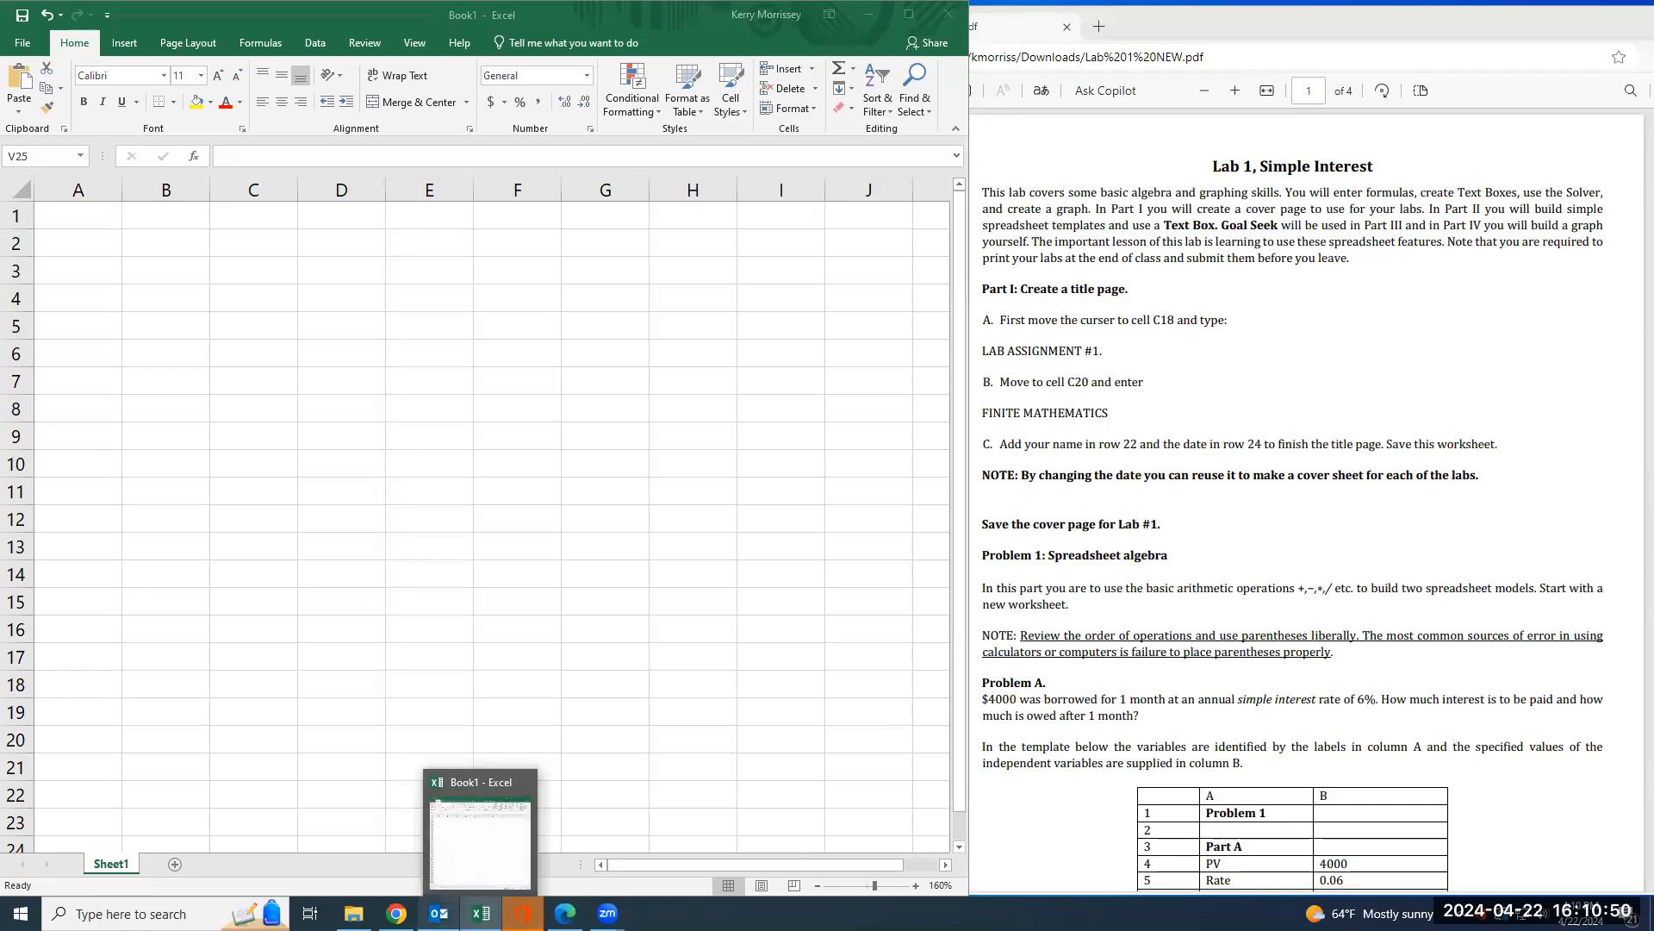
- Highlight the heading "Part I: Create a title page." in the lab PDF and return to the spreadsheet
{"action": "mouse_move", "coordinate": [396, 913]}
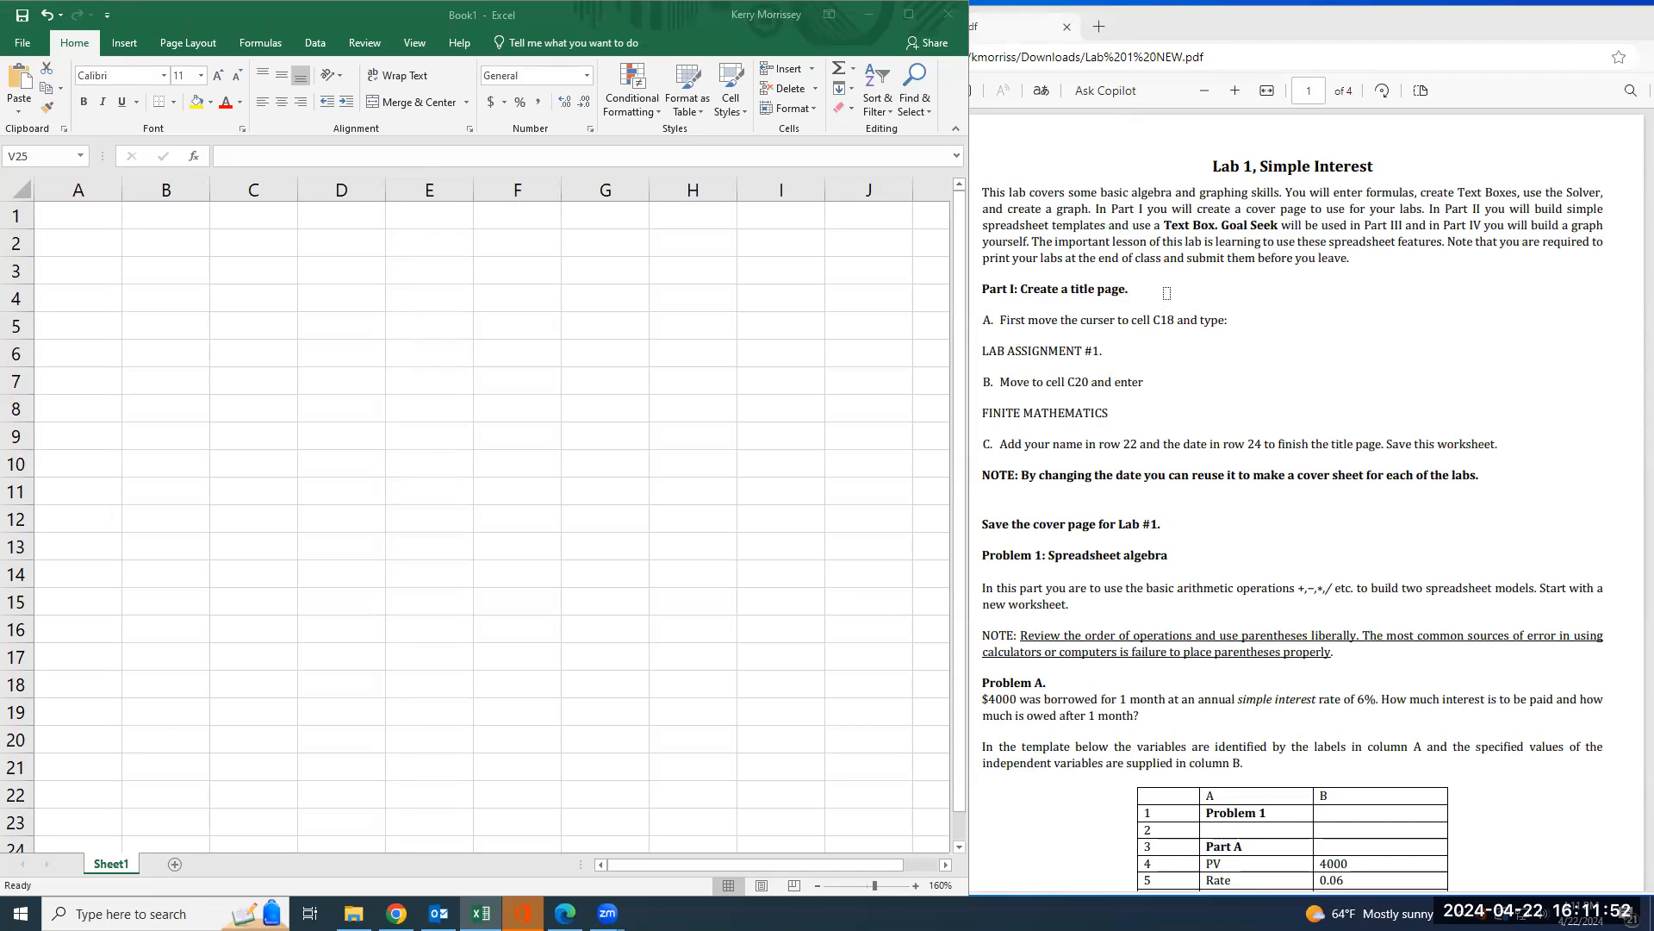
{"action": "left_click_drag", "start_coordinate": [982, 288], "coordinate": [1128, 290]}
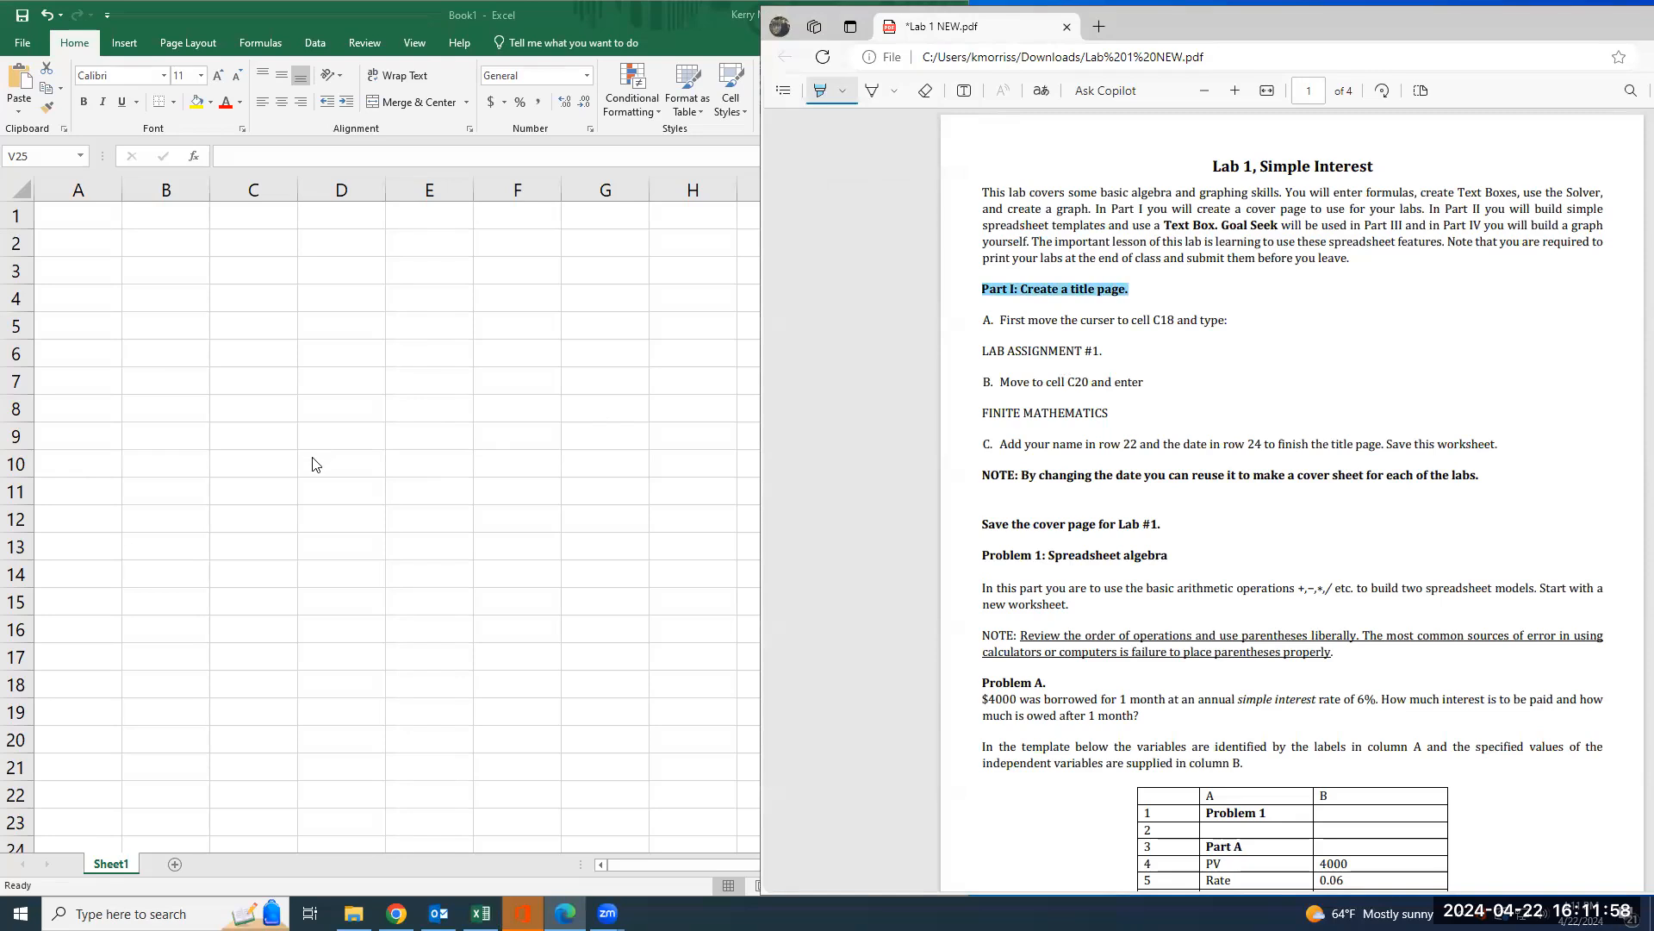
{"action": "key", "text": "alt+Tab"}
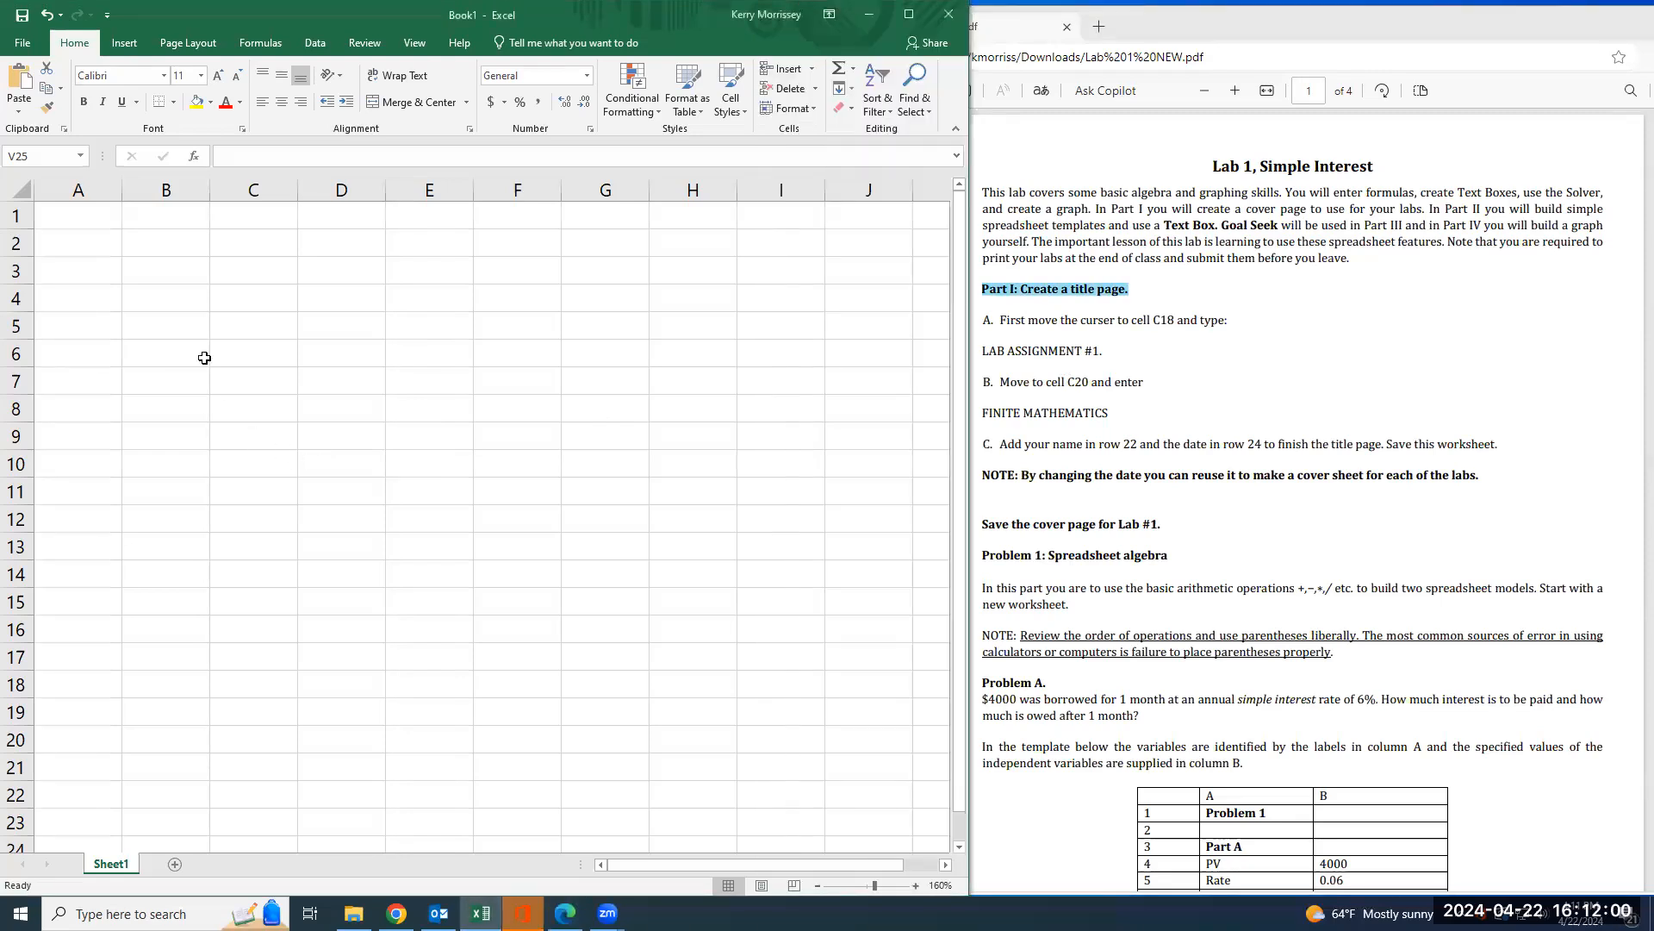
- Enter the title "Lab Assignment #1: Simple Interest Lab" in cell C18
{"action": "left_click", "coordinate": [226, 687]}
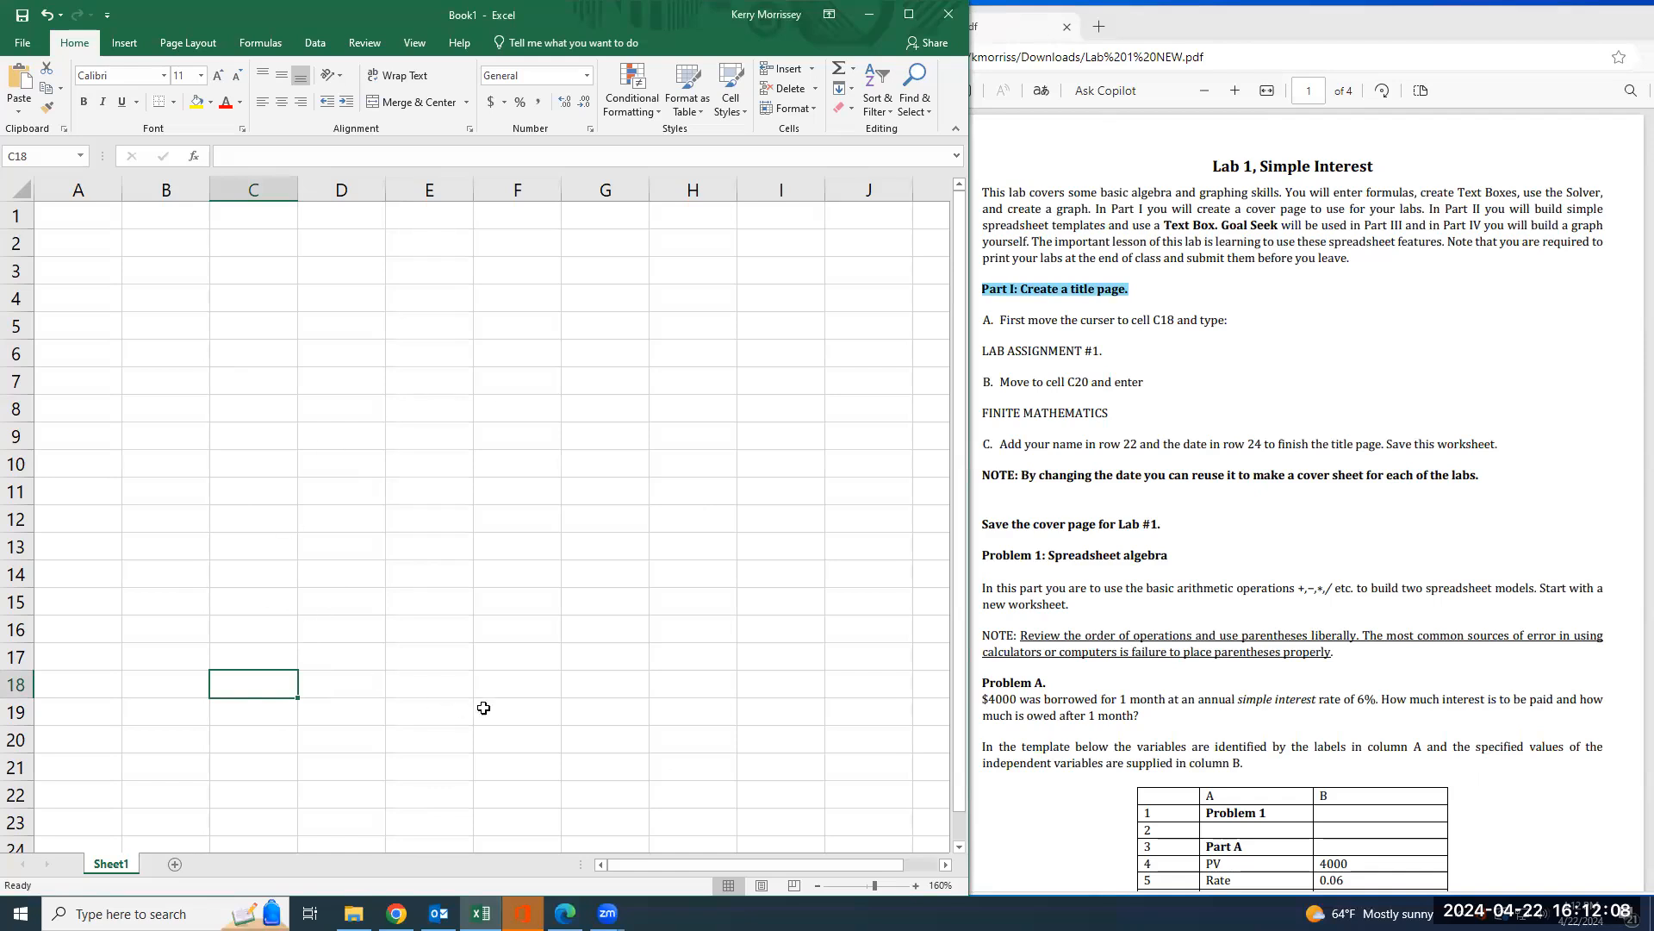
{"action": "scroll", "coordinate": [480, 649], "scroll_direction": "down", "scroll_amount": 3}
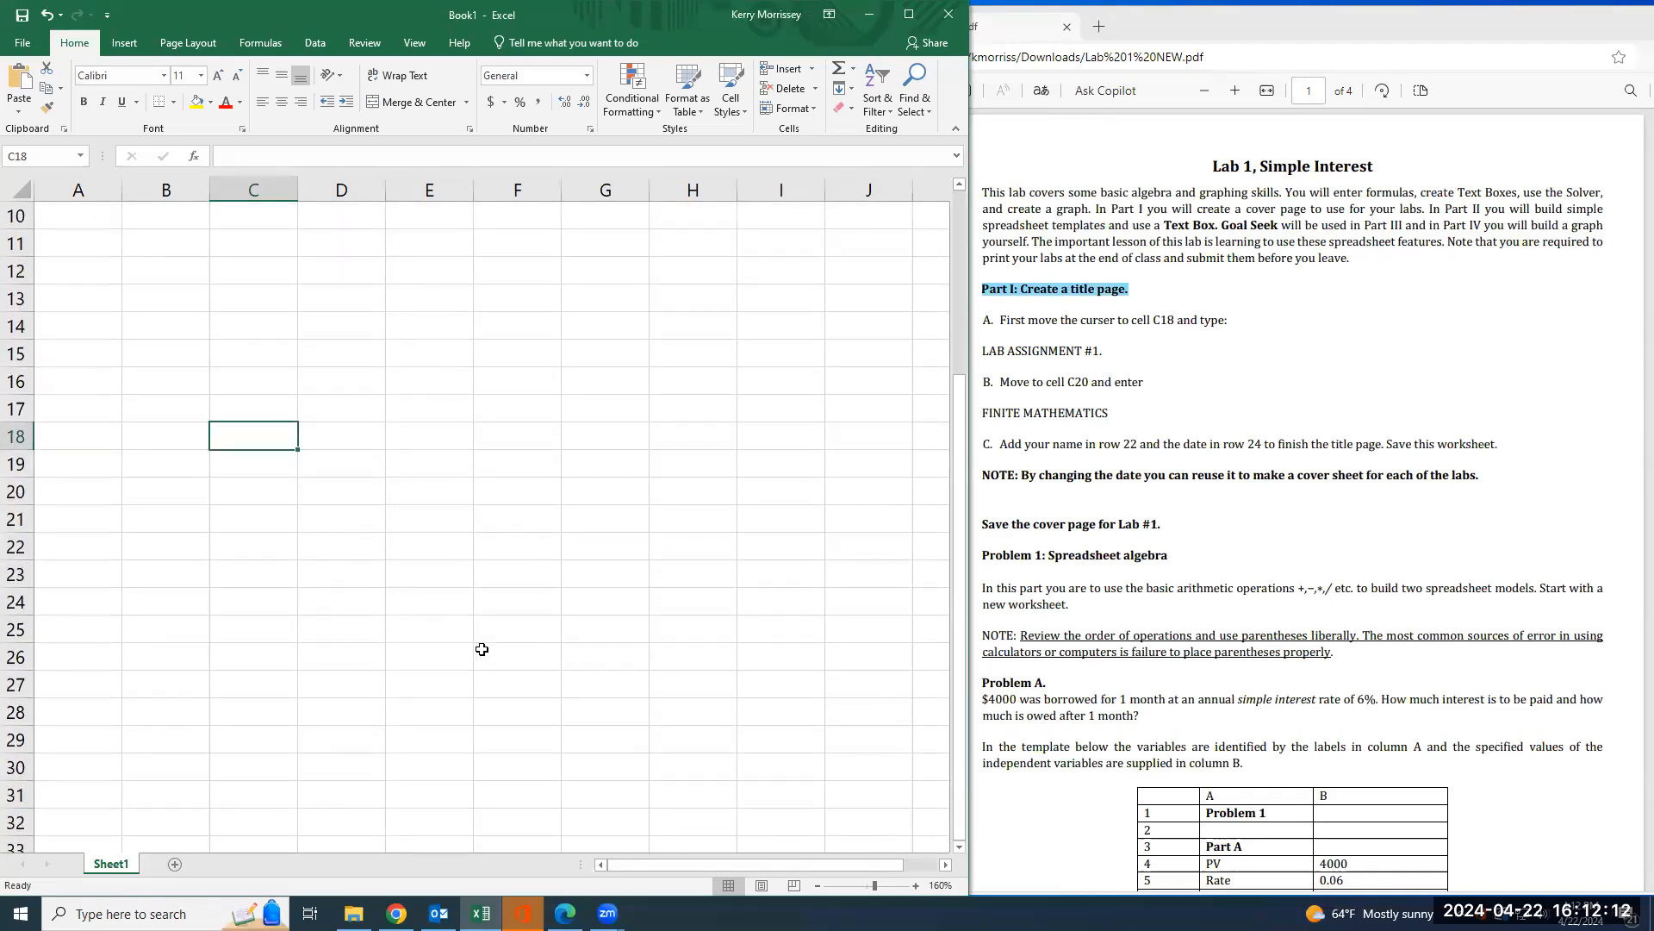
{"action": "type", "text": "Lab"}
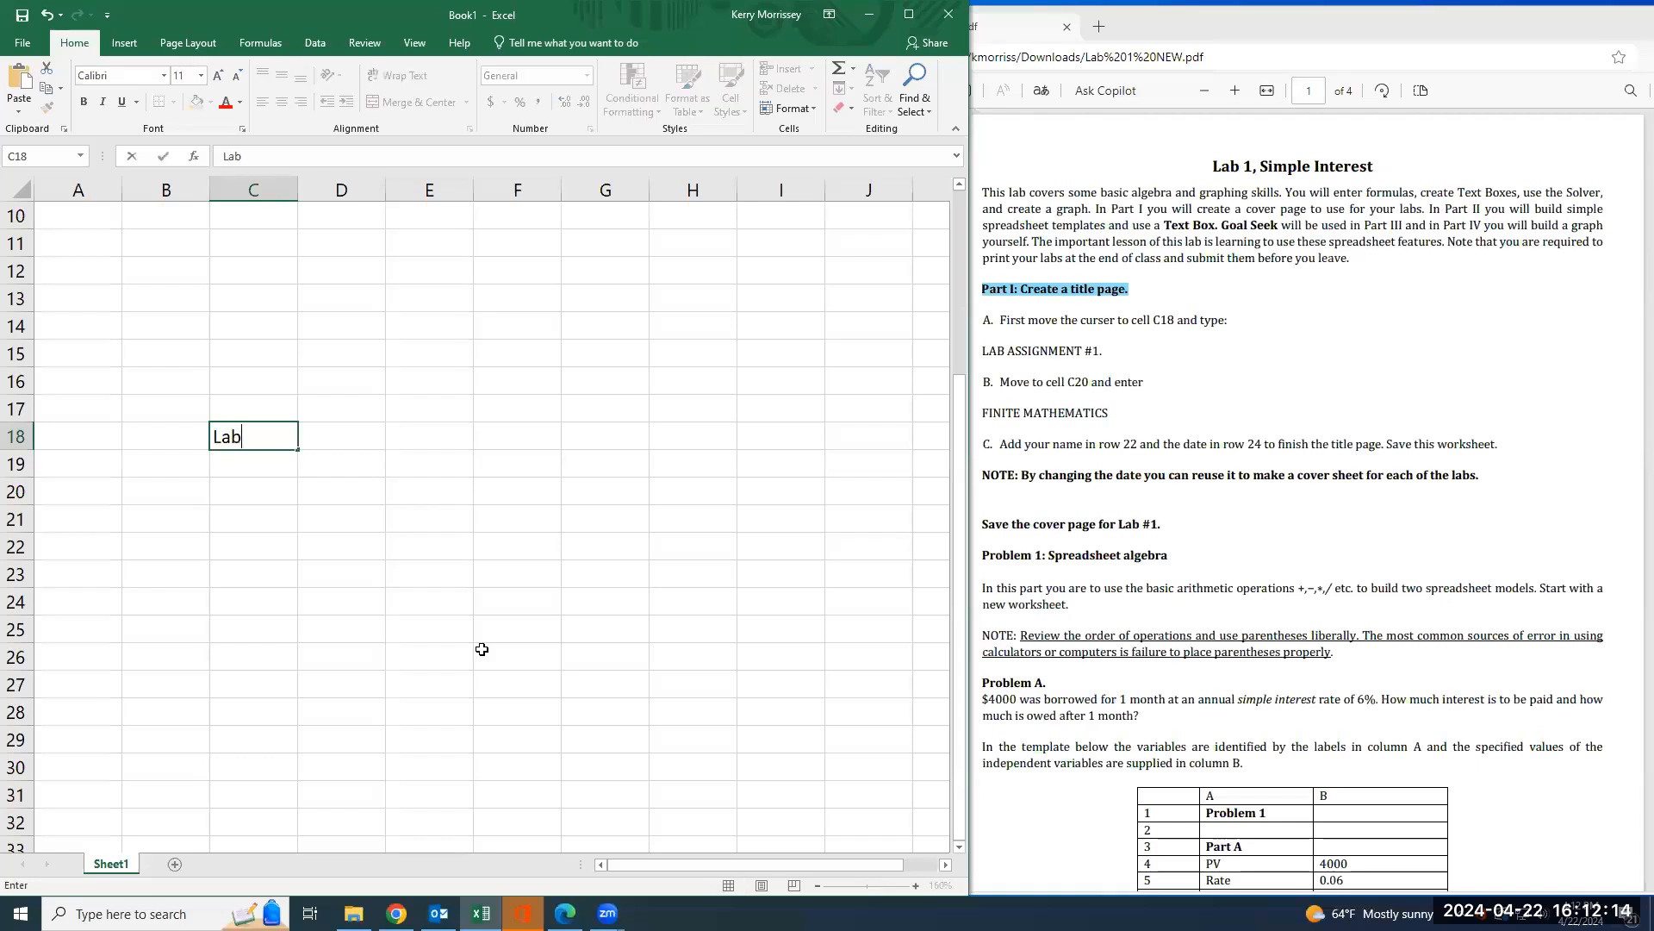
{"action": "key", "text": "BackSpace"}
{"action": "key", "text": "BackSpace"}
{"action": "key", "text": "BackSpace"}
{"action": "type", "text": "Lab Assignment #1: "}
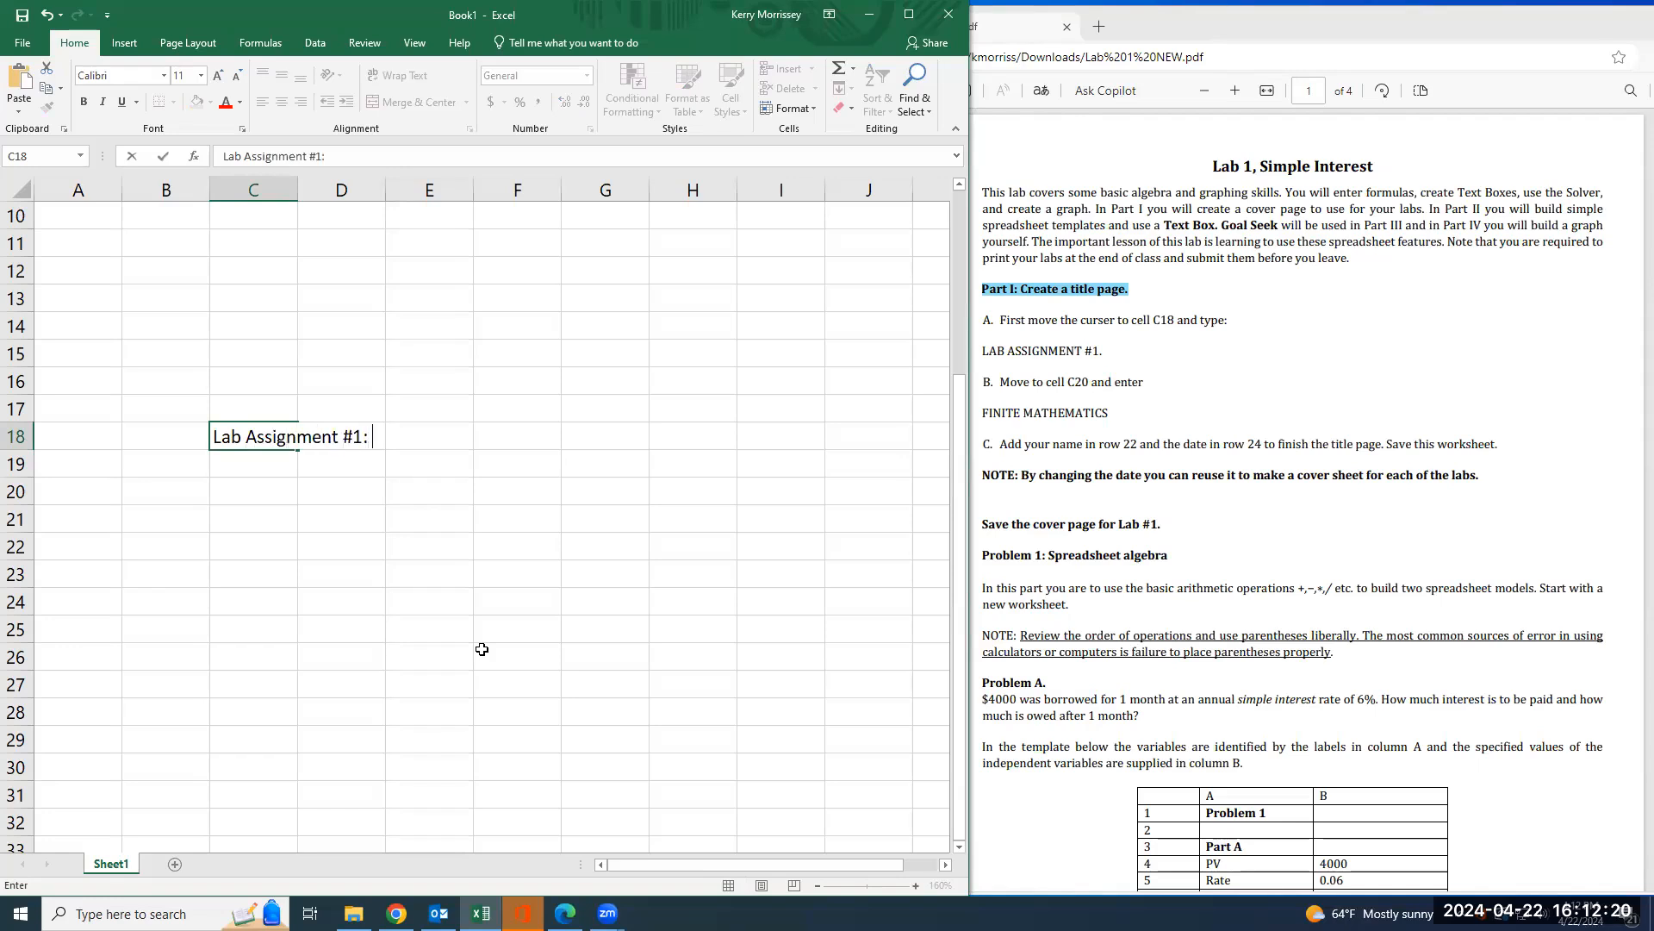
{"action": "type", "text": "Simple Interest Lab"}
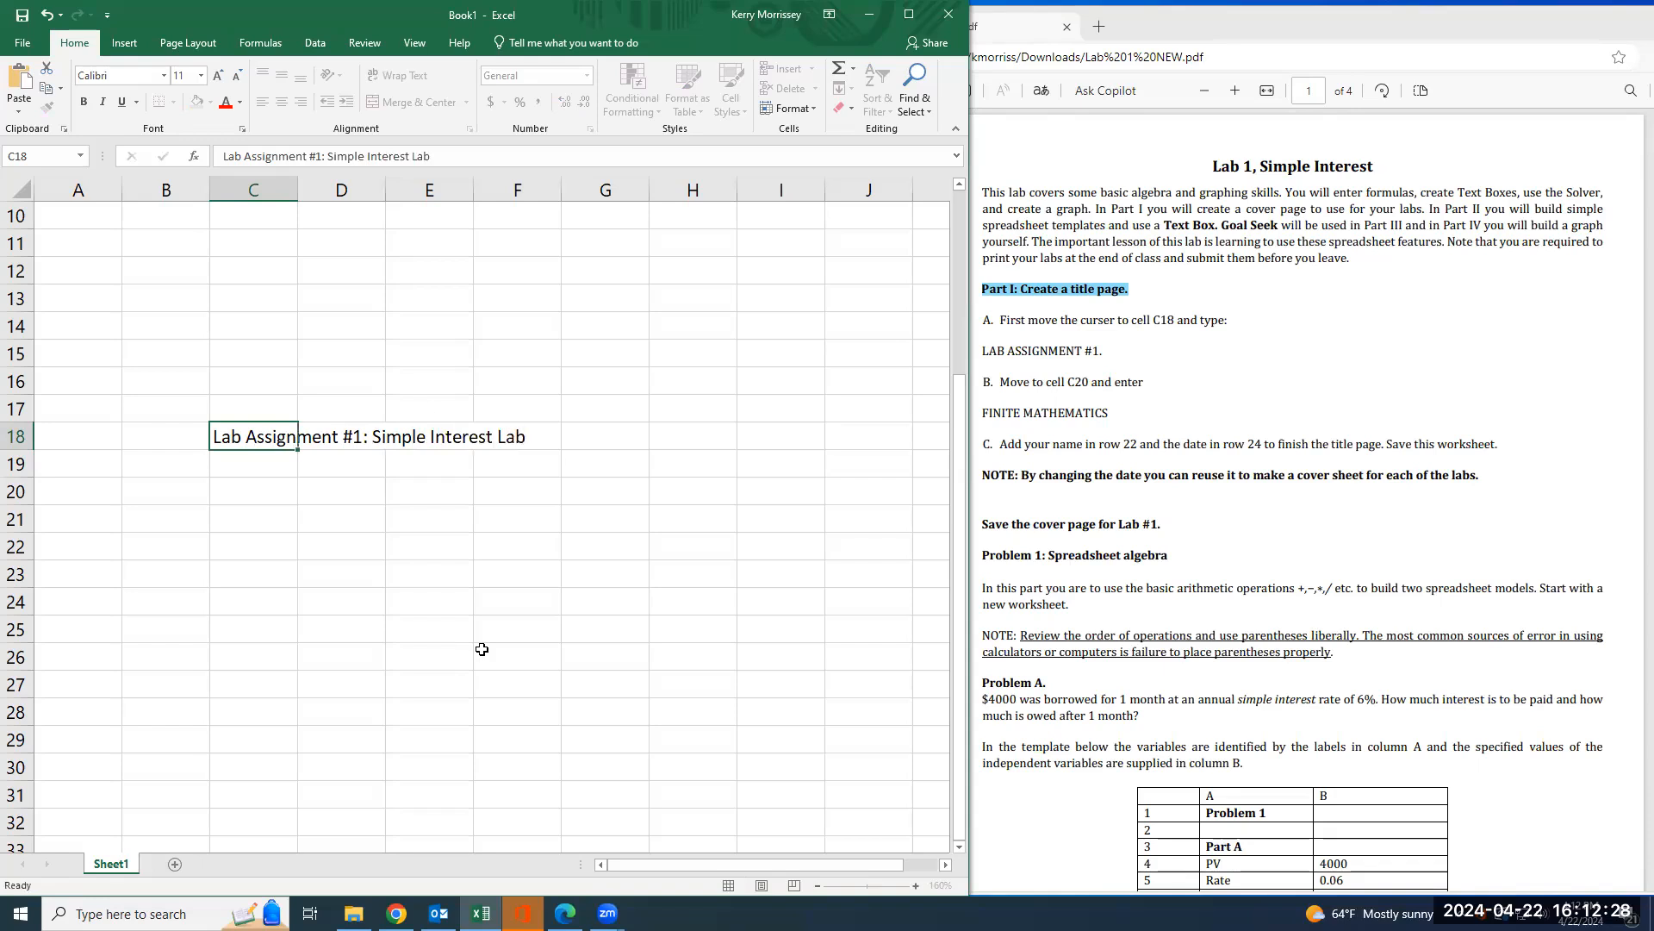
{"action": "key", "text": "Return"}
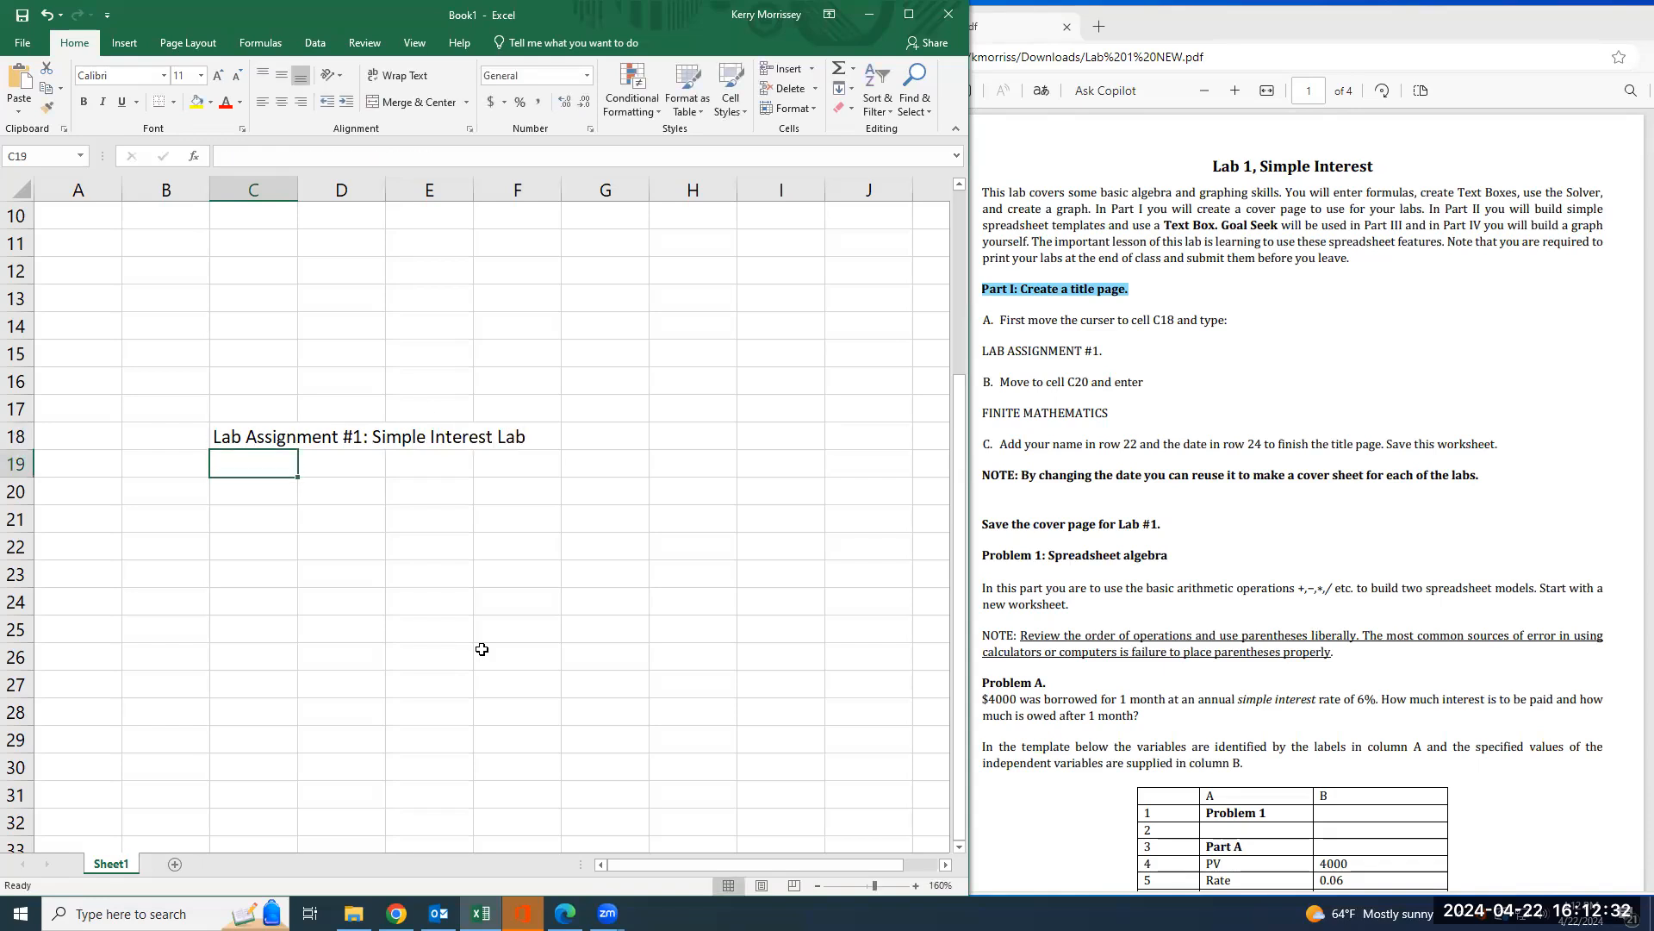
- Highlight "Simple Interest" in the lab PDF's title, and enter "Finite Math" in cell C20 of the spreadsheet
{"action": "left_click_drag", "start_coordinate": [1265, 165], "coordinate": [1373, 168]}
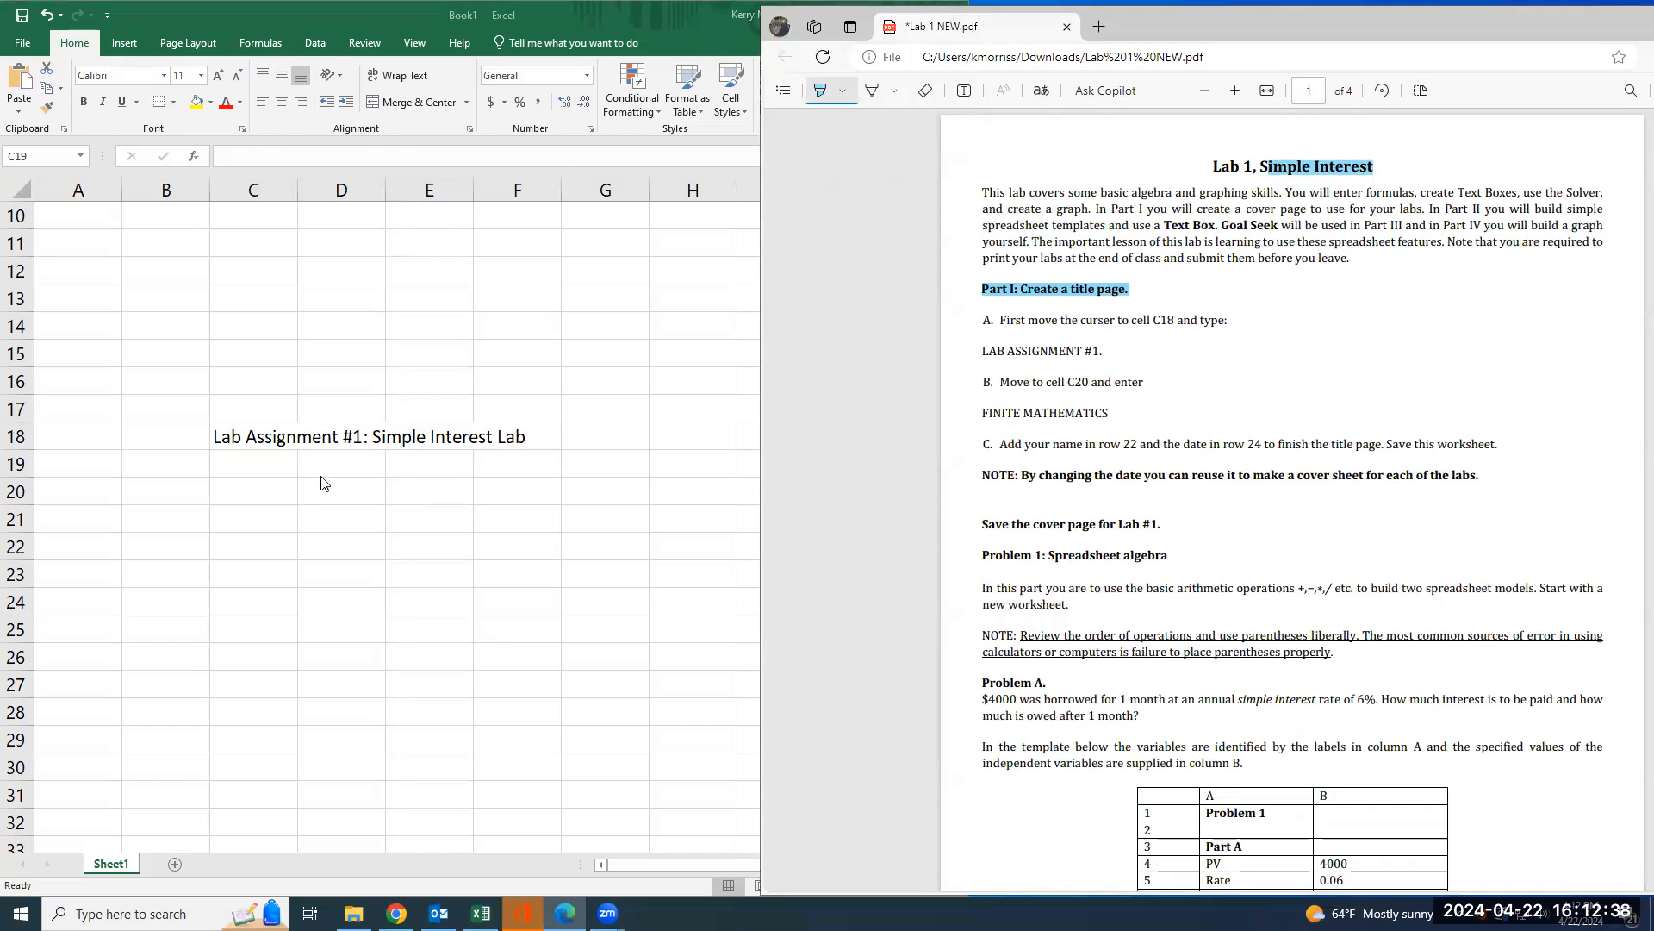
{"action": "left_click", "coordinate": [264, 487]}
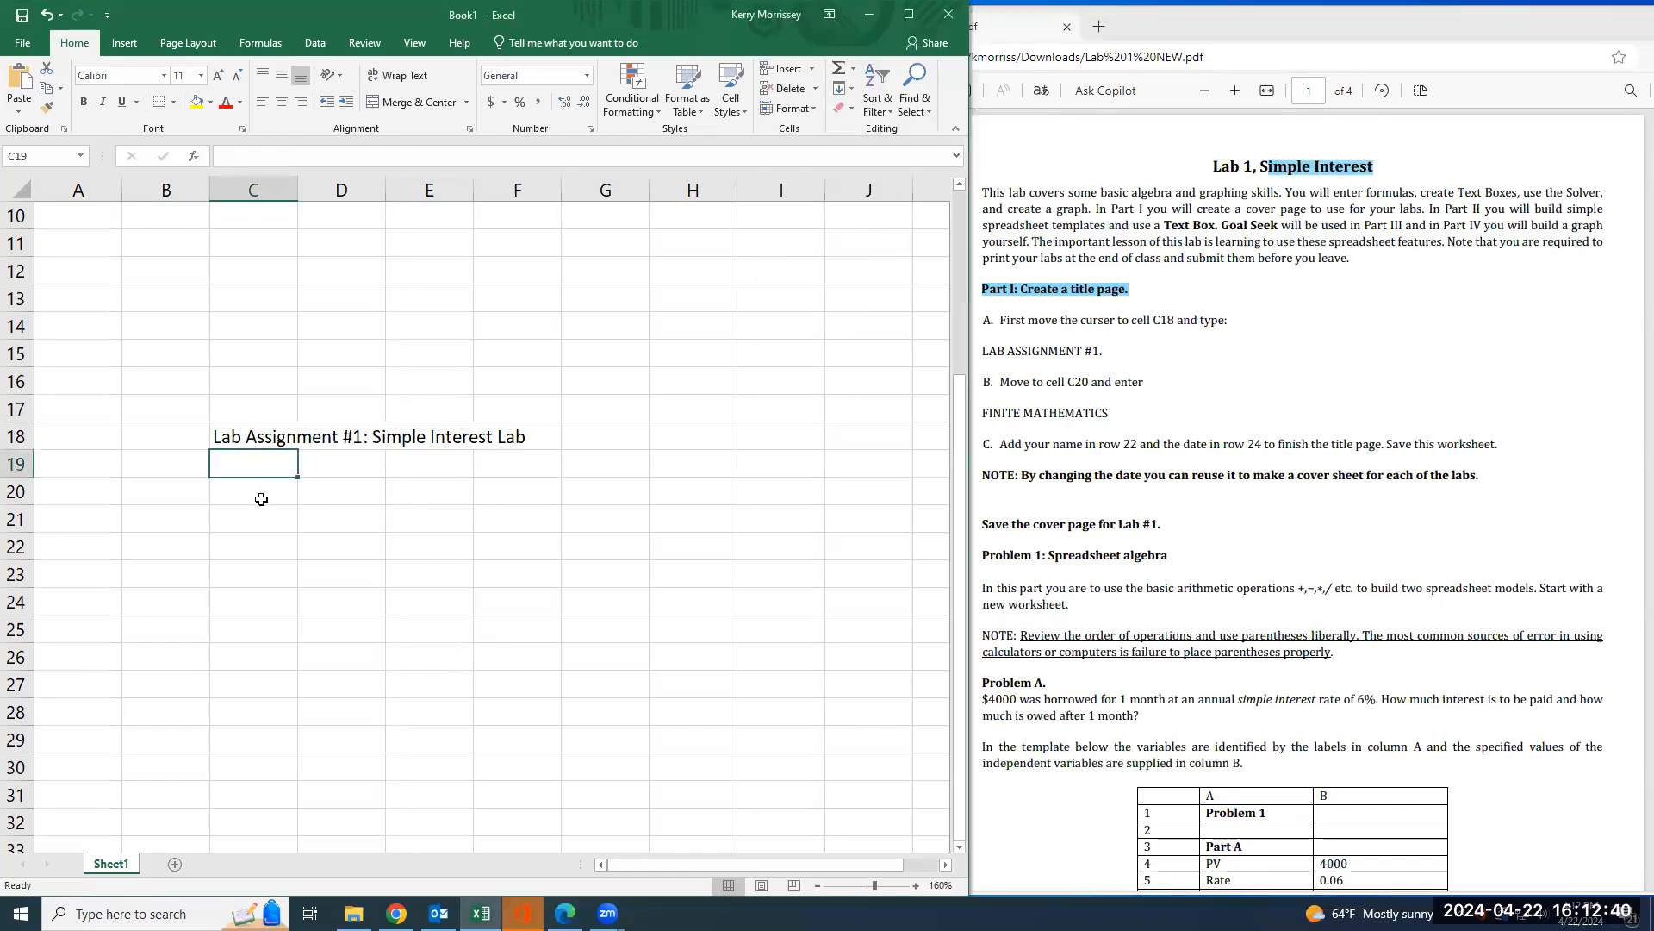
{"action": "type", "text": "Fini"}
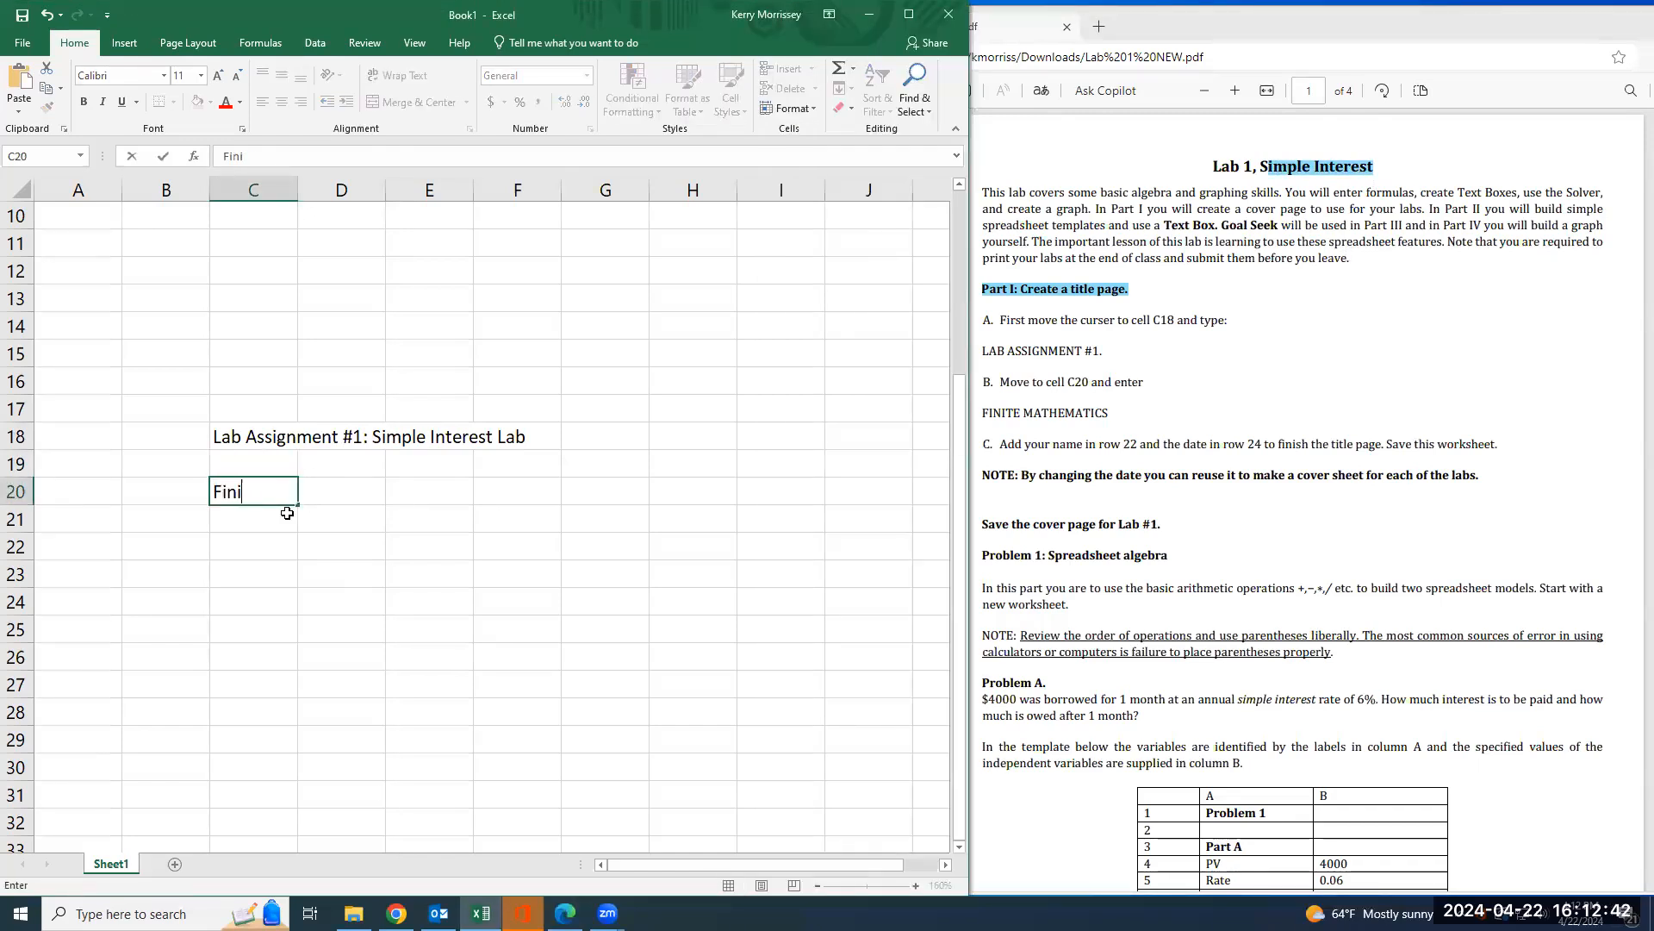
{"action": "type", "text": "te Math"}
{"action": "key", "text": "Return"}
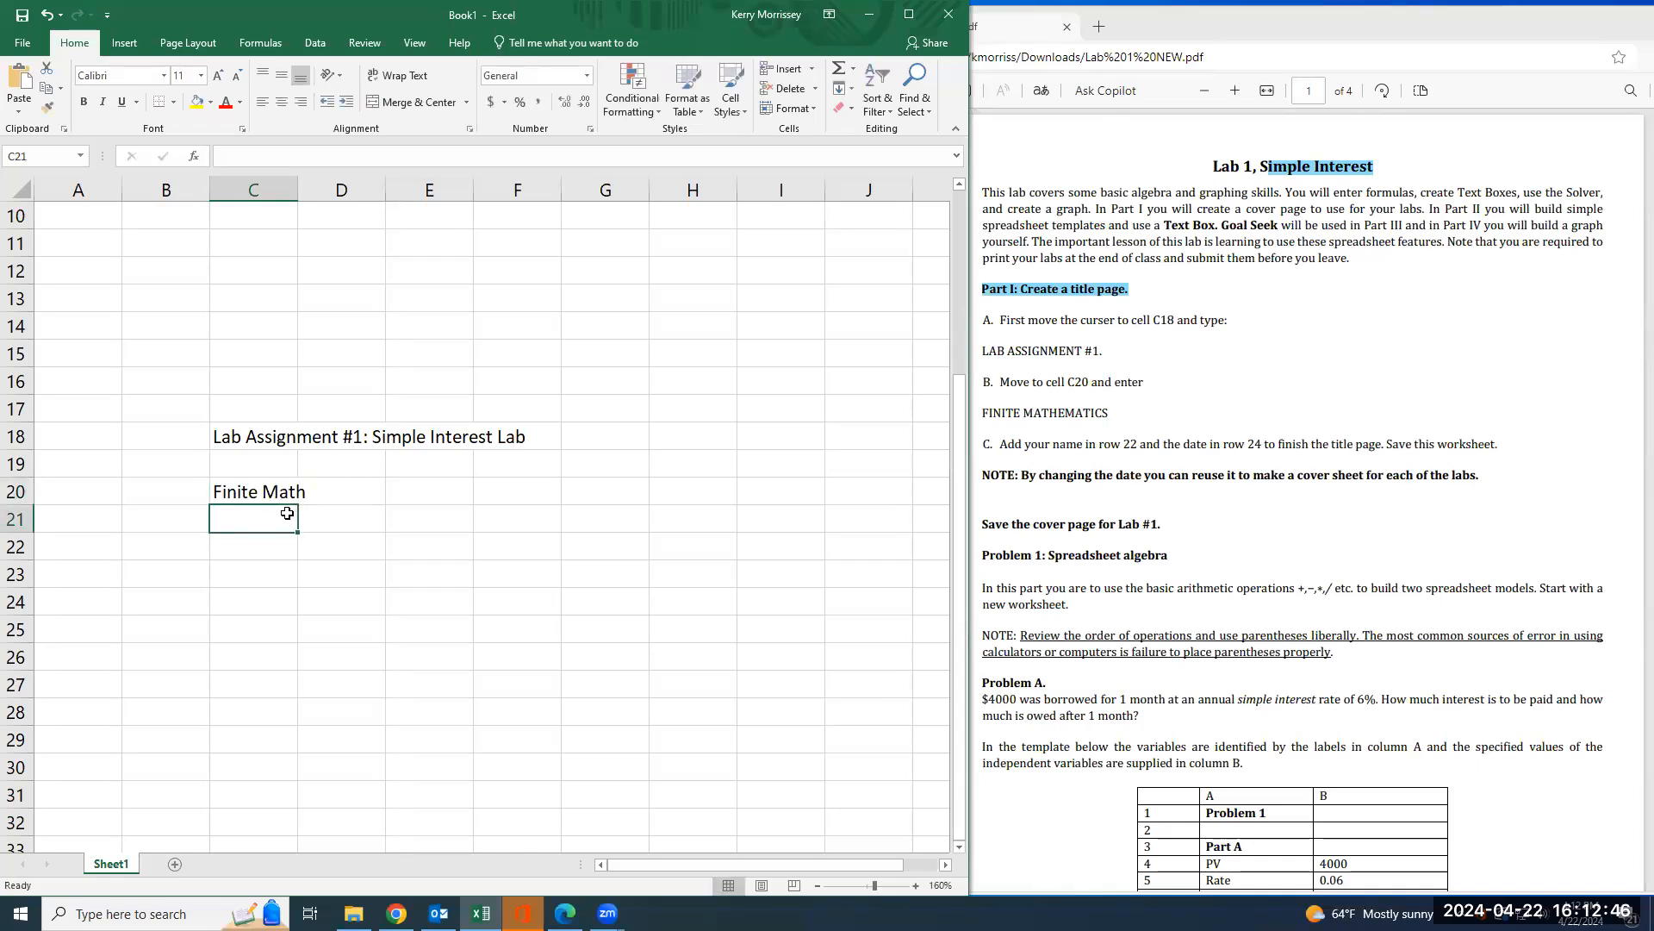
- Enter the placeholder text "Your First and Last Name" in cell C22
{"action": "key", "text": "Return"}
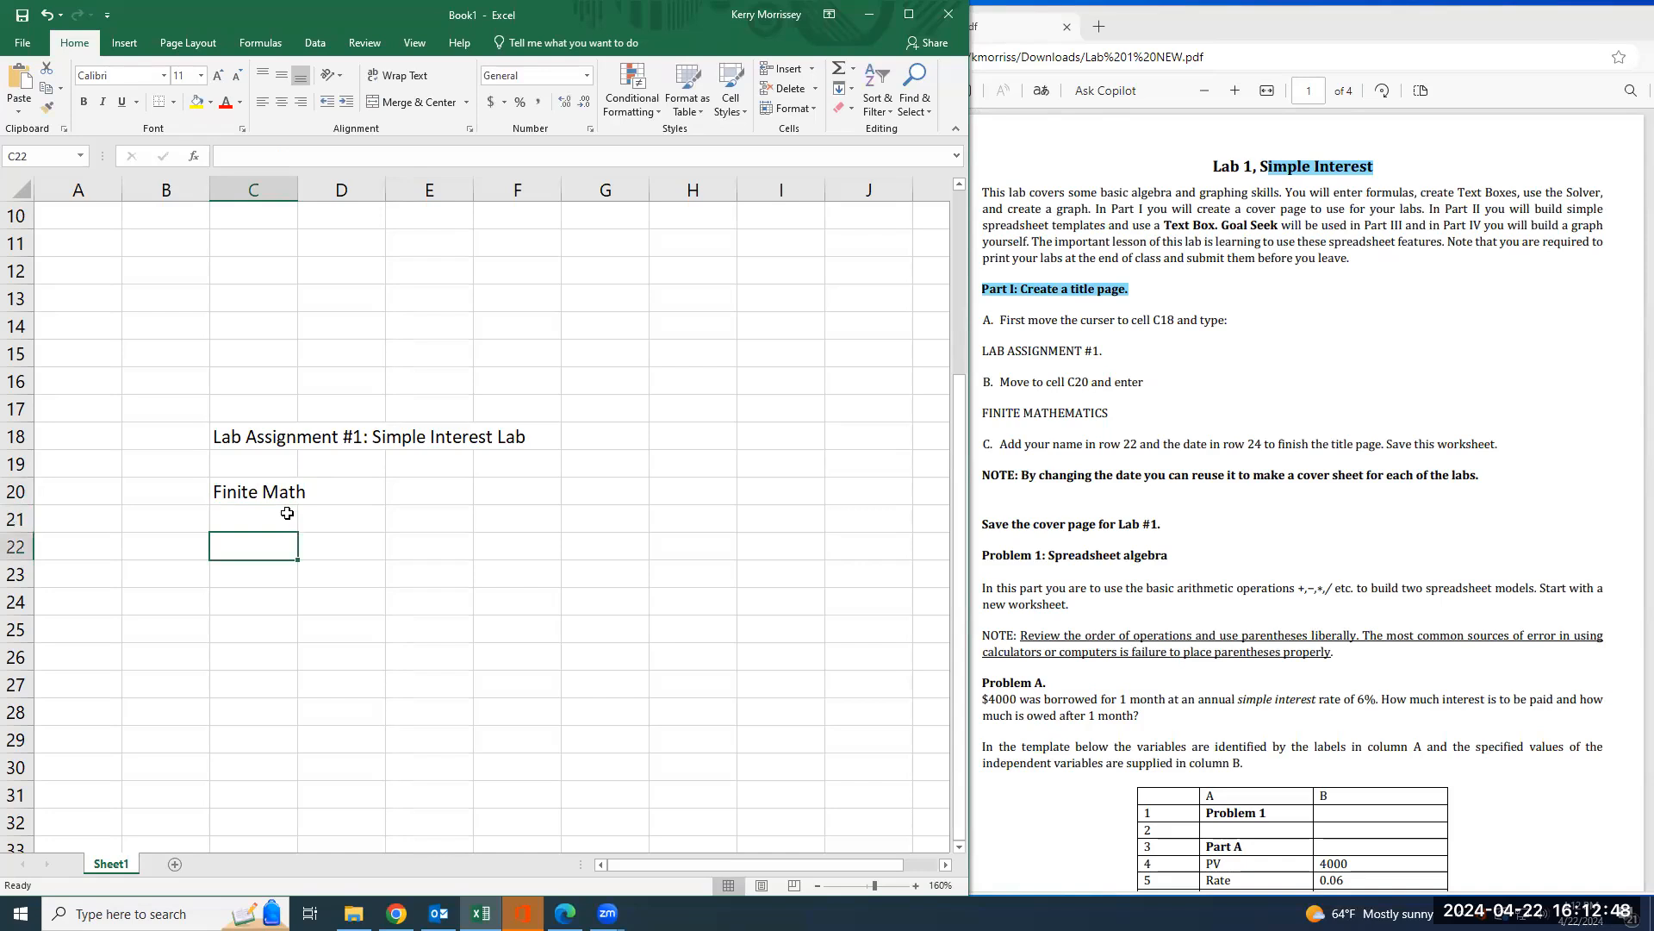
{"action": "type", "text": "Your Fo"}
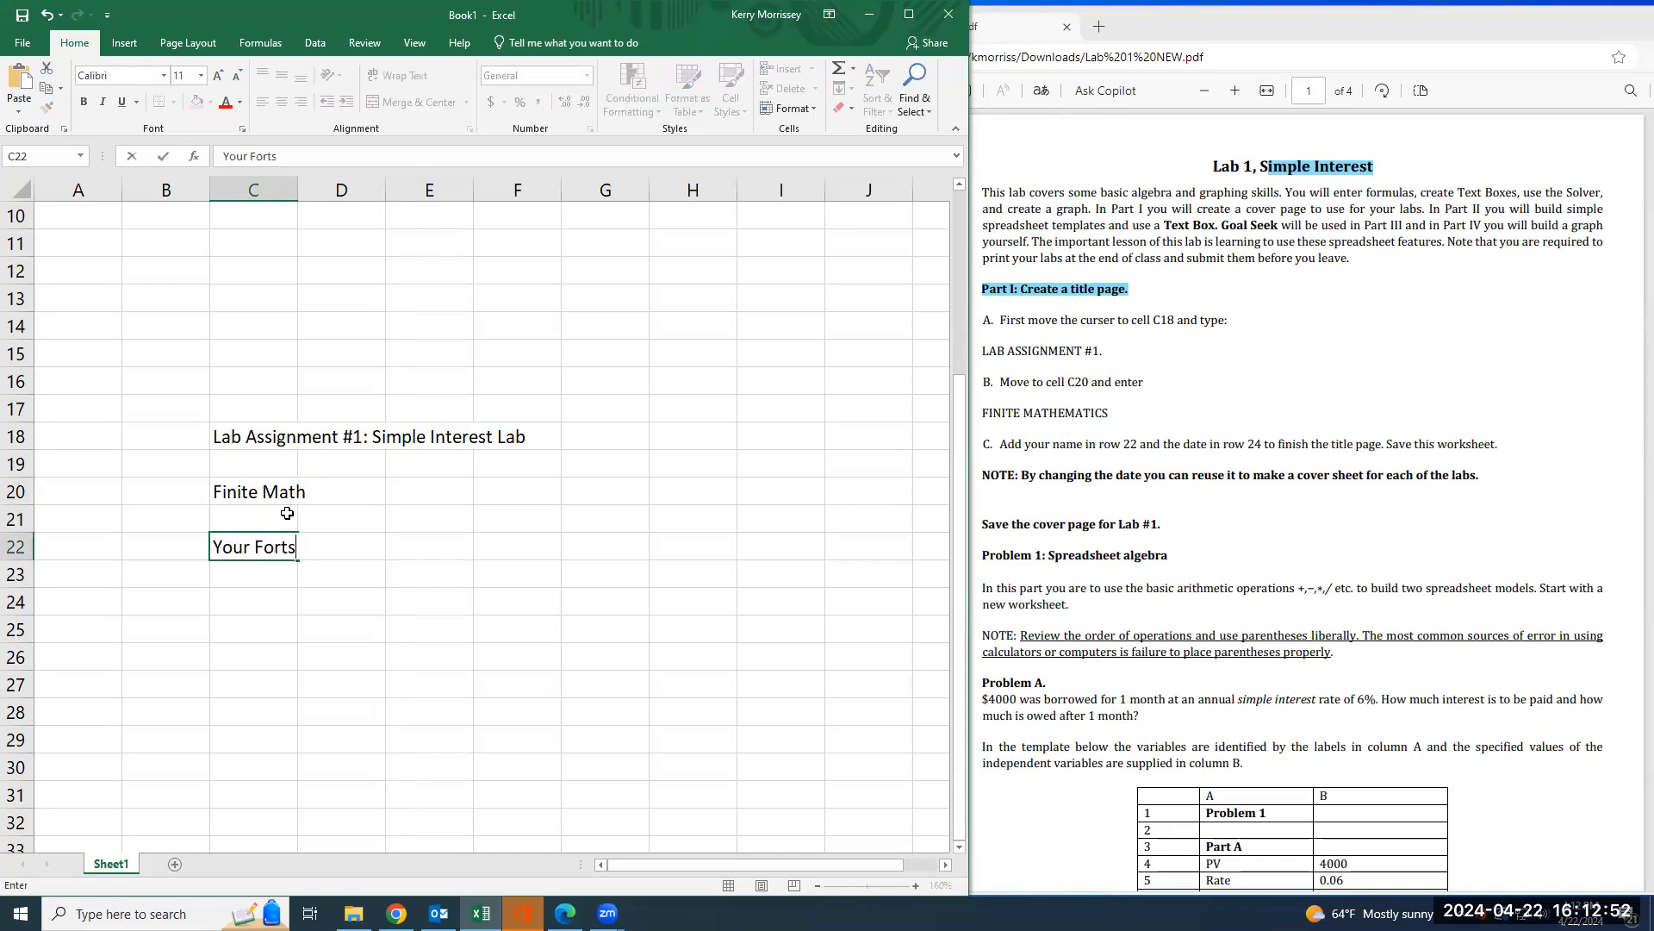
{"action": "key", "text": "BackSpace"}
{"action": "type", "text": "irst and a"}
{"action": "key", "text": "BackSpace"}
{"action": "type", "text": "Last Name"}
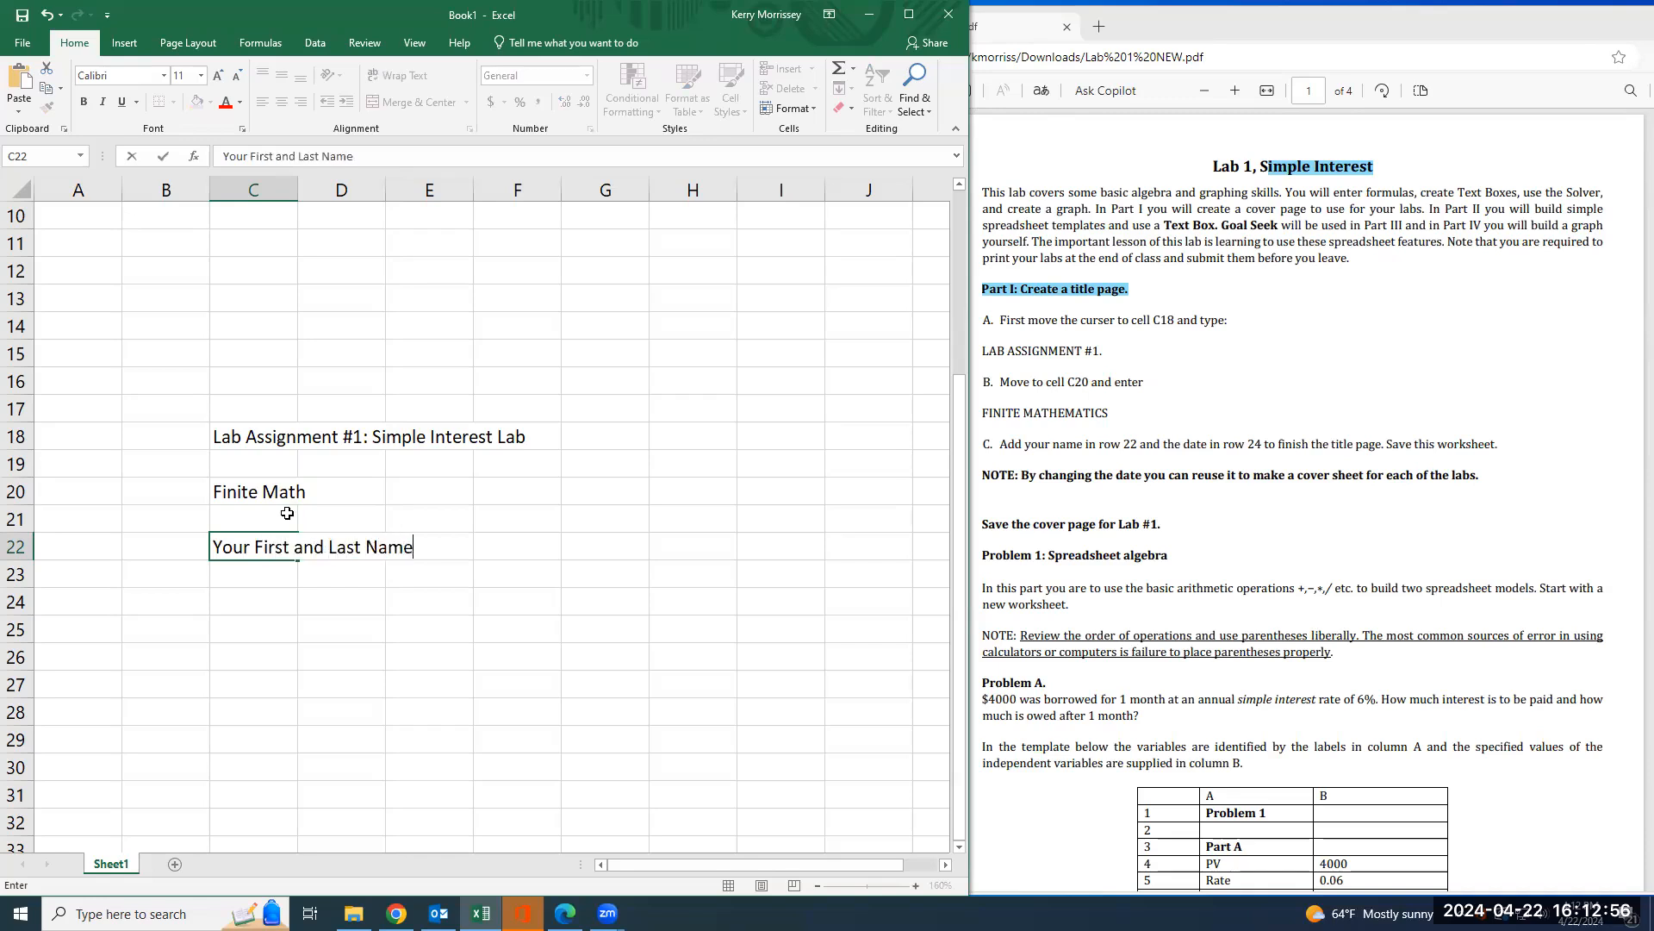
{"action": "key", "text": "Return"}
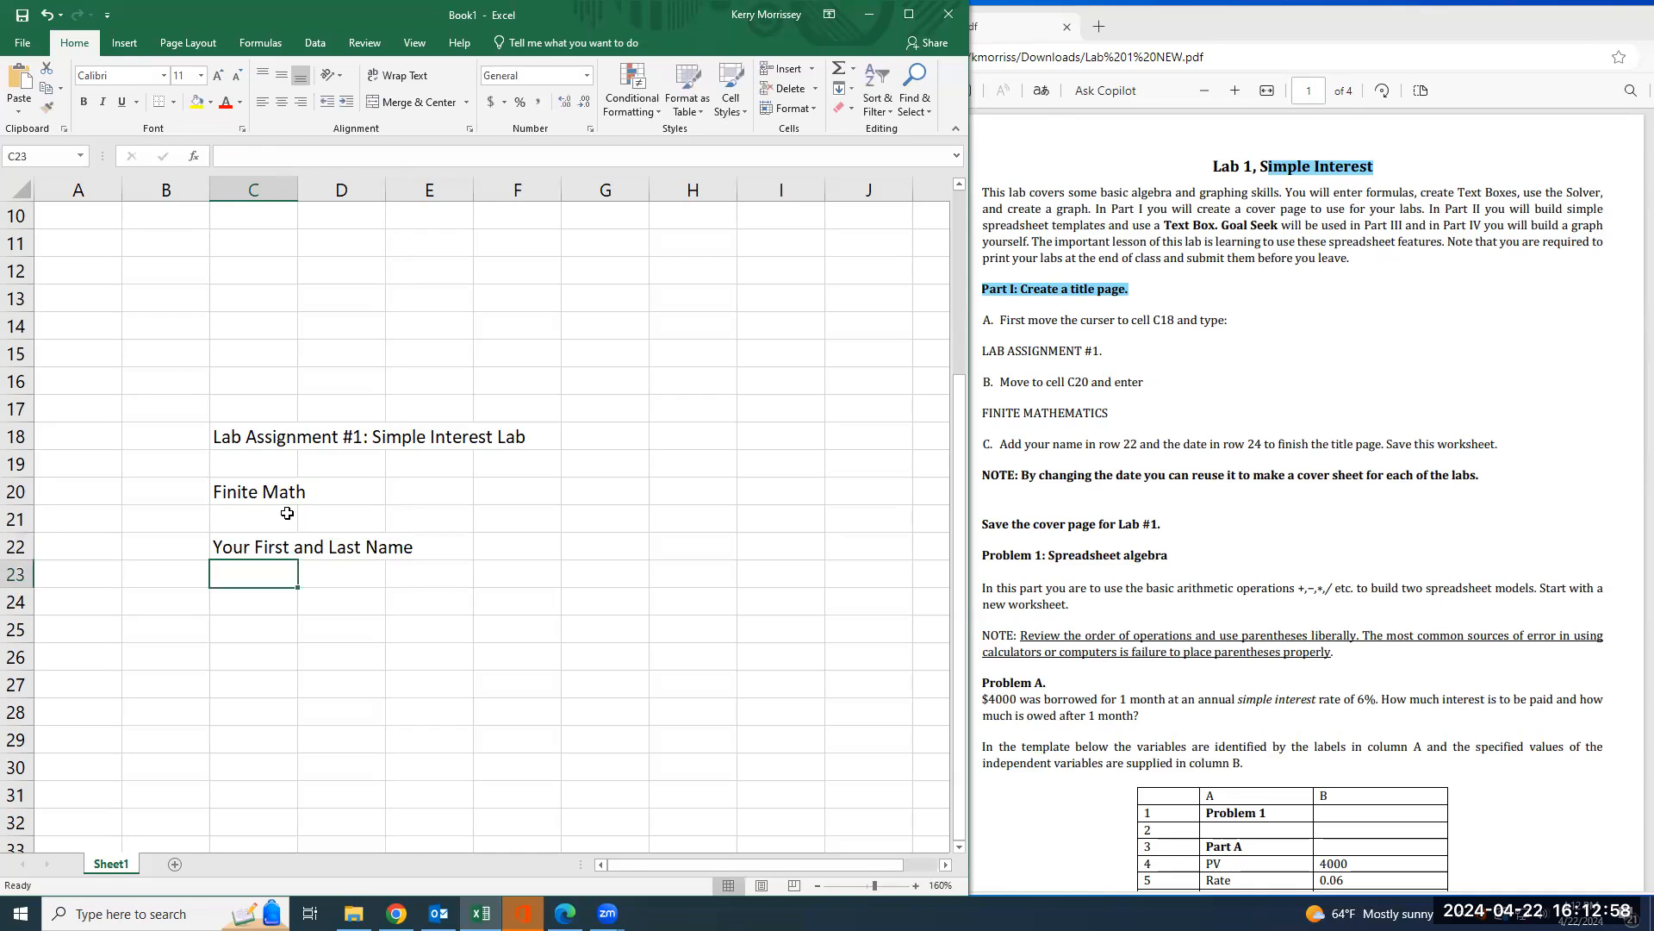
- Enter the label "Date:" in cell C24
{"action": "key", "text": "Return"}
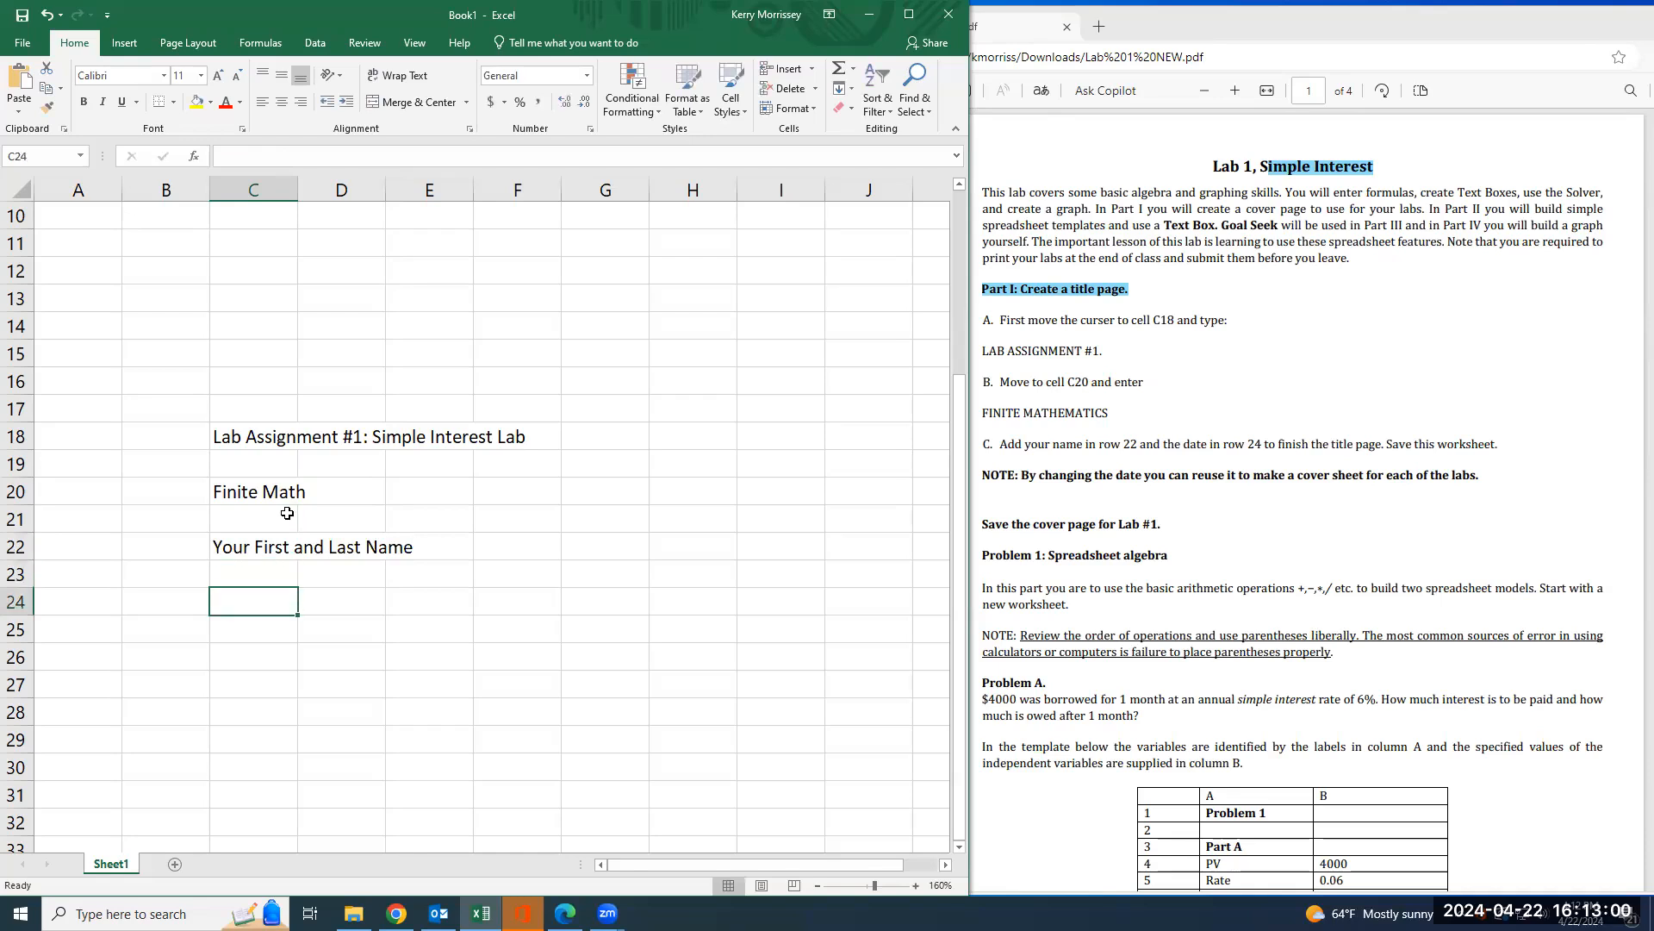
{"action": "type", "text": "D"}
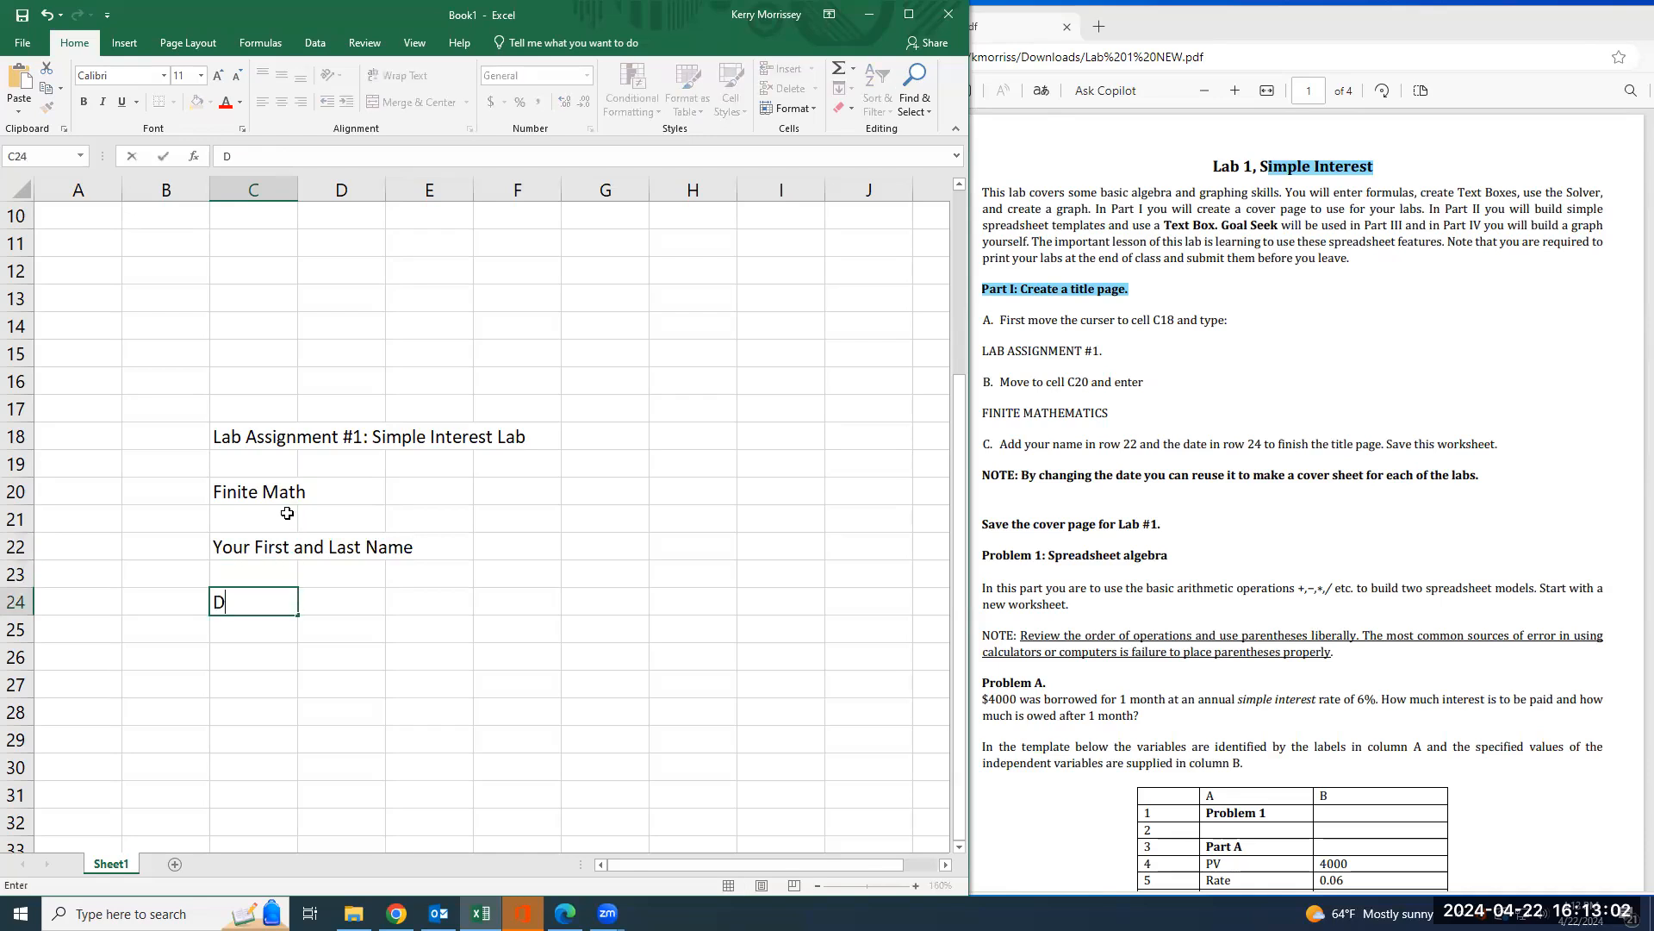
{"action": "type", "text": "ate:"}
{"action": "mouse_move", "coordinate": [1582, 919]}
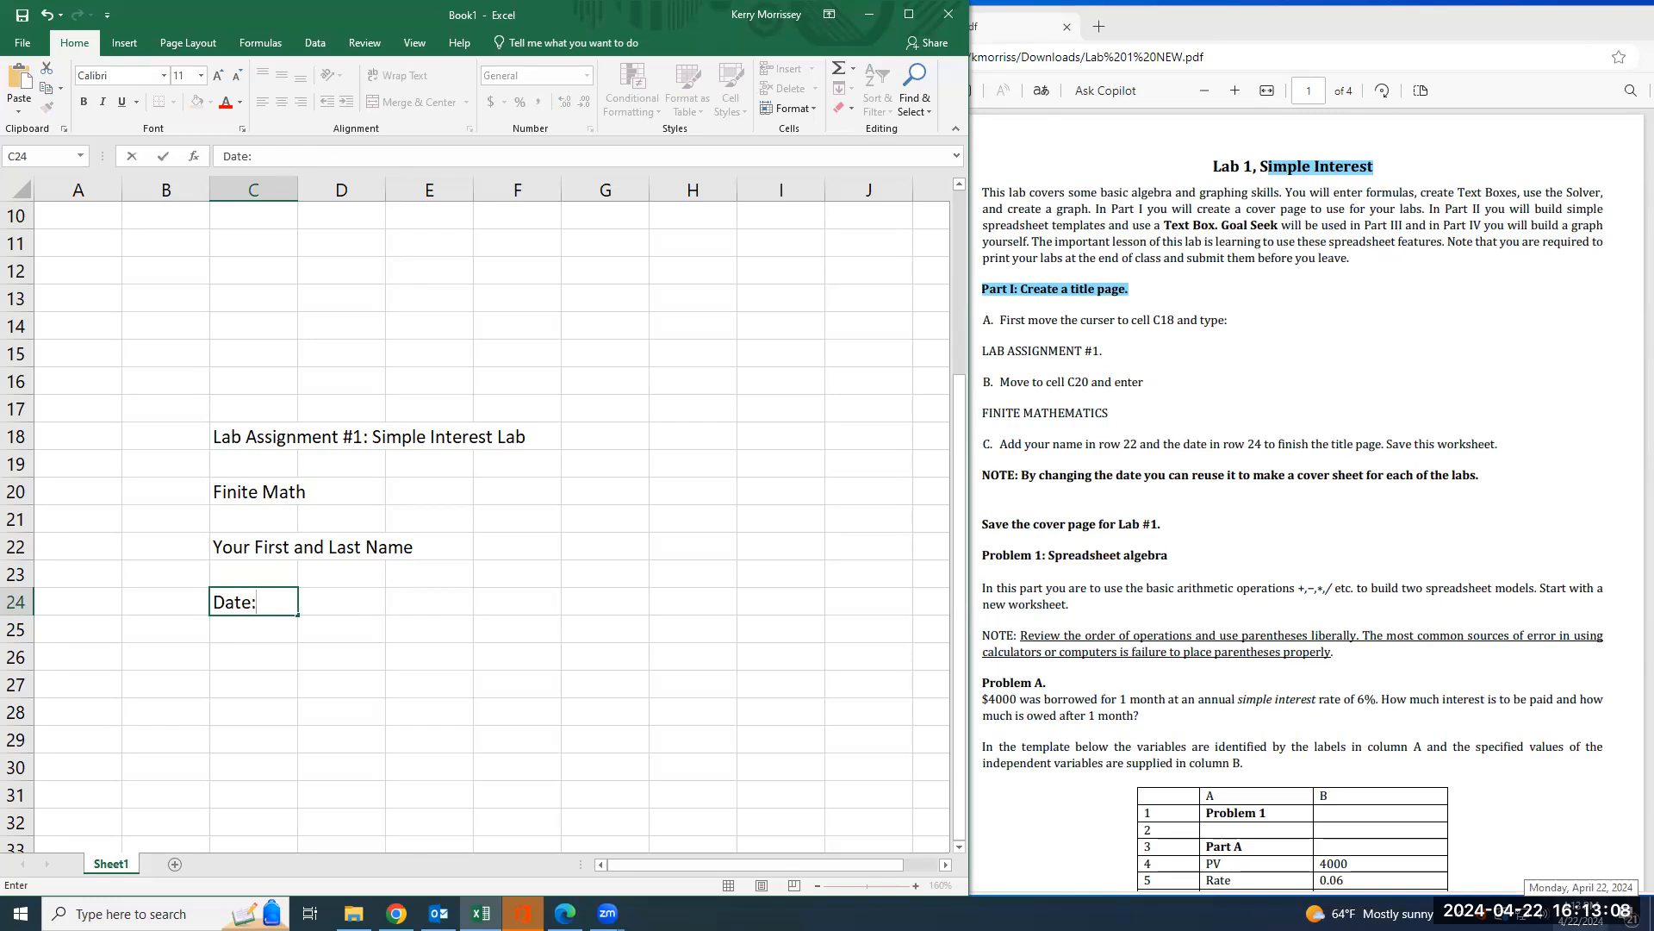
{"action": "left_click", "coordinate": [340, 612]}
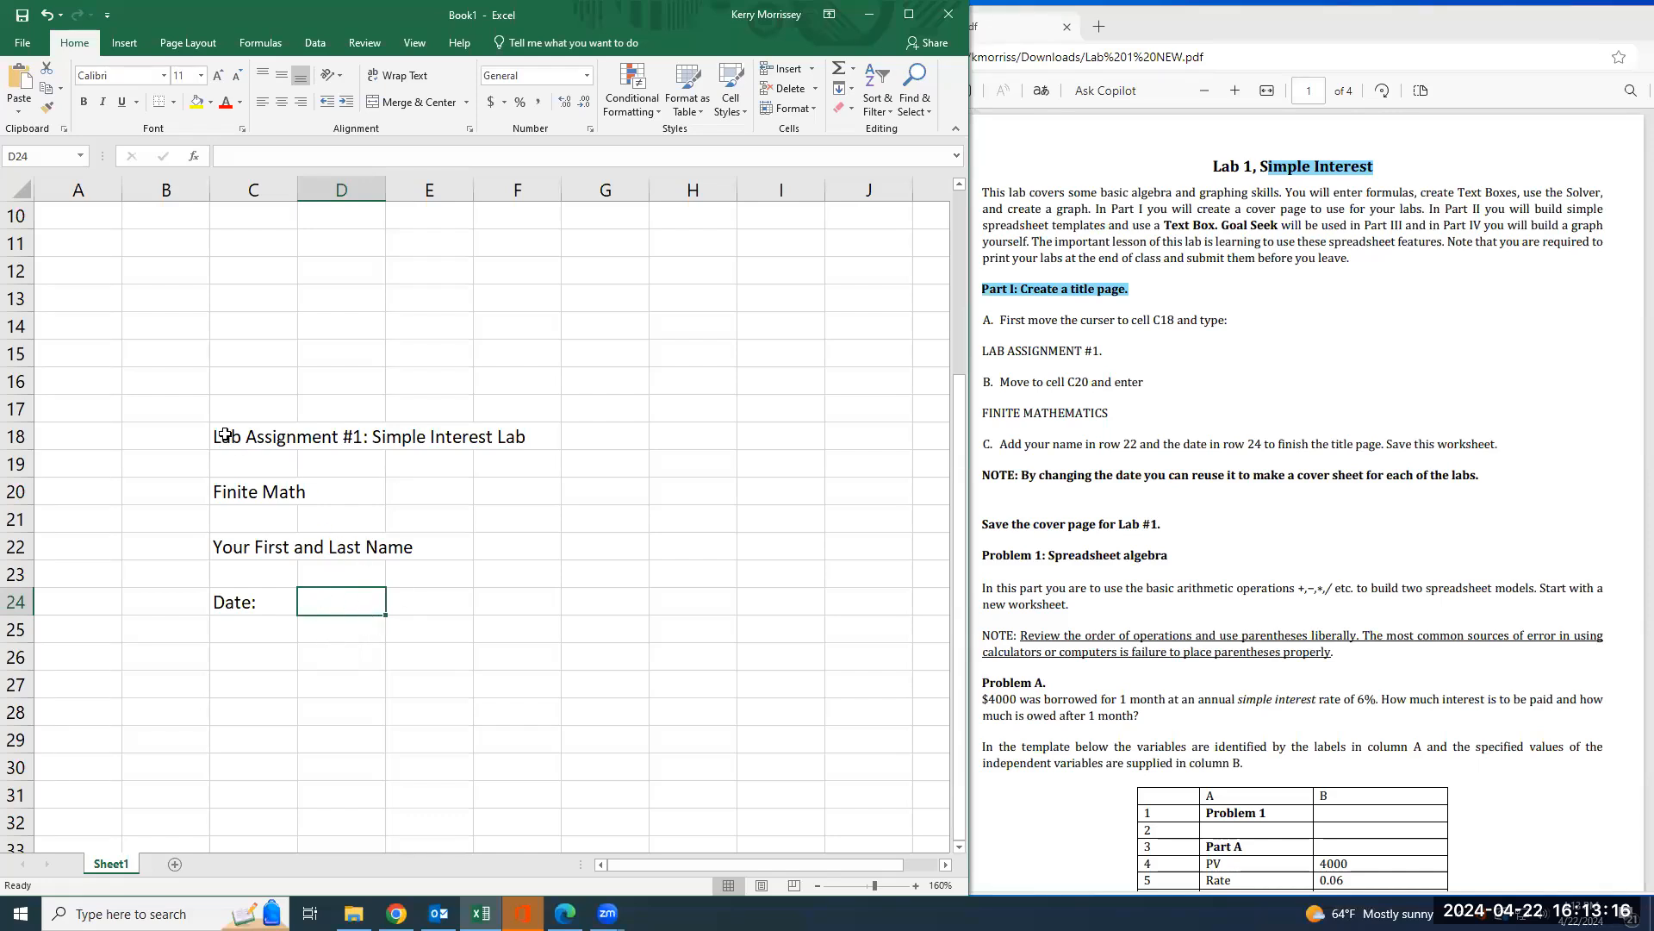
- Apply a thick outside border around the title block in cells B17:G27
{"action": "left_click_drag", "start_coordinate": [174, 410], "coordinate": [585, 653]}
{"action": "left_click", "coordinate": [553, 739]}
{"action": "left_click_drag", "start_coordinate": [140, 415], "coordinate": [624, 686]}
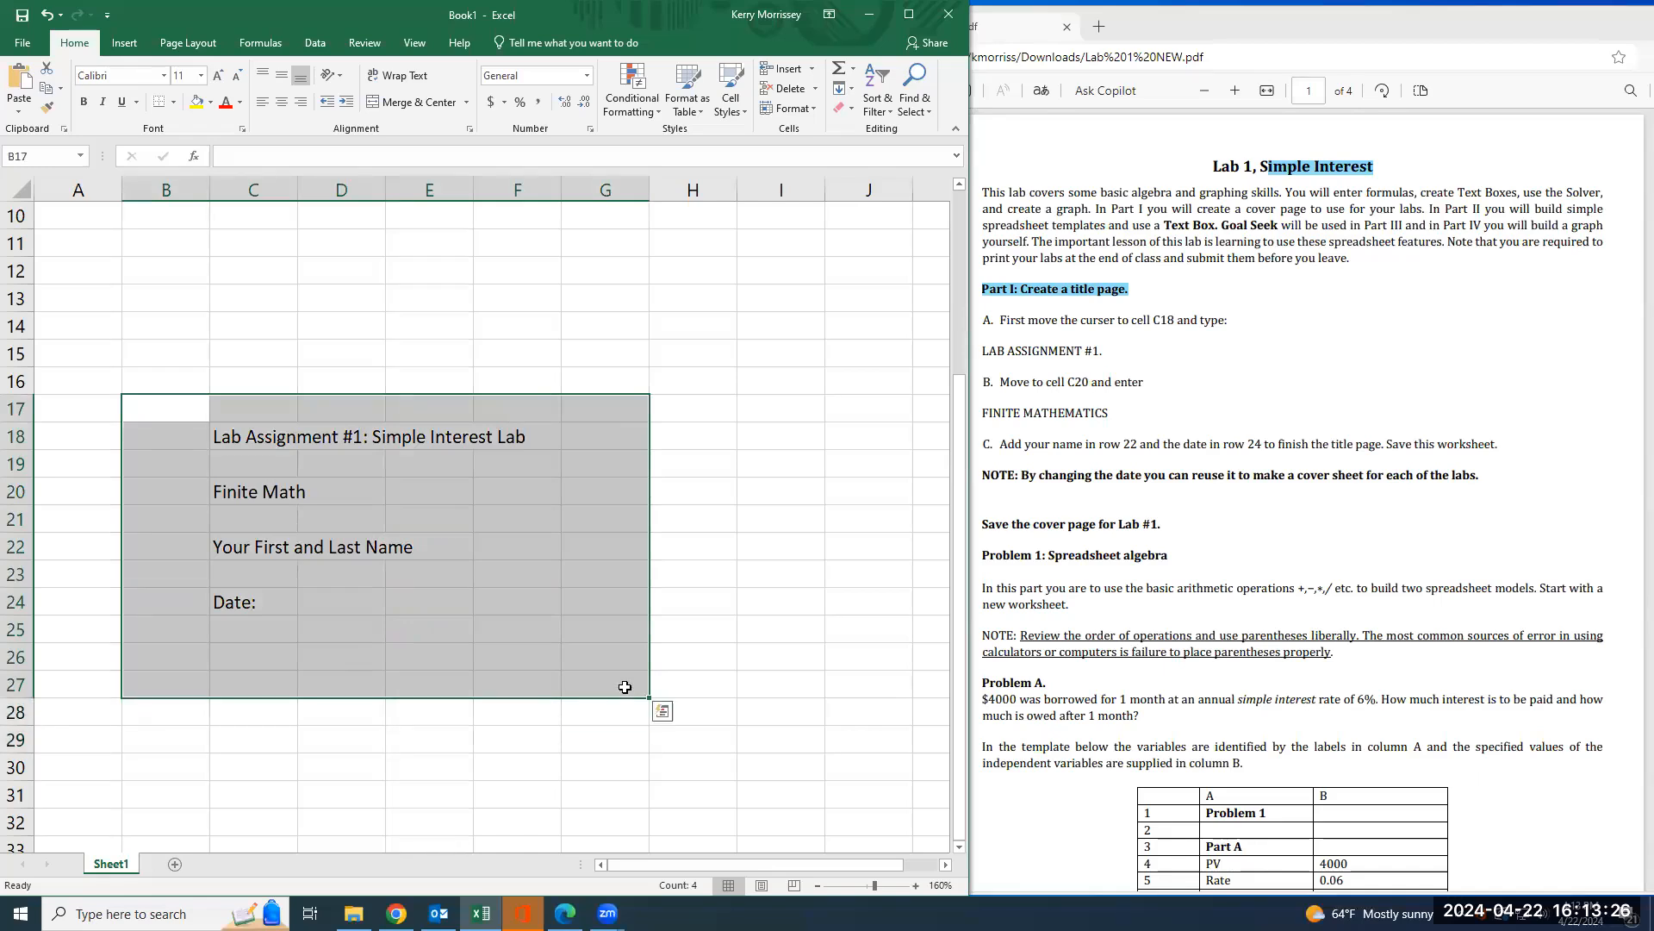
{"action": "left_click", "coordinate": [173, 101]}
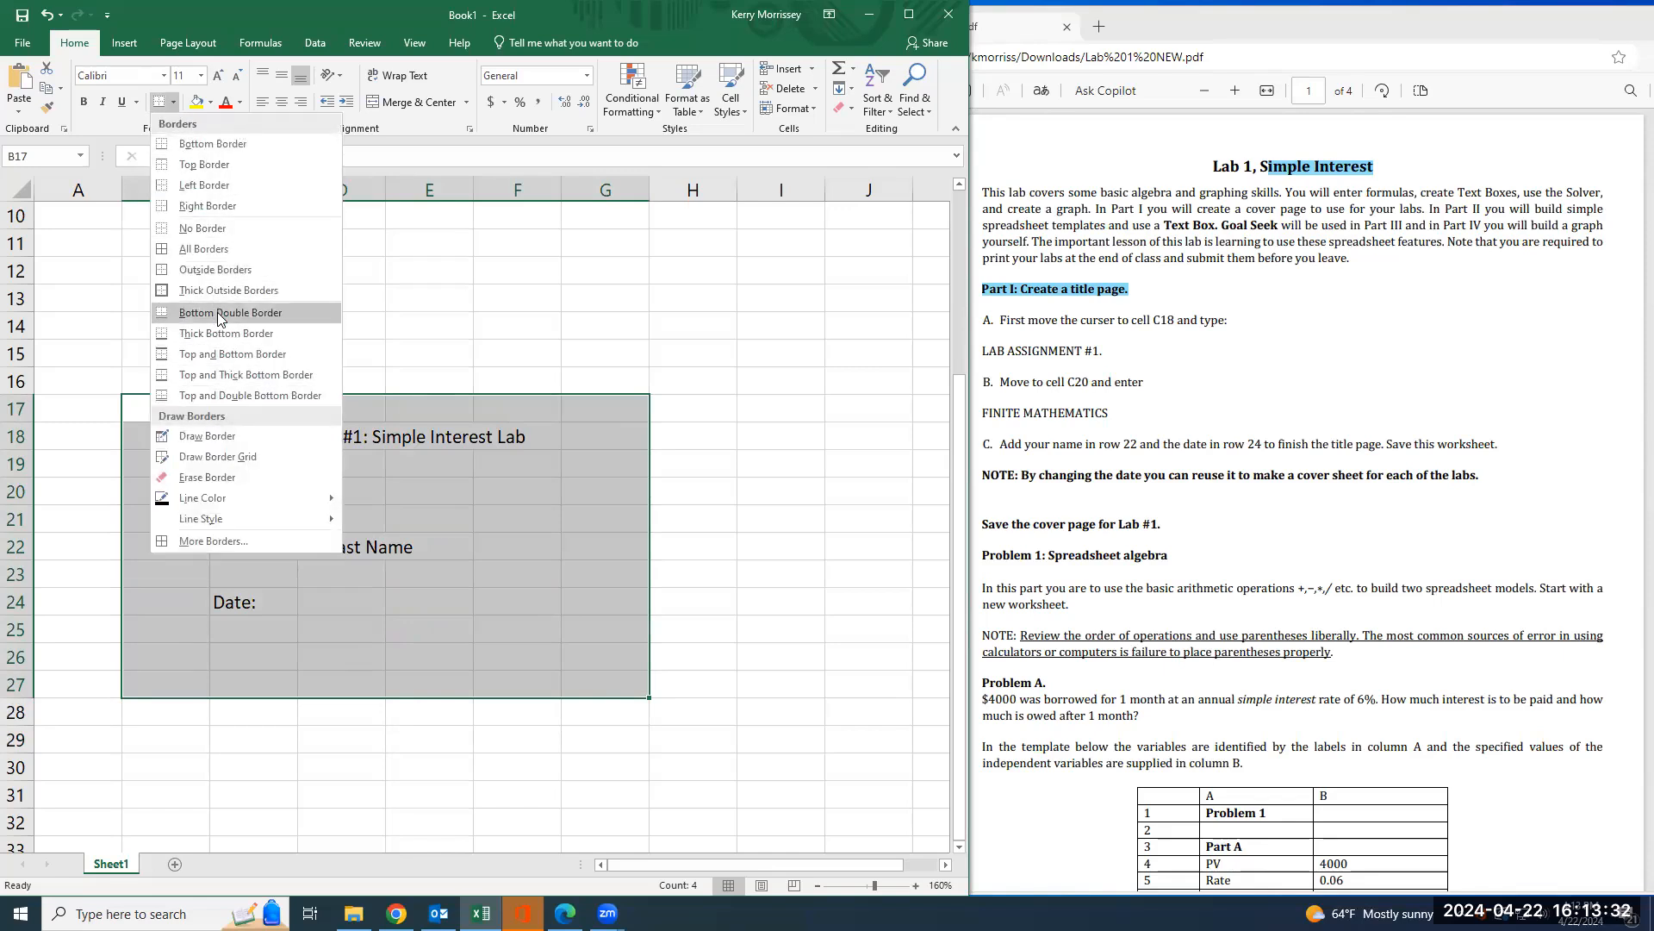
{"action": "left_click", "coordinate": [229, 292]}
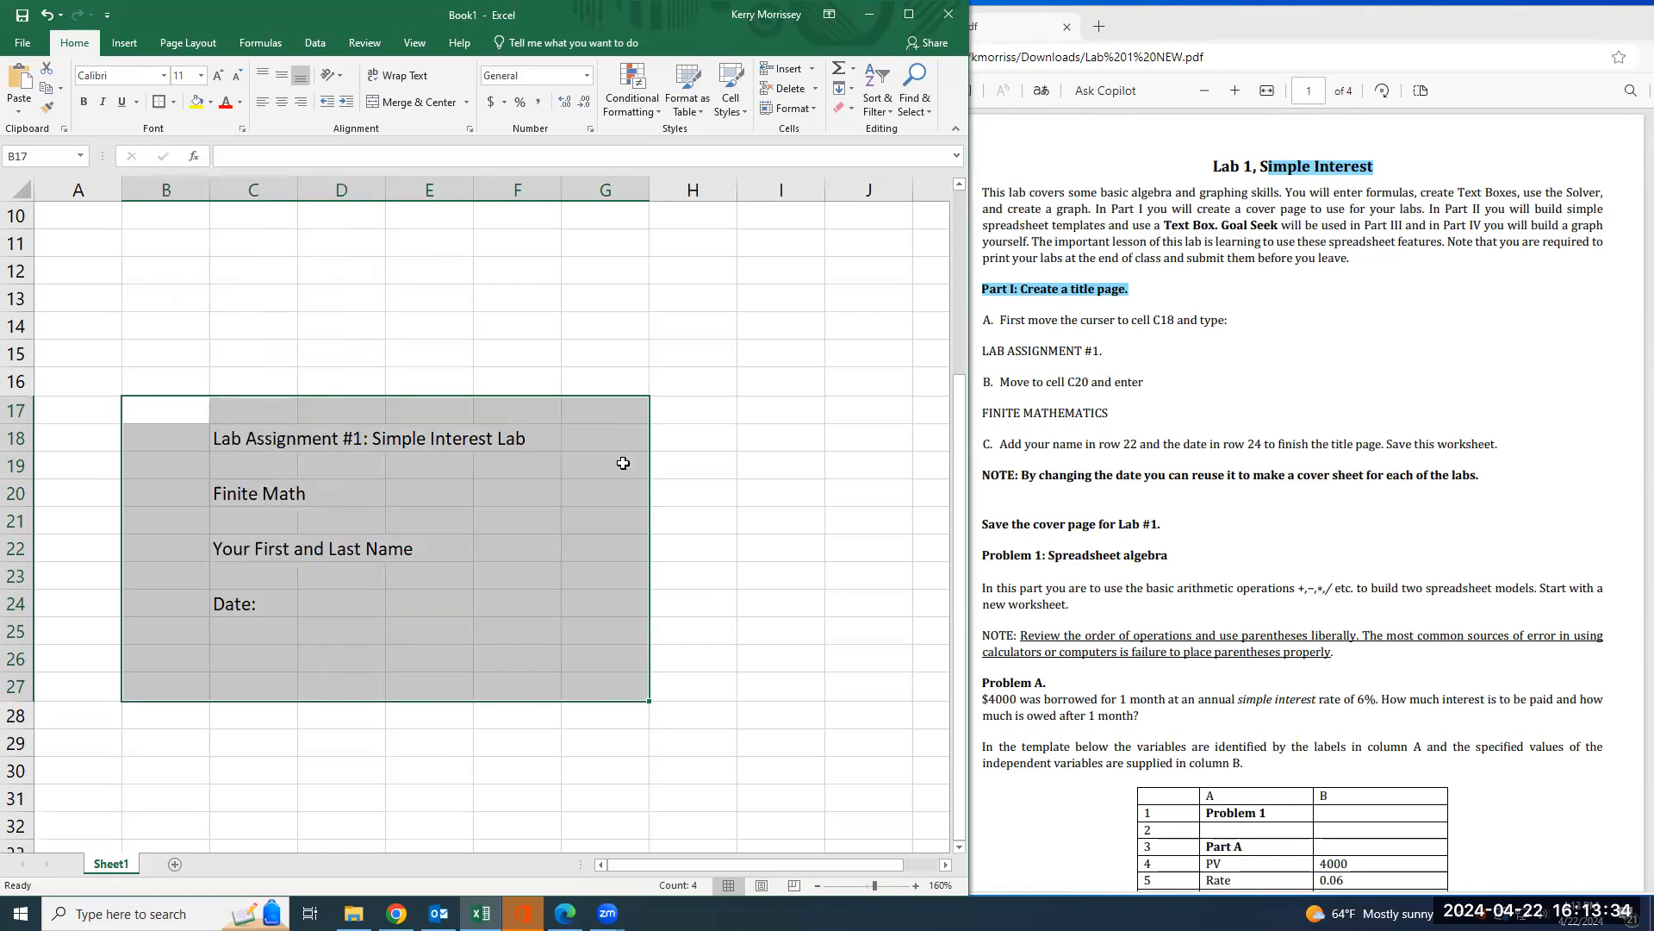
- Set the title block's font to Times New Roman at size 12 and make row 17 slightly taller
{"action": "left_click", "coordinate": [147, 76]}
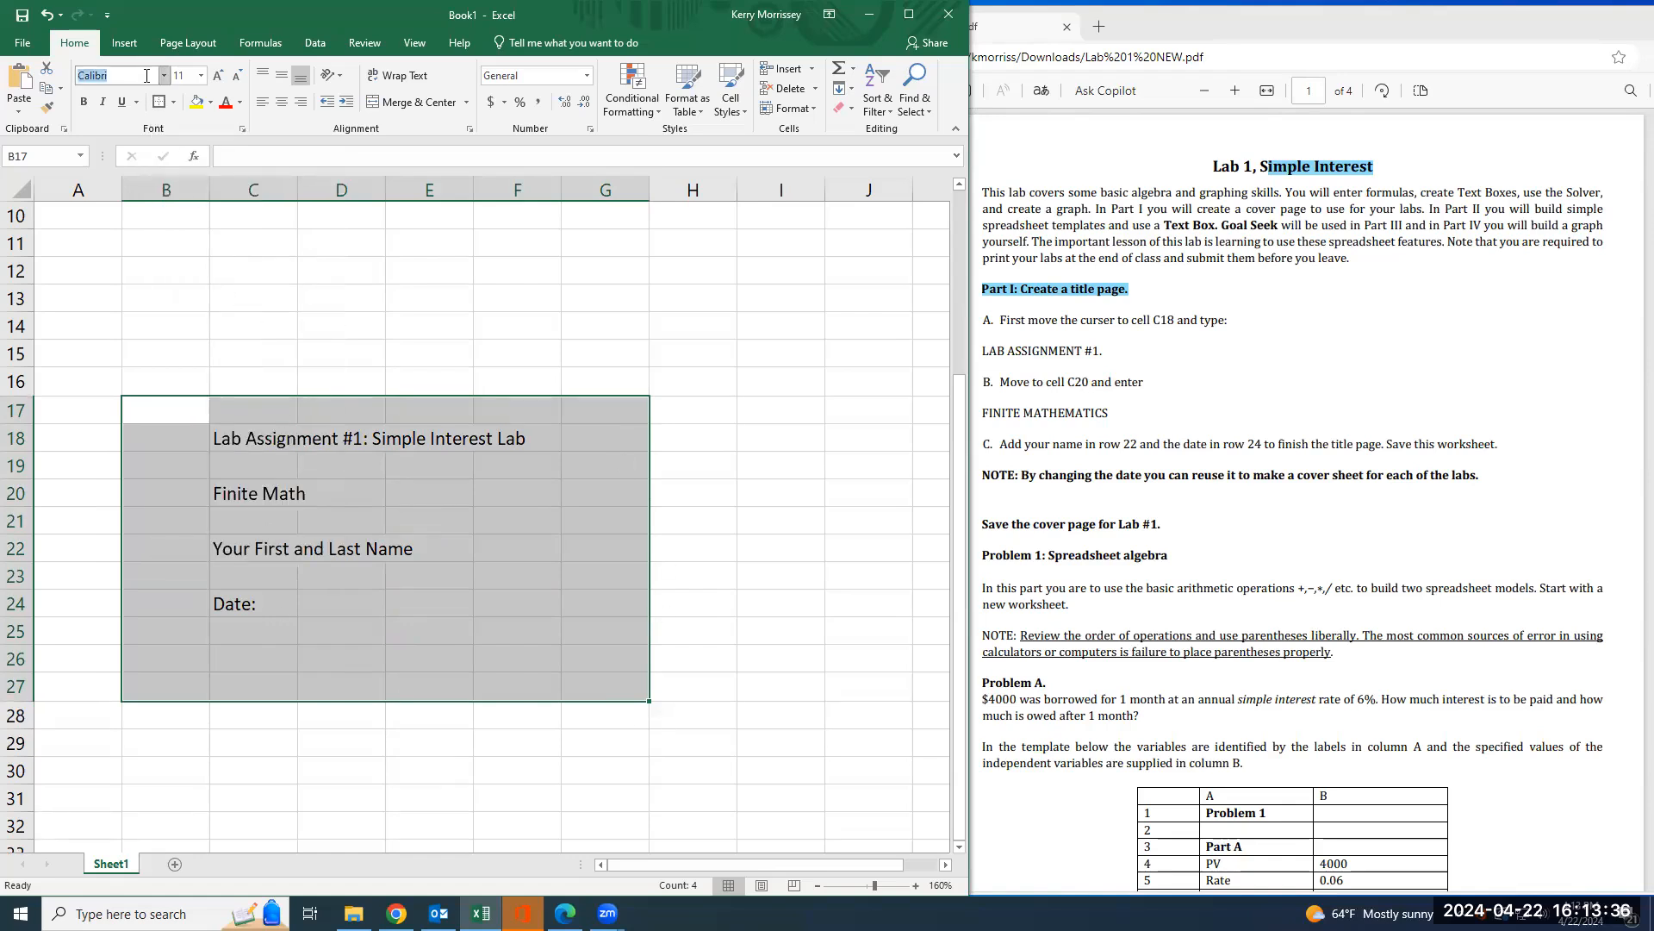
{"action": "type", "text": "Times New Roman"}
{"action": "key", "text": "Return"}
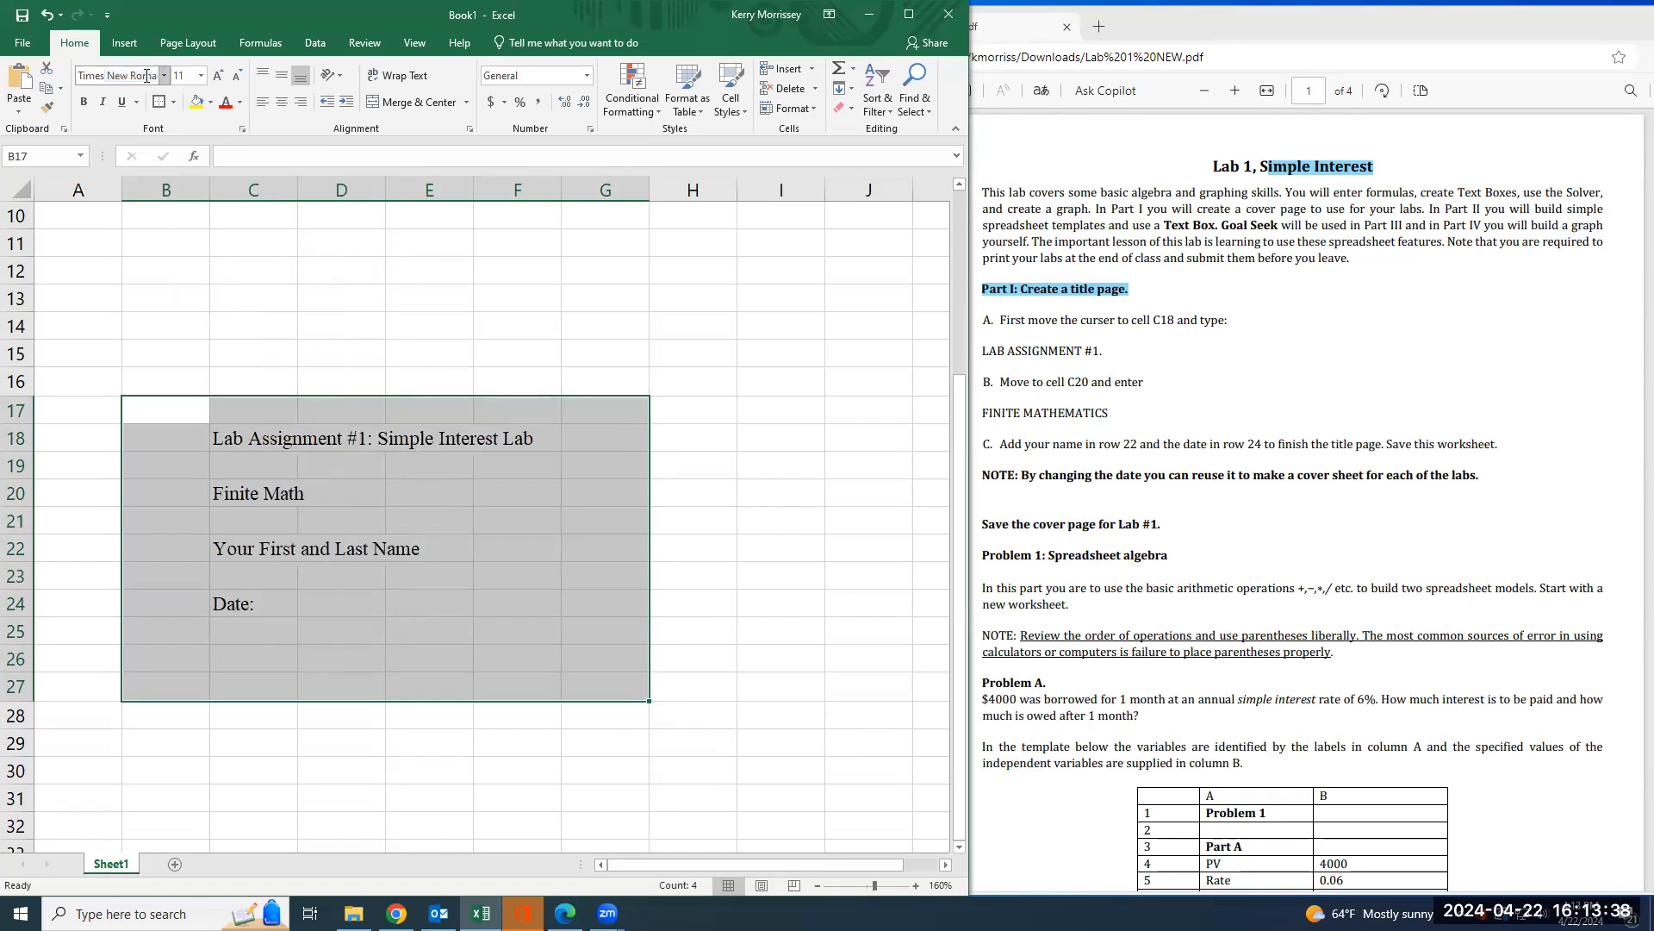
{"action": "left_click", "coordinate": [218, 75]}
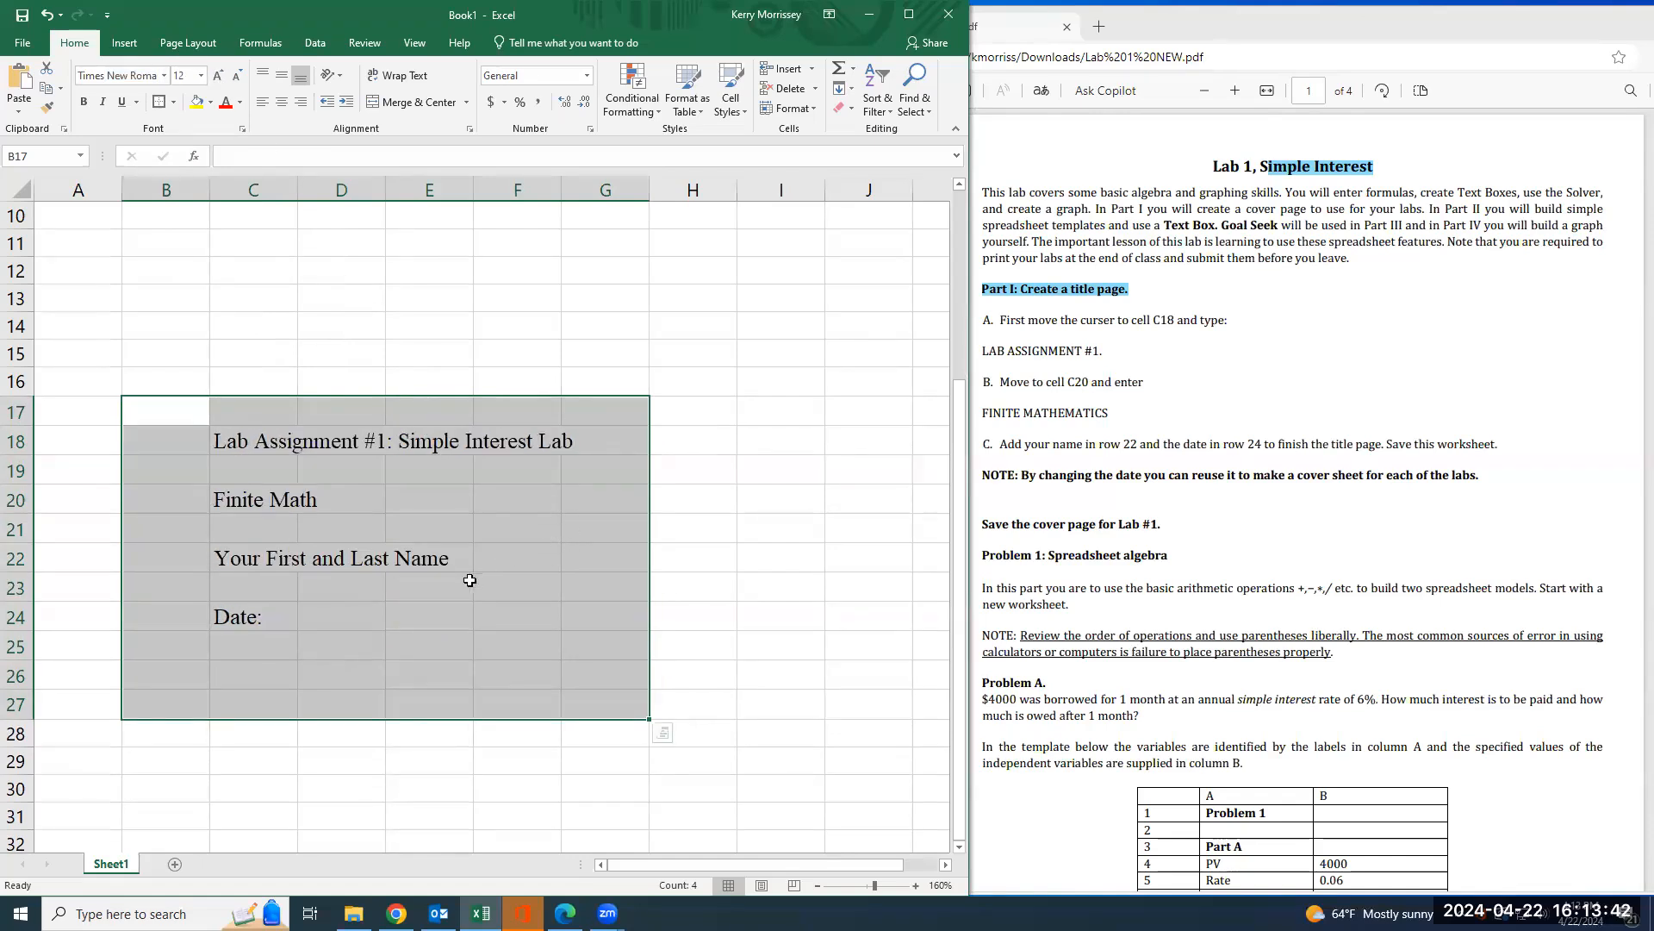
{"action": "mouse_move", "coordinate": [18, 428]}
{"action": "left_mouse_down"}
{"action": "mouse_move", "coordinate": [9, 461]}
{"action": "mouse_move", "coordinate": [20, 431]}
{"action": "left_mouse_up"}
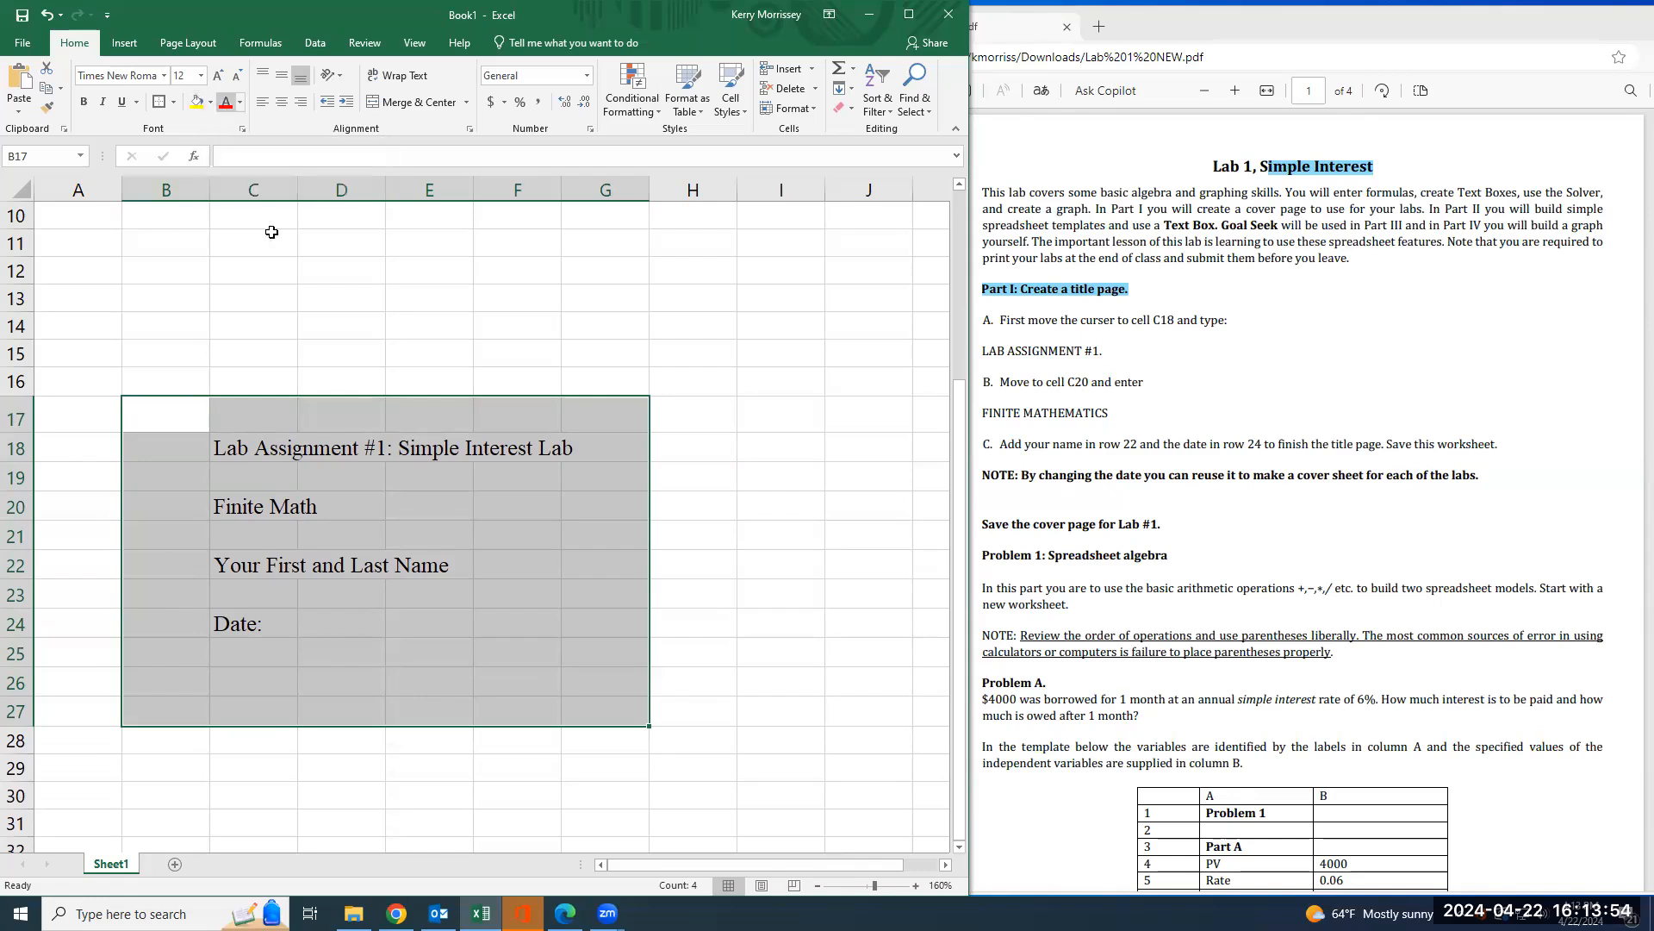
- Fill the assignment title cells C18:F18 with the lightest green theme color
{"action": "left_click", "coordinate": [263, 469]}
{"action": "left_click_drag", "start_coordinate": [237, 448], "coordinate": [559, 444]}
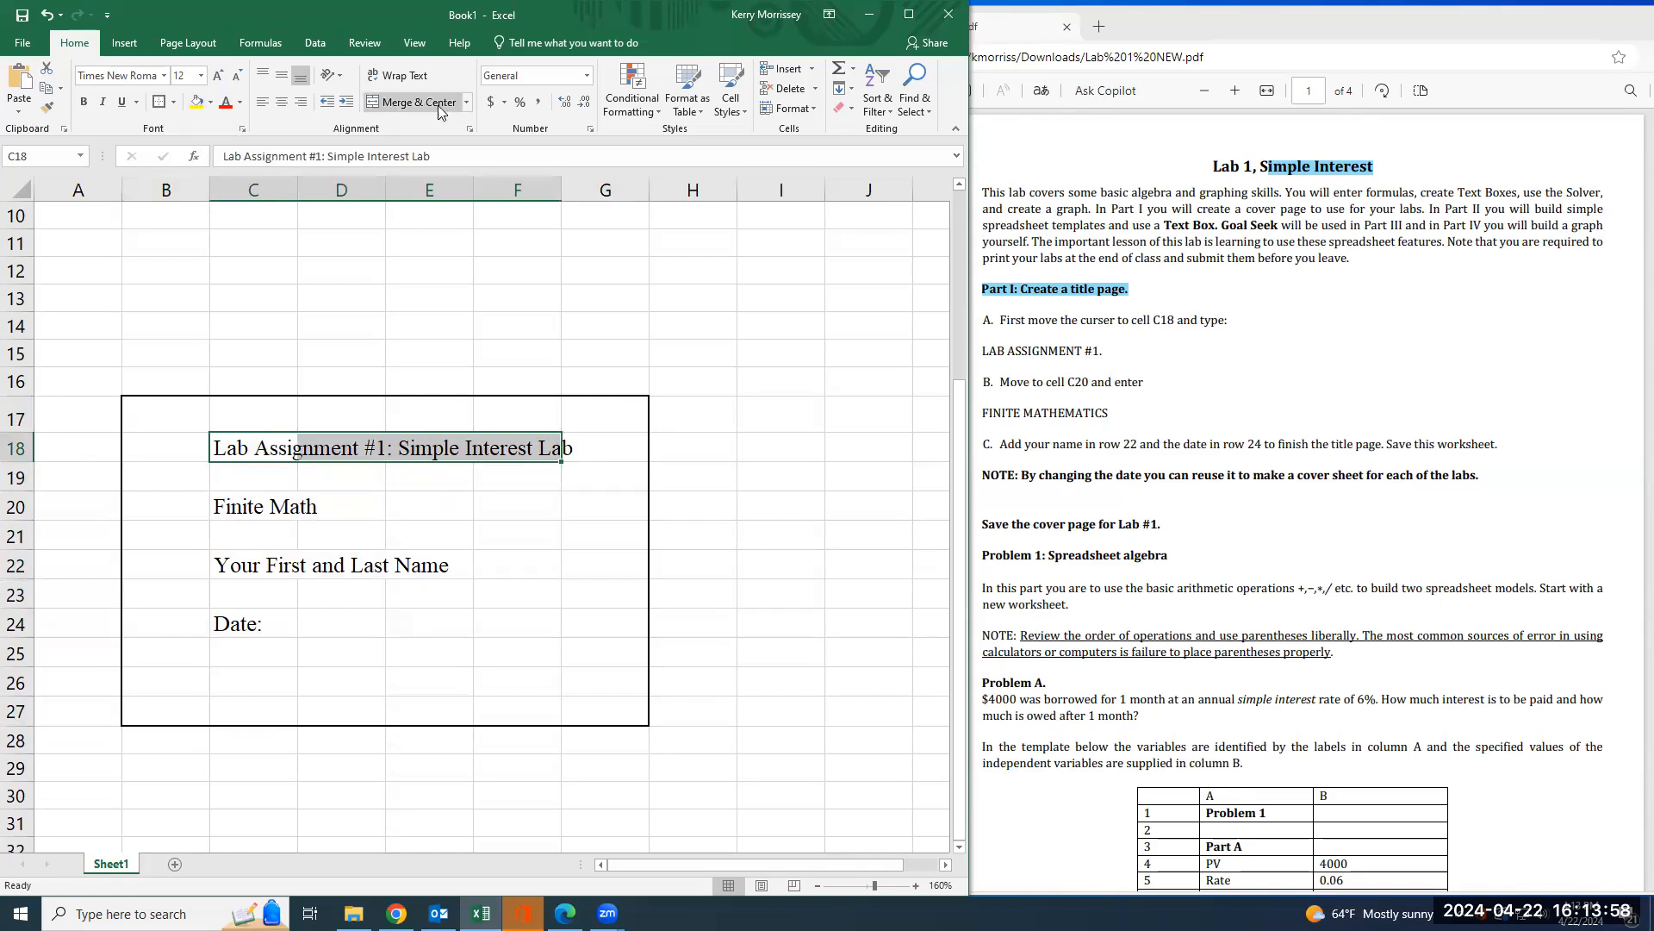
{"action": "left_click", "coordinate": [211, 101]}
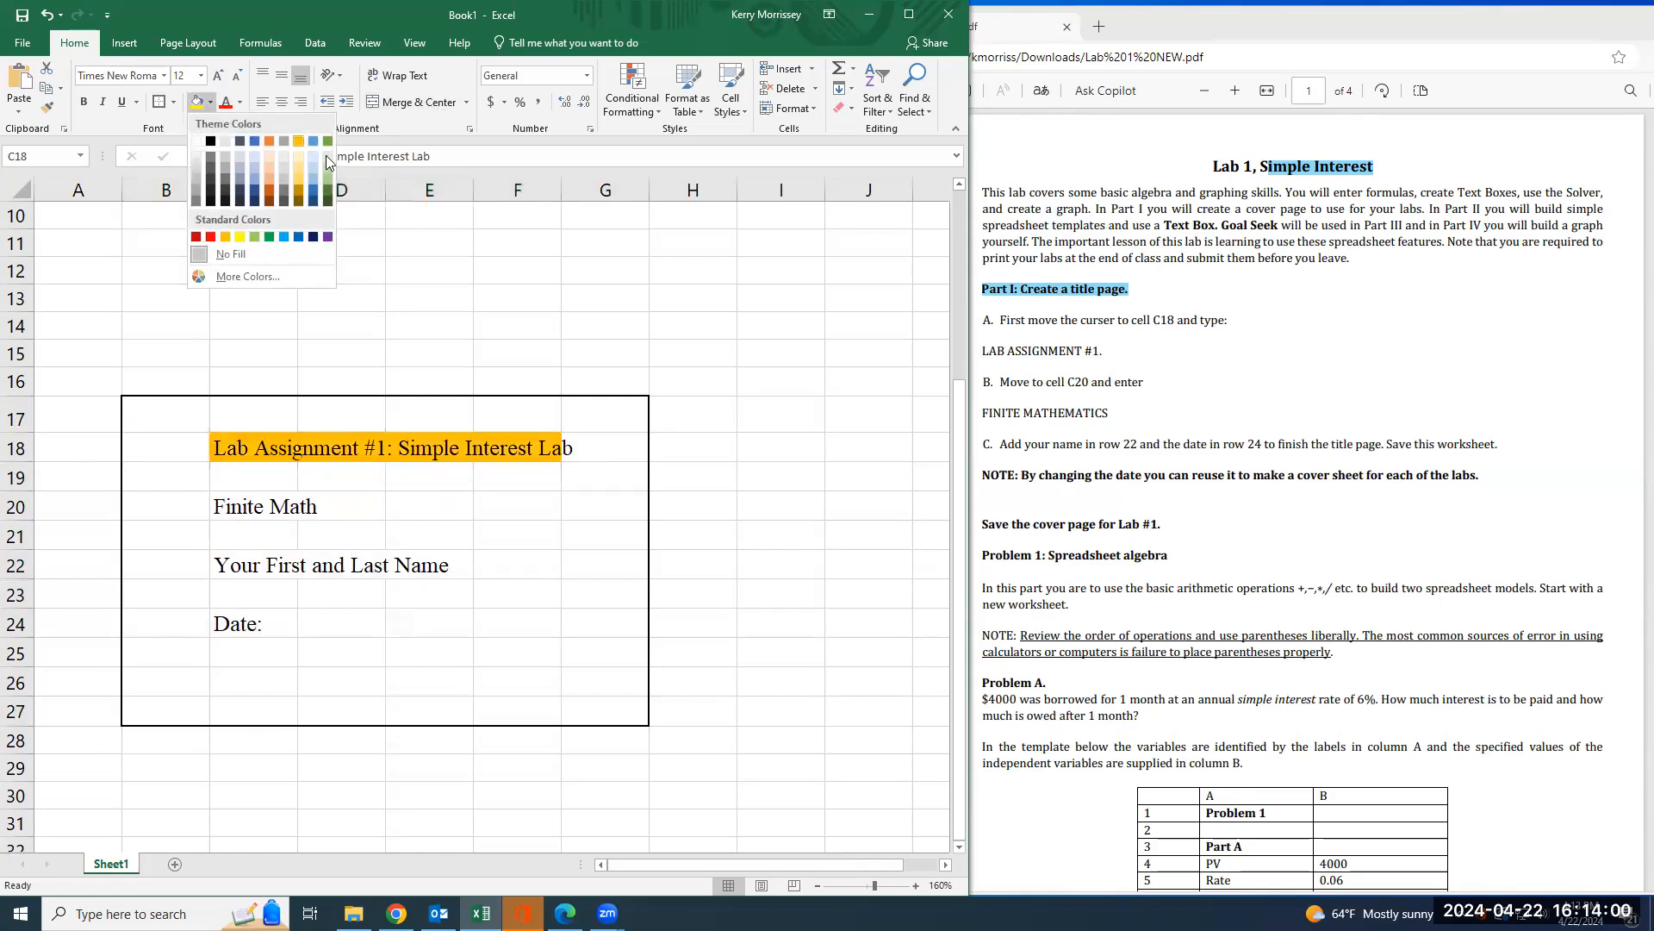
{"action": "left_click", "coordinate": [327, 157]}
{"action": "left_click", "coordinate": [509, 532]}
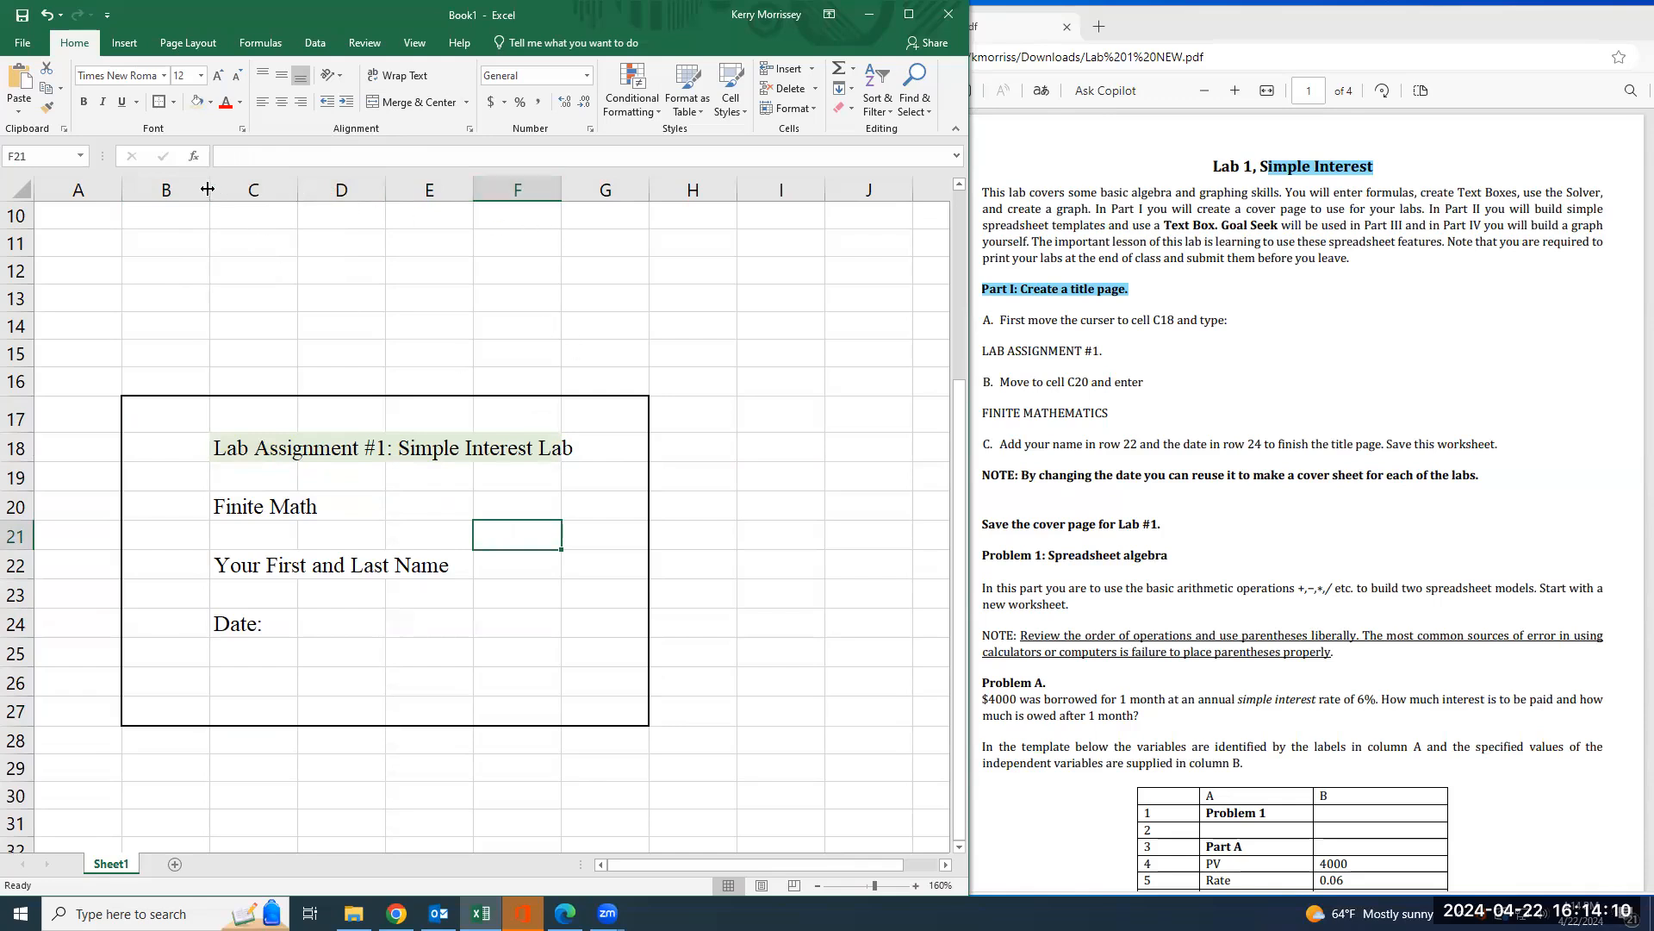
{"action": "left_click_drag", "start_coordinate": [250, 447], "coordinate": [552, 448]}
{"action": "left_click", "coordinate": [503, 520]}
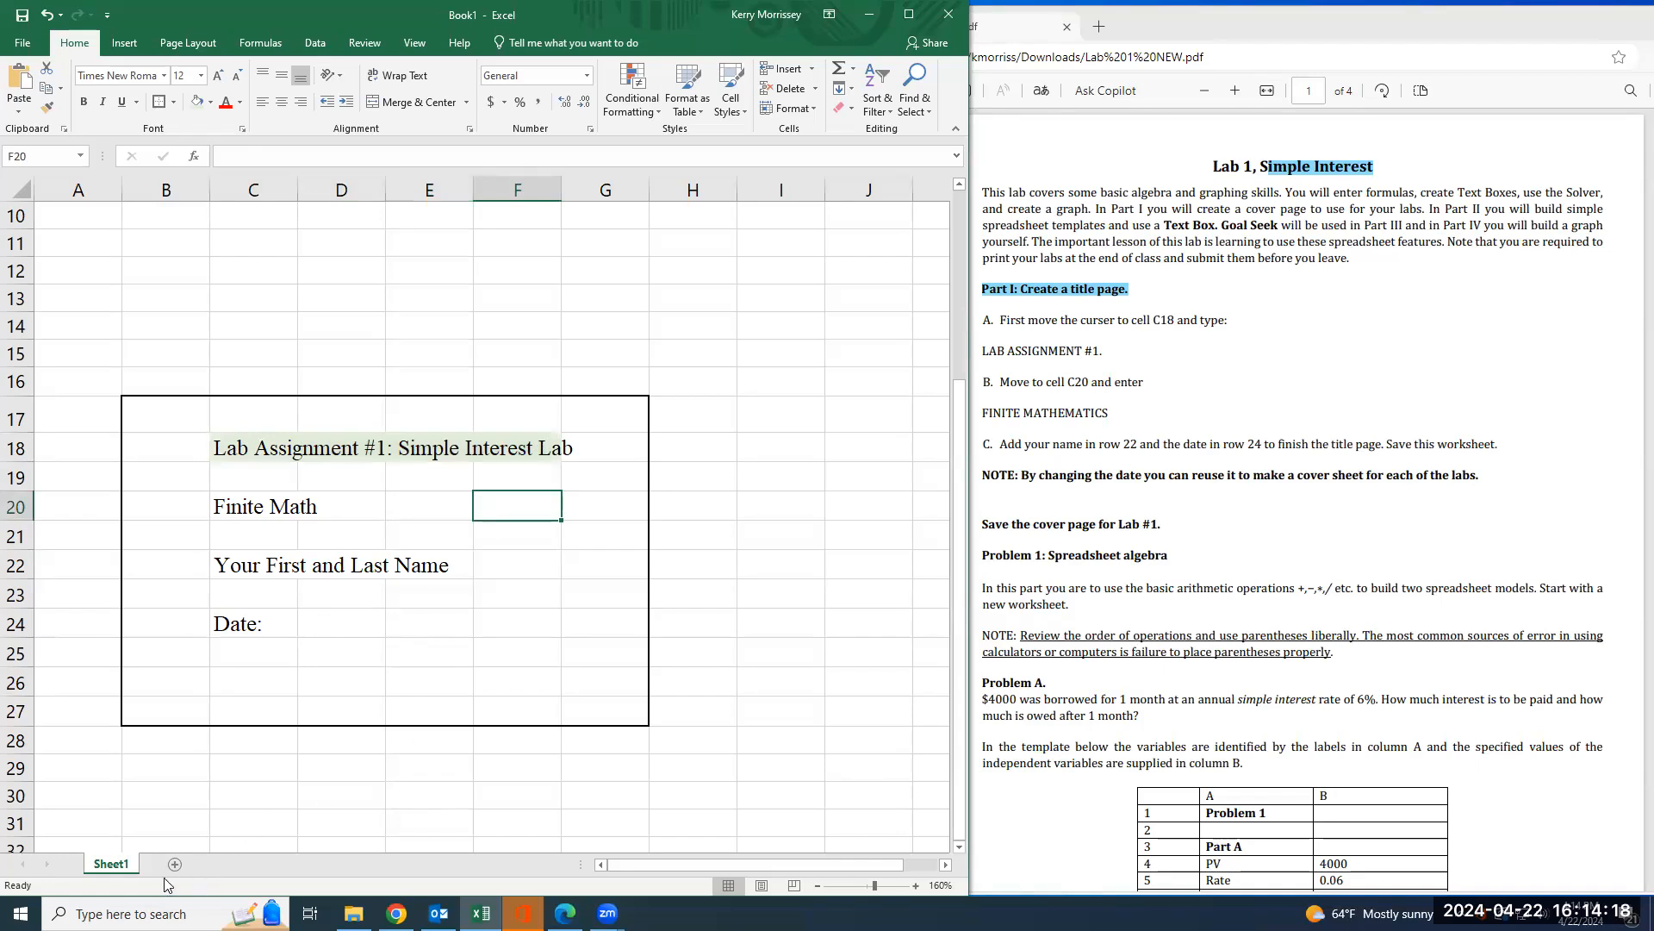
- Rename the worksheet Sheet1 as "Title Page"
{"action": "double_click", "coordinate": [112, 864]}
{"action": "type", "text": "T"}
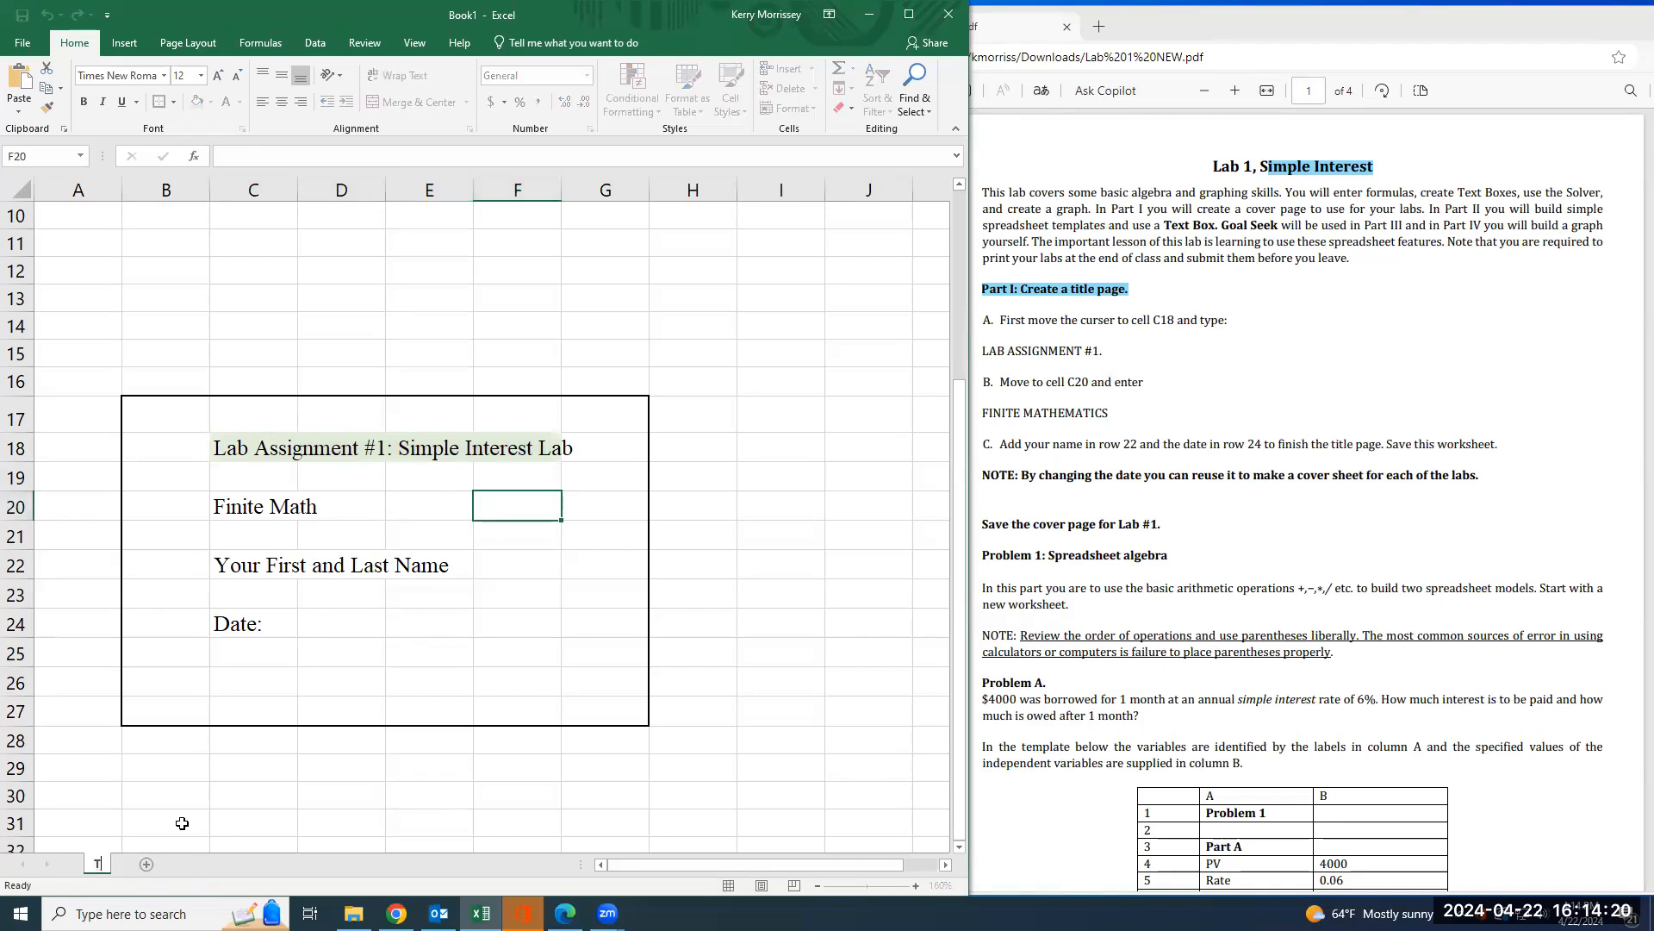
{"action": "type", "text": "itle Page"}
{"action": "left_click", "coordinate": [184, 823]}
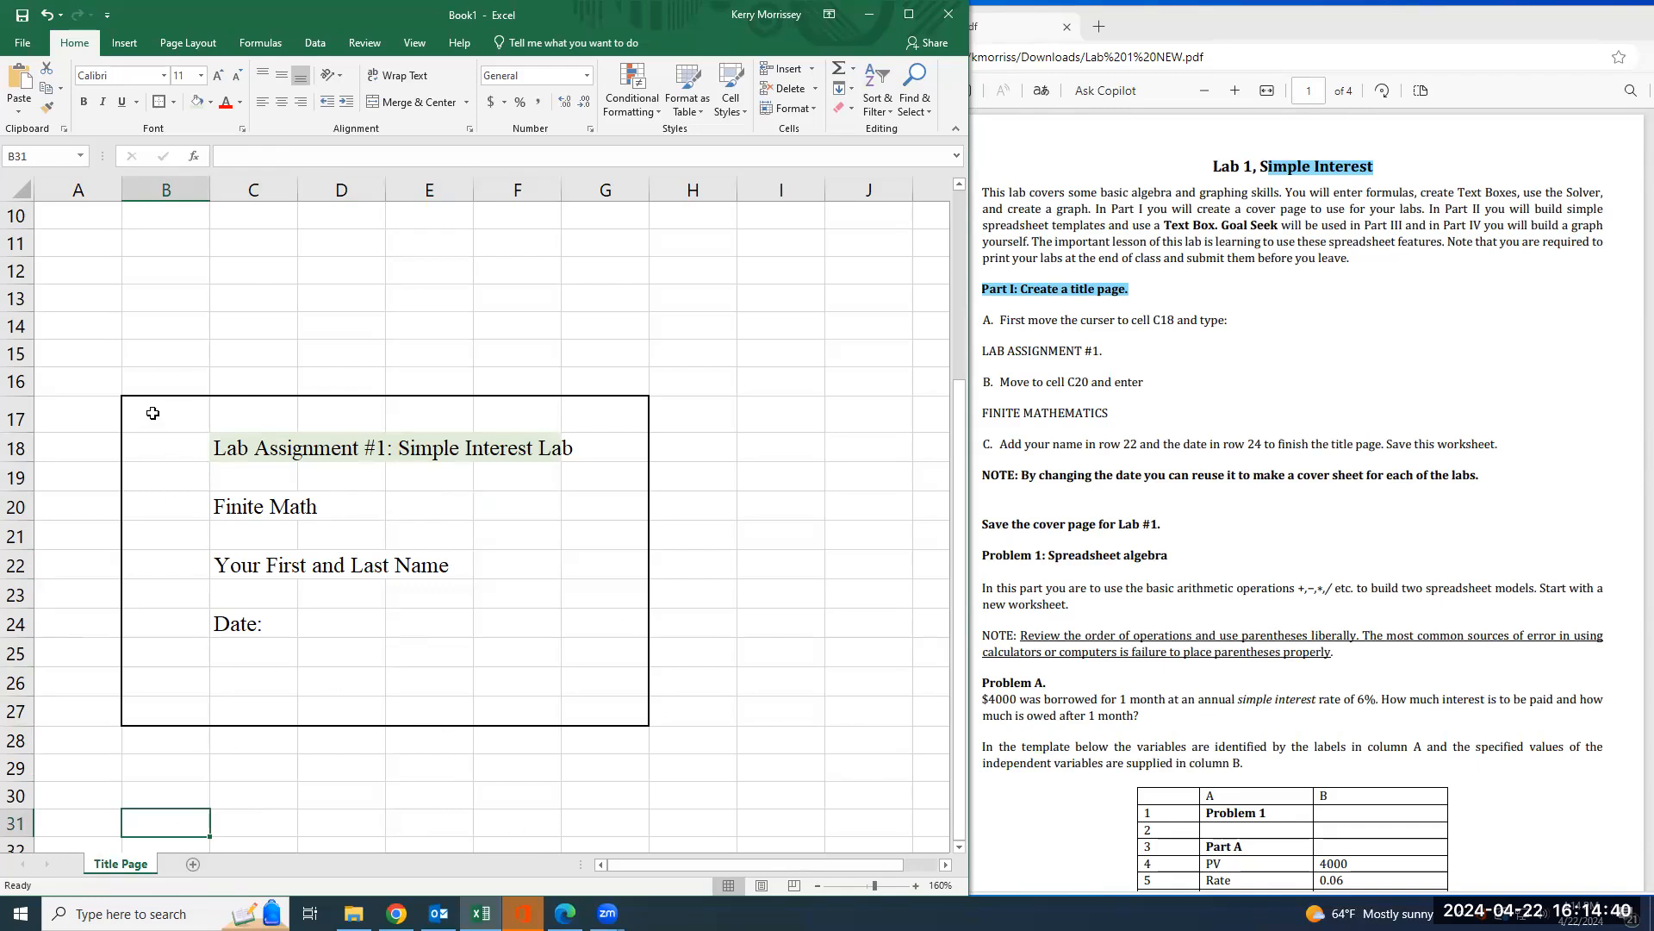
- Add a new worksheet named "Problem 1" and zoom it to 160%
{"action": "left_click", "coordinate": [195, 871]}
{"action": "double_click", "coordinate": [186, 865]}
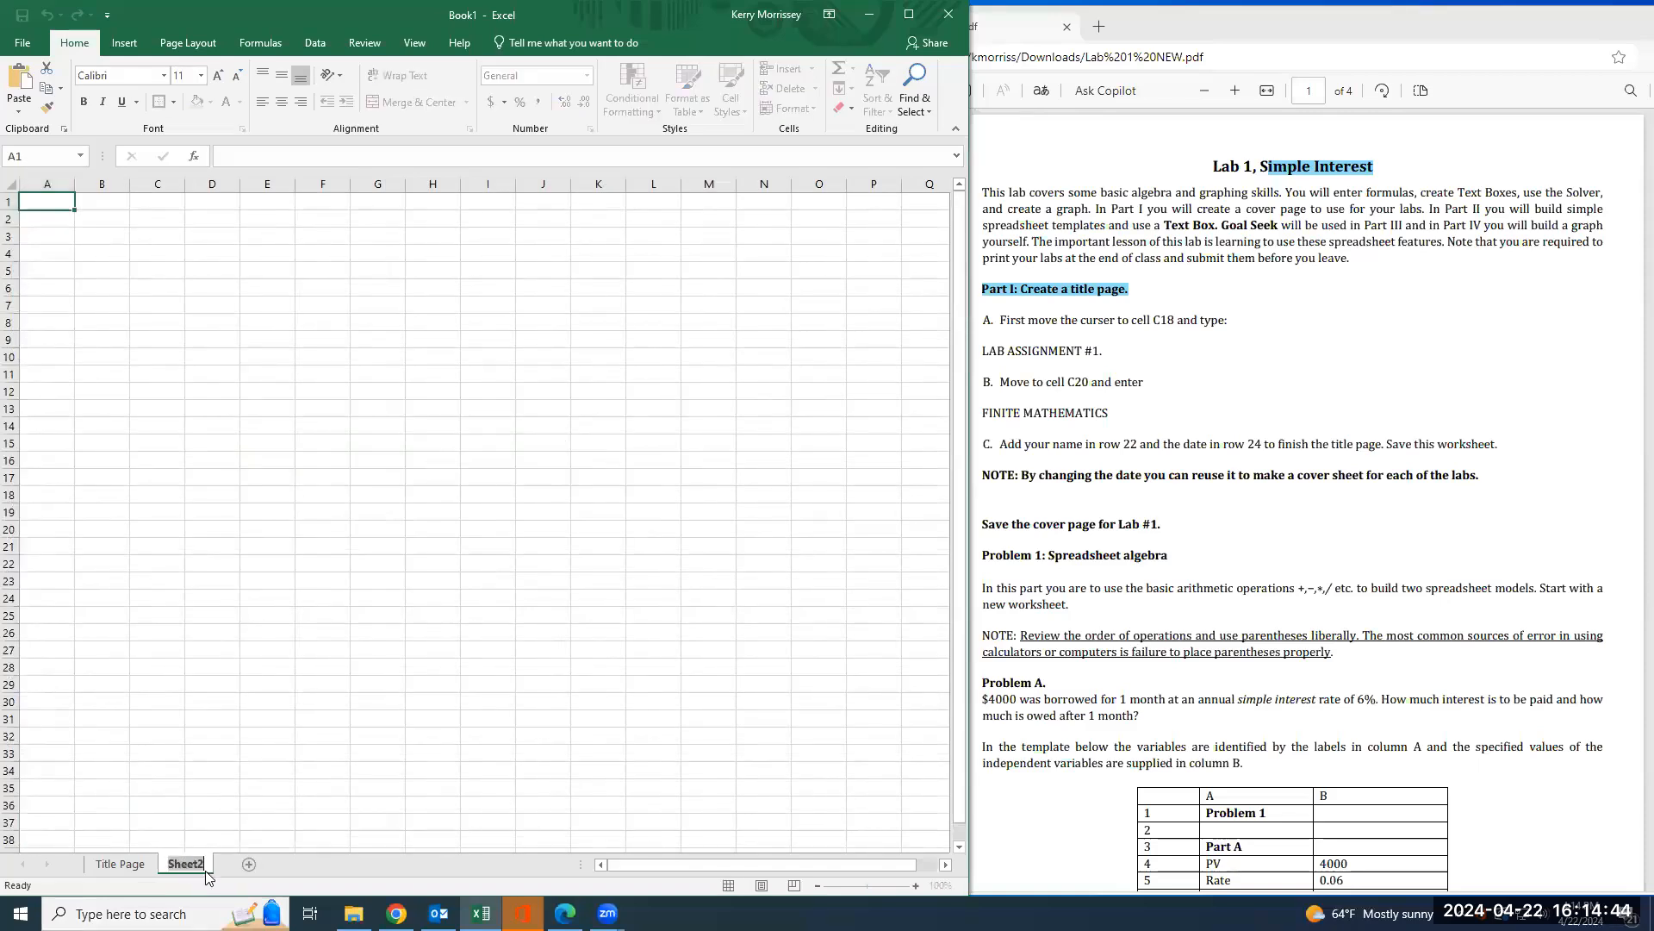
{"action": "type", "text": "Problem 1"}
{"action": "key", "text": "Return"}
{"action": "left_click", "coordinate": [156, 647]}
{"action": "left_click", "coordinate": [916, 885]}
{"action": "scroll", "coordinate": [240, 525], "scroll_direction": "up", "scroll_amount": 5}
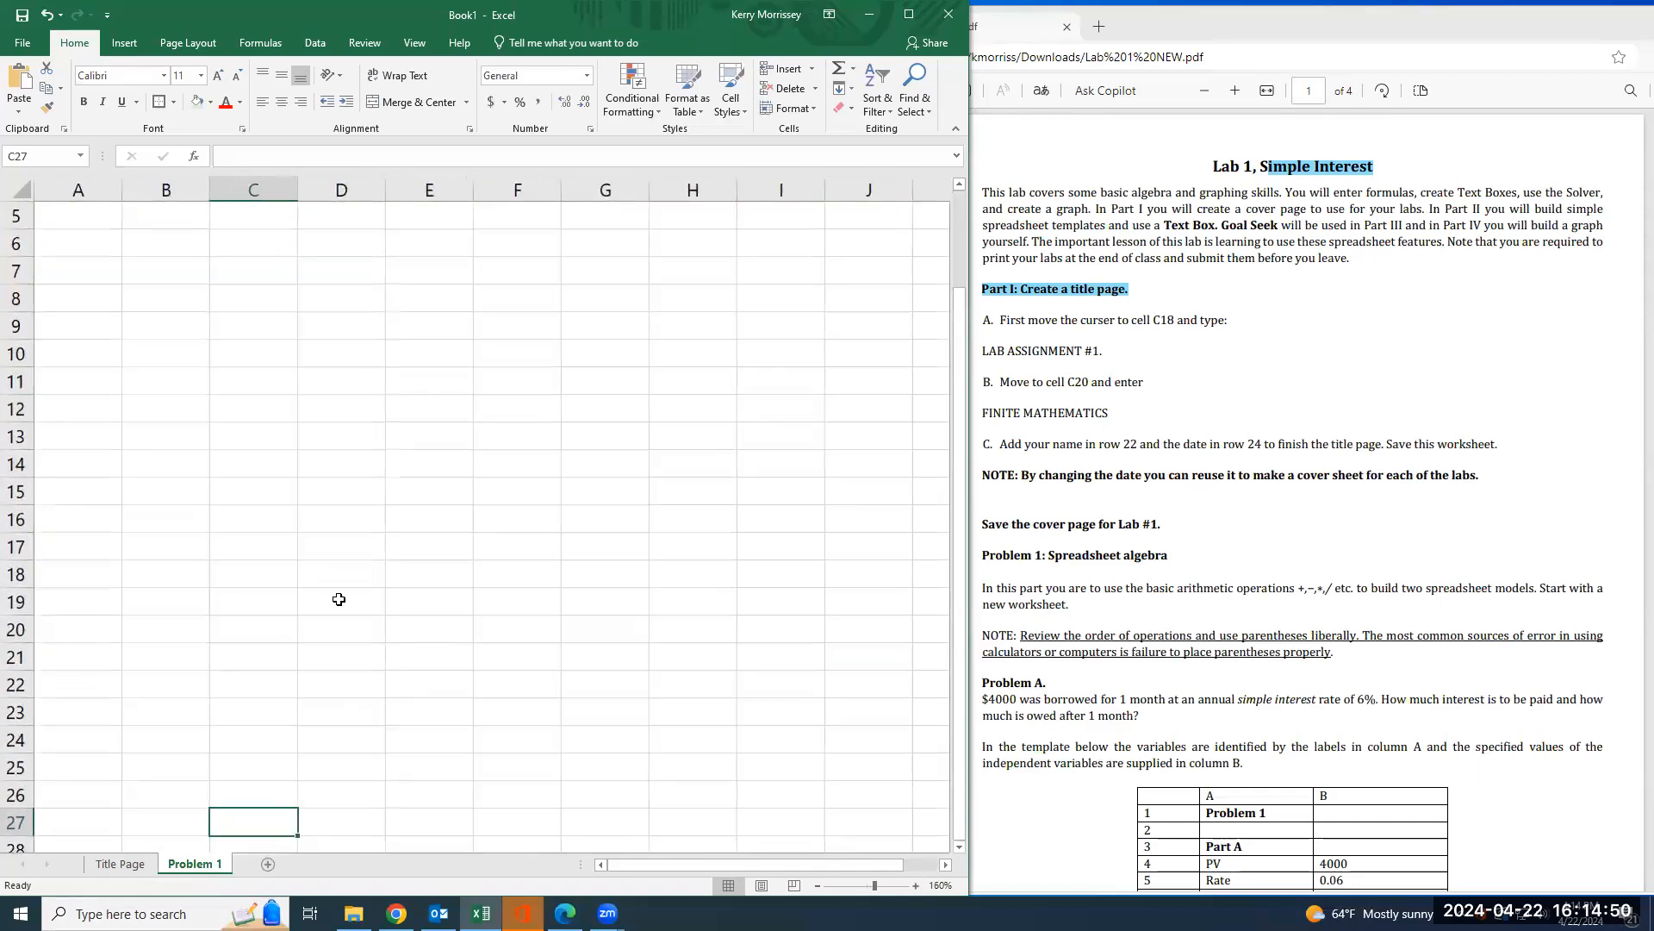
{"action": "left_click", "coordinate": [112, 216]}
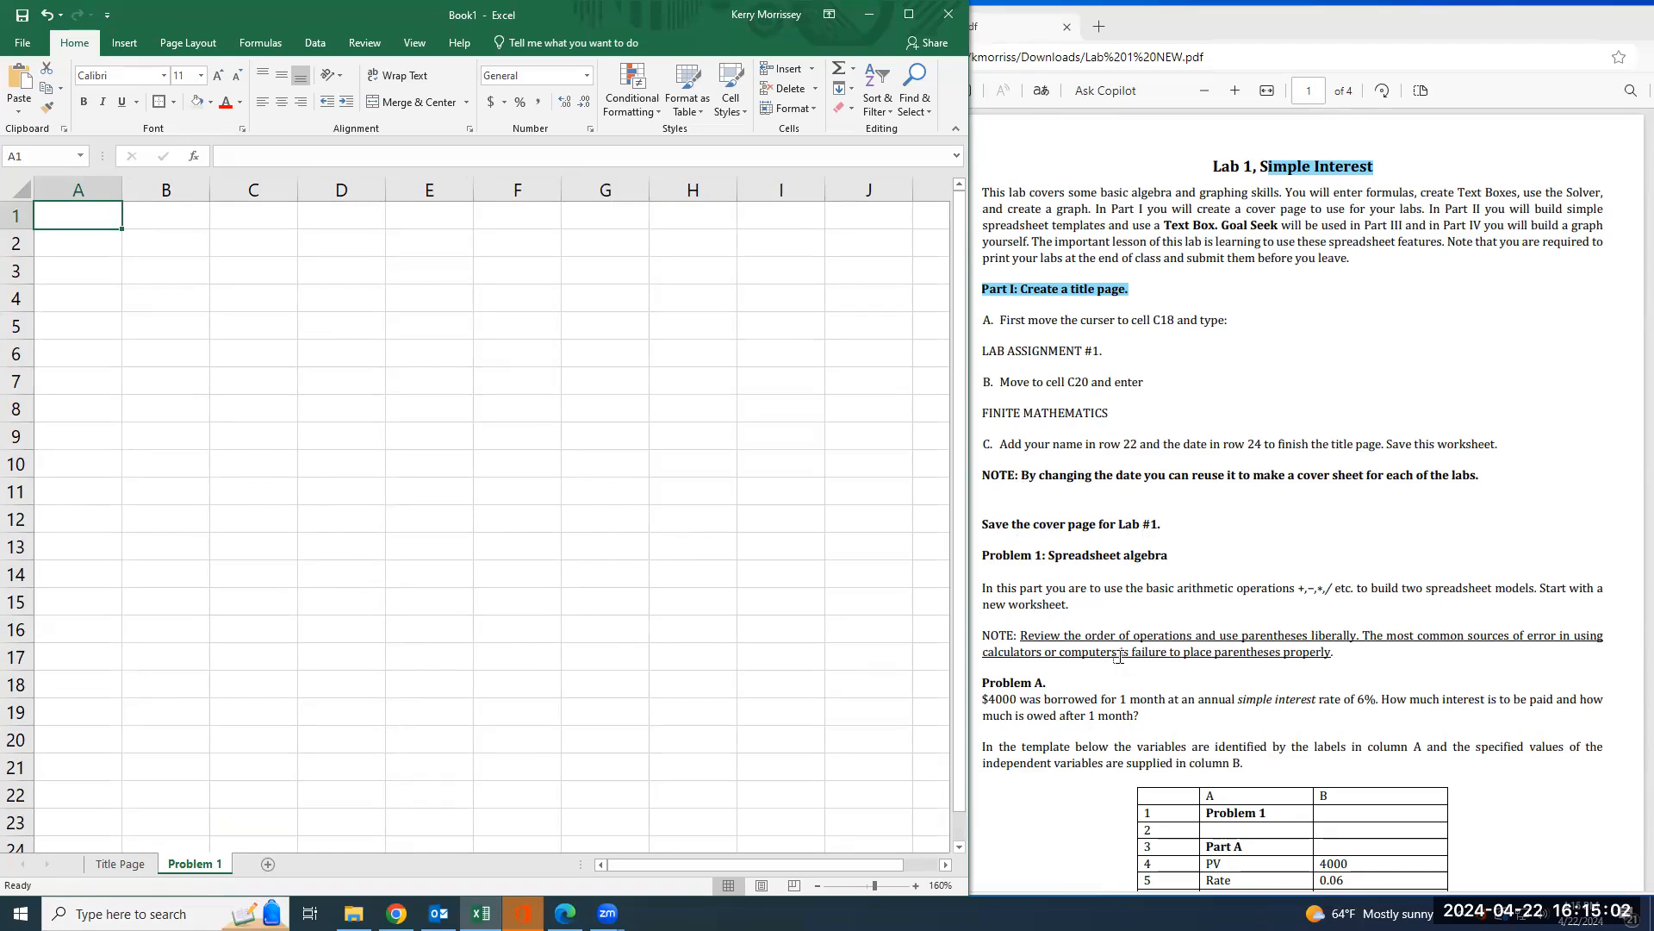
- Switch to the lab instructions PDF and highlight the "Problem A." heading
{"action": "scroll", "coordinate": [1118, 657], "scroll_direction": "down", "scroll_amount": 3}
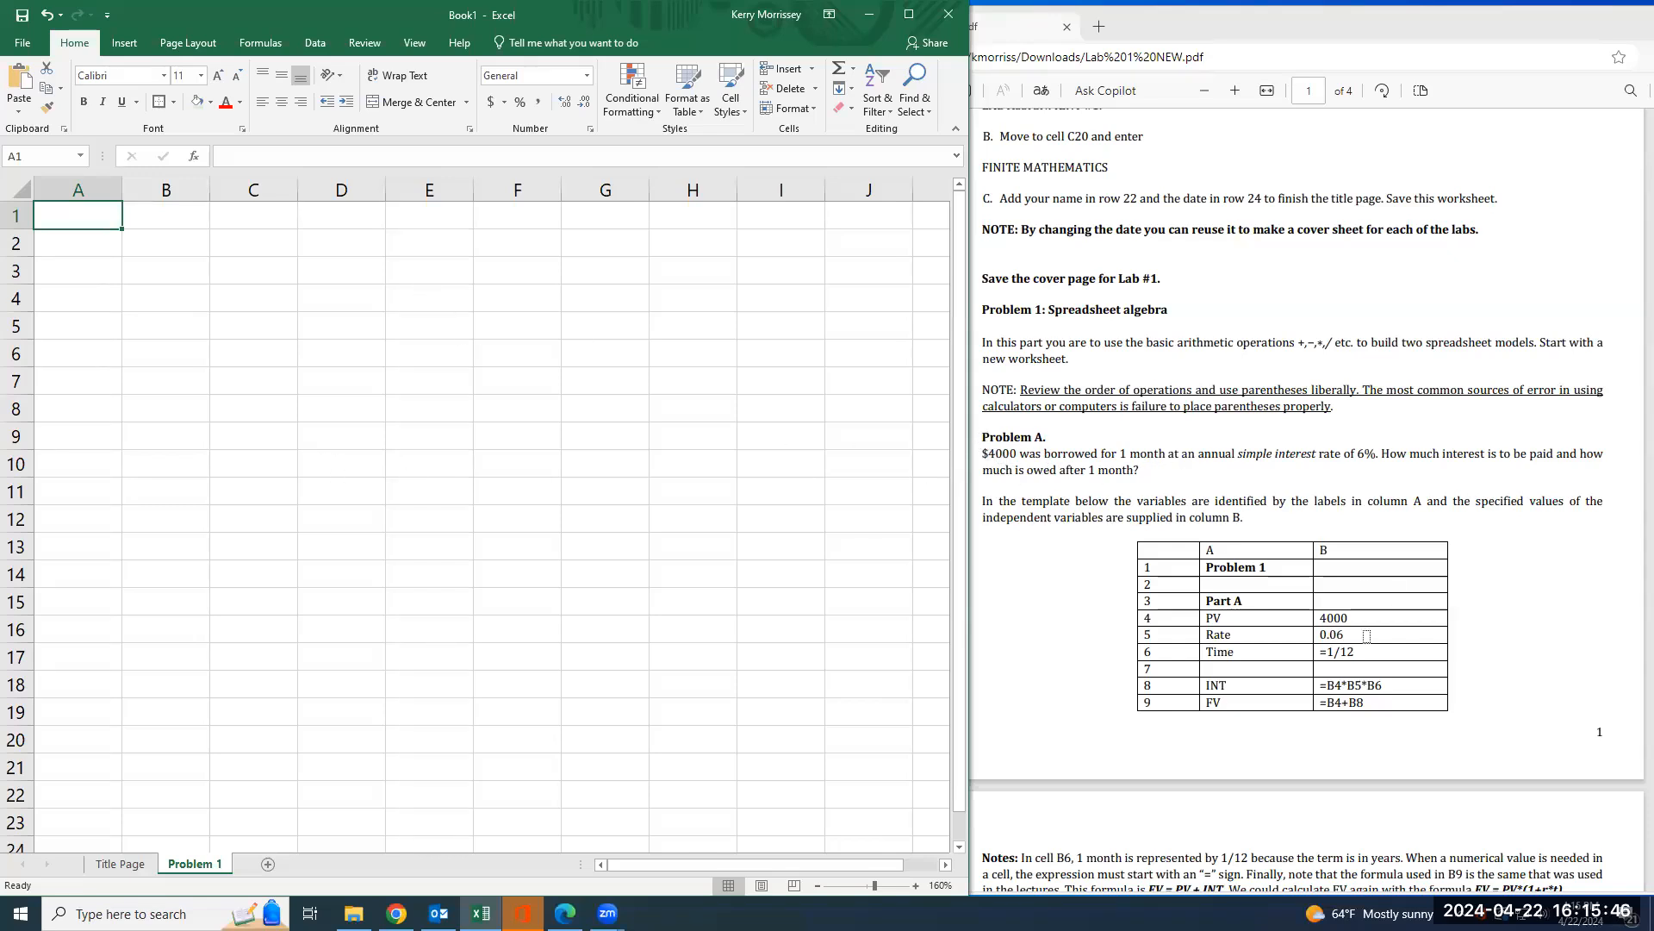
{"action": "left_click", "coordinate": [1139, 547]}
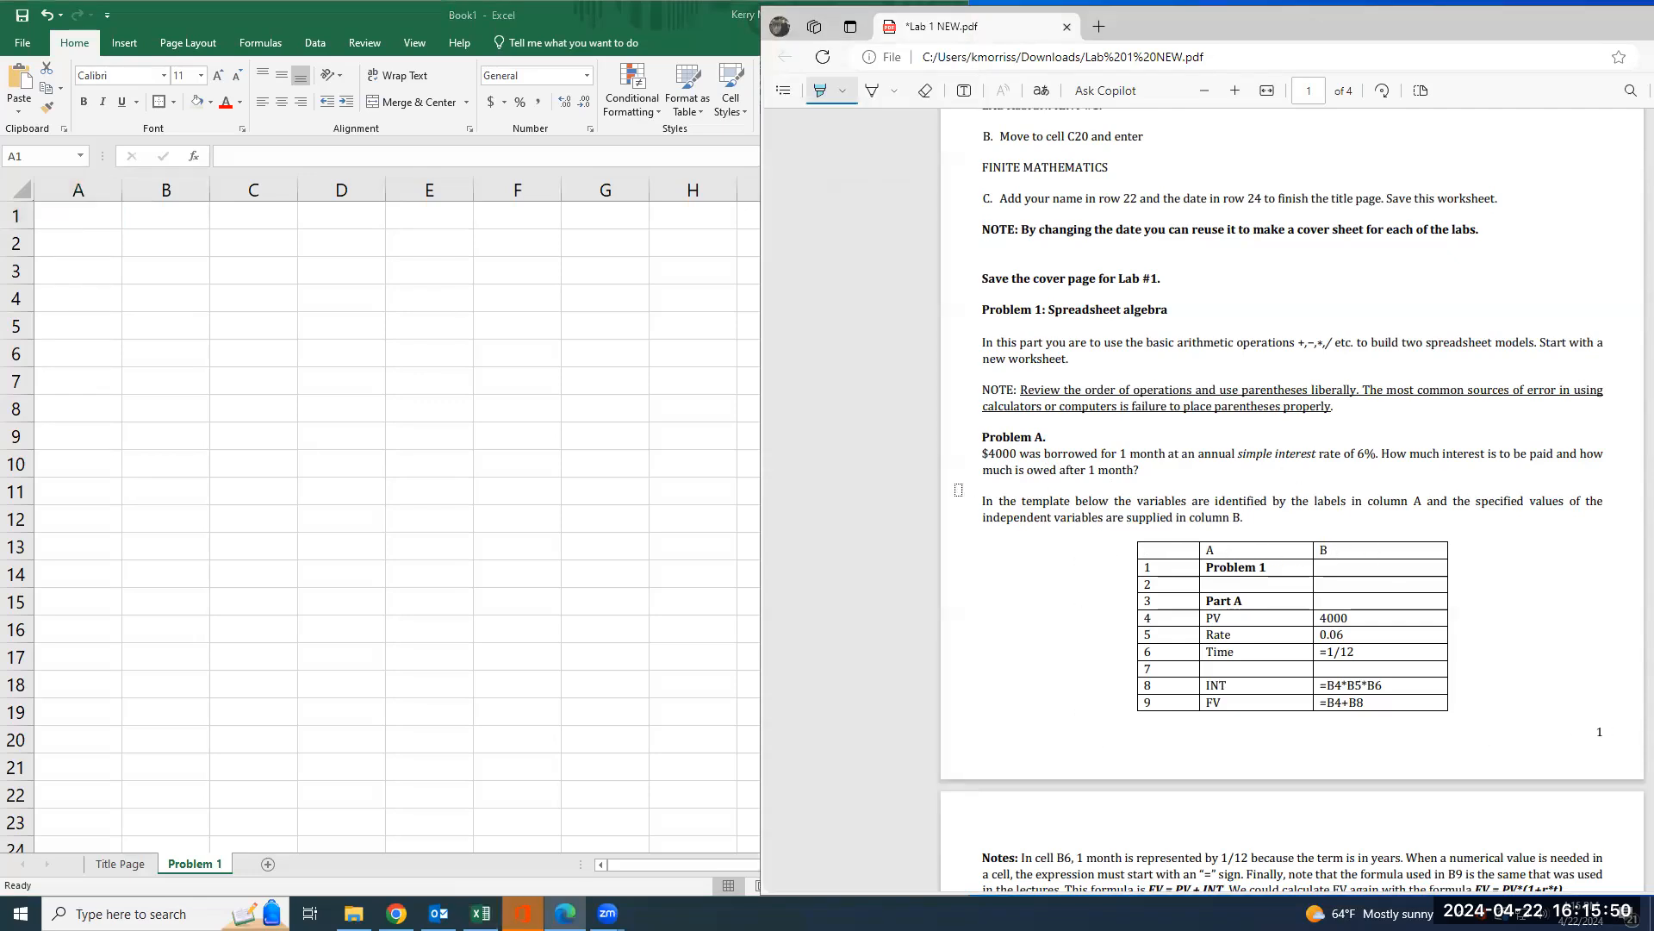
{"action": "left_click_drag", "start_coordinate": [979, 436], "coordinate": [1043, 437]}
- Enter the heading "Problem 1" in cell A1 of the Problem 1 worksheet and make it bold
{"action": "left_click", "coordinate": [68, 221]}
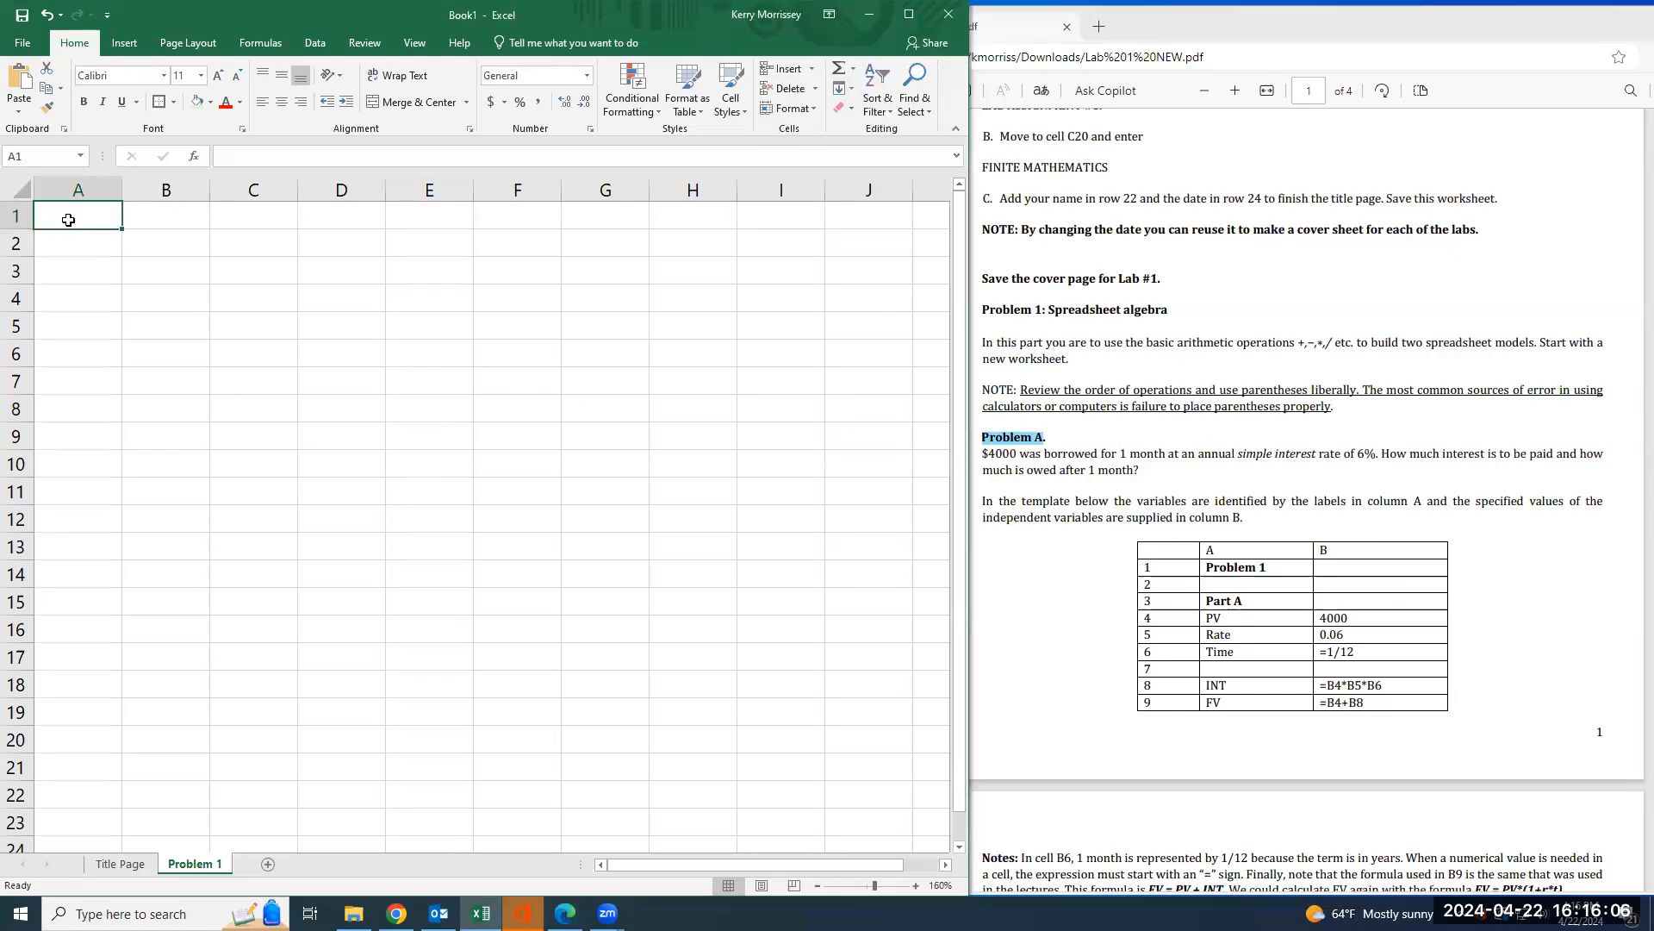
{"action": "type", "text": "Problem 1"}
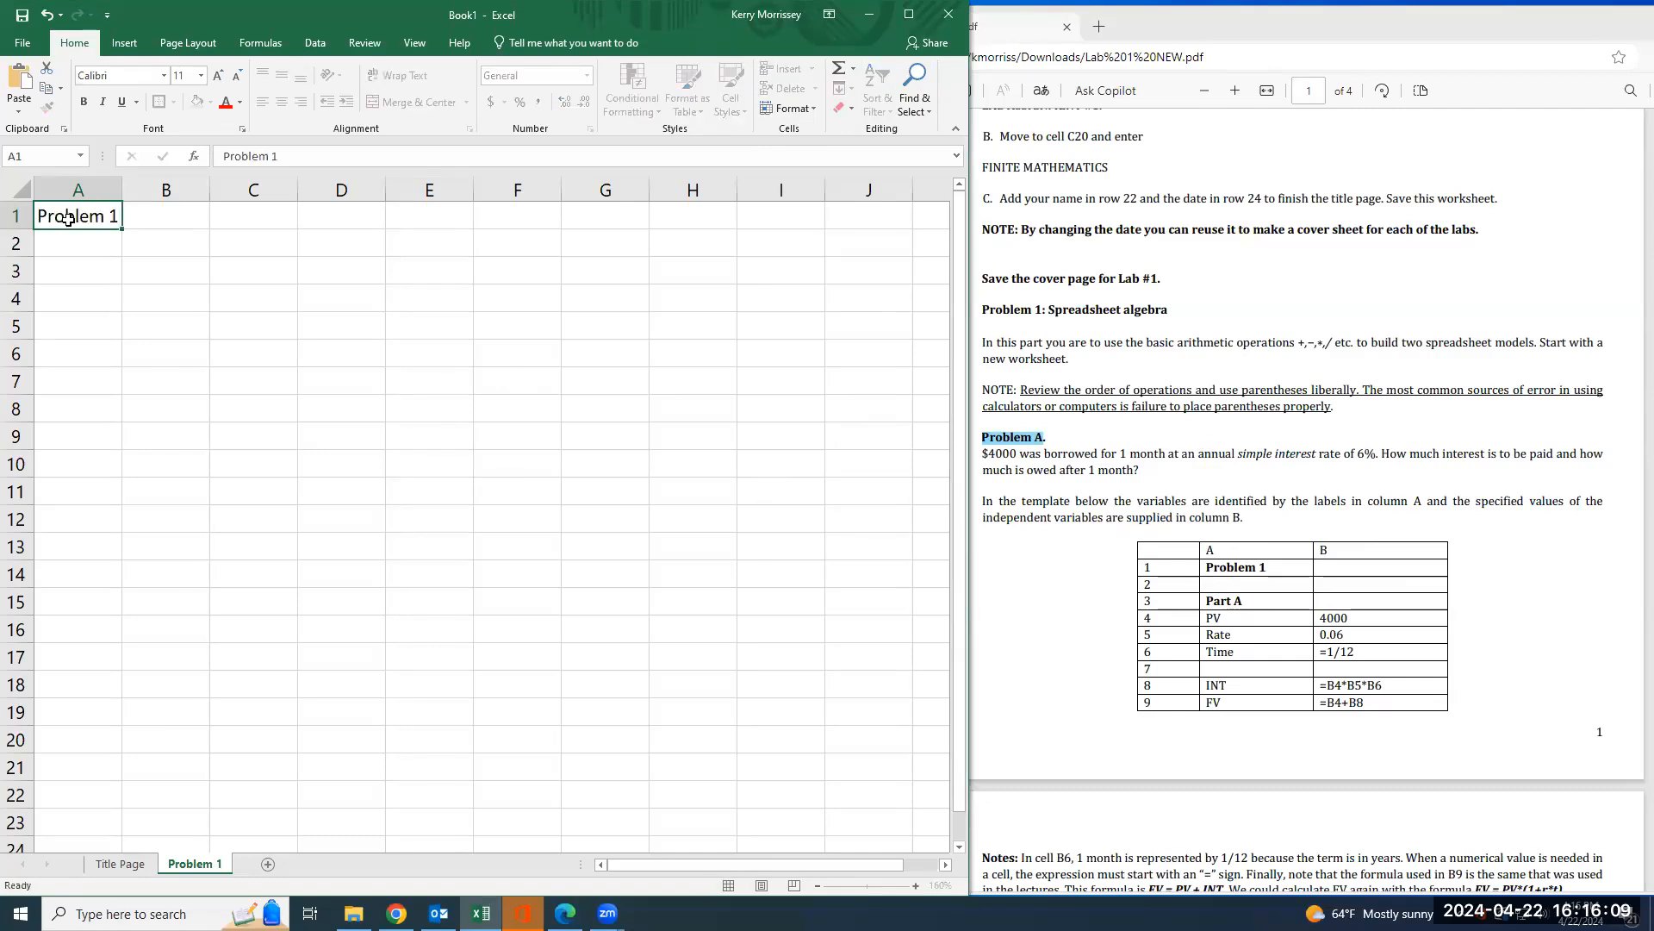
{"action": "key", "text": "Return"}
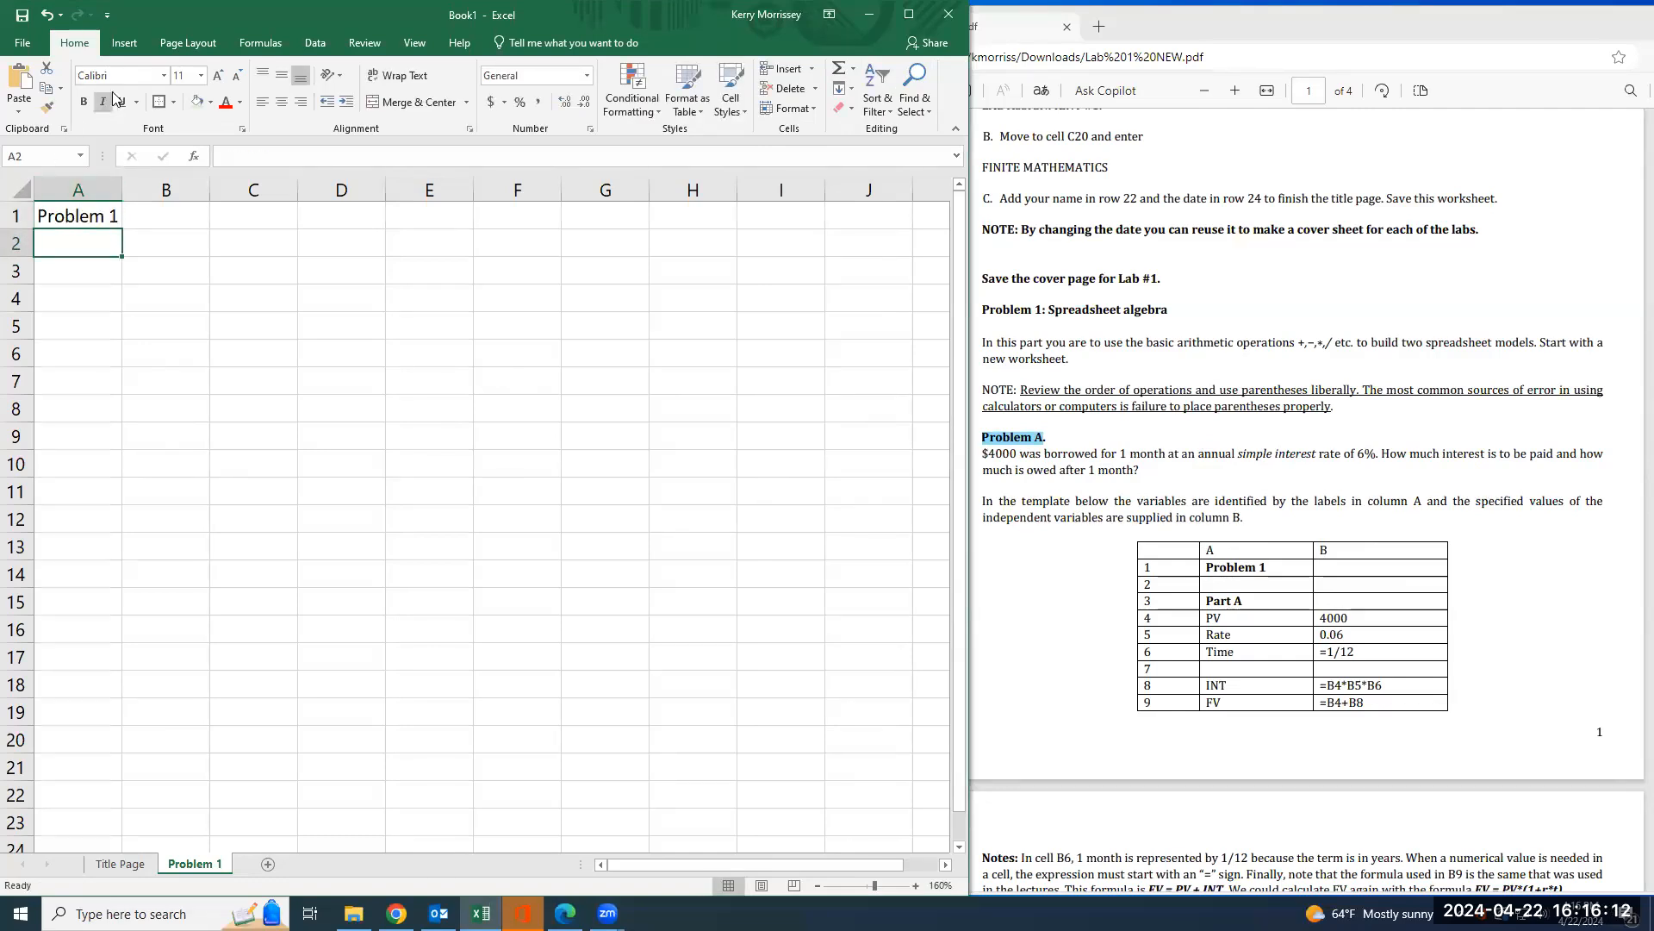
{"action": "left_click", "coordinate": [87, 212]}
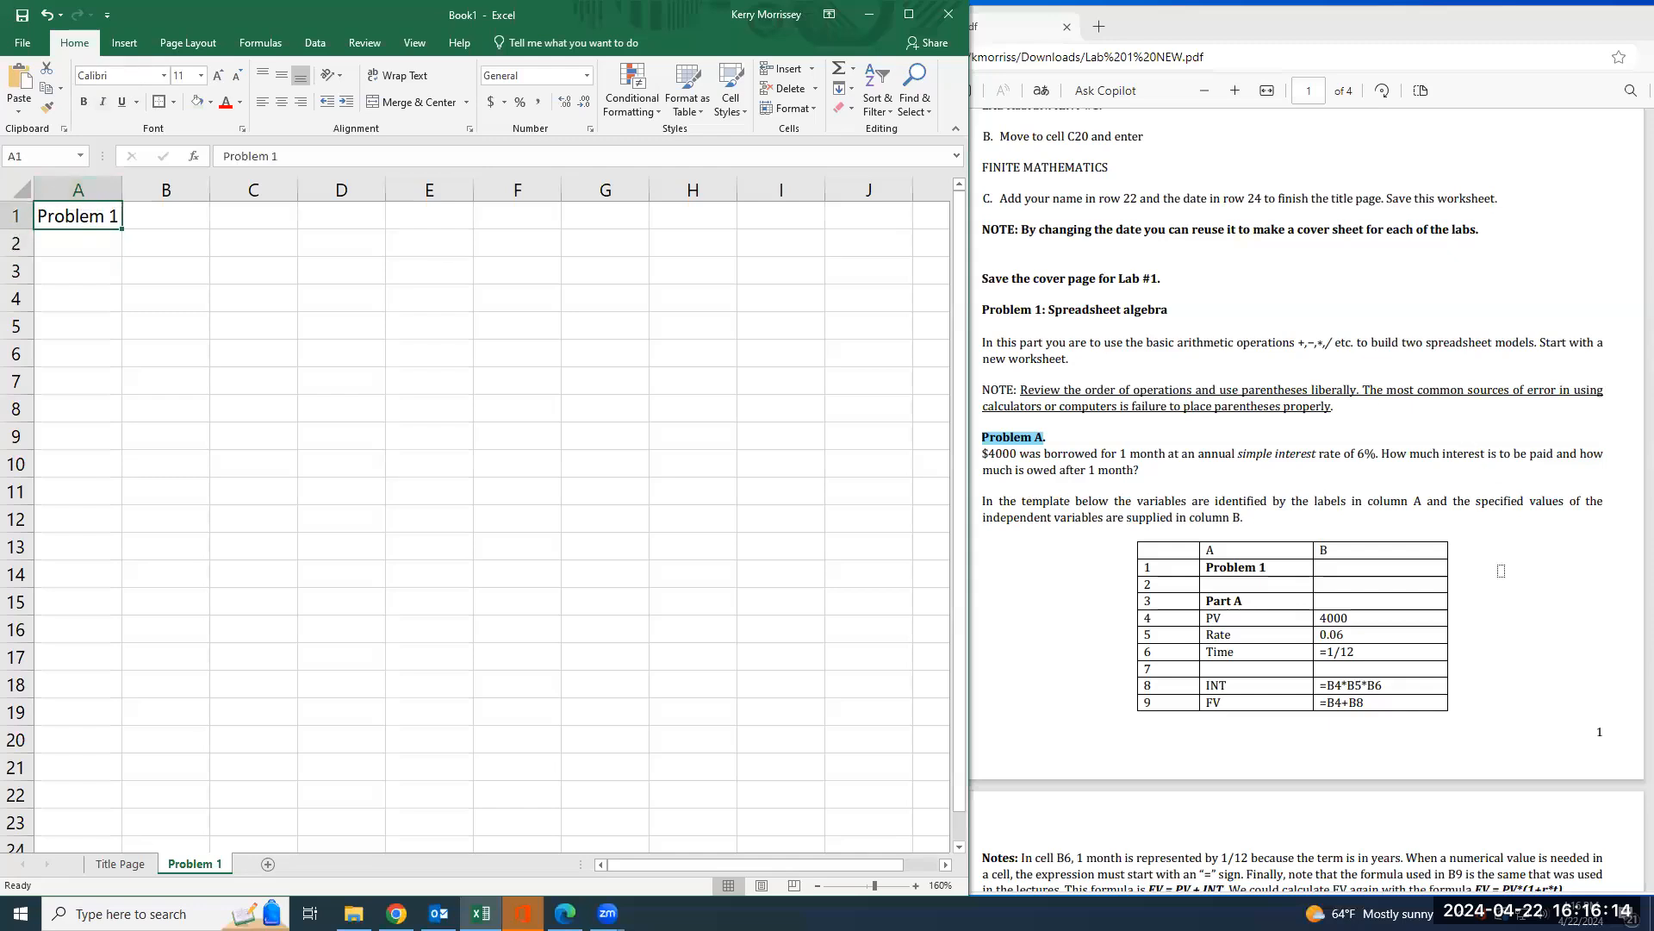
{"action": "left_click", "coordinate": [83, 102]}
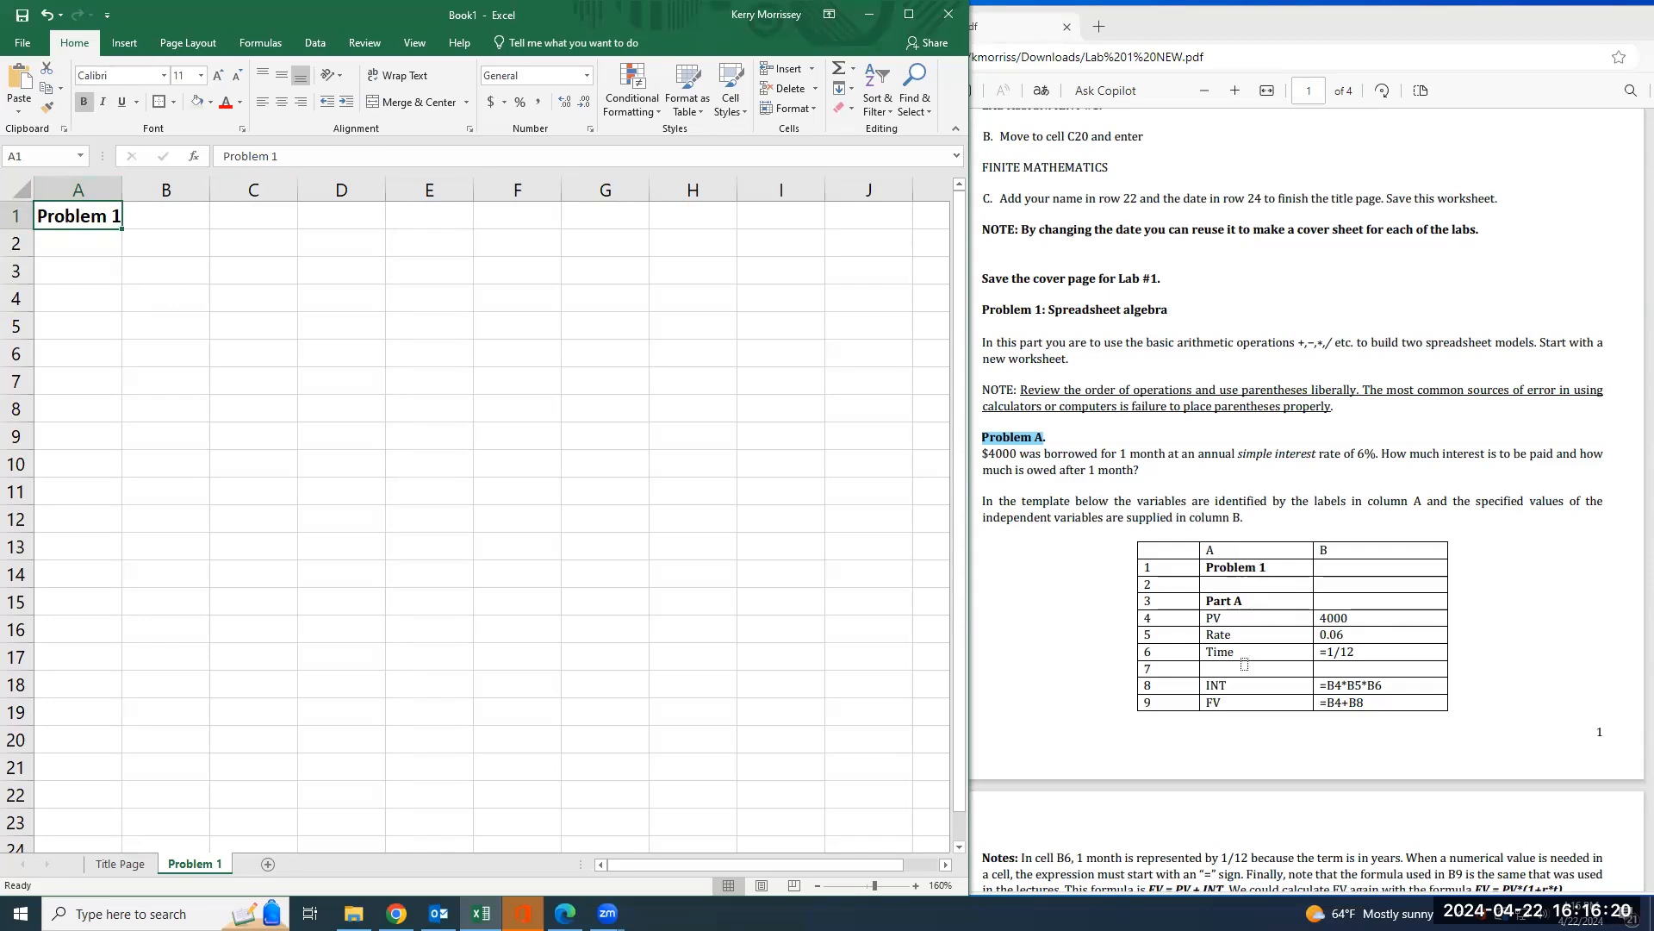
- Set row 1's font to Times New Roman at size 12 and widen column A to fit the heading
{"action": "left_click", "coordinate": [127, 75]}
{"action": "left_click", "coordinate": [126, 75]}
{"action": "left_click", "coordinate": [136, 78]}
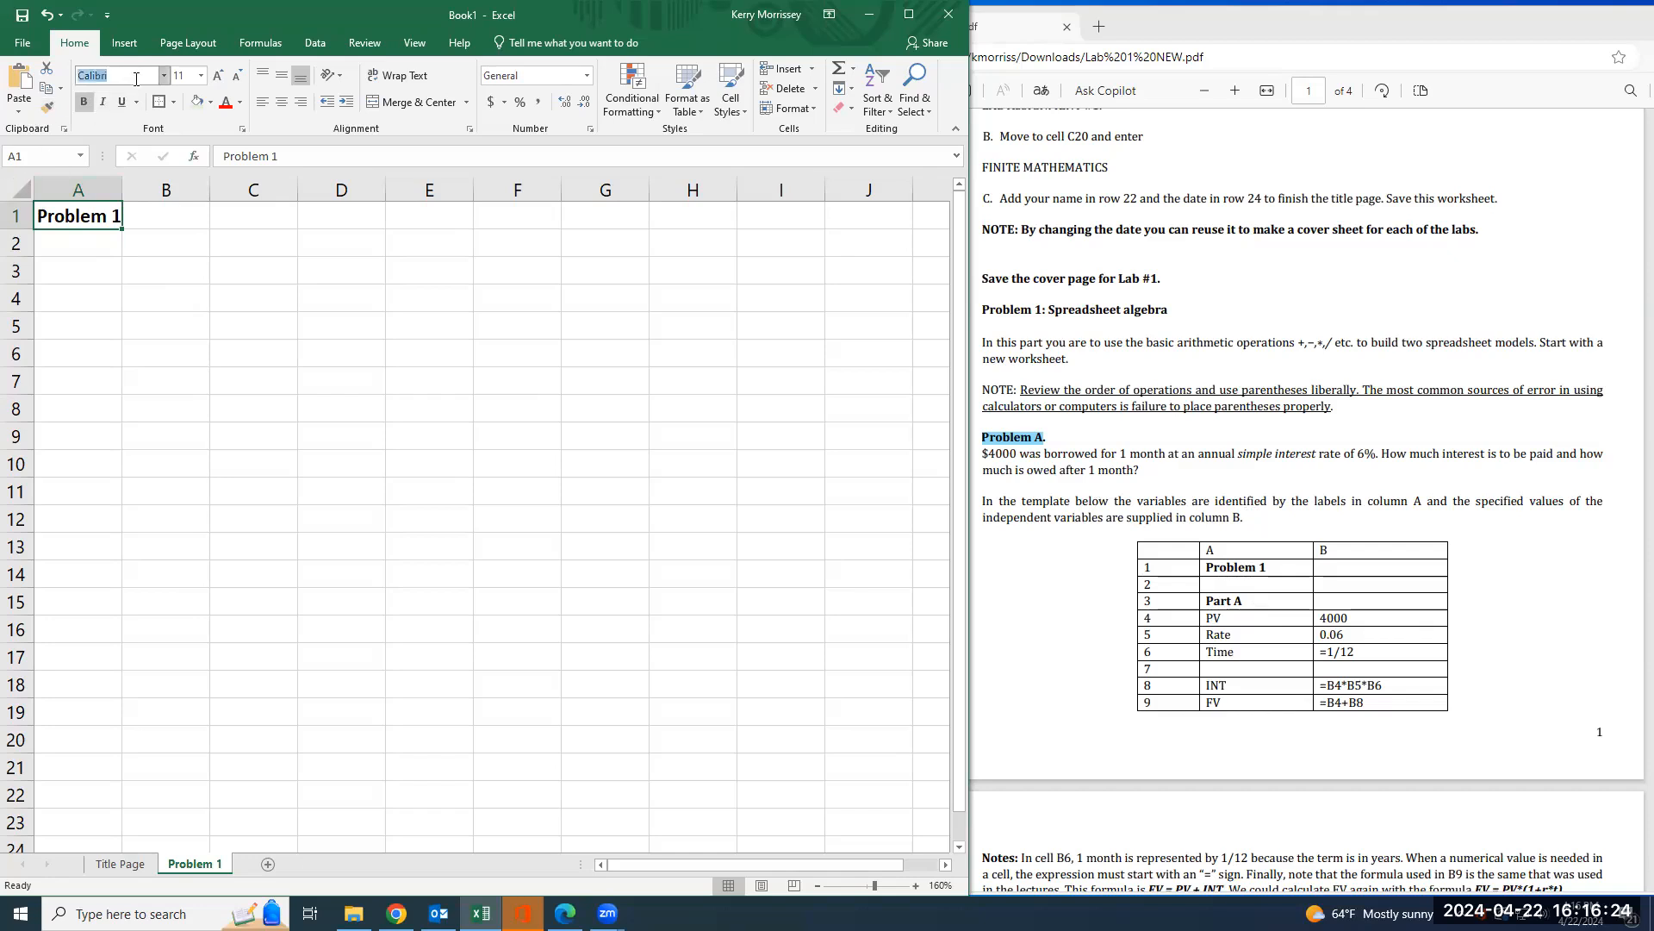
{"action": "left_click", "coordinate": [16, 216]}
{"action": "type", "text": "Times New Roma"}
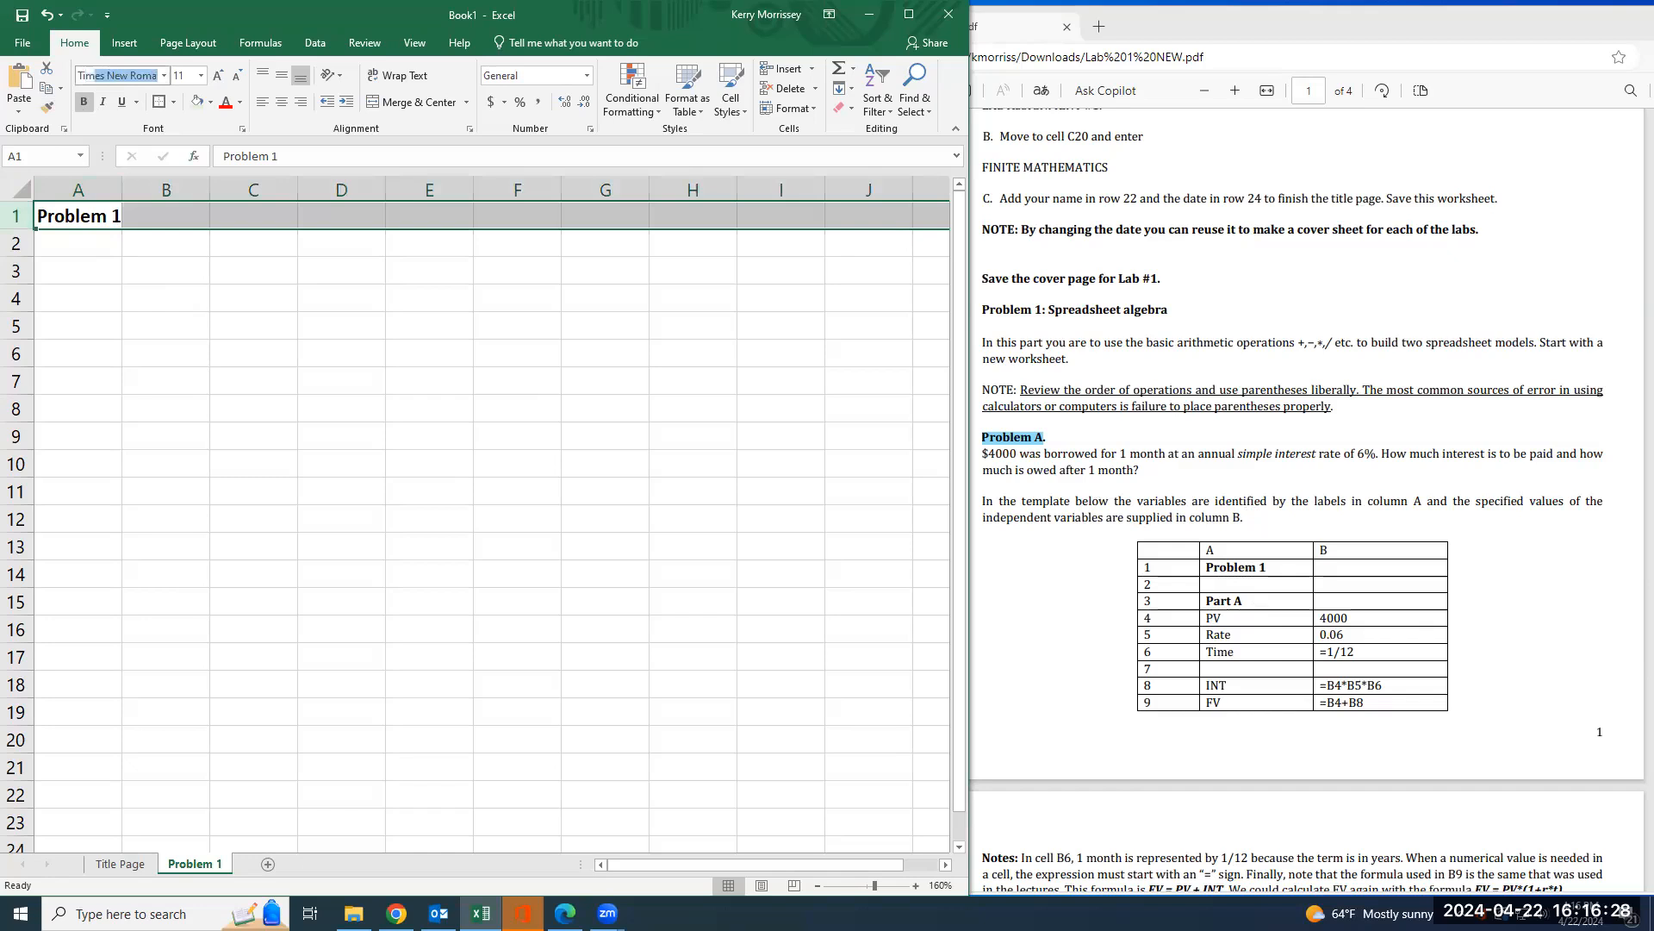
{"action": "key", "text": "Return"}
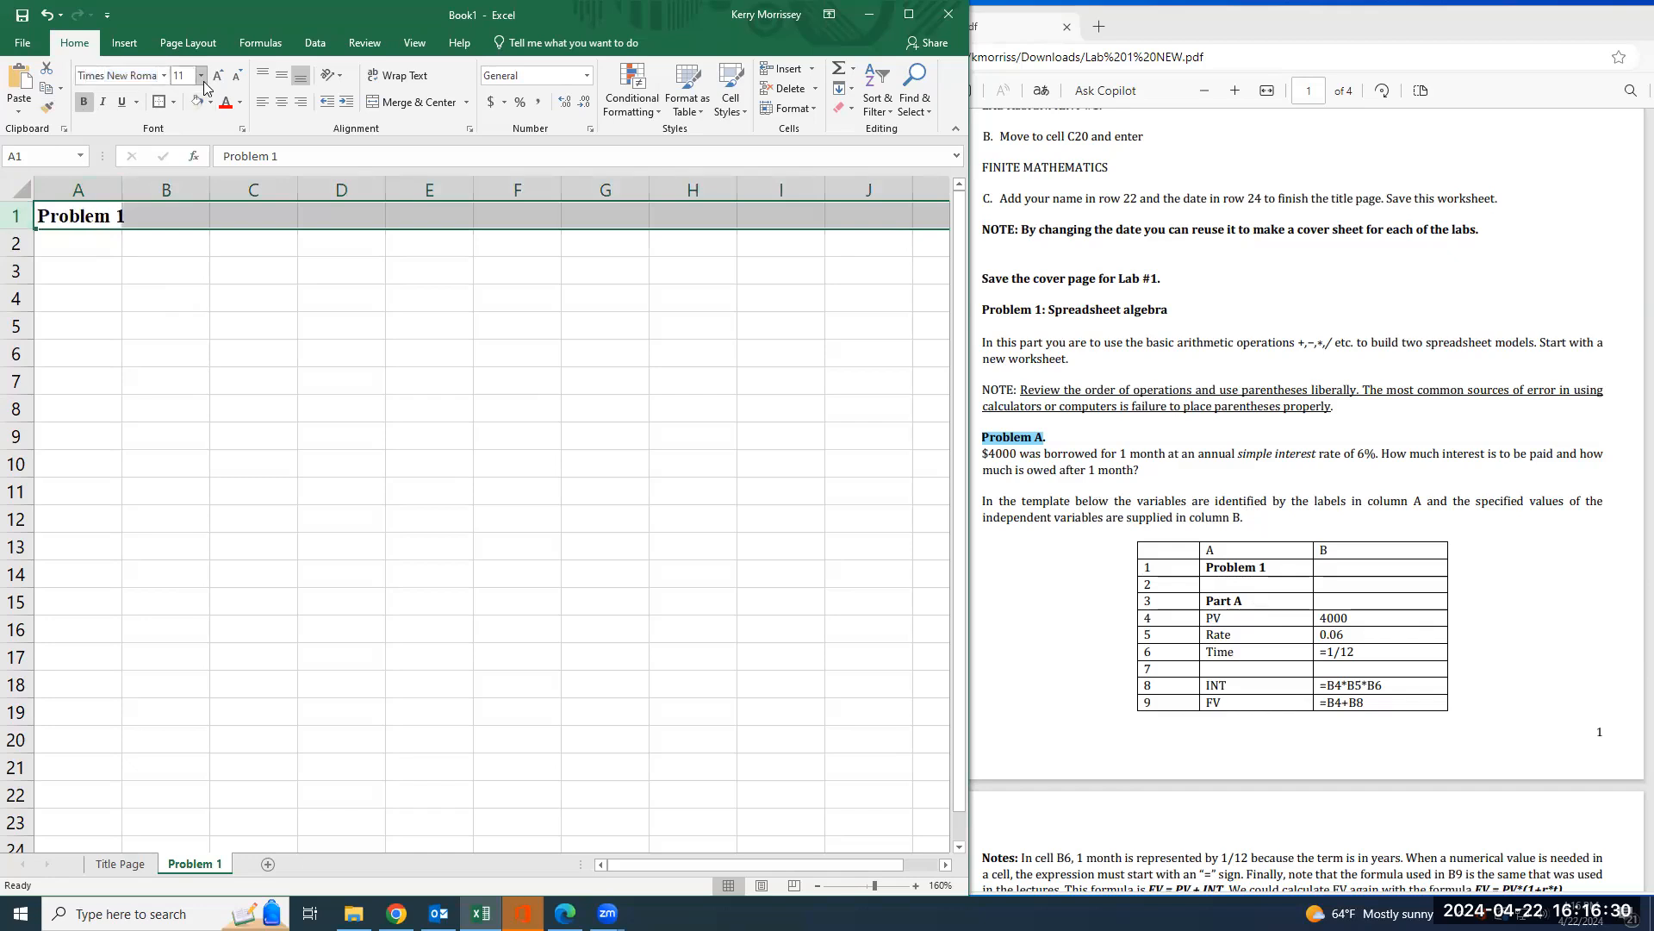
{"action": "left_click", "coordinate": [212, 81]}
{"action": "left_click", "coordinate": [167, 272]}
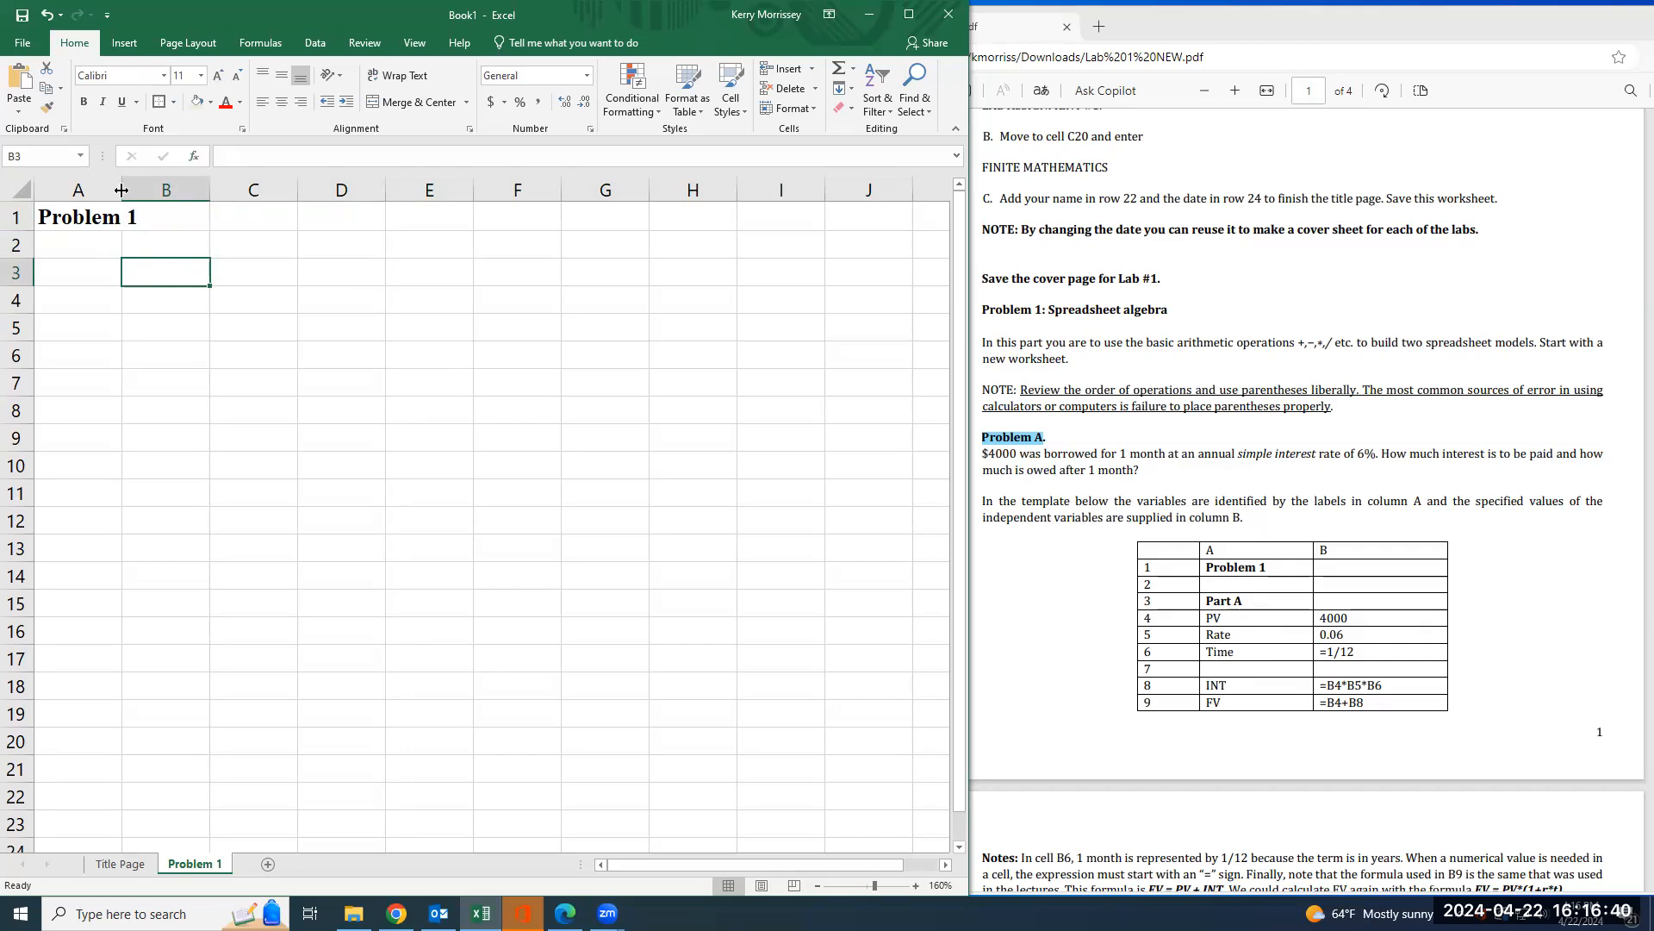
{"action": "mouse_move", "coordinate": [122, 189]}
{"action": "left_mouse_down"}
{"action": "mouse_move", "coordinate": [173, 195]}
{"action": "mouse_move", "coordinate": [95, 200]}
{"action": "mouse_move", "coordinate": [142, 208]}
{"action": "left_mouse_up"}
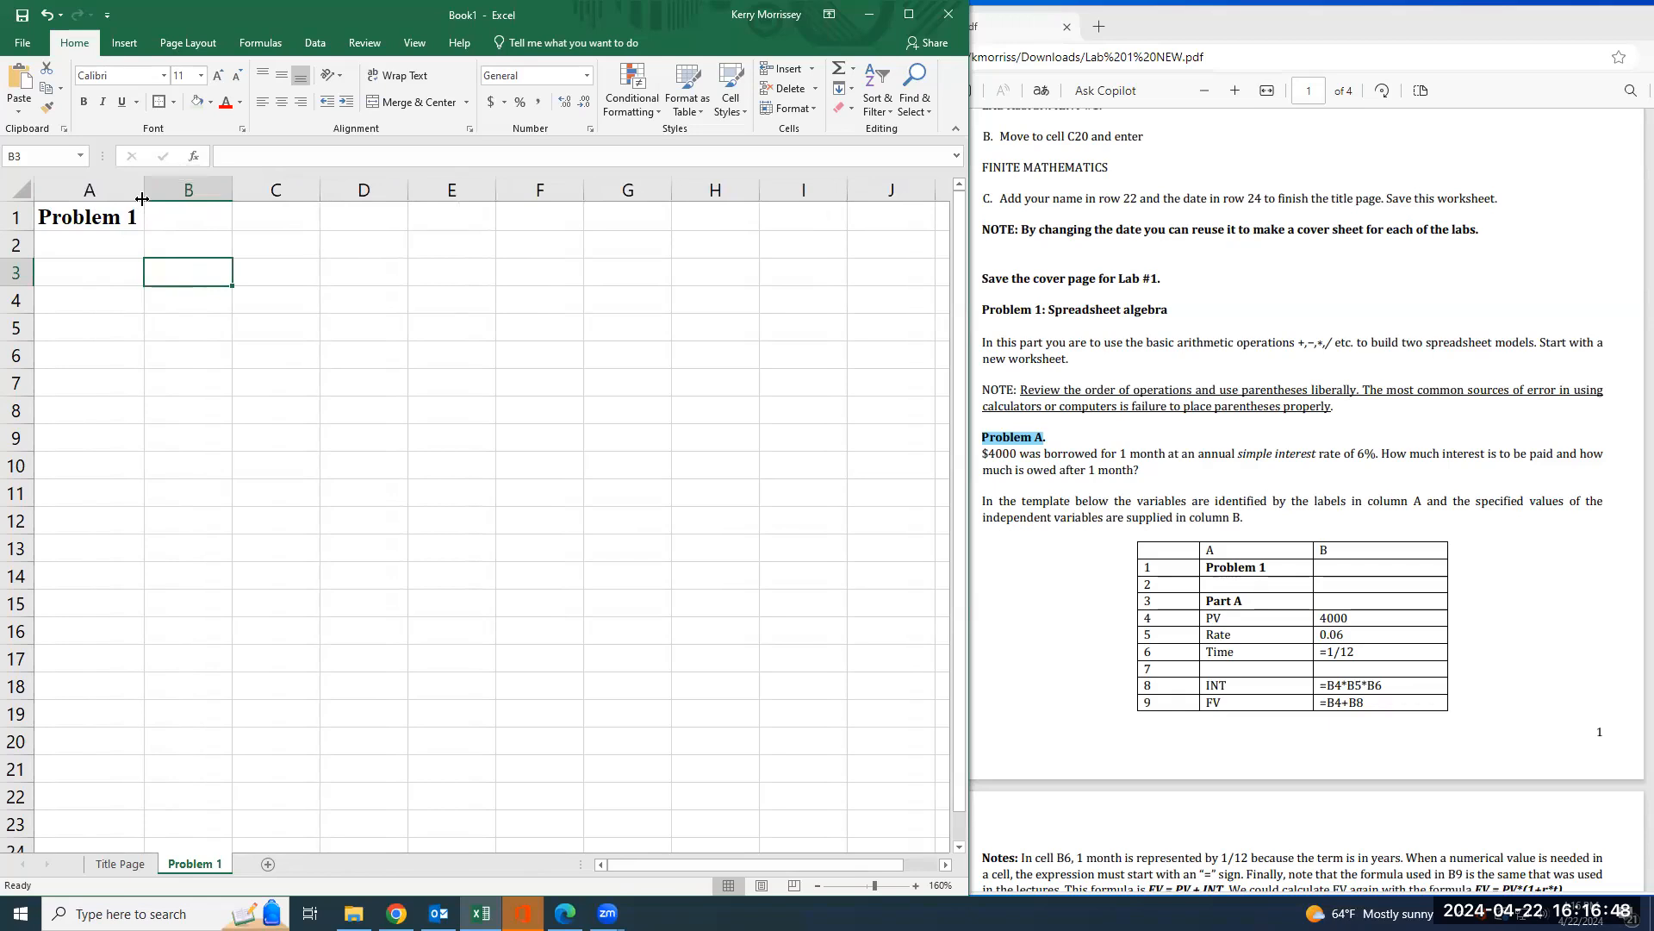
- Enter the label "Part A" in cell A3
{"action": "left_click", "coordinate": [80, 271]}
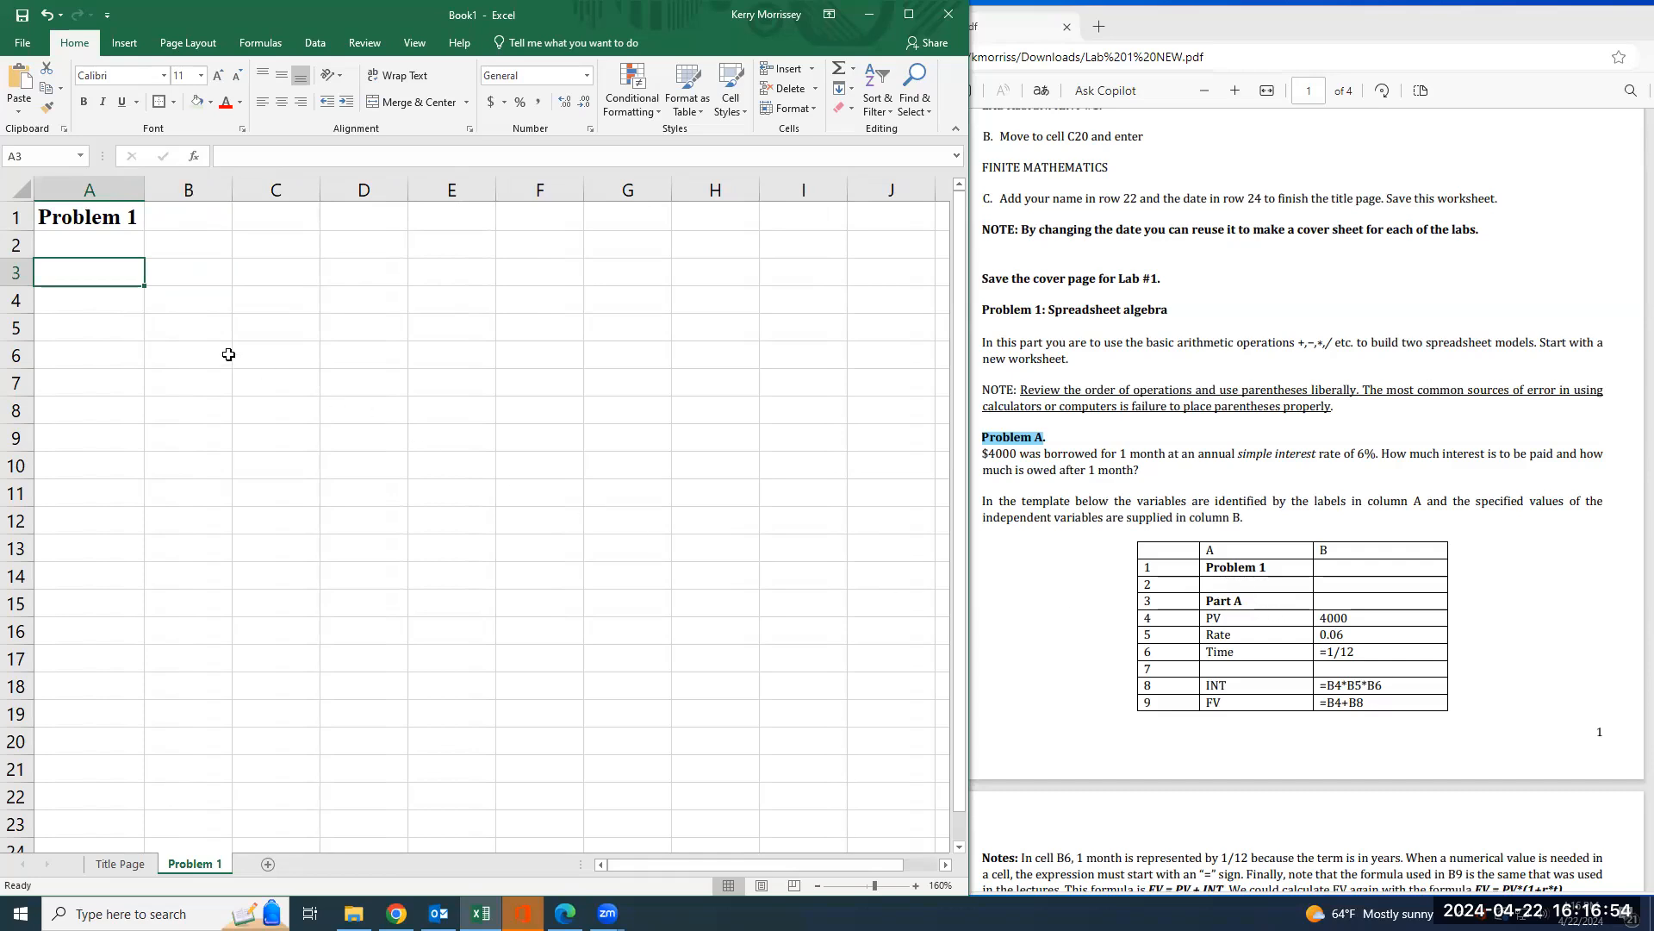
{"action": "type", "text": "Part A"}
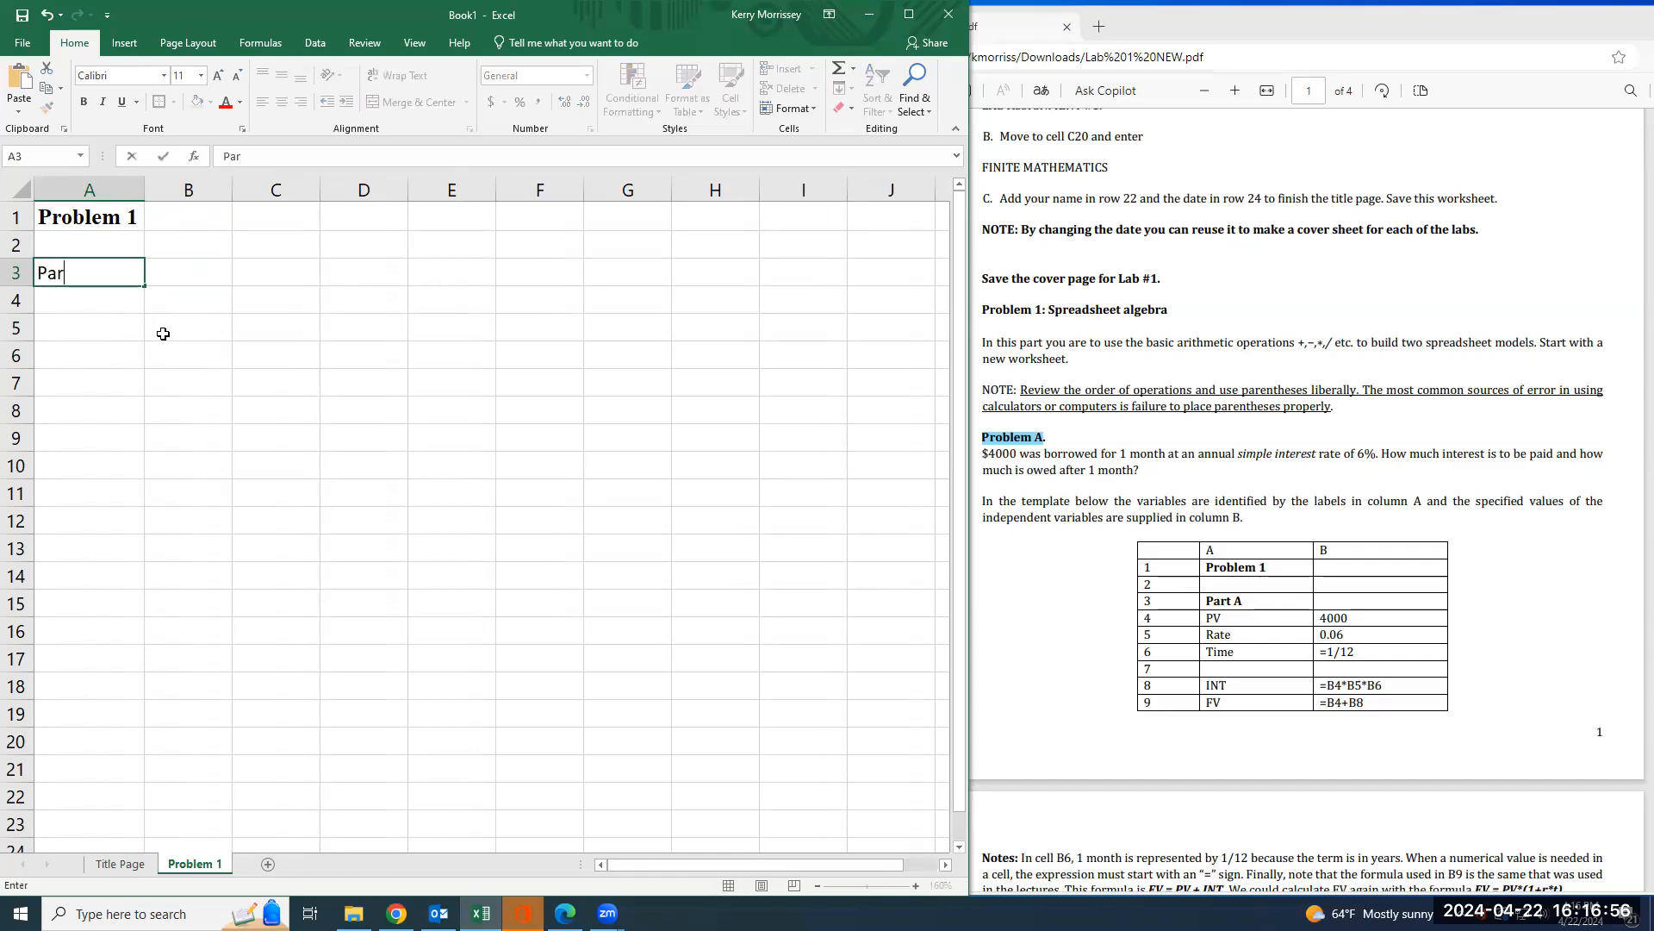
{"action": "key", "text": "Return"}
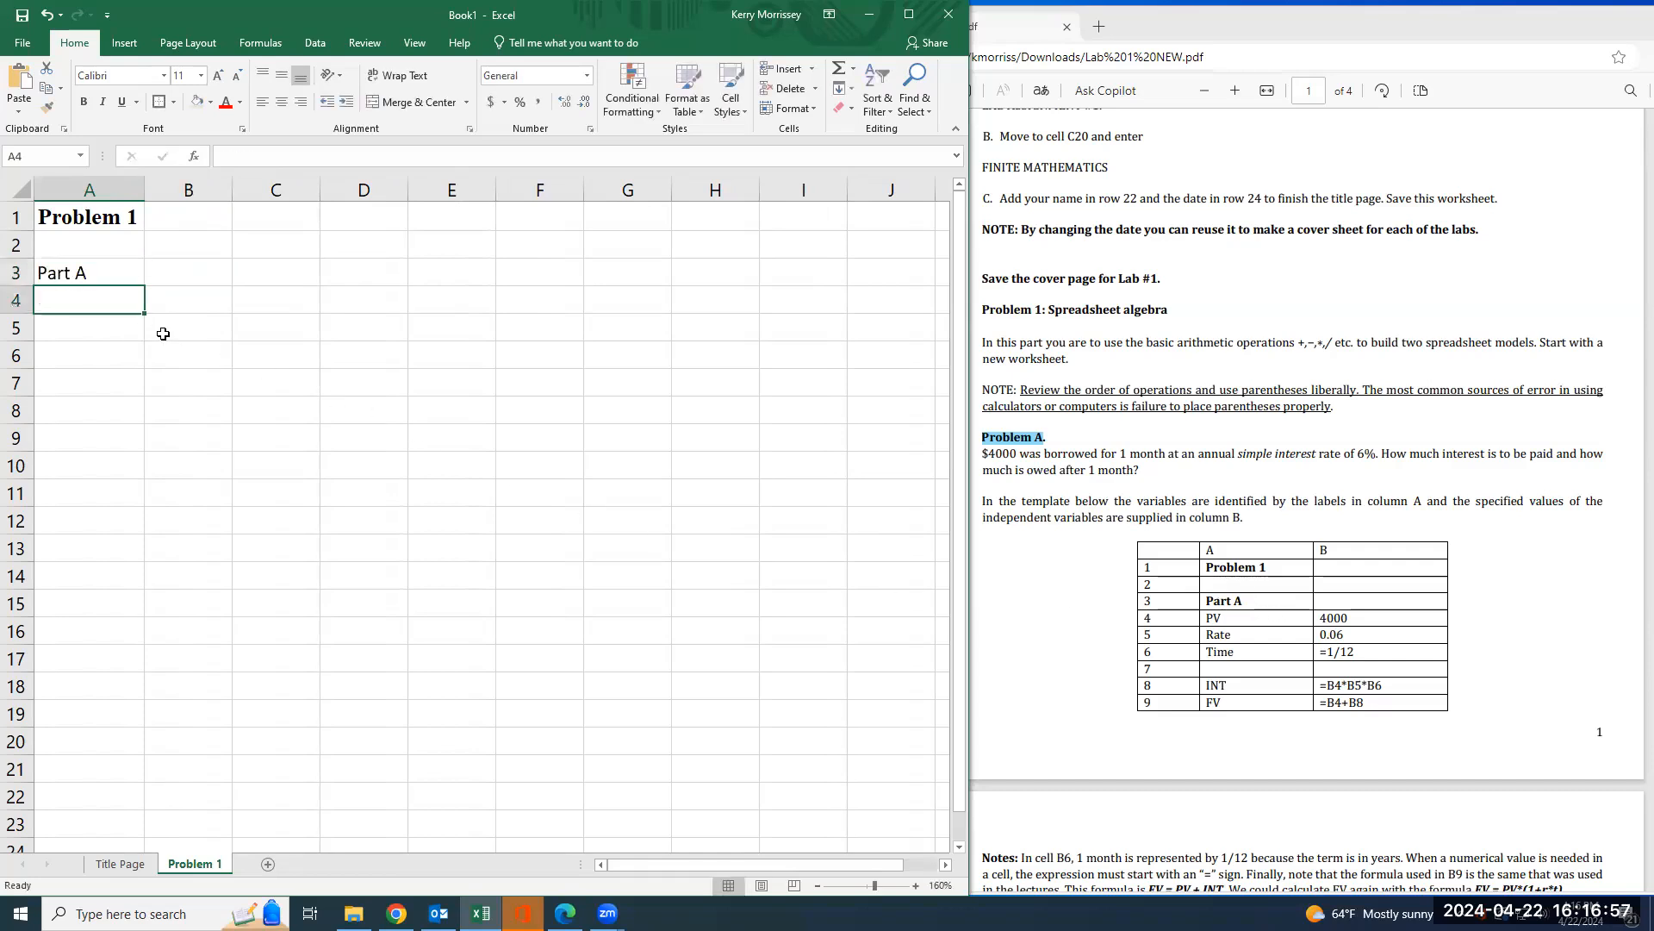
- Set the entire worksheet's font to Times New Roman and make the "Part A" label in A3 bold
{"action": "left_click", "coordinate": [24, 188]}
{"action": "left_click", "coordinate": [146, 76]}
{"action": "left_click_drag", "start_coordinate": [157, 76], "coordinate": [95, 76]}
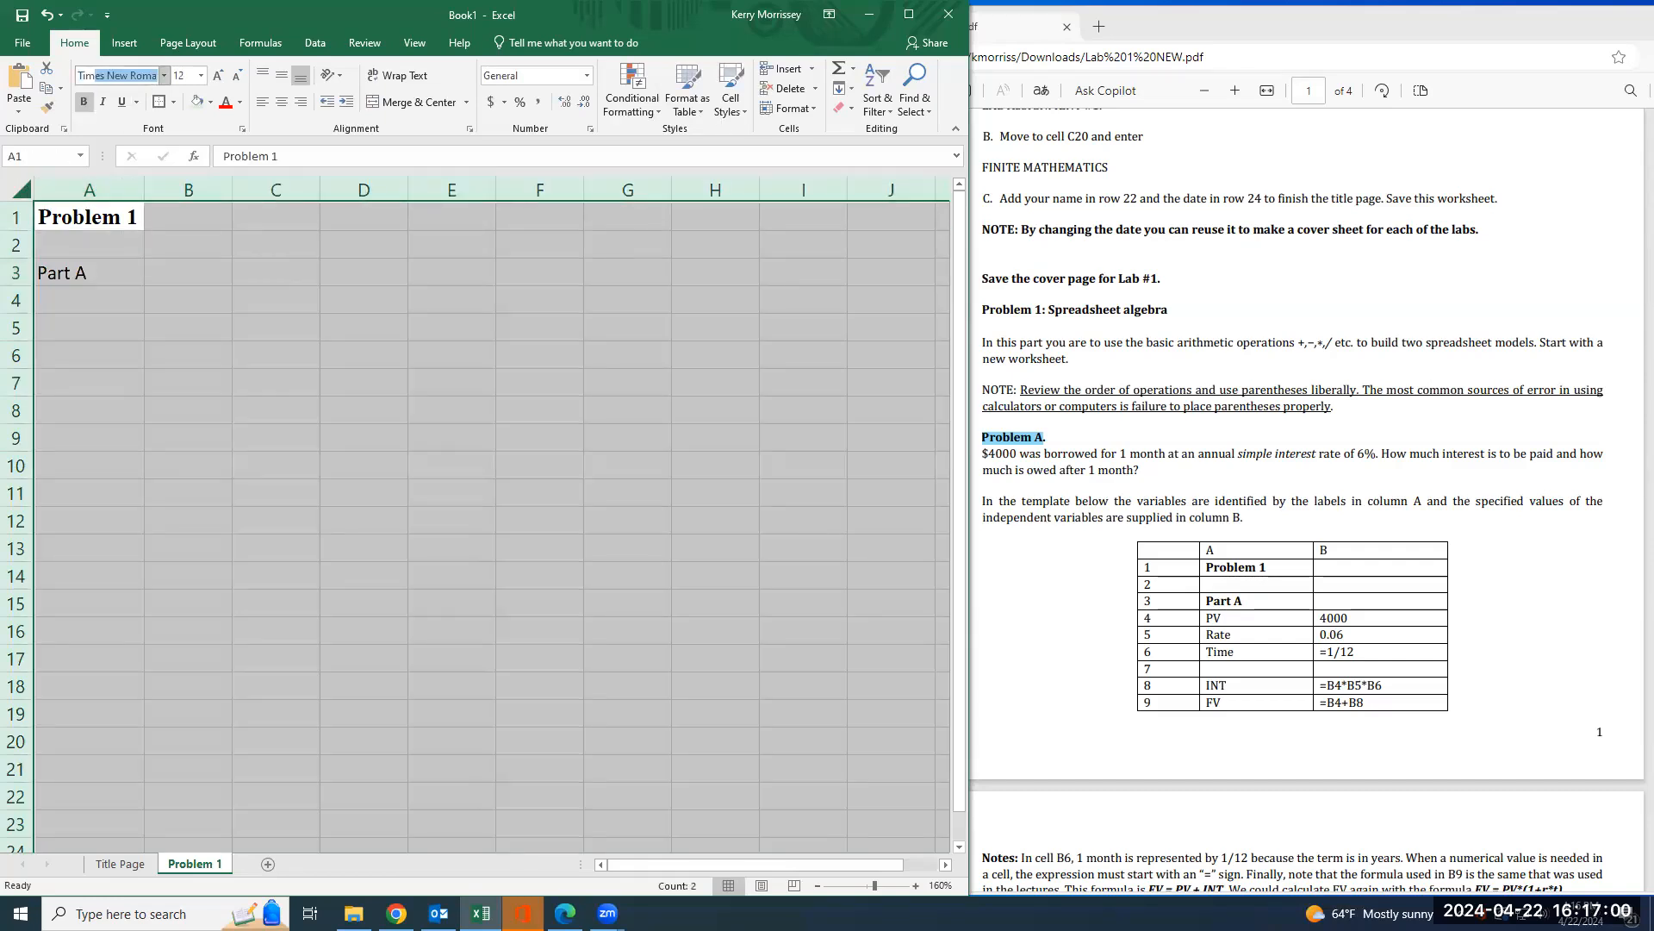
{"action": "left_click", "coordinate": [105, 275]}
{"action": "left_click", "coordinate": [84, 102]}
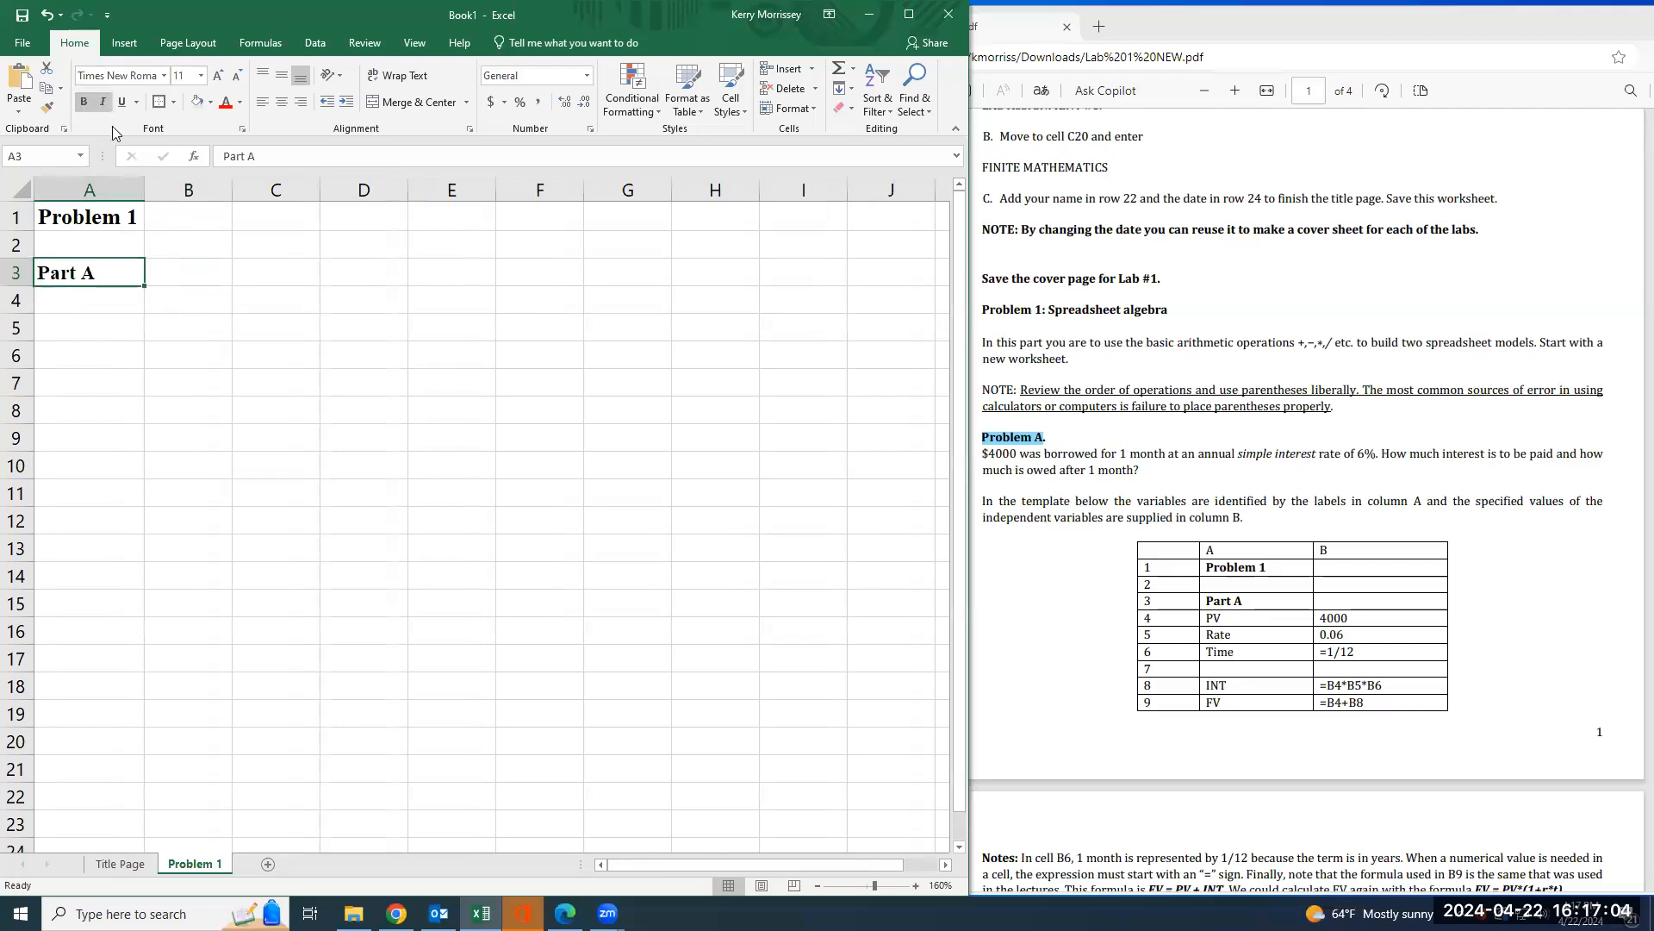
- Enter the labels PV, Rate and Time in cells A4, A5 and A6
{"action": "left_click", "coordinate": [83, 298]}
{"action": "type", "text": "PV"}
{"action": "key", "text": "Return"}
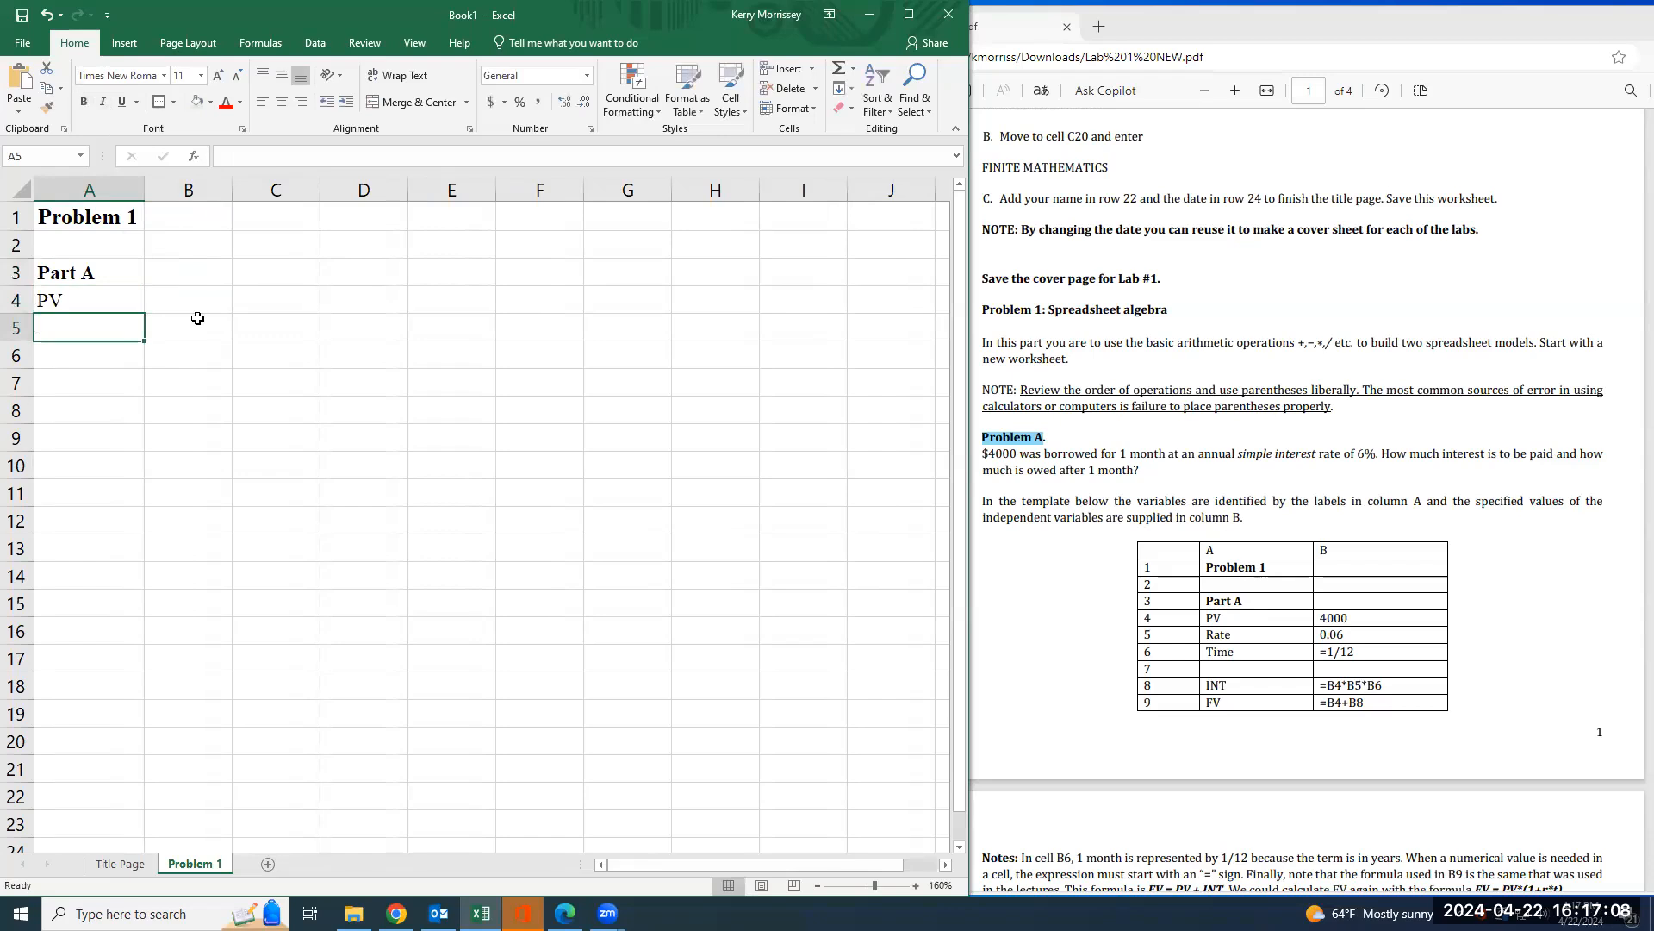
{"action": "type", "text": "Rate"}
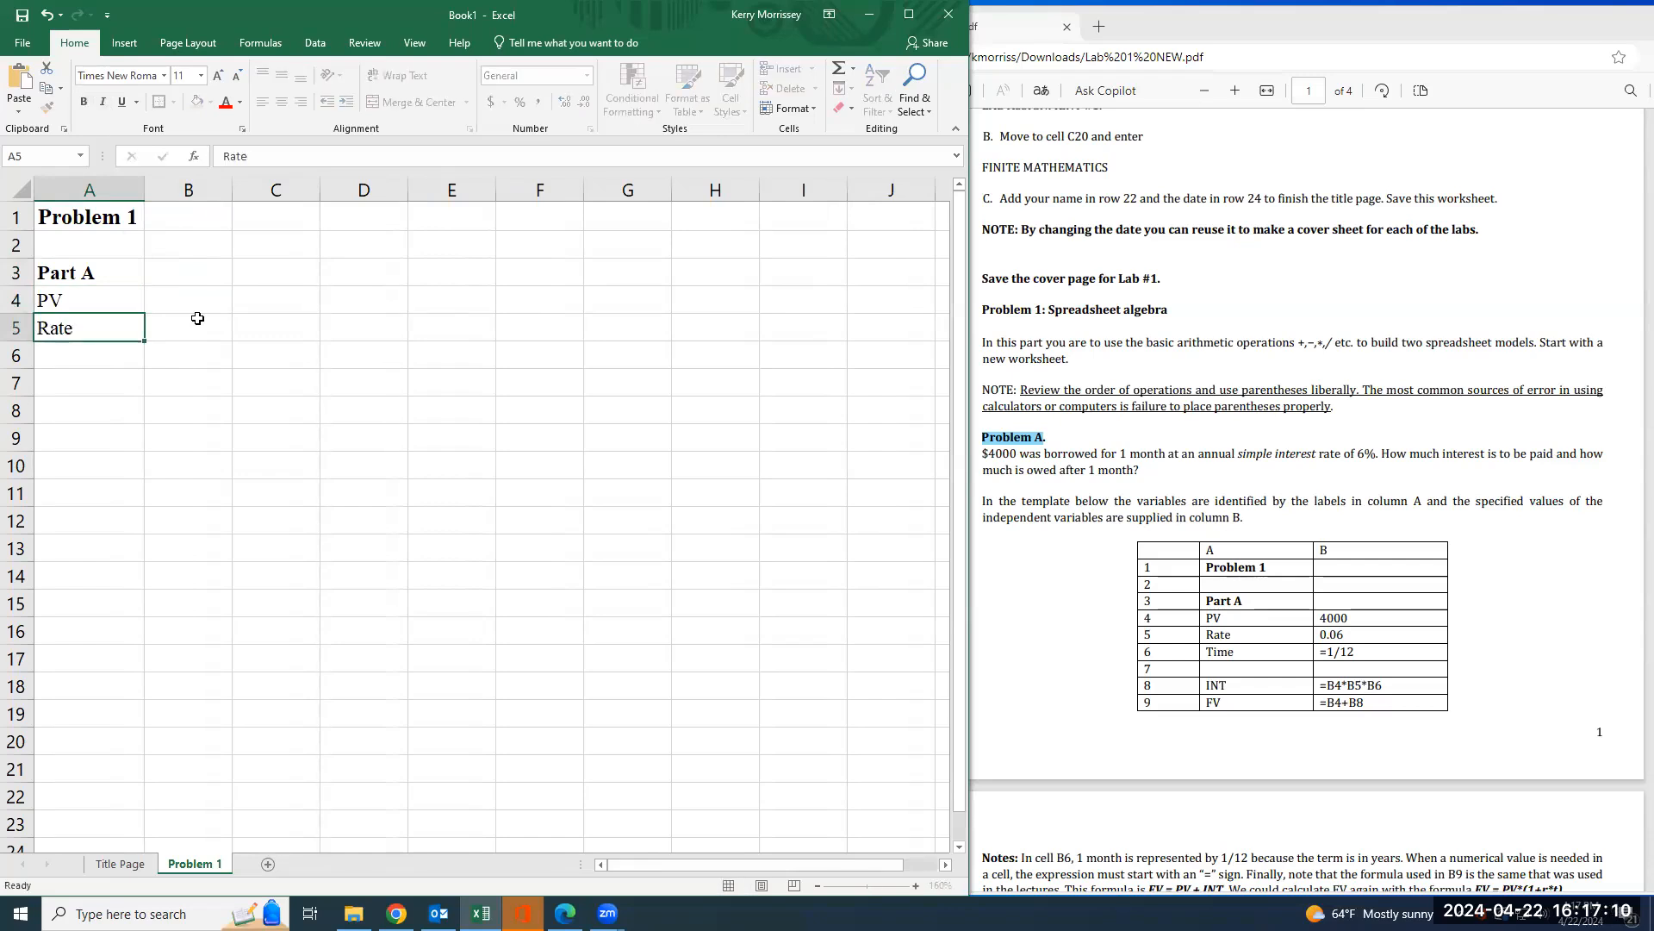
{"action": "key", "text": "Return"}
{"action": "type", "text": "To,e"}
{"action": "key", "text": "Return"}
{"action": "key", "text": "Up"}
{"action": "type", "text": "Time"}
{"action": "key", "text": "Return"}
- Leave row 7 blank and enter the labels INT and FV in cells A8 and A9
{"action": "key", "text": "Return"}
{"action": "type", "text": "INT"}
{"action": "key", "text": "Return"}
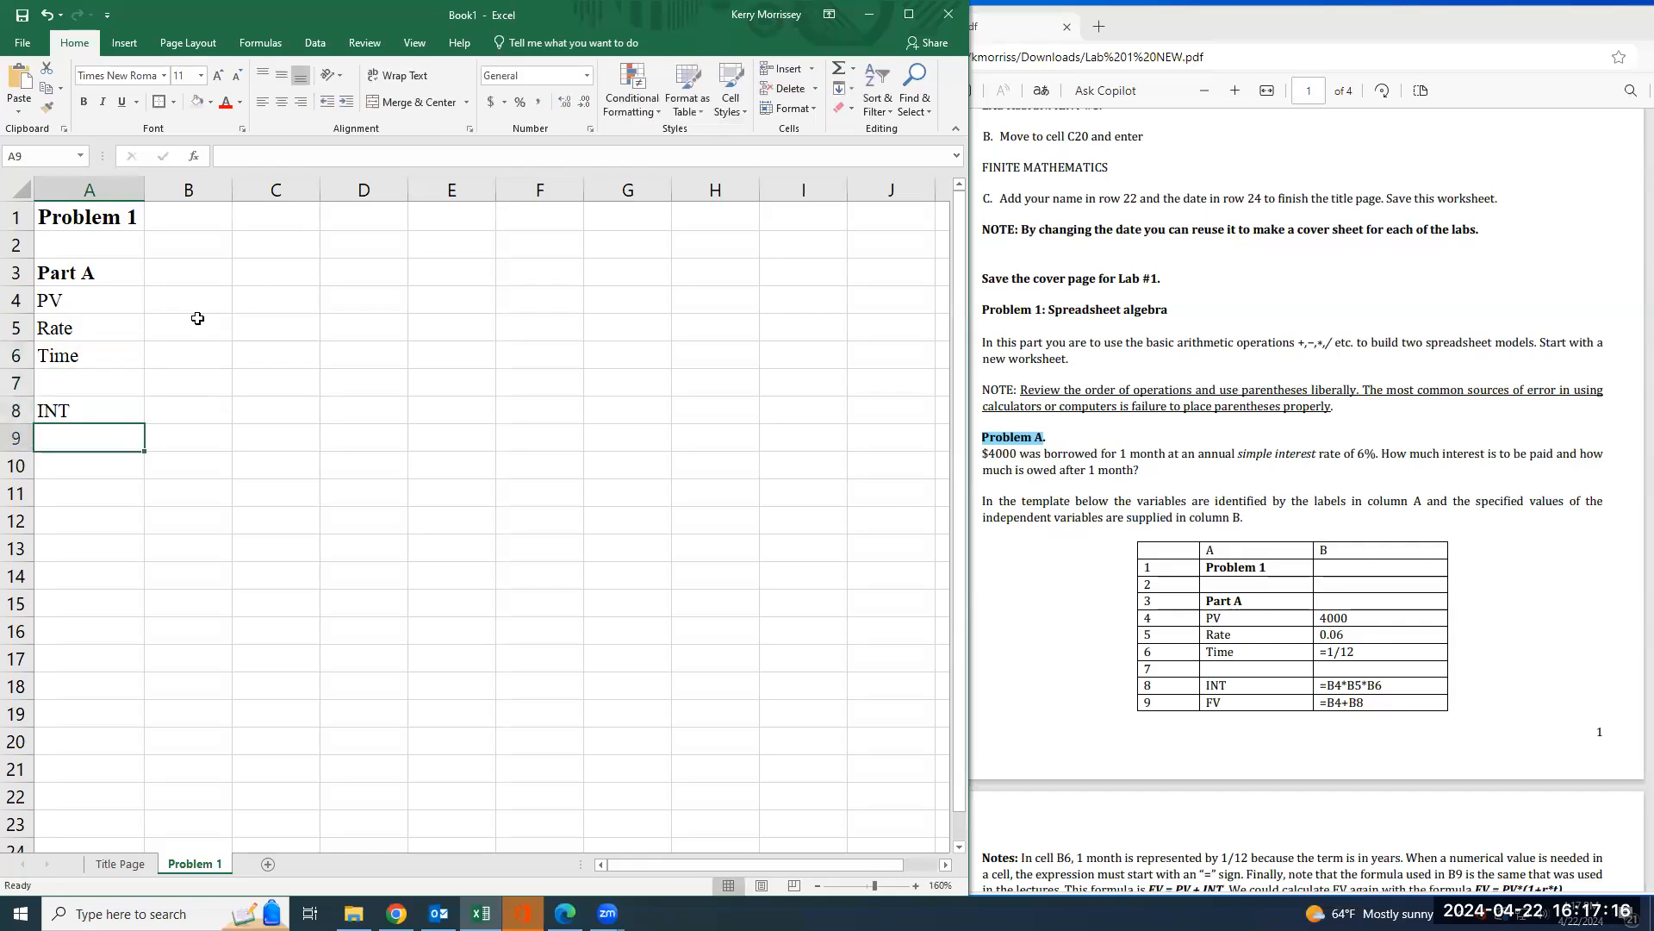
{"action": "type", "text": "FV"}
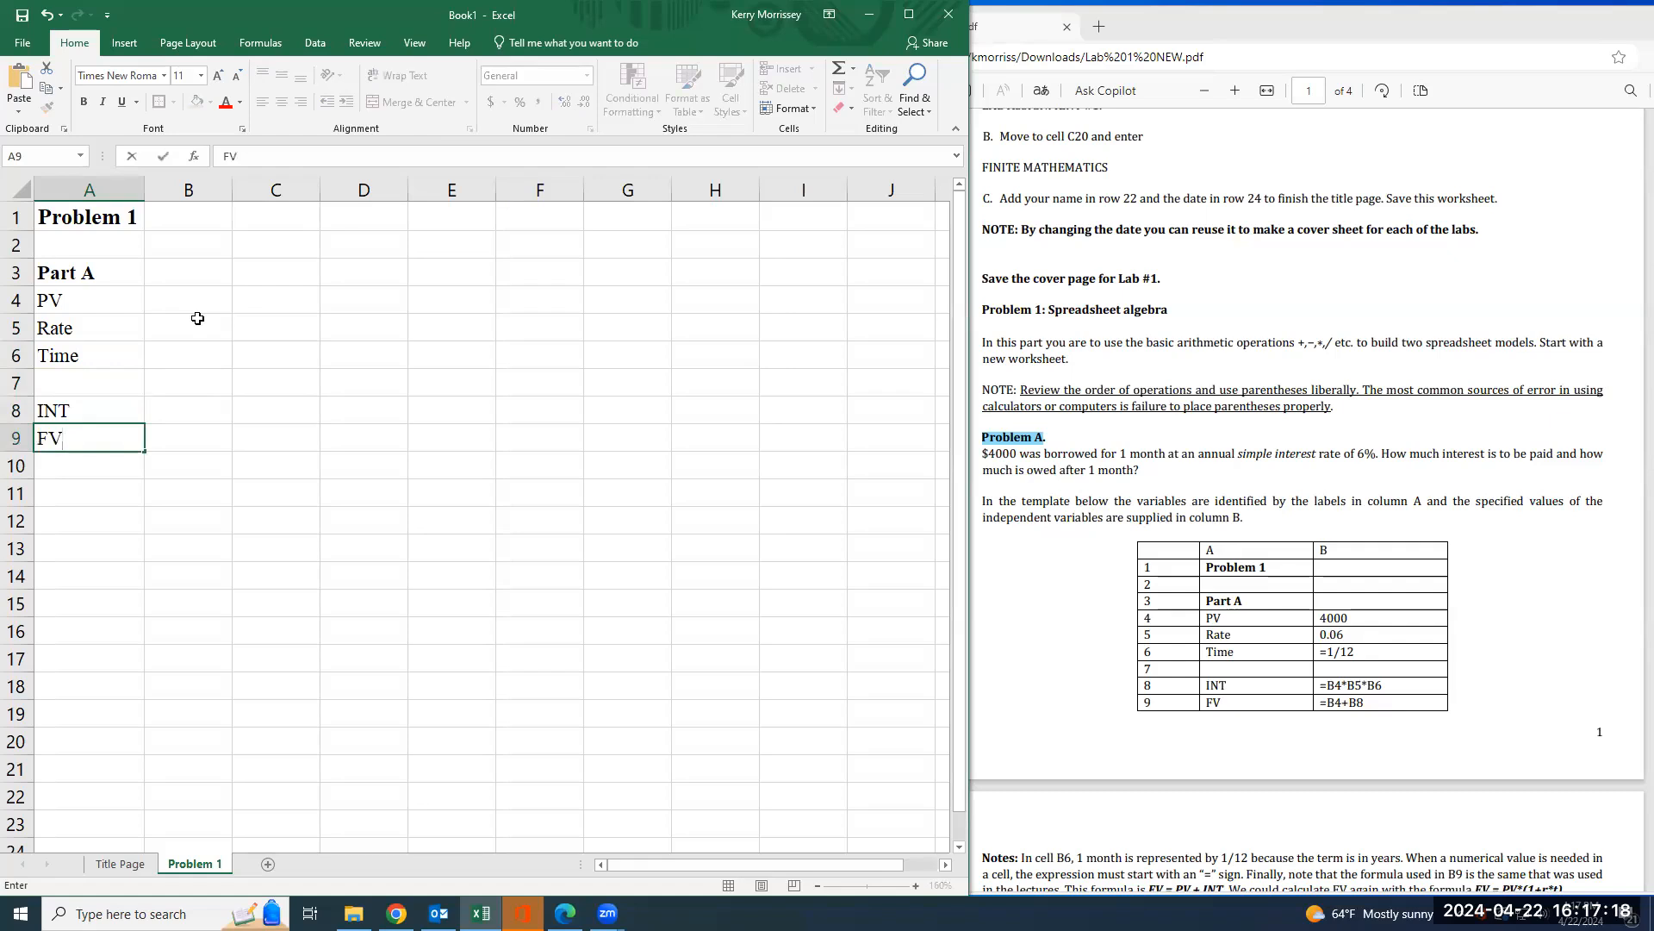
{"action": "key", "text": "Return"}
- Enter 4000 as the PV value in cell B4 and give it the Accounting number format
{"action": "key", "text": "Up"}
{"action": "key", "text": "Up"}
{"action": "key", "text": "Up"}
{"action": "key", "text": "Up"}
{"action": "key", "text": "Up"}
{"action": "key", "text": "Up"}
{"action": "key", "text": "Right"}
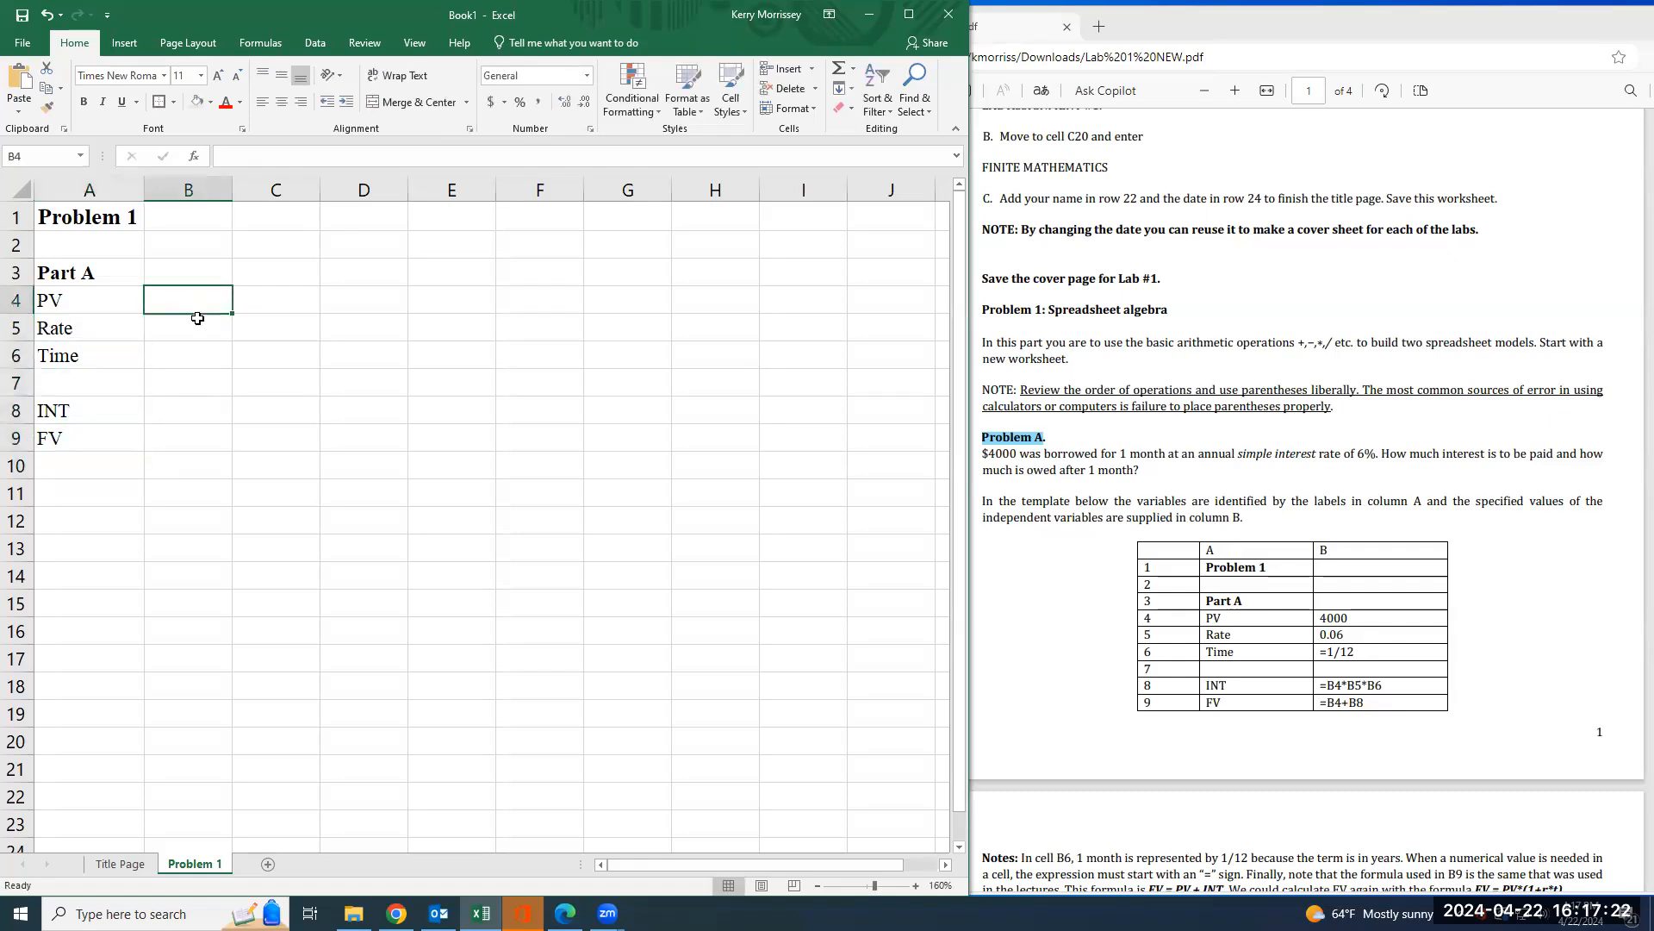
{"action": "type", "text": "4000"}
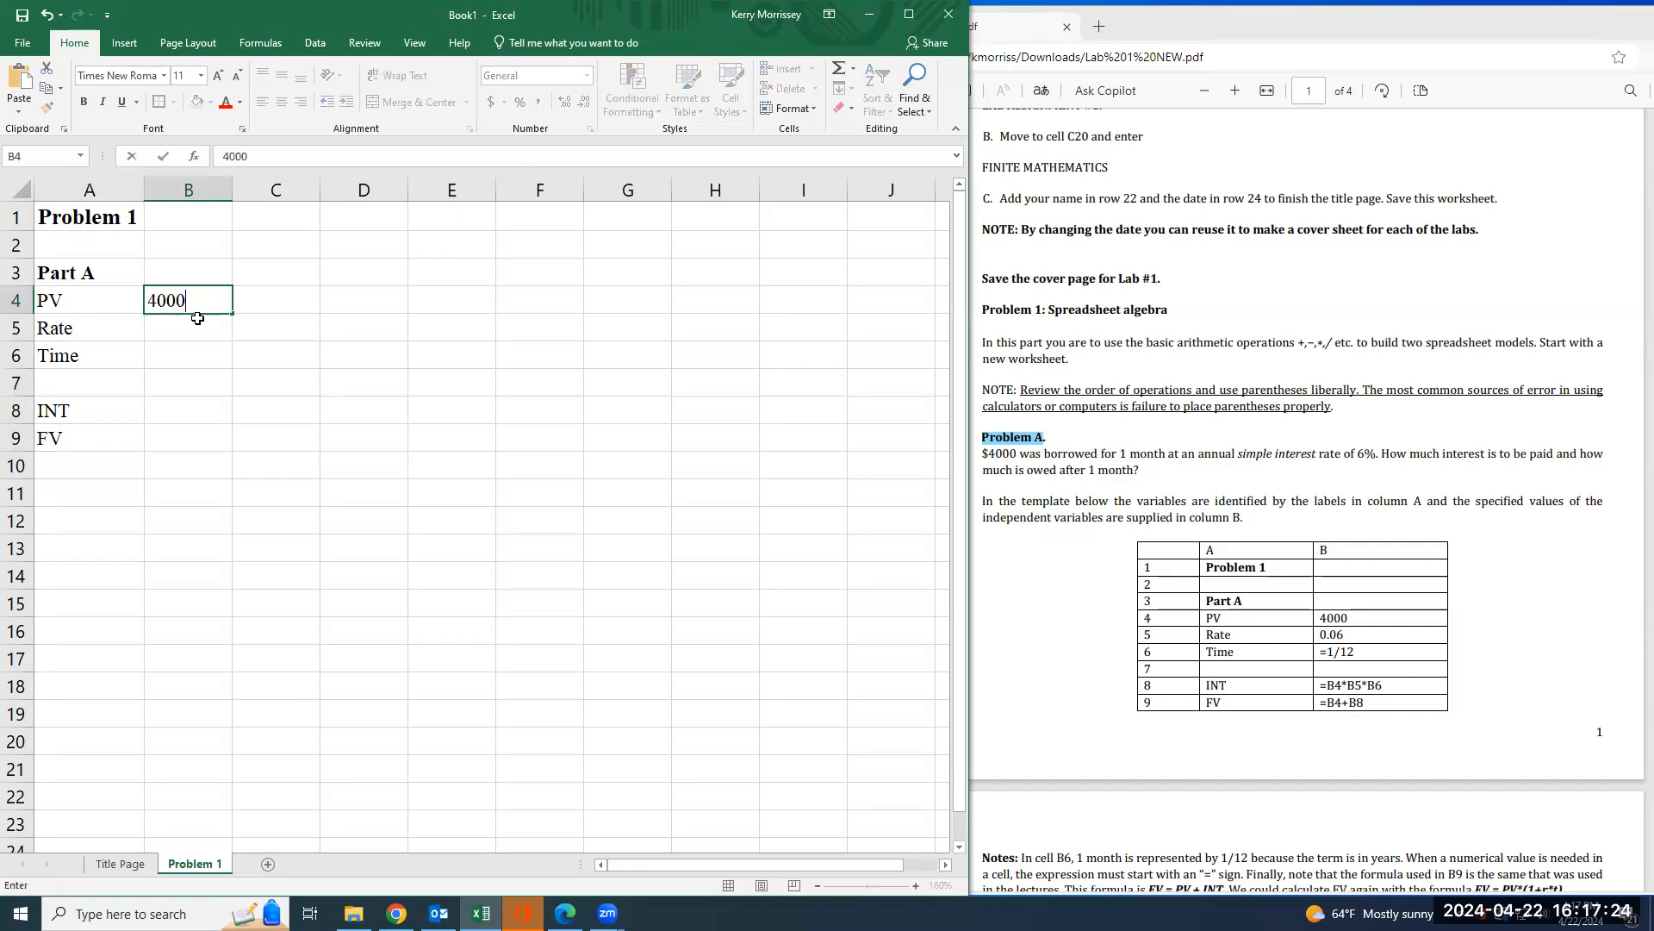
{"action": "key", "text": "Return"}
{"action": "key", "text": "Up"}
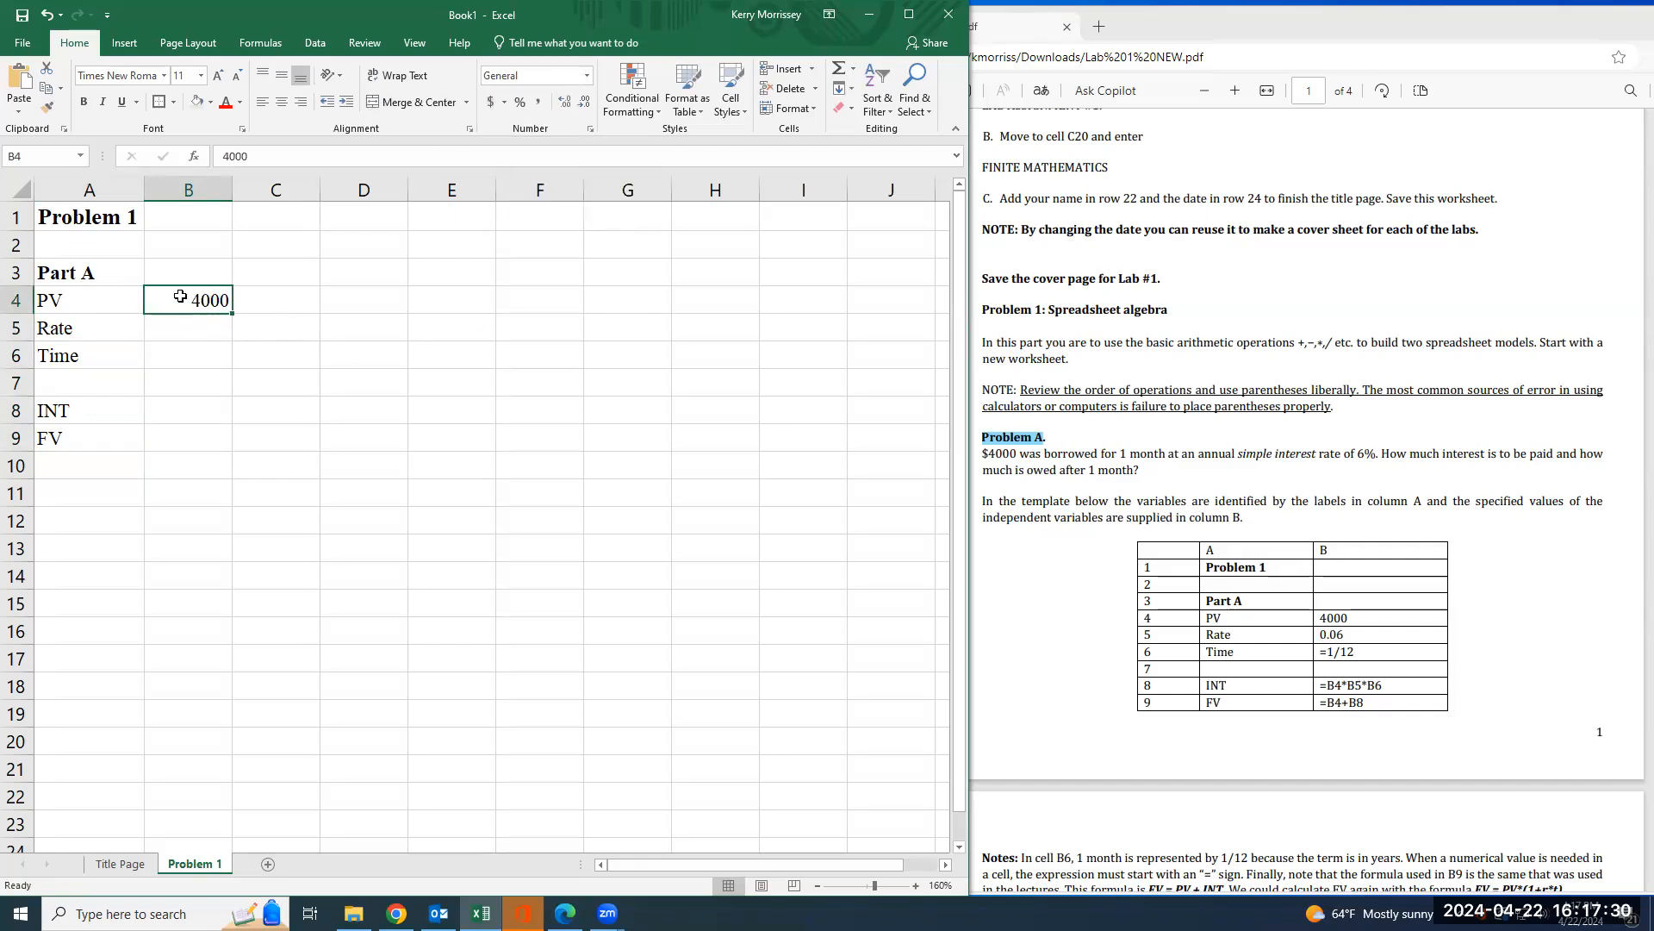
{"action": "left_click", "coordinate": [587, 76]}
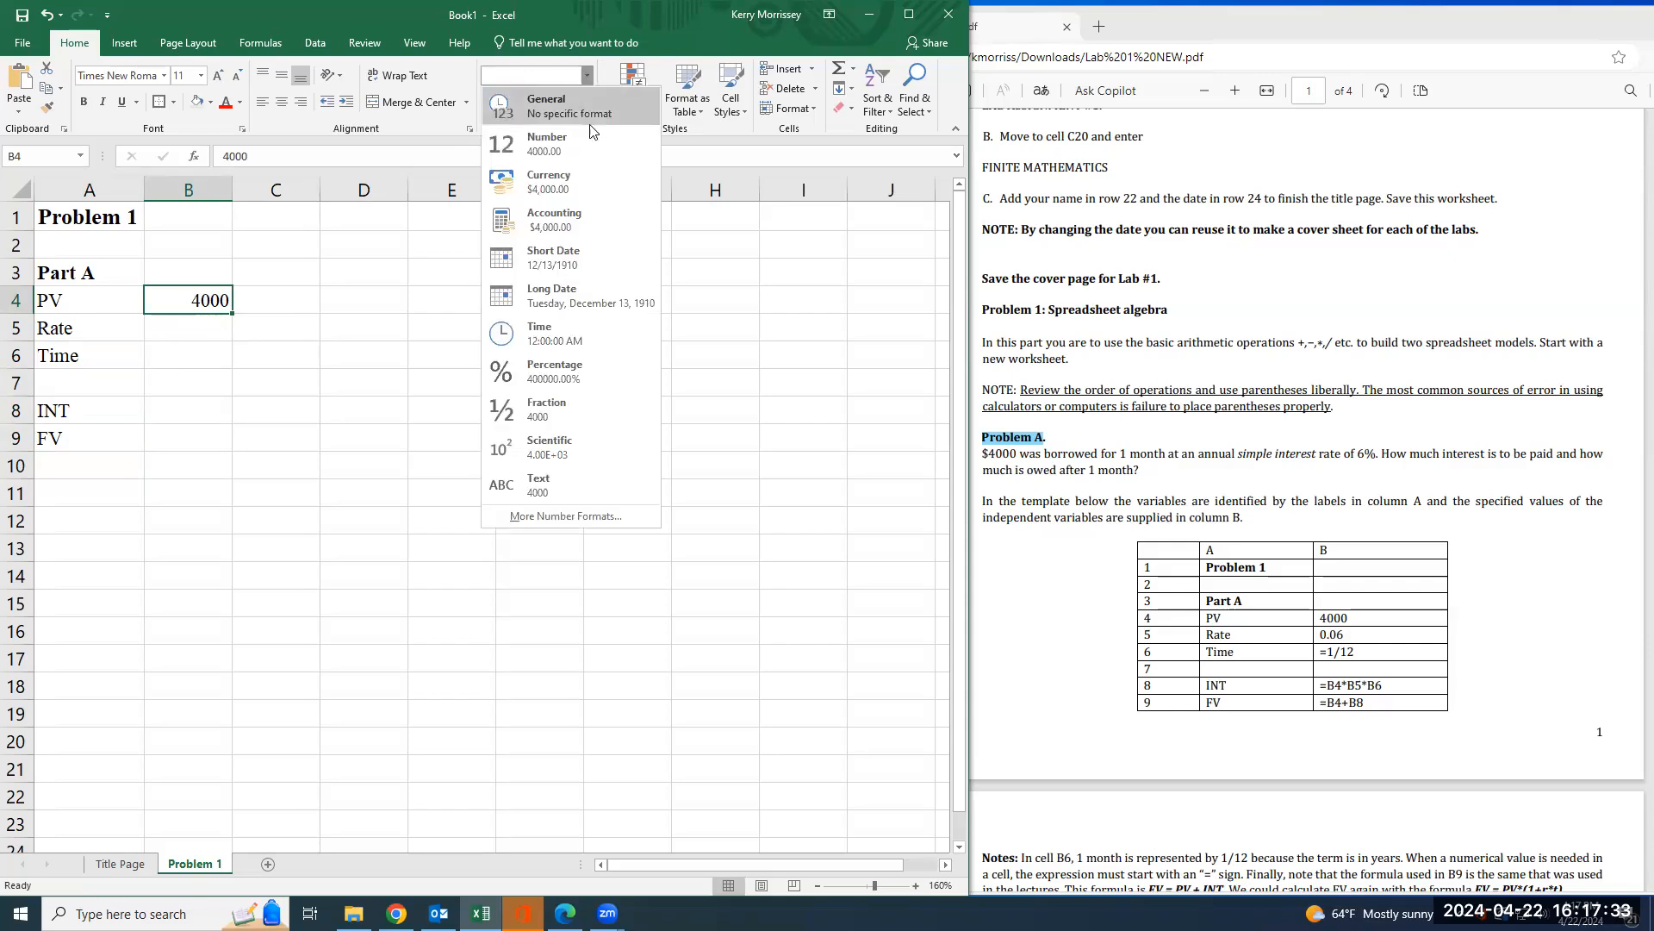
{"action": "left_click", "coordinate": [583, 219]}
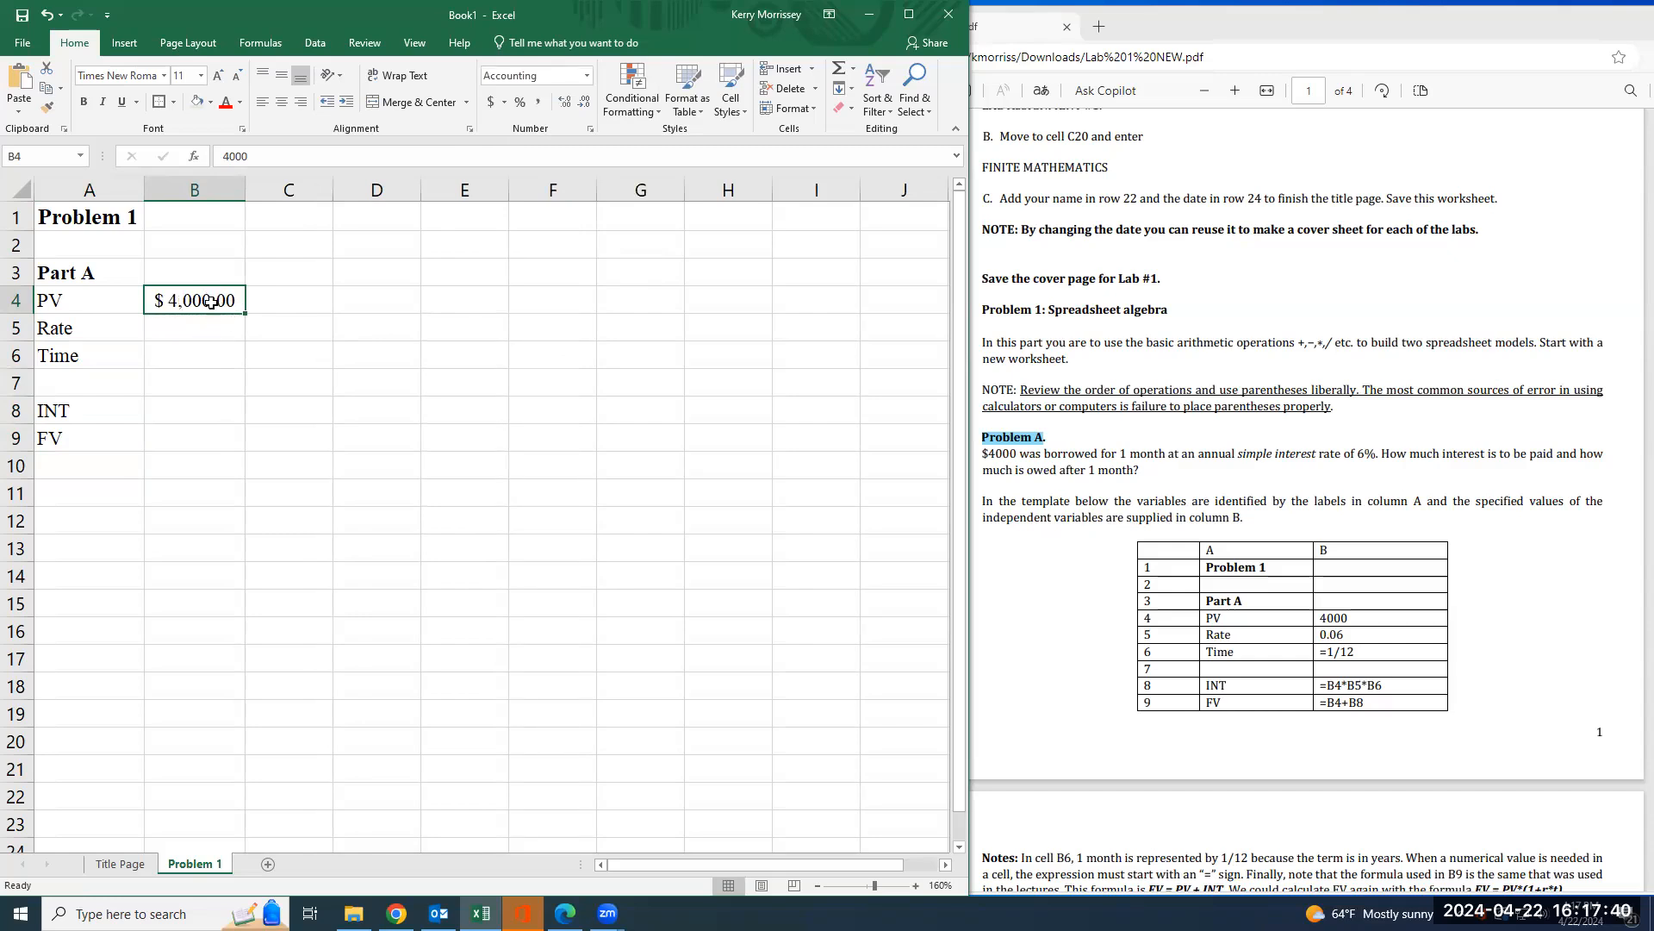
- Enter 0.06 as the Rate value in cell B5
{"action": "left_click", "coordinate": [219, 335]}
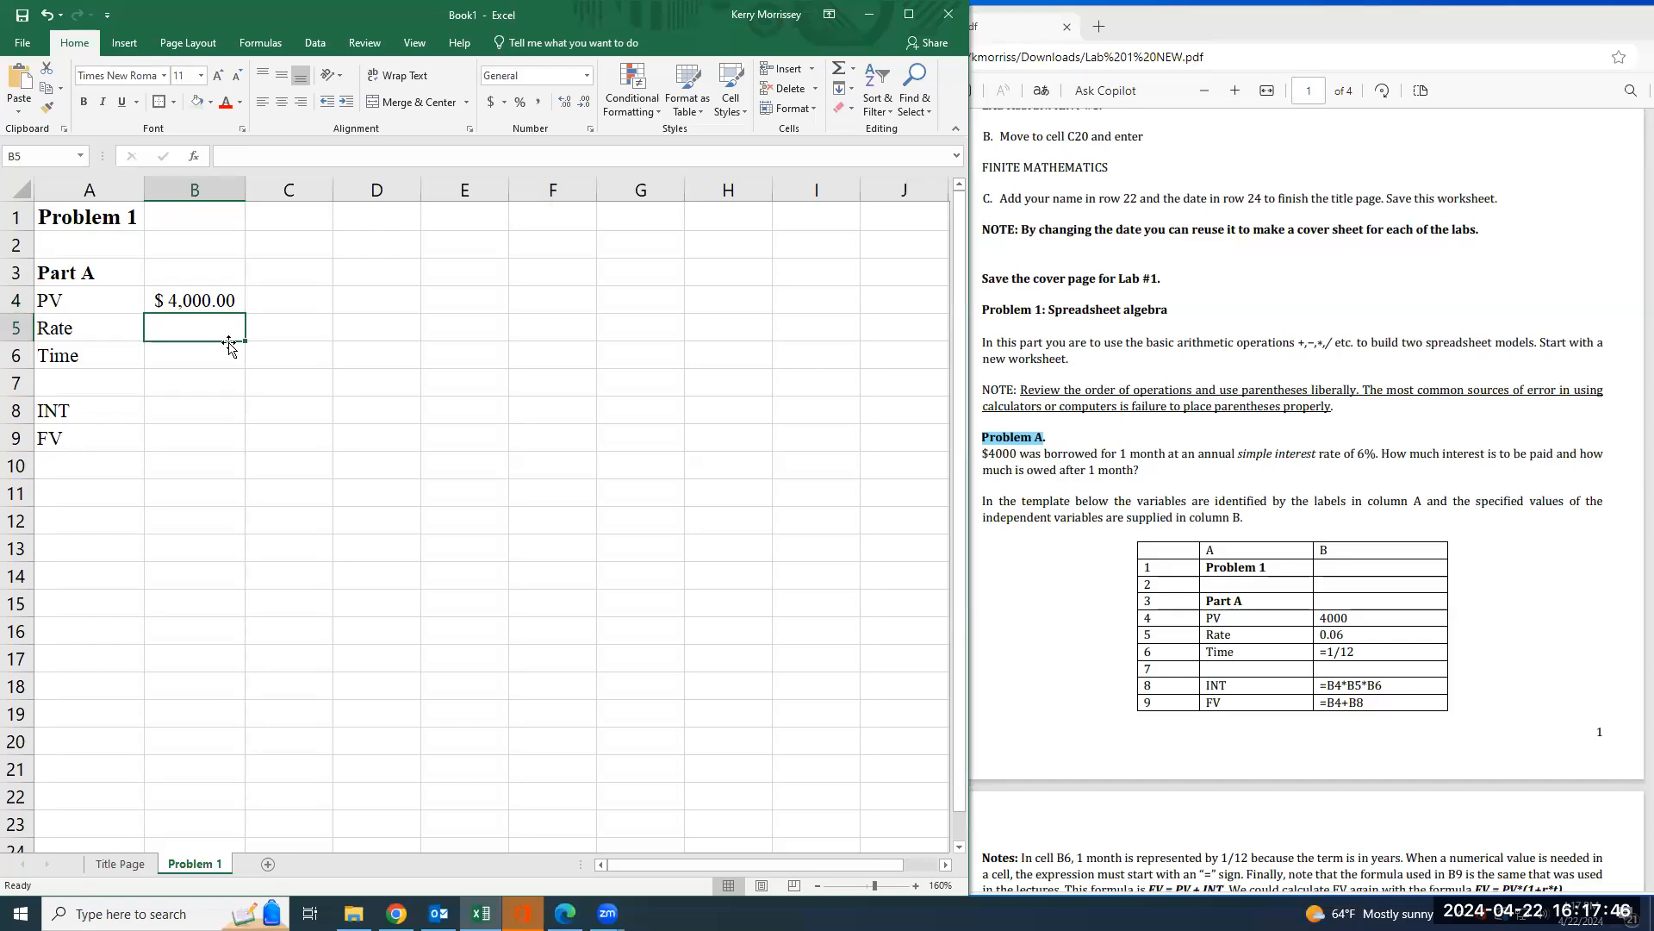
{"action": "type", "text": ".0.6"}
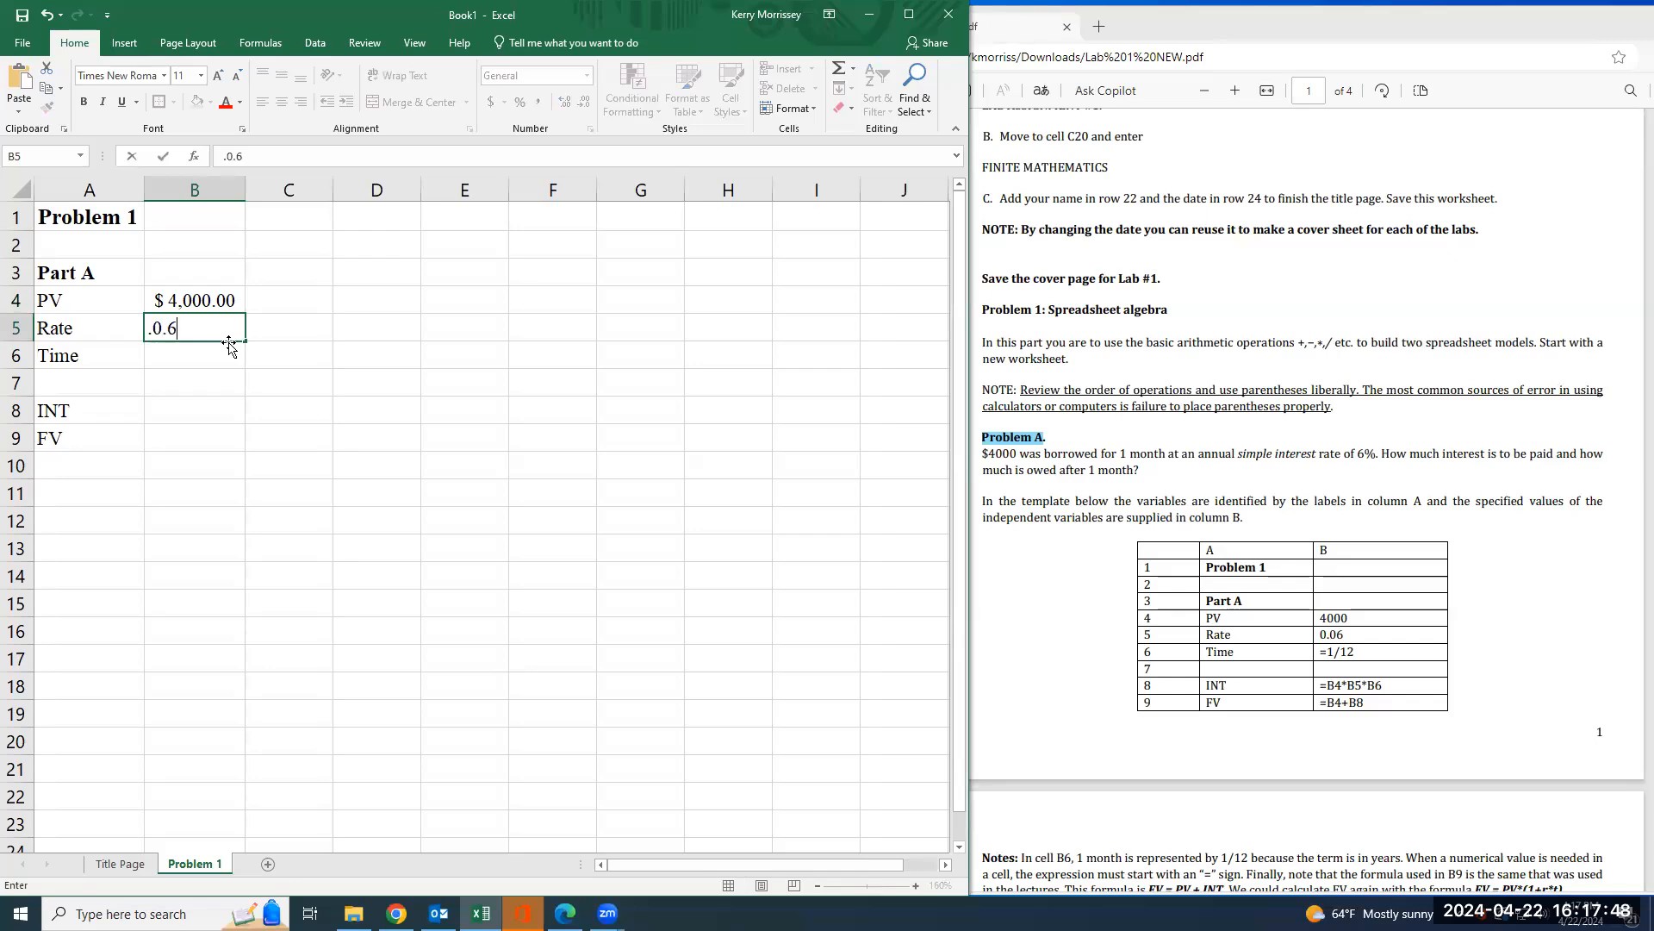
{"action": "type", "text": "0.06"}
{"action": "key", "text": "Return"}
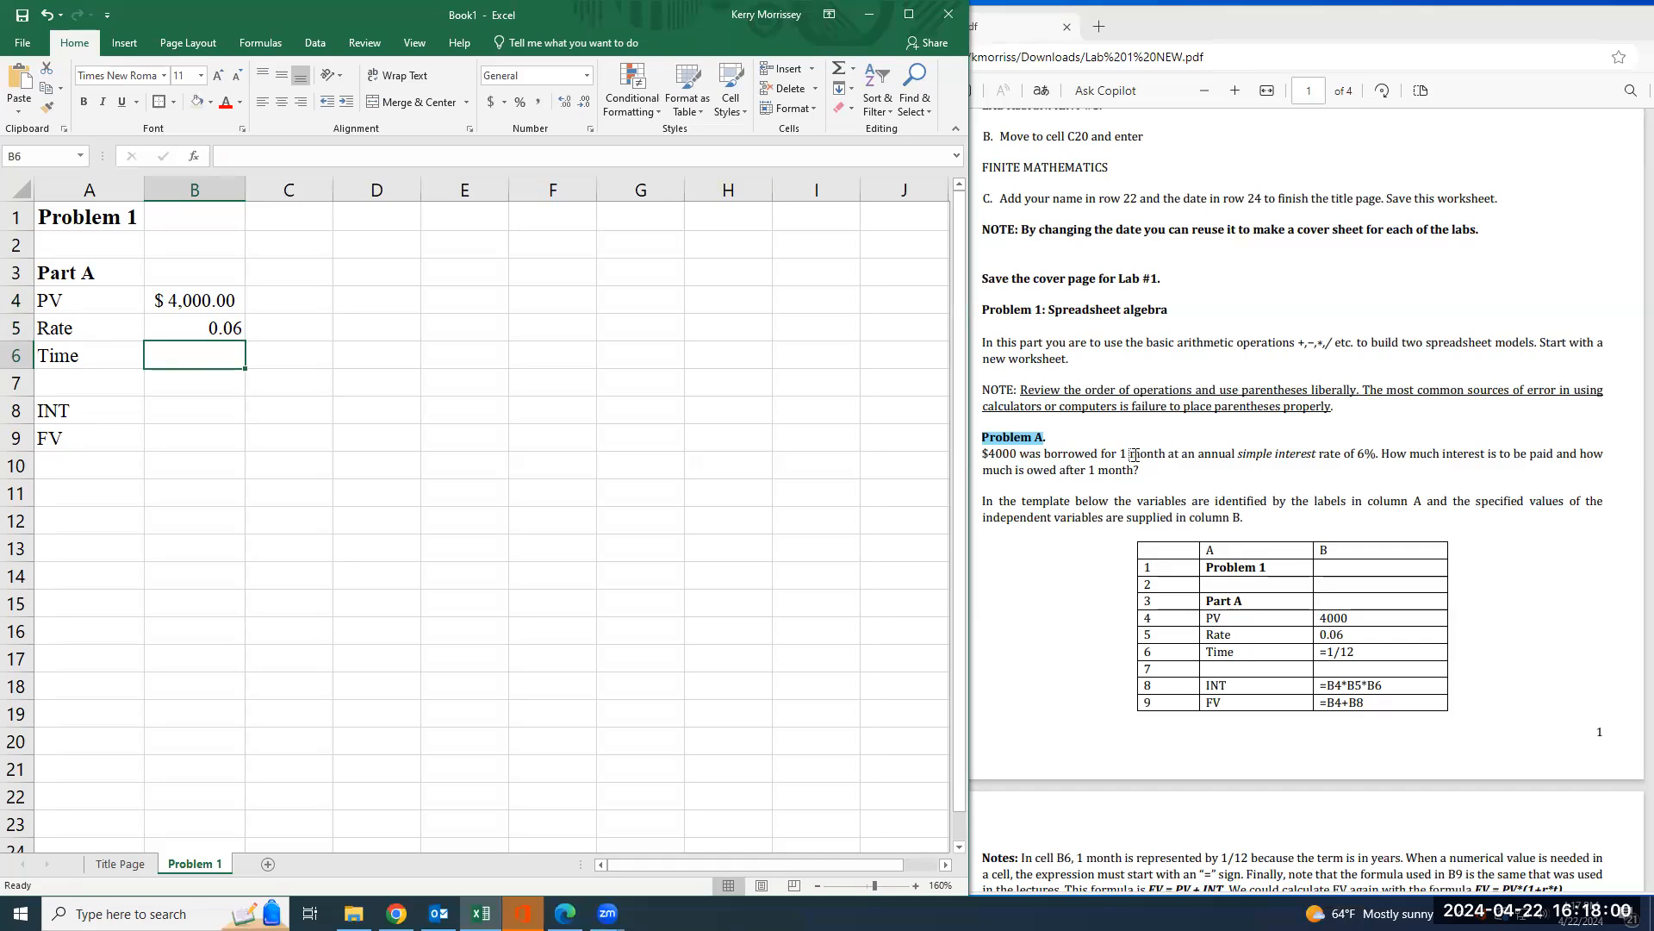
- Highlight the one-month term and annual 6% rate wording in the PDF, and enter =1/12 as the Time value in B6
{"action": "left_click_drag", "start_coordinate": [1125, 454], "coordinate": [1377, 454]}
{"action": "left_click", "coordinate": [211, 359]}
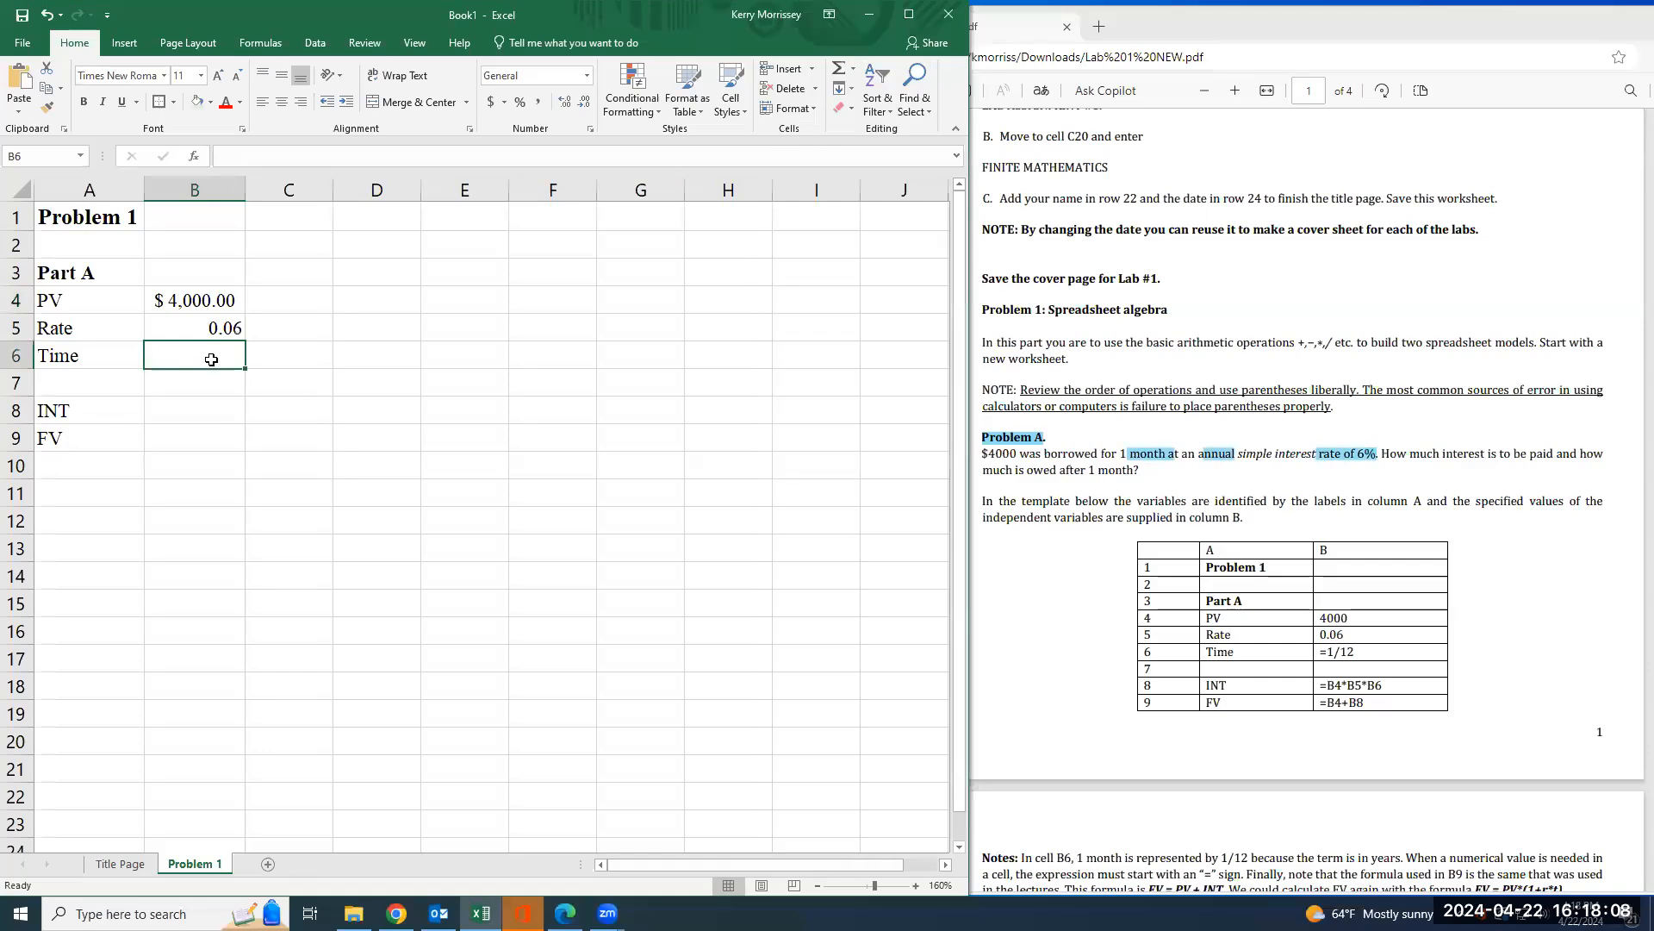
{"action": "type", "text": "="}
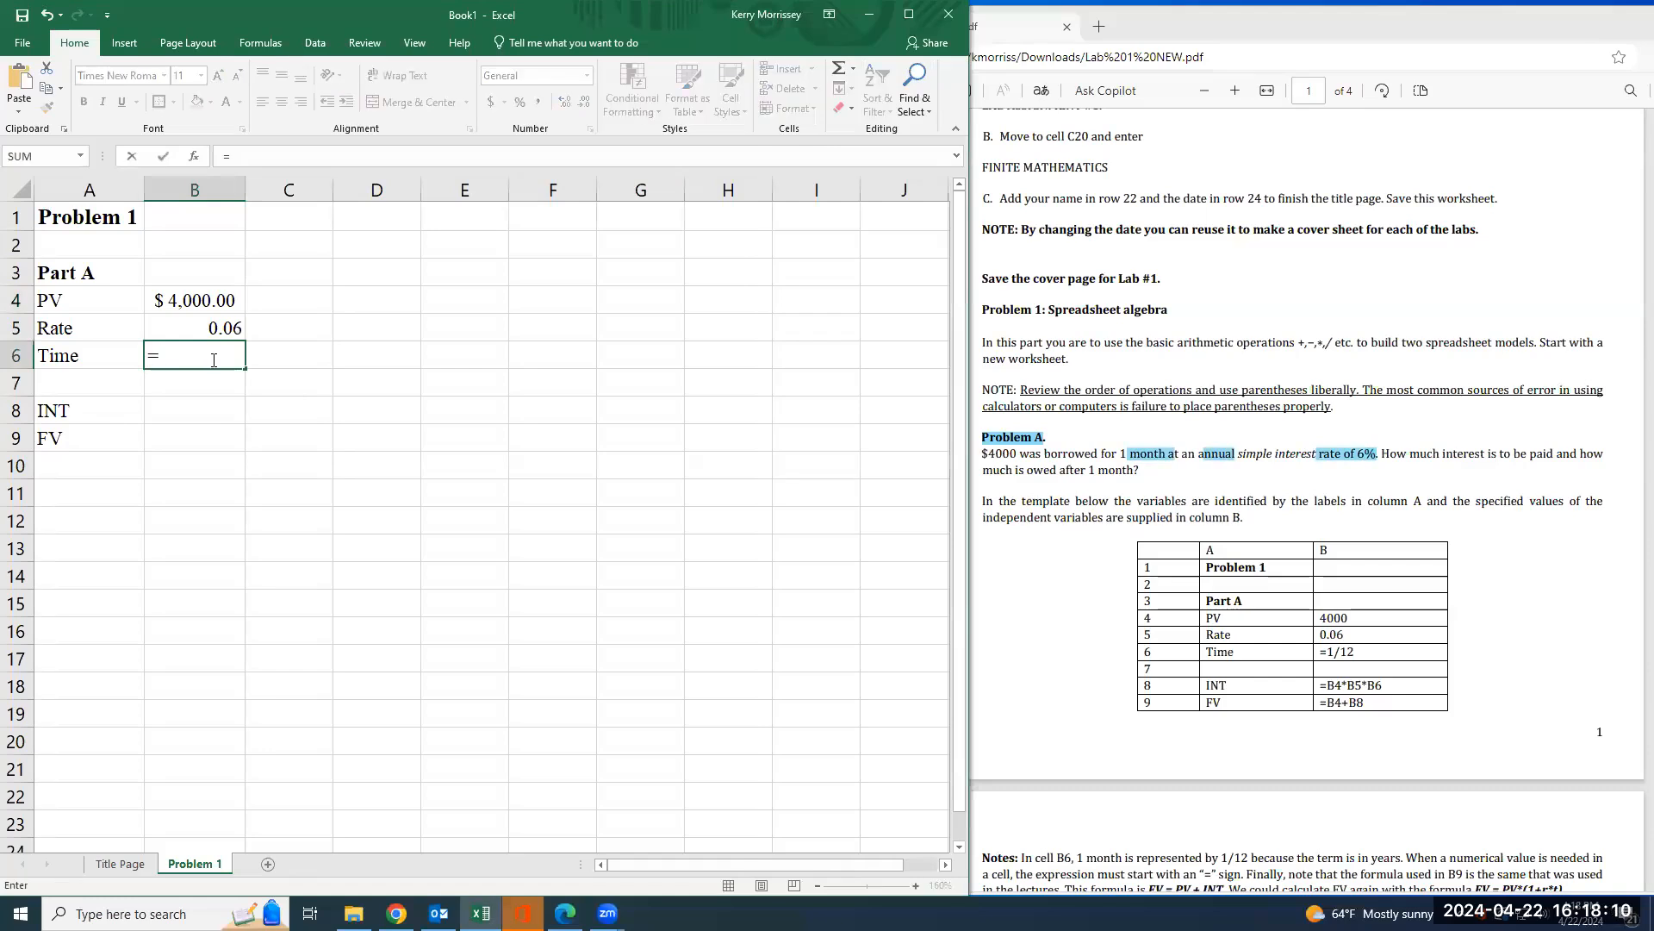
{"action": "type", "text": "1/12"}
{"action": "key", "text": "Return"}
{"action": "key", "text": "Return"}
- Reduce the Time value in cell B6 to four decimal places
{"action": "left_click", "coordinate": [237, 366]}
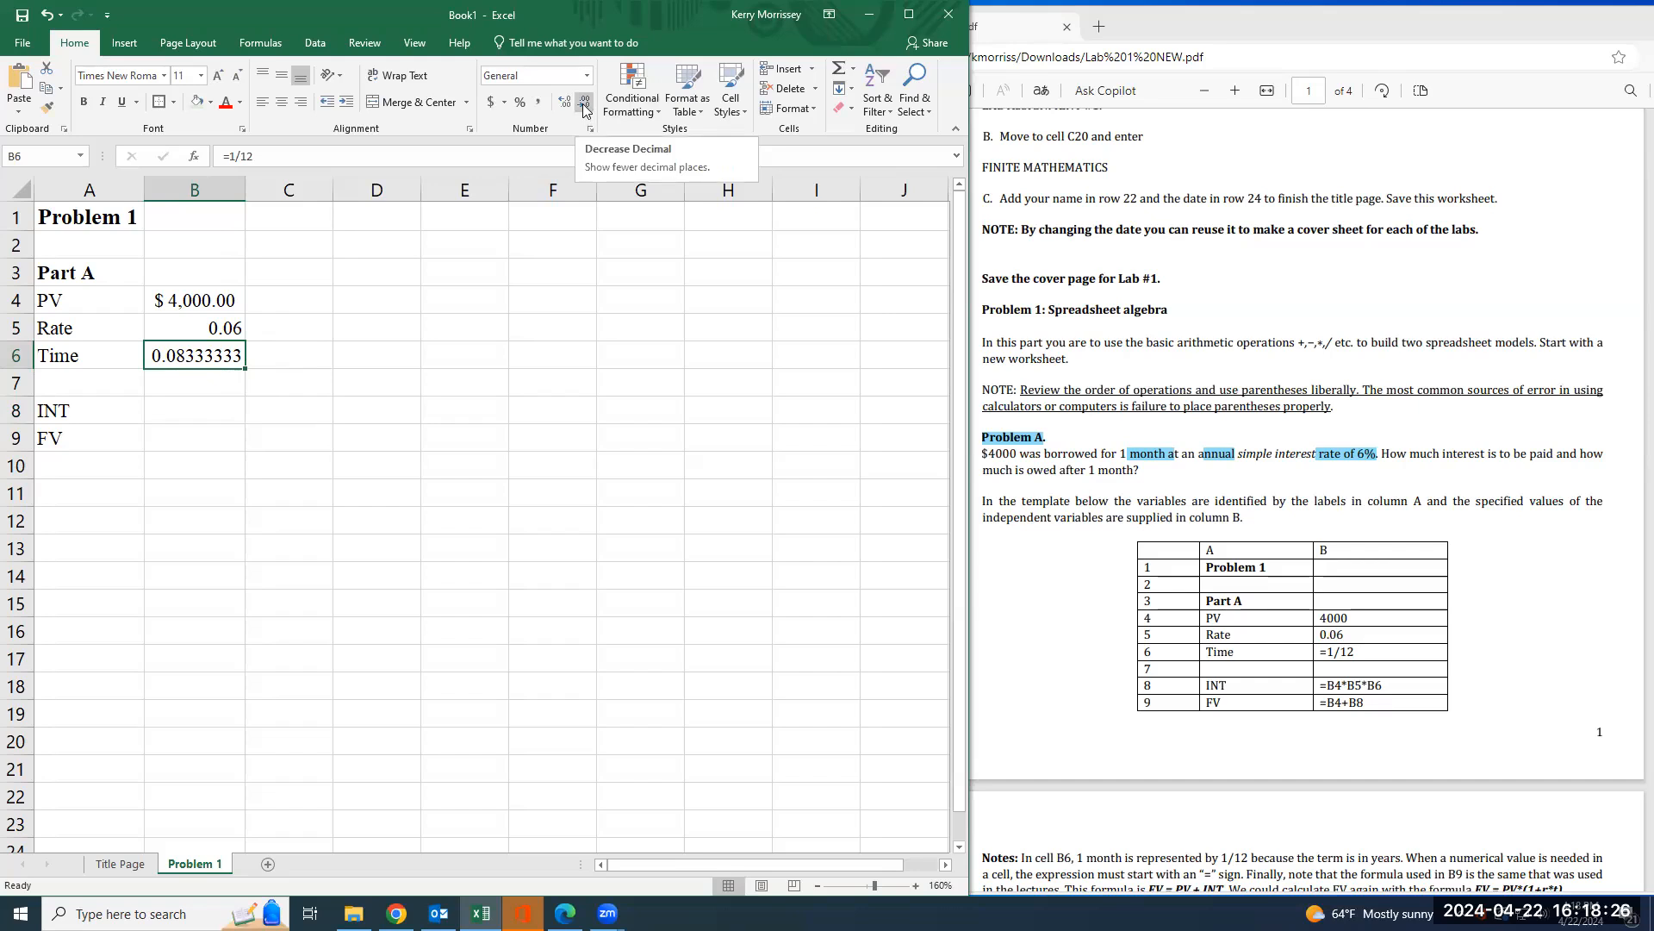
{"action": "left_click", "coordinate": [583, 105]}
{"action": "left_click", "coordinate": [583, 105]}
{"action": "left_click", "coordinate": [583, 105]}
{"action": "left_click", "coordinate": [583, 105]}
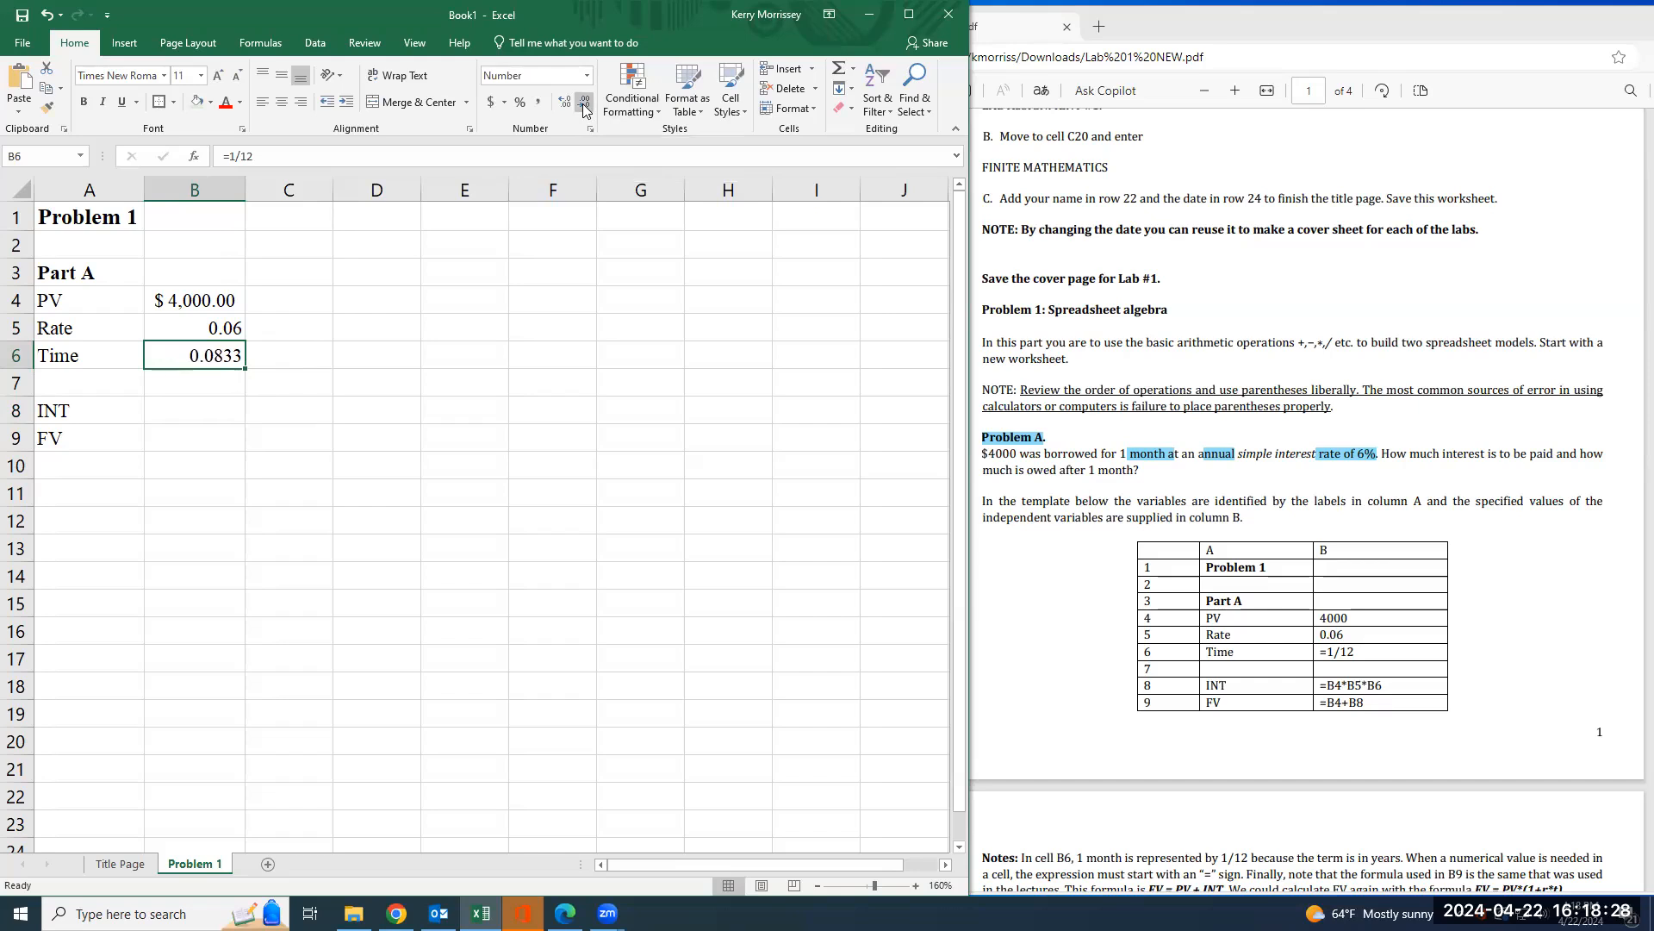
{"action": "left_click", "coordinate": [232, 410]}
{"action": "left_click", "coordinate": [237, 356]}
{"action": "left_click", "coordinate": [235, 413]}
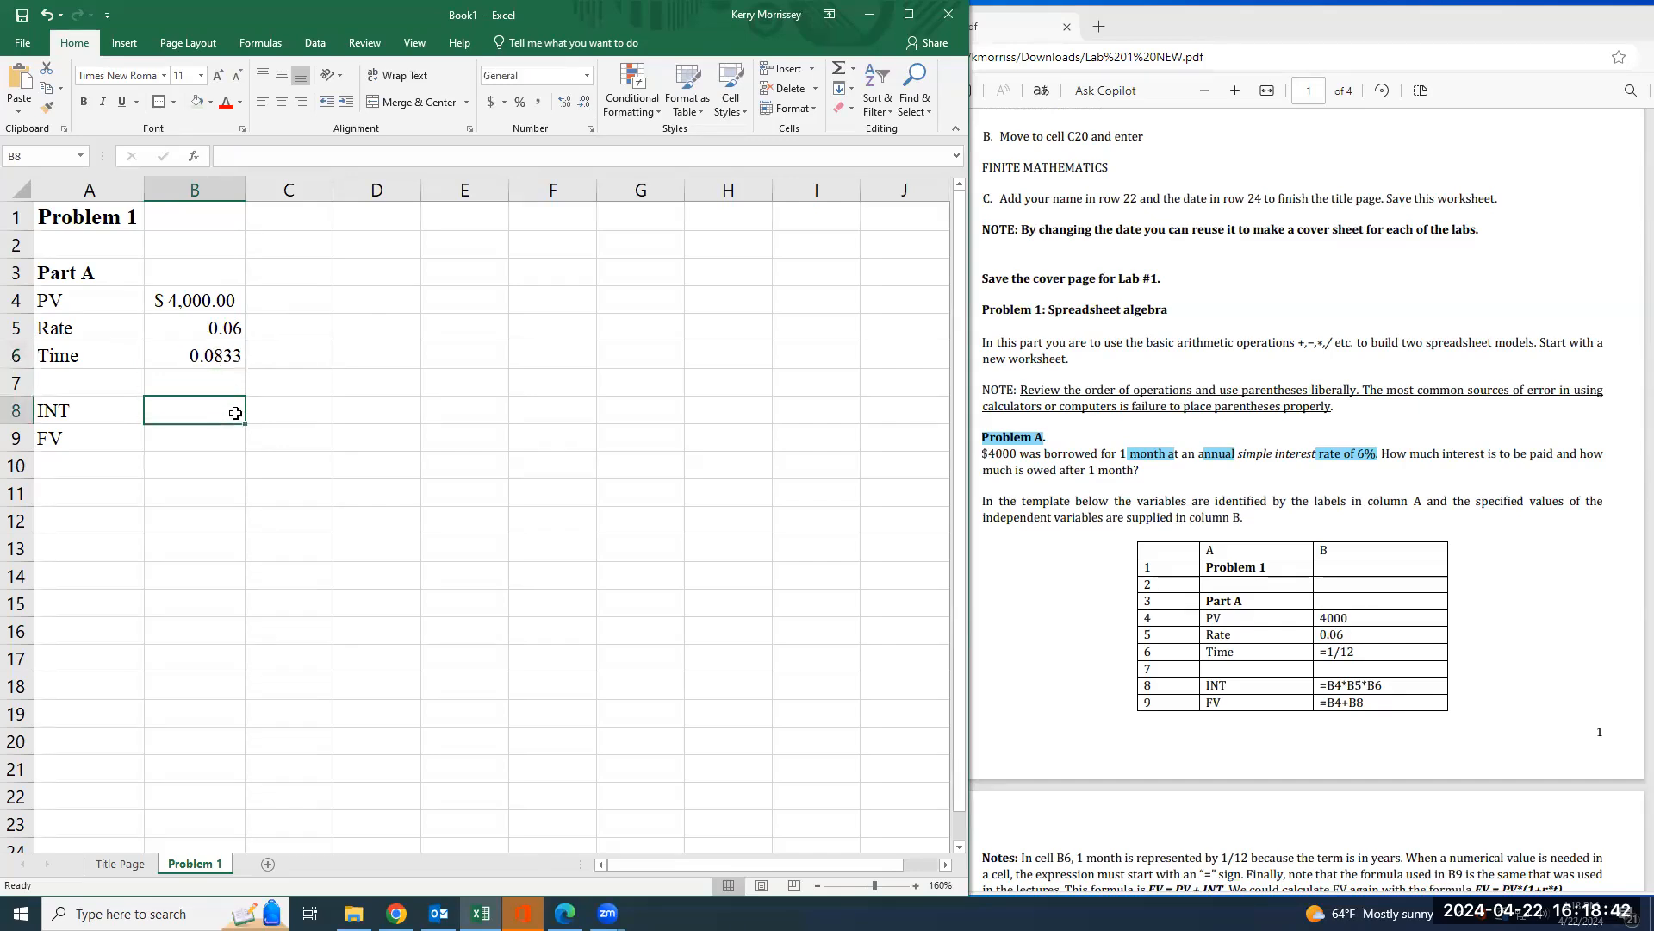
{"action": "left_click", "coordinate": [231, 301]}
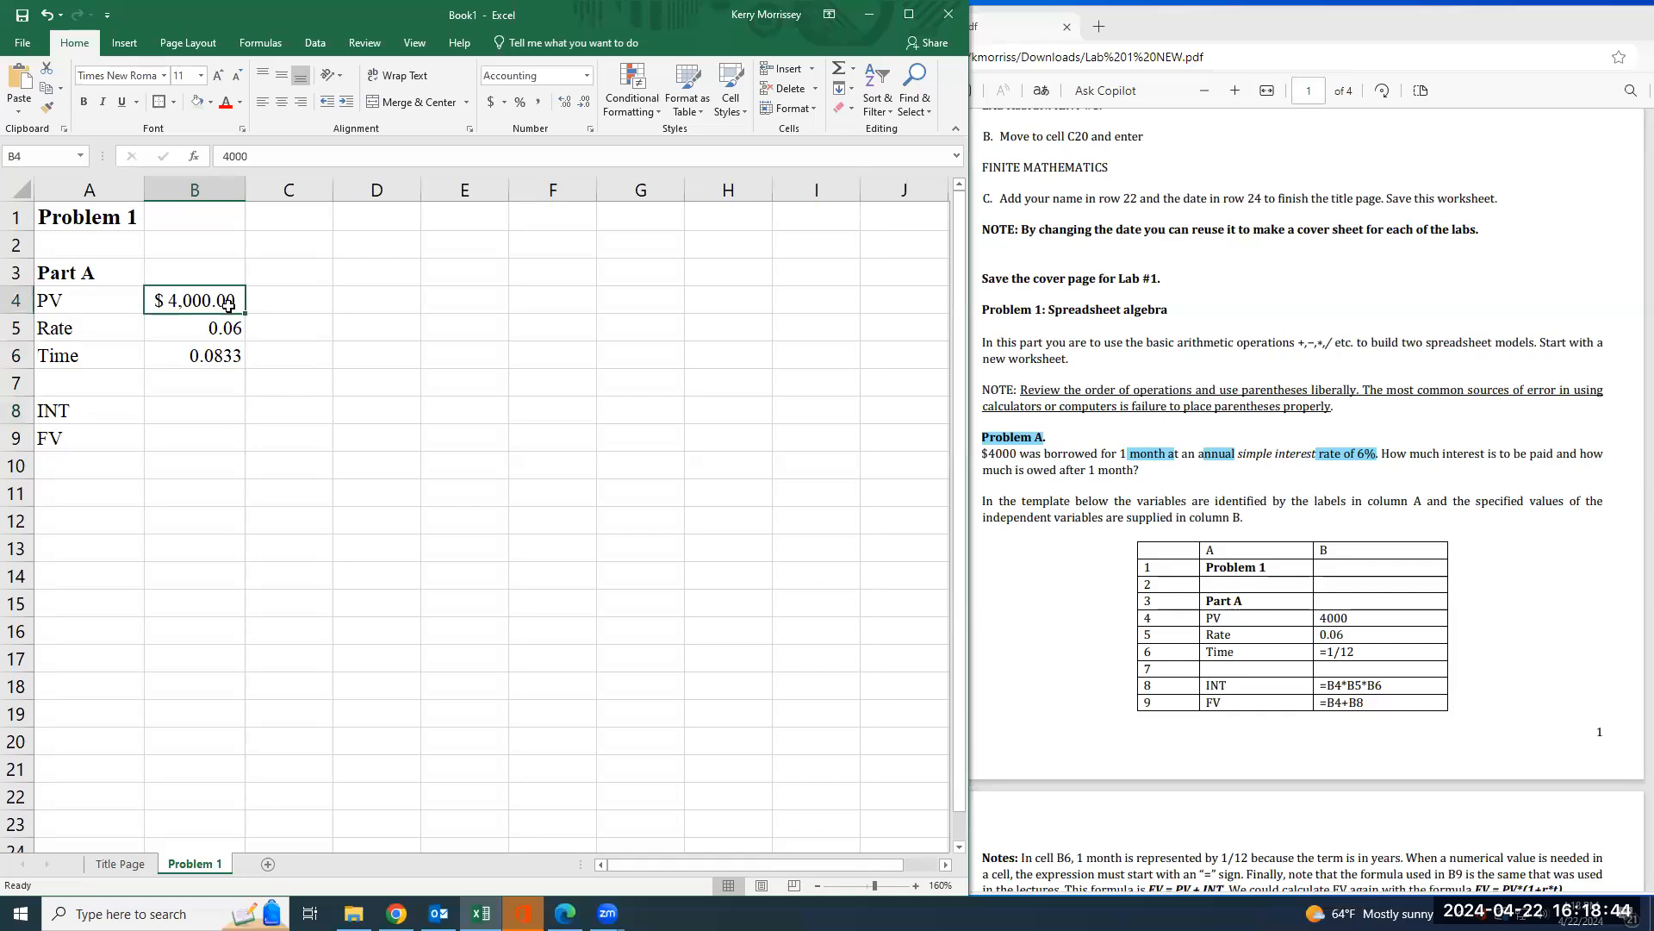
{"action": "left_click", "coordinate": [219, 335]}
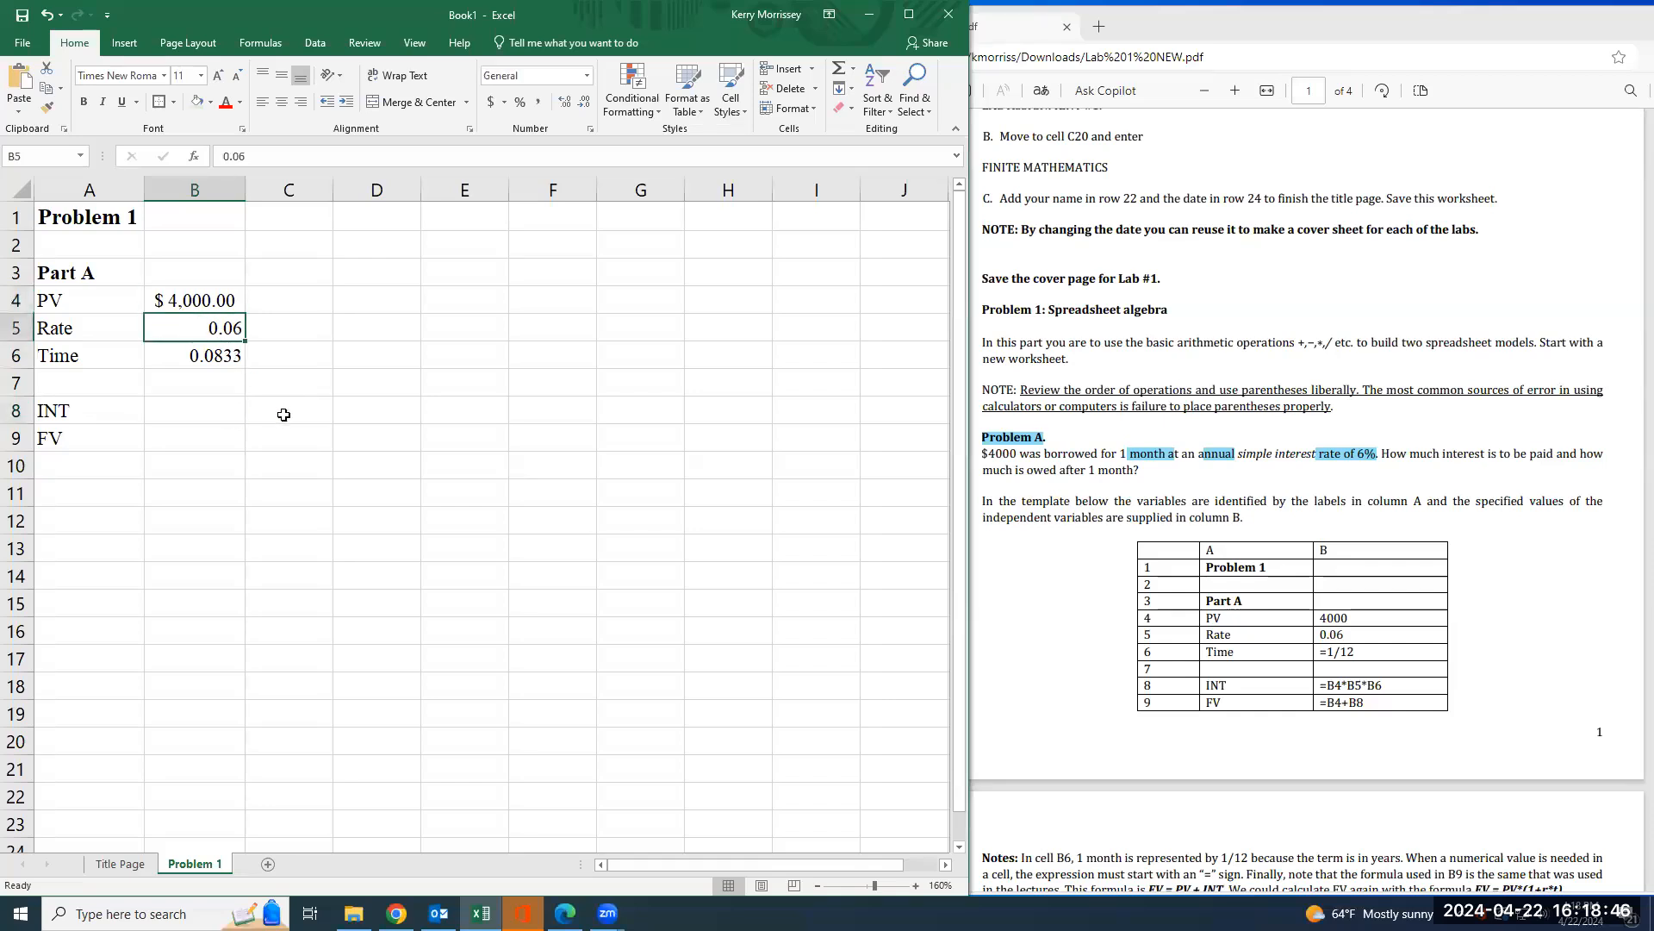
- Enter the formula =B4*B5*B6 as the INT value in cell B8, referencing the PV, Rate and Time cells
{"action": "left_click", "coordinate": [234, 412]}
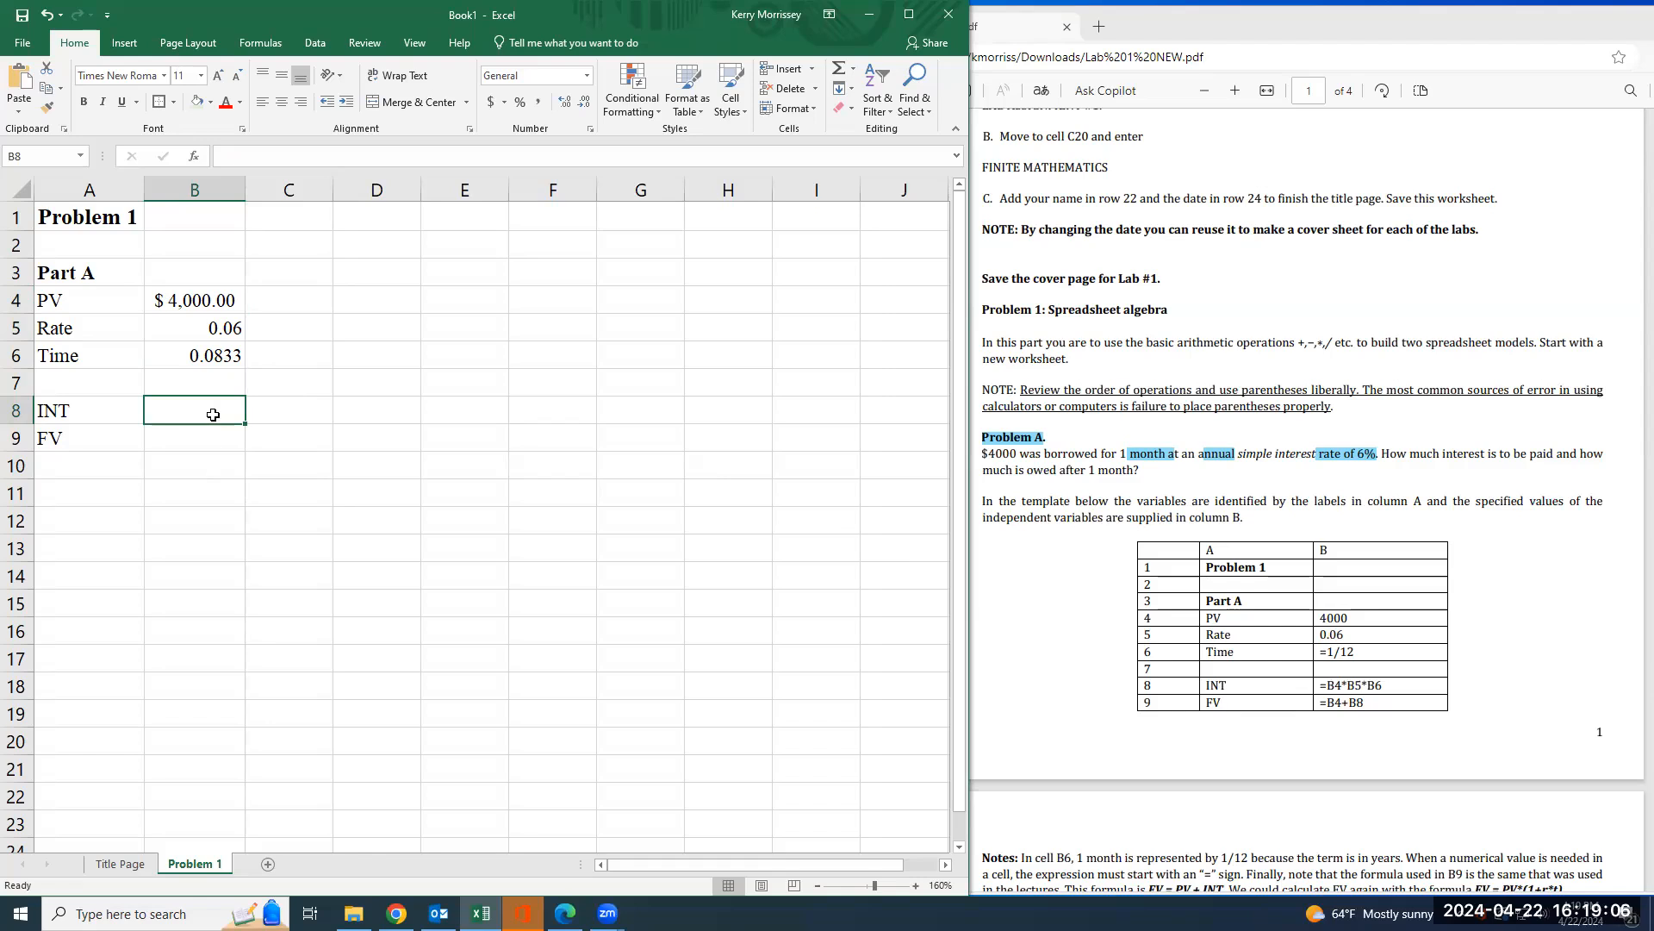
{"action": "type", "text": "="}
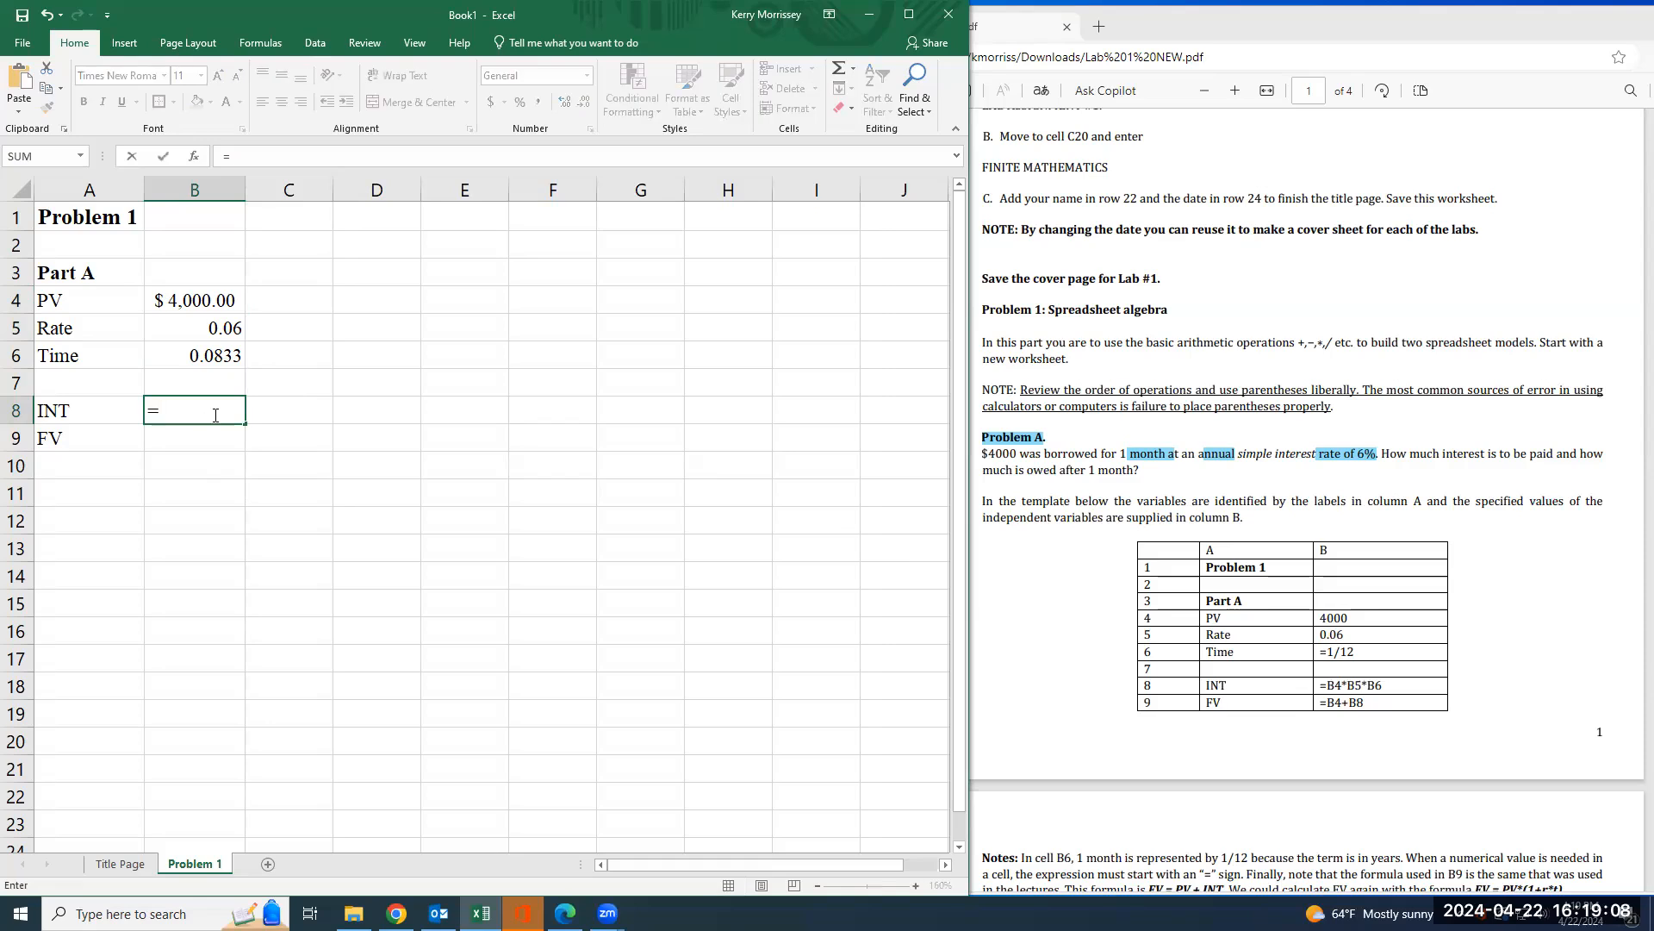
{"action": "left_click", "coordinate": [205, 297]}
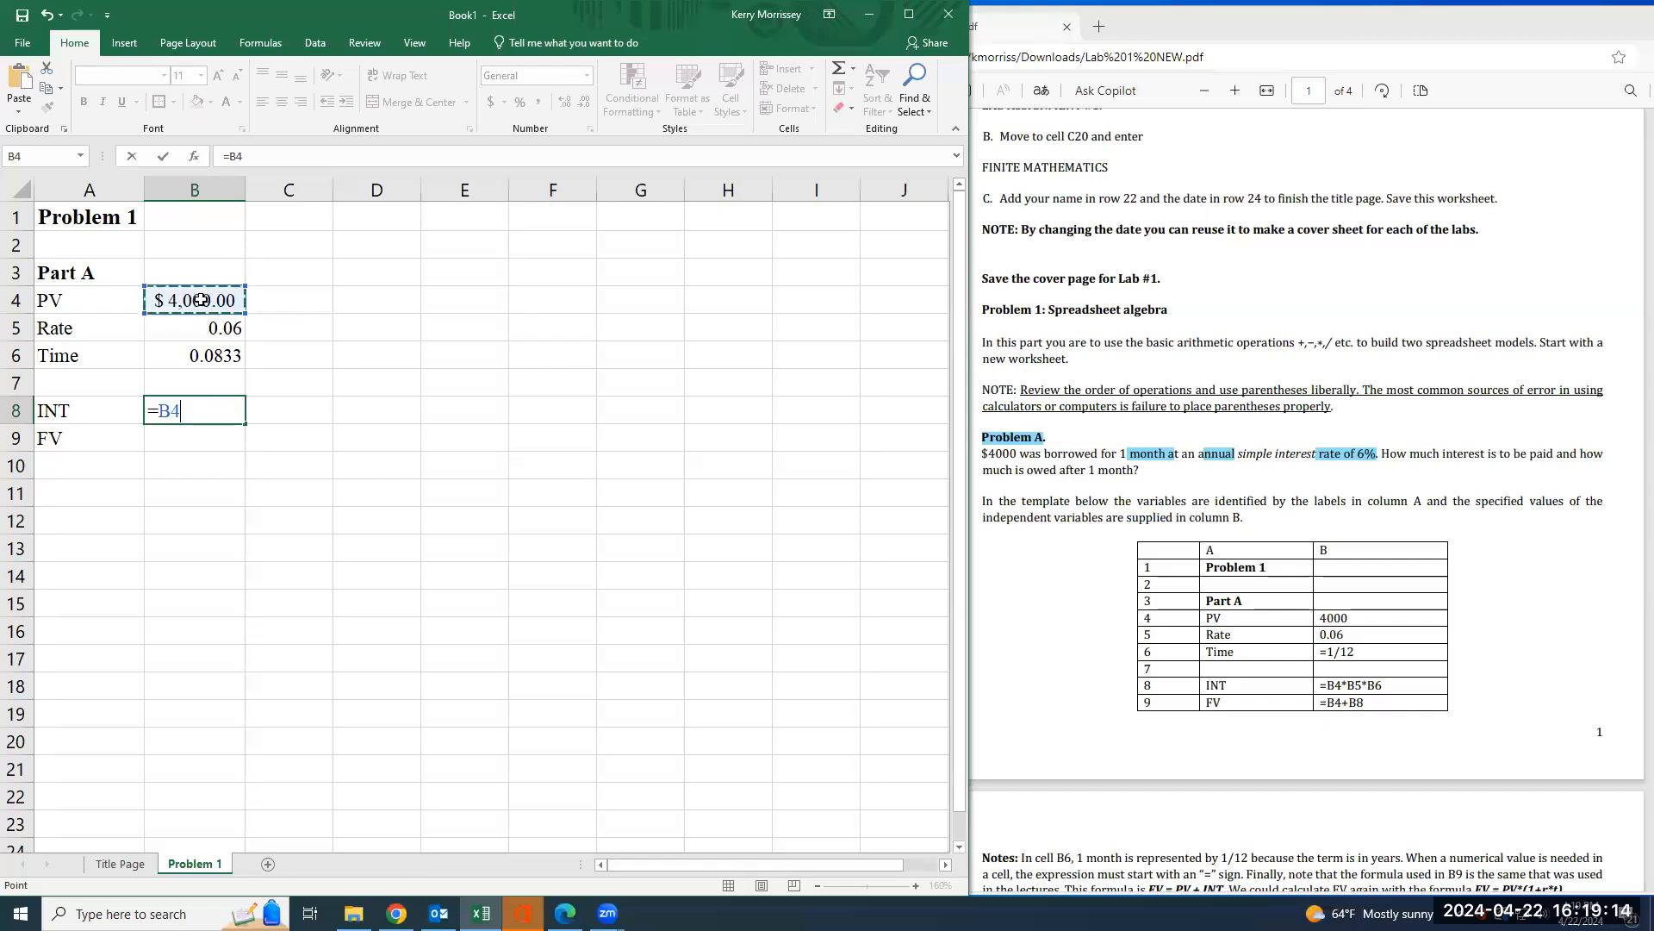
{"action": "key", "text": "BackSpace"}
{"action": "key", "text": "BackSpace"}
{"action": "type", "text": "B4*"}
{"action": "left_click", "coordinate": [218, 328]}
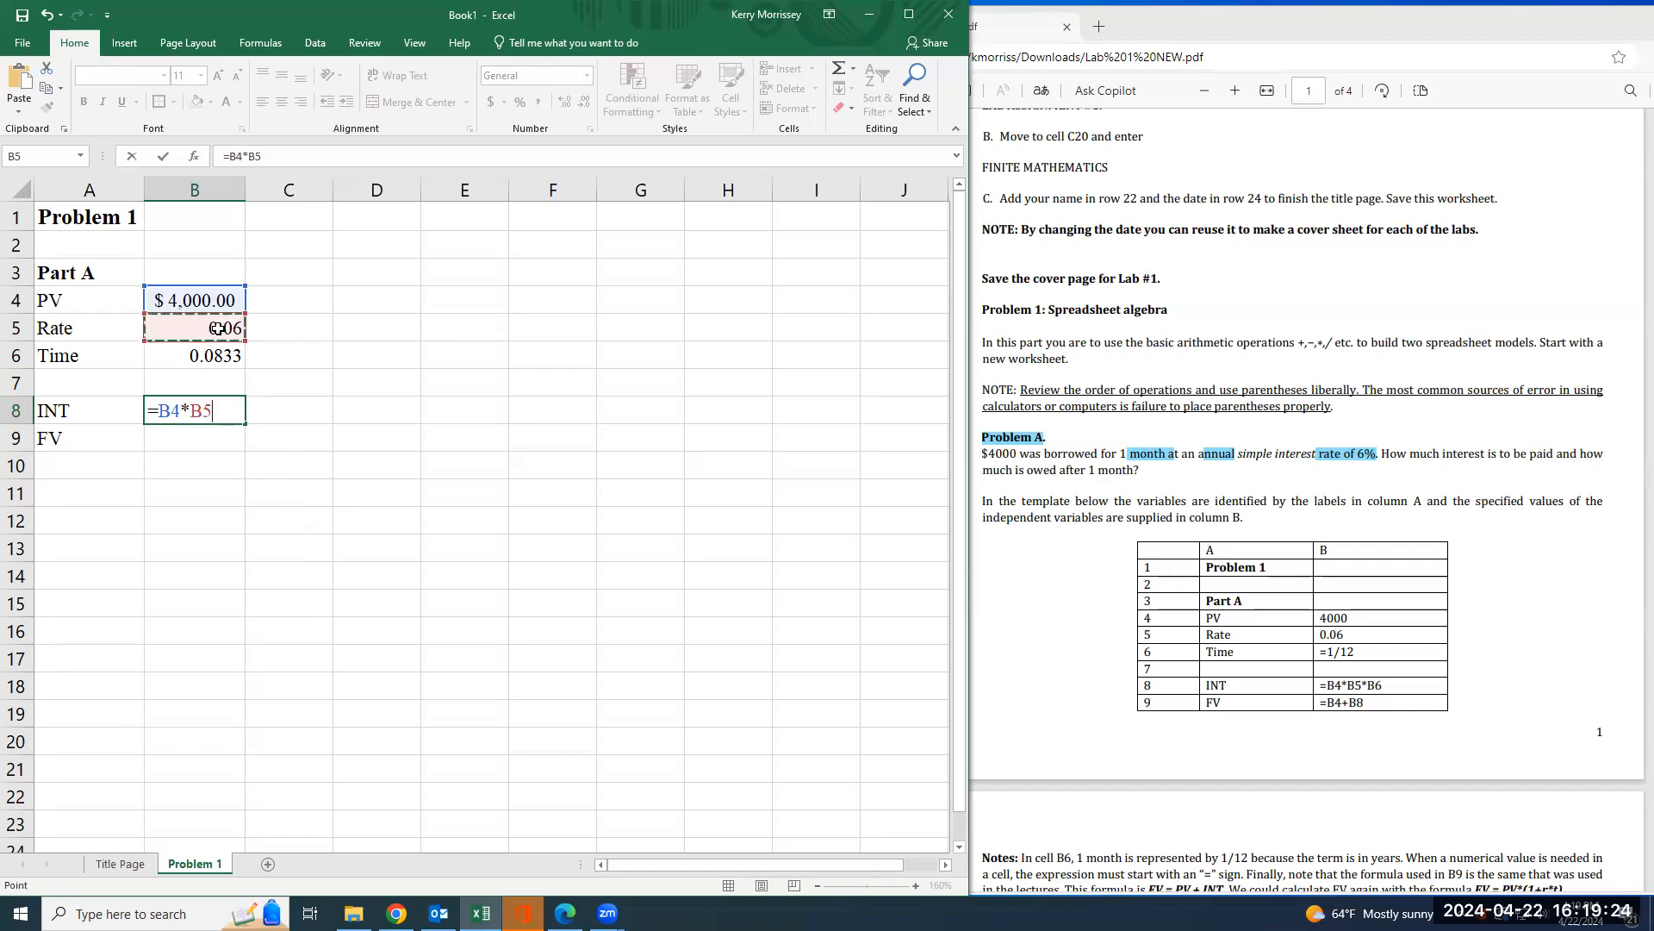
{"action": "type", "text": "*"}
{"action": "left_click", "coordinate": [204, 357]}
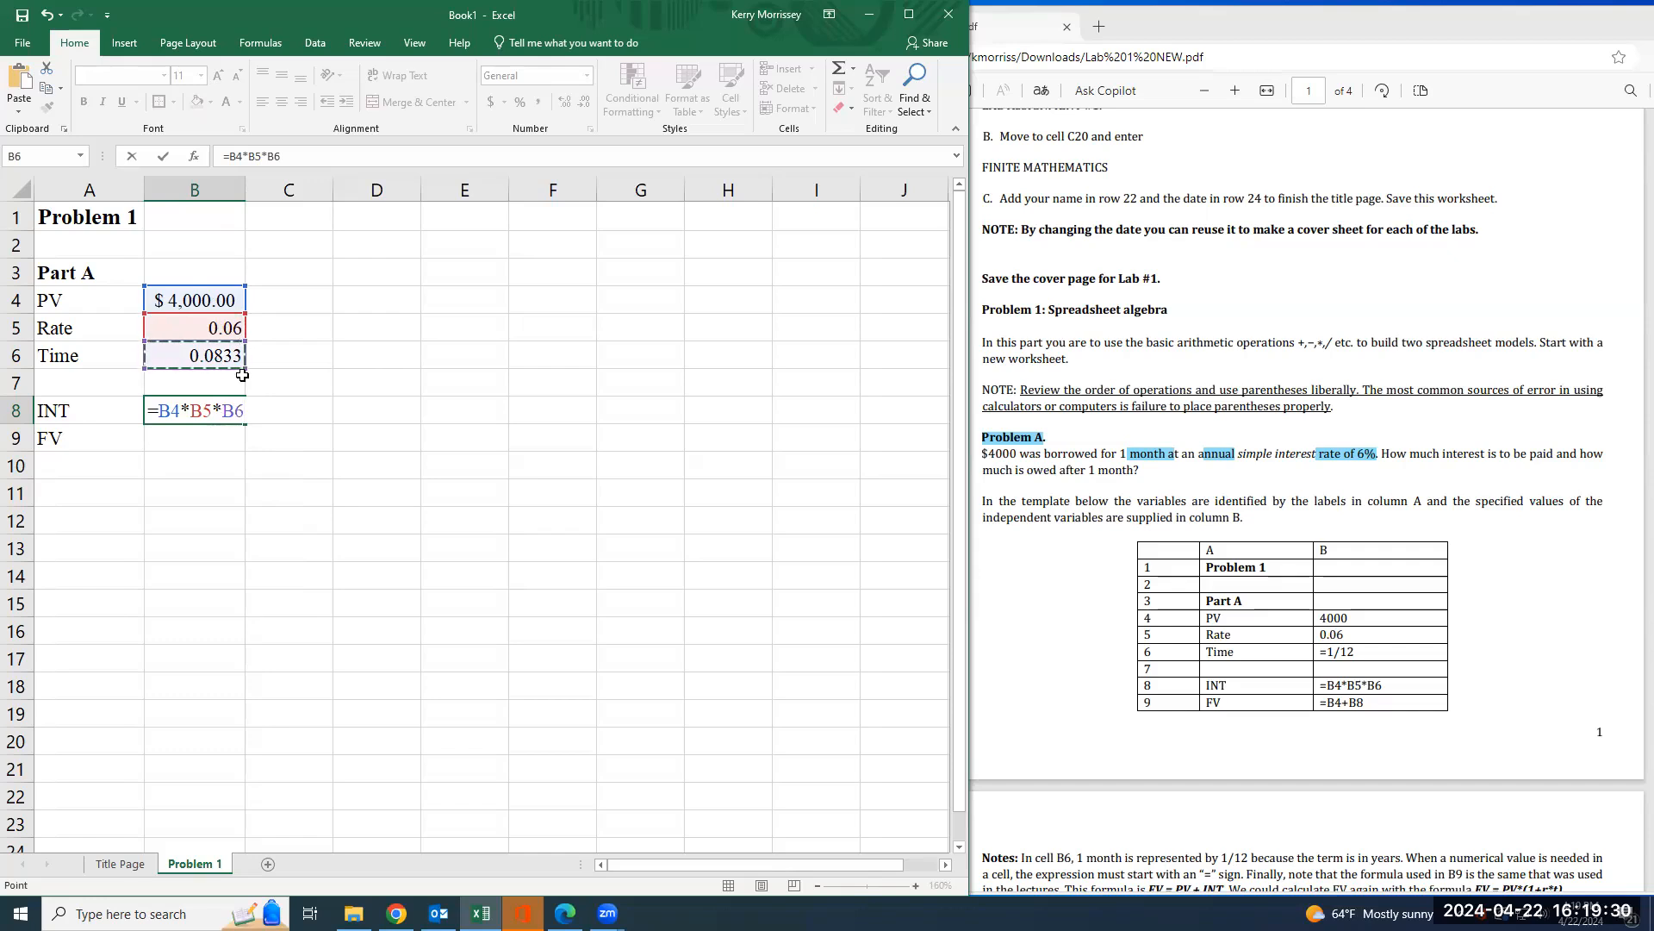
{"action": "key", "text": "Return"}
{"action": "key", "text": "Up"}
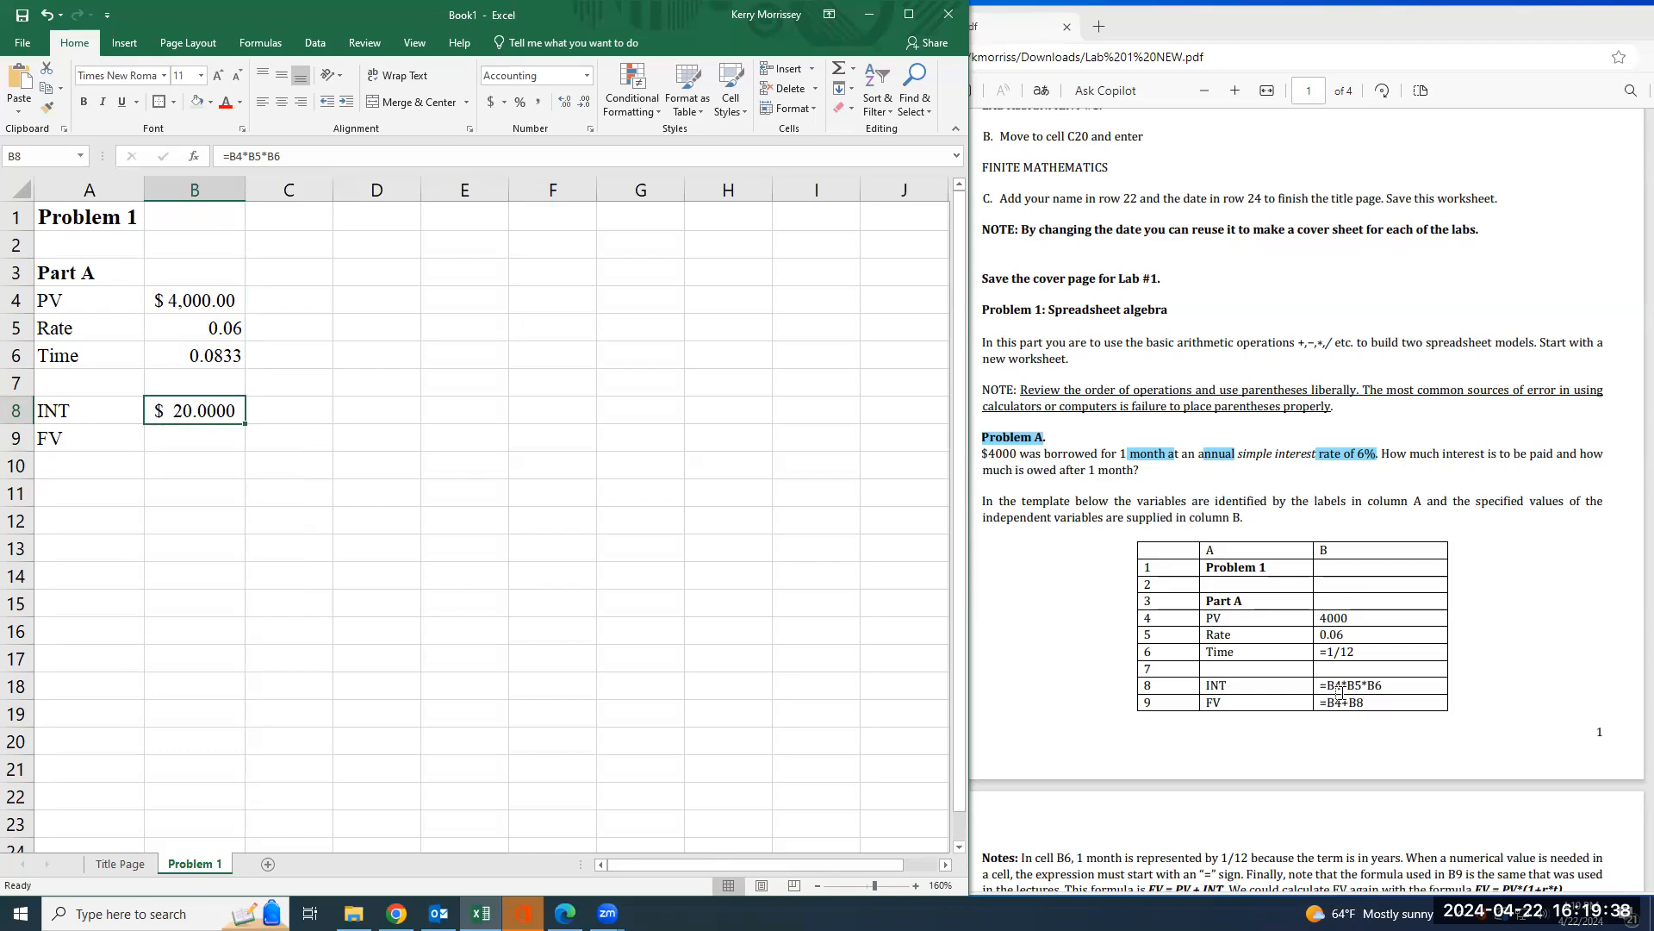
- Reduce the INT amount in cell B8 to two decimal places
{"action": "scroll", "coordinate": [1218, 642], "scroll_direction": "down", "scroll_amount": 3}
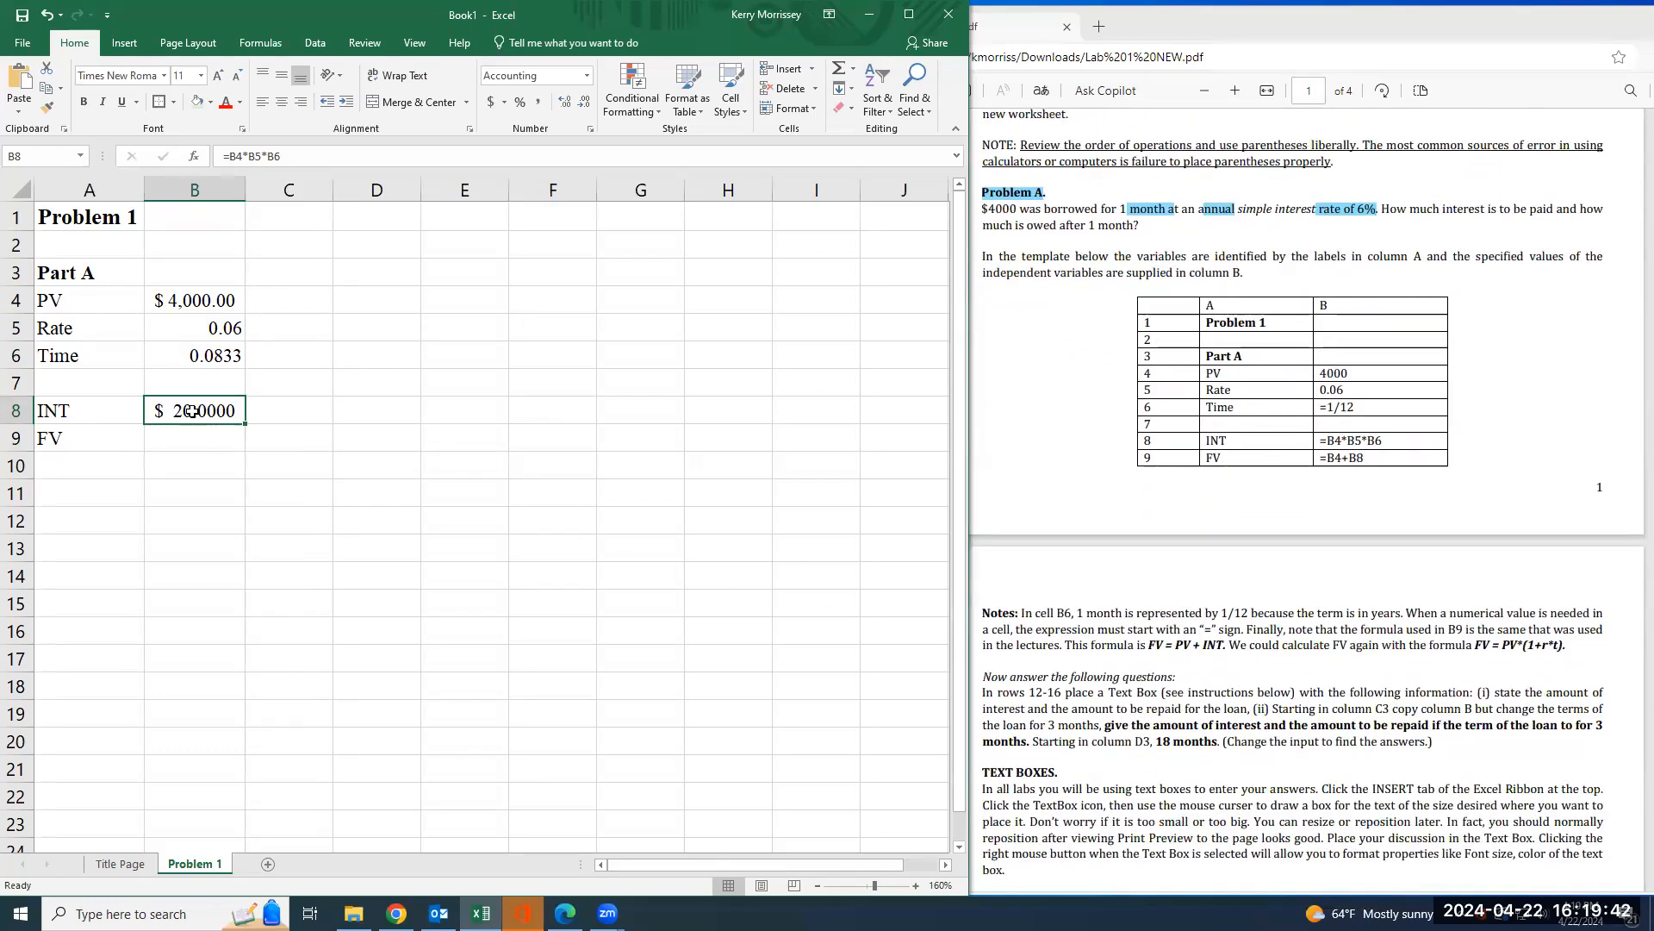
{"action": "left_click", "coordinate": [585, 105]}
{"action": "left_click", "coordinate": [585, 105]}
- Build the FV formula in cell B9 as =B4+B8, adding the PV and INT cells
{"action": "left_click", "coordinate": [190, 438]}
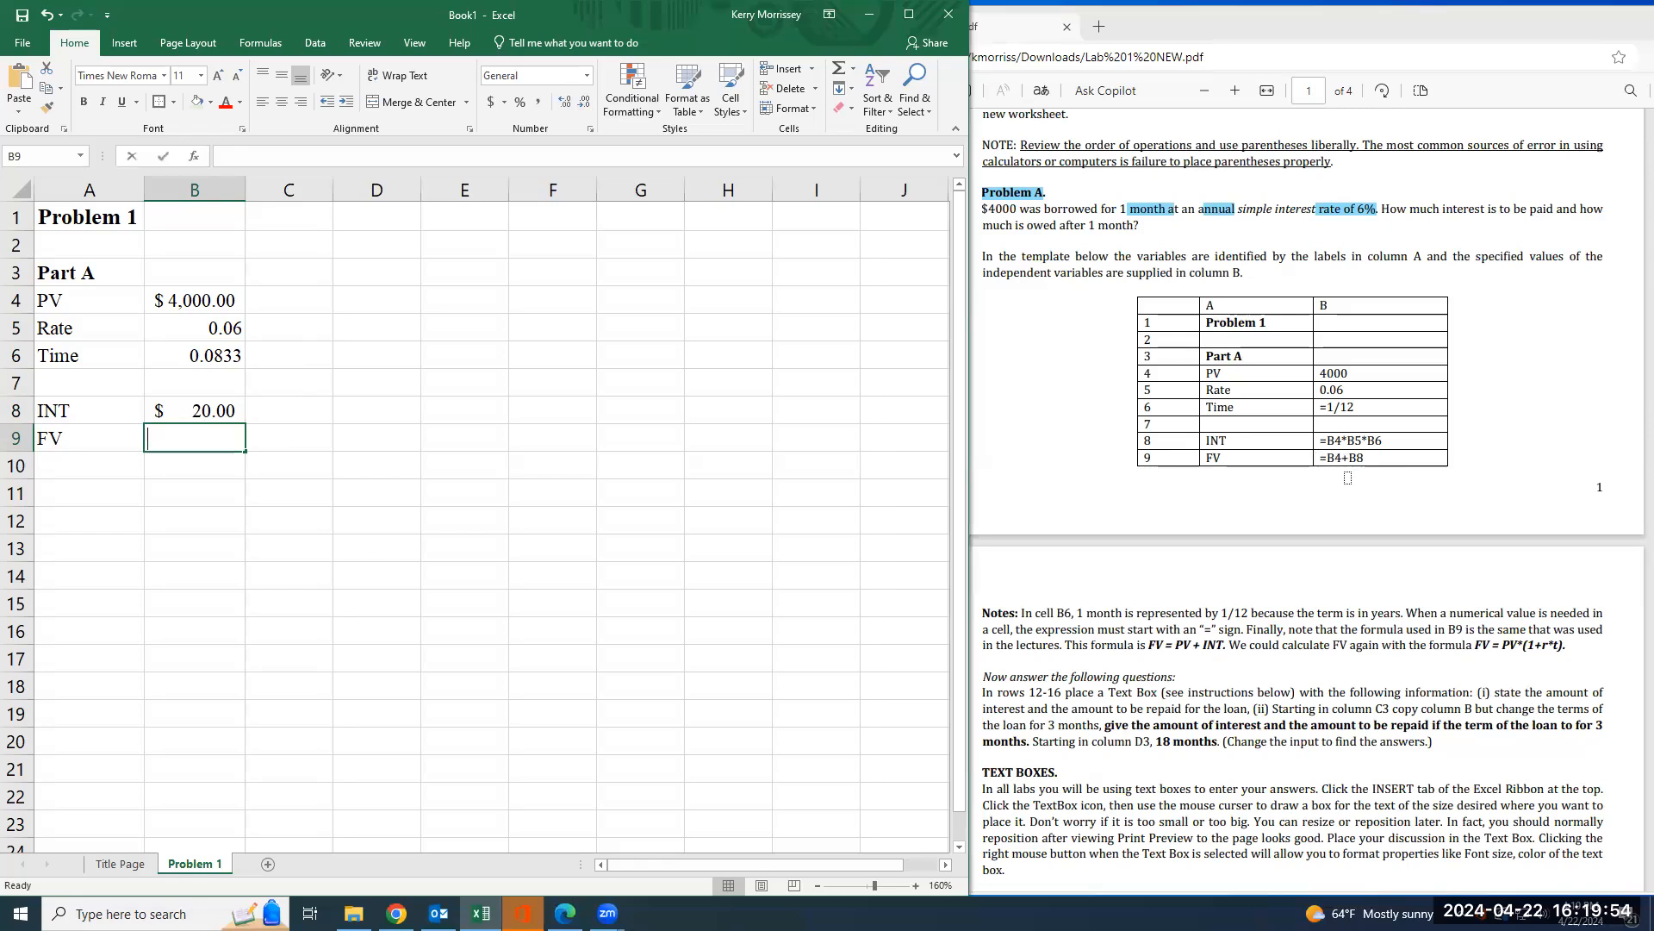
{"action": "type", "text": "="}
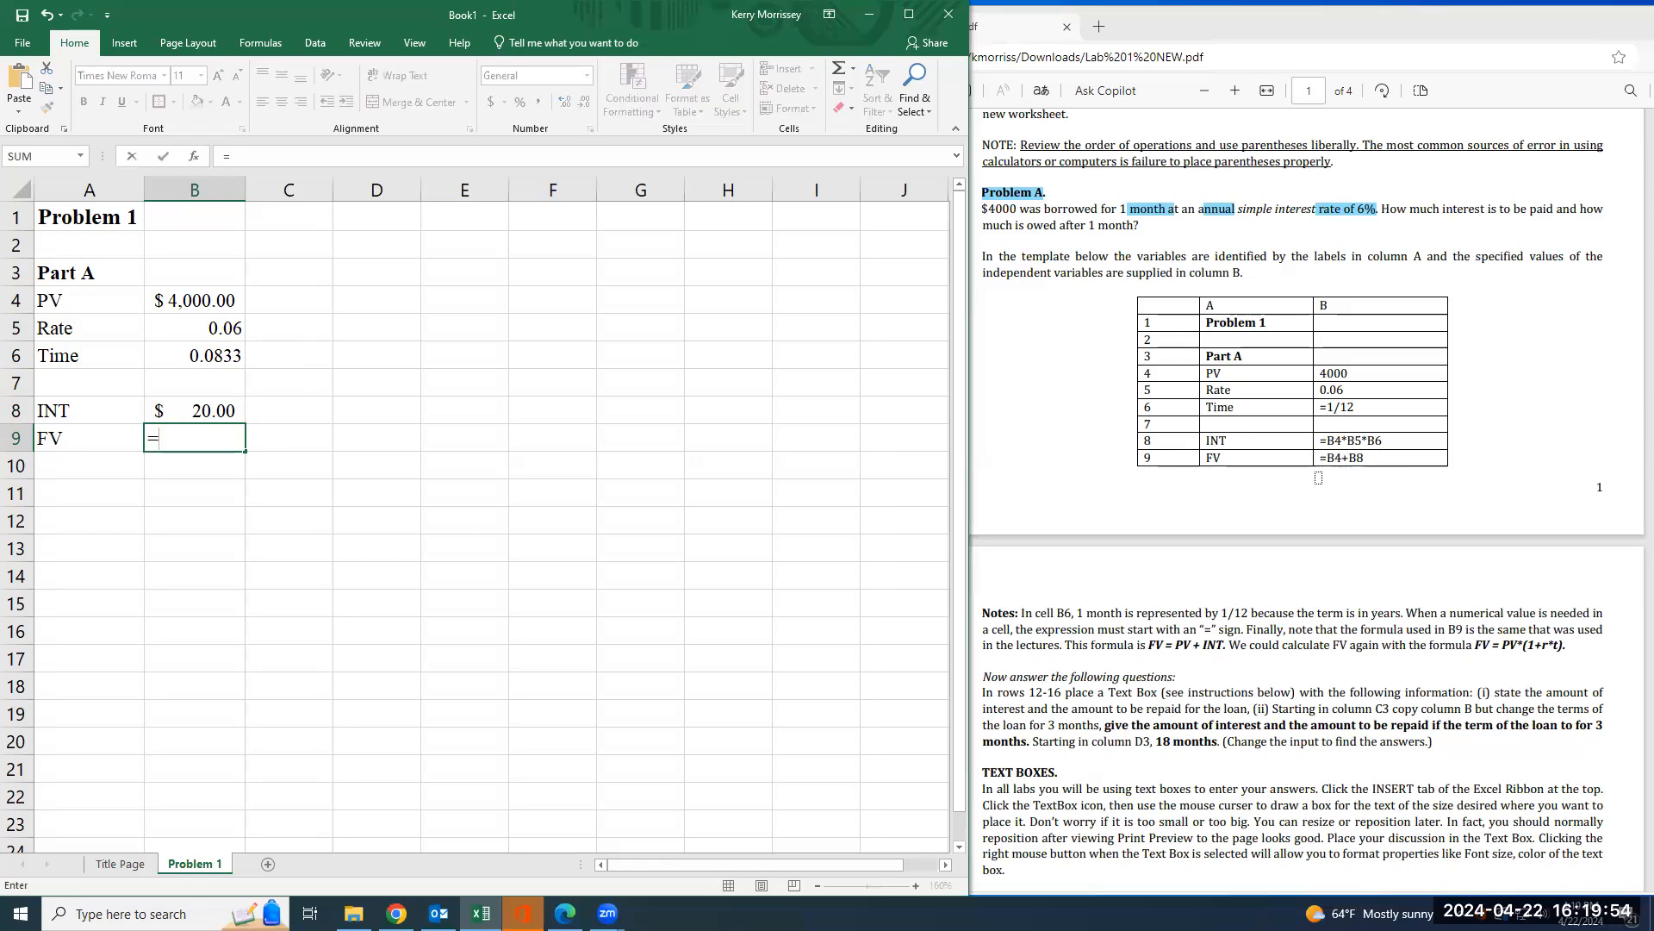
{"action": "left_click", "coordinate": [204, 298]}
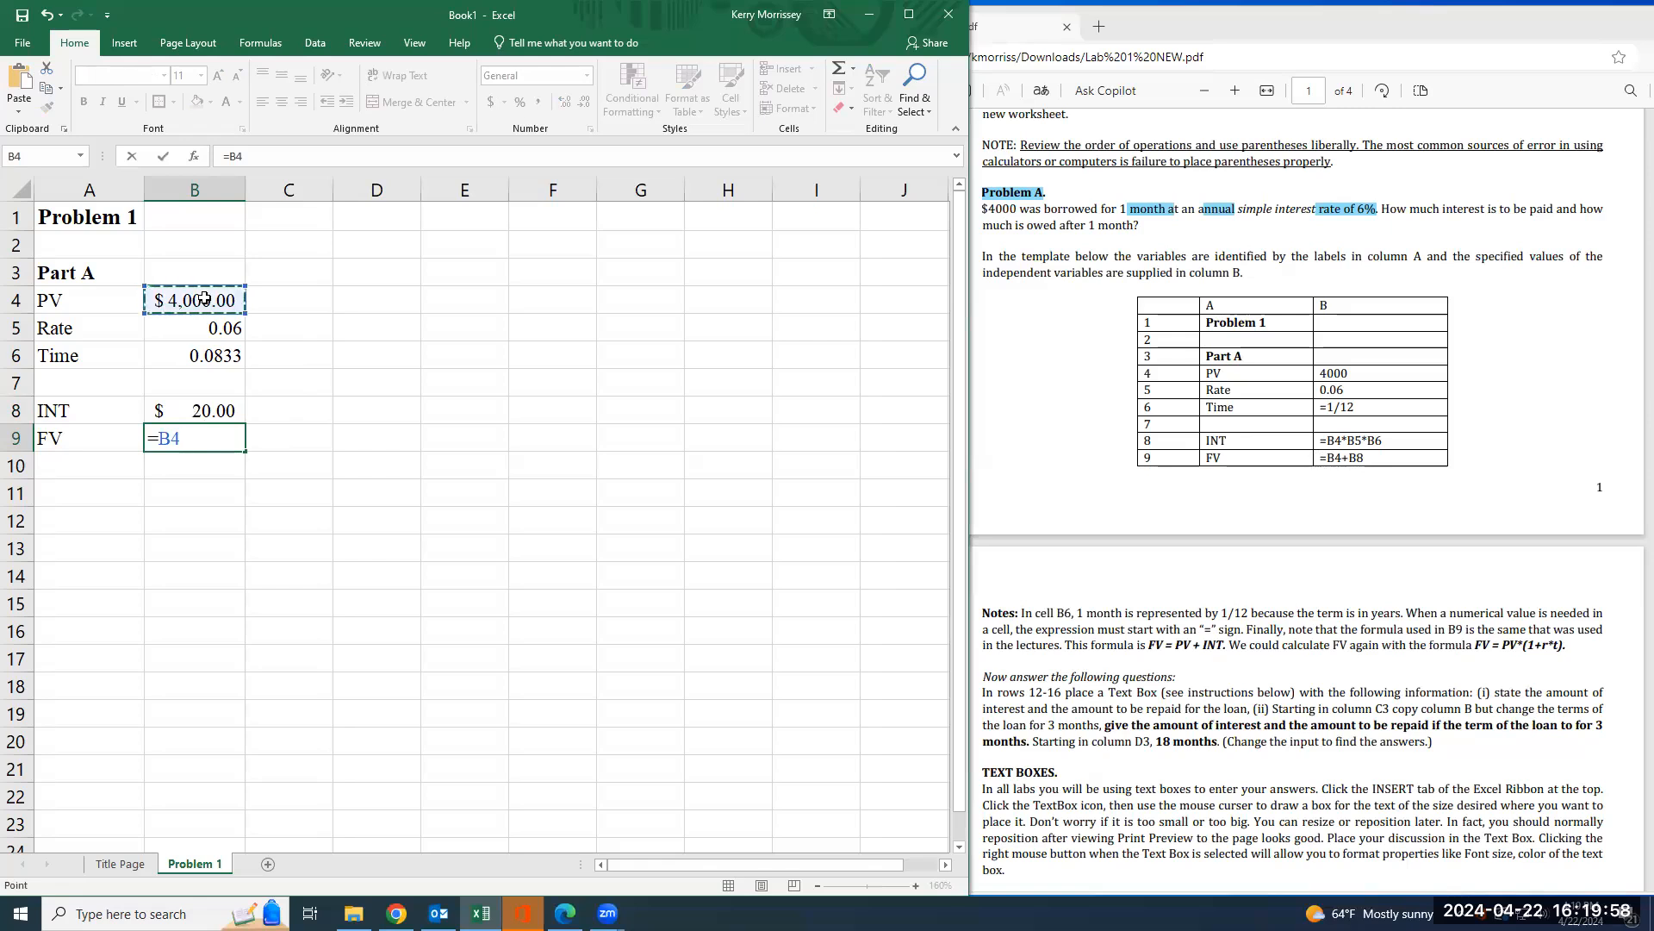
{"action": "type", "text": "+"}
{"action": "left_click", "coordinate": [187, 410]}
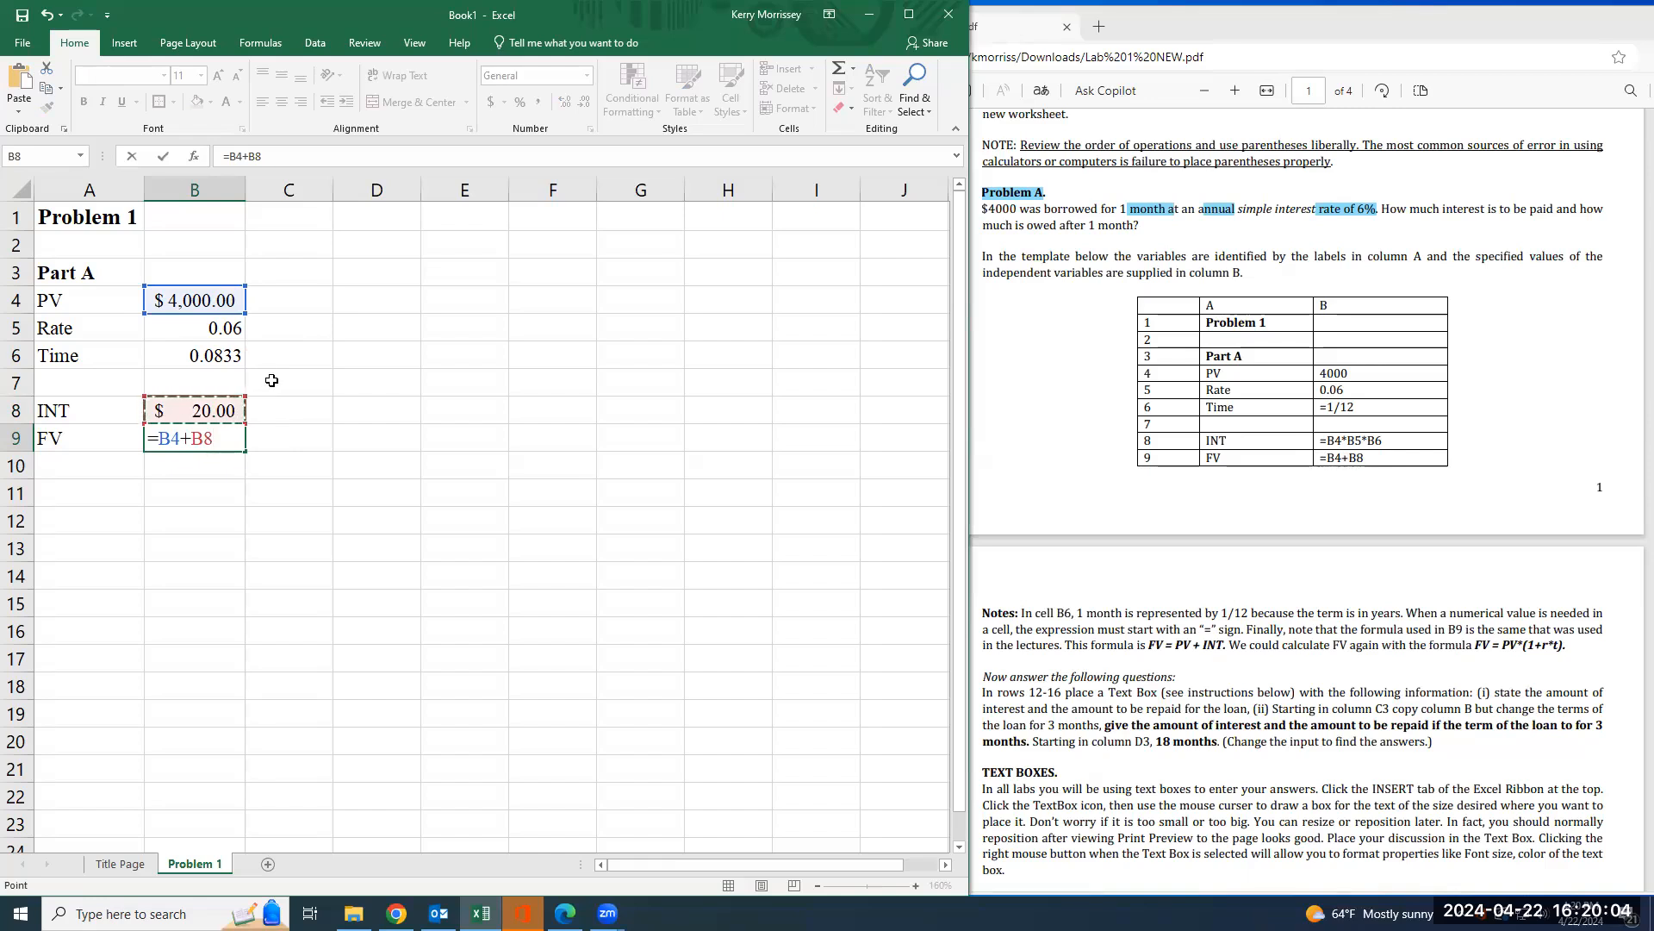
{"action": "type", "text": "="}
{"action": "key", "text": "BackSpace"}
{"action": "key", "text": "BackSpace"}
{"action": "type", "text": "B8"}
{"action": "key", "text": "BackSpace"}
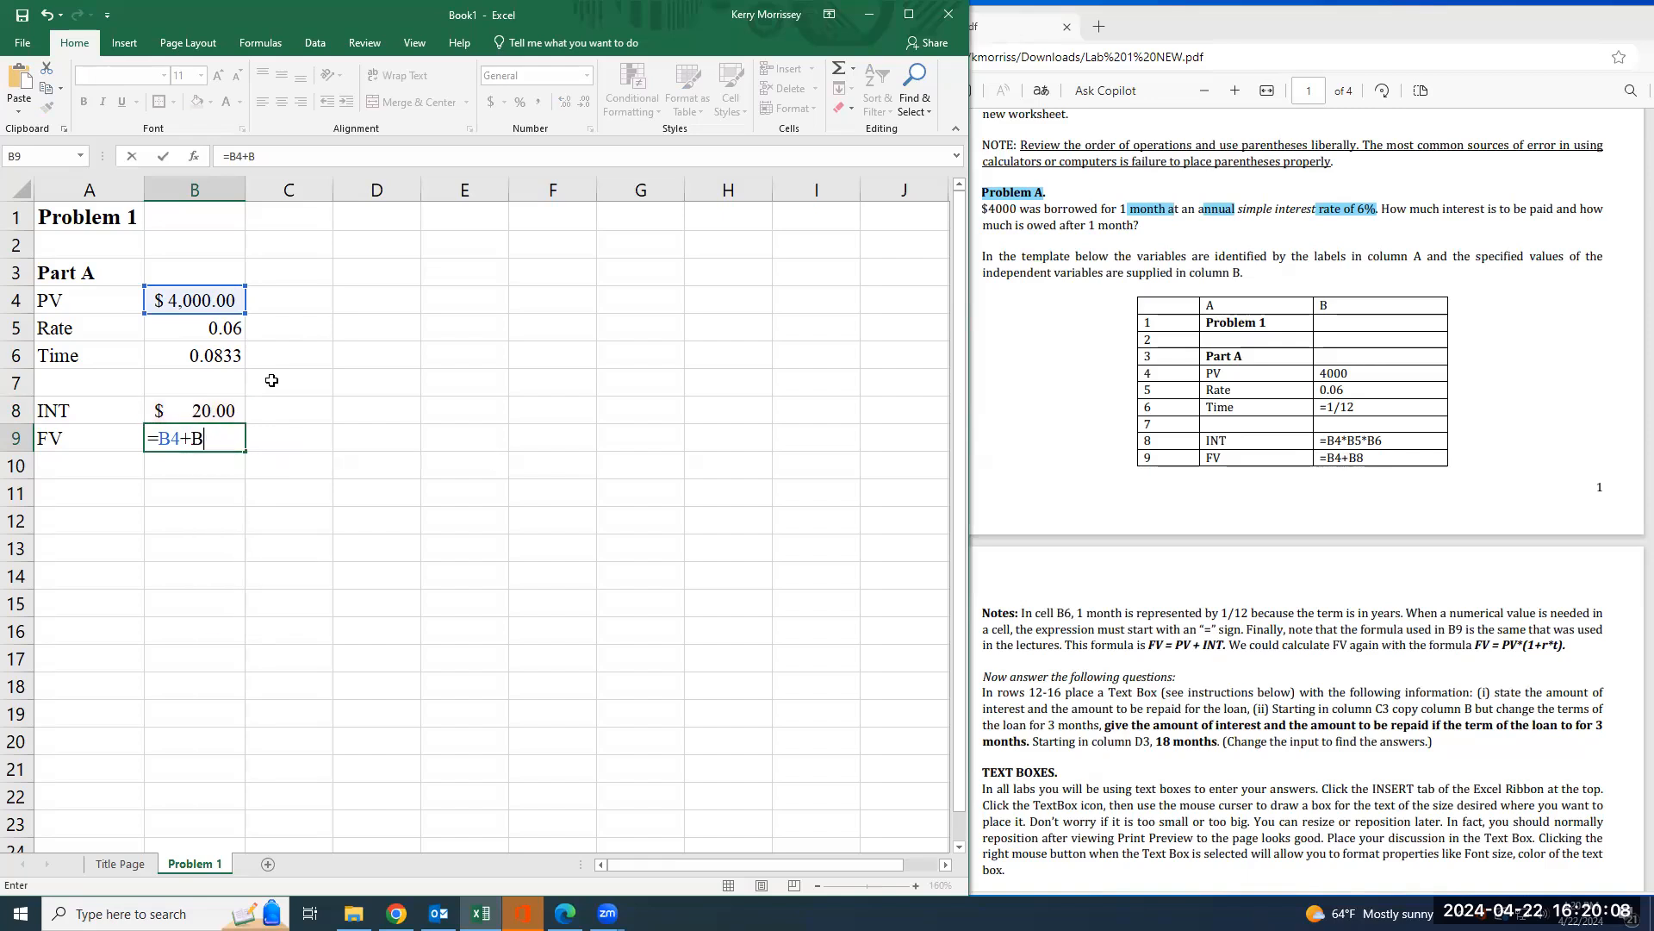
{"action": "key", "text": "BackSpace"}
{"action": "key", "text": "BackSpace"}
{"action": "key", "text": "BackSpace"}
{"action": "type", "text": "4000+"}
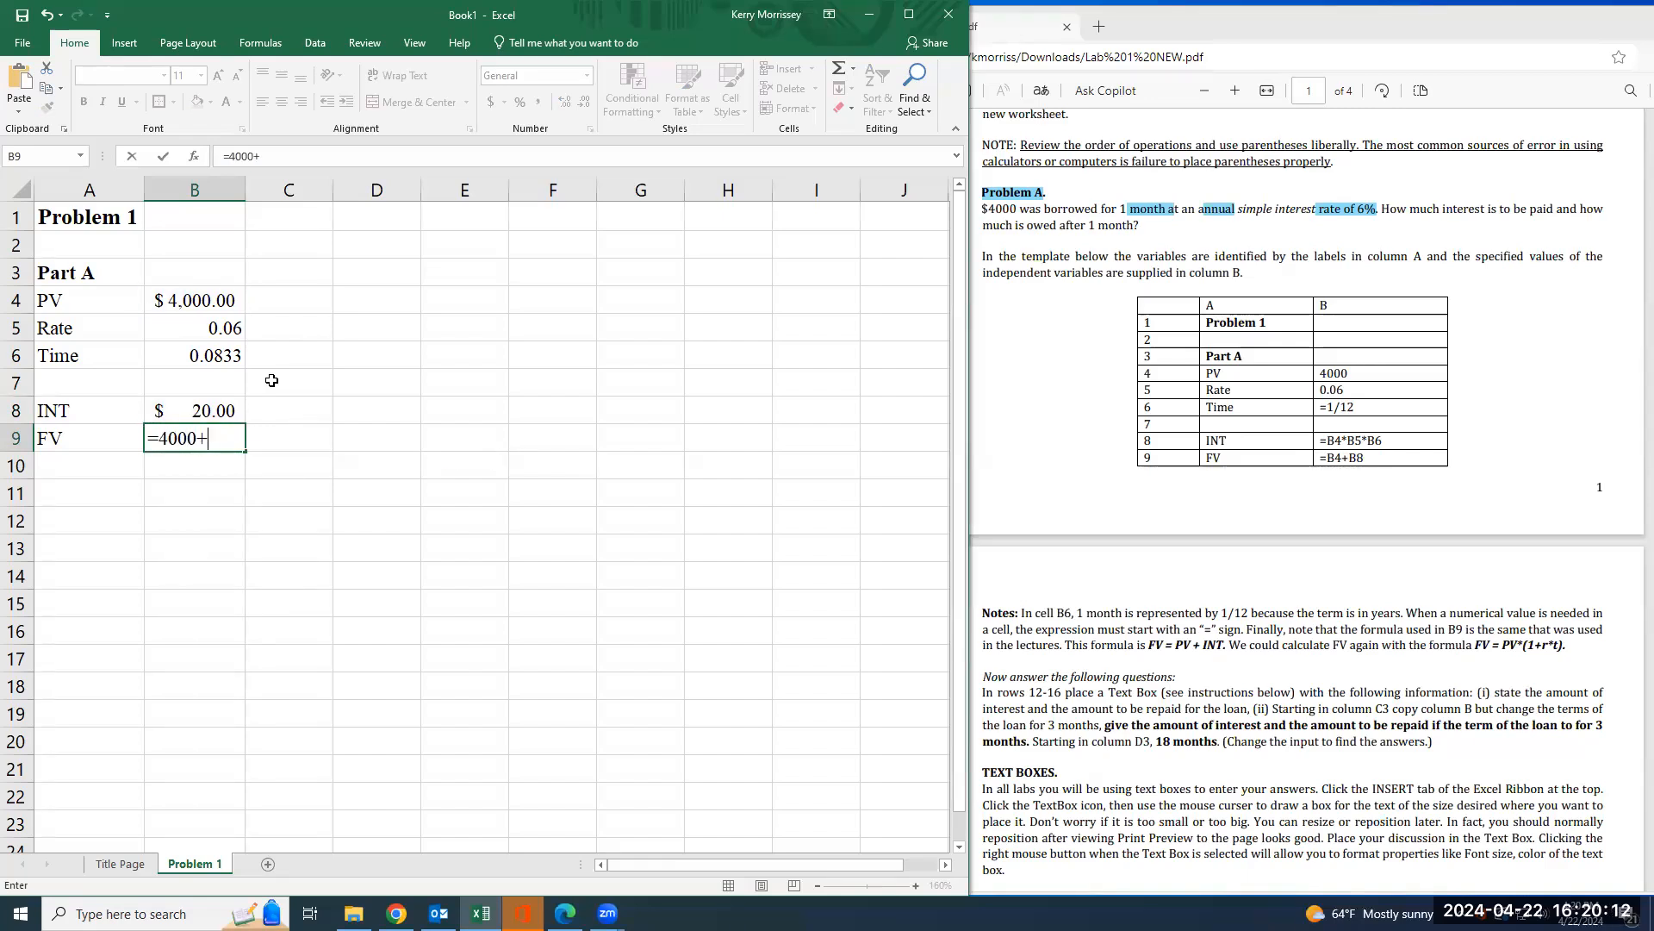
{"action": "type", "text": "20"}
{"action": "key", "text": "BackSpace"}
{"action": "key", "text": "BackSpace"}
{"action": "key", "text": "BackSpace"}
{"action": "key", "text": "BackSpace"}
{"action": "key", "text": "BackSpace"}
- Complete the FV formula in B9 with cell references instead of typed amounts, as =B4+B8
{"action": "left_click", "coordinate": [202, 300]}
{"action": "type", "text": "+"}
{"action": "left_click", "coordinate": [209, 408]}
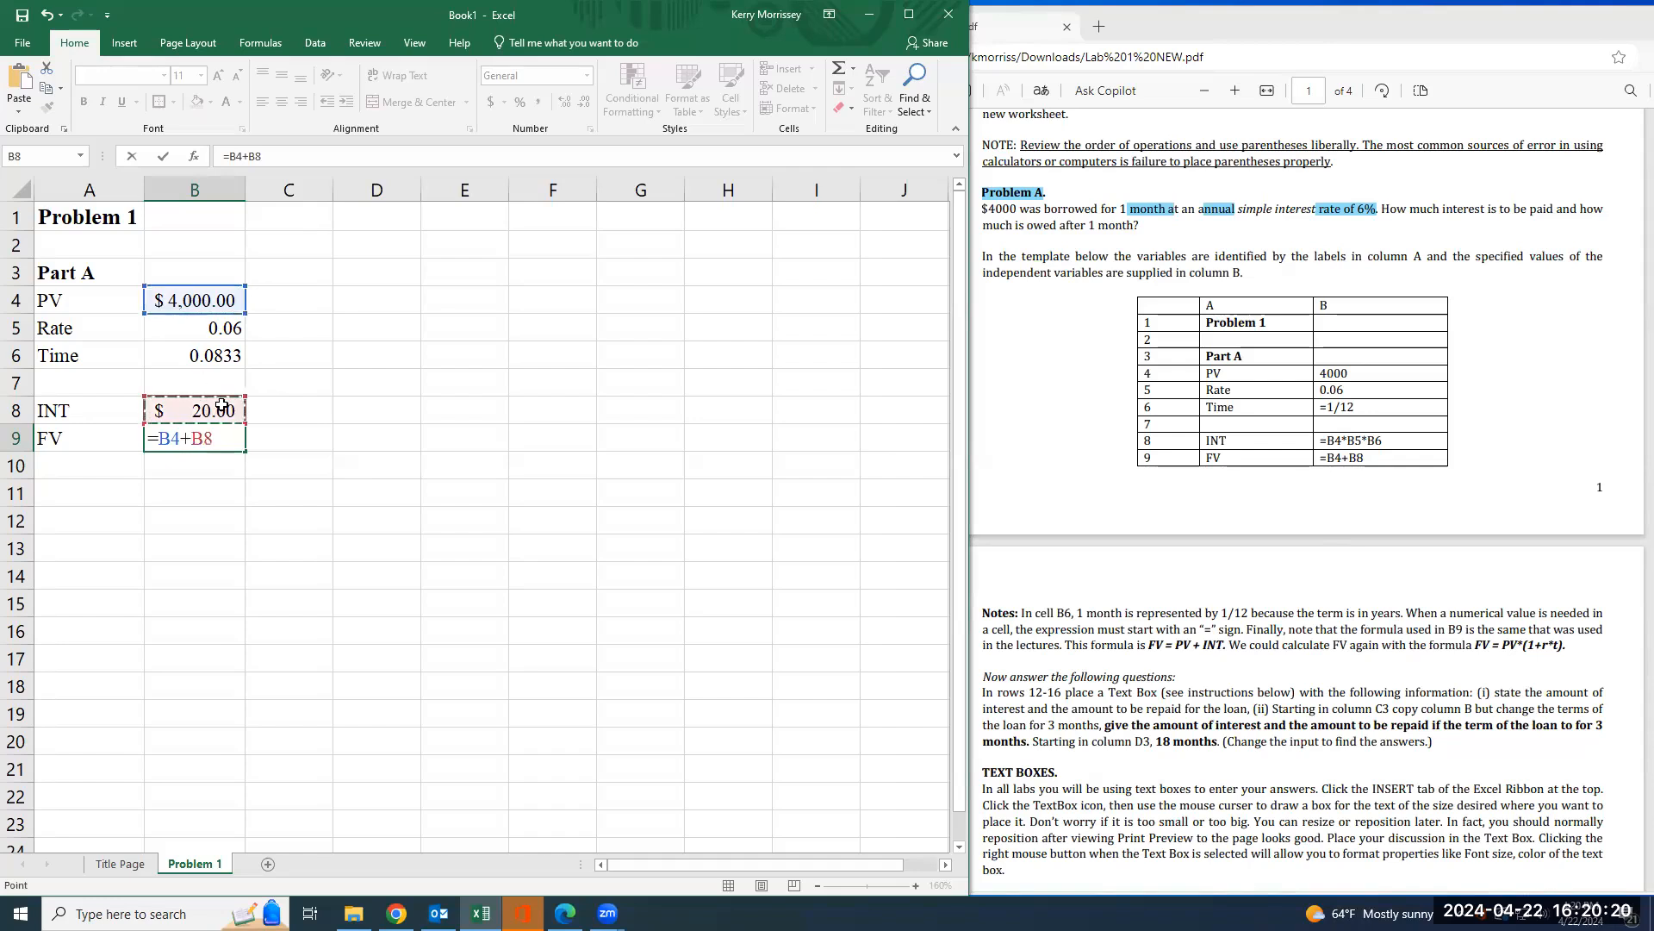
{"action": "key", "text": "Return"}
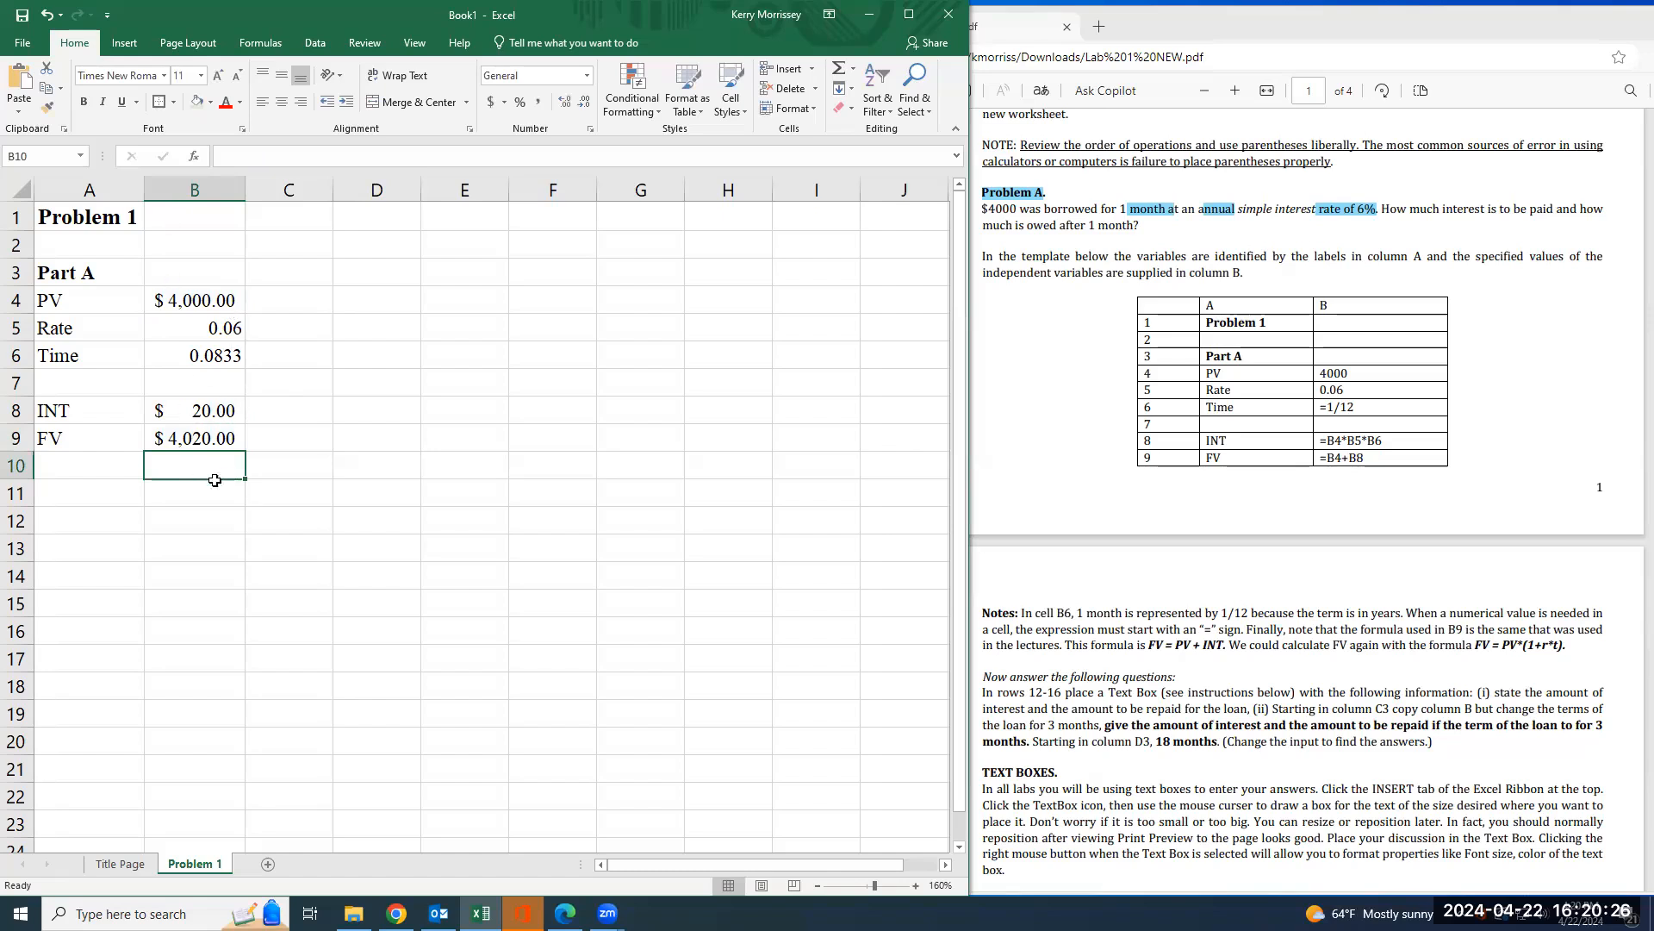
- Shade the INT and FV results in cells B8:B9 with a light green fill
{"action": "left_click", "coordinate": [201, 442]}
{"action": "left_click_drag", "start_coordinate": [198, 412], "coordinate": [201, 438]}
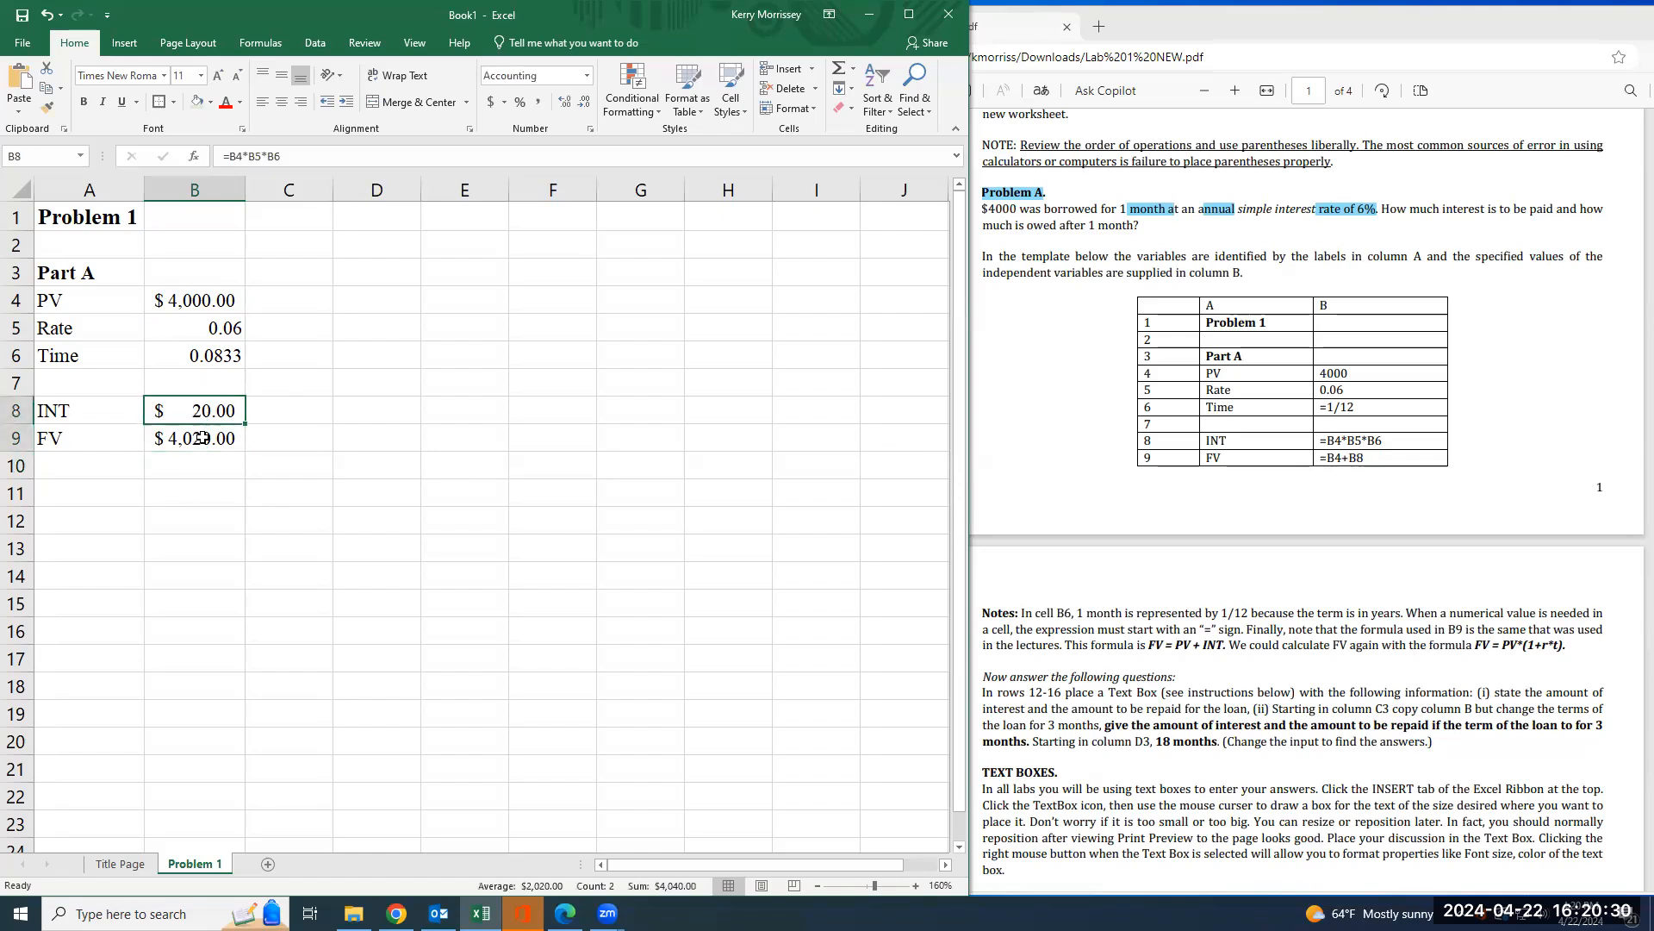
{"action": "left_click", "coordinate": [339, 578]}
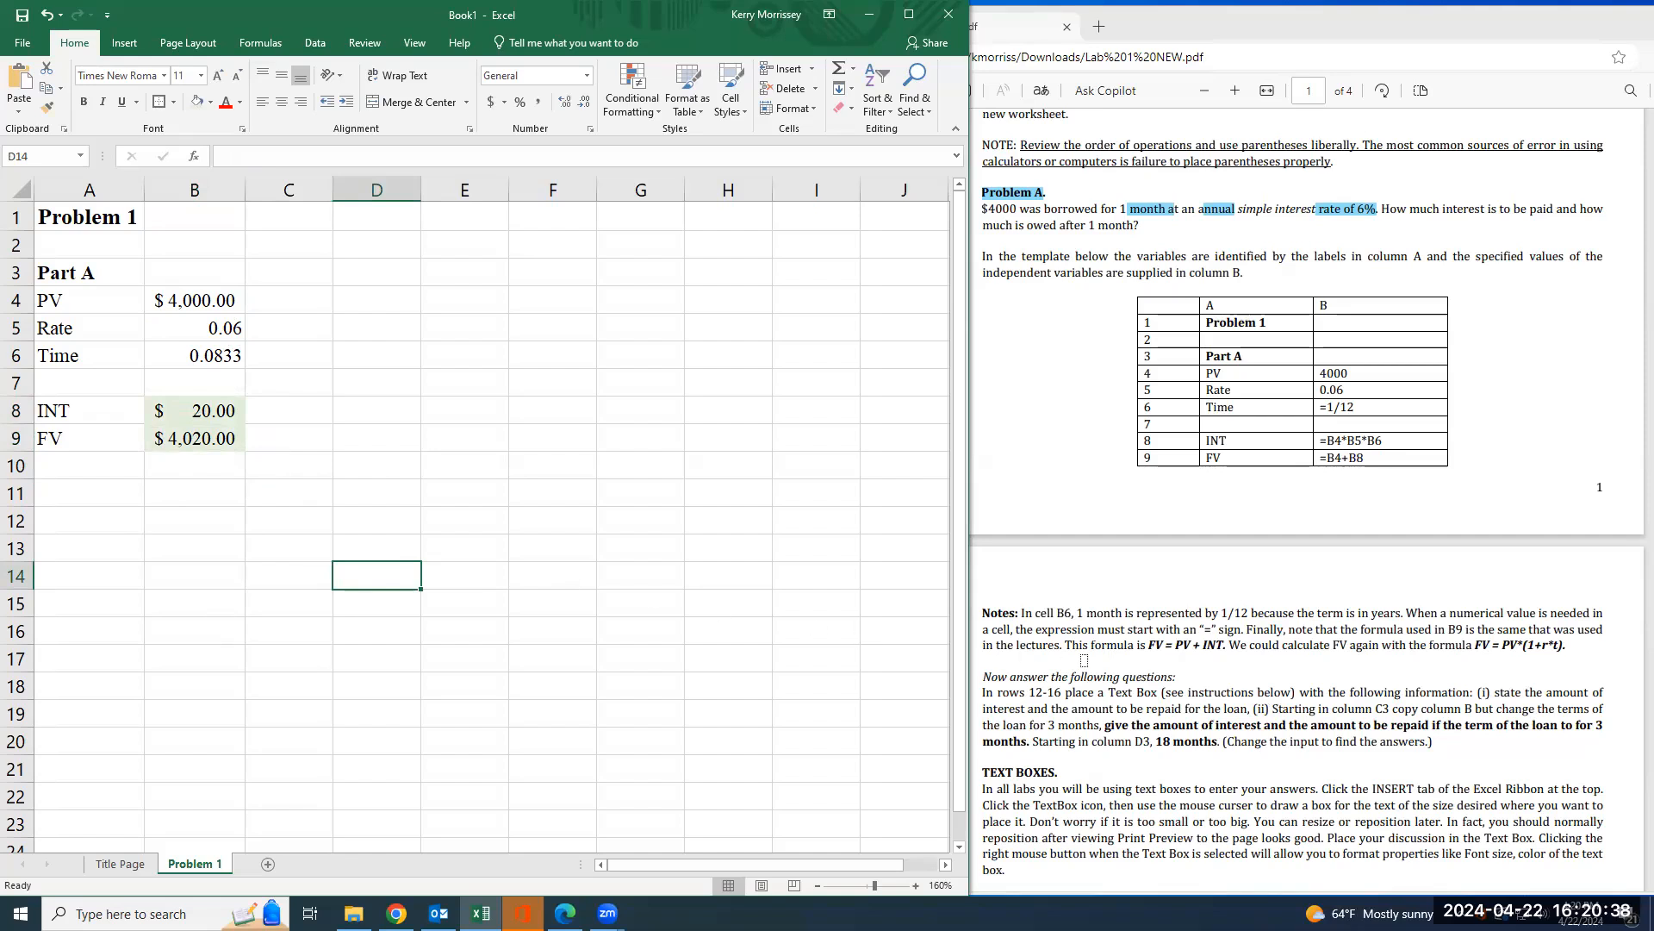
- Insert a text box below the Part A template, spanning about columns A to H and rows 12 to 19
{"action": "scroll", "coordinate": [1074, 657], "scroll_direction": "down", "scroll_amount": 5}
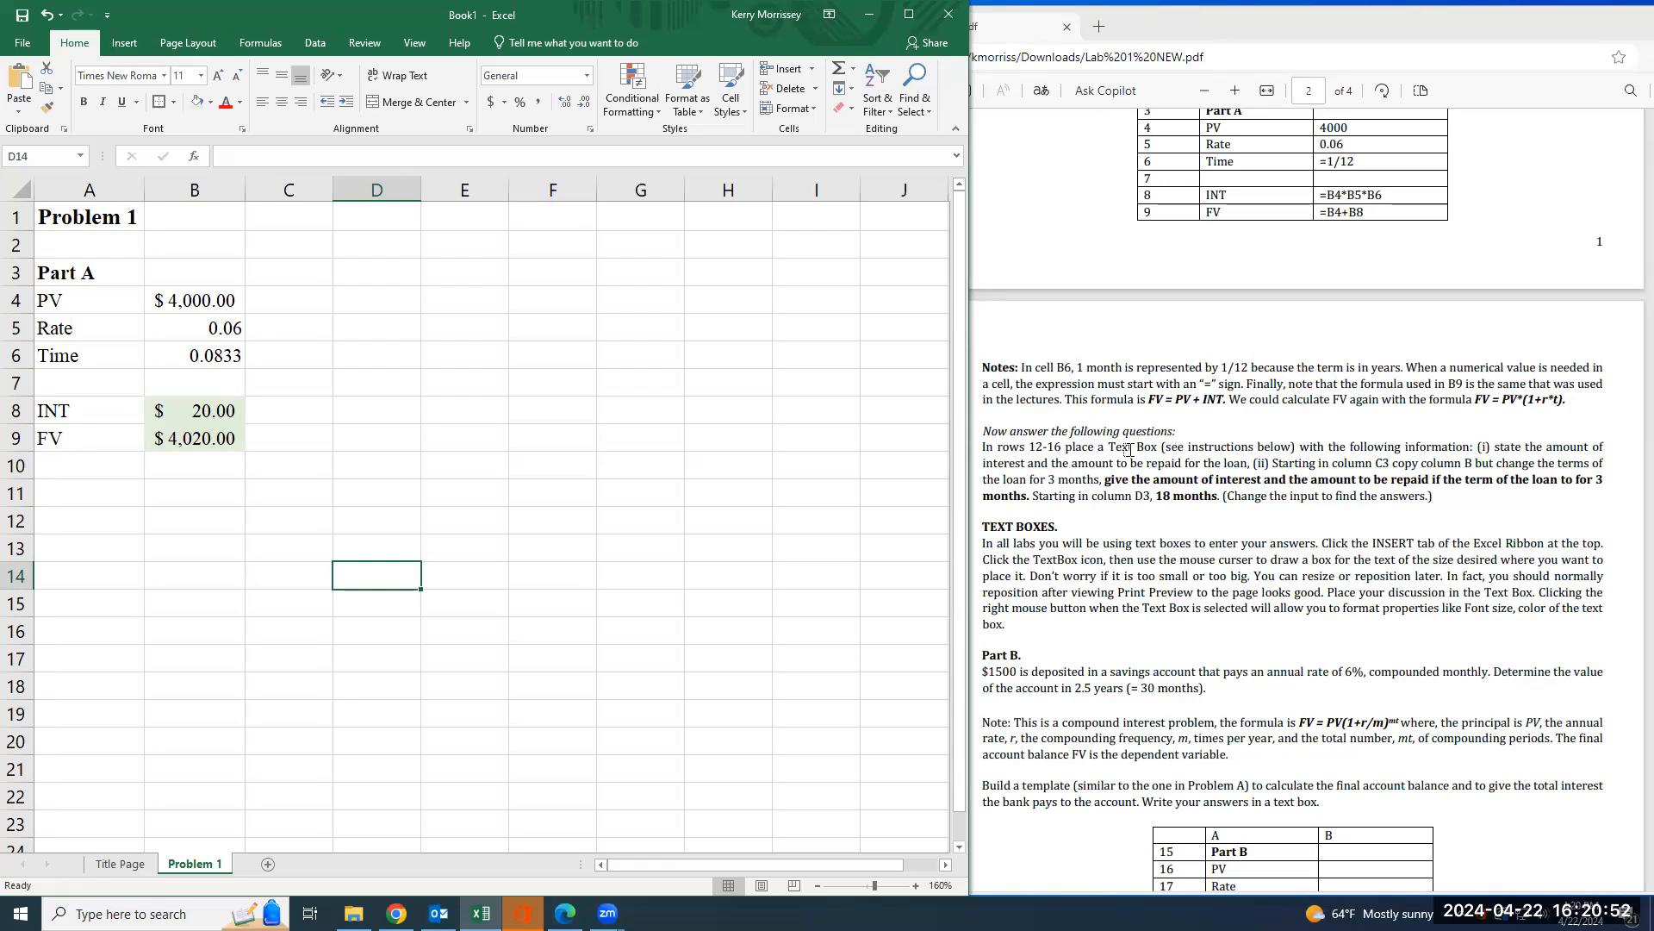
{"action": "left_click", "coordinate": [122, 45]}
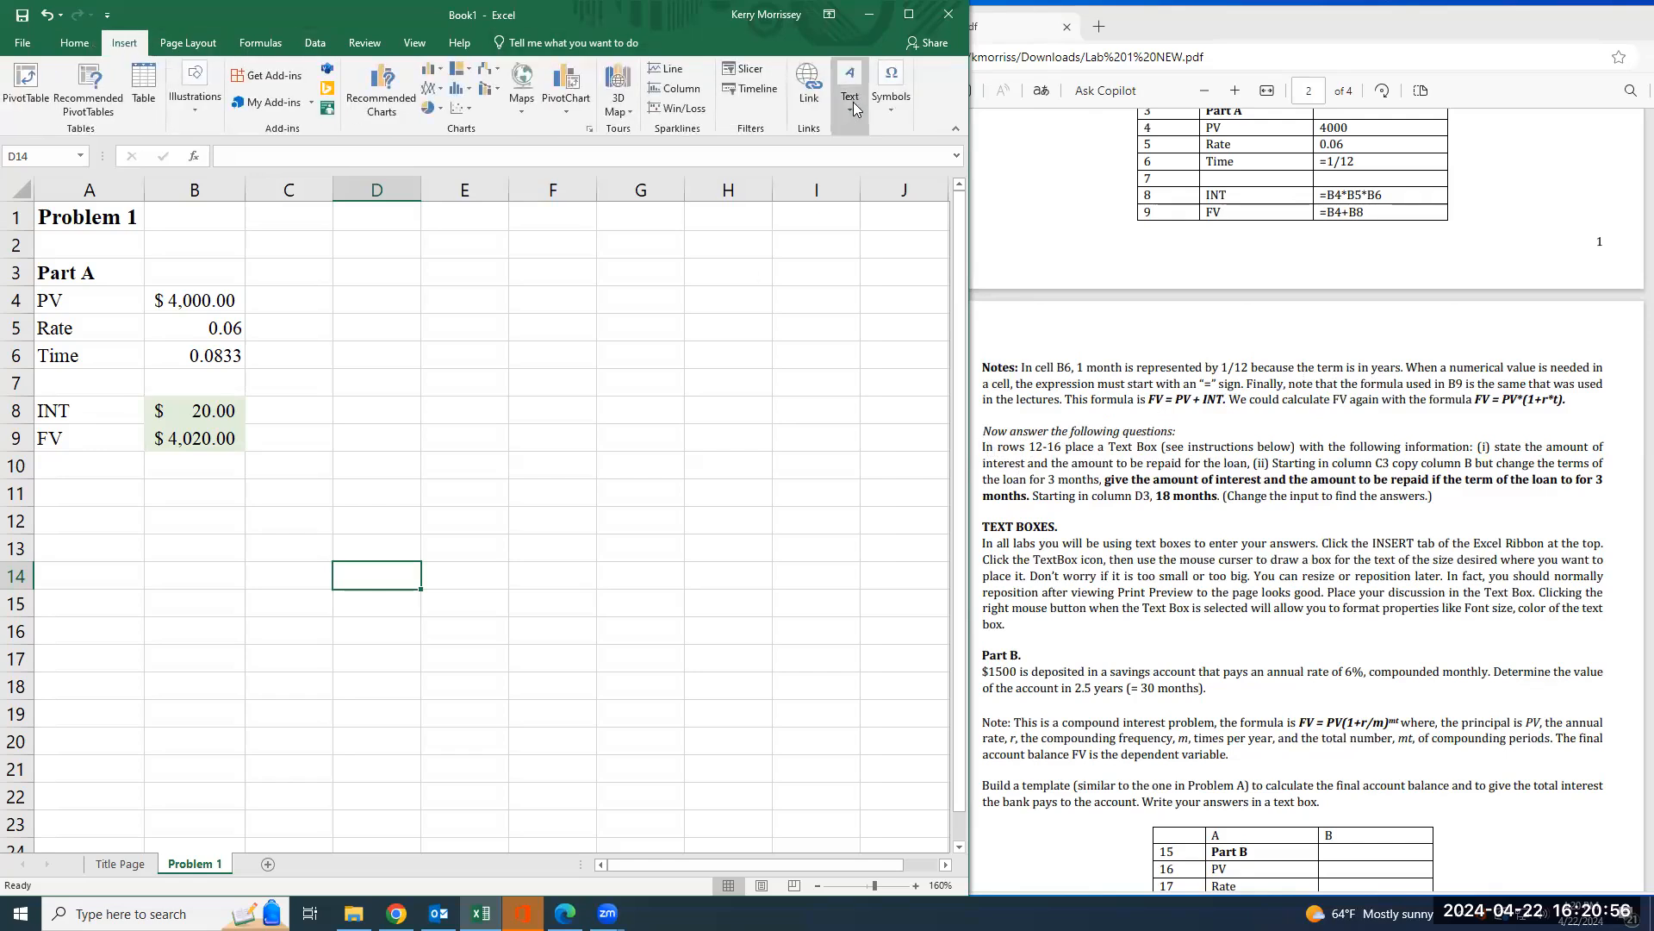
{"action": "left_click", "coordinate": [853, 112]}
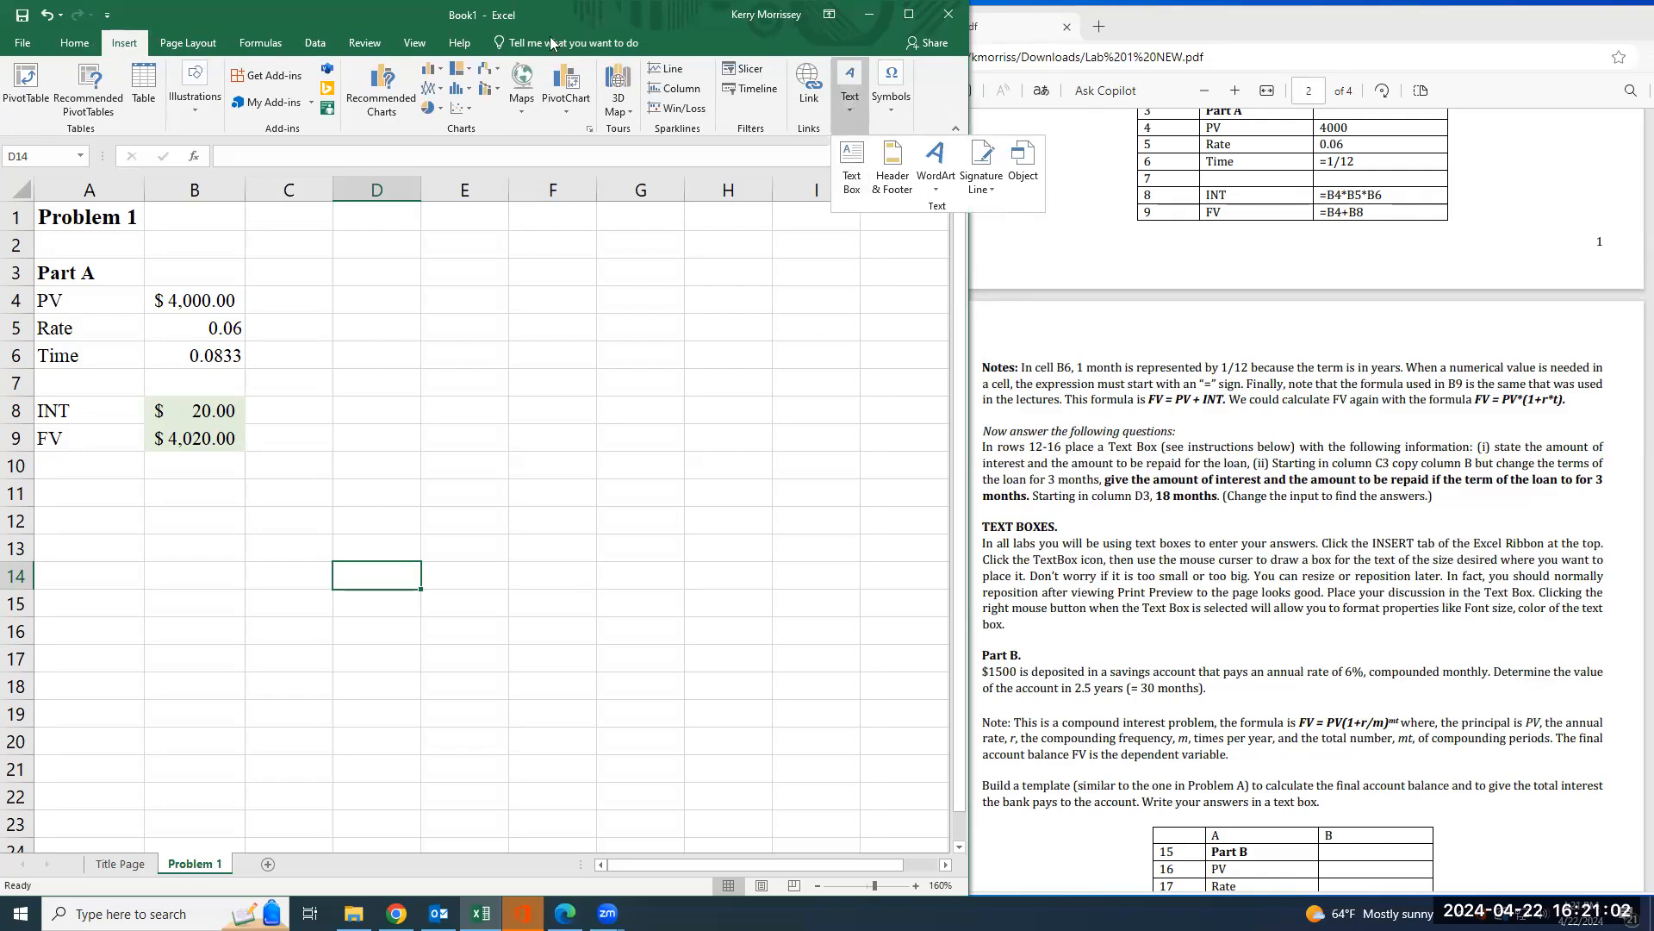
{"action": "left_click", "coordinate": [854, 151]}
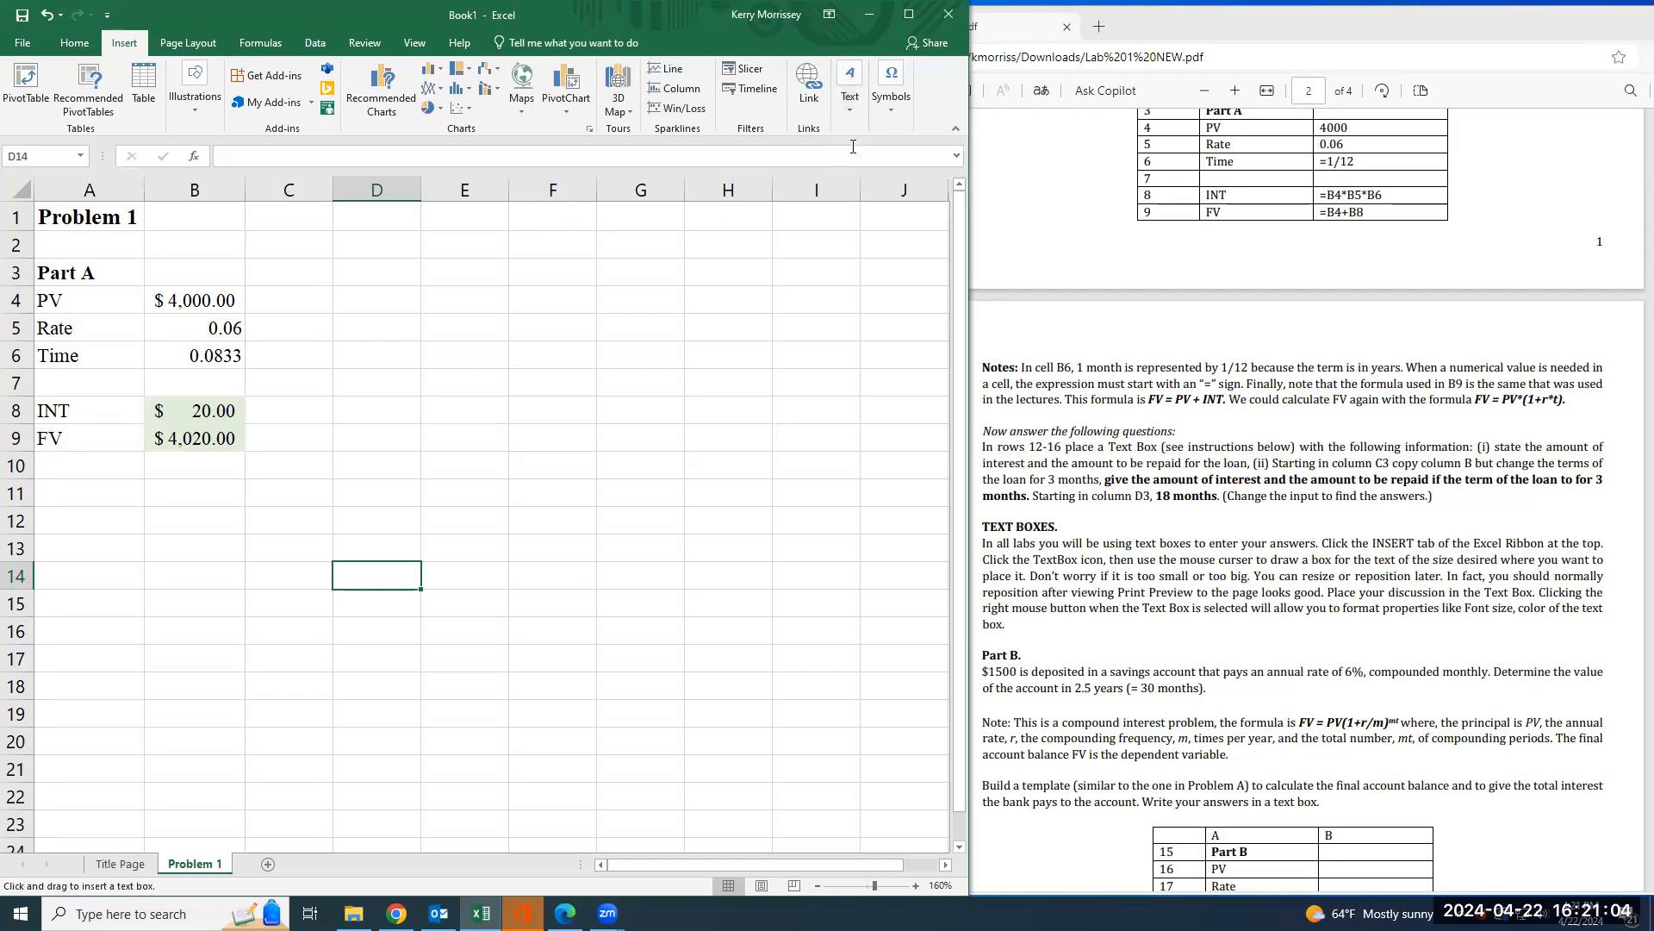
{"action": "left_click_drag", "start_coordinate": [37, 507], "coordinate": [771, 727]}
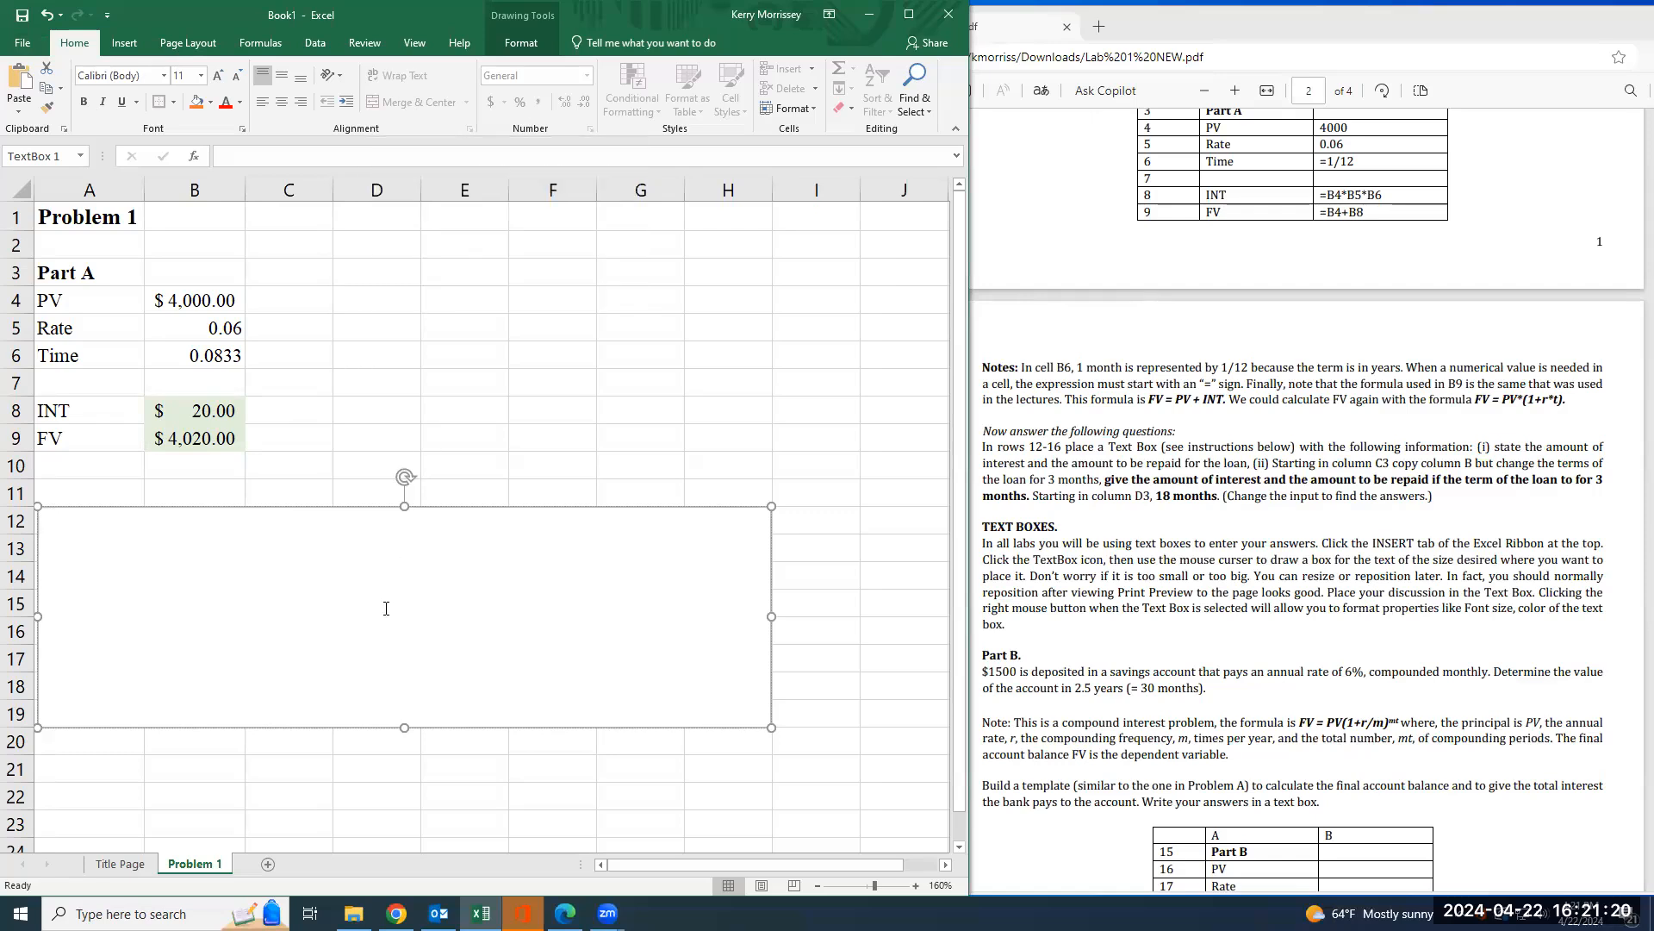
- Set the text box's font name to Time New and accept continuing with the unavailable font
{"action": "left_click", "coordinate": [146, 81]}
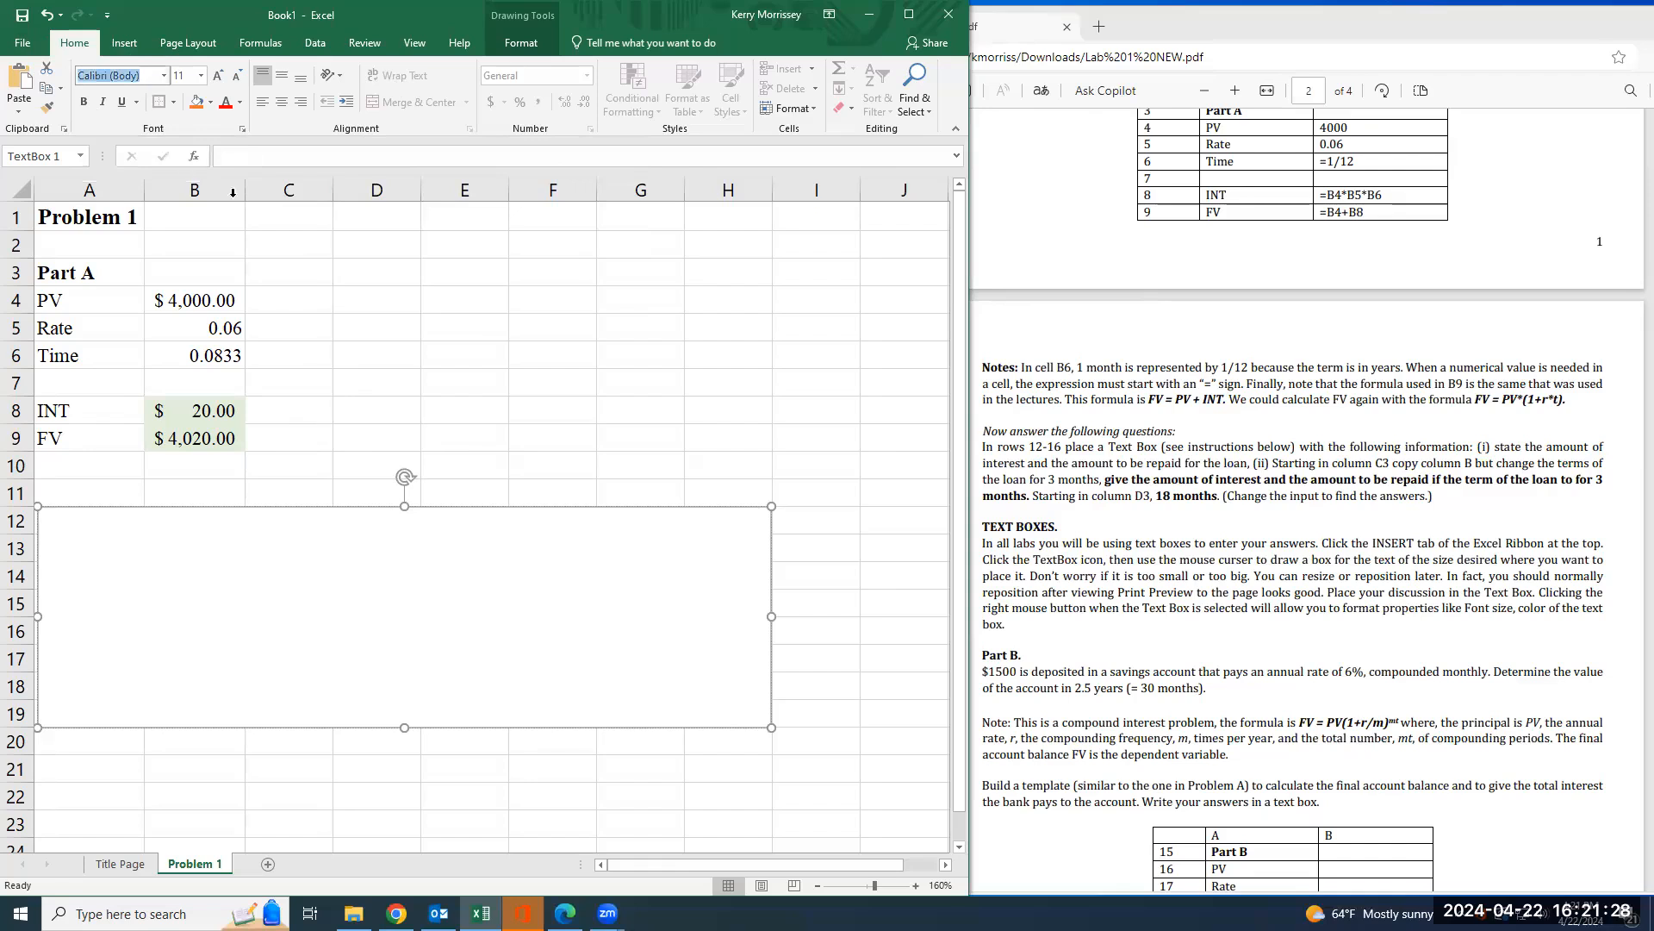
{"action": "type", "text": "Time"}
{"action": "type", "text": " new"}
{"action": "type", "text": " New"}
{"action": "key", "text": "Return"}
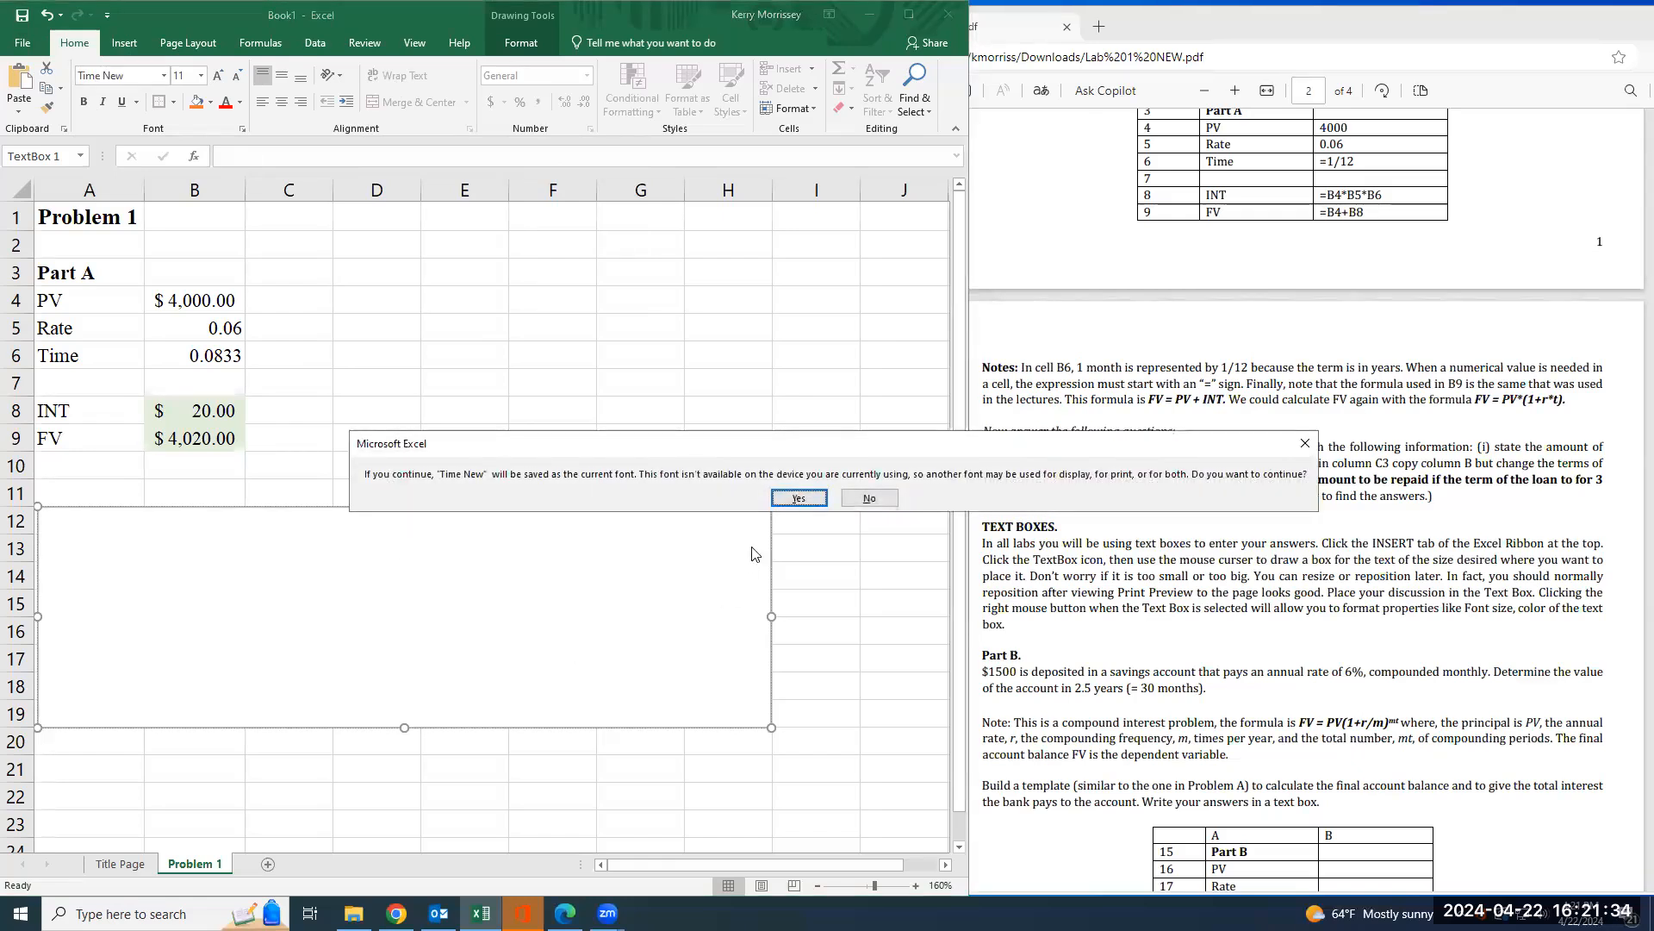
{"action": "left_click", "coordinate": [798, 500]}
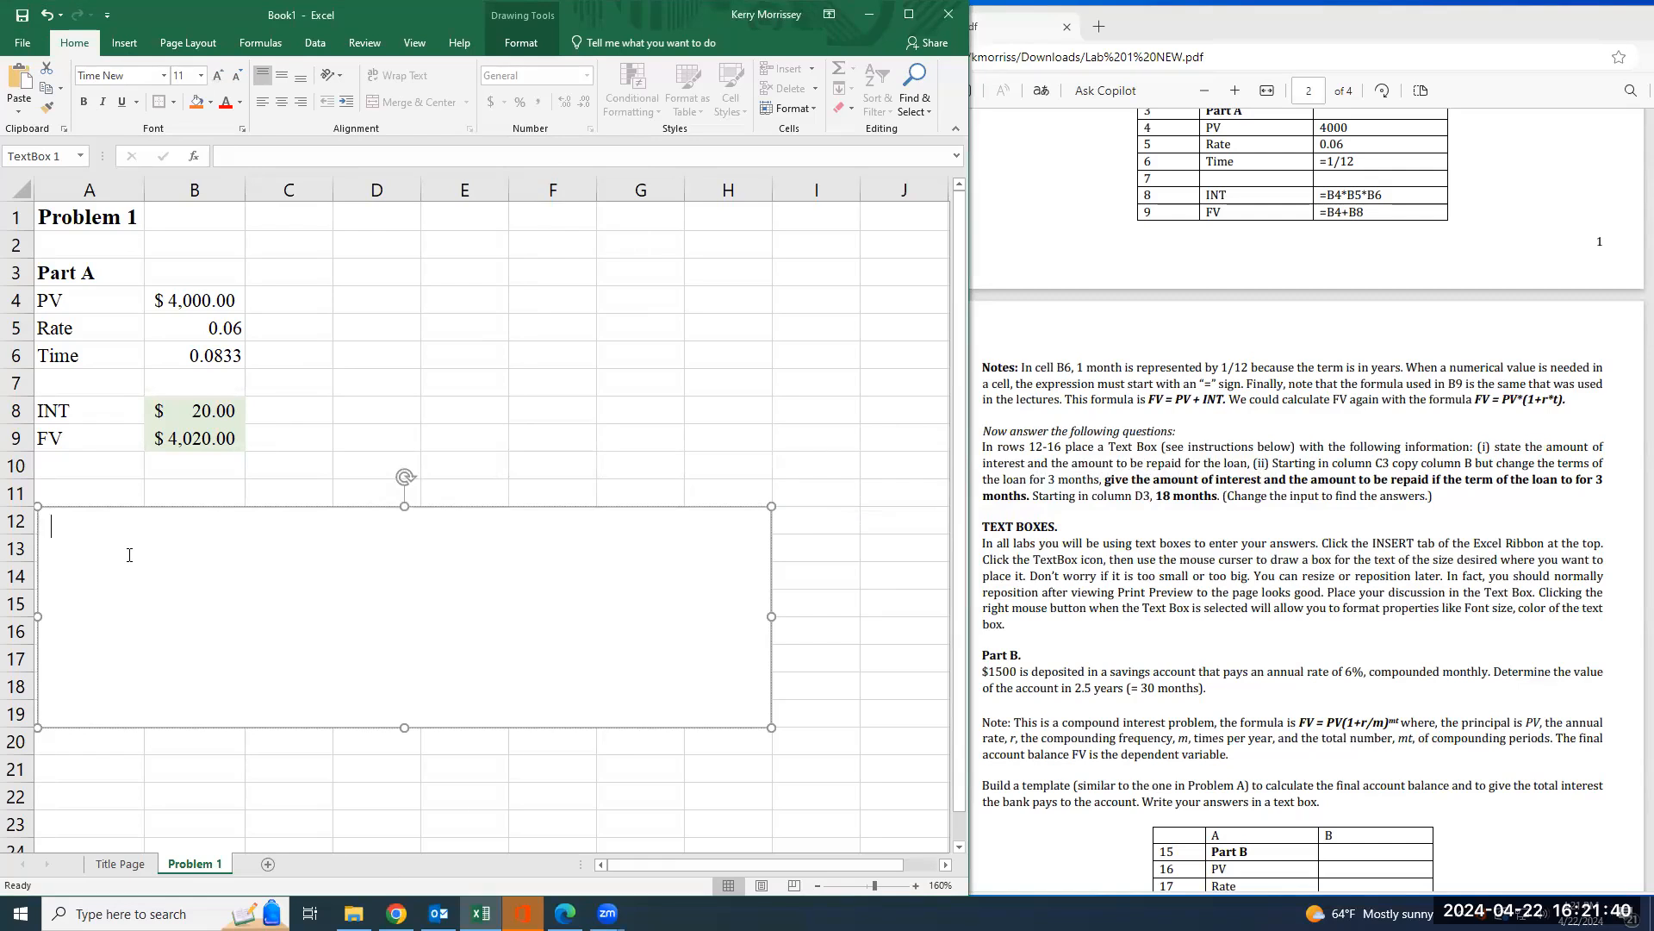
- In the Lab 1 PDF, highlight question (i) on interest and repayment and question (ii) on the 3-month and 18-month terms
{"action": "left_click_drag", "start_coordinate": [1497, 444], "coordinate": [1603, 457]}
{"action": "left_click_drag", "start_coordinate": [982, 483], "coordinate": [1218, 502]}
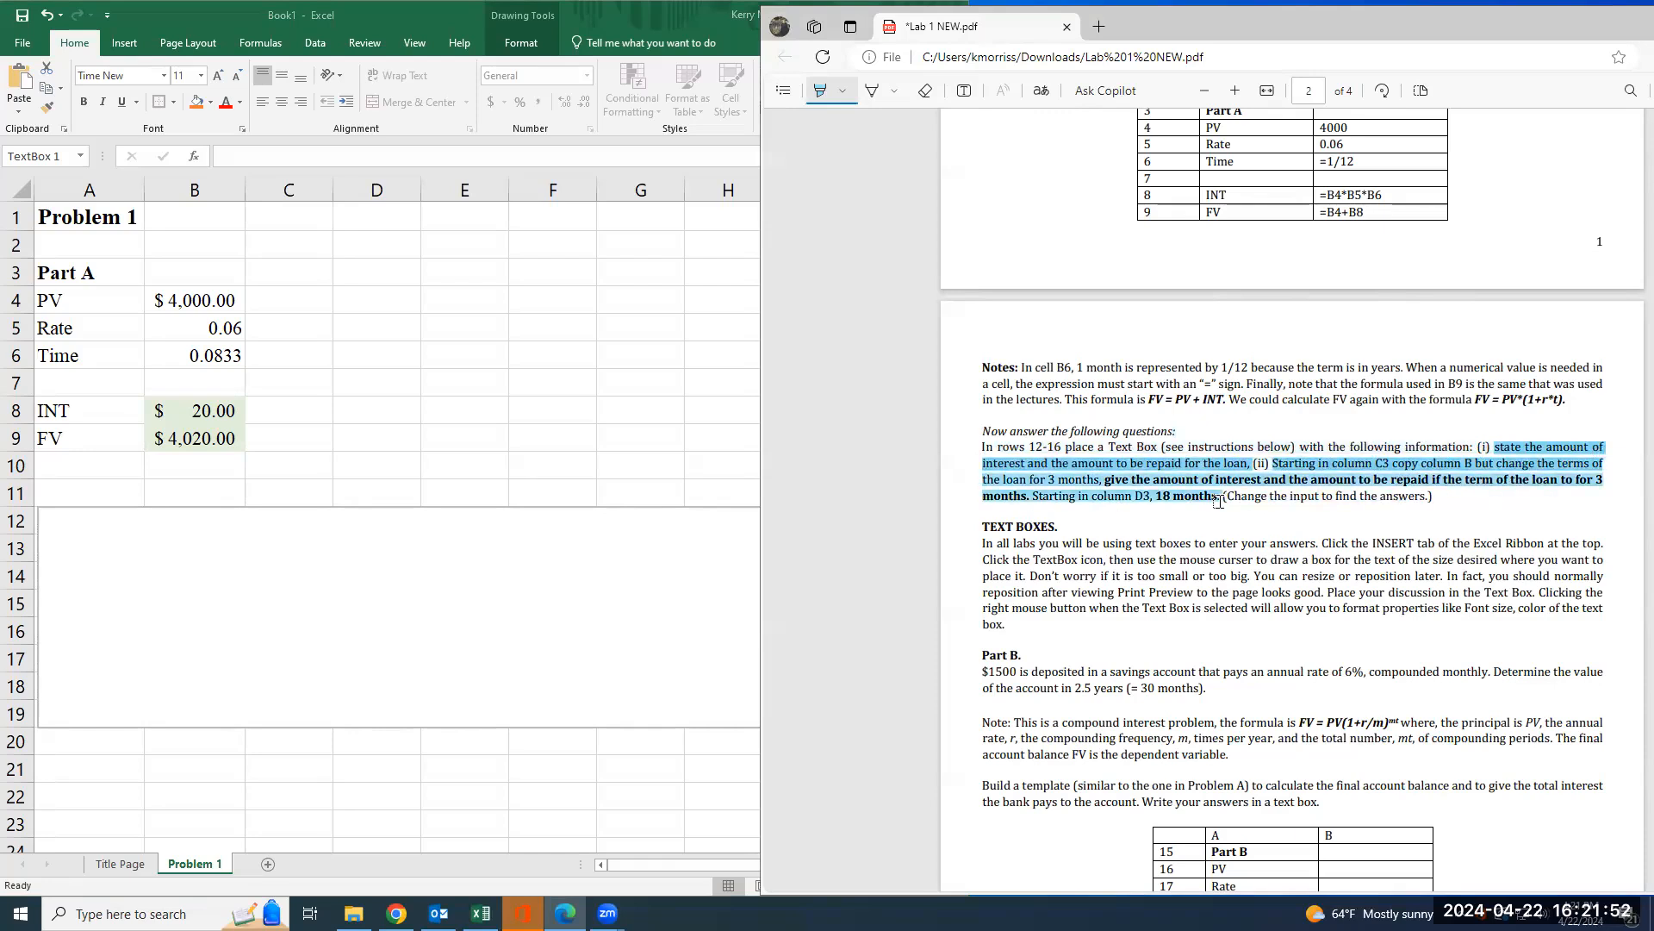
- In the Excel text box, write "A) State the amount of interest and the amount to be repaid for the loan."
{"action": "left_click", "coordinate": [137, 552]}
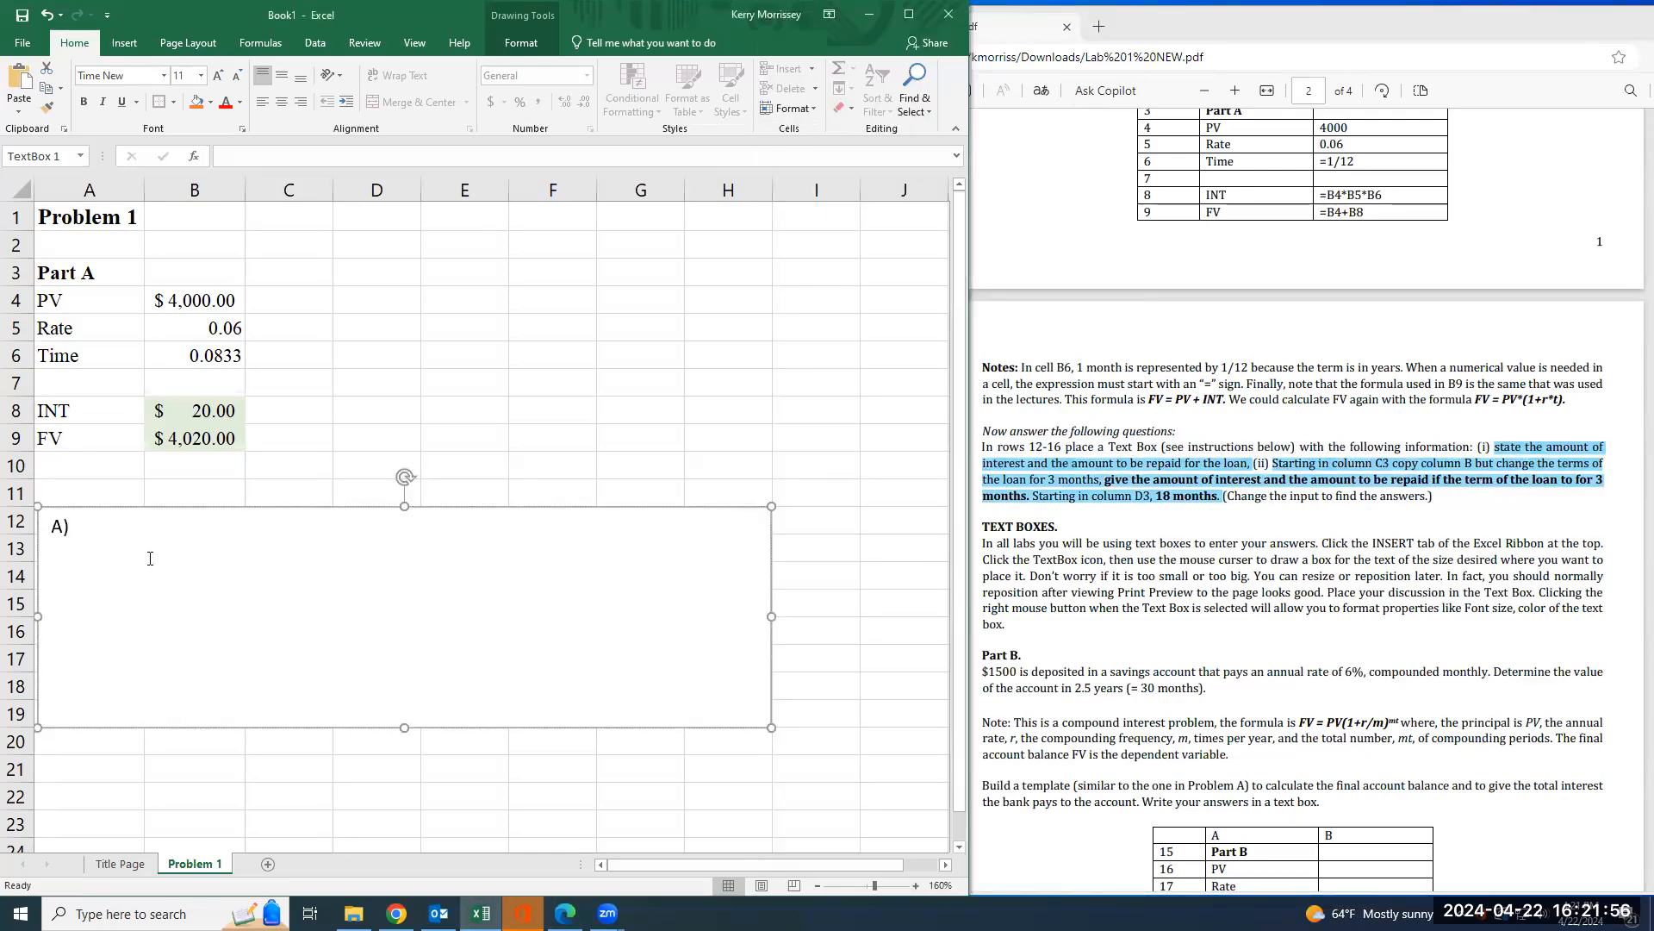
{"action": "type", "text": "A) $a"}
{"action": "key", "text": "BackSpace"}
{"action": "type", "text": "taet t"}
{"action": "key", "text": "BackSpace"}
{"action": "key", "text": "BackSpace"}
{"action": "key", "text": "BackSpace"}
{"action": "key", "text": "BackSpace"}
{"action": "type", "text": "te the amoun"}
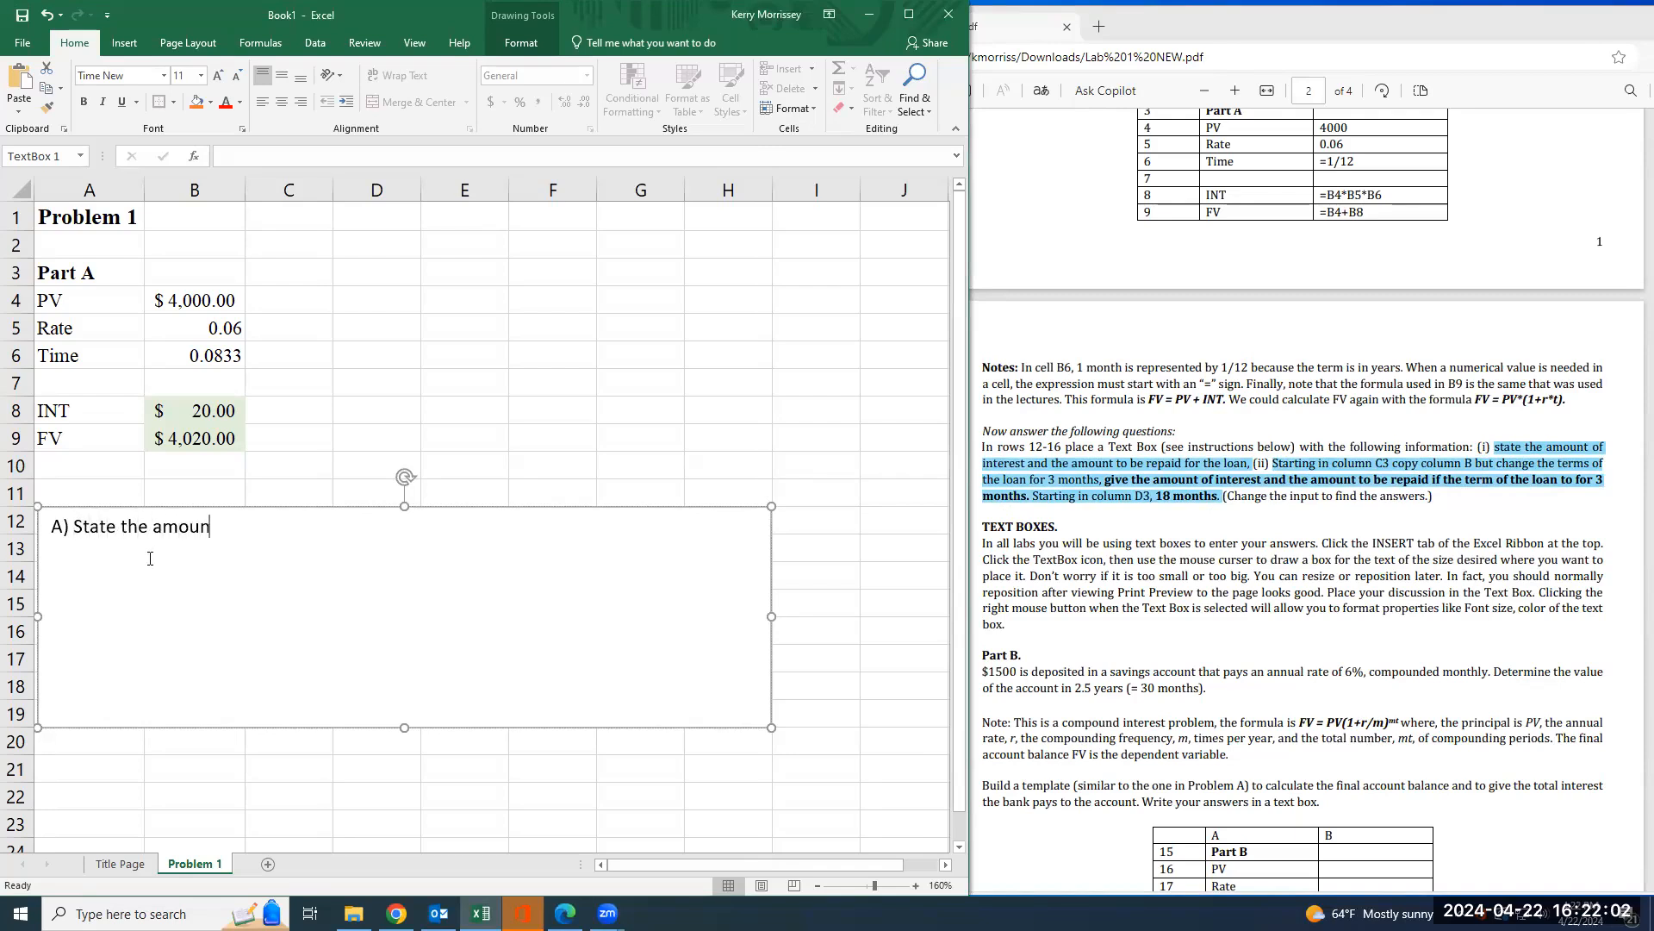
{"action": "type", "text": "t of interest and the "}
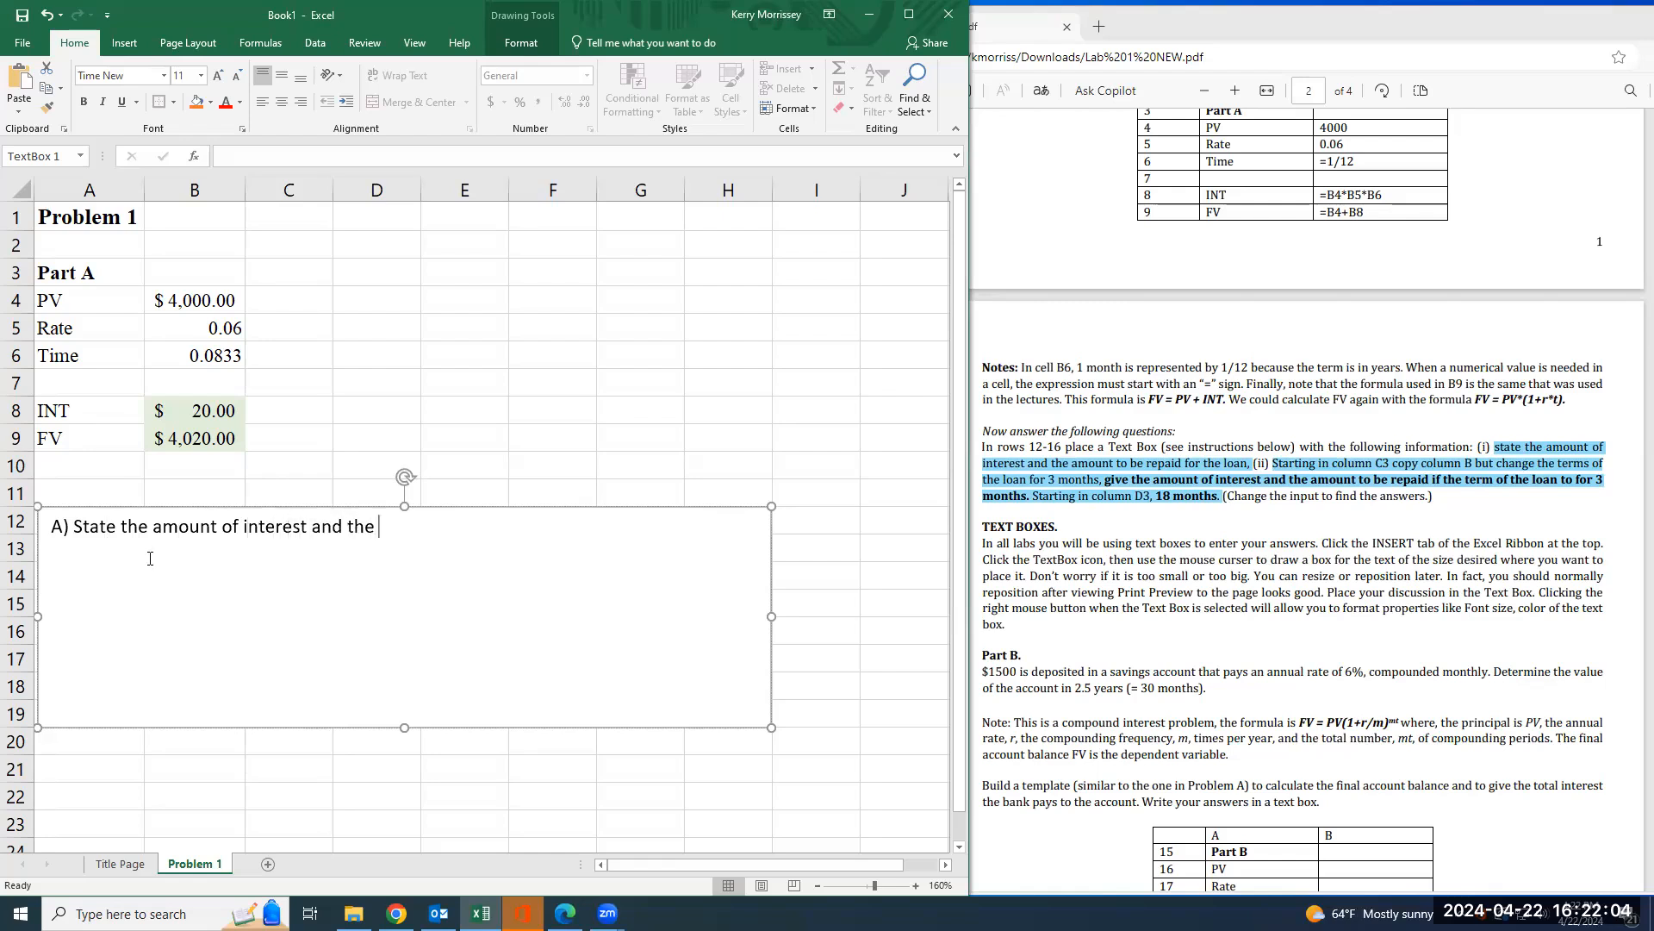
{"action": "type", "text": "amount to be repaid for the loan. S"}
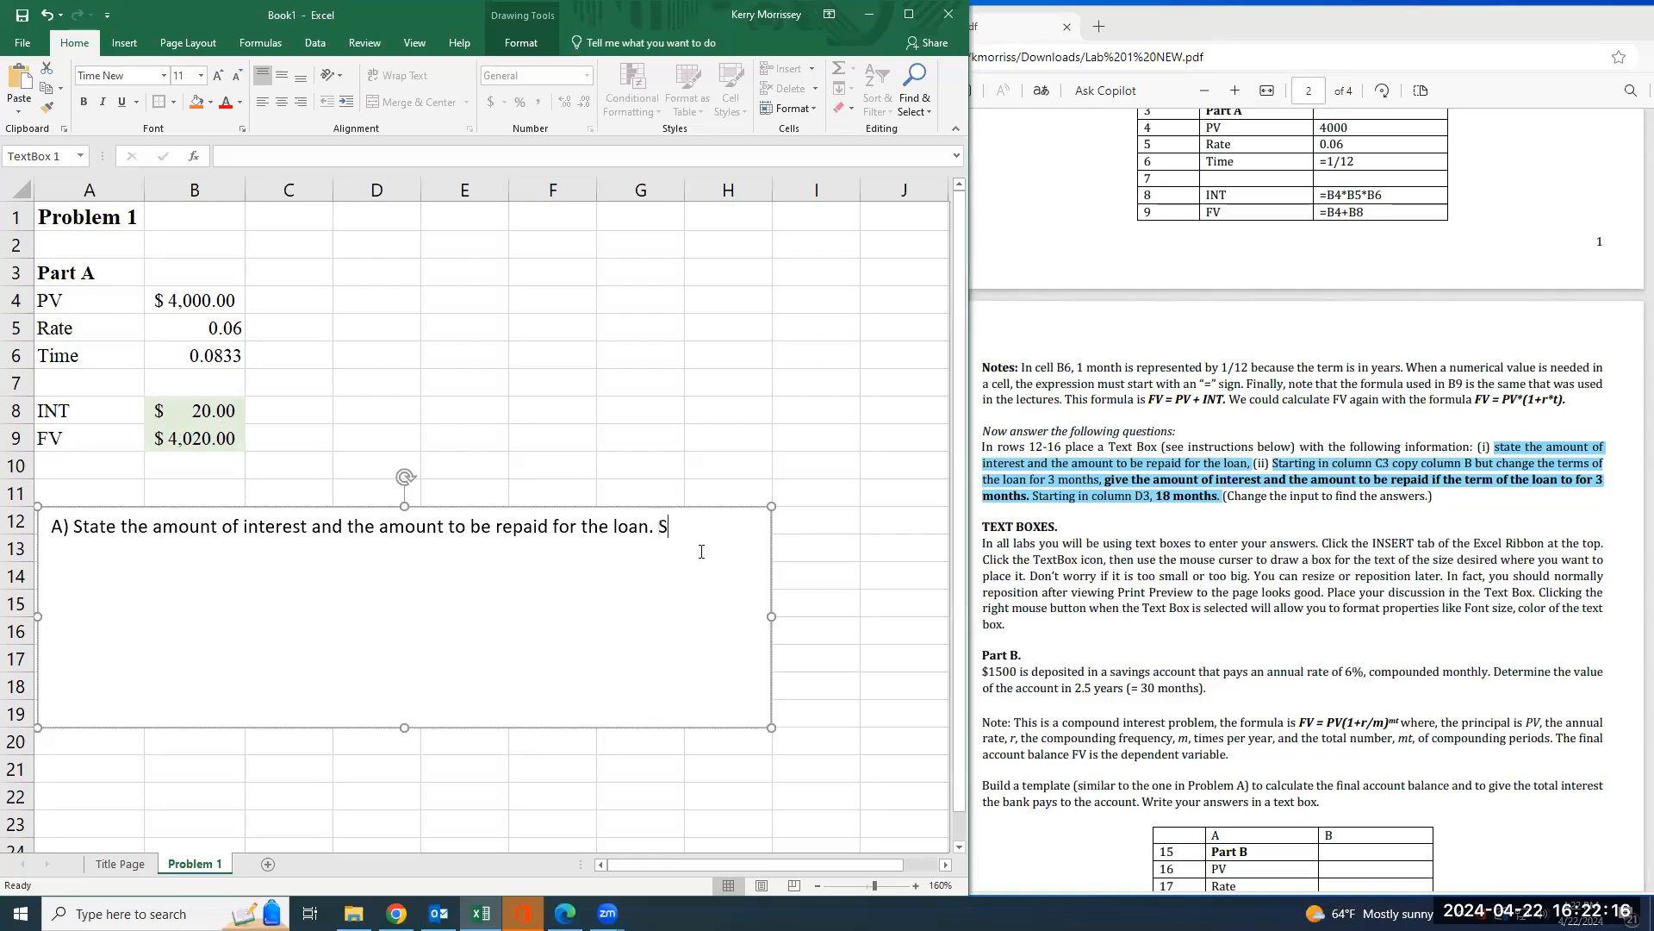
{"action": "key", "text": "BackSpace"}
- Add "USE COLLEGE LEVEL SENTENCES." after answer A and start a "B)" entry below it, separated by a blank line
{"action": "type", "text": "USE COLLEGE LEVEL "}
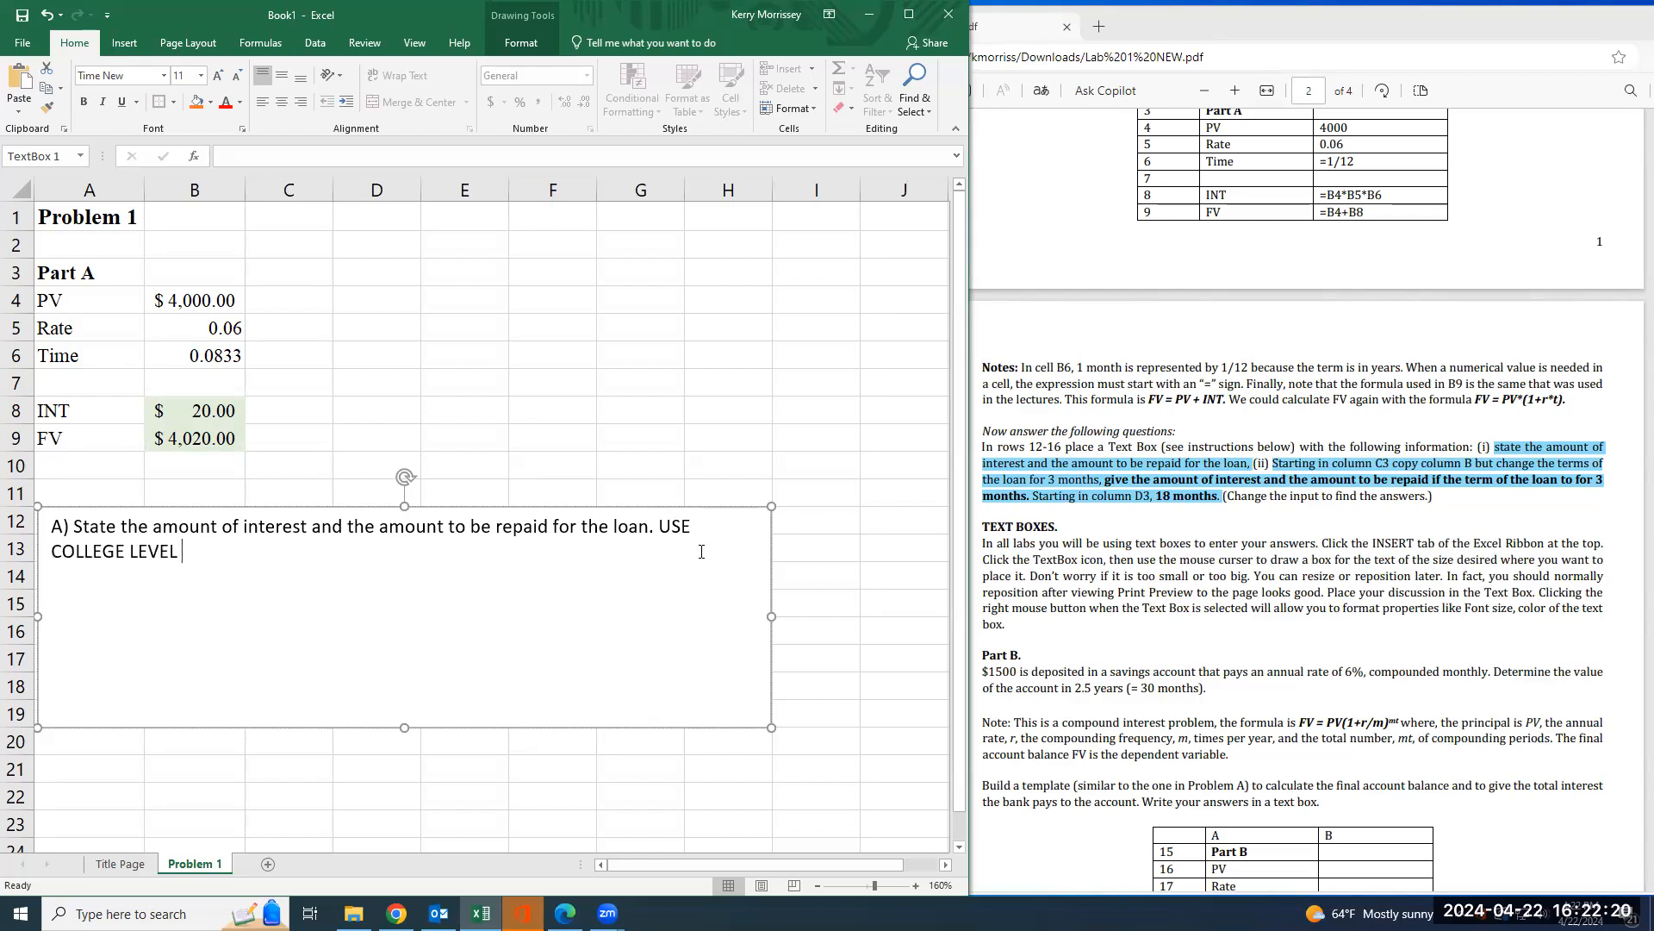
{"action": "type", "text": "SENTENCES"}
{"action": "key", "text": "BackSpace"}
{"action": "type", "text": "b"}
{"action": "key", "text": "BackSpace"}
{"action": "key", "text": "BackSpace"}
{"action": "type", "text": "B)"}
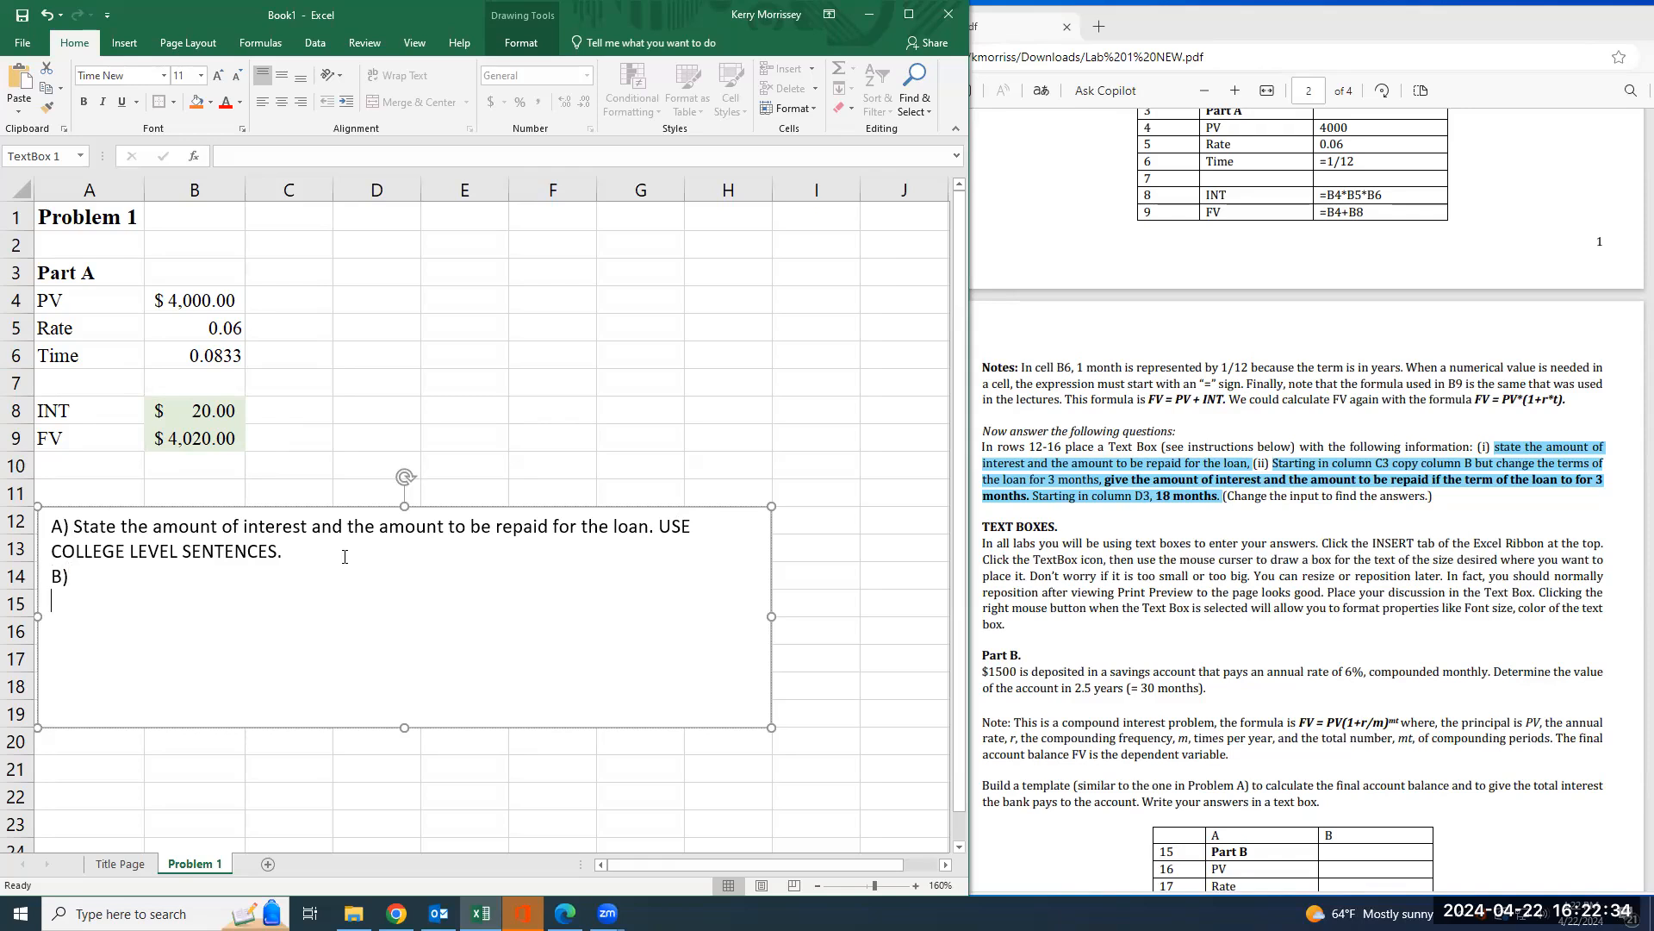
{"action": "key", "text": "Return"}
- Copy the template values in B4:B9 to C4:C9 and widen column C to fit its contents
{"action": "left_click_drag", "start_coordinate": [226, 294], "coordinate": [213, 439]}
{"action": "key", "text": "ctrl+c"}
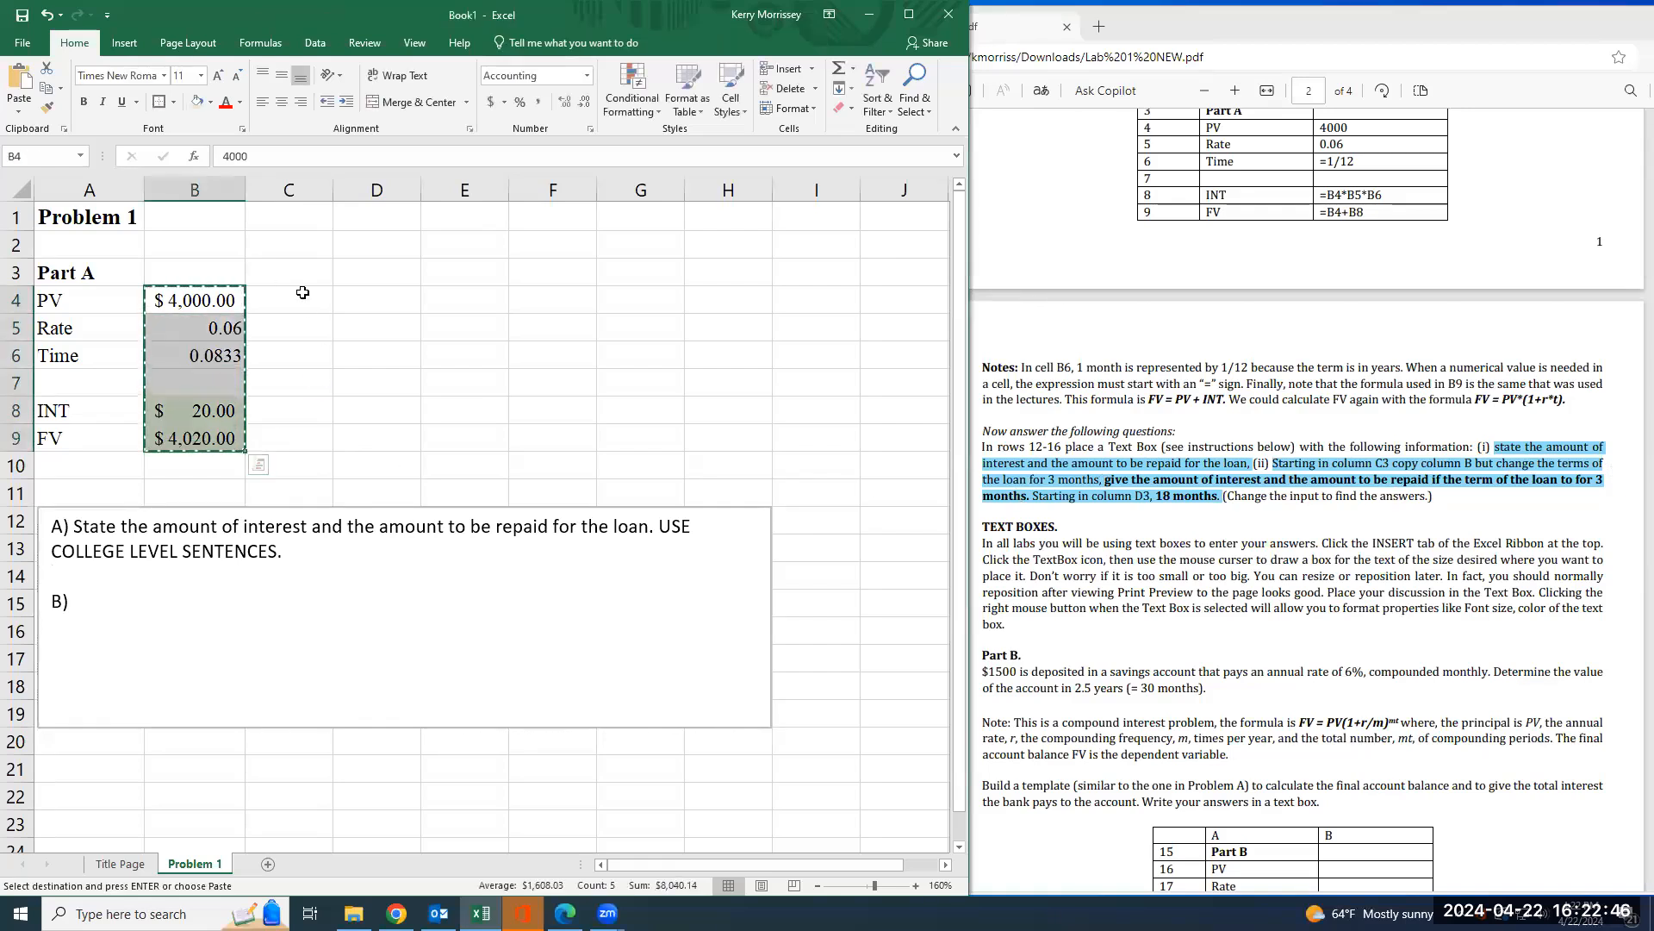
{"action": "left_click", "coordinate": [297, 298]}
{"action": "key", "text": "ctrl+v"}
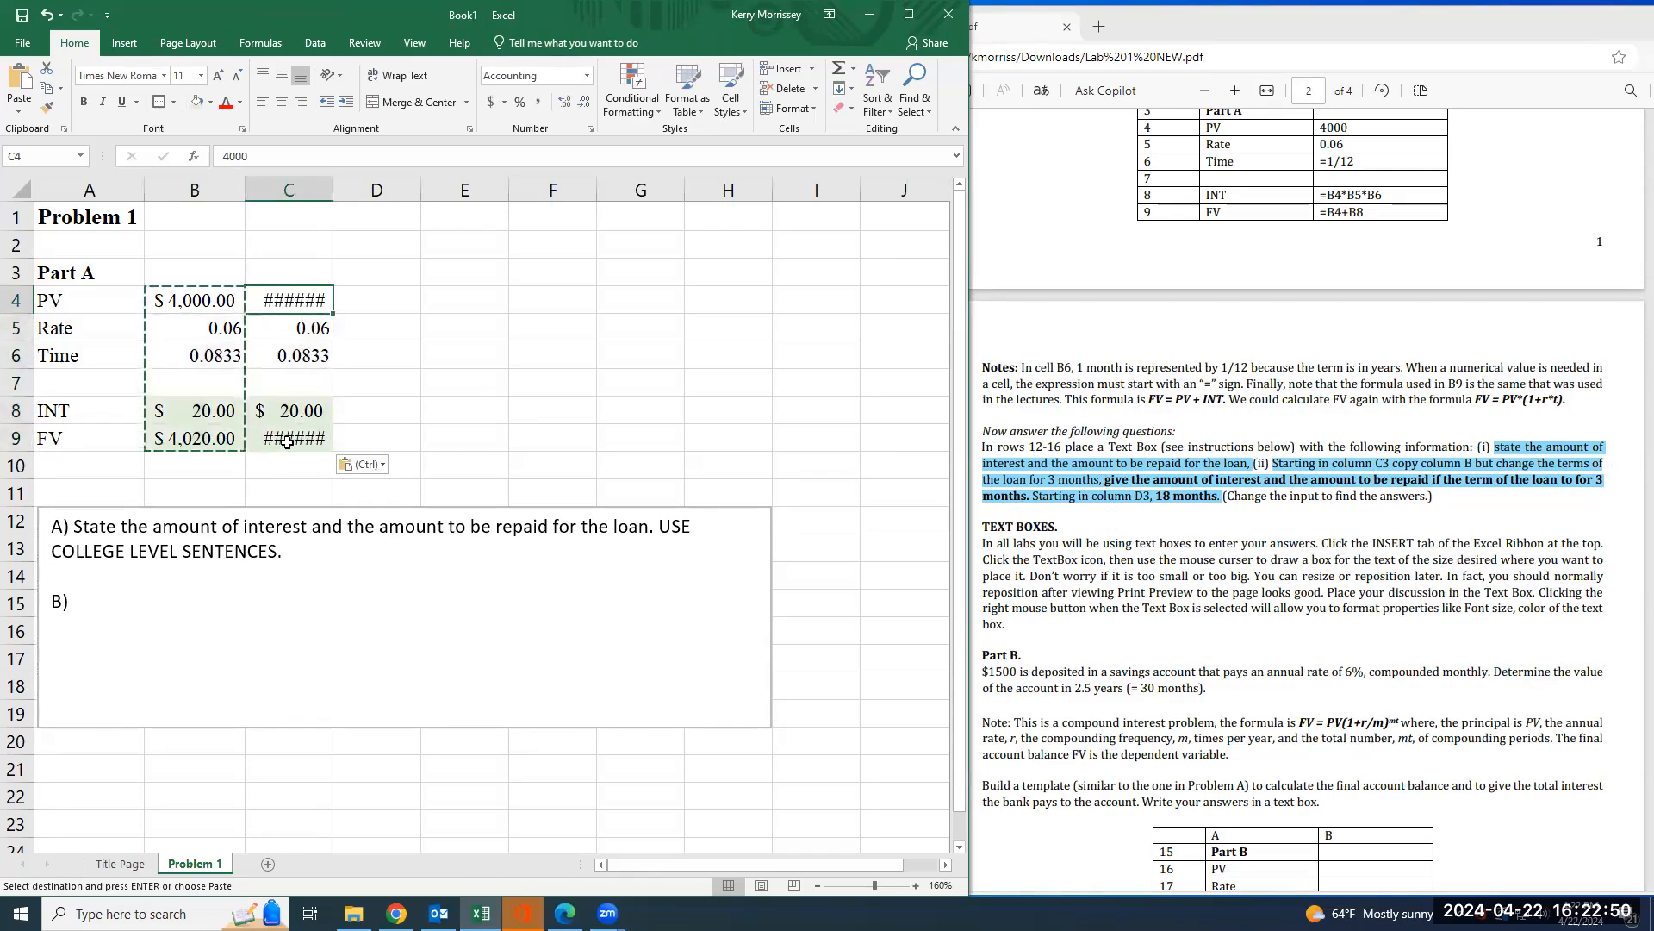
{"action": "double_click", "coordinate": [332, 187]}
{"action": "left_click_drag", "start_coordinate": [345, 187], "coordinate": [347, 187]}
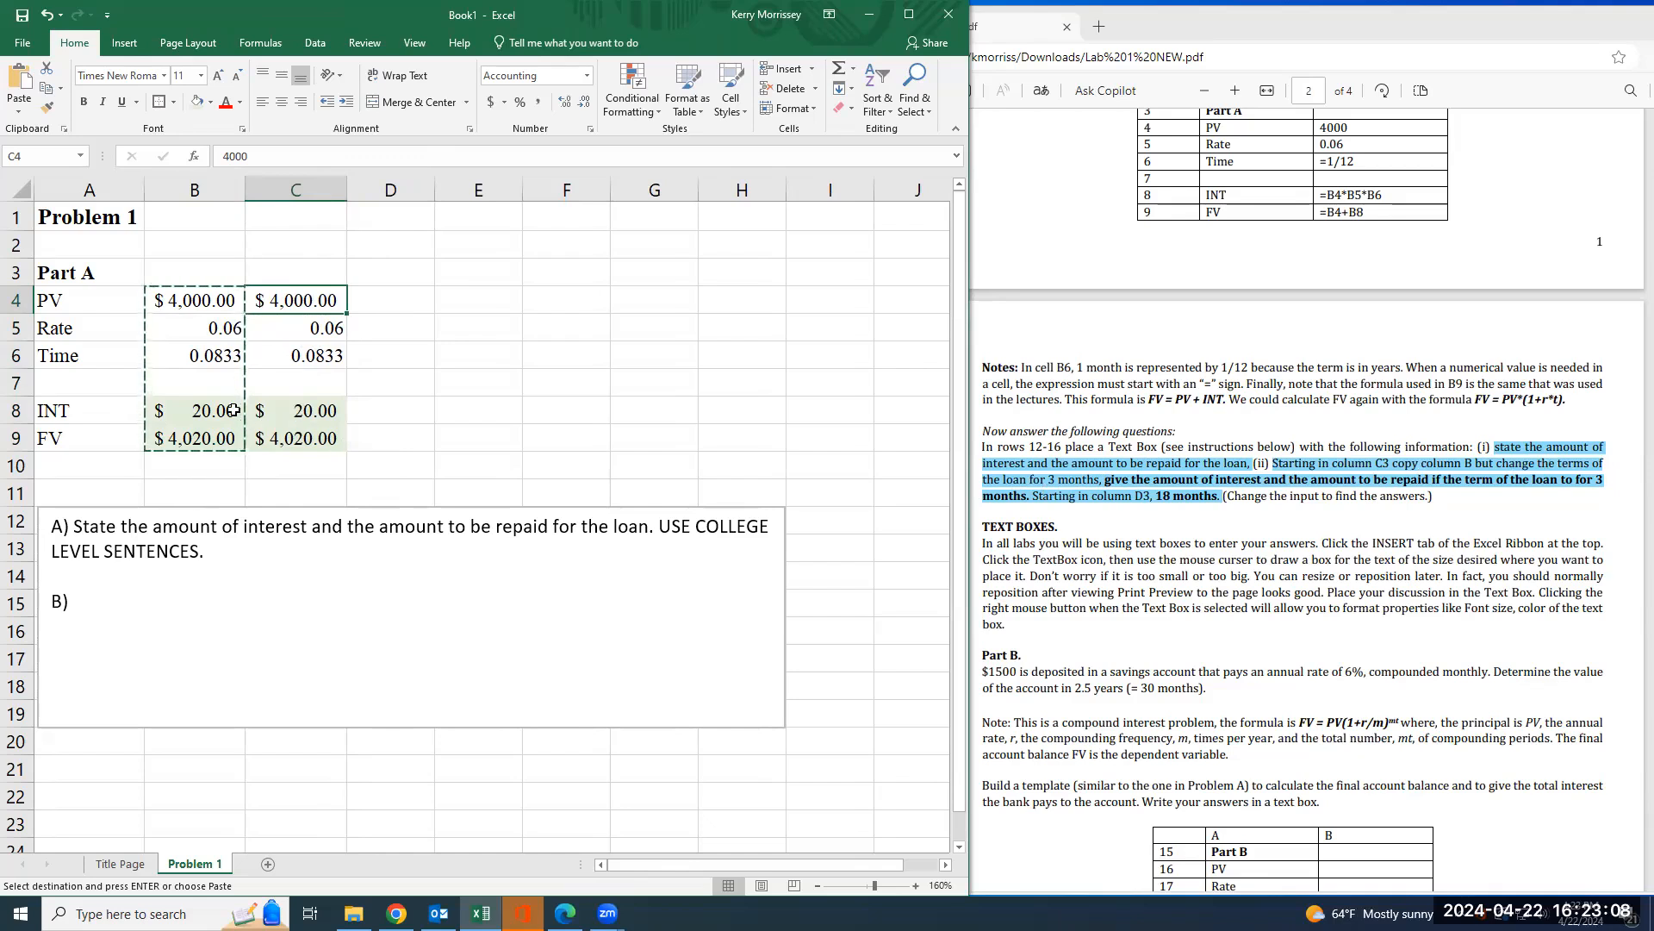
- Change the Time formula in C6 to =3/12 for the 3-month loan term
{"action": "left_click", "coordinate": [299, 355]}
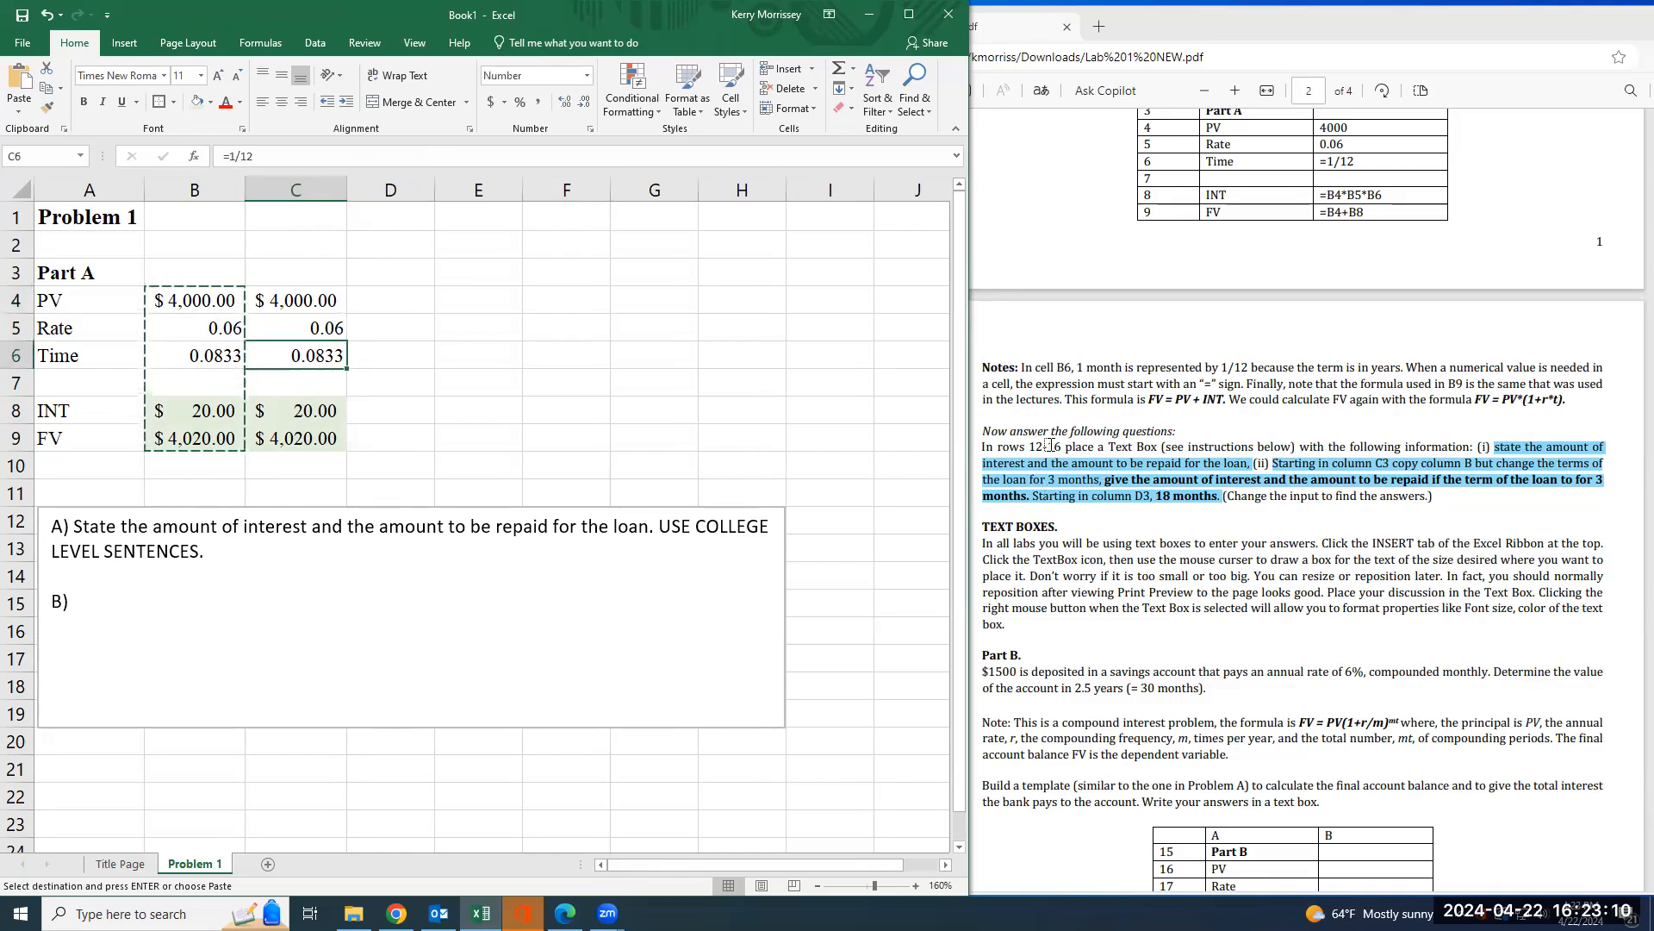
{"action": "left_click", "coordinate": [236, 158]}
{"action": "key", "text": "BackSpace"}
{"action": "type", "text": "3"}
{"action": "key", "text": "Return"}
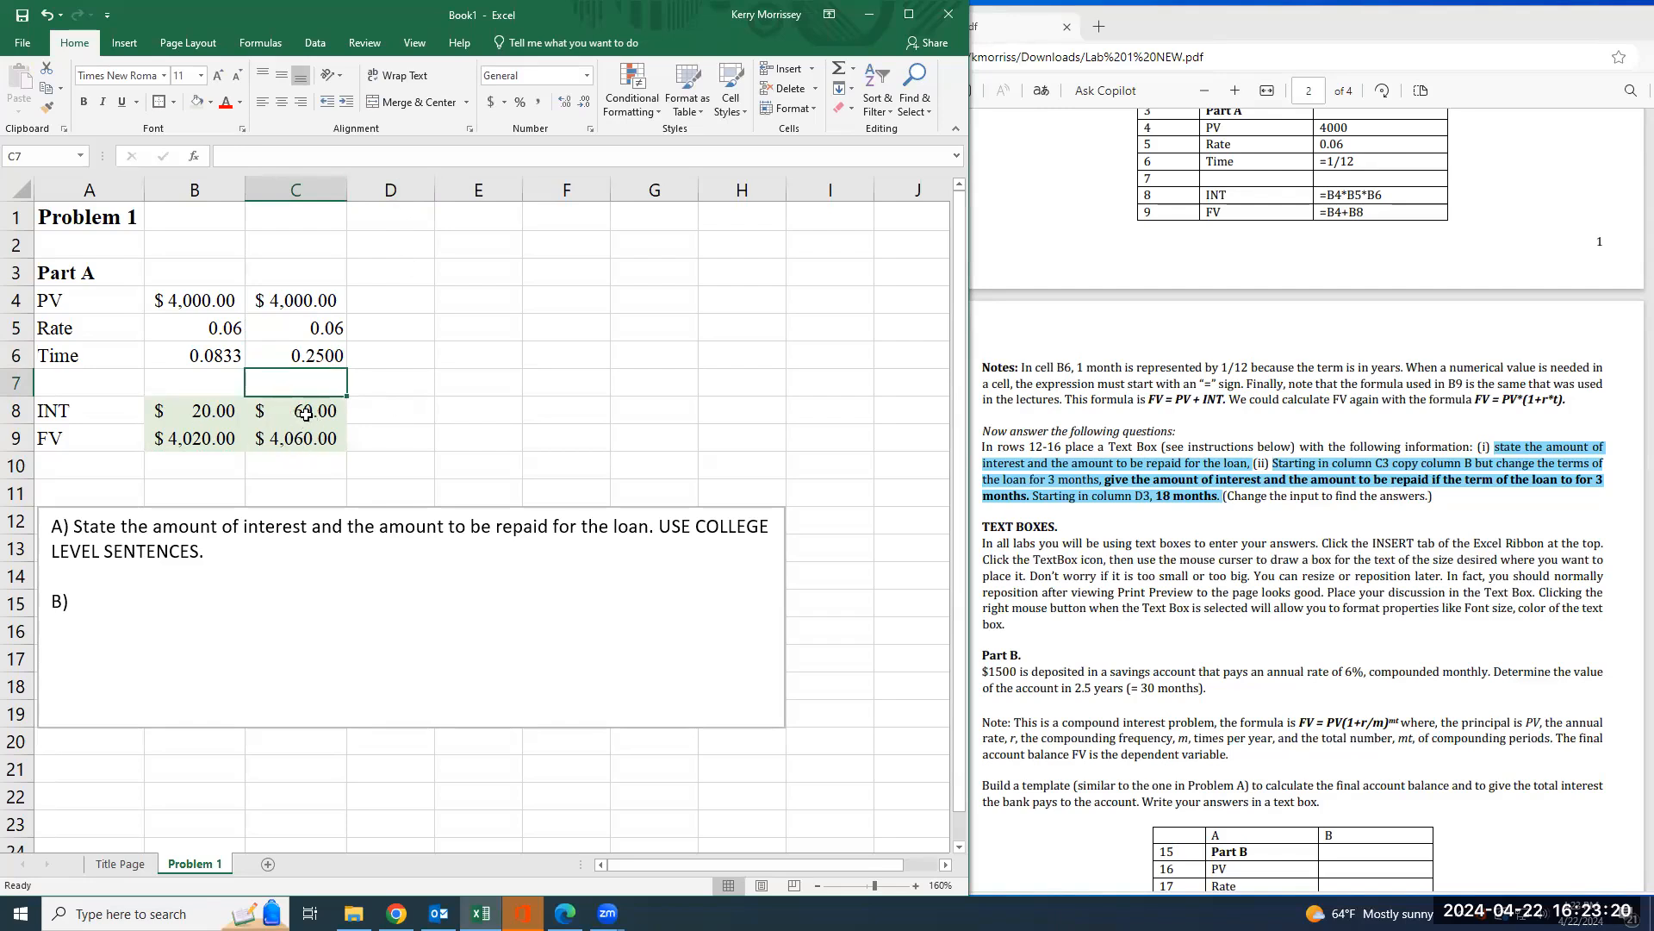
- Complete entry B) in the text box with "State the amount of interest and the amount to be repaid for the loan."
{"action": "left_click", "coordinate": [215, 412]}
{"action": "key", "text": "Down"}
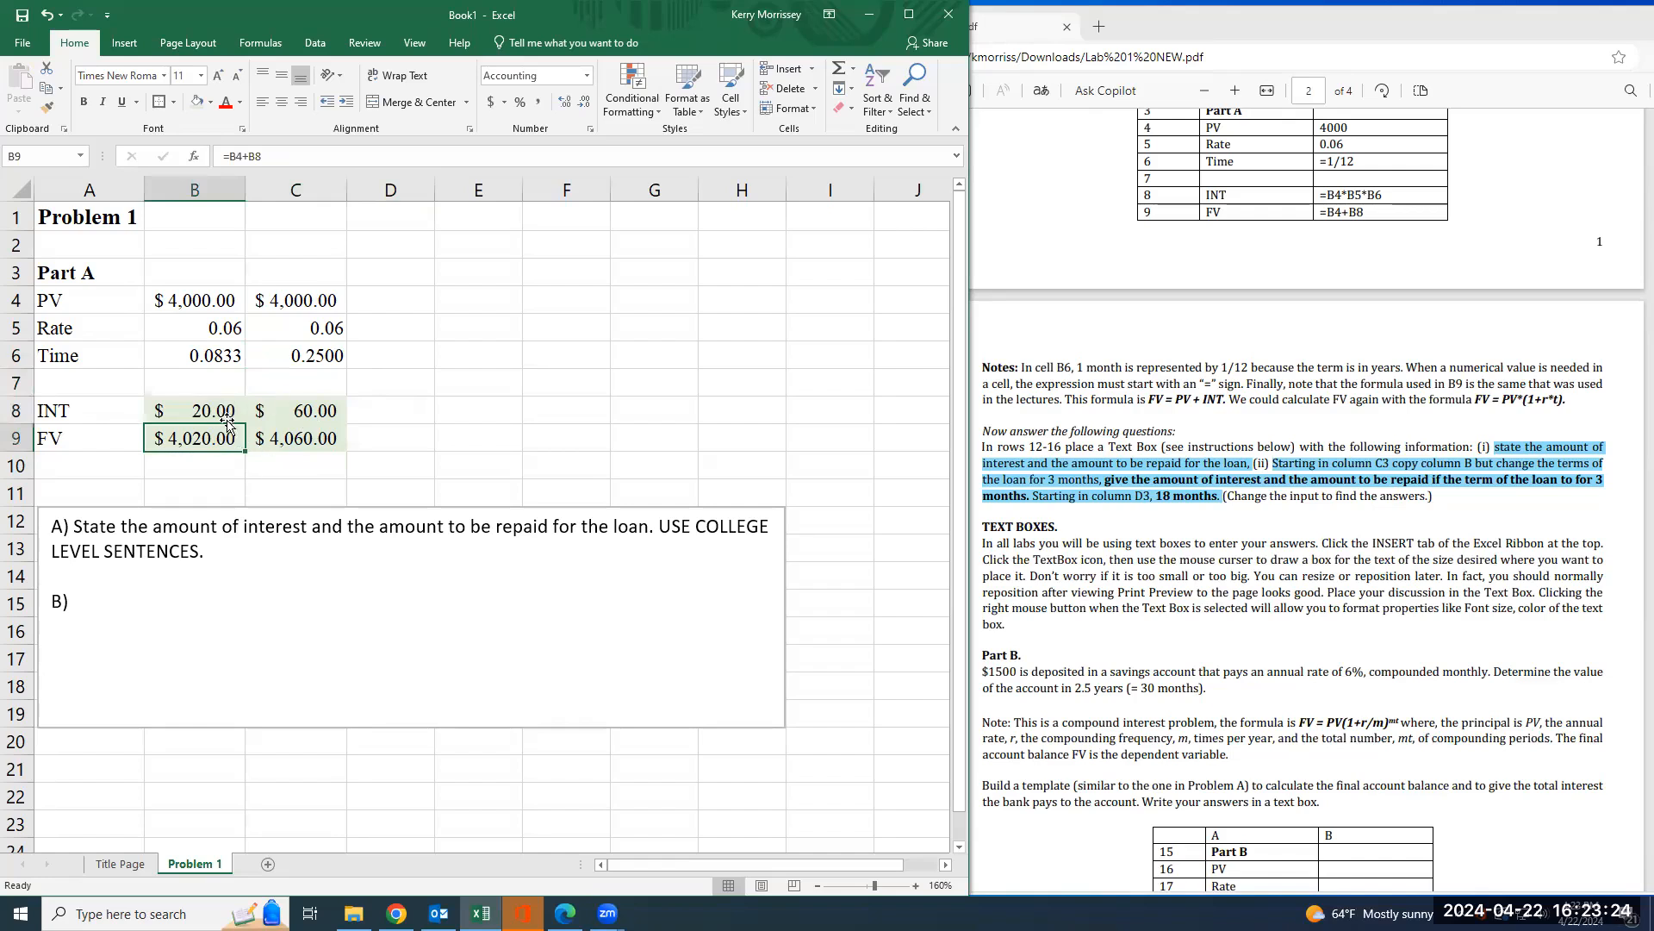
{"action": "left_click", "coordinate": [311, 409]}
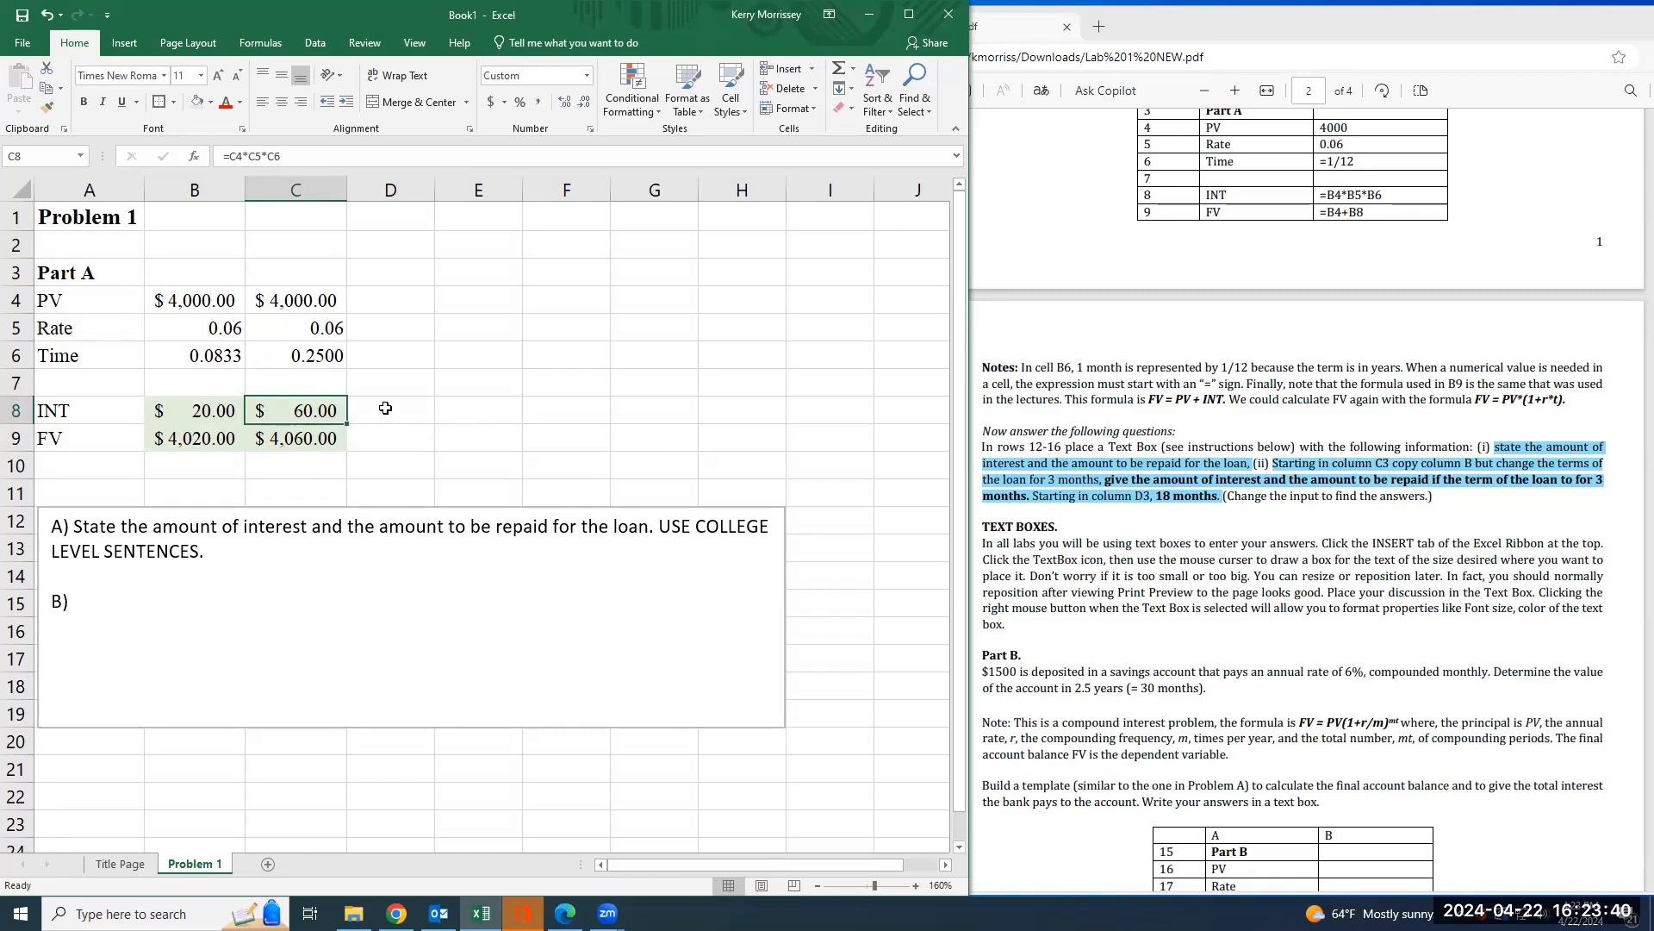
{"action": "left_click", "coordinate": [311, 601]}
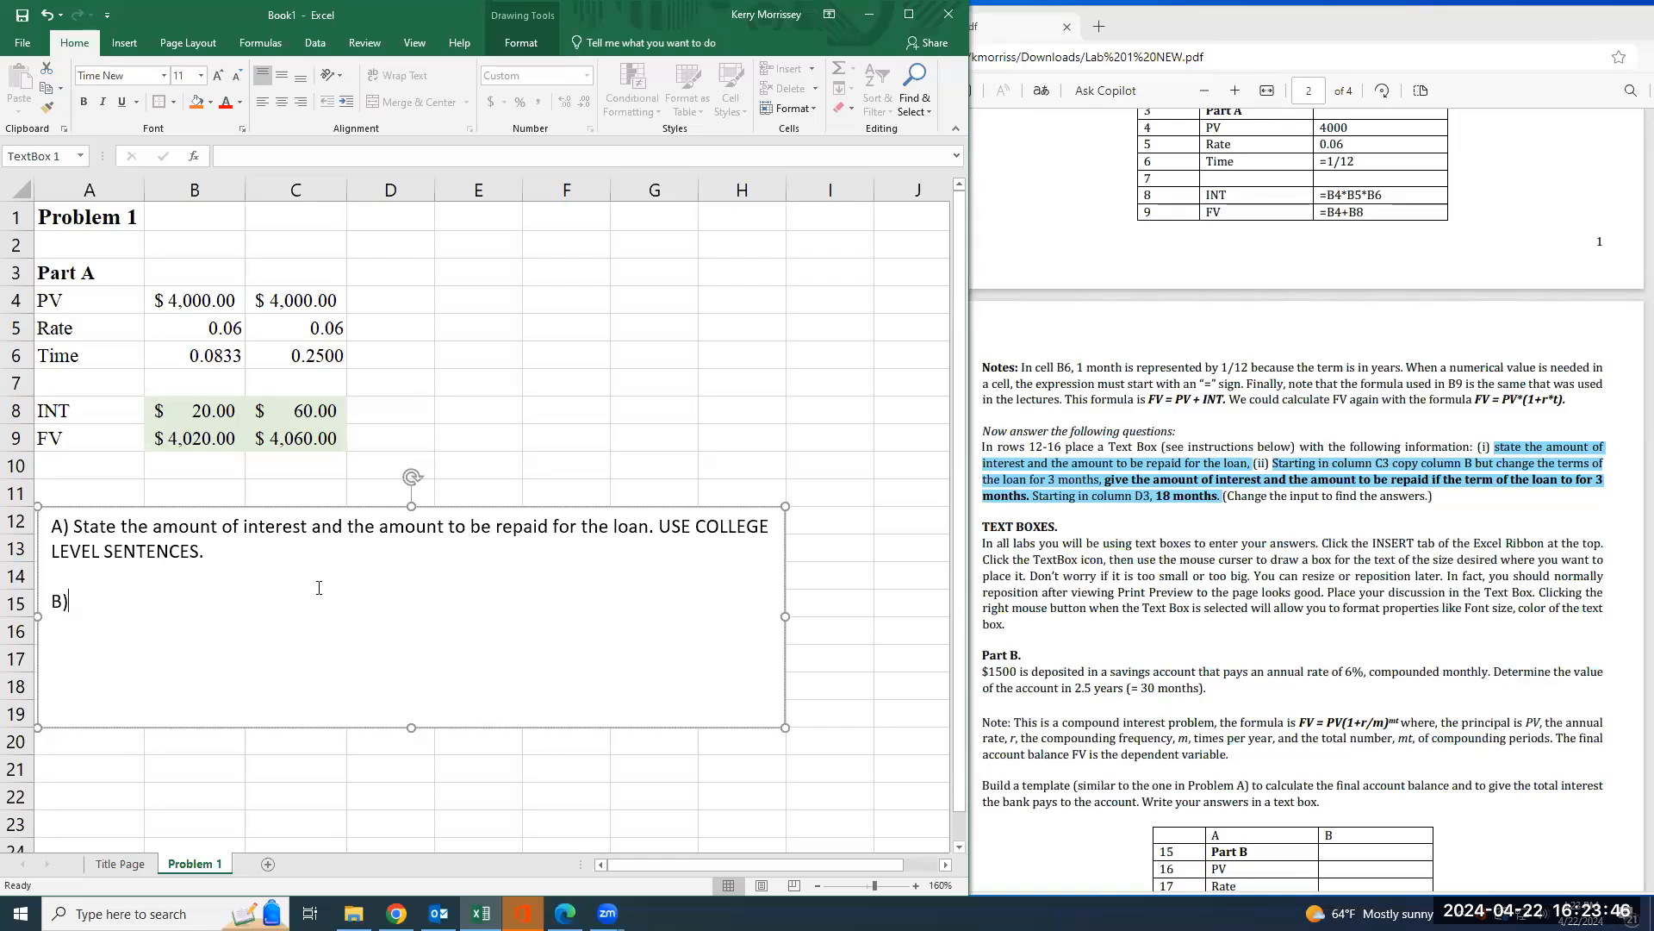
{"action": "type", "text": "State the amount of interest and"}
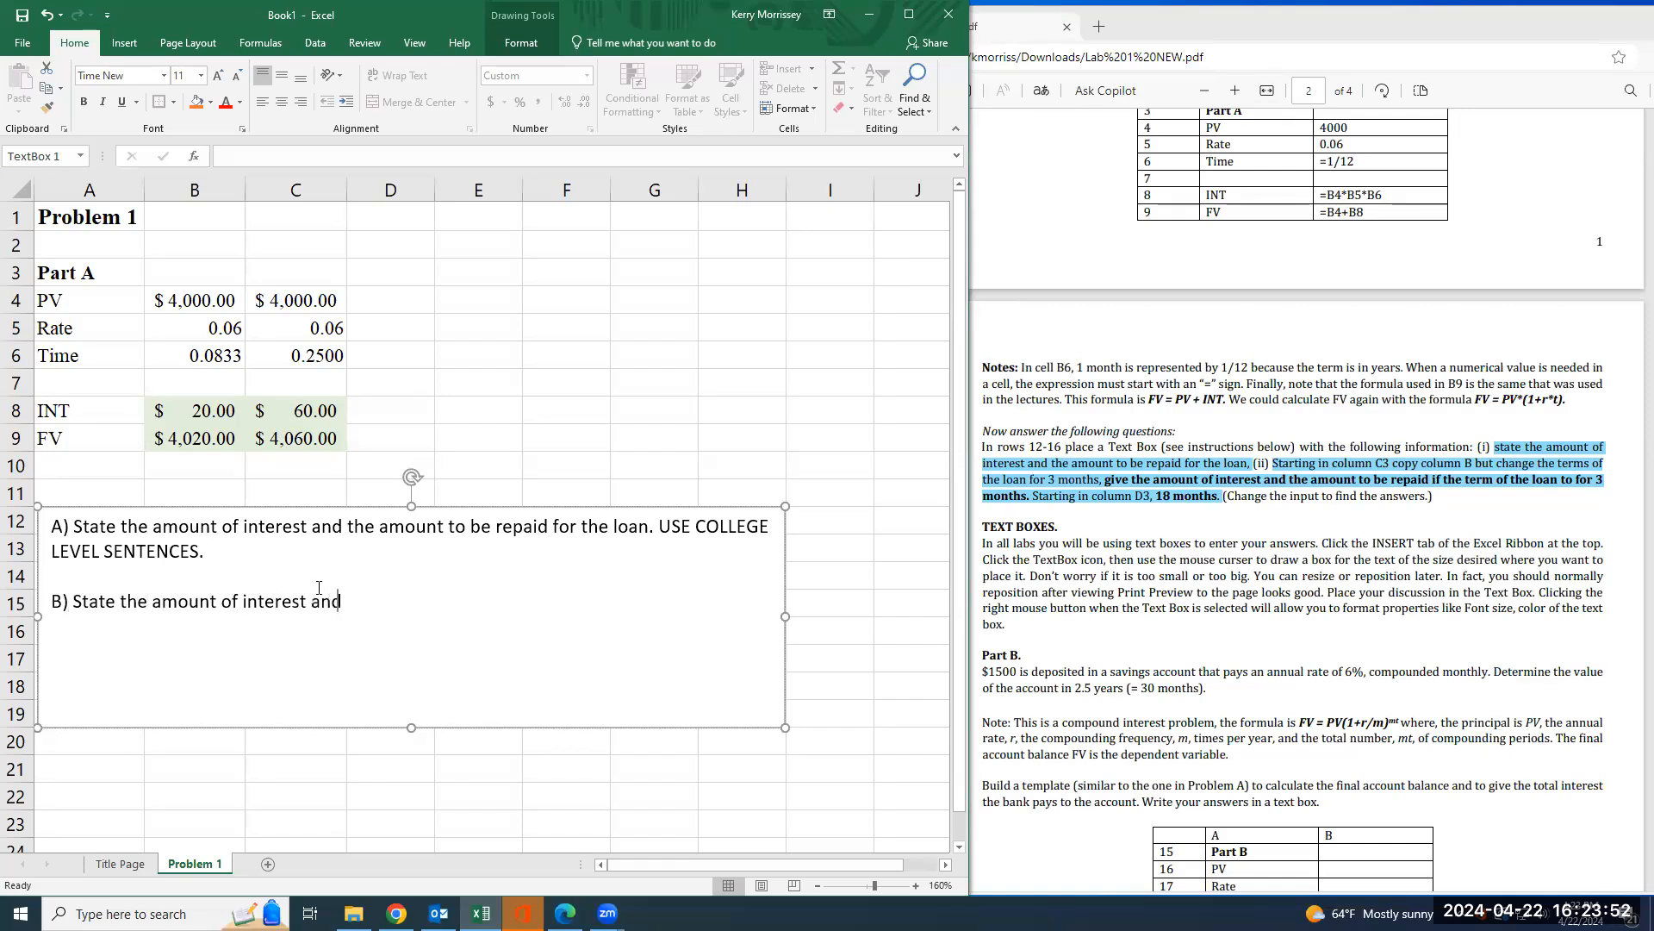
{"action": "type", "text": " the amount to be re"}
{"action": "key", "text": "BackSpace"}
{"action": "key", "text": "BackSpace"}
{"action": "key", "text": "BackSpace"}
{"action": "type", "text": "paid for the loan."}
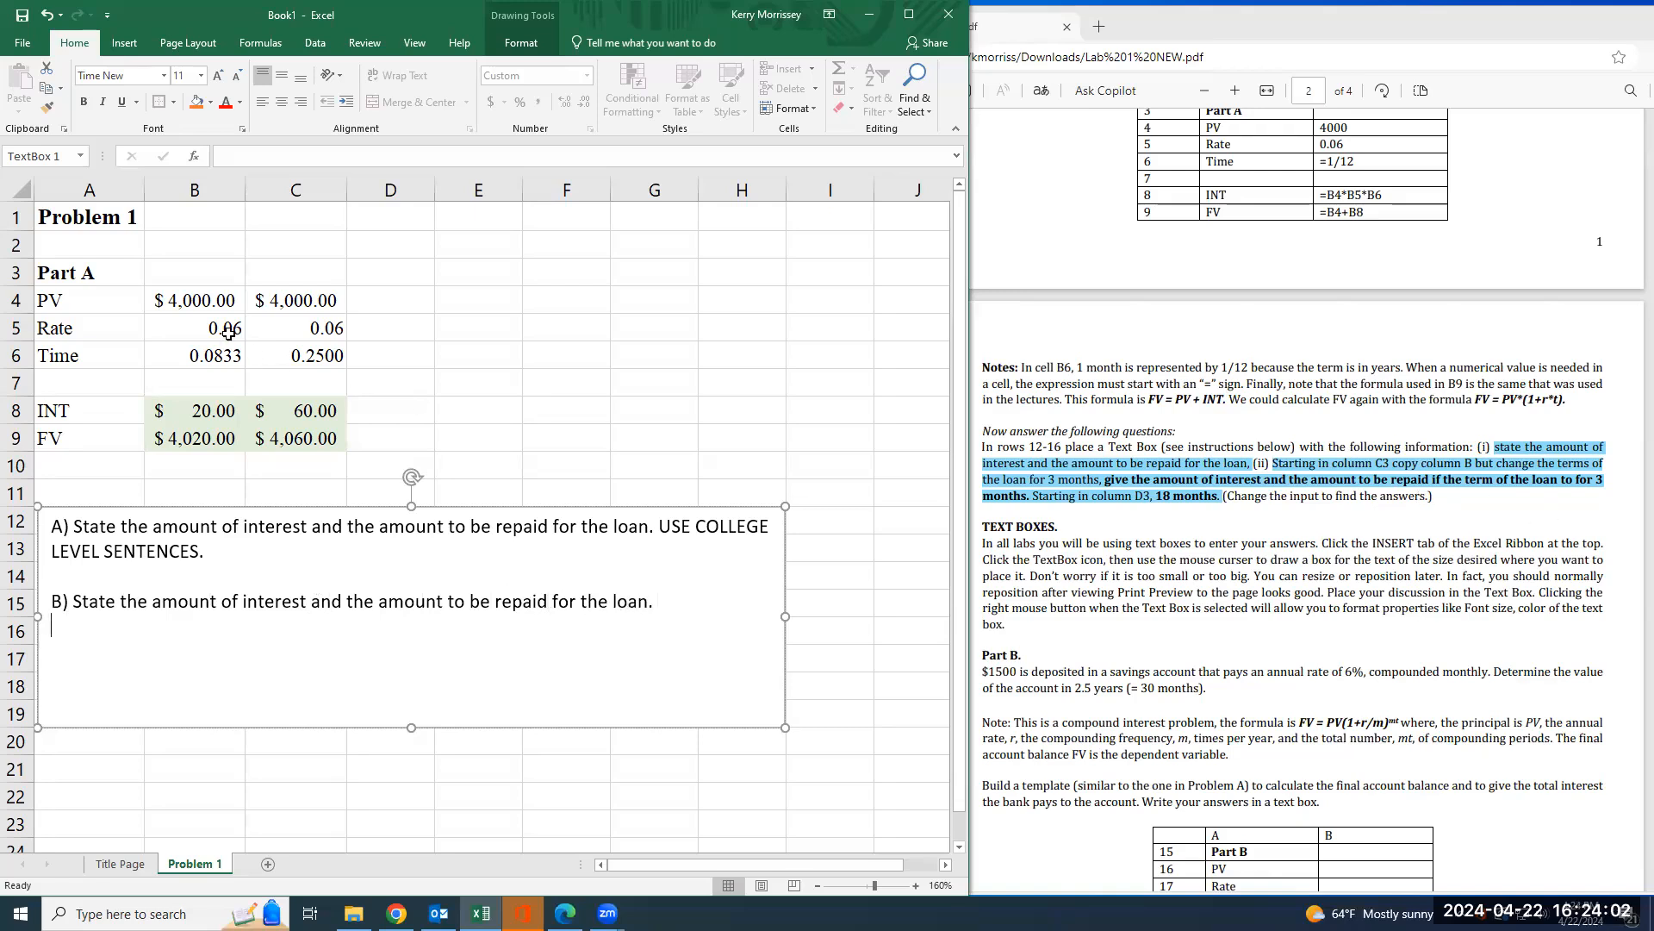
- Copy C4:C9 to D4:D9 and widen column D to fit its contents
{"action": "left_click_drag", "start_coordinate": [319, 303], "coordinate": [319, 439]}
{"action": "key", "text": "ctrl+c"}
{"action": "left_click", "coordinate": [410, 303]}
{"action": "key", "text": "ctrl+v"}
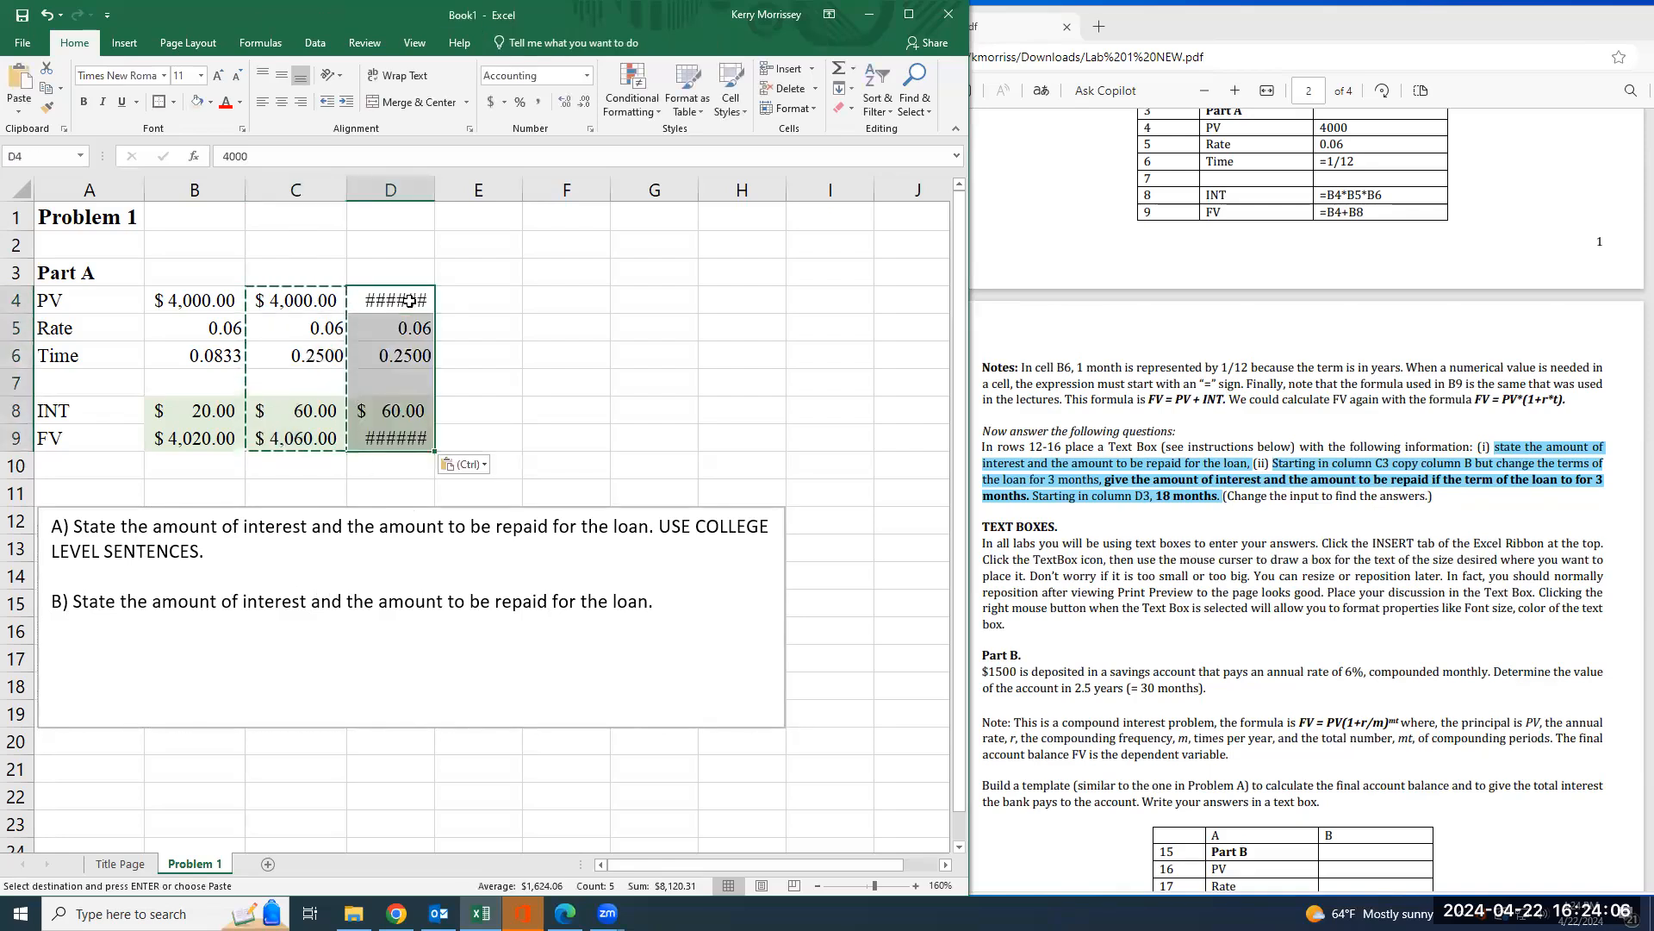
{"action": "double_click", "coordinate": [437, 192]}
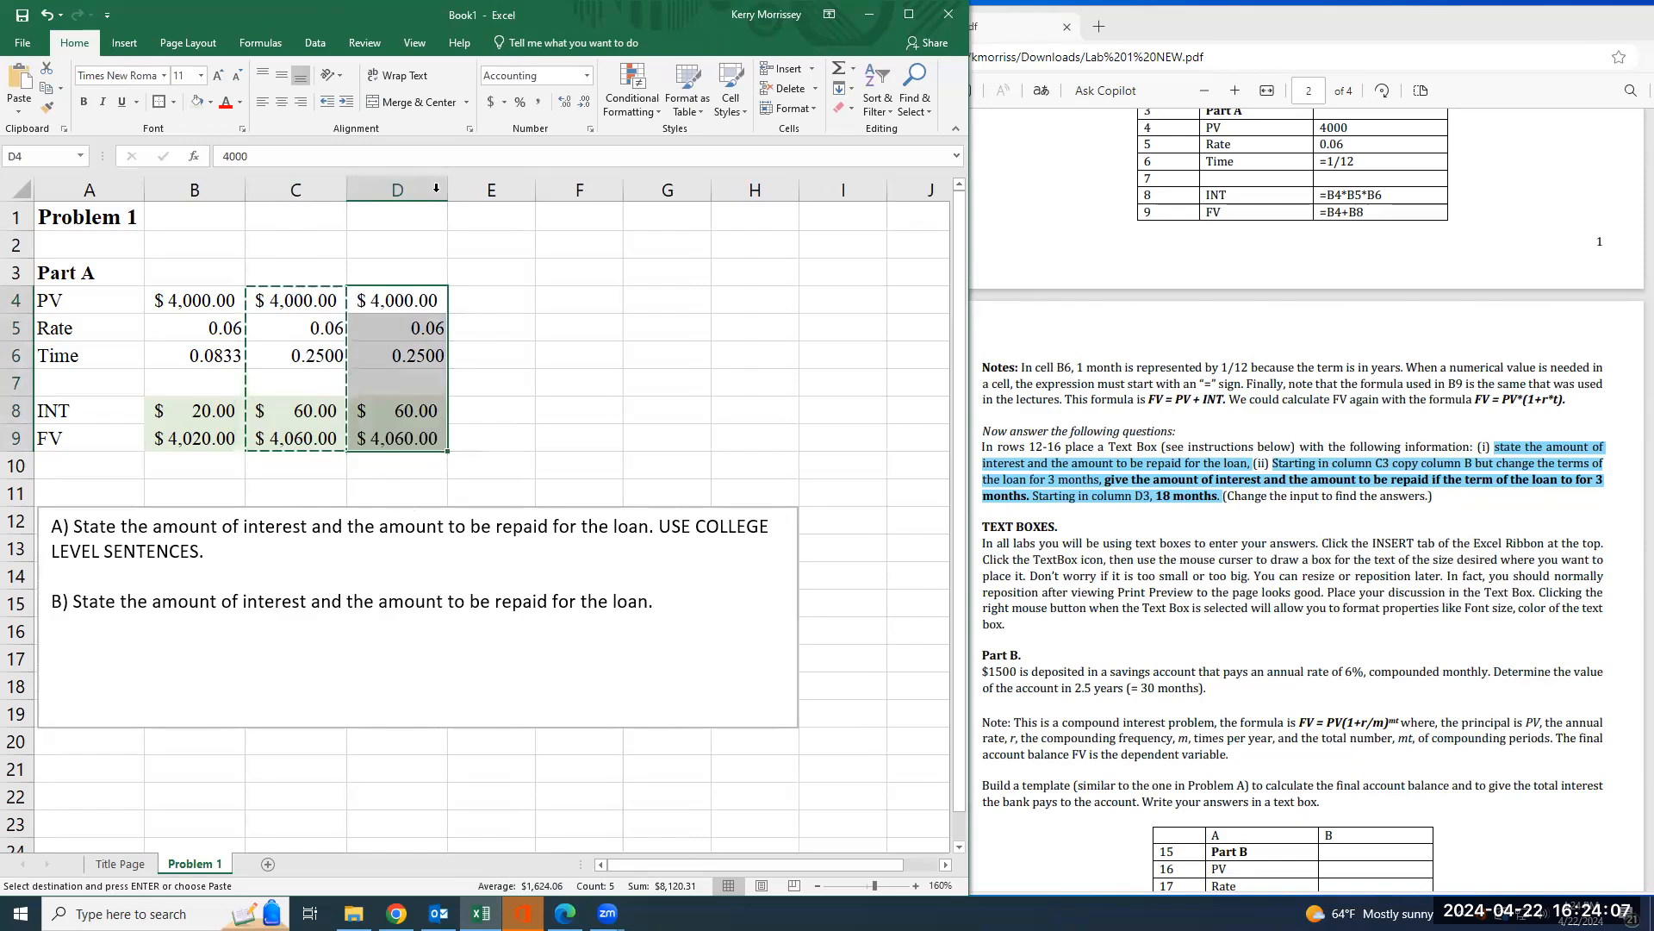
{"action": "left_click", "coordinate": [488, 309]}
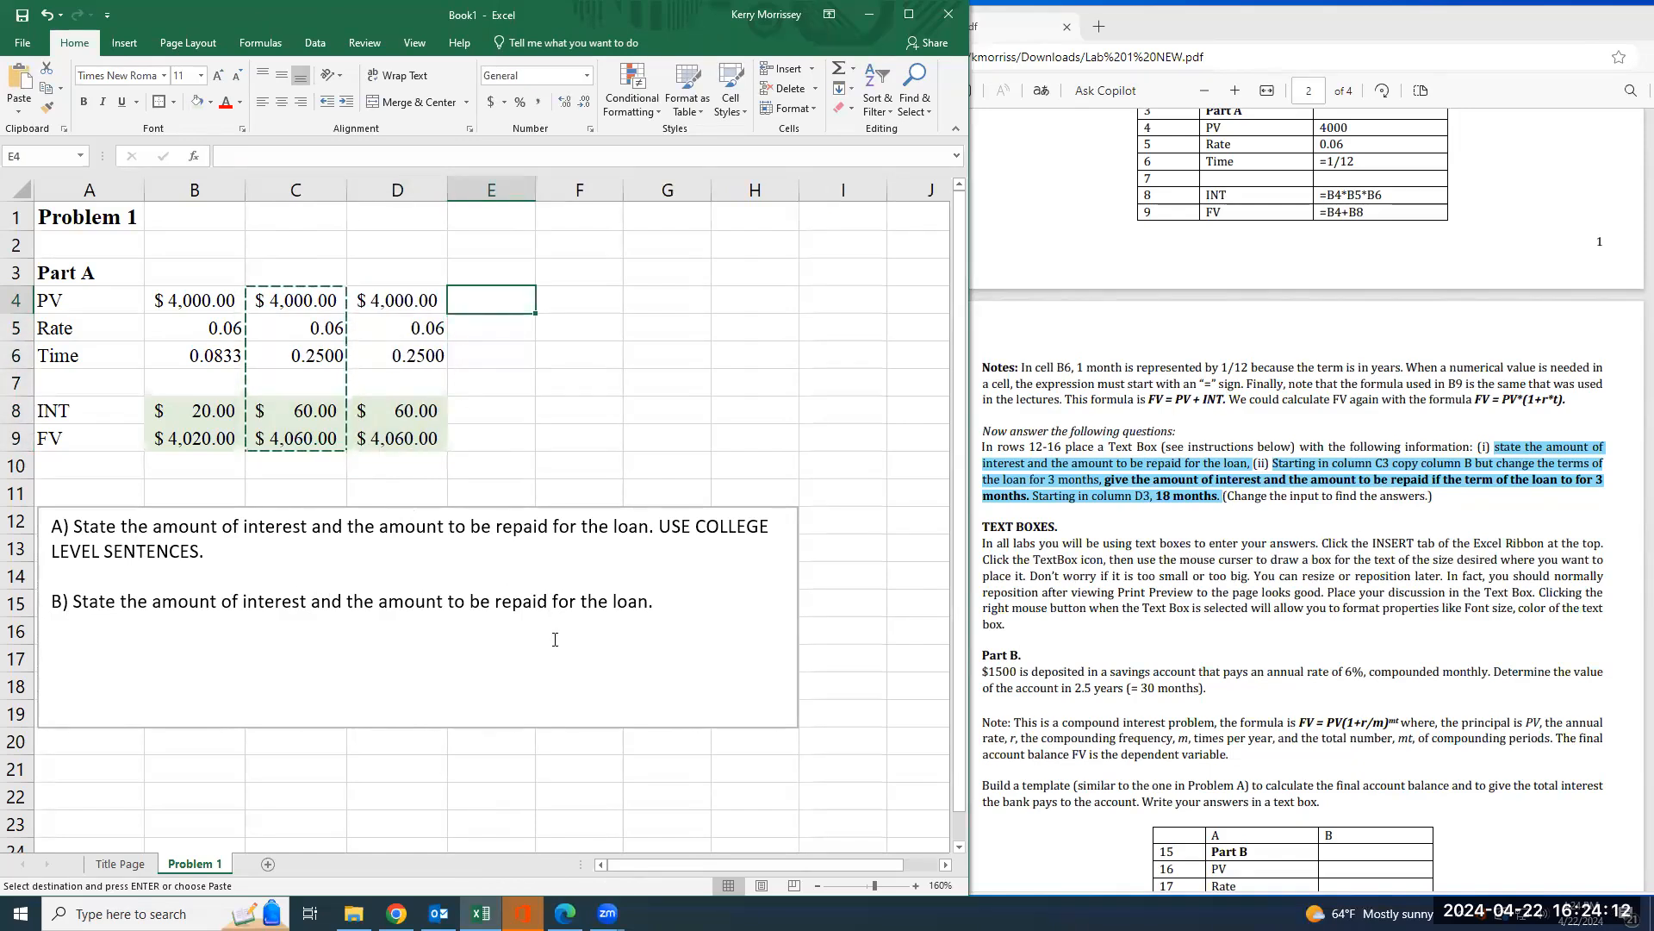
{"action": "left_click", "coordinate": [393, 284]}
{"action": "left_click_drag", "start_coordinate": [403, 300], "coordinate": [404, 438]}
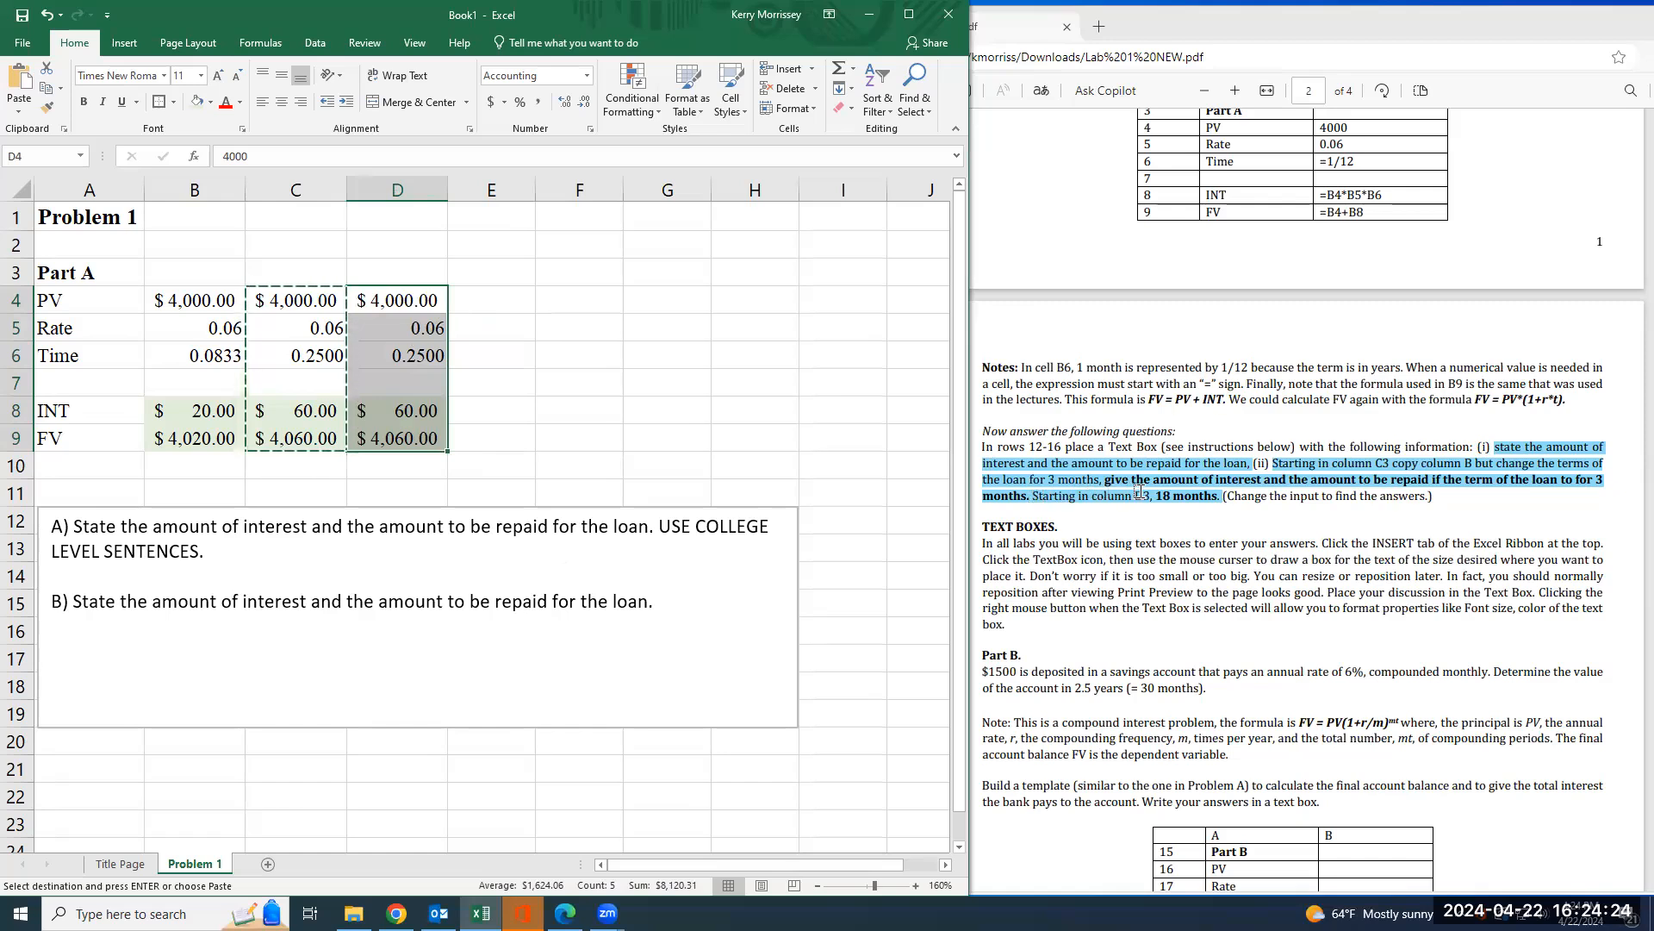
{"action": "key", "text": "ctrl+v"}
- Change the Time formula in D6 to =18/12 for the 18-month loan term
{"action": "left_click", "coordinate": [404, 351]}
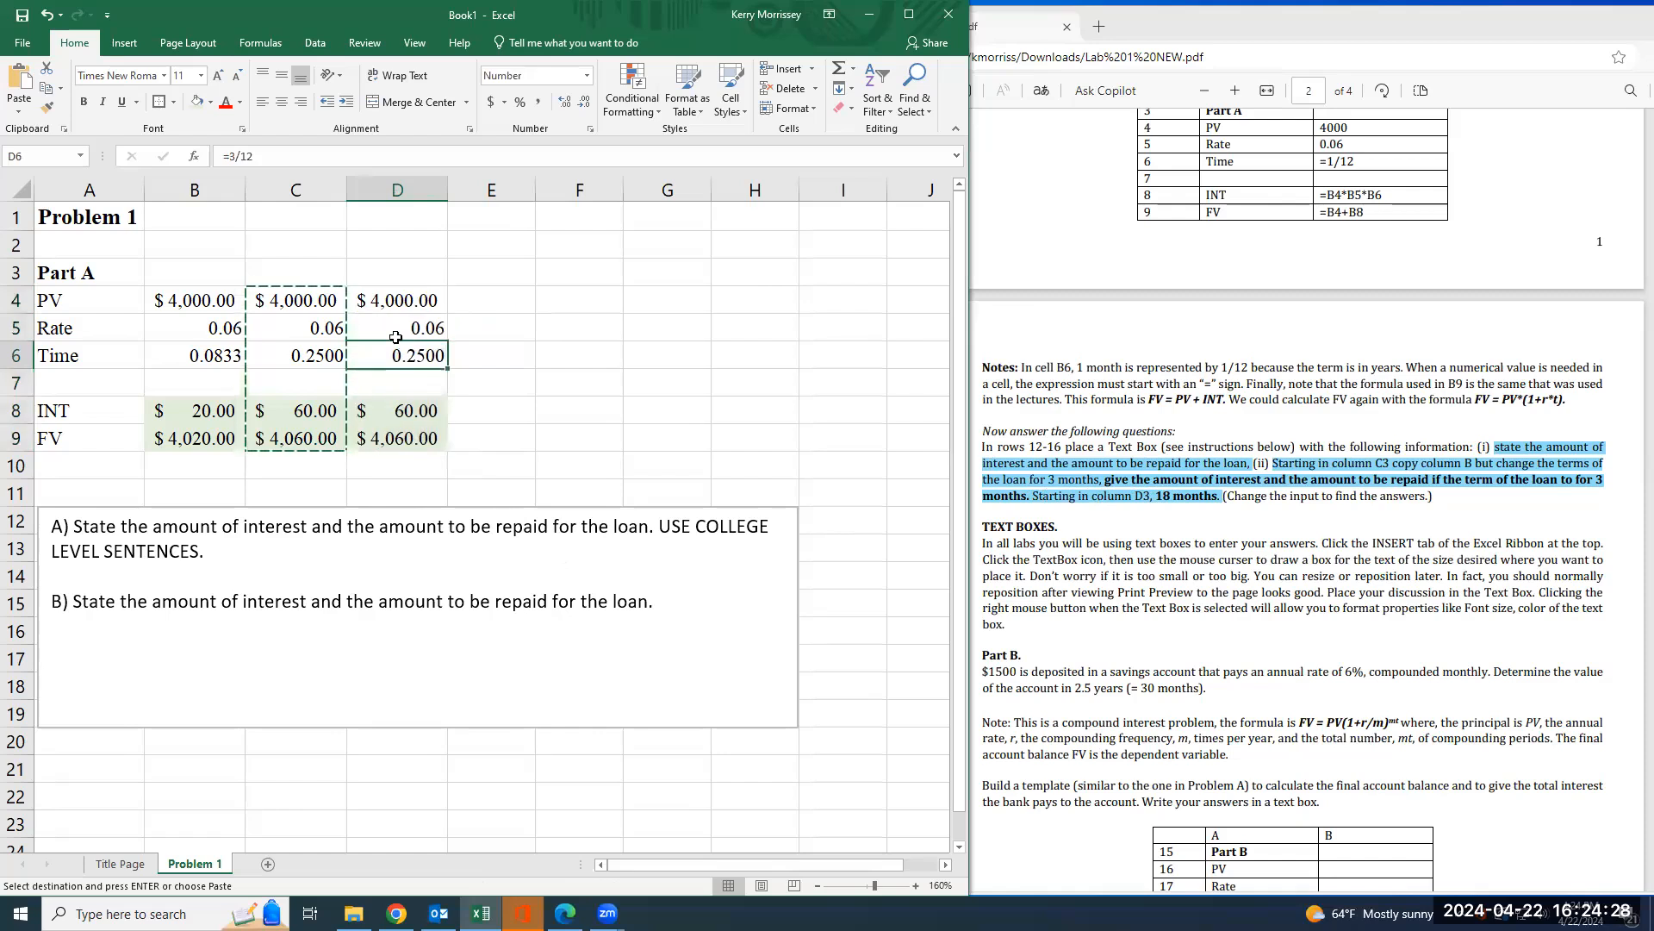
{"action": "left_click", "coordinate": [263, 160]}
{"action": "key", "text": "Left"}
{"action": "key", "text": "Left"}
{"action": "key", "text": "Left"}
{"action": "key", "text": "BackSpace"}
{"action": "type", "text": "18"}
{"action": "key", "text": "Return"}
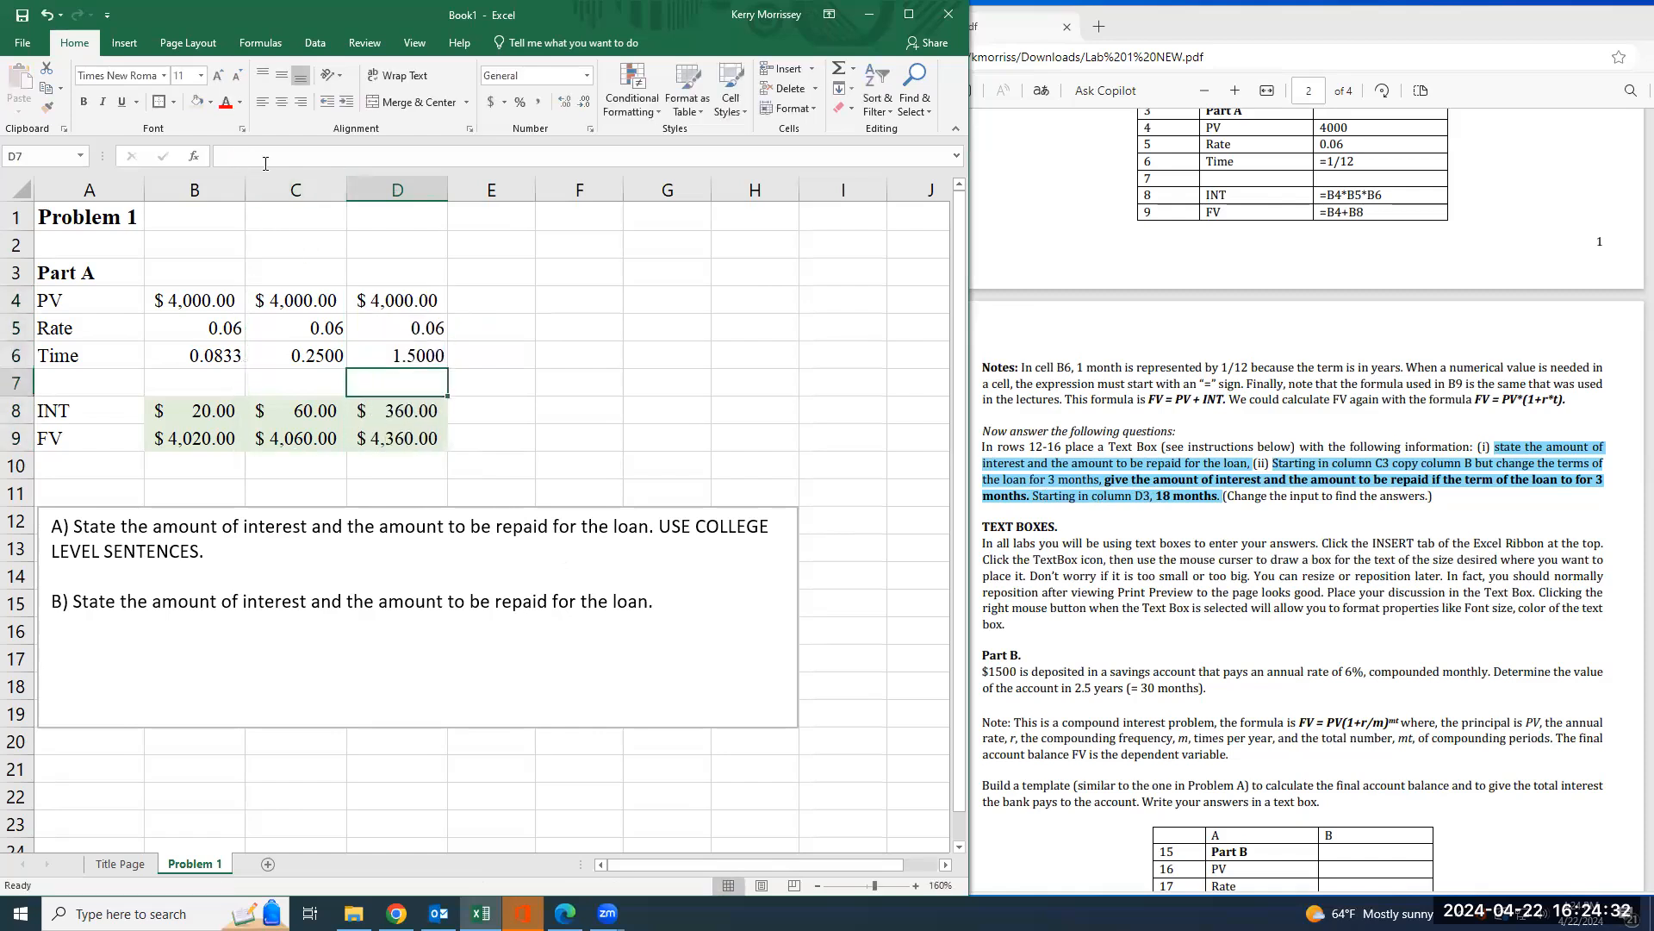
- Add "C) State the amount of interest and the amount to be repaid for the loan." below entry B in the text box
{"action": "left_click", "coordinate": [645, 619]}
{"action": "type", "text": "C) State"}
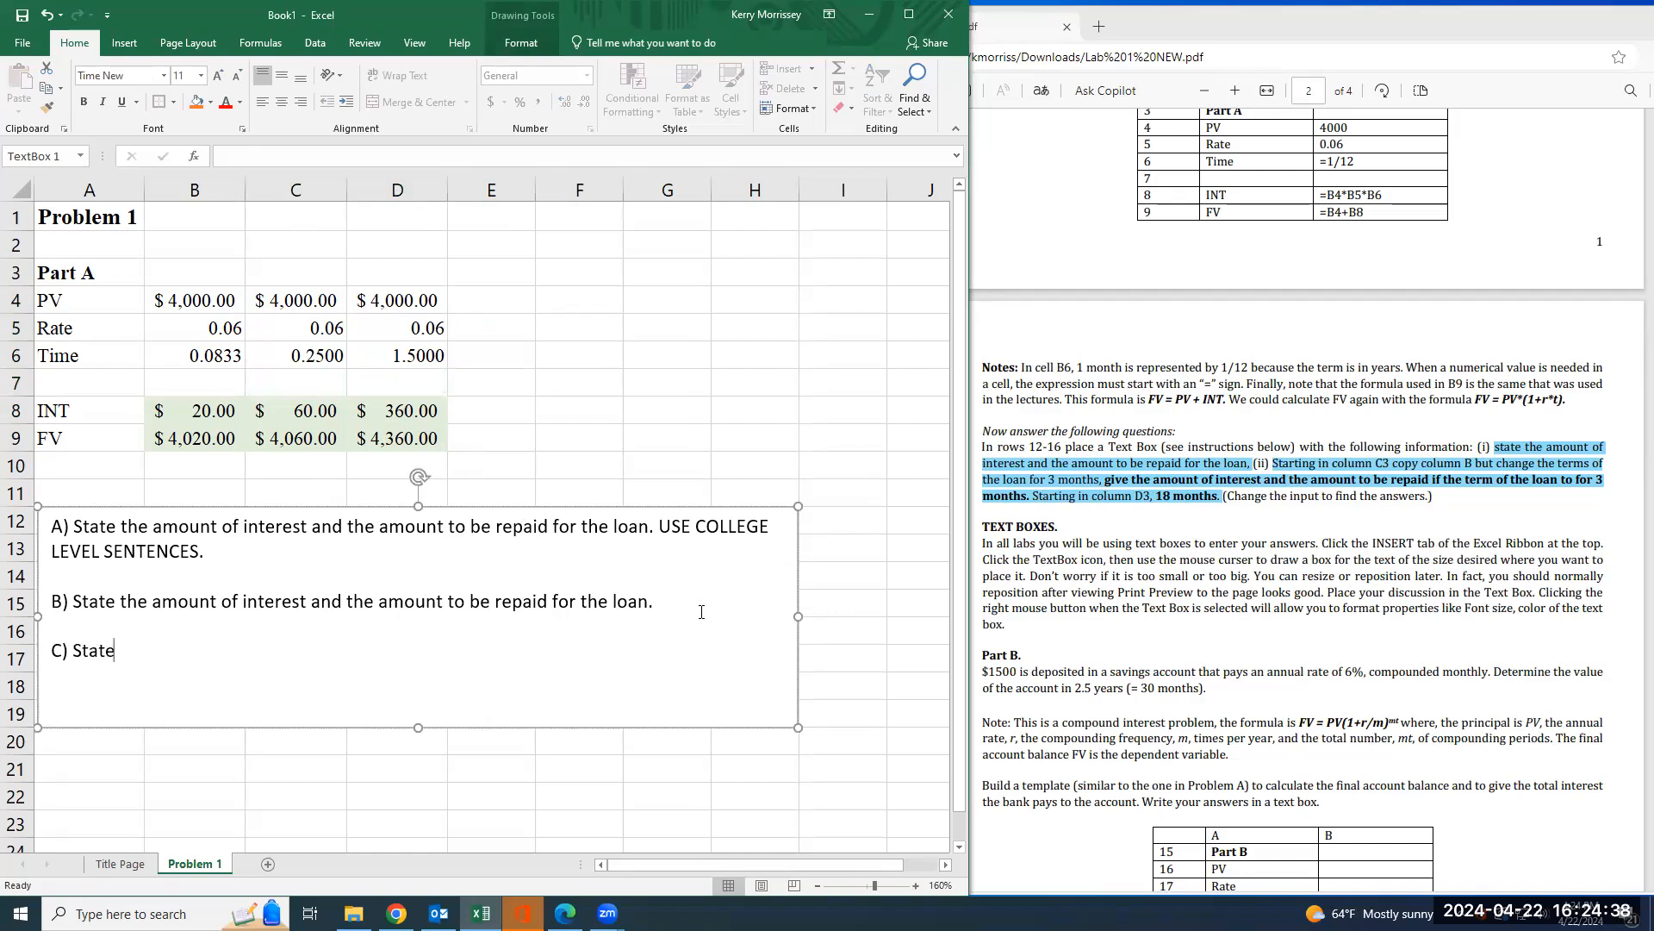
{"action": "type", "text": " the amount of interest and the amount to be repaid for the loan."}
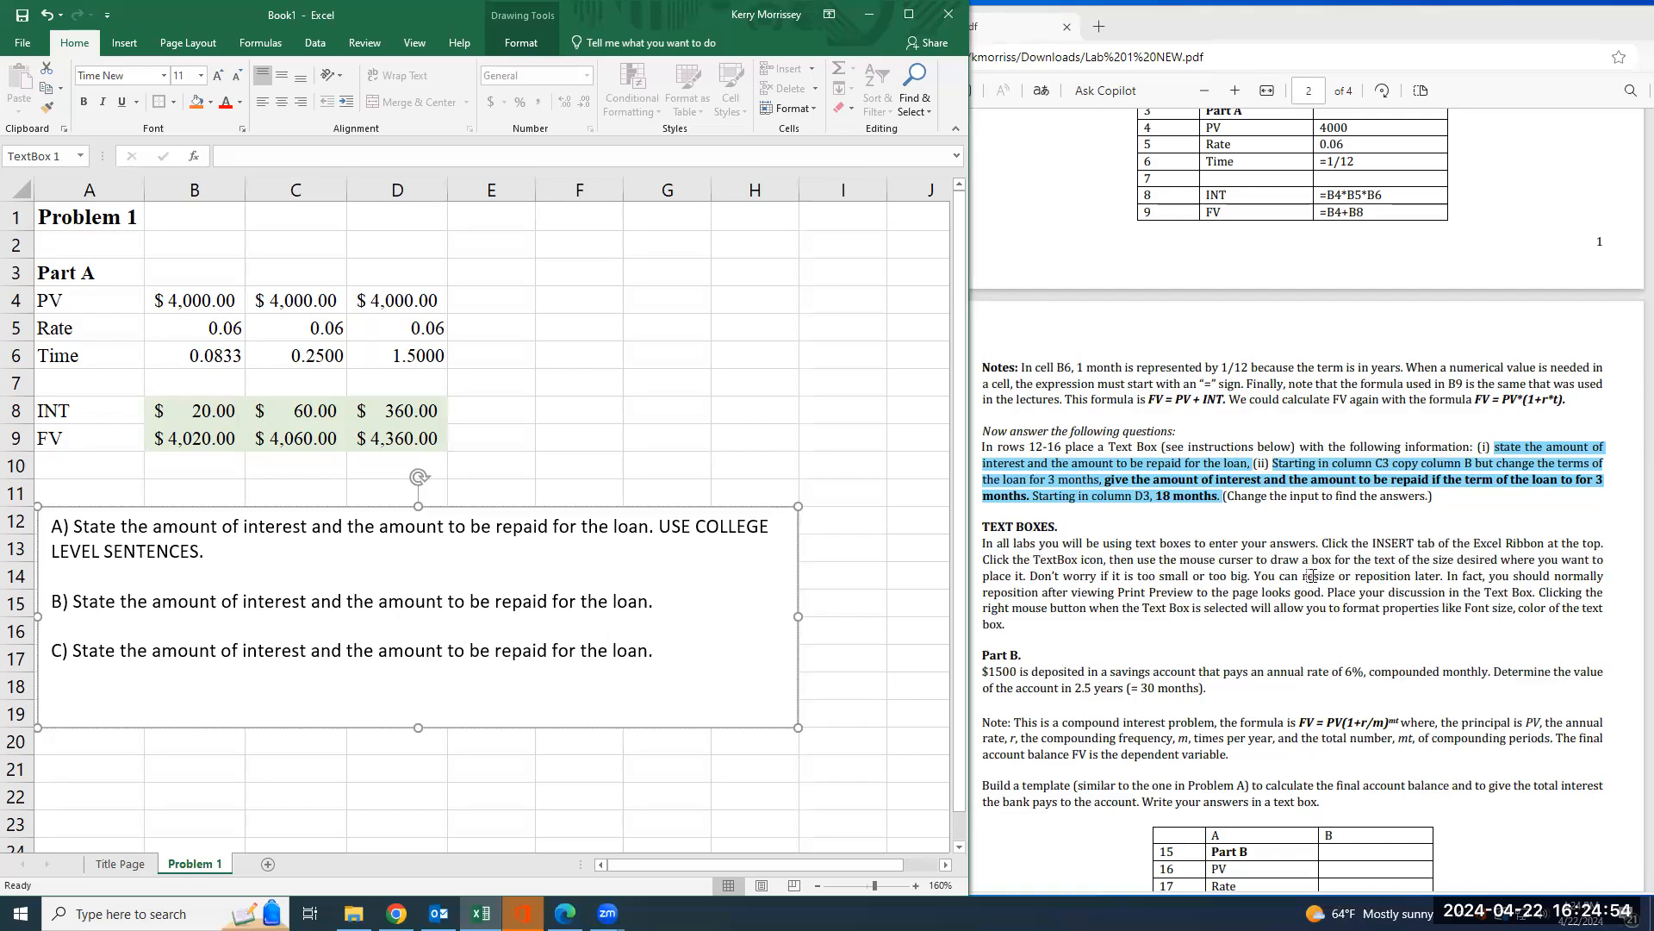
- Set the font of all three entries in the text box to Times New Roman
{"action": "left_click_drag", "start_coordinate": [655, 651], "coordinate": [33, 522]}
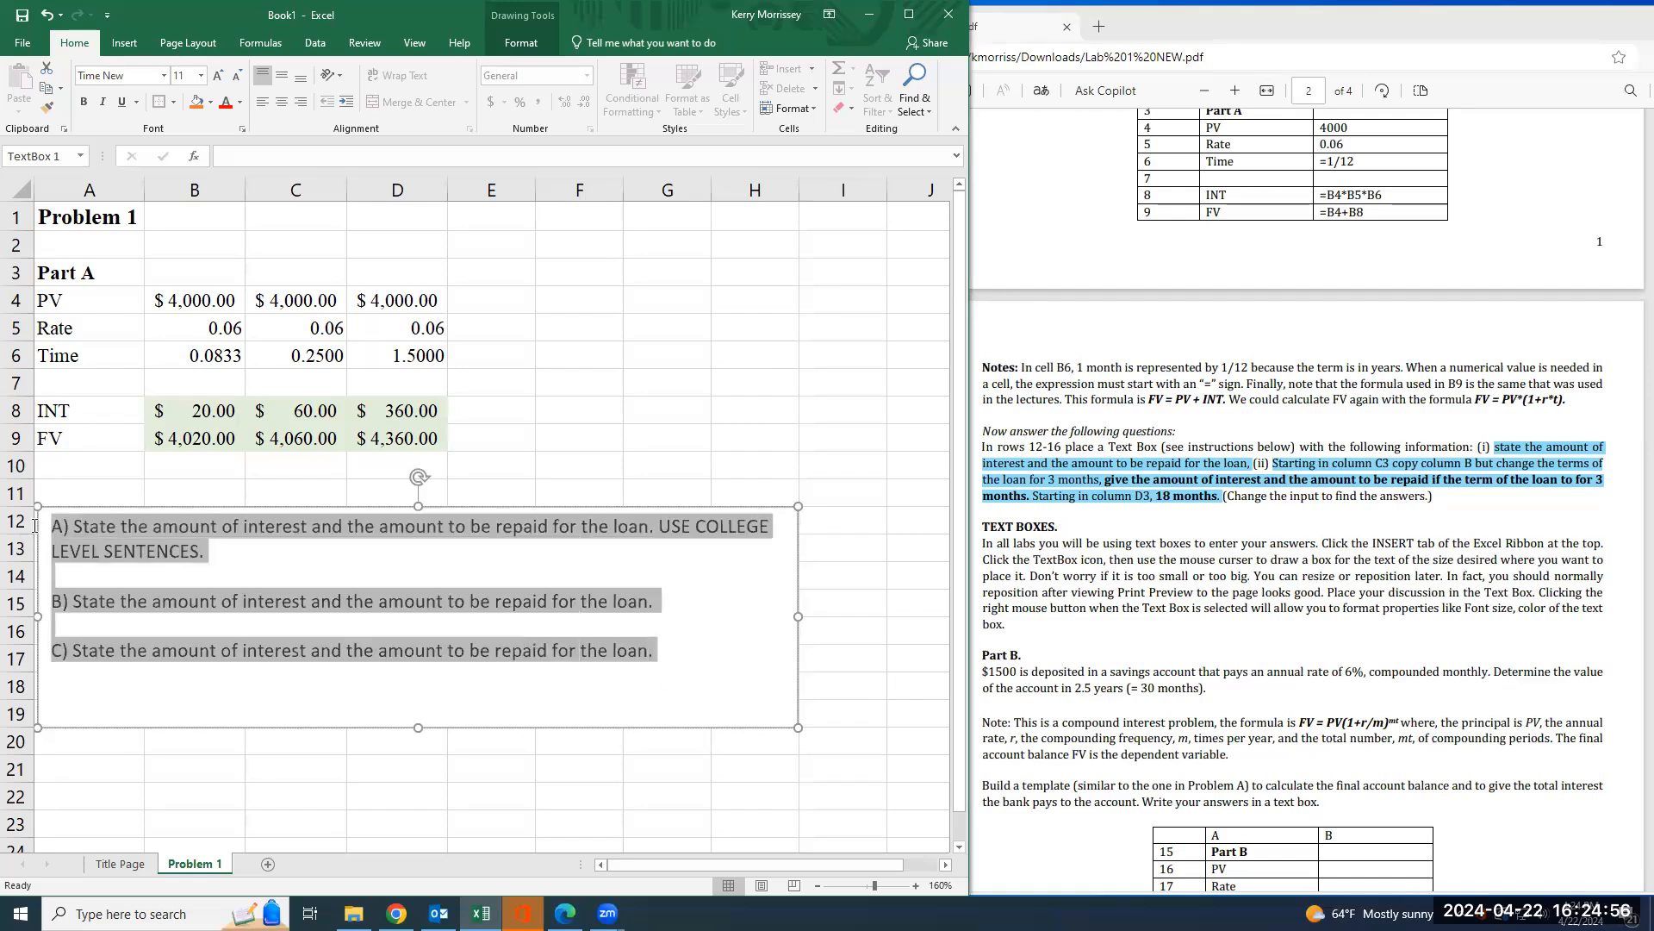
{"action": "left_click", "coordinate": [129, 75]}
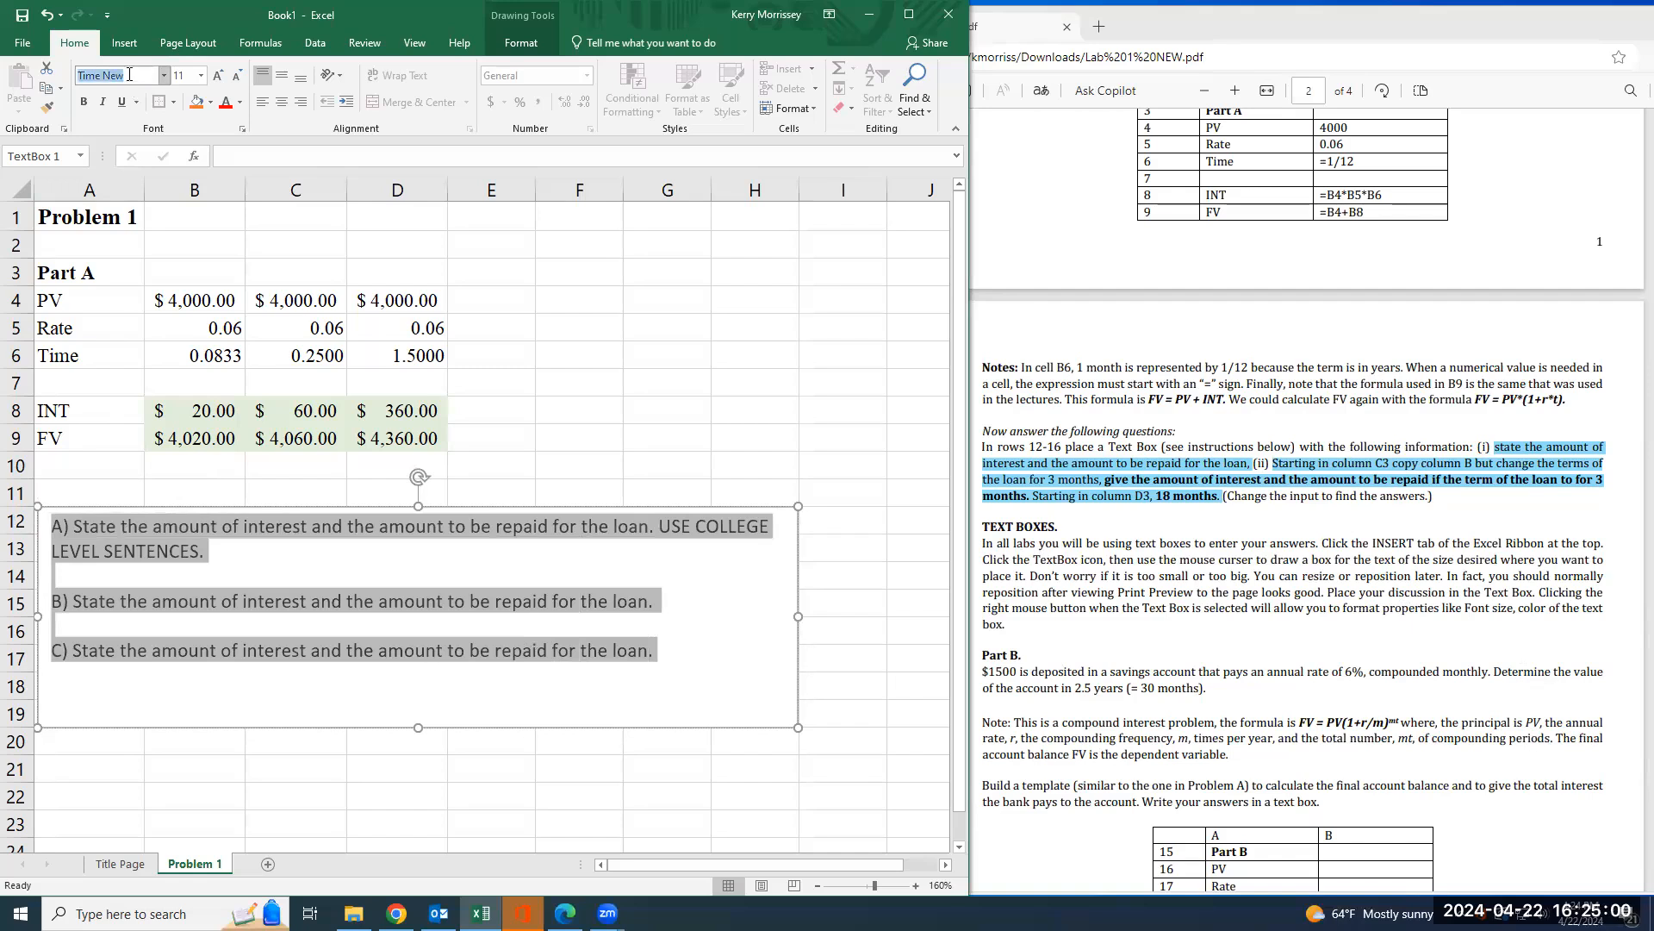
{"action": "type", "text": "Times New Roman"}
{"action": "key", "text": "Return"}
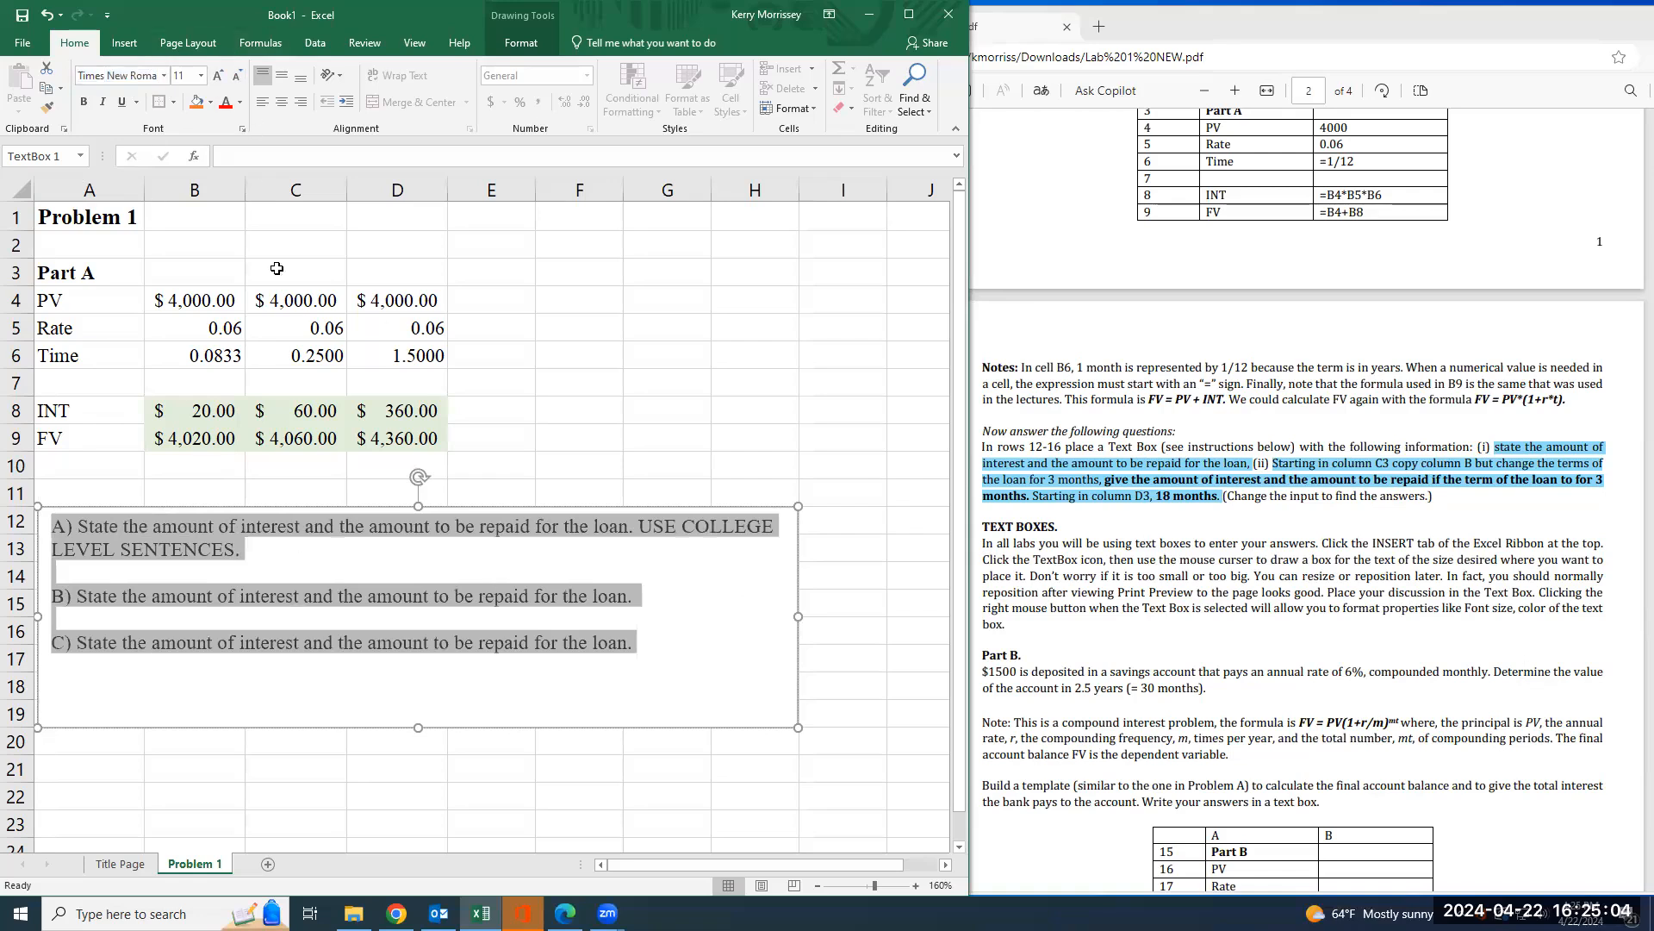
{"action": "left_click", "coordinate": [716, 658]}
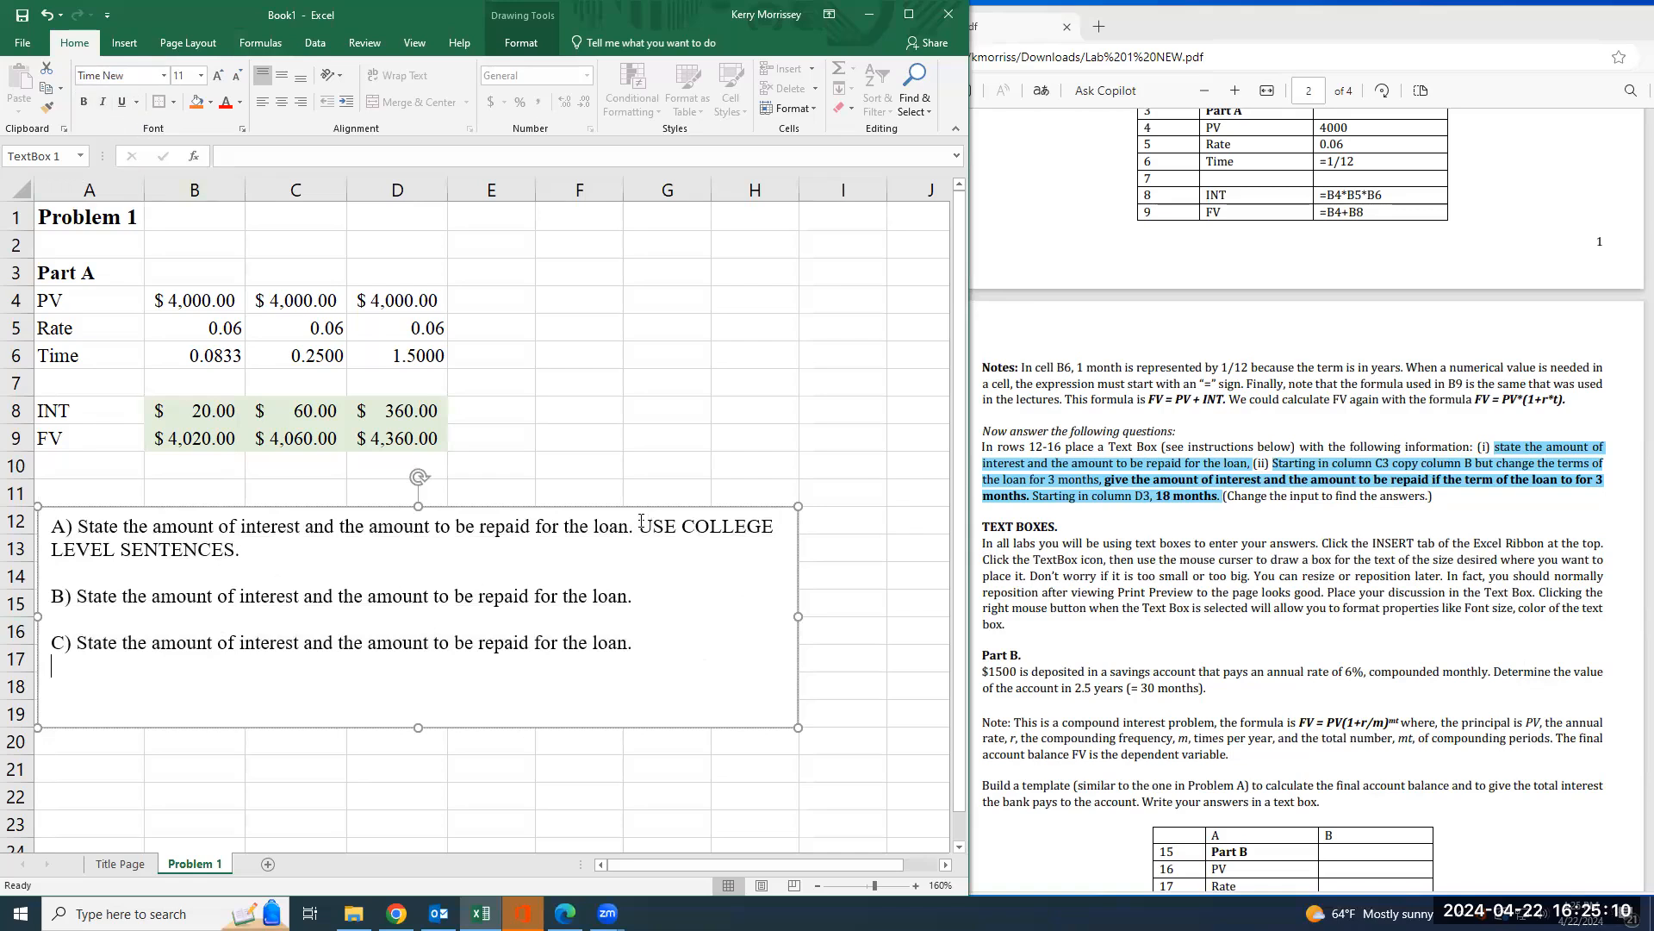
- Make "USE COLLEGE LEVEL SENTENCES." in entry A bold and red
{"action": "left_click_drag", "start_coordinate": [642, 521], "coordinate": [241, 549]}
{"action": "key", "text": "ctrl+b"}
{"action": "left_click", "coordinate": [226, 102]}
{"action": "left_click", "coordinate": [691, 660]}
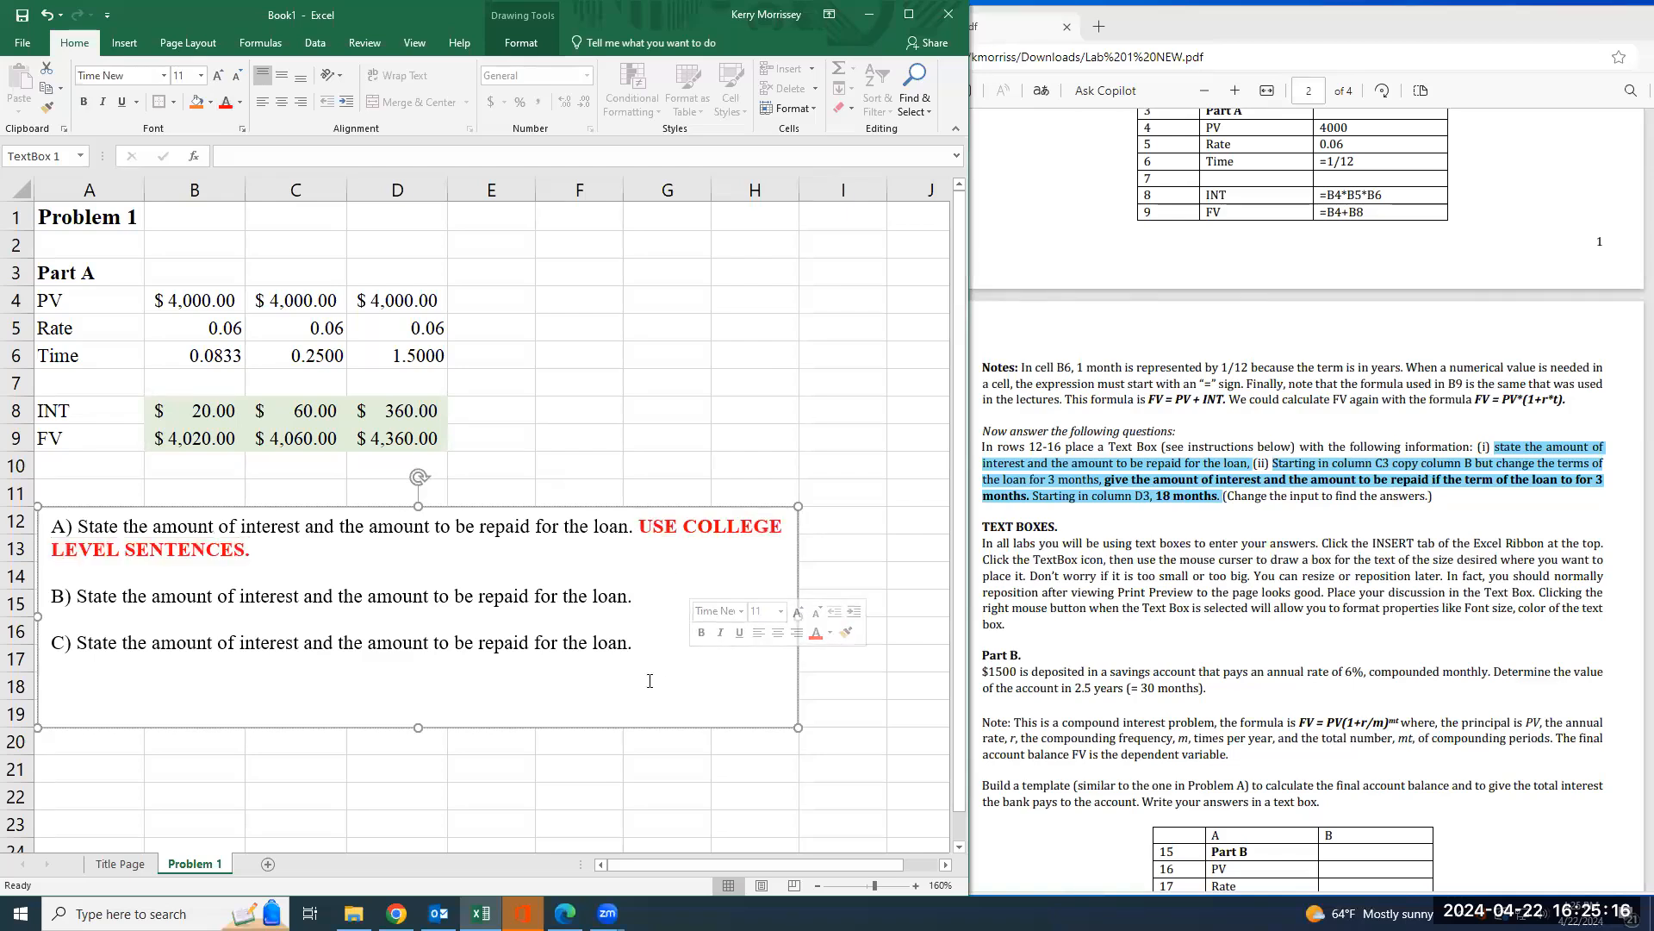
- Add a new worksheet after Problem 1, name it Problem 2, and select its cell A1
{"action": "scroll", "coordinate": [1209, 660], "scroll_direction": "down", "scroll_amount": 3}
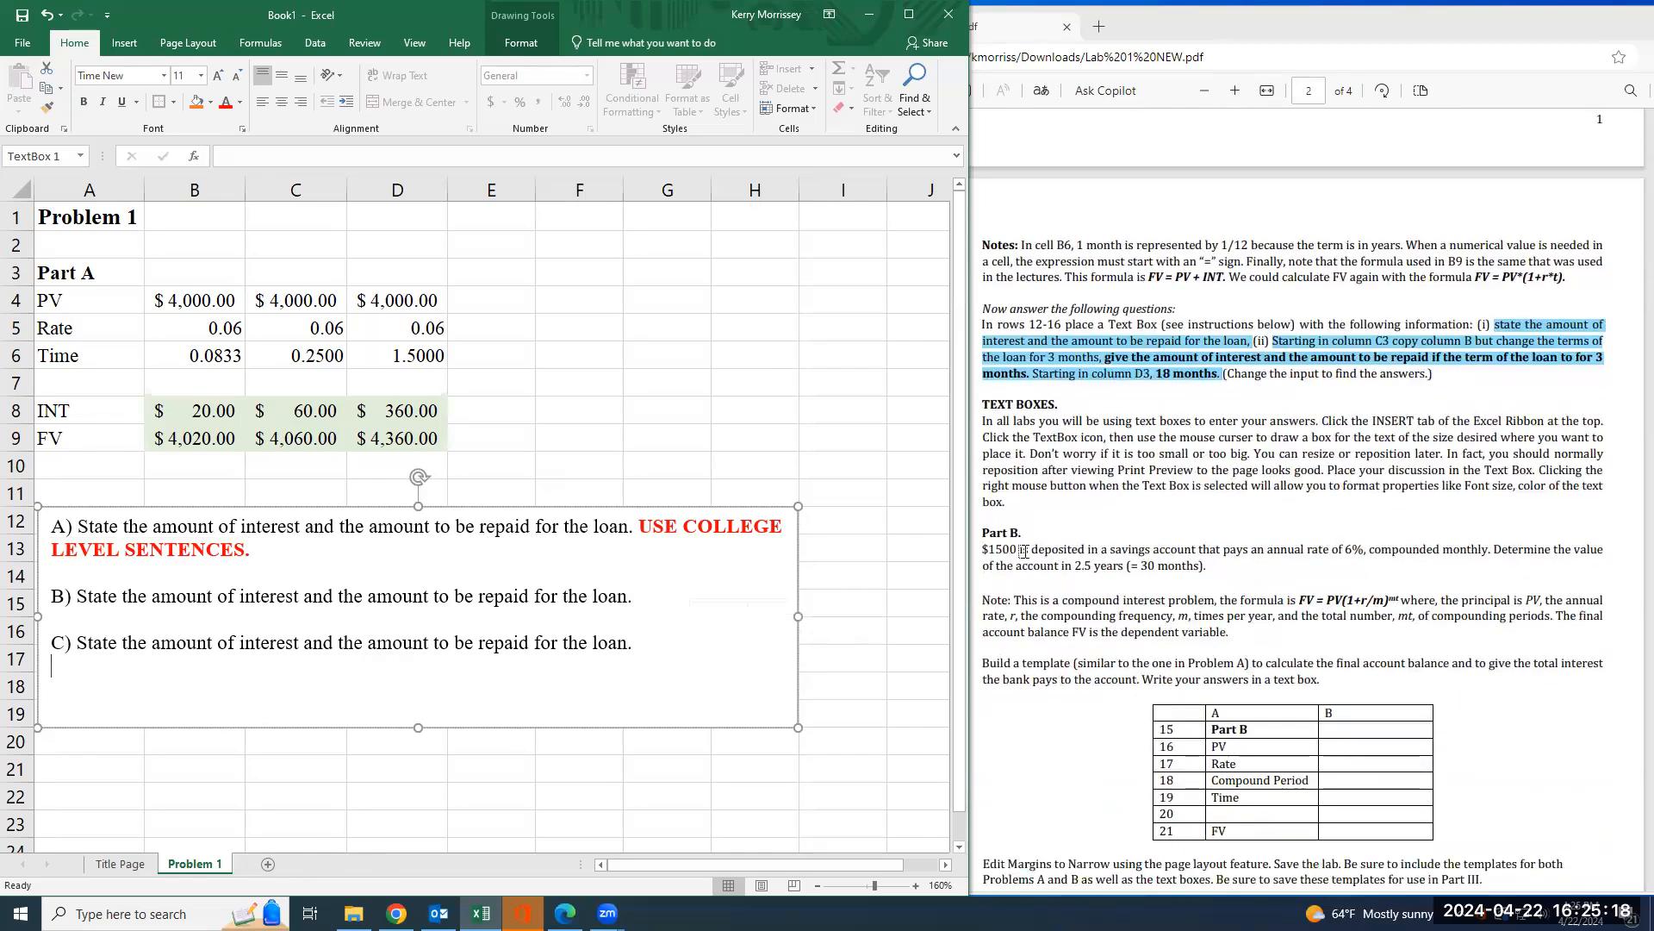
{"action": "left_click", "coordinate": [268, 864]}
{"action": "double_click", "coordinate": [263, 864]}
{"action": "type", "text": "Part B"}
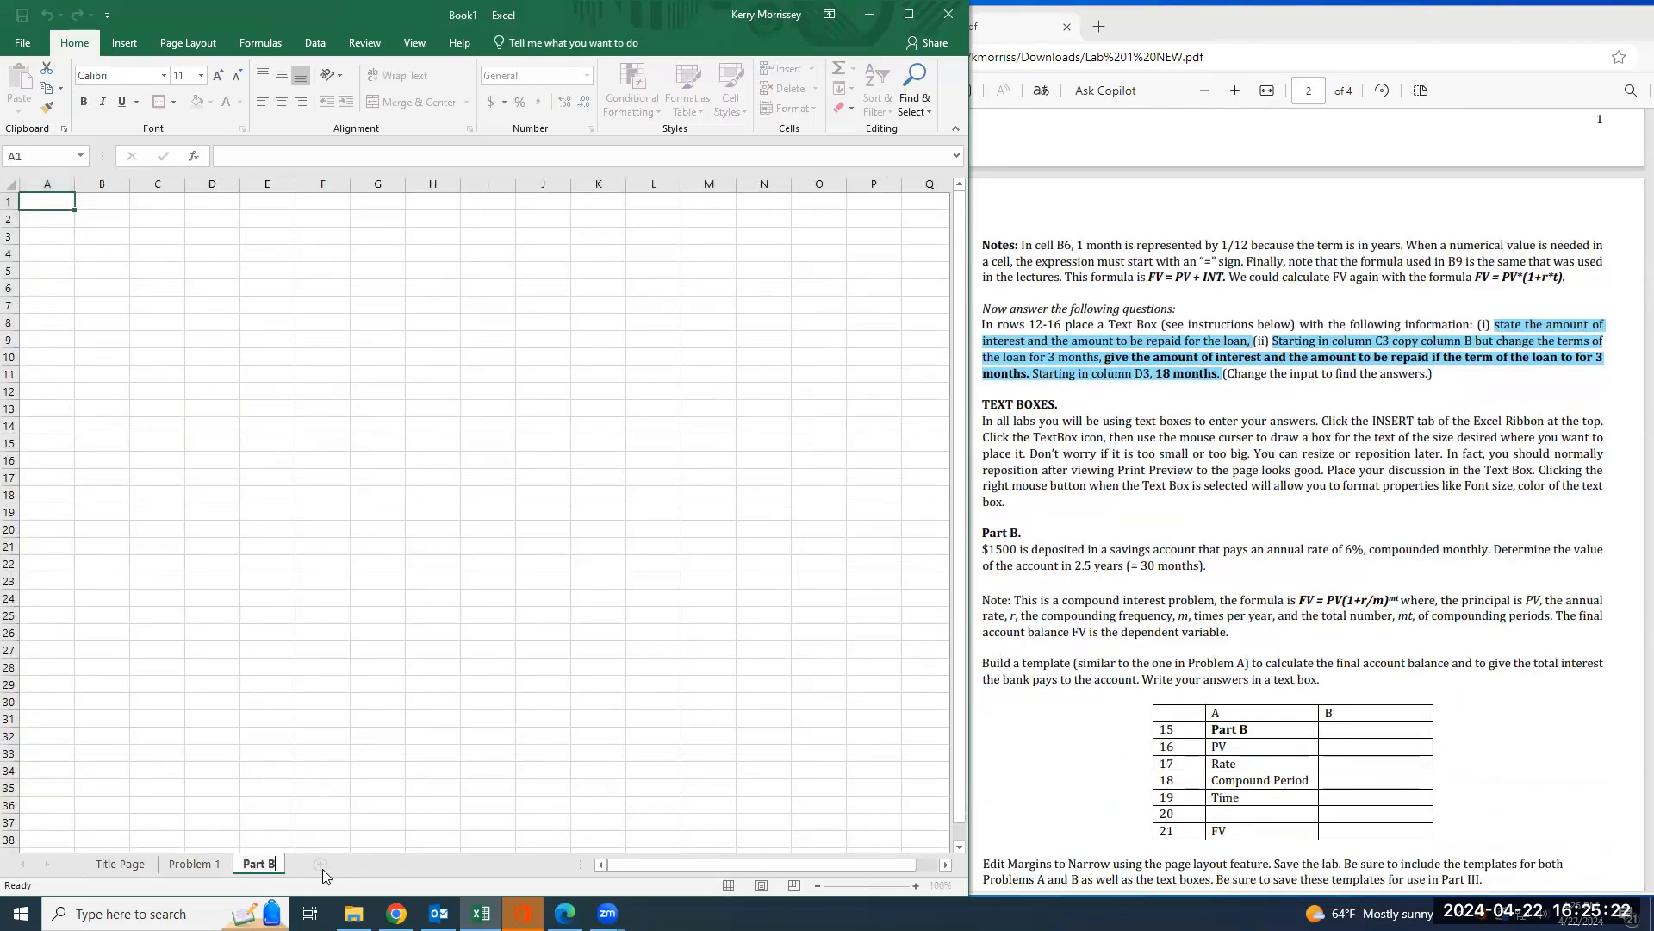
{"action": "key", "text": "BackSpace"}
{"action": "key", "text": "BackSpace"}
{"action": "key", "text": "BackSpace"}
{"action": "key", "text": "BackSpace"}
{"action": "key", "text": "BackSpace"}
{"action": "key", "text": "BackSpace"}
{"action": "type", "text": "Problem 2"}
{"action": "left_click", "coordinate": [215, 735]}
{"action": "left_click", "coordinate": [46, 207]}
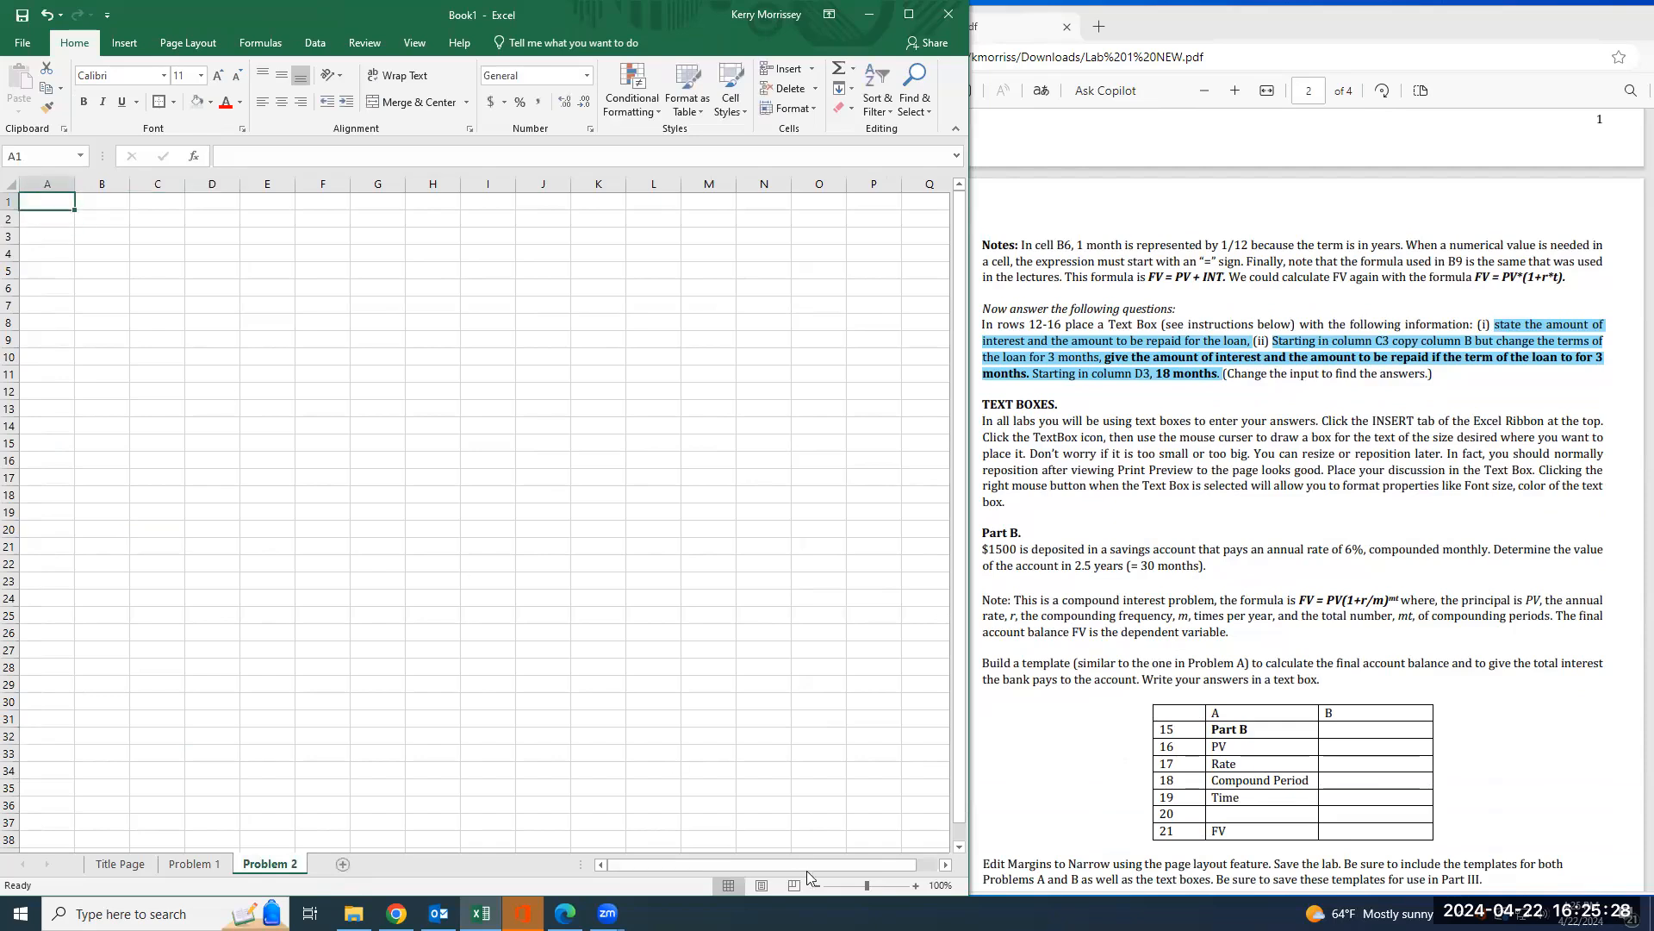
{"action": "left_click", "coordinate": [915, 886]}
{"action": "left_click", "coordinate": [916, 886]}
{"action": "scroll", "coordinate": [483, 575], "scroll_direction": "up", "scroll_amount": 4, "text": "ctrl"}
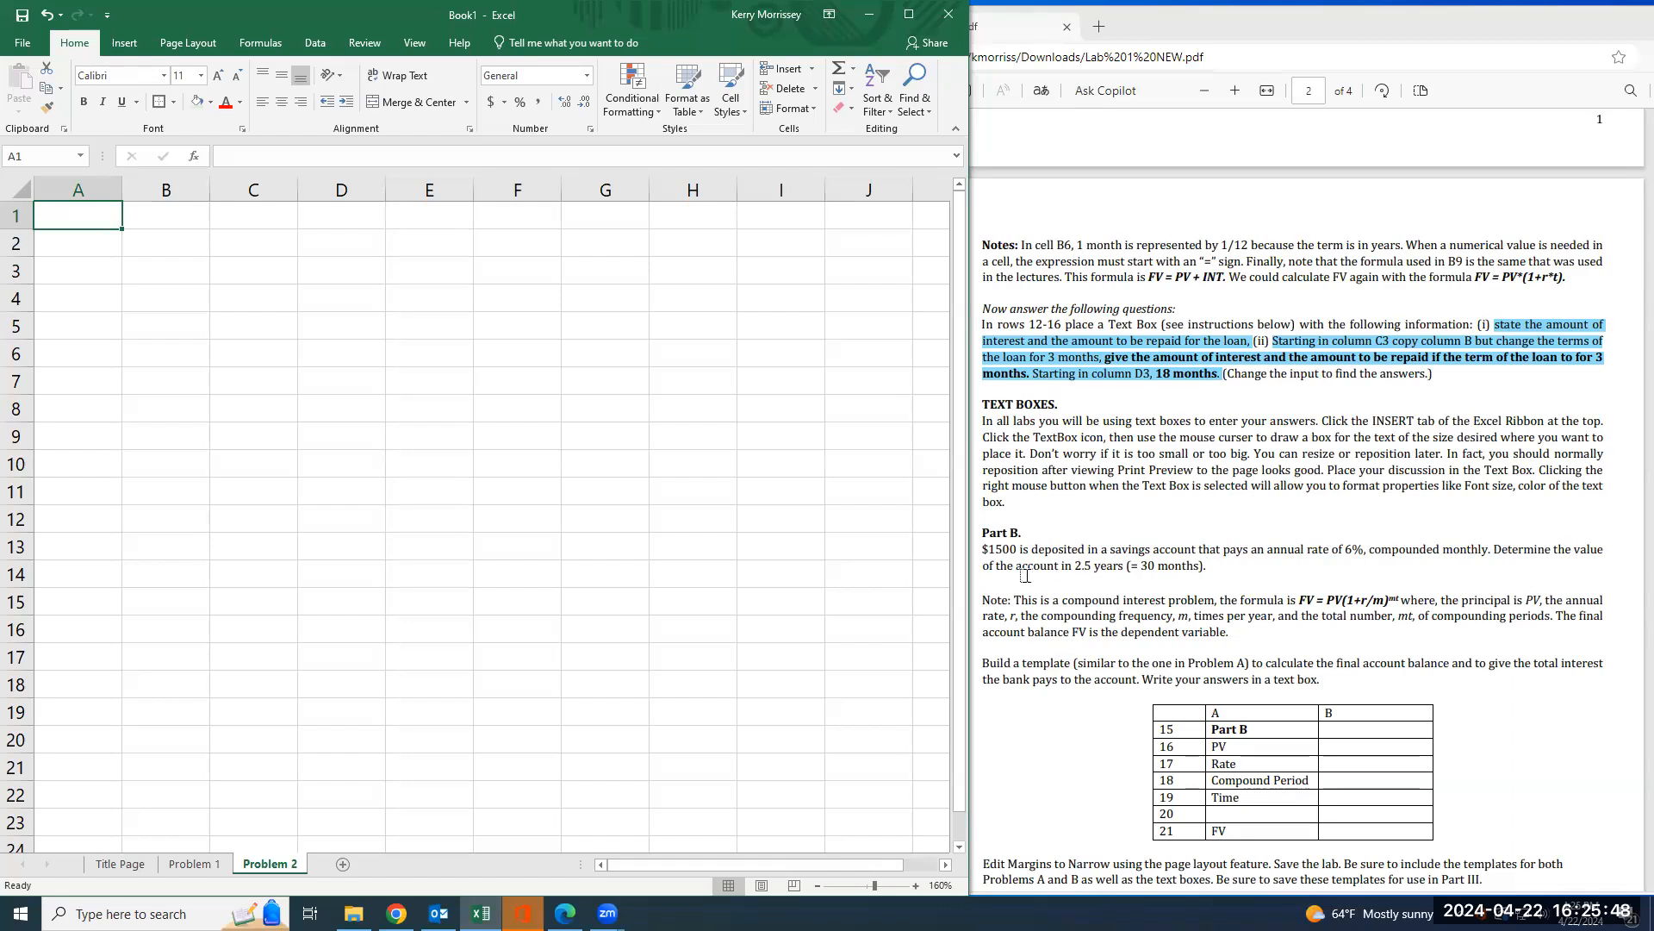
- Switch to the Lab 1 PDF and highlight "= 30 months" in the Part B problem statement
{"action": "left_click", "coordinate": [1147, 566]}
{"action": "left_click_drag", "start_coordinate": [1147, 566], "coordinate": [1199, 567]}
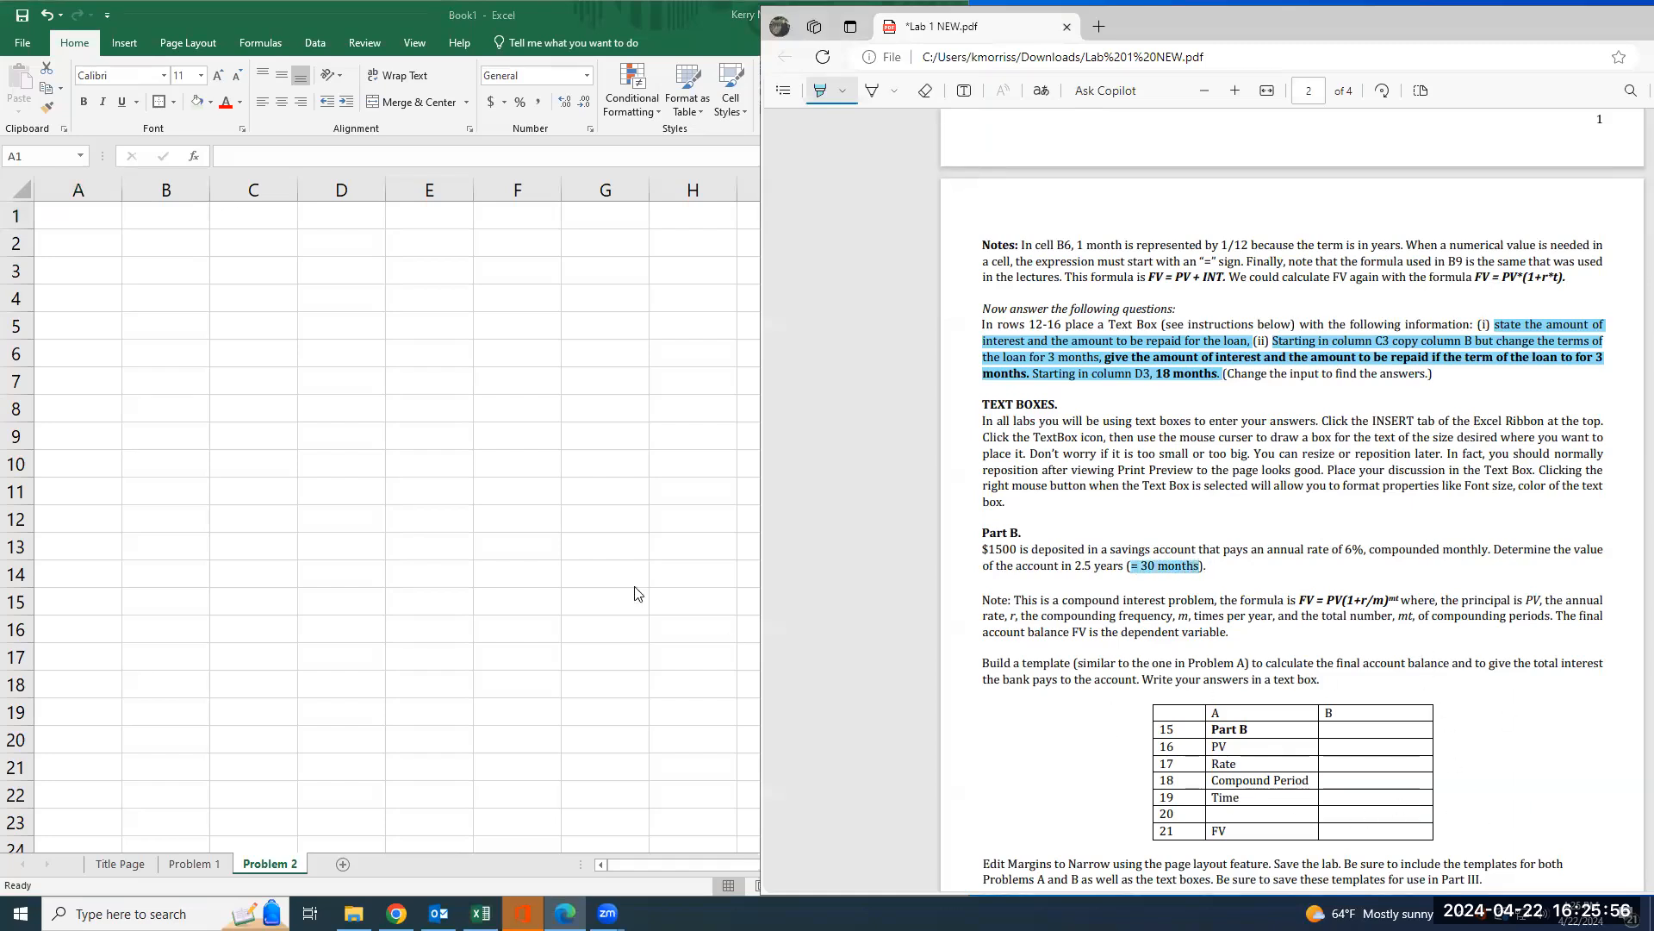
- Return to the Problem 1 sheet in Excel and move the answer text box beside the Part A table, starting in column F
{"action": "left_click", "coordinate": [92, 213]}
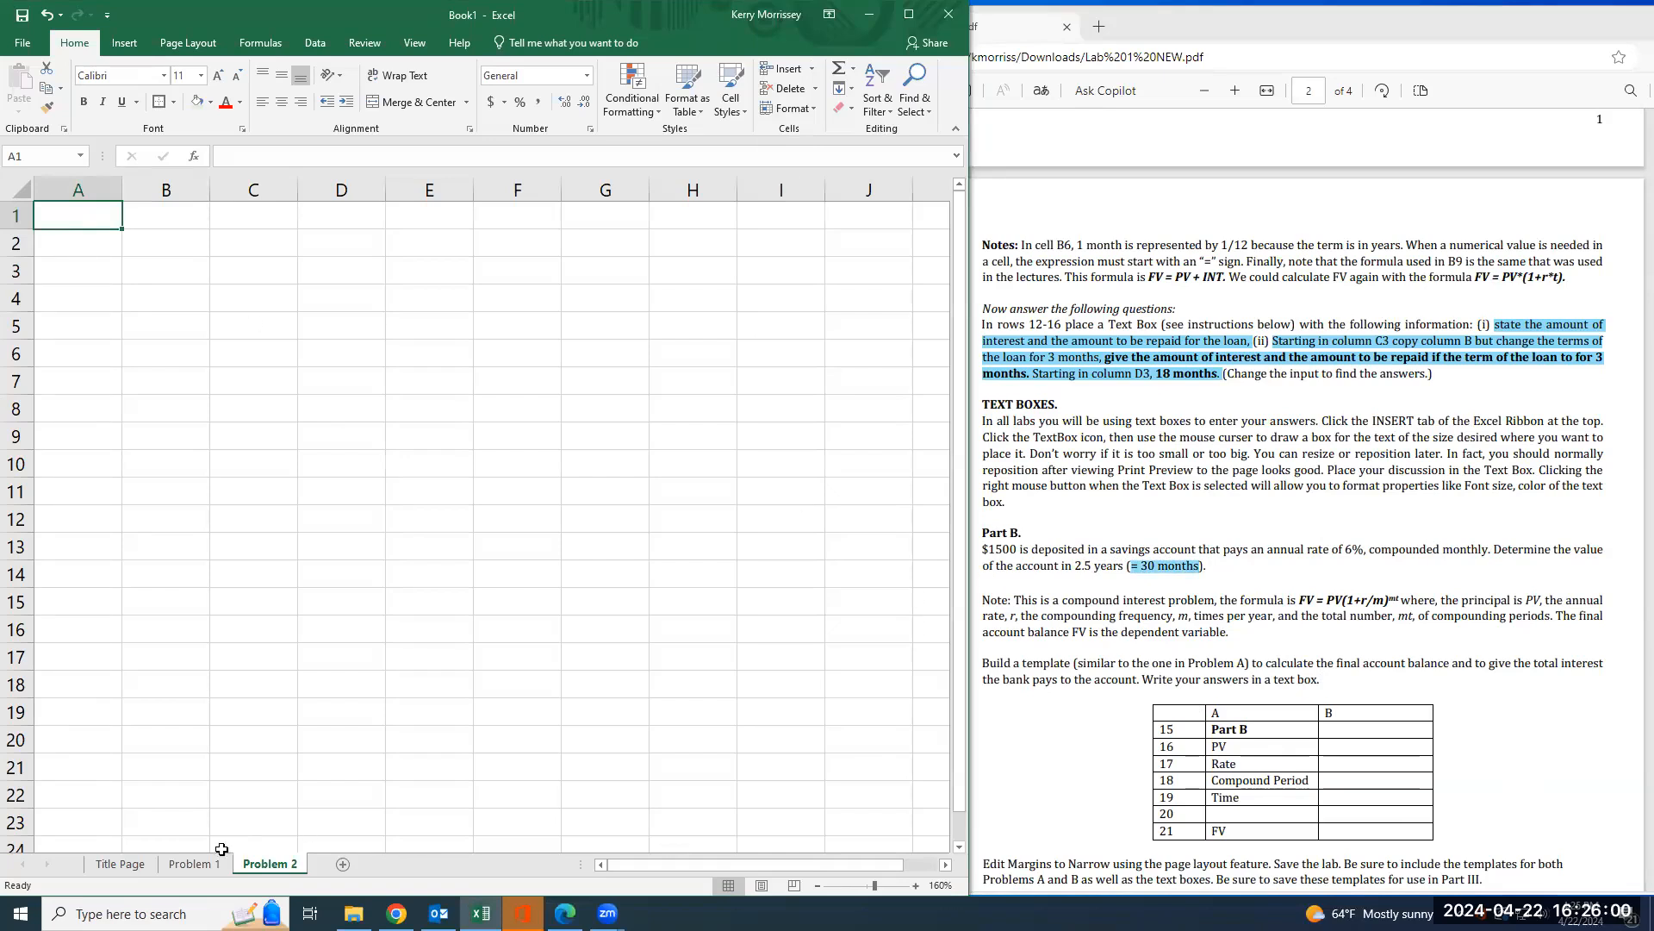
{"action": "left_click", "coordinate": [194, 863]}
{"action": "scroll", "coordinate": [1165, 730], "scroll_direction": "down", "scroll_amount": 6}
{"action": "scroll", "coordinate": [1165, 731], "scroll_direction": "up", "scroll_amount": 7}
{"action": "scroll", "coordinate": [1165, 730], "scroll_direction": "down", "scroll_amount": 3}
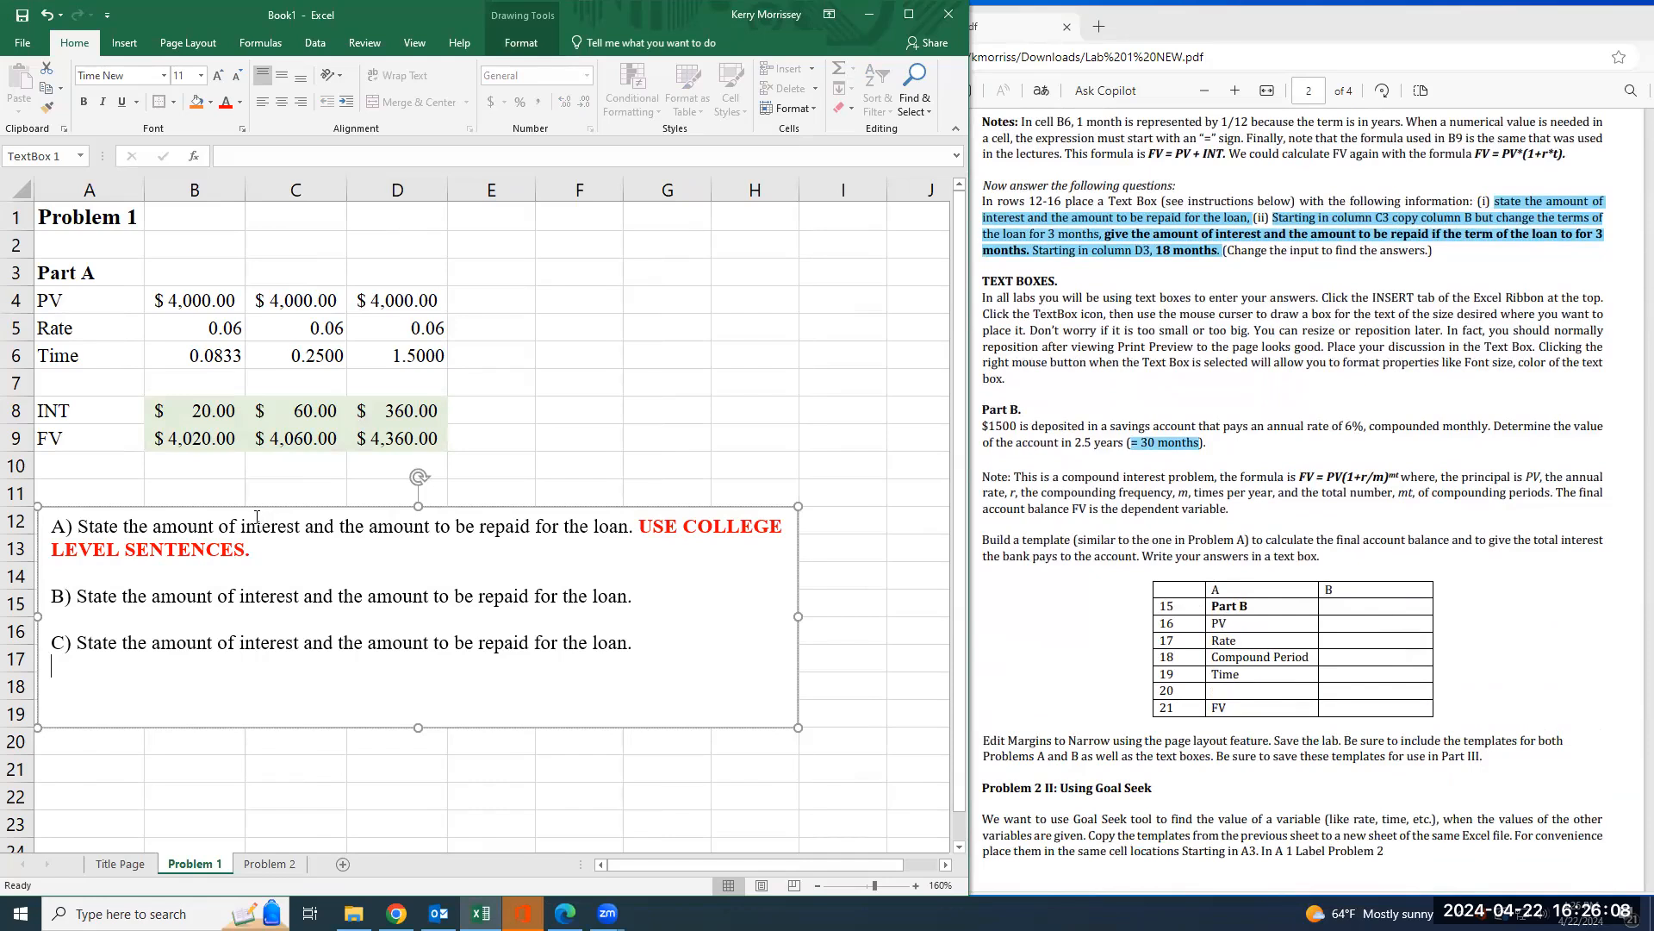
{"action": "left_click_drag", "start_coordinate": [259, 506], "coordinate": [764, 286]}
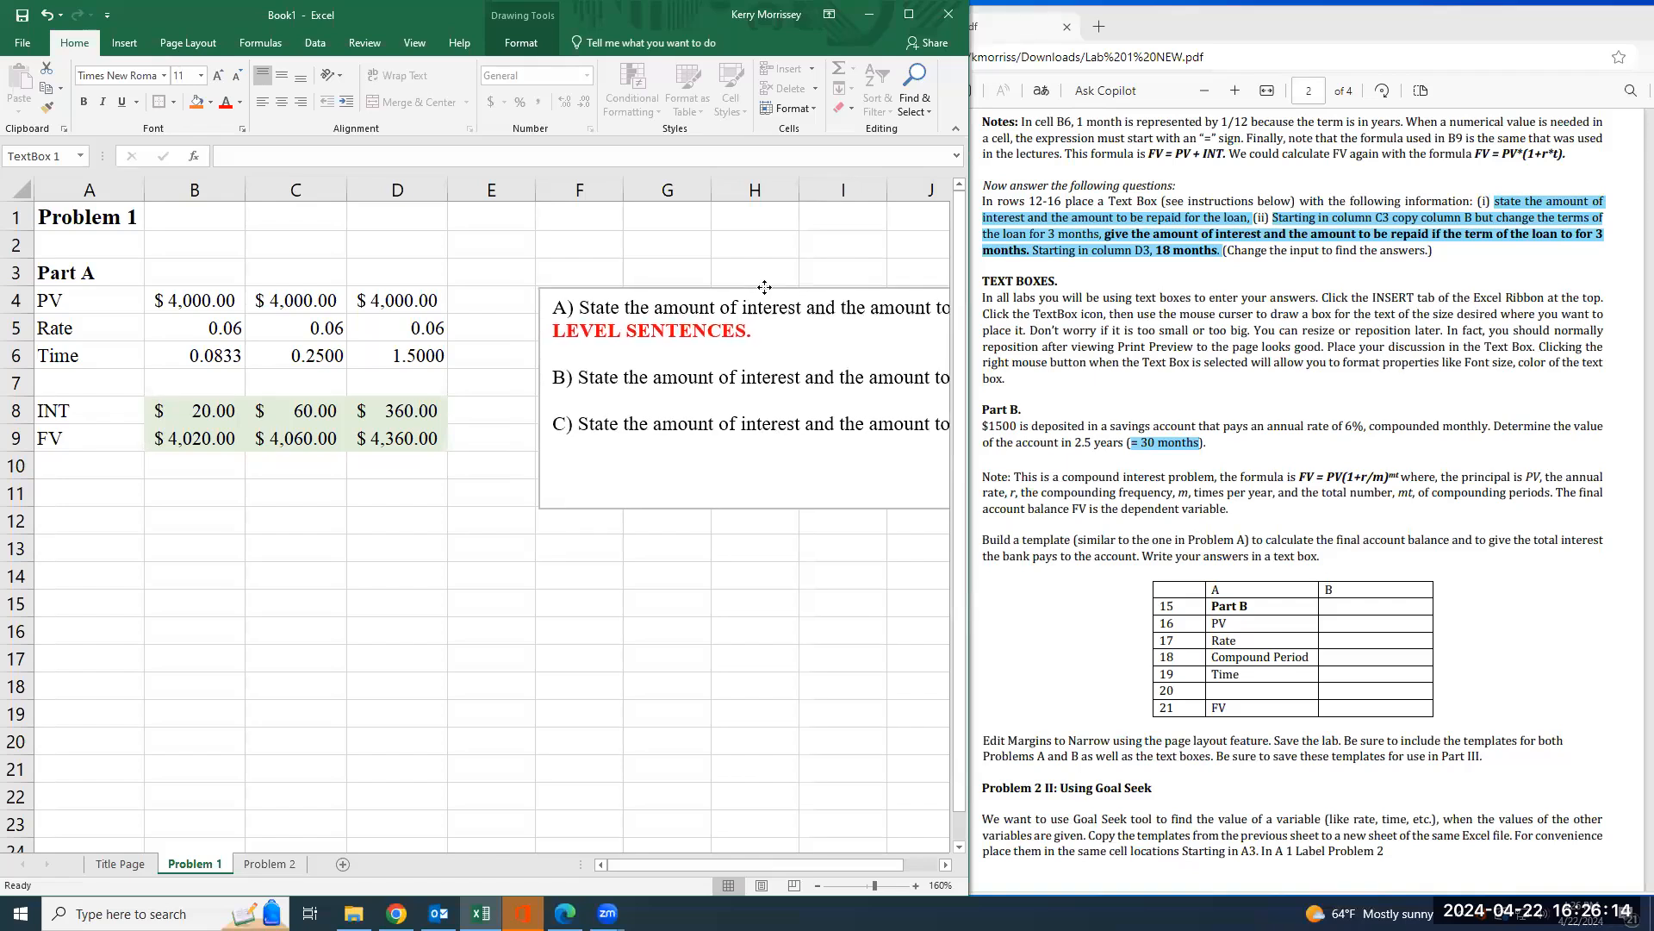
- Enter the heading "Part B" in cell A15 of Problem 1 and make it bold
{"action": "left_click", "coordinate": [93, 600]}
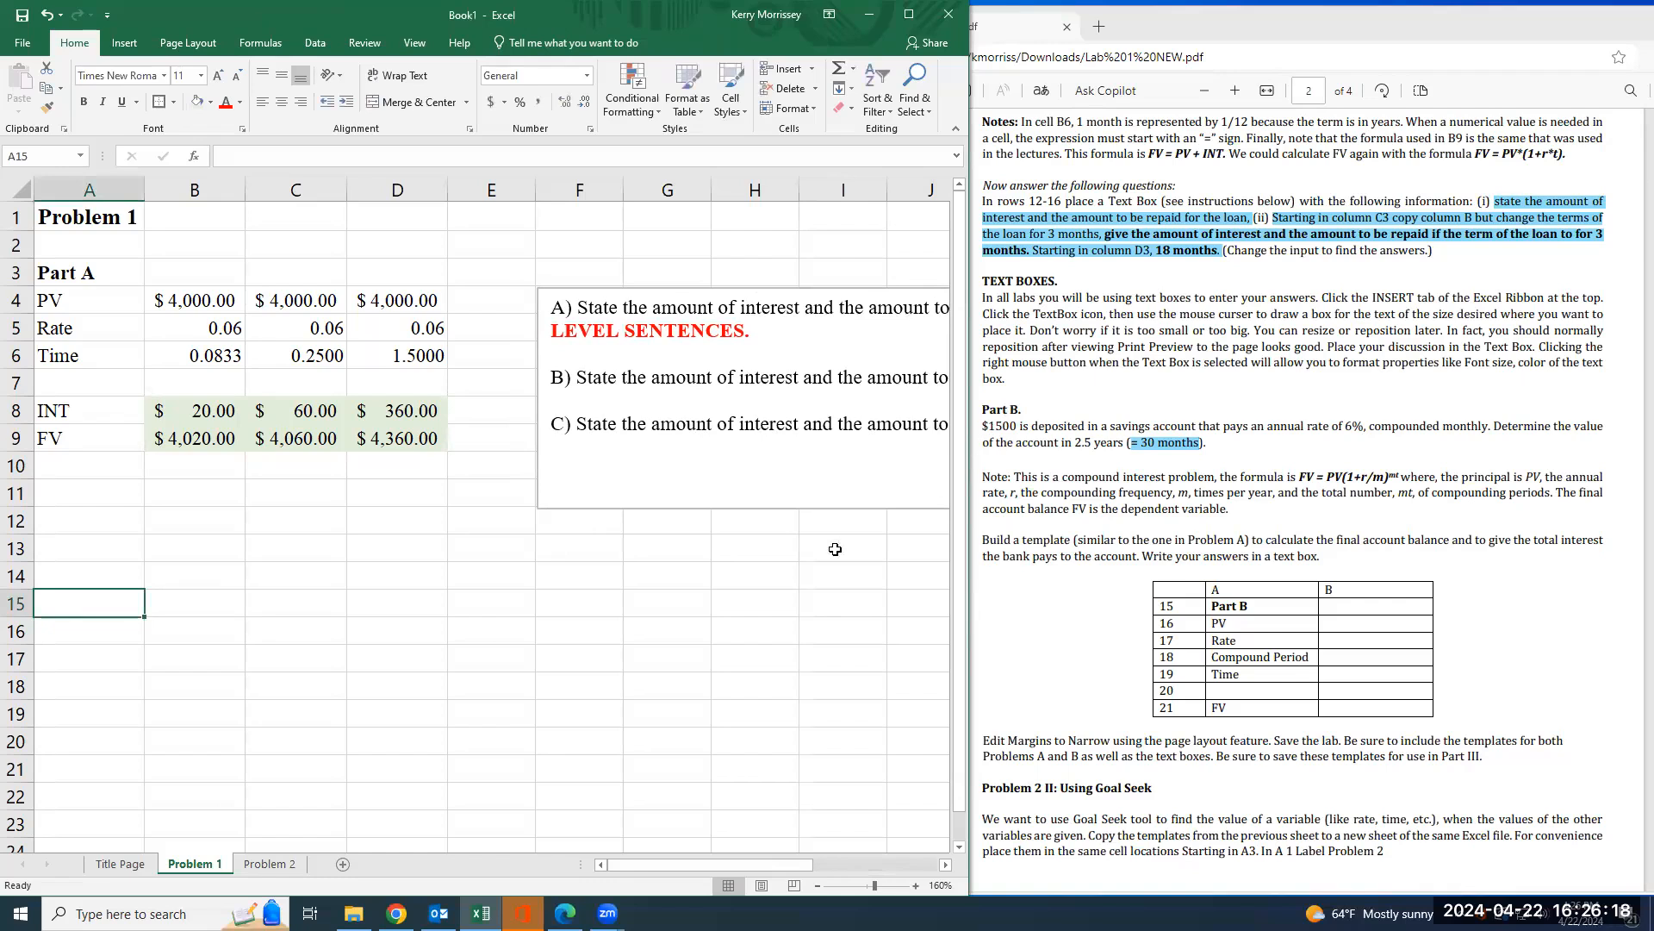
{"action": "type", "text": "P"}
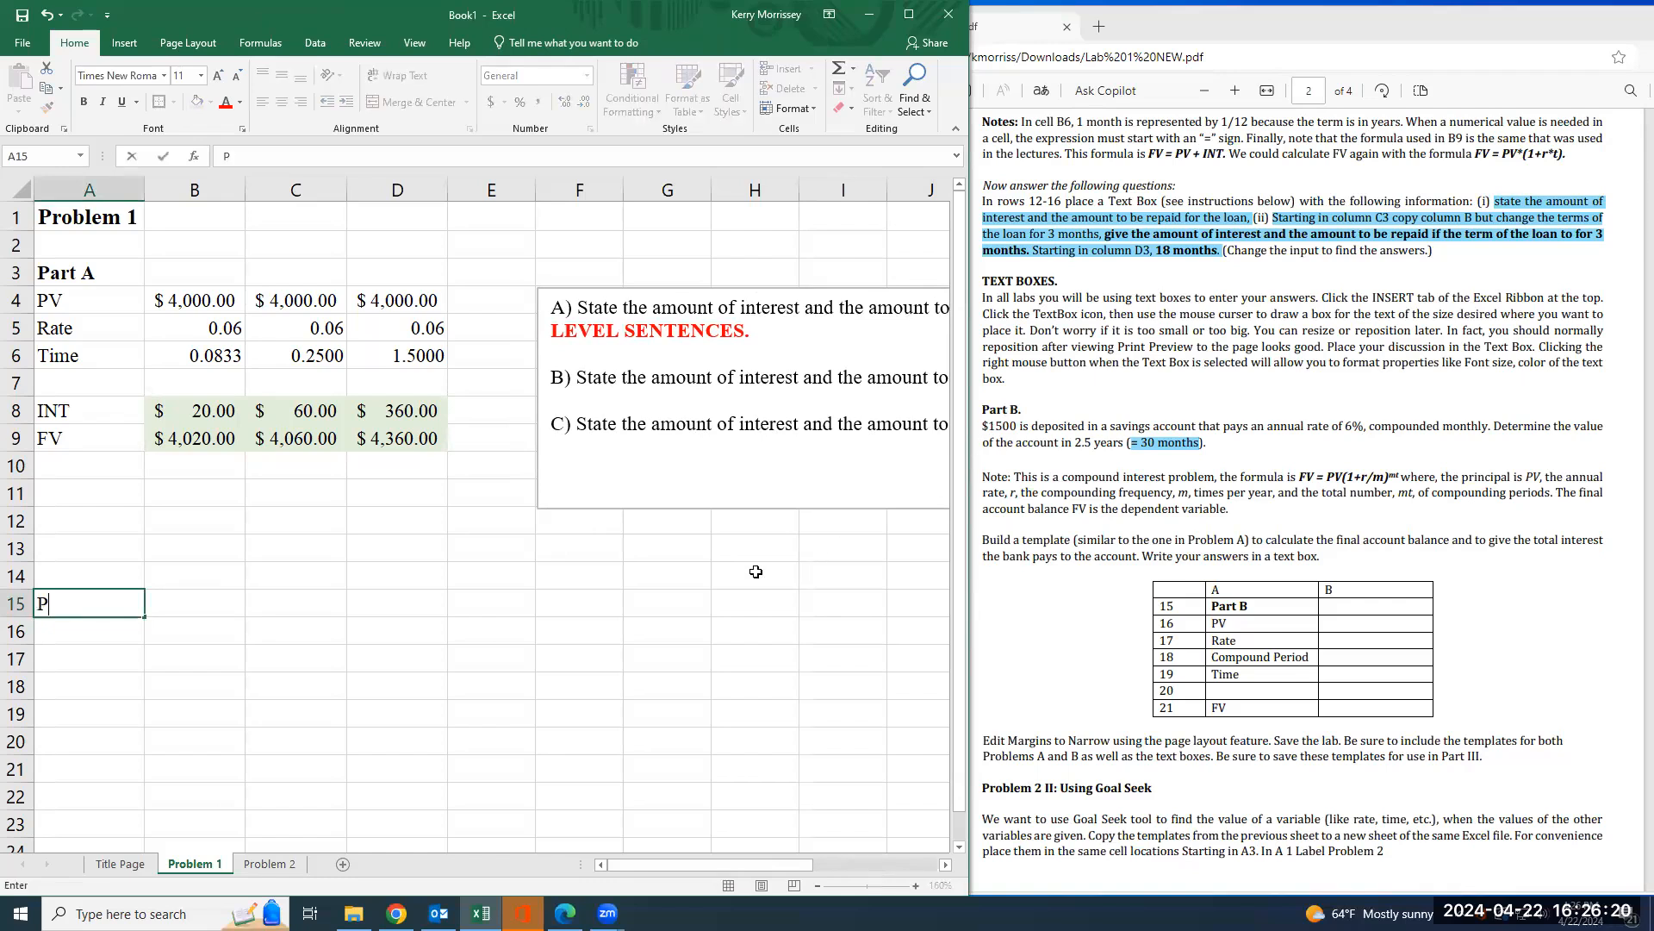
{"action": "key", "text": "BackSpace"}
{"action": "key", "text": "BackSpace"}
{"action": "type", "text": "Part"}
{"action": "key", "text": "Return"}
{"action": "key", "text": "Up"}
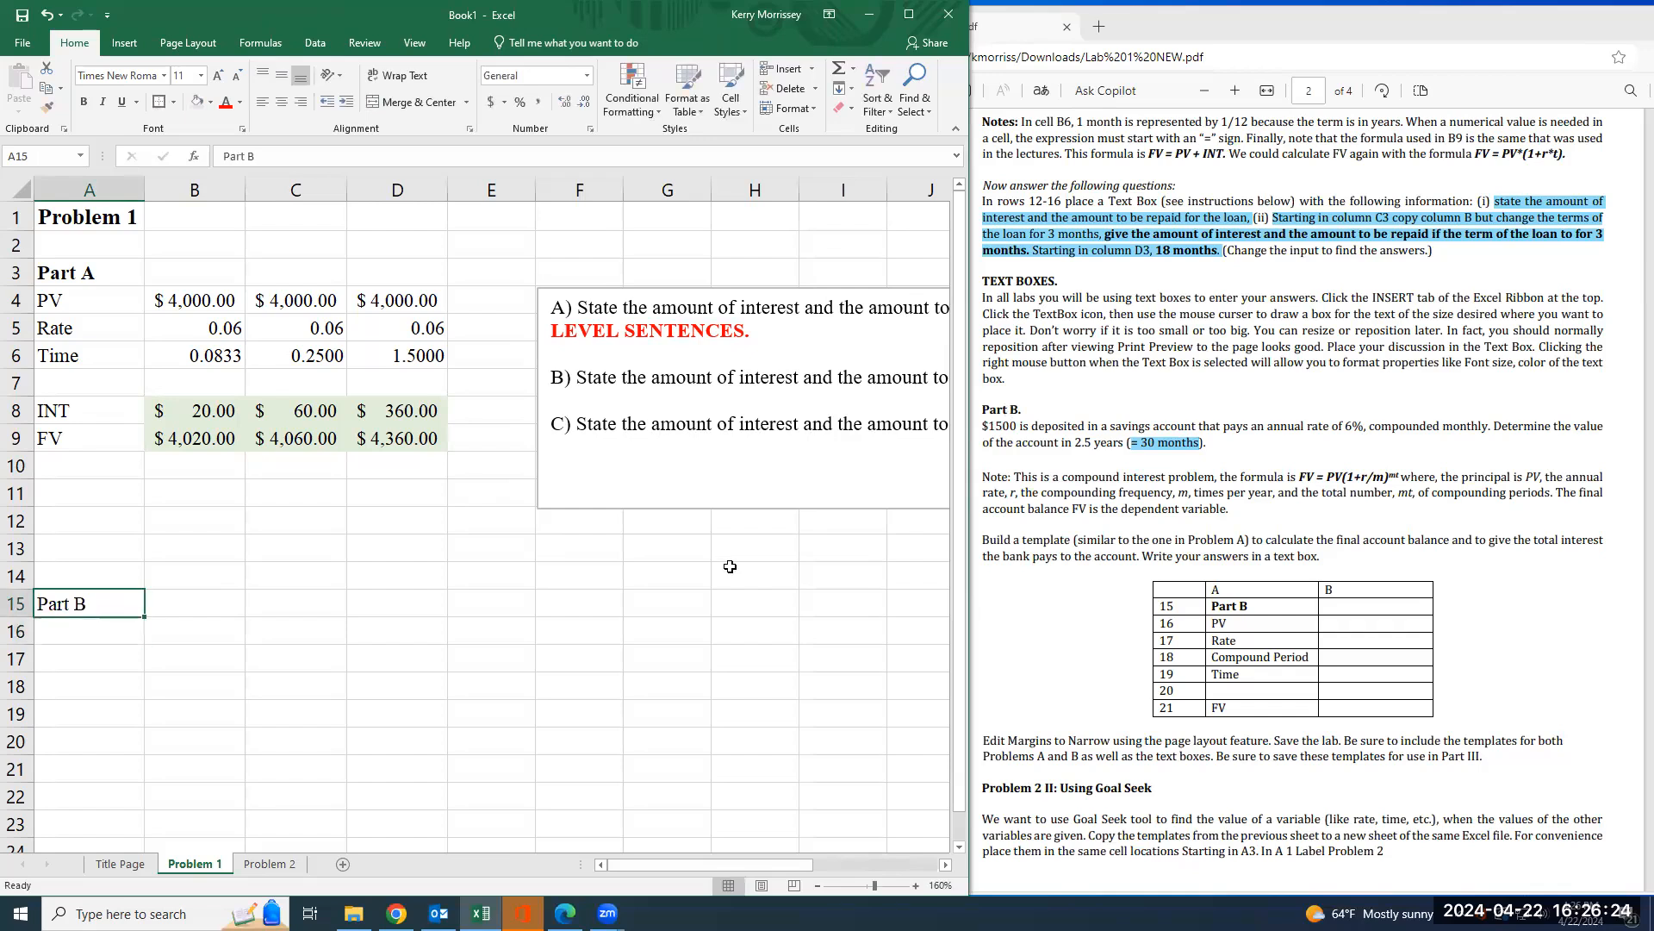
{"action": "left_click", "coordinate": [84, 101]}
- Enter the labels PV, Rate and Compound Period in cells A16 to A18
{"action": "left_click", "coordinate": [75, 635]}
{"action": "type", "text": "PV"}
{"action": "key", "text": "Return"}
{"action": "type", "text": "Rate"}
{"action": "key", "text": "Return"}
{"action": "type", "text": "Co"}
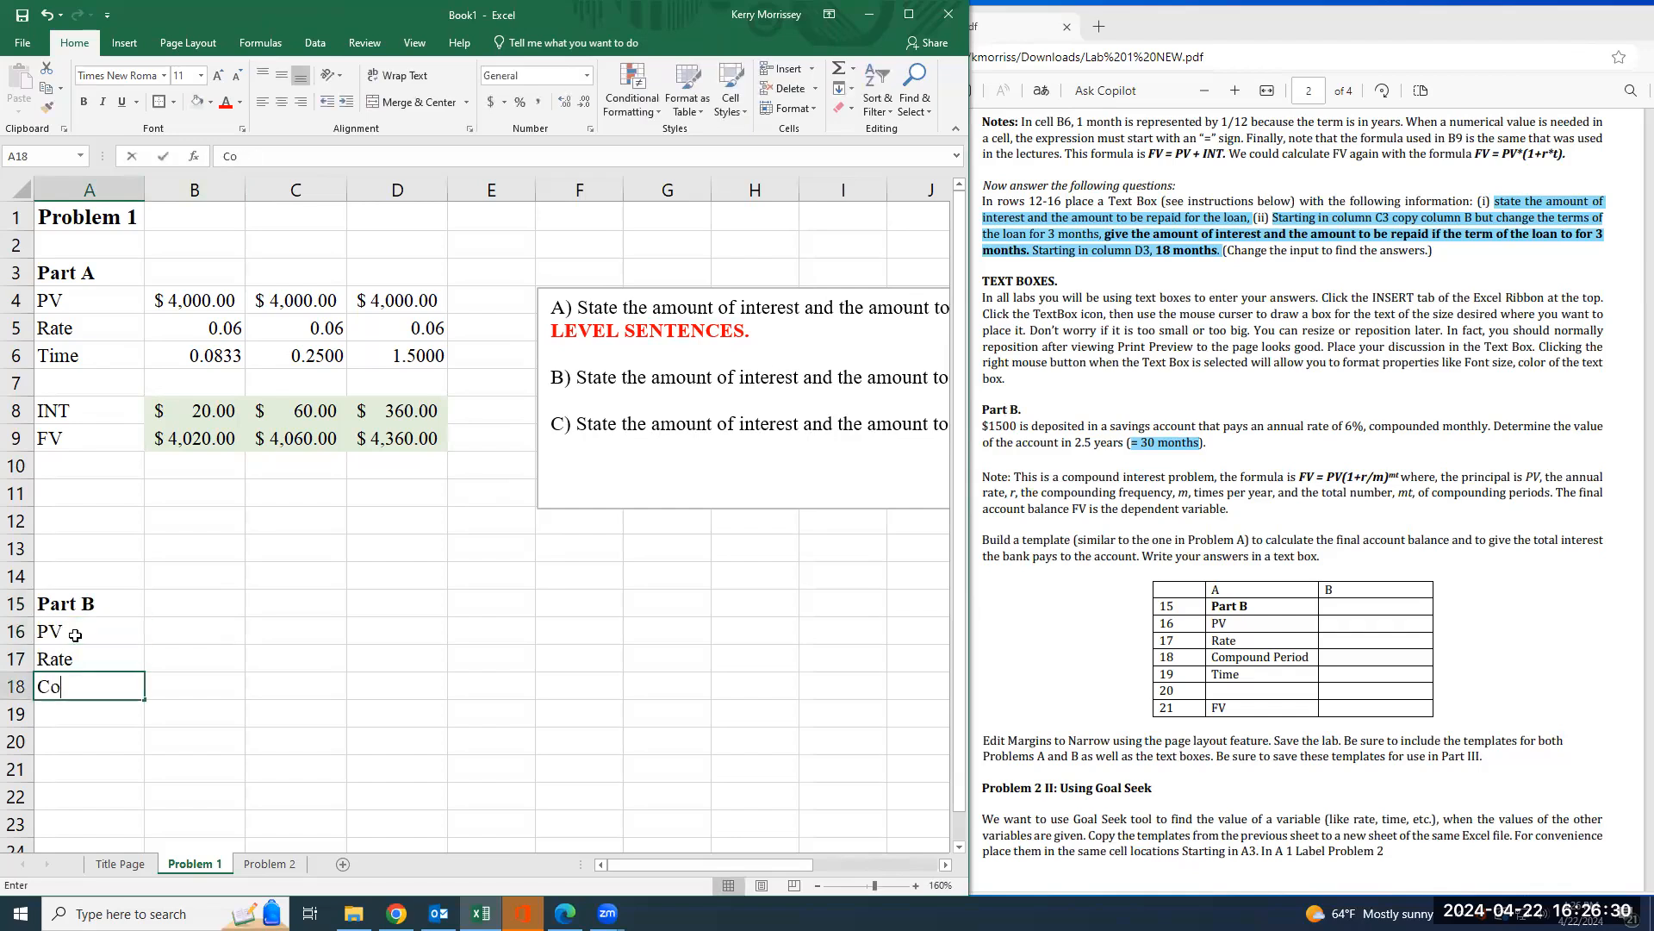
{"action": "type", "text": "mpound Period"}
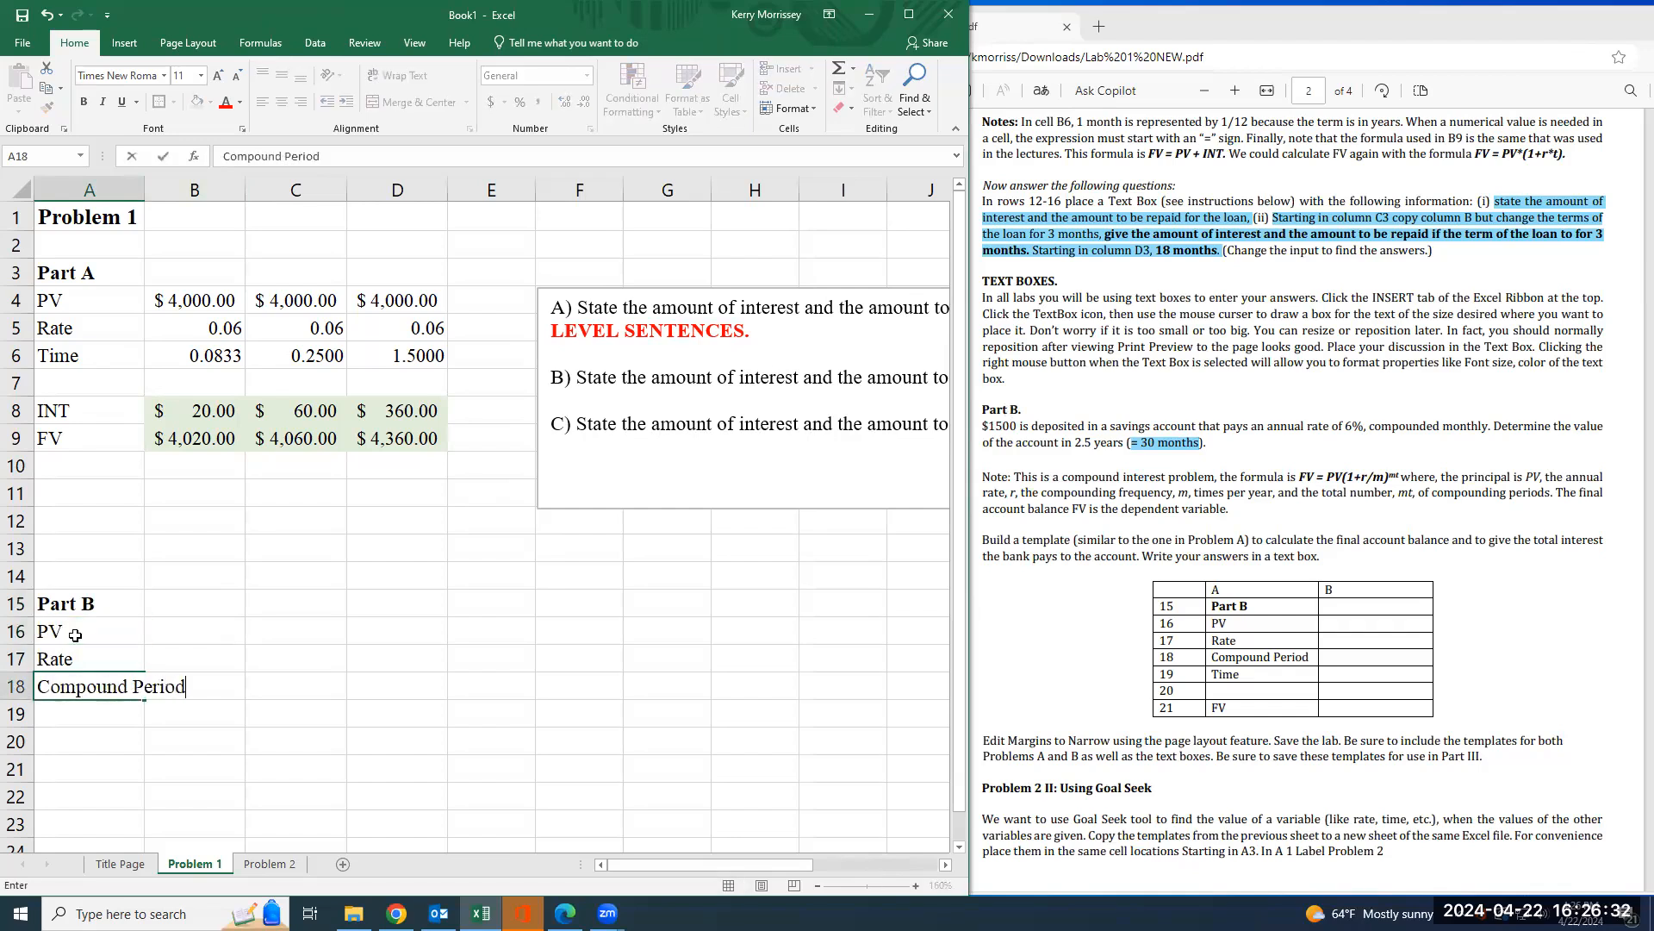
{"action": "key", "text": "Return"}
- Enter the labels Time in A19 and FV in A21, and autofit column A to the longest label
{"action": "type", "text": "Time"}
{"action": "key", "text": "Return"}
{"action": "key", "text": "Return"}
{"action": "type", "text": "FV"}
{"action": "key", "text": "Return"}
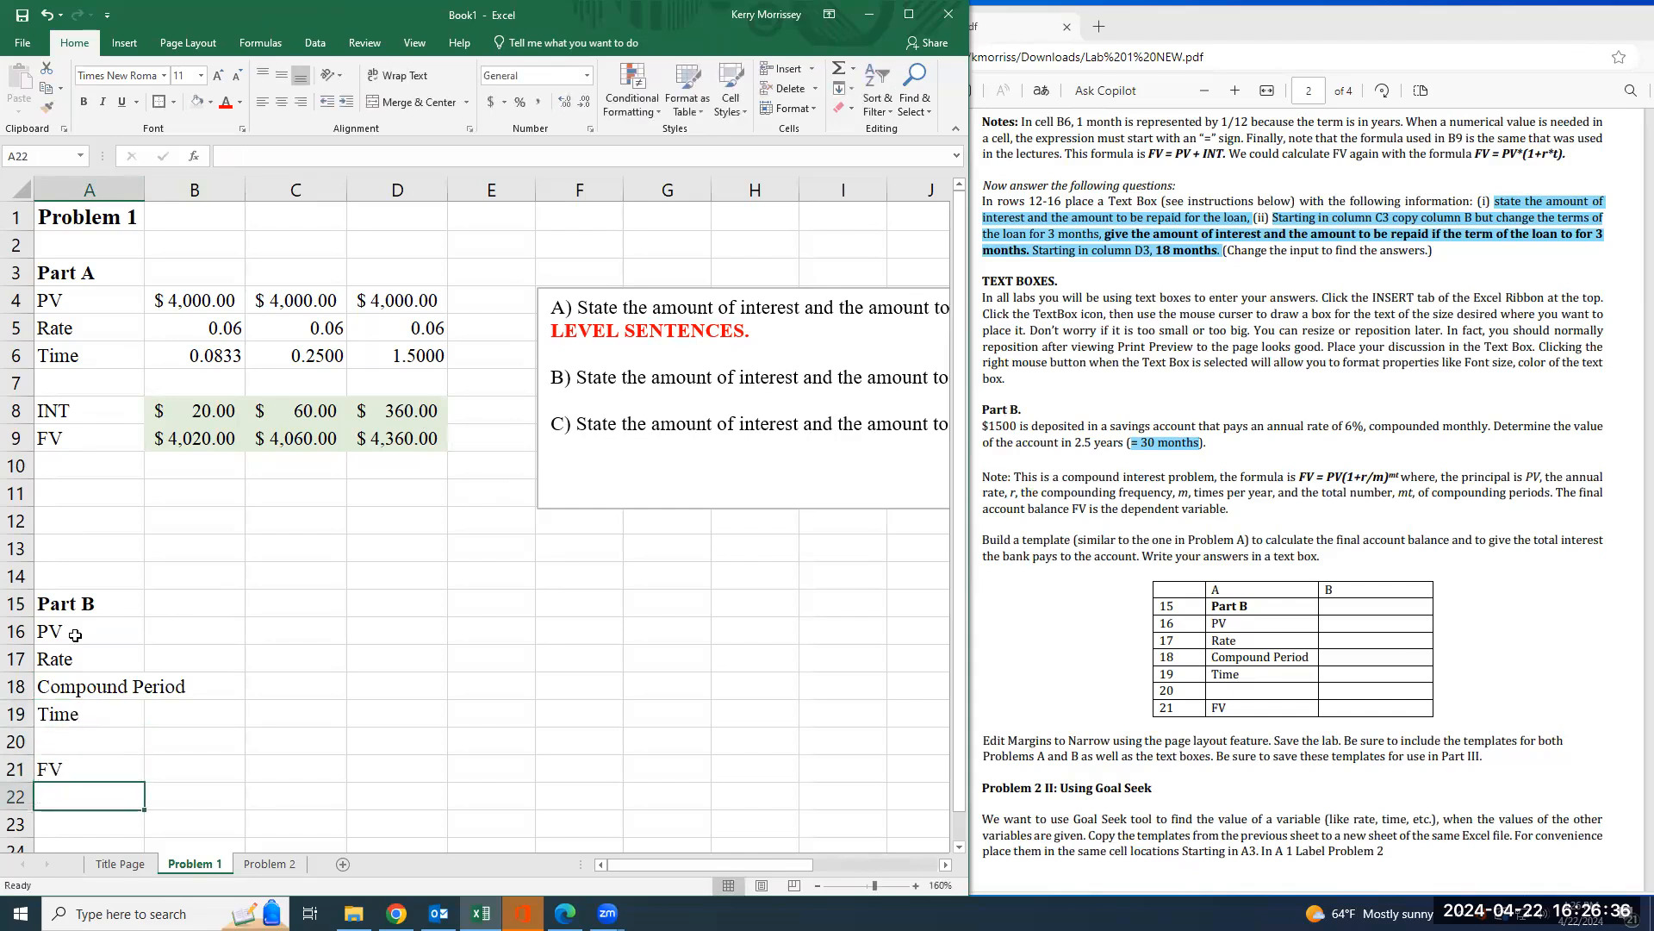
{"action": "left_click", "coordinate": [78, 687]}
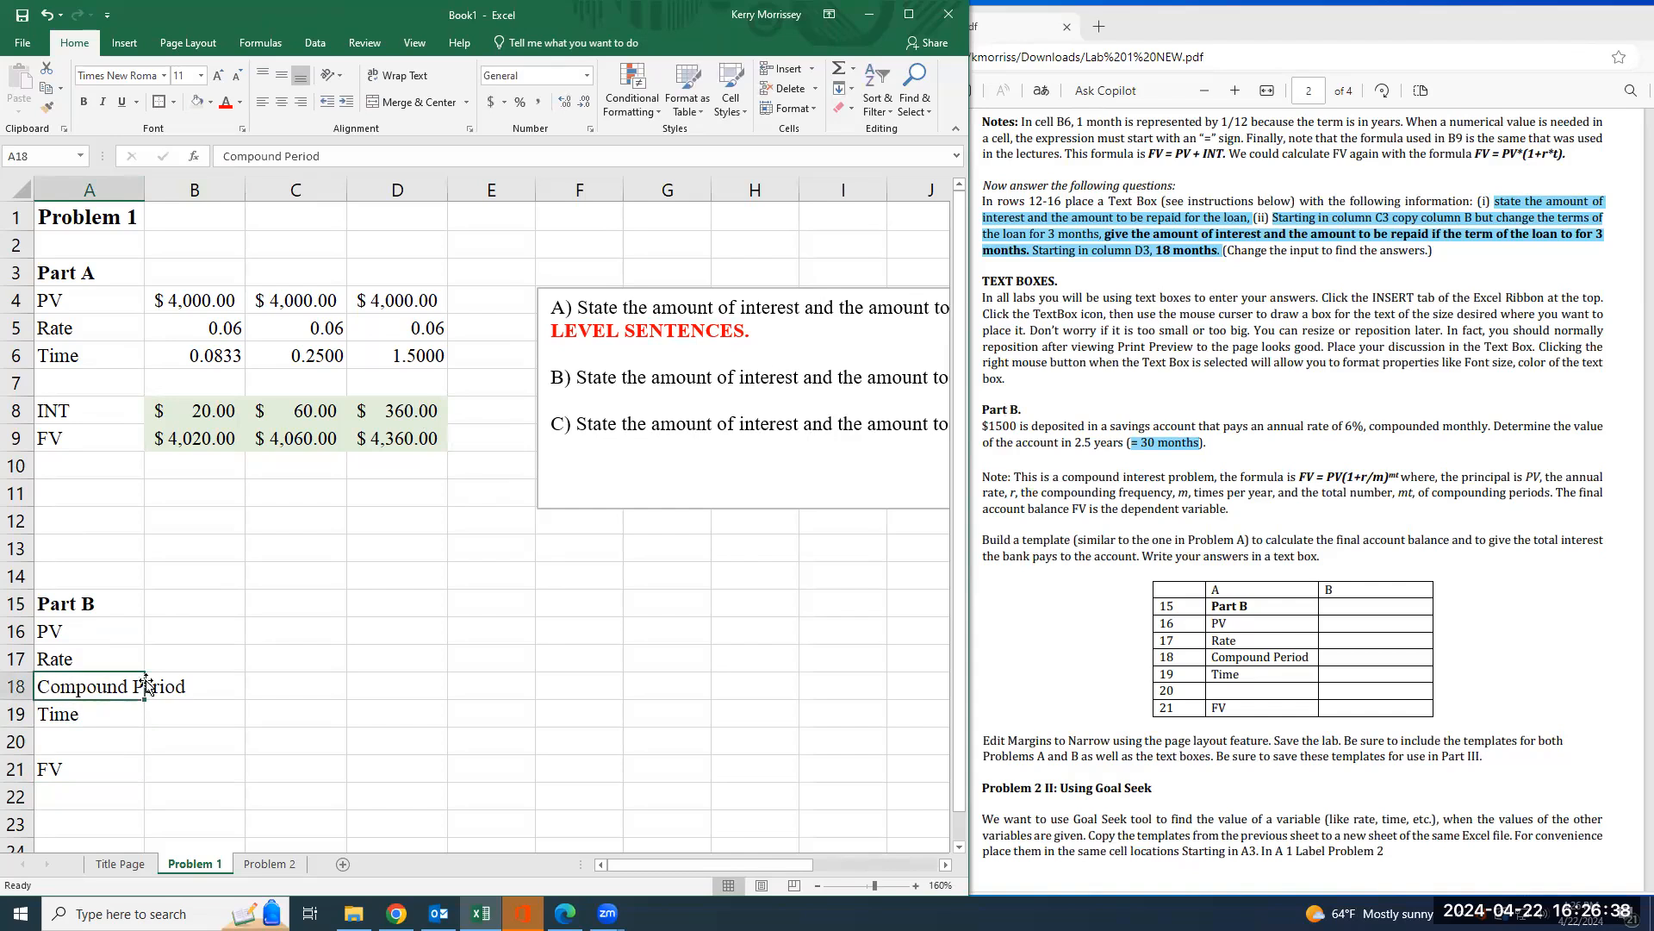
{"action": "double_click", "coordinate": [143, 183]}
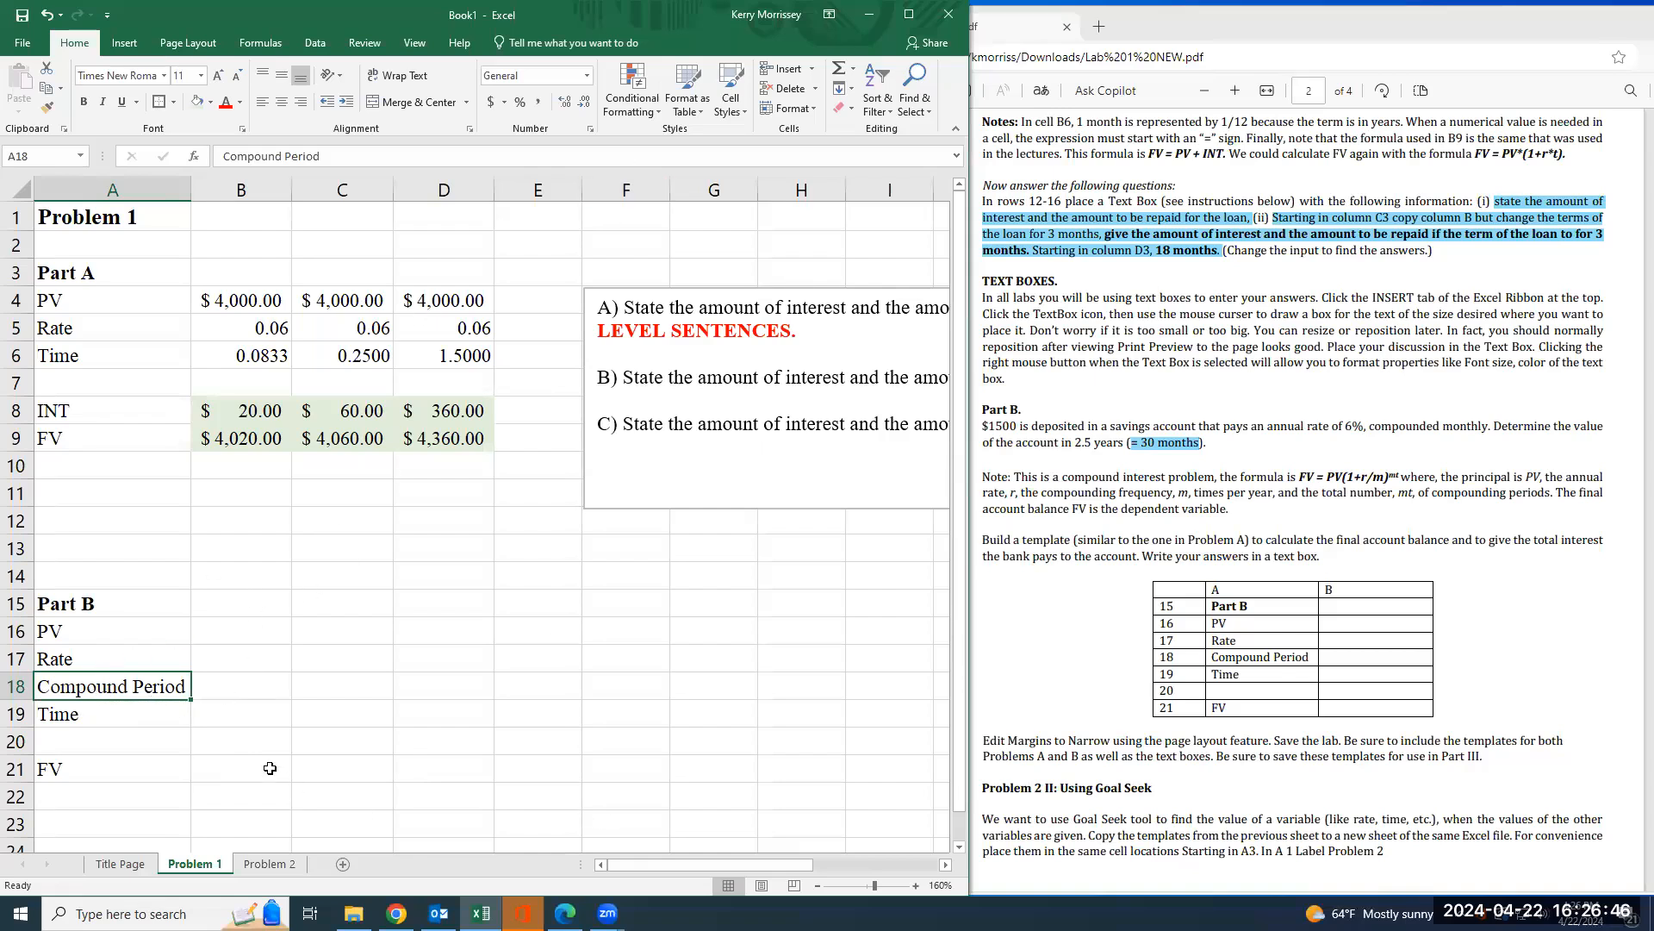
- Switch to the Lab 1 PDF and highlight "$1500" in the Part B problem statement
{"action": "left_click", "coordinate": [230, 608]}
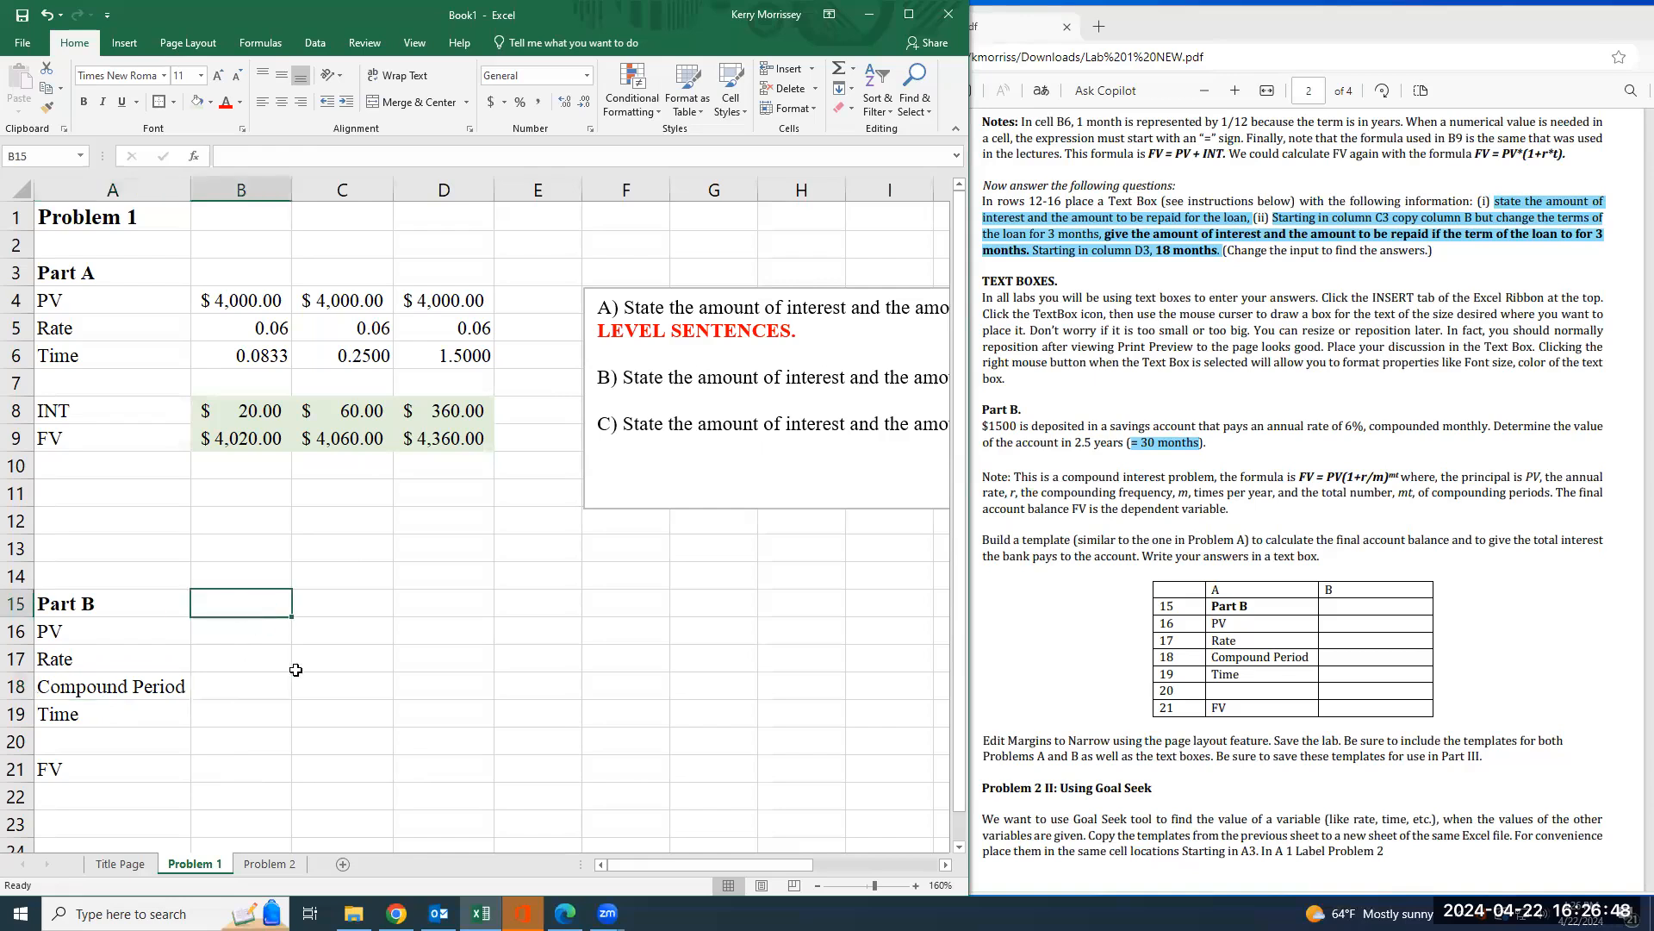
{"action": "scroll", "coordinate": [276, 650], "scroll_direction": "down", "scroll_amount": 1}
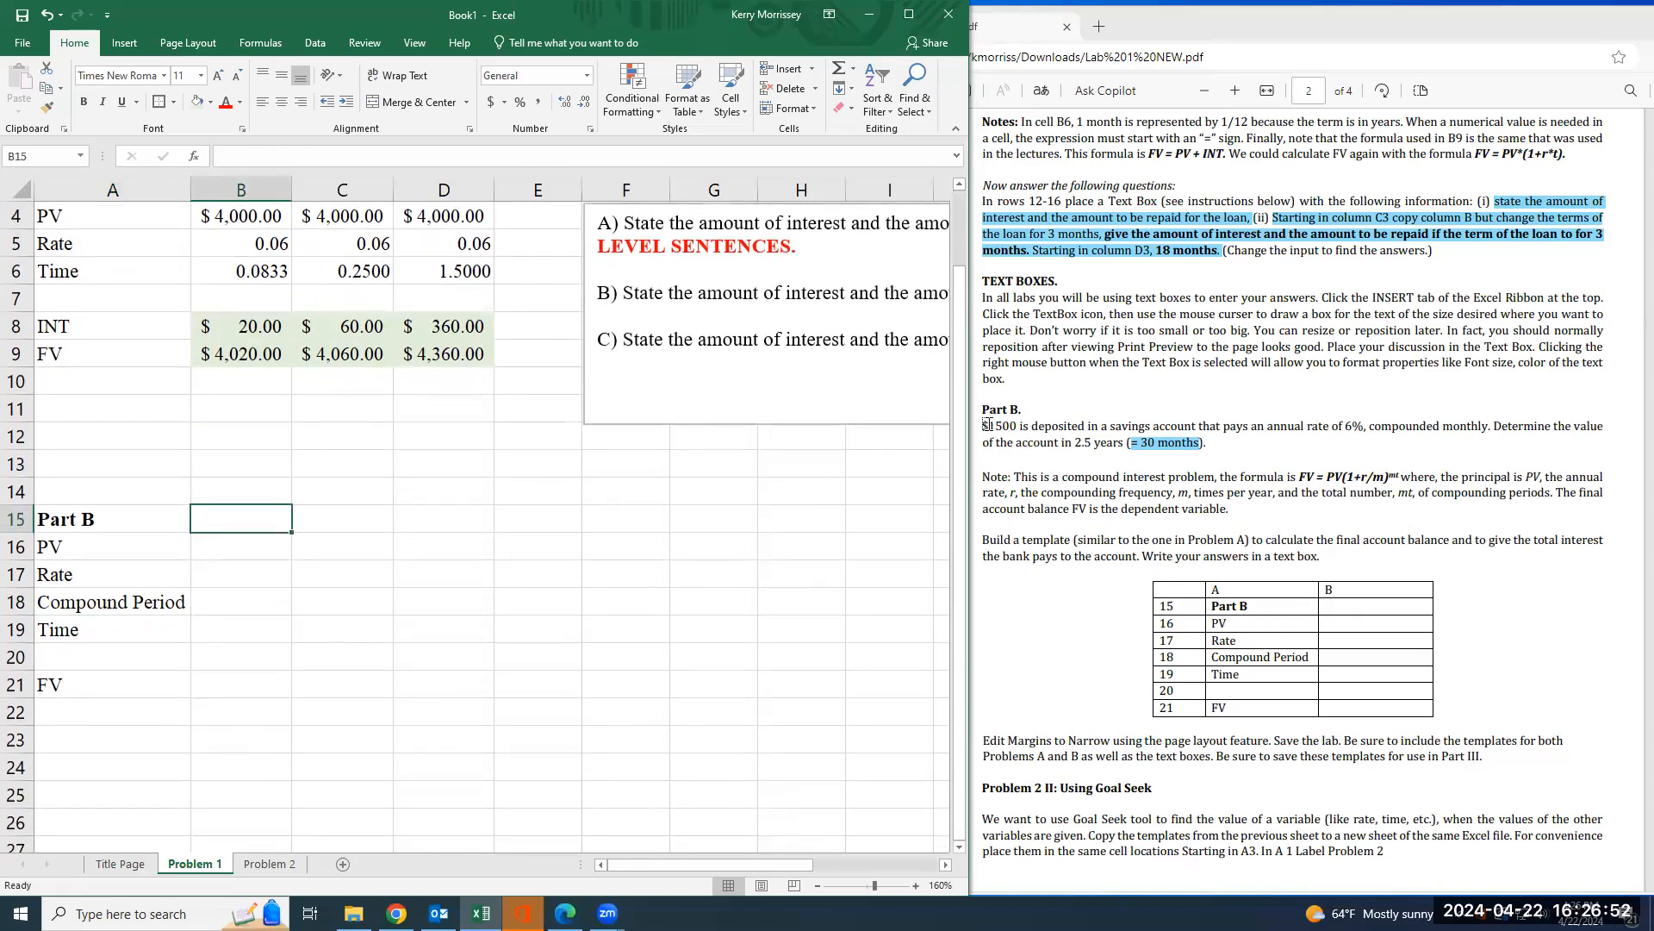
{"action": "left_click_drag", "start_coordinate": [987, 424], "coordinate": [1017, 429]}
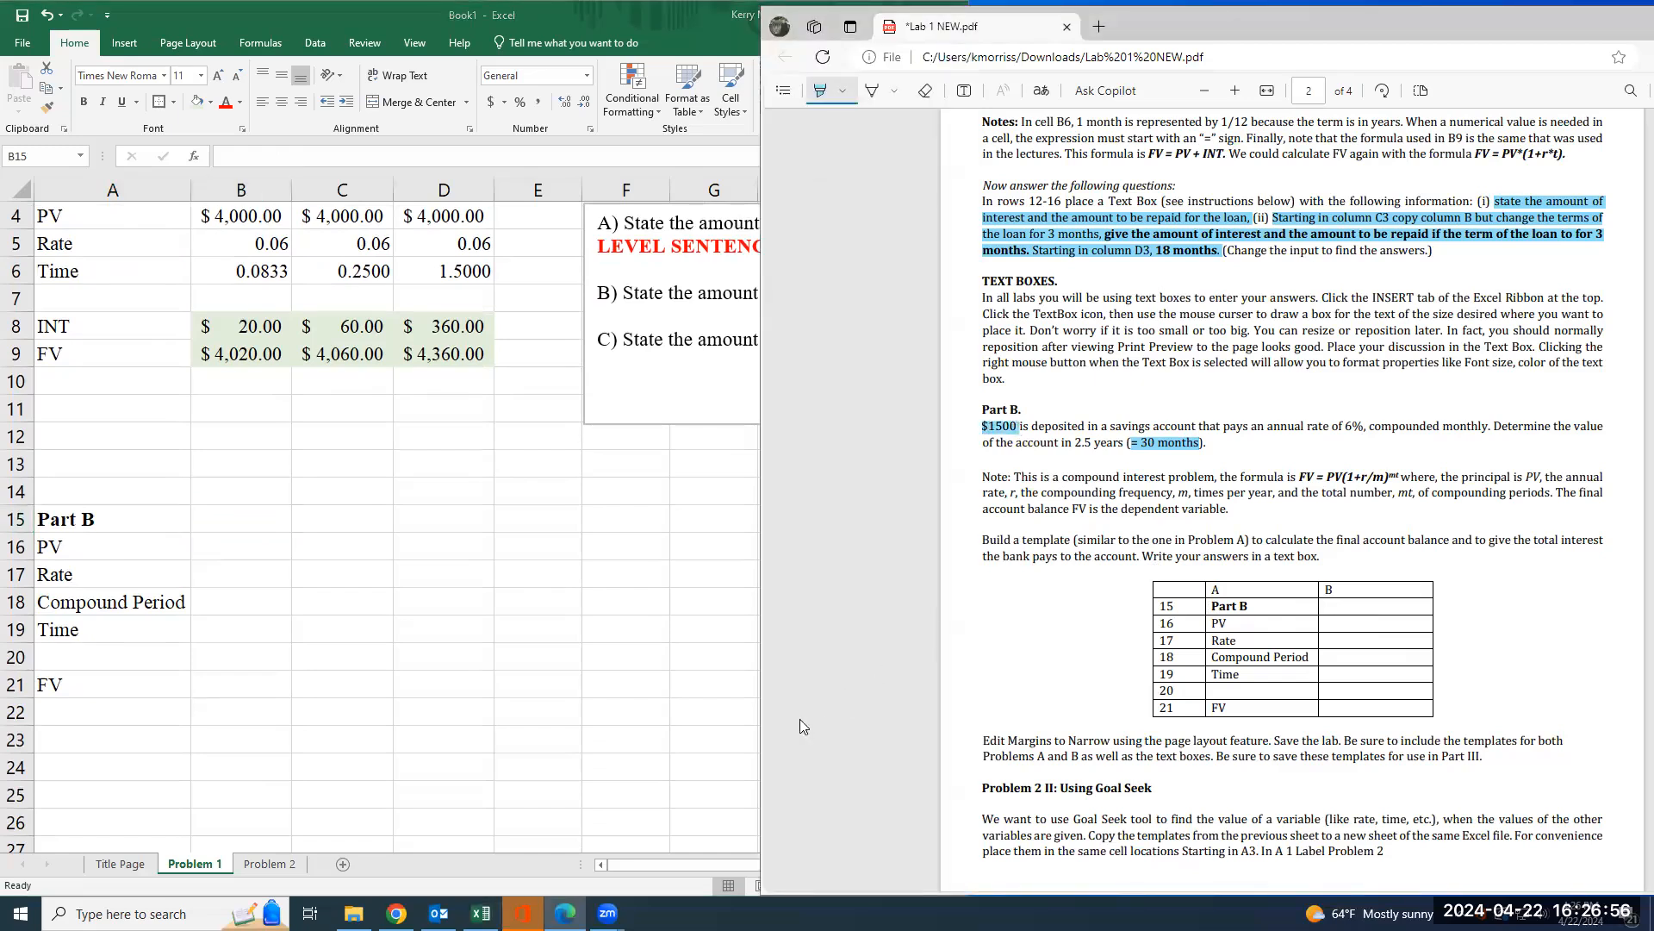
- Enter 1500 as the Part B PV in cell B16 of the Excel sheet and format it as Accounting
{"action": "left_click", "coordinate": [242, 550]}
{"action": "left_click", "coordinate": [249, 566]}
{"action": "left_click", "coordinate": [253, 549]}
{"action": "type", "text": "1500"}
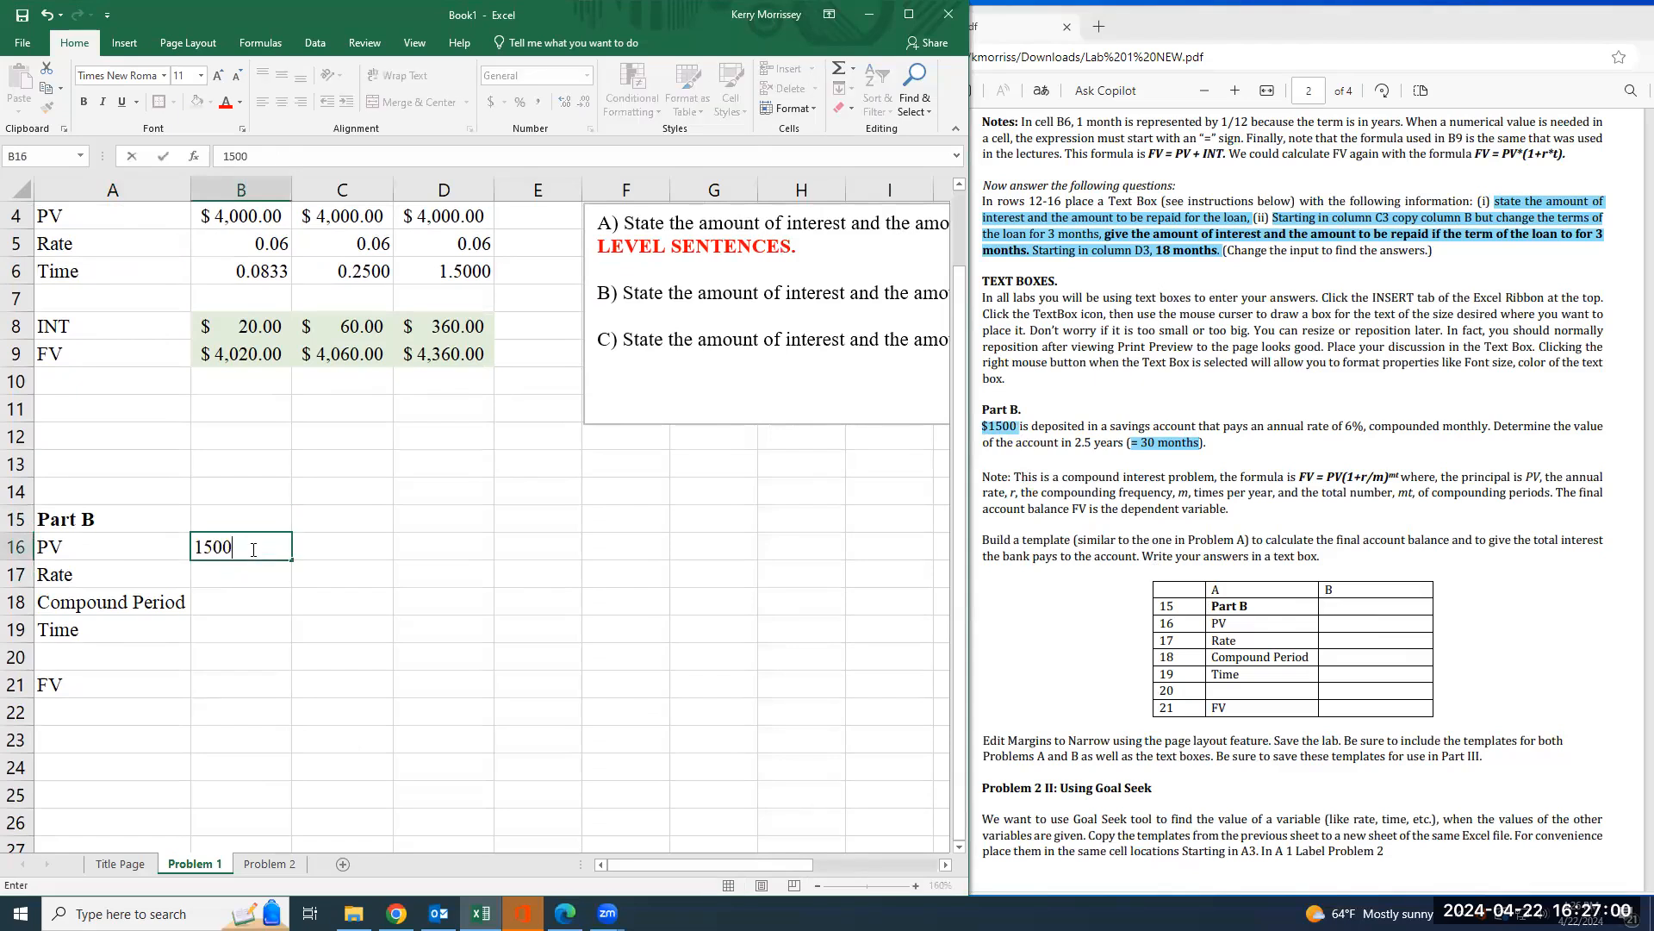
{"action": "key", "text": "Return"}
{"action": "left_click", "coordinate": [253, 549]}
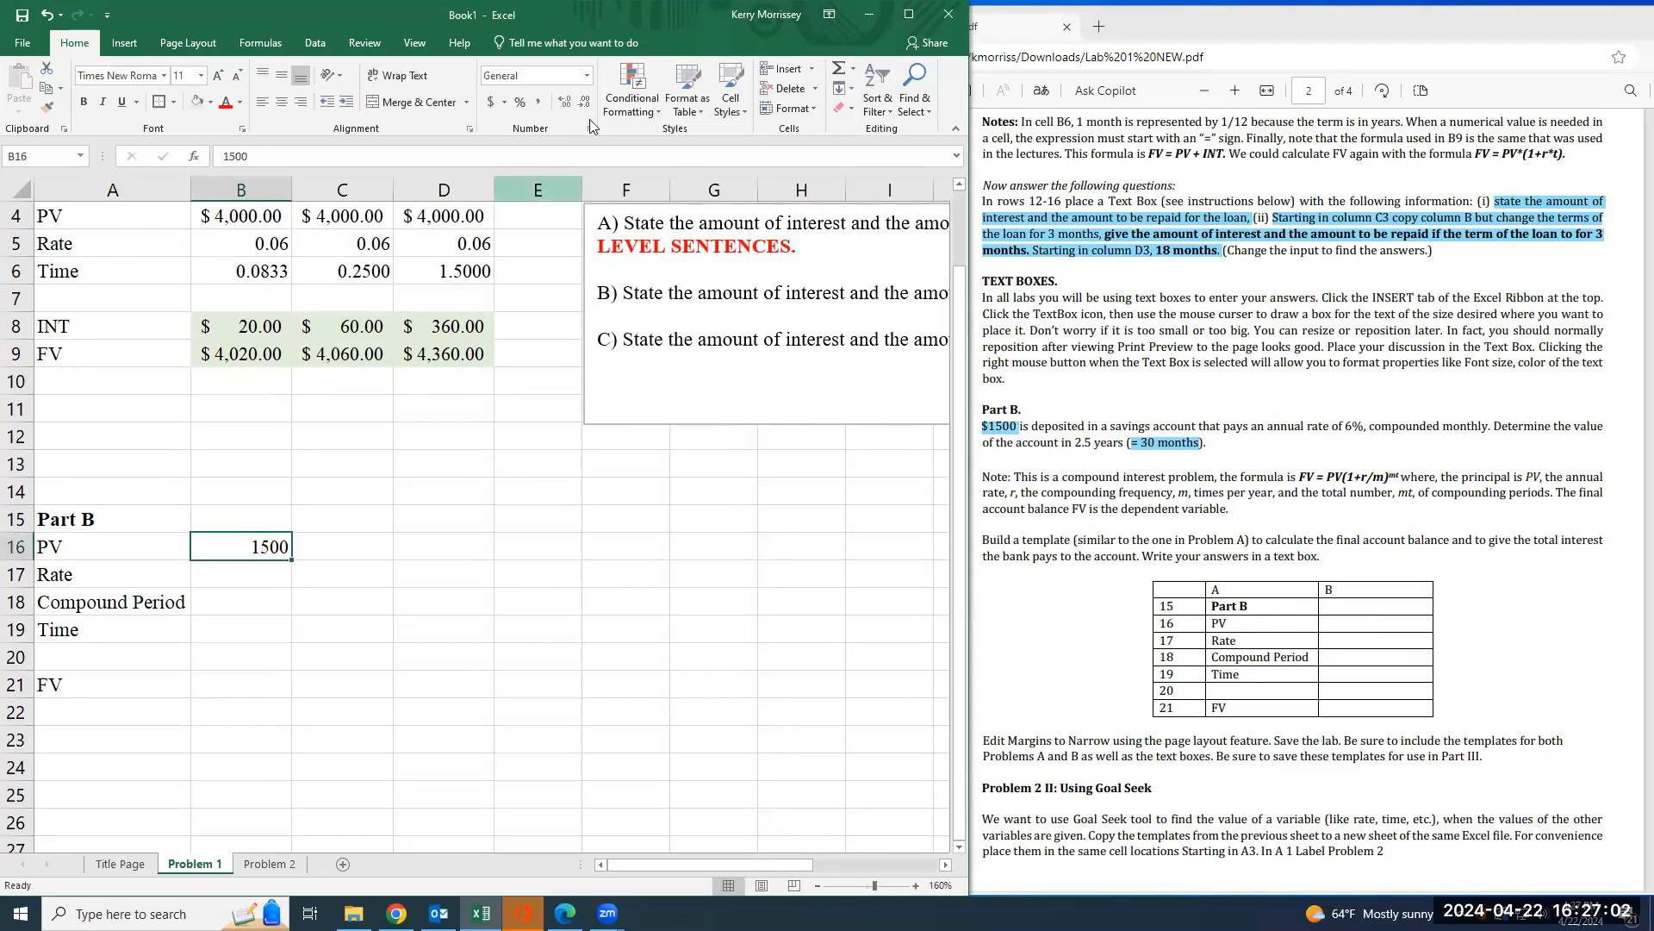
{"action": "left_click", "coordinate": [586, 75]}
{"action": "left_click", "coordinate": [586, 215]}
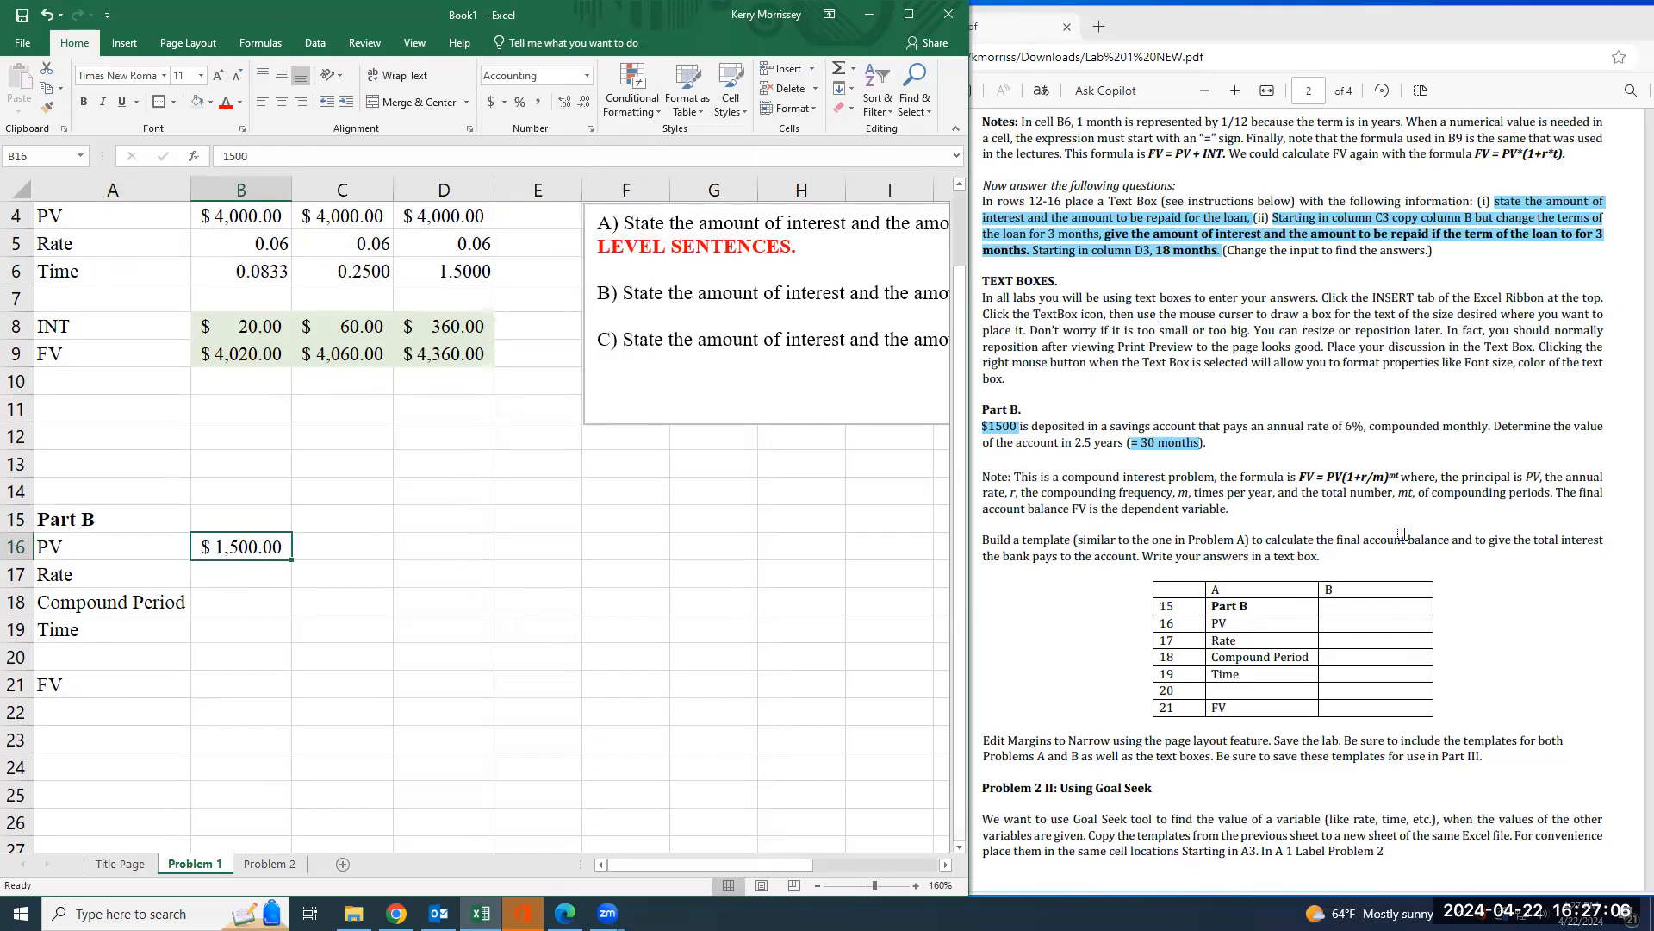
- Highlight "annual rate of 6%" in the PDF's Part B statement and enter 0.06 as the Rate in B17 in Excel
{"action": "left_click", "coordinate": [1272, 426]}
{"action": "left_click_drag", "start_coordinate": [1268, 426], "coordinate": [1365, 425]}
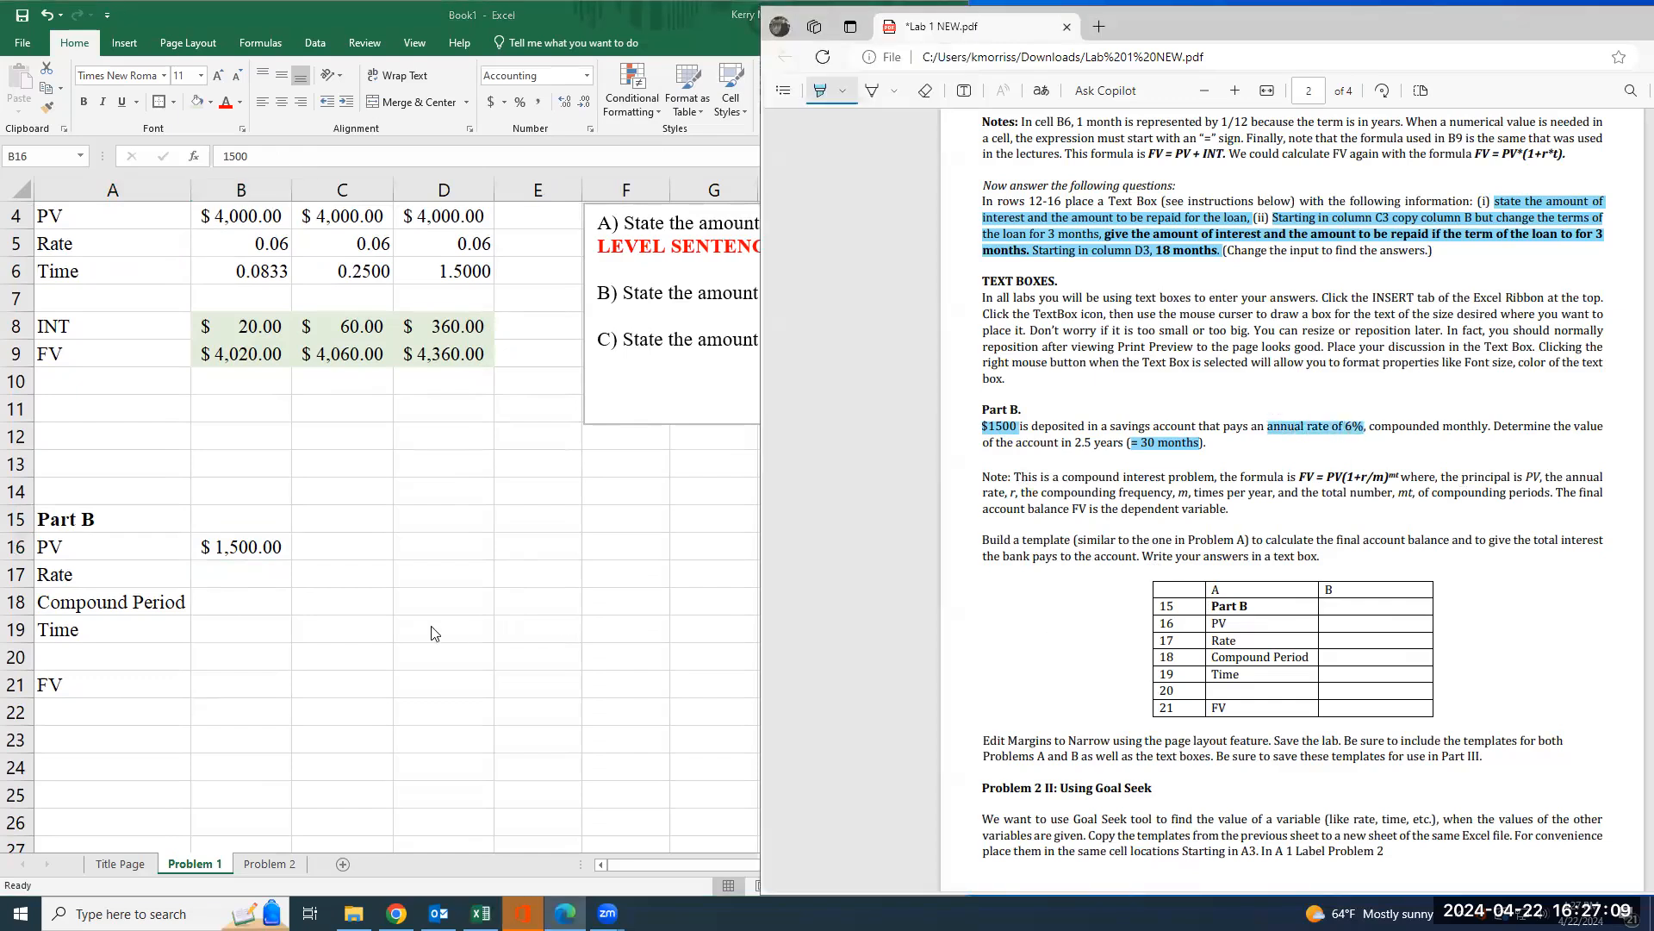
{"action": "left_click", "coordinate": [226, 579]}
{"action": "left_click", "coordinate": [229, 581]}
{"action": "type", "text": "0.06"}
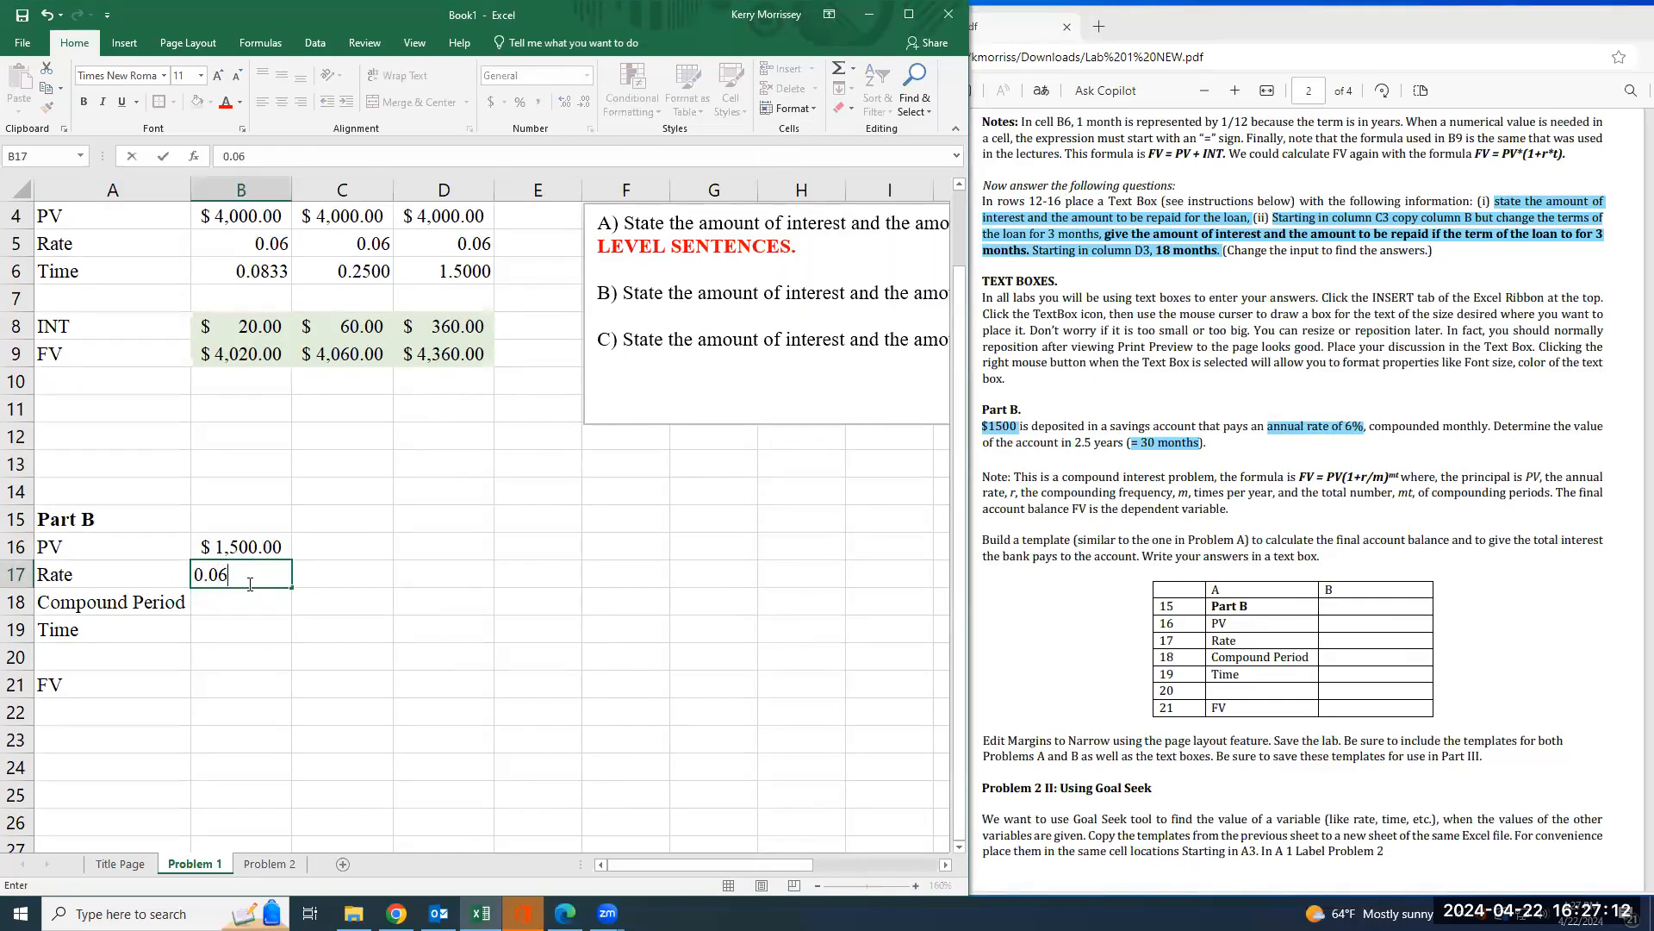
{"action": "key", "text": "Return"}
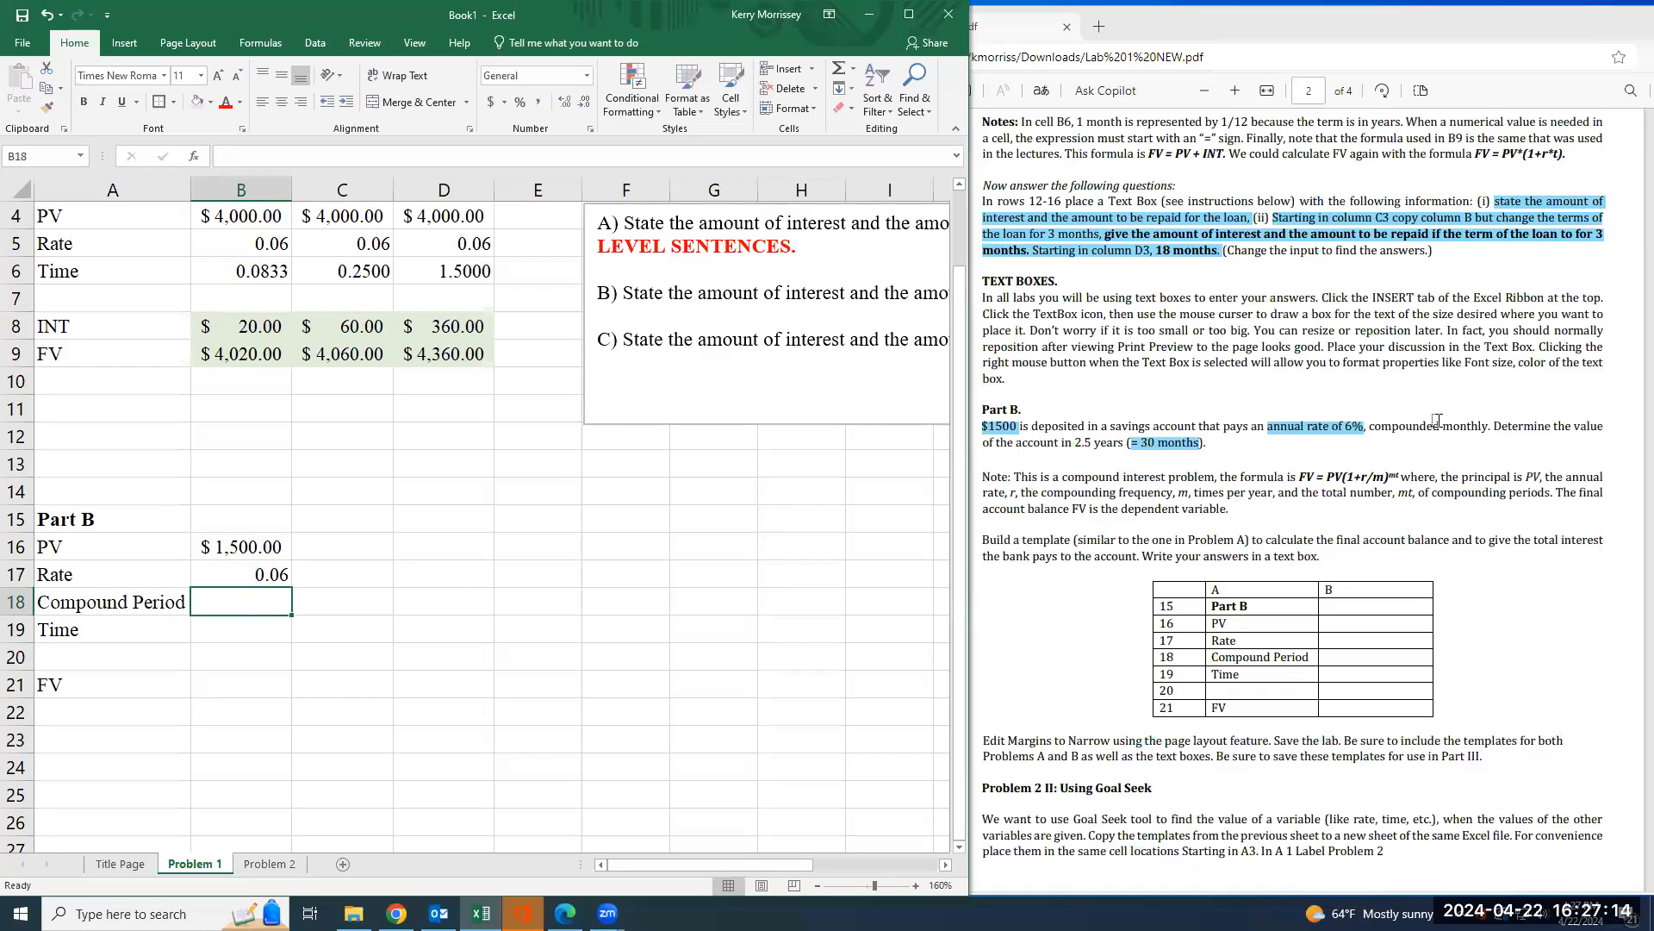
- Highlight "monthly" in the PDF's Part B statement and enter 12 as the Compound Period in B18 in Excel
{"action": "left_click_drag", "start_coordinate": [1444, 425], "coordinate": [1489, 428]}
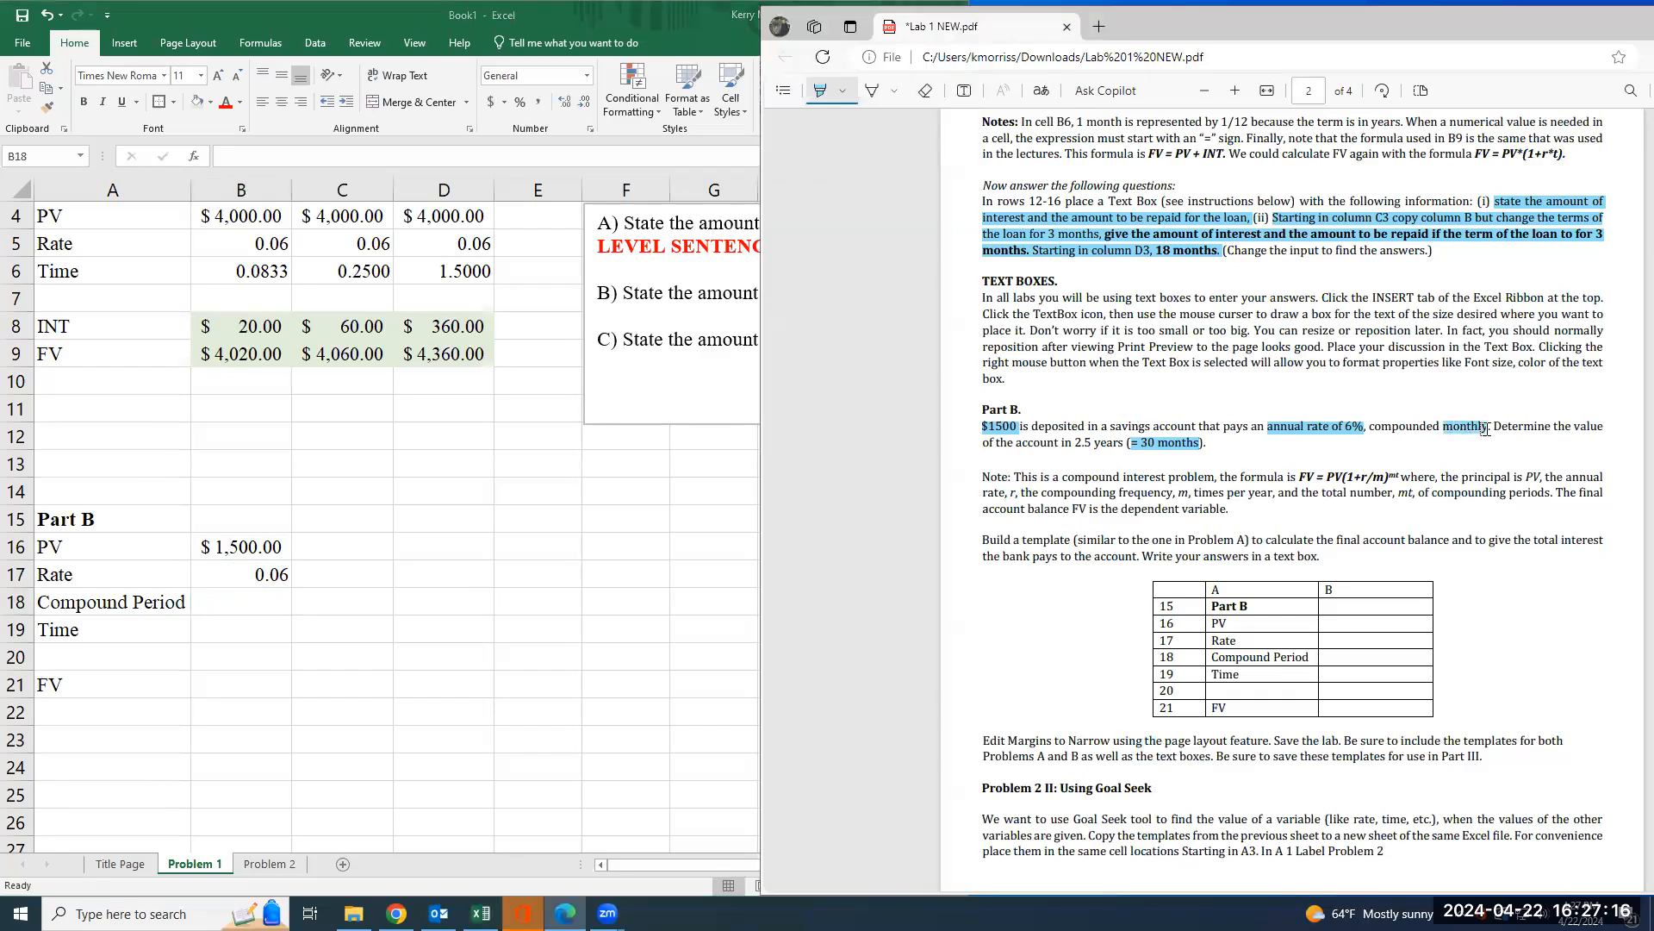
{"action": "left_click", "coordinate": [231, 609]}
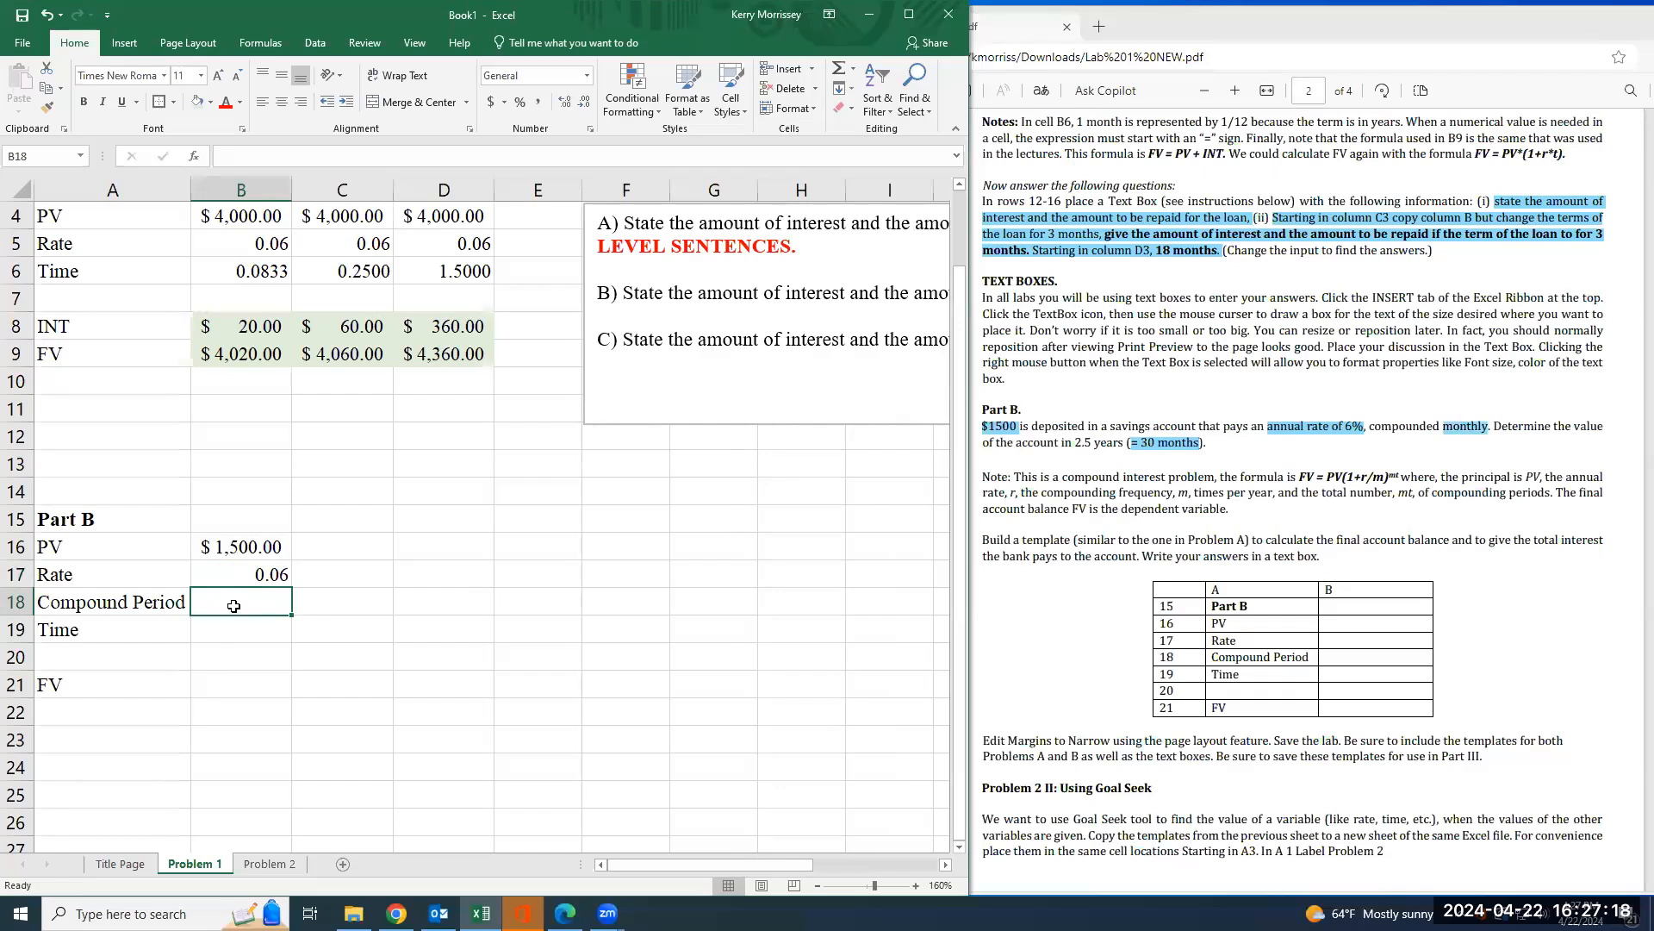
{"action": "type", "text": "12"}
{"action": "key", "text": "Return"}
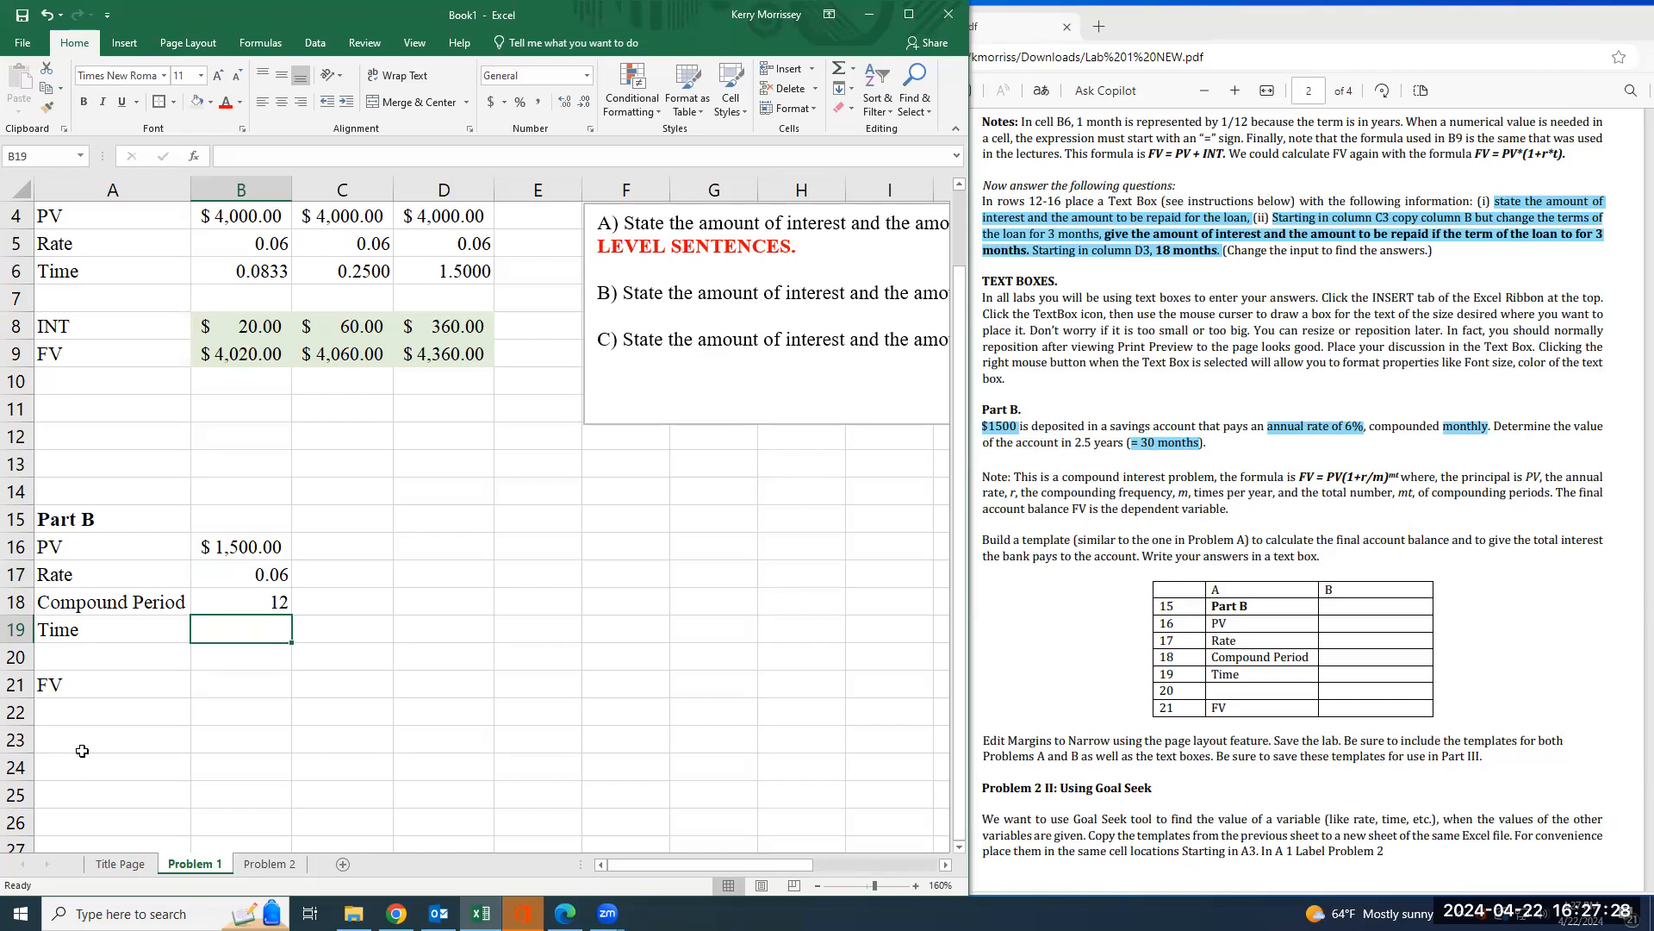
- Enter 30 as the Part B Time in cell B19
{"action": "type", "text": "30"}
{"action": "key", "text": "Return"}
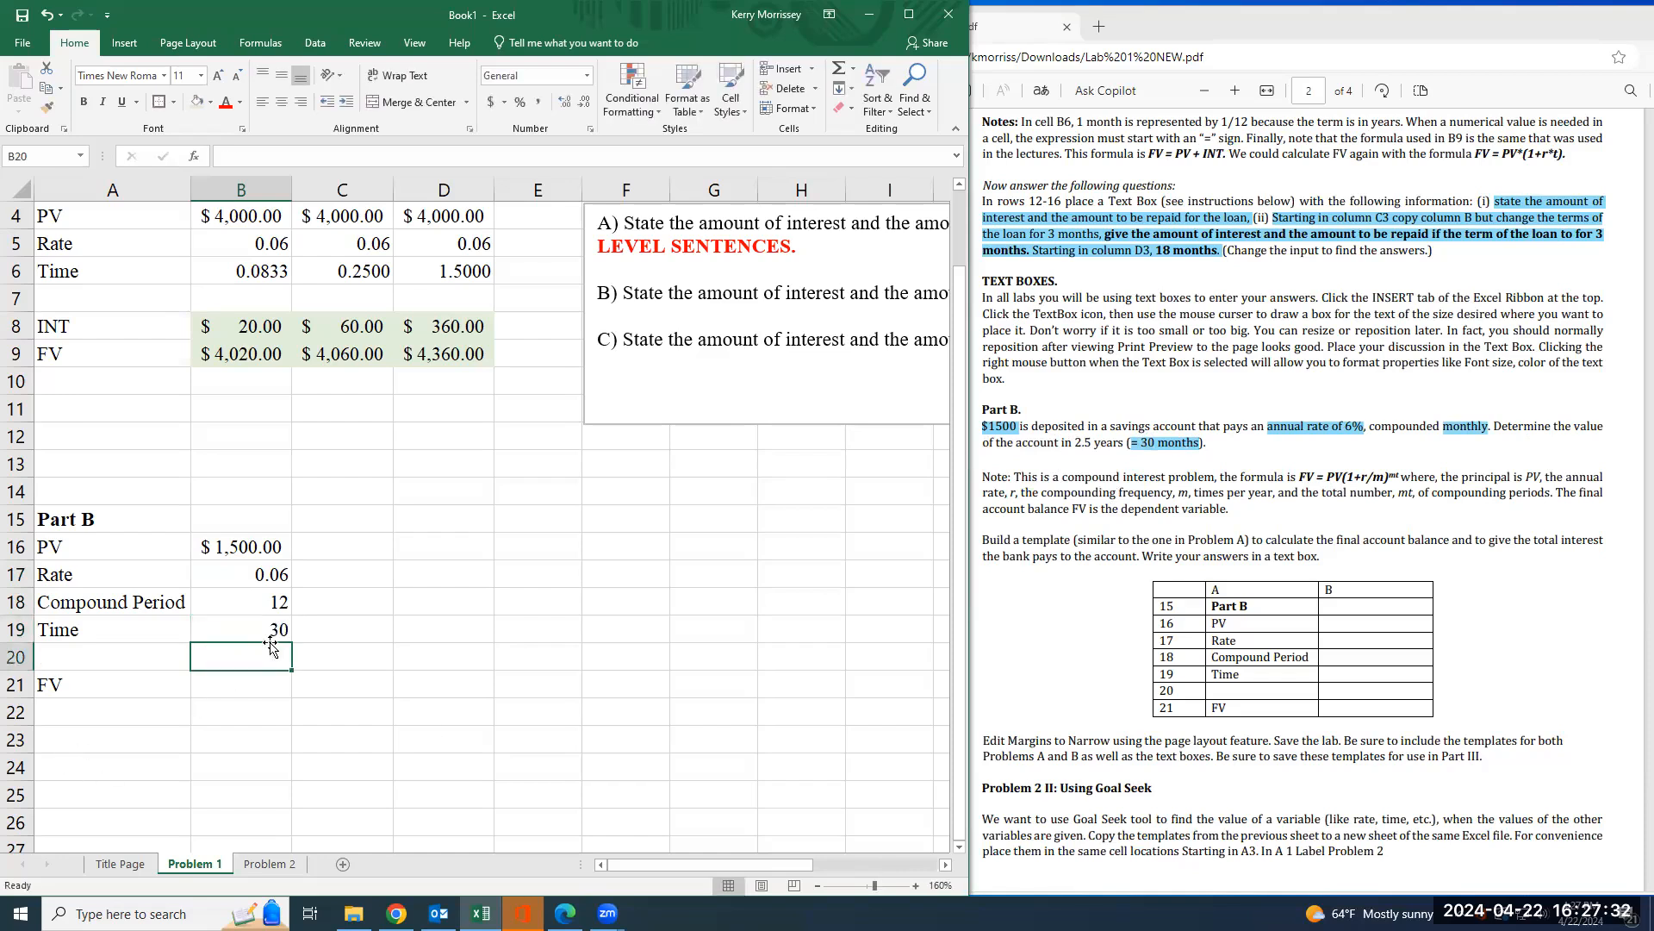
{"action": "key", "text": "Up"}
- Highlight the compound interest formula FV = PV(1+r/m)^mt in the PDF and begin the FV formula in Excel cell B21 with =B16*(
{"action": "left_click", "coordinate": [216, 689]}
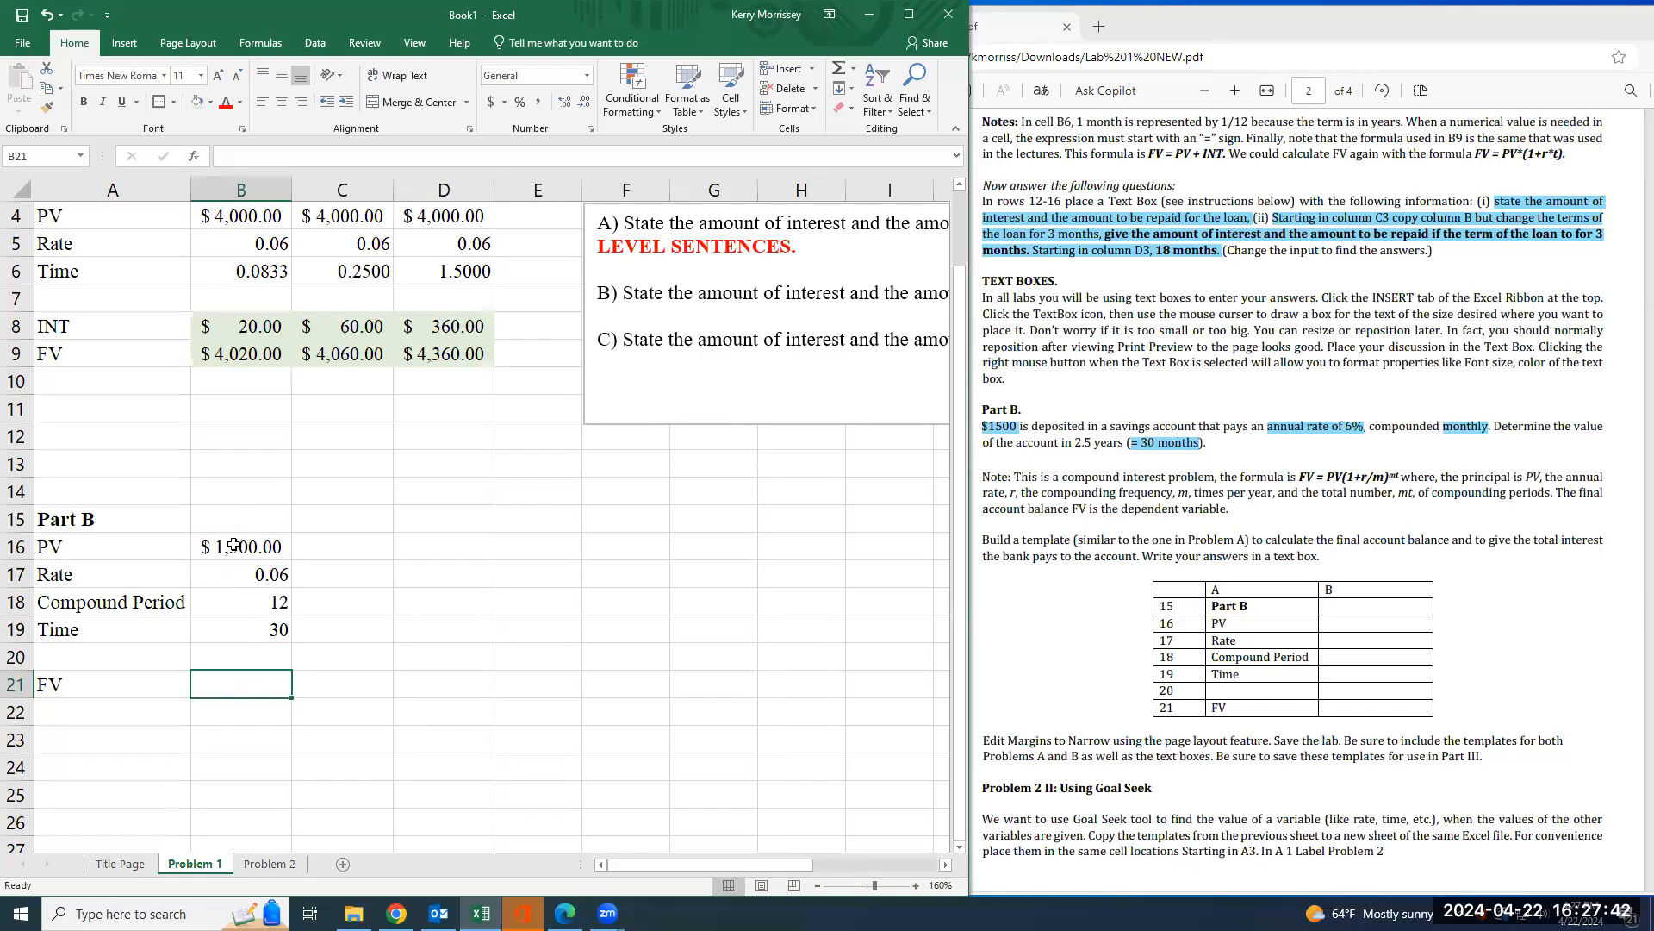
{"action": "left_click_drag", "start_coordinate": [1302, 476], "coordinate": [1399, 476]}
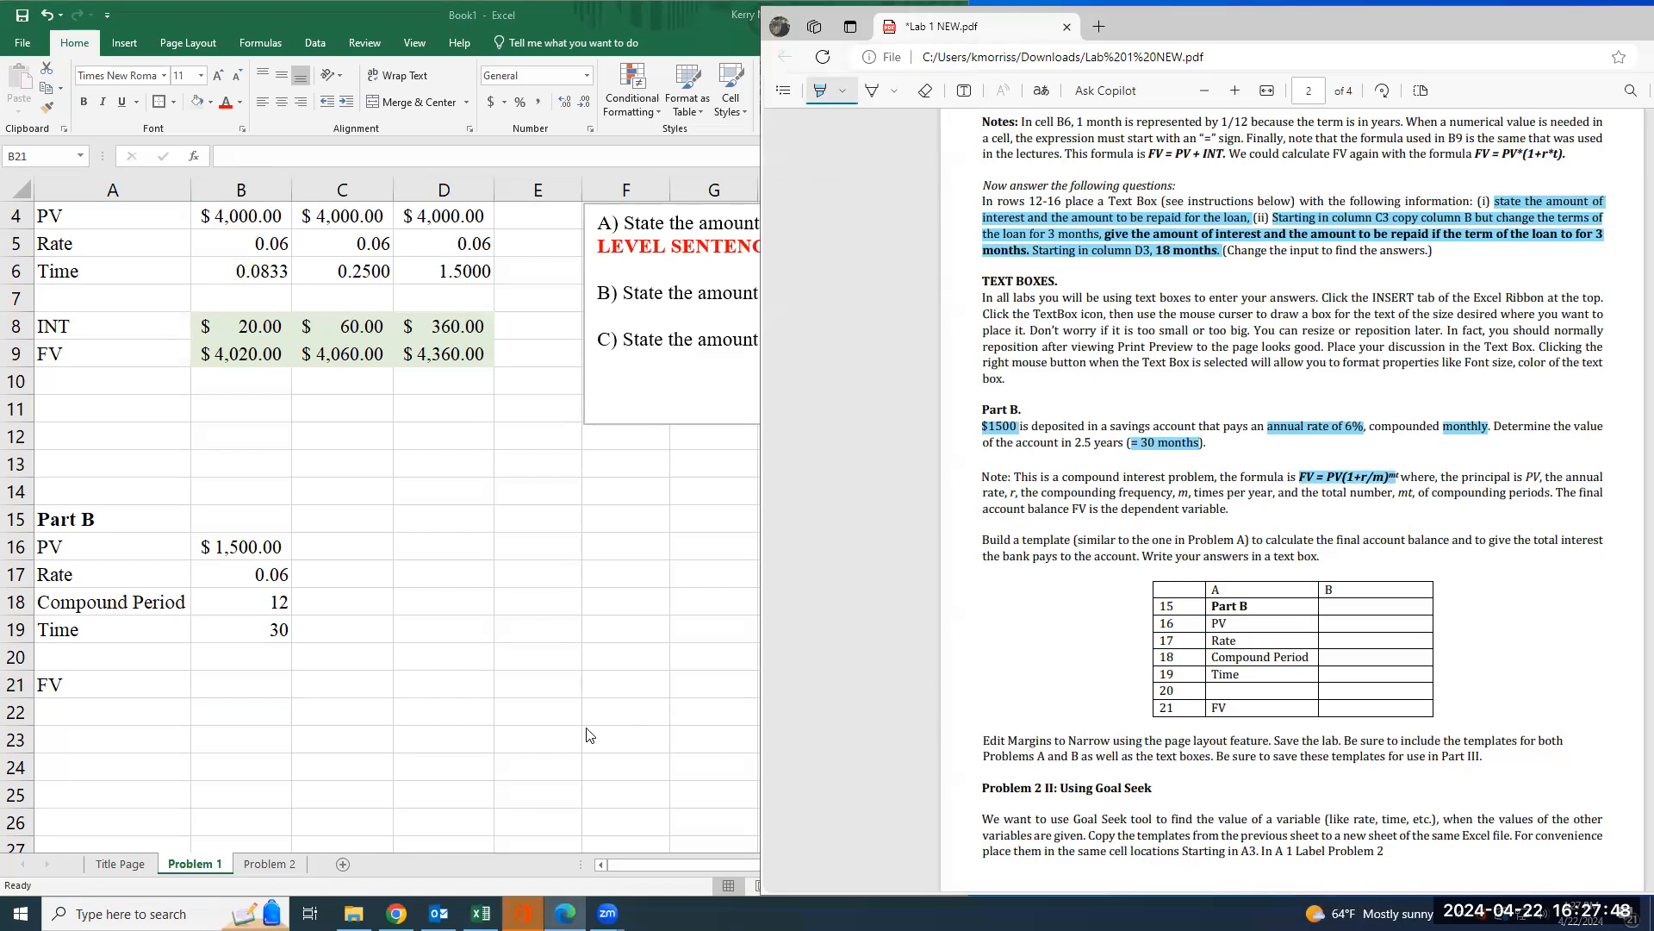
{"action": "left_click", "coordinate": [221, 681]}
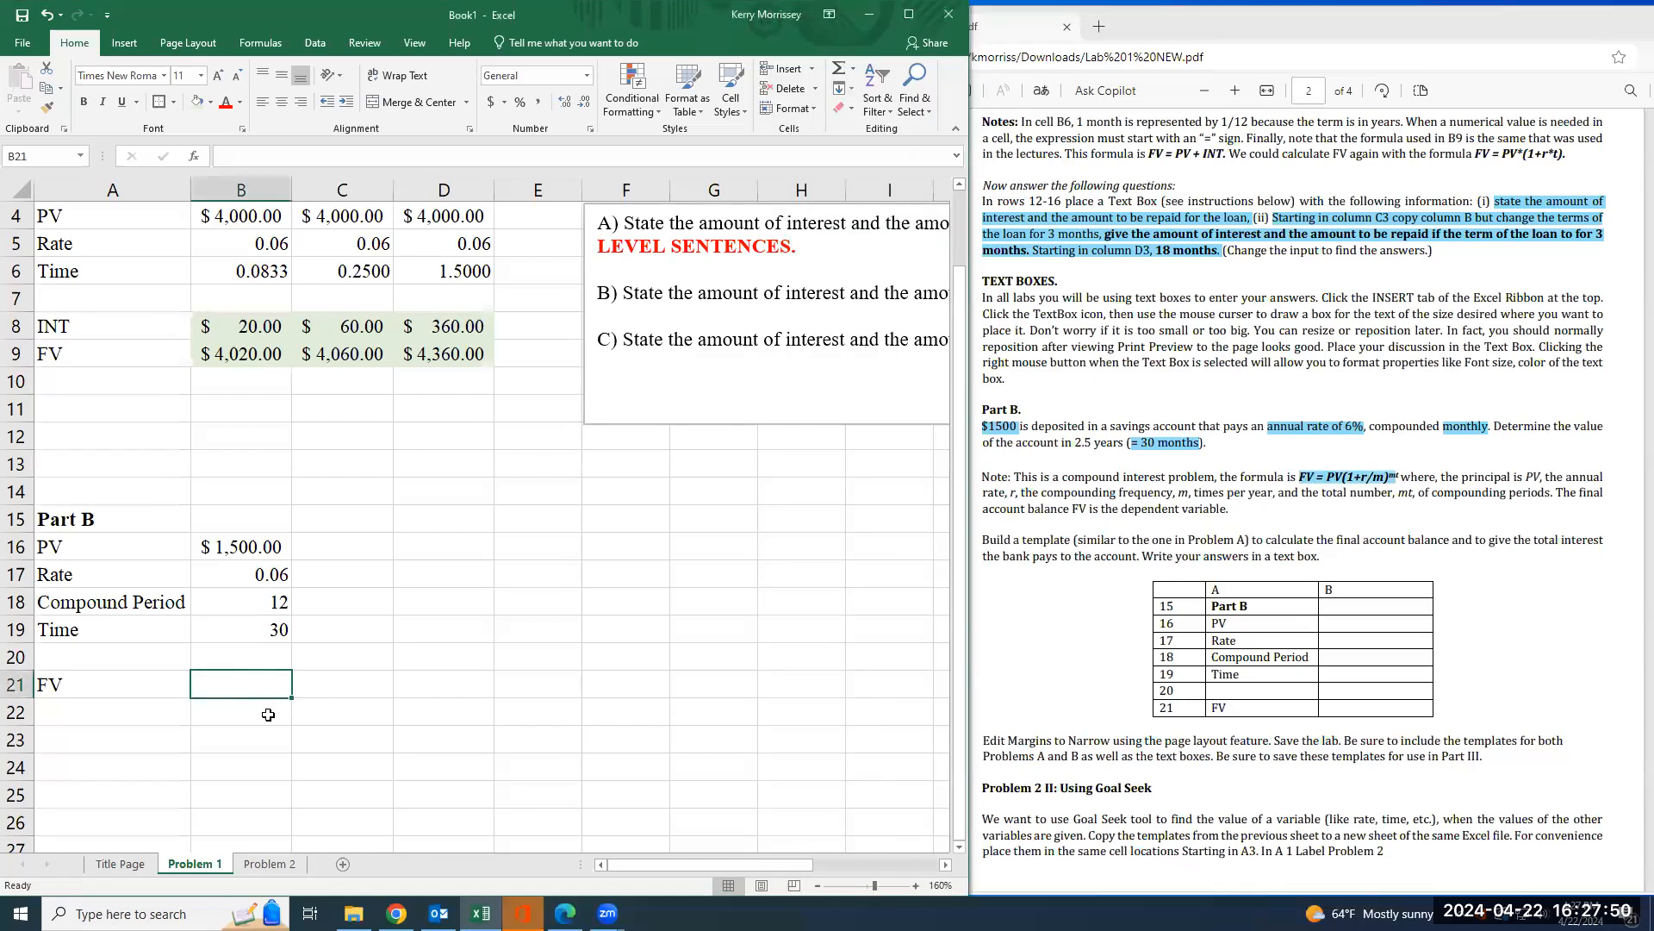
{"action": "type", "text": "="}
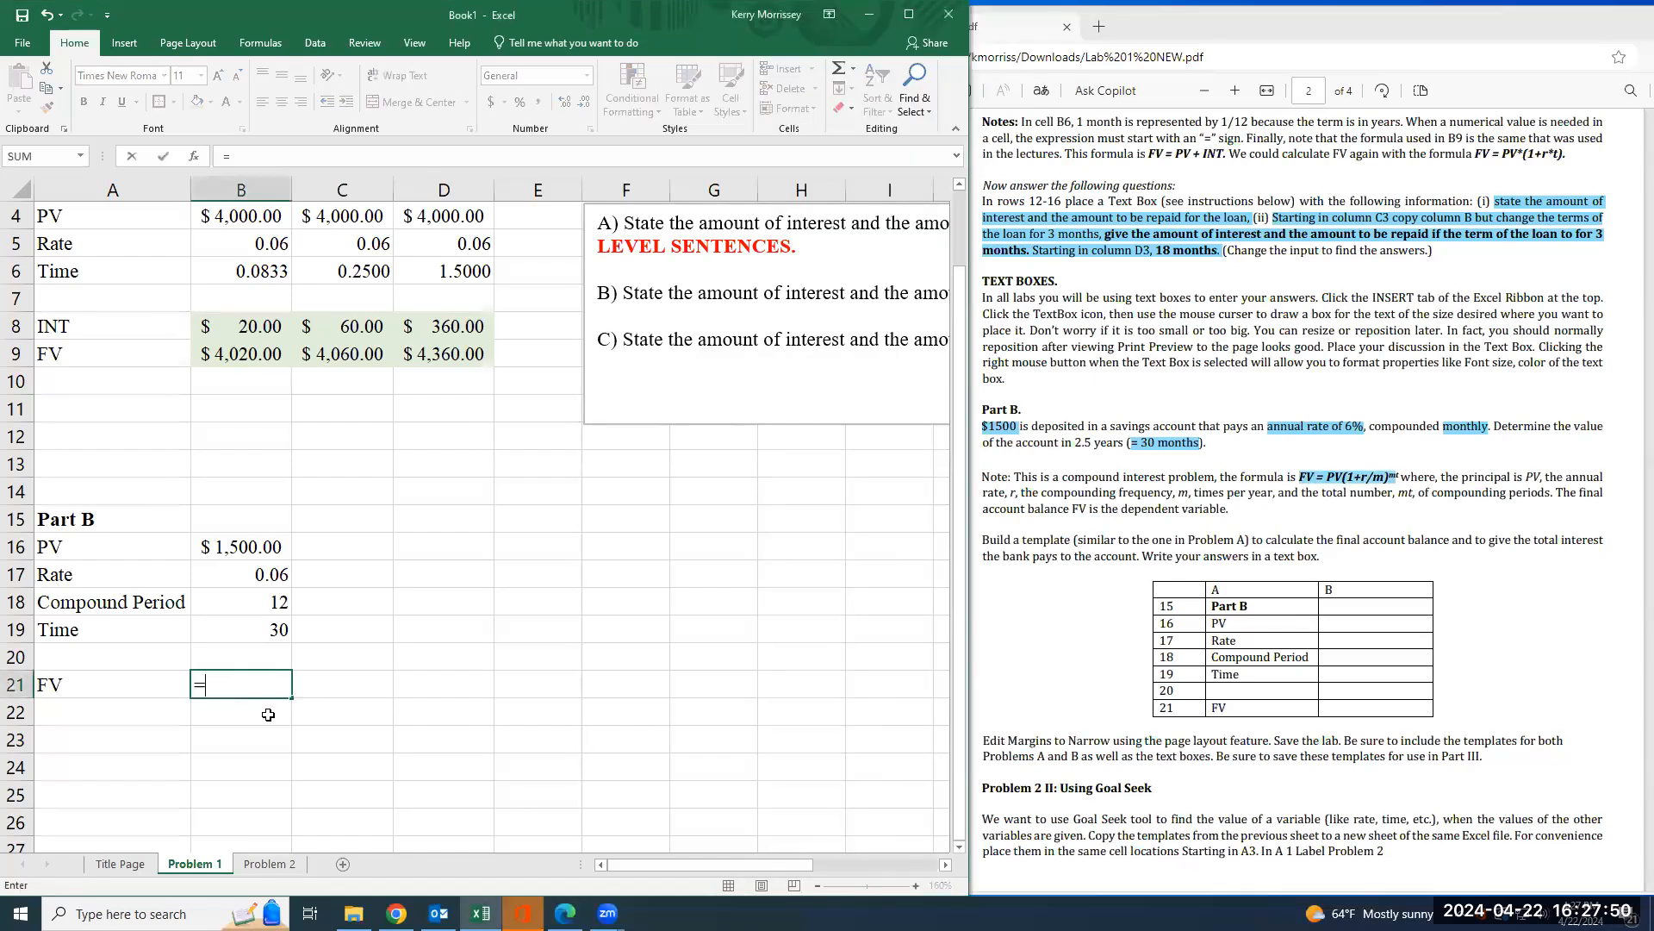
{"action": "left_click", "coordinate": [248, 553]}
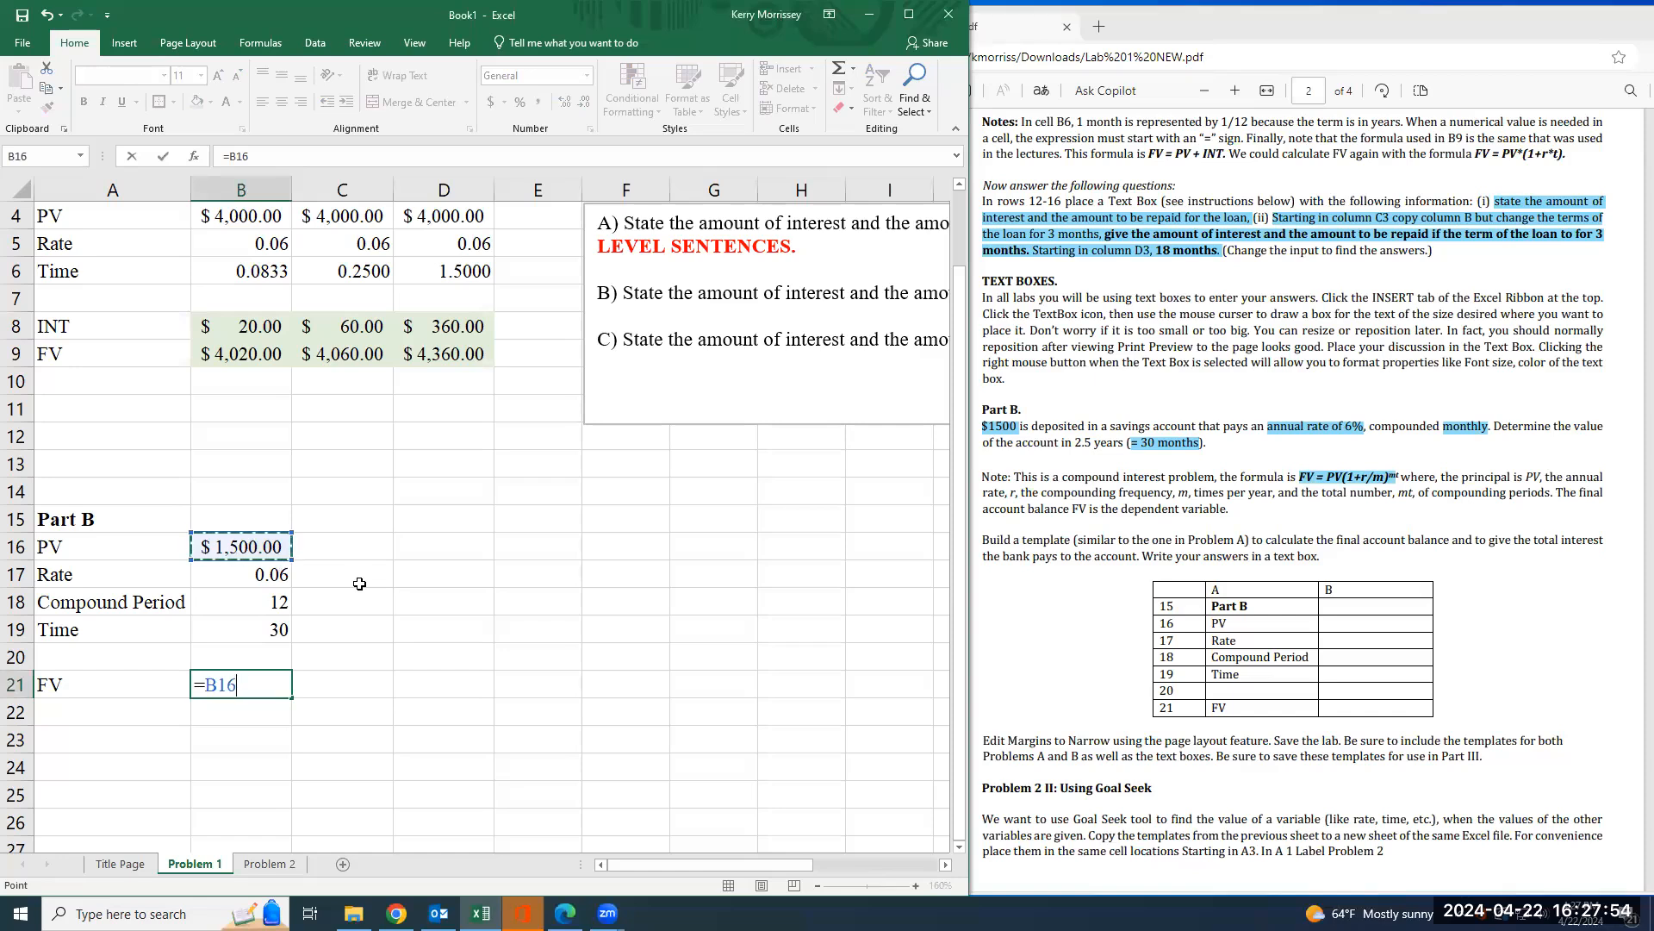
{"action": "key", "text": "BackSpace"}
{"action": "key", "text": "BackSpace"}
{"action": "key", "text": "BackSpace"}
{"action": "type", "text": "B16"}
{"action": "type", "text": "*("}
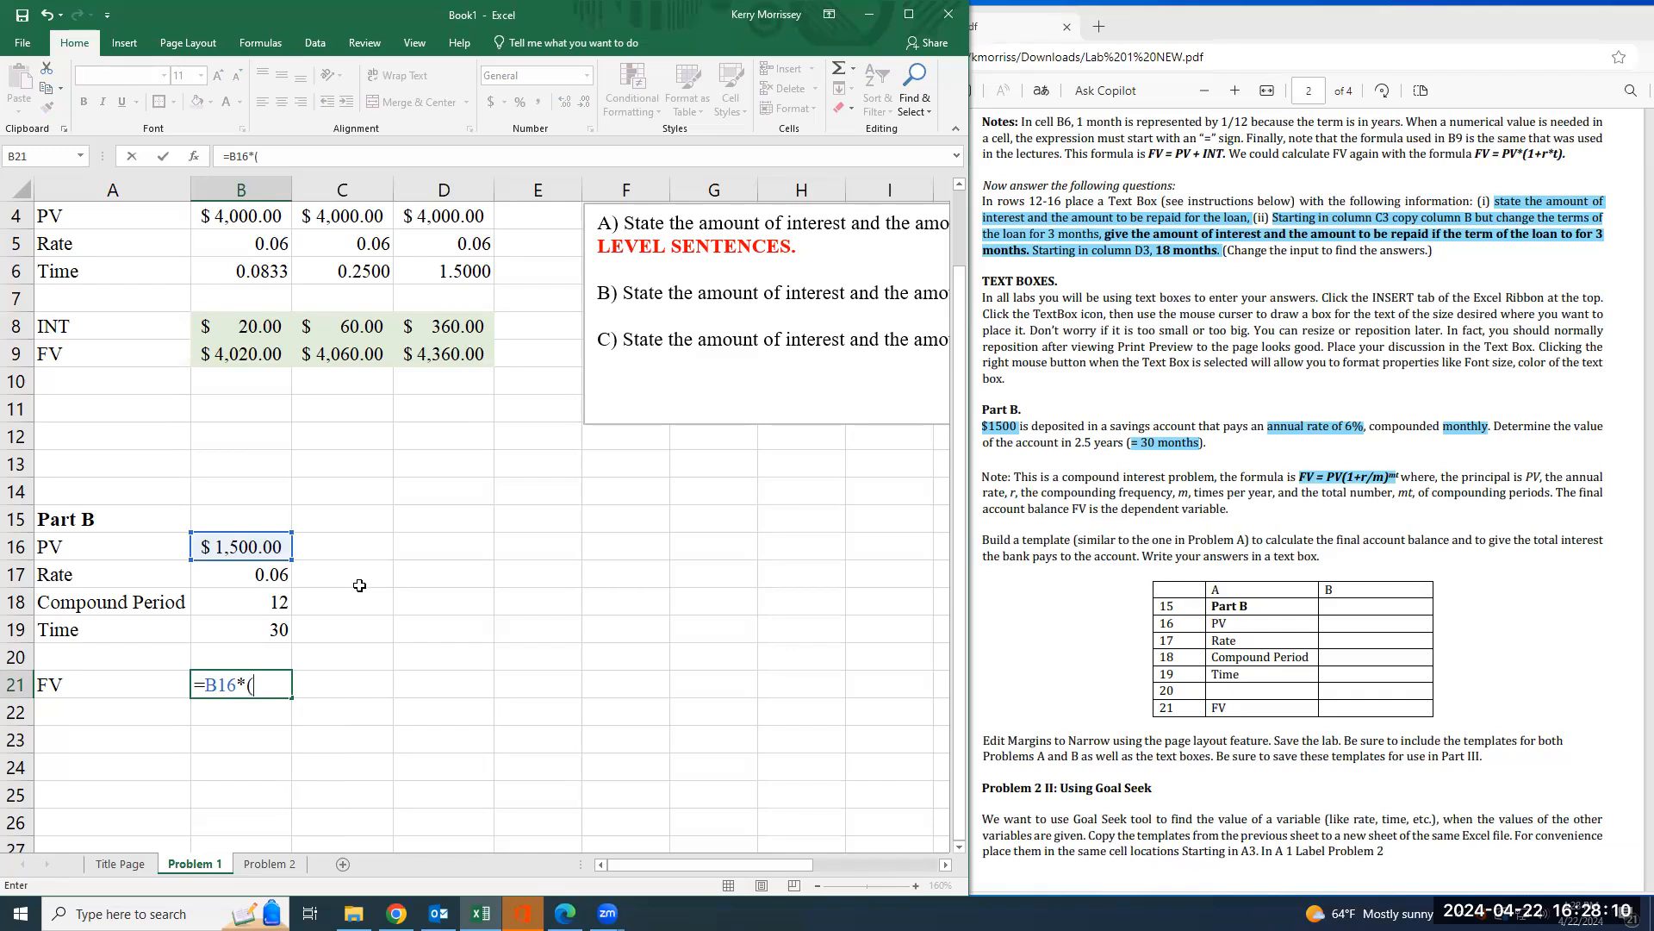
- Complete the FV formula in B21 as =B16*(1+(B17/B18))^(B18*B19)
{"action": "type", "text": "1+("}
{"action": "left_click", "coordinate": [267, 578]}
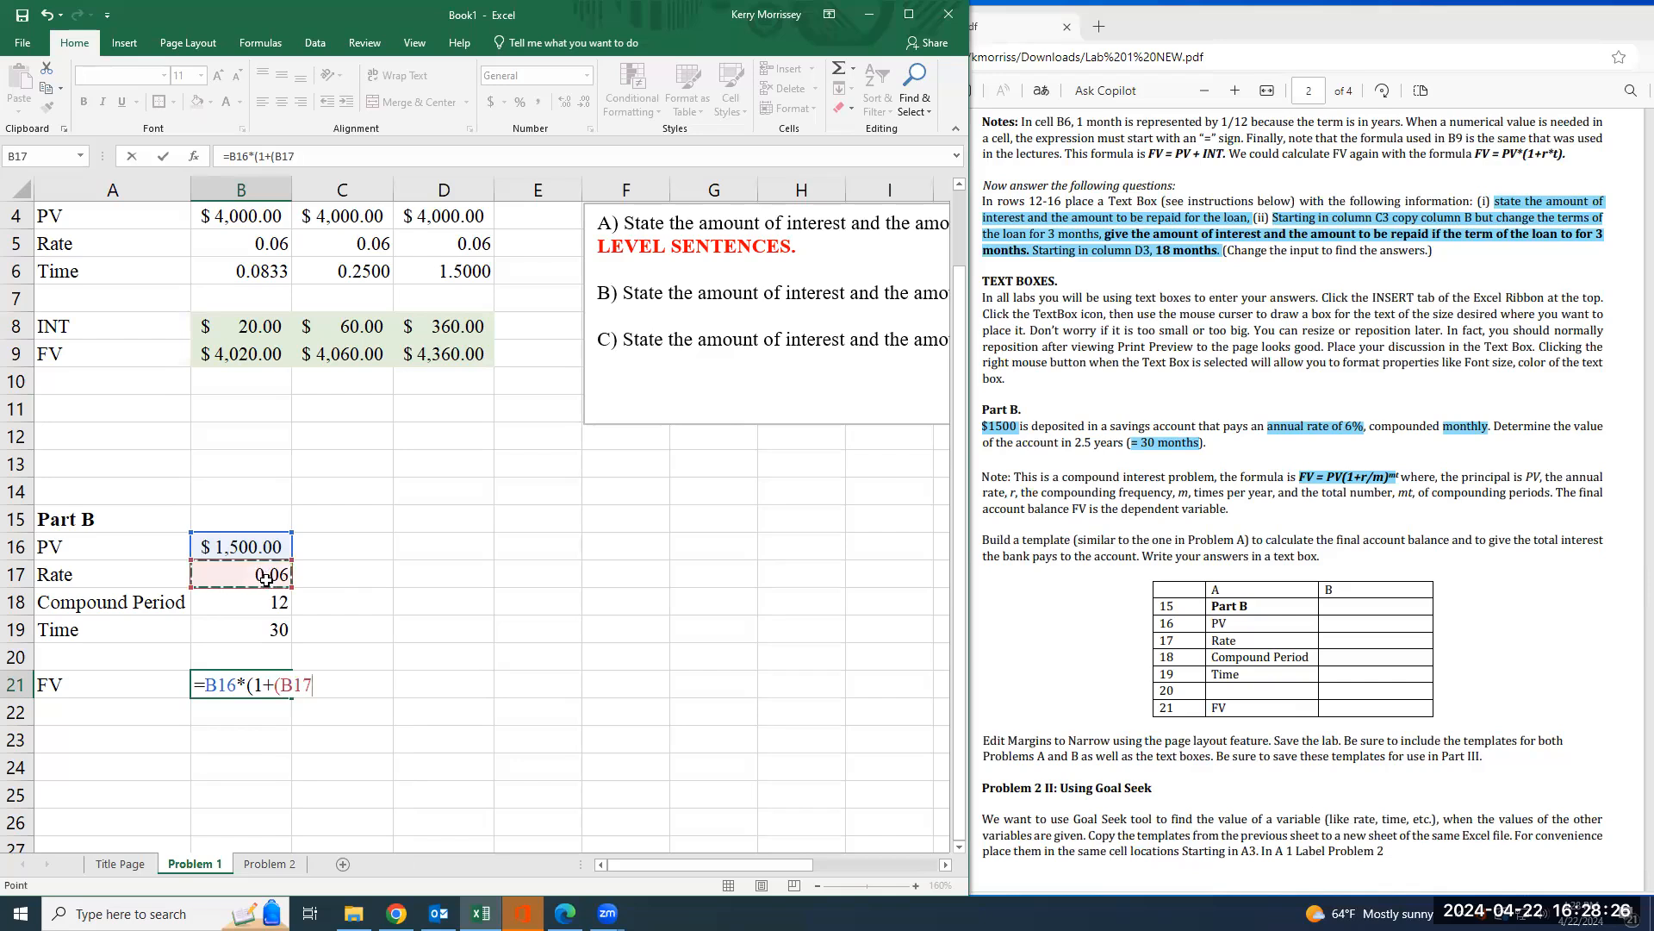
{"action": "type", "text": "/"}
{"action": "left_click", "coordinate": [272, 606]}
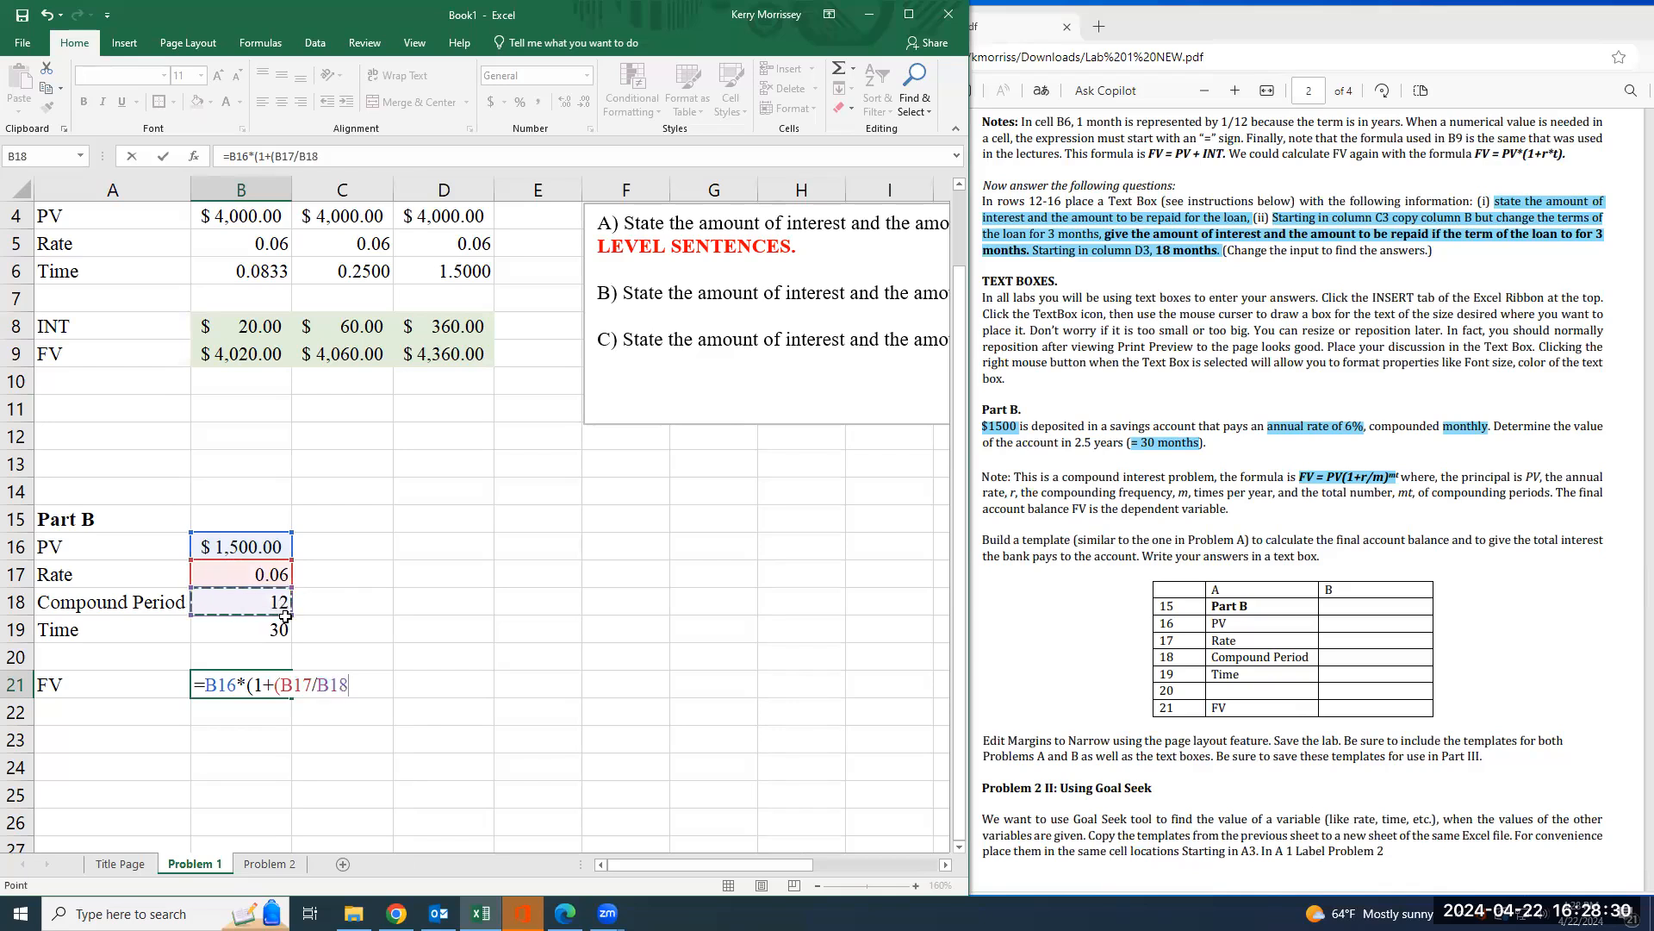
{"action": "type", "text": "))^("}
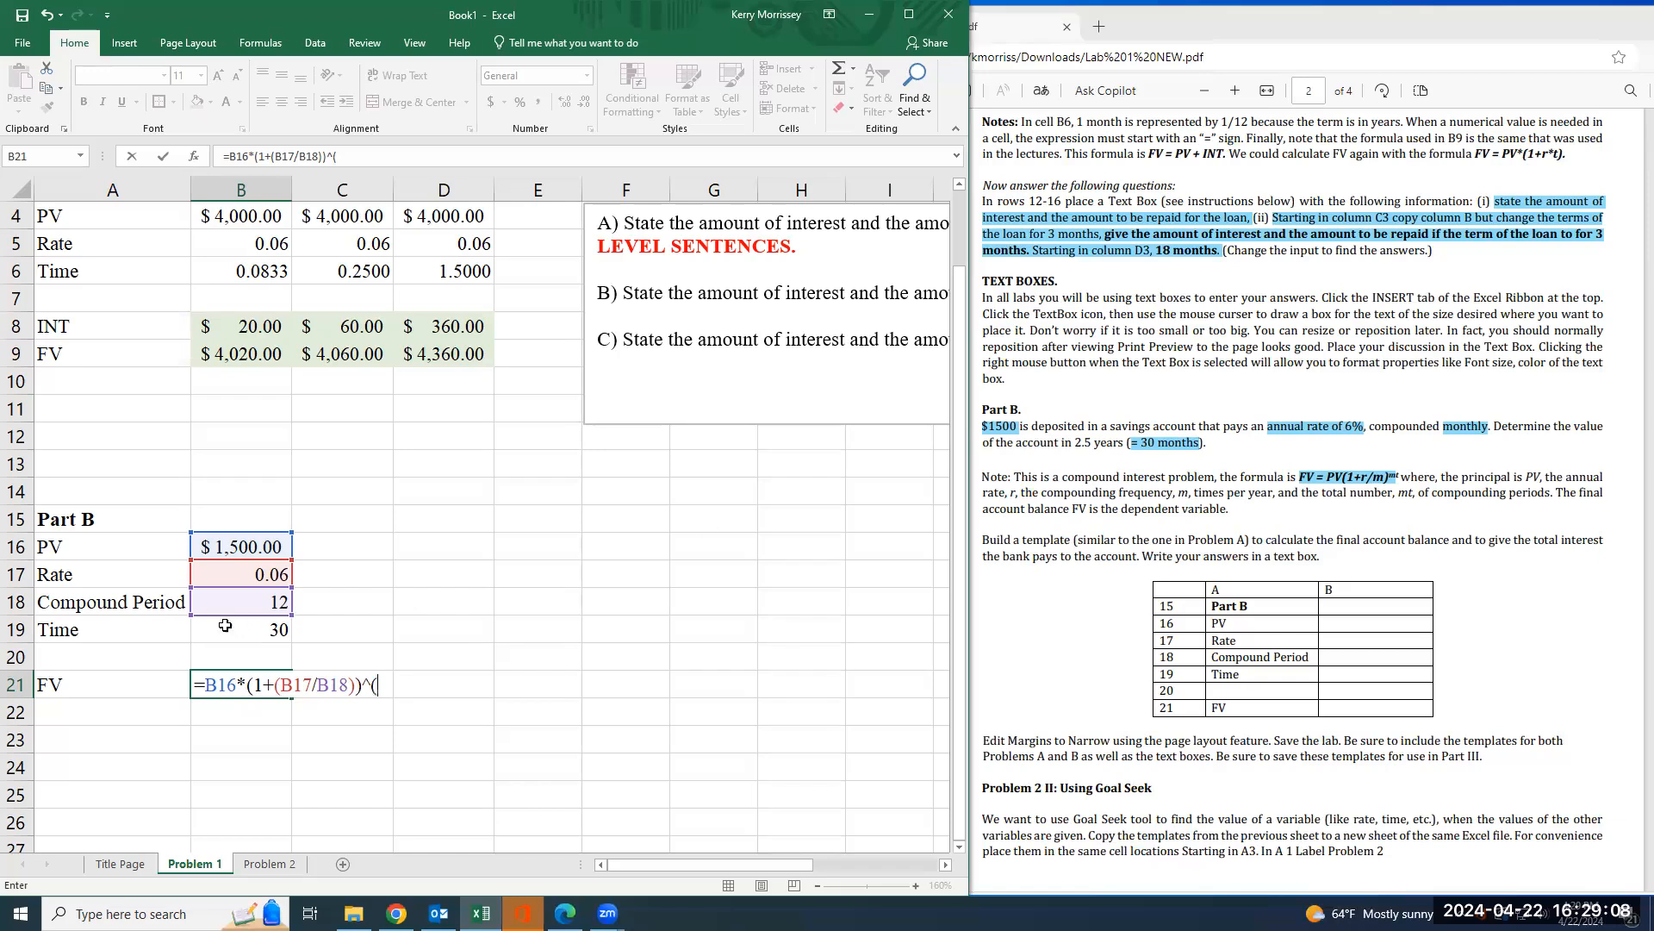
{"action": "left_click", "coordinate": [245, 605]}
{"action": "type", "text": "*"}
{"action": "left_click", "coordinate": [259, 632]}
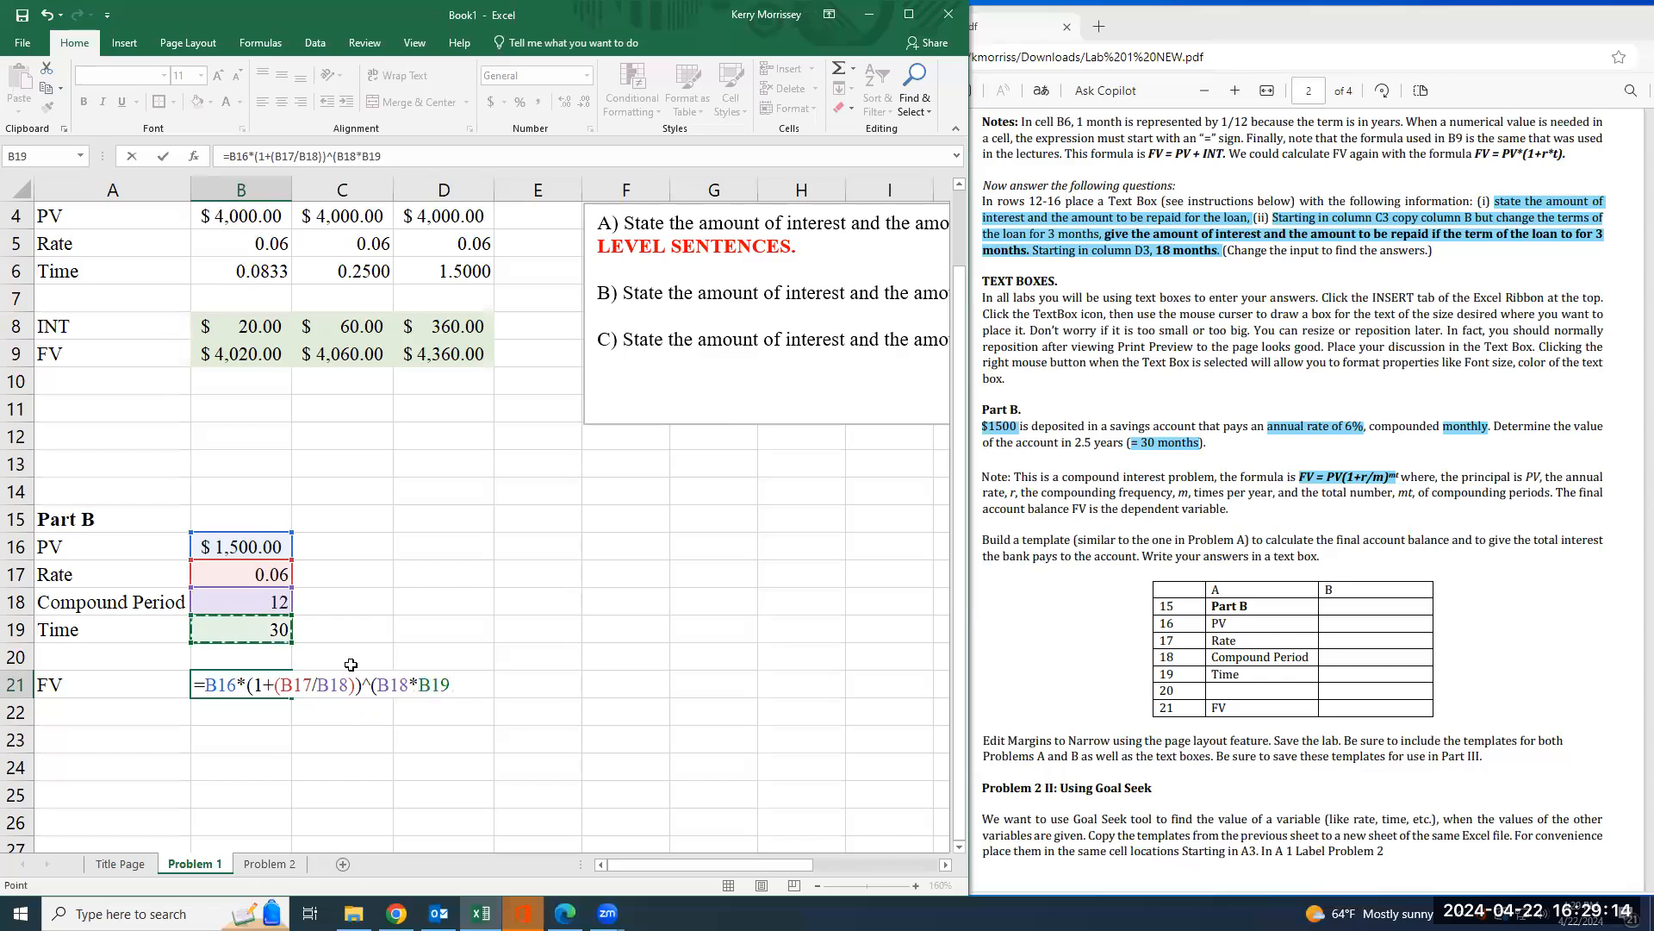
{"action": "type", "text": ")"}
{"action": "key", "text": "Return"}
{"action": "key", "text": "Up"}
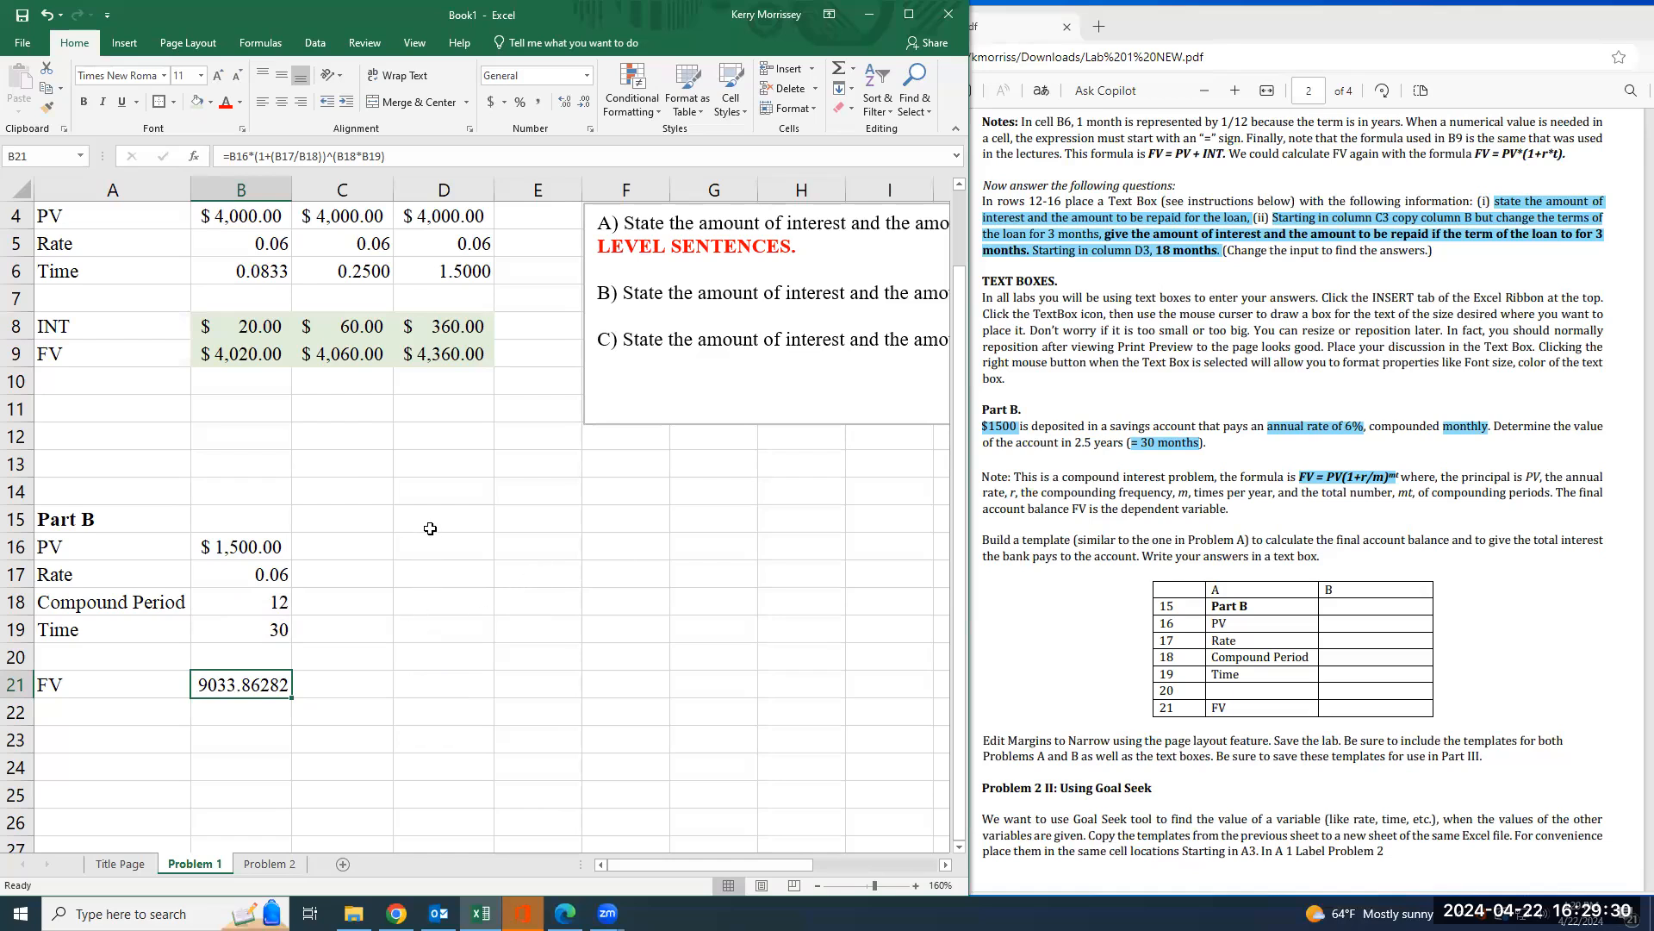
- Format the Part B FV result in B21 as Accounting with two decimals and fill the cell light green
{"action": "left_click", "coordinate": [583, 102]}
{"action": "left_click", "coordinate": [584, 102]}
{"action": "left_click", "coordinate": [583, 103]}
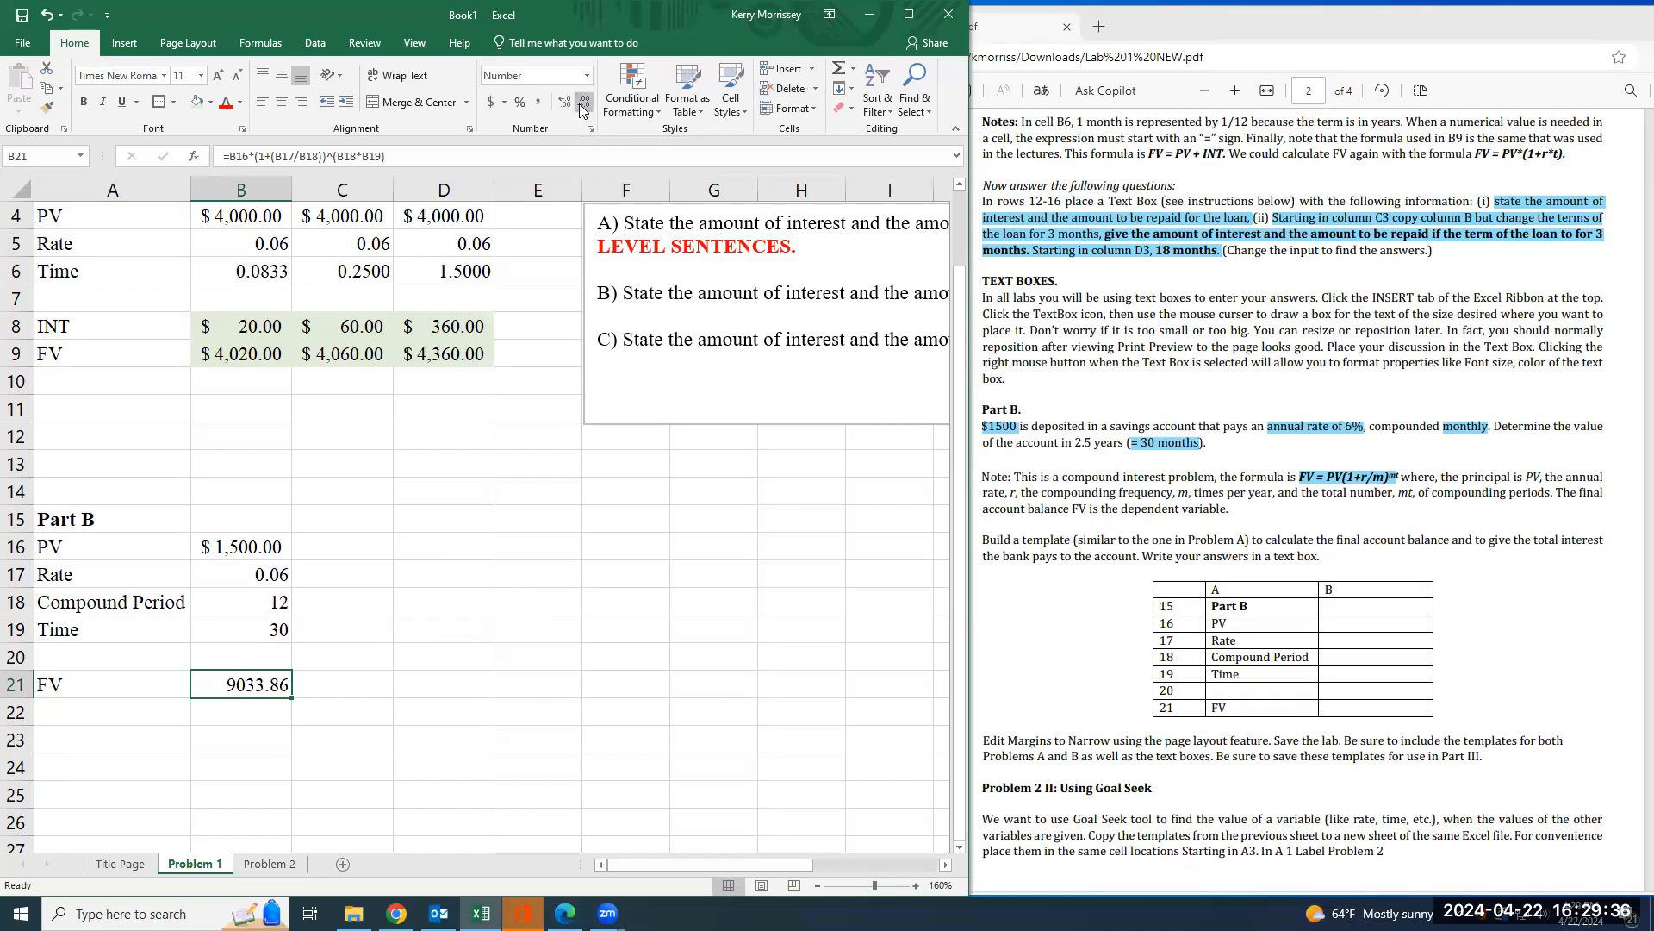
{"action": "left_click", "coordinate": [587, 82]}
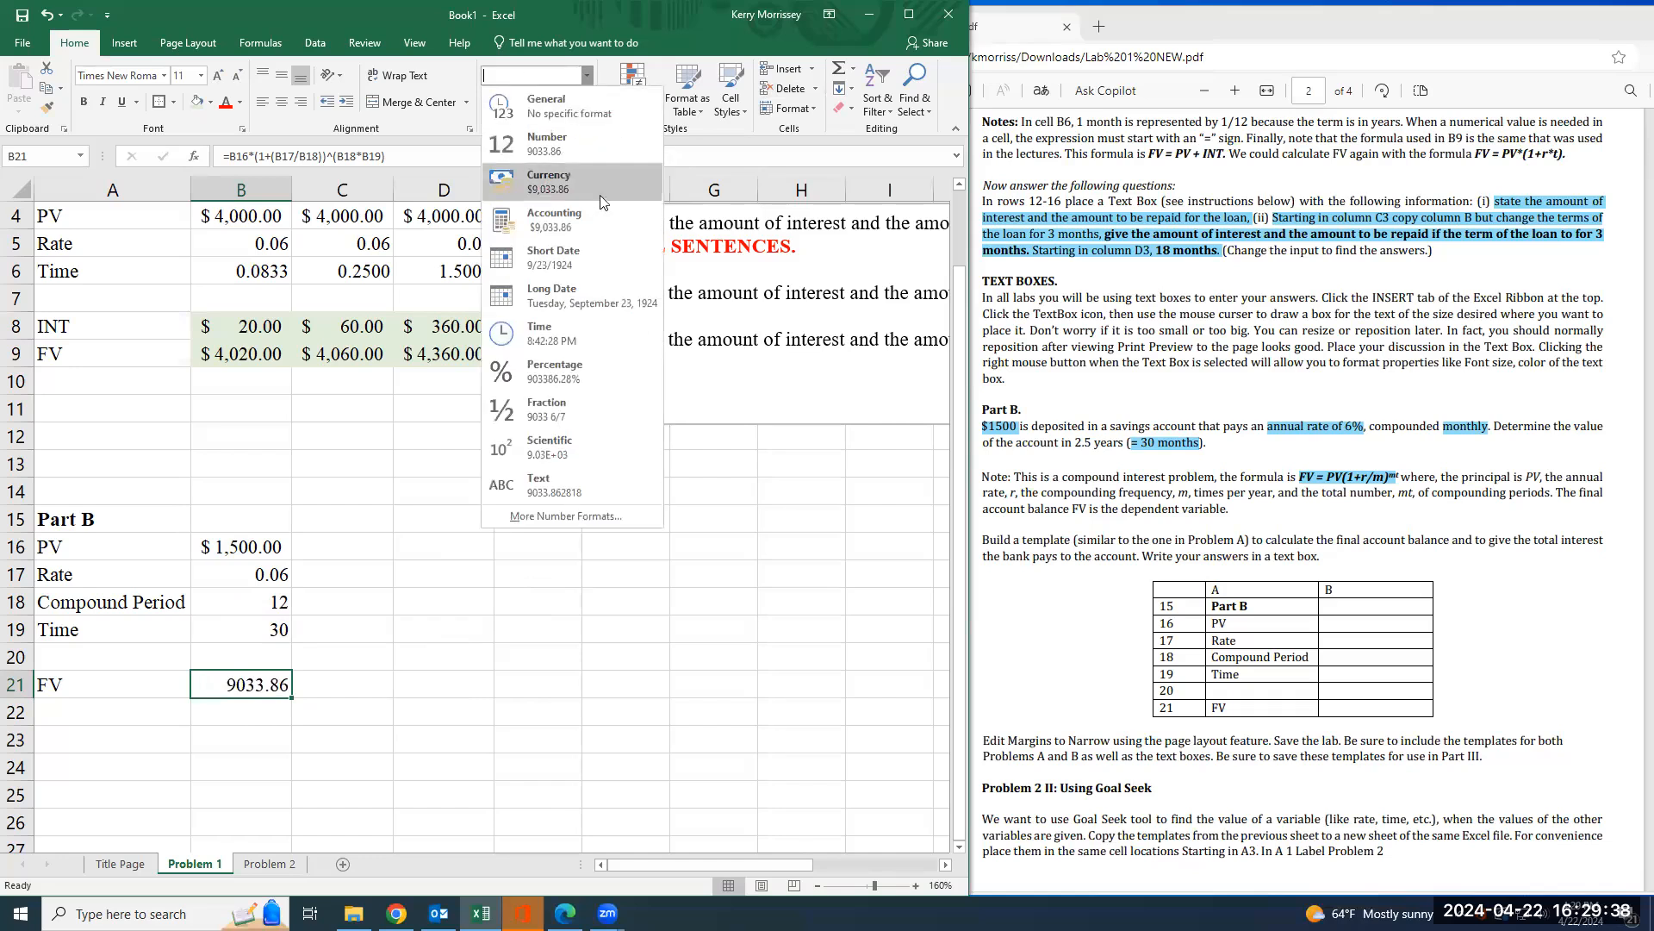
{"action": "left_click", "coordinate": [592, 235]}
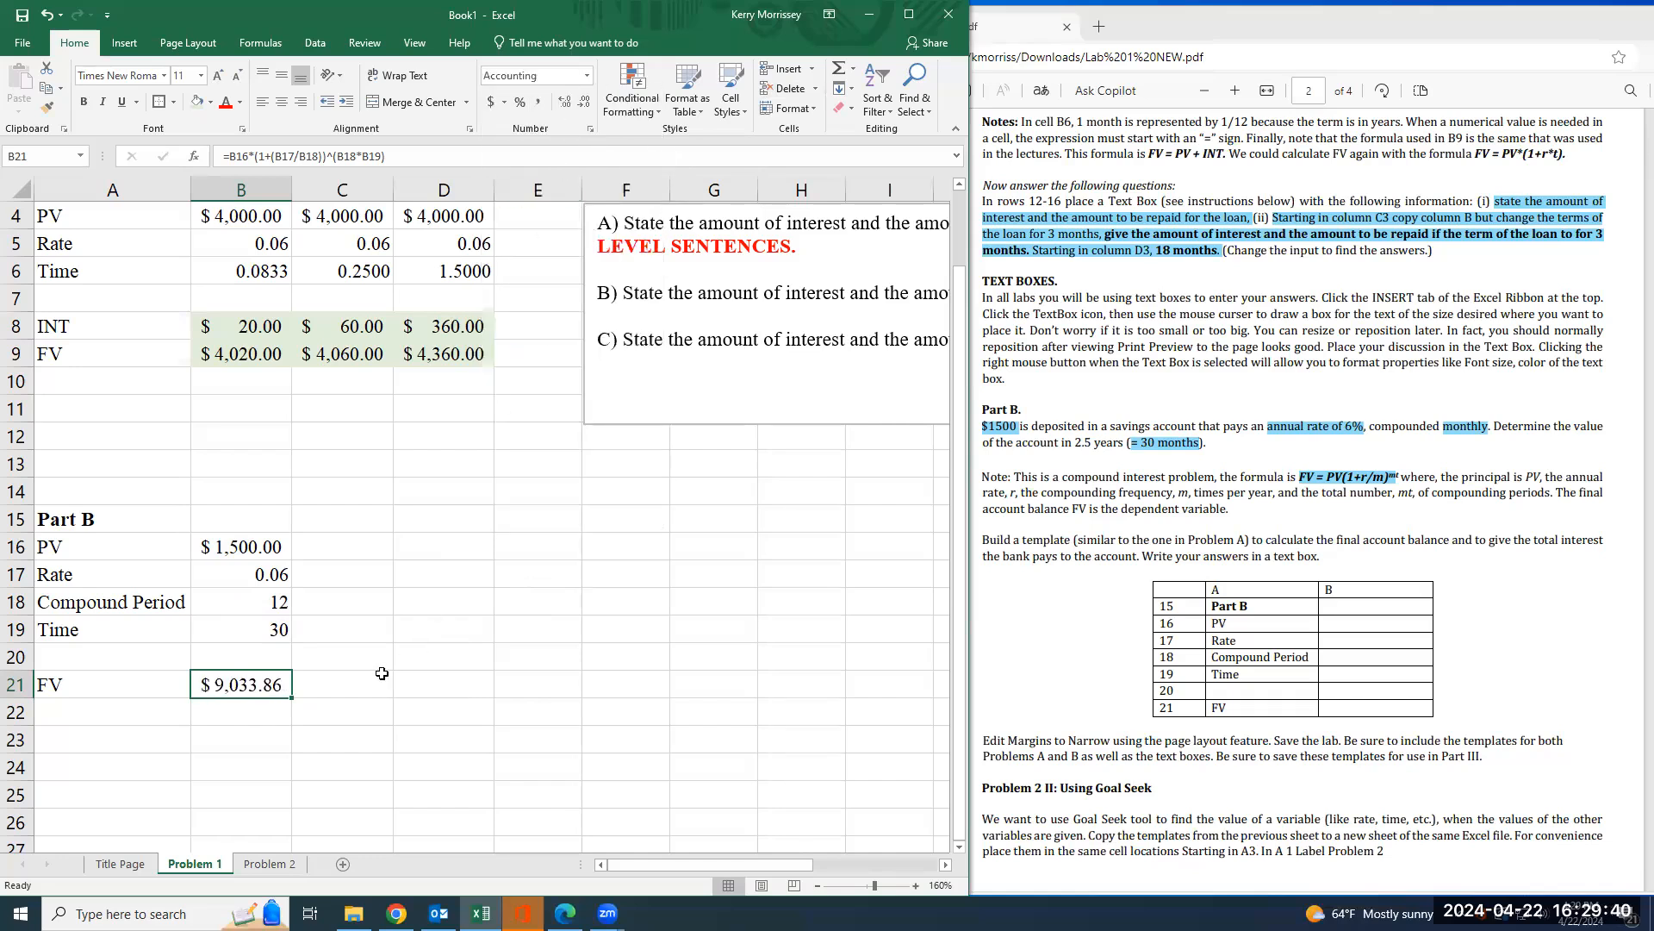
{"action": "left_click", "coordinate": [198, 101]}
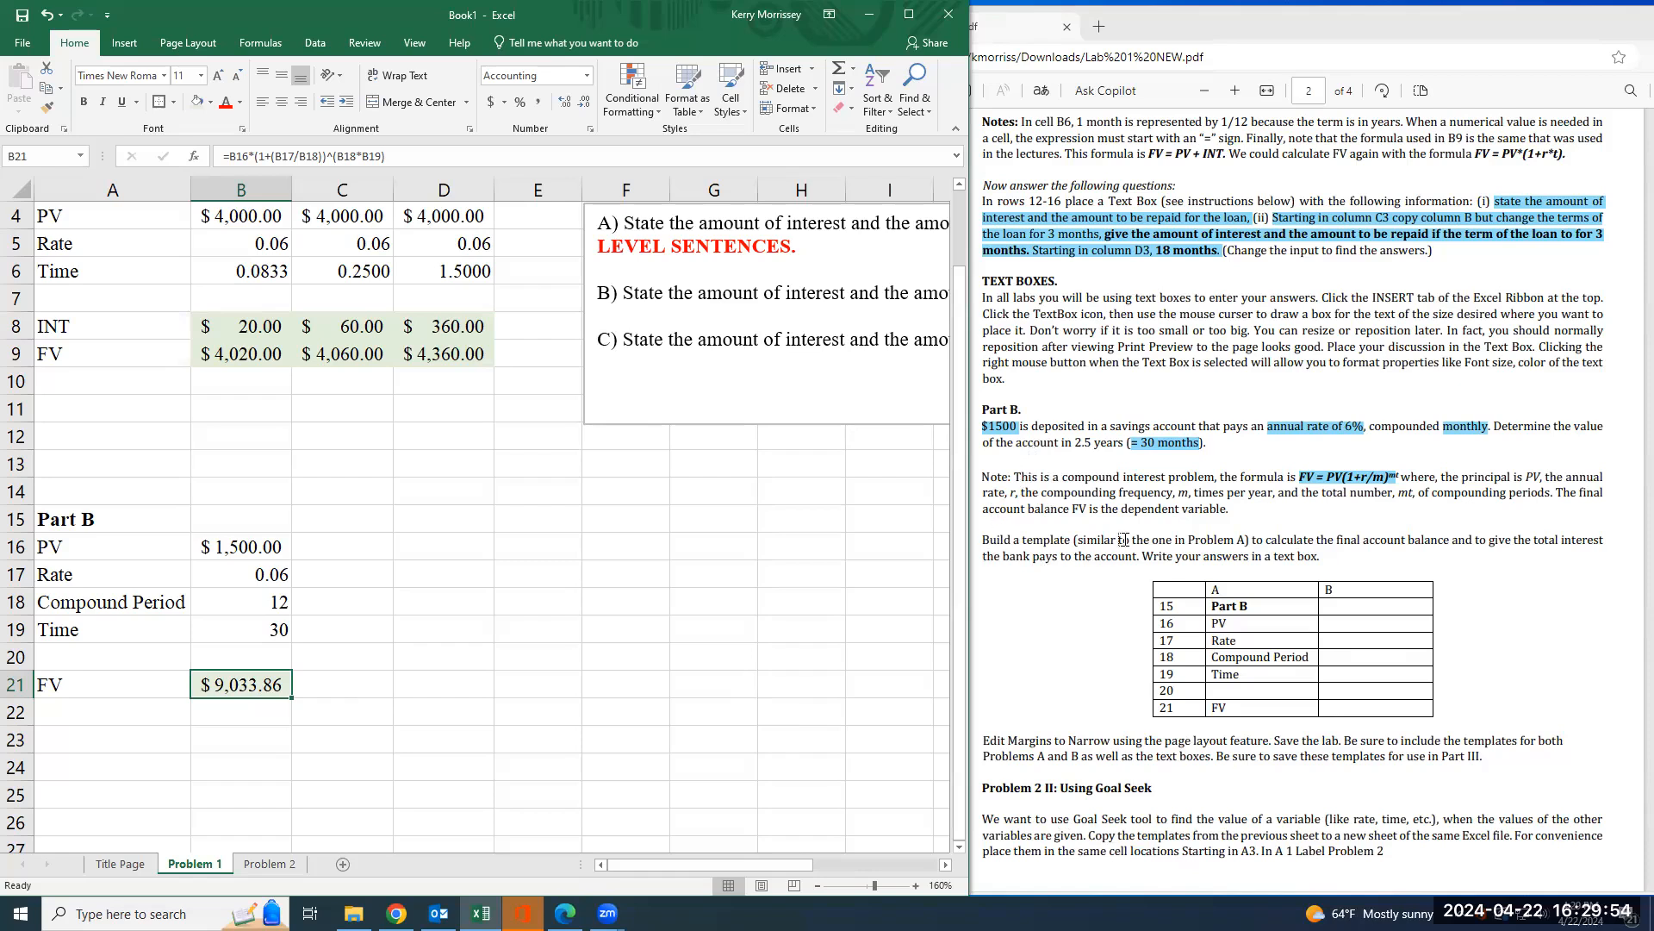
- Begin item D in the answer text box with "D) State the amount of interest"
{"action": "scroll", "coordinate": [1379, 605], "scroll_direction": "down", "scroll_amount": 3}
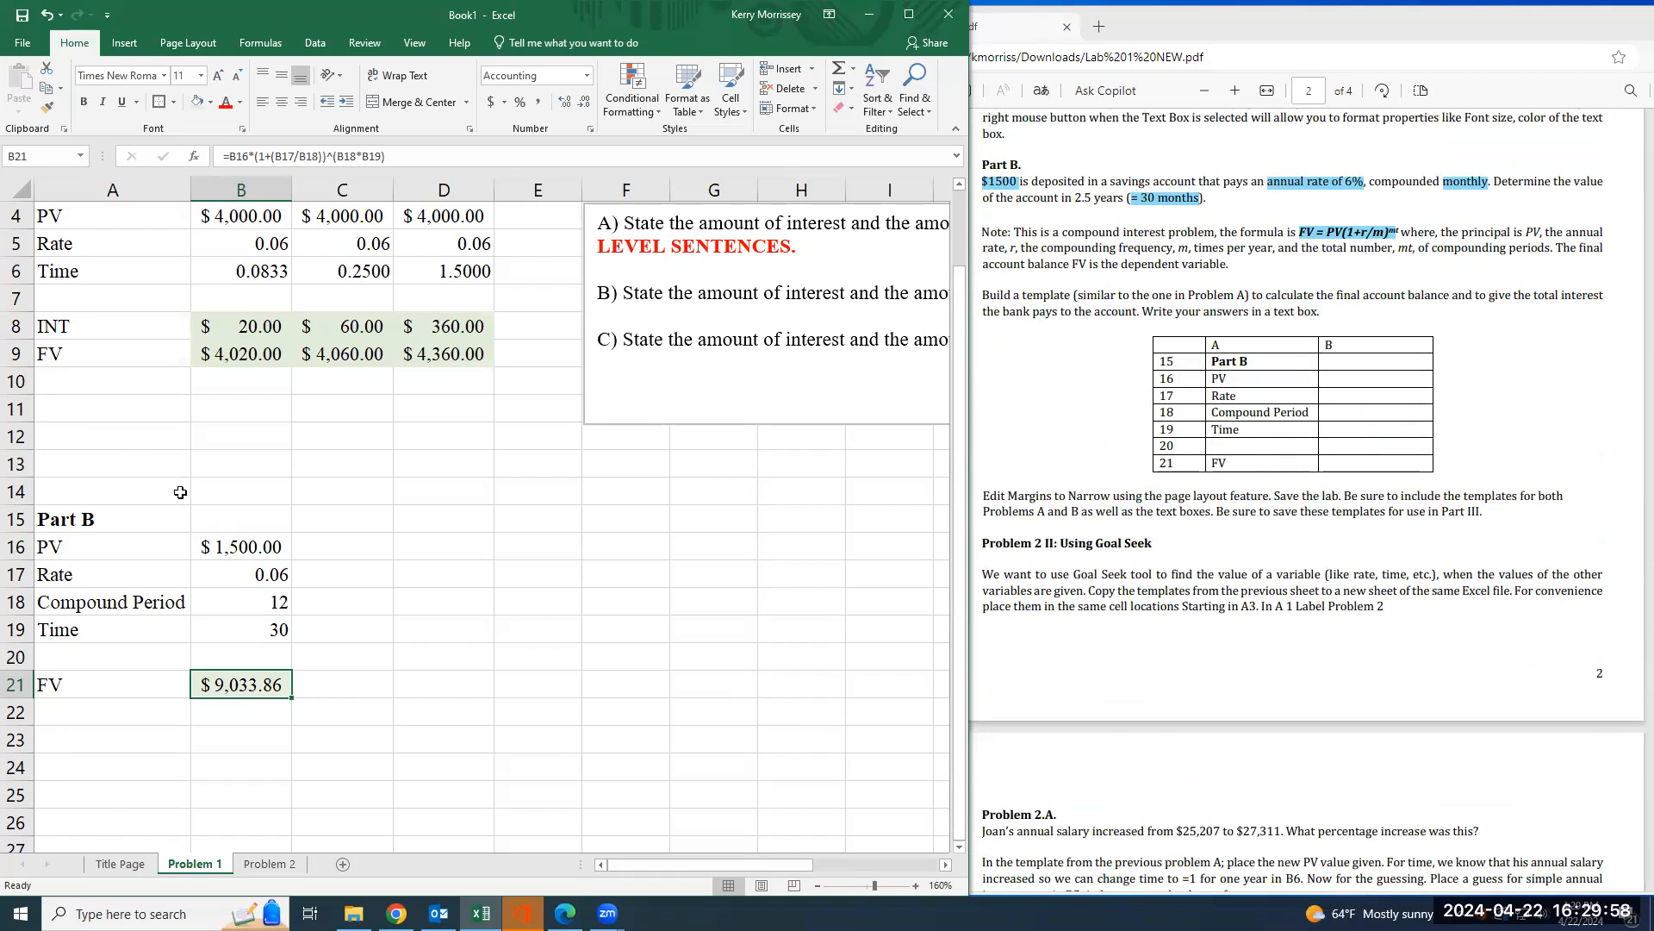
{"action": "left_click", "coordinate": [124, 42]}
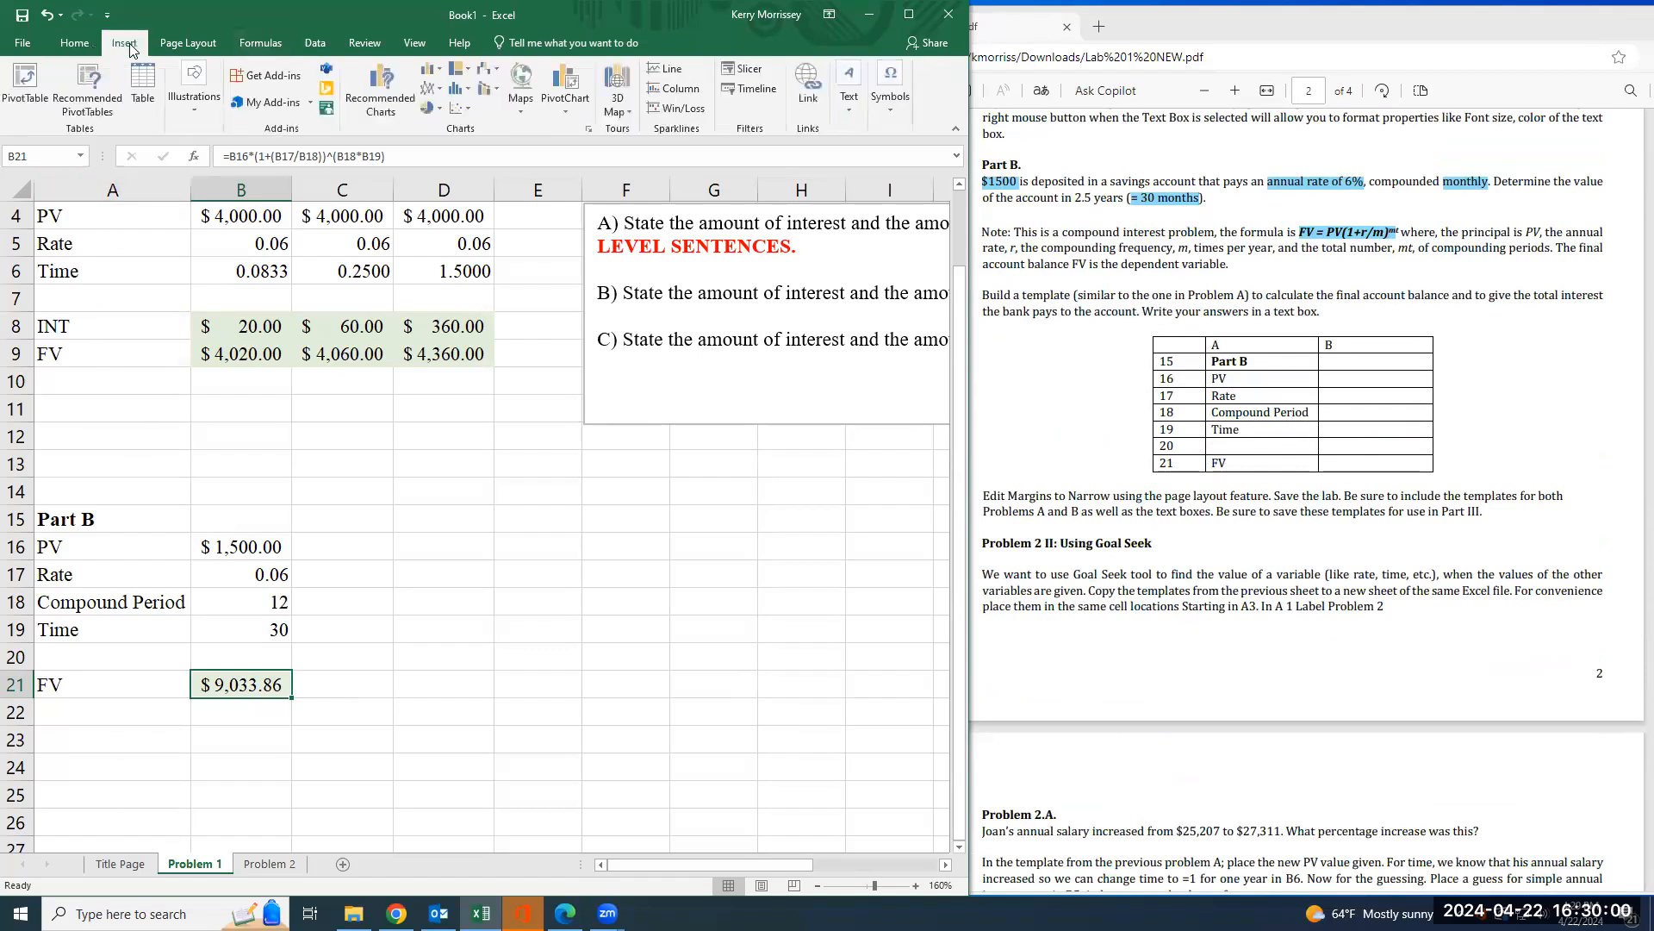
{"action": "left_click", "coordinate": [675, 388]}
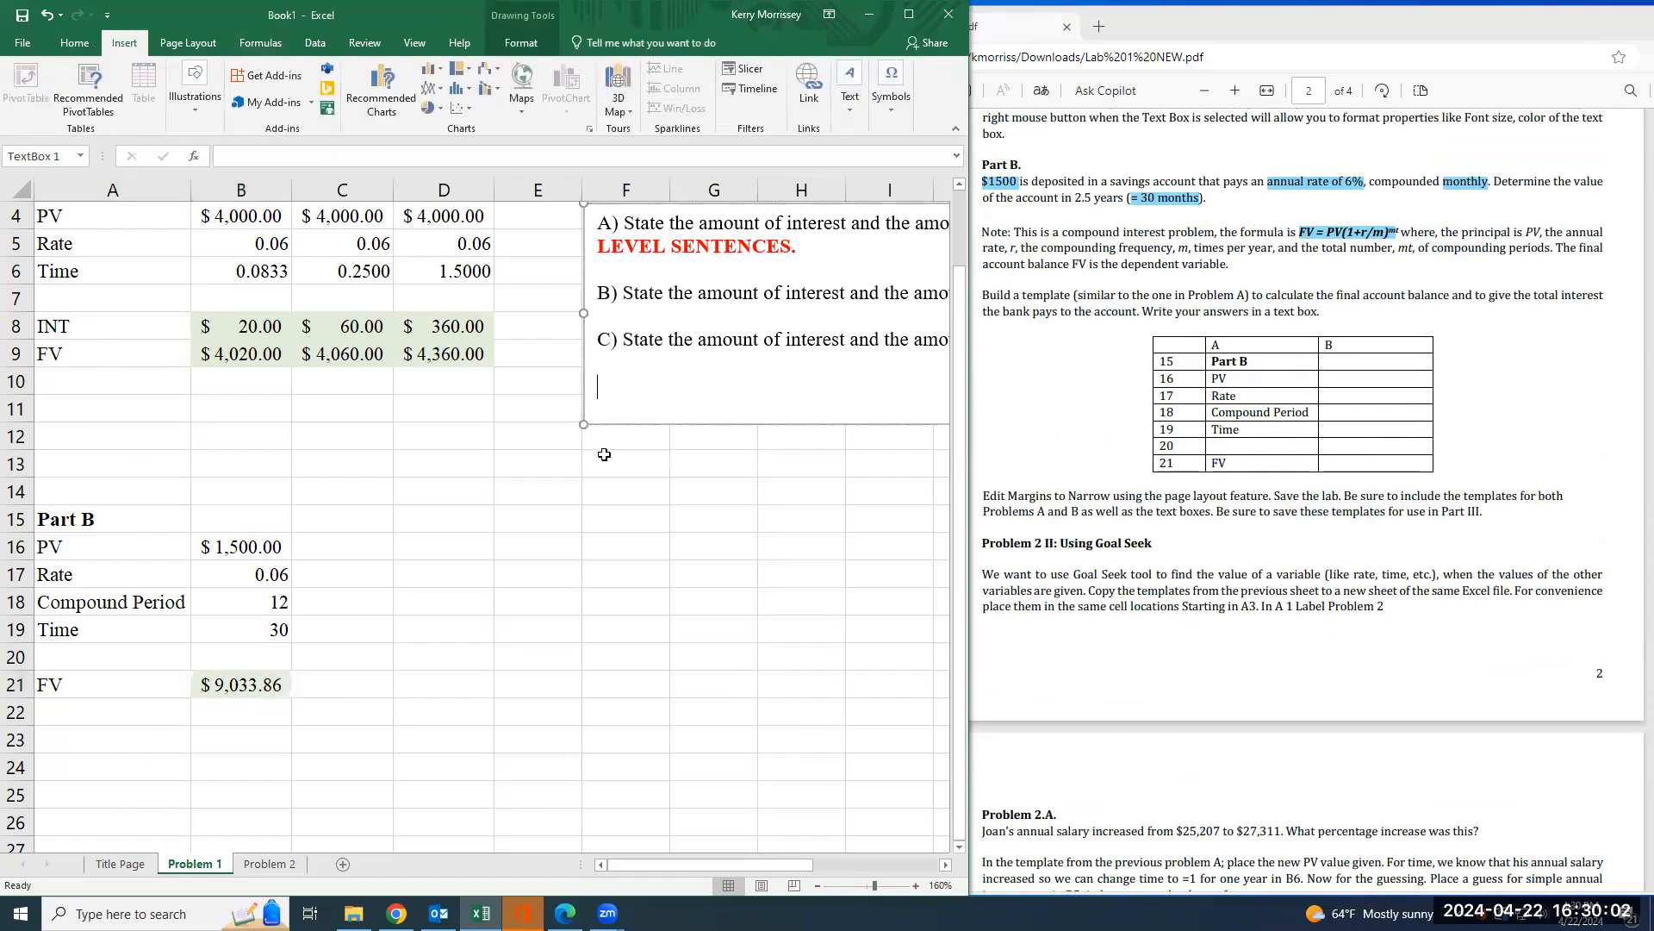
{"action": "type", "text": "D) Sta"}
{"action": "type", "text": "amount of interest"}
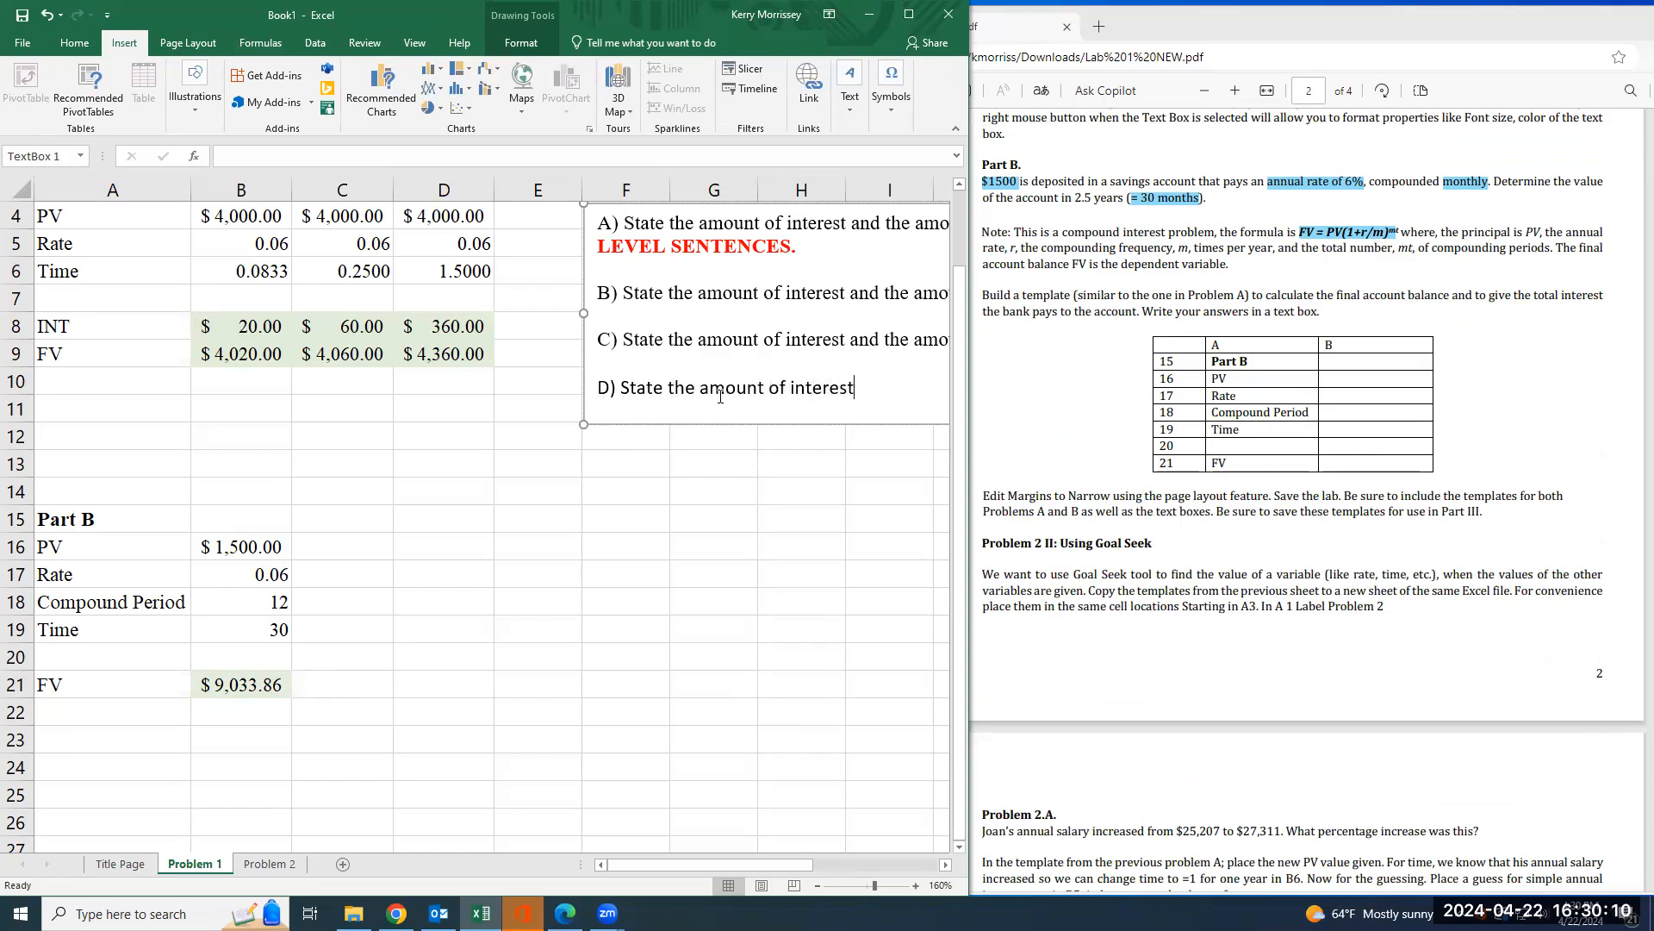
- Reword item D as "Calculate the final account balance and to give the total interest the bank pays to the account."
{"action": "key", "text": "BackSpace"}
{"action": "key", "text": "BackSpace"}
{"action": "key", "text": "BackSpace"}
{"action": "key", "text": "BackSpace"}
{"action": "key", "text": "BackSpace"}
{"action": "key", "text": "BackSpace"}
{"action": "key", "text": "BackSpace"}
{"action": "key", "text": "BackSpace"}
{"action": "key", "text": "BackSpace"}
{"action": "key", "text": "BackSpace"}
{"action": "key", "text": "BackSpace"}
{"action": "key", "text": "BackSpace"}
{"action": "key", "text": "BackSpace"}
{"action": "key", "text": "BackSpace"}
{"action": "key", "text": "BackSpace"}
{"action": "key", "text": "BackSpace"}
{"action": "key", "text": "BackSpace"}
{"action": "key", "text": "BackSpace"}
{"action": "key", "text": "BackSpace"}
{"action": "key", "text": "BackSpace"}
{"action": "key", "text": "BackSpace"}
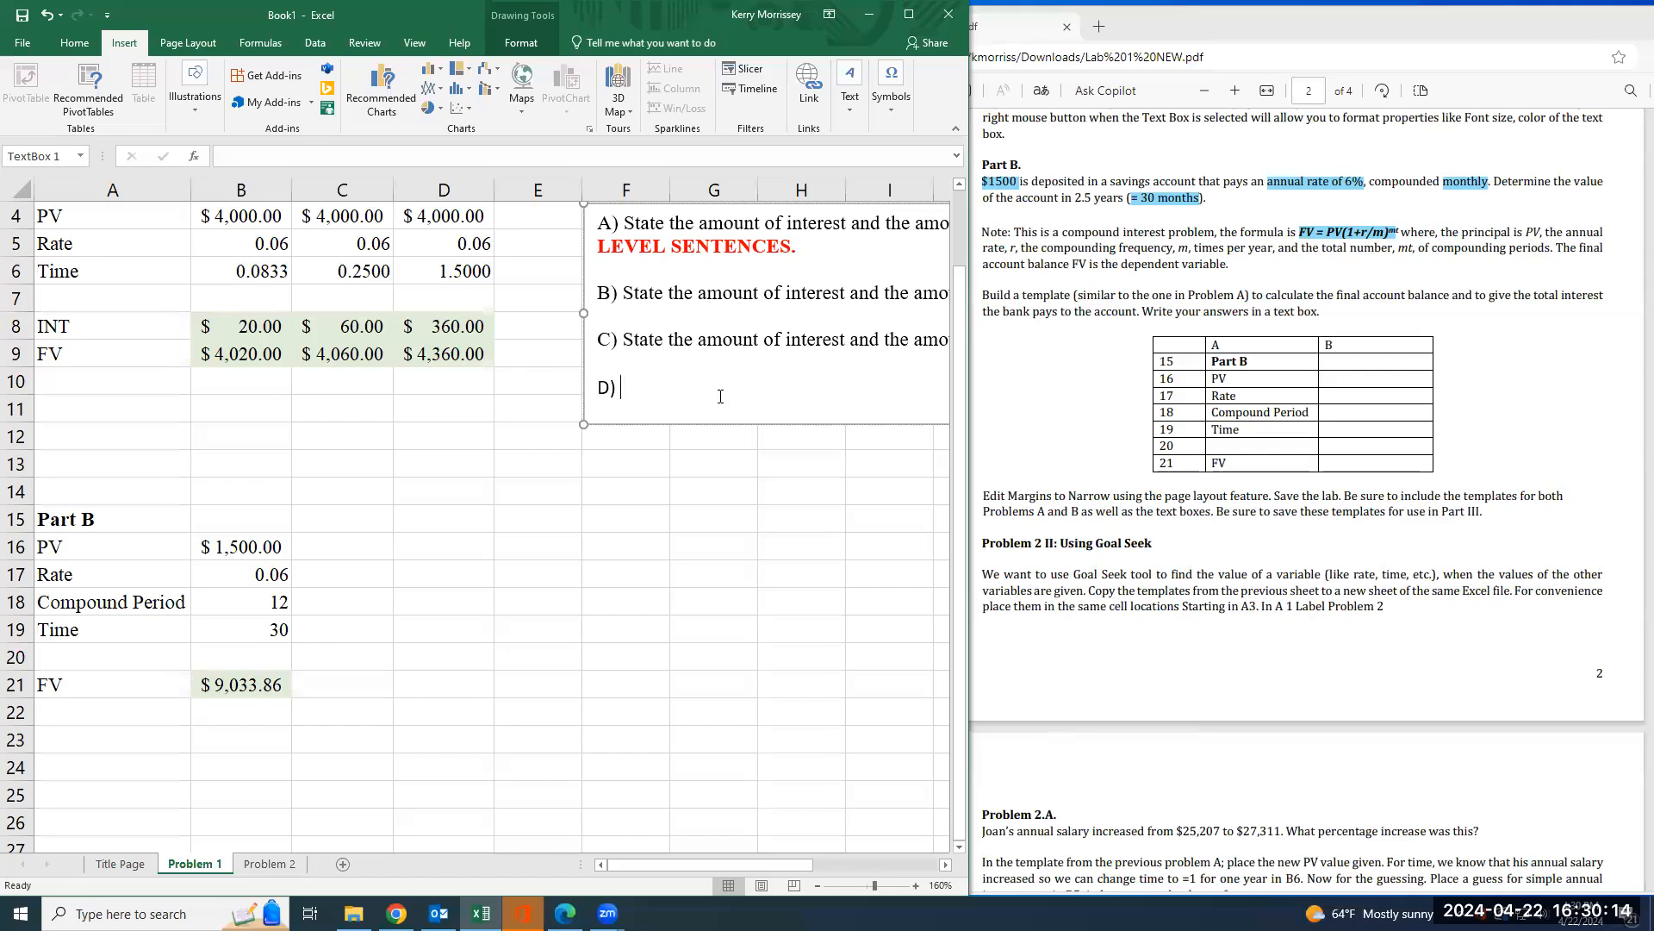
{"action": "type", "text": "Calculate the final account bala"}
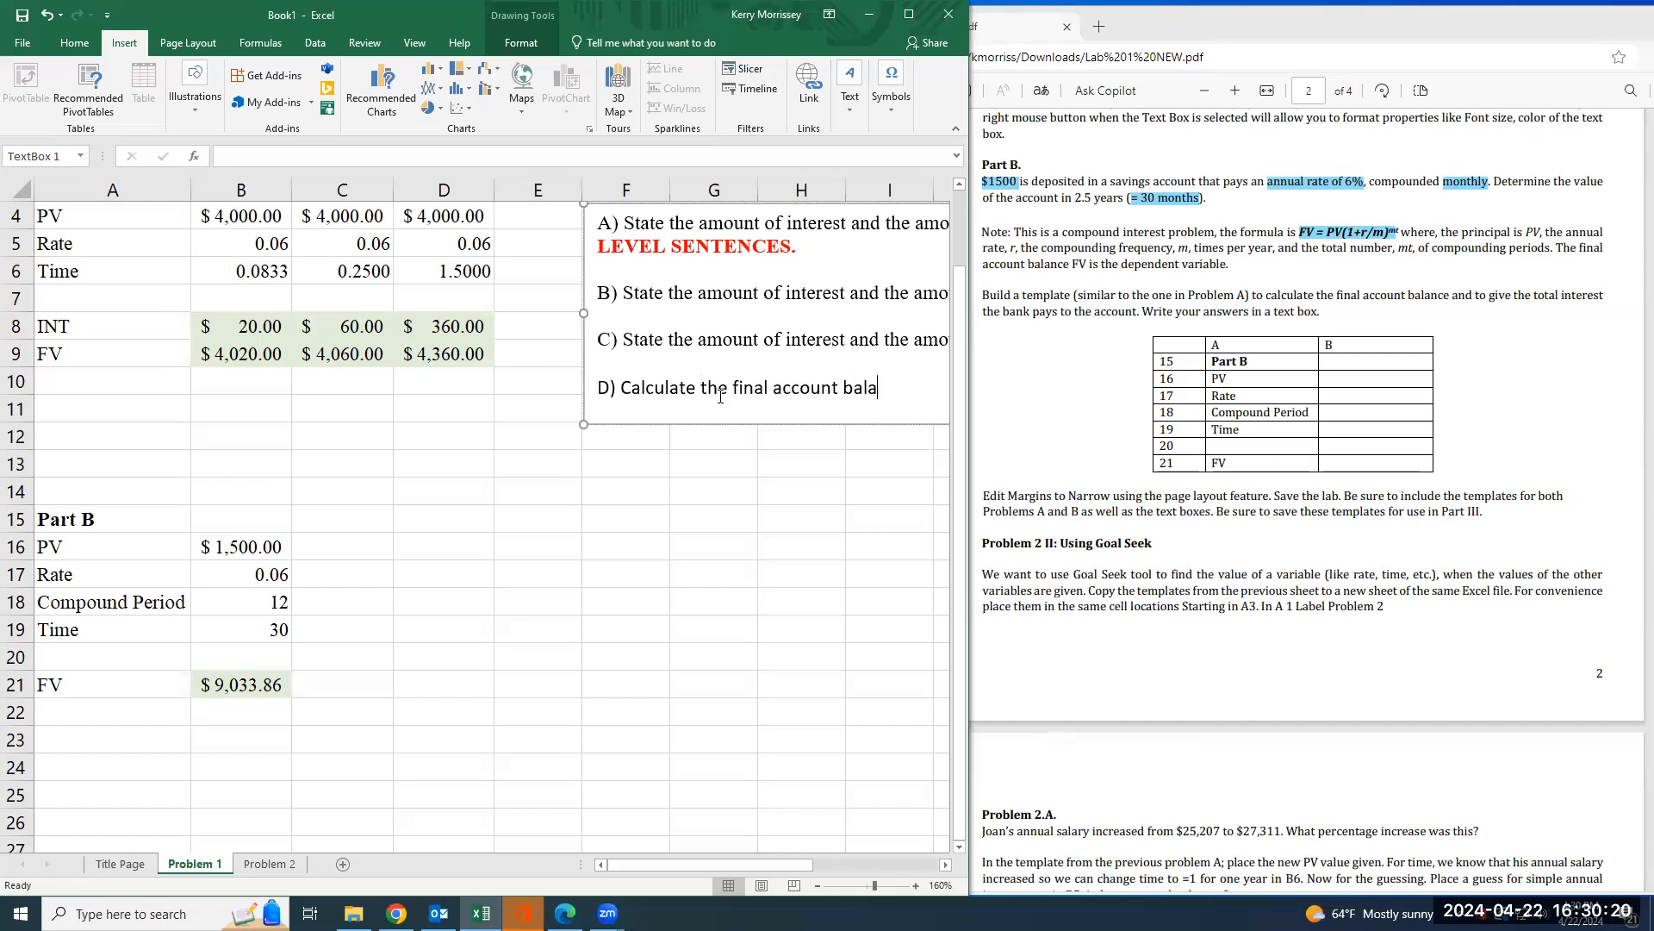
{"action": "type", "text": "nce and t"}
{"action": "left_click_drag", "start_coordinate": [636, 868], "coordinate": [758, 865]}
{"action": "type", "text": "to give the tot"}
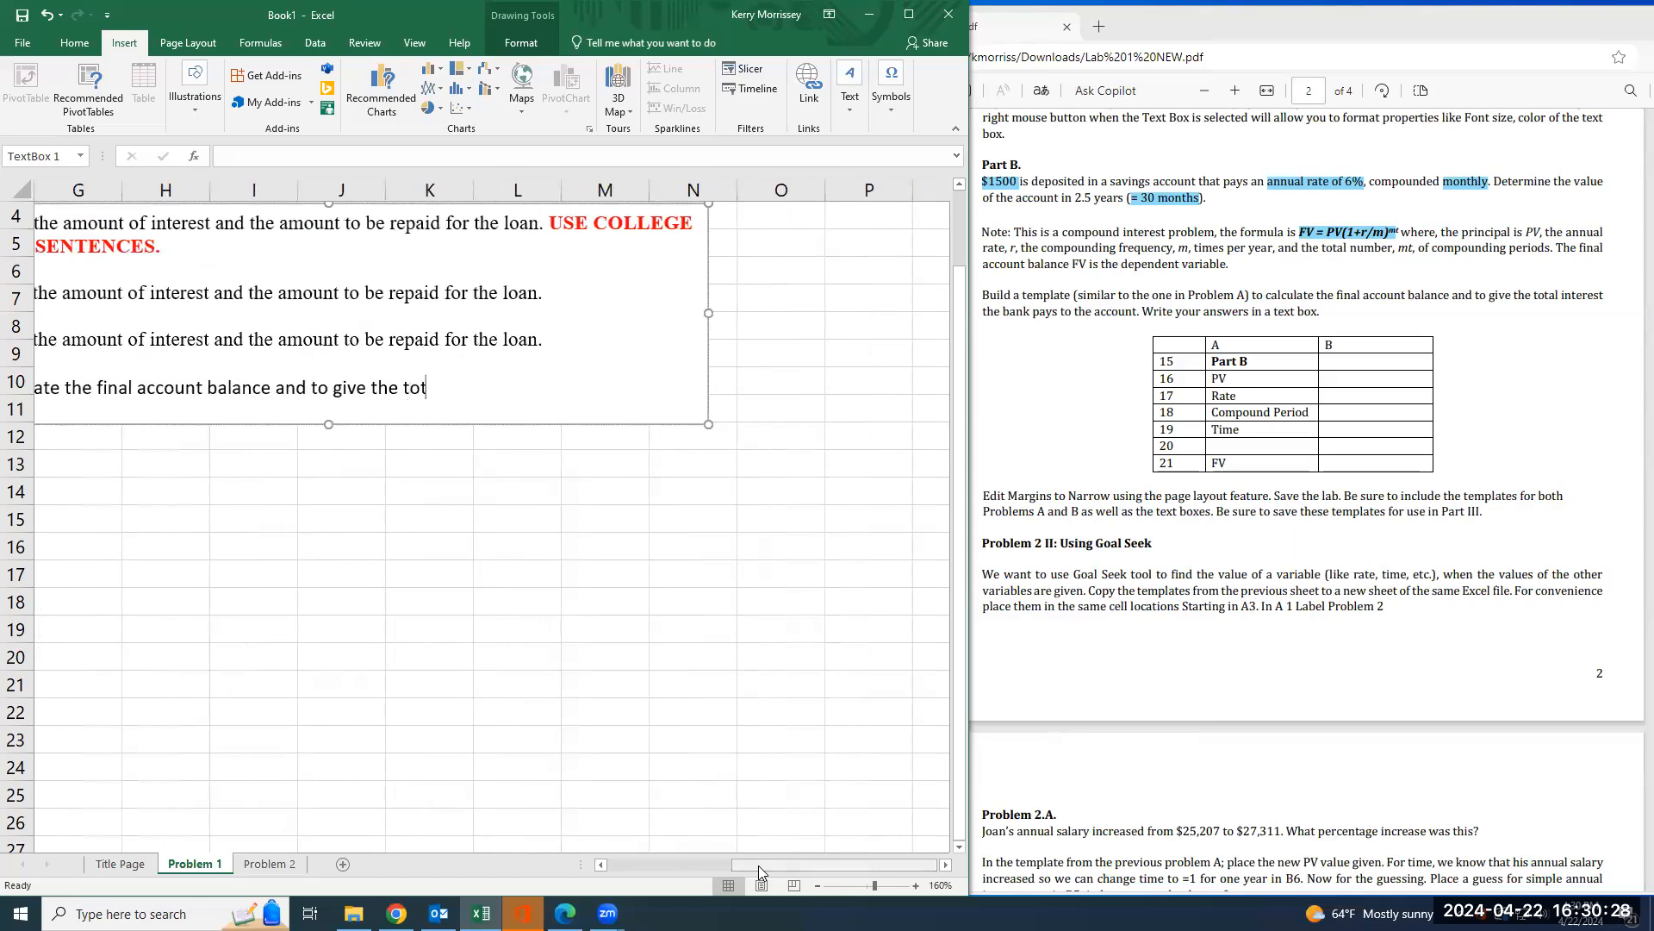
{"action": "type", "text": "al interest the bank pays to the"}
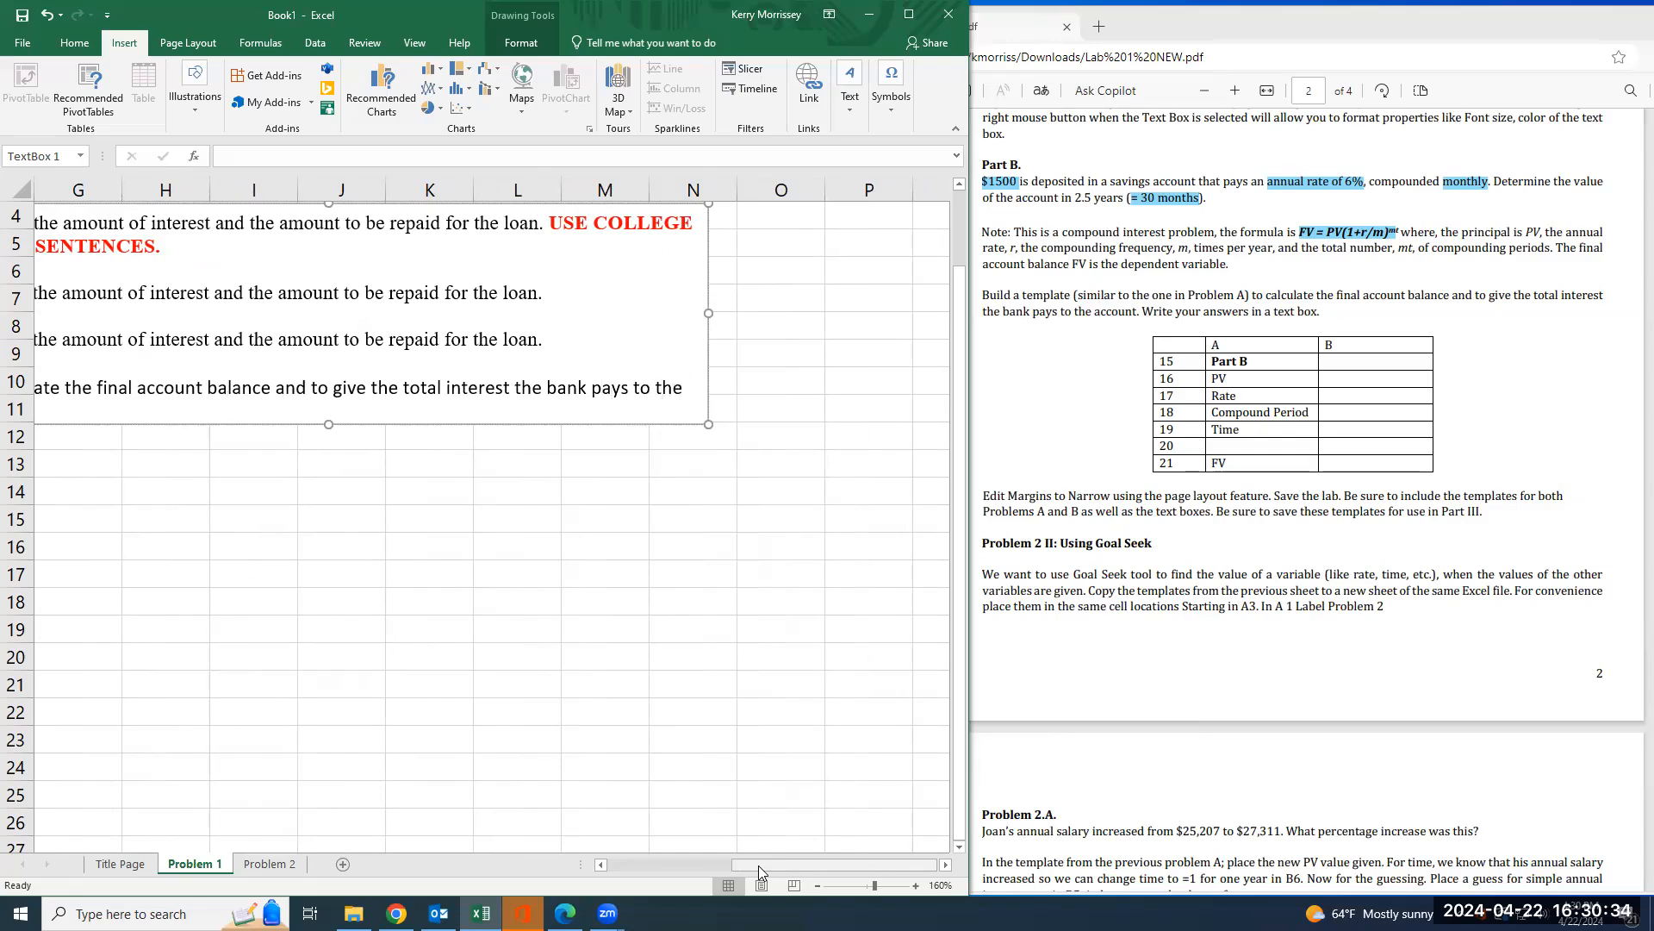
{"action": "left_click", "coordinate": [380, 692]}
- Extend the answer text box's lower edge to make room below item D's second line
{"action": "left_click_drag", "start_coordinate": [751, 863], "coordinate": [653, 860]}
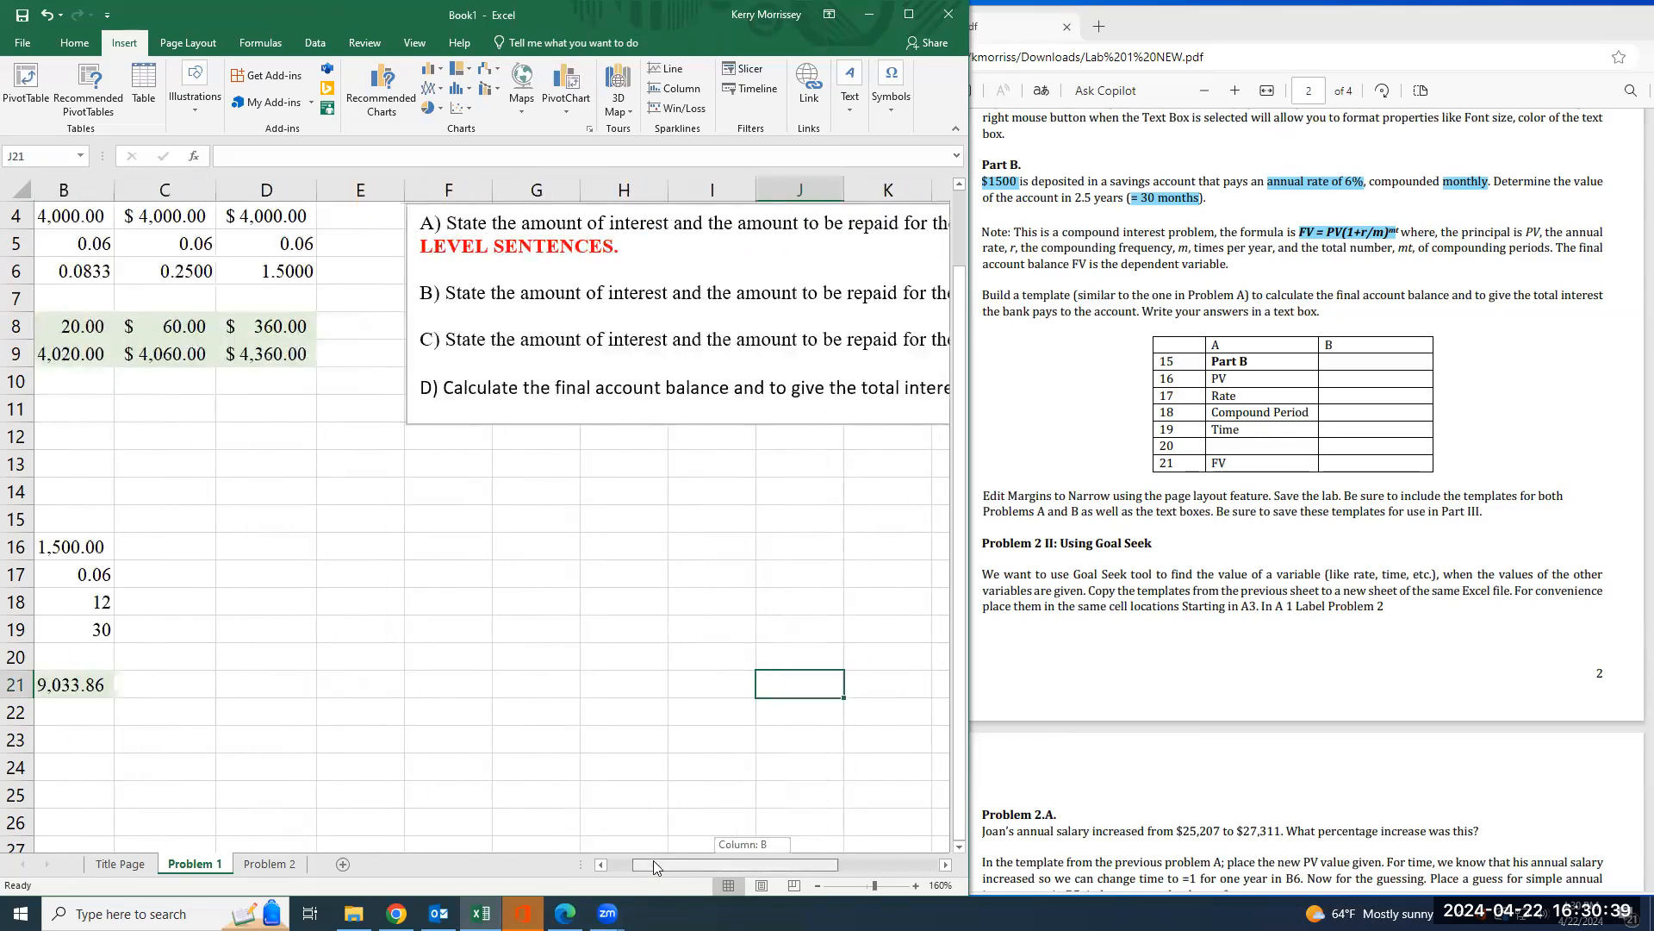
{"action": "left_click", "coordinate": [448, 390]}
{"action": "left_click_drag", "start_coordinate": [443, 391], "coordinate": [503, 417]}
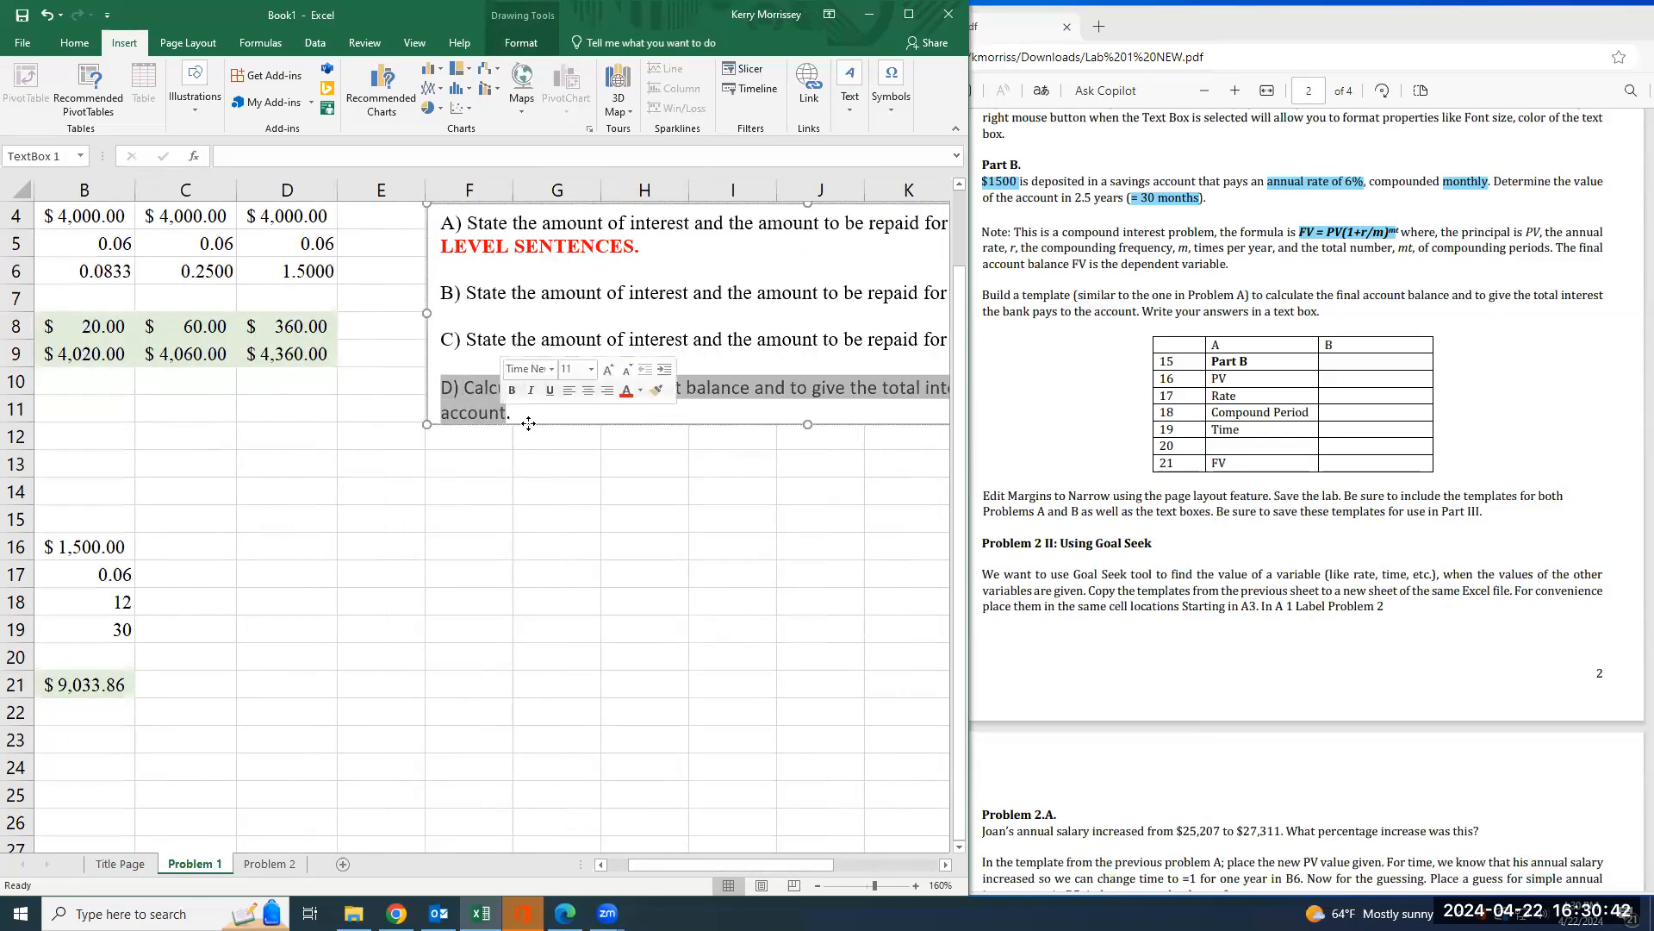
{"action": "left_click", "coordinate": [523, 423]}
{"action": "left_click_drag", "start_coordinate": [807, 424], "coordinate": [807, 449]}
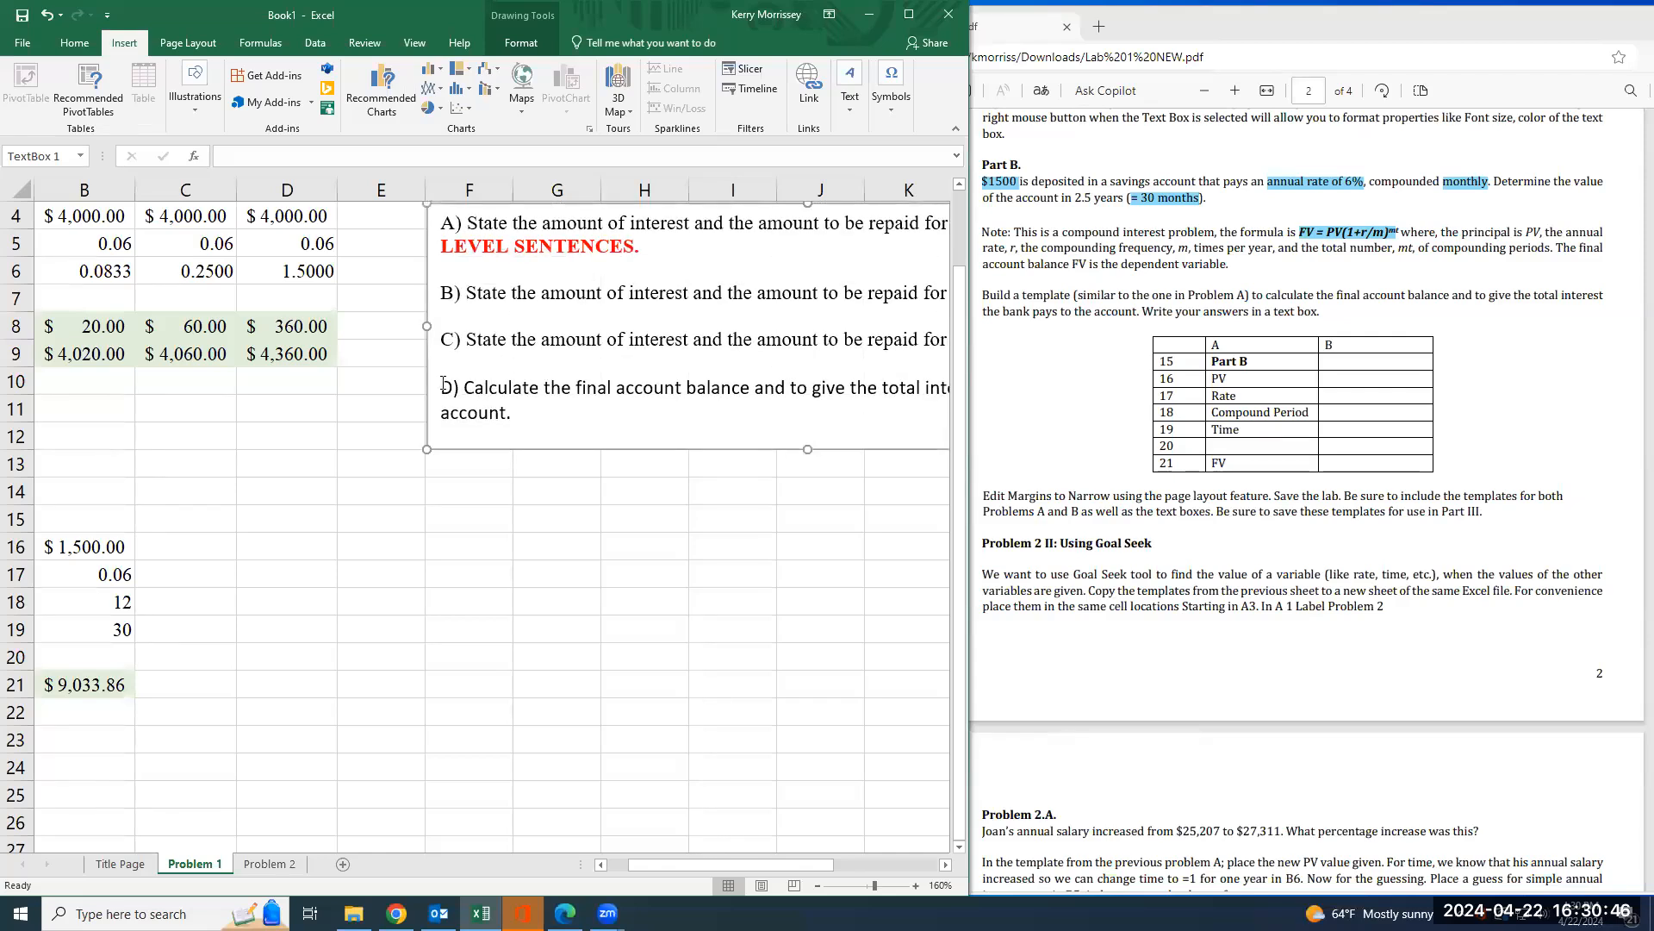
- Change the font of the item D text in the answer text box to Times New Roman
{"action": "left_click_drag", "start_coordinate": [443, 384], "coordinate": [517, 417]}
{"action": "left_click", "coordinate": [95, 45]}
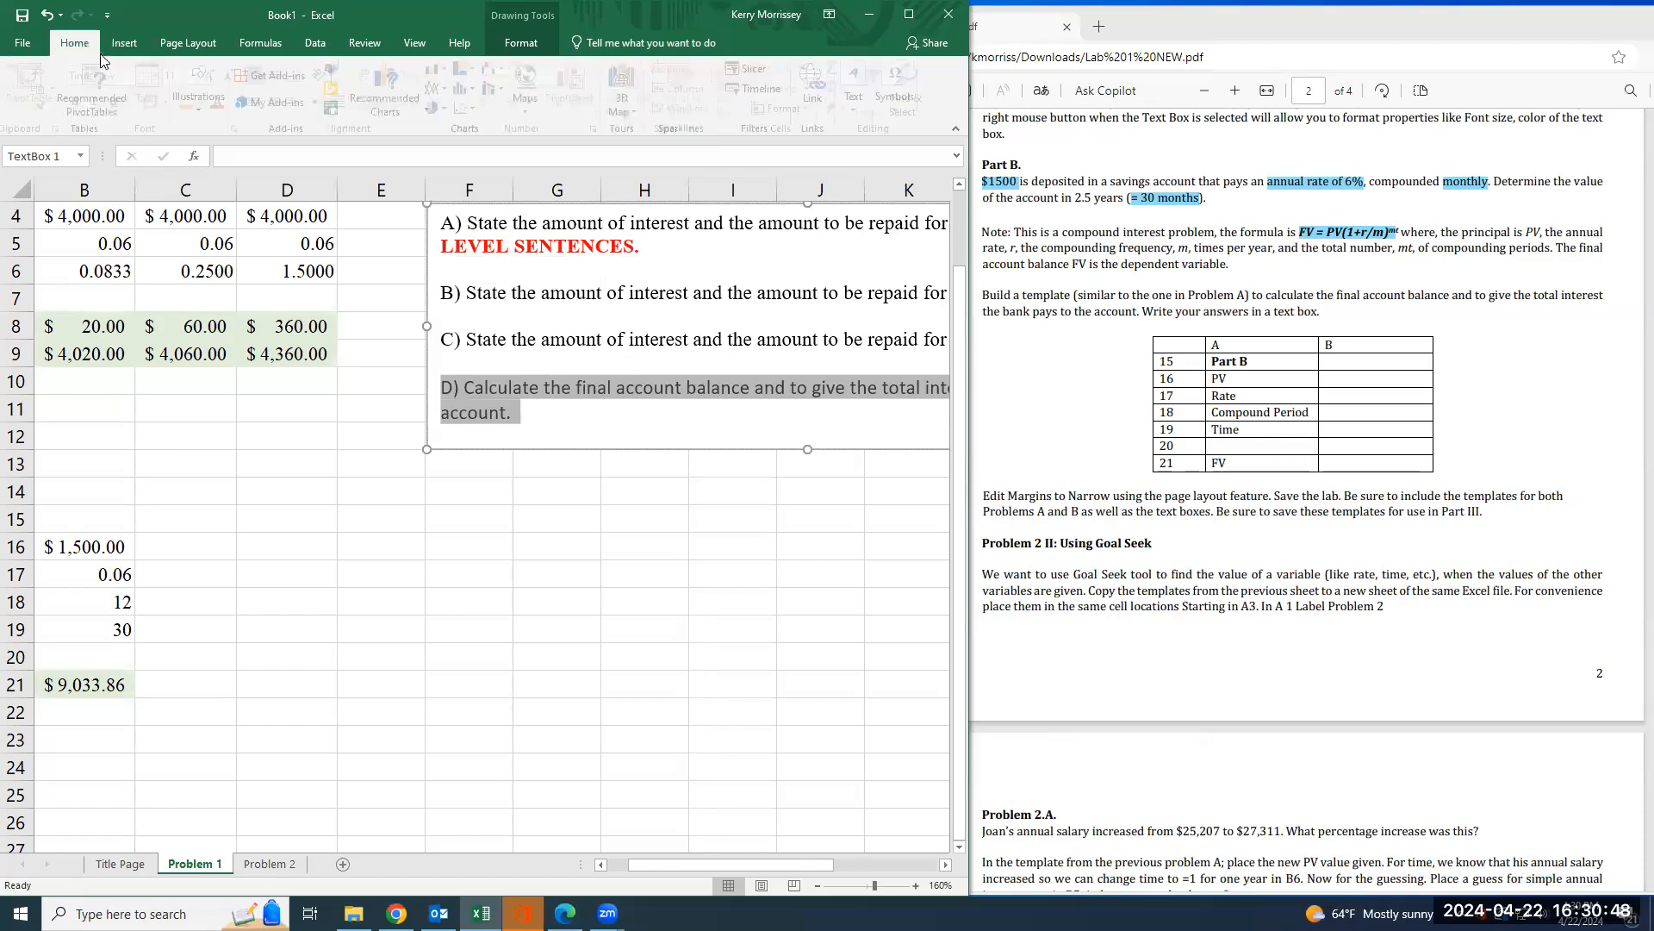
{"action": "left_click_drag", "start_coordinate": [157, 75], "coordinate": [95, 75]}
{"action": "type", "text": "Times"}
{"action": "key", "text": "Return"}
{"action": "left_click", "coordinate": [189, 708]}
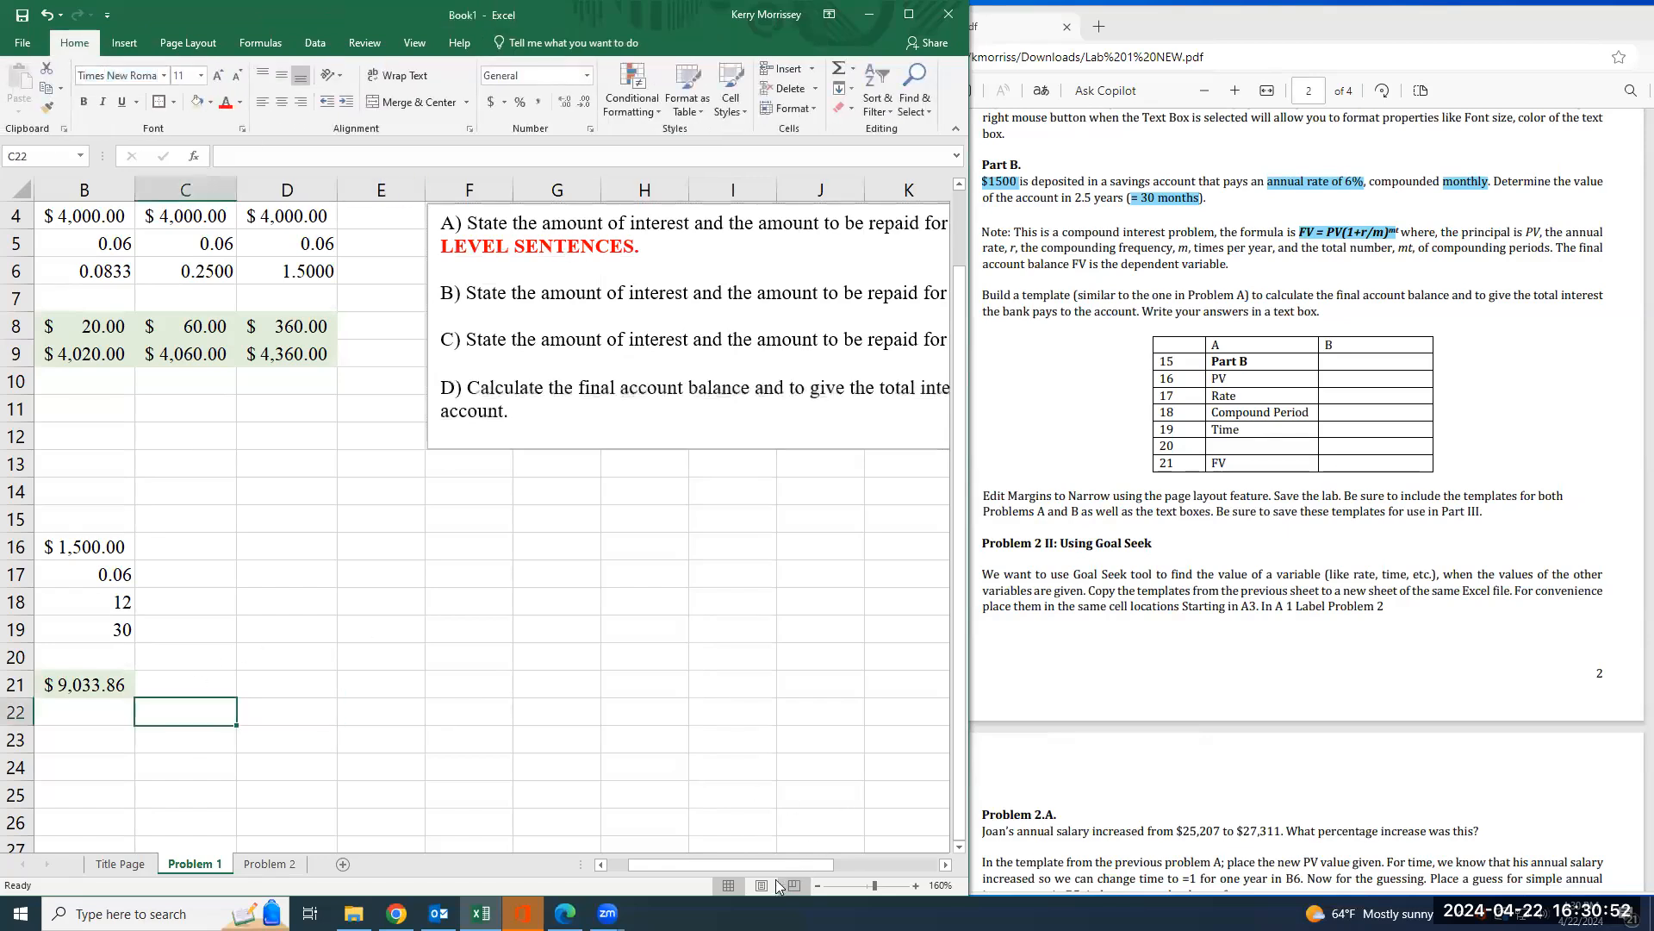
- Label cell A22 as INT below the Part B FV row
{"action": "left_click_drag", "start_coordinate": [706, 865], "coordinate": [685, 865]}
{"action": "key", "text": "Left"}
{"action": "key", "text": "Left"}
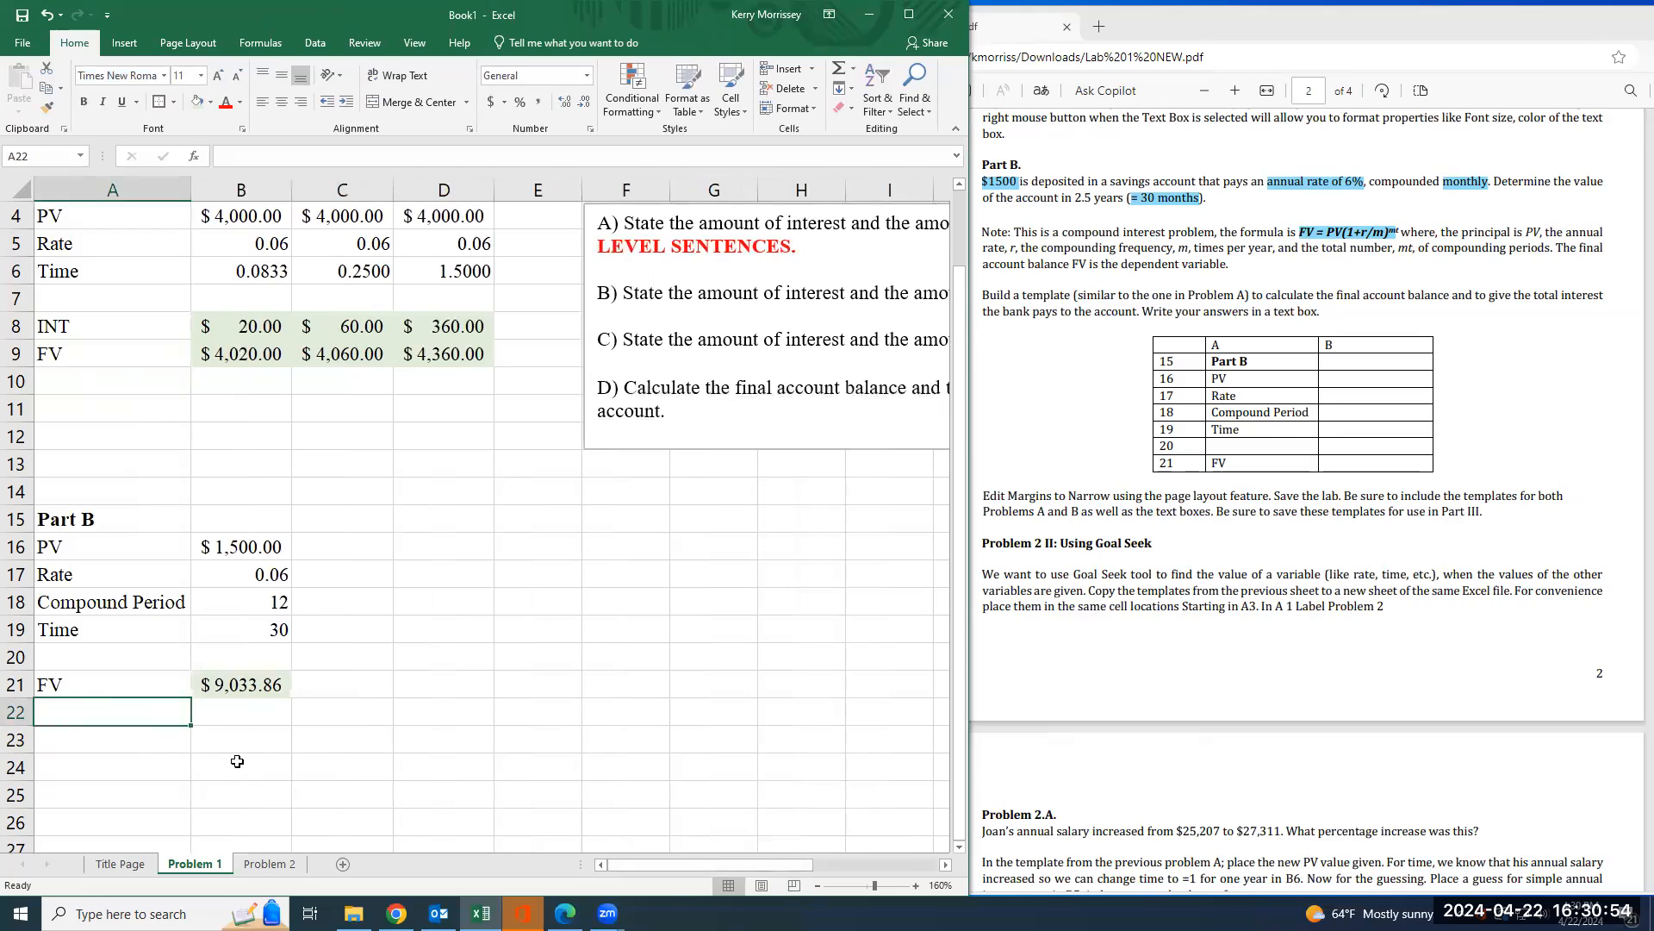
{"action": "type", "text": "INT"}
{"action": "key", "text": "Tab"}
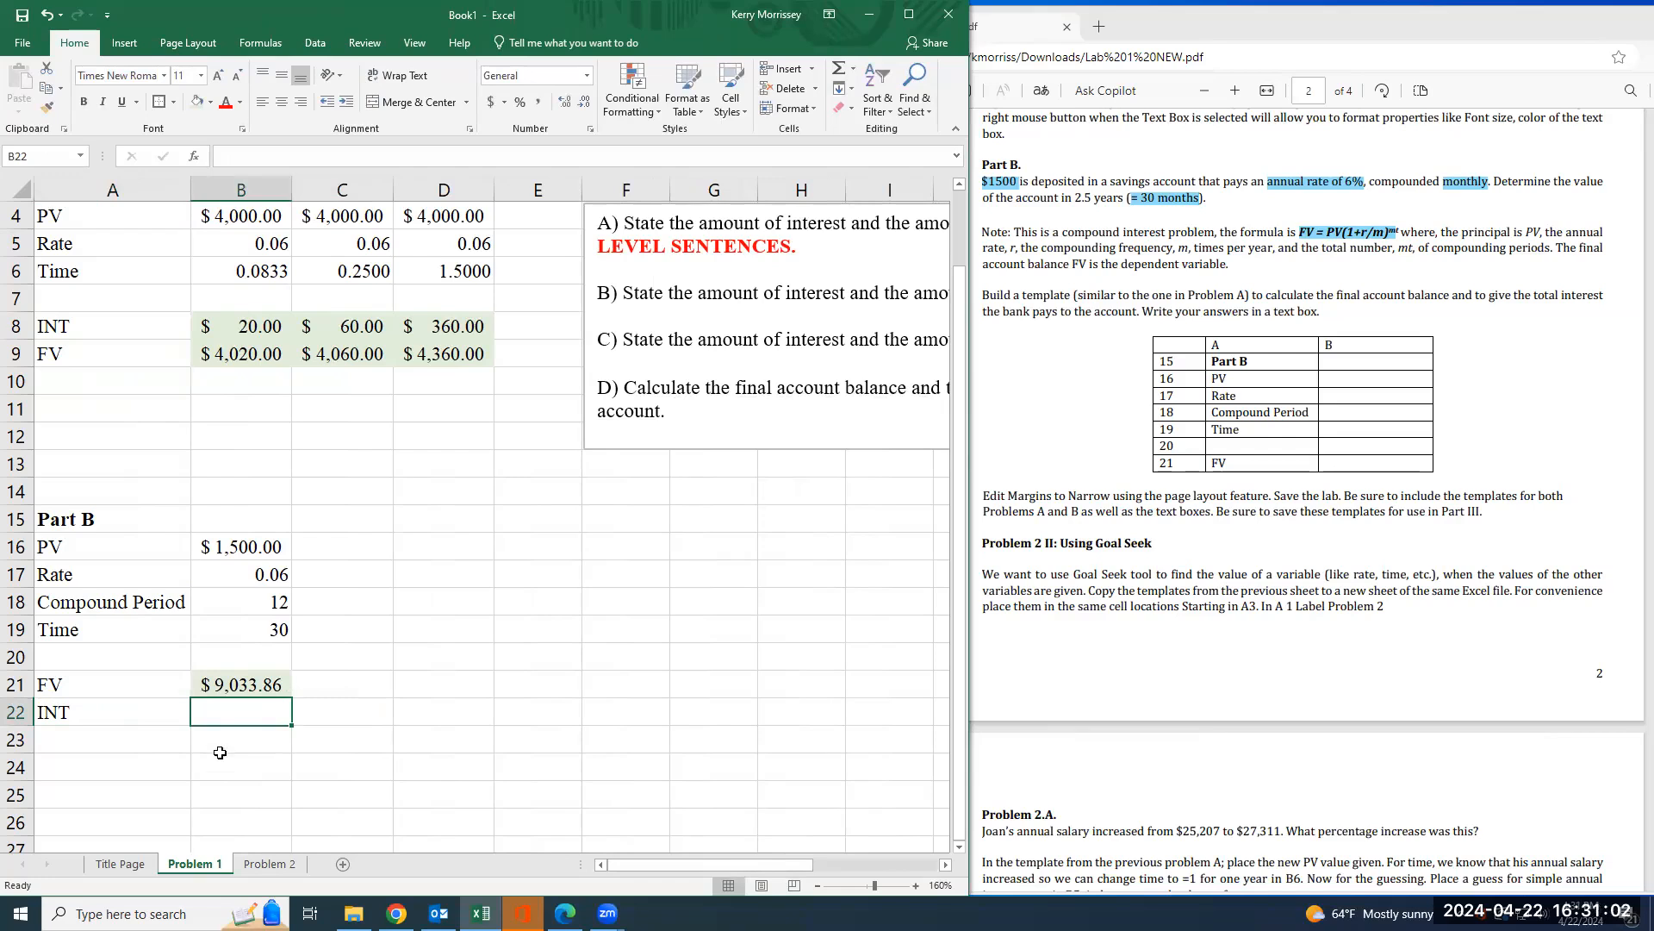
- Calculate the Part B interest in B22 with the formula =B21-B16 and fill the cell light green
{"action": "left_click", "coordinate": [219, 326]}
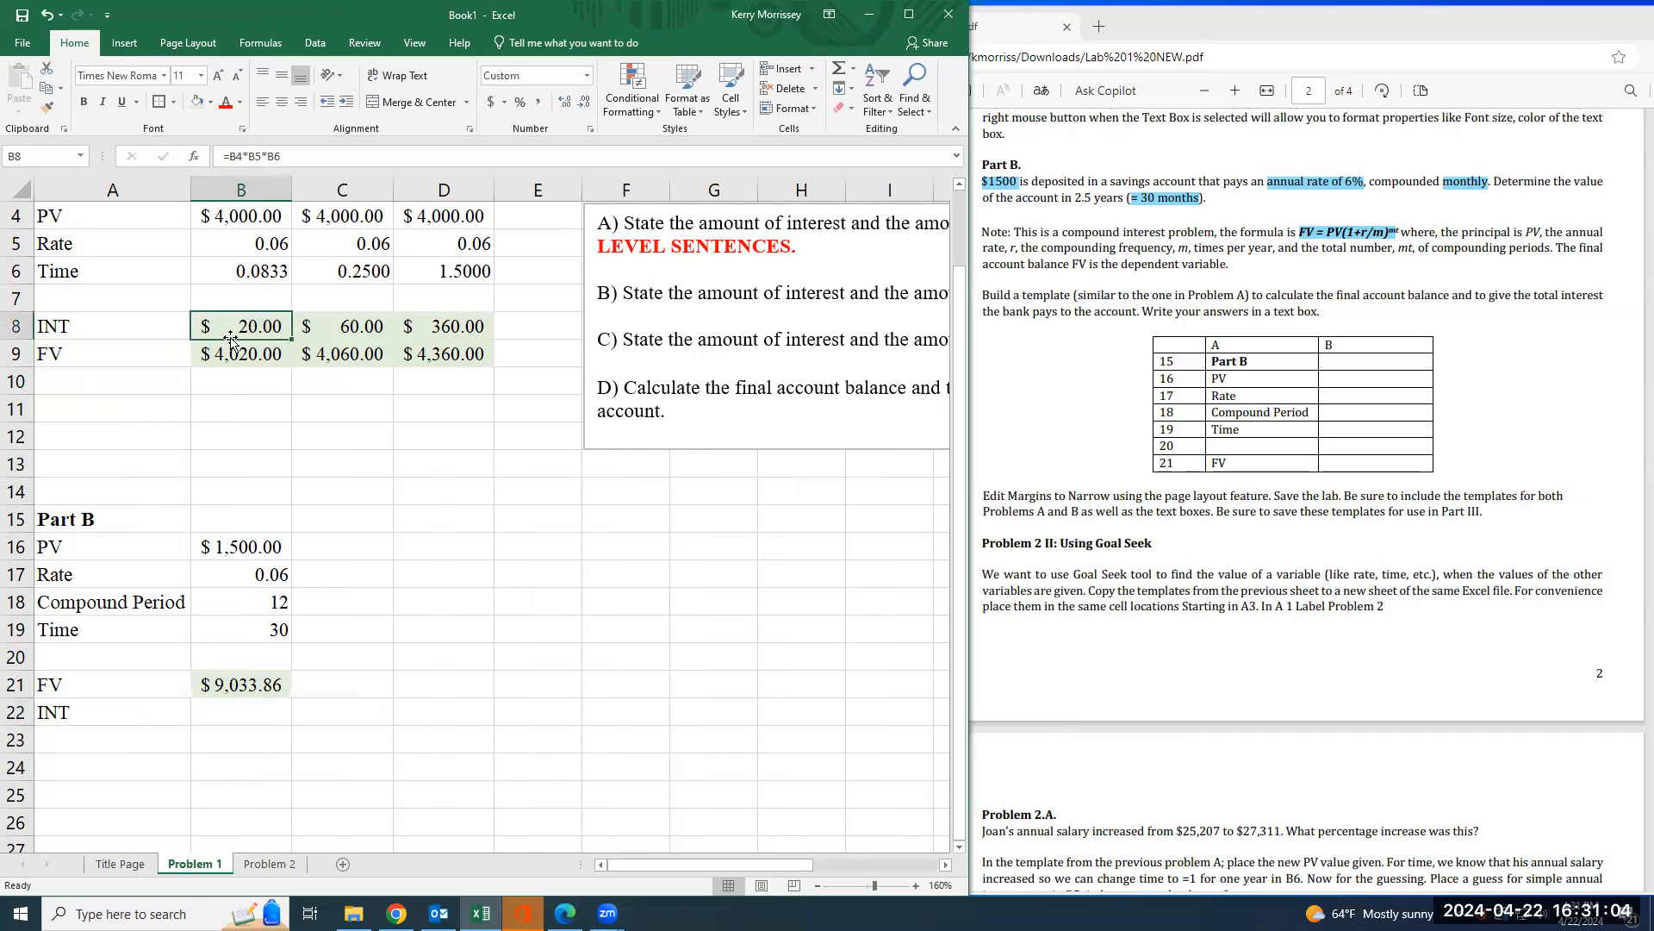
{"action": "left_click", "coordinate": [244, 721]}
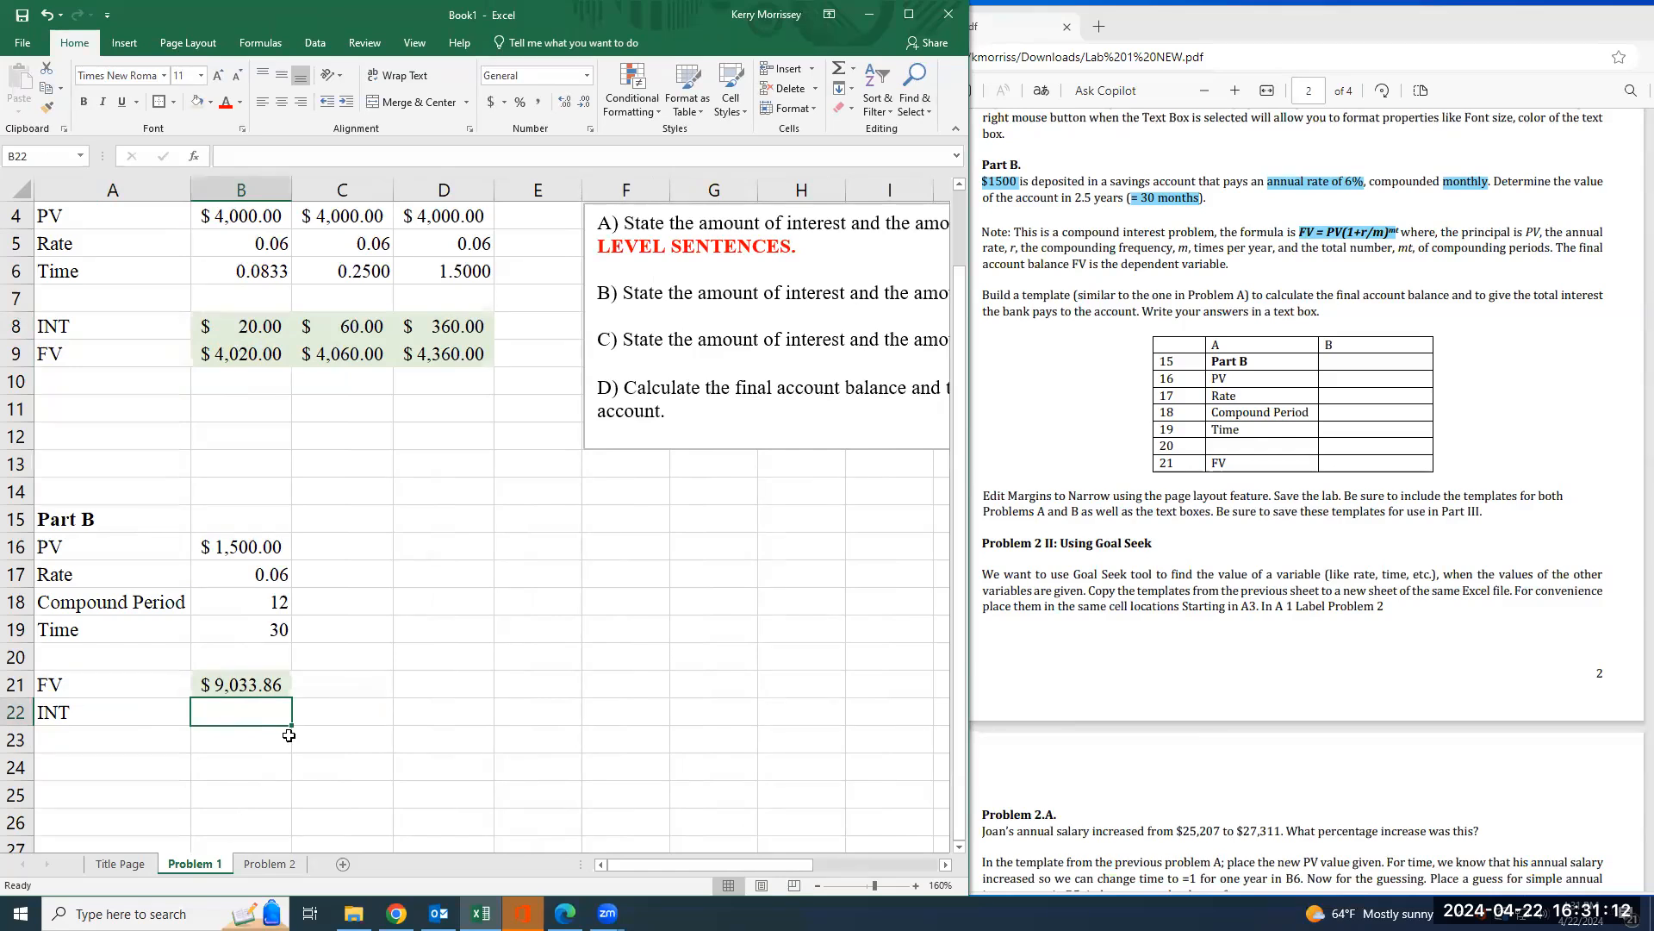
{"action": "type", "text": "="}
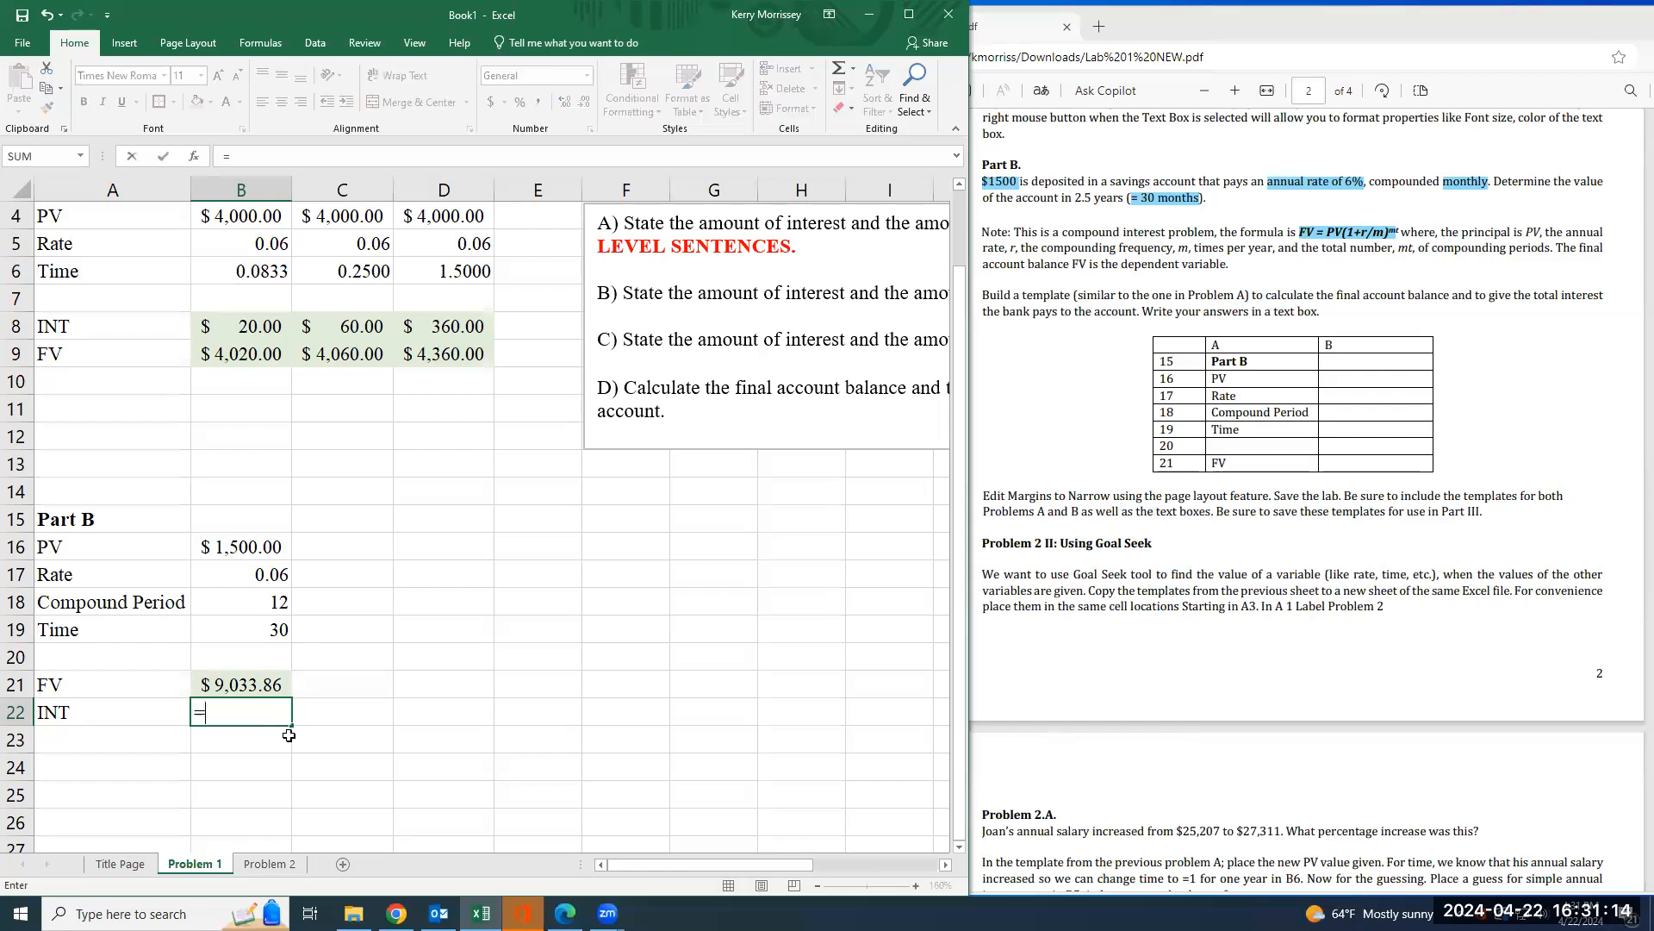
{"action": "left_click", "coordinate": [240, 684]}
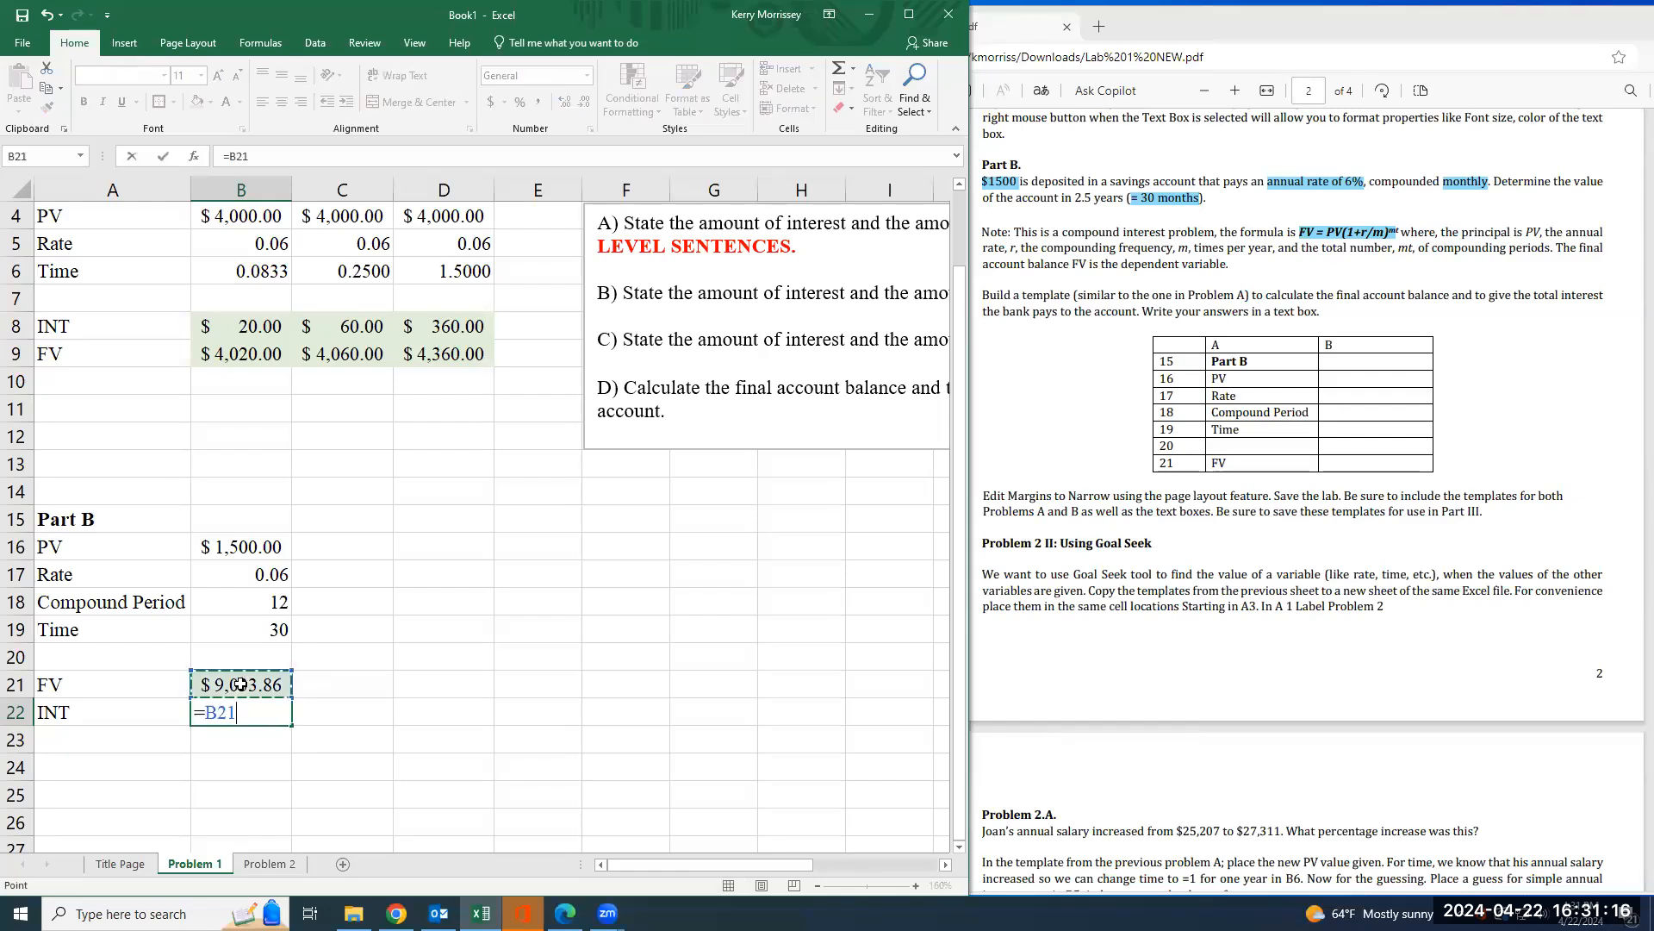
{"action": "type", "text": "-"}
{"action": "left_click", "coordinate": [218, 551]}
{"action": "key", "text": "ctrl+Return"}
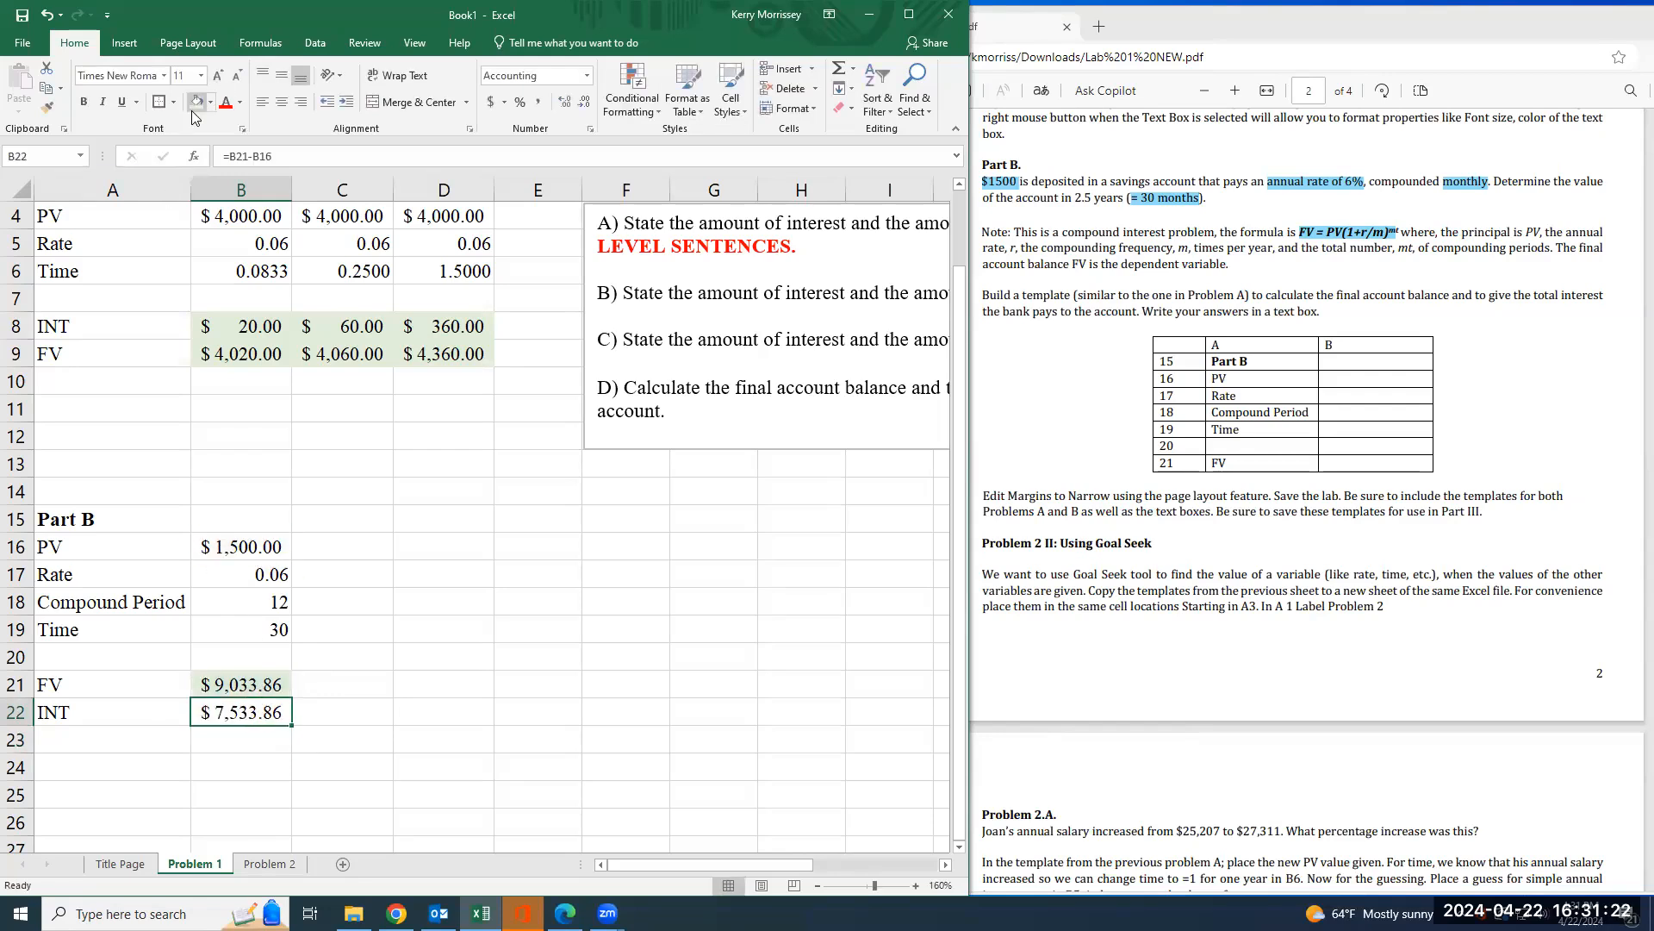
{"action": "left_click", "coordinate": [197, 102]}
{"action": "left_click", "coordinate": [376, 731]}
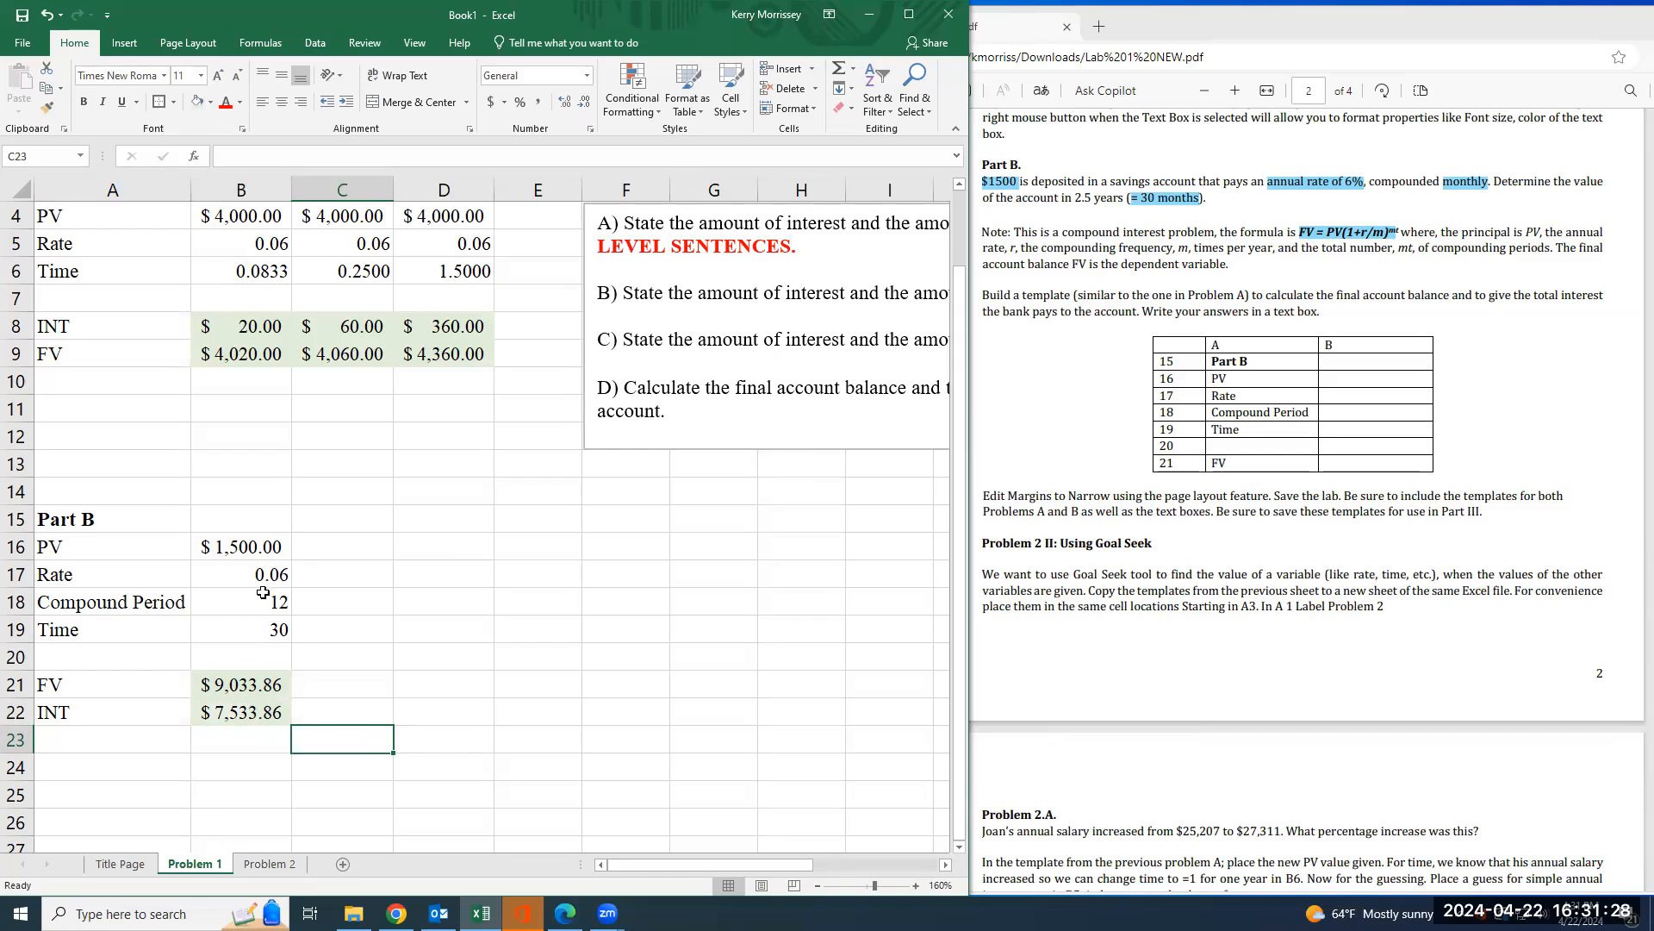
{"action": "left_click_drag", "start_coordinate": [244, 543], "coordinate": [257, 633]}
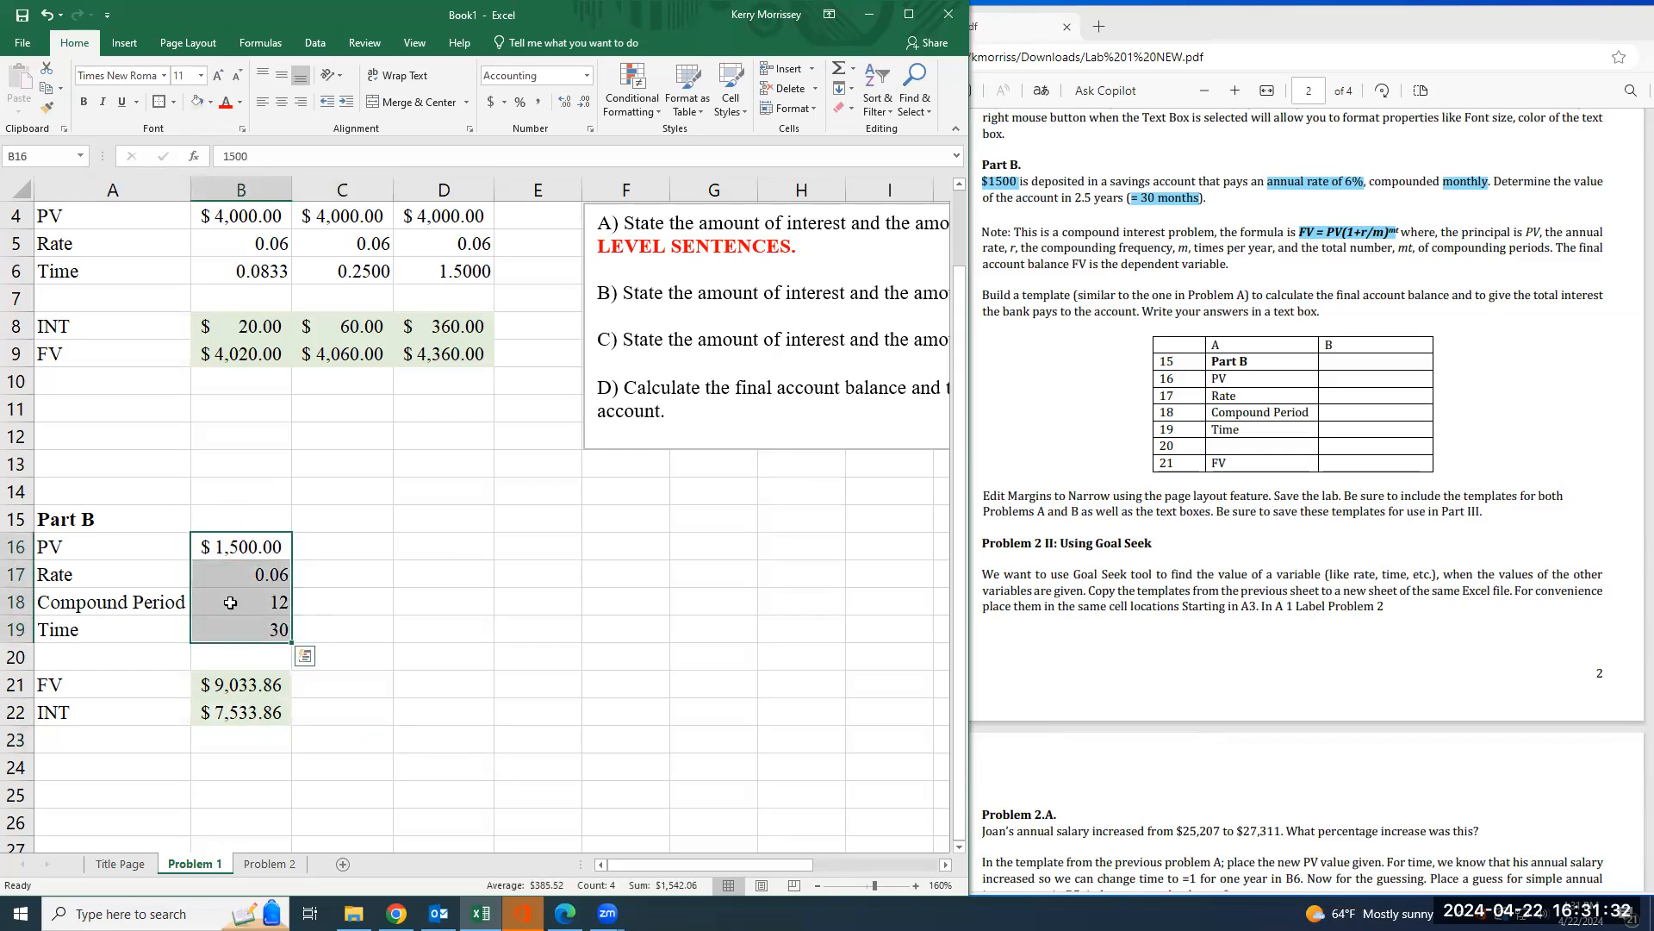
{"action": "left_click", "coordinate": [235, 702]}
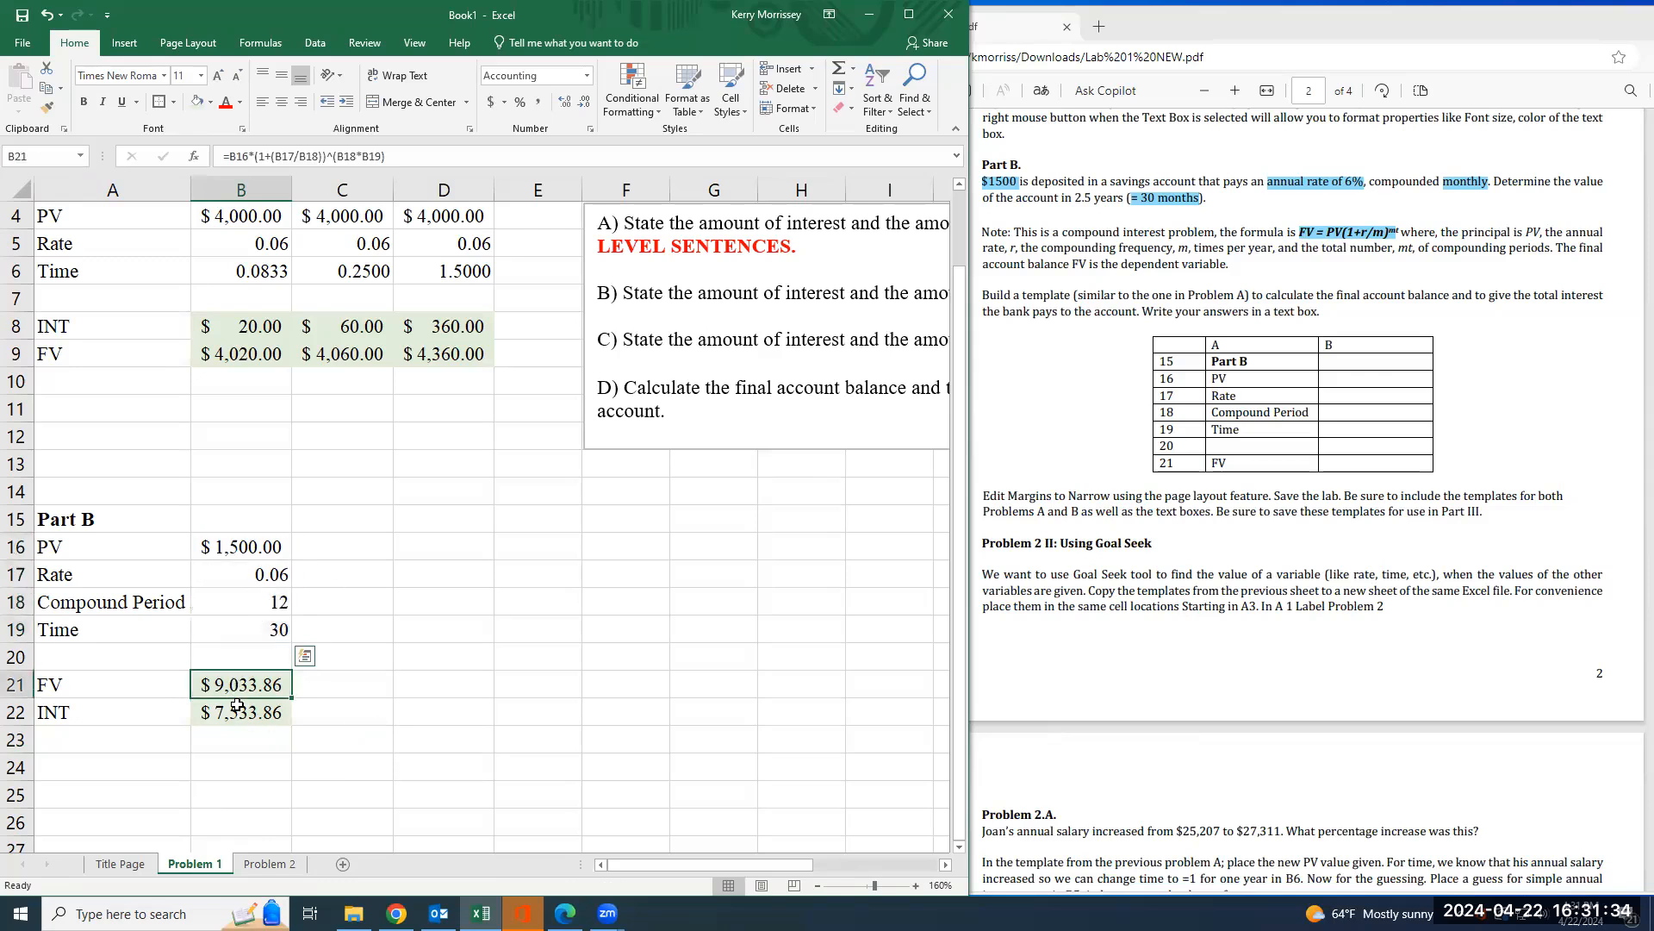
{"action": "left_click", "coordinate": [343, 737]}
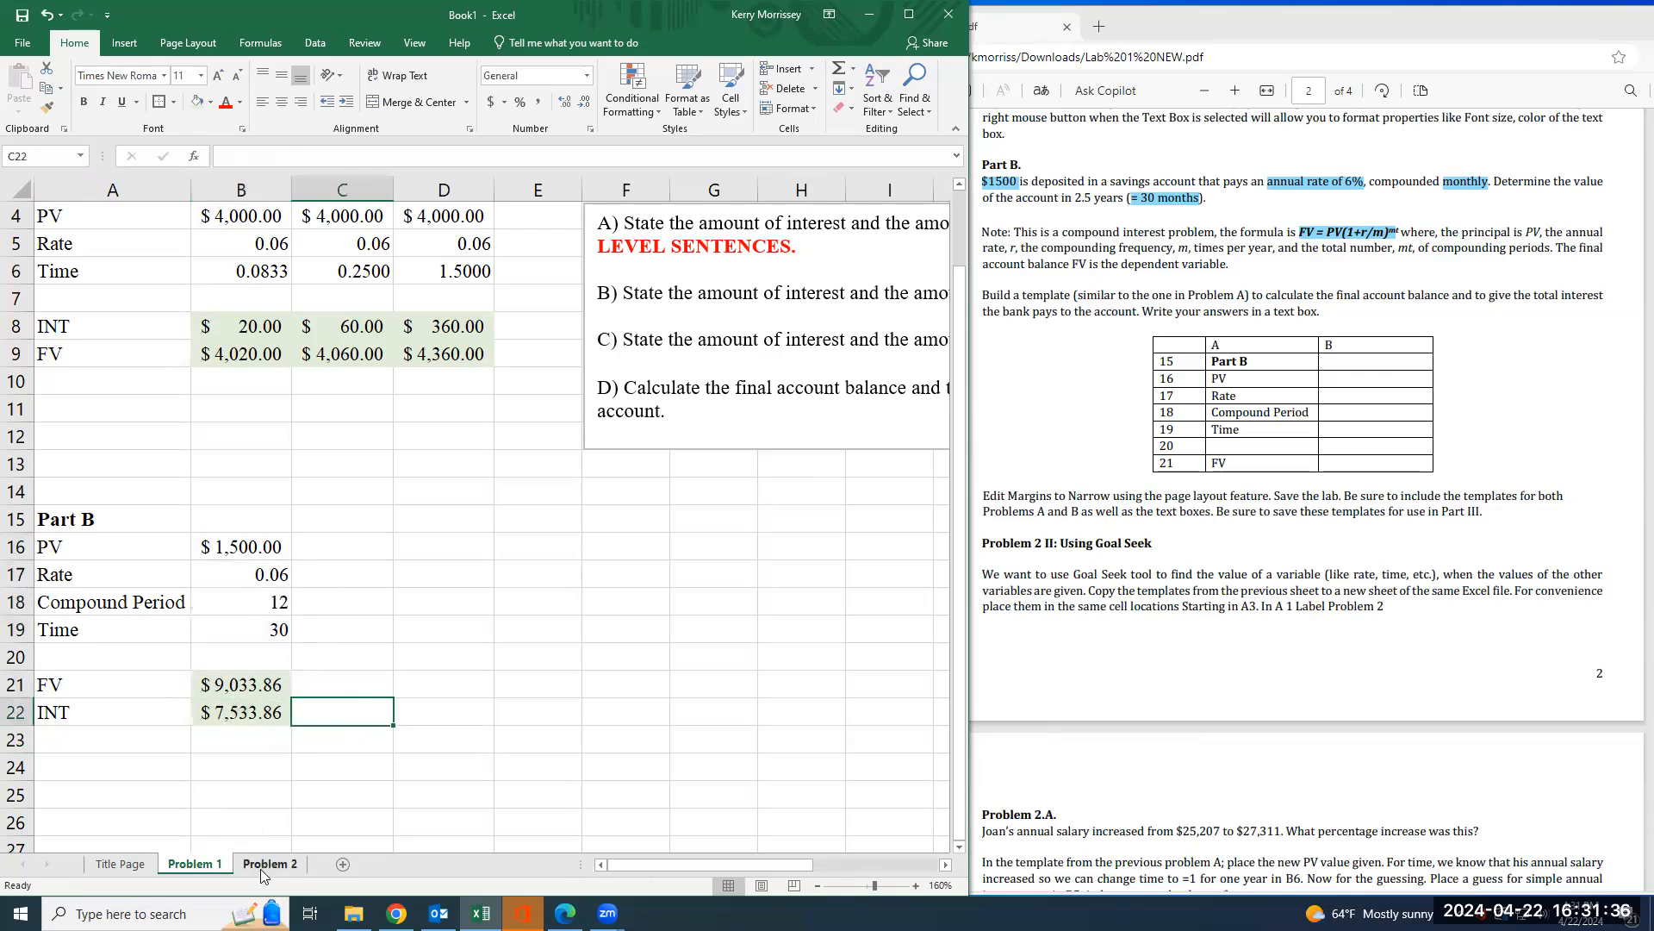
- Copy the Part A and Part B templates in A1:B23 of the Problem 1 sheet to cell A1 of the Problem 2 sheet
{"action": "left_click", "coordinate": [262, 865]}
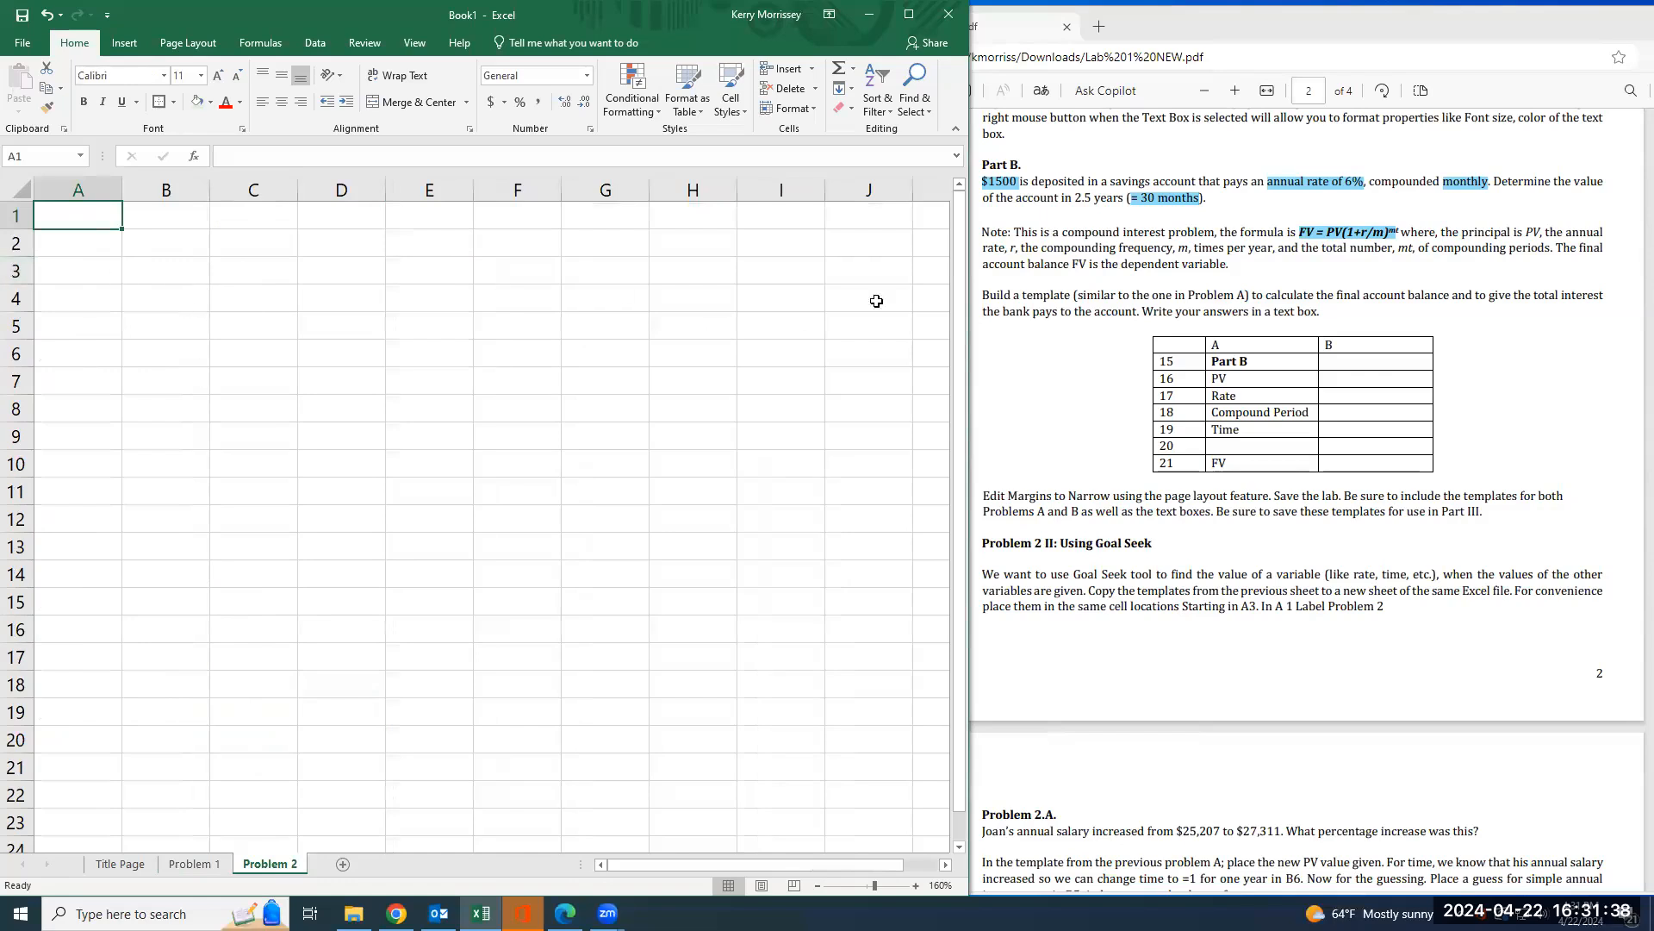
{"action": "scroll", "coordinate": [1126, 619], "scroll_direction": "down", "scroll_amount": 2}
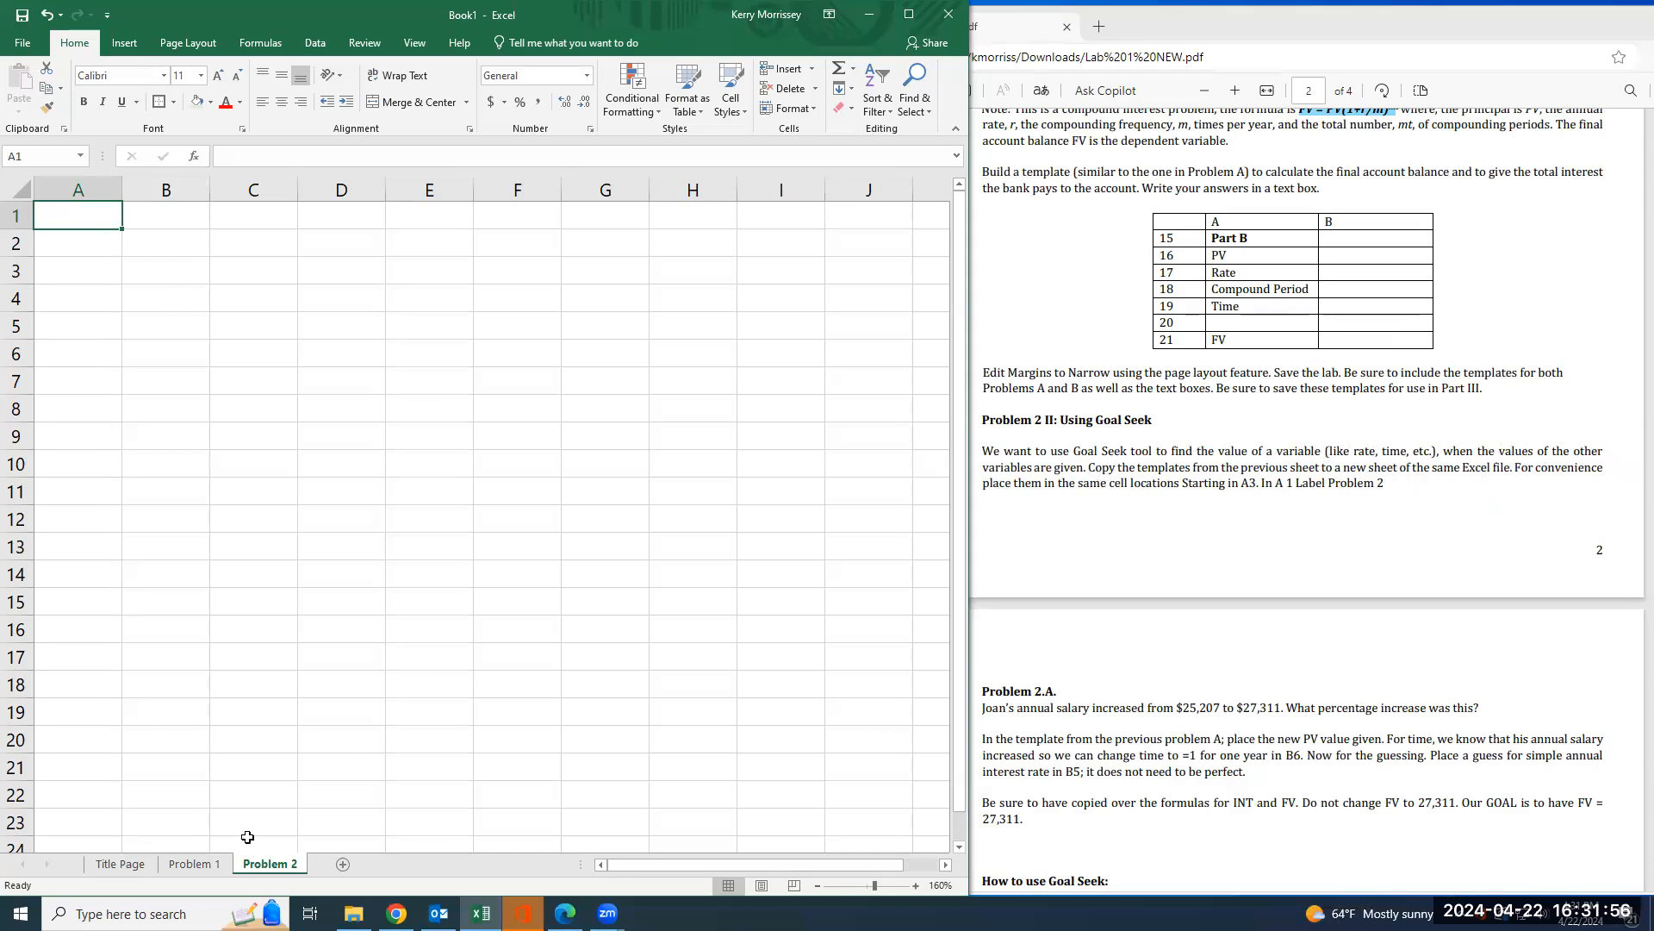
{"action": "left_click", "coordinate": [223, 864]}
{"action": "scroll", "coordinate": [82, 363], "scroll_direction": "up", "scroll_amount": 1}
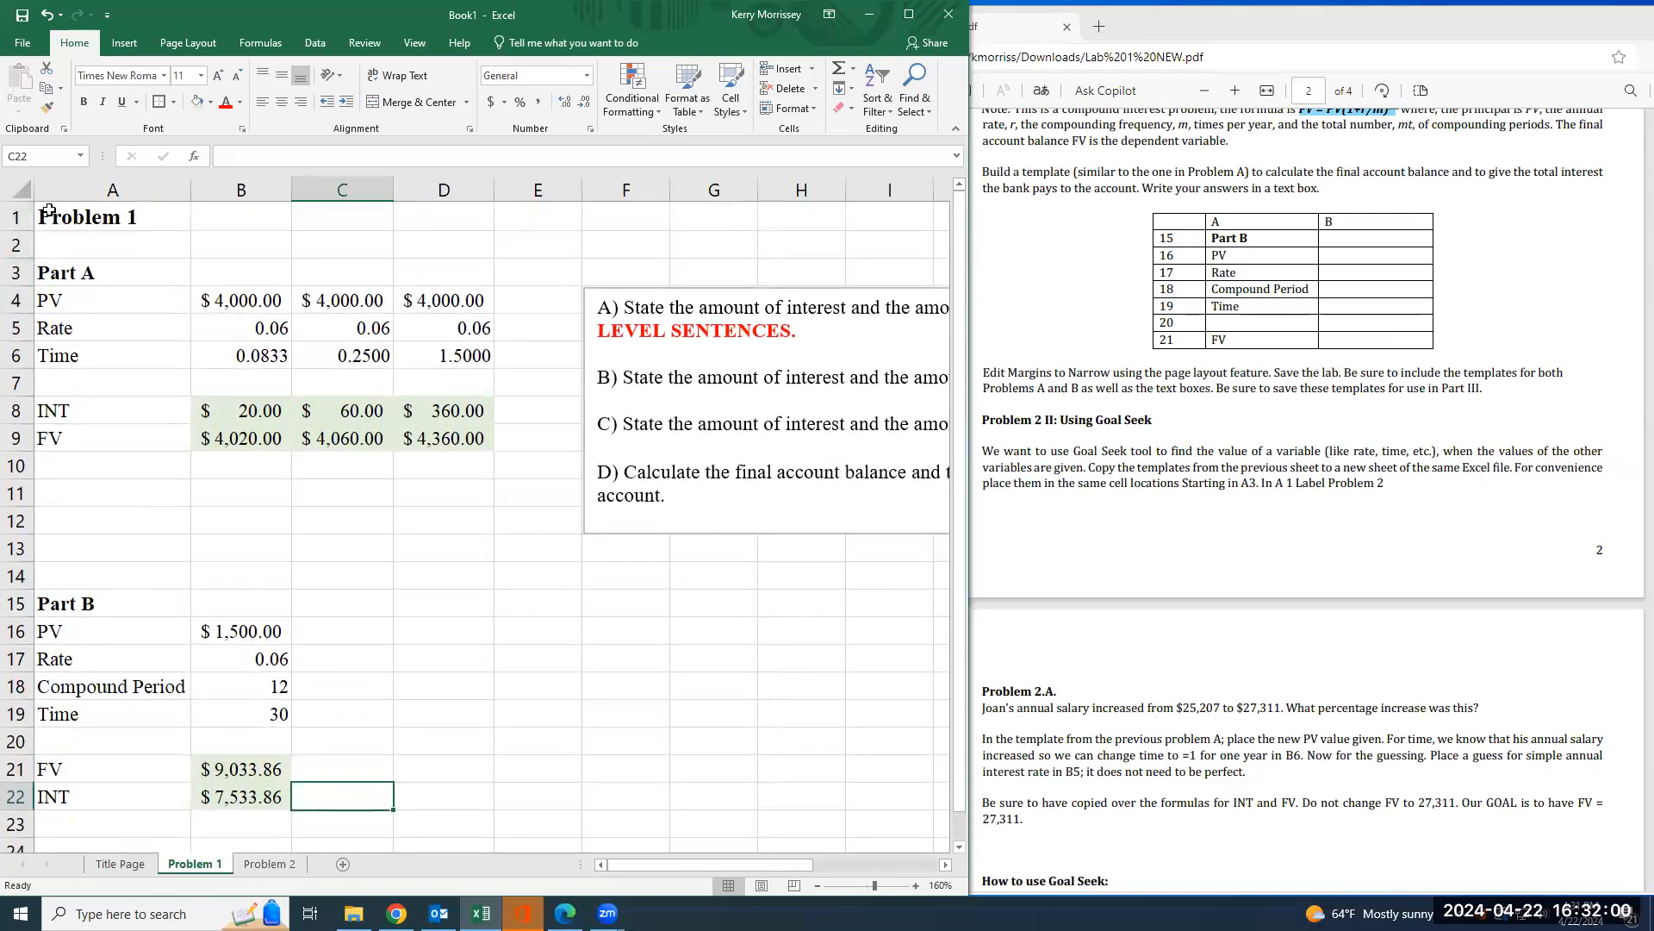
{"action": "left_click", "coordinate": [18, 189]}
{"action": "left_click", "coordinate": [193, 276]}
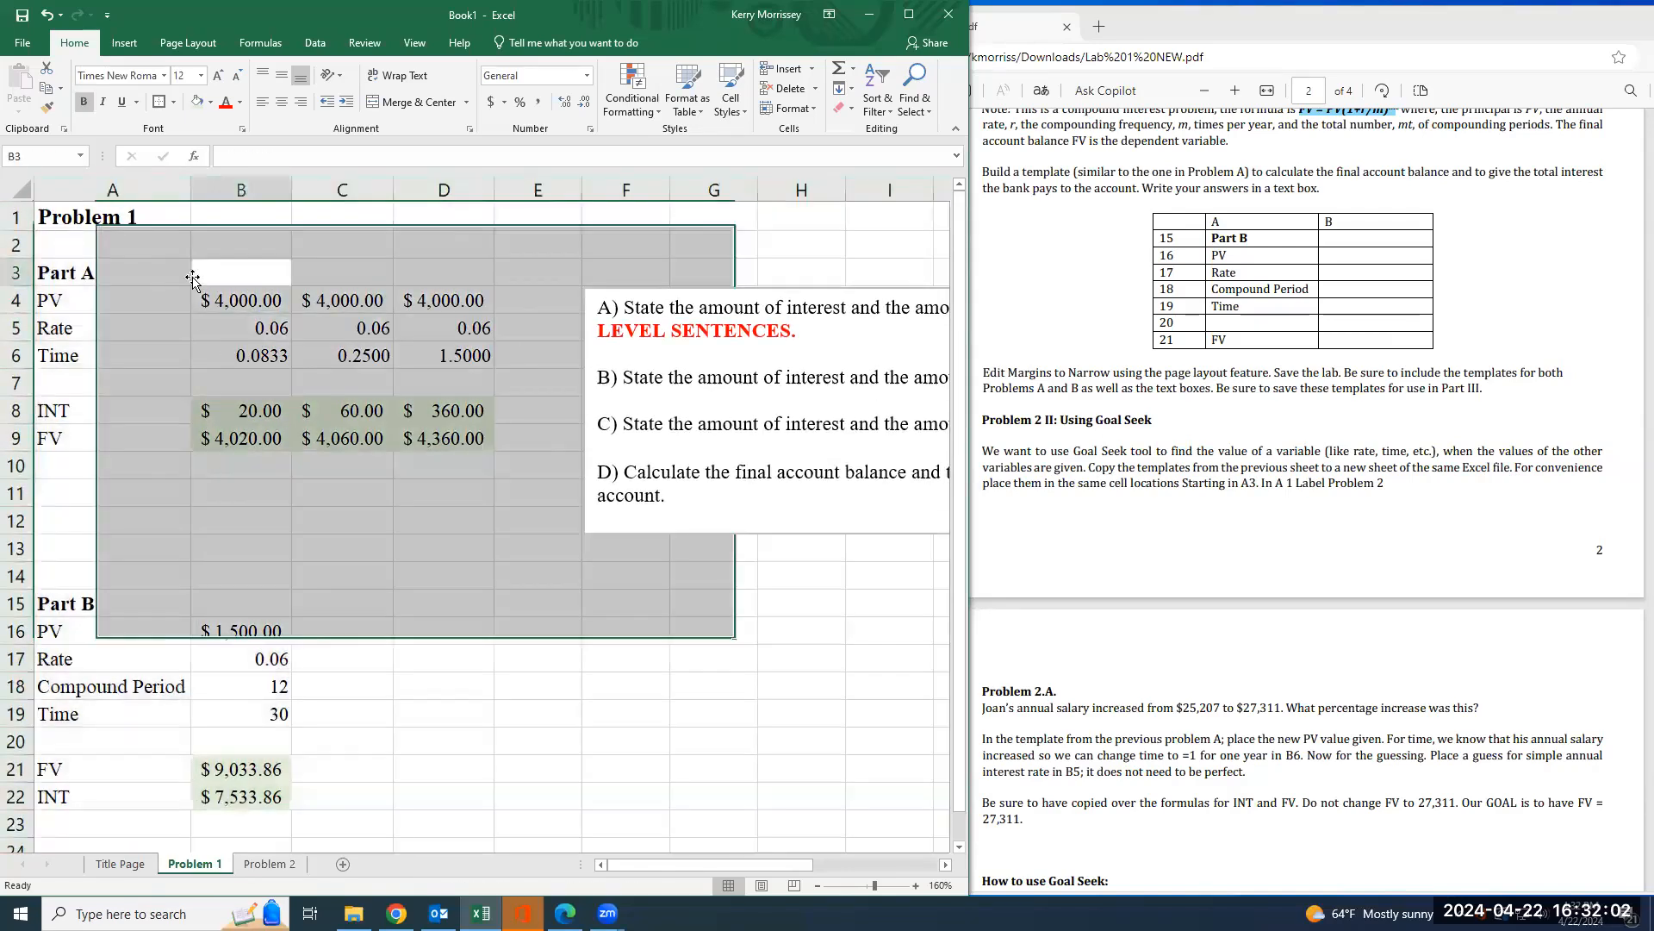
{"action": "left_click", "coordinate": [136, 218]}
{"action": "left_click_drag", "start_coordinate": [136, 218], "coordinate": [230, 724]}
{"action": "scroll", "coordinate": [230, 517], "scroll_direction": "up", "scroll_amount": 1}
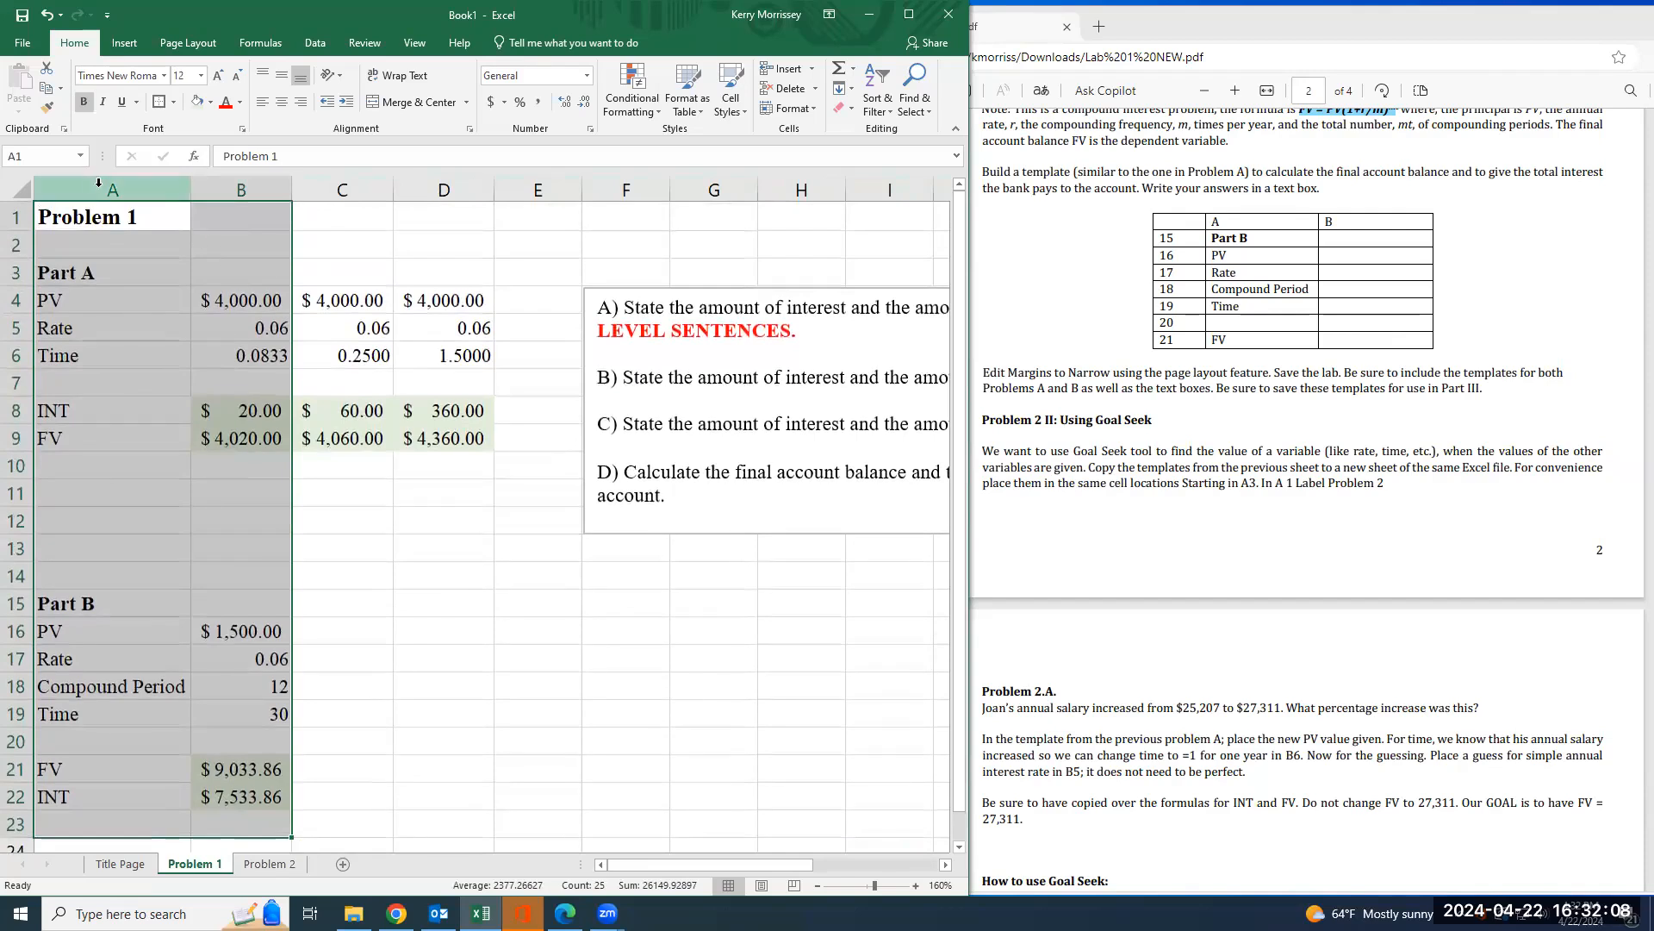
{"action": "key", "text": "ctrl+c"}
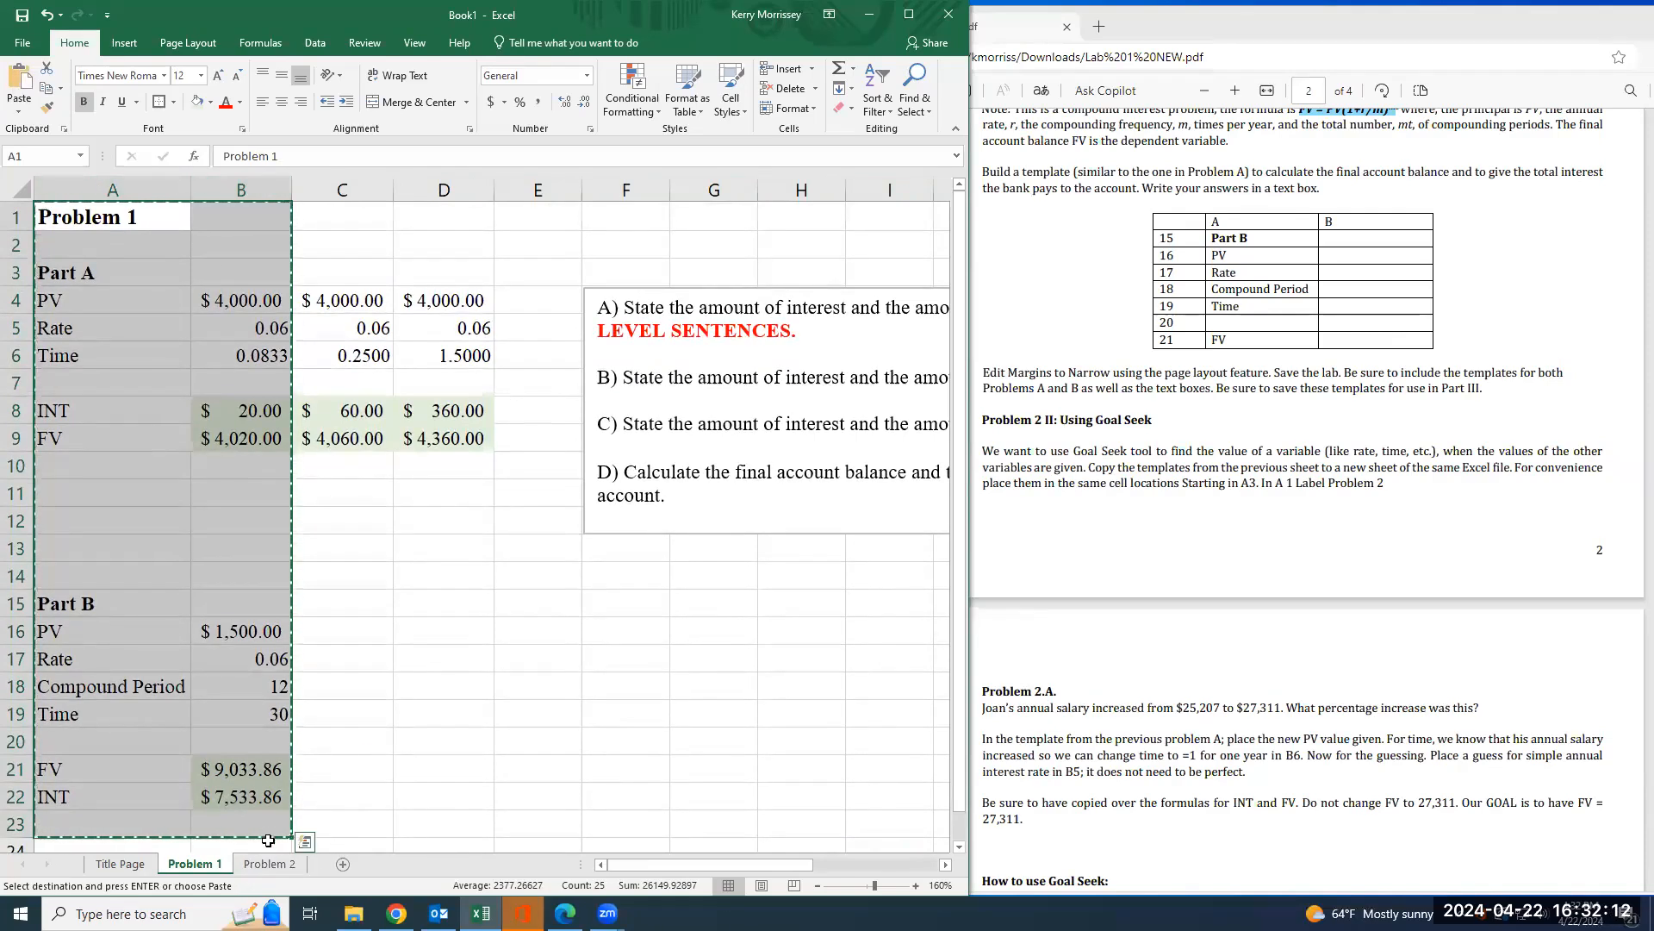
{"action": "left_click", "coordinate": [256, 864]}
{"action": "key", "text": "ctrl+v"}
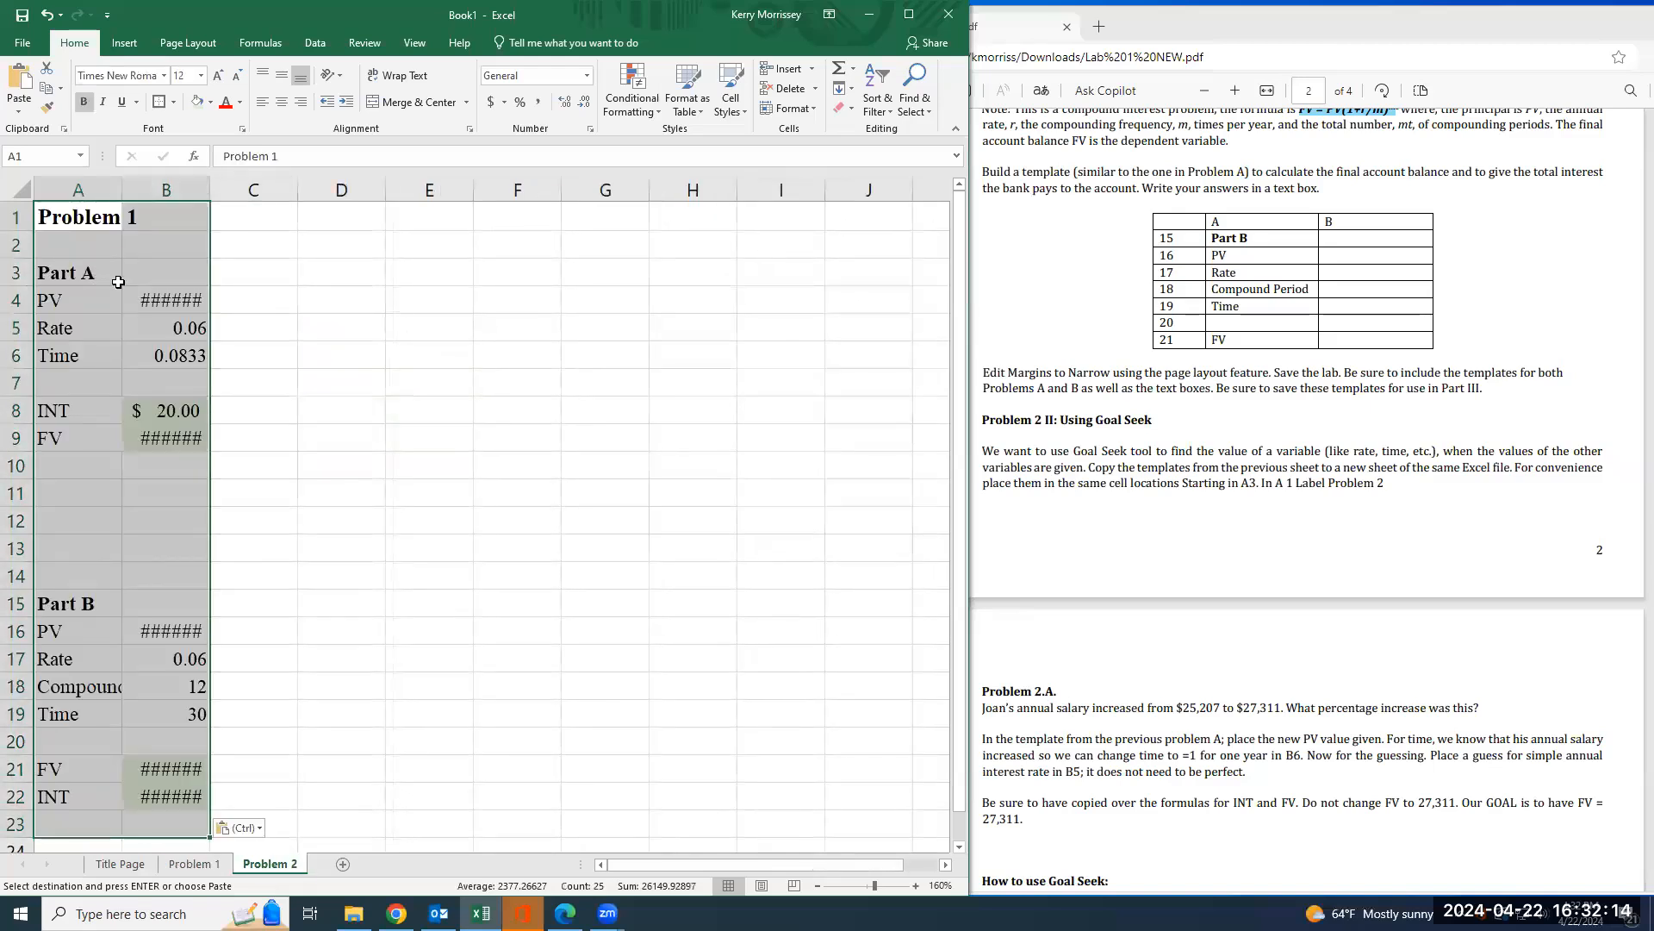
- Autofit the width of column B on the Problem 2 sheet to its dollar amounts
{"action": "left_click", "coordinate": [258, 349]}
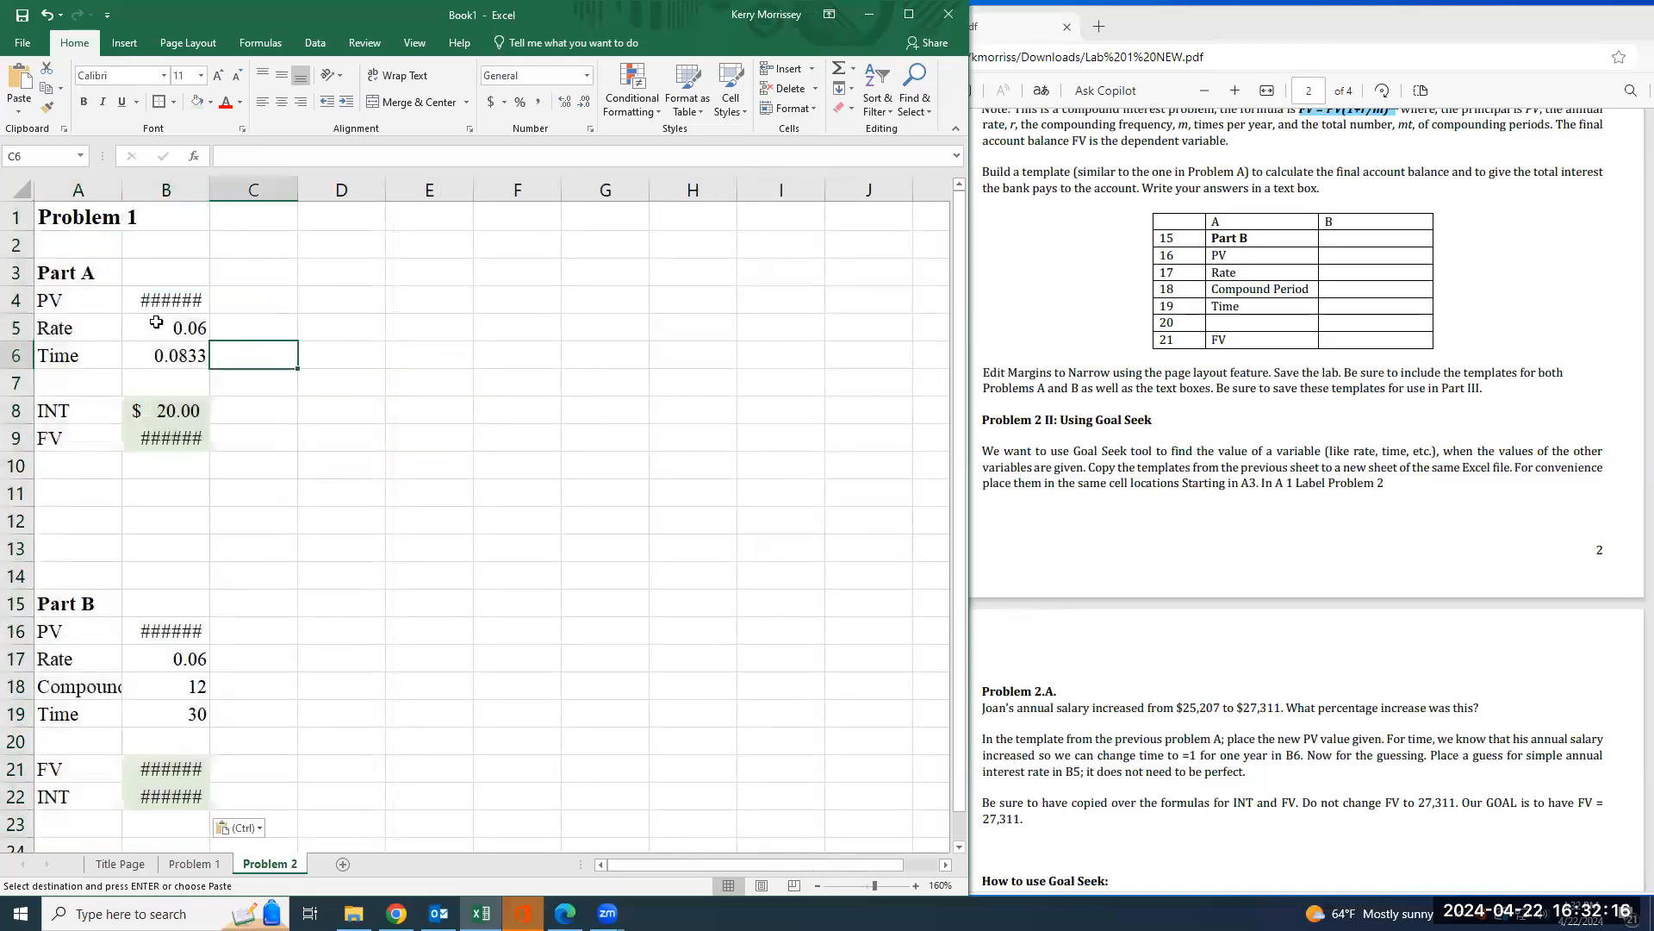
{"action": "double_click", "coordinate": [211, 187]}
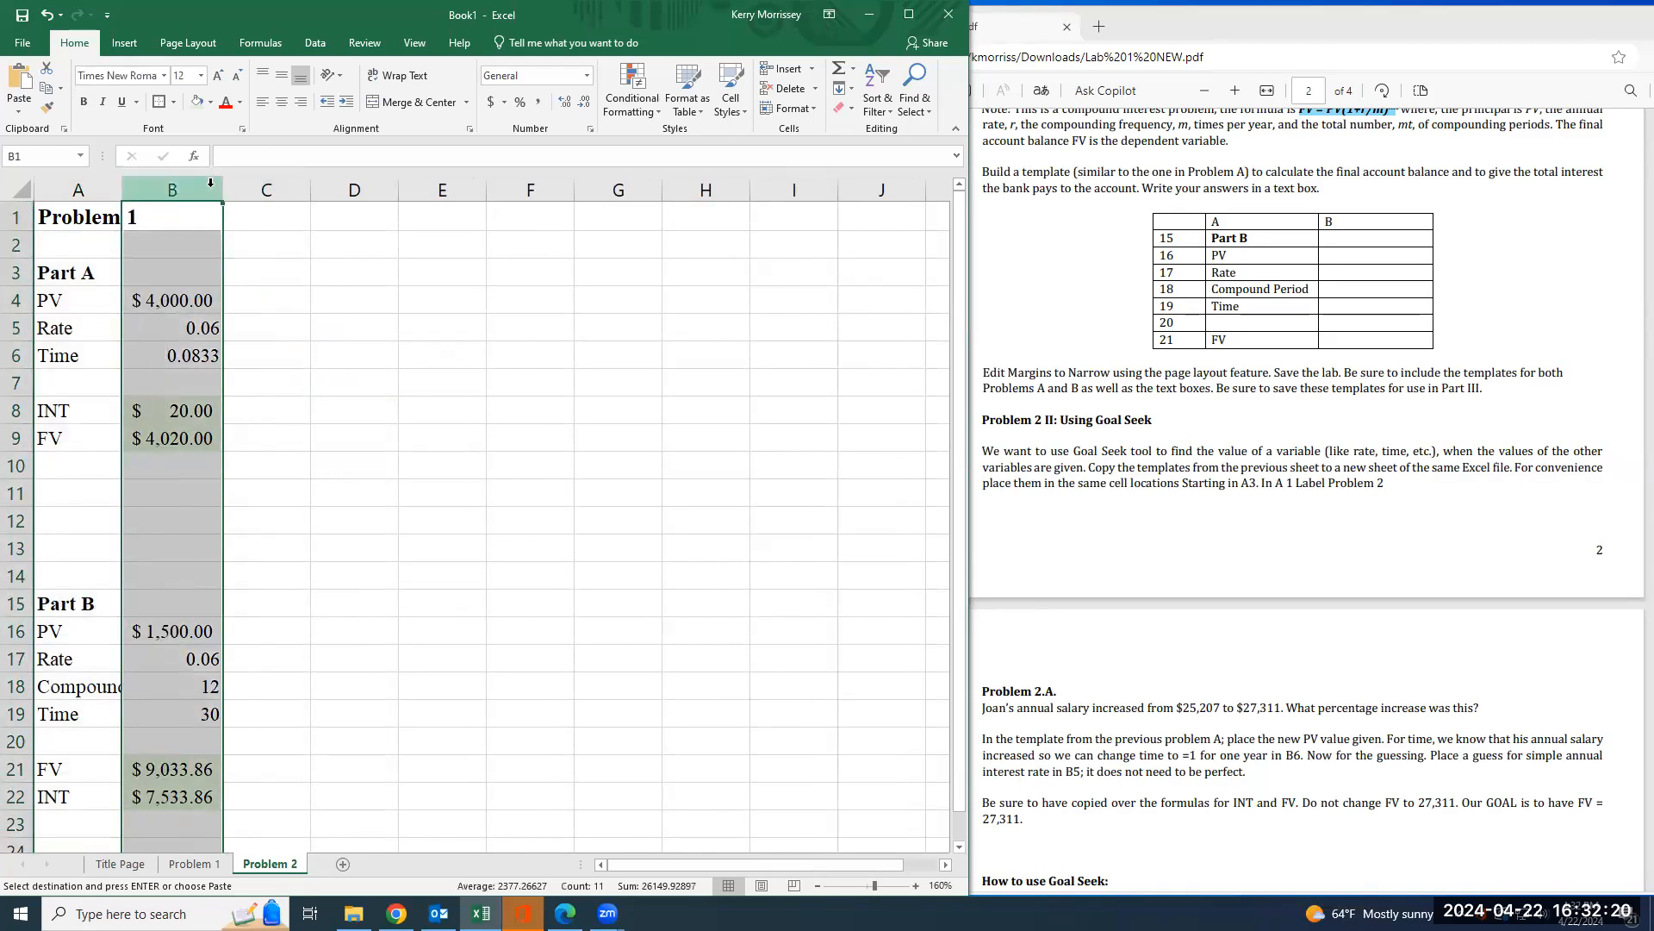
{"action": "left_click", "coordinate": [295, 251]}
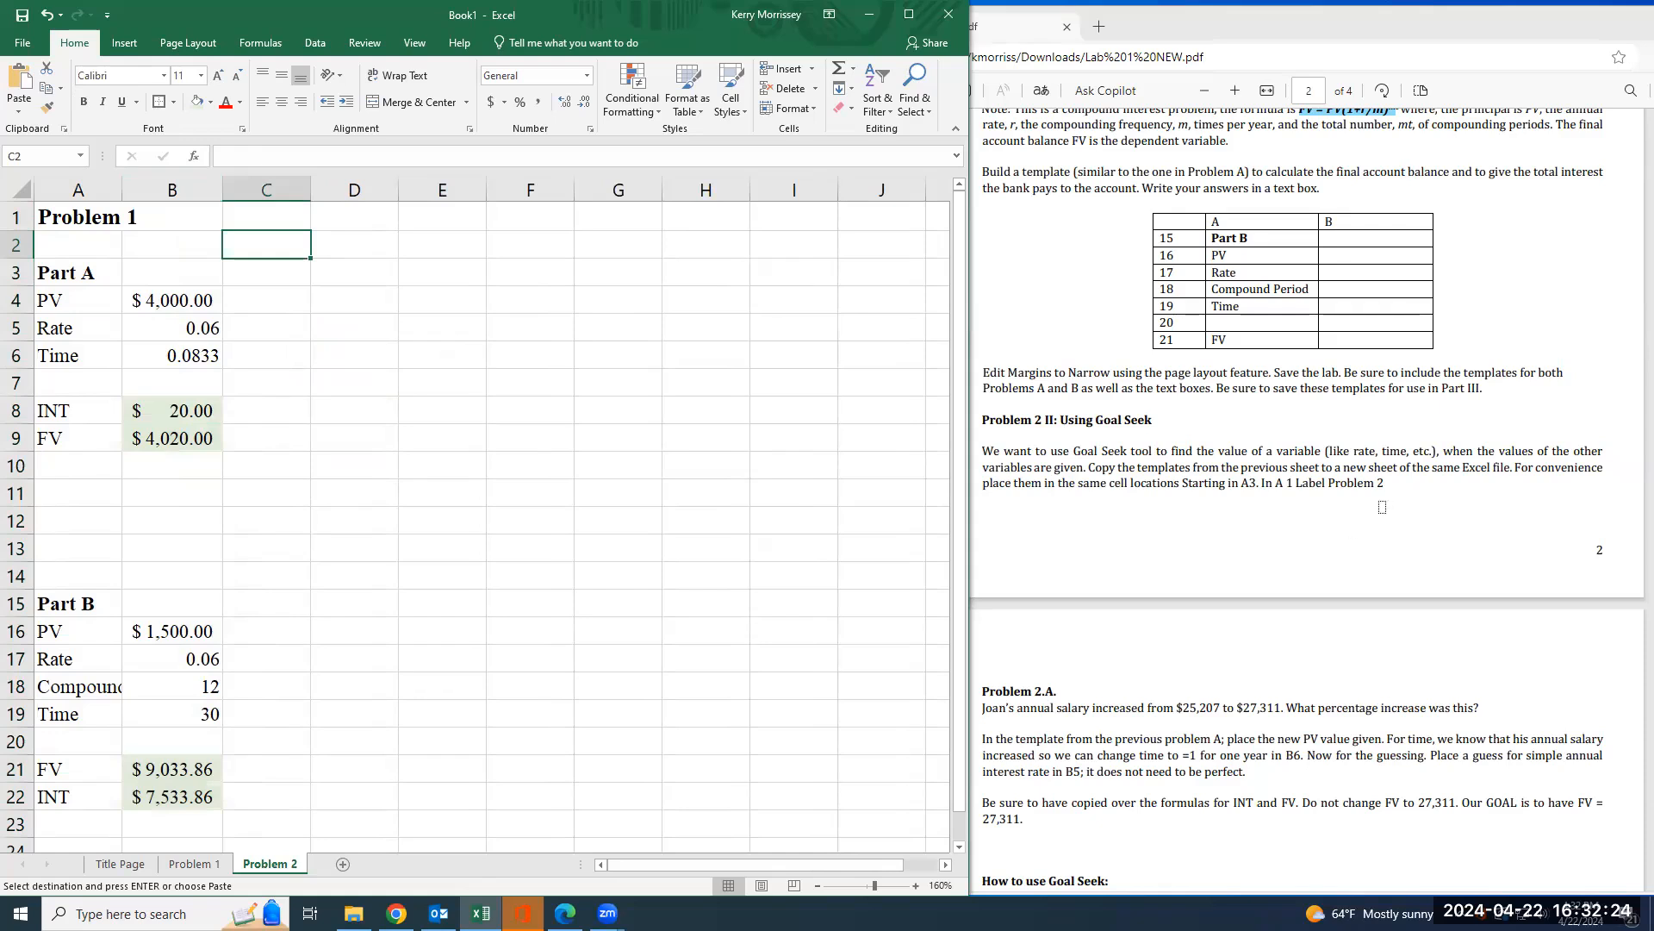
- Change the title in cell A1 to Problem 2 and autofit column A to its labels
{"action": "left_click", "coordinate": [121, 217]}
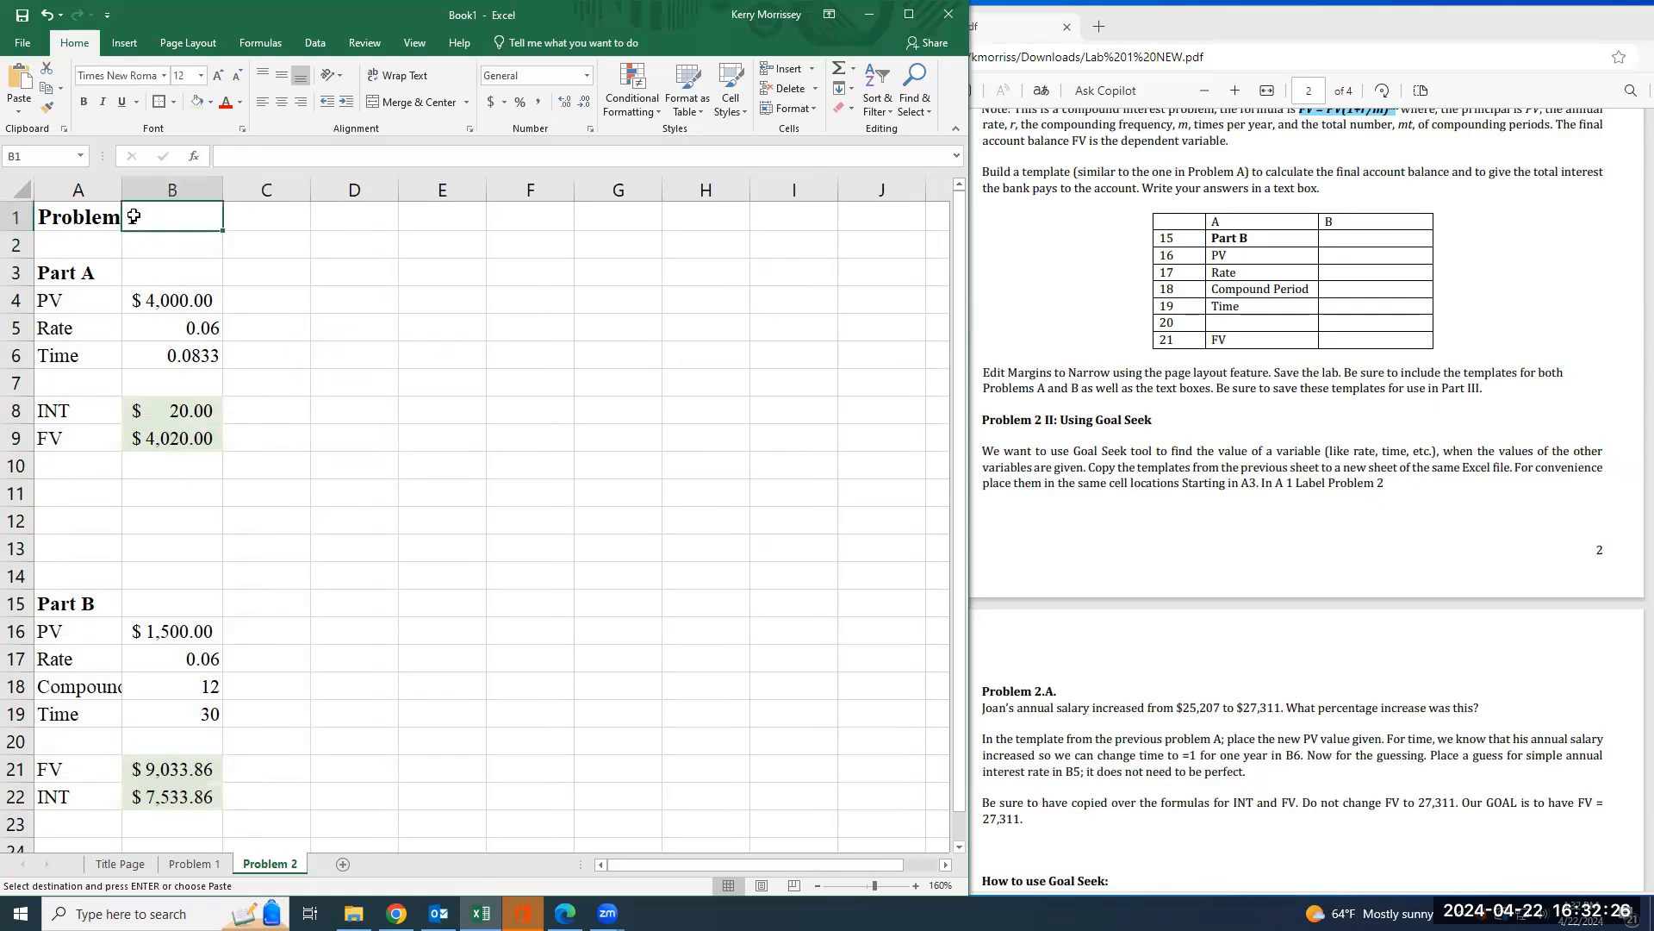
{"action": "left_click", "coordinate": [296, 158]}
{"action": "key", "text": "BackSpace"}
{"action": "type", "text": "2"}
{"action": "key", "text": "Return"}
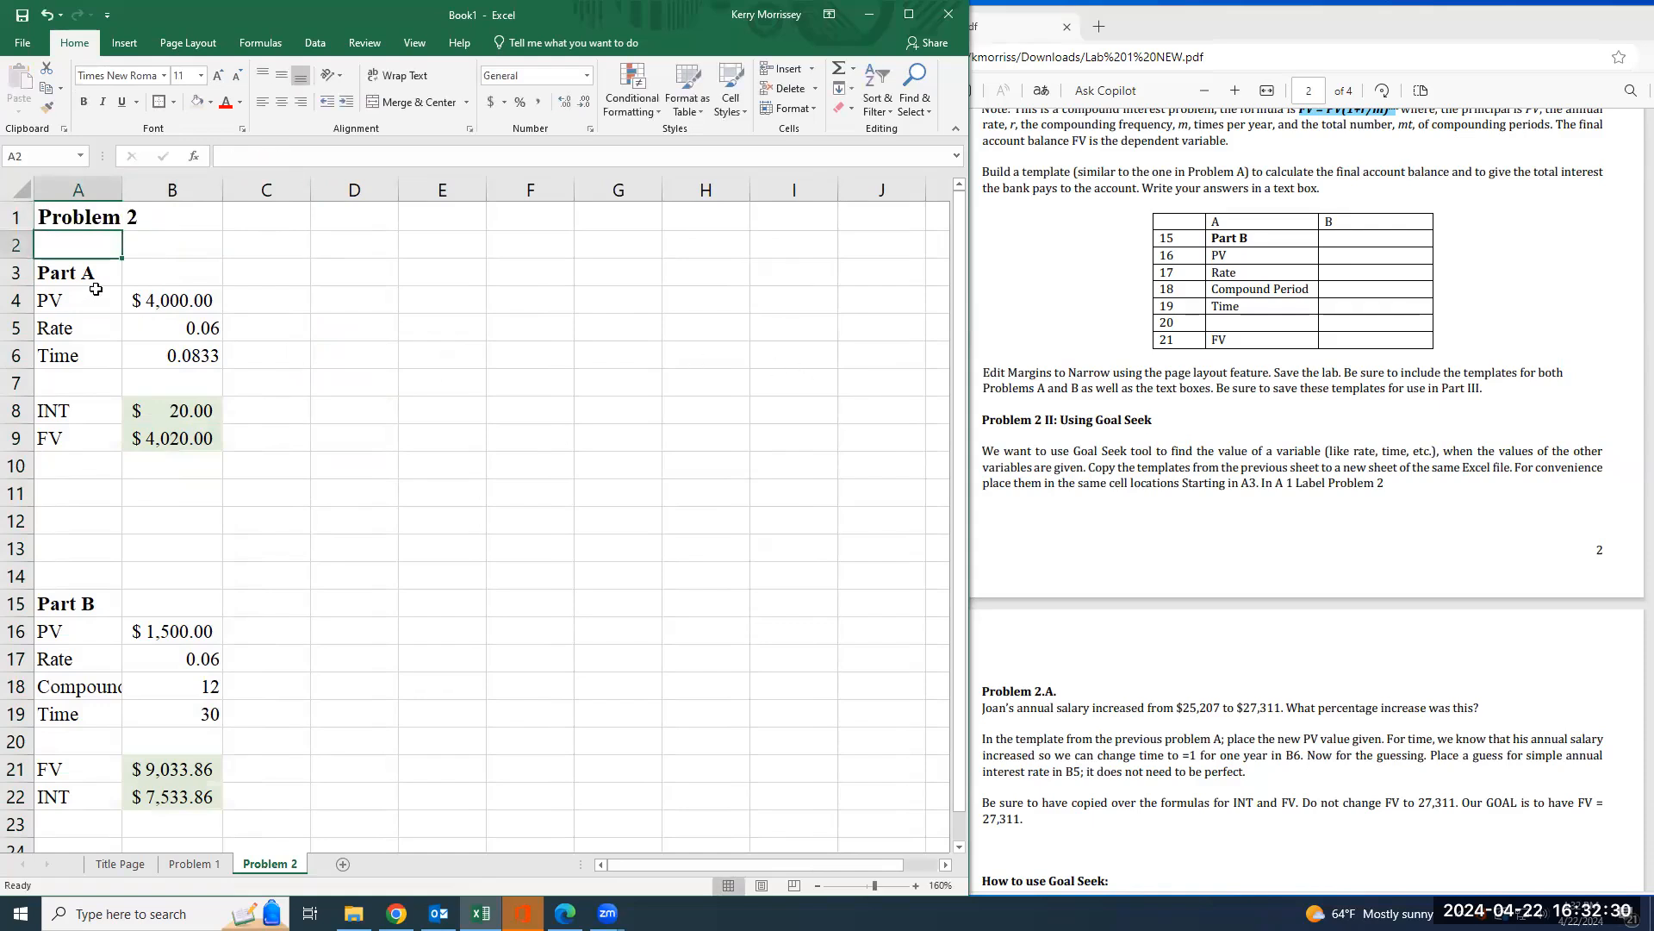
{"action": "double_click", "coordinate": [125, 184]}
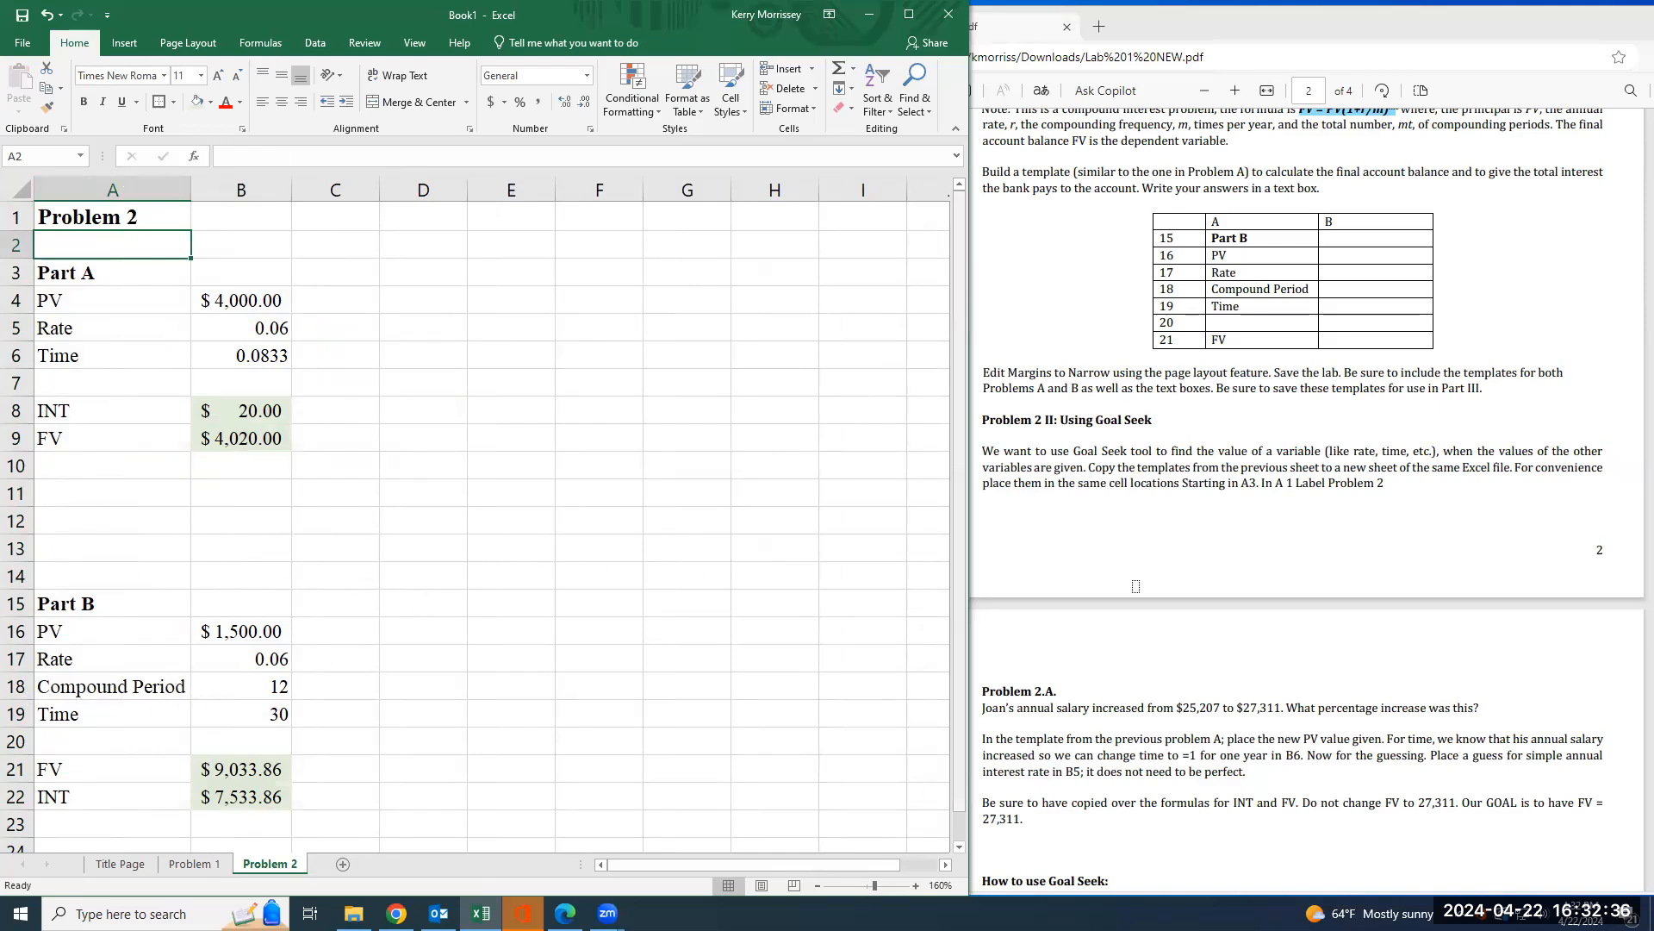
- Switch to the Lab 1 PDF and highlight the salary figures $25,207 and $27,311 in Problem 2.A
{"action": "scroll", "coordinate": [1095, 733], "scroll_direction": "down", "scroll_amount": 3}
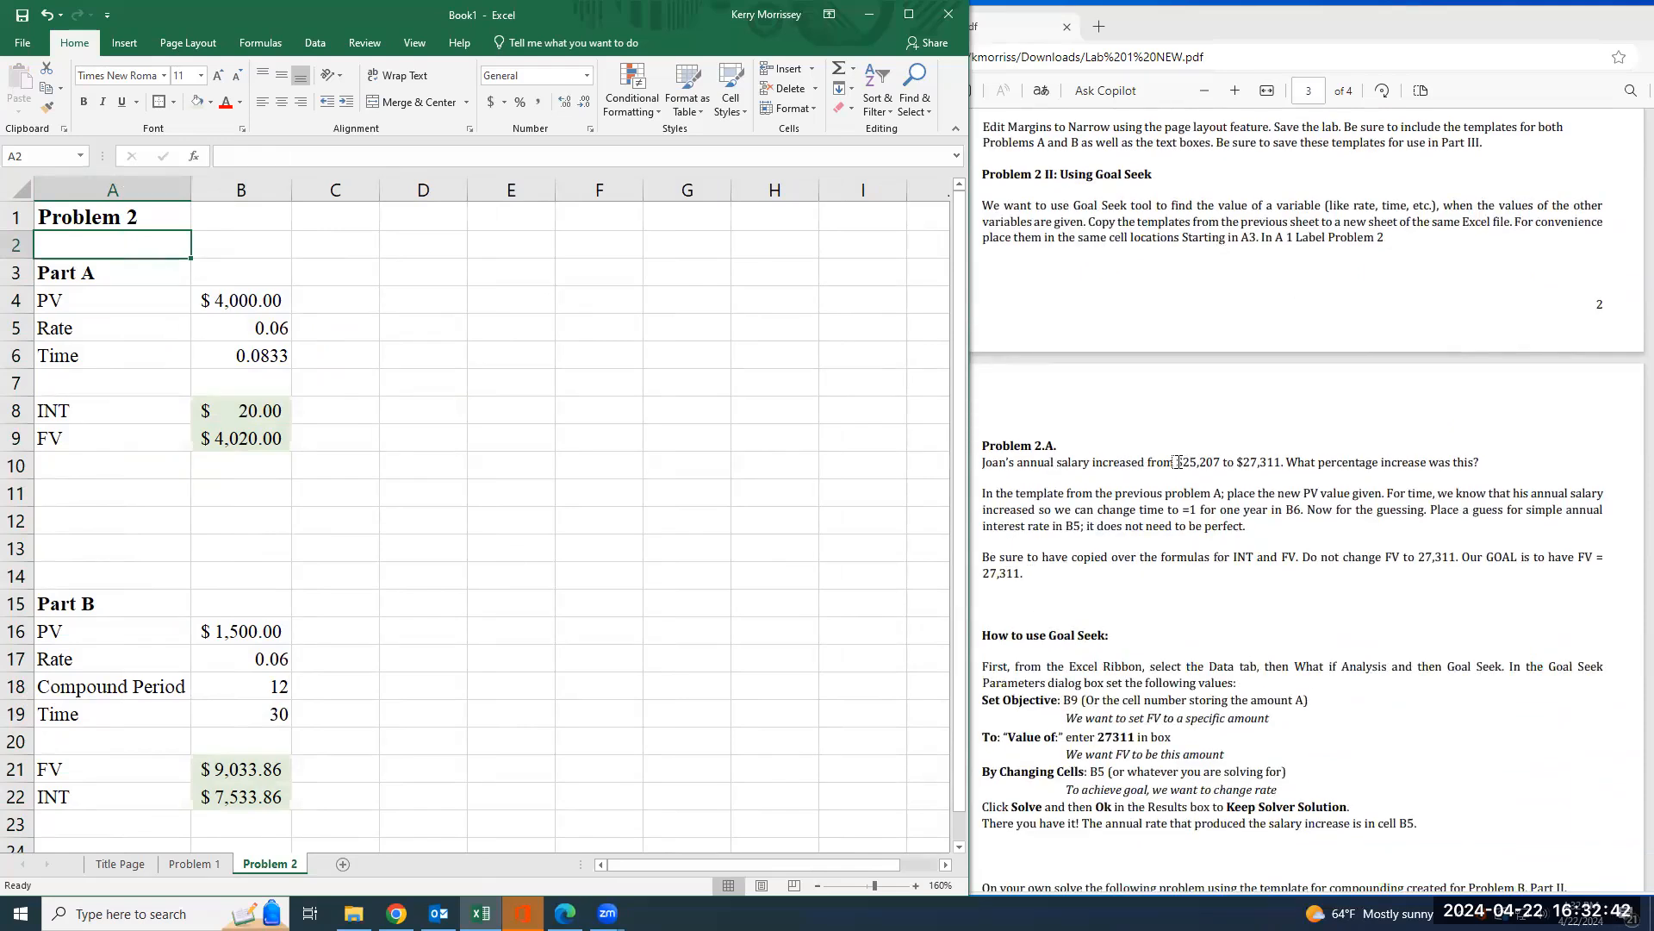
{"action": "left_click_drag", "start_coordinate": [1165, 462], "coordinate": [1222, 466]}
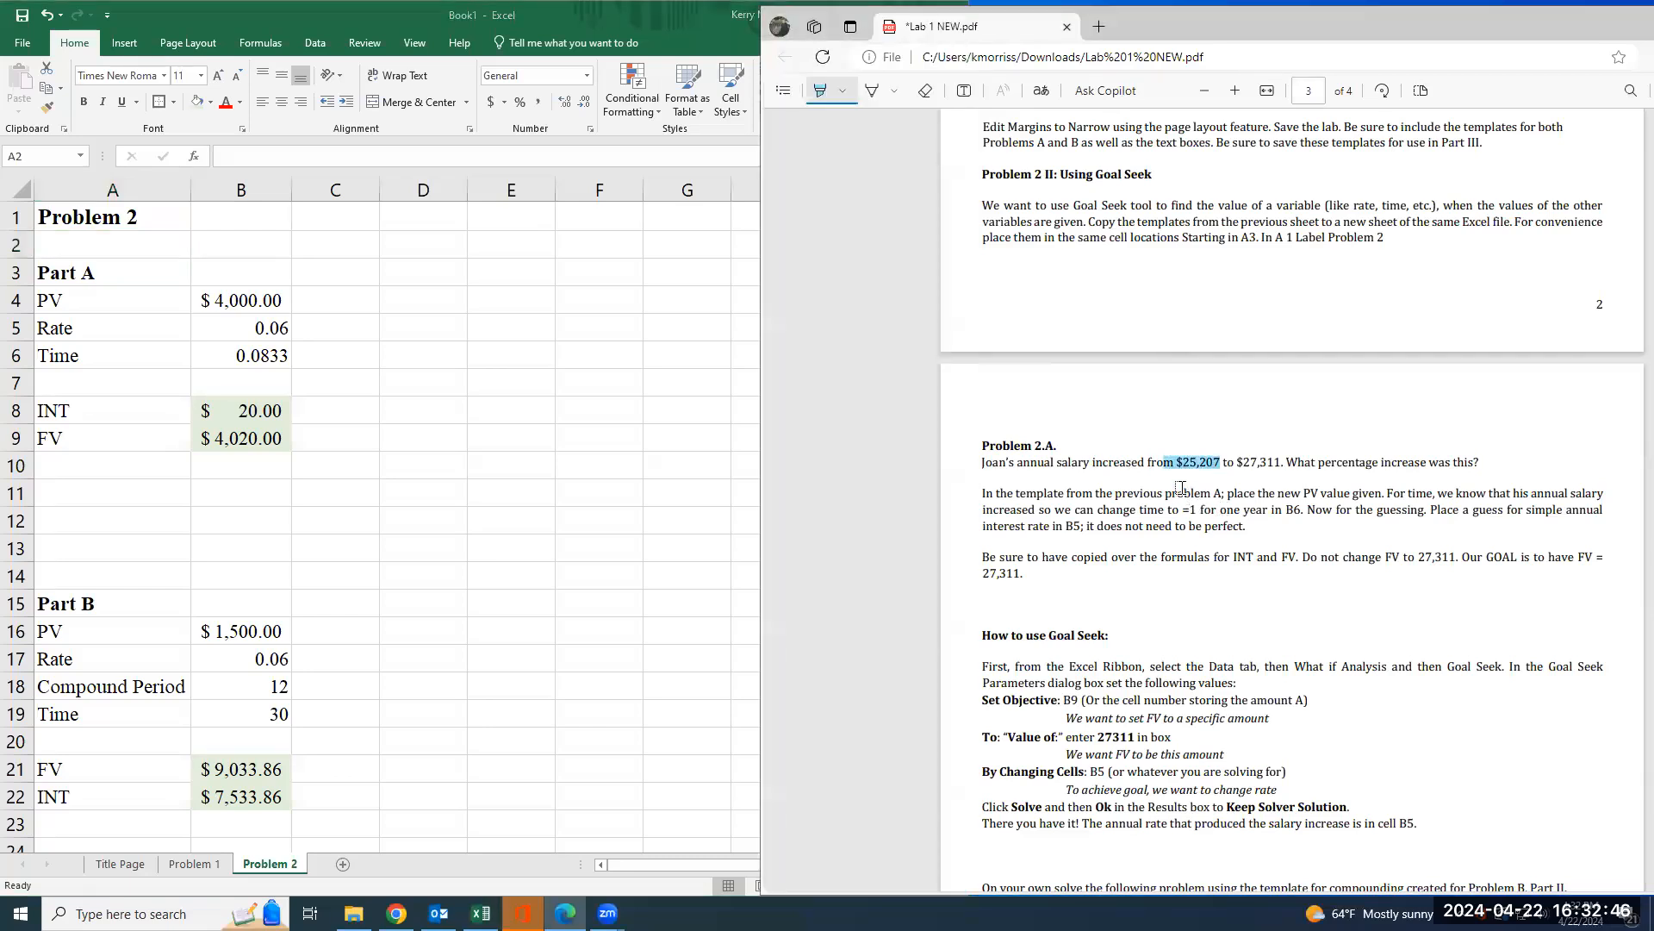
{"action": "left_click_drag", "start_coordinate": [1239, 462], "coordinate": [1273, 465]}
- Back in the Excel workbook, set the Part A PV in B4 to 25207
{"action": "left_click", "coordinate": [250, 300]}
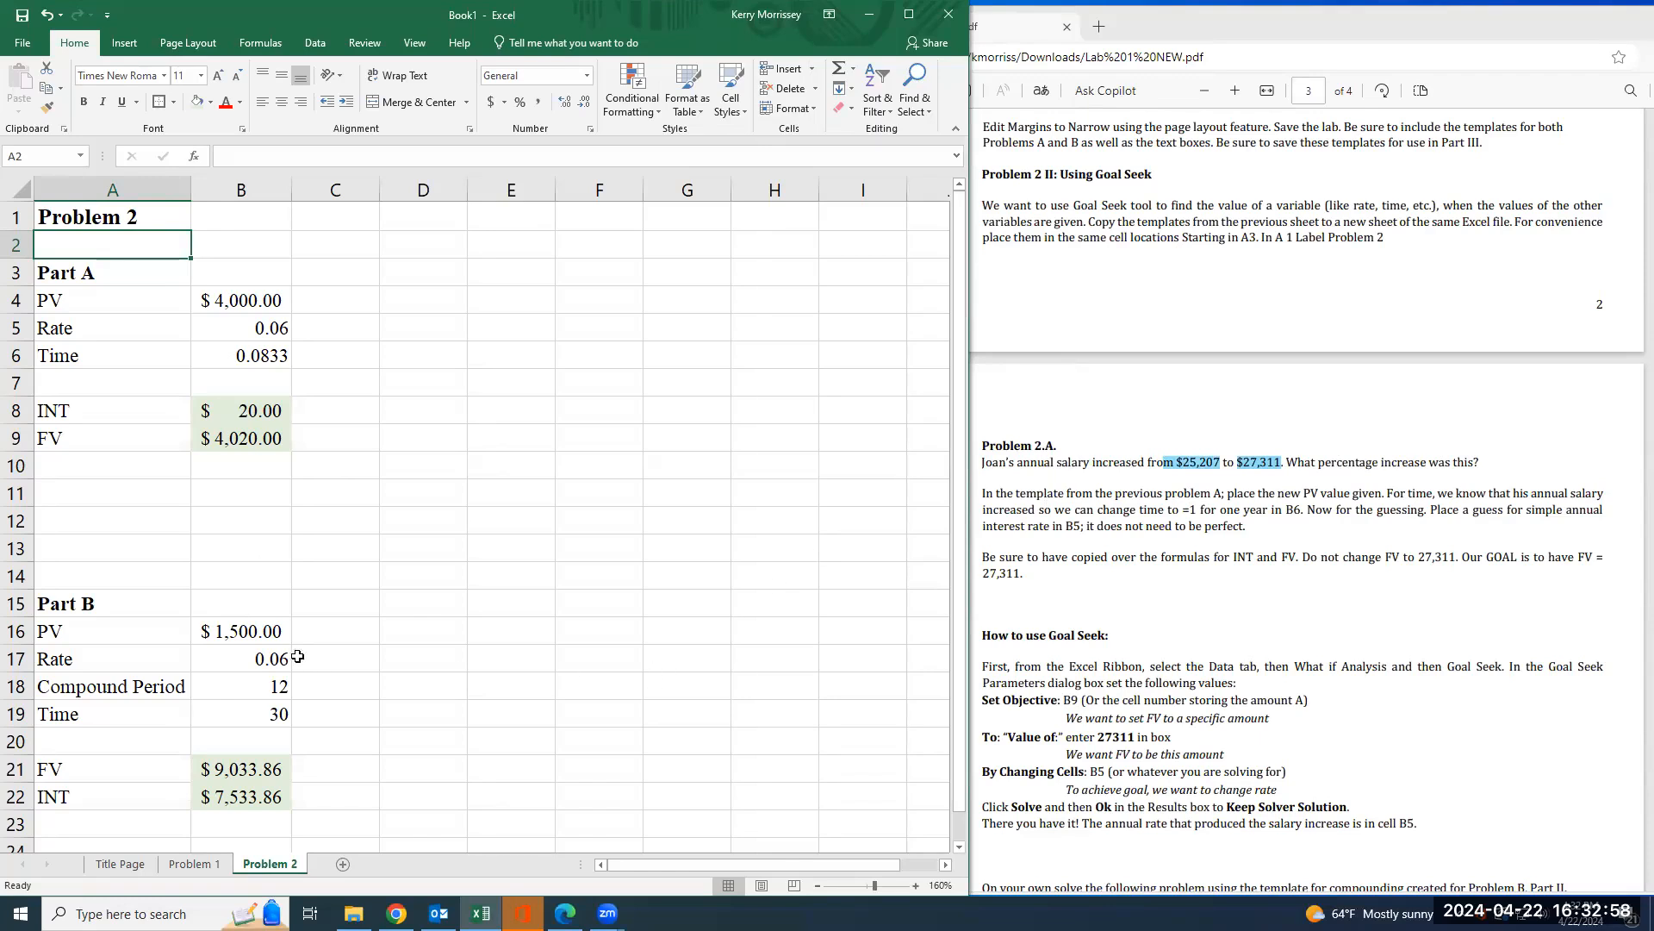
{"action": "left_click_drag", "start_coordinate": [68, 601], "coordinate": [242, 797]}
{"action": "left_click_drag", "start_coordinate": [108, 278], "coordinate": [256, 440]}
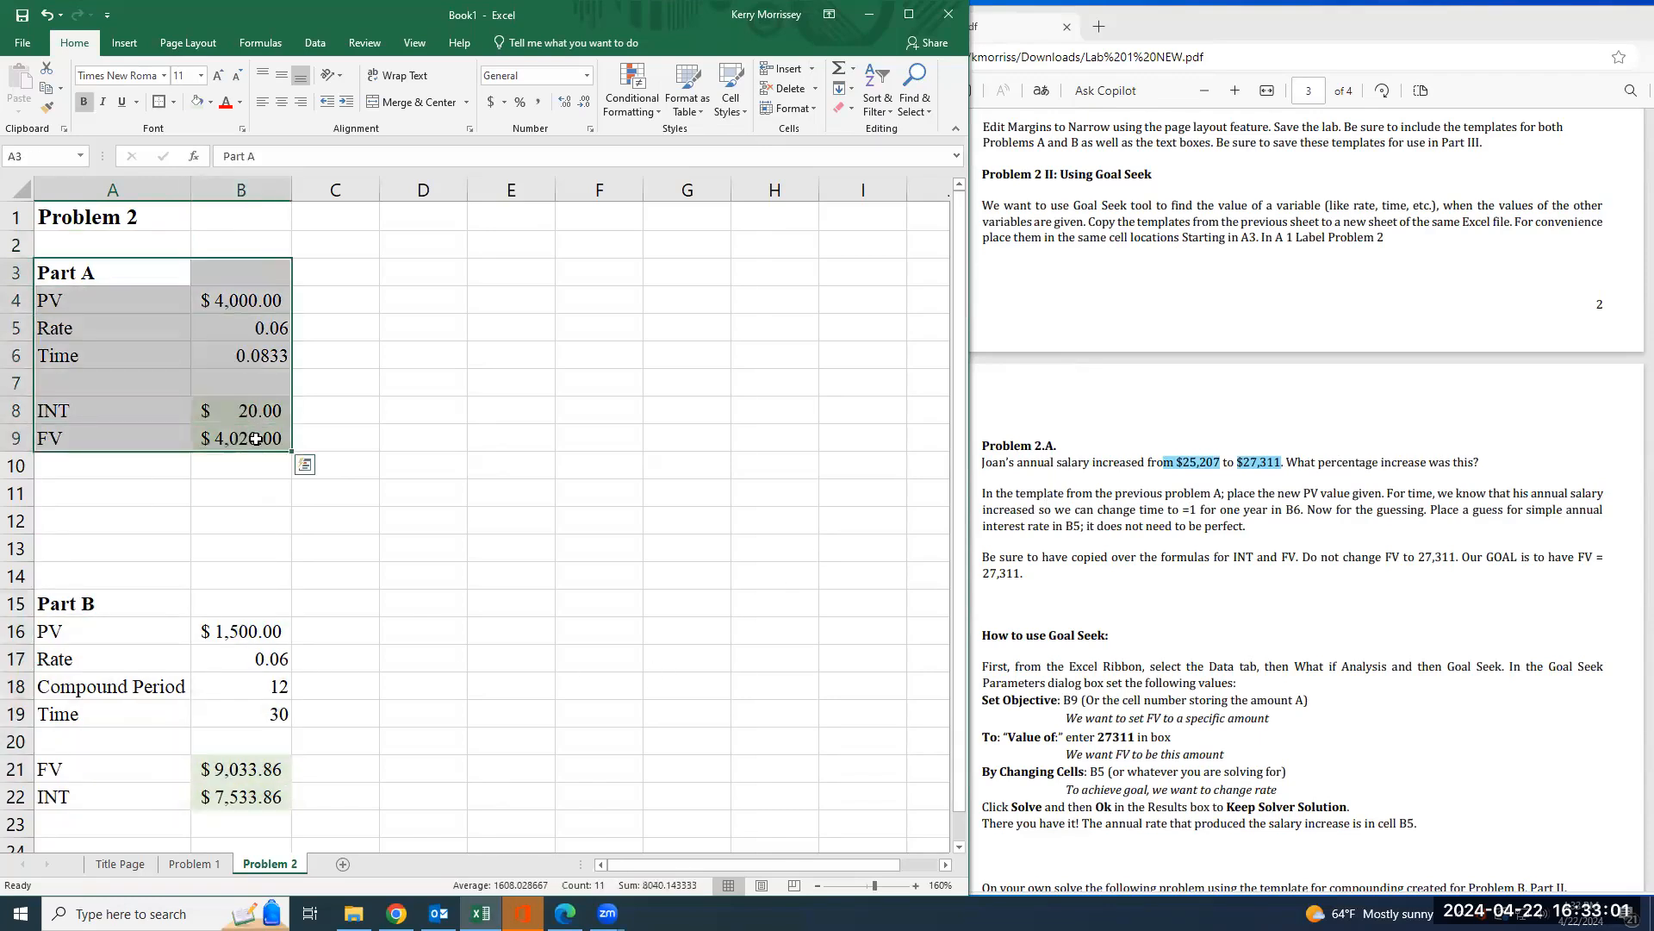
{"action": "left_click", "coordinate": [318, 411]}
{"action": "left_click", "coordinate": [252, 300]}
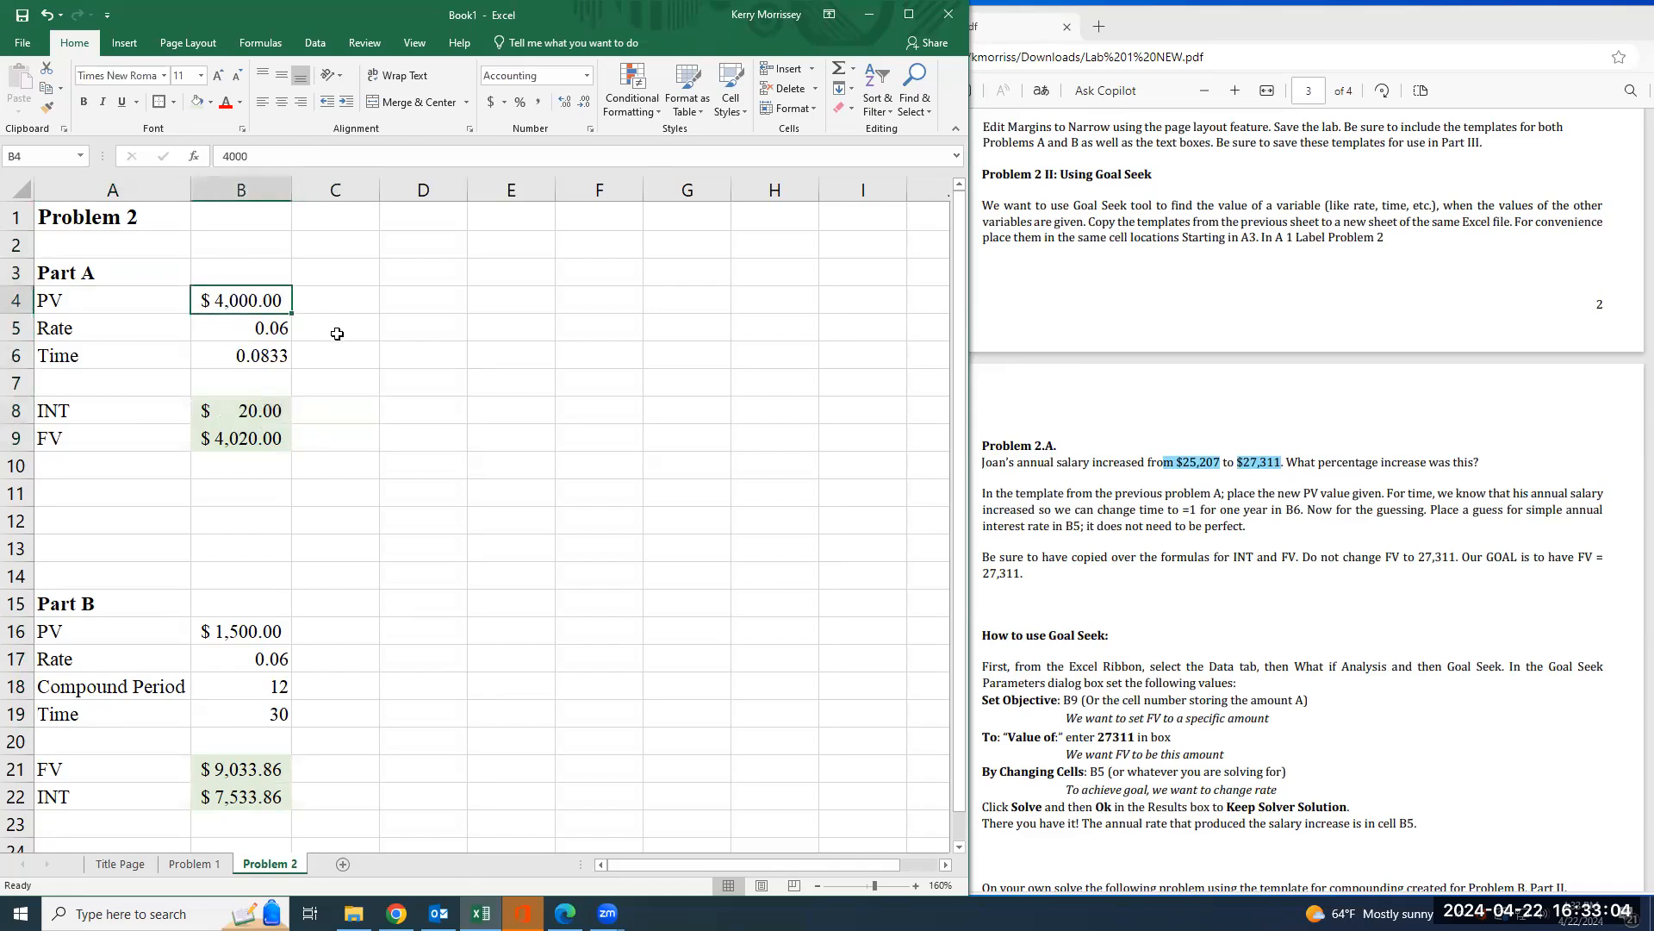
{"action": "type", "text": "2"}
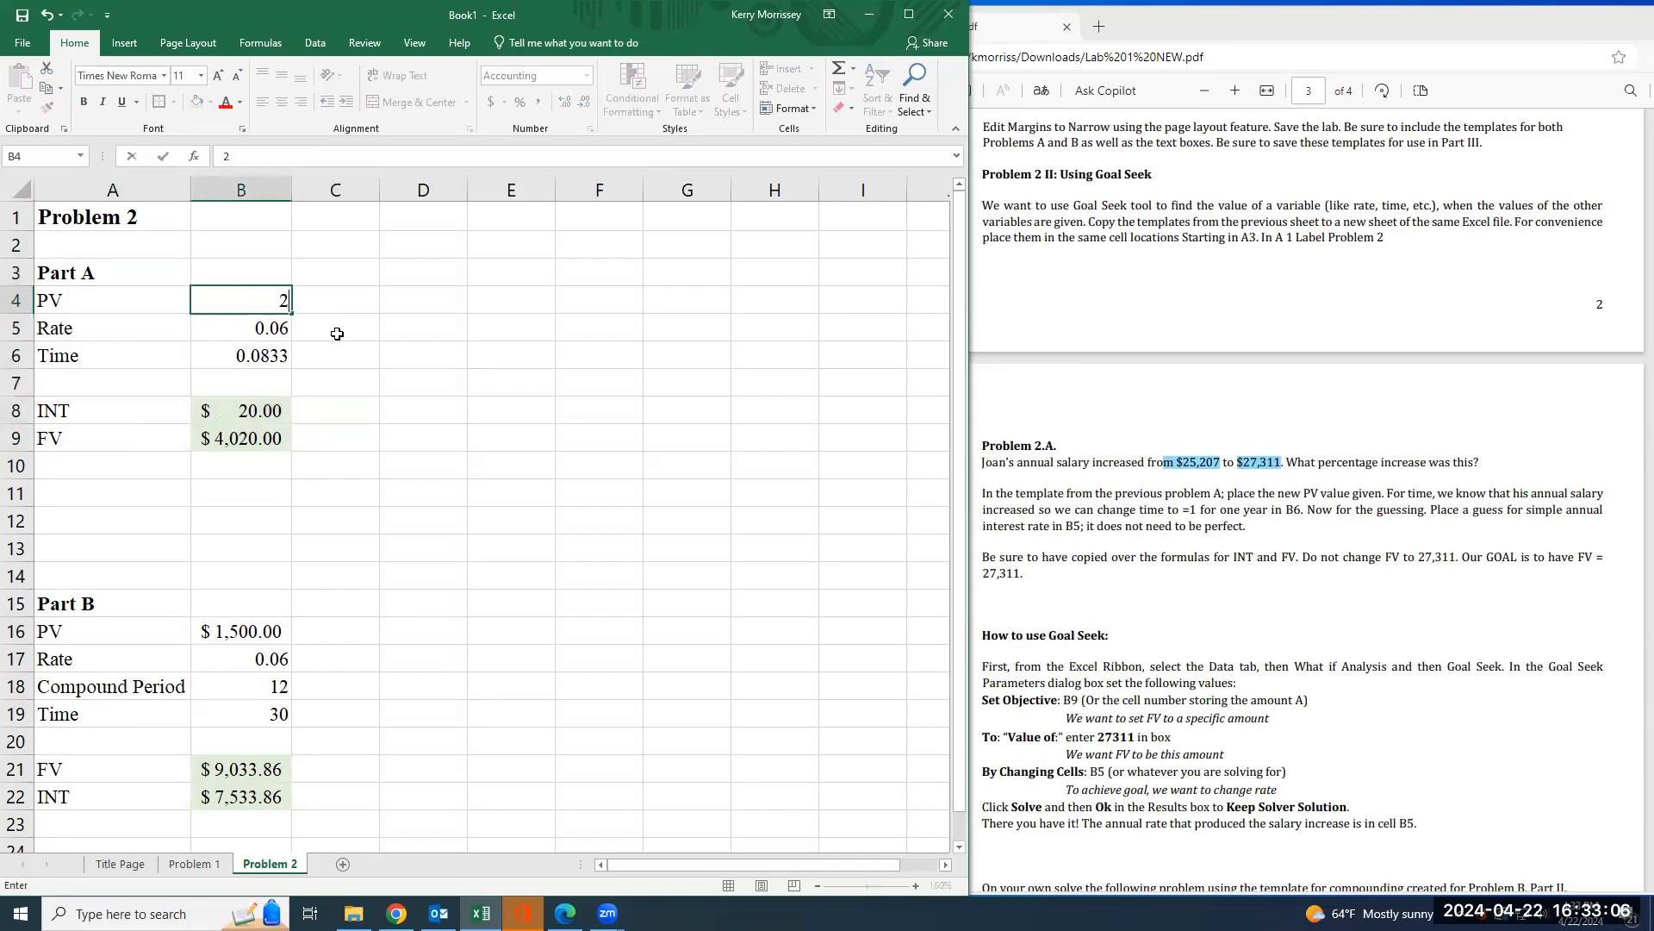
{"action": "type", "text": "5207"}
{"action": "key", "text": "ctrl+Return"}
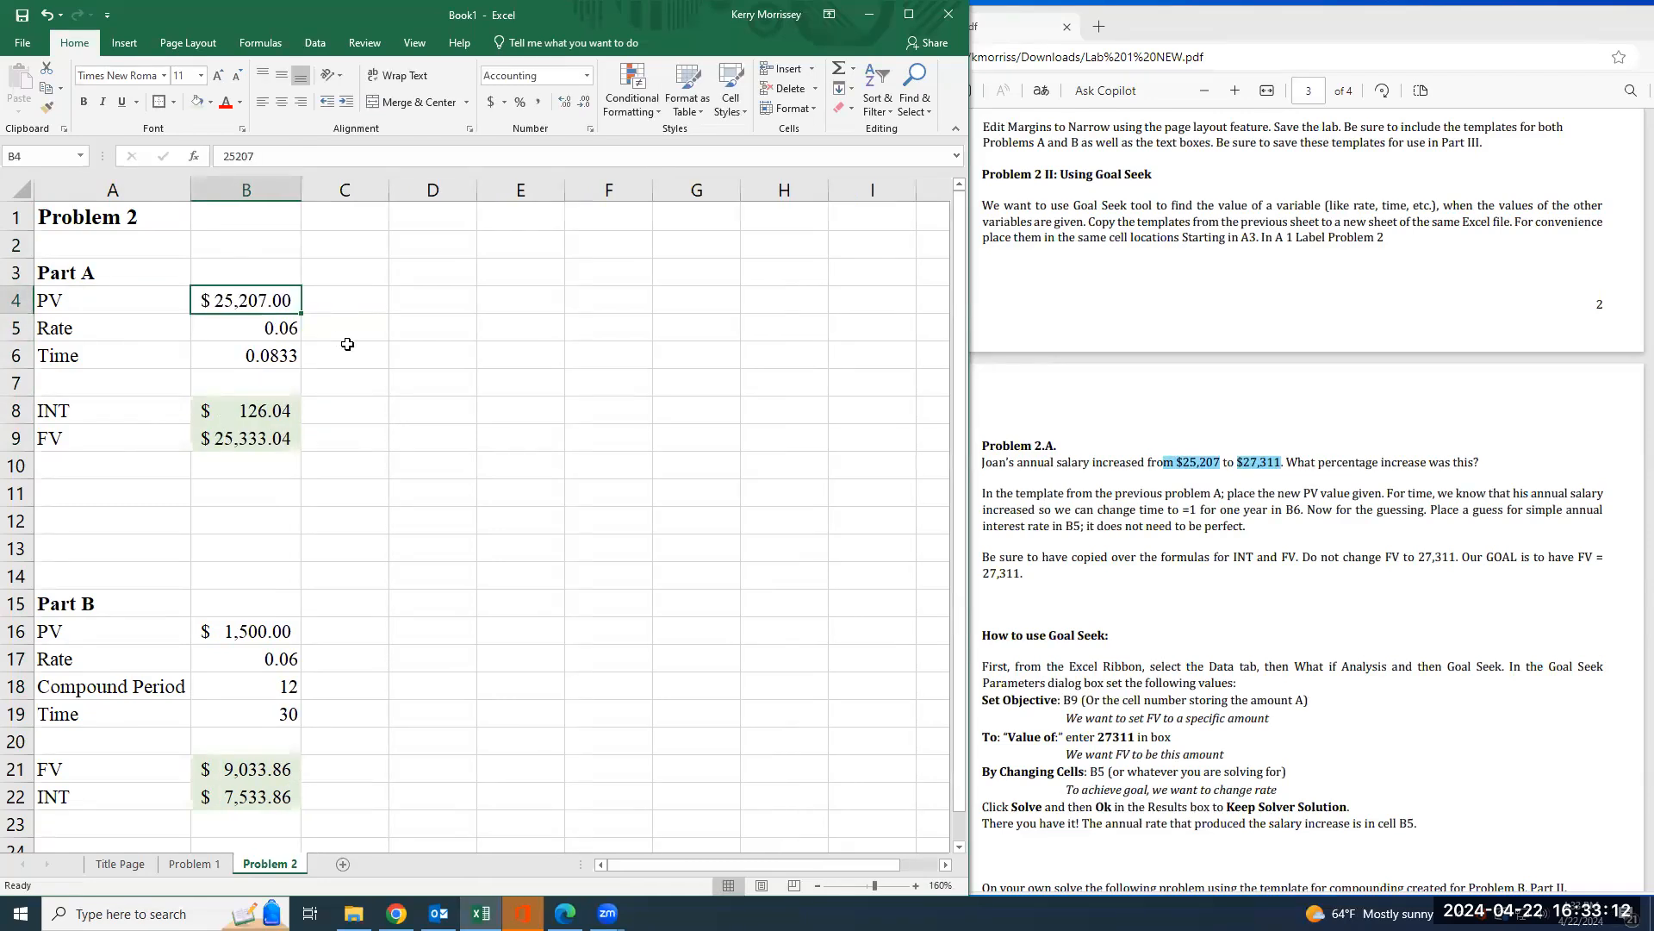
- Enter the note "We know that her salary increased to 27311" in D9 beside the Part A FV
{"action": "left_click", "coordinate": [342, 441]}
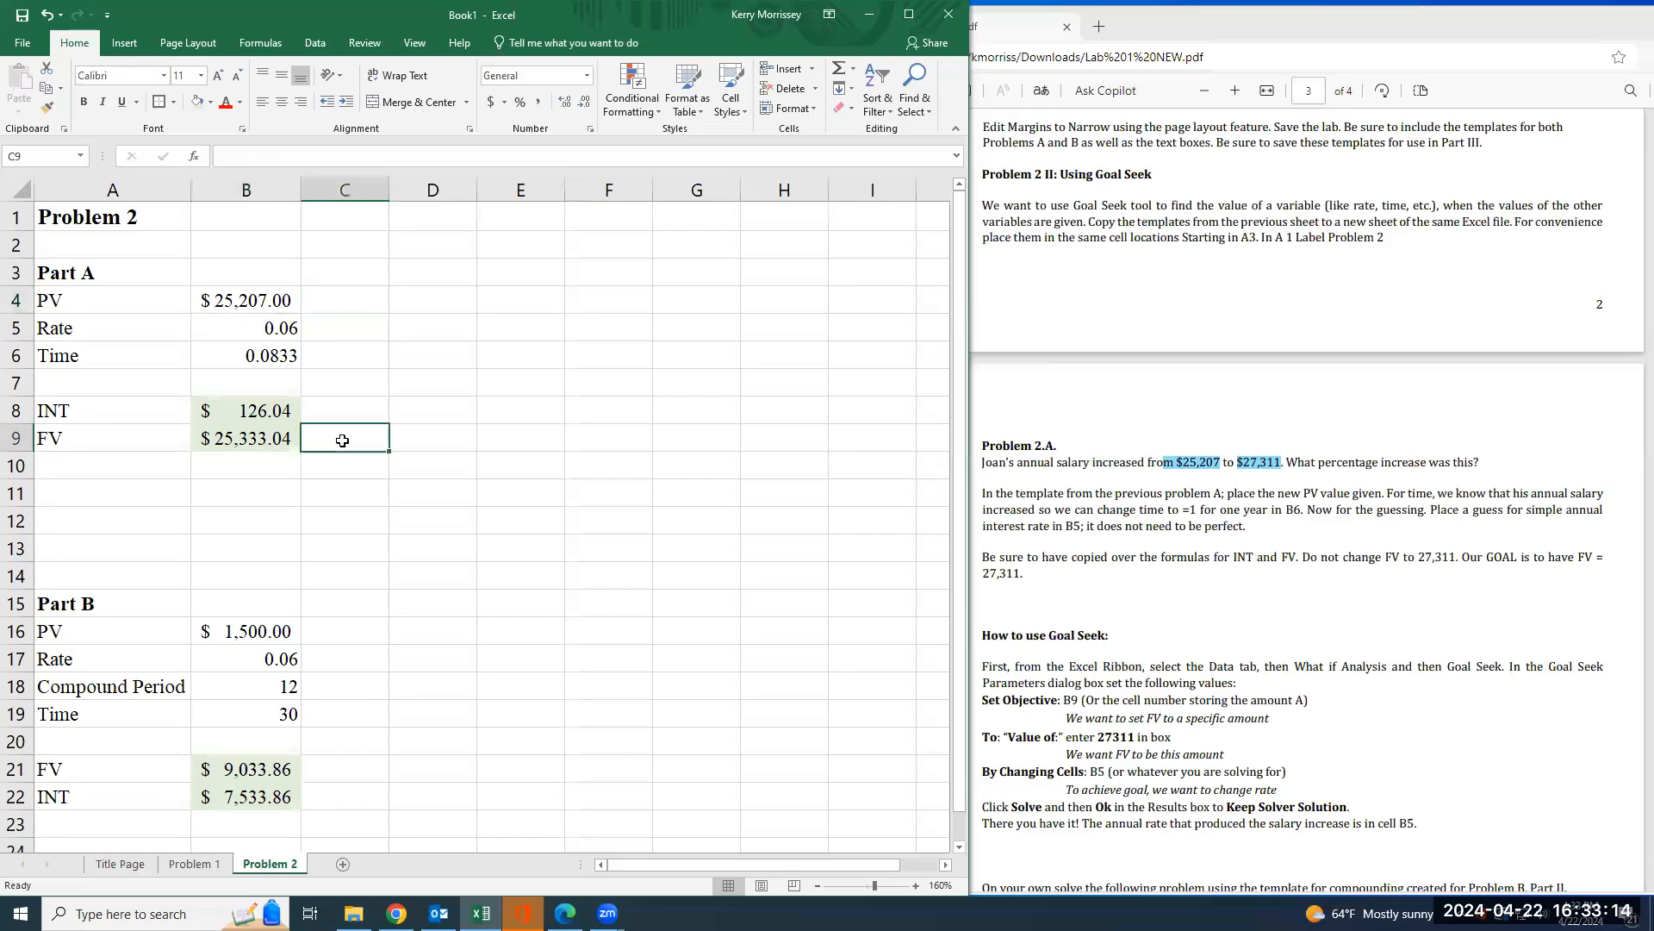
{"action": "key", "text": "Right"}
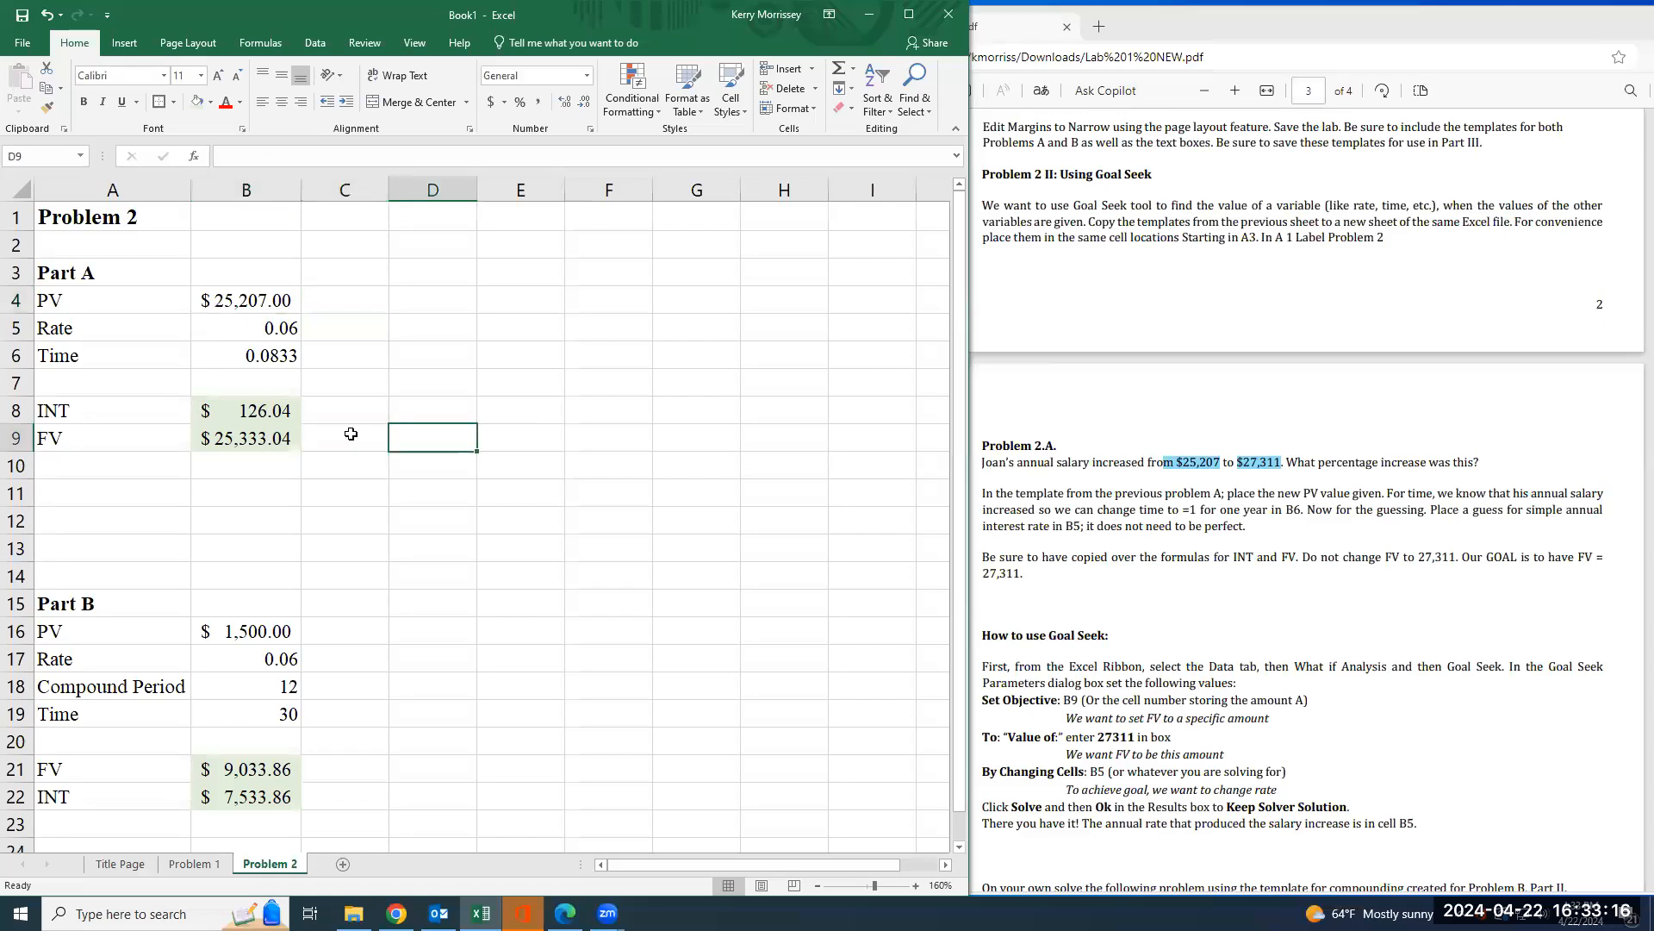
{"action": "type", "text": "We know that "}
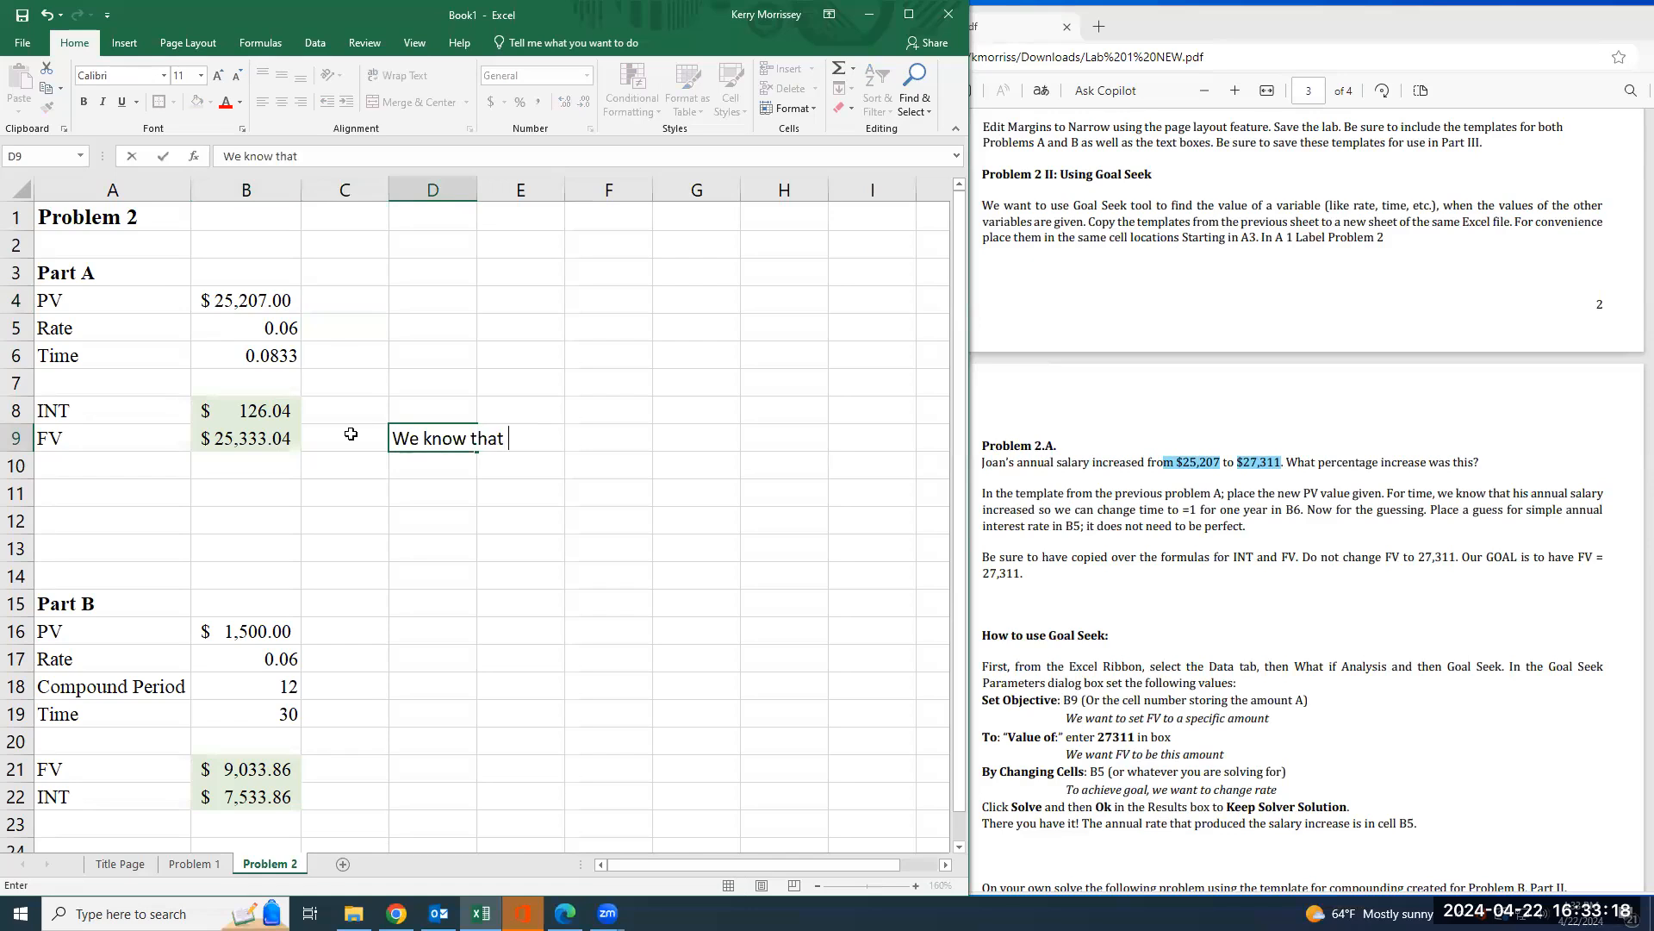
{"action": "type", "text": "her salary increwa"}
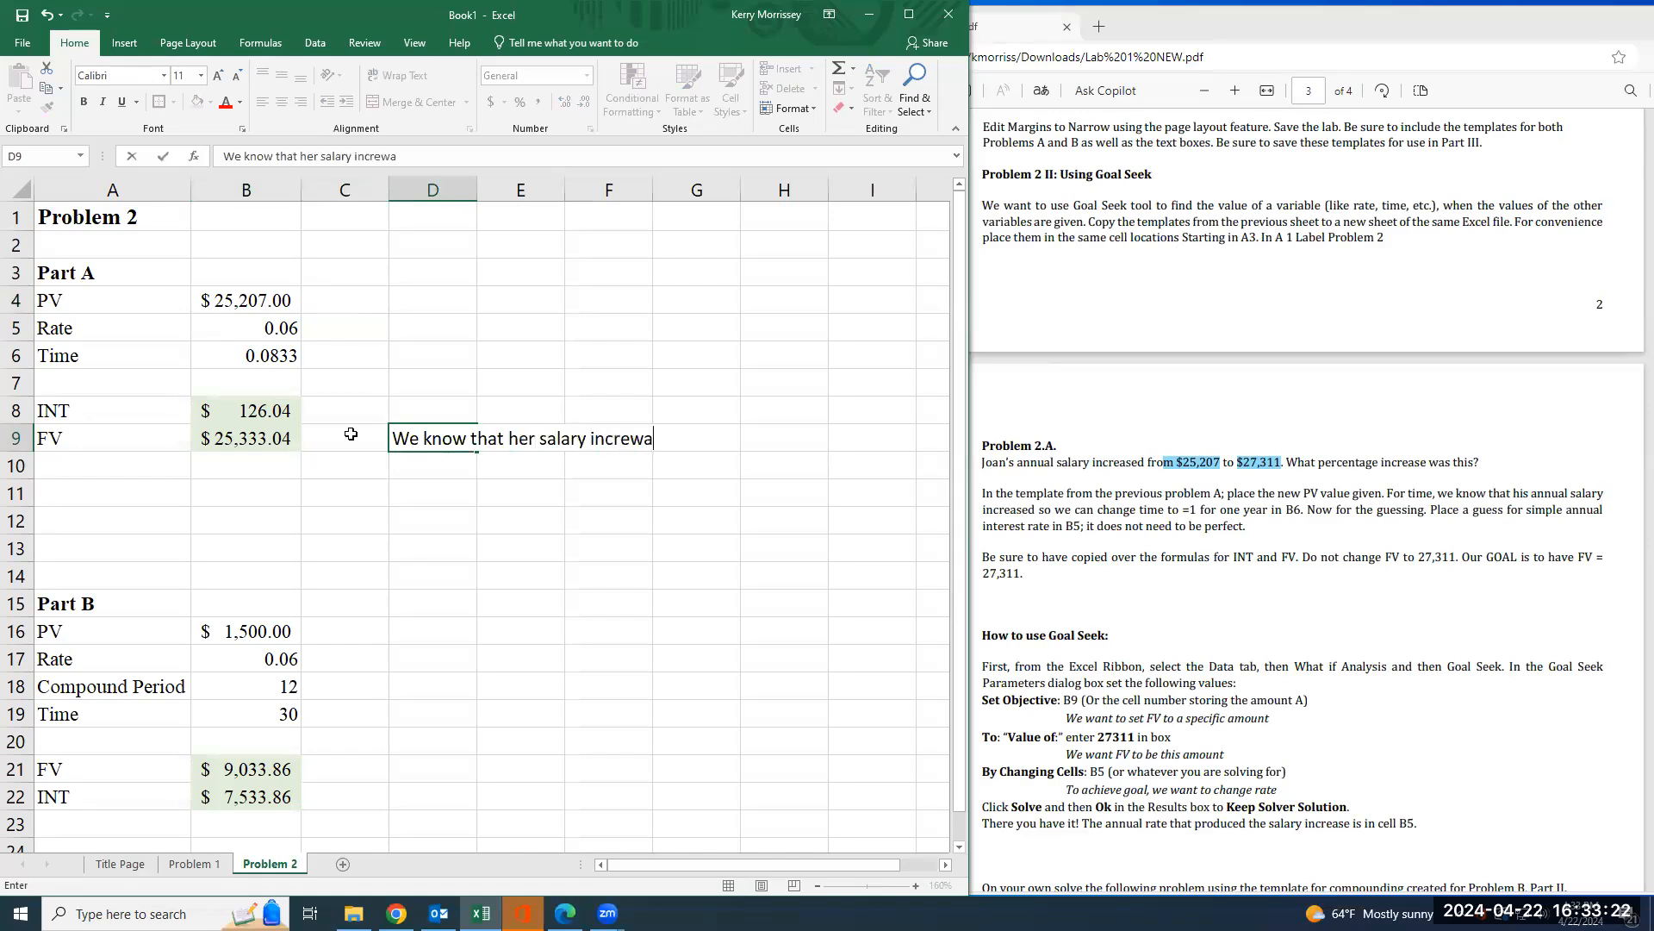
{"action": "key", "text": "BackSpace"}
{"action": "type", "text": "ased to 27311"}
{"action": "key", "text": "Return"}
{"action": "key", "text": "Up"}
{"action": "left_click_drag", "start_coordinate": [684, 461], "coordinate": [699, 457]}
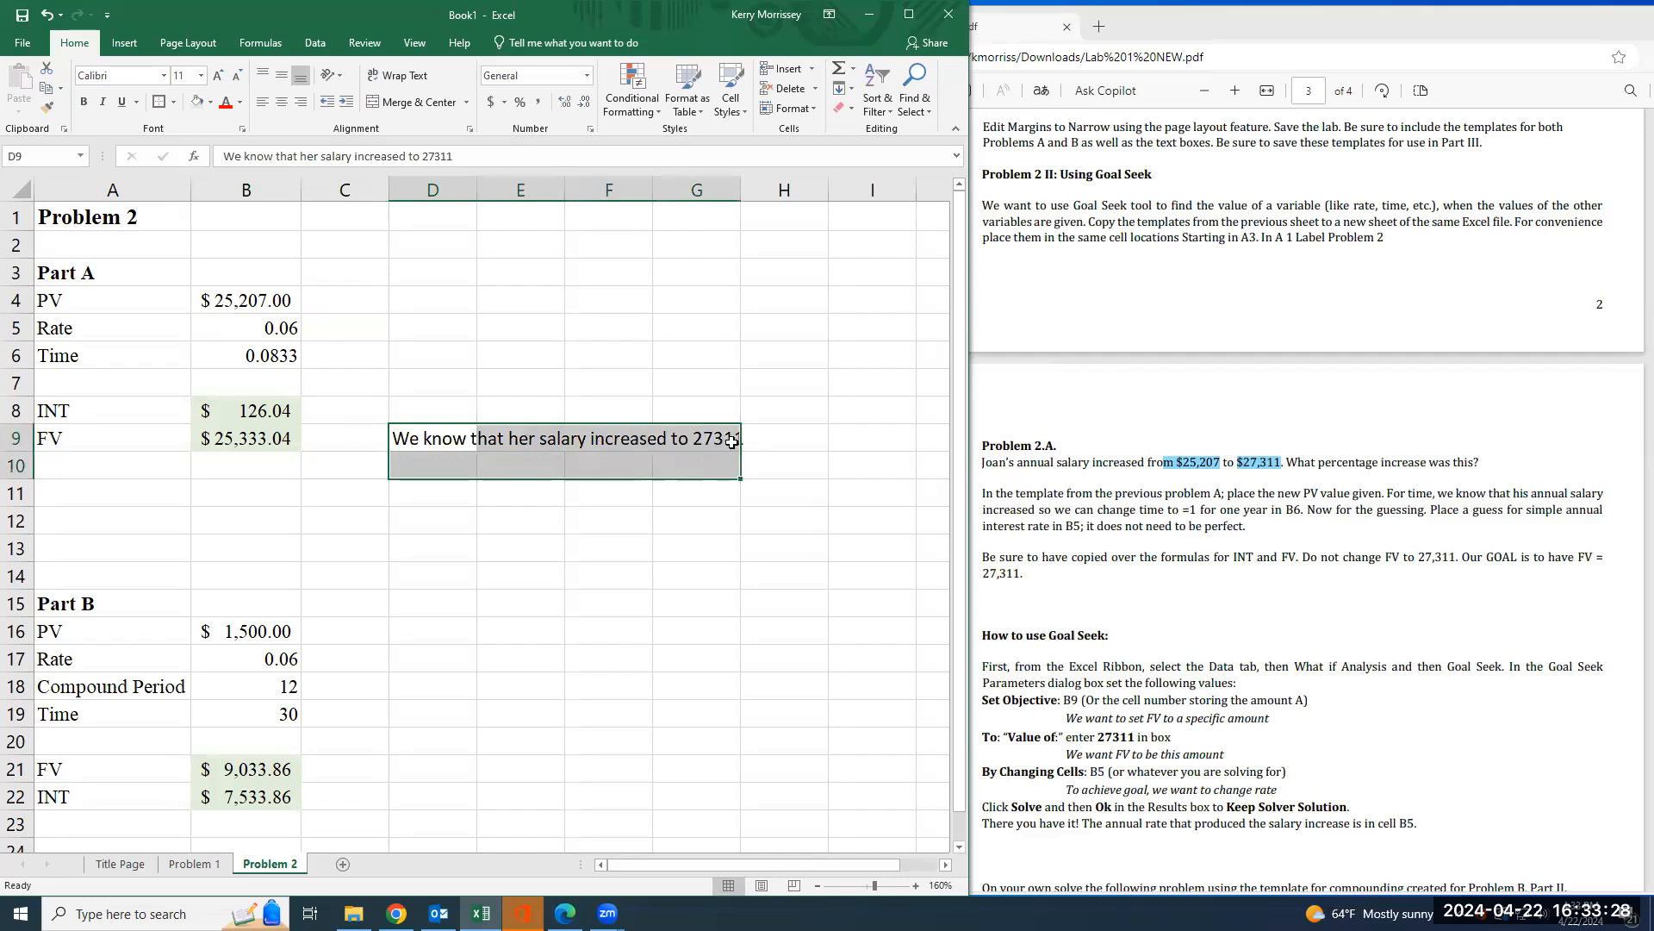
{"action": "left_click", "coordinate": [729, 442]}
{"action": "left_click", "coordinate": [412, 441]}
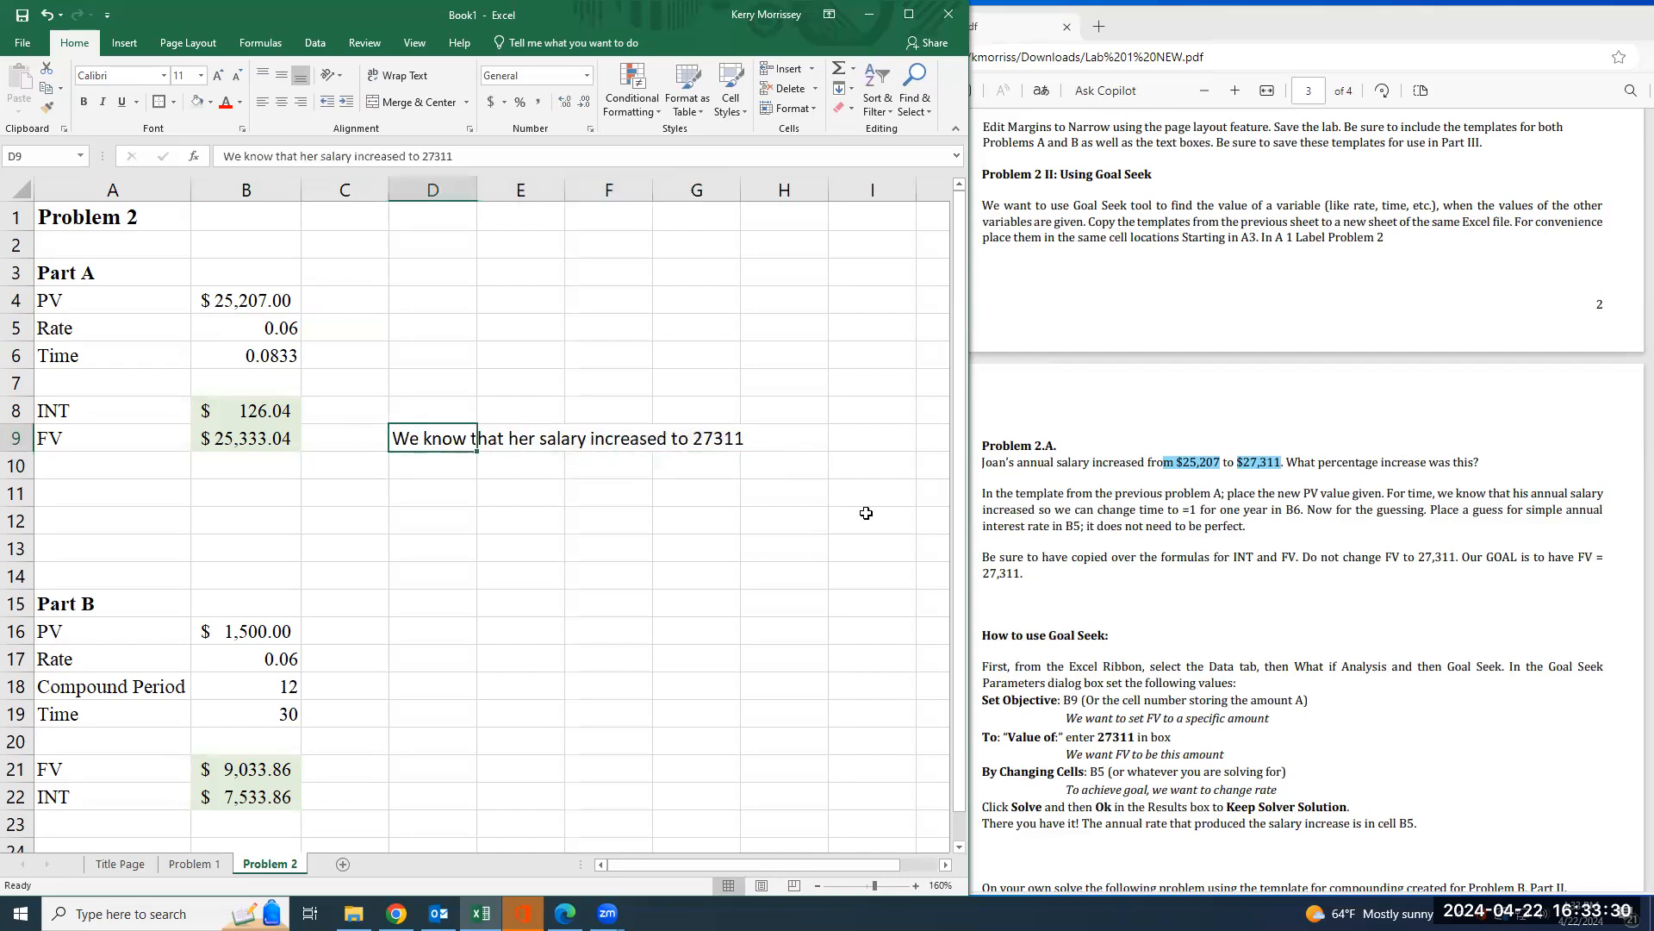
- Enter the note "We do not know at what percent increase this was" in D5 beside the Part A rate
{"action": "left_click", "coordinate": [454, 334]}
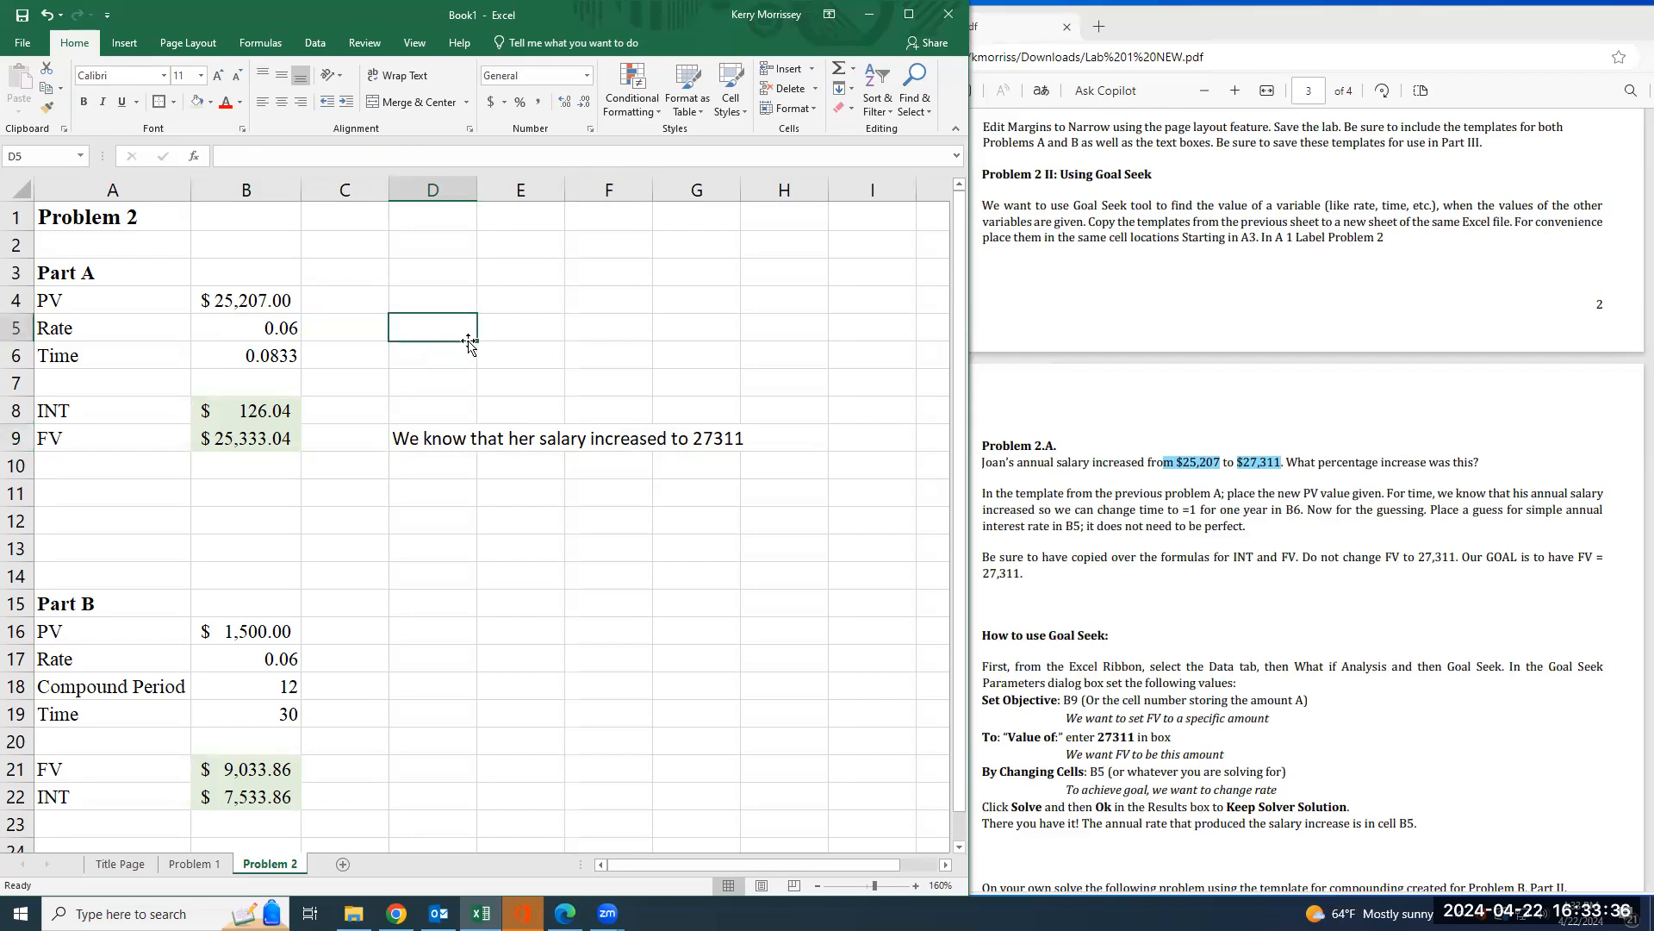
{"action": "type", "text": "We do not "}
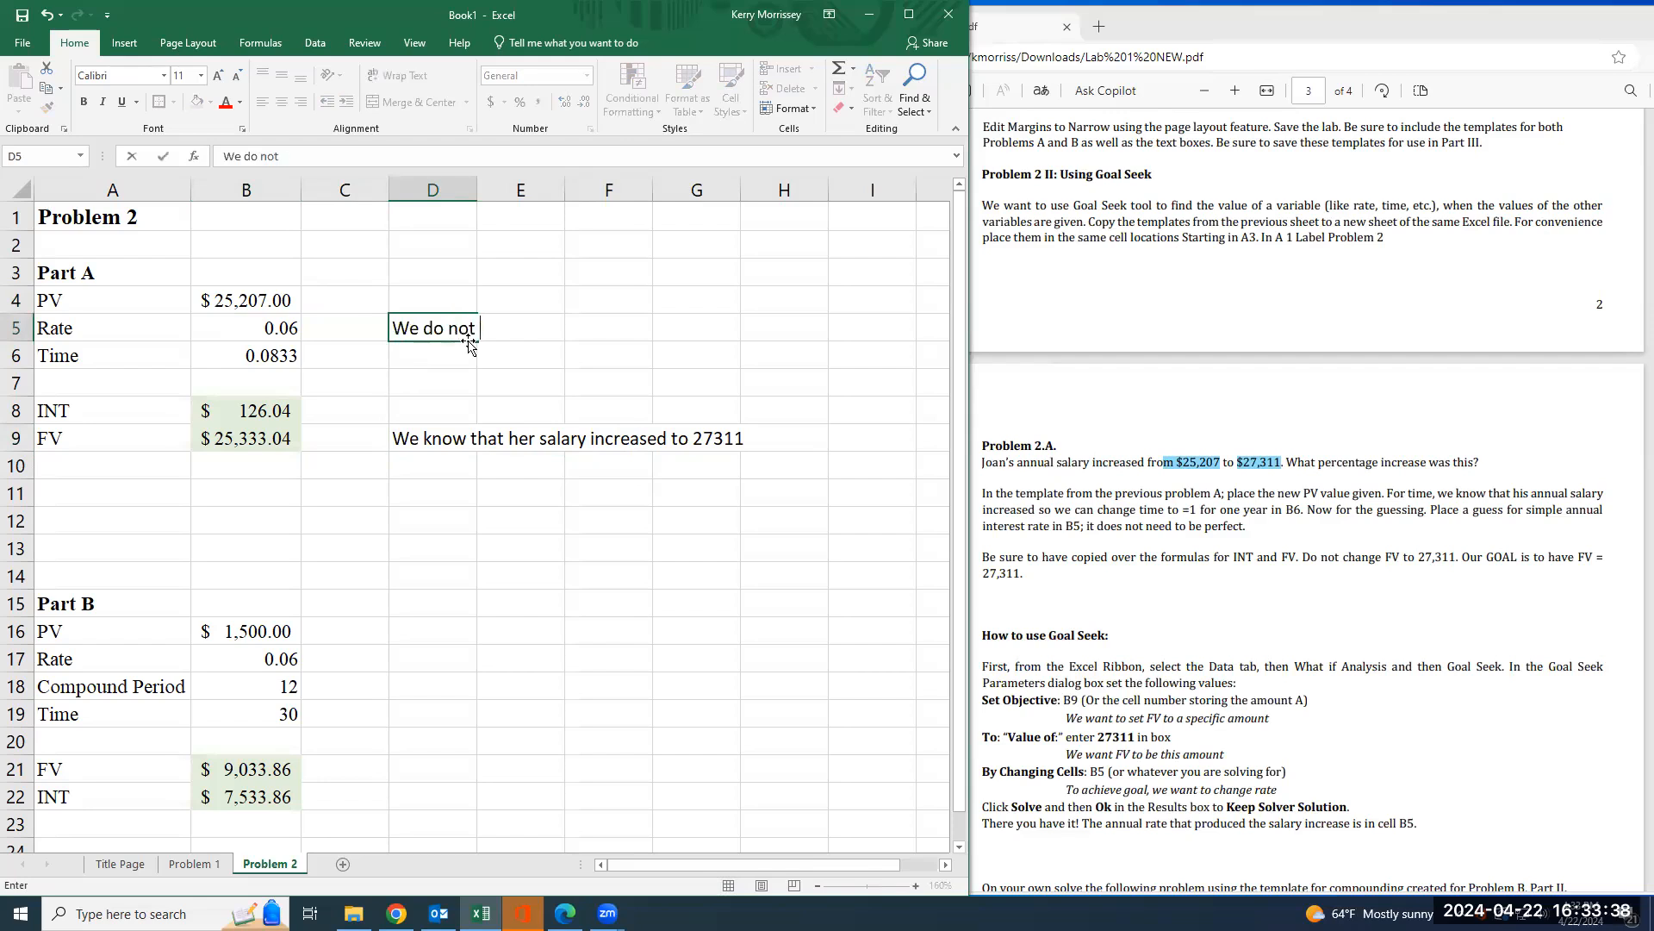
{"action": "type", "text": "know at w"}
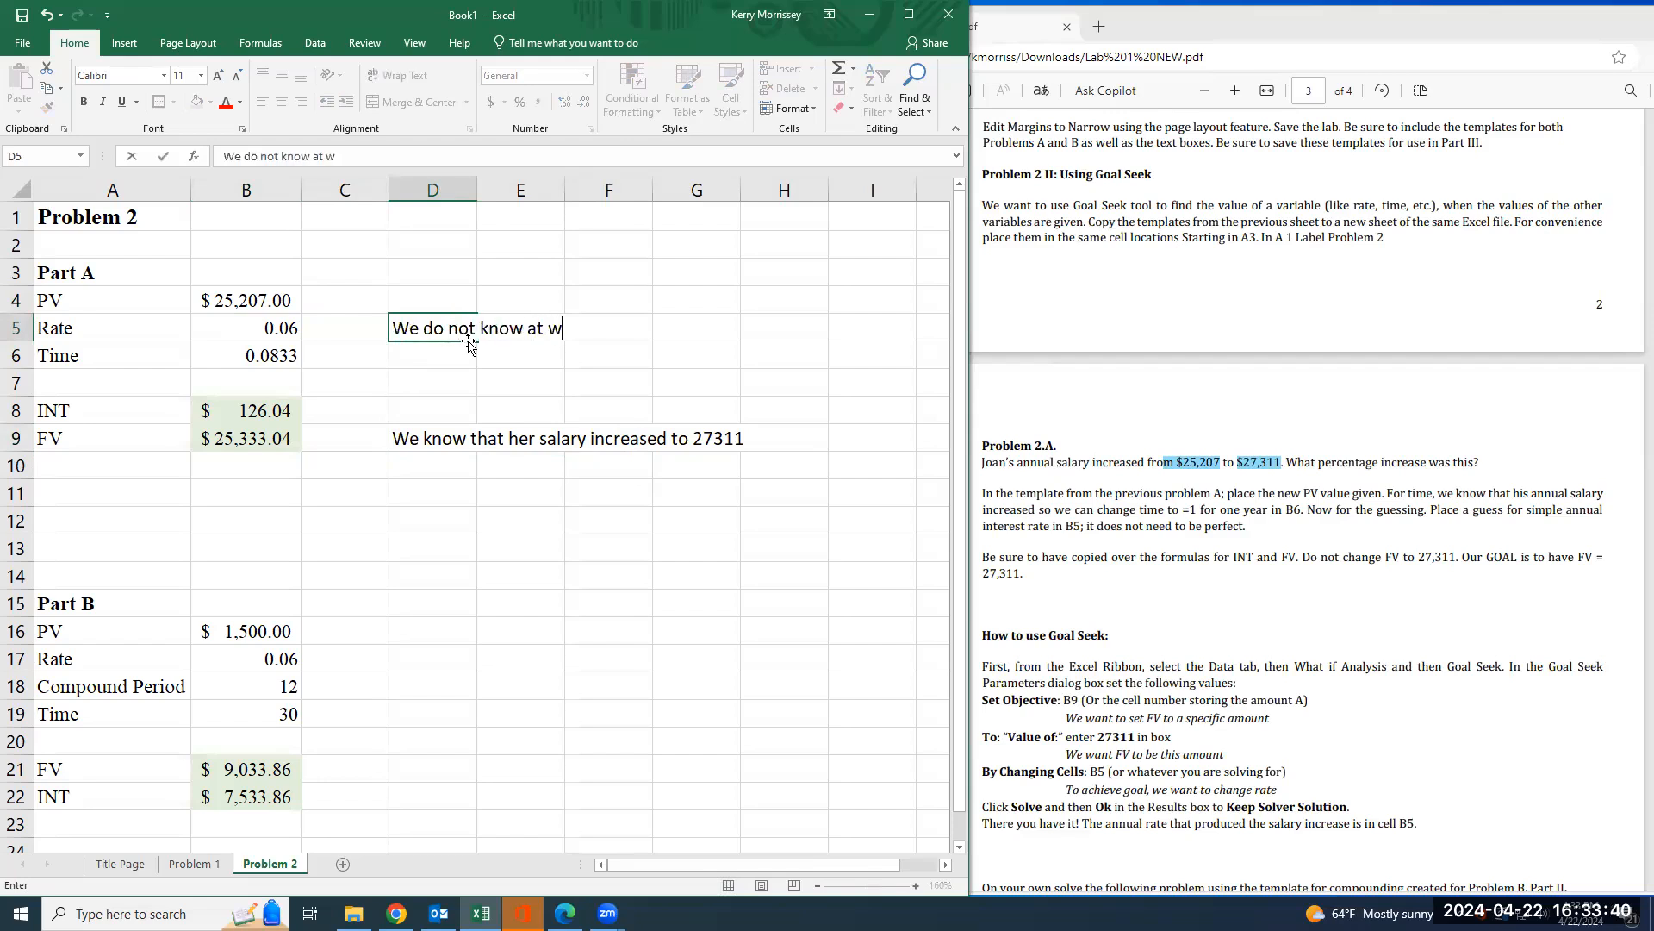
{"action": "type", "text": "hat percent increase "}
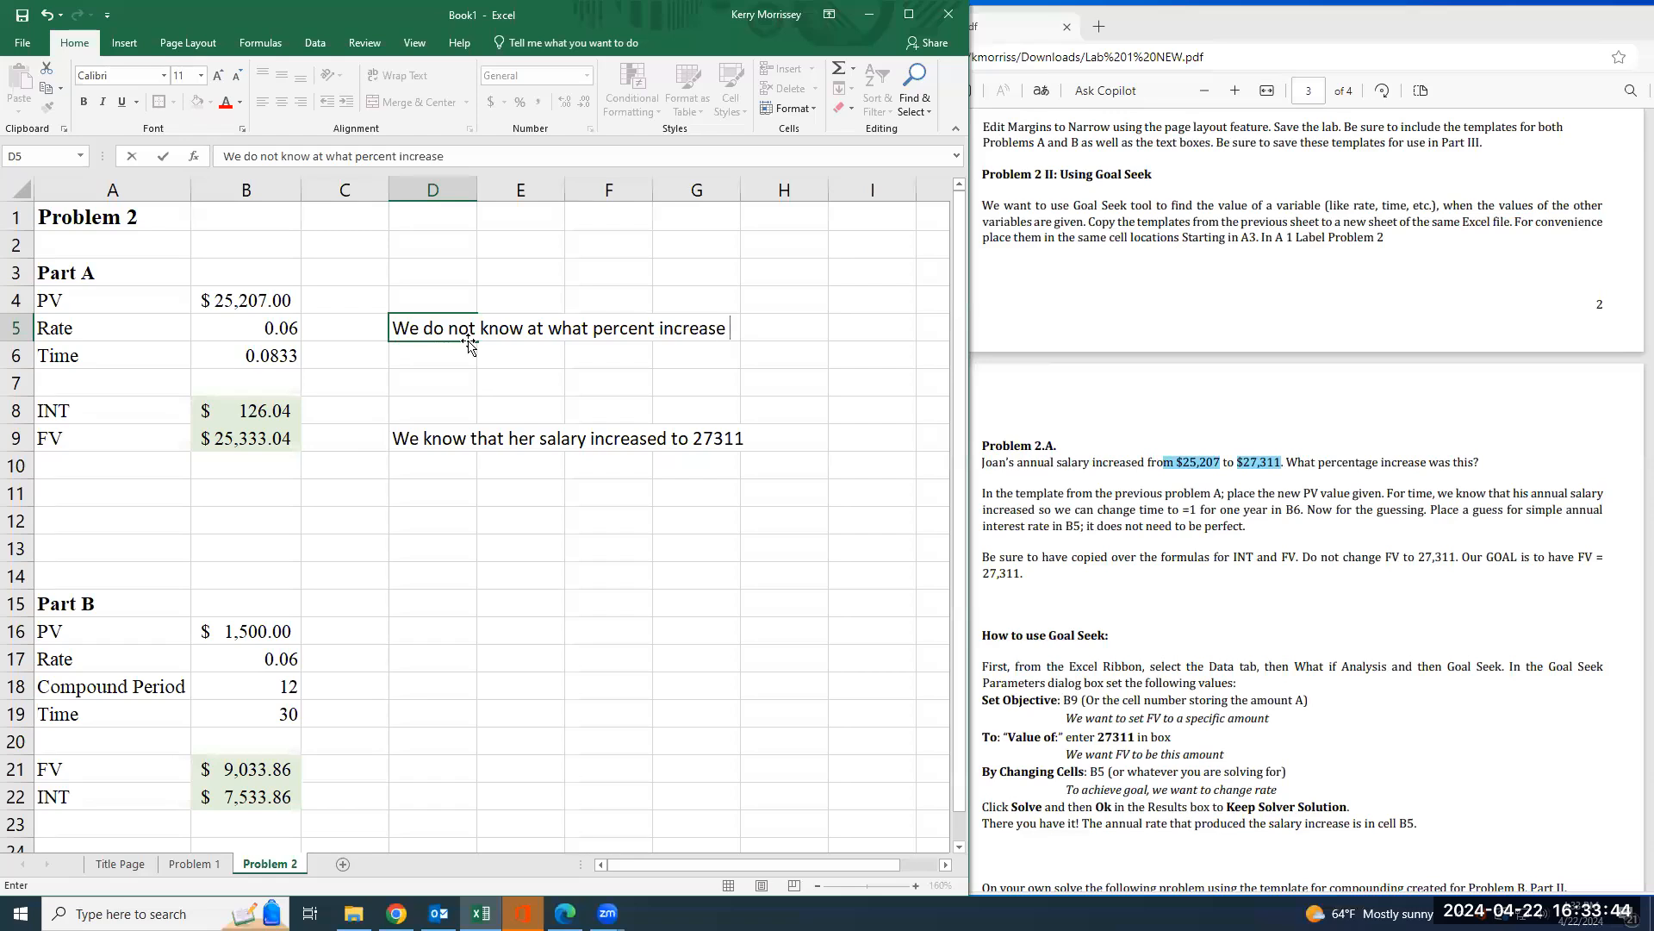
{"action": "type", "text": "this was"}
{"action": "key", "text": "Return"}
- Set the Part A time in B6 to 1 and format it with one decimal place
{"action": "key", "text": "Left"}
{"action": "key", "text": "Left"}
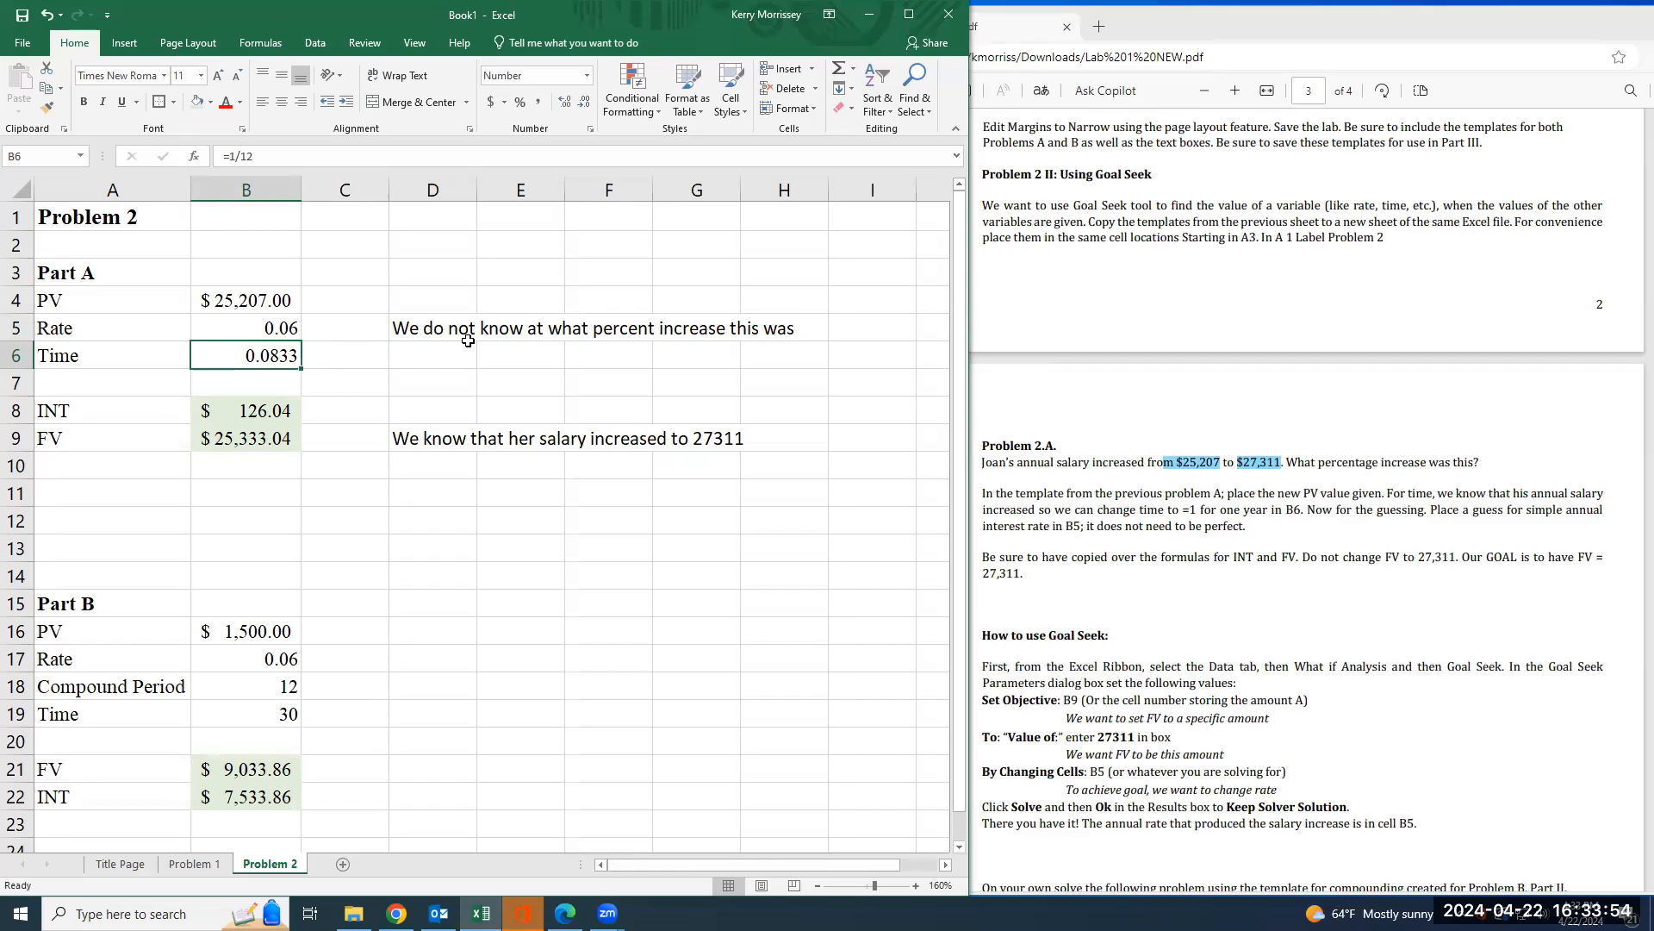
{"action": "key", "text": "BackSpace"}
{"action": "type", "text": "1"}
{"action": "key", "text": "Return"}
{"action": "key", "text": "Up"}
{"action": "left_click", "coordinate": [586, 102]}
{"action": "left_click", "coordinate": [587, 103]}
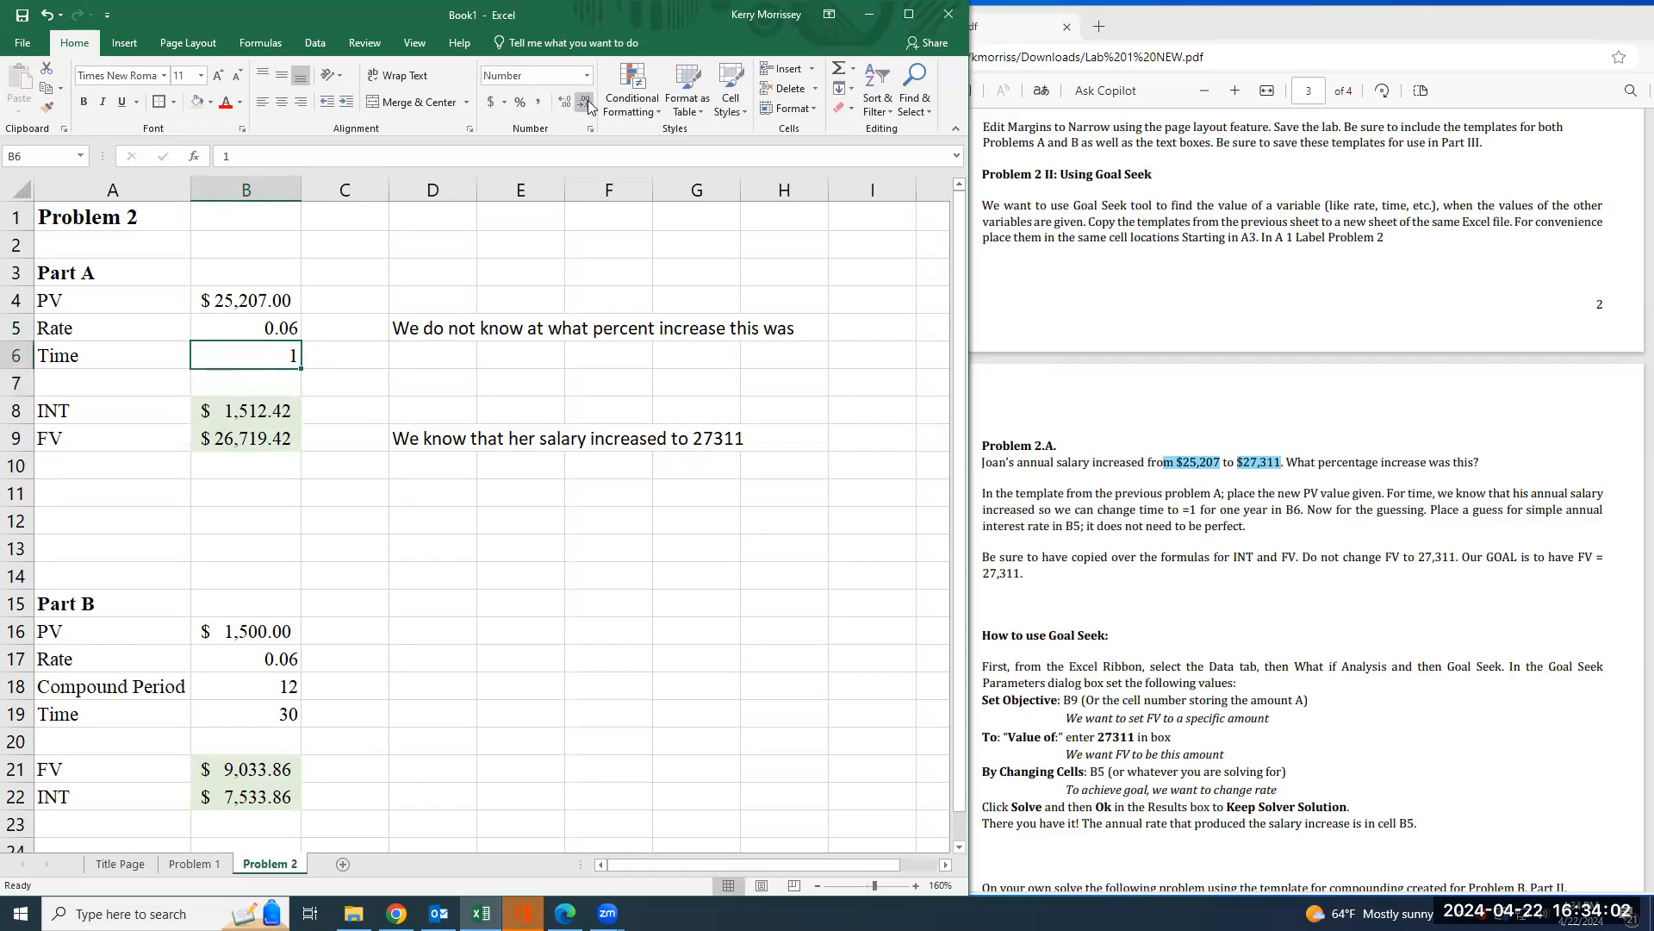
{"action": "left_click", "coordinate": [565, 103]}
- Check the Part A INT and FV formulas and set the rate guess in B5 to 0.07
{"action": "left_click", "coordinate": [229, 436]}
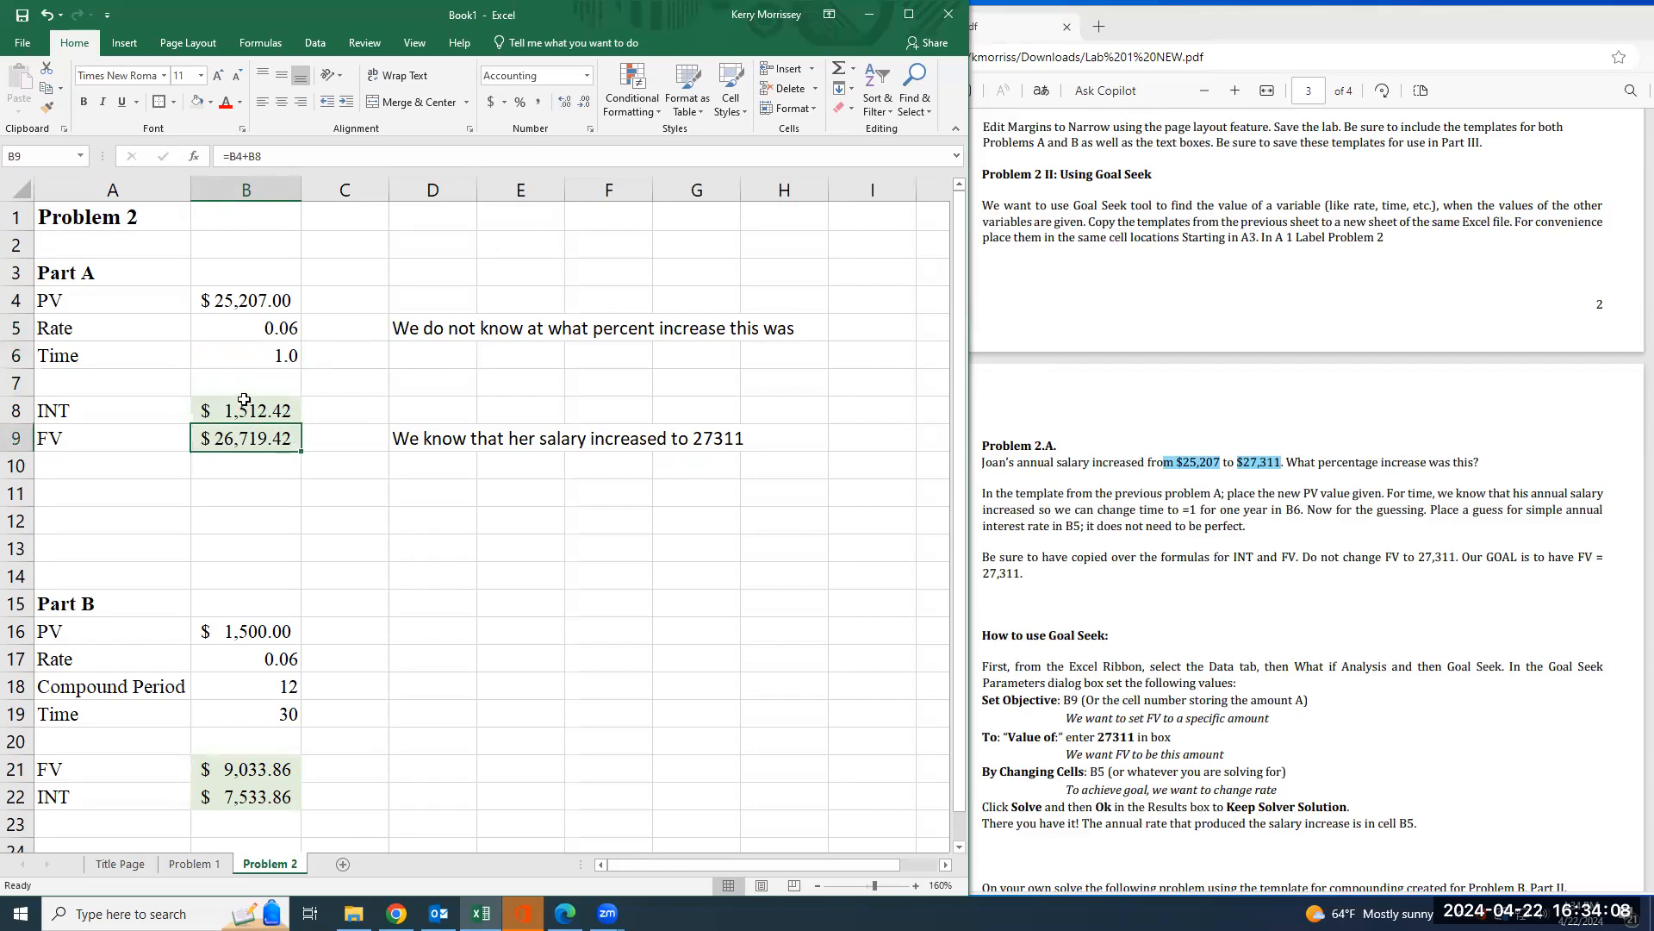
{"action": "left_click", "coordinate": [250, 407]}
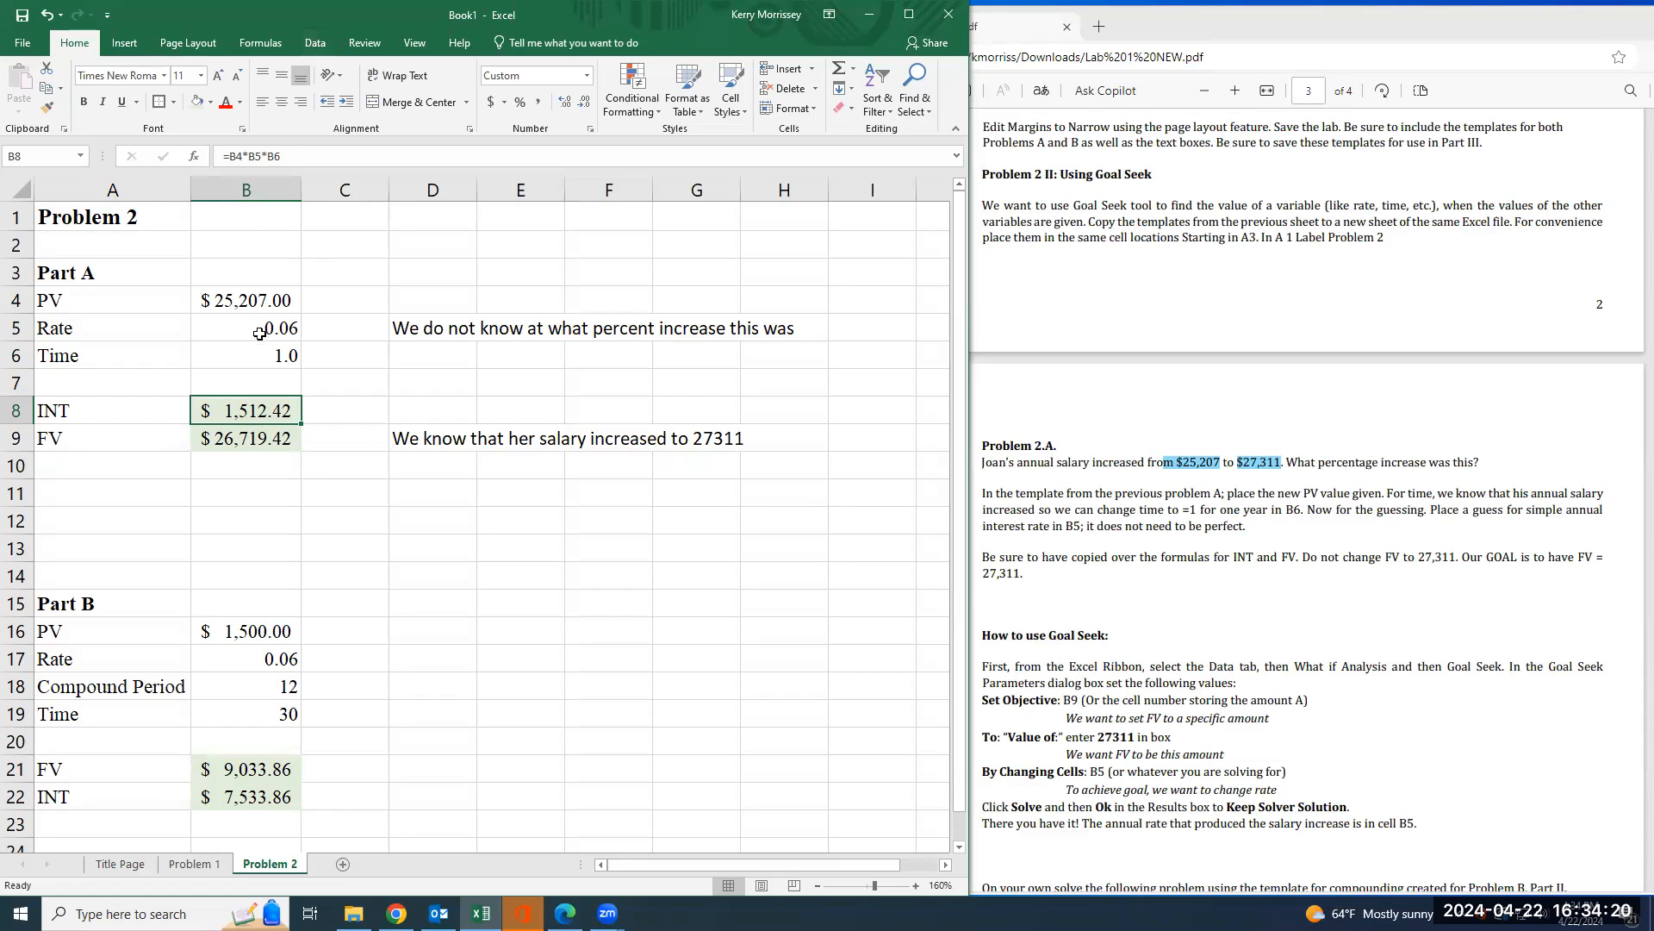
{"action": "left_click", "coordinate": [267, 325]}
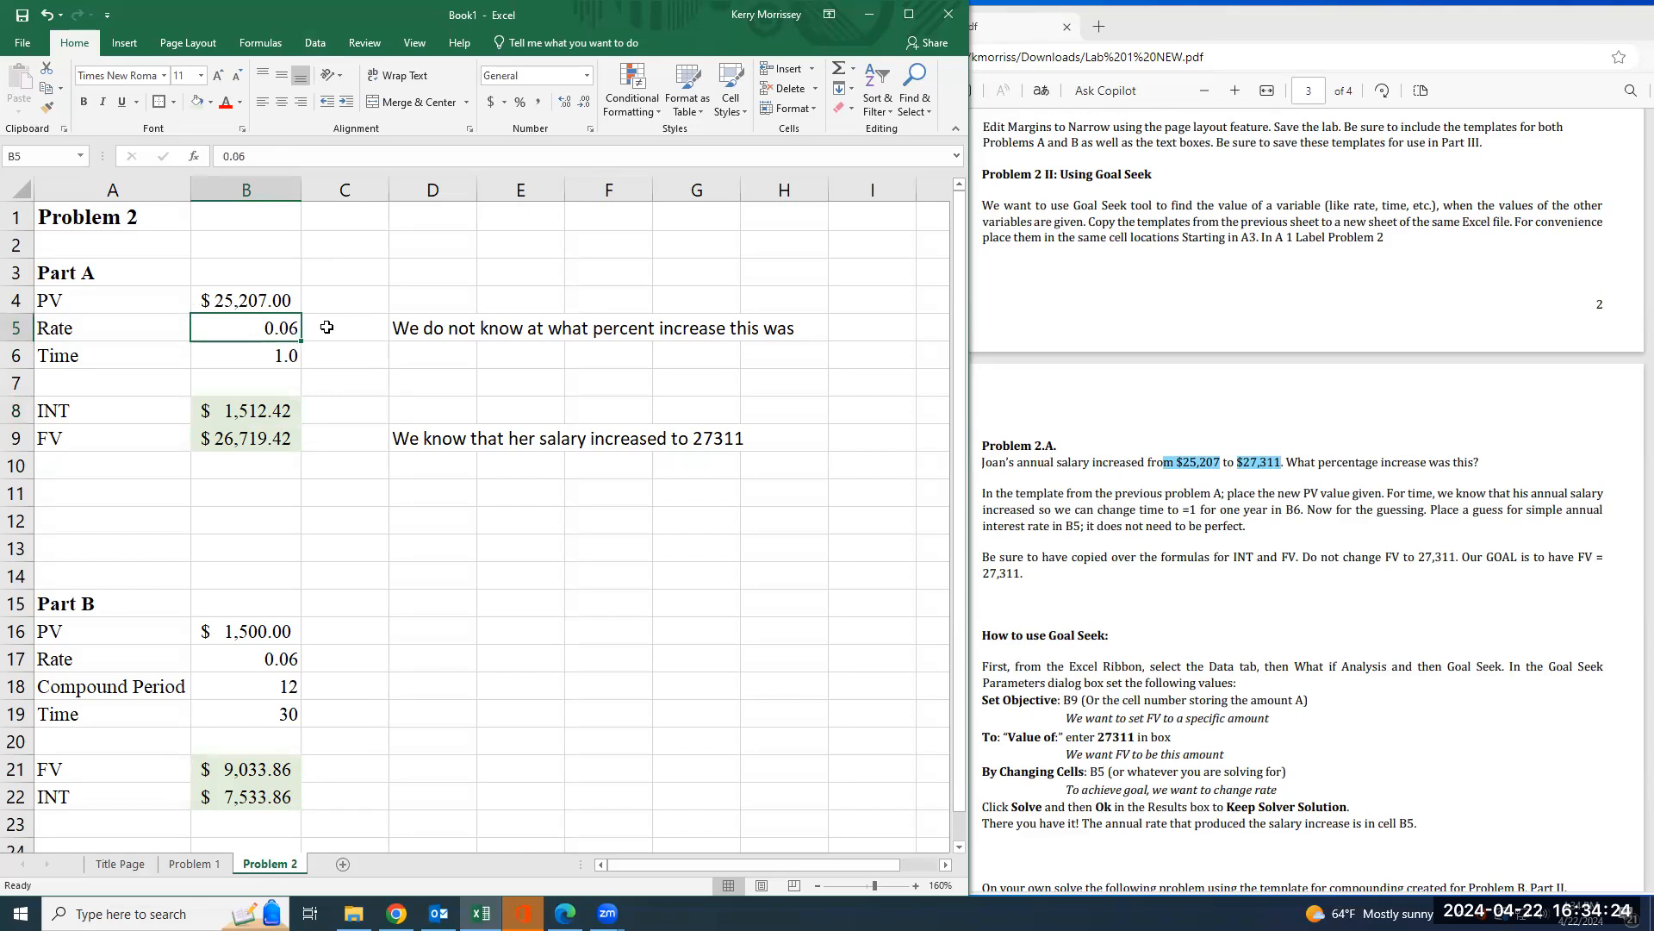
{"action": "left_click", "coordinate": [220, 443]}
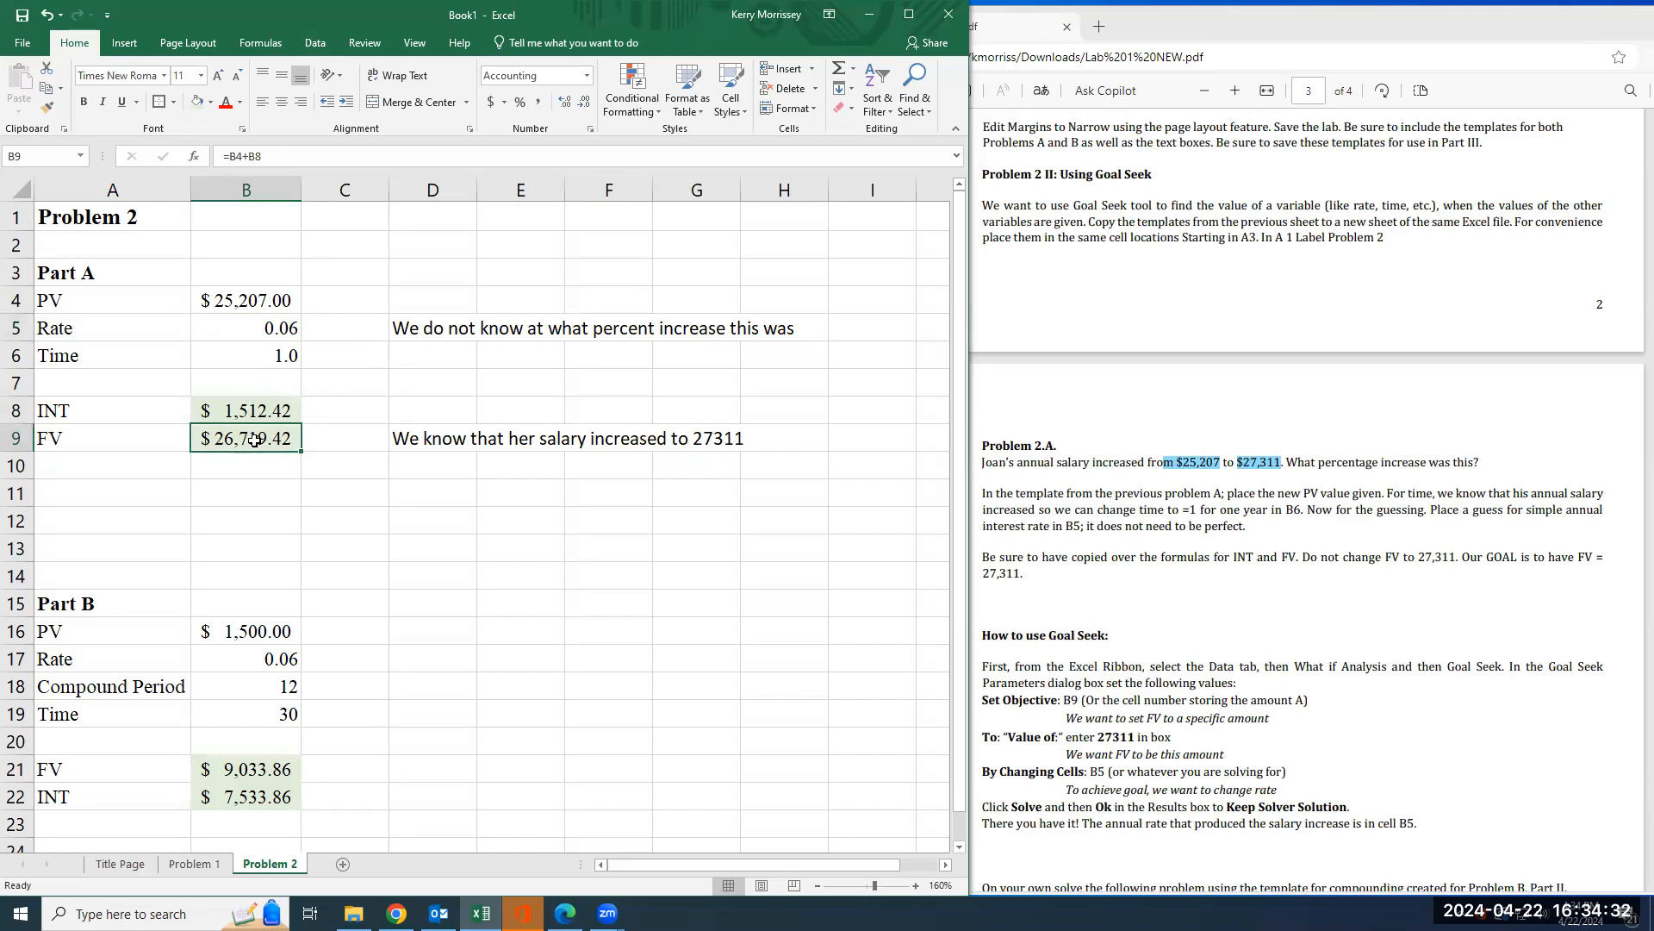
{"action": "left_click", "coordinate": [267, 329]}
{"action": "left_click", "coordinate": [302, 157]}
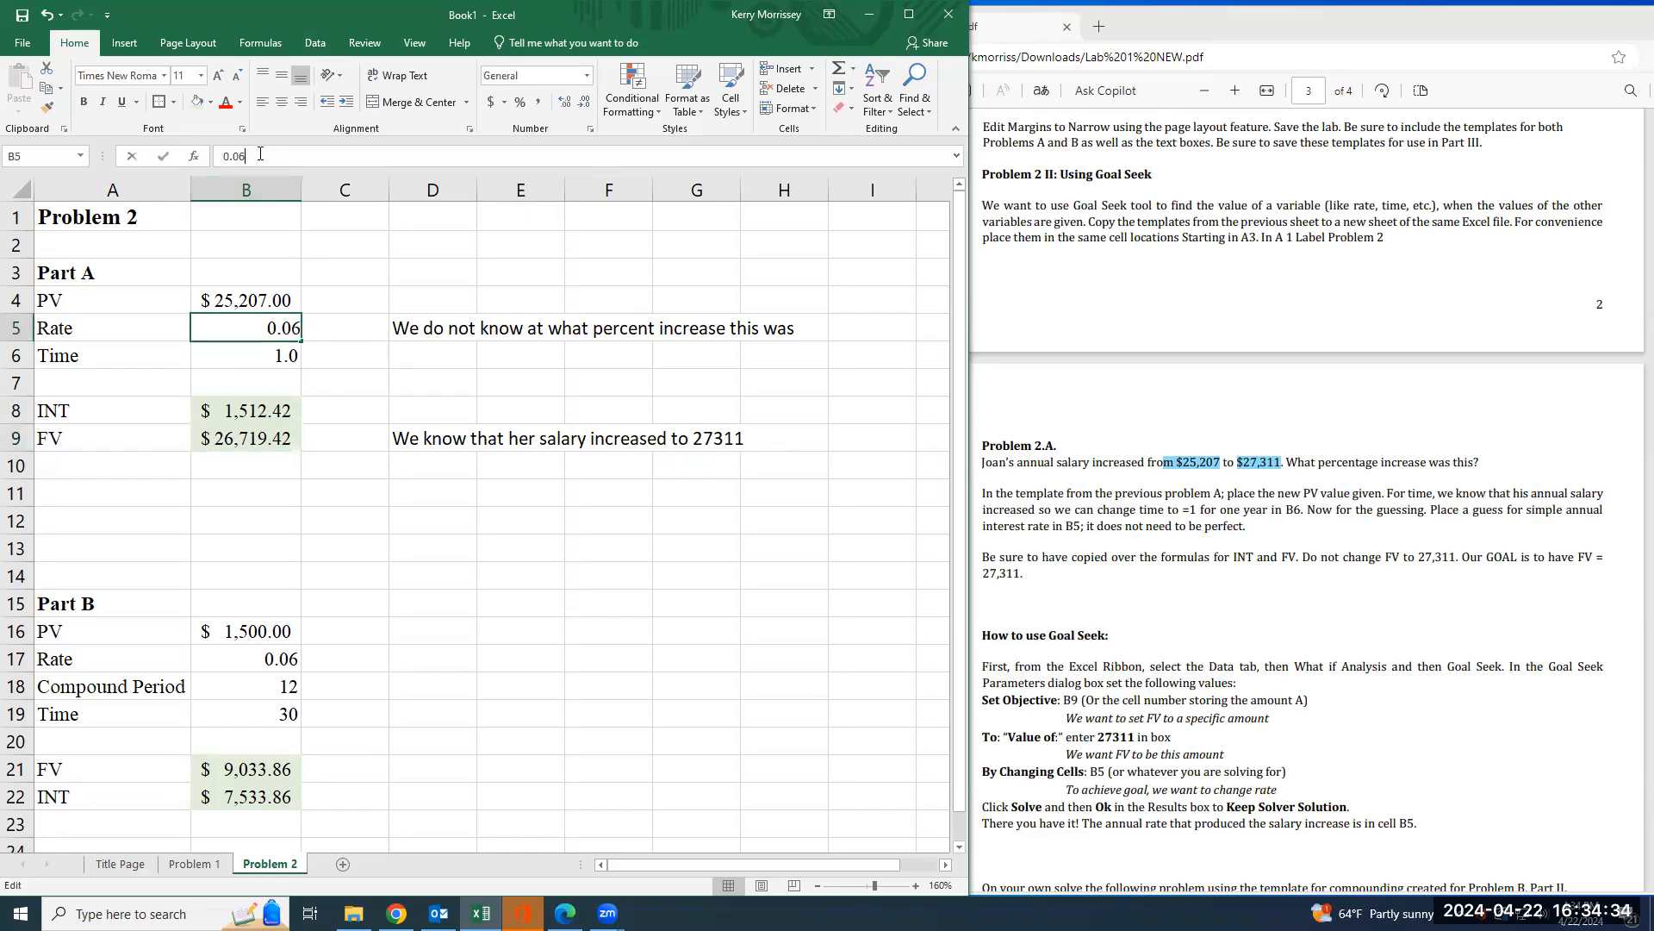
{"action": "key", "text": "BackSpace"}
{"action": "type", "text": "7"}
{"action": "key", "text": "Return"}
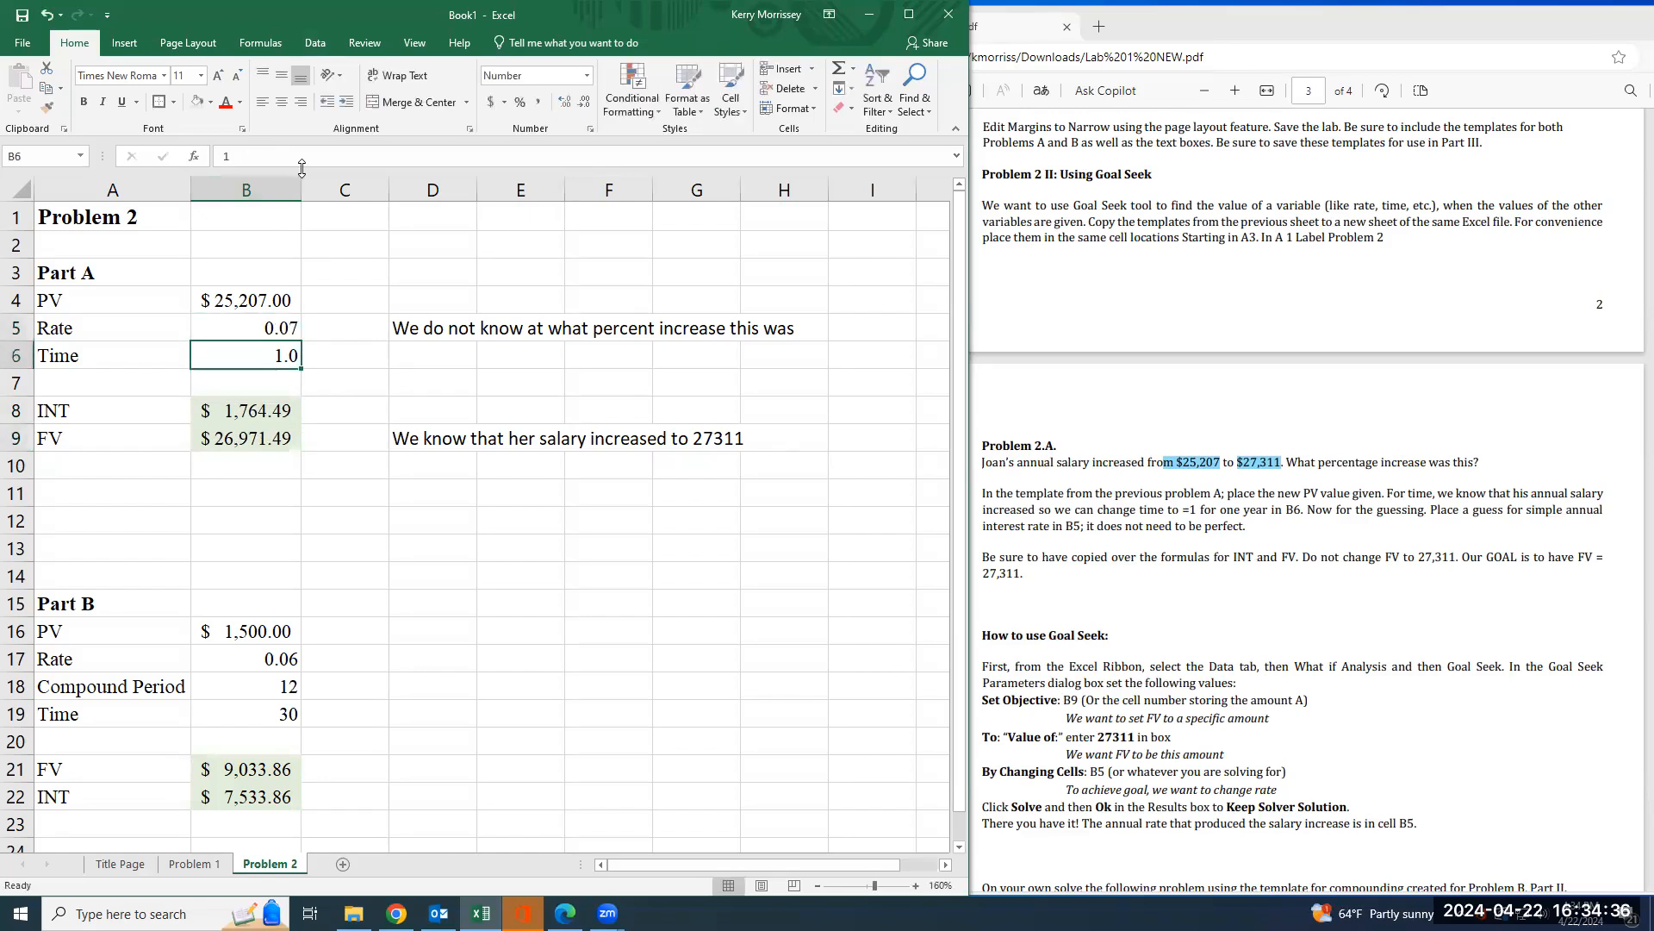
- Try a simple interest rate guess of 0.08 in Part A's Rate cell B5
{"action": "key", "text": "Up"}
{"action": "left_click", "coordinate": [312, 156]}
{"action": "key", "text": "BackSpace"}
{"action": "type", "text": "8"}
{"action": "key", "text": "Return"}
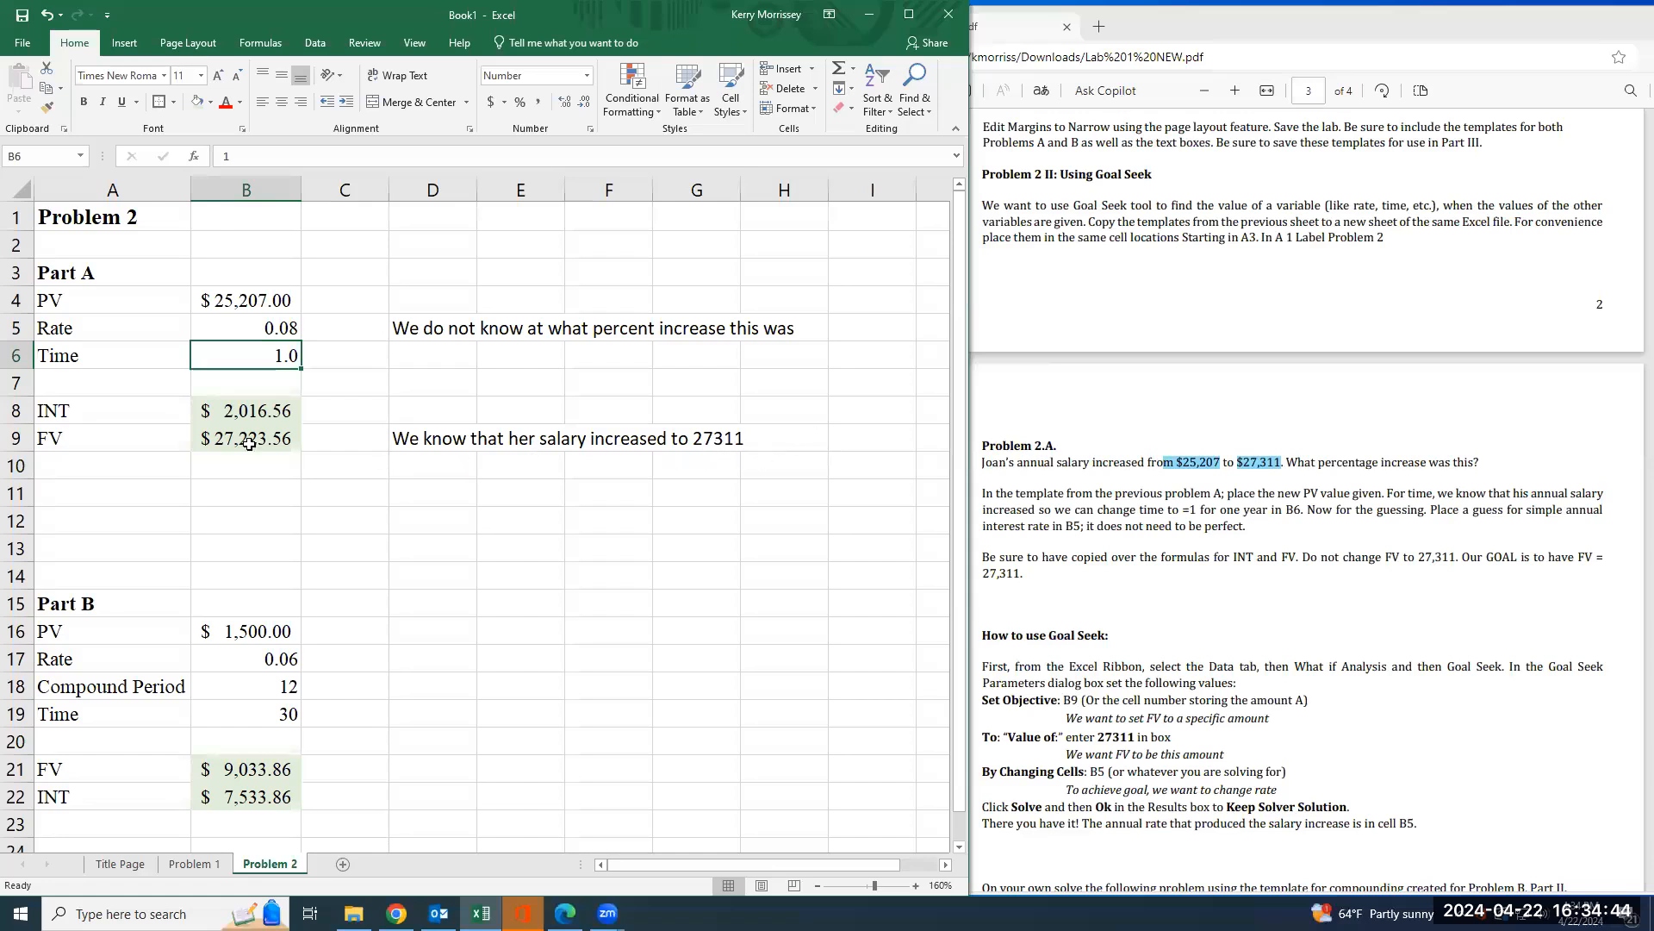
- Try a simple interest rate guess of 0.09 in Part A's Rate cell B5
{"action": "left_click", "coordinate": [233, 162]}
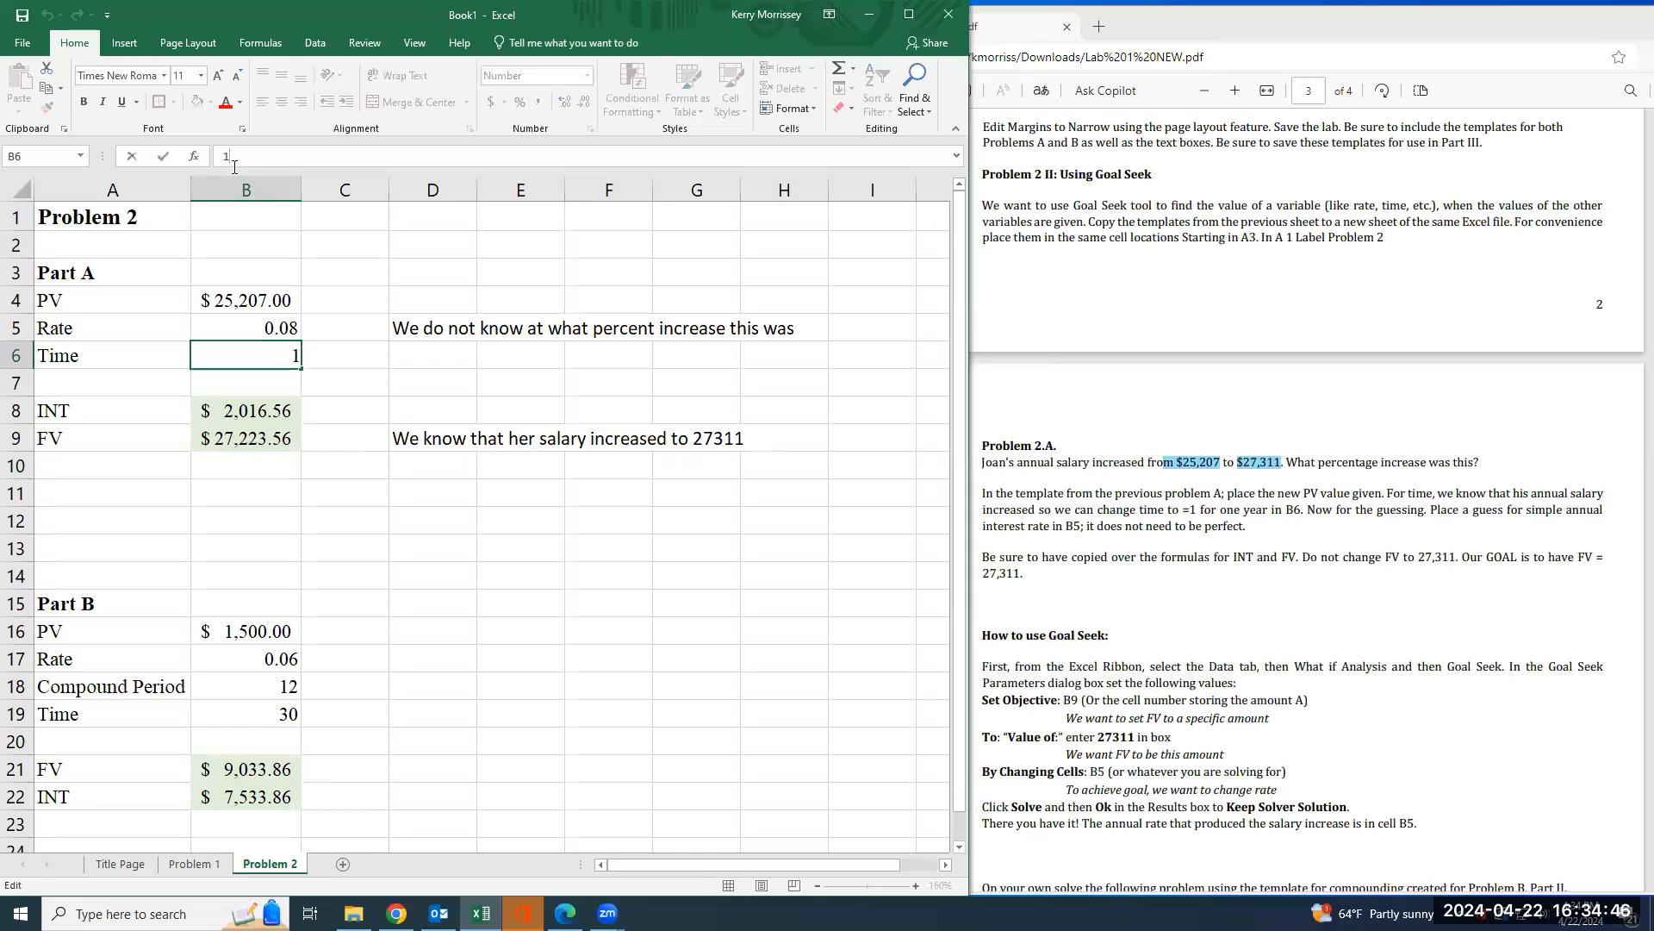
{"action": "left_click", "coordinate": [271, 317]}
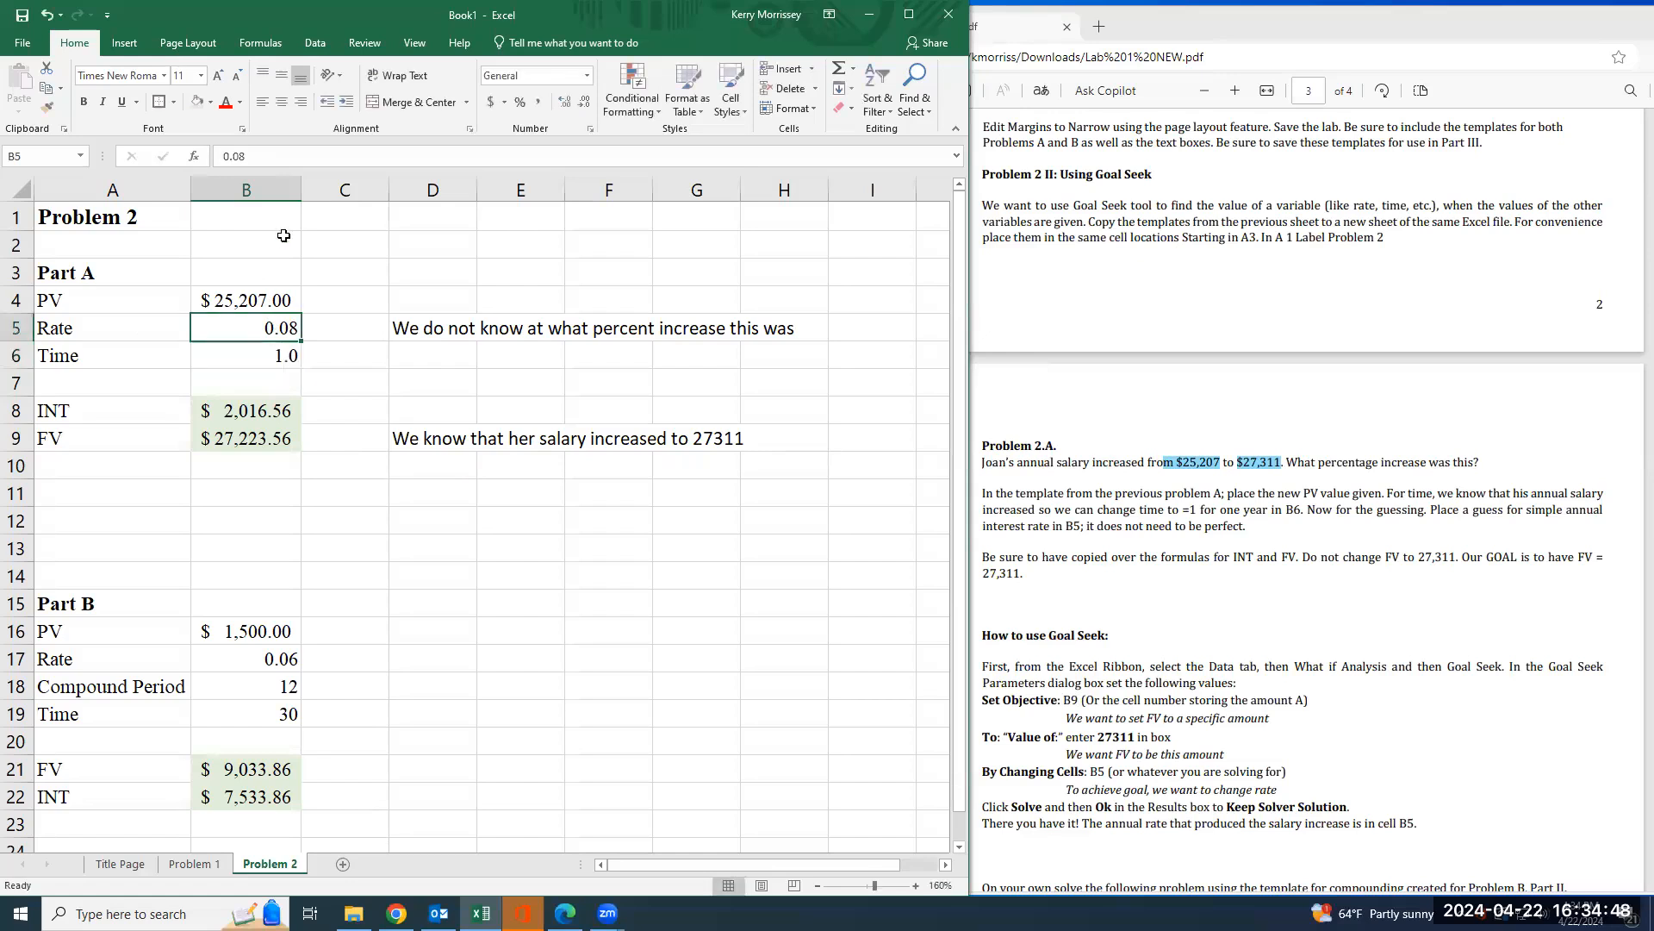
{"action": "left_click", "coordinate": [274, 161]}
{"action": "key", "text": "BackSpace"}
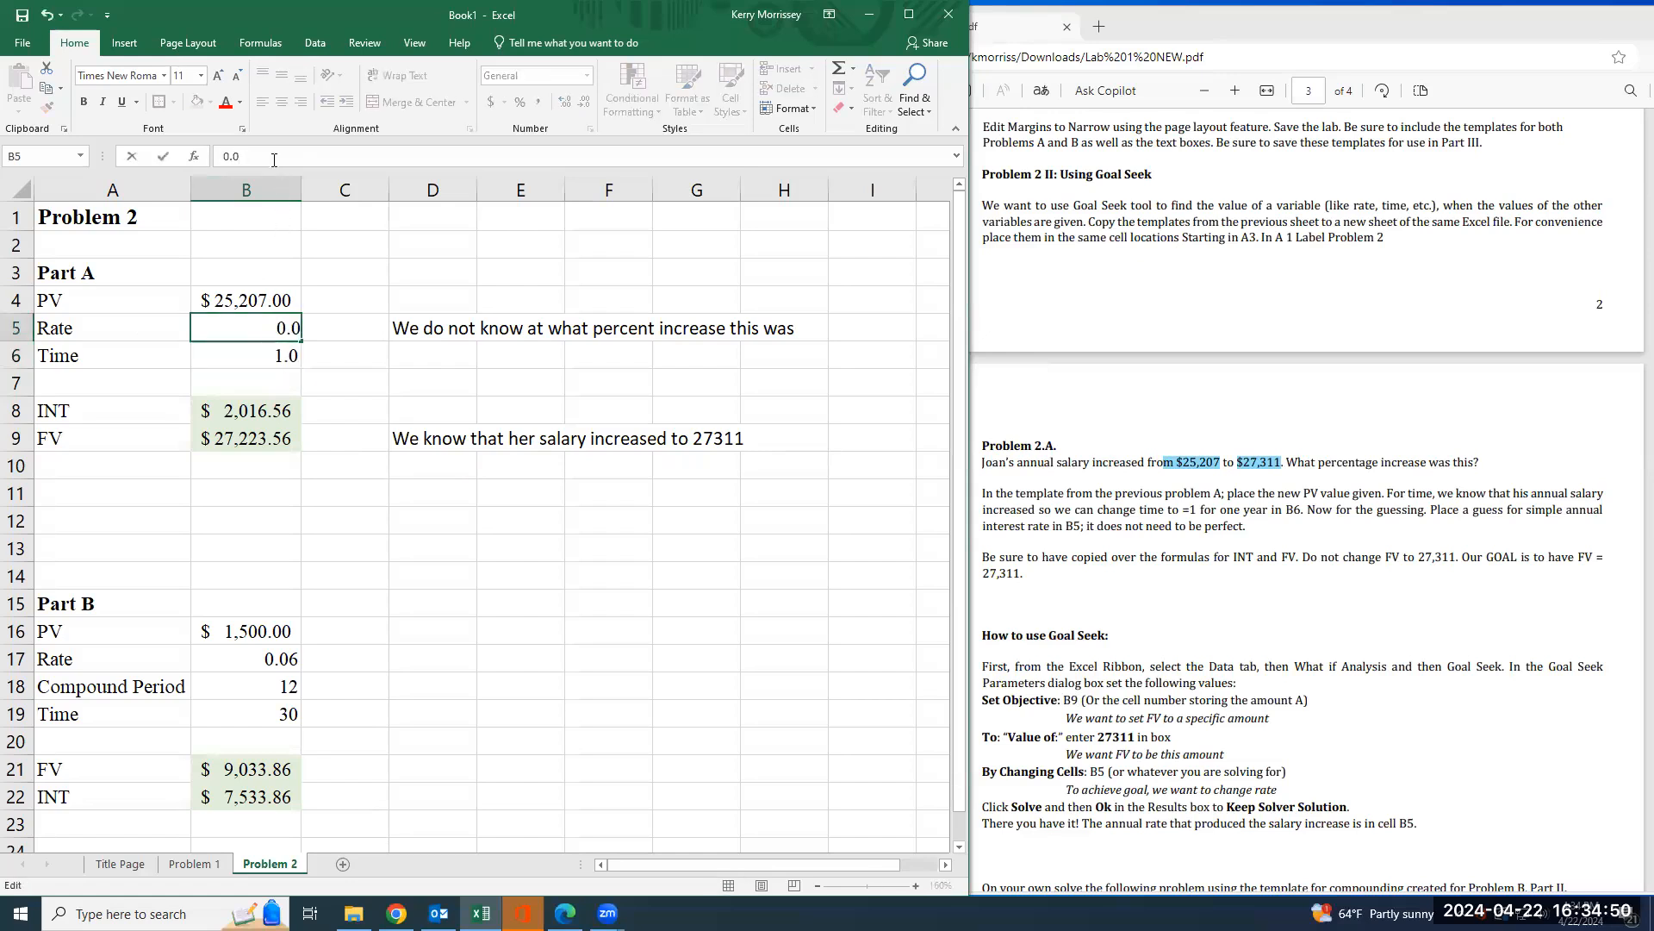
{"action": "type", "text": "9"}
{"action": "key", "text": "Return"}
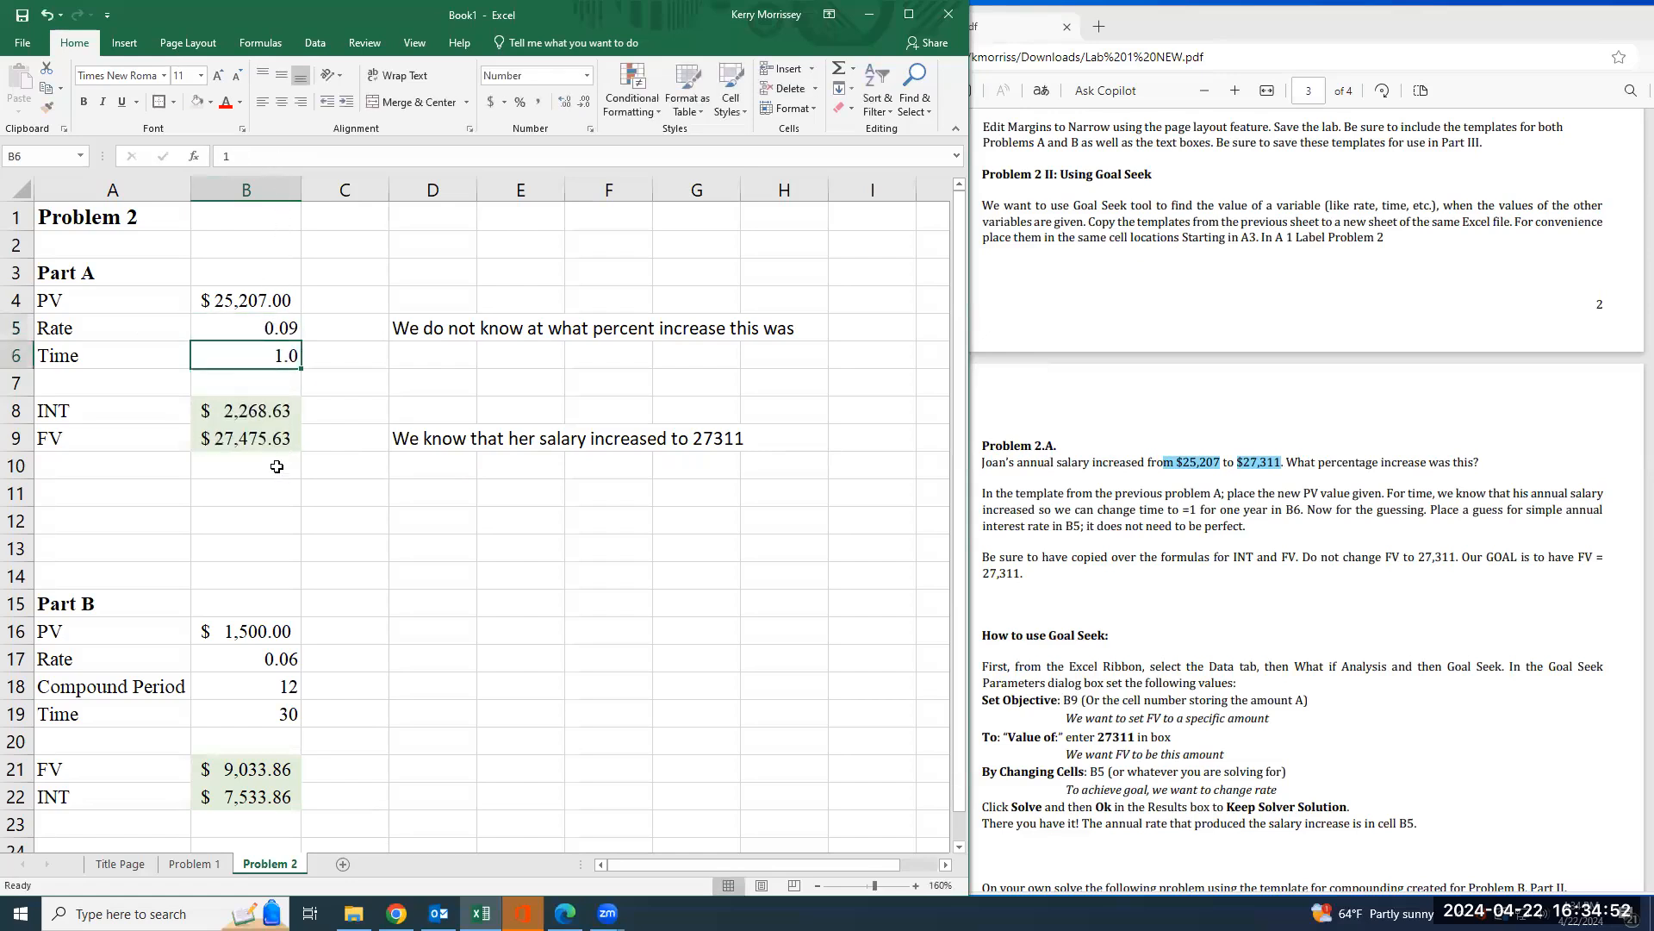
- Run Goal Seek to bring the Part A FV in B9 to 27311 by changing the Rate in B5, and keep the solution
{"action": "left_click", "coordinate": [281, 328]}
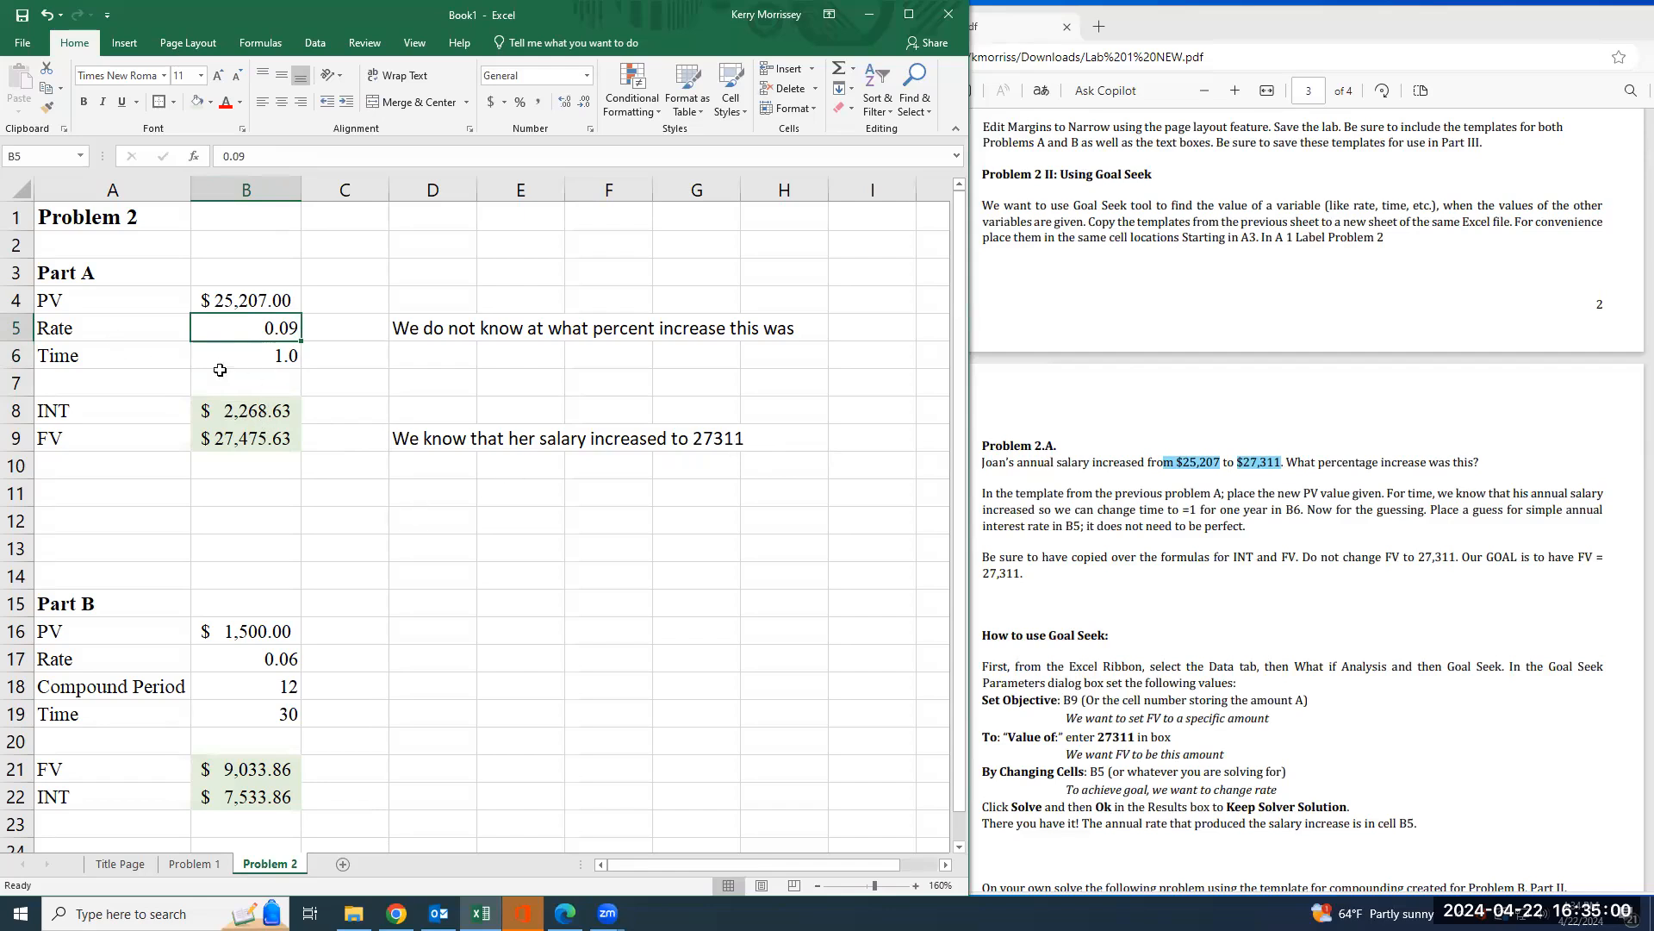
{"action": "left_click", "coordinate": [317, 45]}
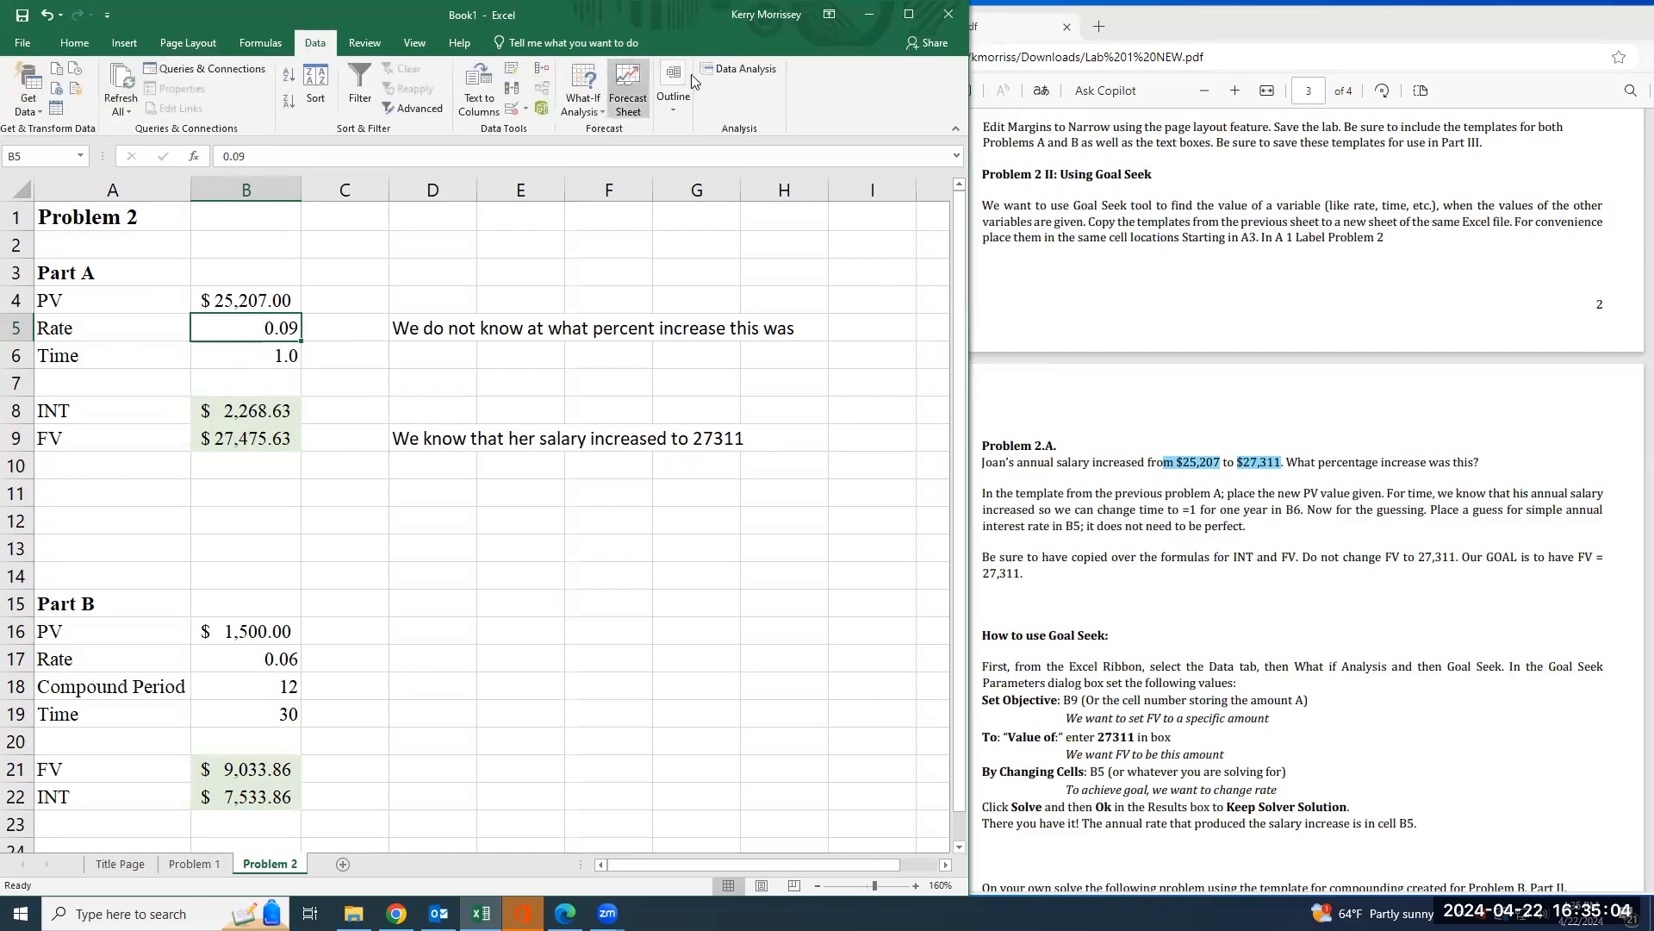
{"action": "left_click", "coordinate": [583, 110]}
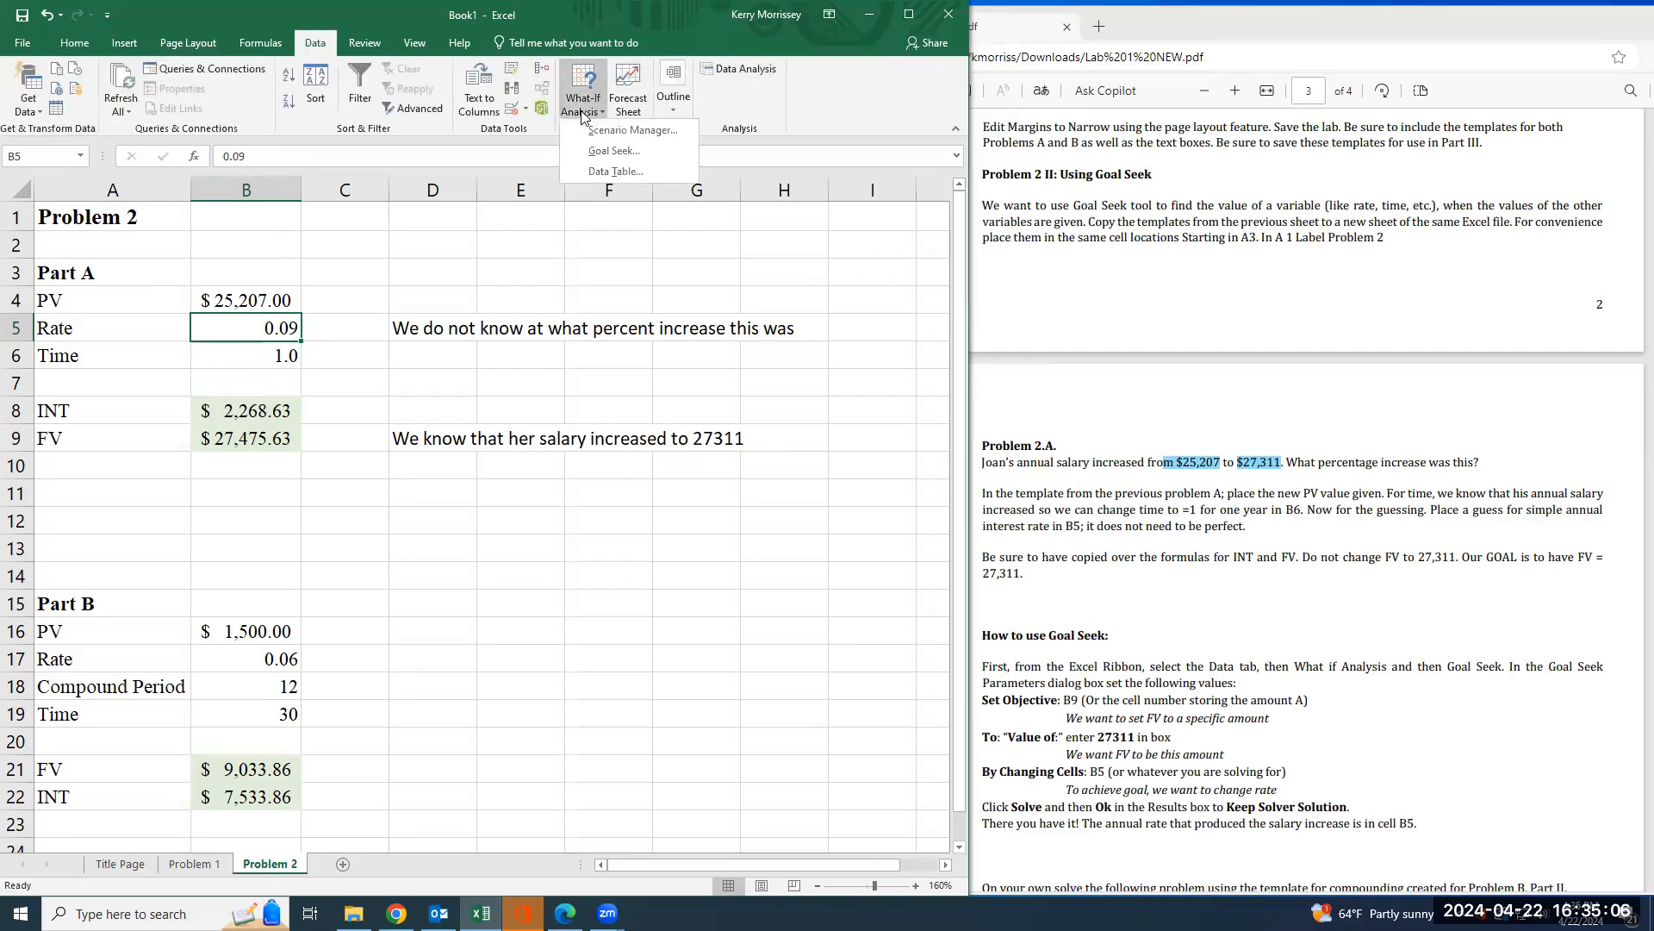
{"action": "left_click", "coordinate": [600, 152]}
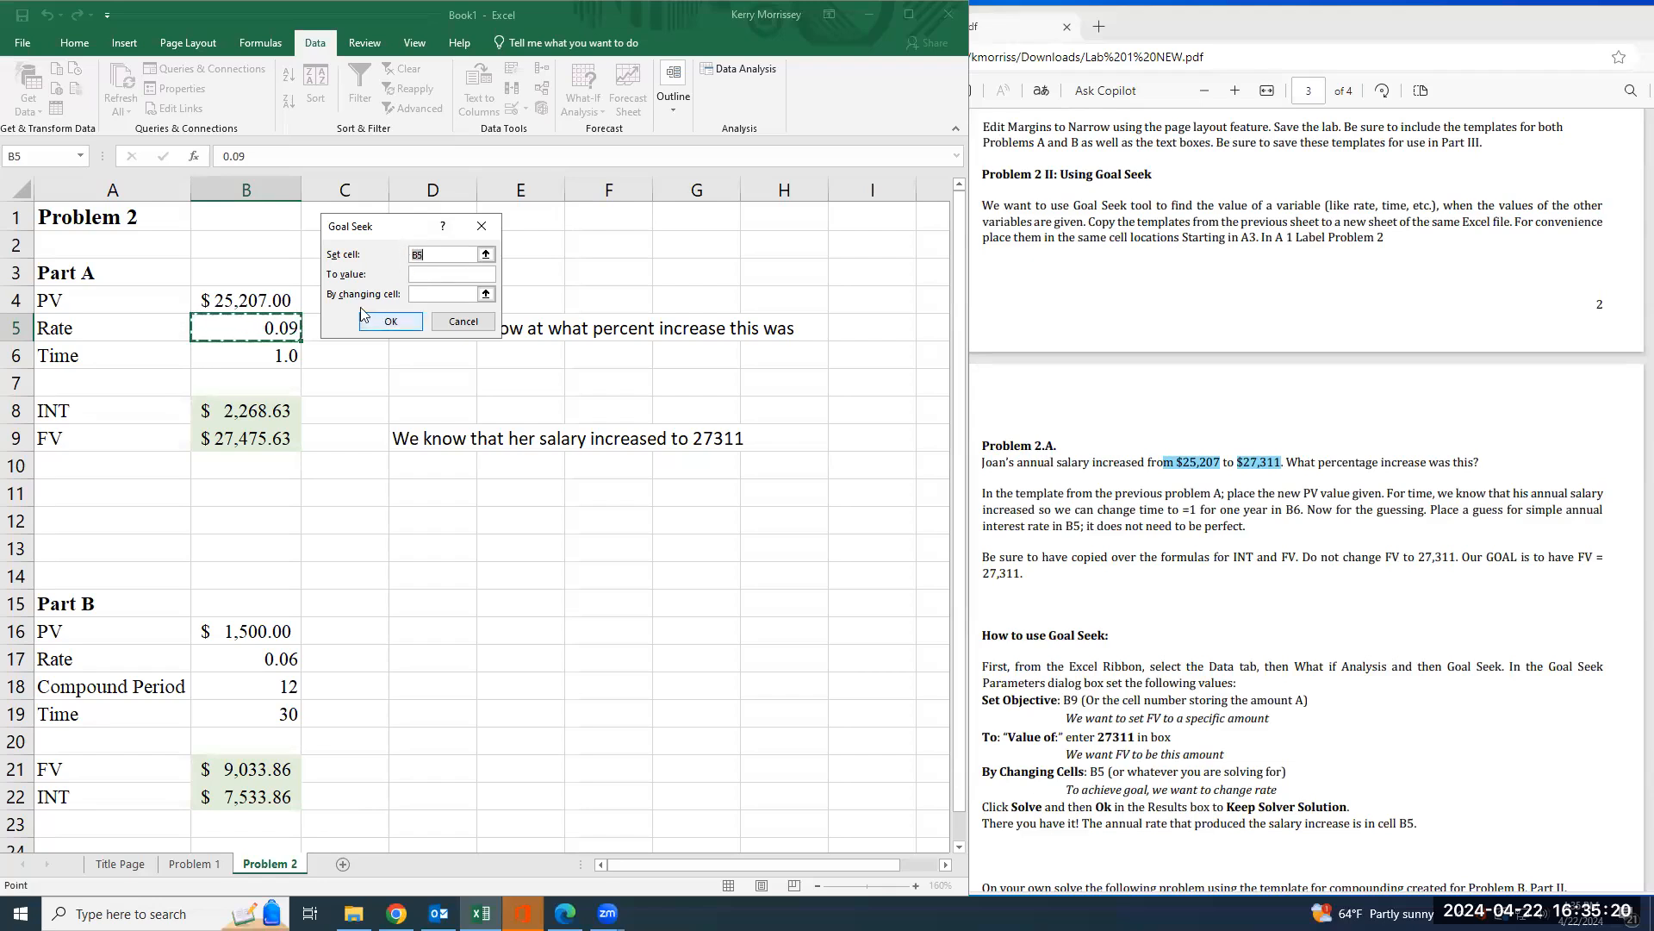
{"action": "left_click", "coordinate": [228, 437]}
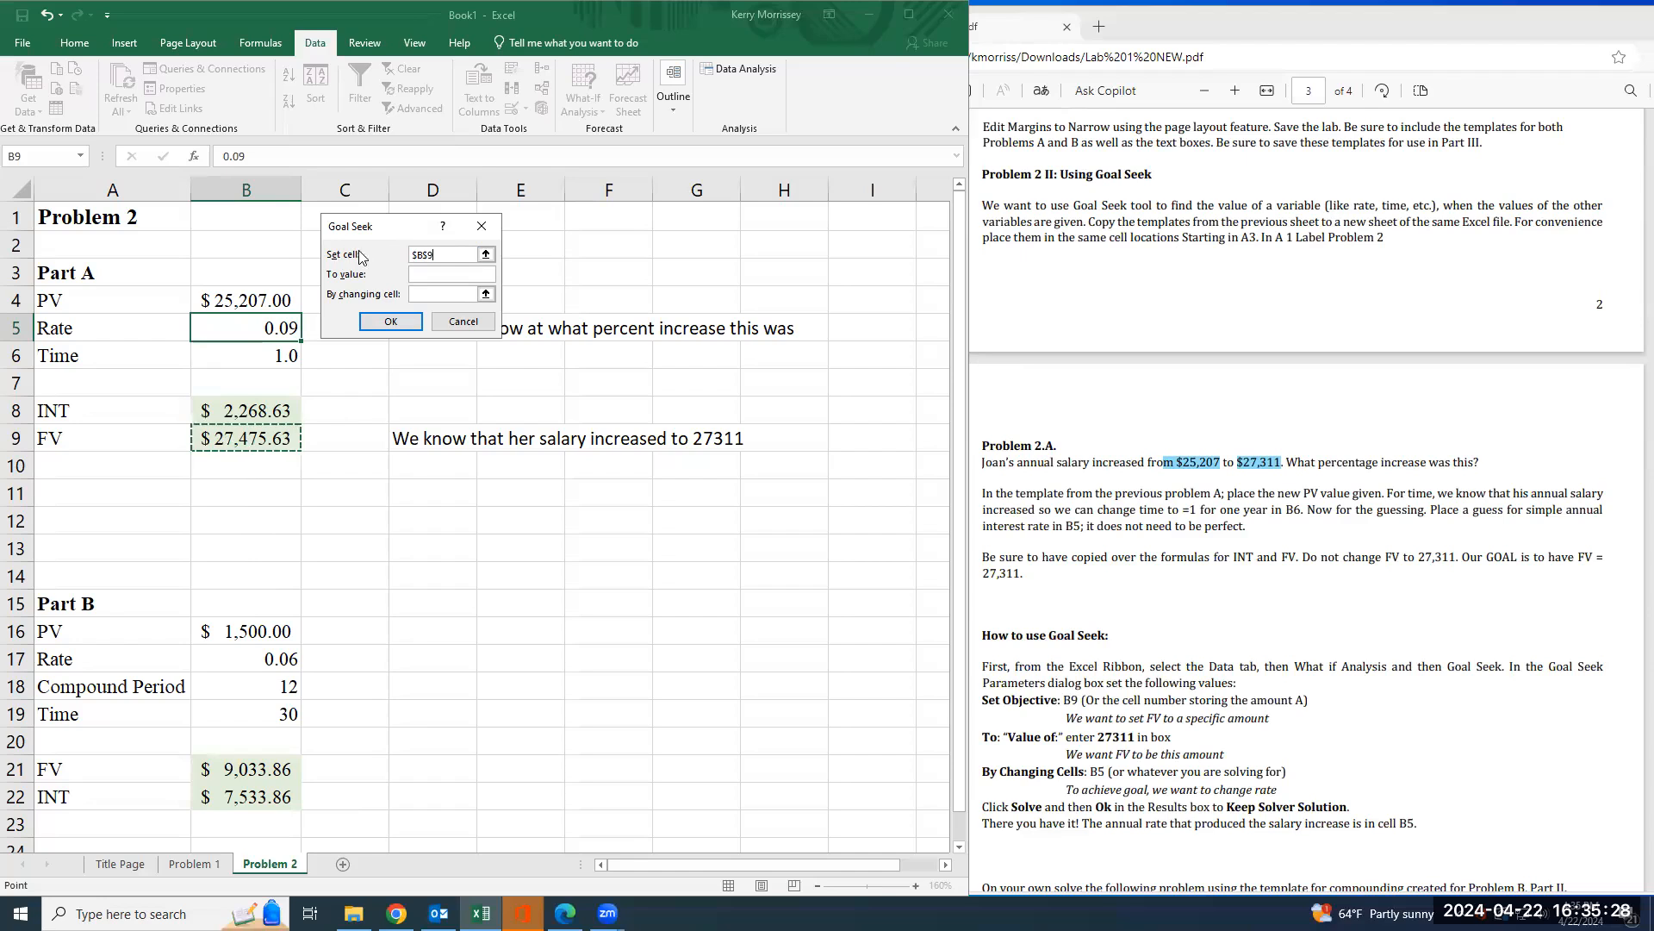
{"action": "left_click", "coordinate": [433, 273]}
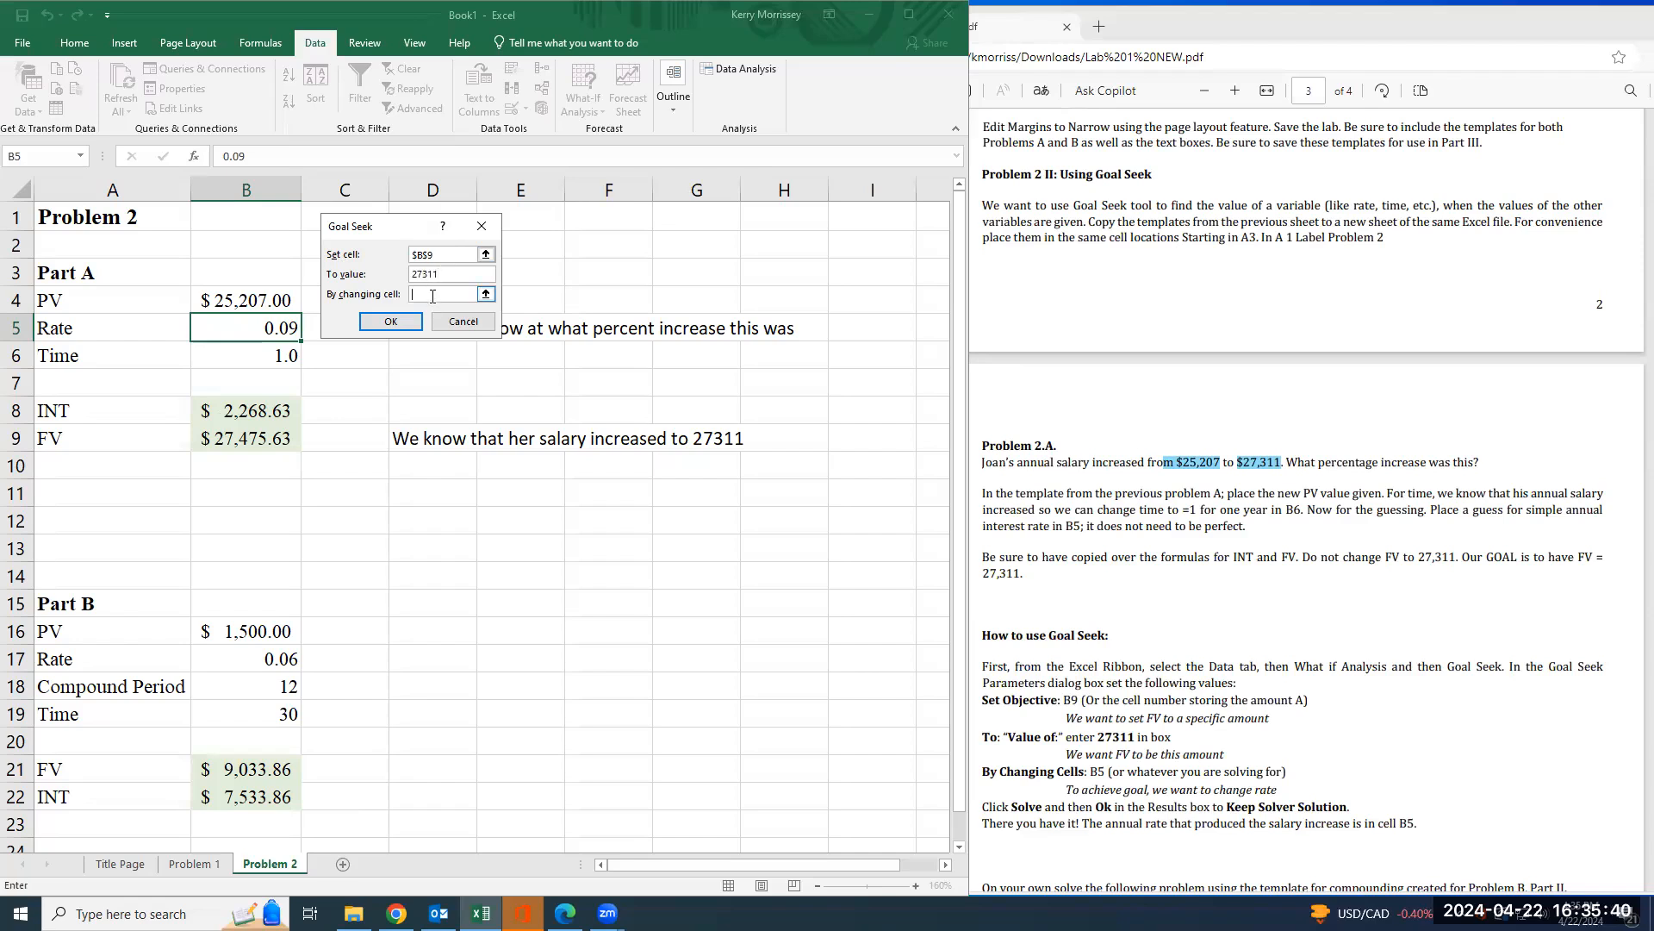
{"action": "left_click", "coordinate": [250, 330]}
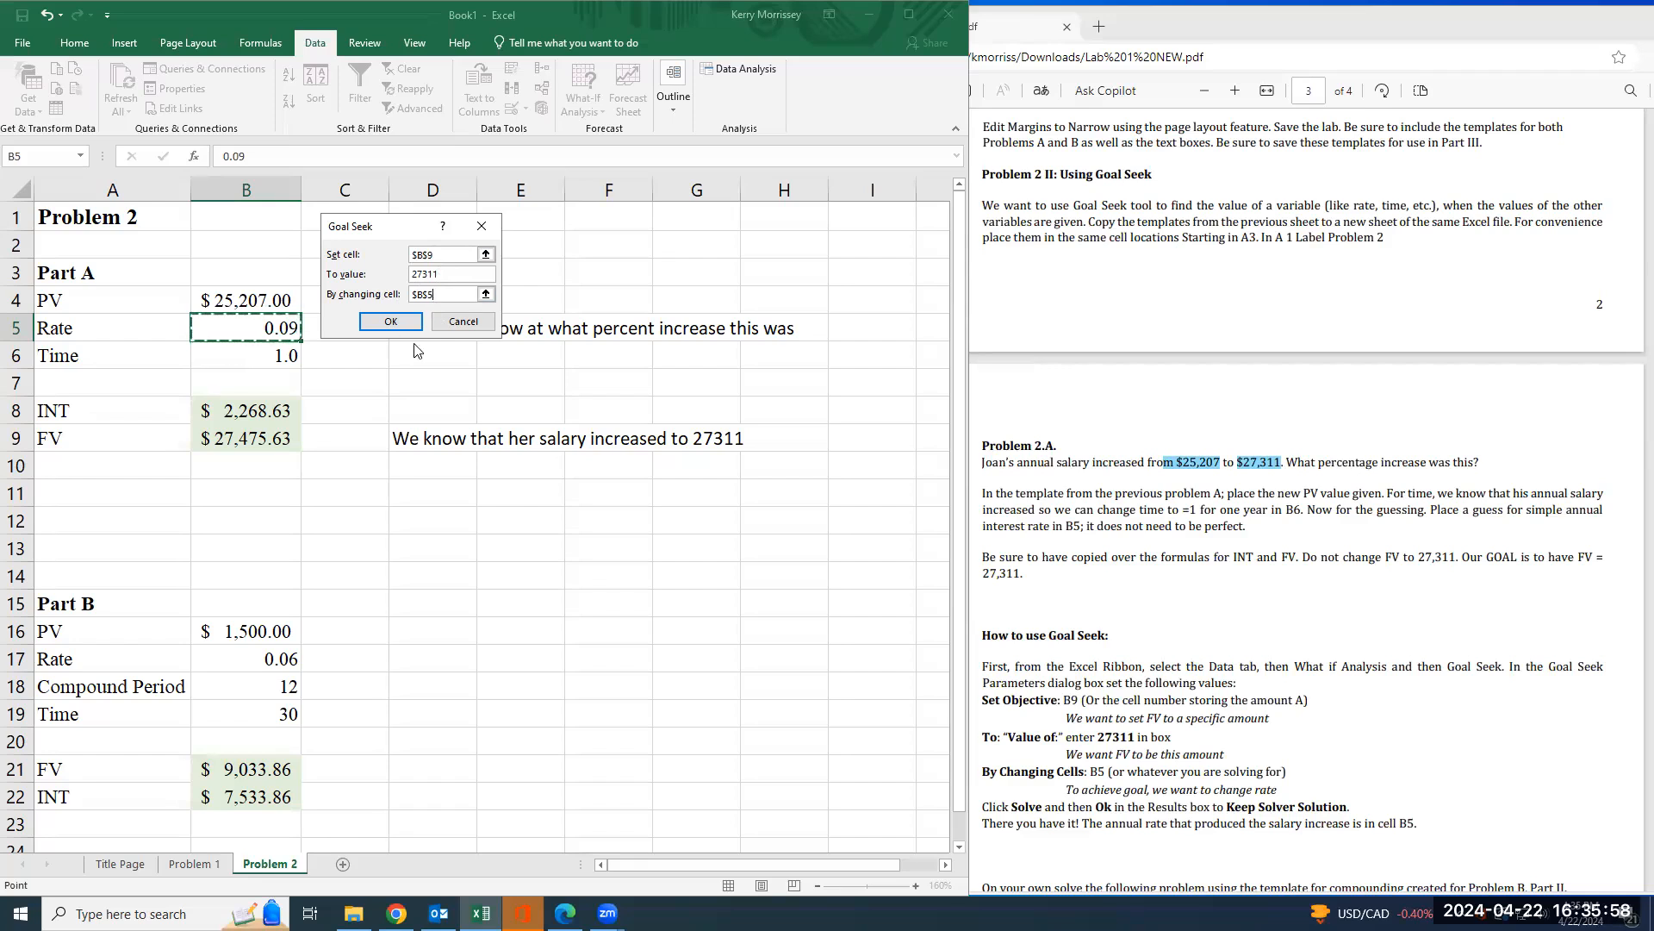
{"action": "left_click", "coordinate": [390, 324]}
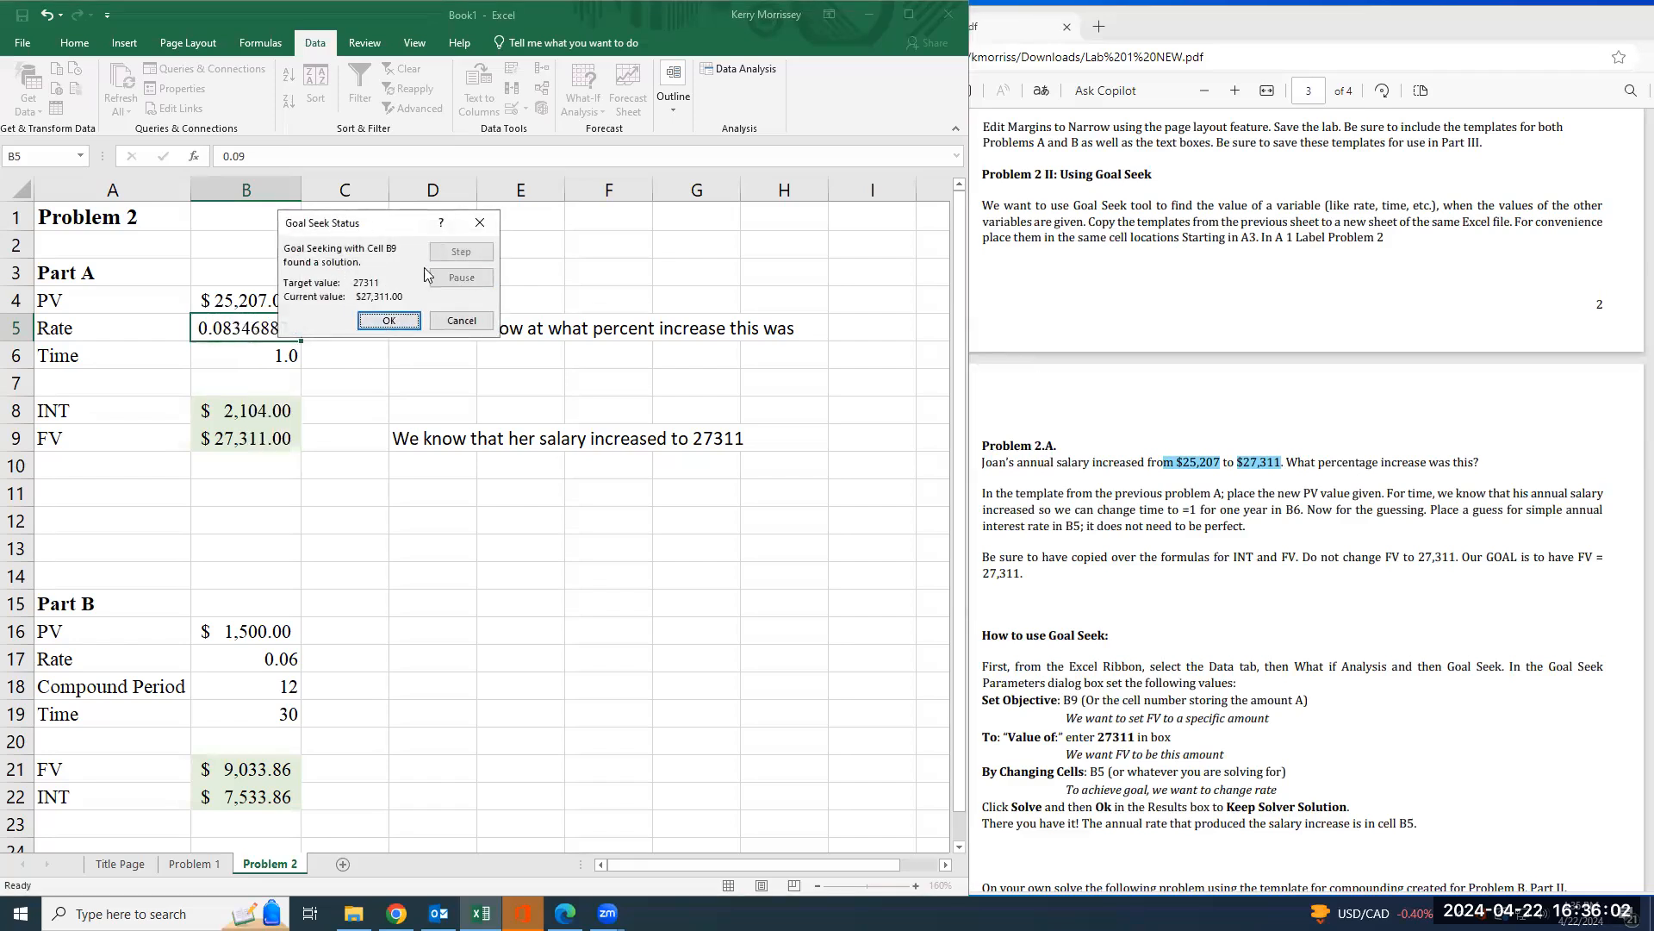
{"action": "left_click", "coordinate": [391, 321]}
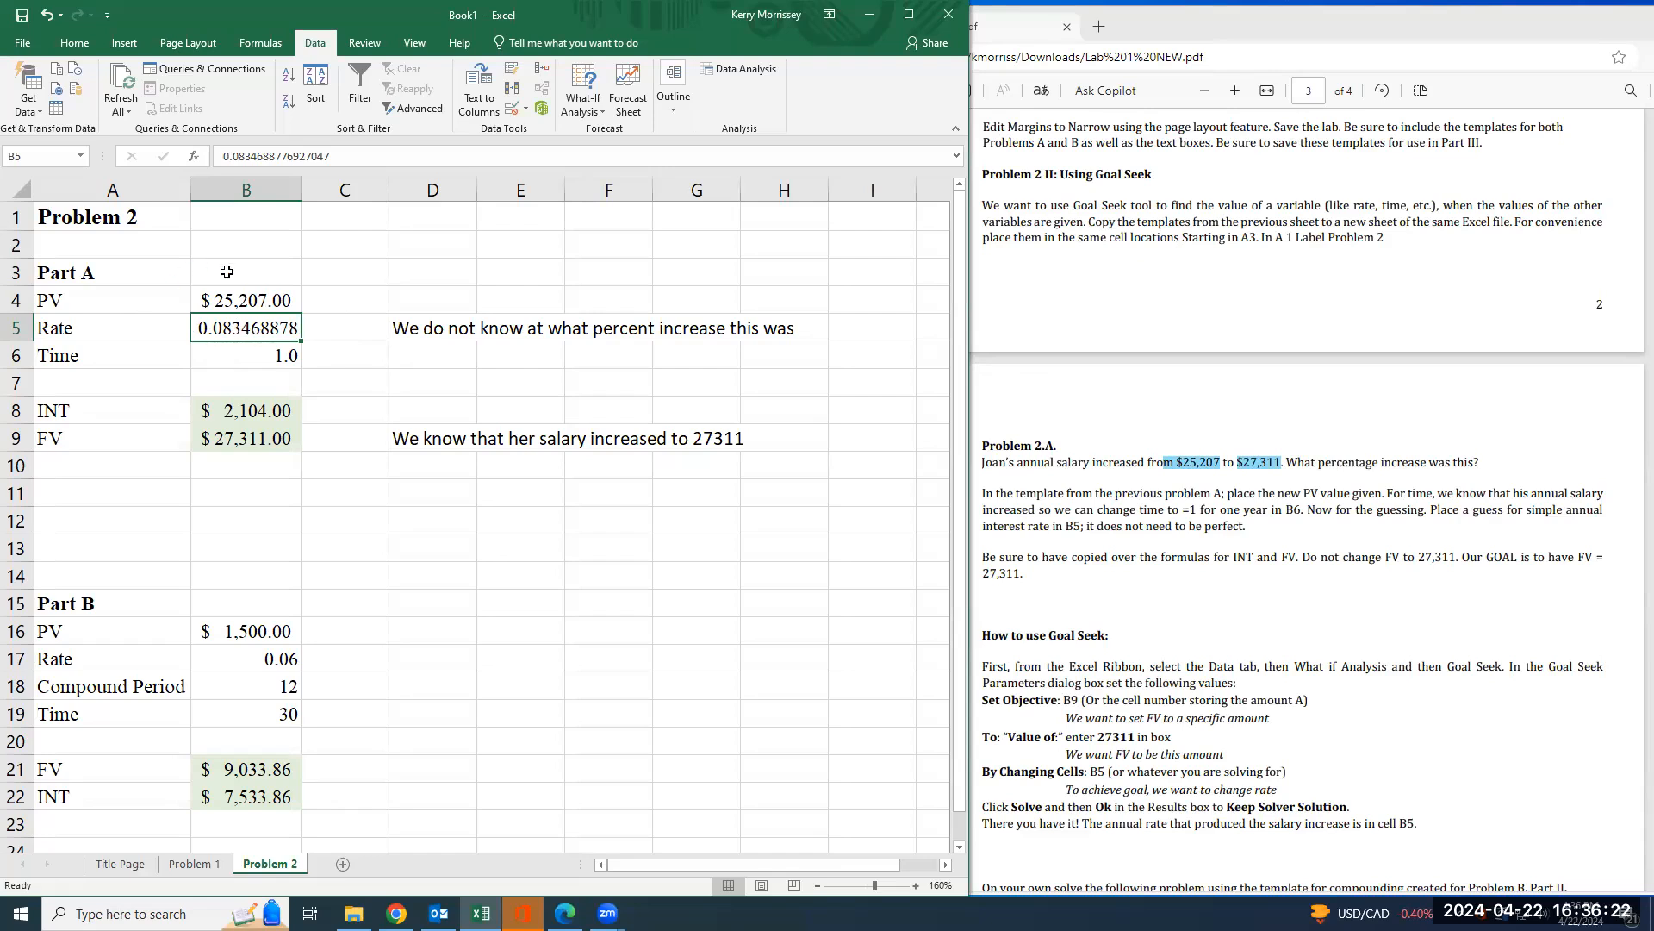
- Reduce the displayed precision of the Part A Rate in B5 to four decimal places
{"action": "left_click", "coordinate": [75, 43]}
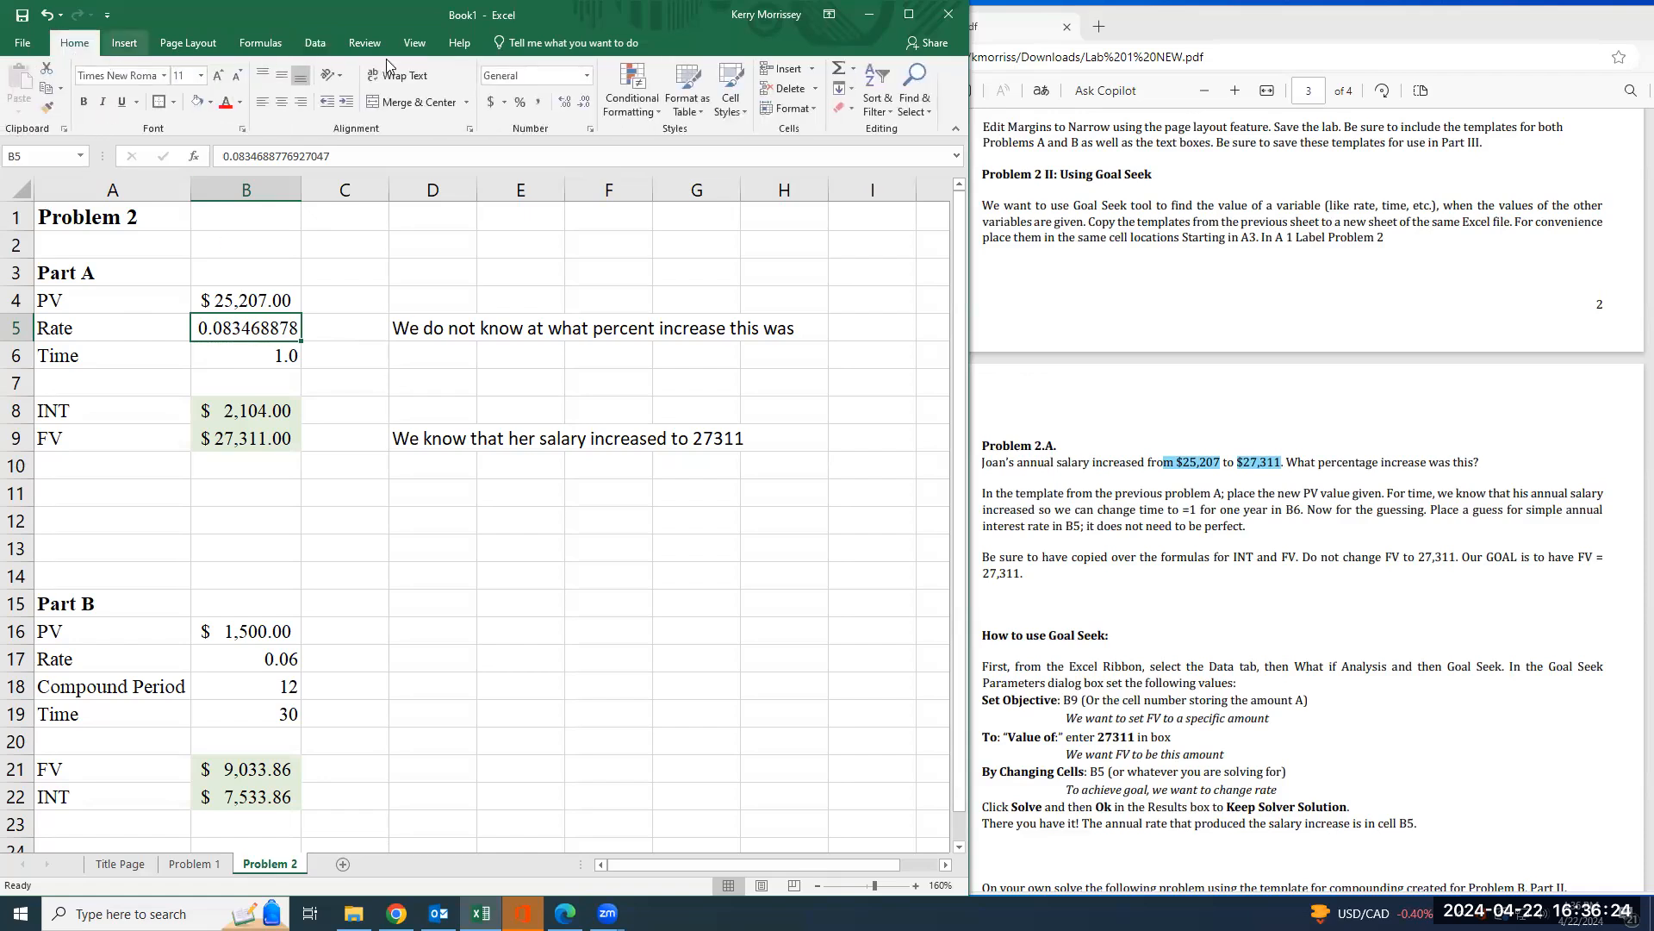
{"action": "left_click", "coordinate": [584, 105]}
{"action": "left_click", "coordinate": [583, 106]}
{"action": "left_click", "coordinate": [584, 106]}
{"action": "left_click", "coordinate": [583, 105]}
{"action": "left_click", "coordinate": [583, 105]}
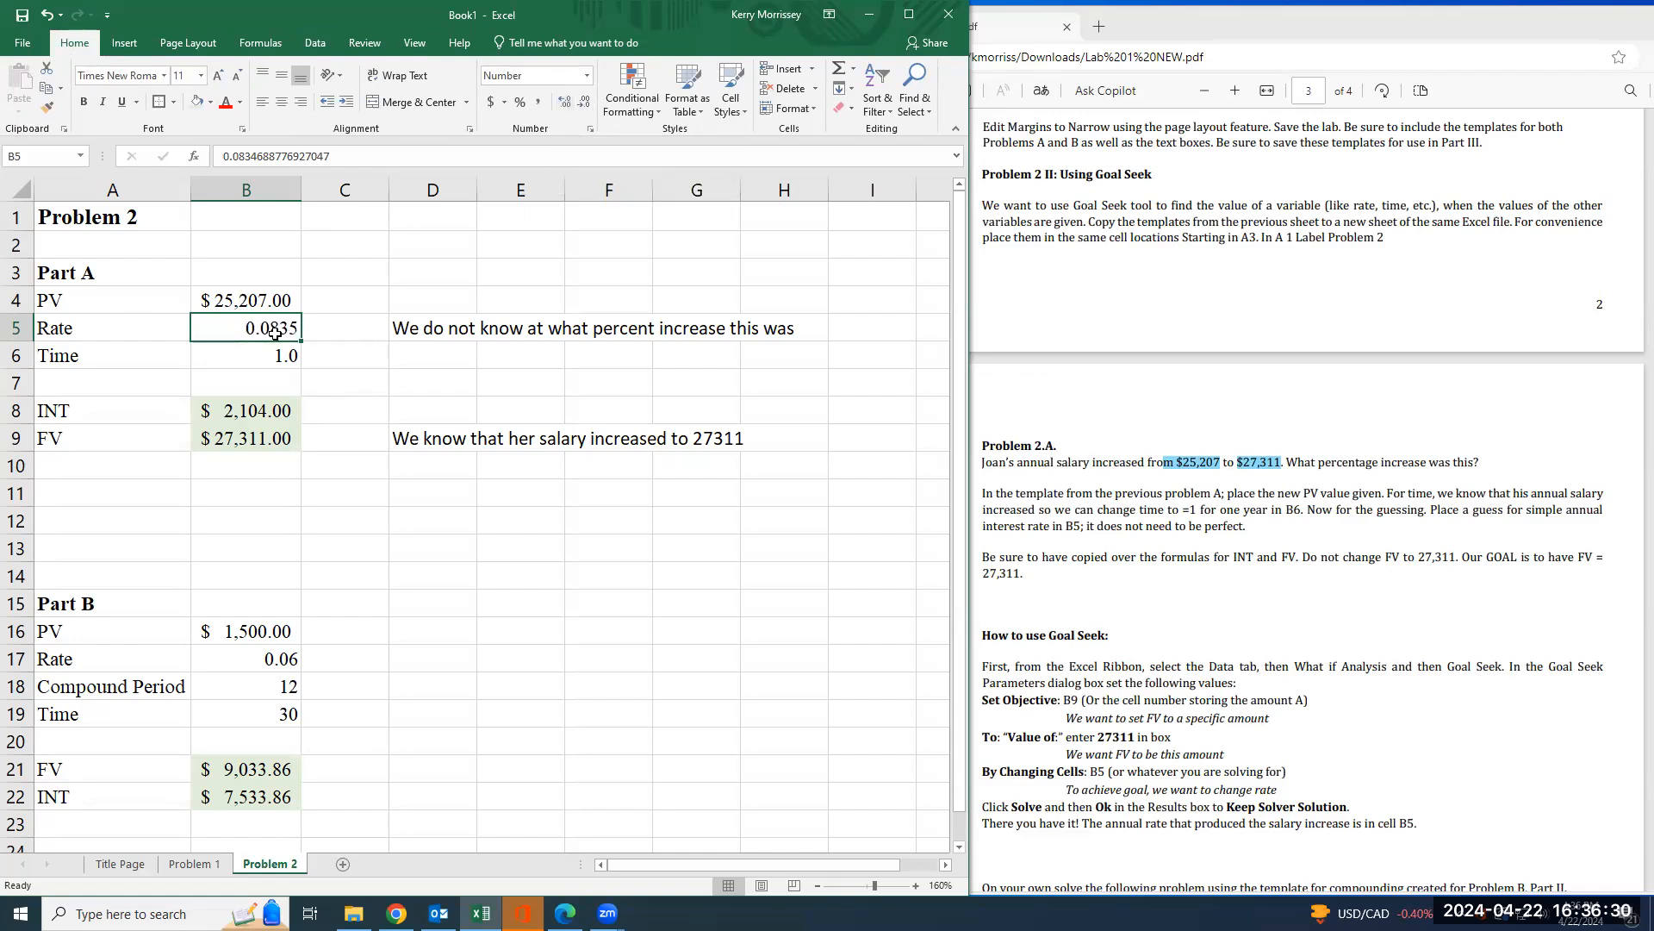
- Clear the fill from Part A's INT and FV values, and reapply light green to the FV in B9 only
{"action": "left_click_drag", "start_coordinate": [276, 410], "coordinate": [277, 440]}
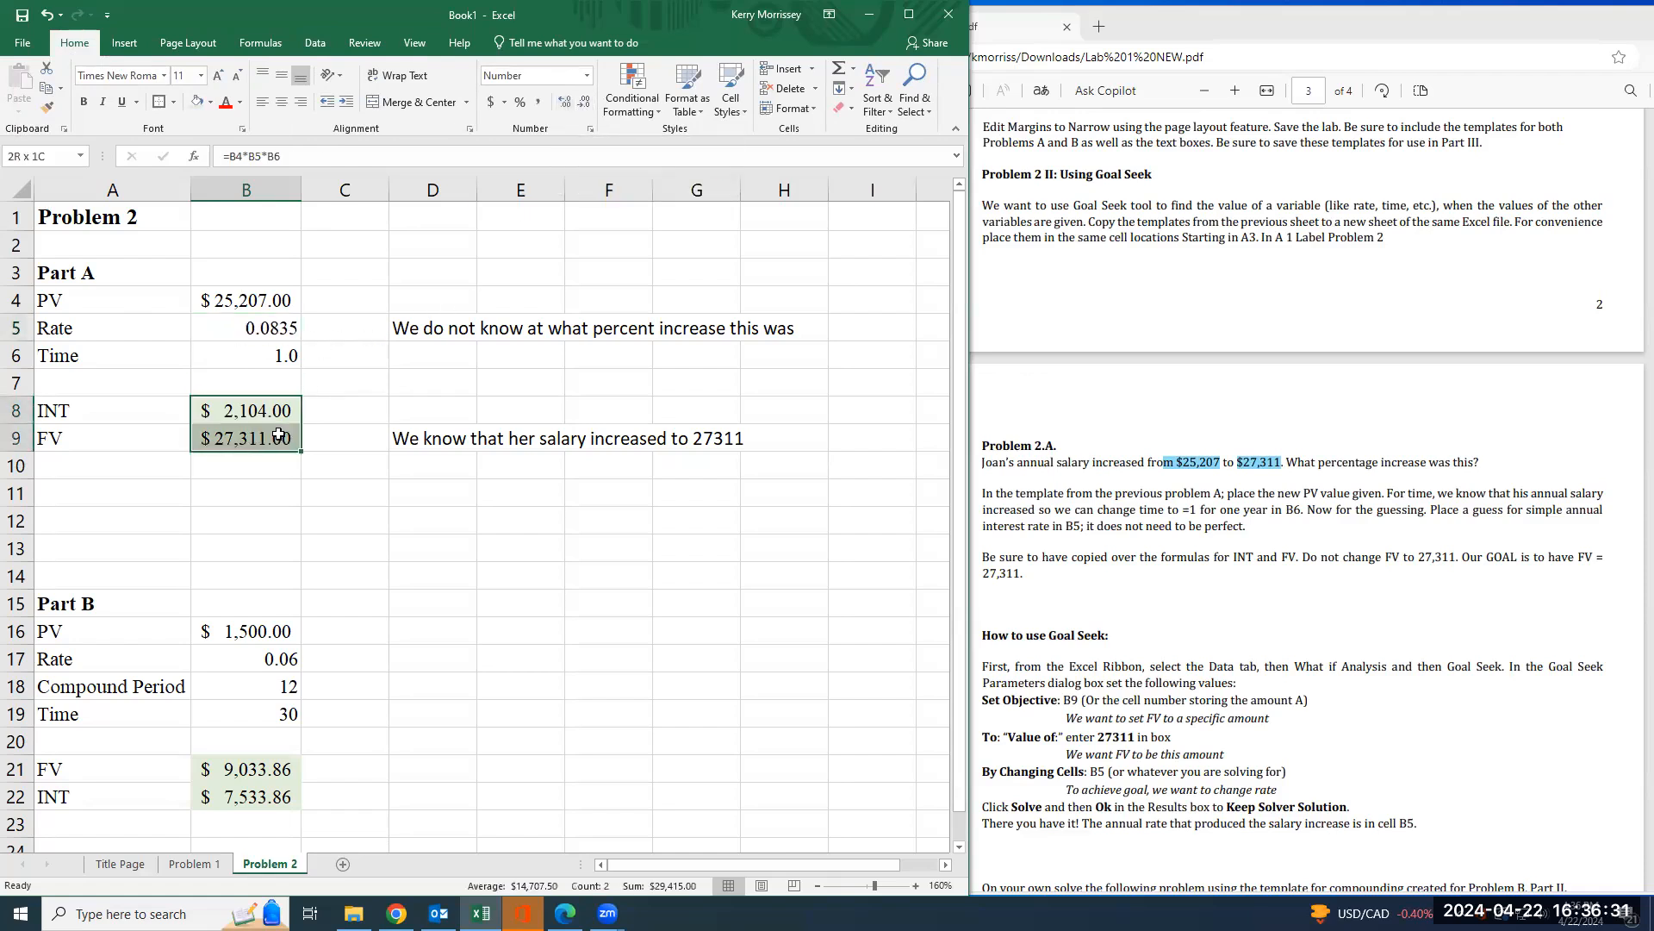
{"action": "left_click", "coordinate": [211, 101]}
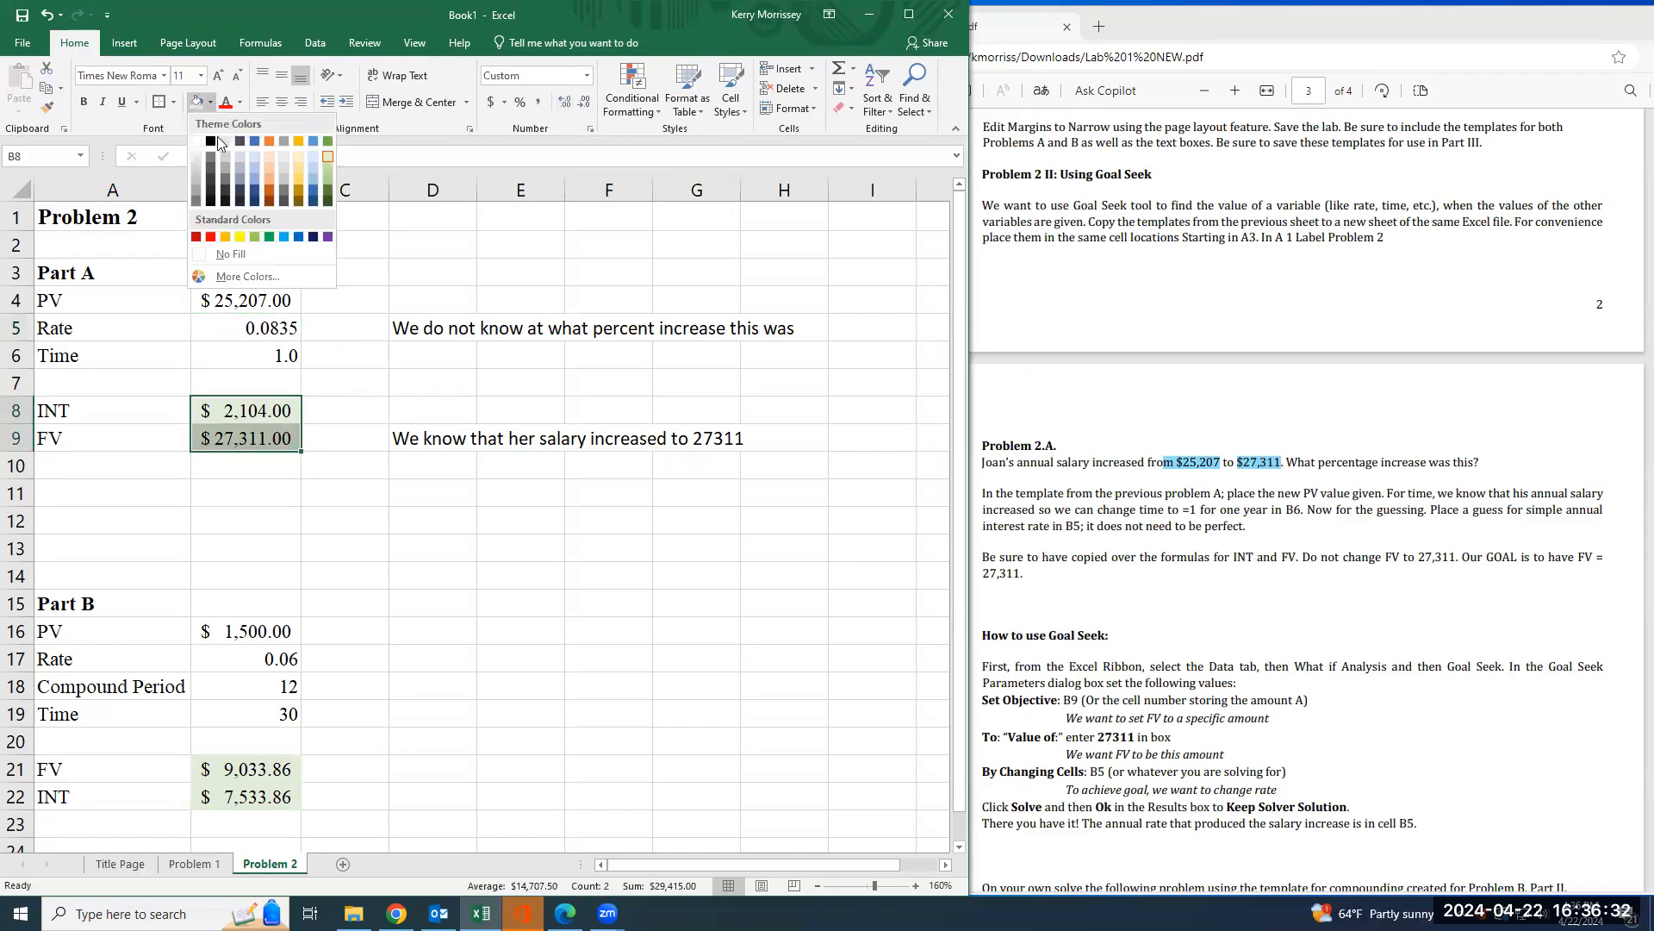
{"action": "left_click", "coordinate": [228, 252]}
{"action": "left_click", "coordinate": [271, 434]}
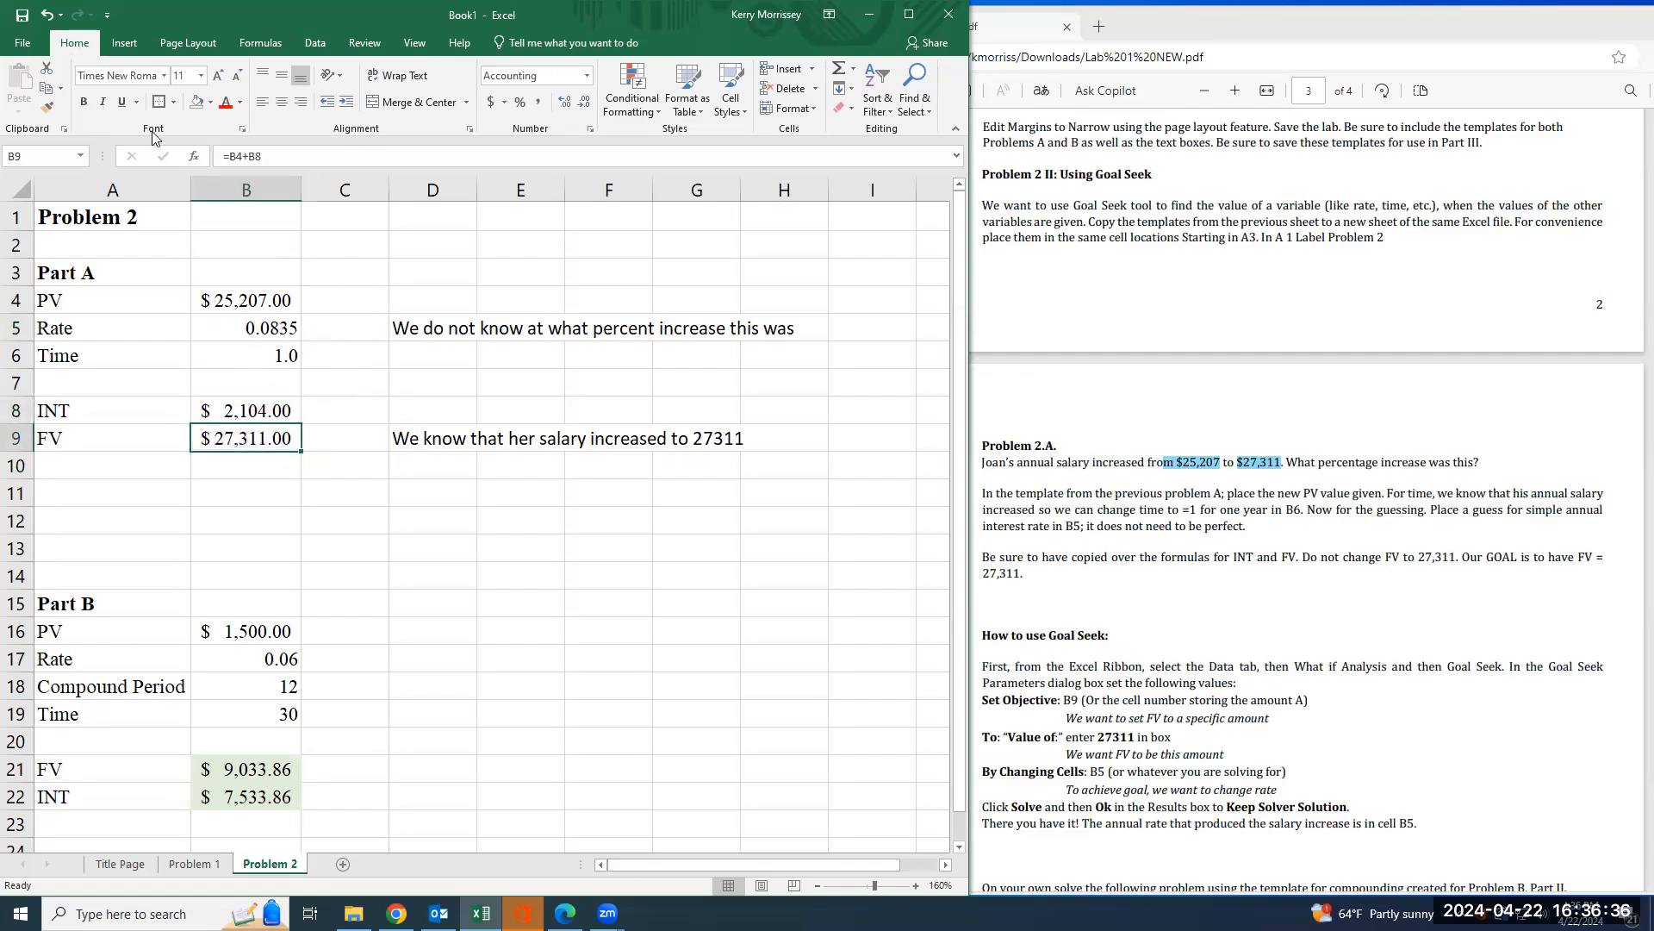
{"action": "left_click", "coordinate": [211, 101]}
{"action": "left_click", "coordinate": [320, 155]}
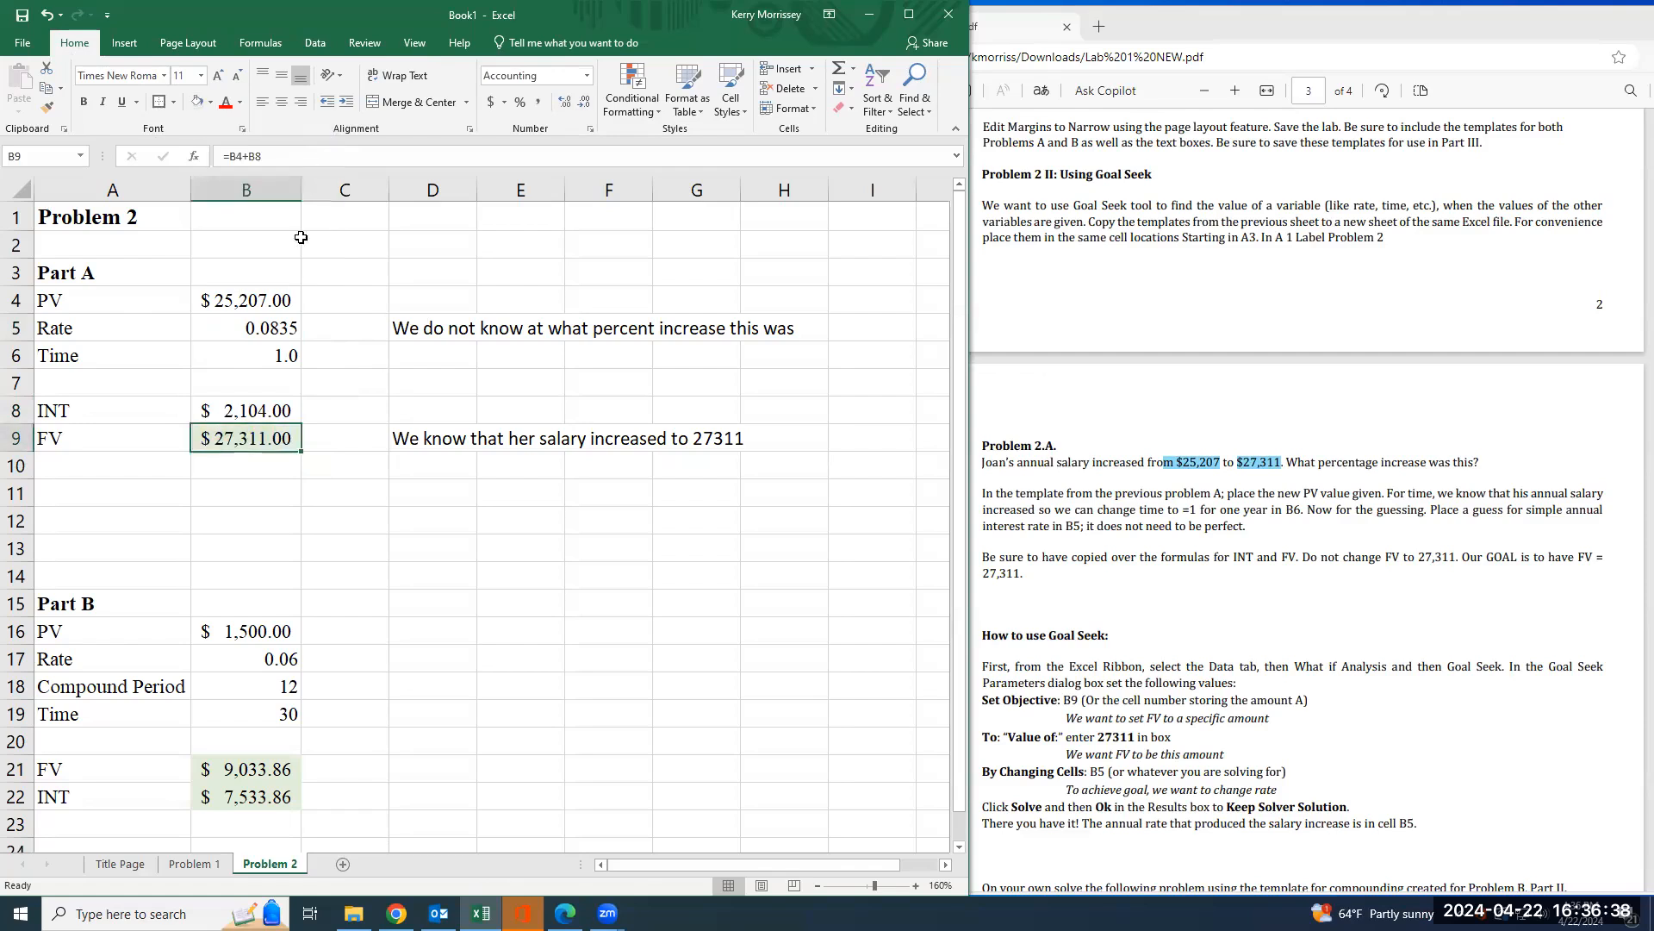
- Fill the Part A Rate cell B5 with the same light green
{"action": "left_click", "coordinate": [285, 329]}
{"action": "left_click", "coordinate": [198, 102]}
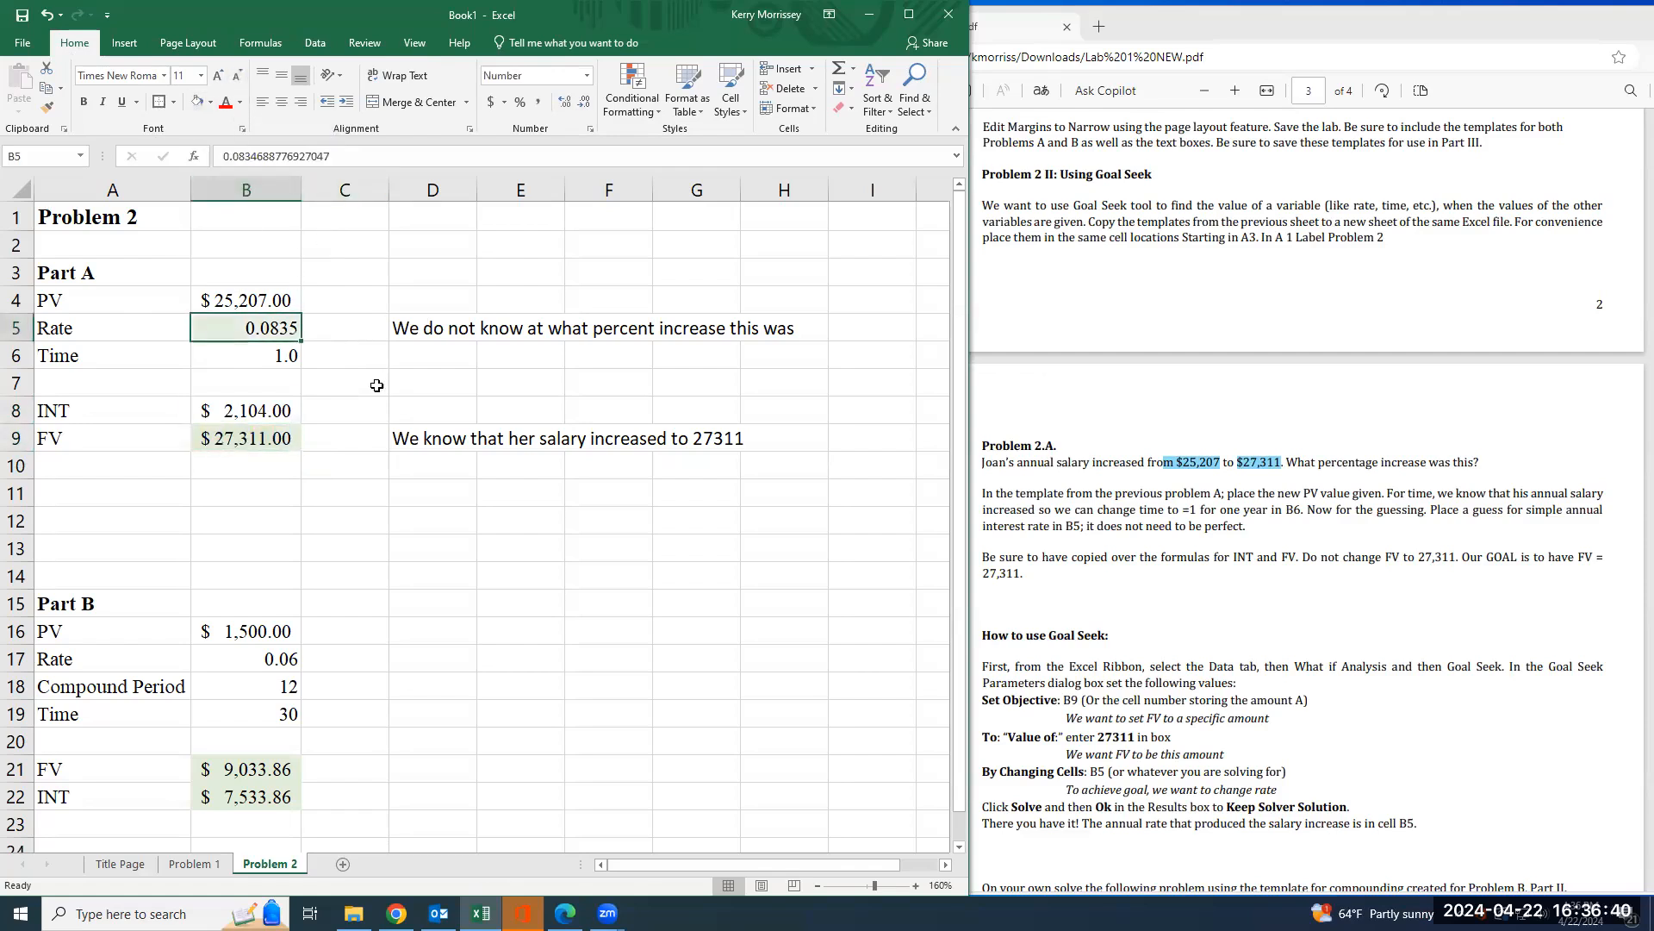
{"action": "left_click", "coordinate": [371, 468]}
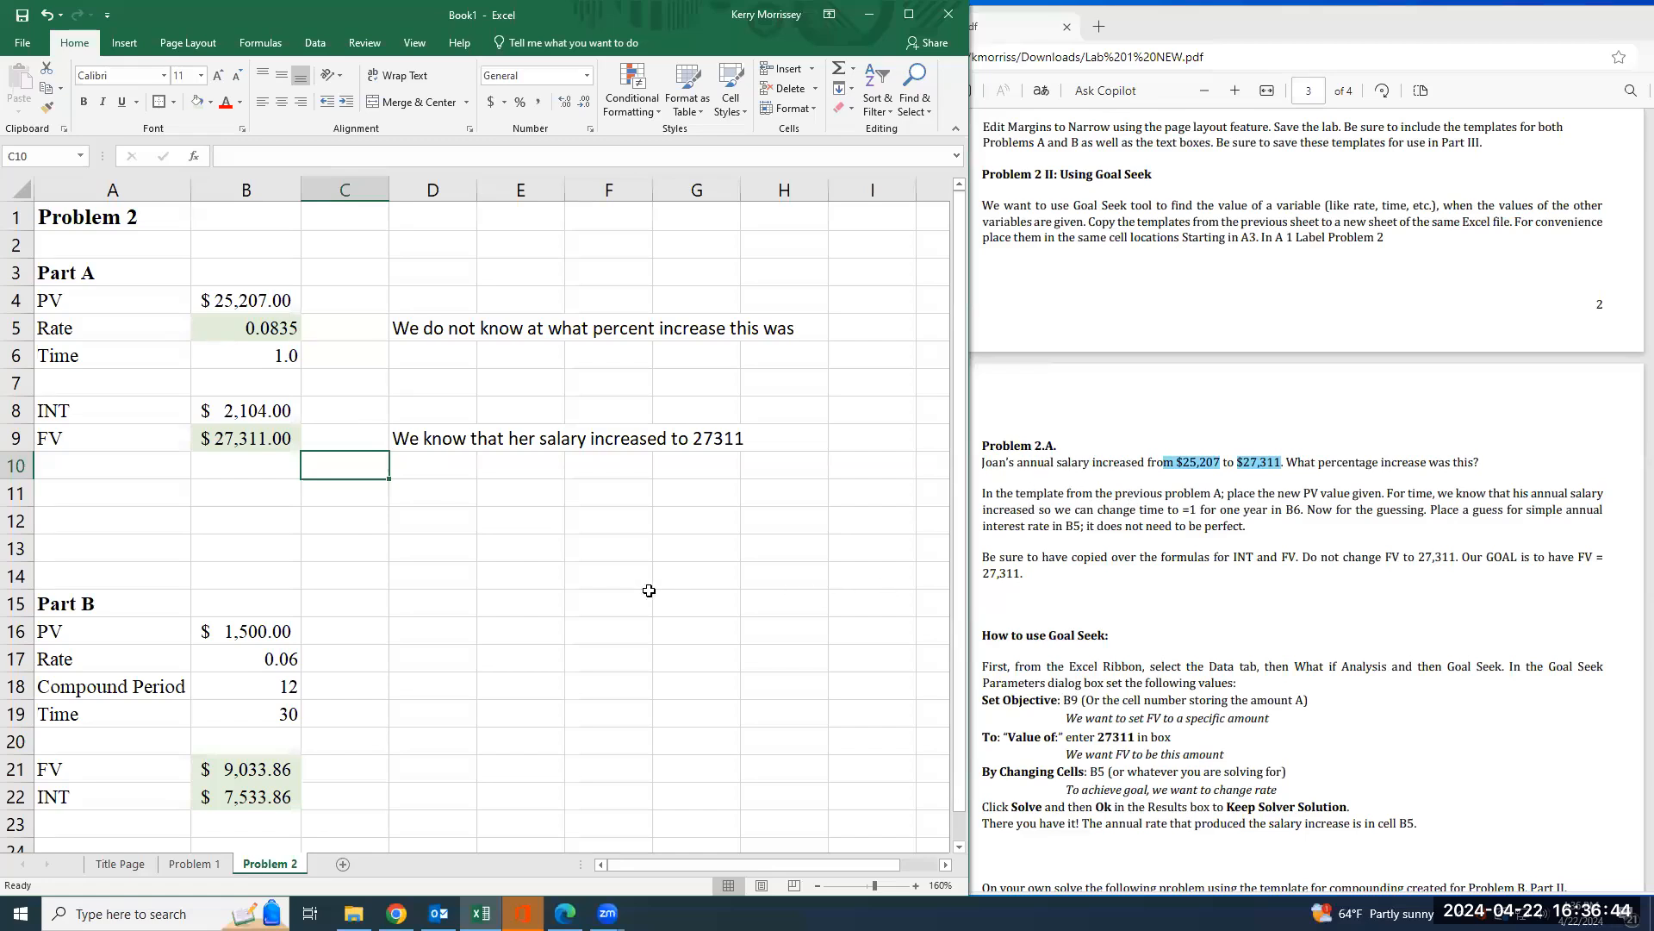
- Set the Part B PV in B16 to 6000, following the Part 2.B instructions in the lab PDF
{"action": "scroll", "coordinate": [649, 591], "scroll_direction": "down", "scroll_amount": 1}
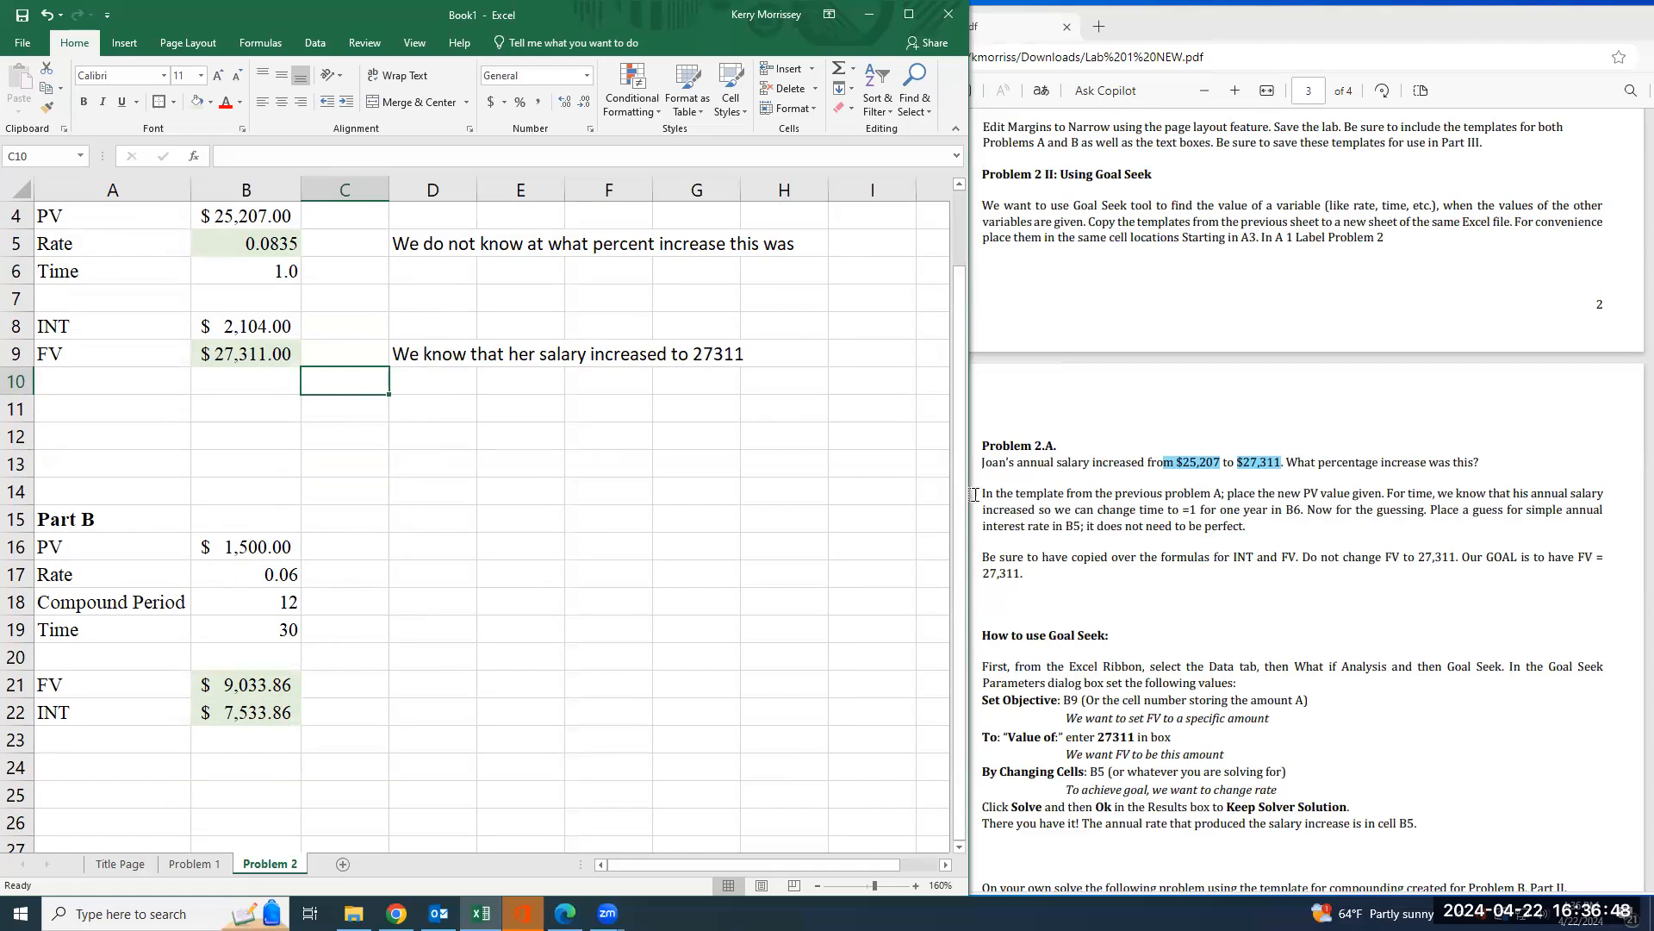
{"action": "scroll", "coordinate": [1026, 573], "scroll_direction": "down", "scroll_amount": 2}
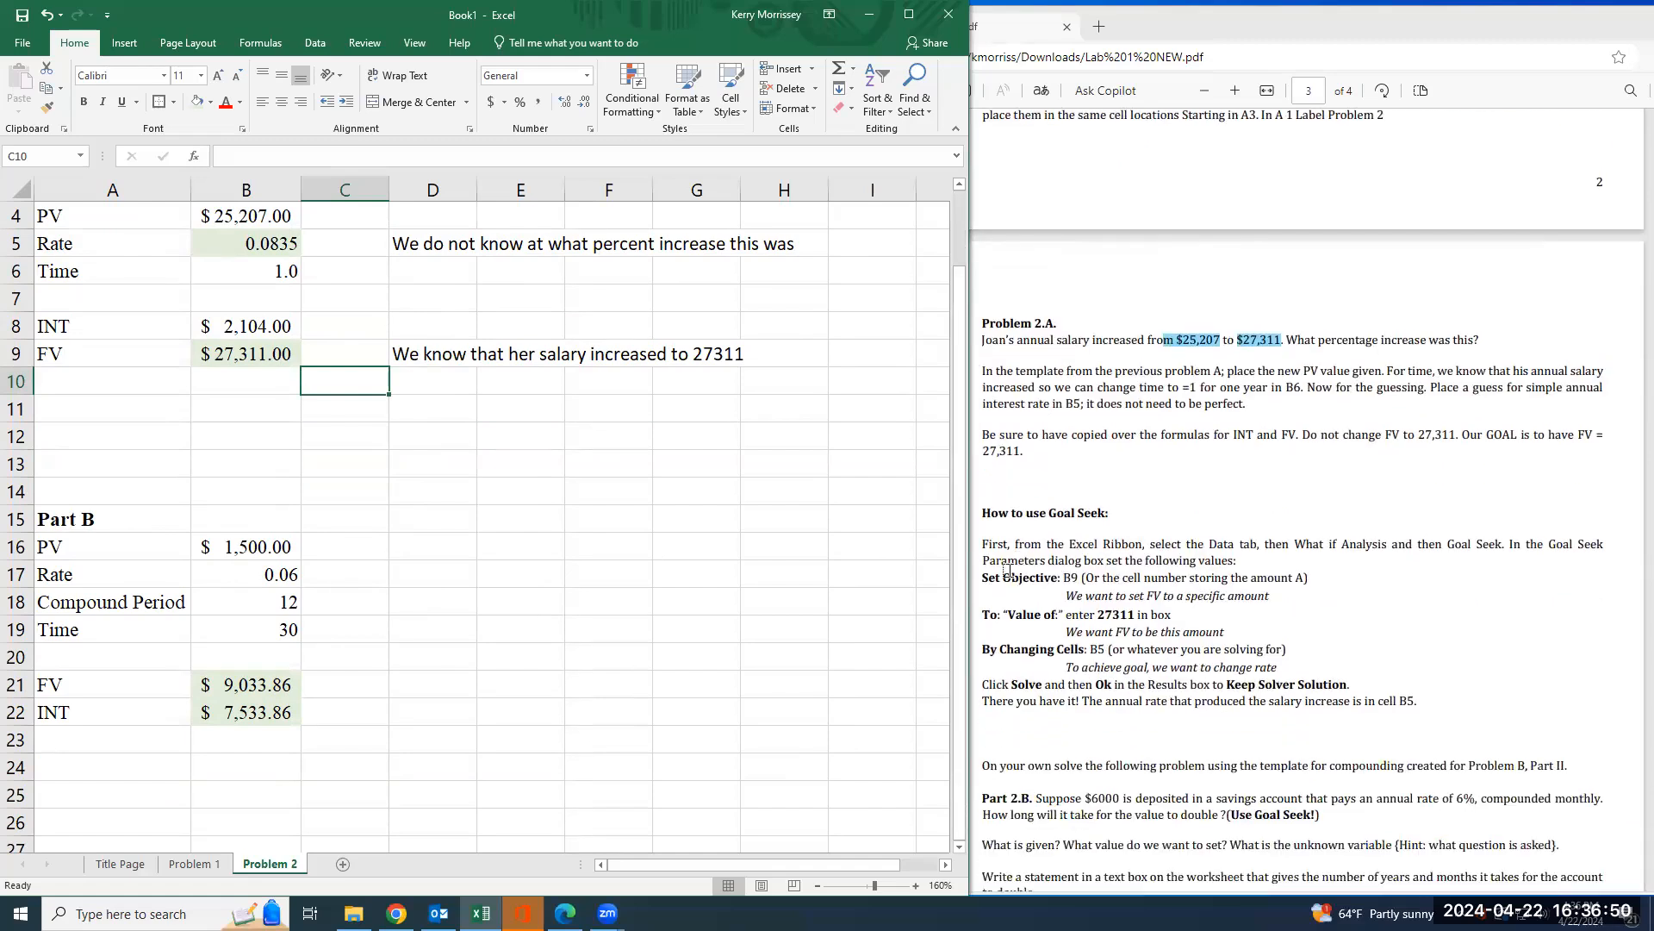
{"action": "scroll", "coordinate": [991, 560], "scroll_direction": "down", "scroll_amount": 3}
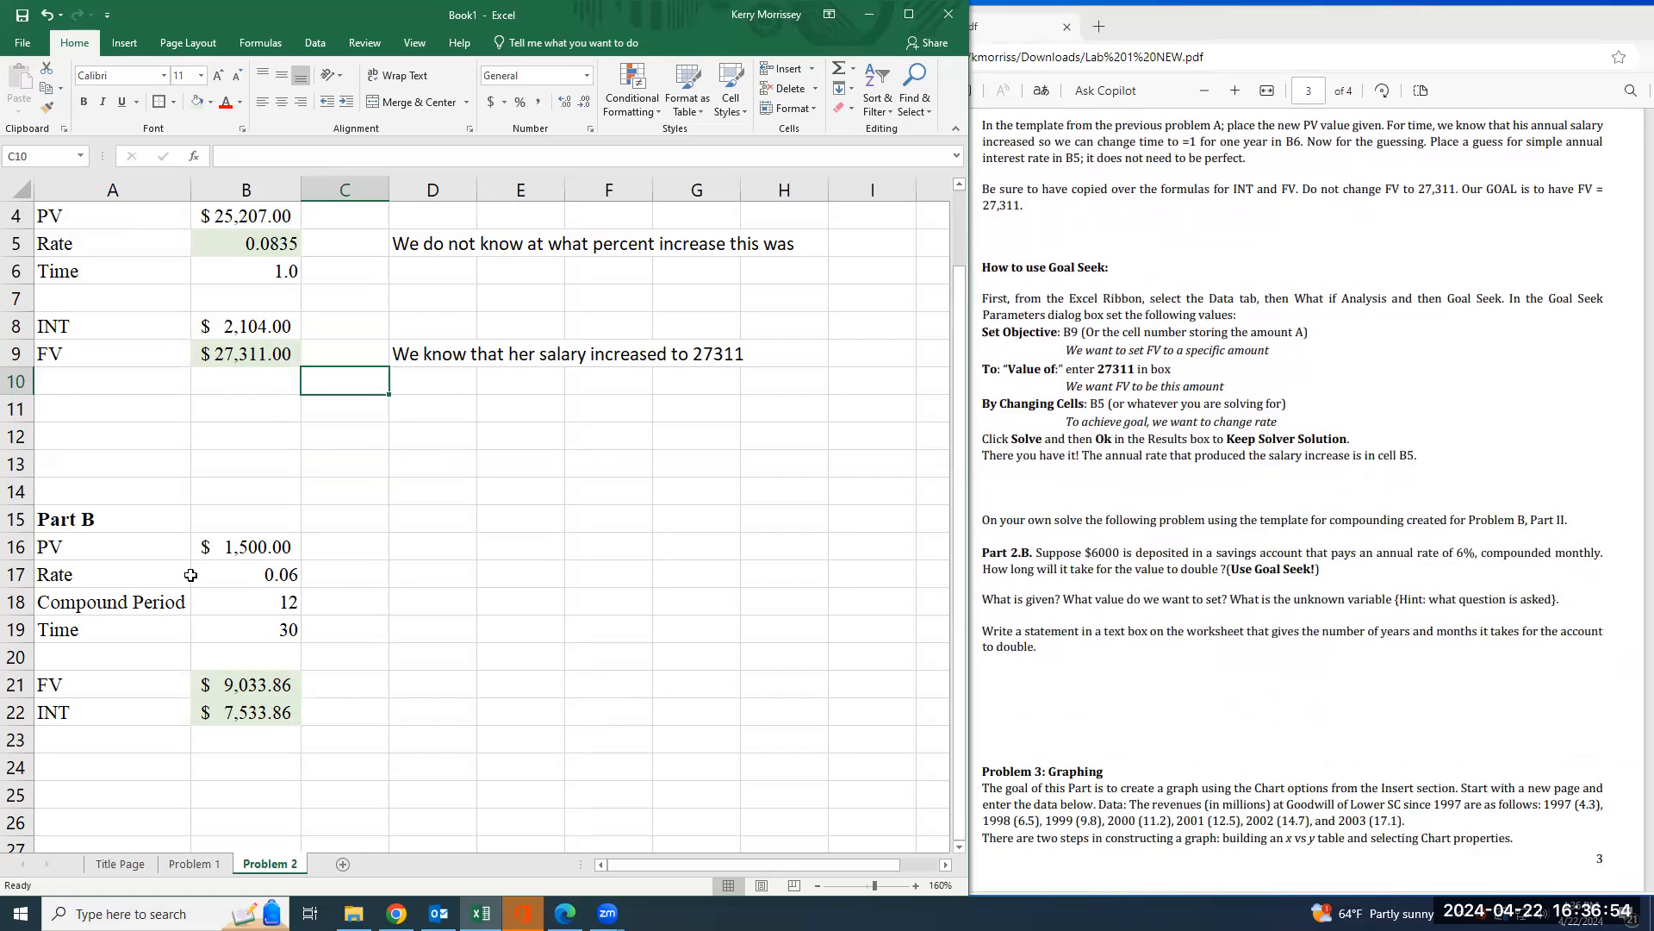
{"action": "left_click", "coordinate": [241, 546]}
{"action": "type", "text": "60"}
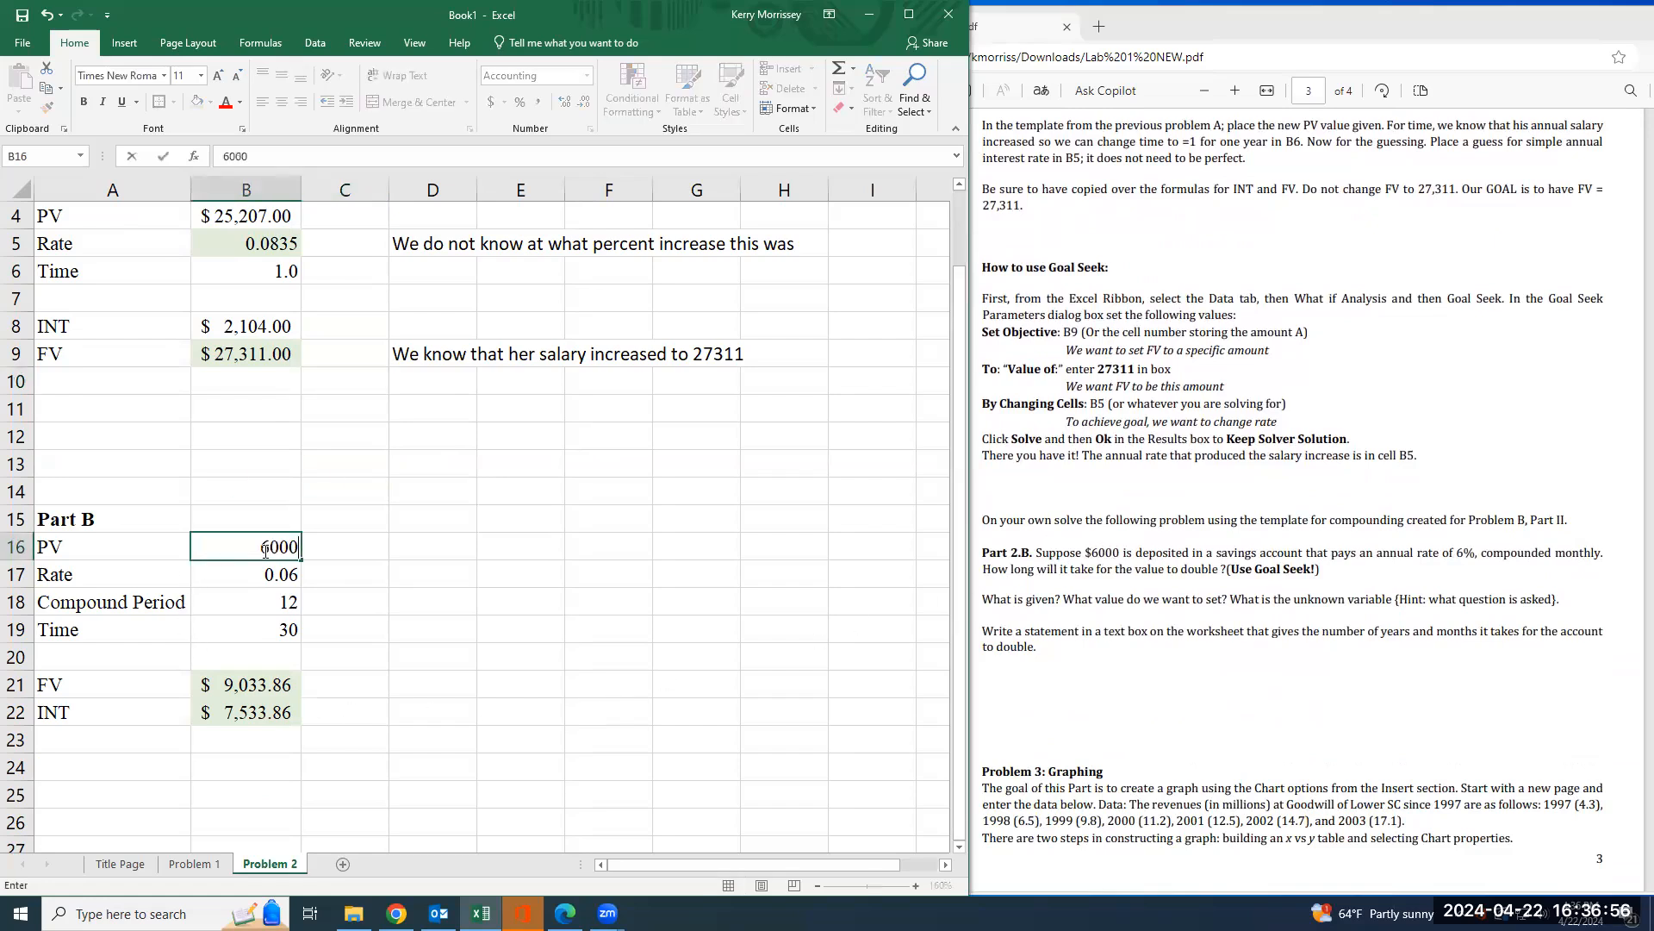
{"action": "key", "text": "Return"}
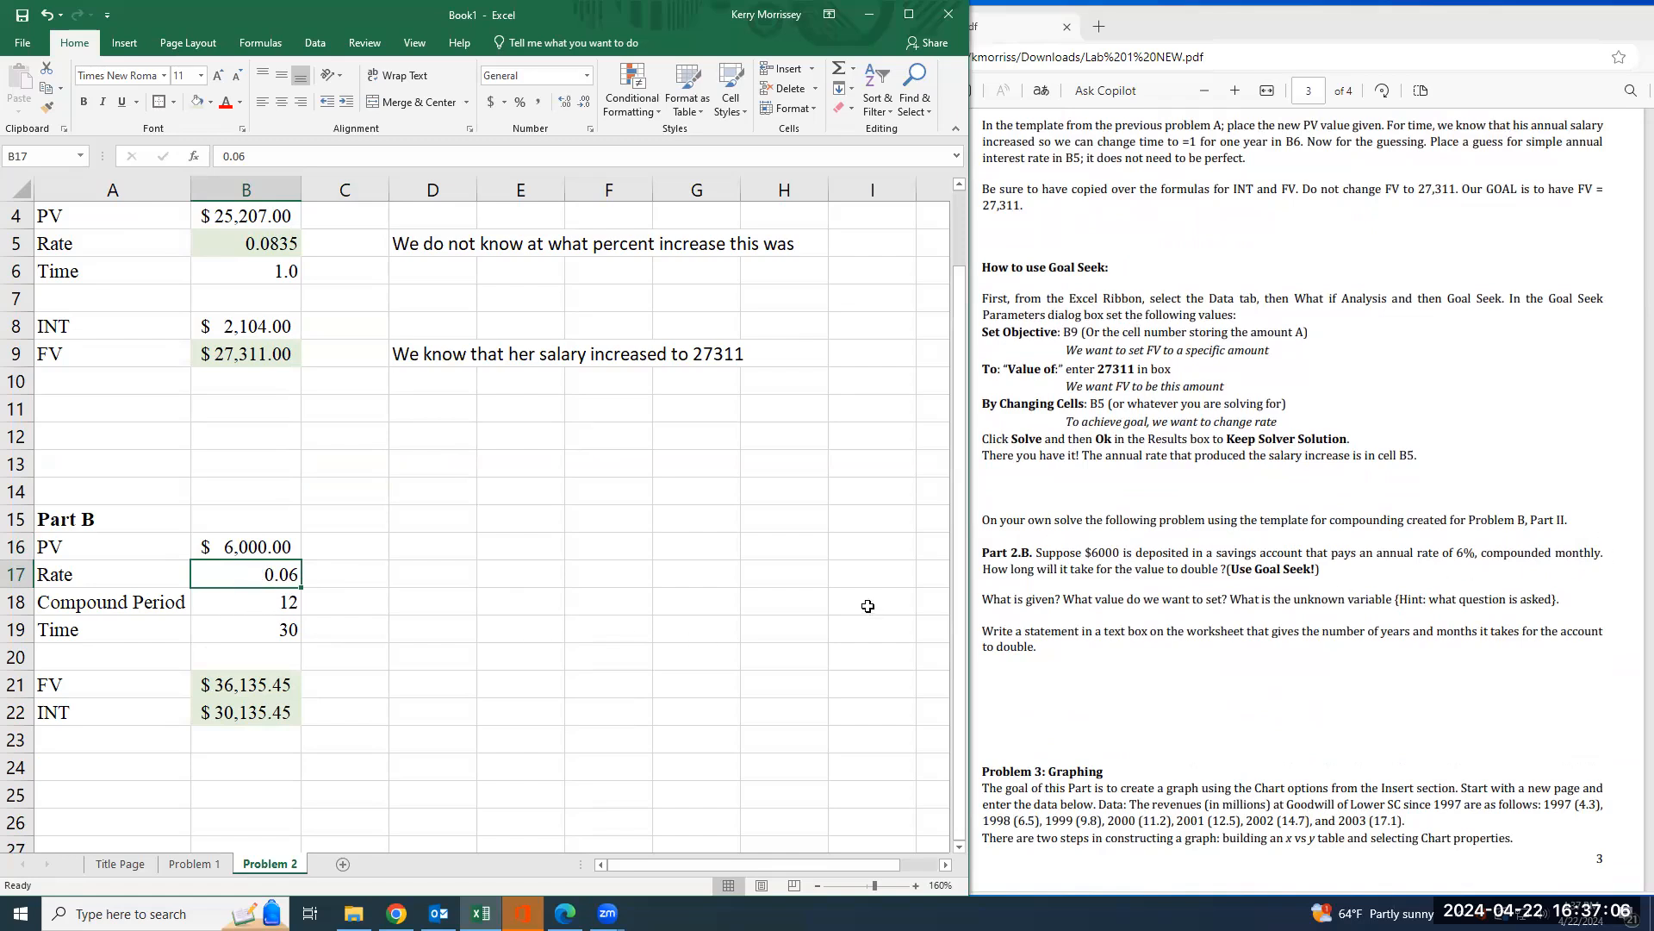
- Fill Part B's Time cell B19 with light green and remove the fill from its INT cell B22
{"action": "left_click", "coordinate": [229, 636]}
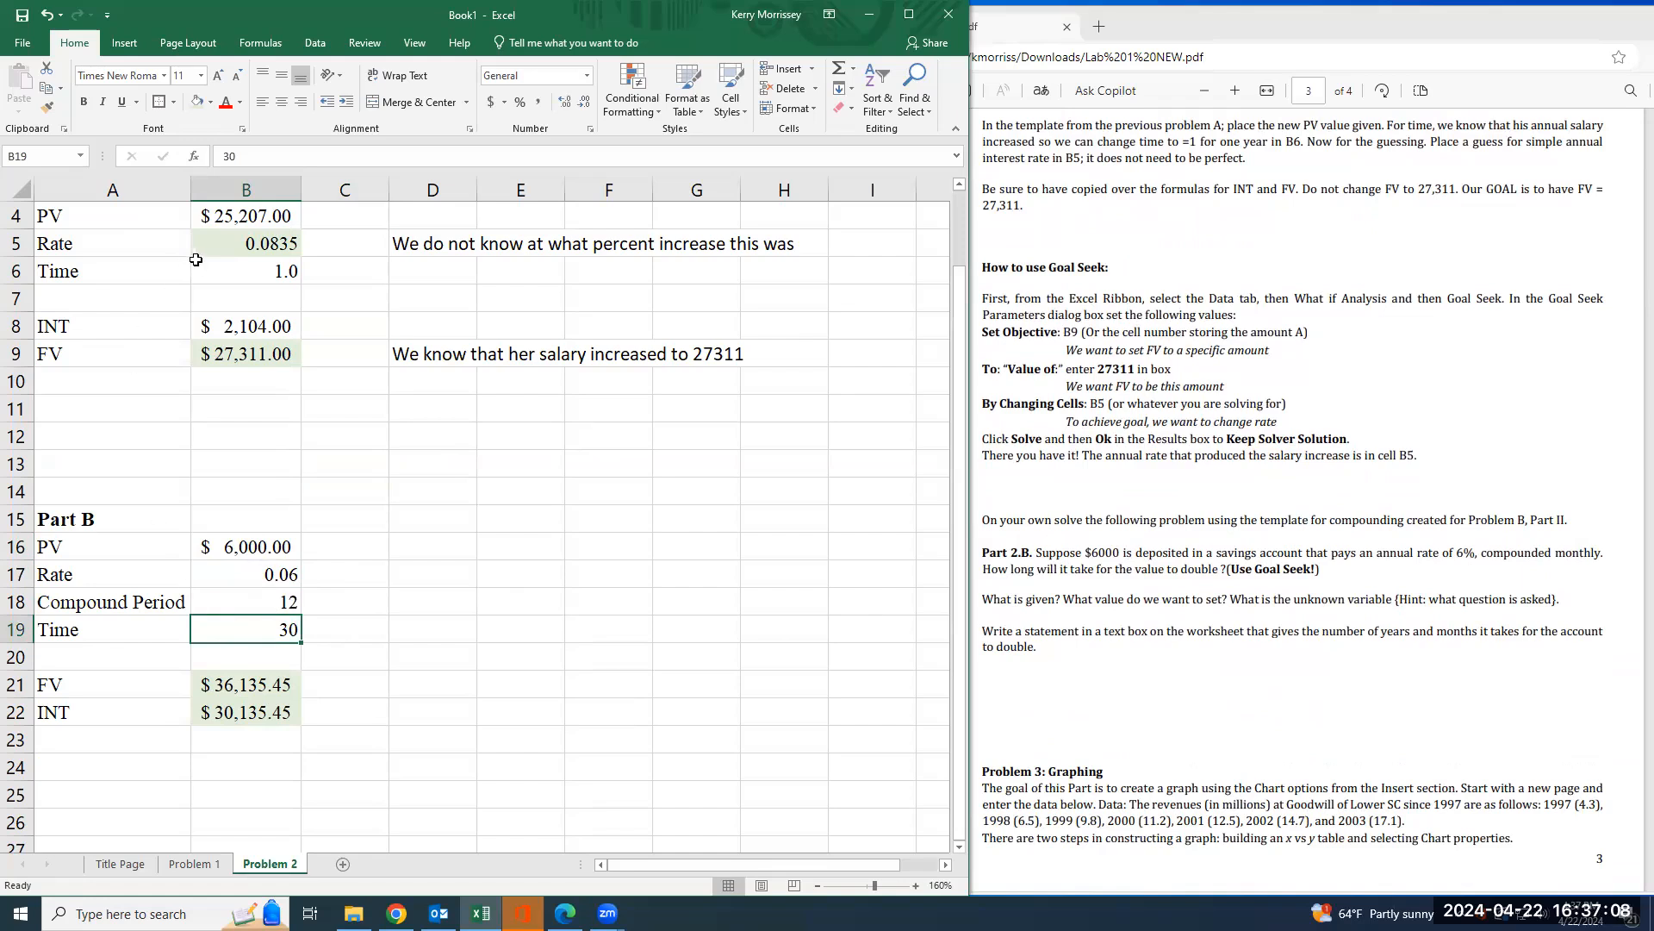
{"action": "left_click", "coordinate": [198, 102]}
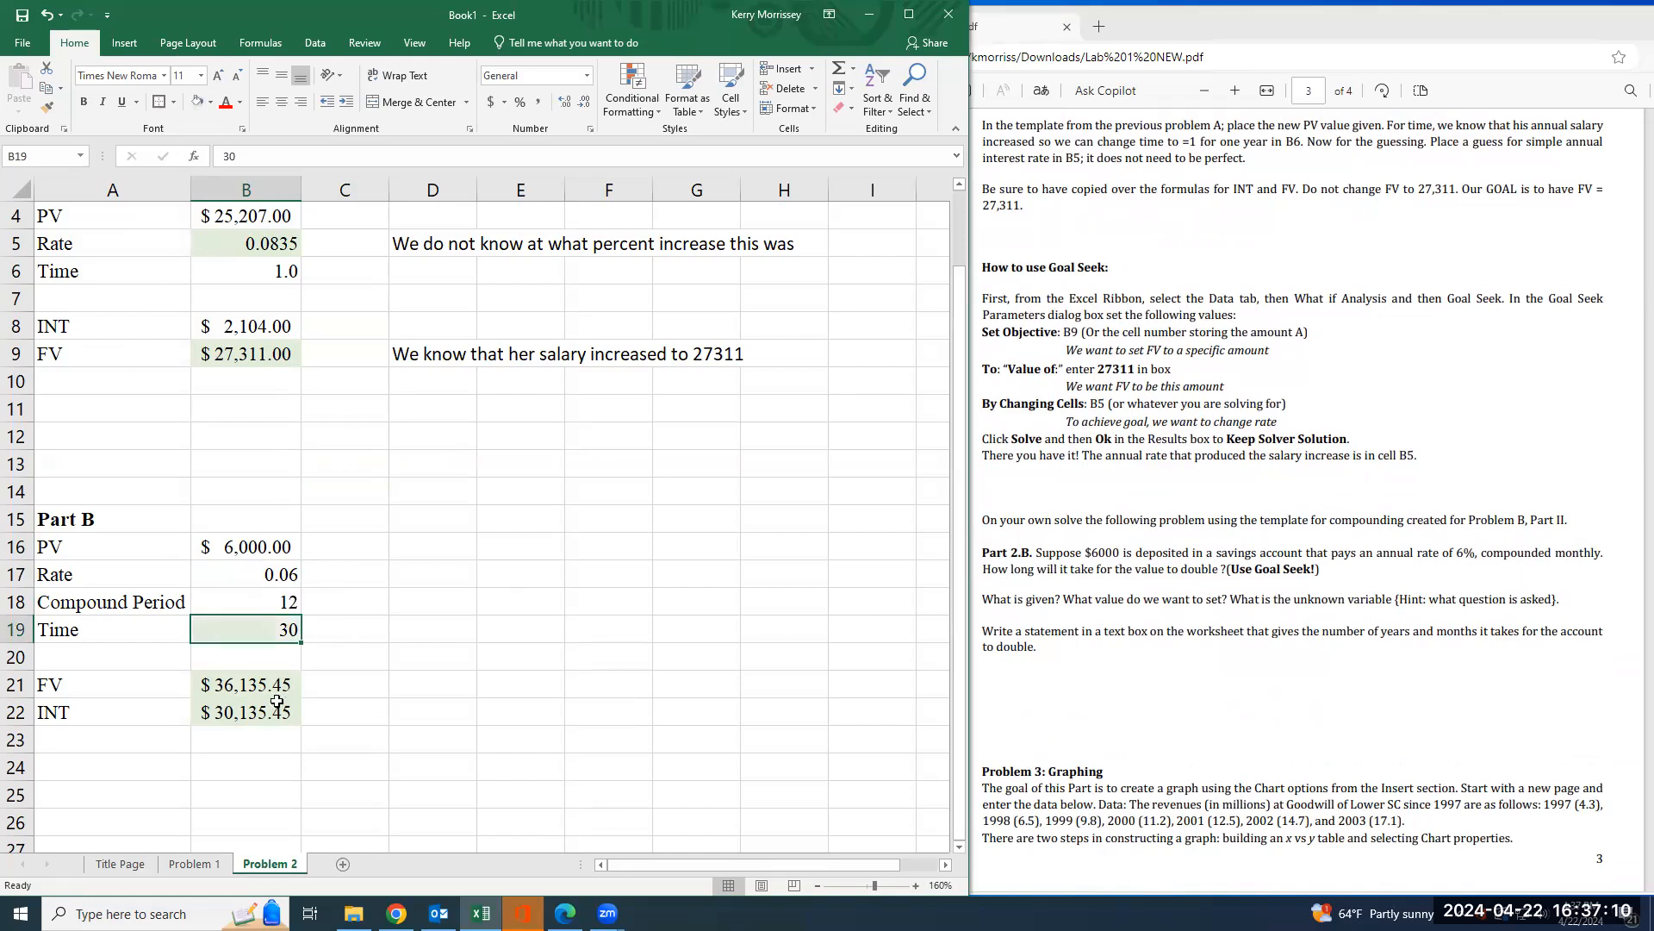
{"action": "left_click", "coordinate": [252, 715]}
{"action": "left_click", "coordinate": [210, 101]}
{"action": "left_click", "coordinate": [240, 254]}
{"action": "left_click", "coordinate": [264, 648]}
{"action": "left_click", "coordinate": [267, 629]}
- Enter the note "We do not know how long it will take for 6000 to double..." in D19 beside Part B's Time
{"action": "left_click", "coordinate": [446, 632]}
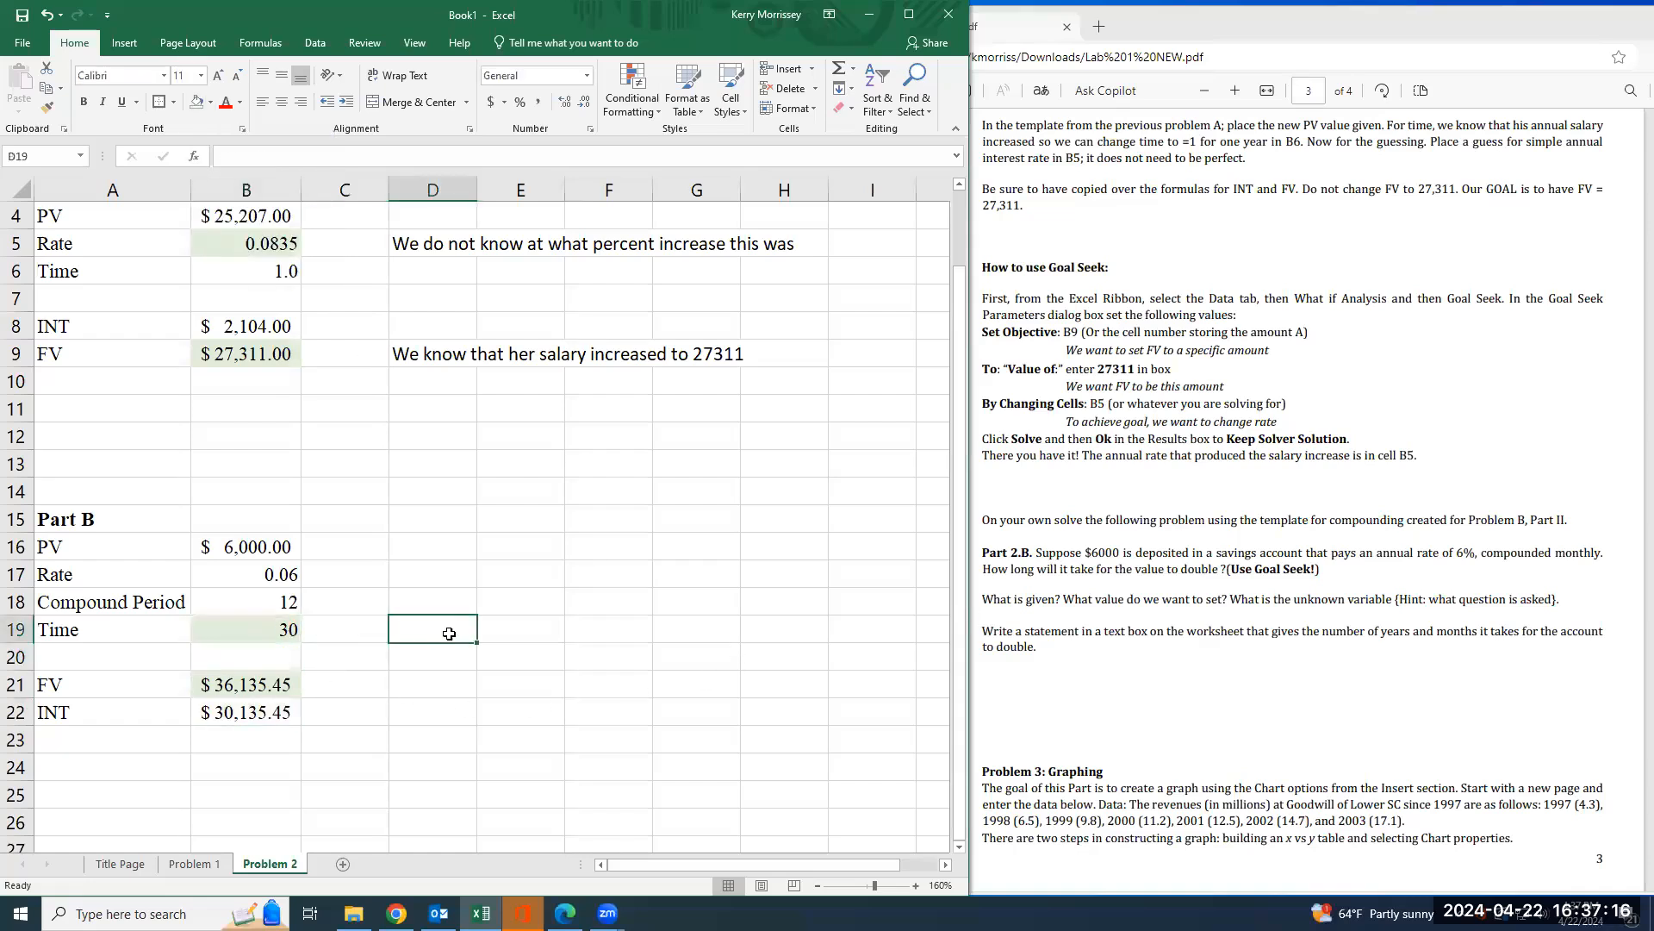
{"action": "type", "text": "We do not kn"}
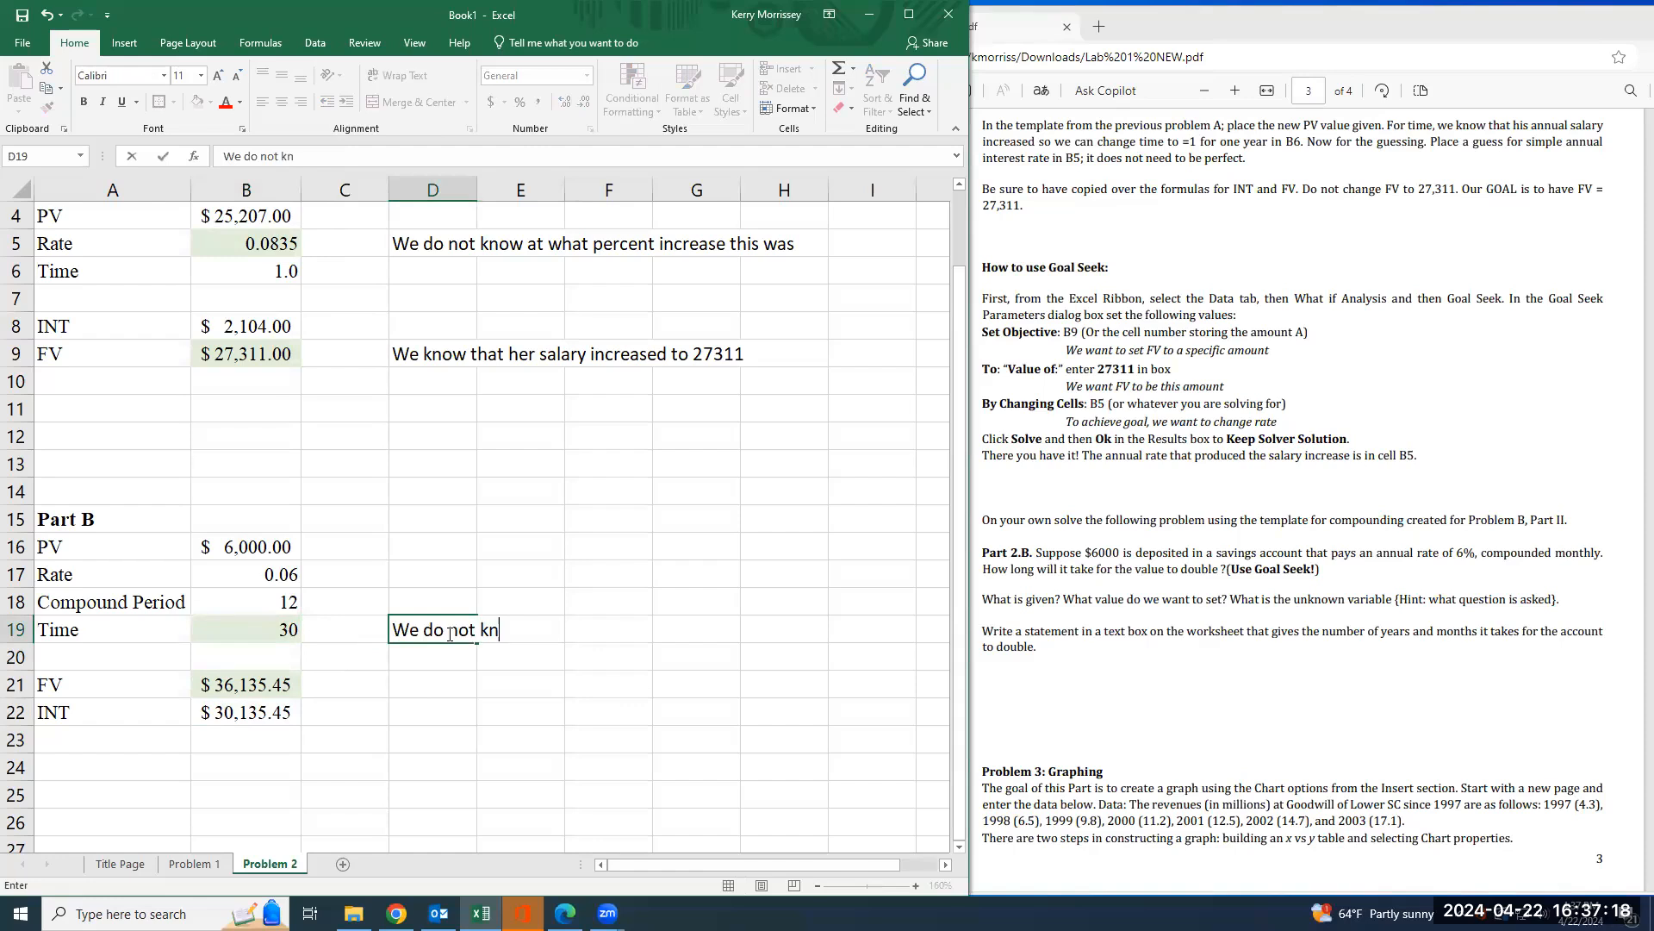
{"action": "type", "text": "ow how long it will ta"}
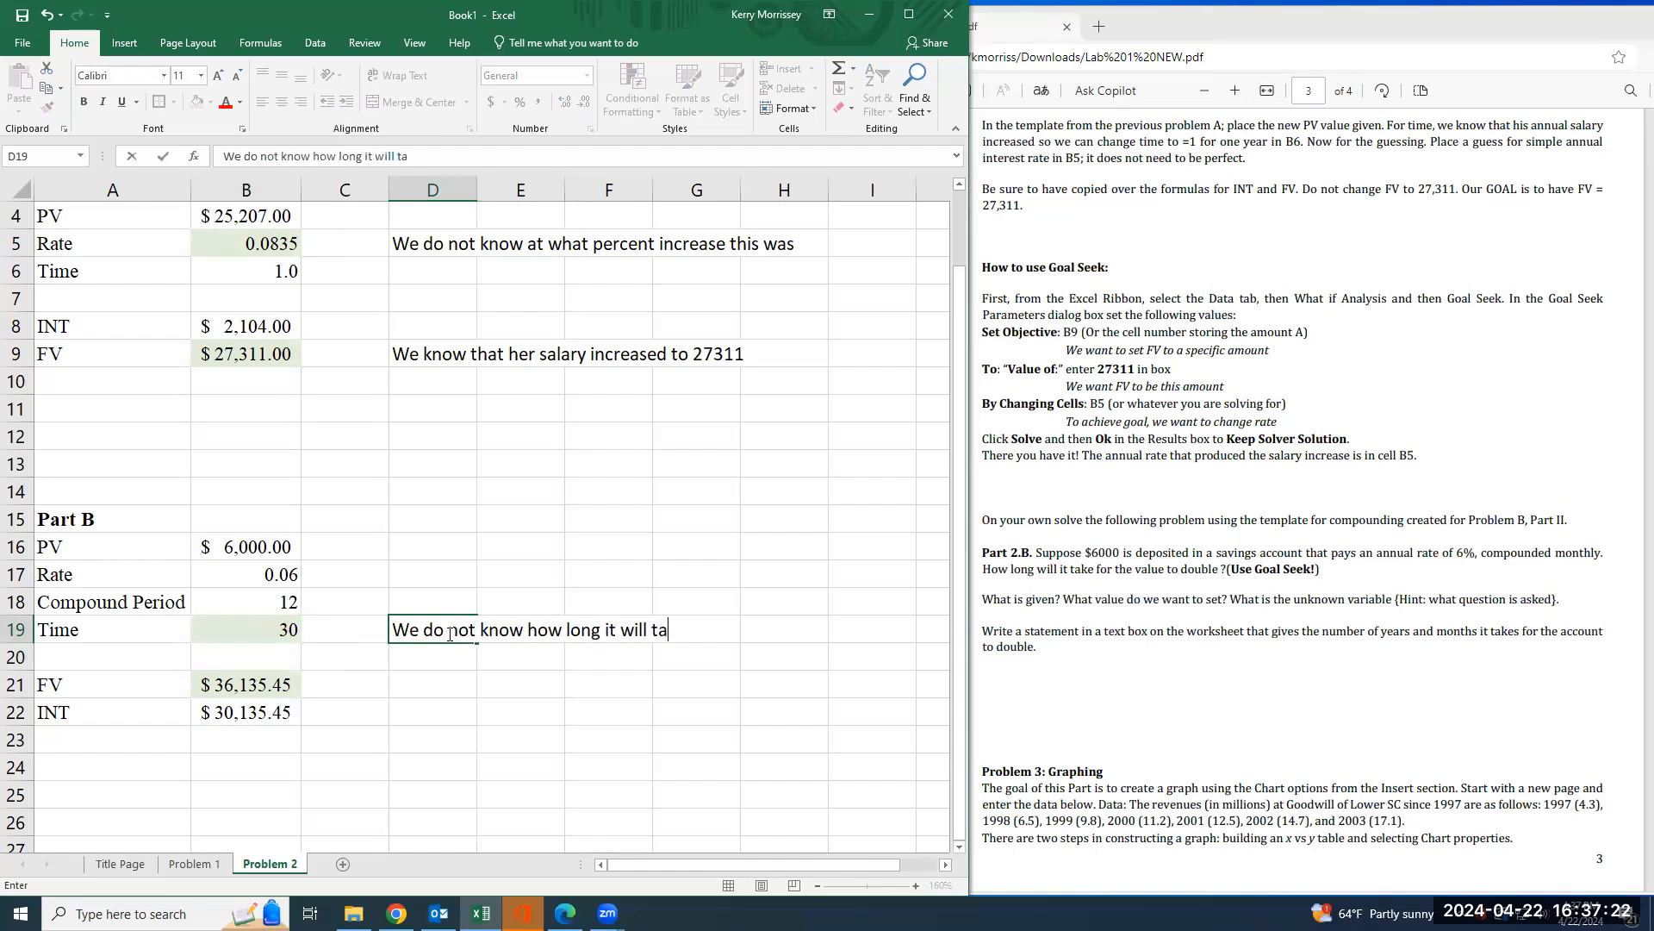
{"action": "type", "text": "ke for 6000 to double..."}
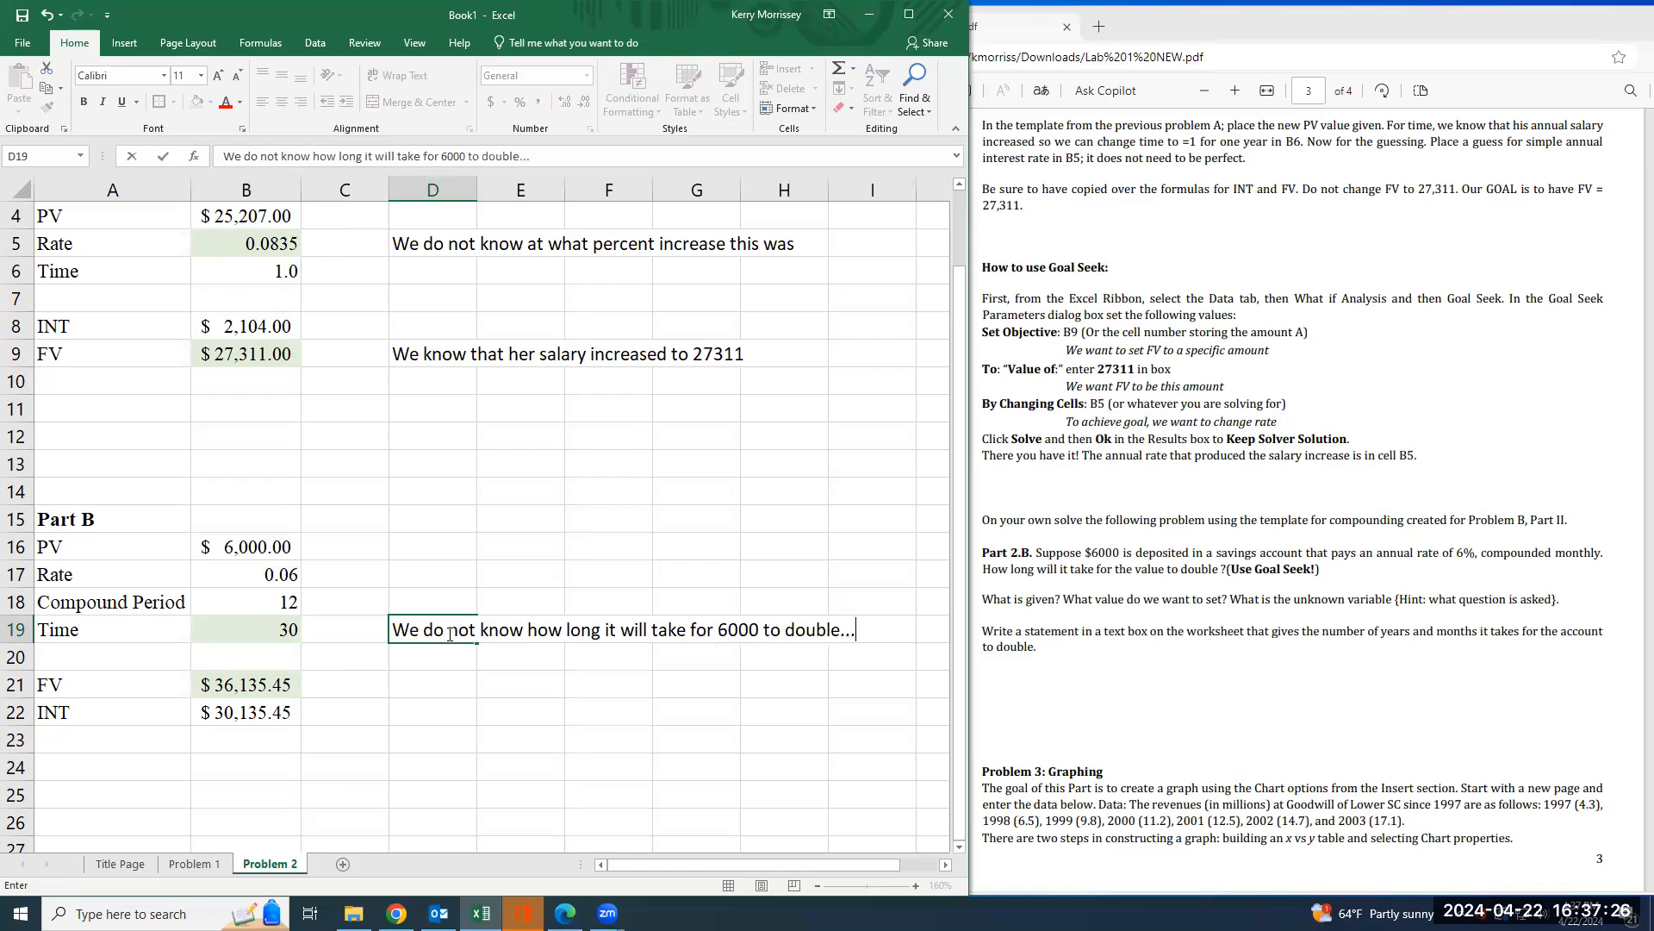
{"action": "key", "text": "Return"}
- Enter the note "We do know the double of 6000" in D21 beside Part B's FV
{"action": "key", "text": "Return"}
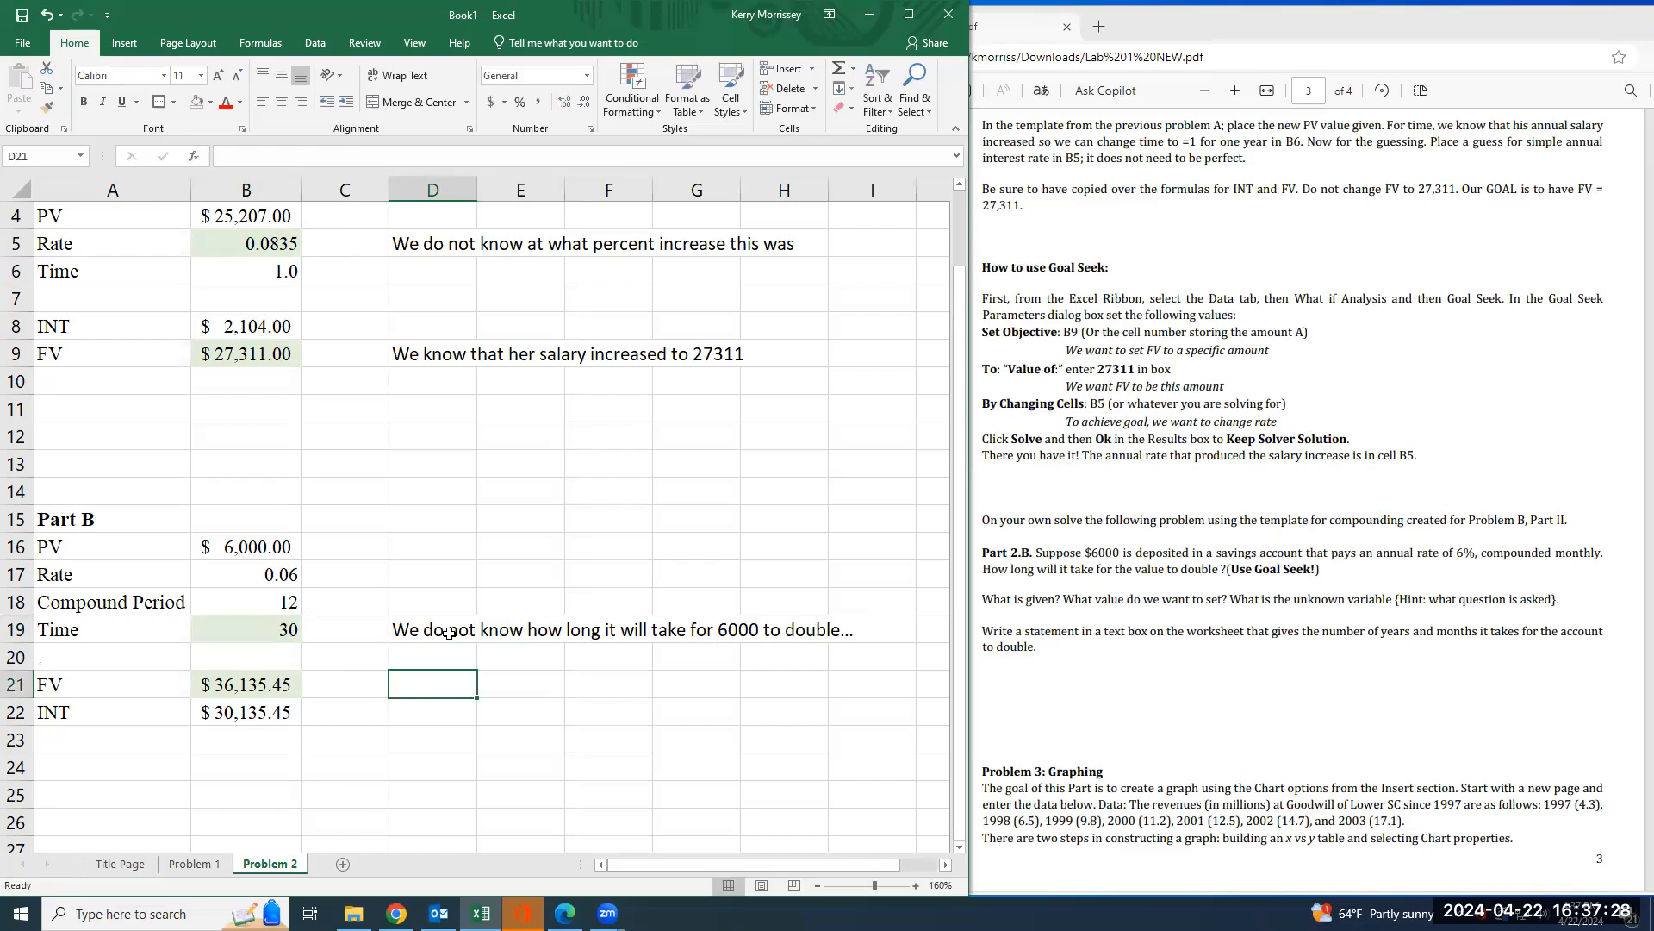
{"action": "type", "text": "Wd"}
{"action": "key", "text": "BackSpace"}
{"action": "type", "text": "e "}
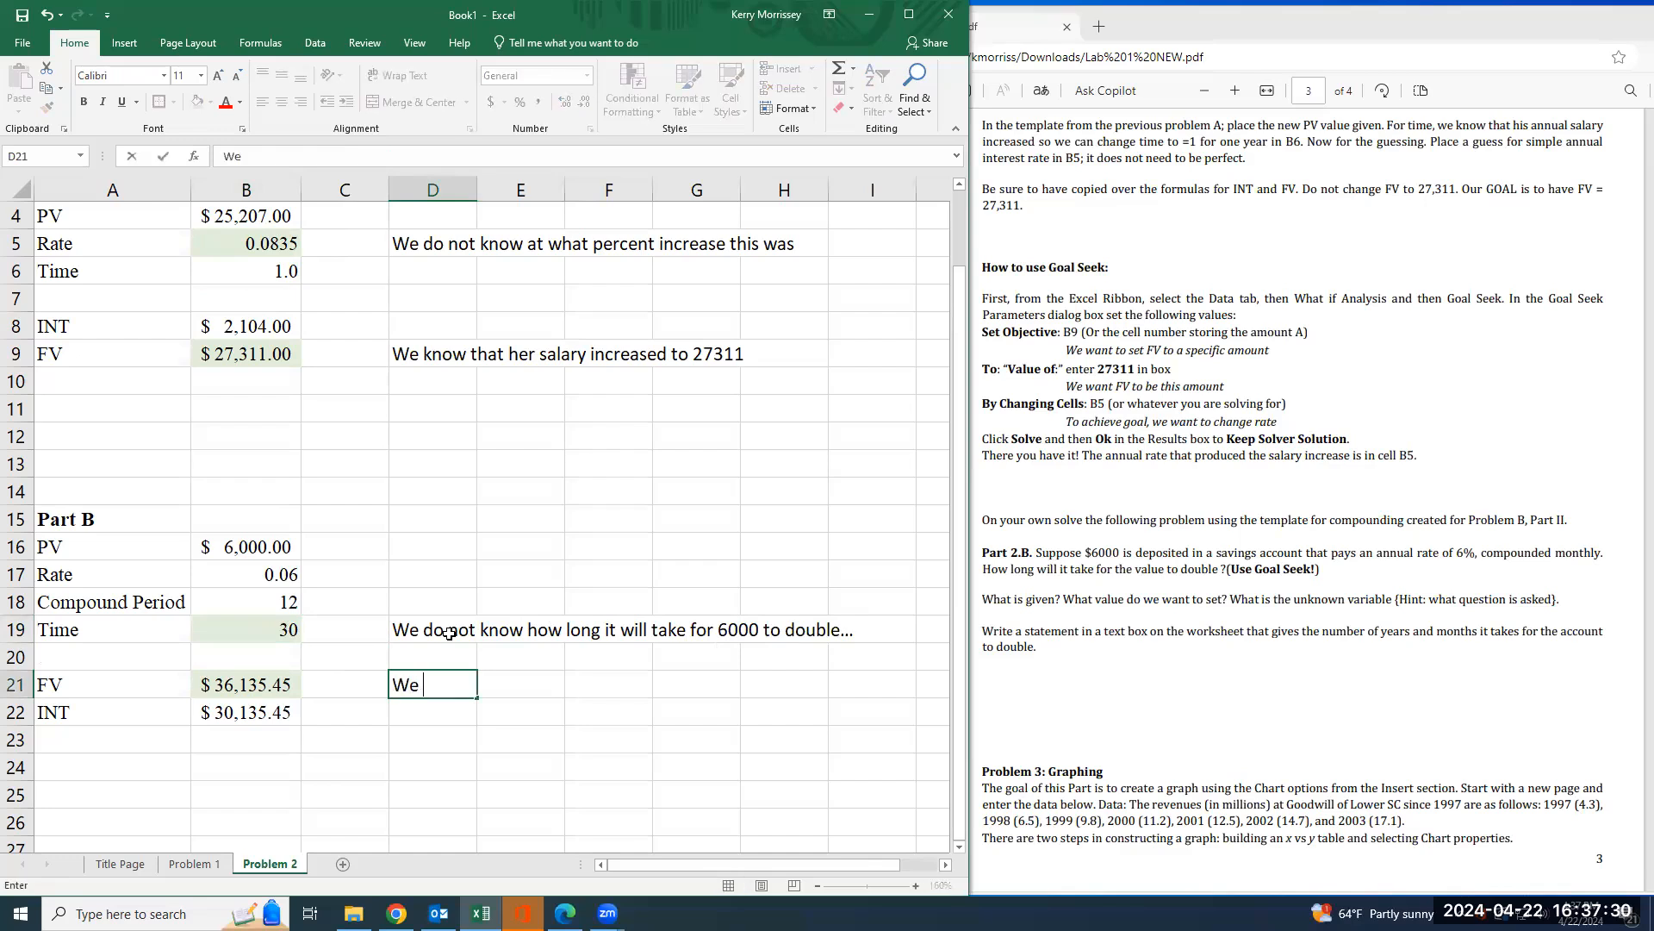
{"action": "type", "text": "do know the "}
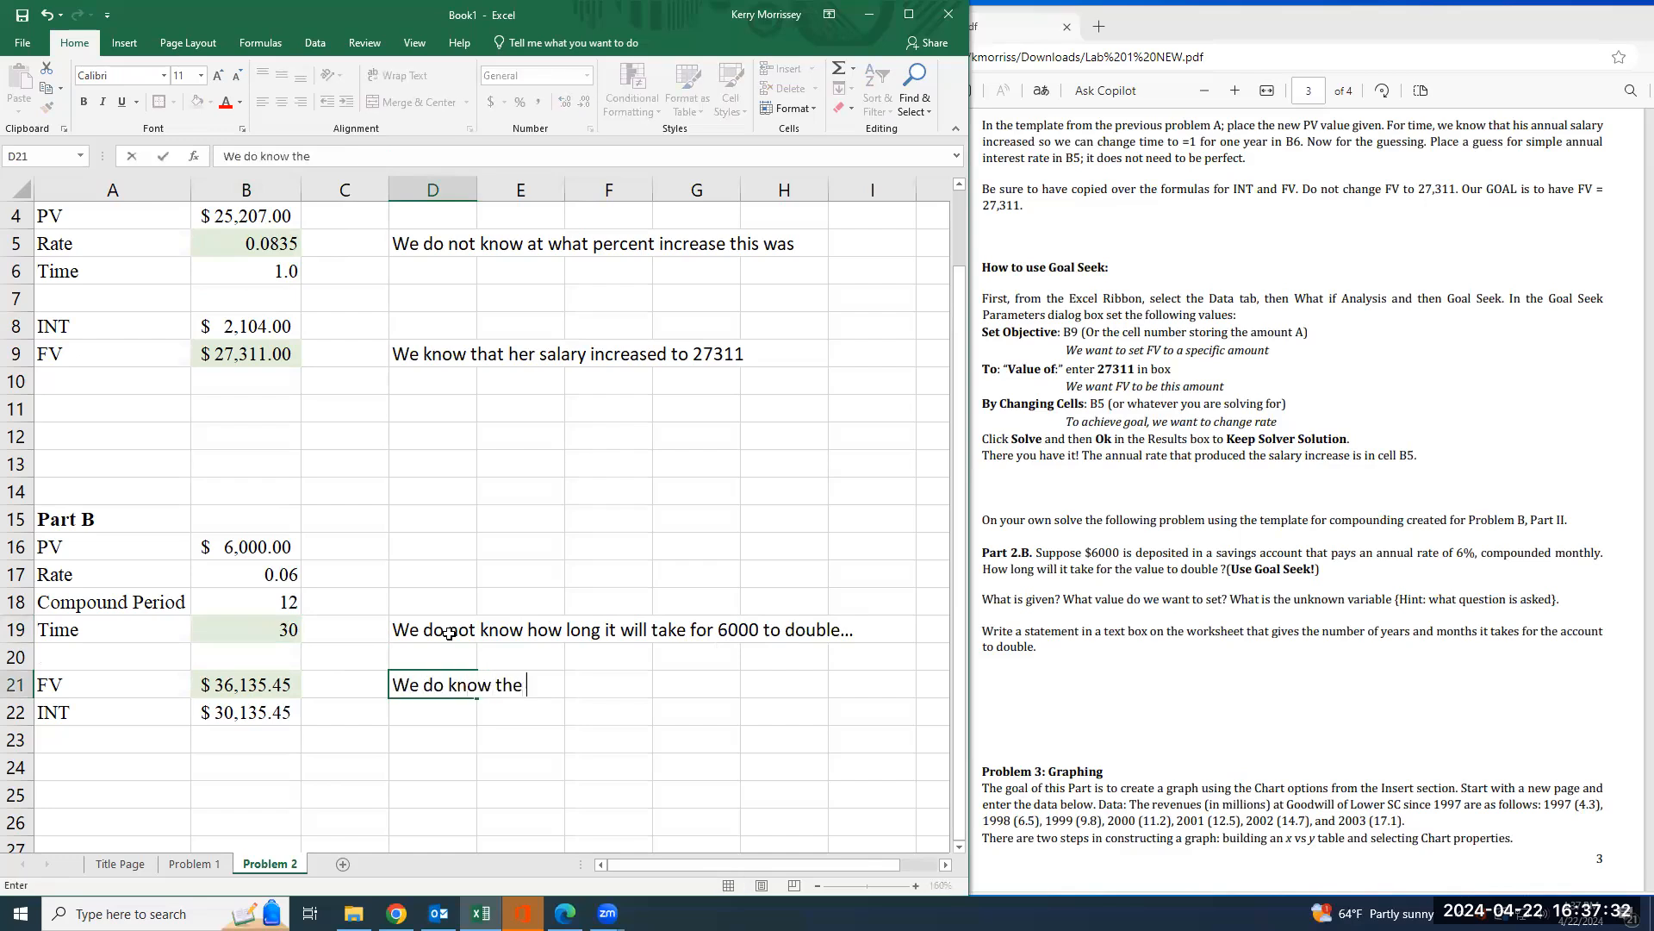
{"action": "type", "text": "double of 6000"}
{"action": "key", "text": "Return"}
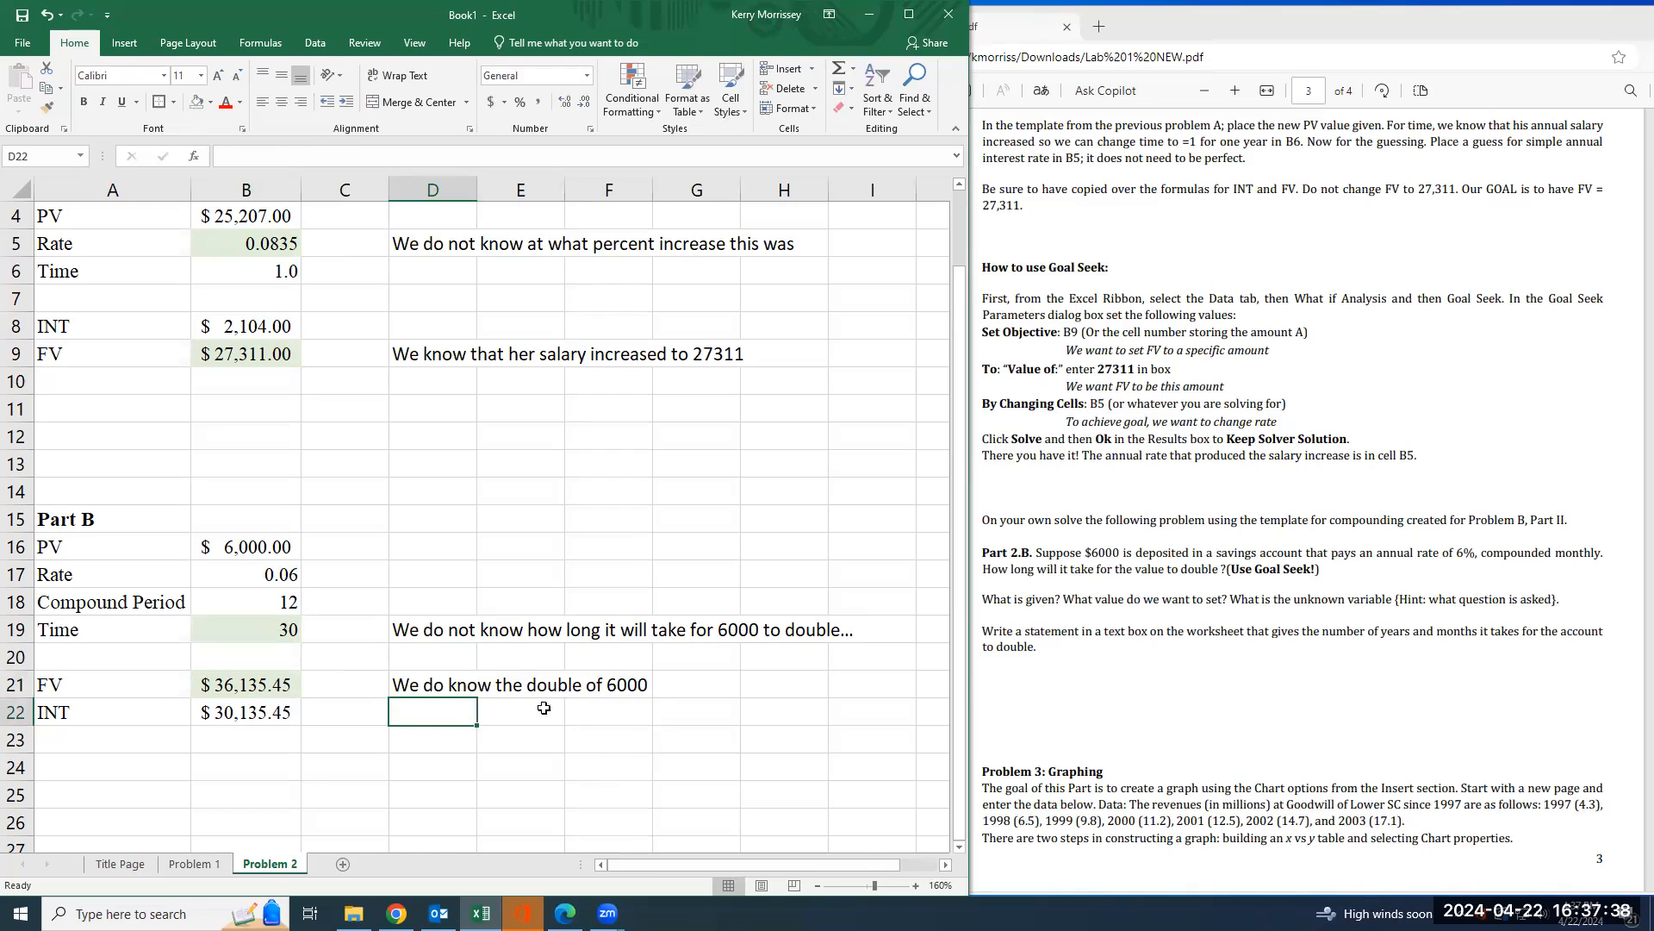
- Run Goal Seek to bring Part B's FV in B21 to 12000 by changing the Time cell B19, keeping the solution
{"action": "left_click", "coordinate": [241, 691]}
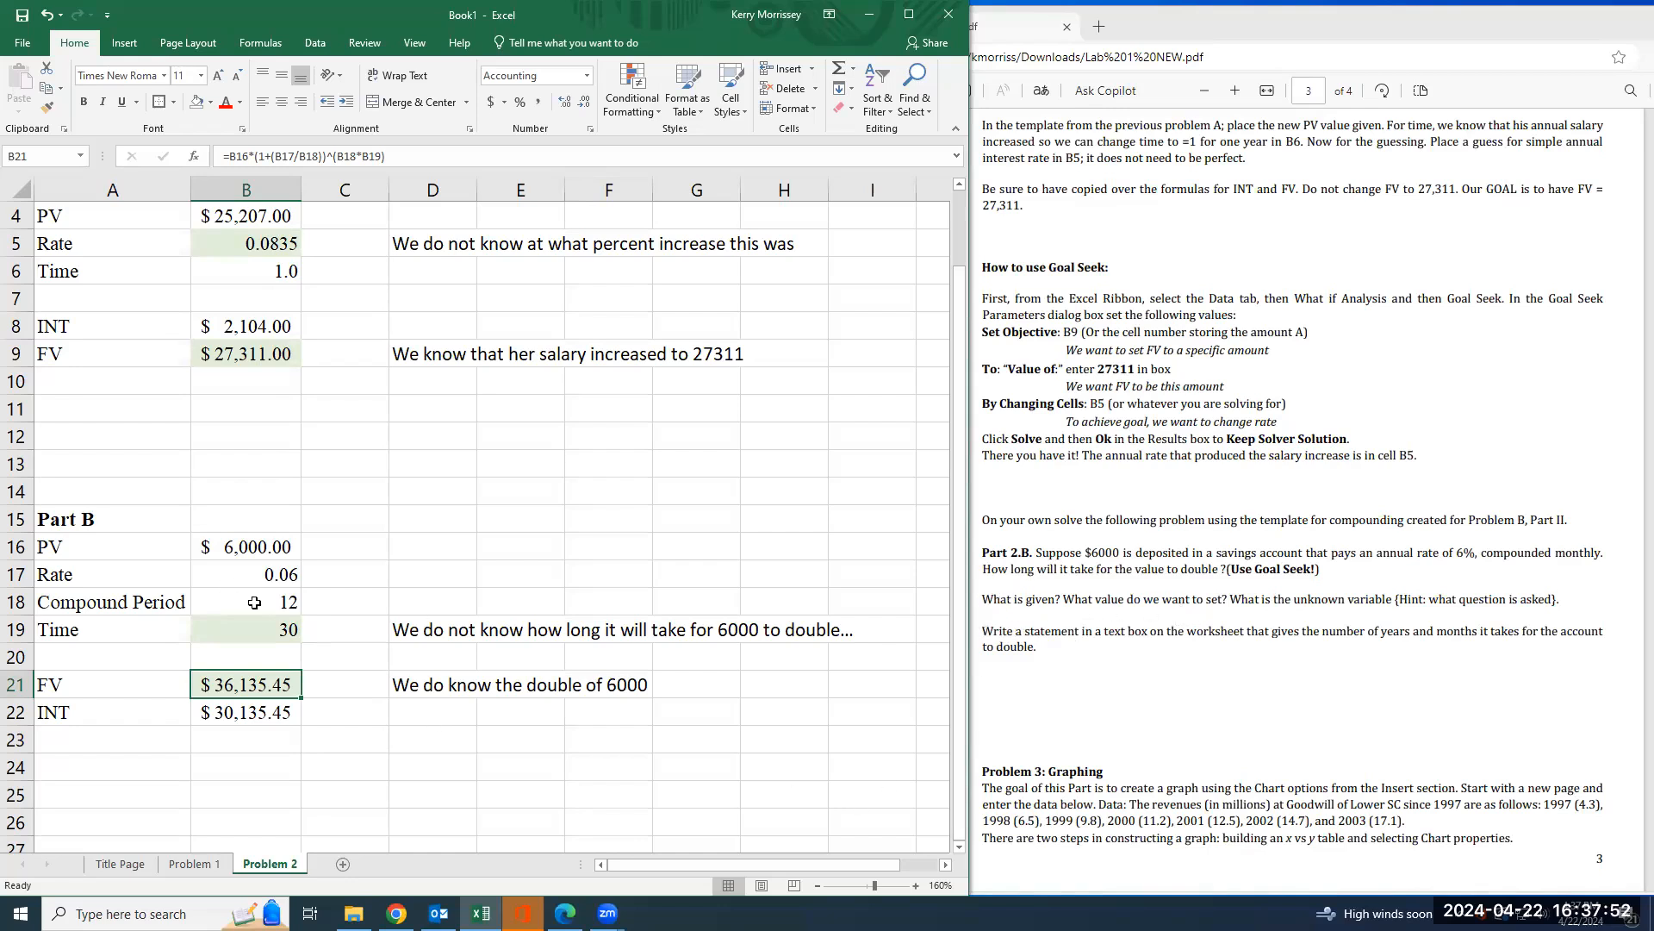
{"action": "left_click", "coordinate": [317, 45]}
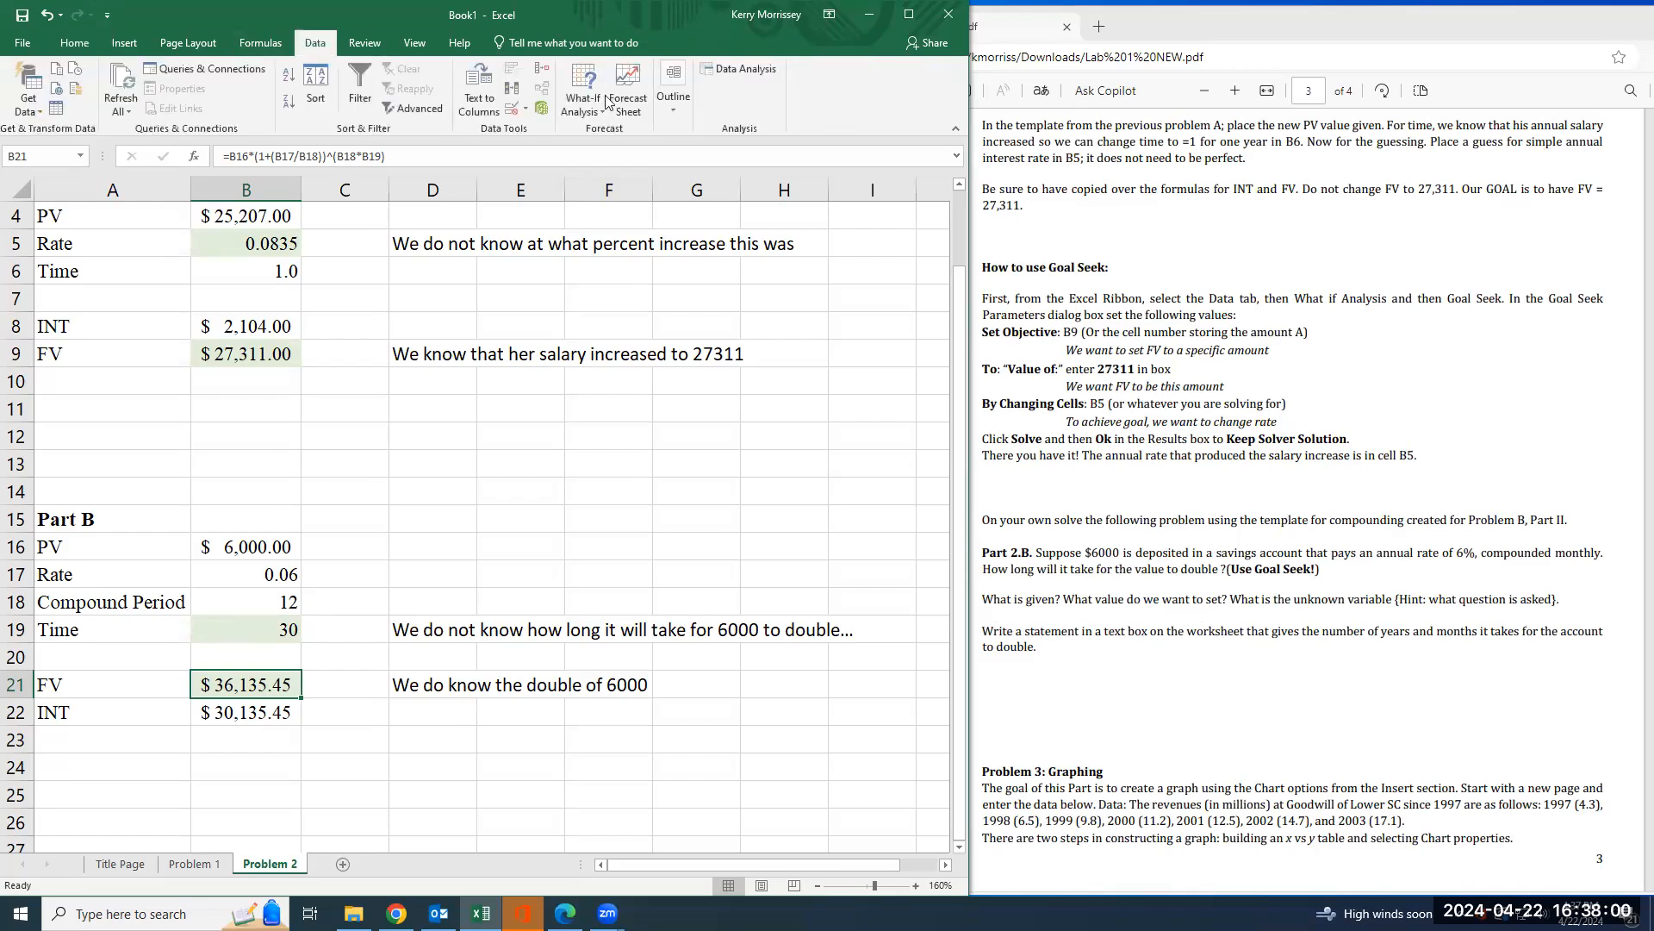
{"action": "left_click", "coordinate": [581, 116]}
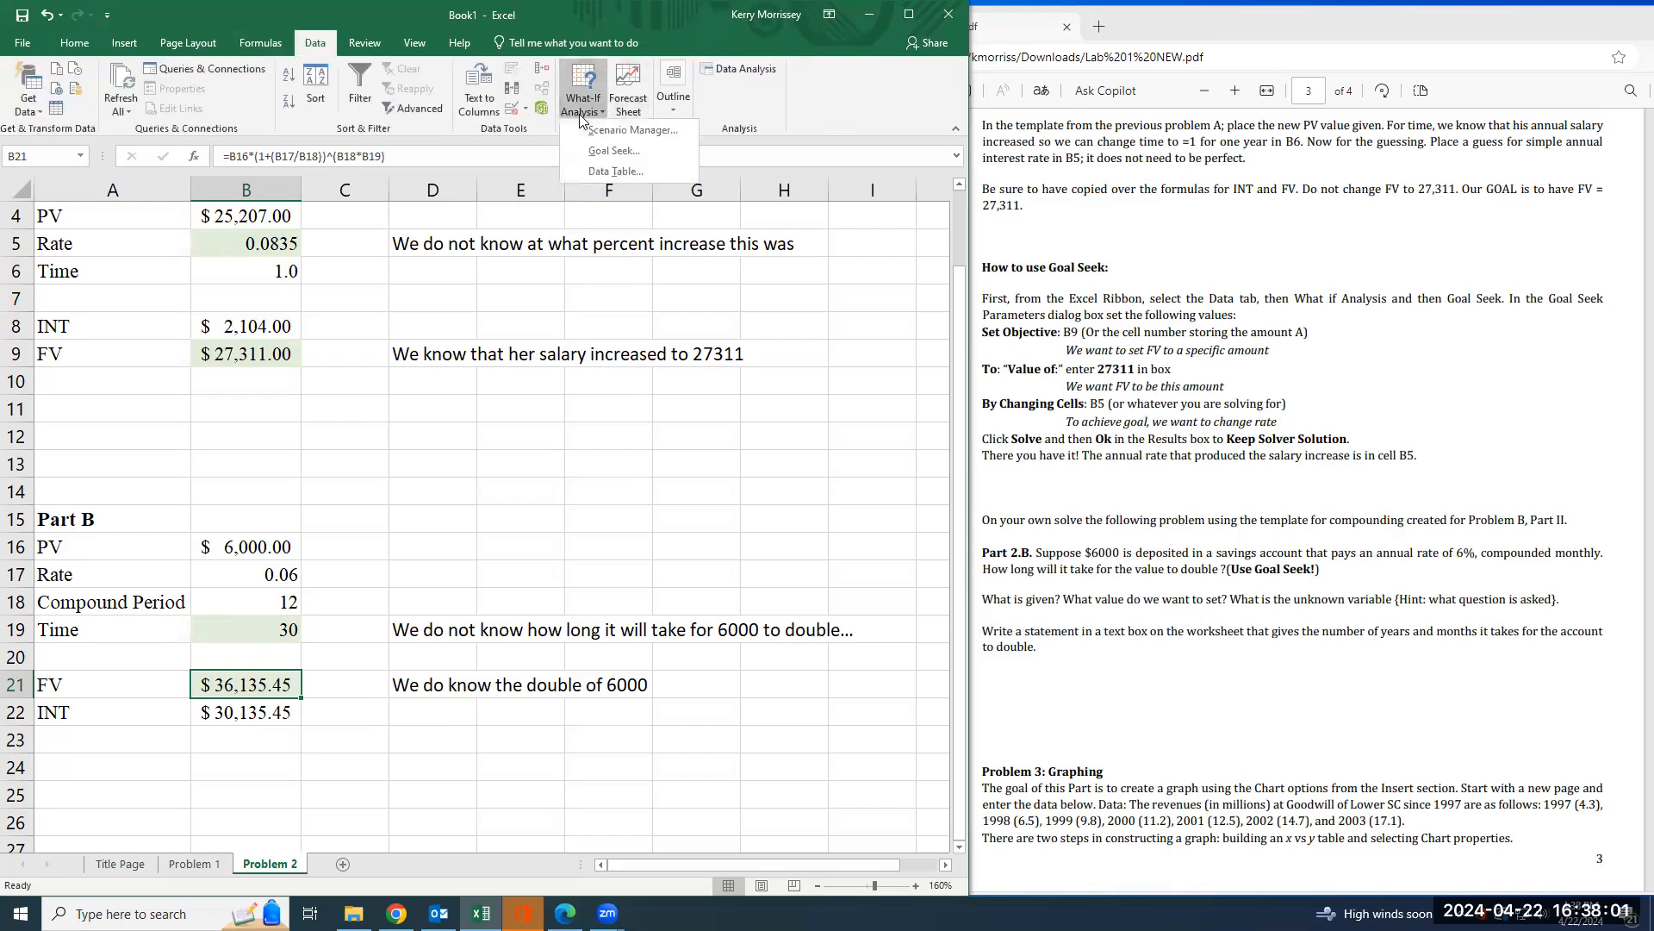
{"action": "left_click", "coordinate": [614, 150]}
{"action": "left_click_drag", "start_coordinate": [384, 231], "coordinate": [494, 363]}
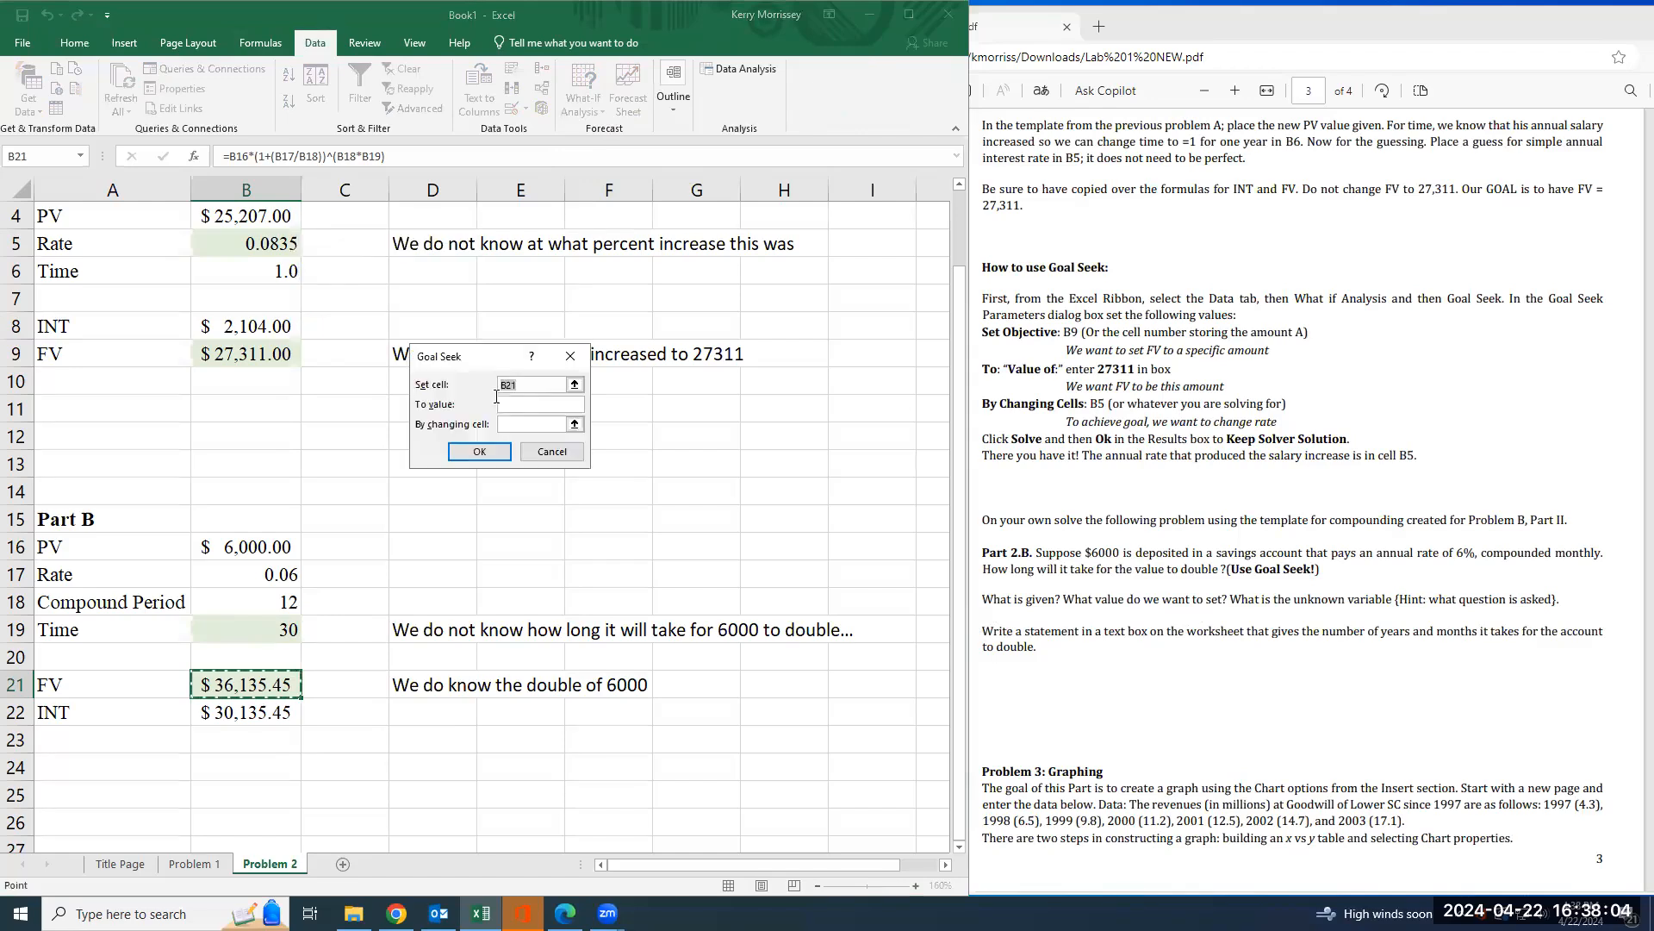
{"action": "left_click", "coordinate": [246, 685]}
{"action": "left_click", "coordinate": [545, 402]}
{"action": "left_click", "coordinate": [252, 636]}
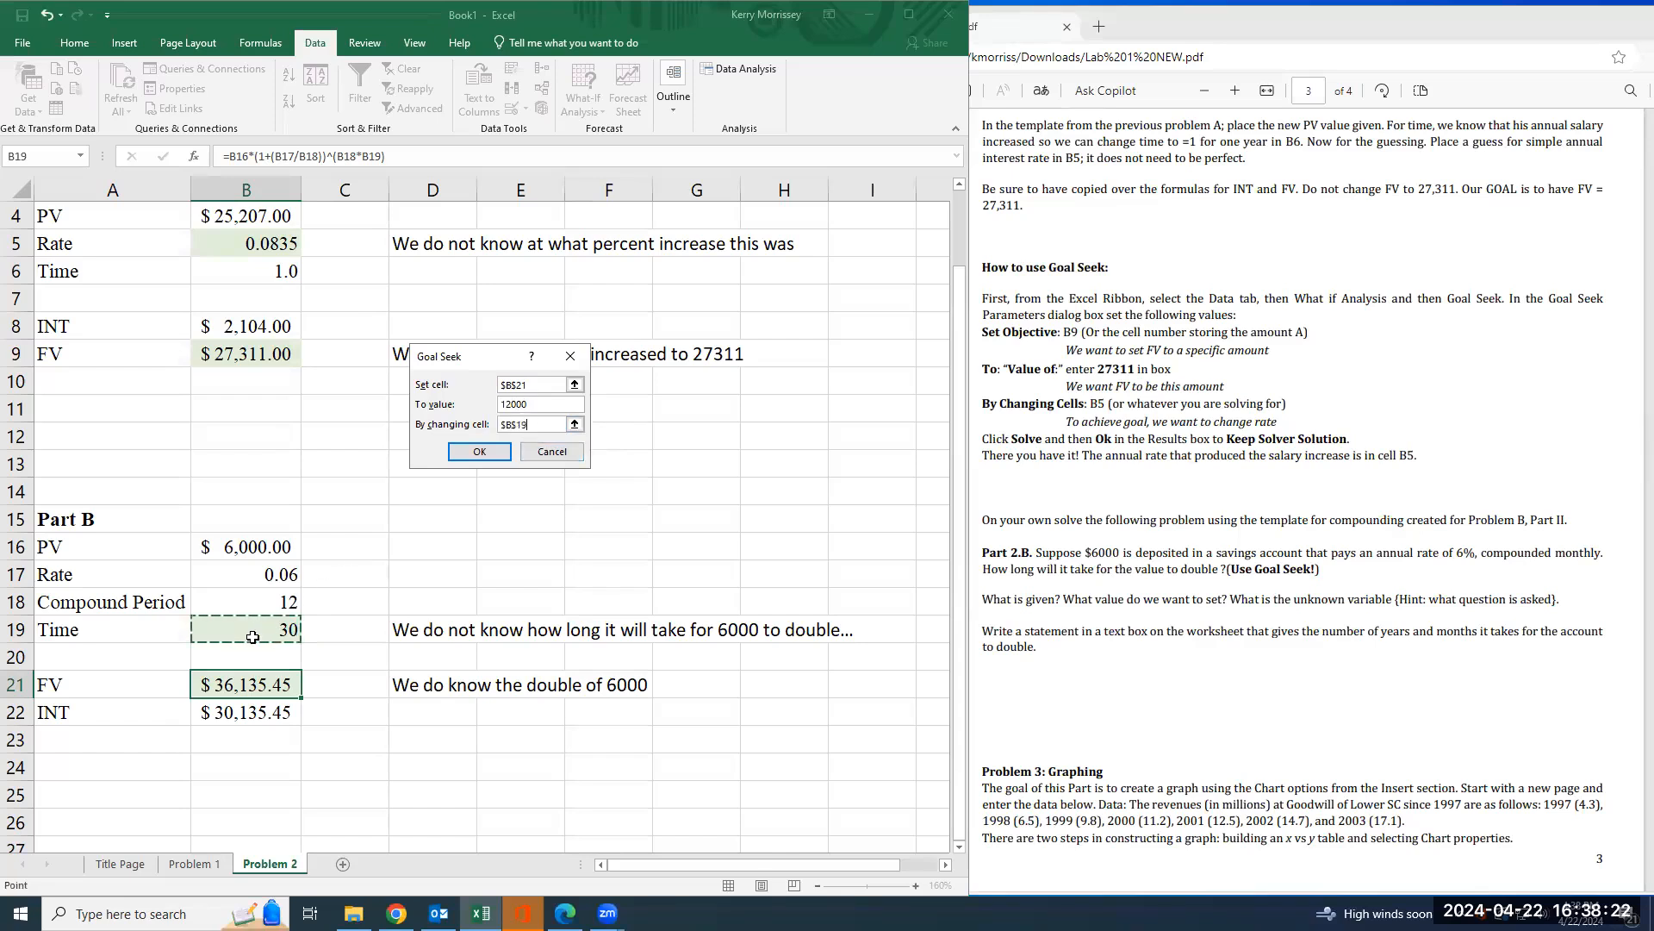
{"action": "left_click", "coordinate": [497, 455]}
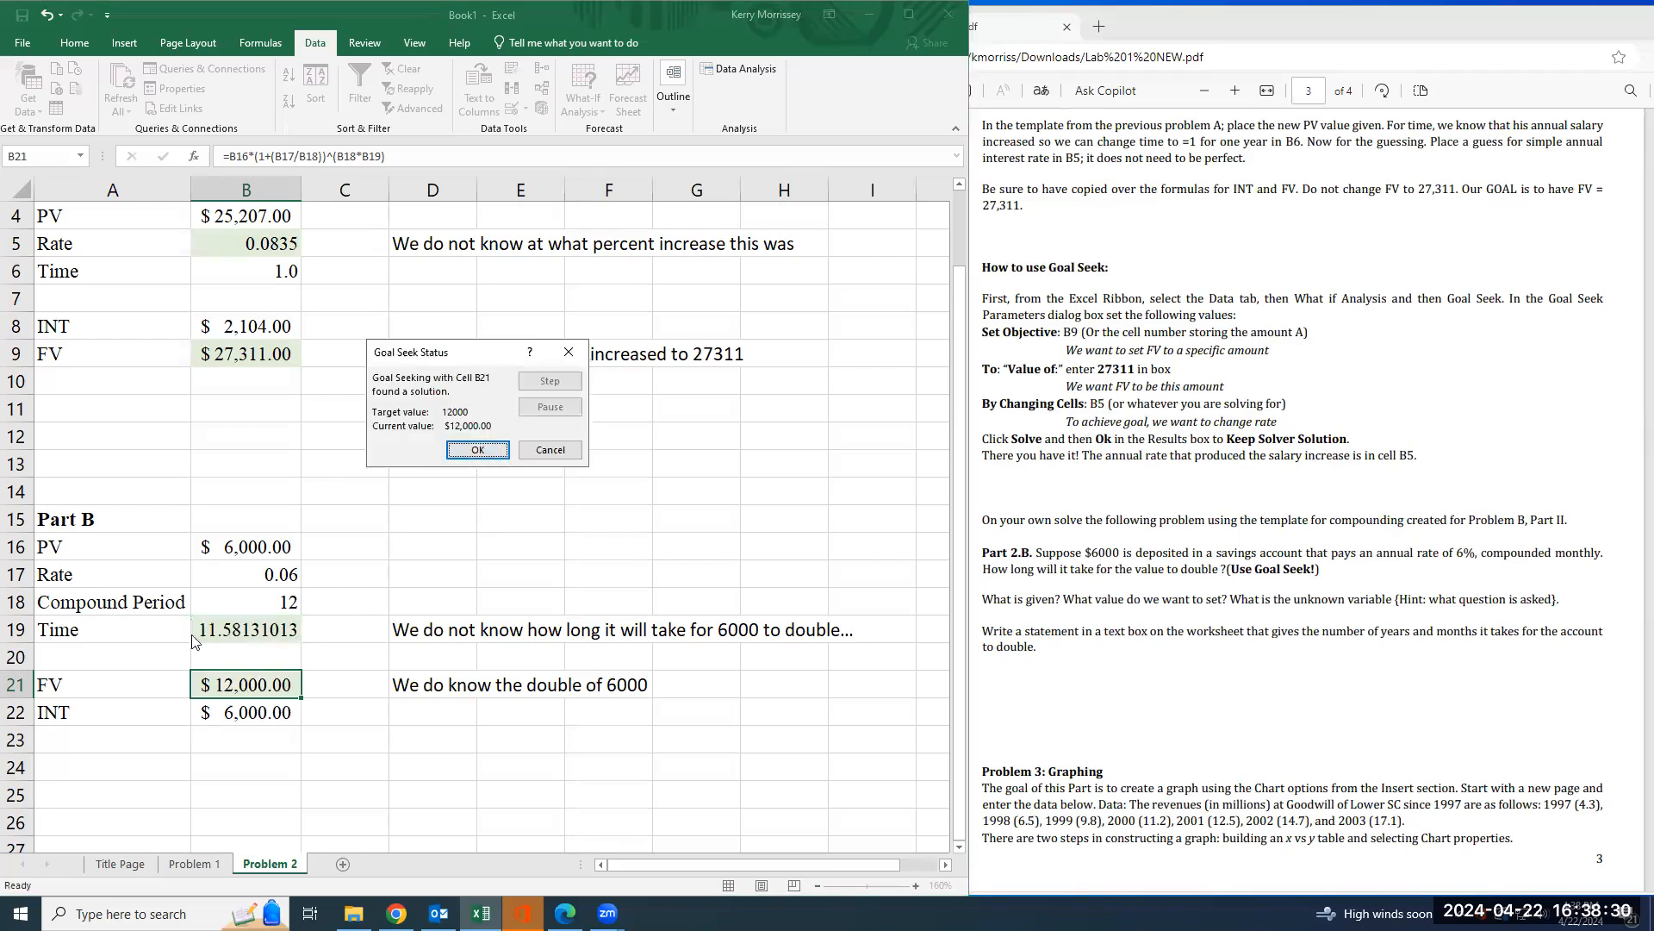
{"action": "left_click", "coordinate": [501, 452]}
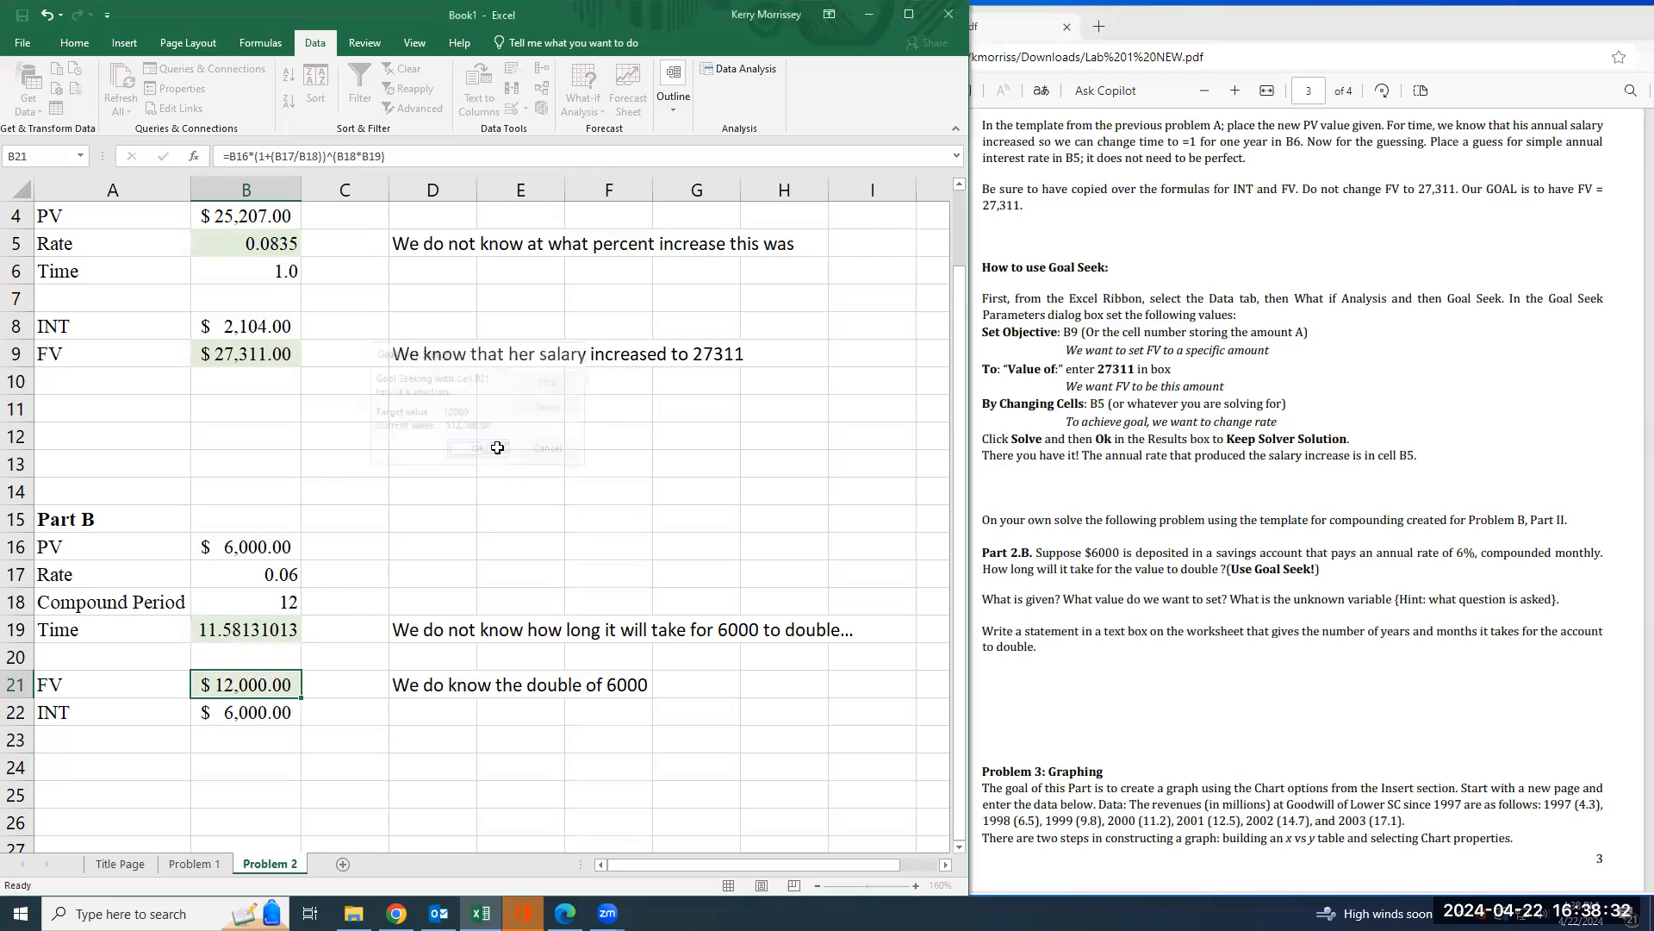
- Reduce Part B's Time value in B19 to two decimal places
{"action": "left_click", "coordinate": [247, 631]}
{"action": "left_click", "coordinate": [69, 47]}
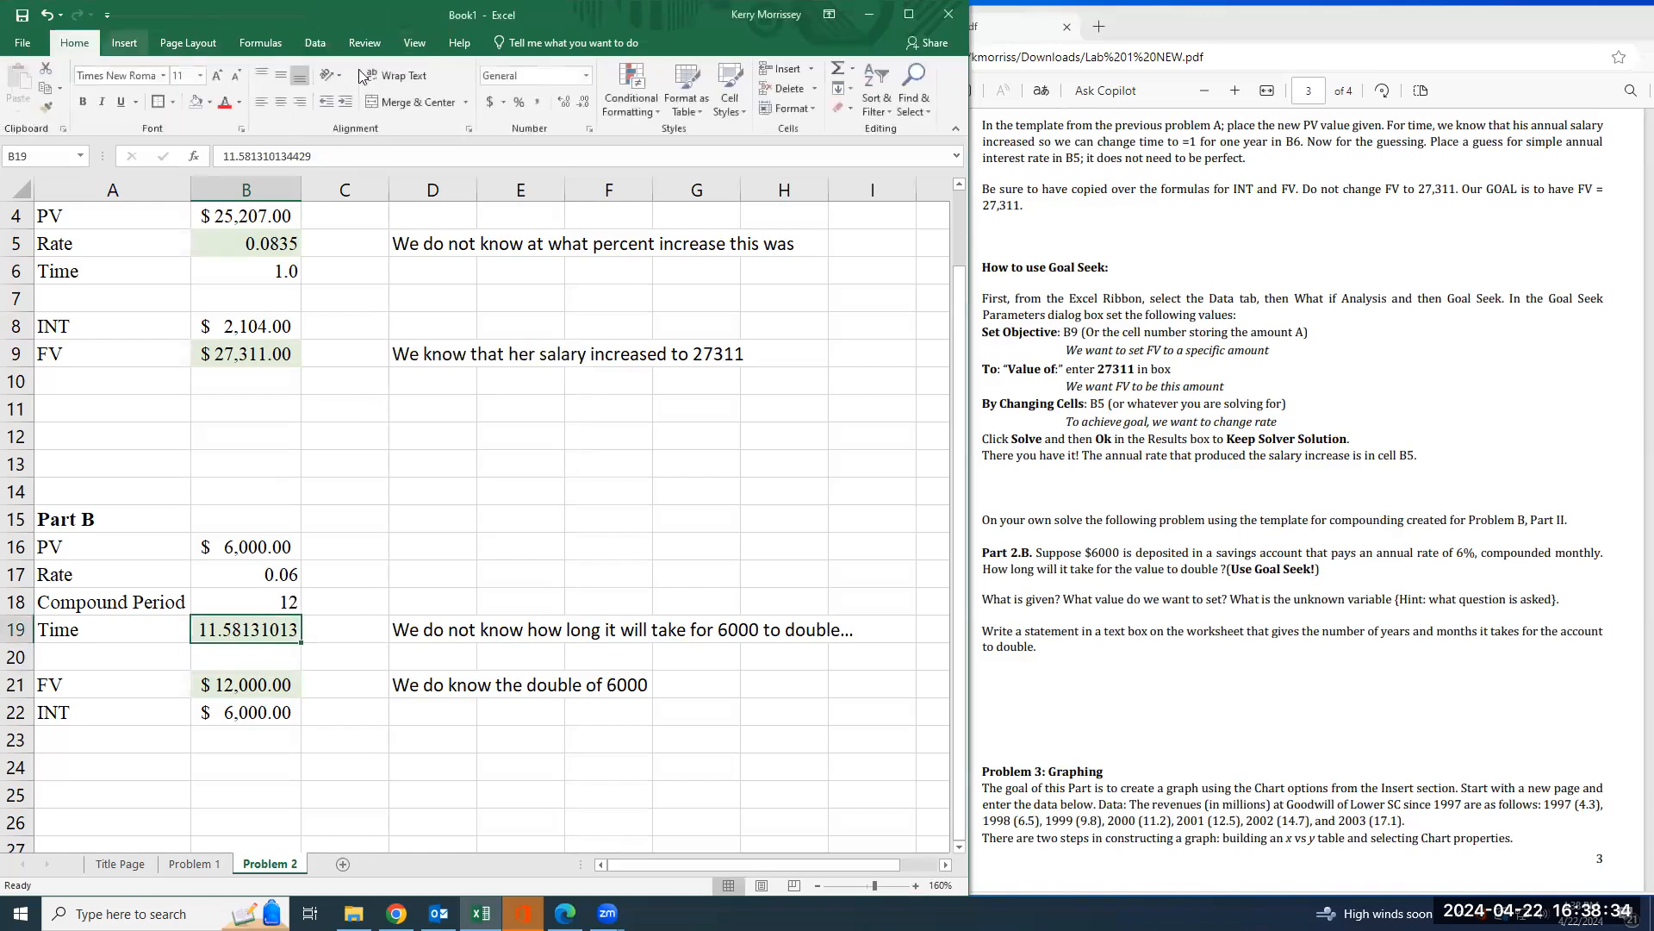
{"action": "left_click", "coordinate": [583, 105]}
{"action": "left_click", "coordinate": [583, 105]}
{"action": "left_click", "coordinate": [583, 105]}
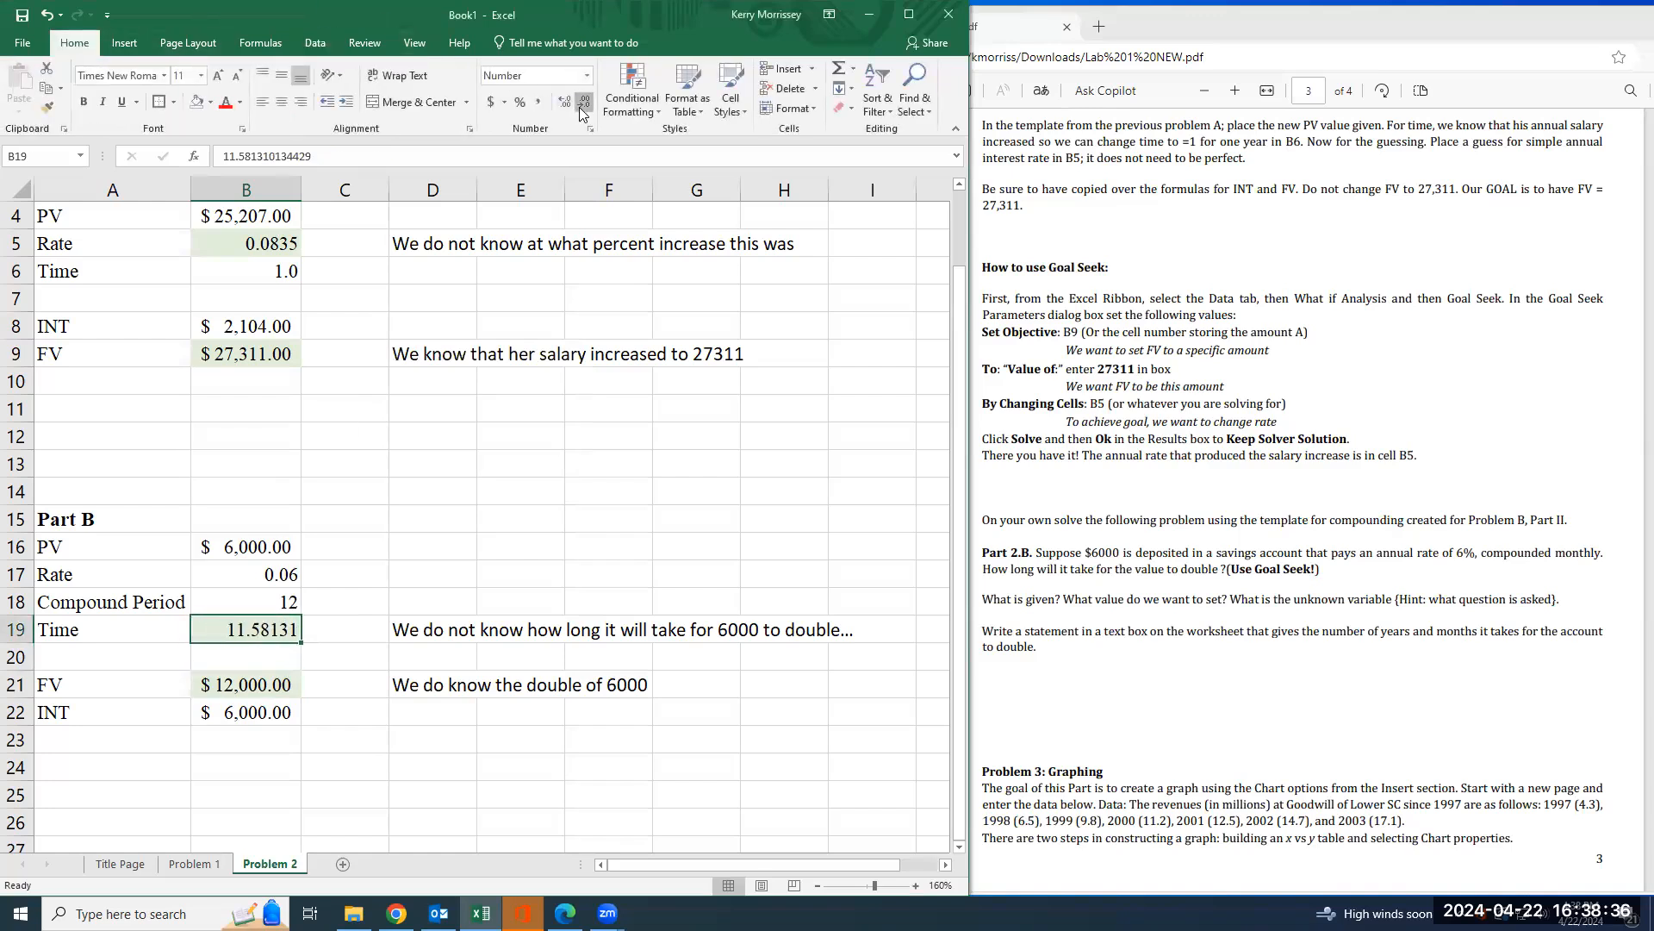
{"action": "left_click", "coordinate": [583, 105]}
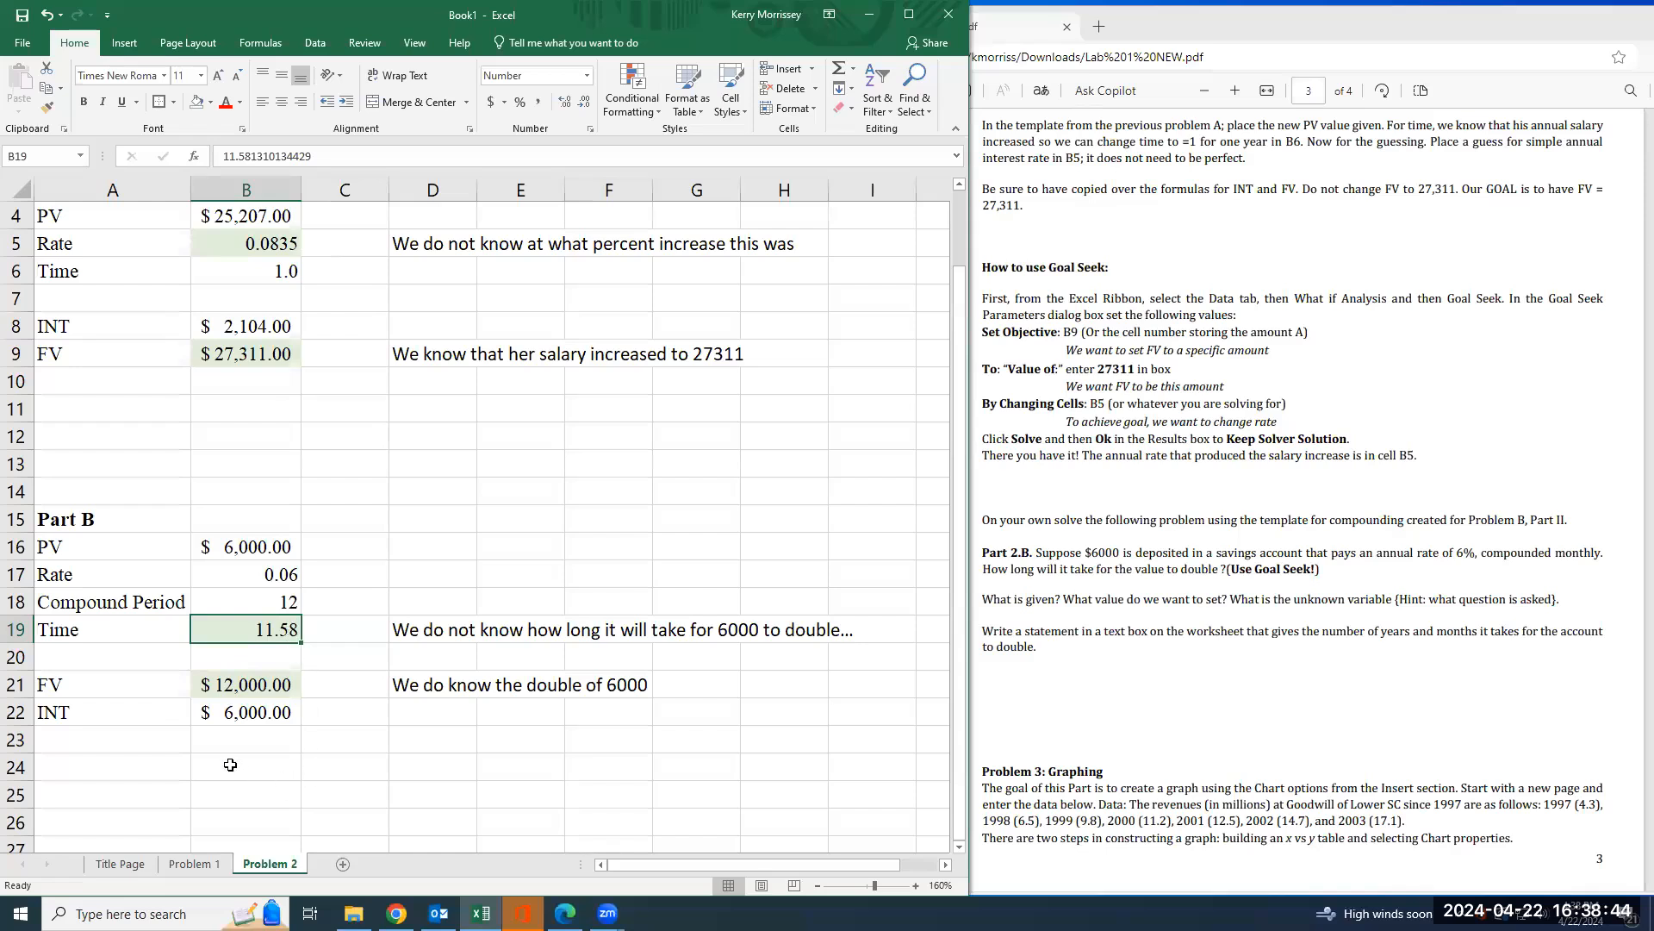
- Insert a text box below Part B reading "A) Using college level sentences, give the number of years and months it takes for the account to double."
{"action": "left_click", "coordinate": [134, 56]}
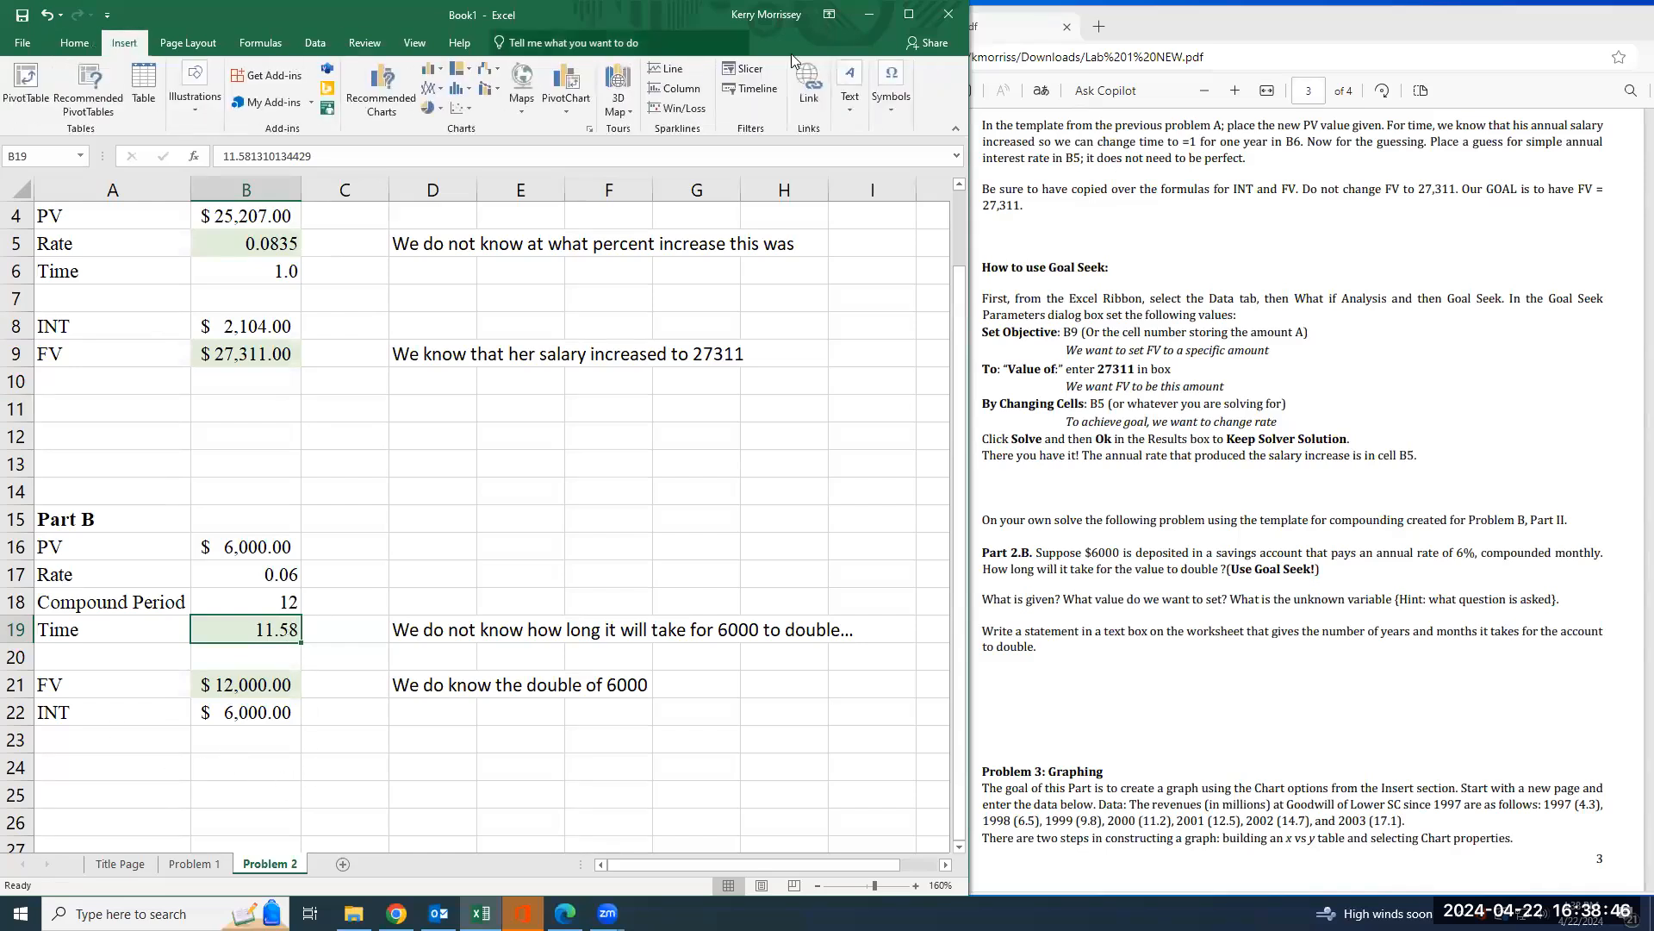
{"action": "left_click", "coordinate": [850, 97]}
{"action": "left_click", "coordinate": [866, 153]}
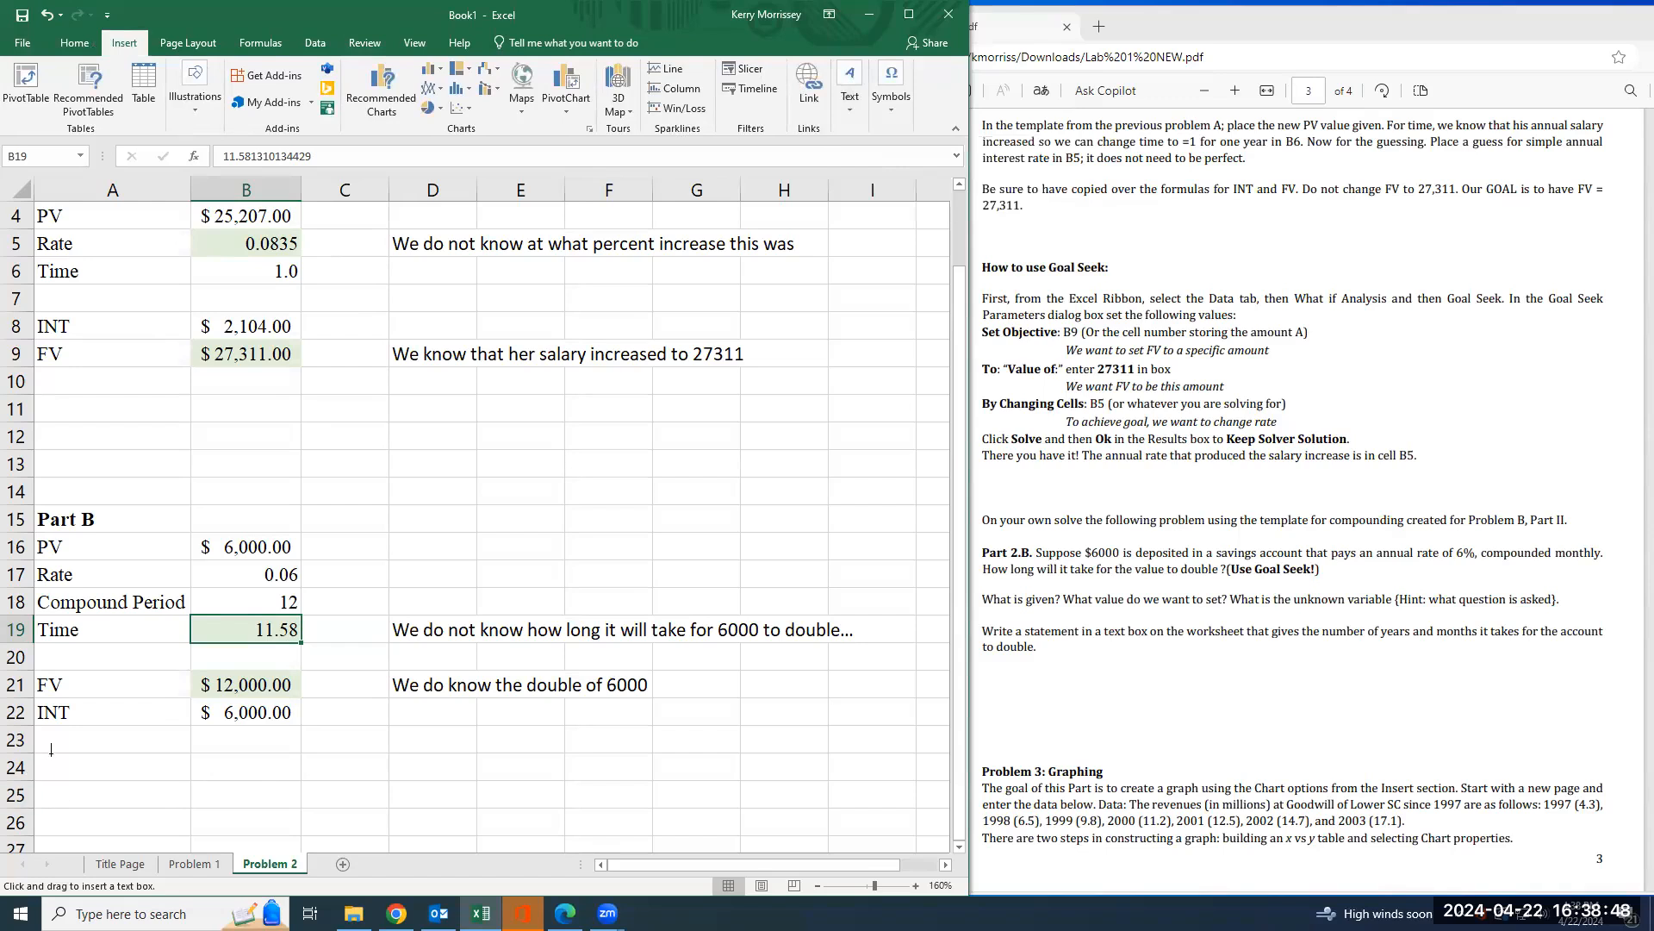
{"action": "mouse_move", "coordinate": [49, 747]}
{"action": "left_mouse_down"}
{"action": "mouse_move", "coordinate": [327, 849]}
{"action": "mouse_move", "coordinate": [740, 805]}
{"action": "left_mouse_up"}
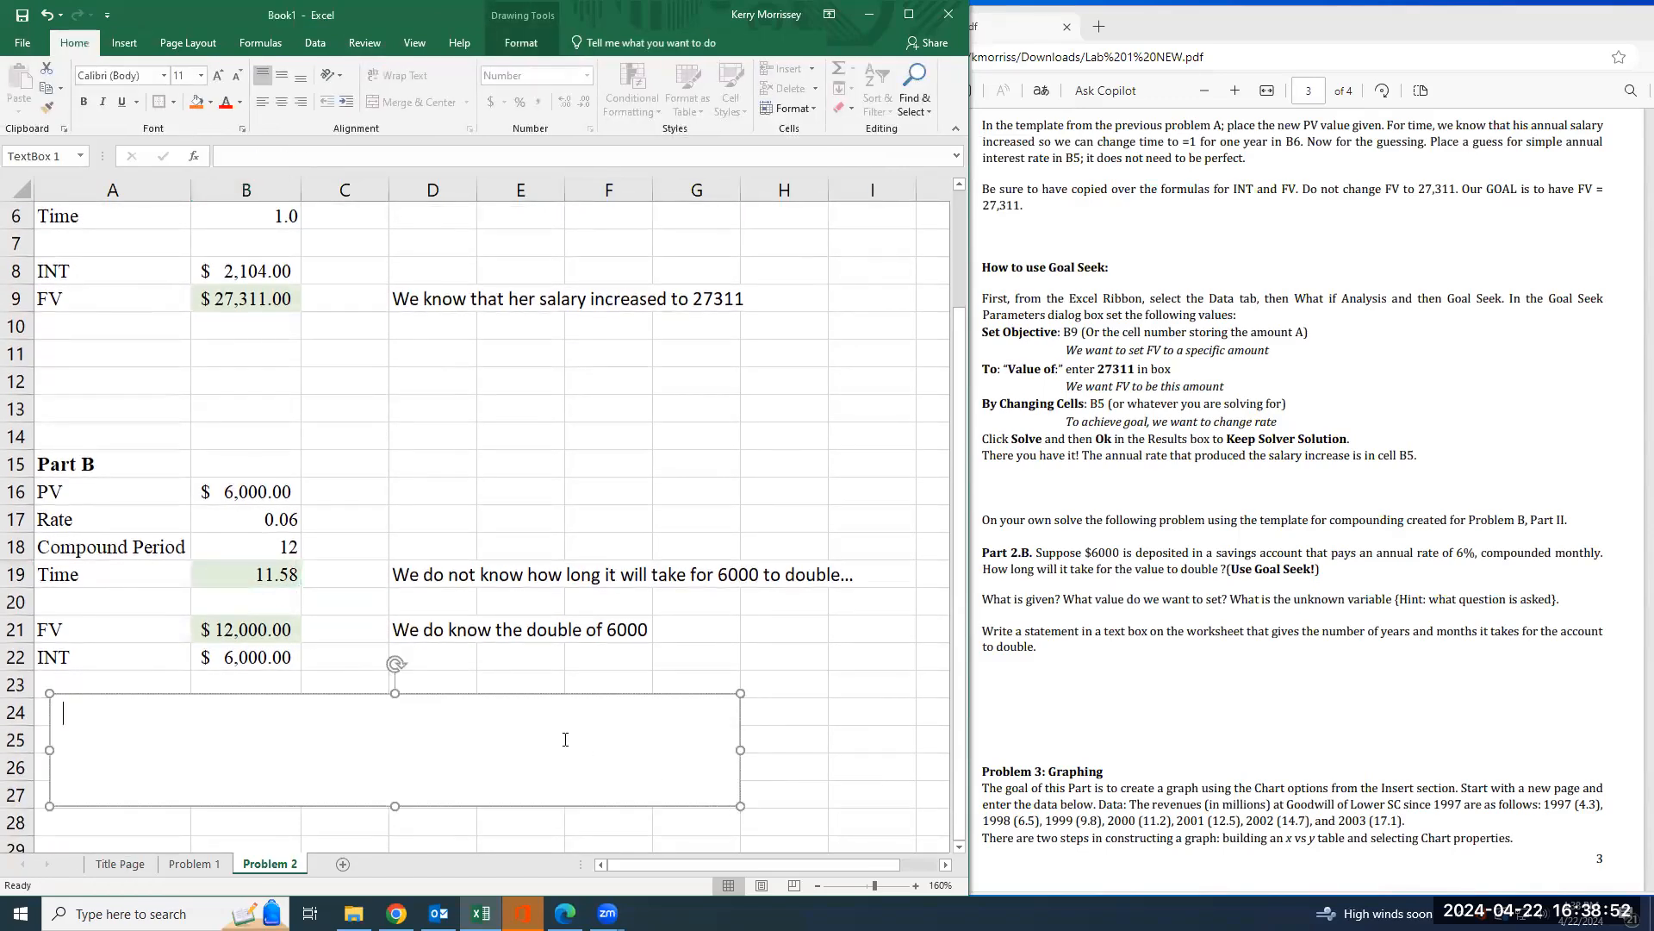
{"action": "type", "text": "A) Usign vc"}
{"action": "type", "text": "g college level s"}
{"action": "type", "text": "entences"}
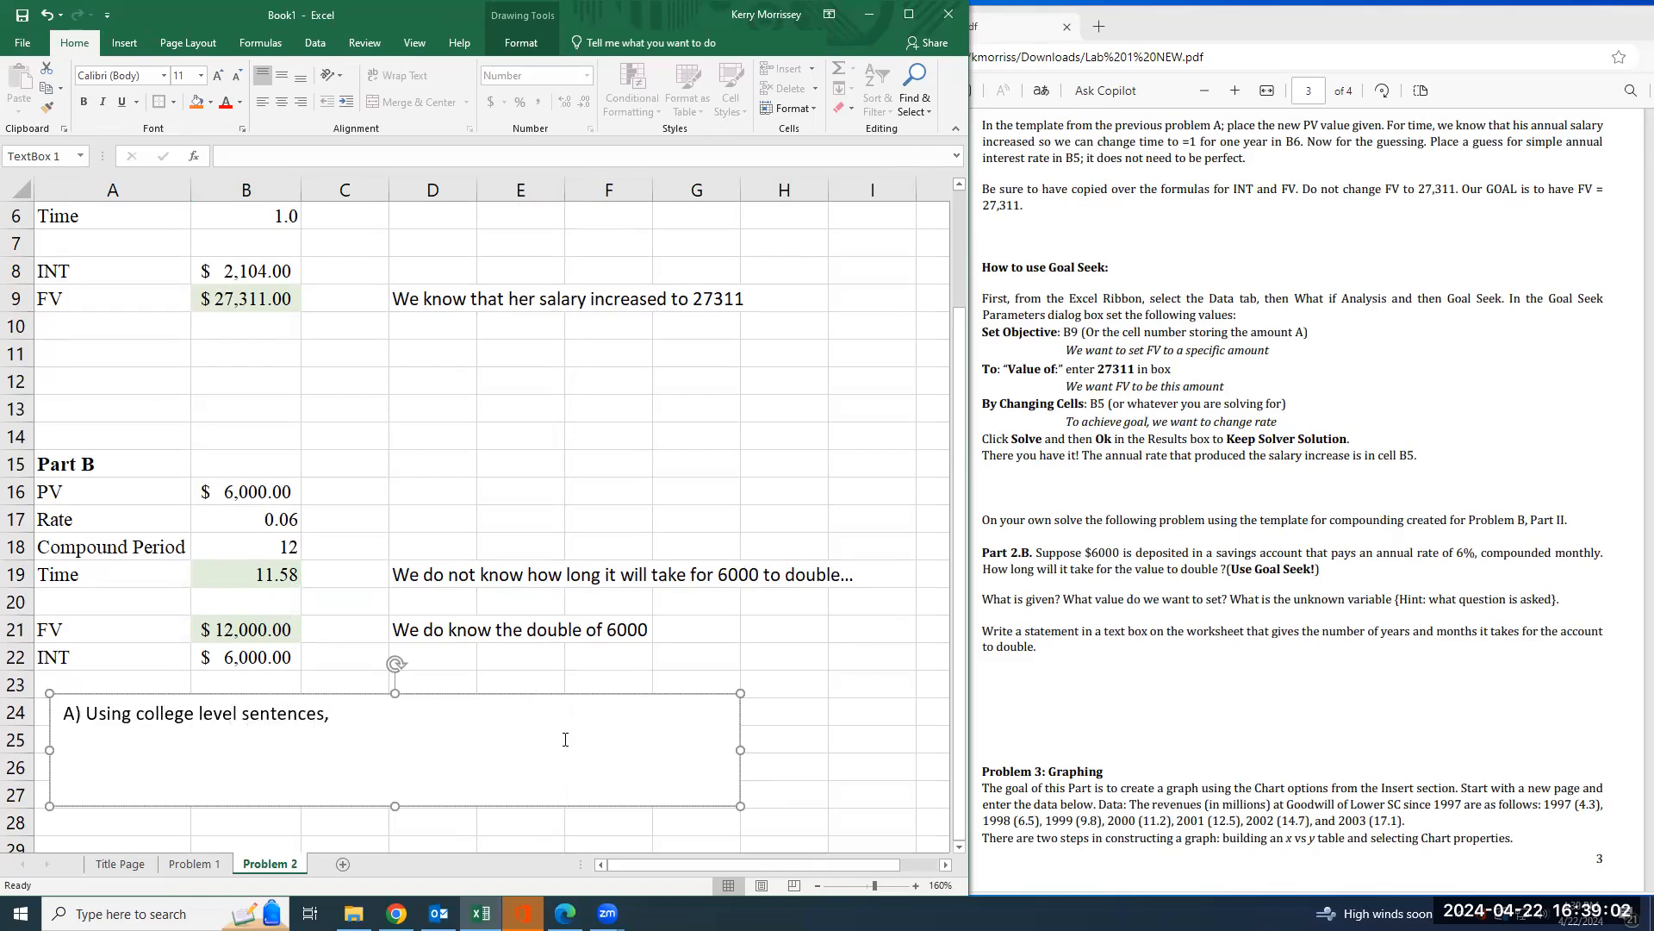
{"action": "type", "text": ", give the number of ye"}
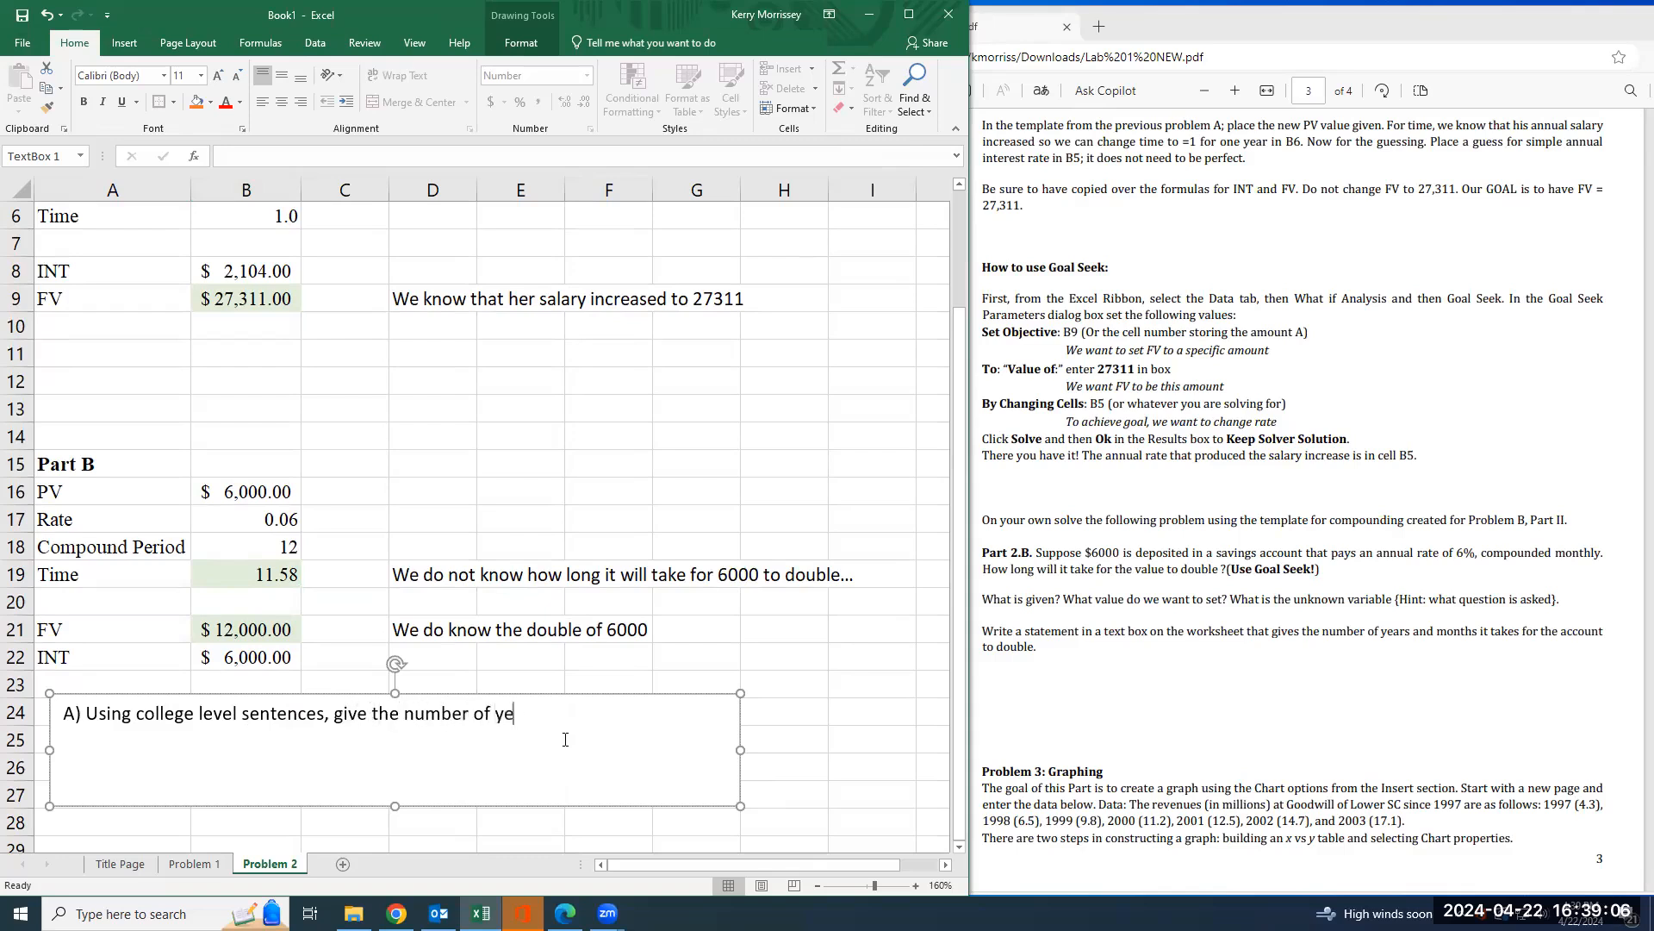
{"action": "type", "text": "ars and months it takes for the account to double."}
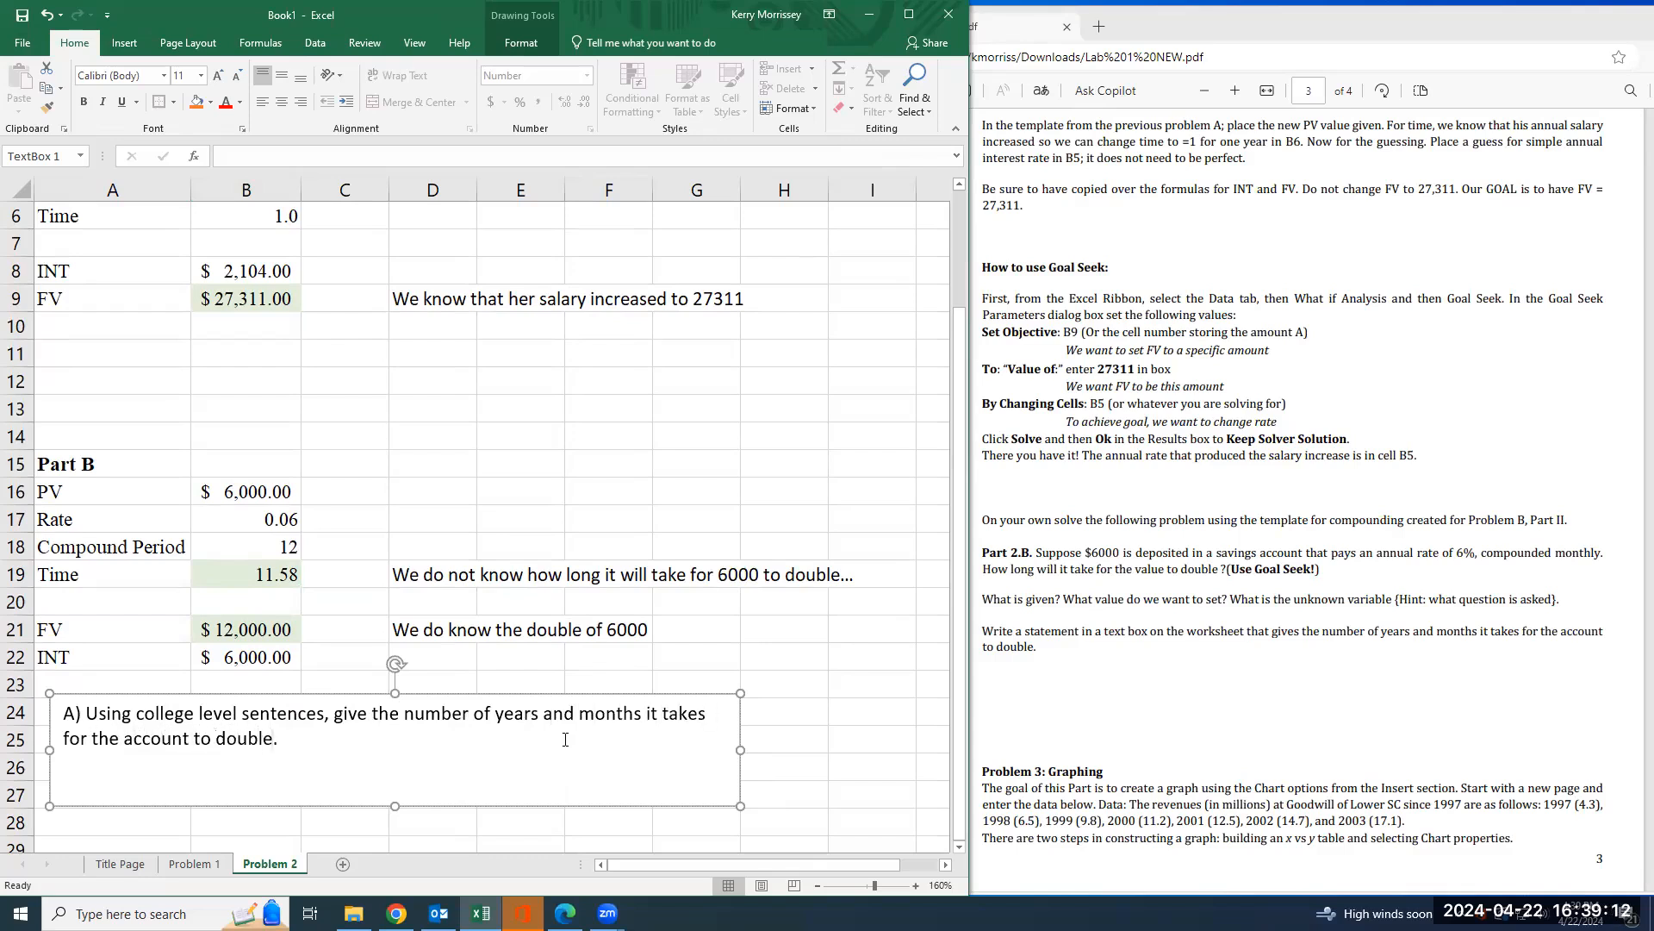
- Set the font of all the text in the text box below Part B to Times New Roman
{"action": "left_click", "coordinate": [832, 768]}
{"action": "mouse_move", "coordinate": [269, 755]}
{"action": "left_mouse_down"}
{"action": "mouse_move", "coordinate": [73, 719]}
{"action": "mouse_move", "coordinate": [62, 667]}
{"action": "left_mouse_up"}
{"action": "left_click", "coordinate": [145, 77]}
{"action": "type", "text": "Times"}
{"action": "key", "text": "Return"}
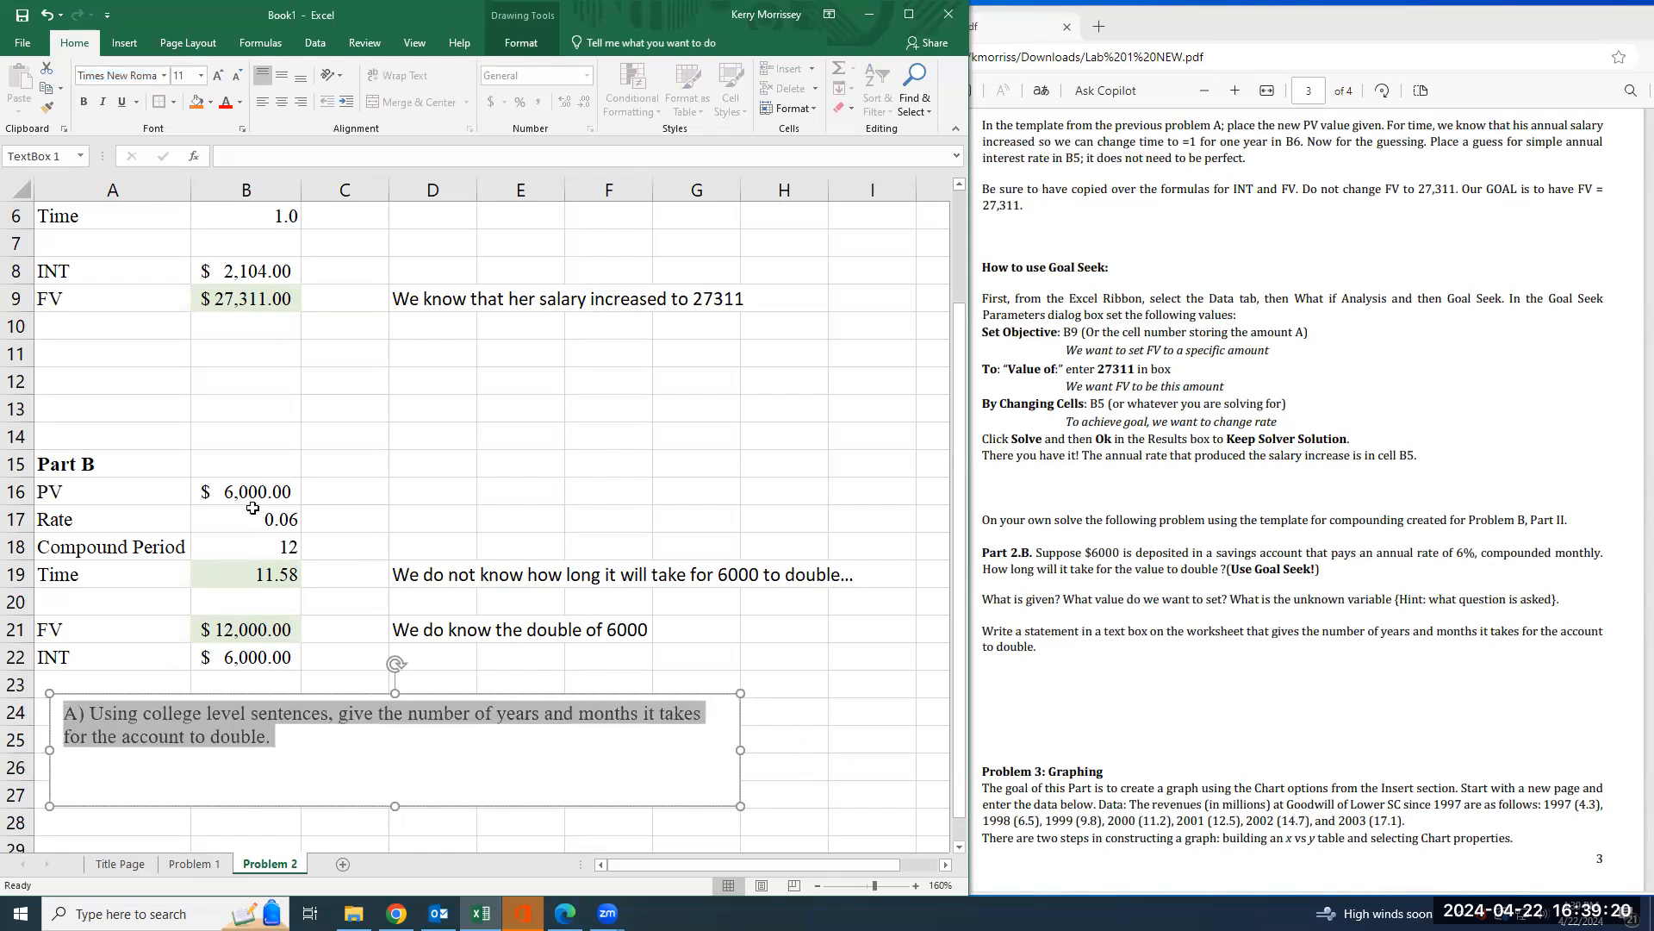
{"action": "left_click", "coordinate": [417, 770]}
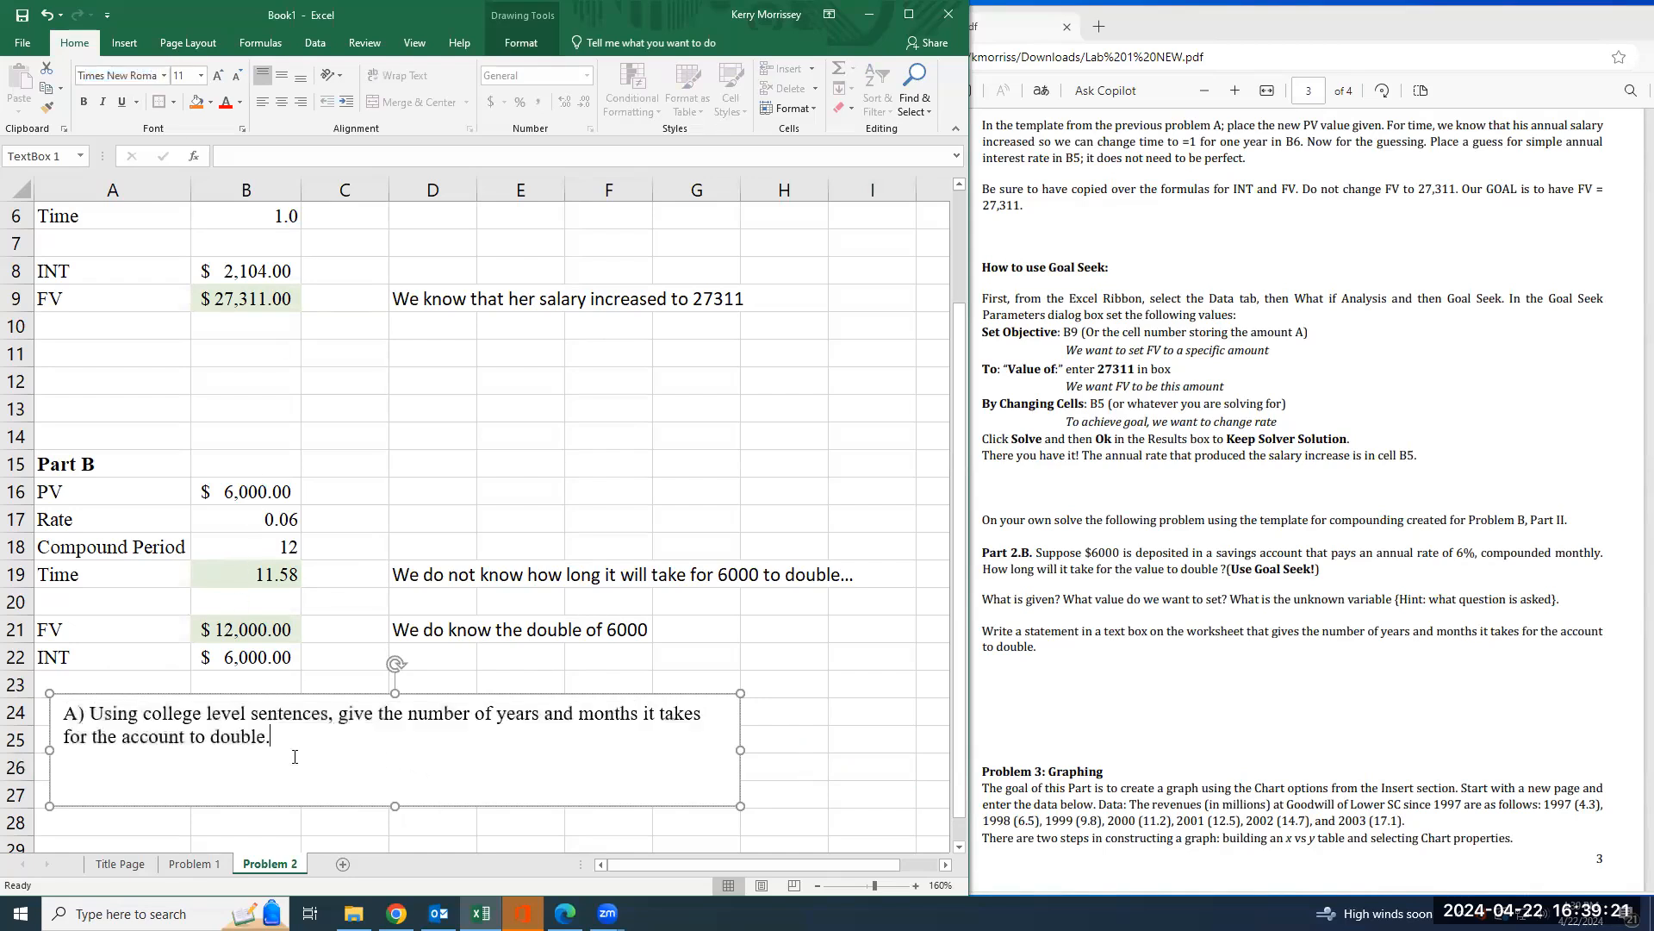
{"action": "left_click", "coordinate": [261, 485]}
{"action": "left_click_drag", "start_coordinate": [261, 485], "coordinate": [112, 660]}
{"action": "left_click", "coordinate": [303, 740]}
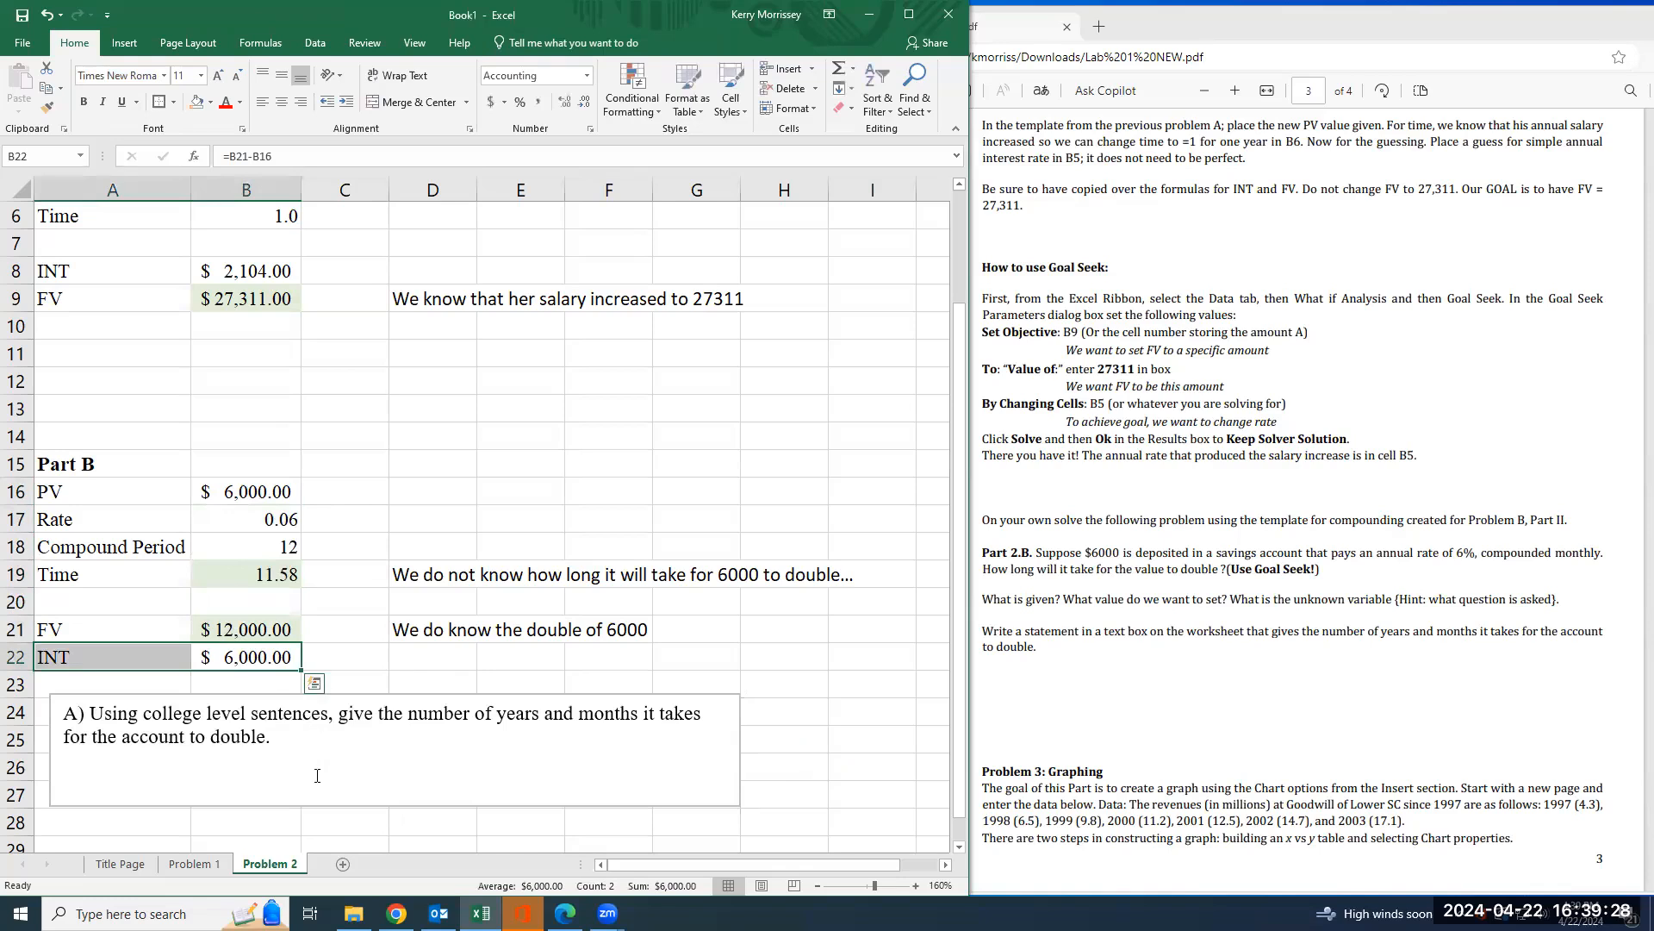
{"action": "left_click", "coordinate": [284, 738]}
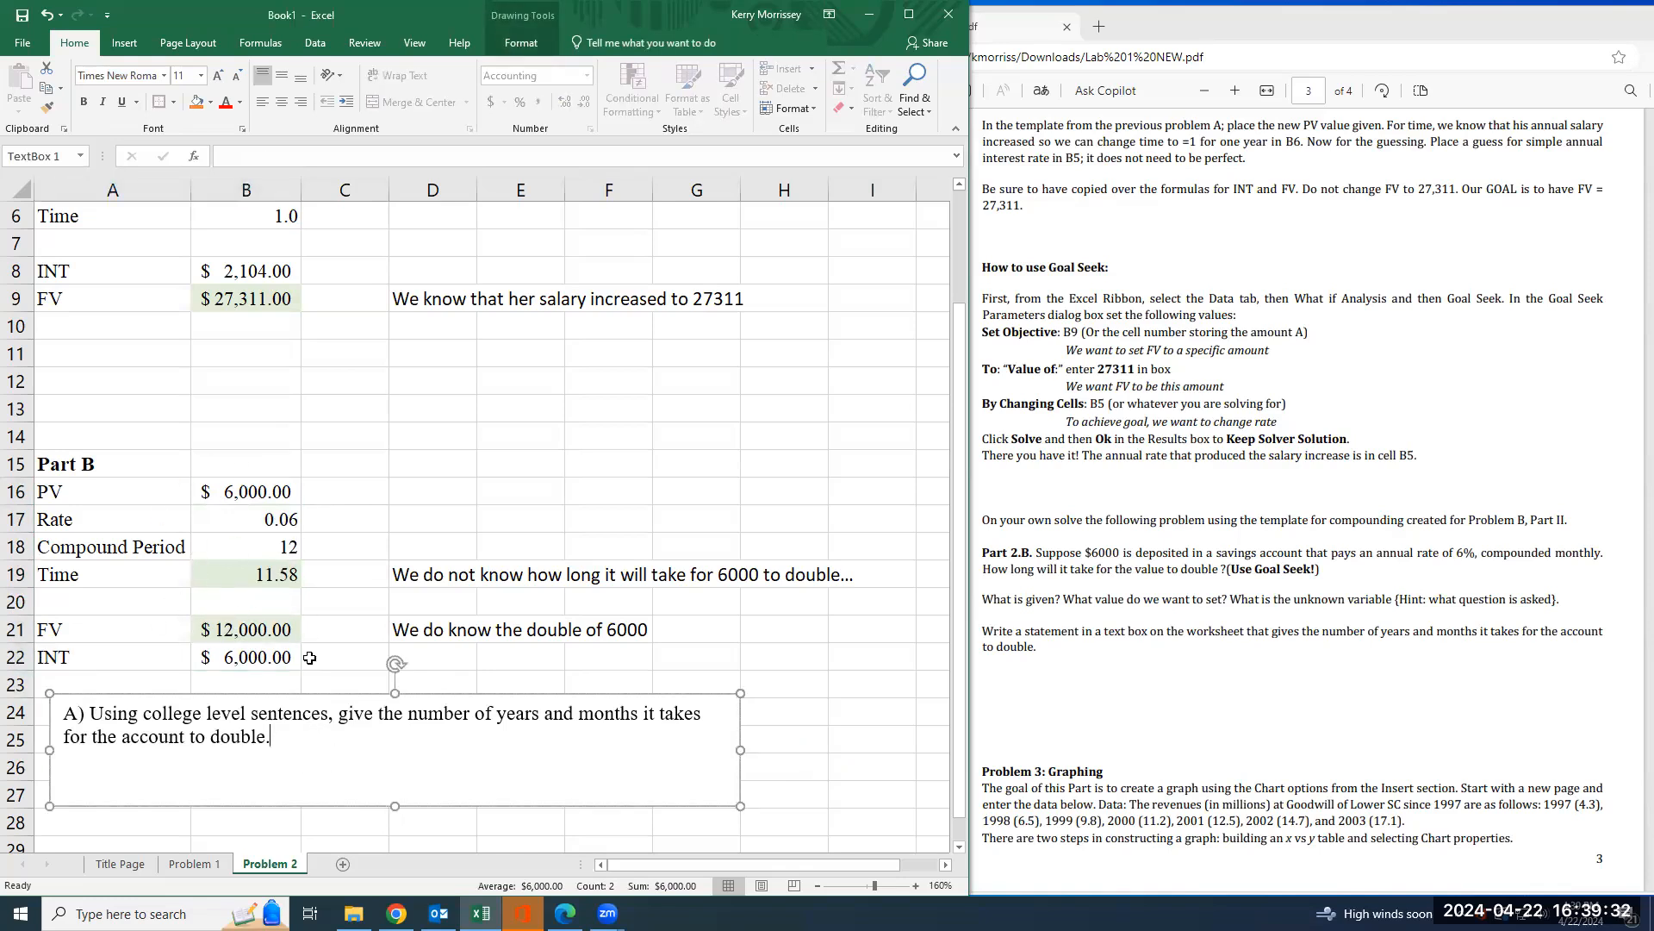
{"action": "left_click", "coordinate": [289, 567]}
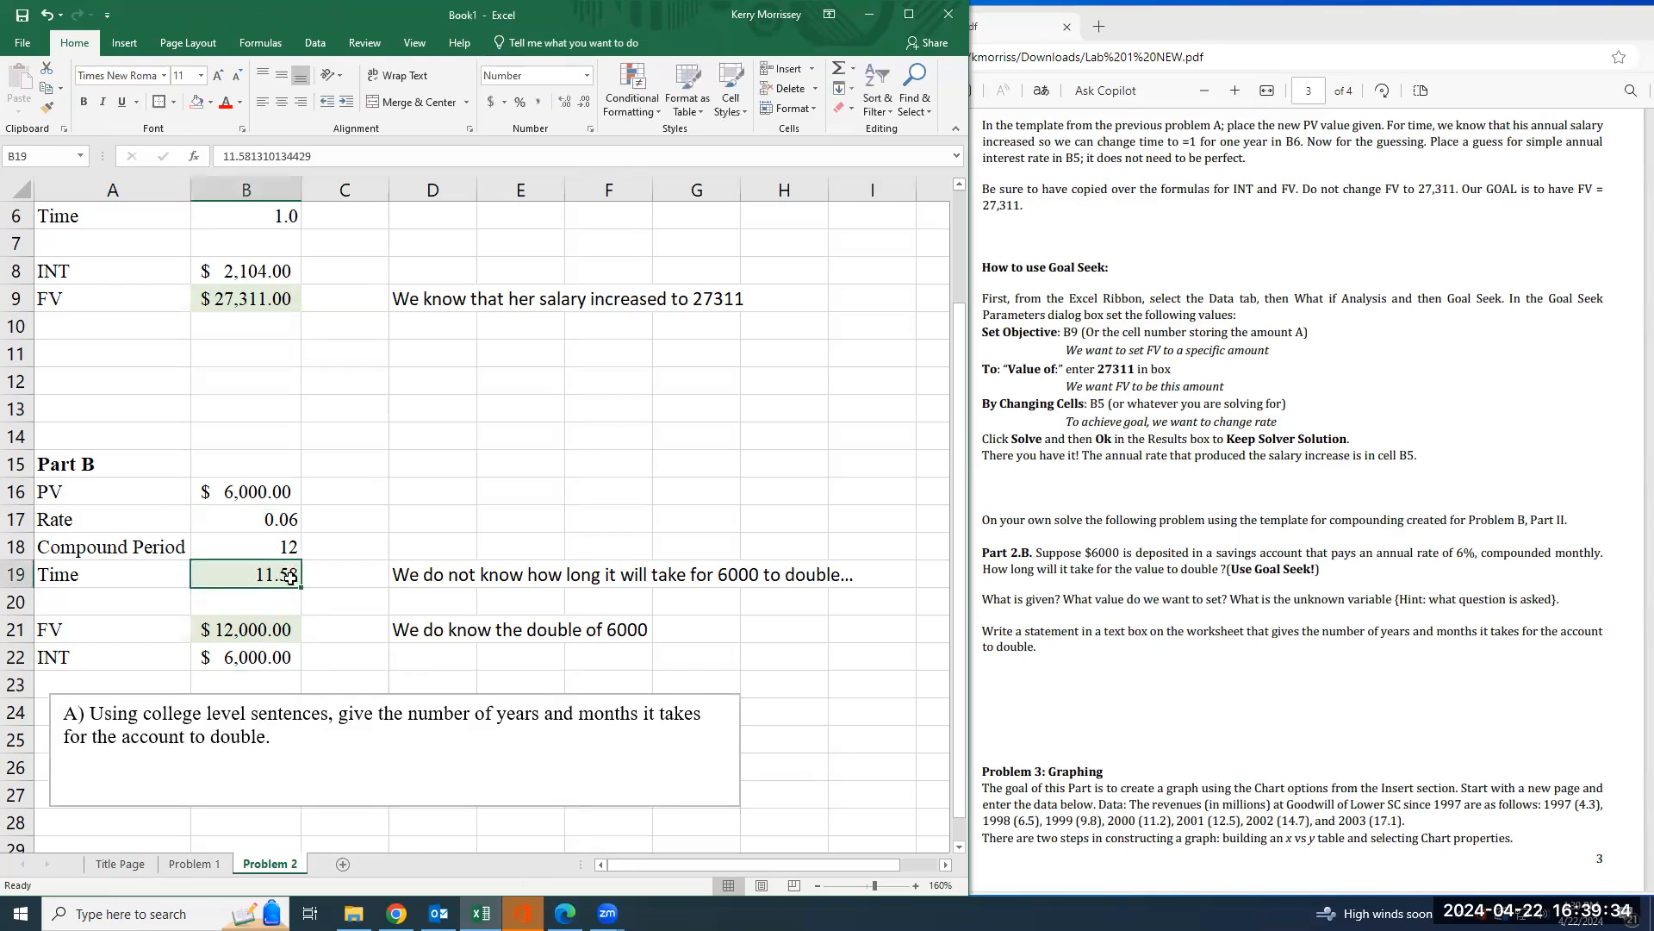
{"action": "left_click", "coordinate": [260, 743]}
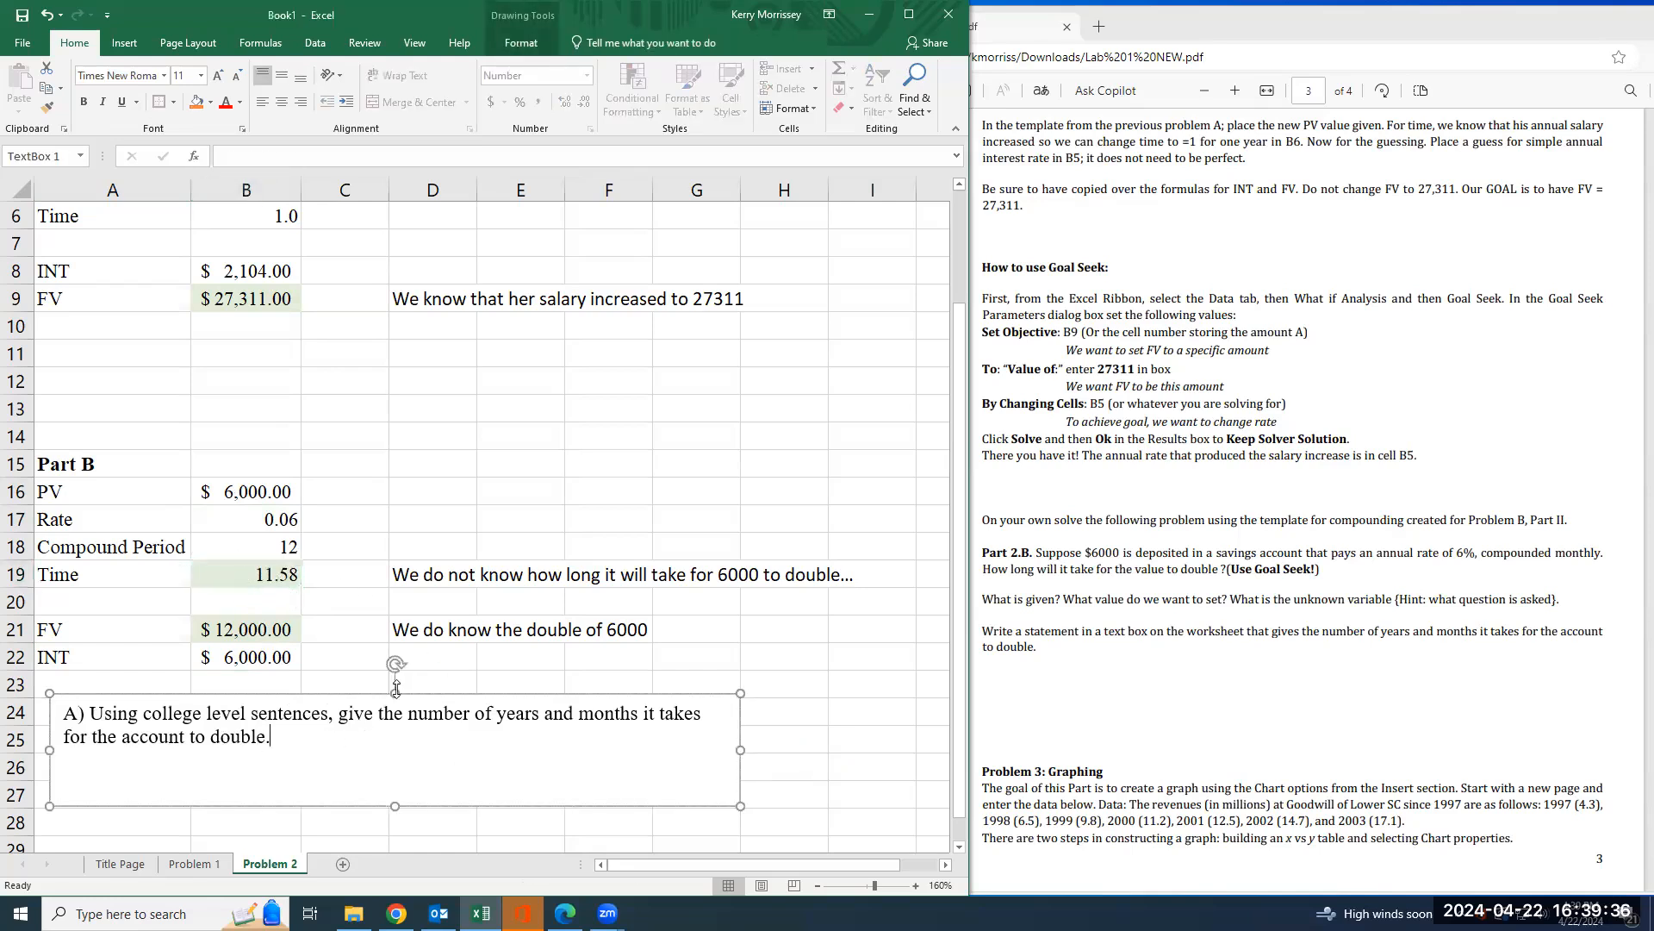
{"action": "left_click", "coordinate": [402, 622]}
{"action": "scroll", "coordinate": [403, 622], "scroll_direction": "up", "scroll_amount": 2}
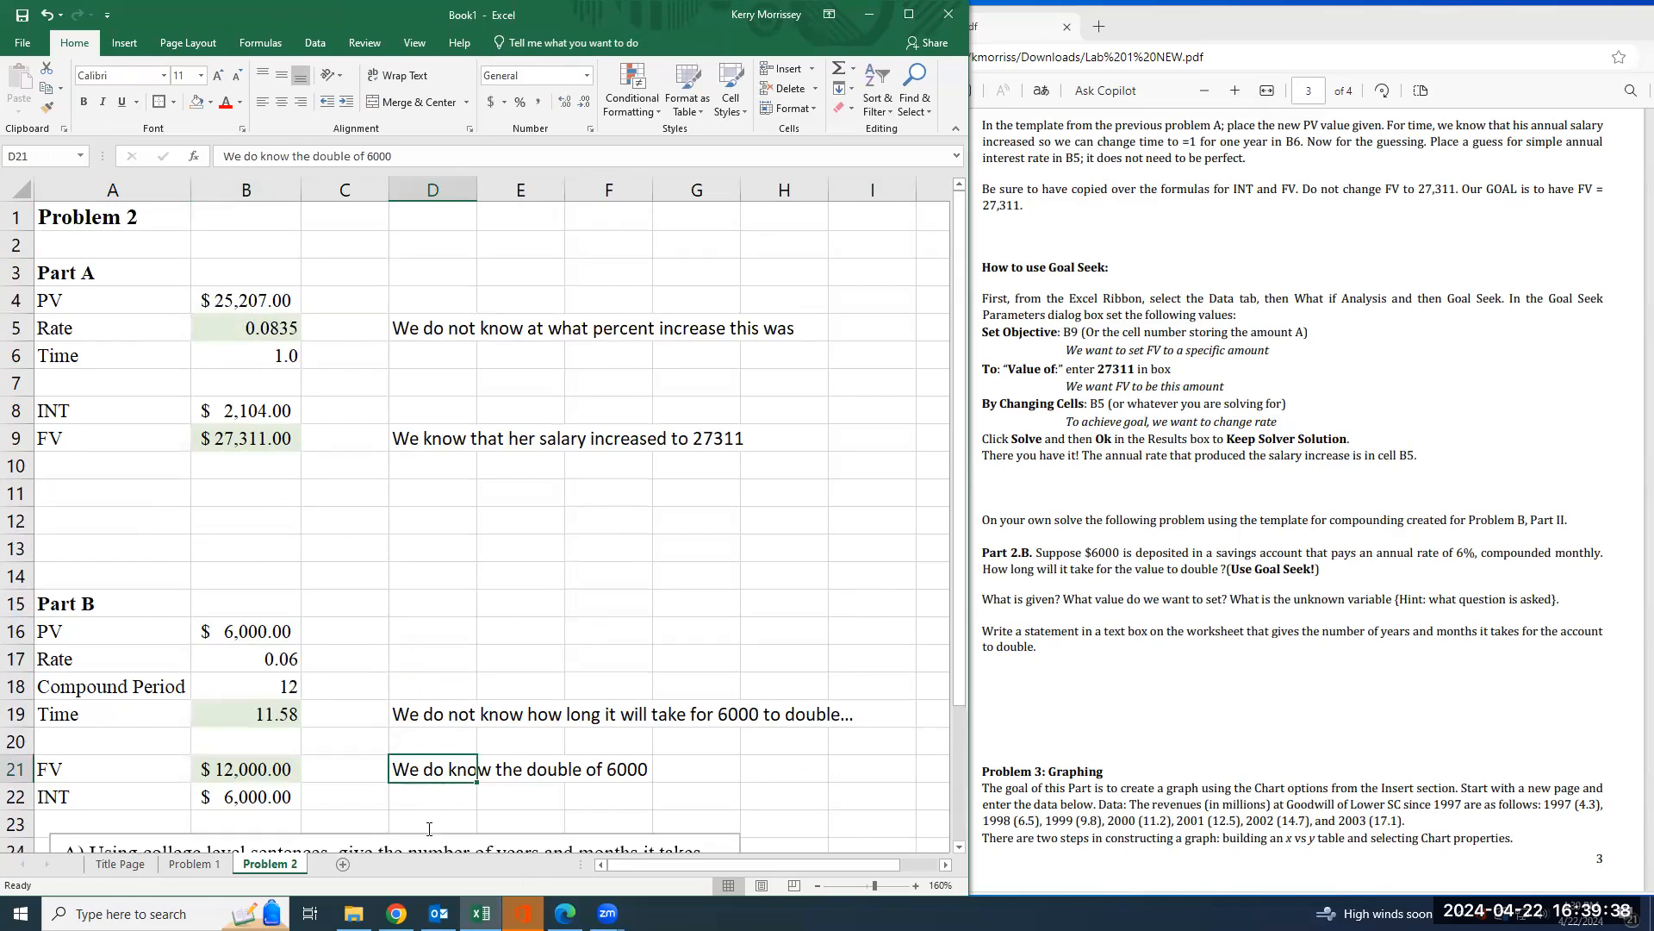
- Add a new worksheet after Problem 2 and name it Problem 3
{"action": "left_click", "coordinate": [343, 864]}
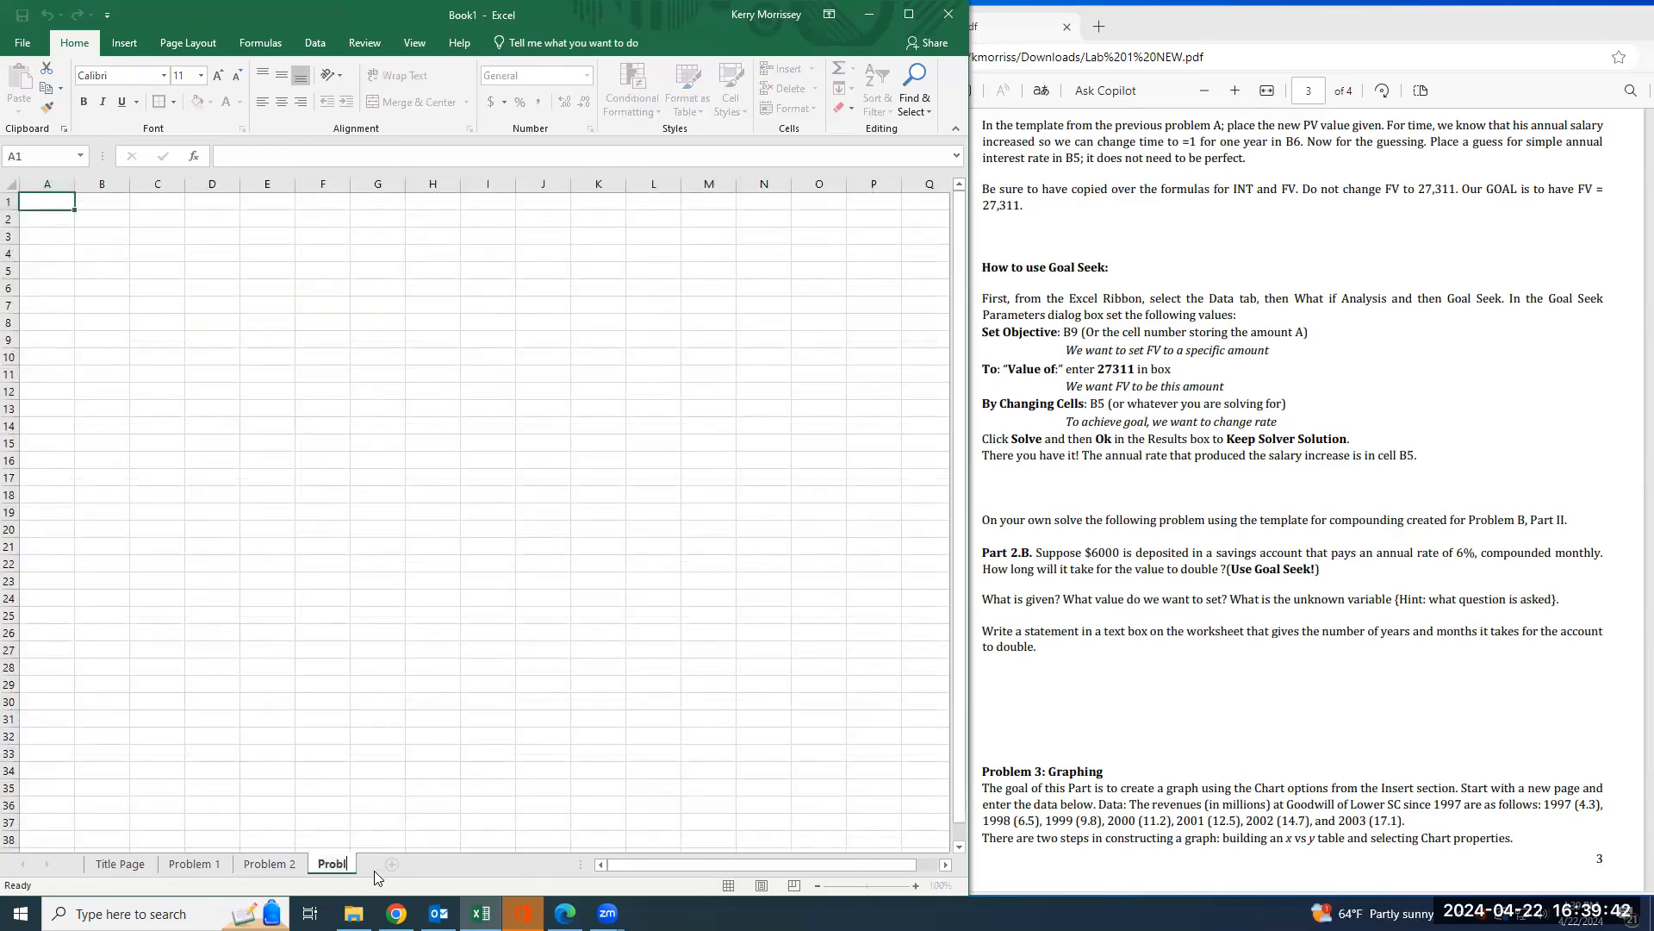
{"action": "left_click", "coordinate": [101, 684]}
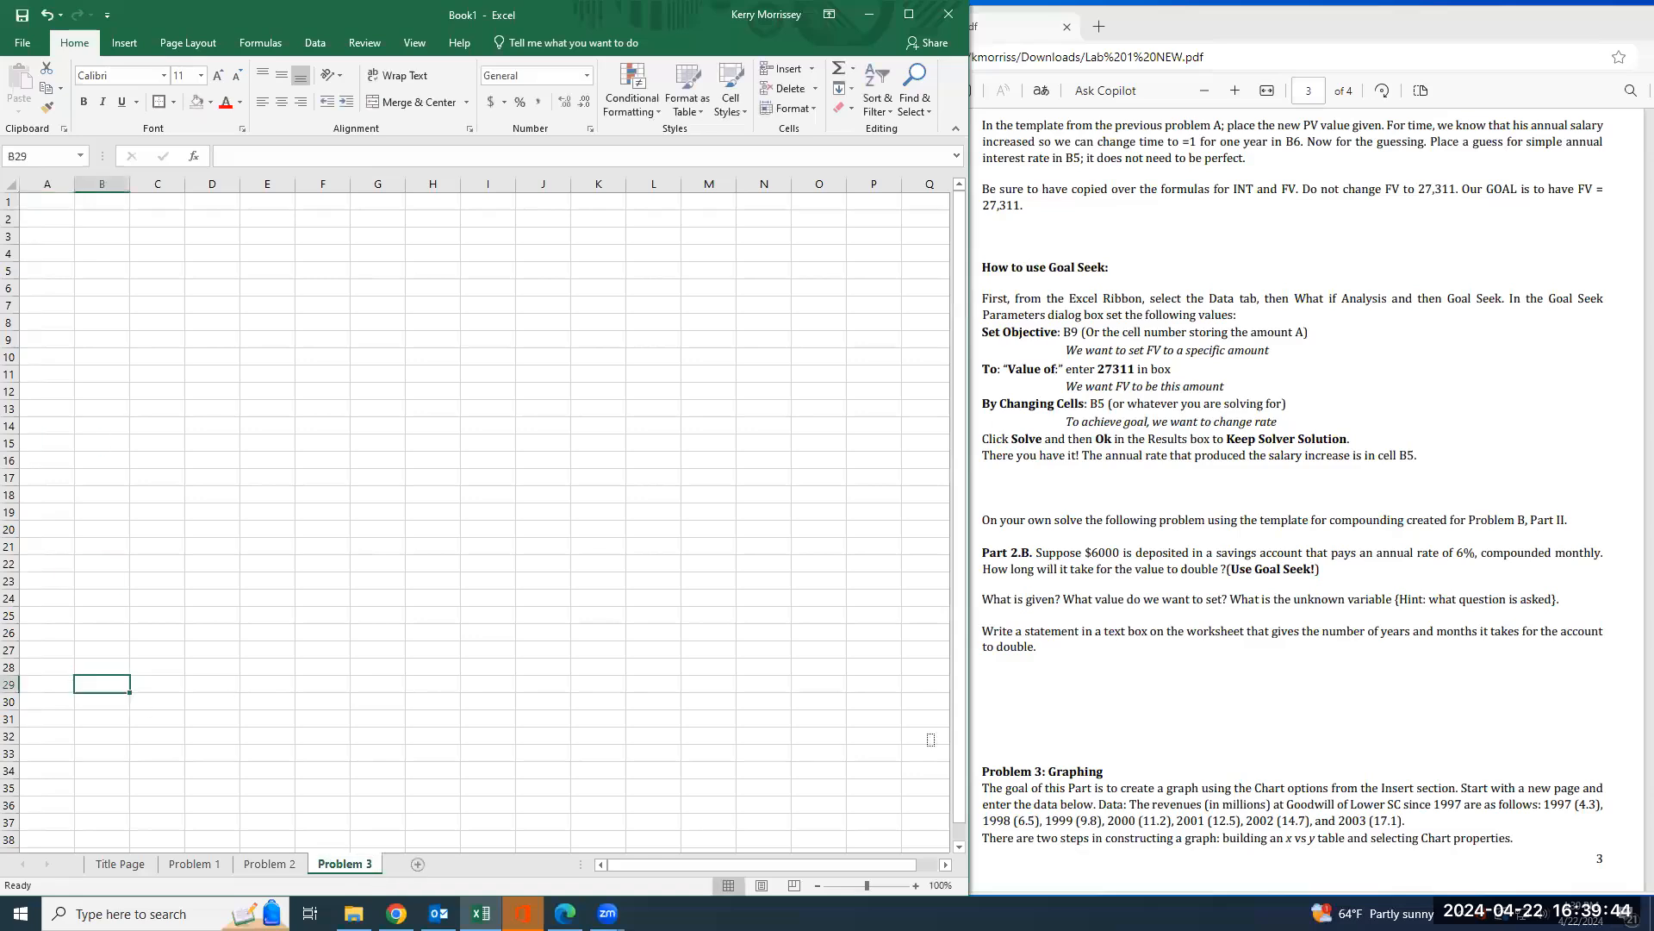
{"action": "scroll", "coordinate": [1129, 744], "scroll_direction": "down", "scroll_amount": 7}
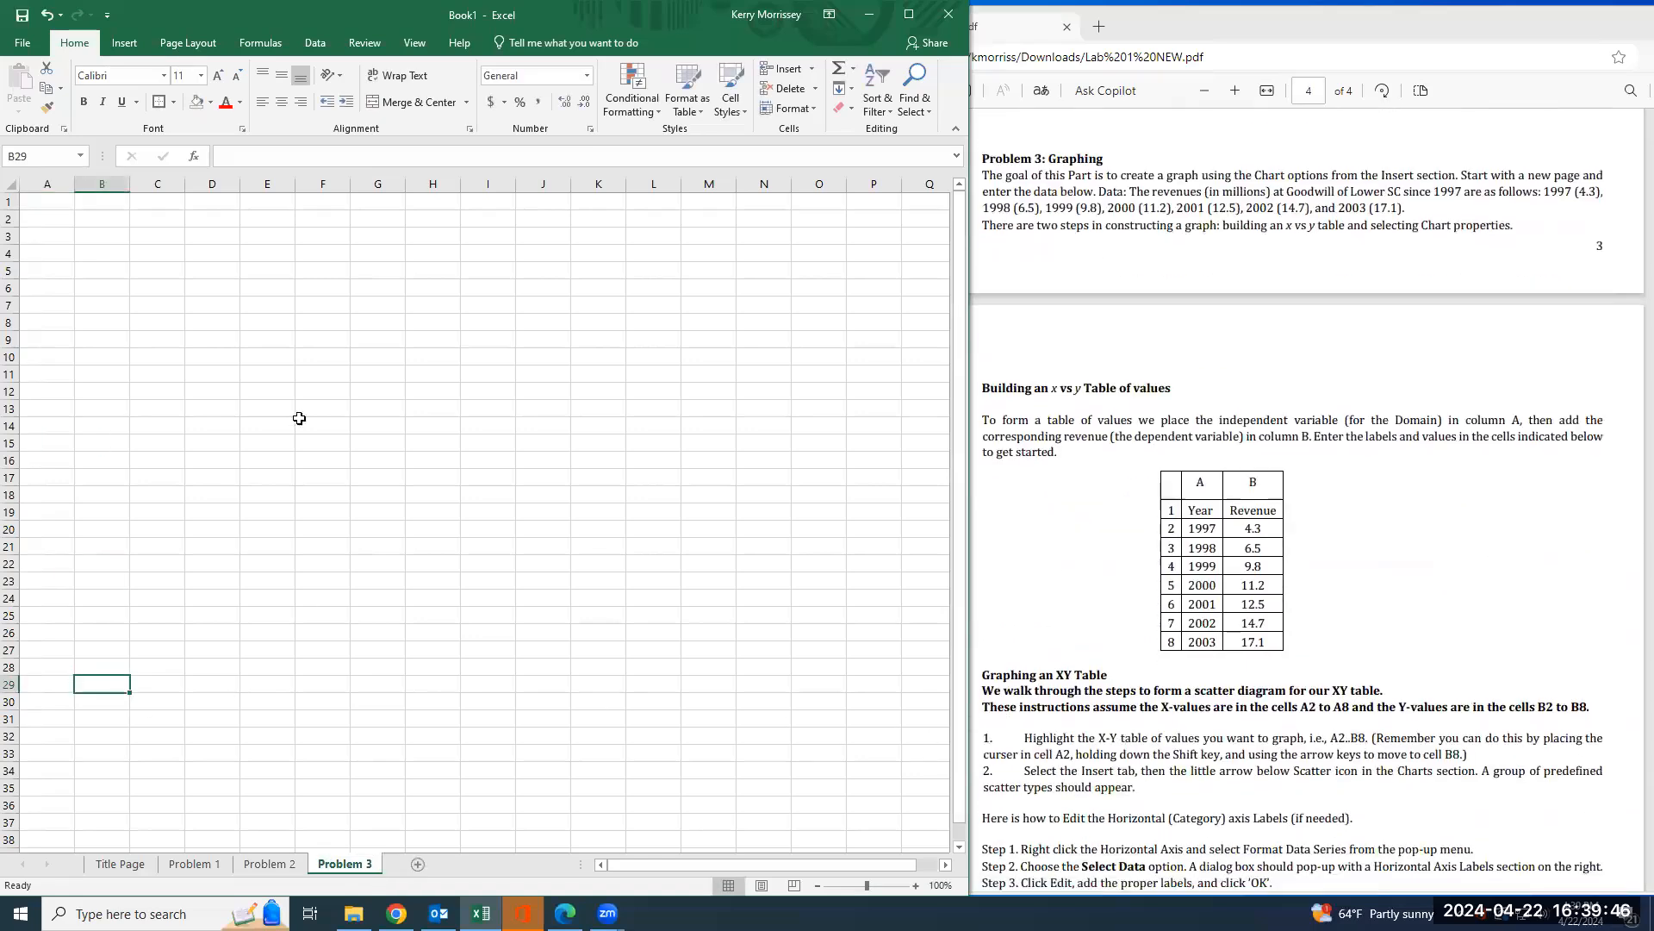
{"action": "scroll", "coordinate": [268, 637], "scroll_direction": "up", "scroll_amount": 5}
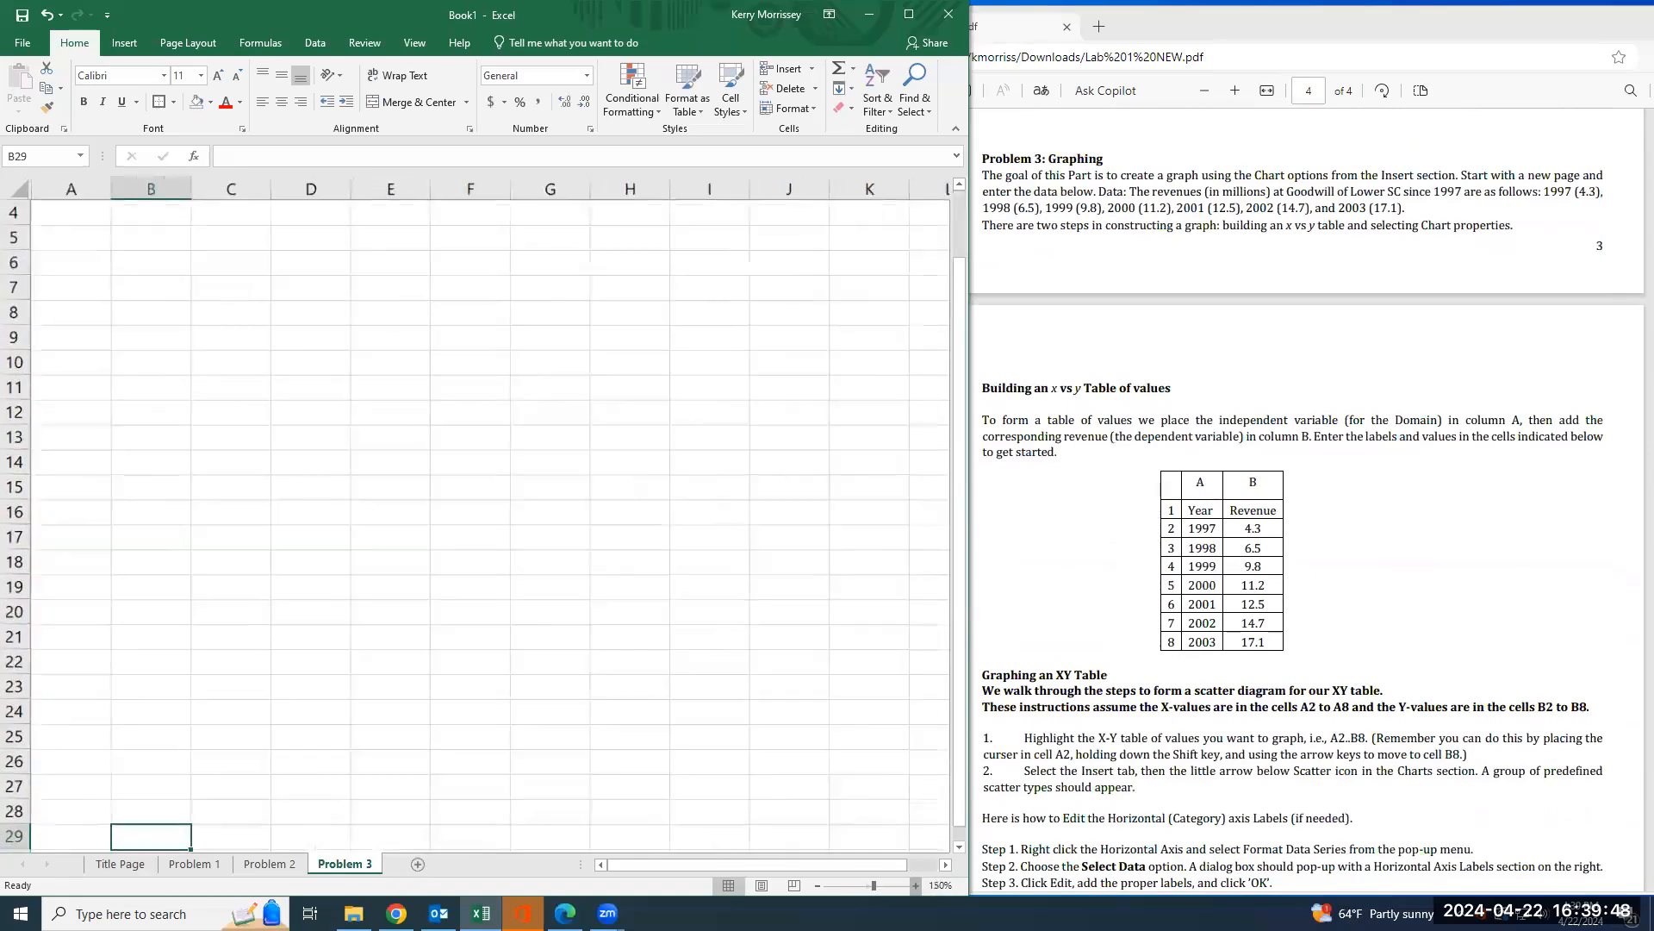
{"action": "scroll", "coordinate": [268, 637], "scroll_direction": "up", "scroll_amount": 3}
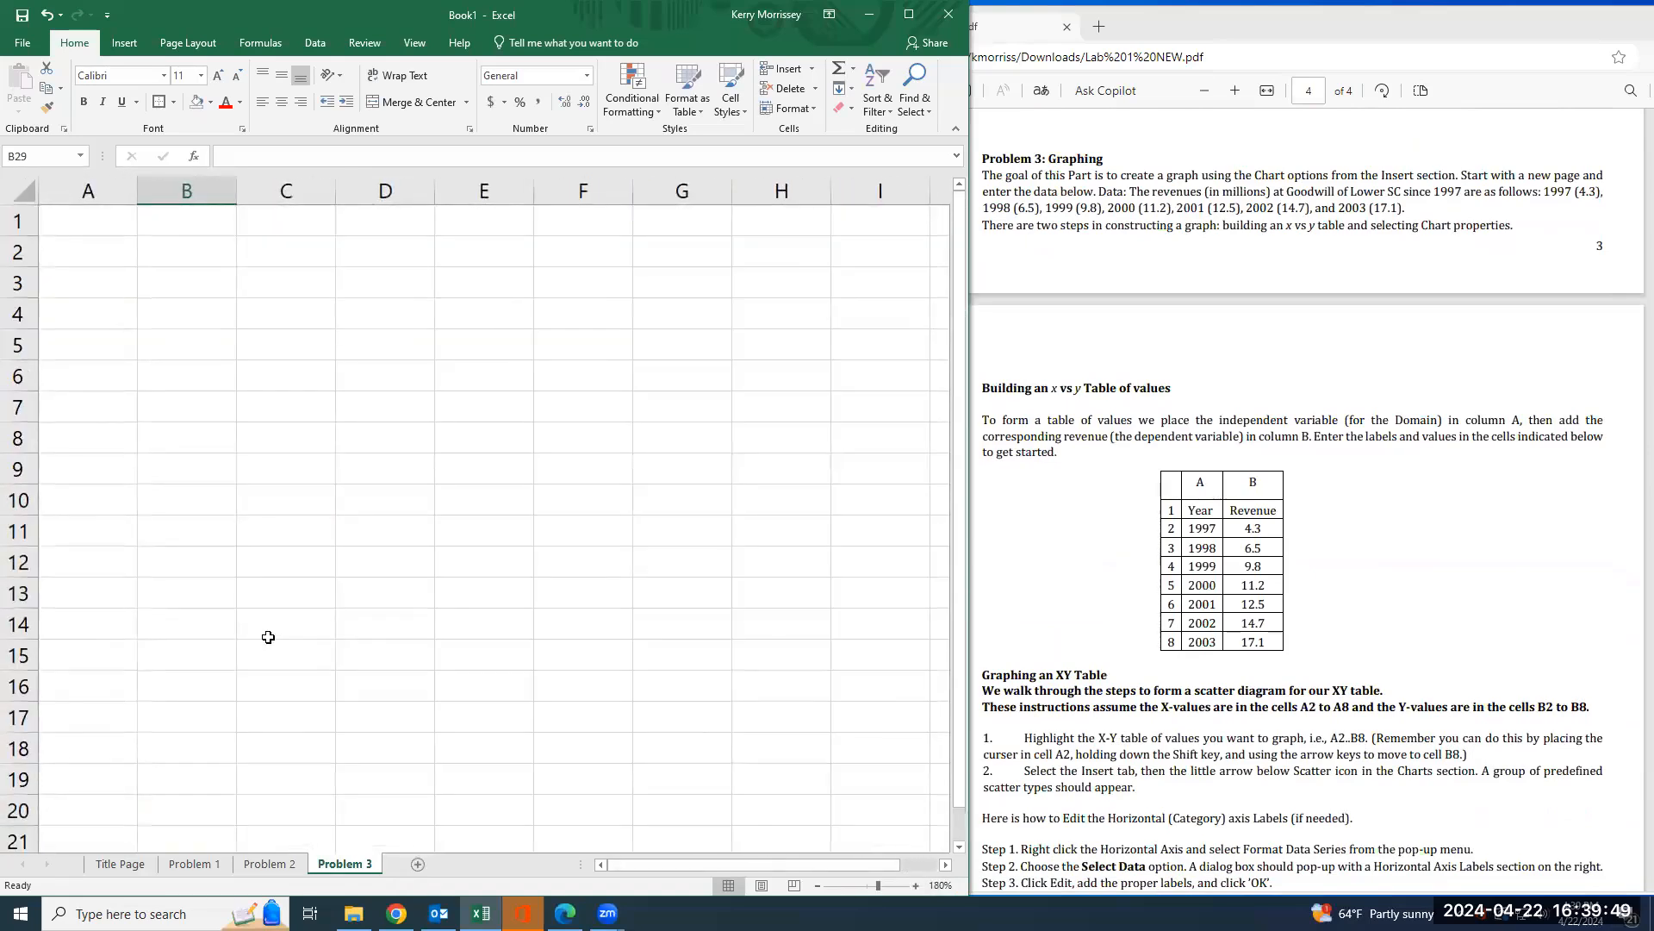
{"action": "left_click", "coordinate": [822, 886]}
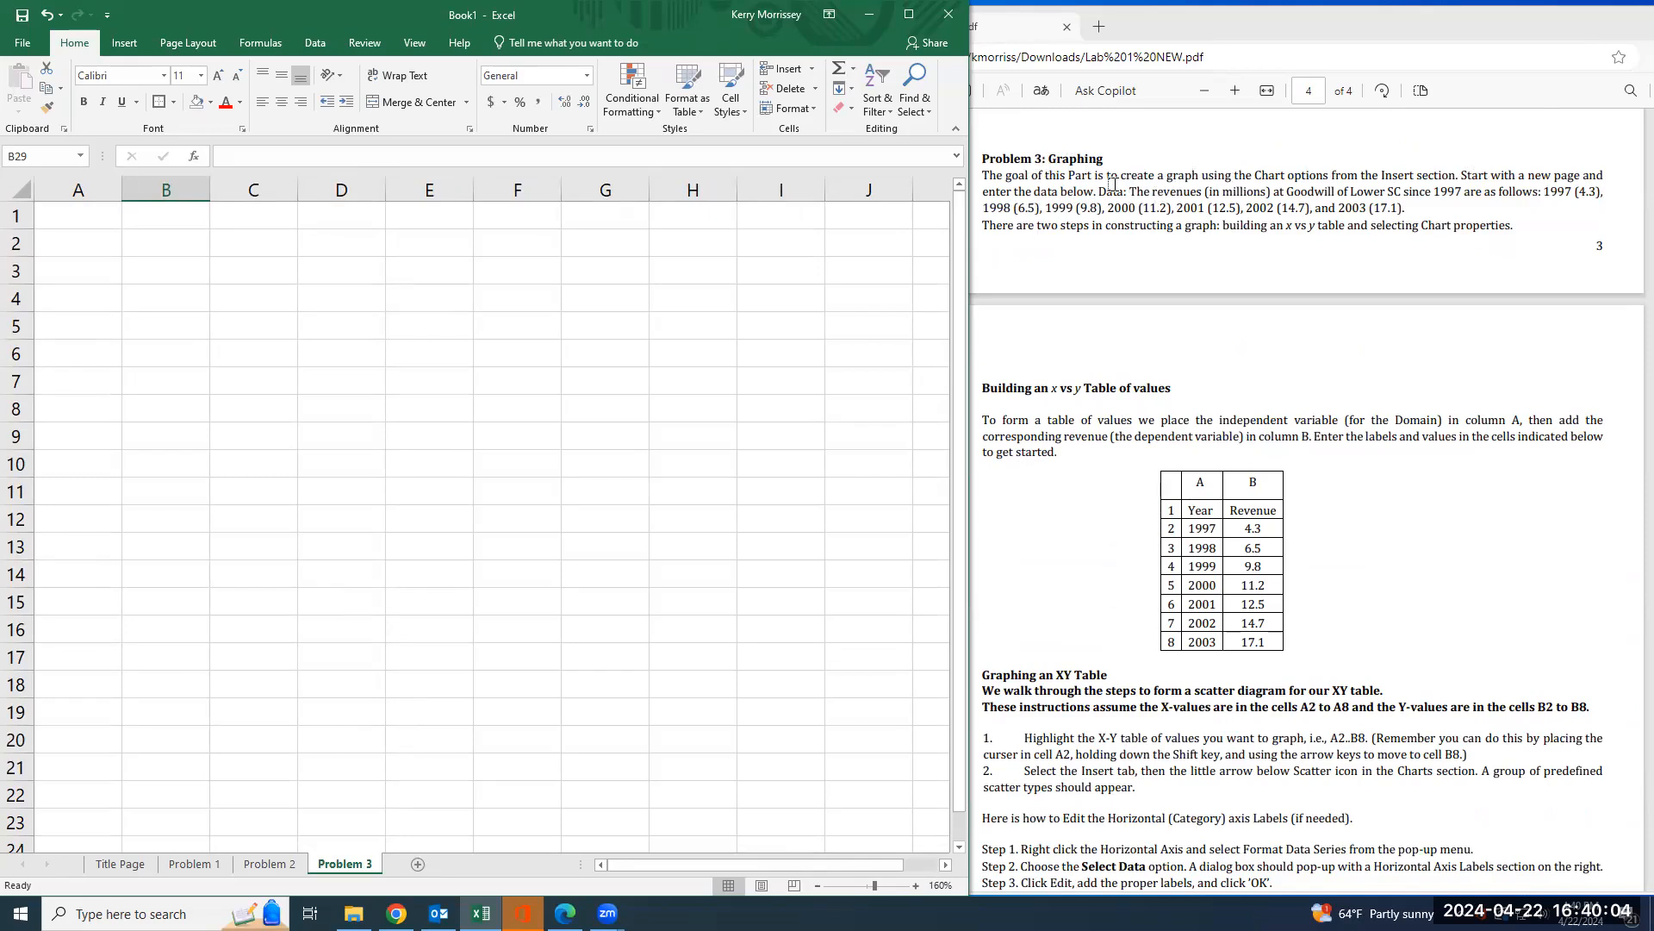
- Switch to the lab PDF in Edge and highlight "The revenues (in millions) at Goodwill of Lower SC since 1997" in the Problem 3 instructions
{"action": "left_click_drag", "start_coordinate": [1130, 188], "coordinate": [1383, 188]}
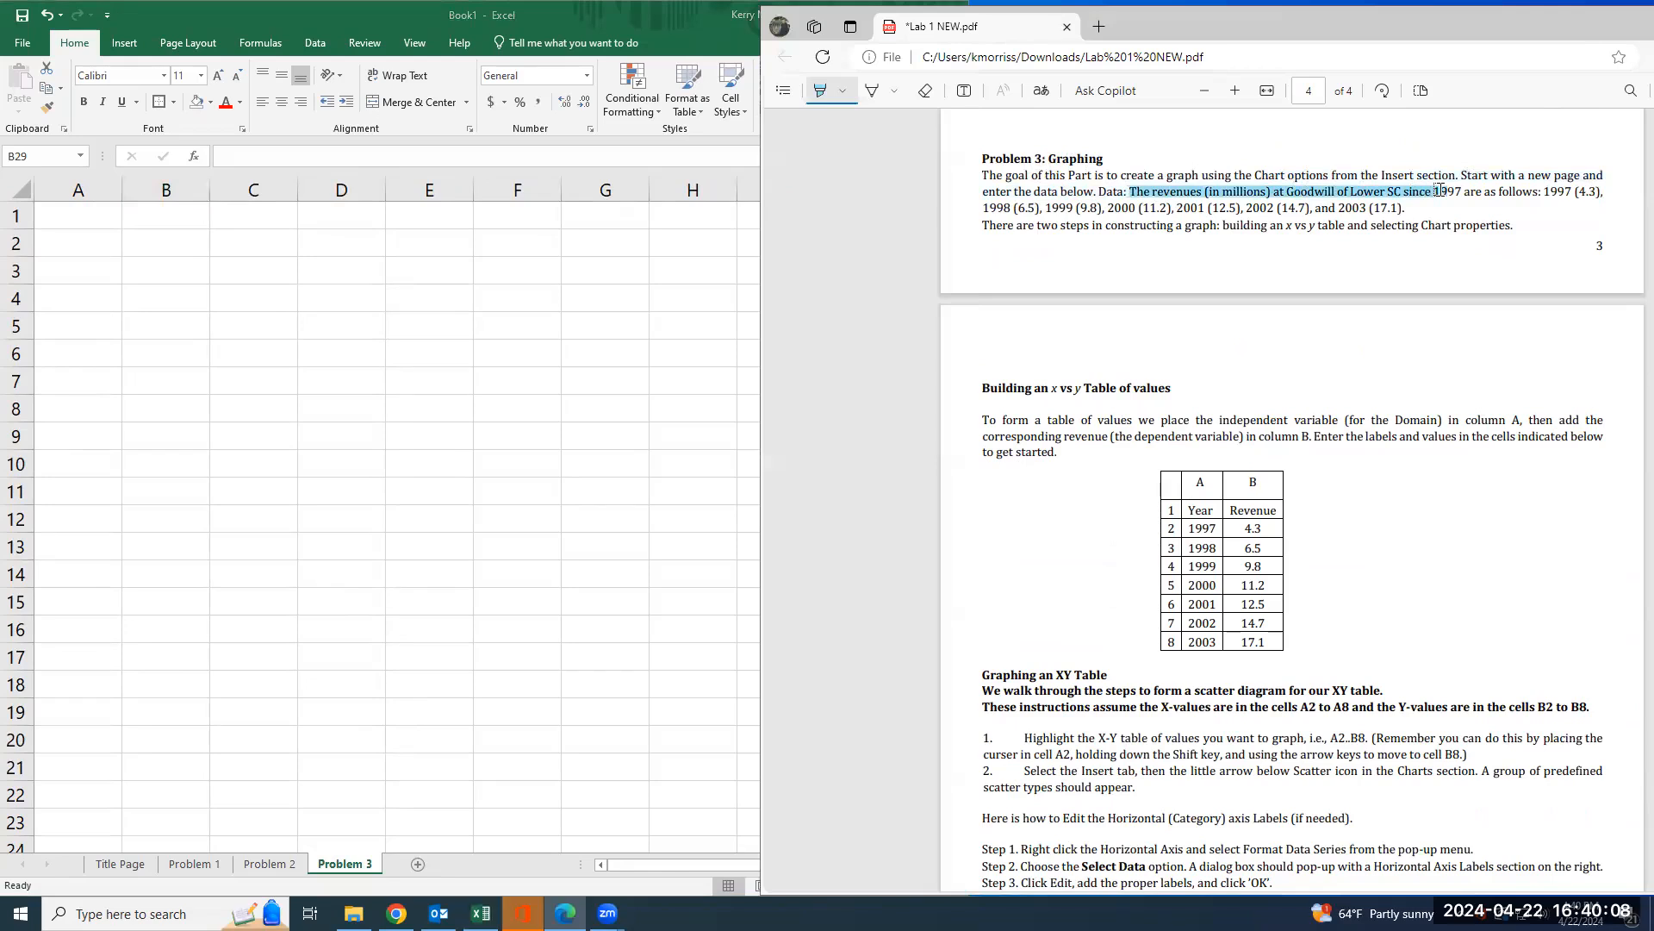
{"action": "left_click_drag", "start_coordinate": [1449, 191], "coordinate": [1462, 191]}
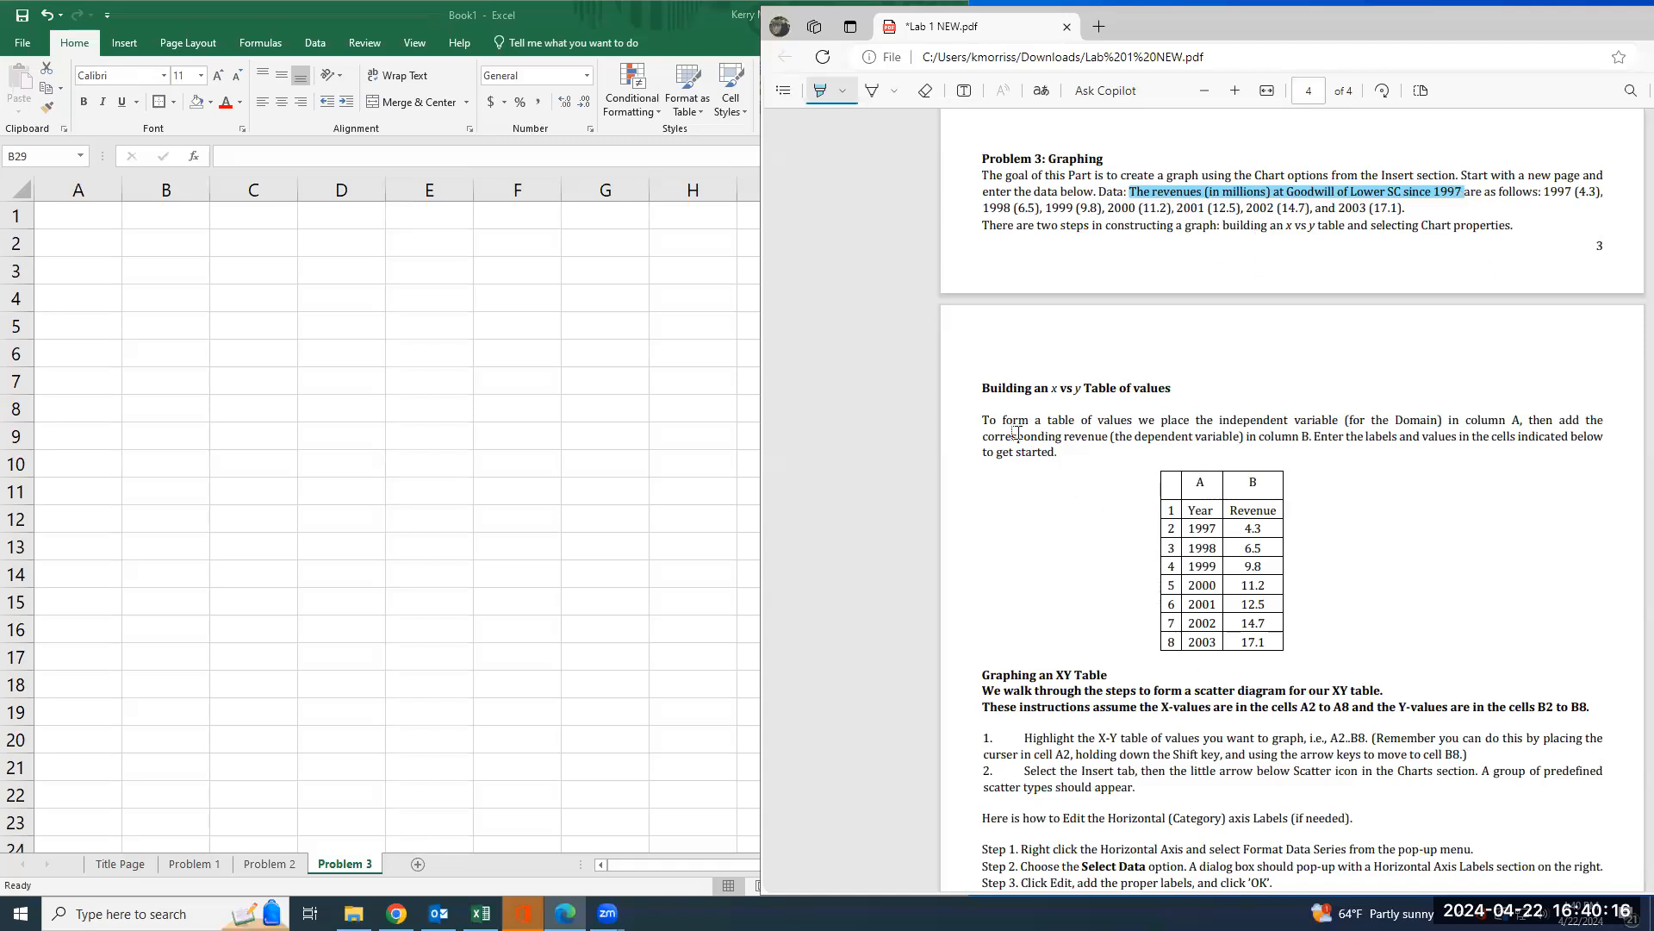
- Switch to the Excel workbook and enter the headings Years in A1 and Revenue in B1 of the Problem 3 sheet
{"action": "left_click", "coordinate": [81, 212]}
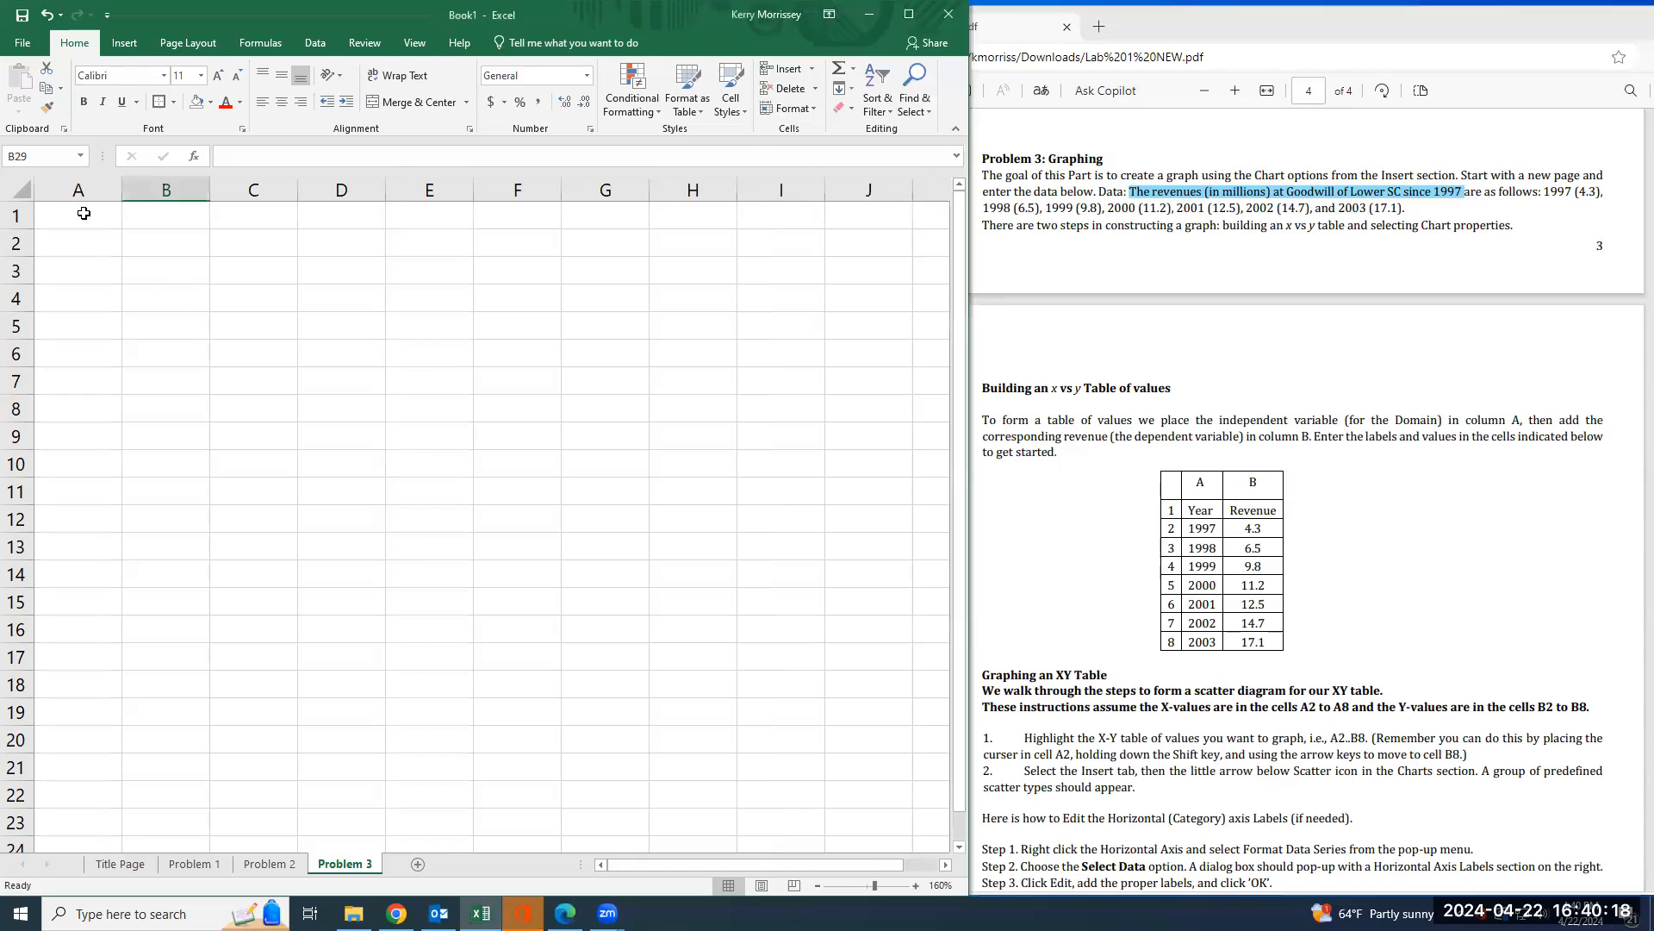
{"action": "type", "text": "Yeart"}
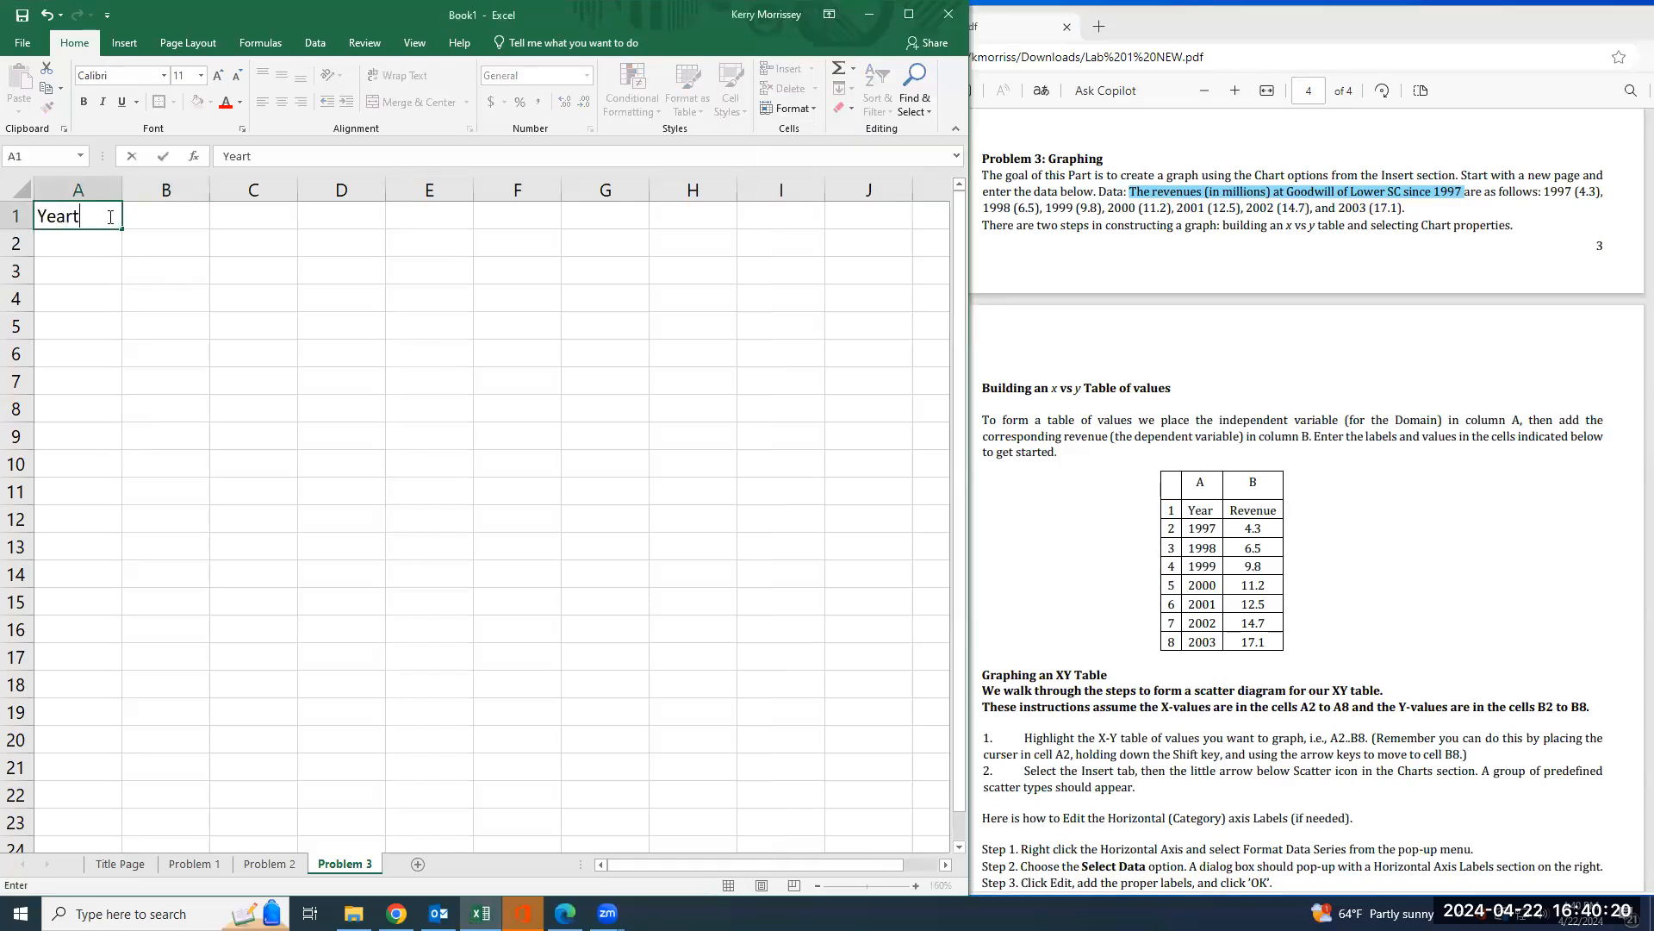
{"action": "key", "text": "Tab"}
{"action": "type", "text": "Revenue"}
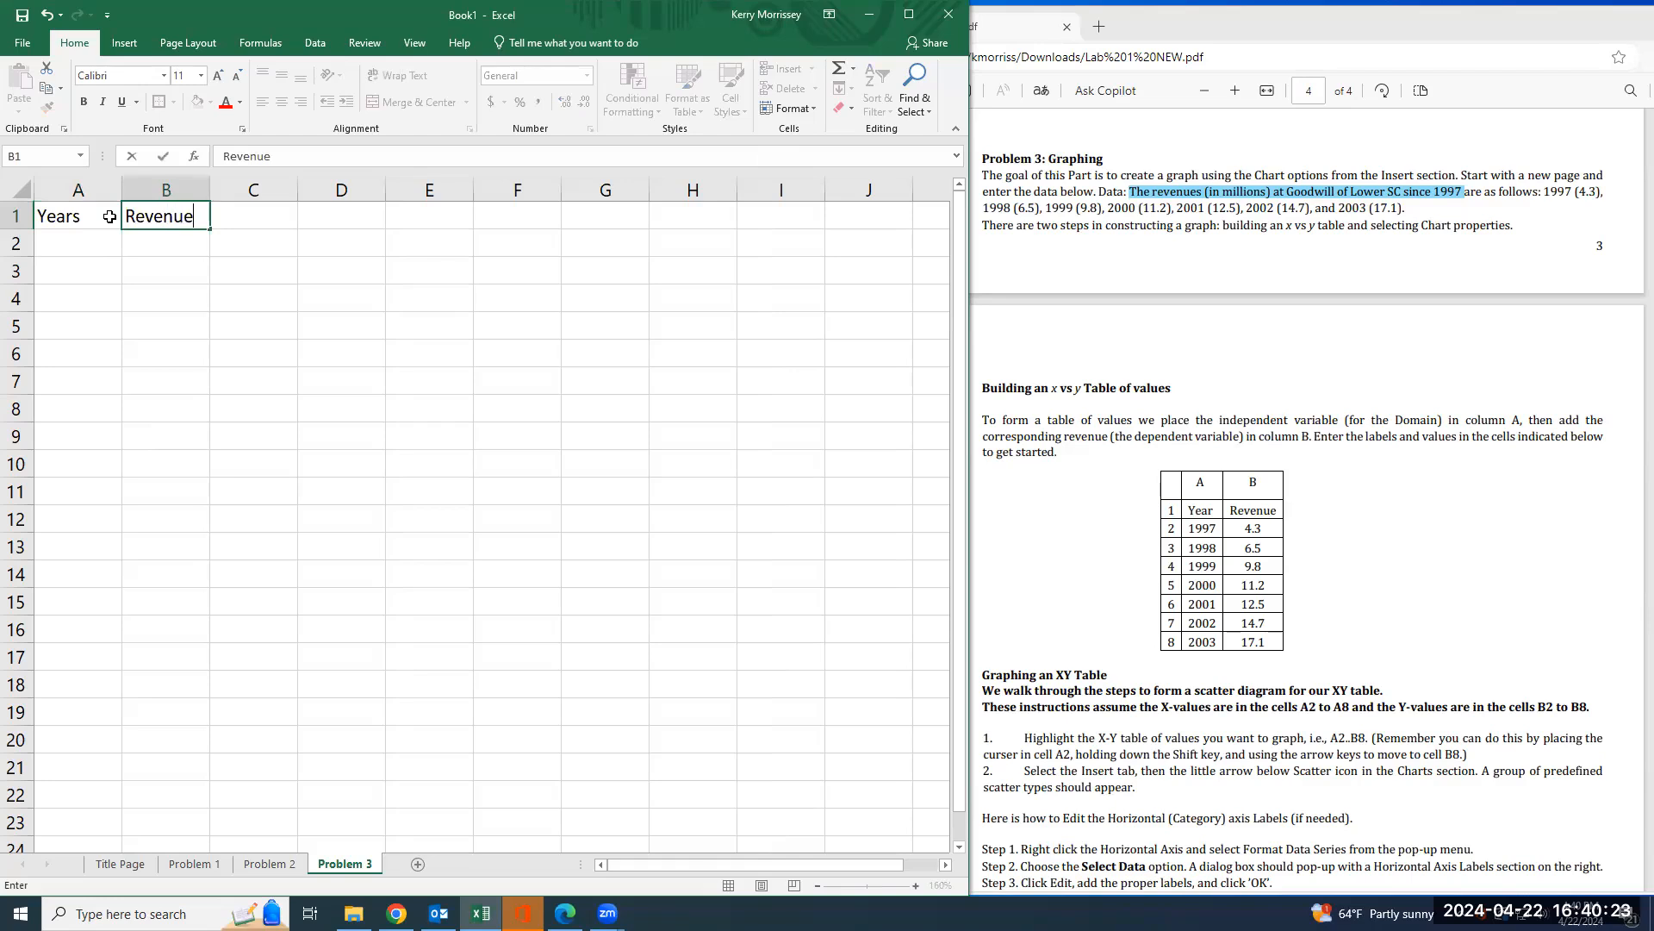
{"action": "key", "text": "Return"}
{"action": "key", "text": "Left"}
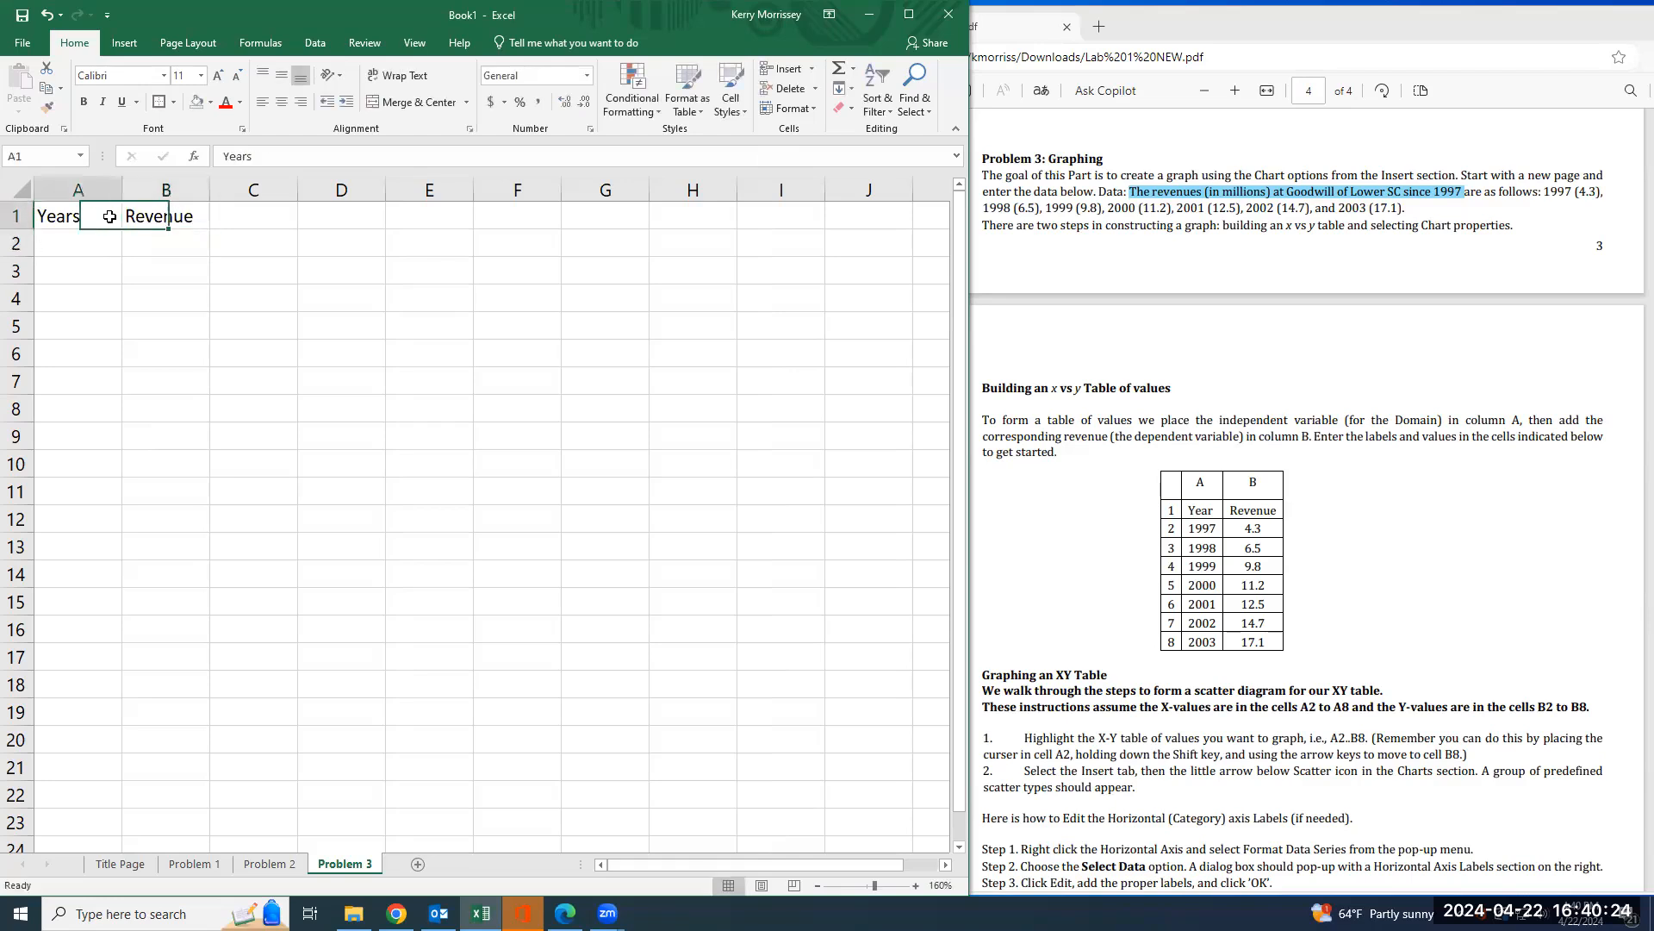
- Enter the years 1997, 1998 and 1999 in cells A2 to A4 under the Years heading
{"action": "type", "text": "199"}
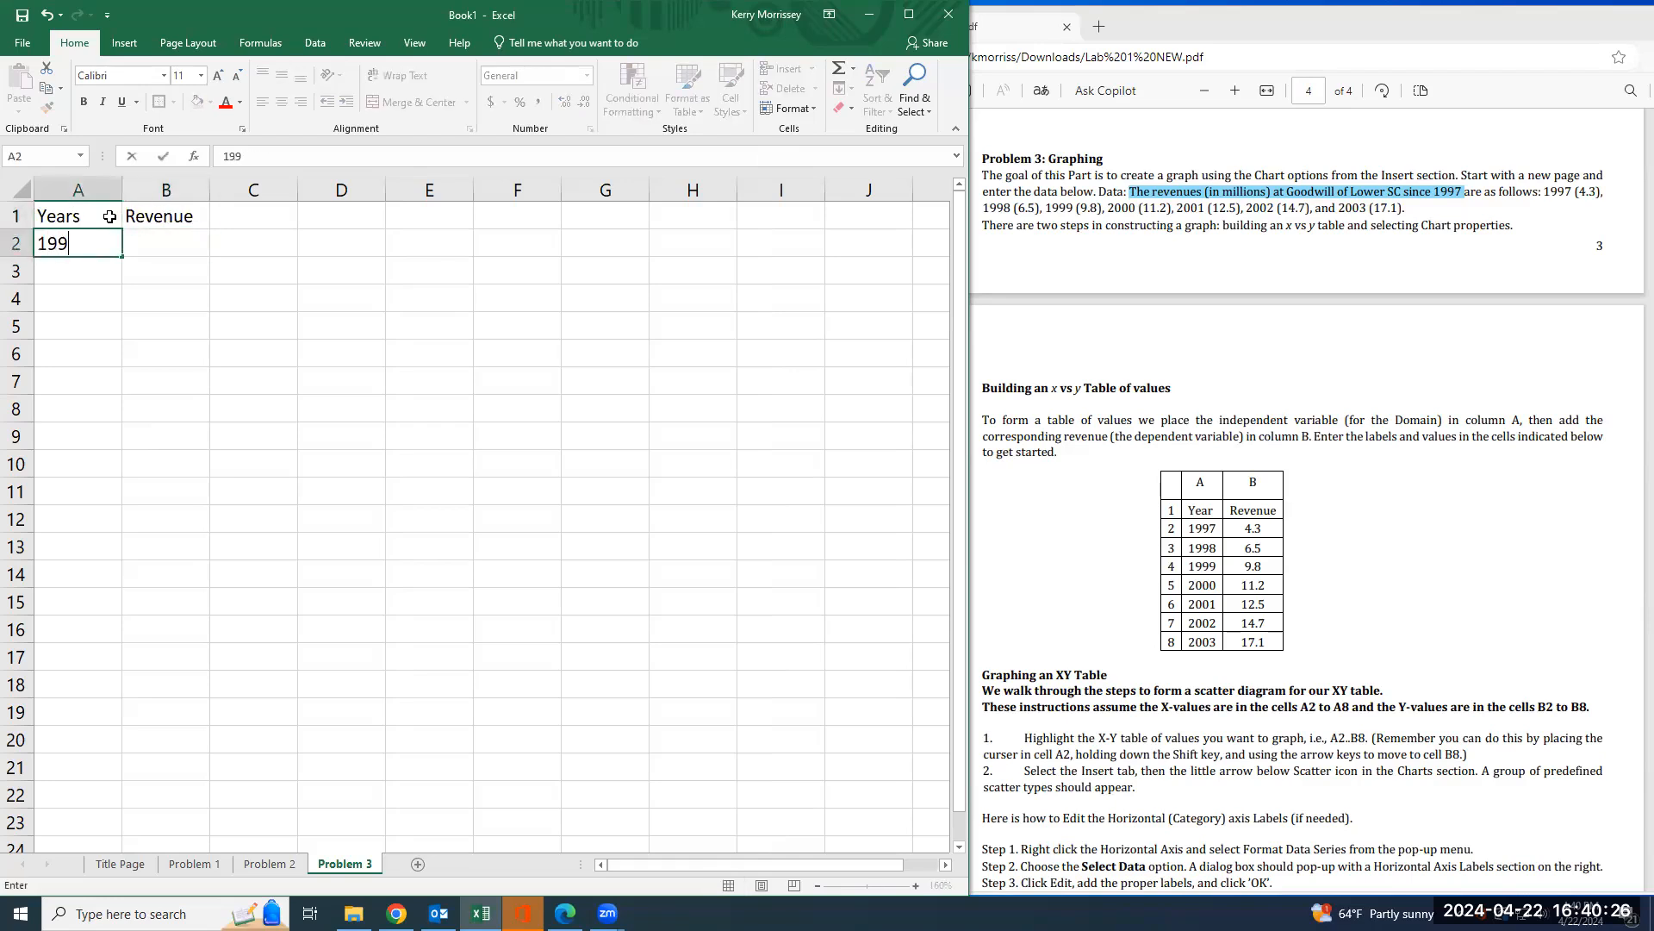
{"action": "type", "text": "7"}
{"action": "key", "text": "Return"}
{"action": "type", "text": "1998"}
{"action": "key", "text": "Return"}
{"action": "type", "text": "1999"}
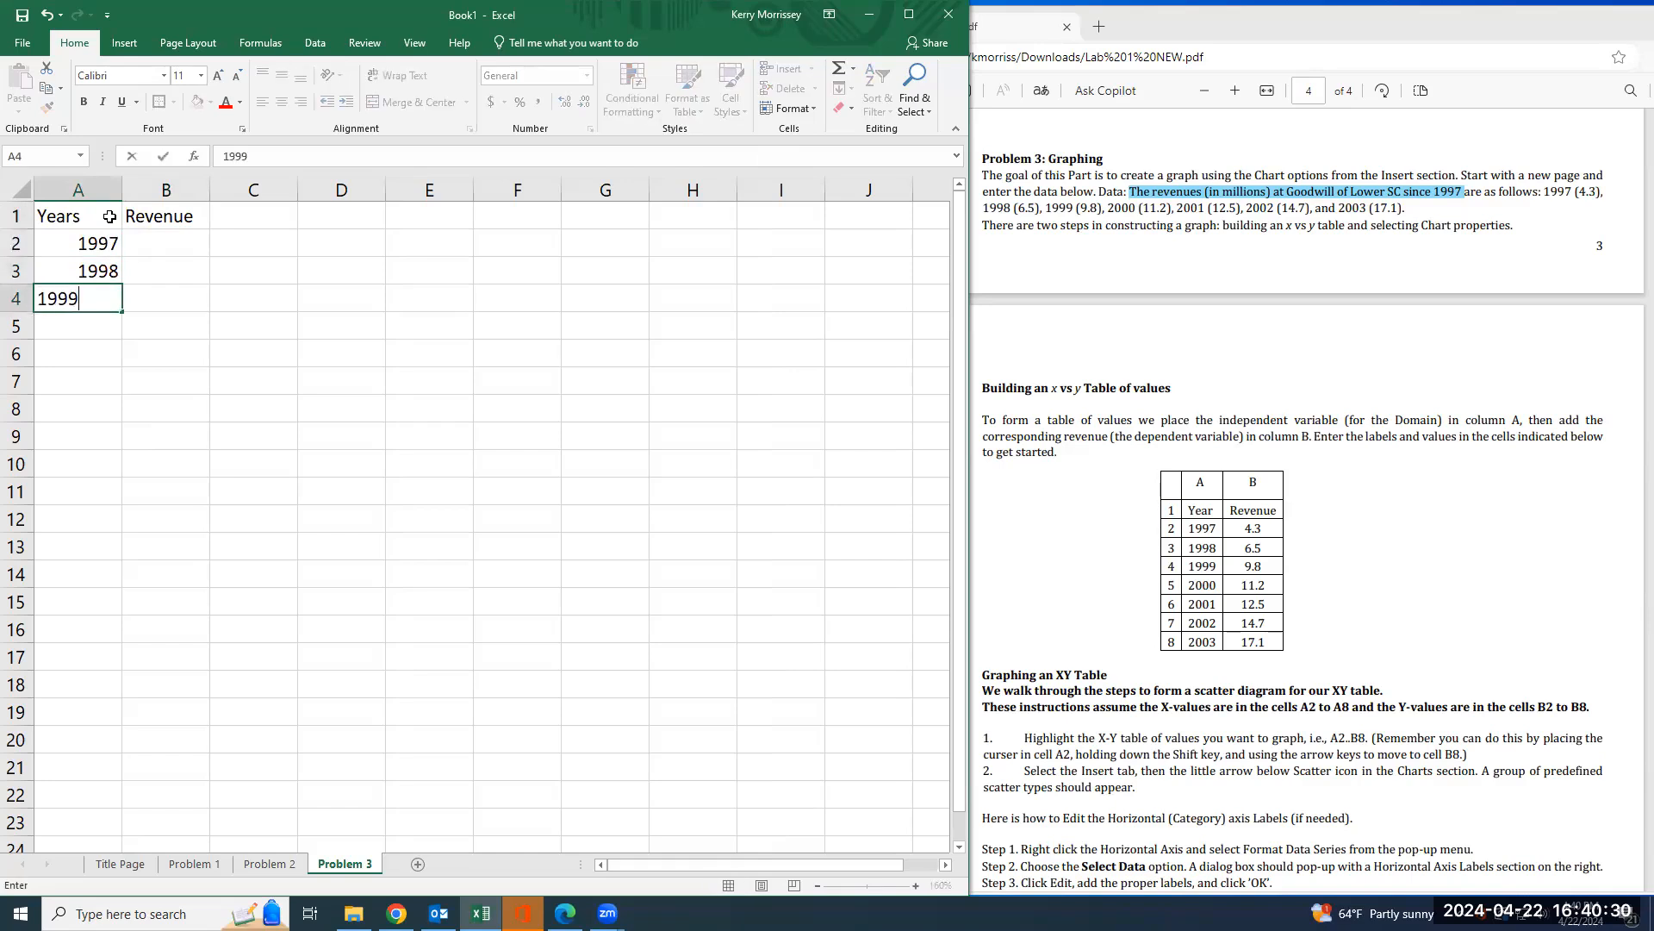
{"action": "key", "text": "Return"}
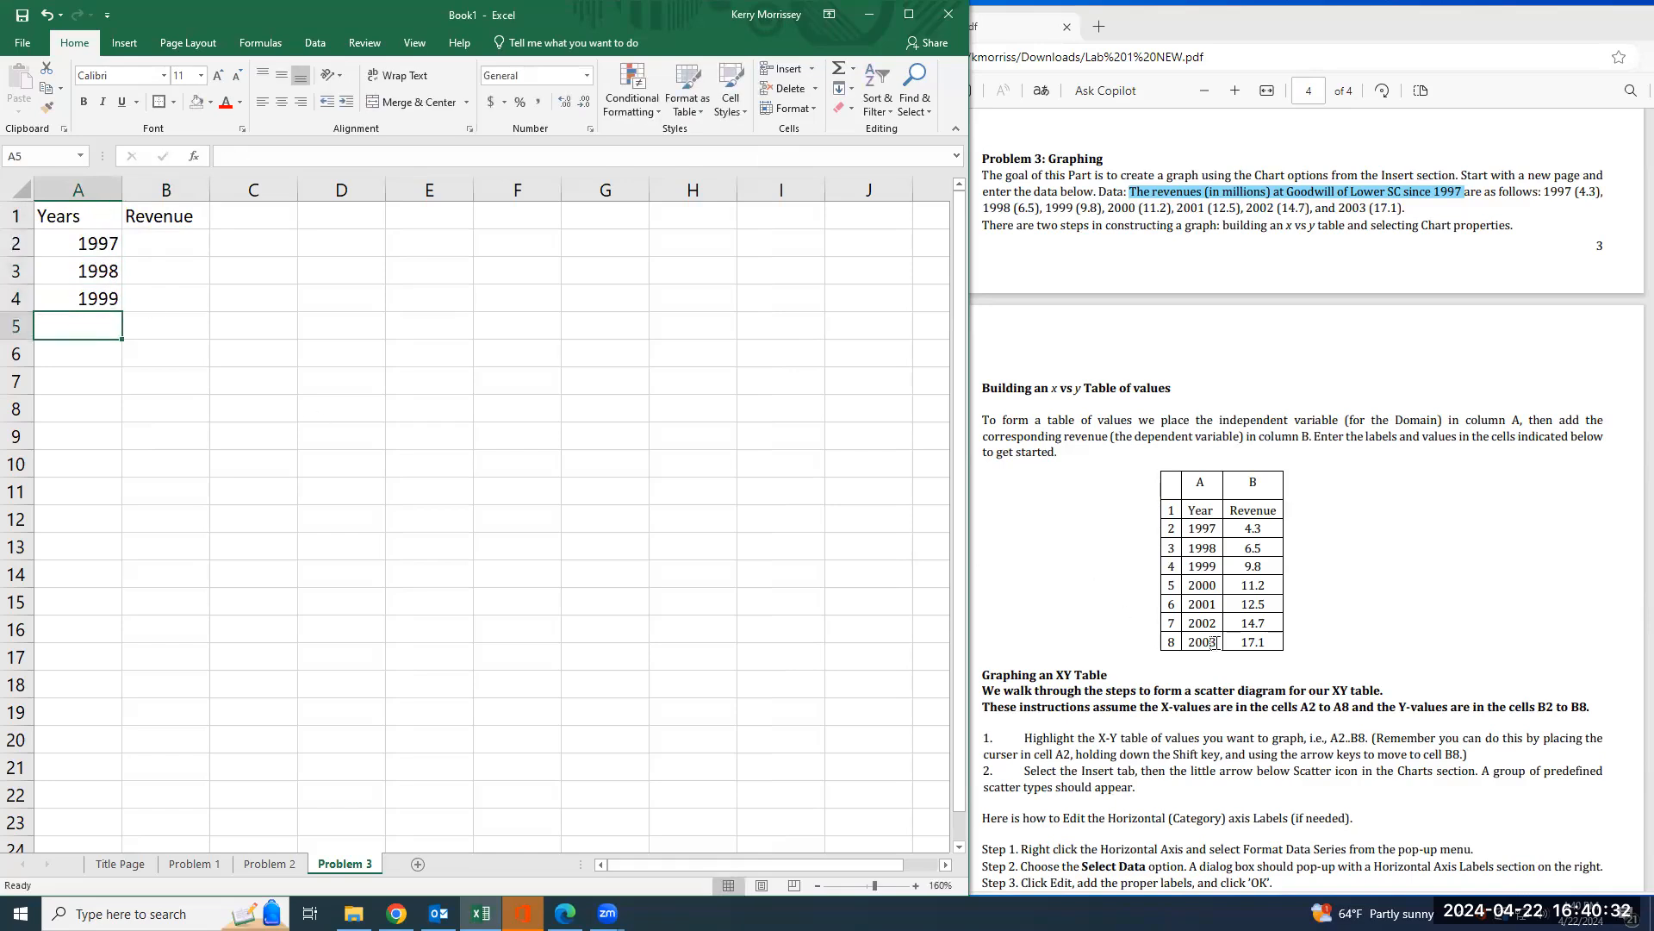
- Extend the year series from A2:A4 down to A8 so it runs through 2003
{"action": "left_click_drag", "start_coordinate": [86, 245], "coordinate": [96, 297]}
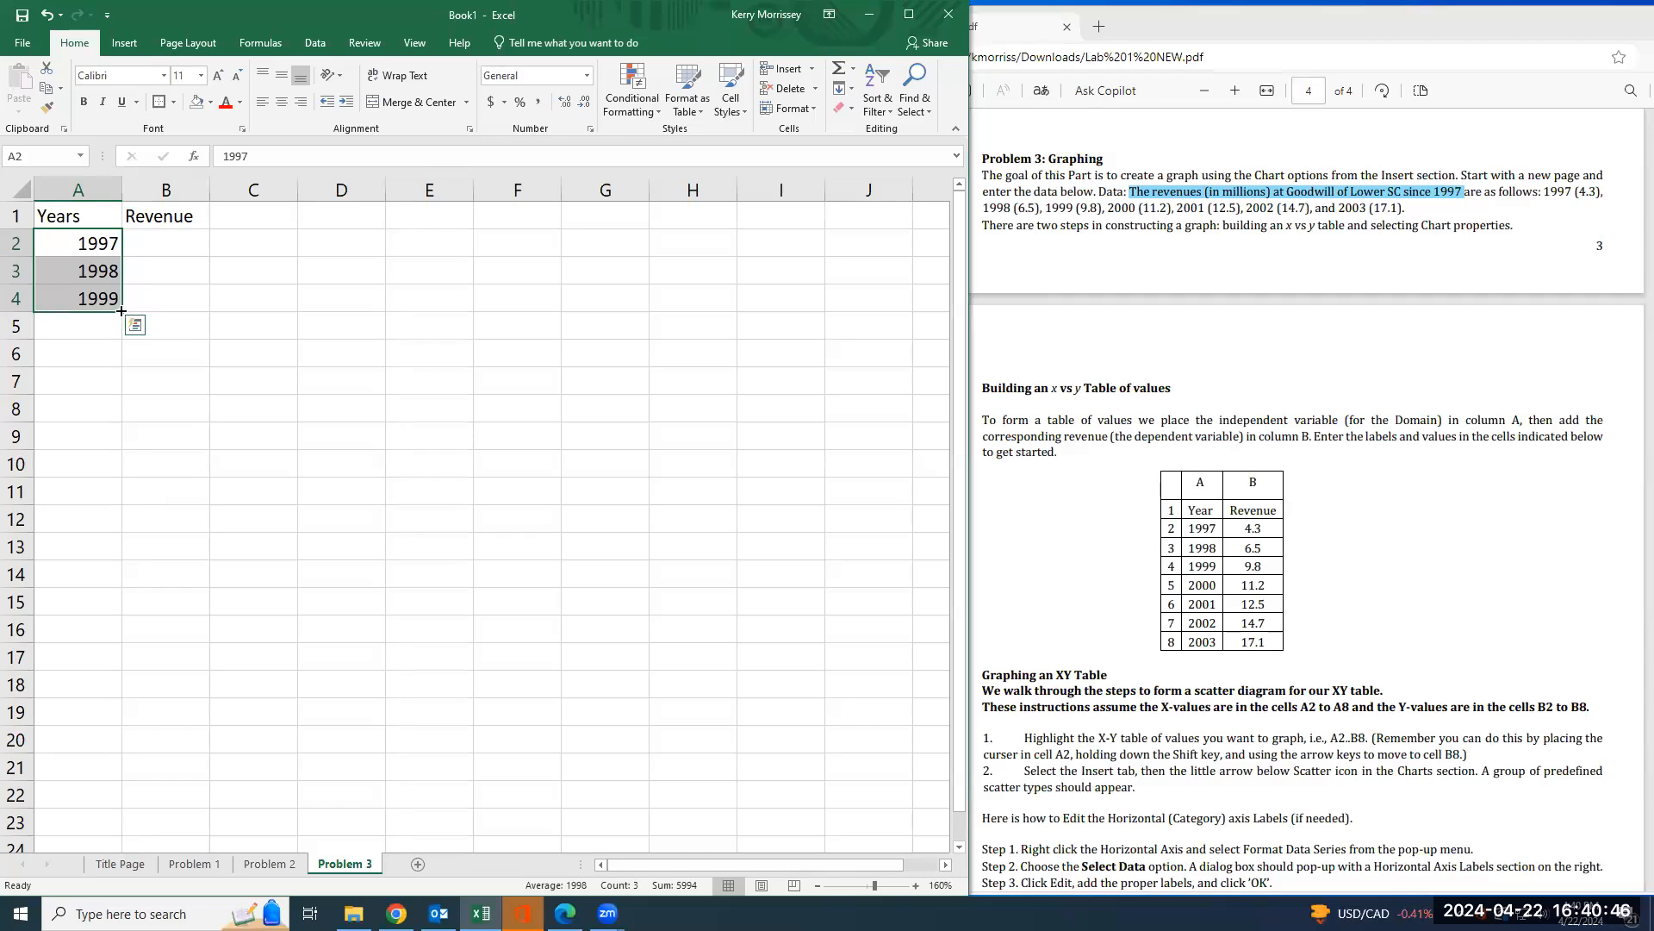
{"action": "left_click_drag", "start_coordinate": [121, 311], "coordinate": [115, 411]}
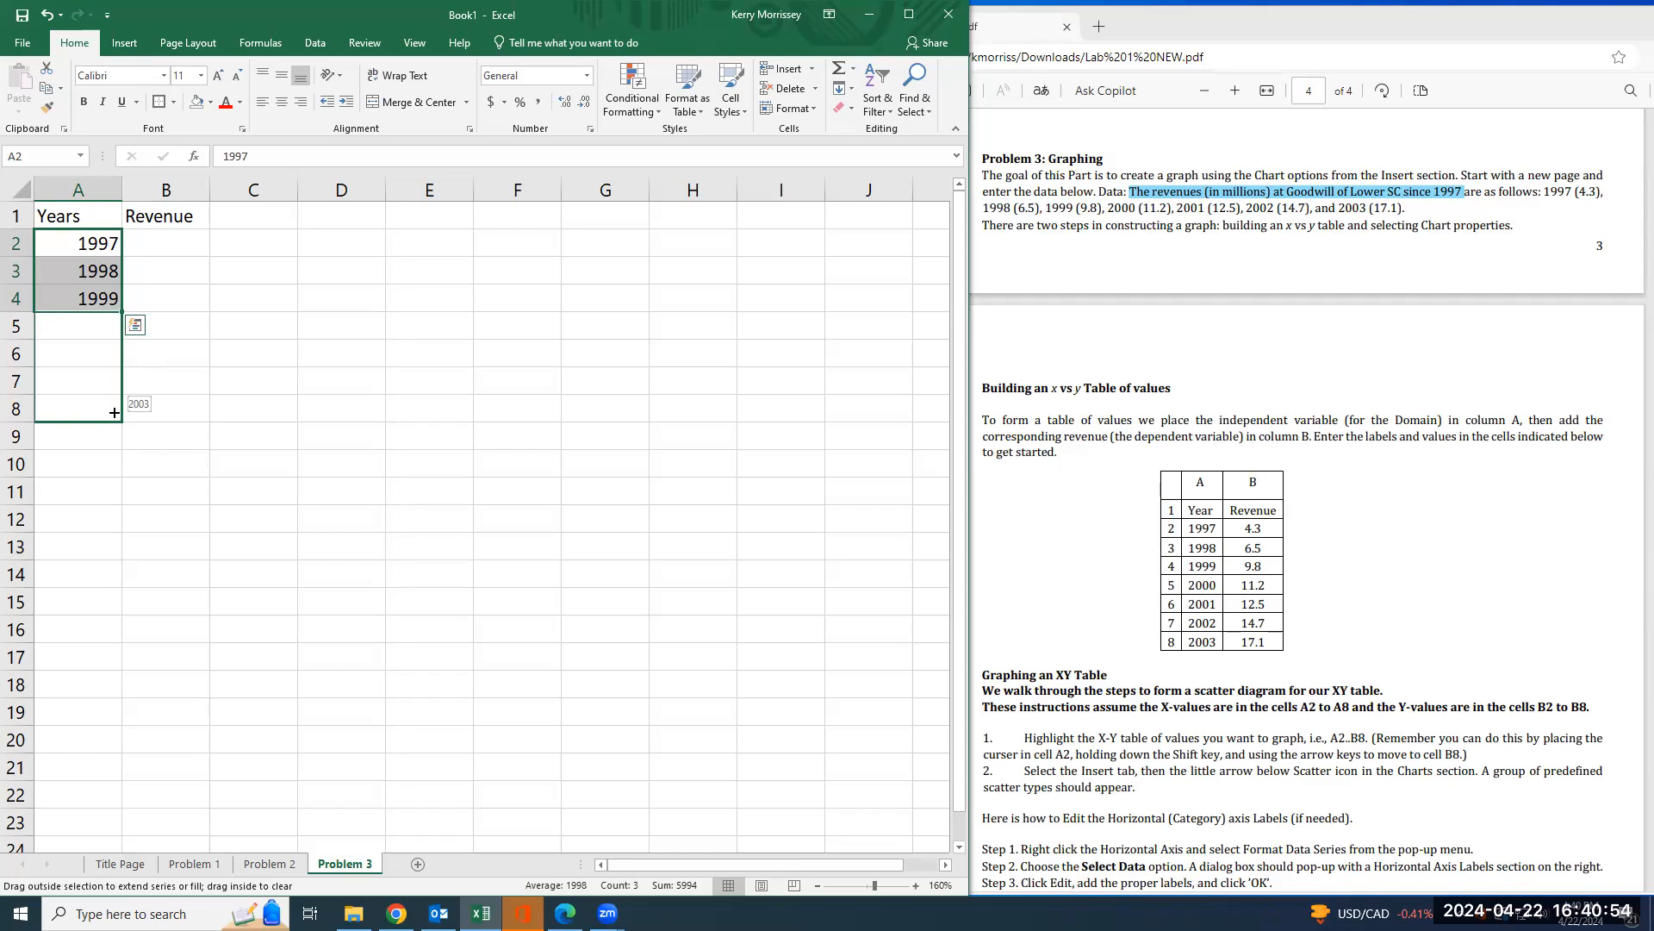
{"action": "left_click_drag", "start_coordinate": [115, 413], "coordinate": [114, 413]}
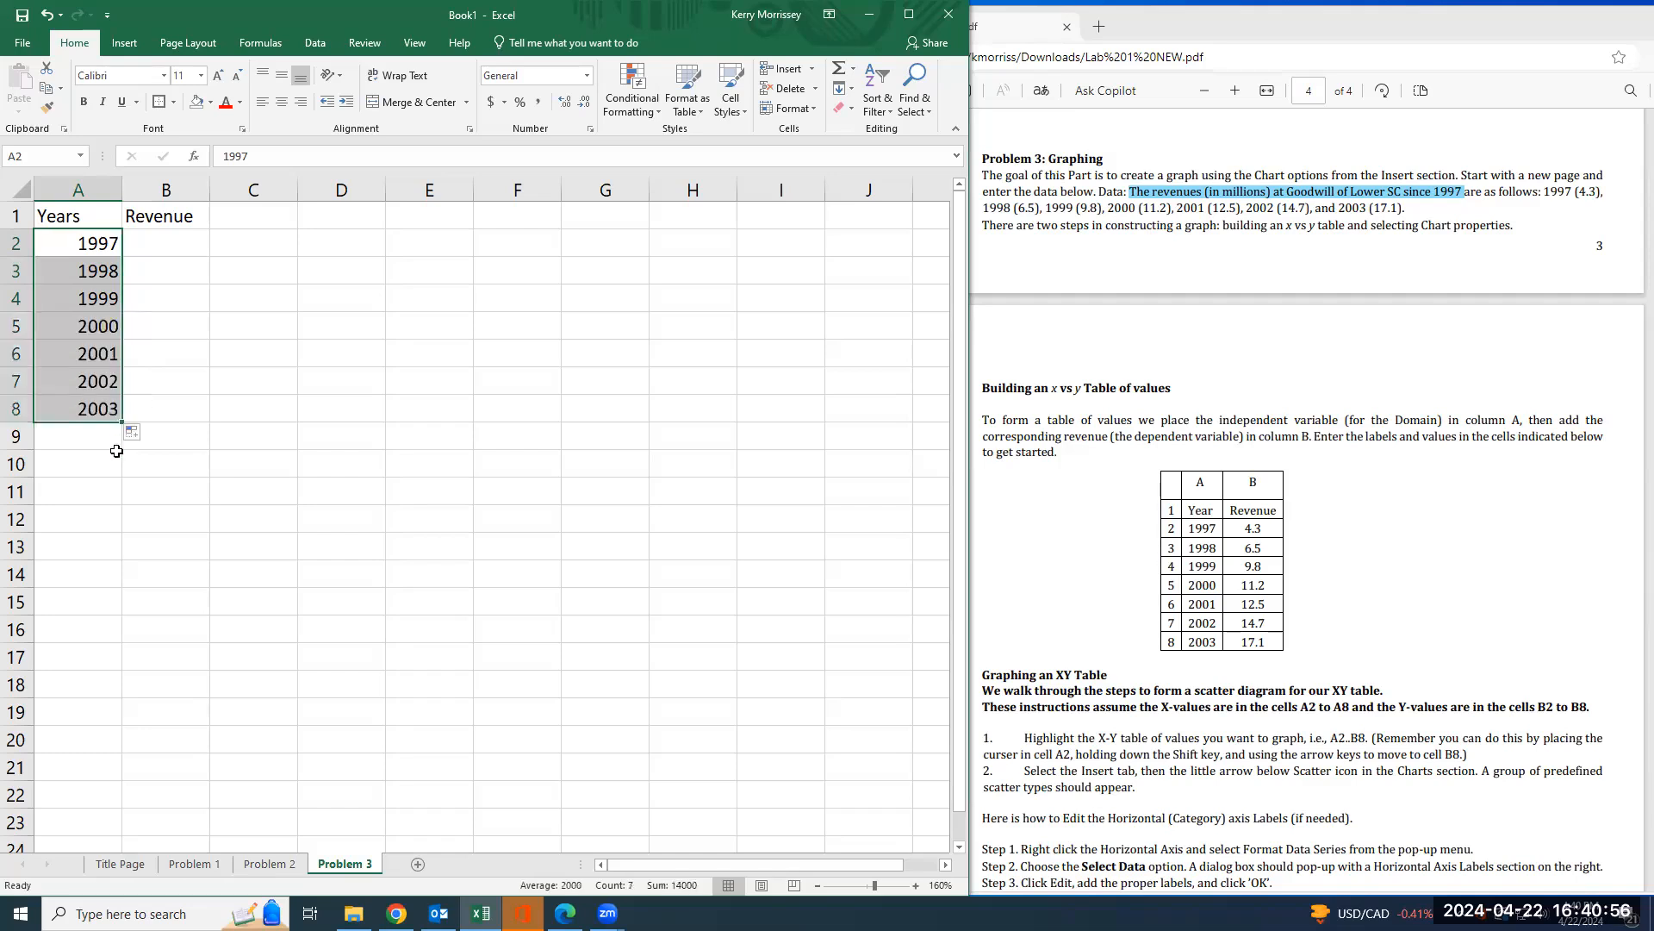
{"action": "left_click", "coordinate": [116, 437]}
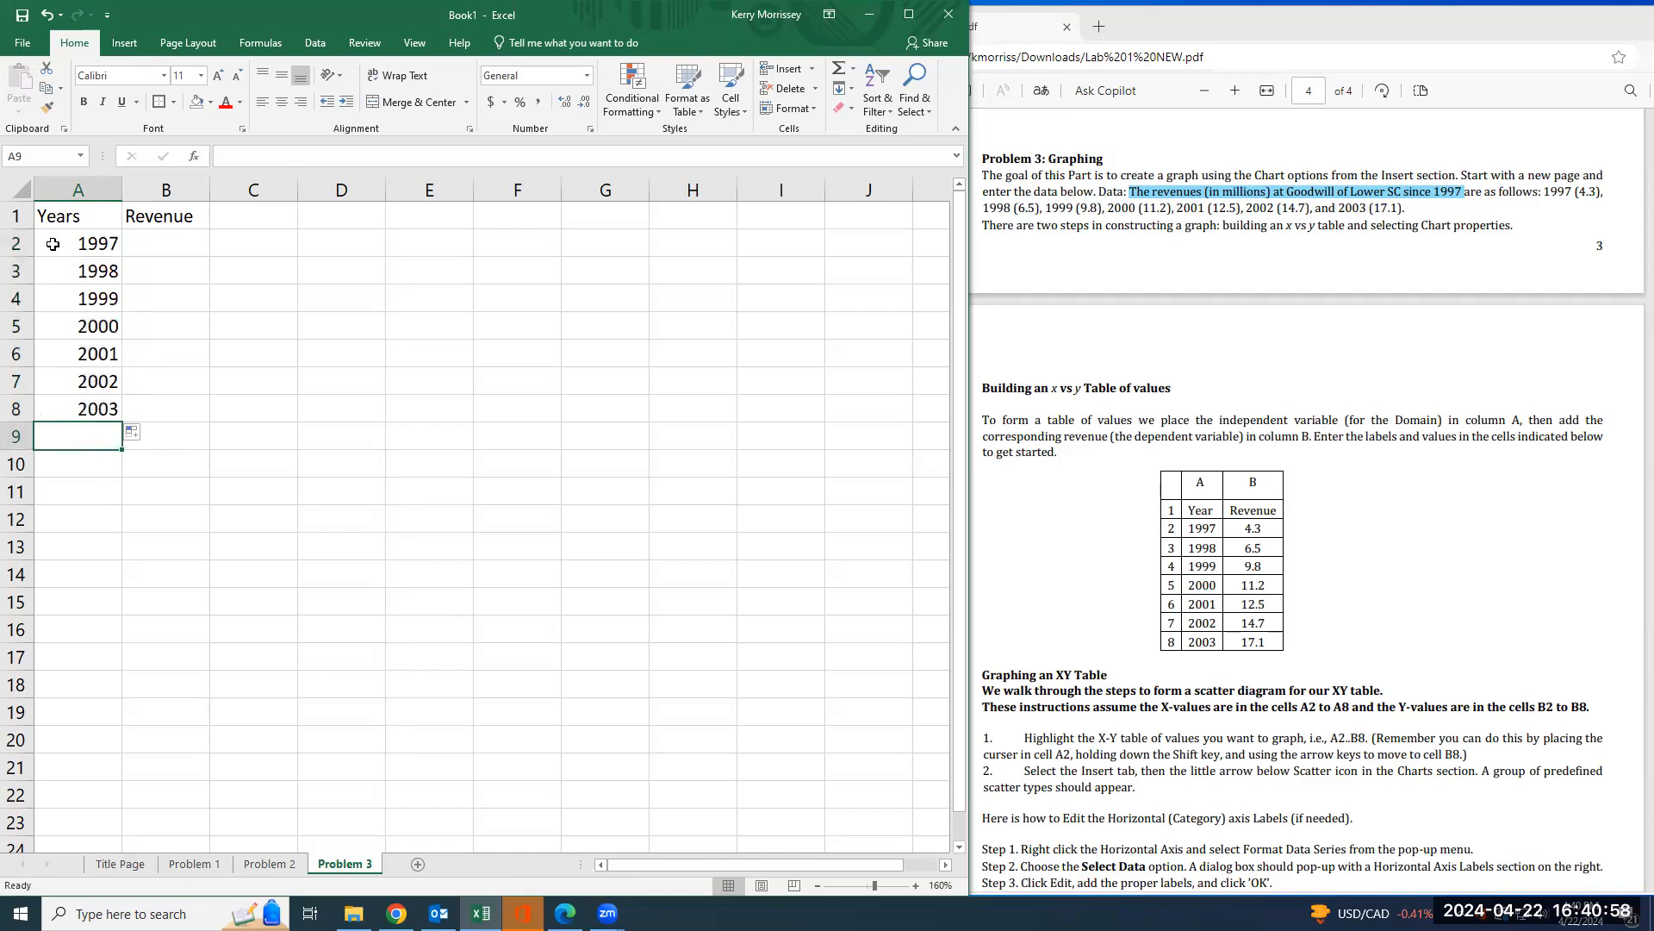
- Enter the revenues 4.3, 6.5, 9.8, 11.2, 12.5, 14.7 and 17.1 in cells B2 to B8
{"action": "left_click", "coordinate": [156, 249]}
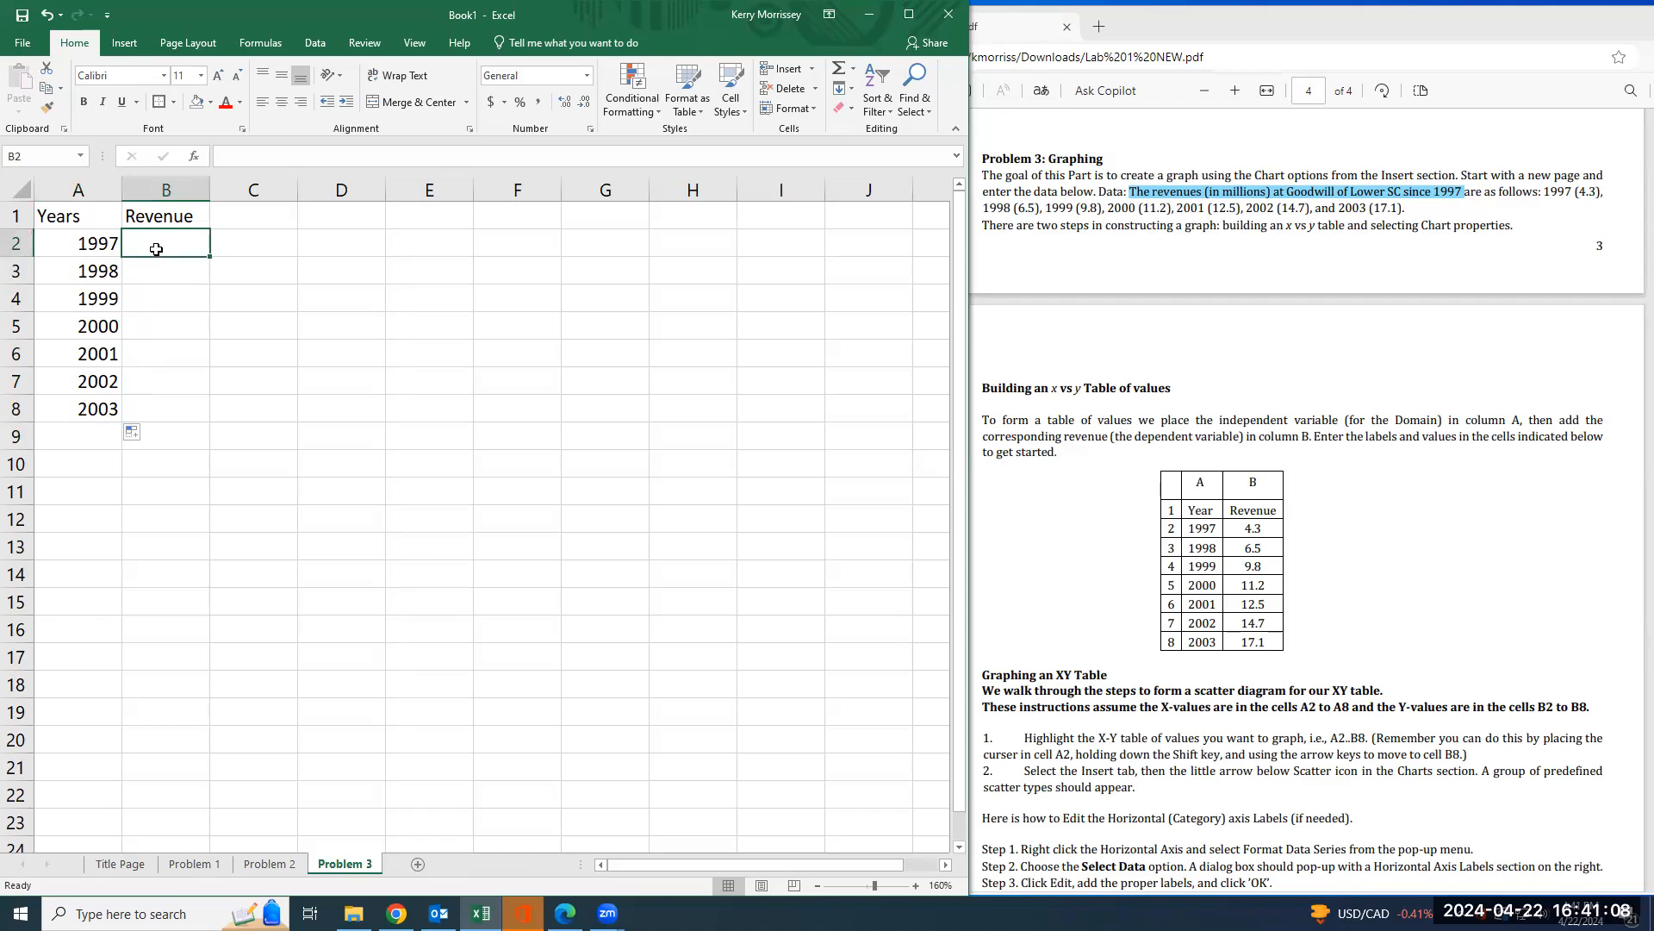
{"action": "type", "text": "4.3"}
{"action": "key", "text": "Return"}
{"action": "type", "text": "6"}
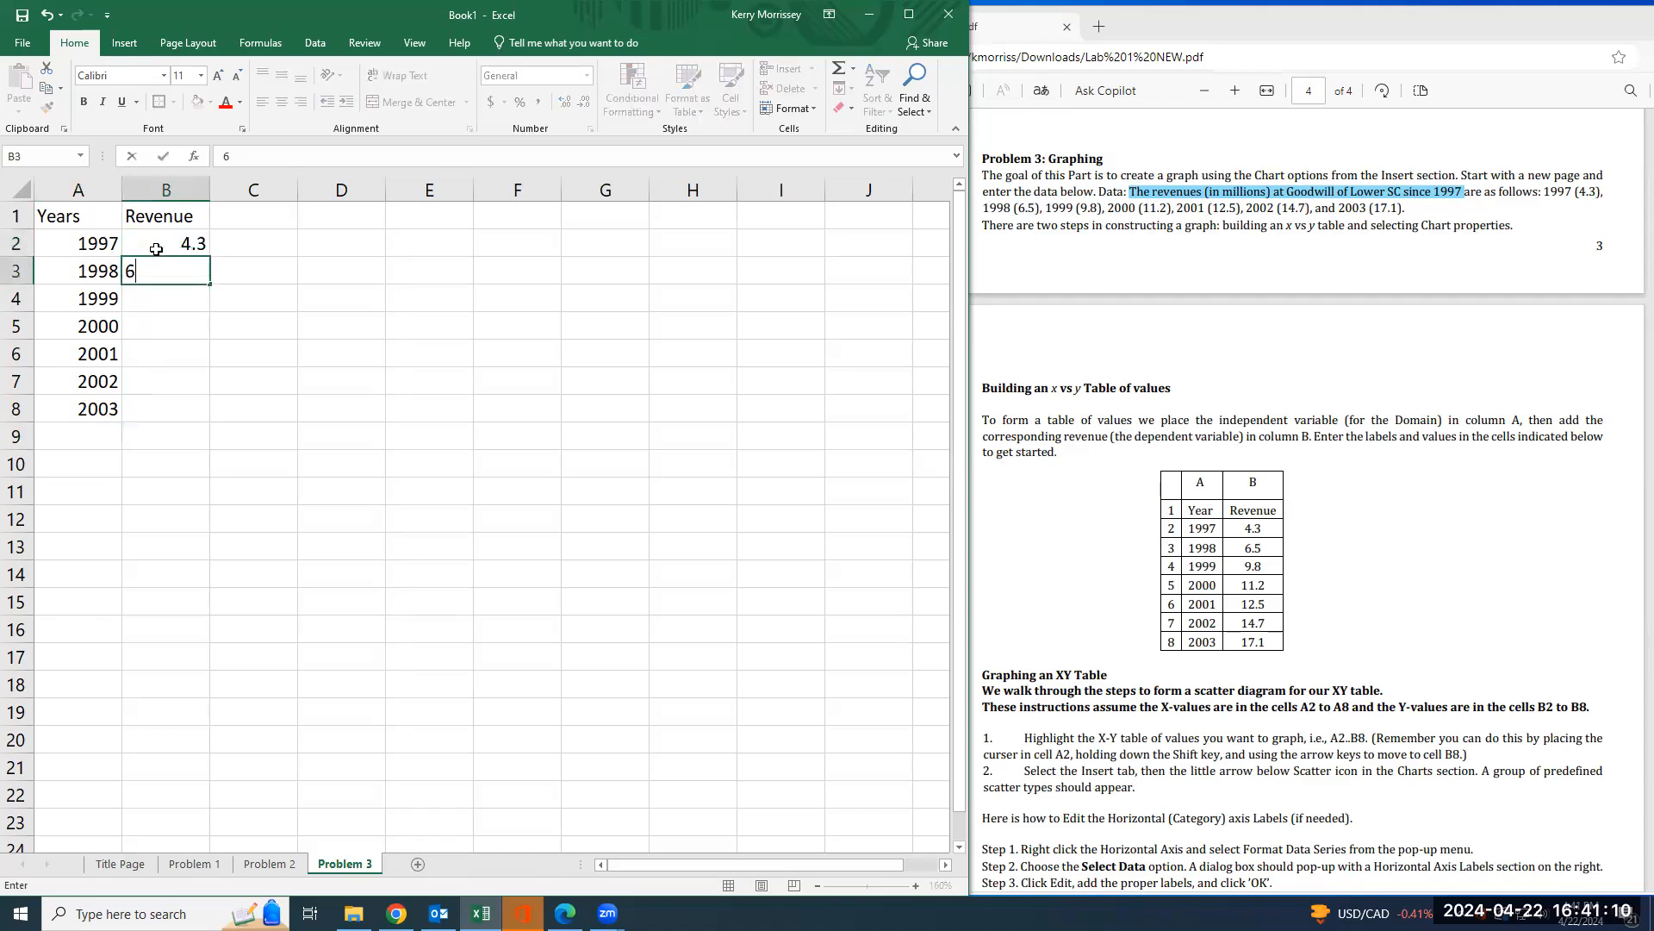
{"action": "key", "text": "Return"}
{"action": "type", "text": "9.8"}
{"action": "key", "text": "Return"}
{"action": "type", "text": "11.2"}
{"action": "key", "text": "Return"}
{"action": "type", "text": "12.5"}
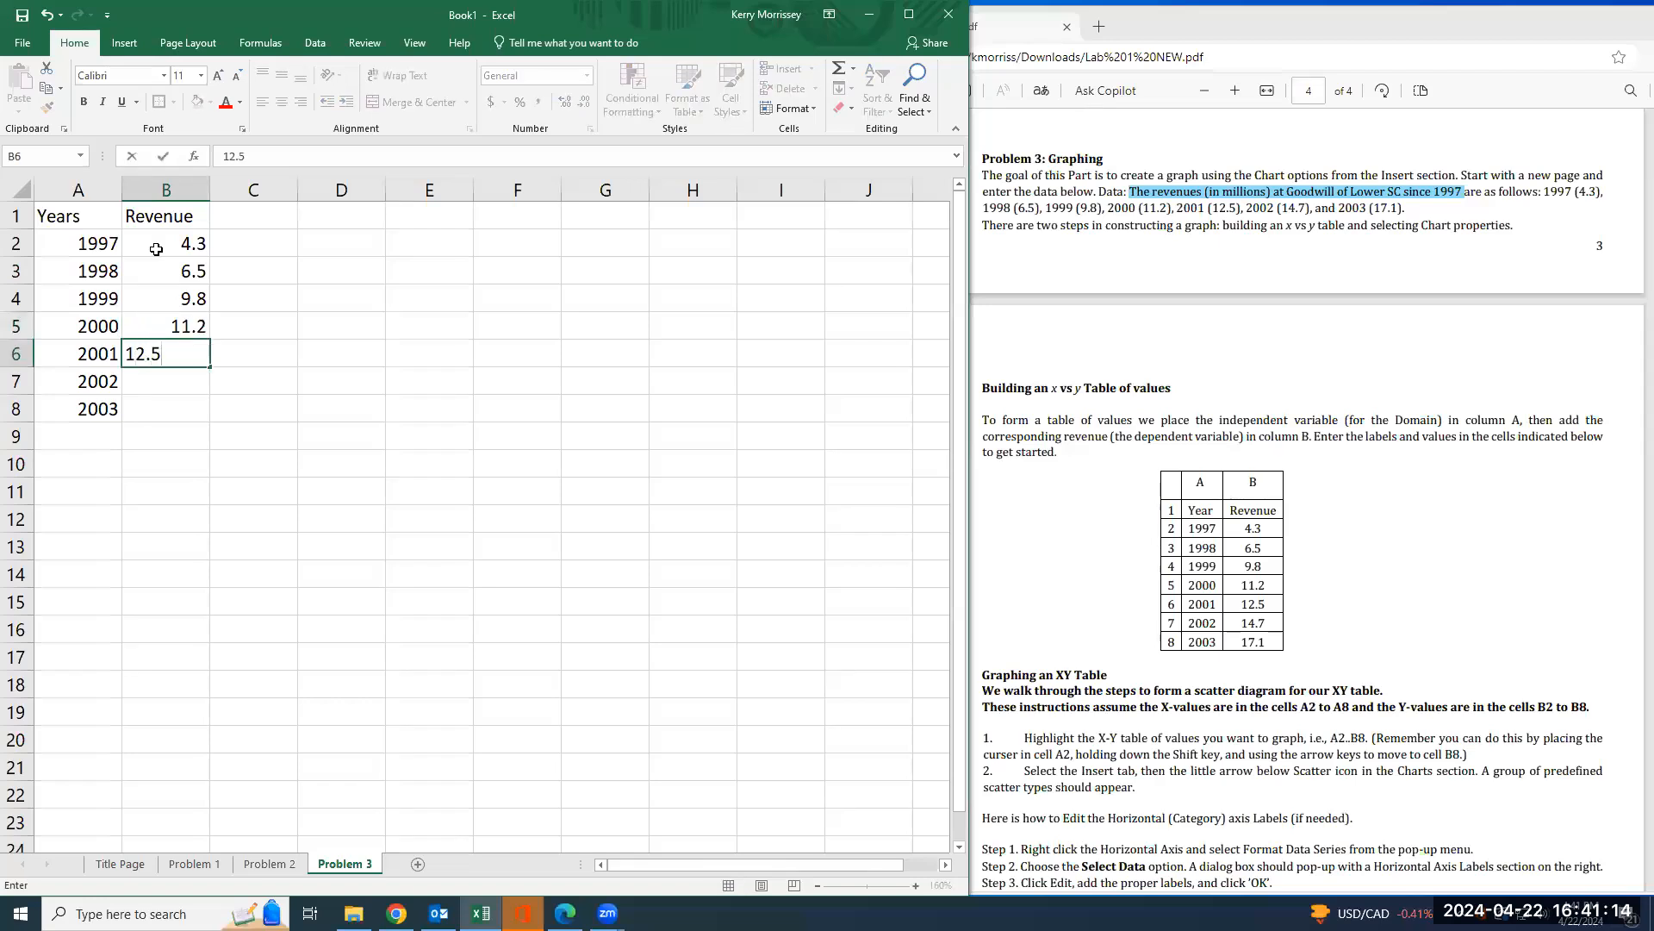
{"action": "key", "text": "Return"}
{"action": "type", "text": "14.7"}
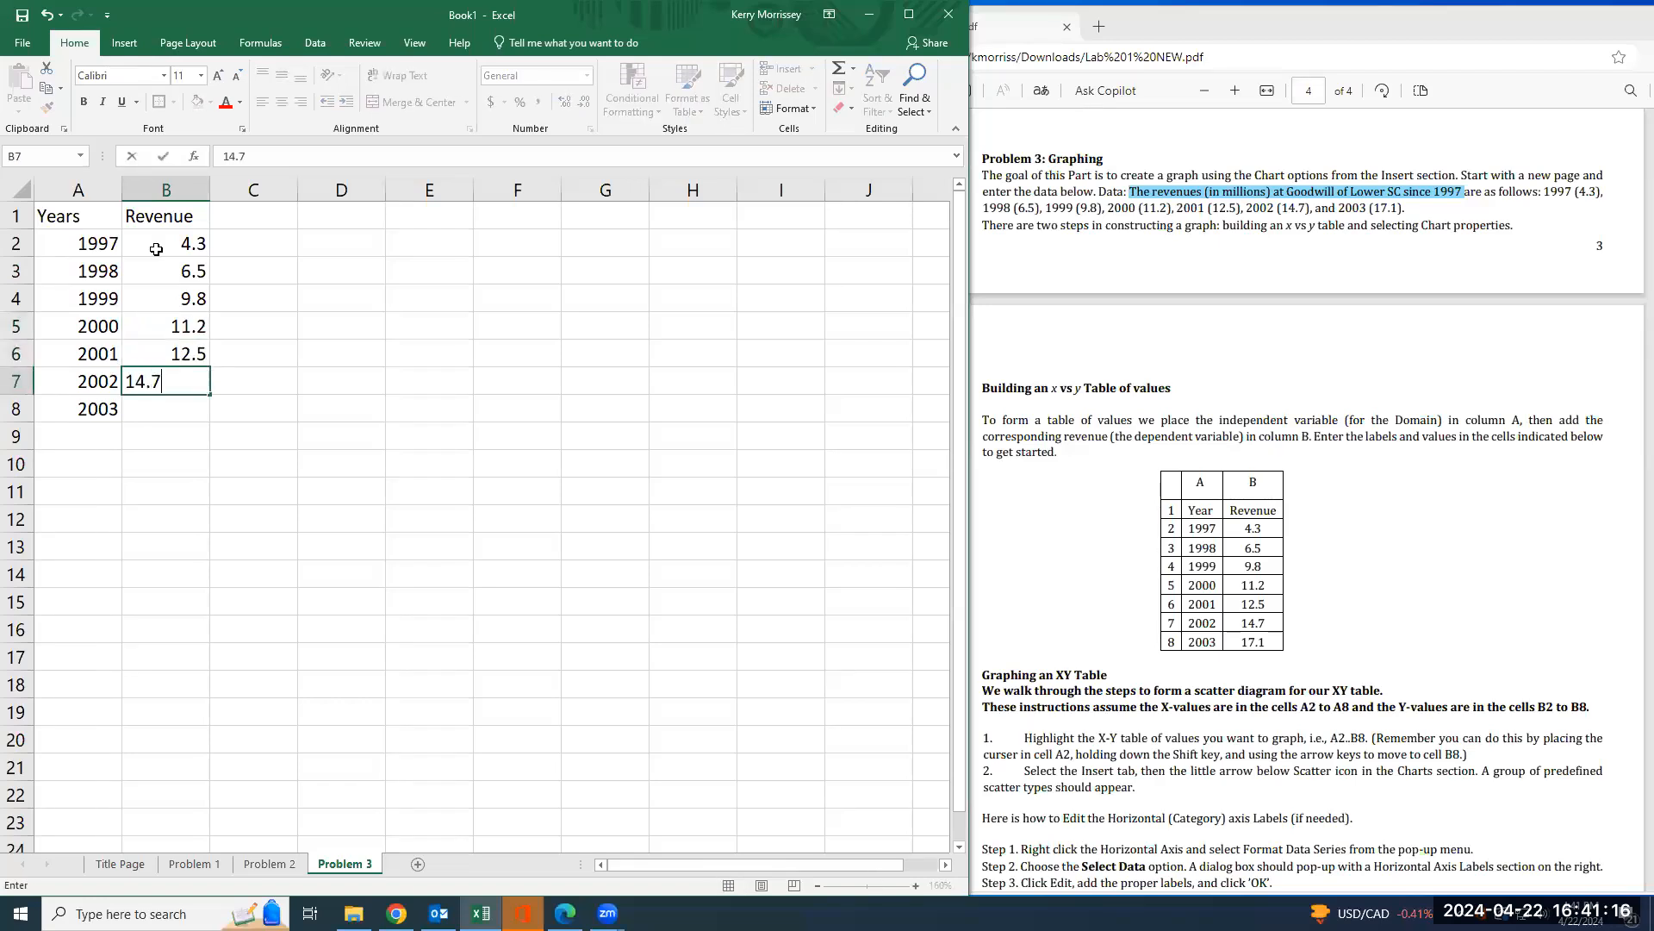
{"action": "key", "text": "Return"}
{"action": "type", "text": "17.1"}
{"action": "key", "text": "Return"}
- Center the contents of all cells on the Problem 3 sheet horizontally
{"action": "left_click_drag", "start_coordinate": [156, 249], "coordinate": [86, 410]}
{"action": "left_click", "coordinate": [18, 188]}
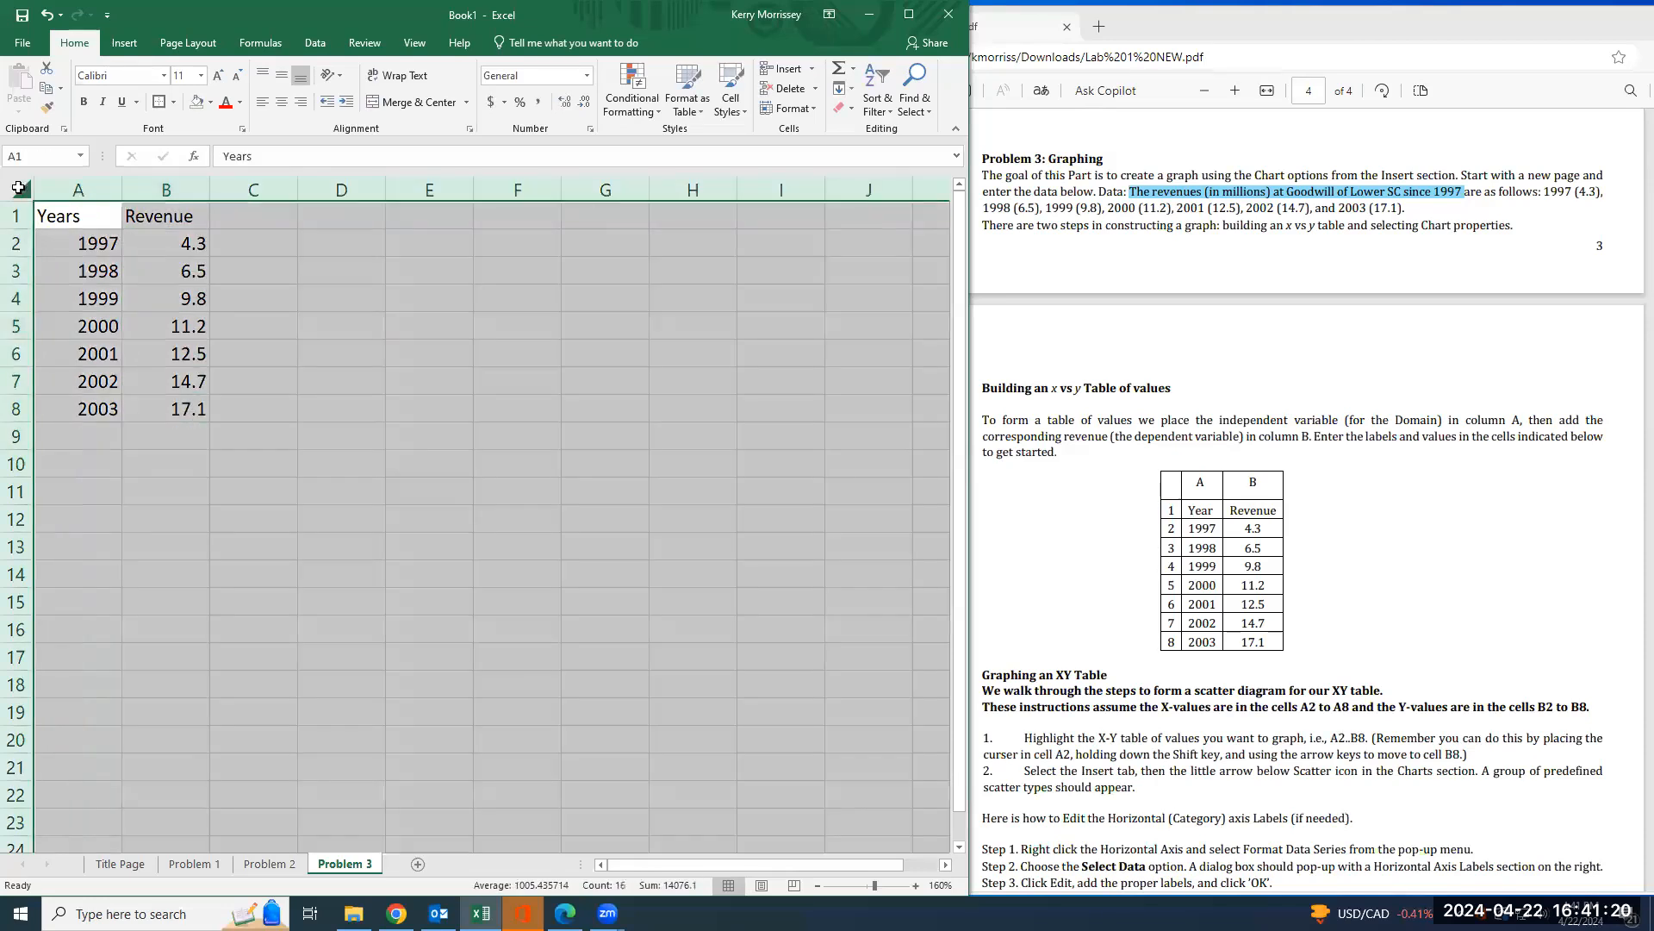
{"action": "left_click", "coordinate": [281, 101]}
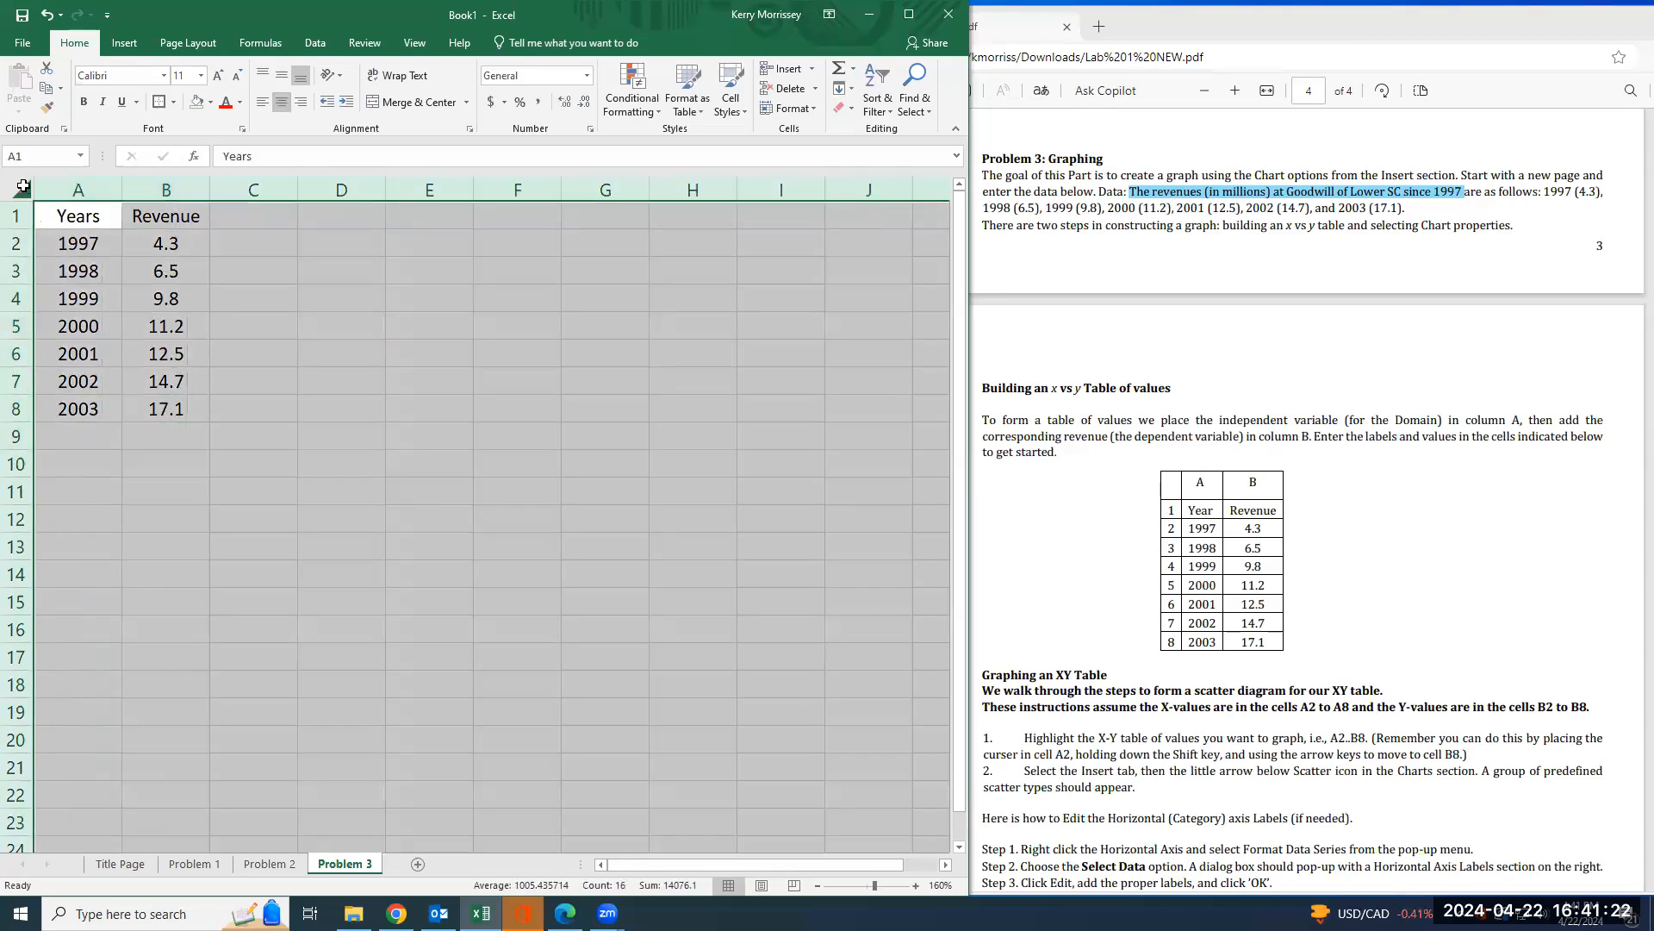
{"action": "left_click", "coordinate": [125, 476]}
- Make the Years and Revenue headings in A1:B1 bold and give them a top and double bottom border
{"action": "left_click_drag", "start_coordinate": [69, 220], "coordinate": [164, 217]}
{"action": "left_click", "coordinate": [83, 102]}
{"action": "left_click", "coordinate": [177, 545]}
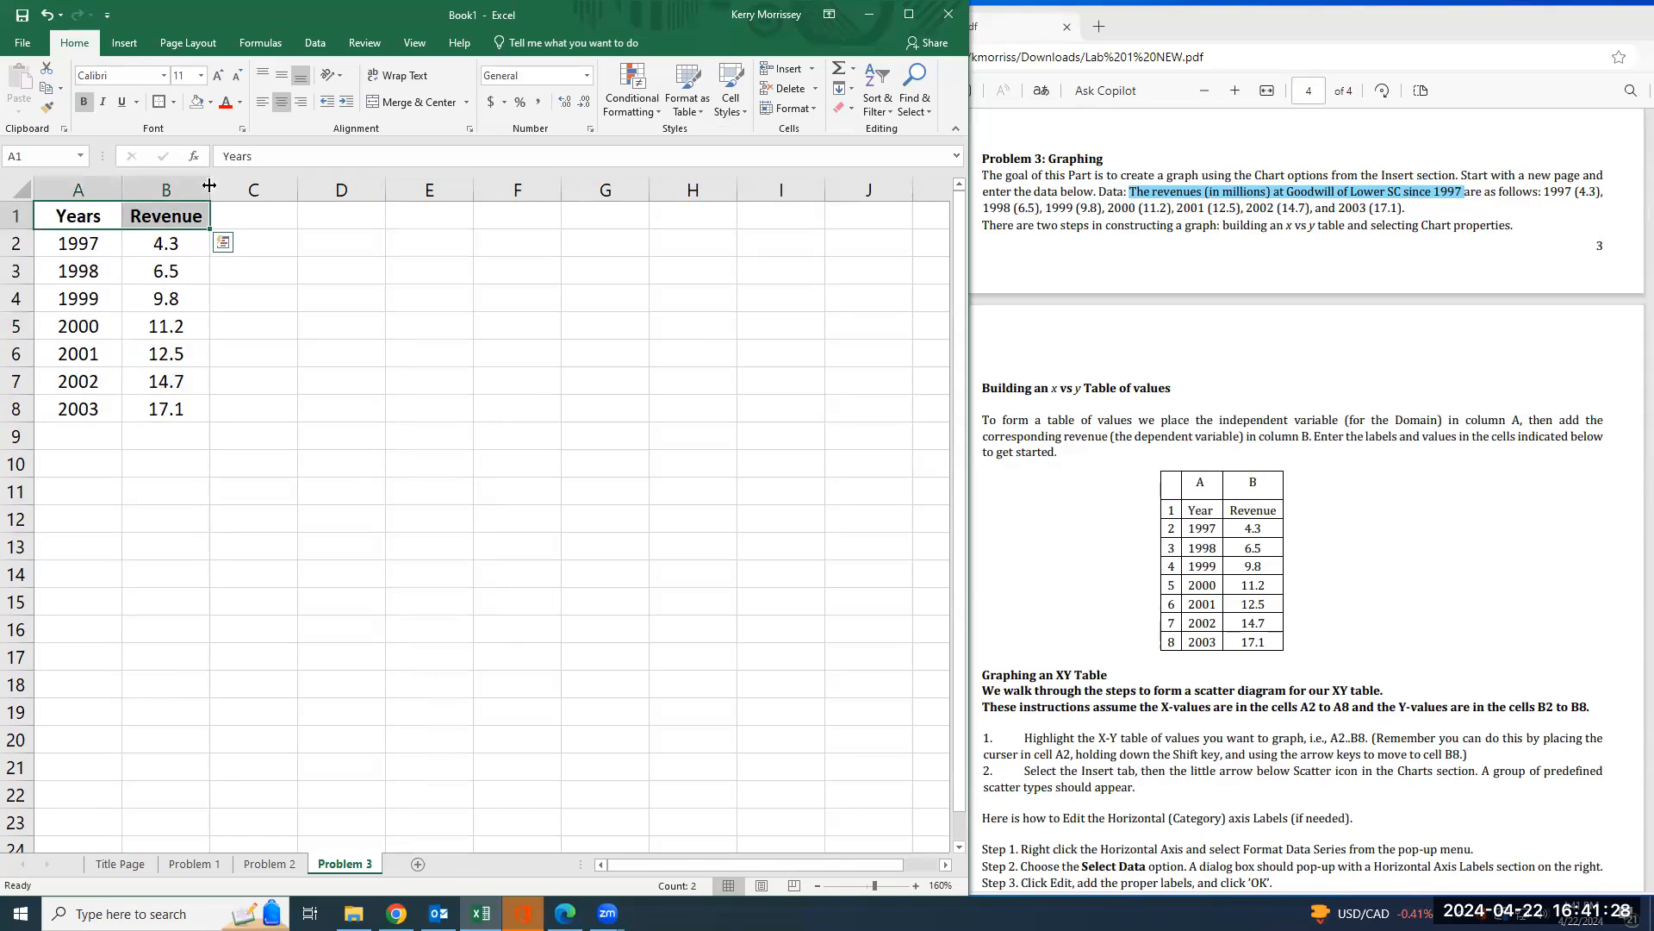
{"action": "left_click", "coordinate": [173, 102]}
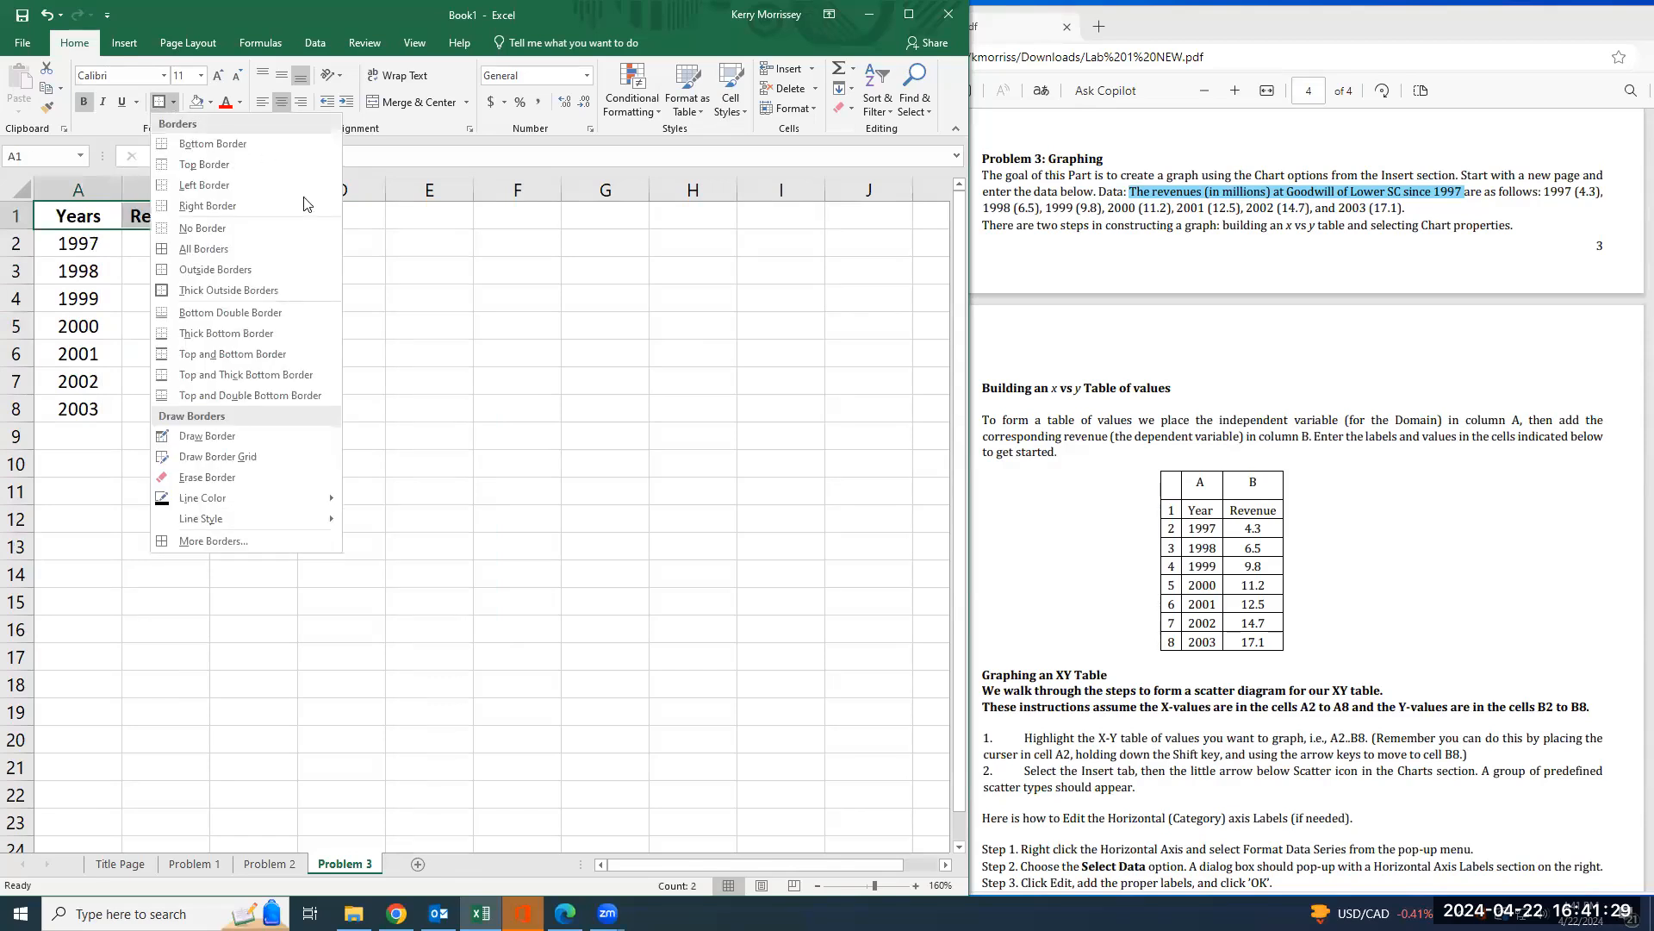
{"action": "left_click", "coordinate": [272, 390]}
{"action": "left_click", "coordinate": [223, 509]}
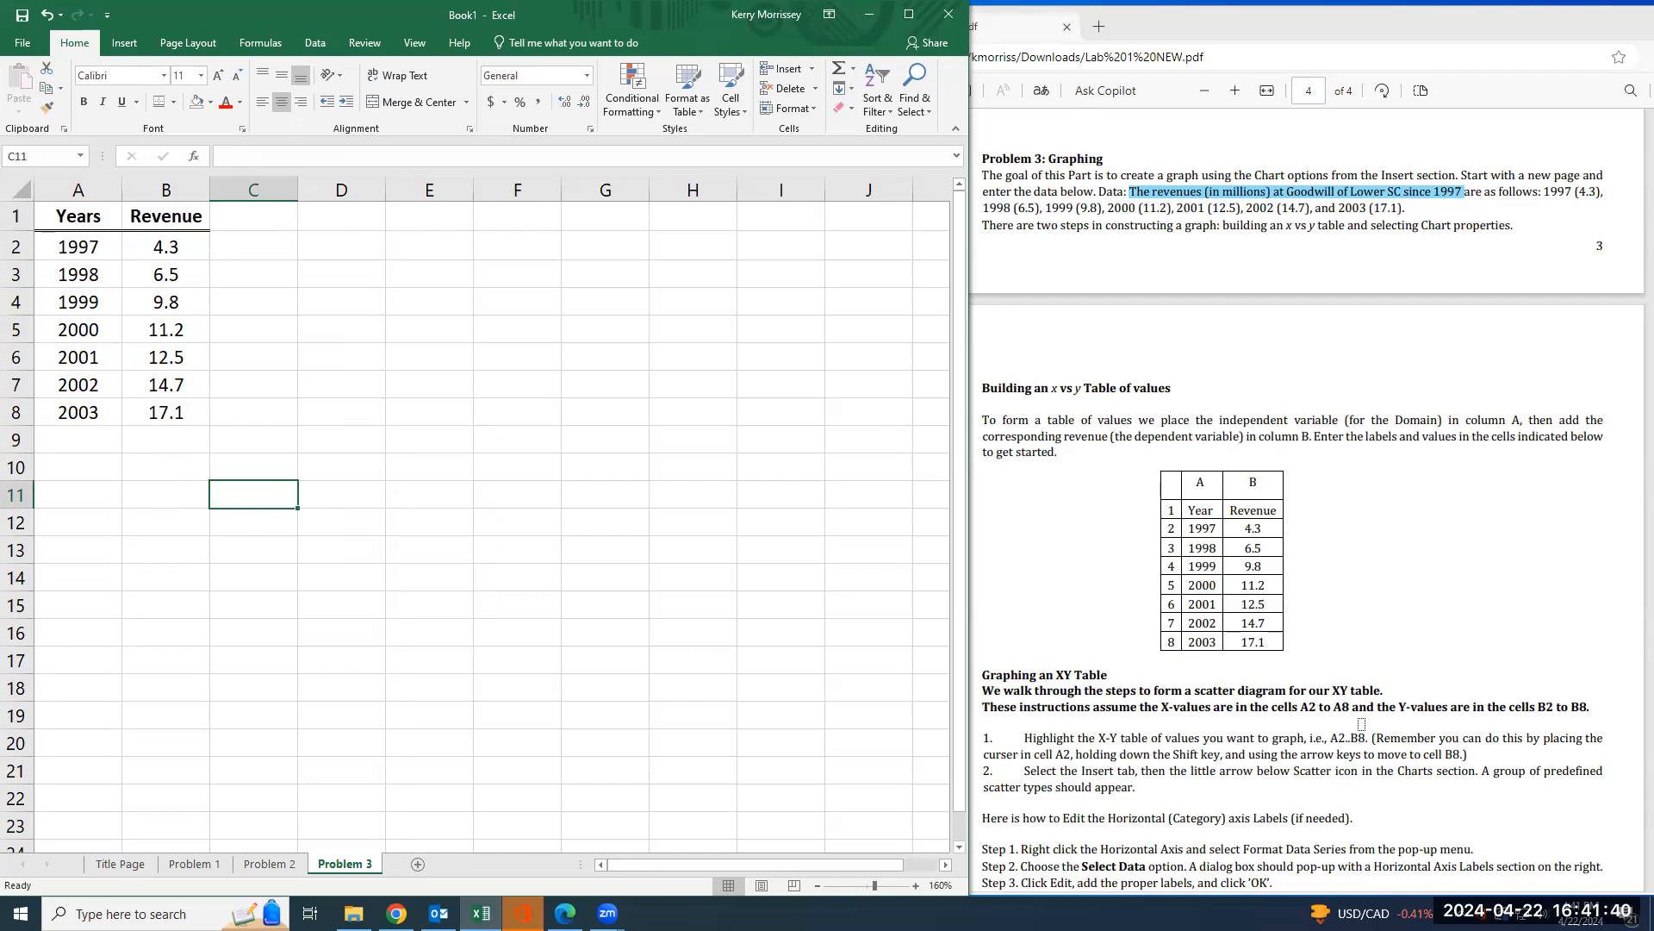
- Select the data table A1:B8 including its headings and look at the recommended charts without inserting one
{"action": "scroll", "coordinate": [1317, 735], "scroll_direction": "down", "scroll_amount": 3}
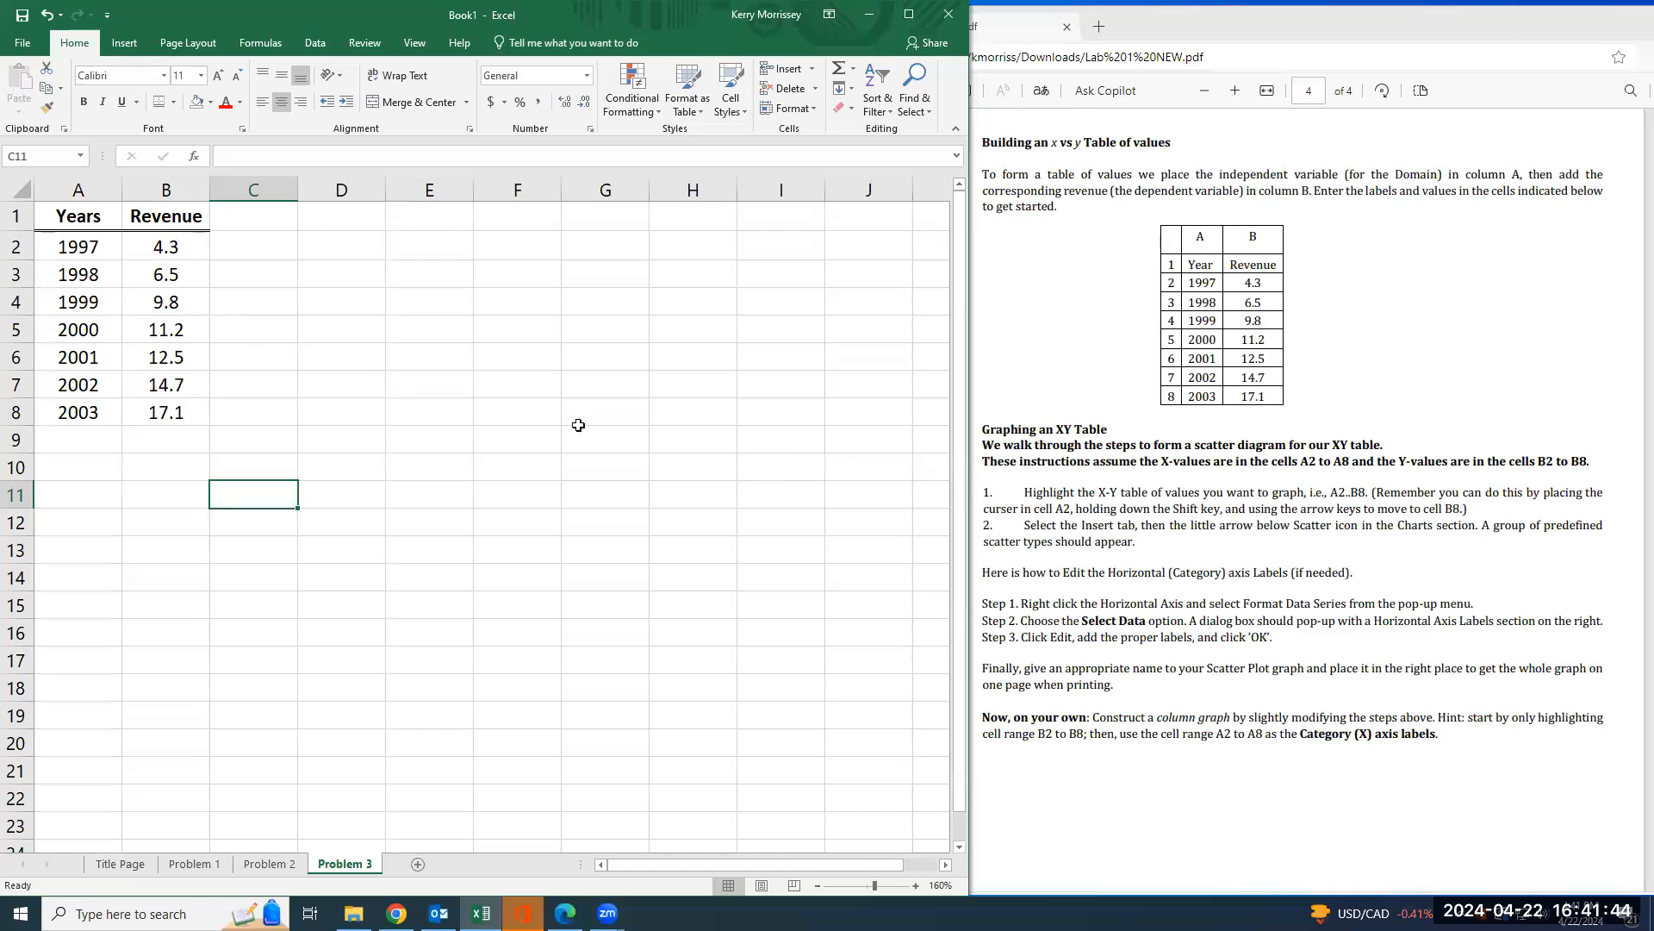
{"action": "left_click_drag", "start_coordinate": [79, 217], "coordinate": [167, 413]}
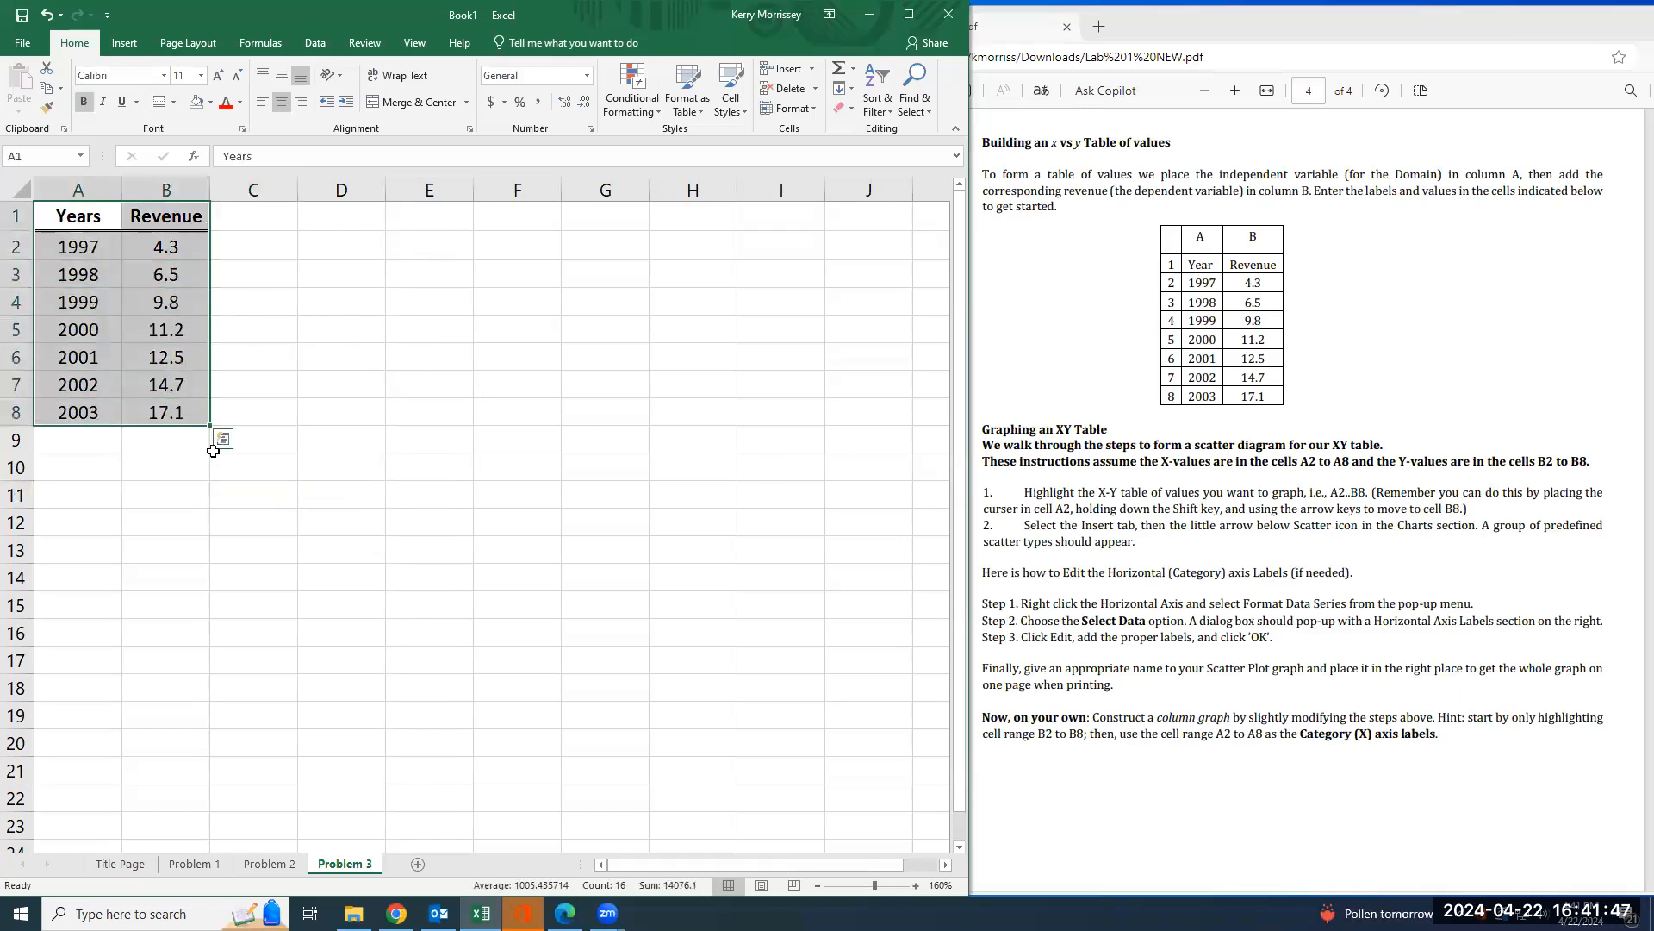
{"action": "left_click", "coordinate": [124, 43]}
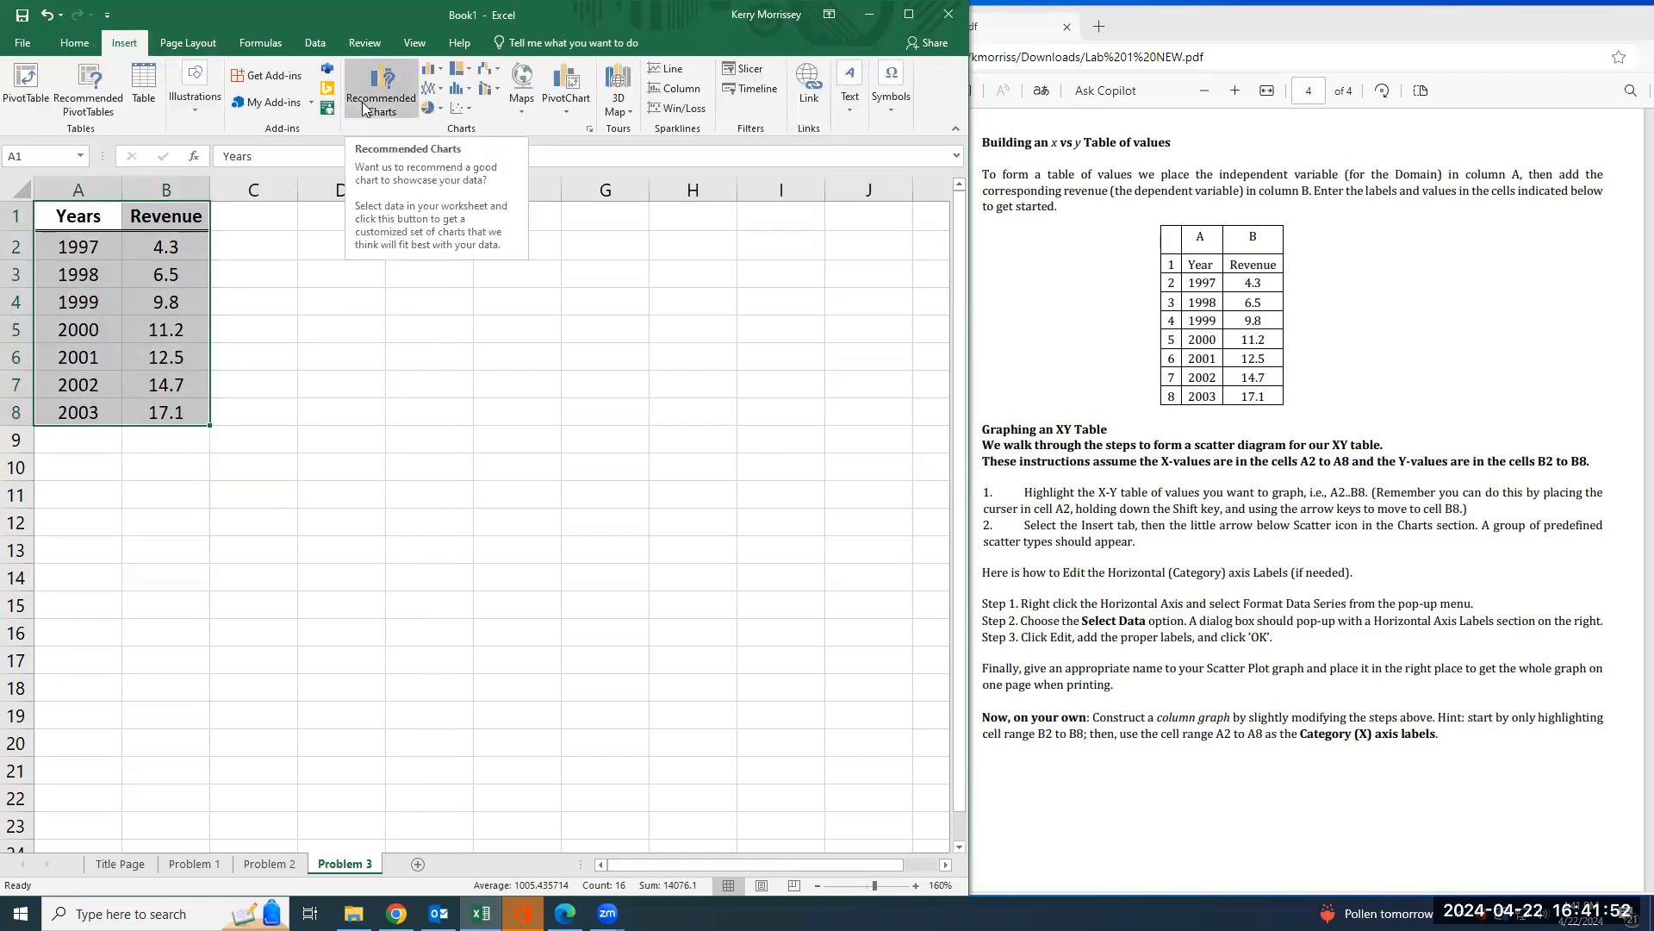
{"action": "left_click", "coordinate": [374, 115]}
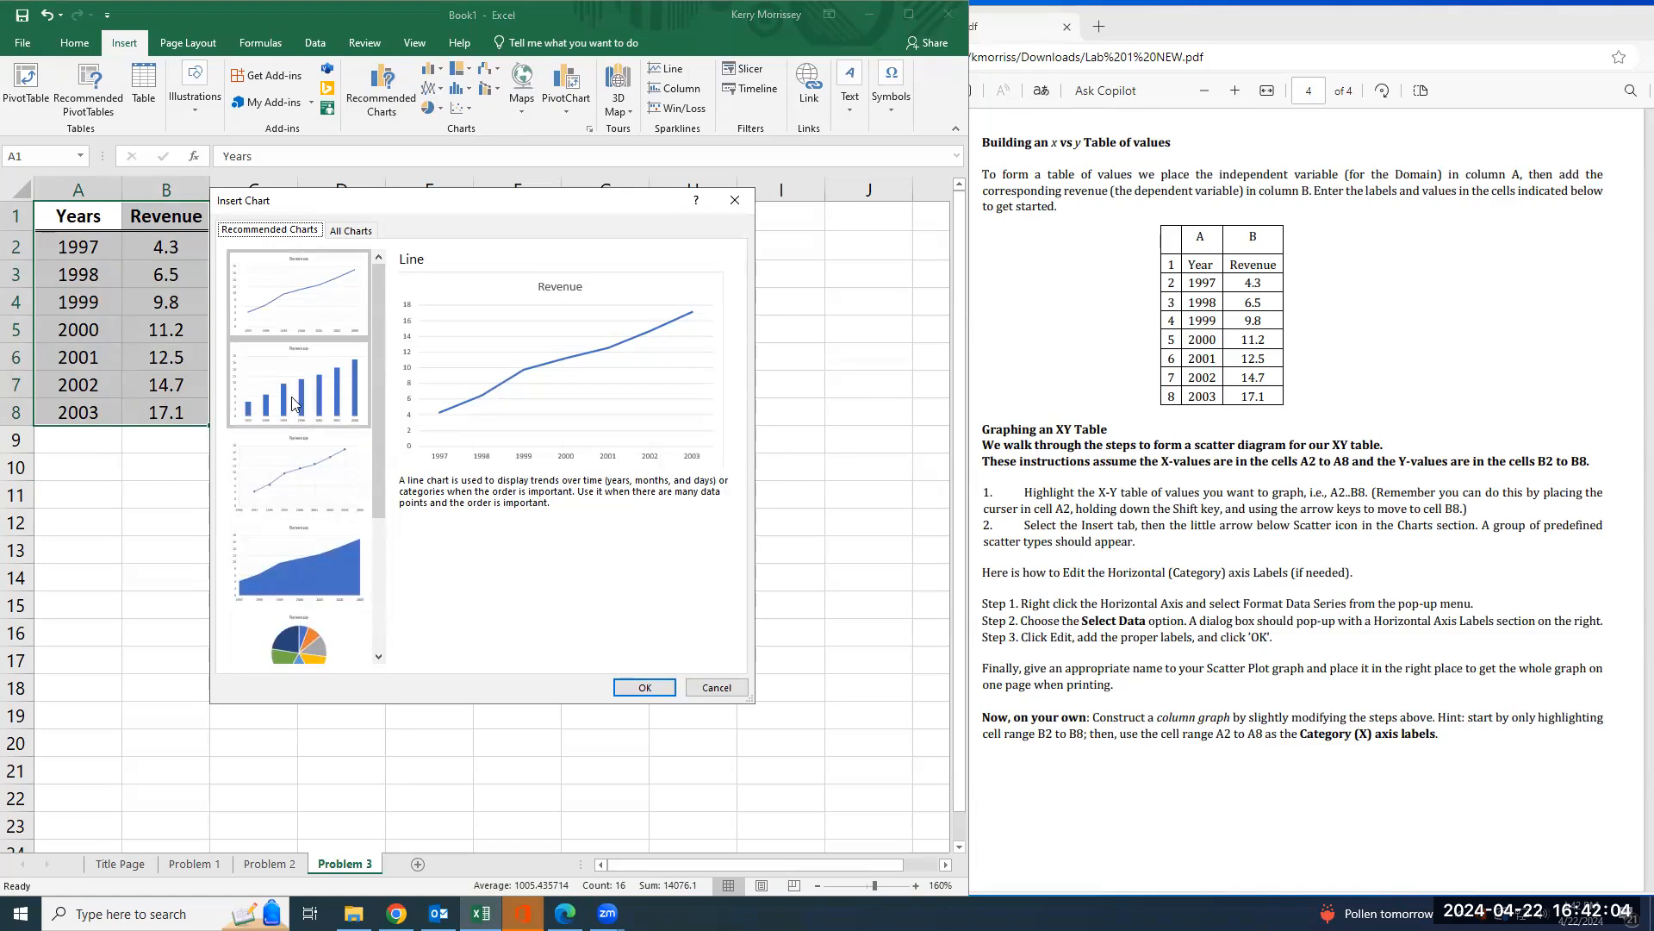
{"action": "left_click", "coordinate": [734, 199]}
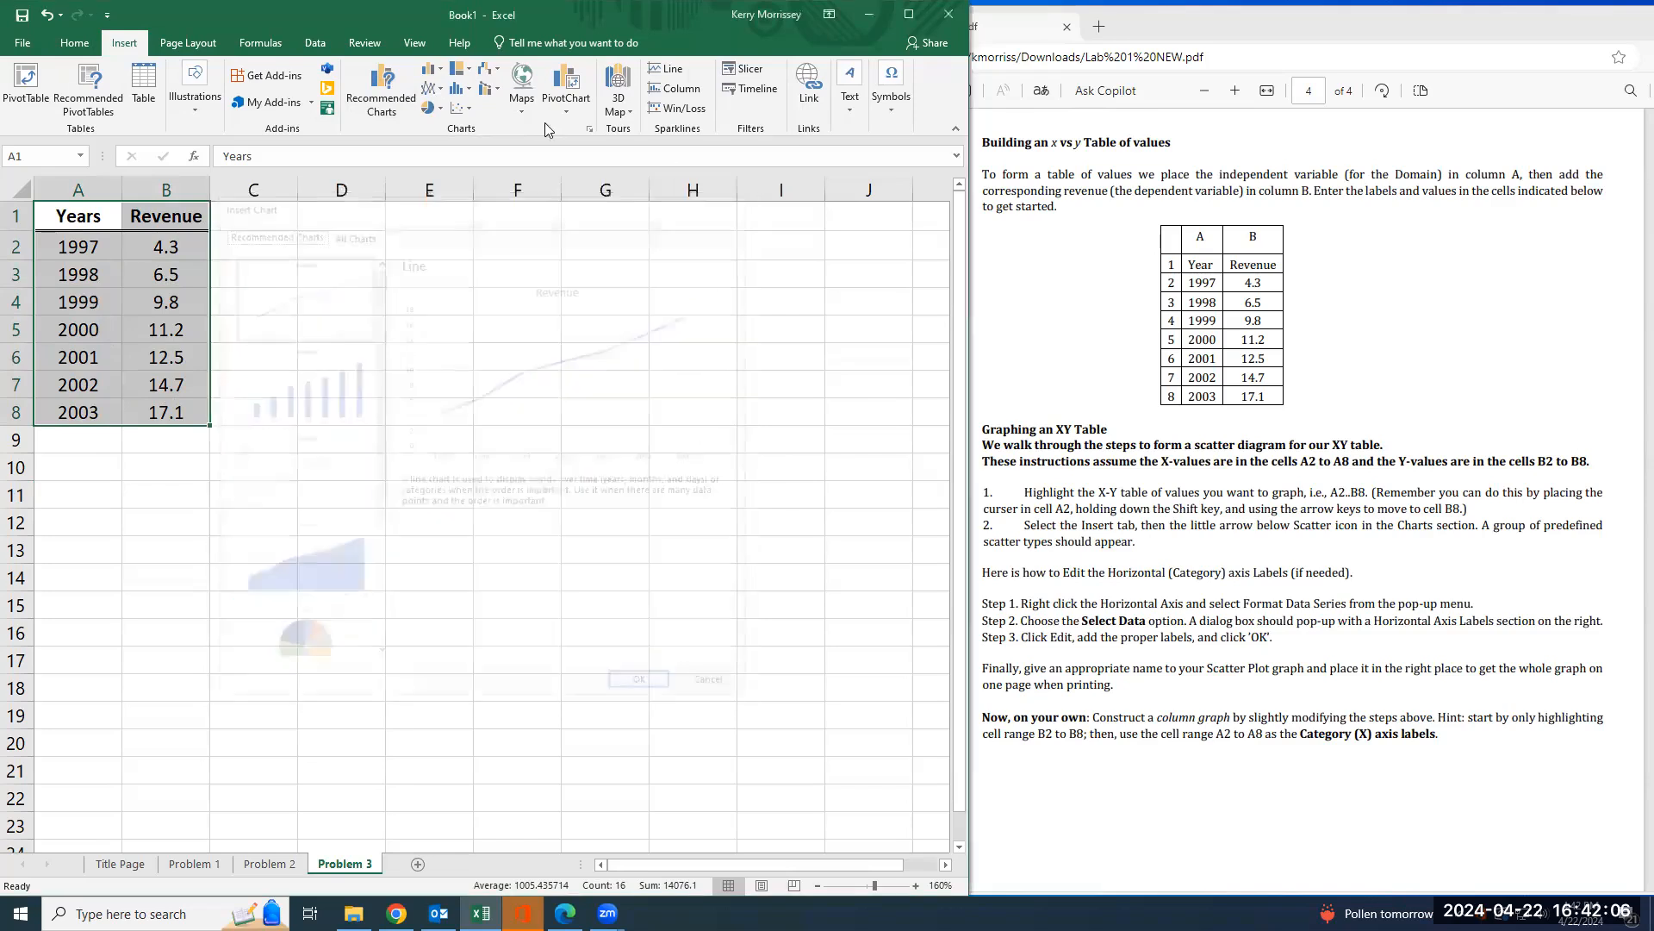
- Examine the available chart types for the selected data, including statistical, combo, scatter and clustered column charts, without inserting one
{"action": "left_click", "coordinate": [469, 90]}
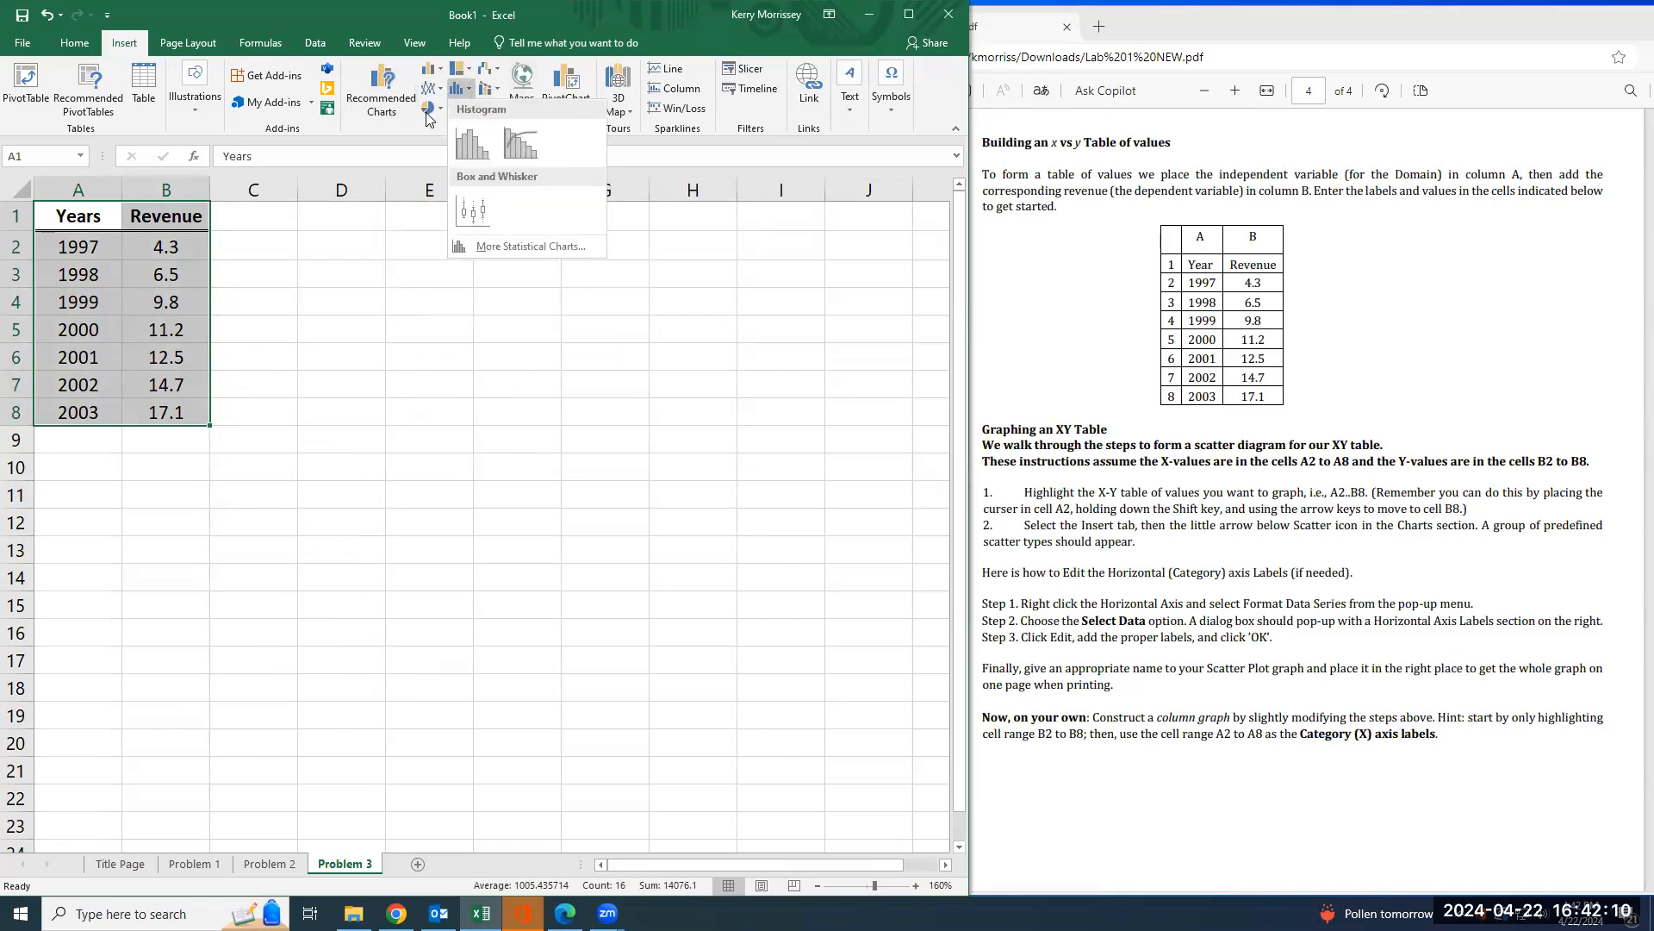
{"action": "left_click", "coordinate": [430, 125]}
{"action": "left_click", "coordinate": [443, 73]}
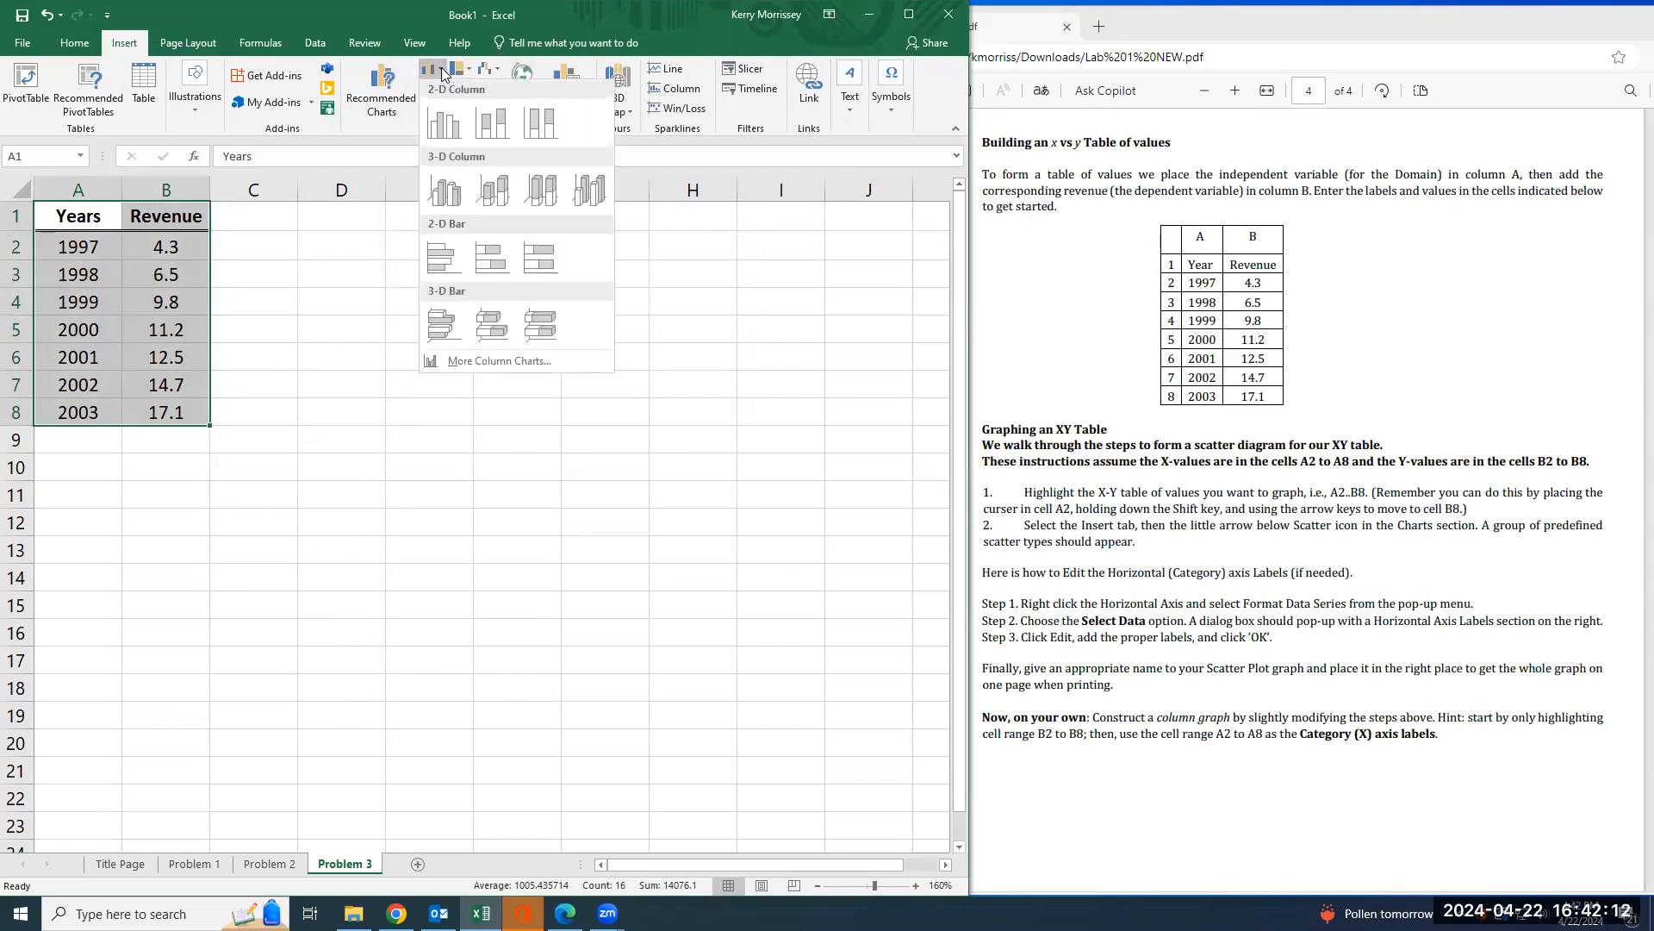
{"action": "left_click", "coordinate": [442, 73]}
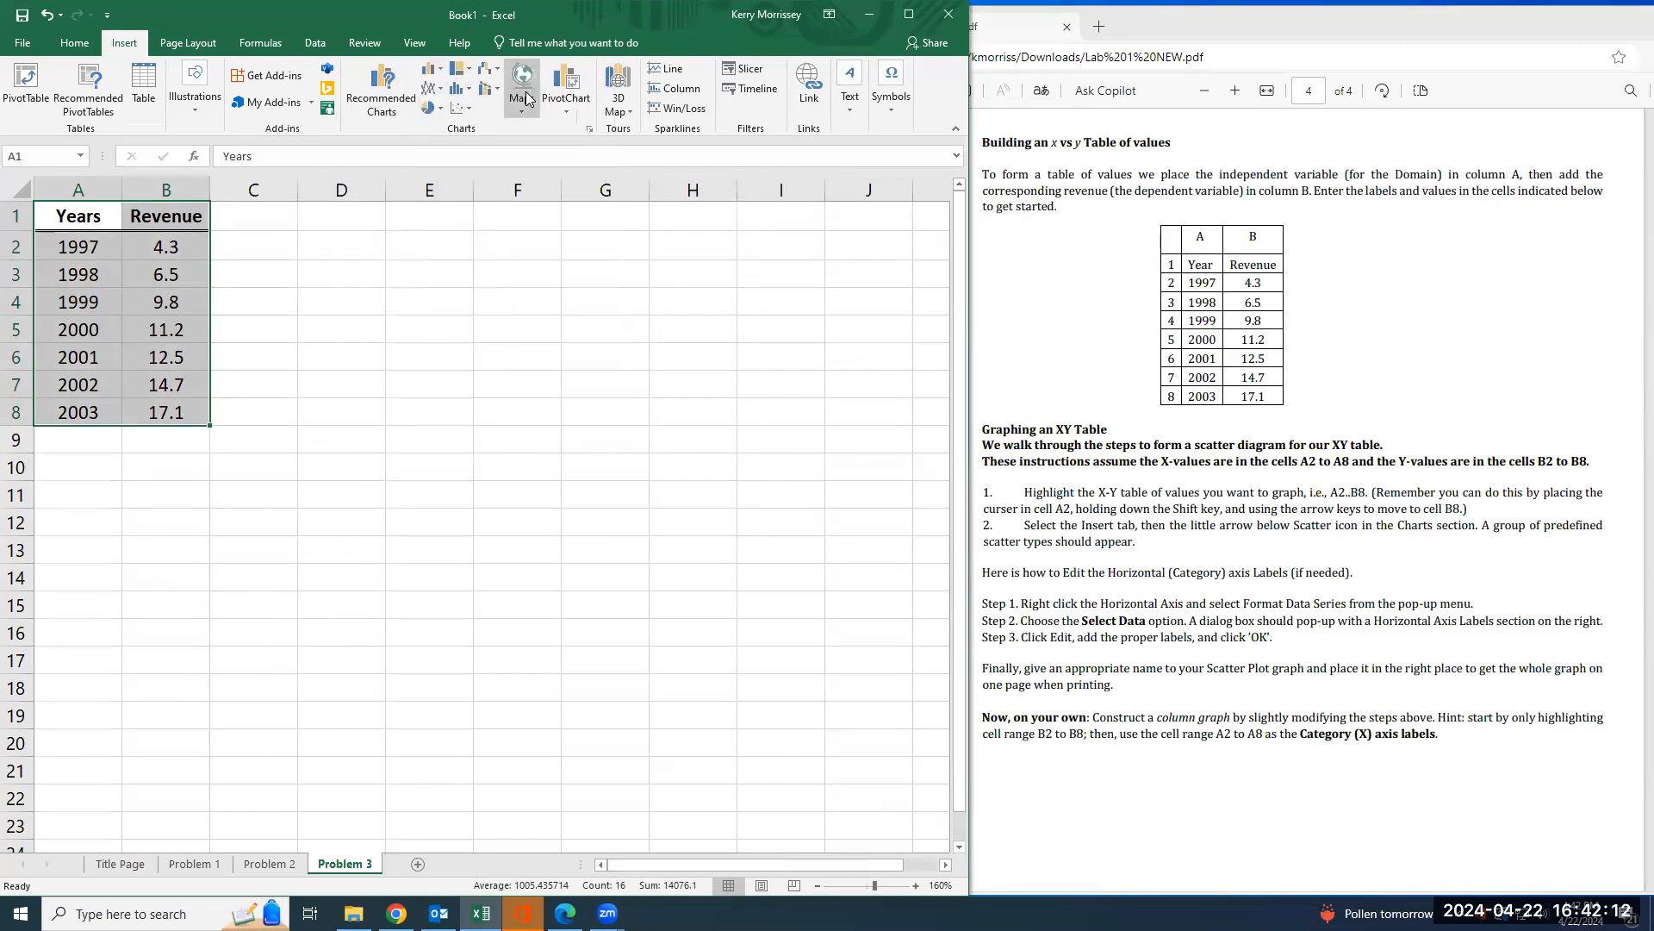
{"action": "left_click", "coordinate": [472, 75]}
{"action": "left_click", "coordinate": [472, 75]}
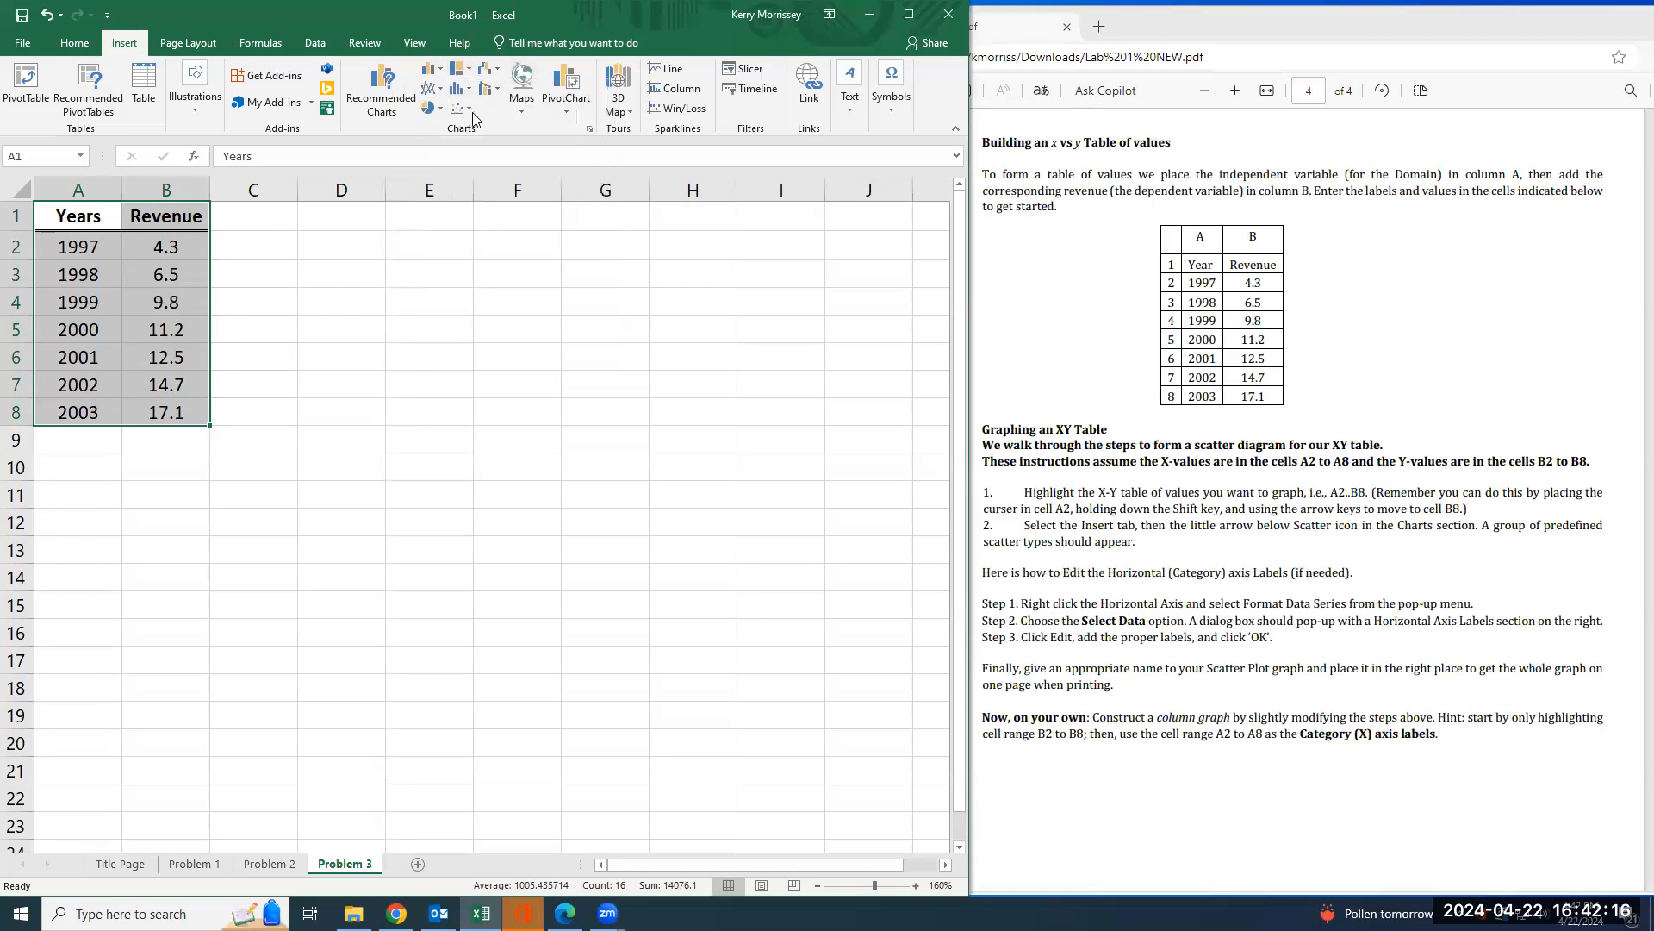
{"action": "left_click", "coordinate": [500, 90]}
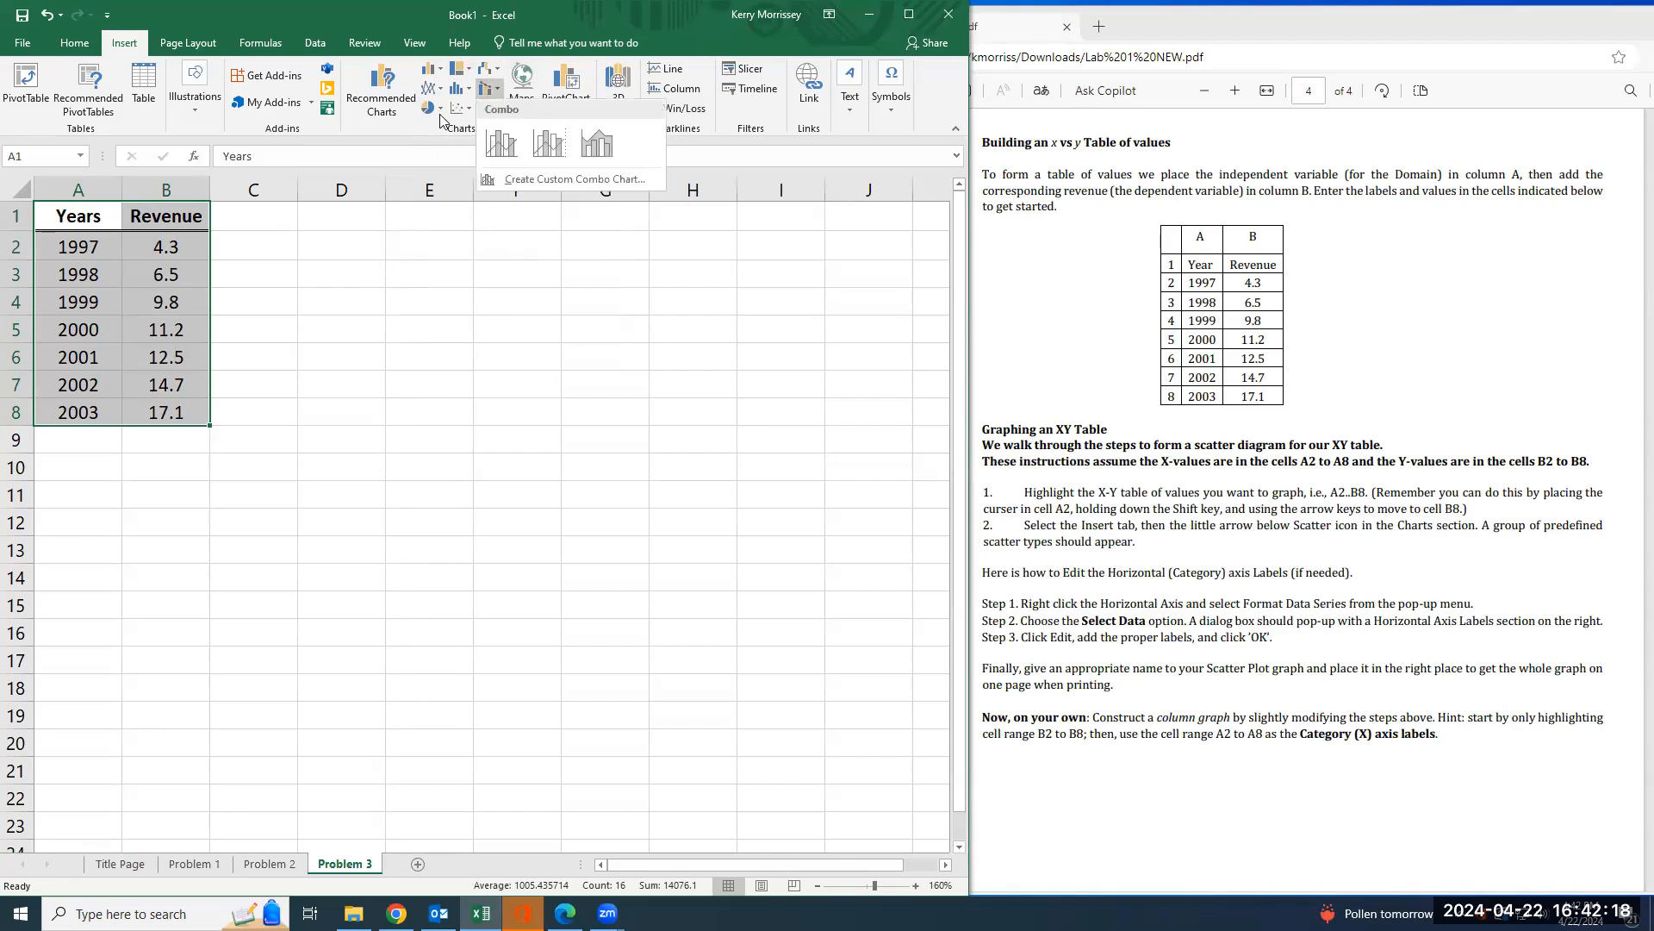
{"action": "left_click", "coordinate": [441, 109]}
{"action": "left_click", "coordinate": [442, 109]}
{"action": "left_click", "coordinate": [470, 108]}
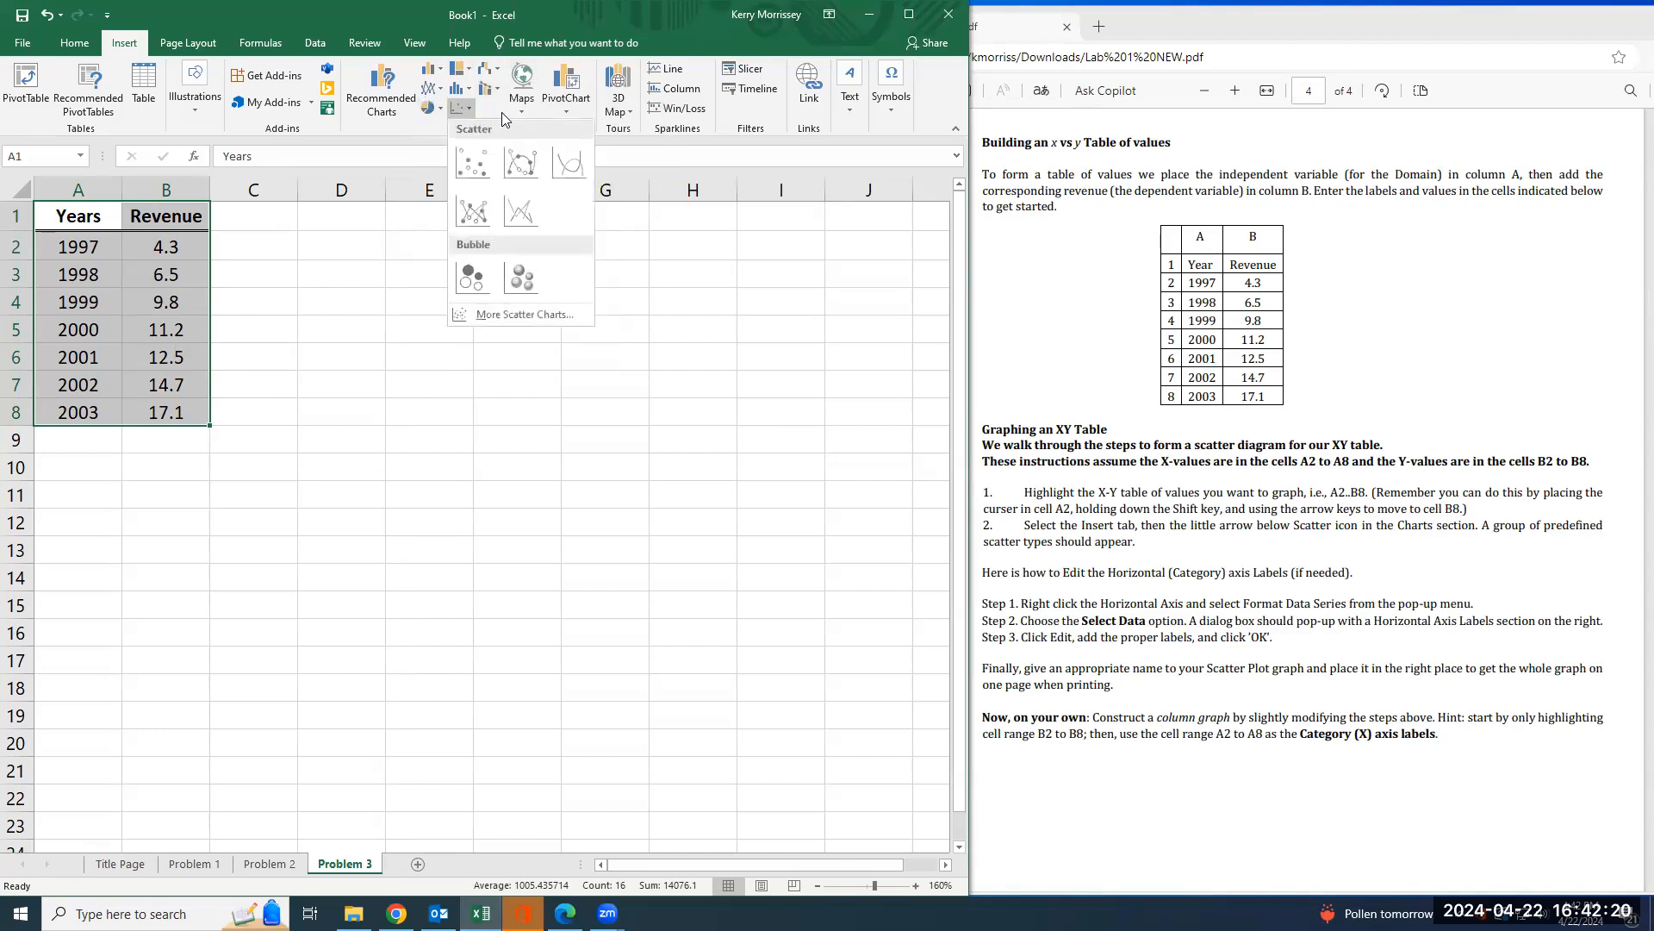
{"action": "left_click", "coordinate": [471, 86]}
{"action": "left_click", "coordinate": [470, 86]}
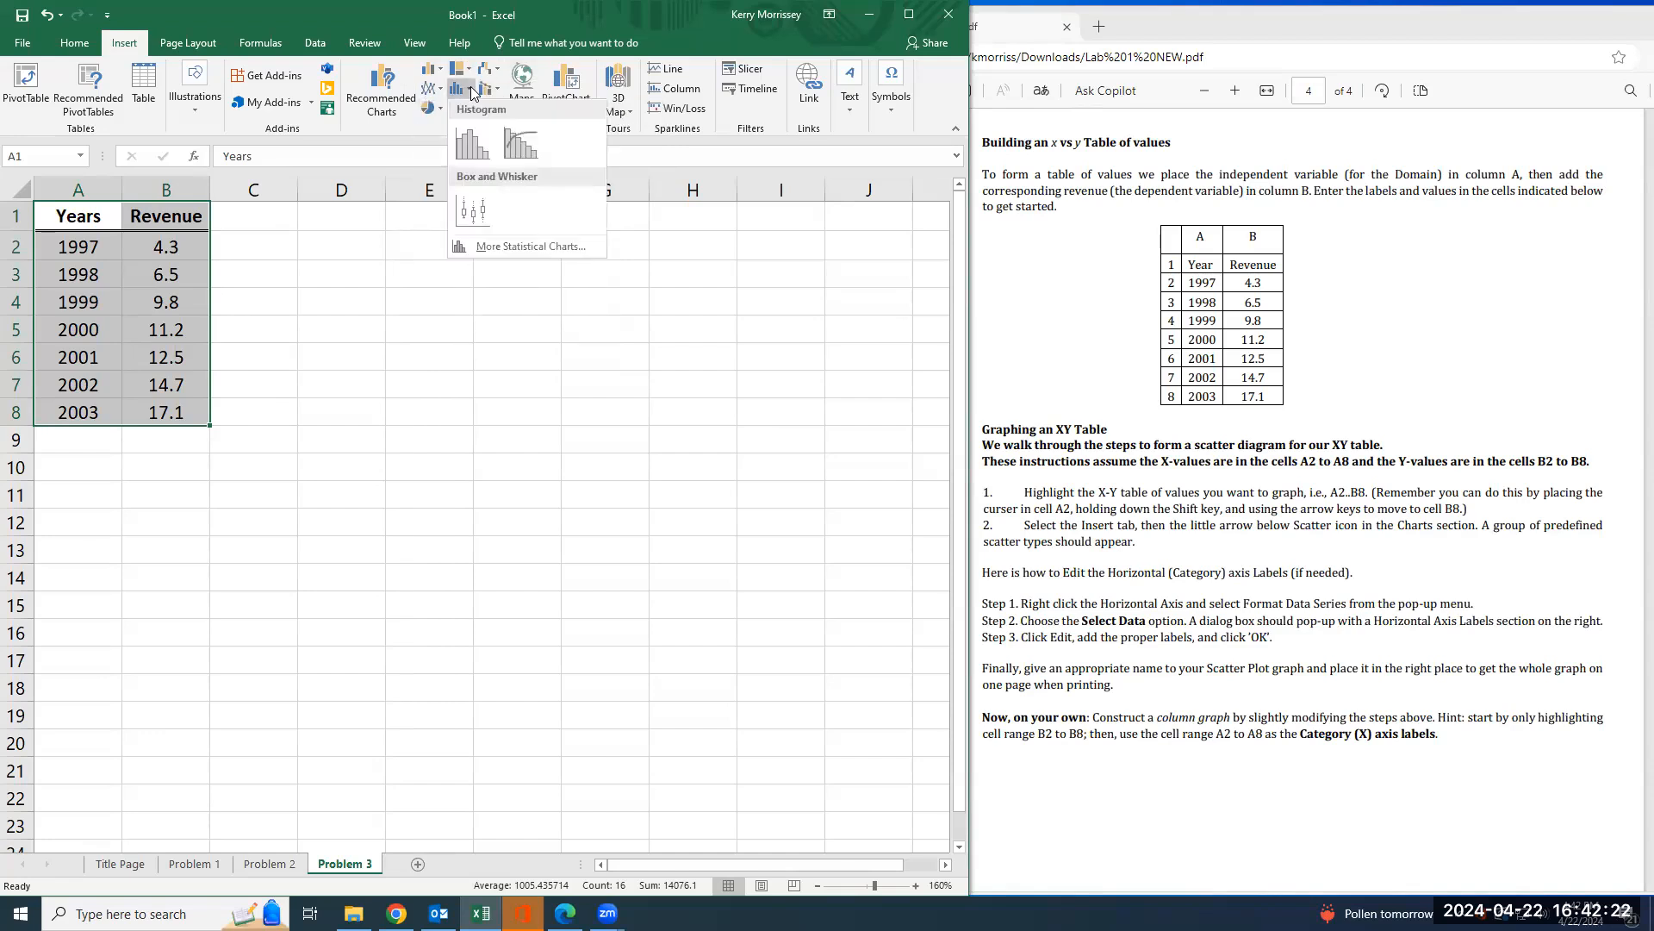
{"action": "left_click", "coordinate": [559, 246]}
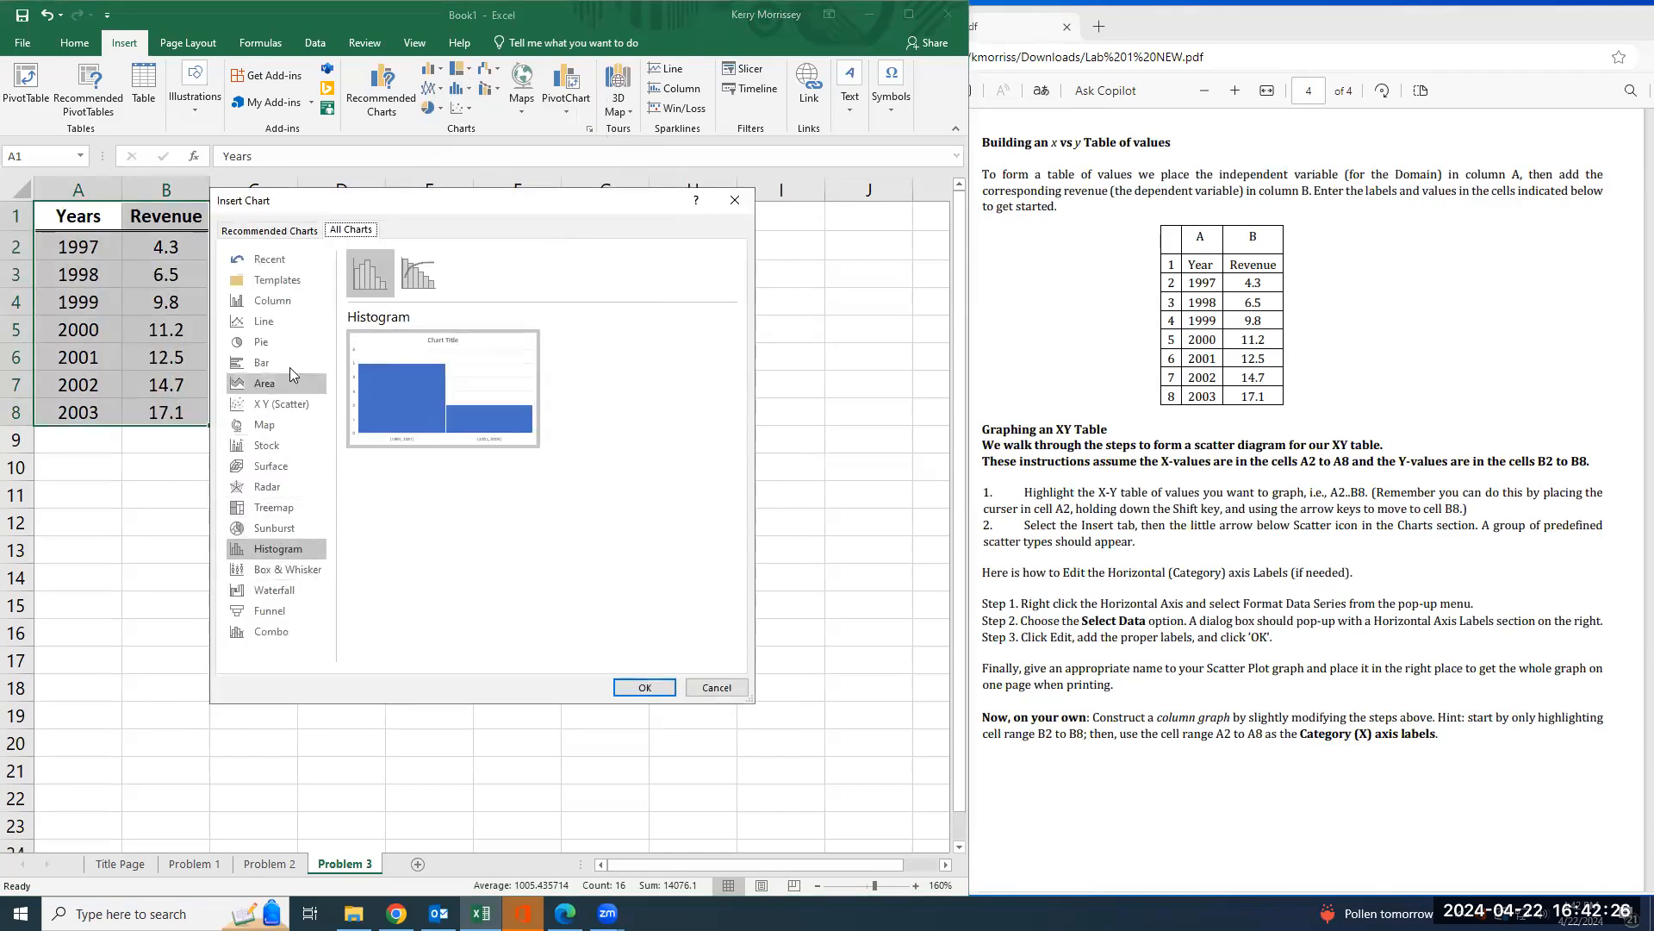
{"action": "left_click", "coordinate": [280, 301]}
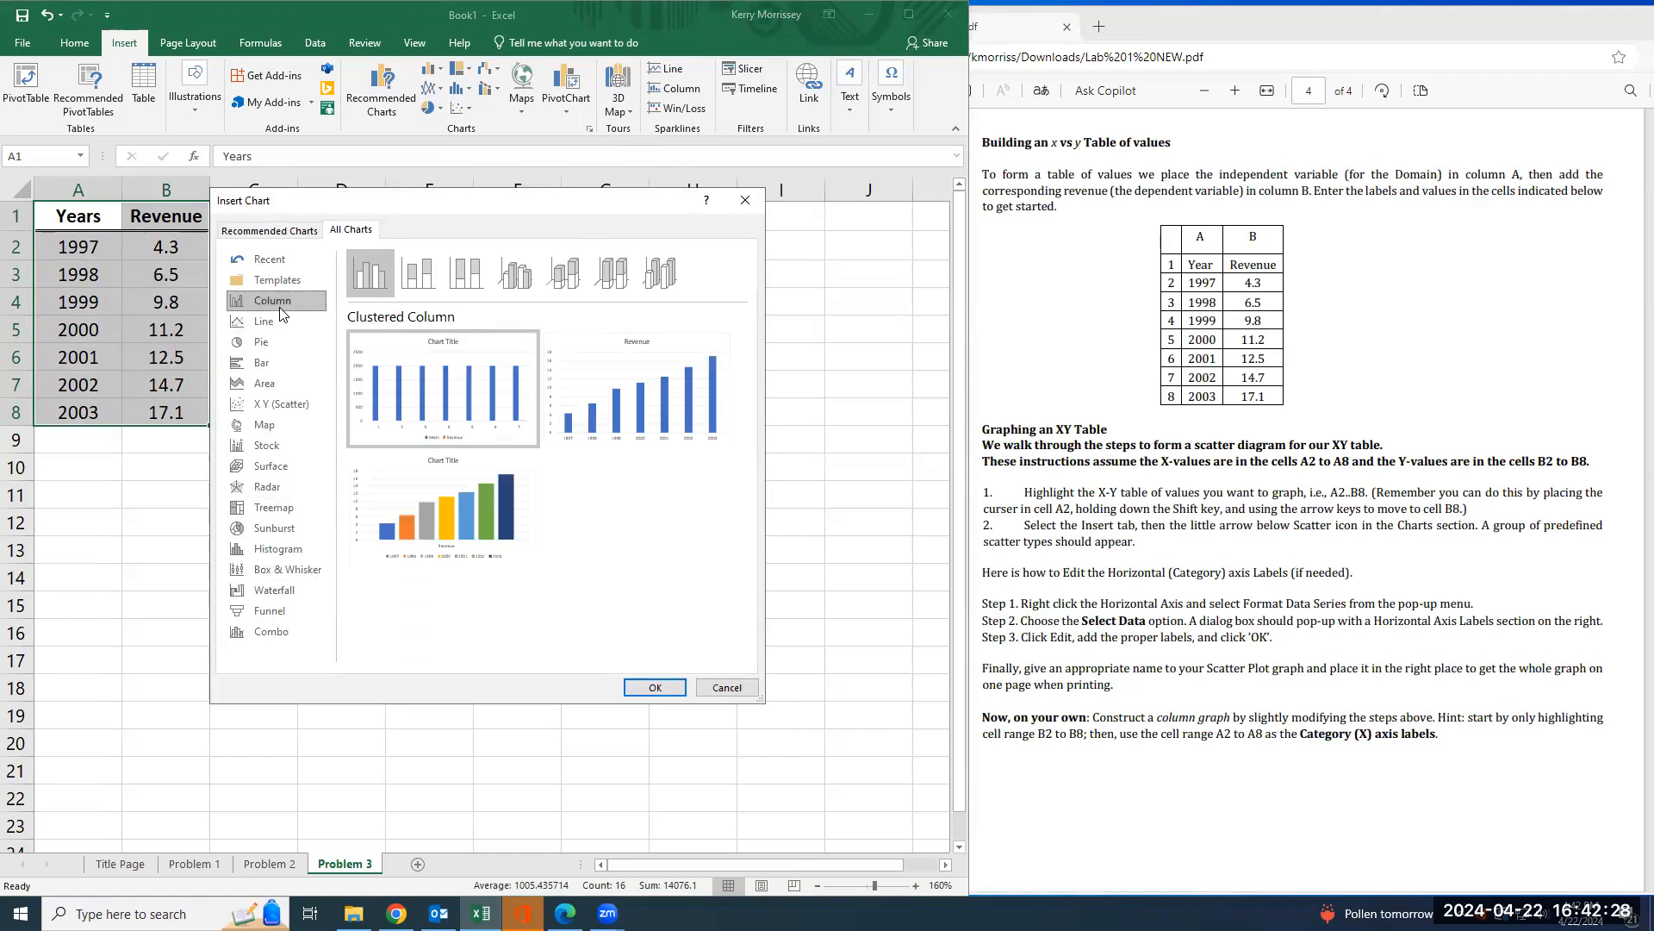
{"action": "left_click", "coordinate": [745, 200]}
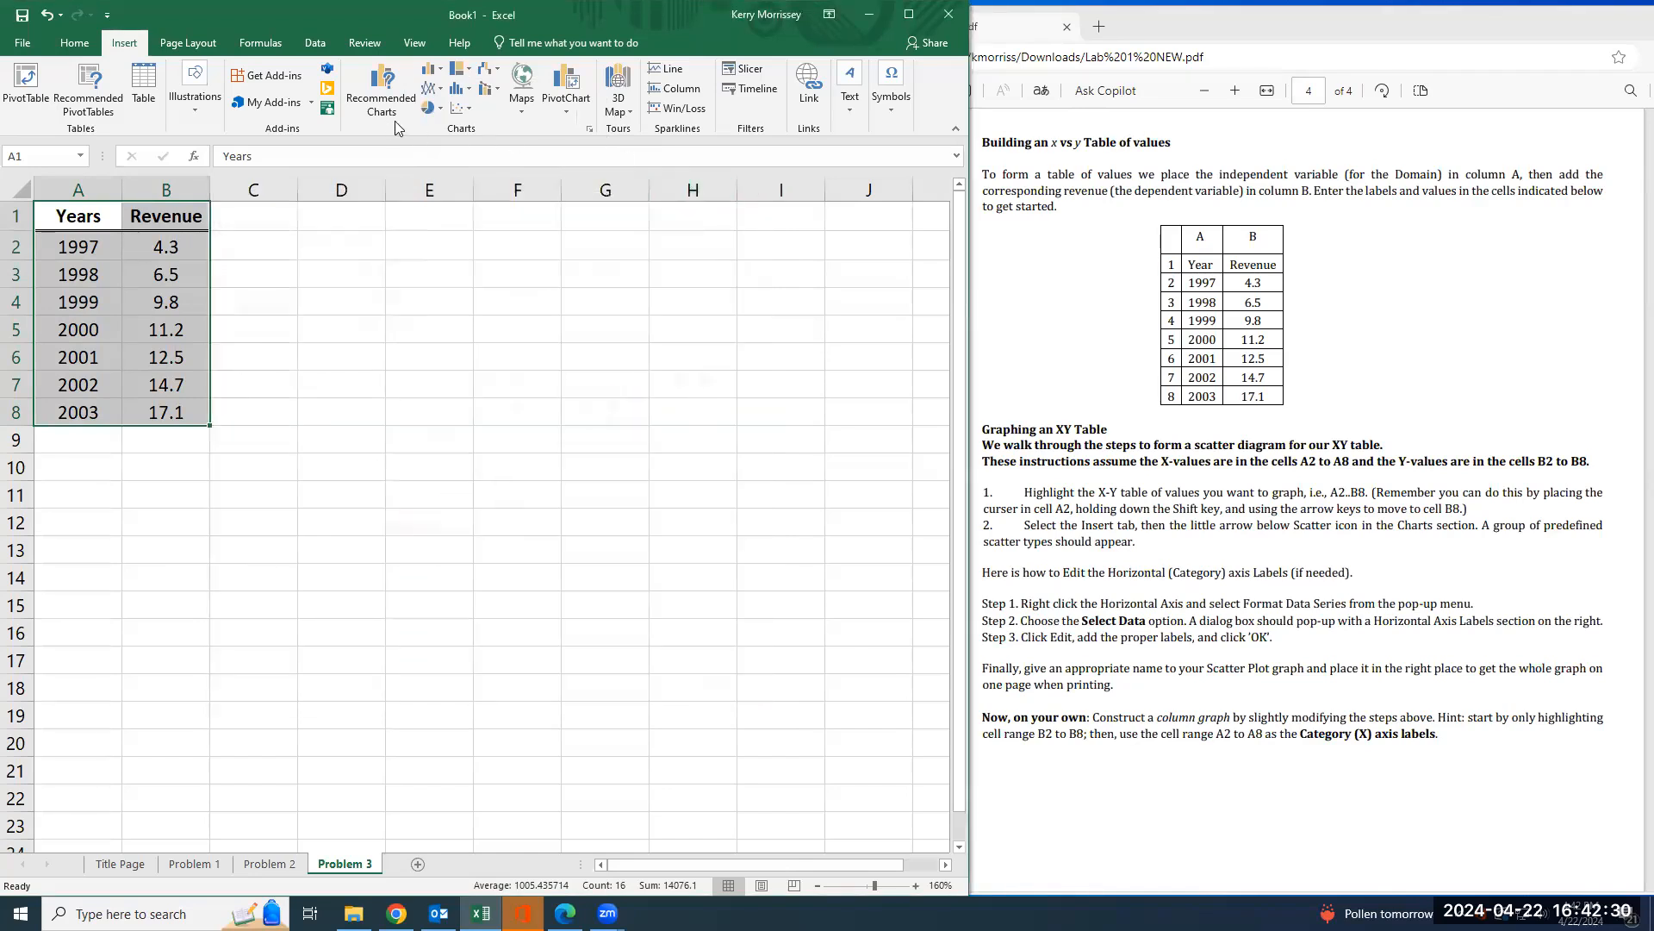
- Insert a clustered column chart of Revenue with the years as category labels and place it below the data table
{"action": "left_click", "coordinate": [468, 108]}
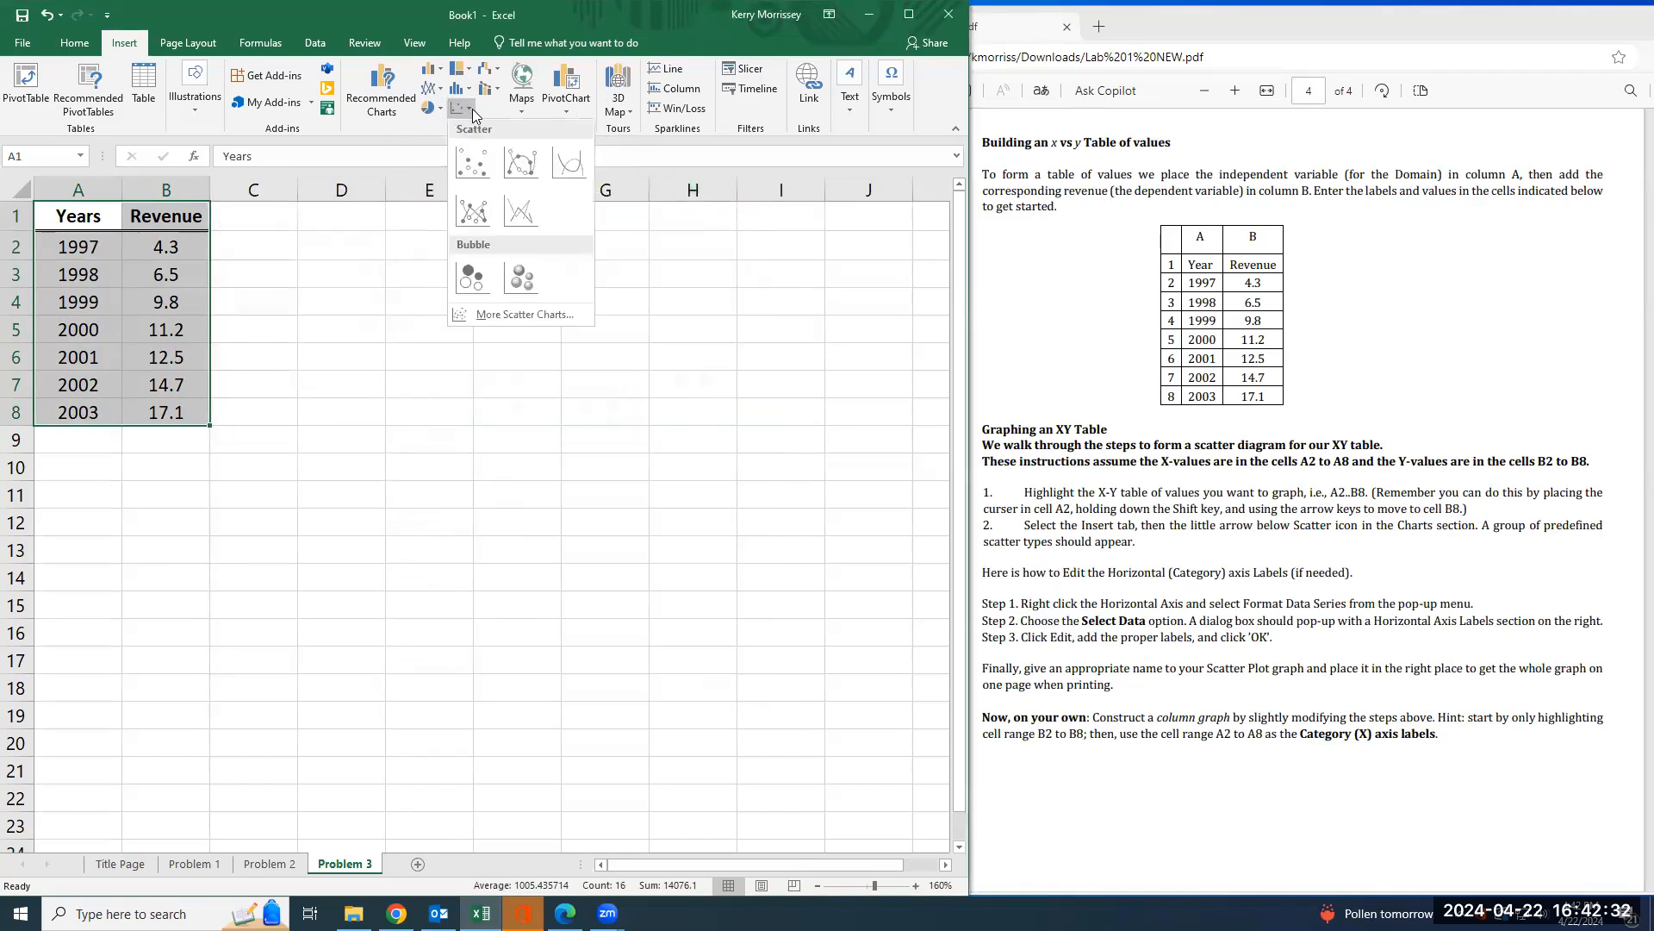
{"action": "left_click", "coordinate": [539, 314]}
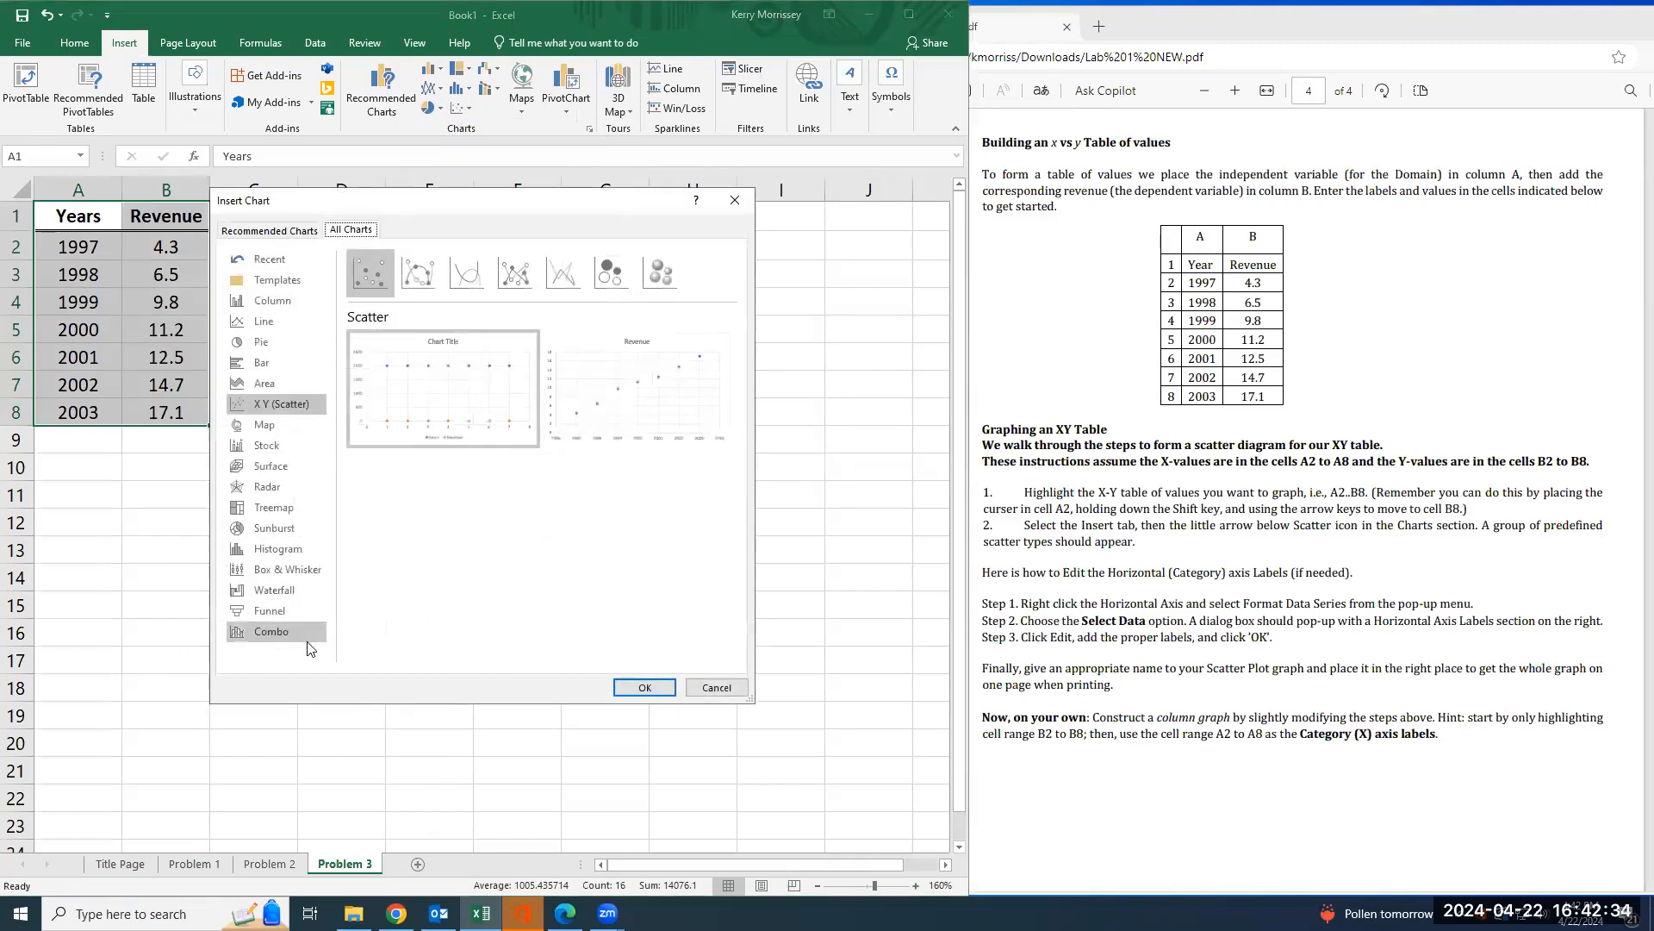
{"action": "left_click", "coordinate": [271, 297]}
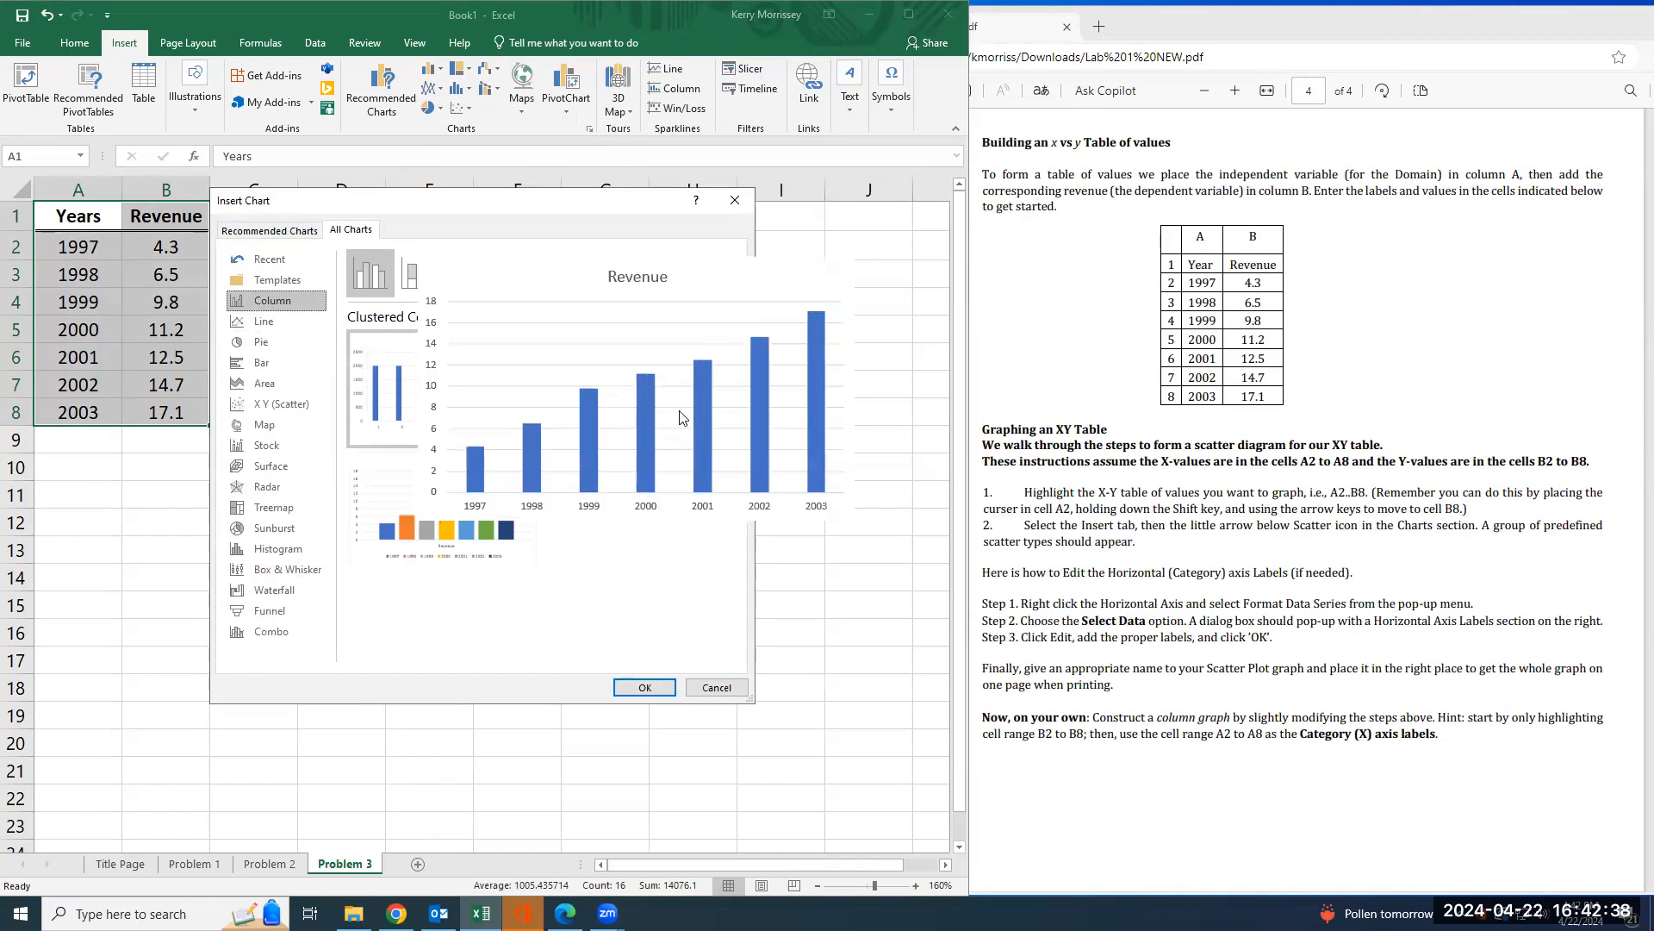
{"action": "left_click", "coordinate": [655, 373]}
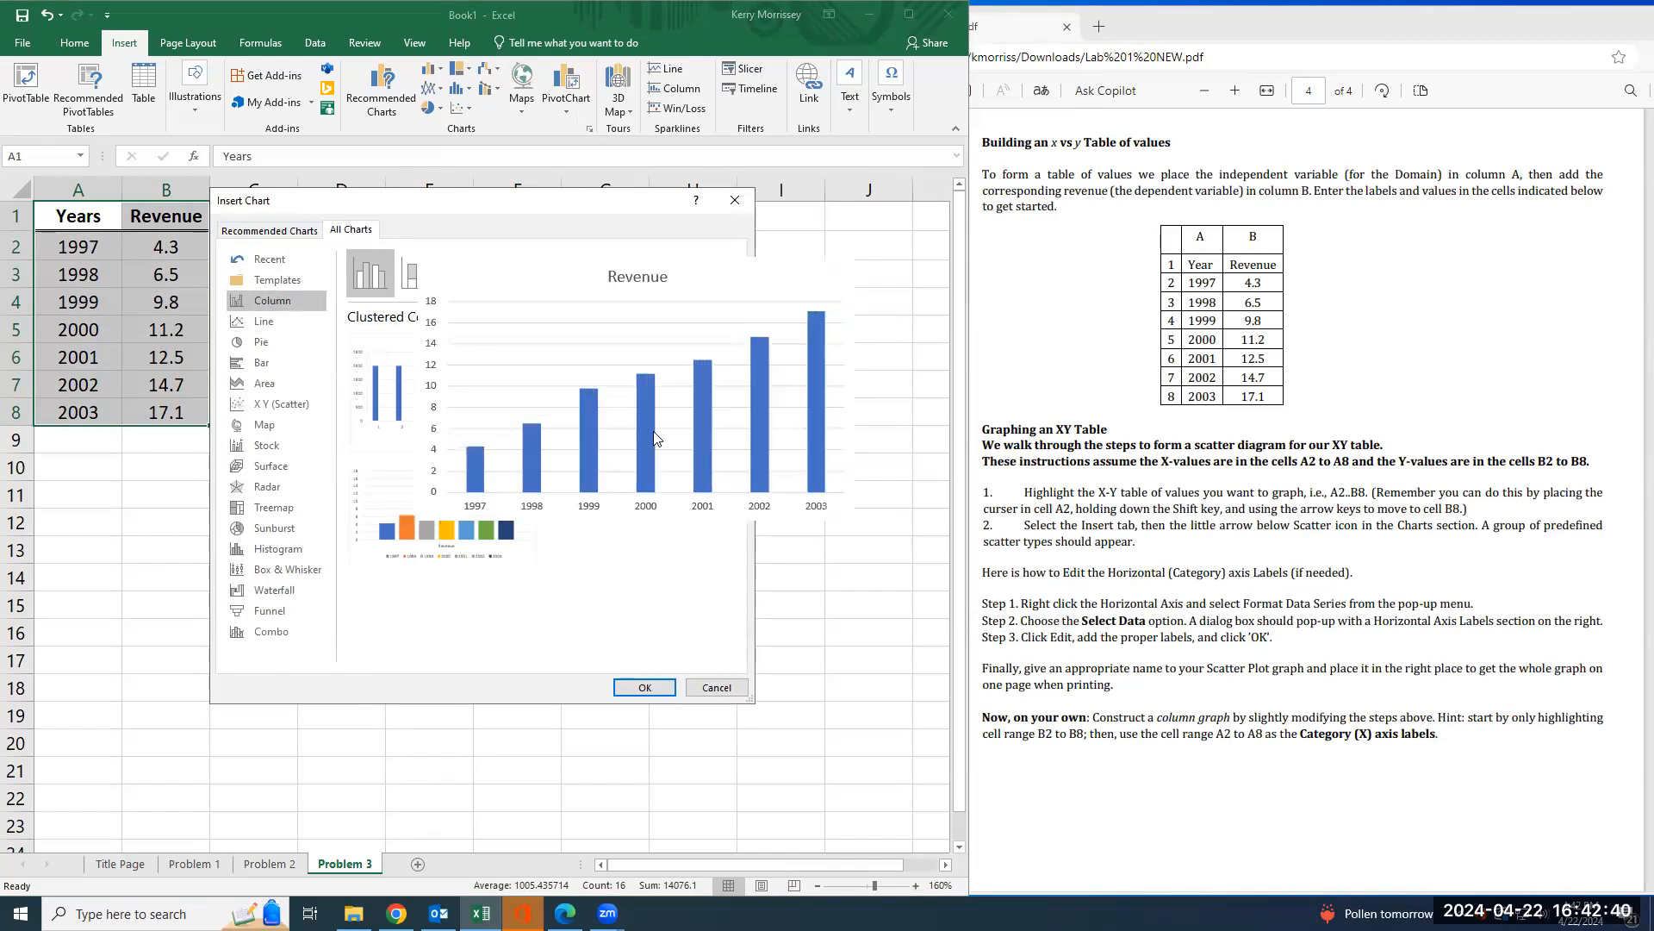
{"action": "left_click", "coordinate": [644, 690]}
{"action": "left_click_drag", "start_coordinate": [602, 360], "coordinate": [547, 491]}
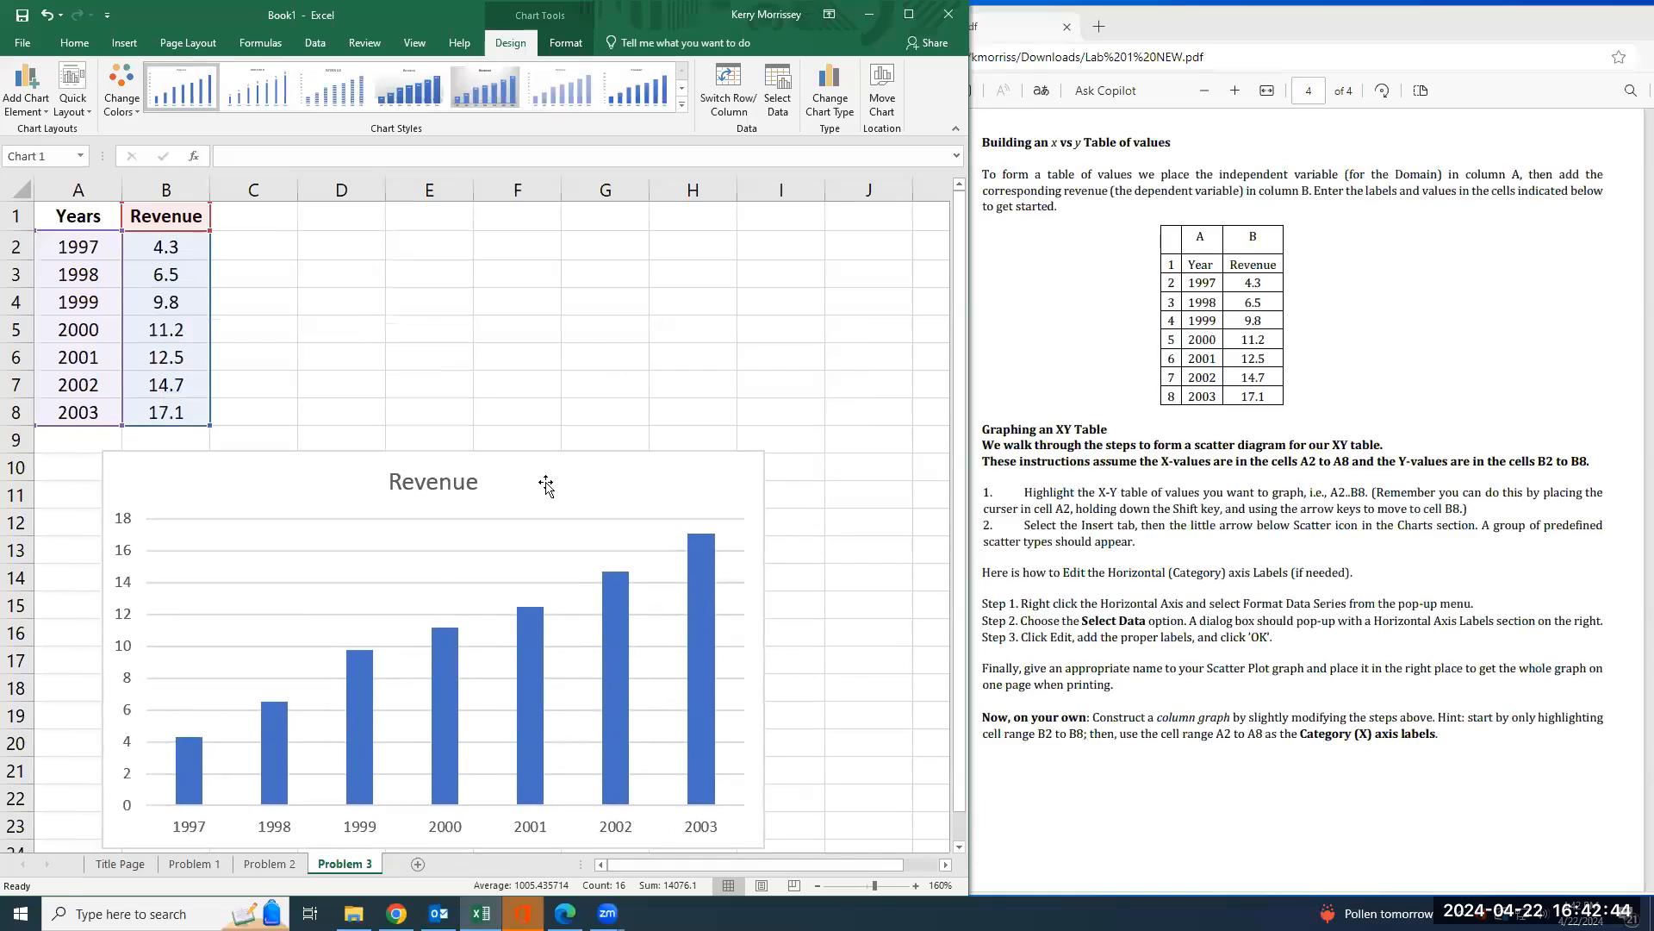
- Highlight the revenue description in the Problem 3 instructions and set the chart title to "CREATE A GOOD TITLE"
{"action": "scroll", "coordinate": [547, 490], "scroll_direction": "down", "scroll_amount": 1}
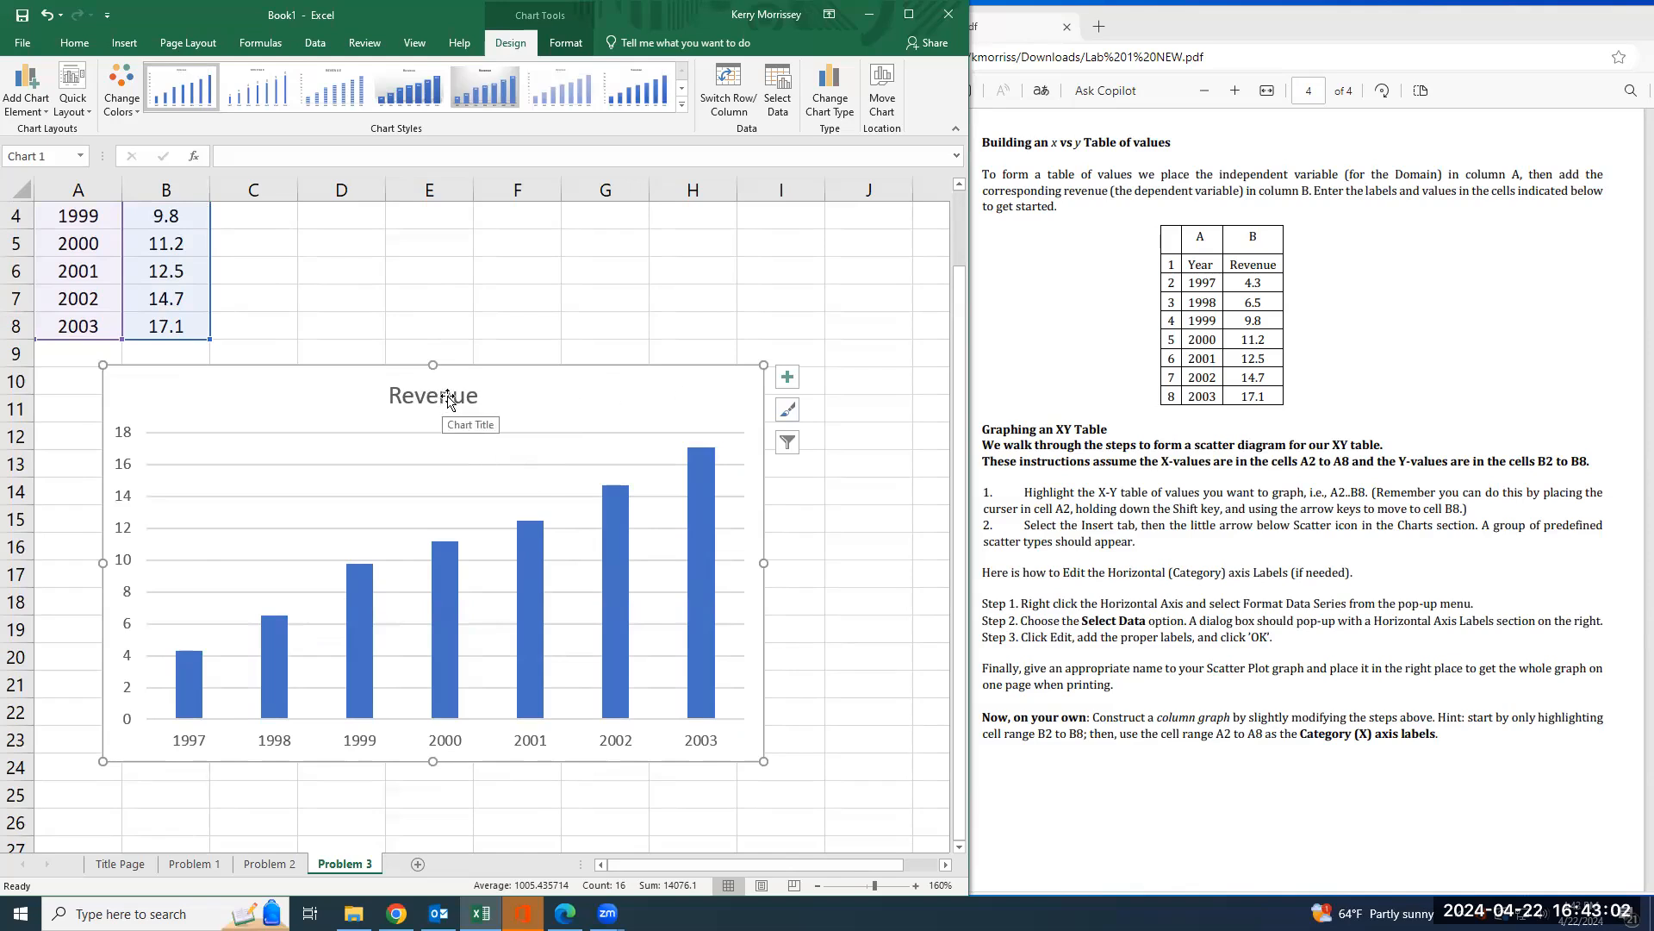
{"action": "scroll", "coordinate": [1315, 530], "scroll_direction": "up", "scroll_amount": 6}
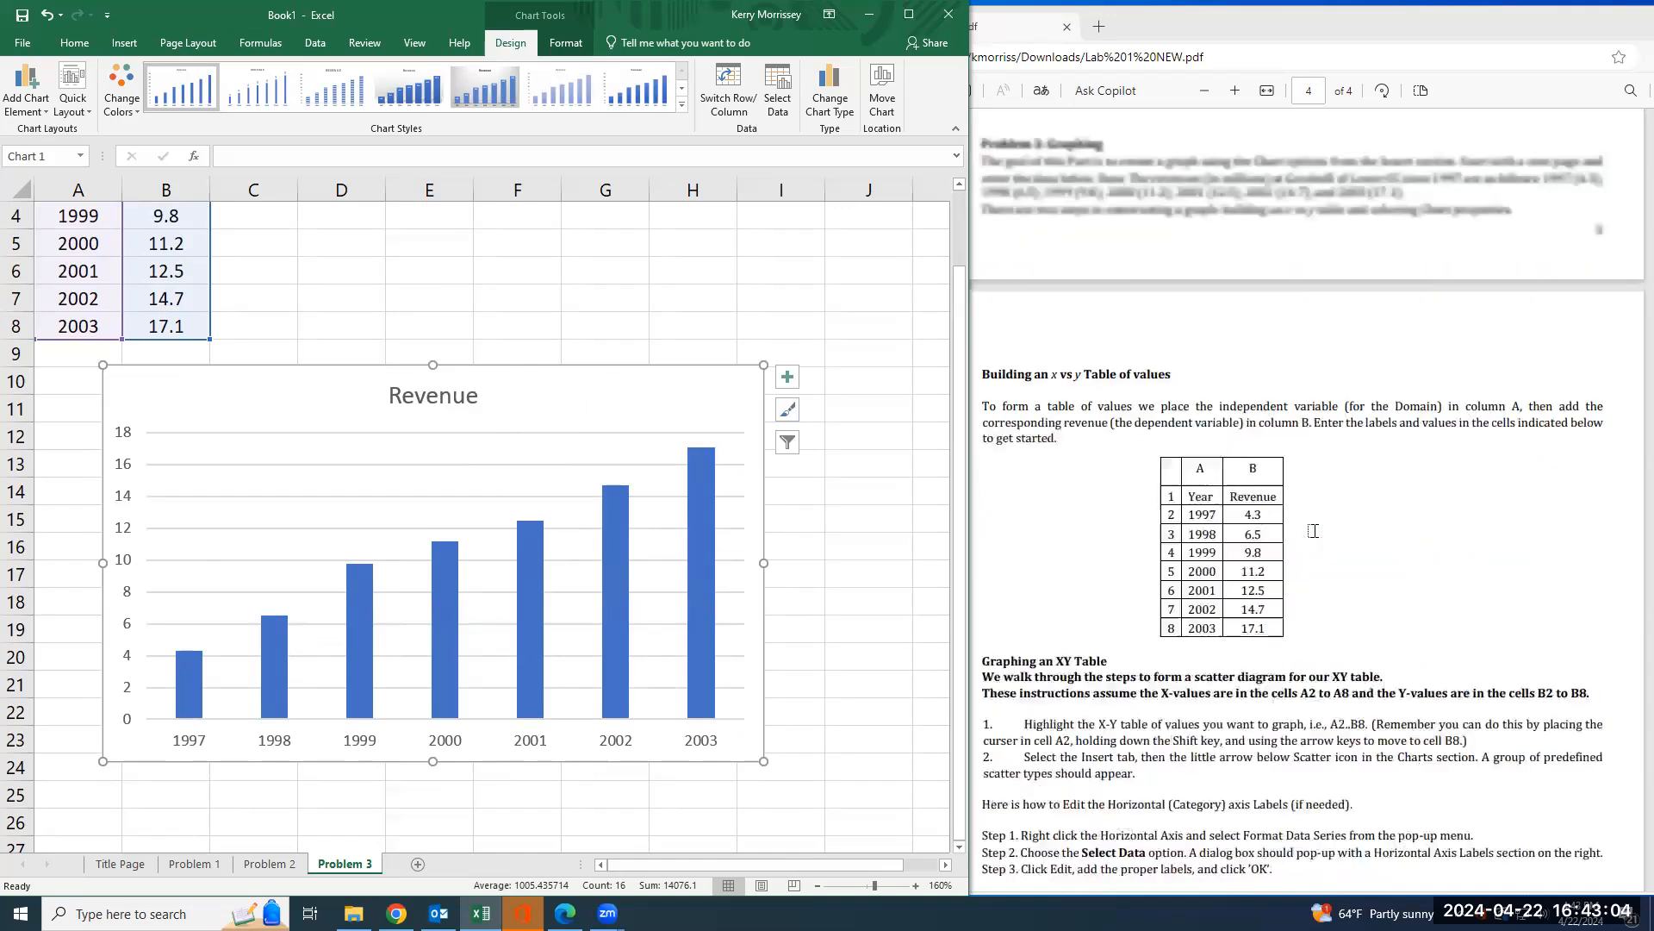
{"action": "left_click_drag", "start_coordinate": [1462, 436], "coordinate": [1133, 434]}
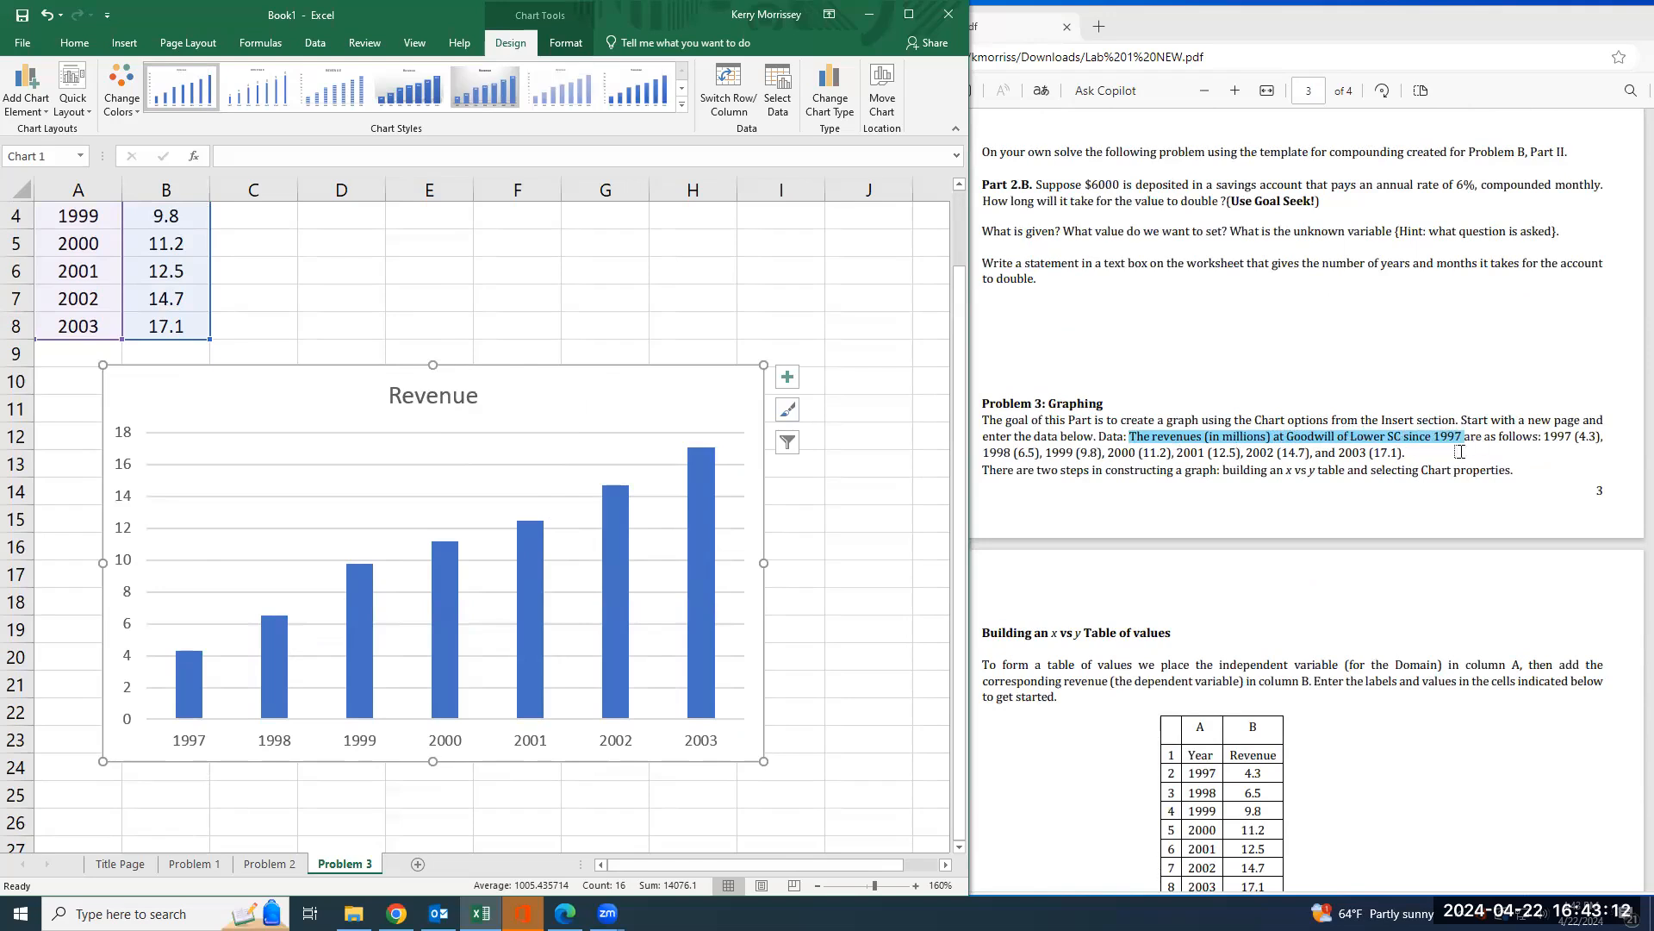
{"action": "double_click", "coordinate": [437, 396]}
{"action": "double_click", "coordinate": [456, 396]}
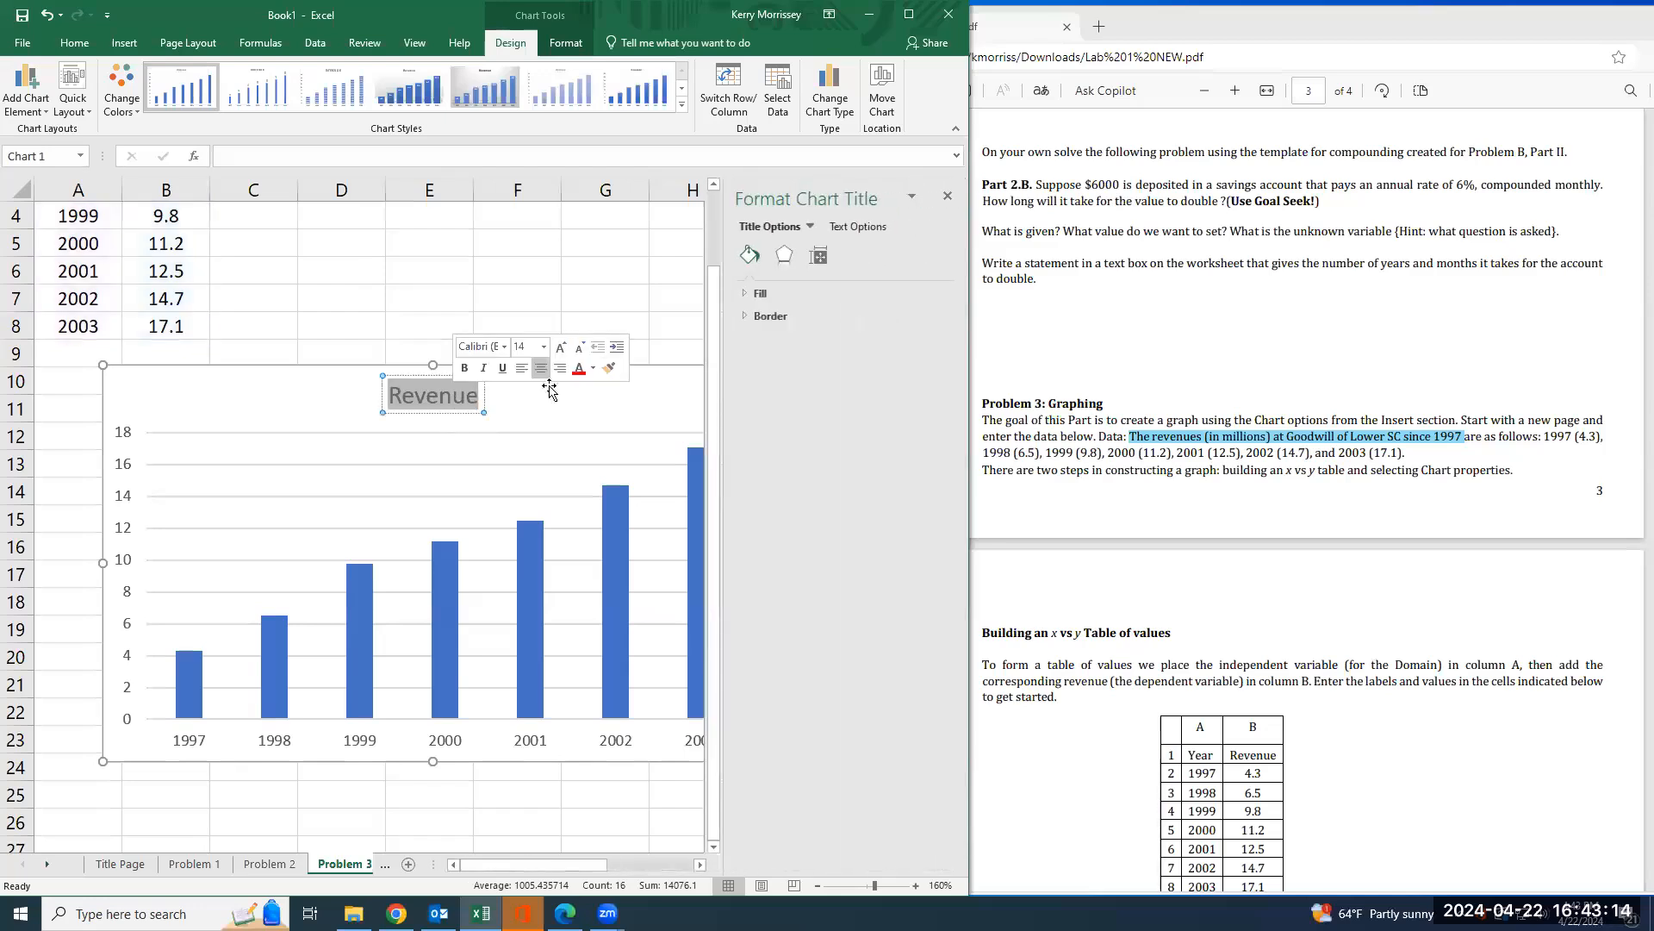
{"action": "type", "text": "CREA"}
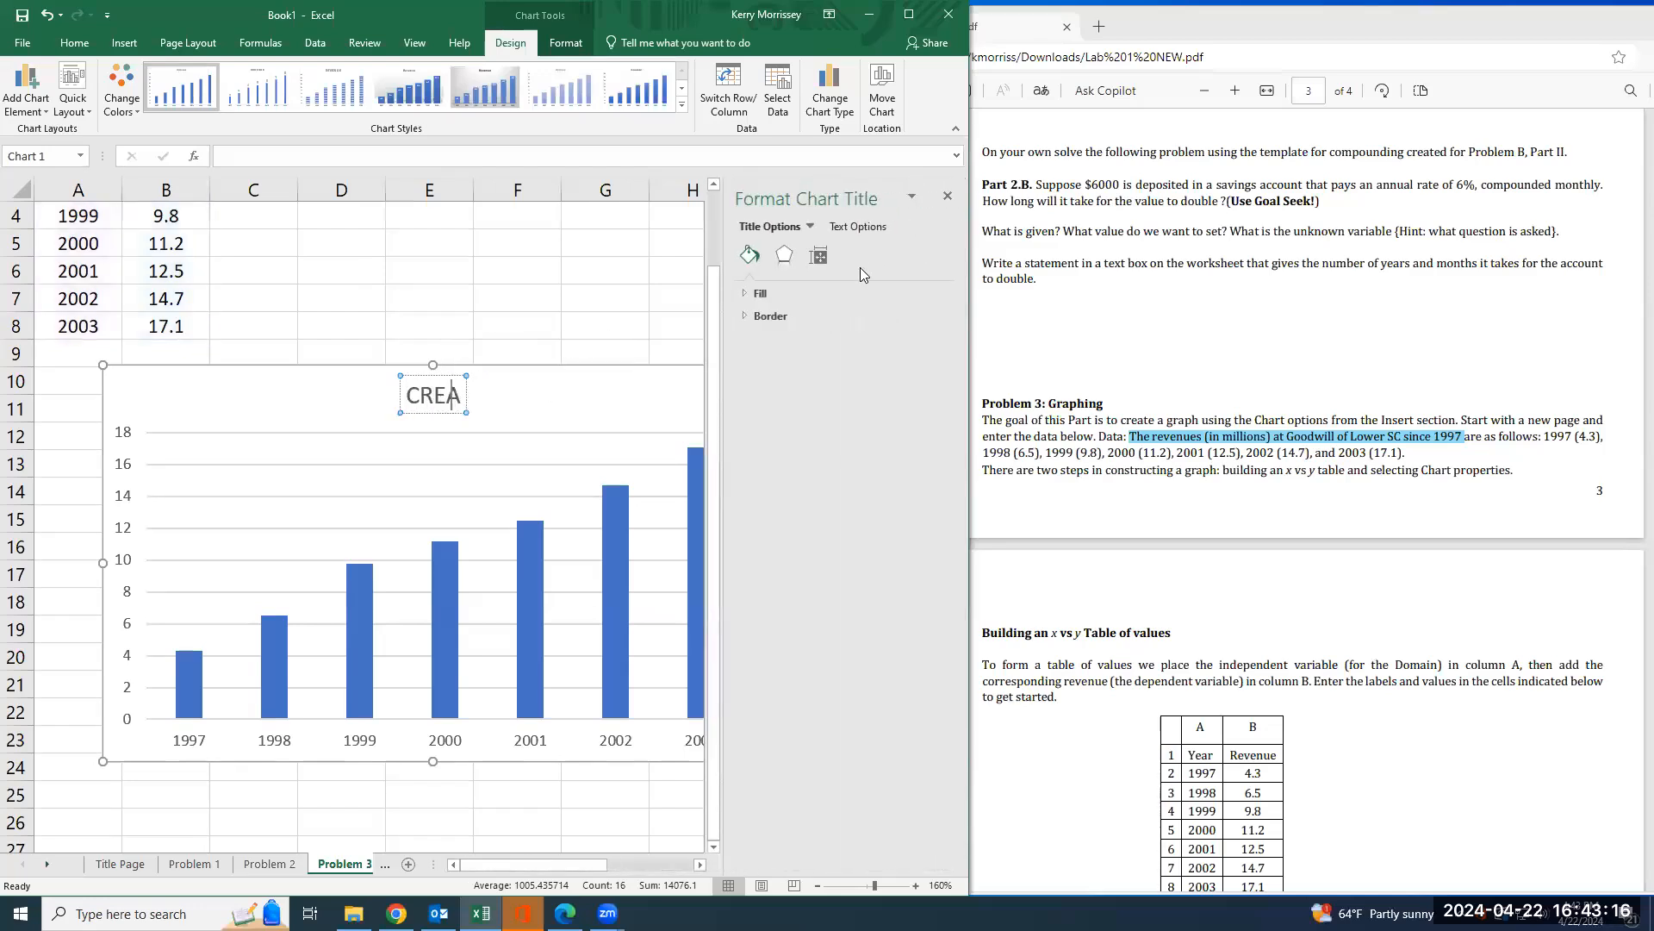
{"action": "type", "text": "TE A GOOD TITLE"}
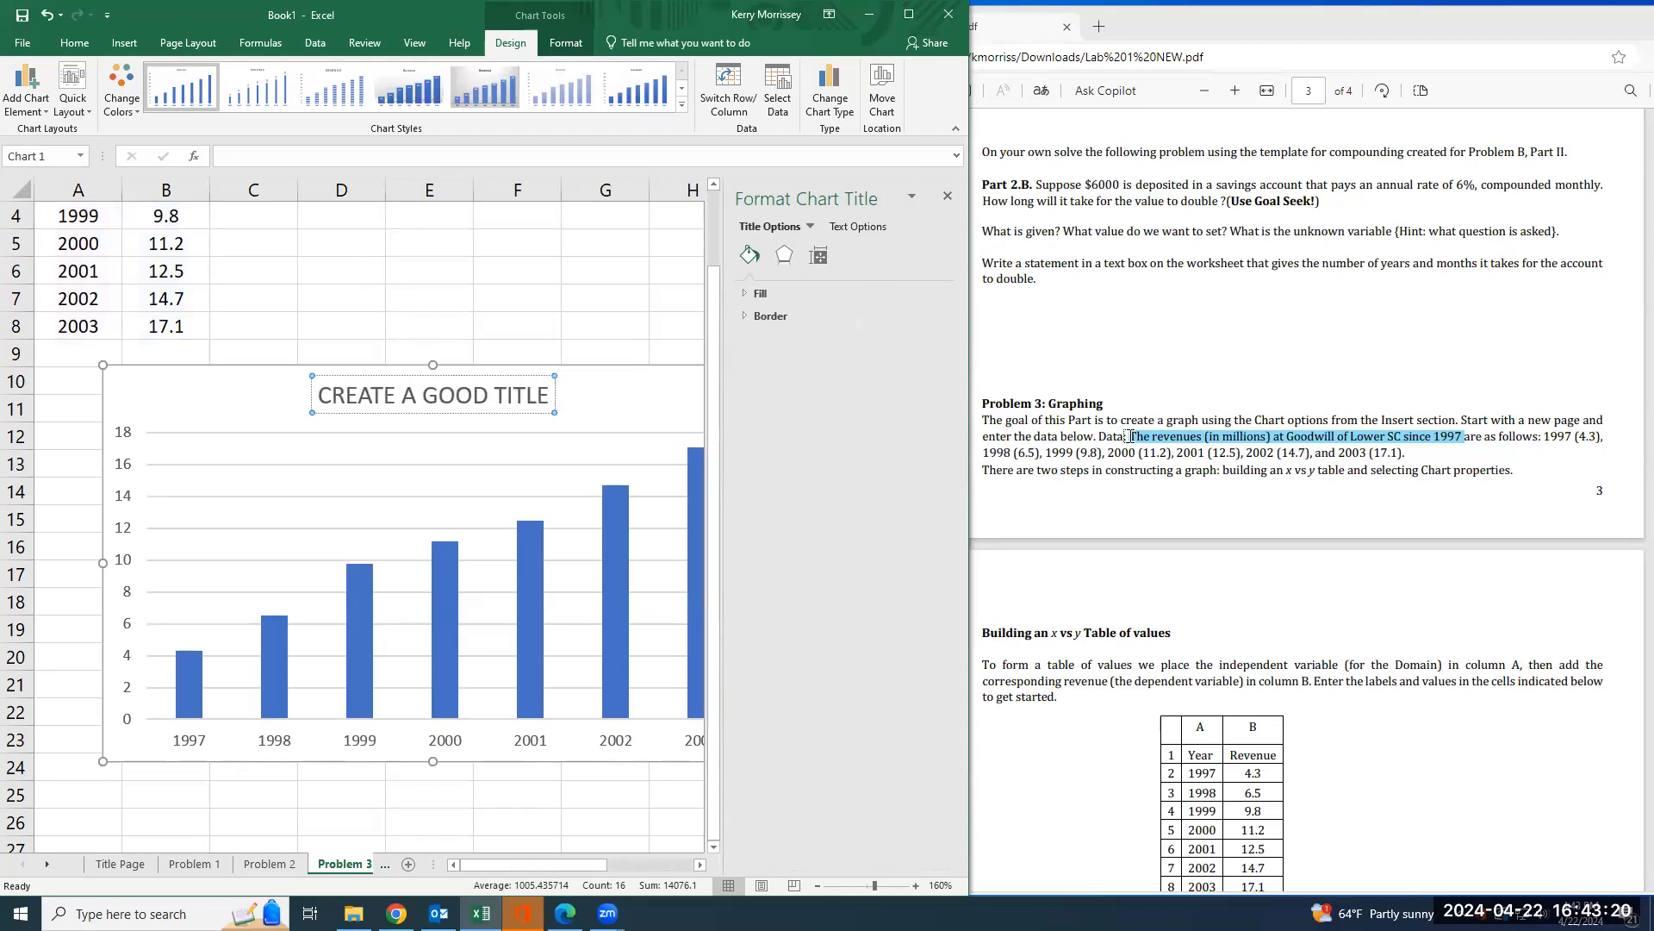
{"action": "left_click", "coordinate": [947, 195]}
{"action": "left_click", "coordinate": [683, 393]}
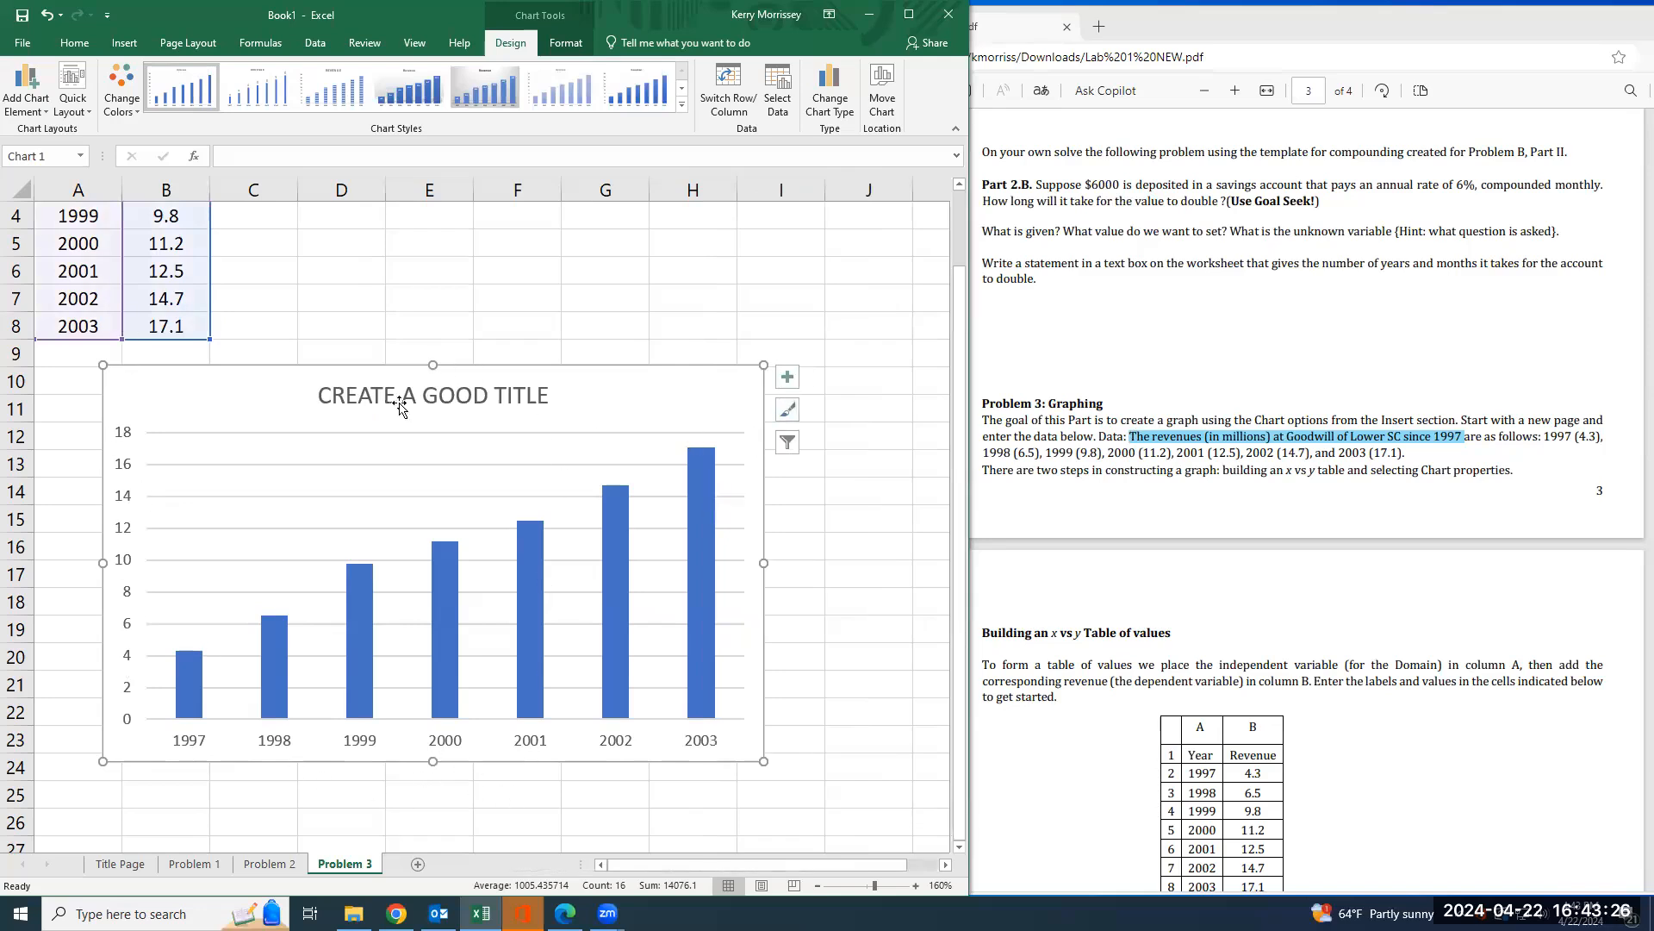
{"action": "left_click", "coordinate": [788, 384]}
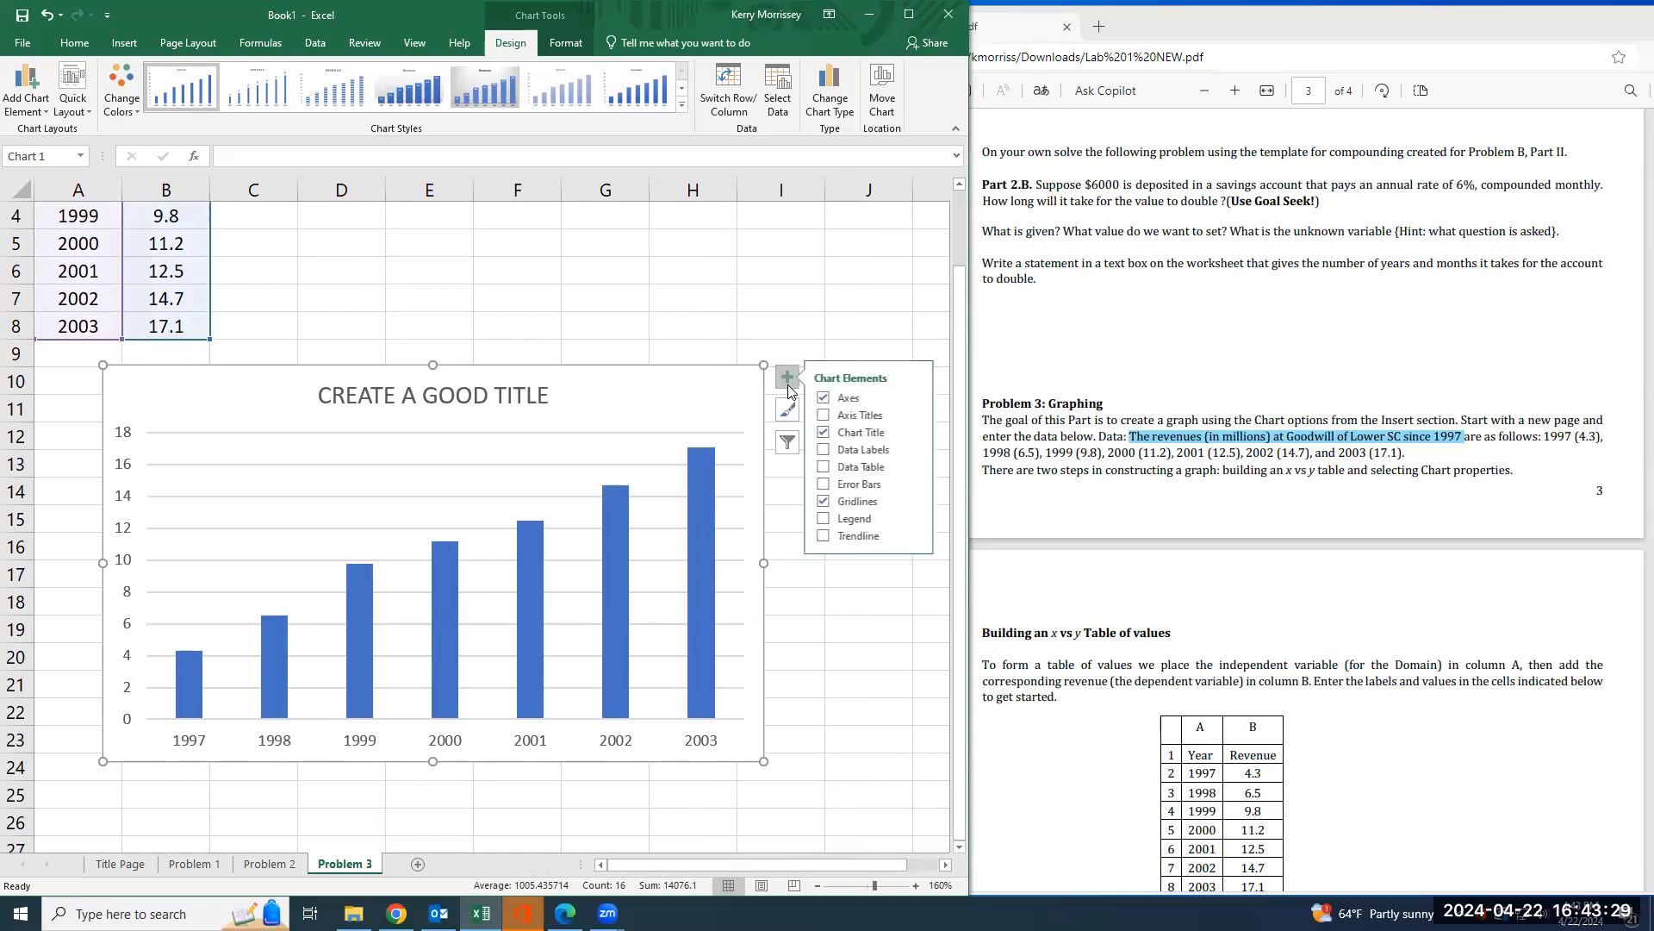
{"action": "left_click", "coordinate": [830, 418]}
{"action": "left_click", "coordinate": [830, 417]}
{"action": "left_click", "coordinate": [828, 450]}
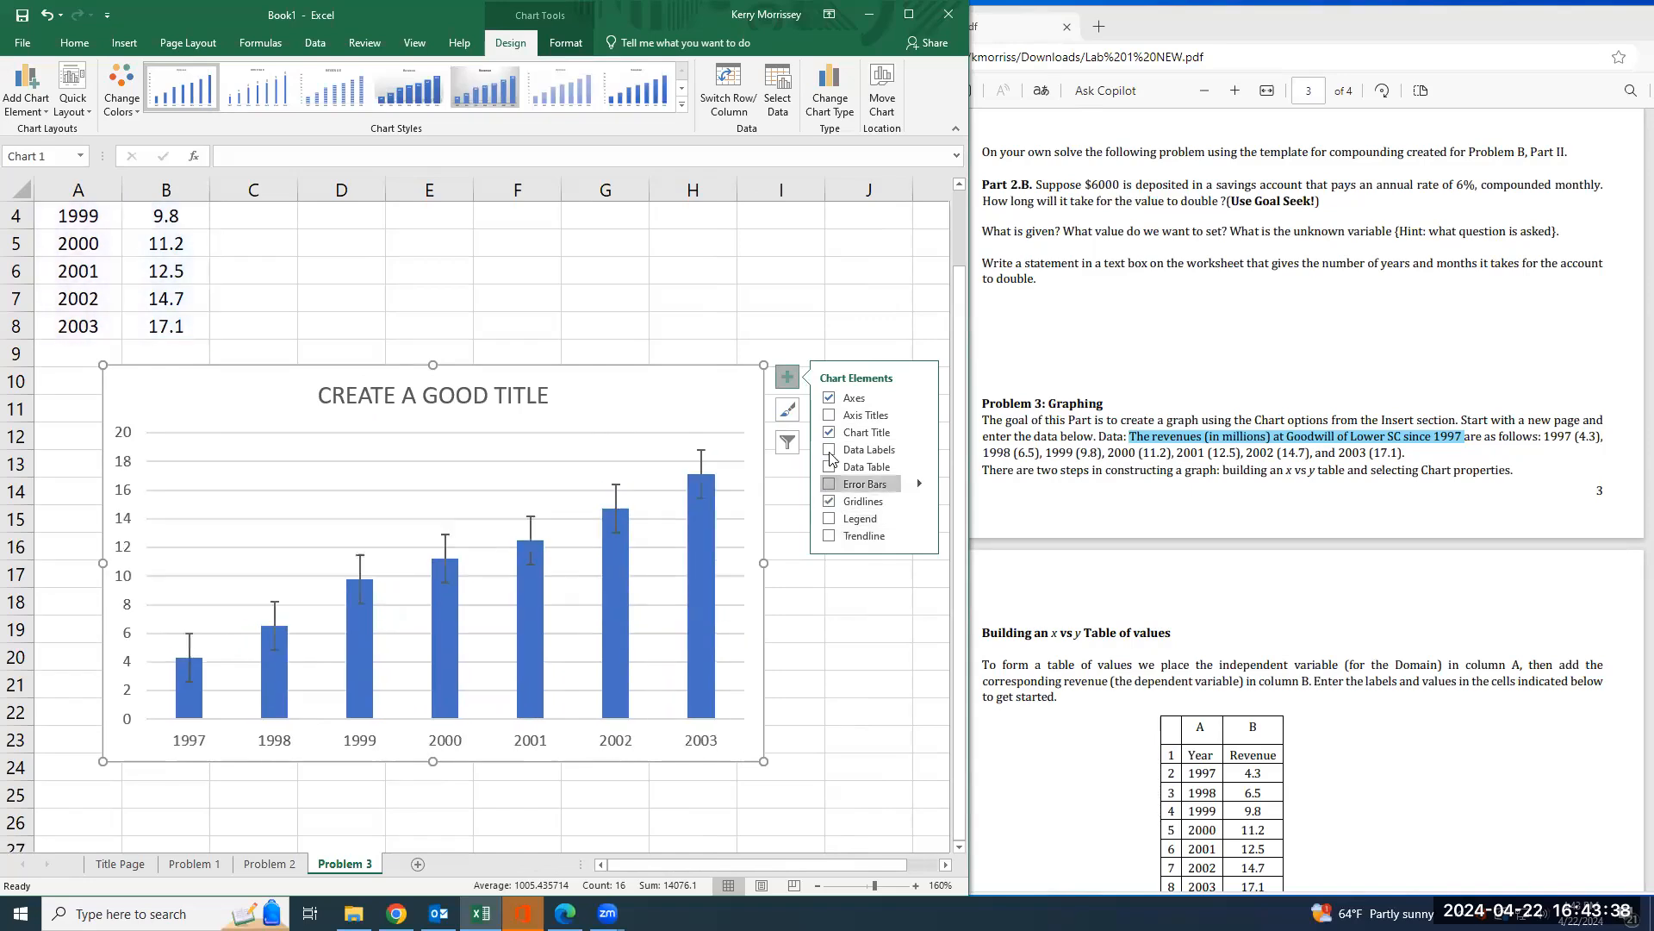
{"action": "left_click", "coordinate": [830, 416]}
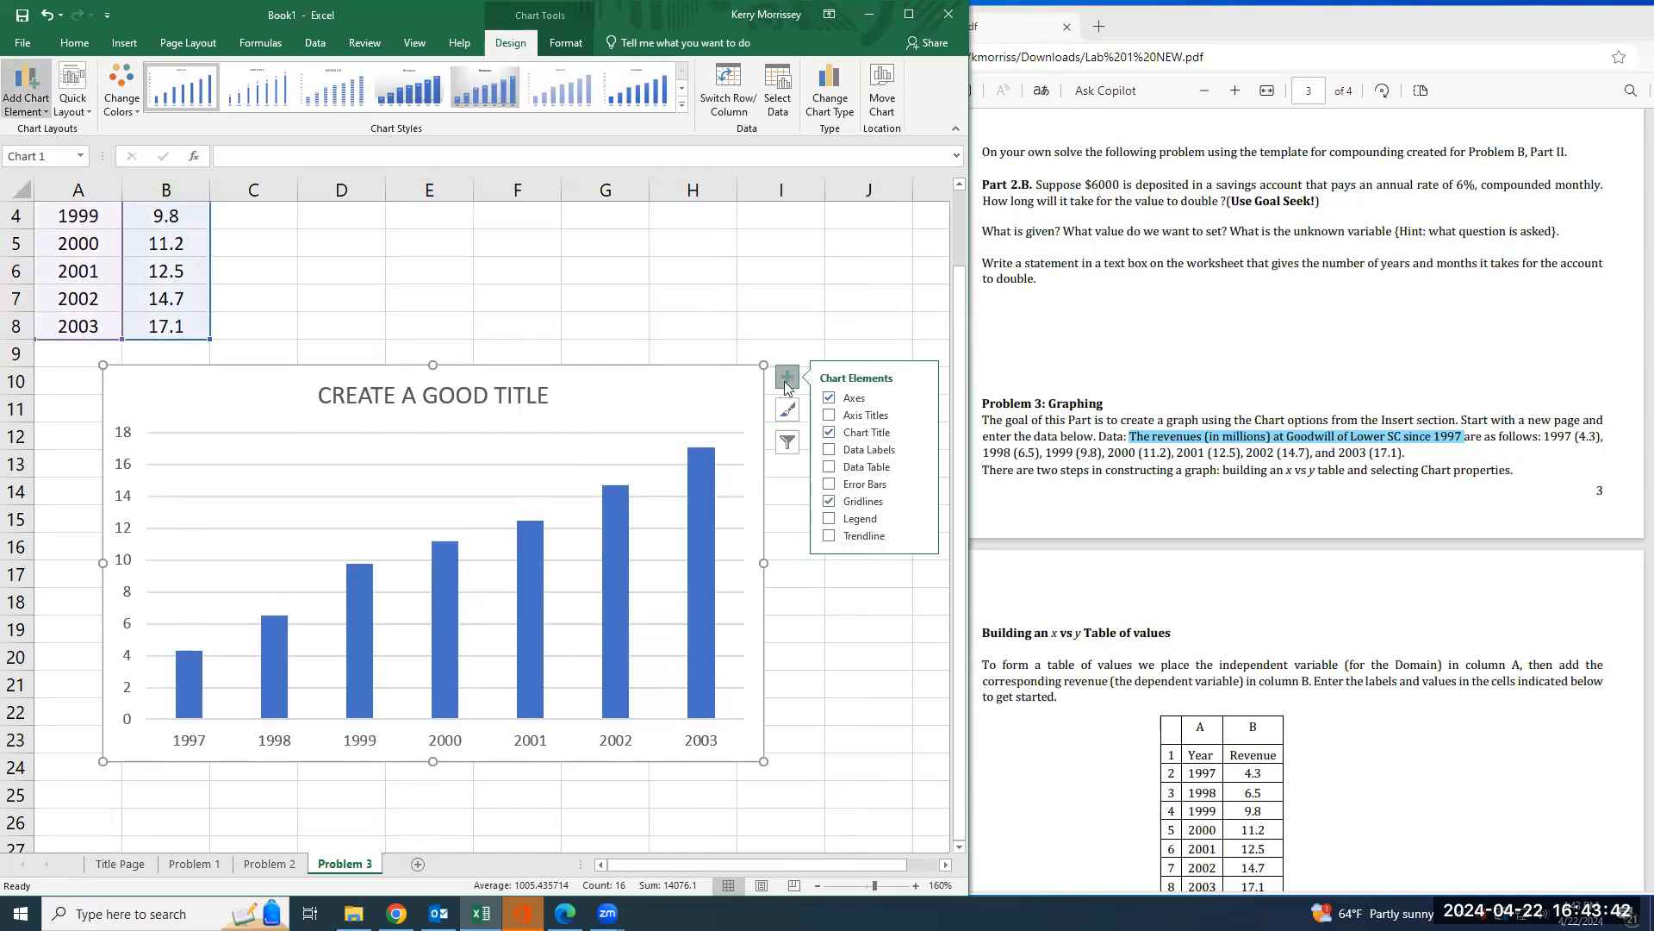
- Add primary horizontal and primary vertical axis titles to the column chart
{"action": "left_click", "coordinate": [41, 110]}
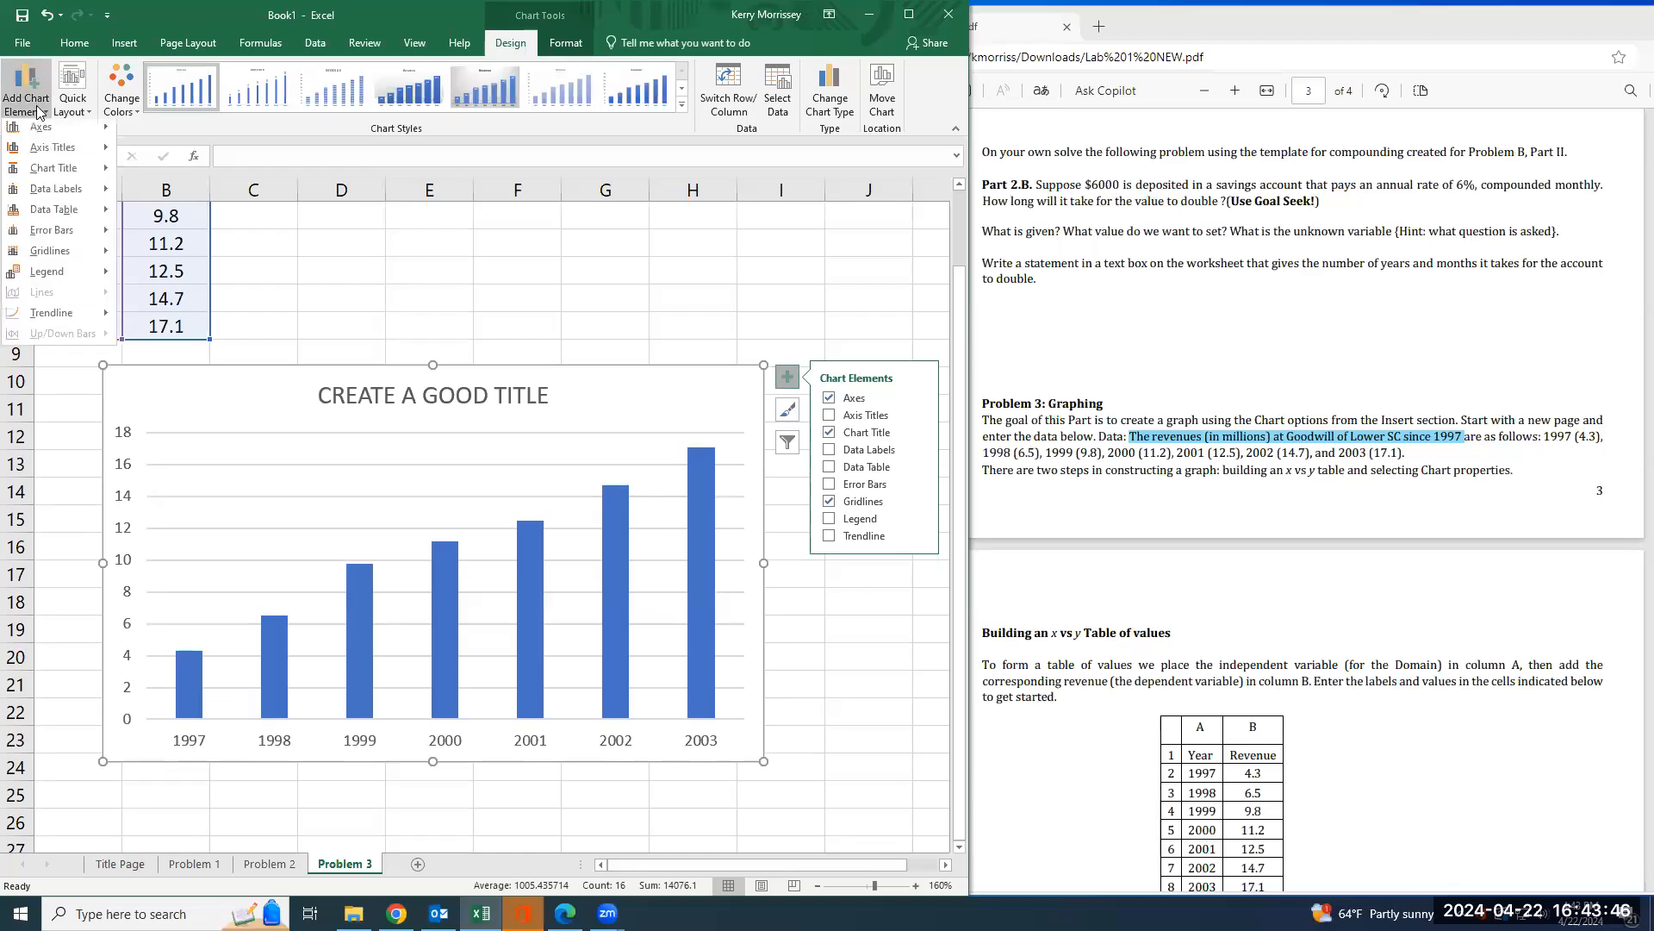
{"action": "mouse_move", "coordinate": [54, 159]}
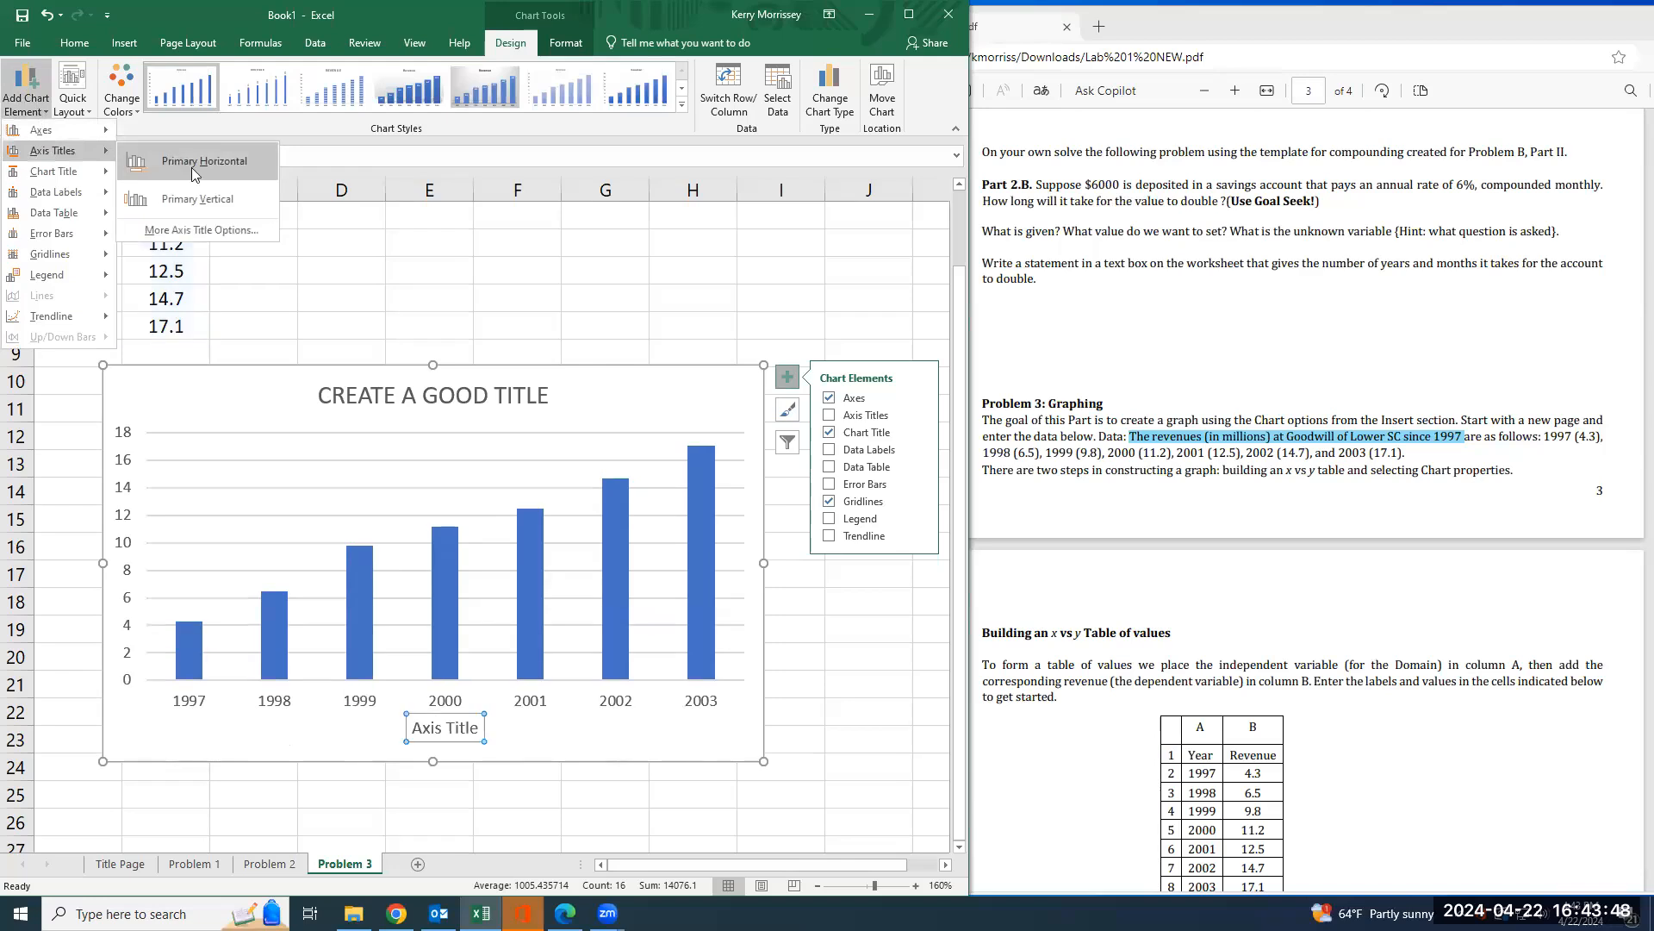
{"action": "left_click", "coordinate": [191, 167]}
{"action": "left_click", "coordinate": [33, 116]}
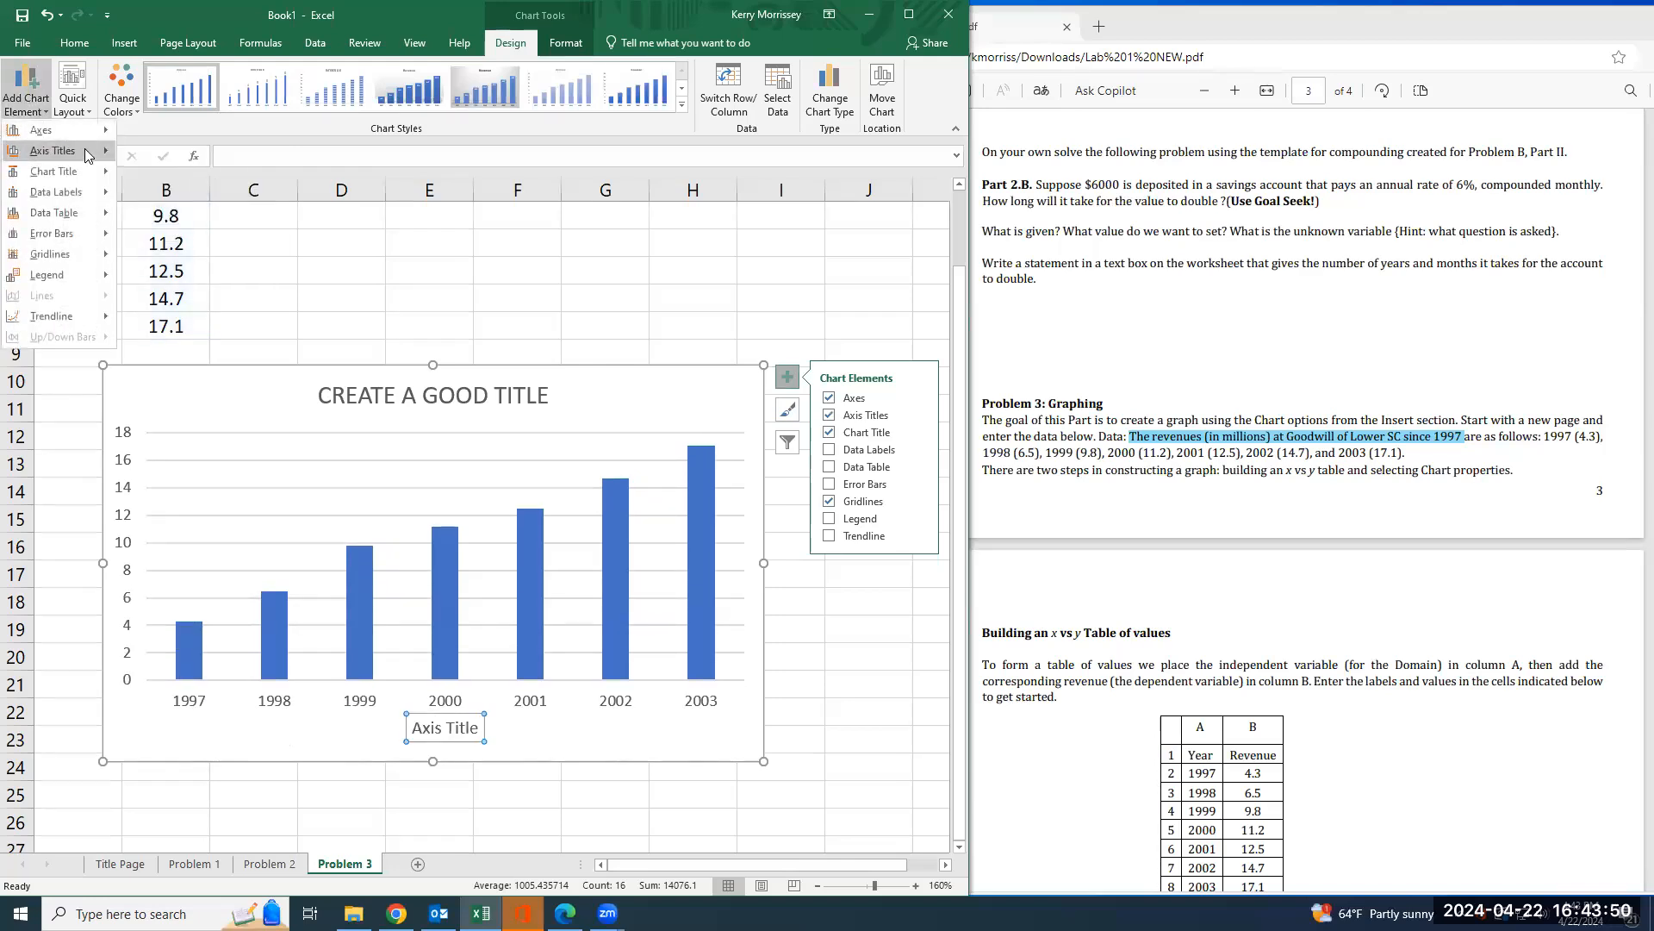
{"action": "mouse_move", "coordinate": [54, 151]}
{"action": "left_click", "coordinate": [181, 199]}
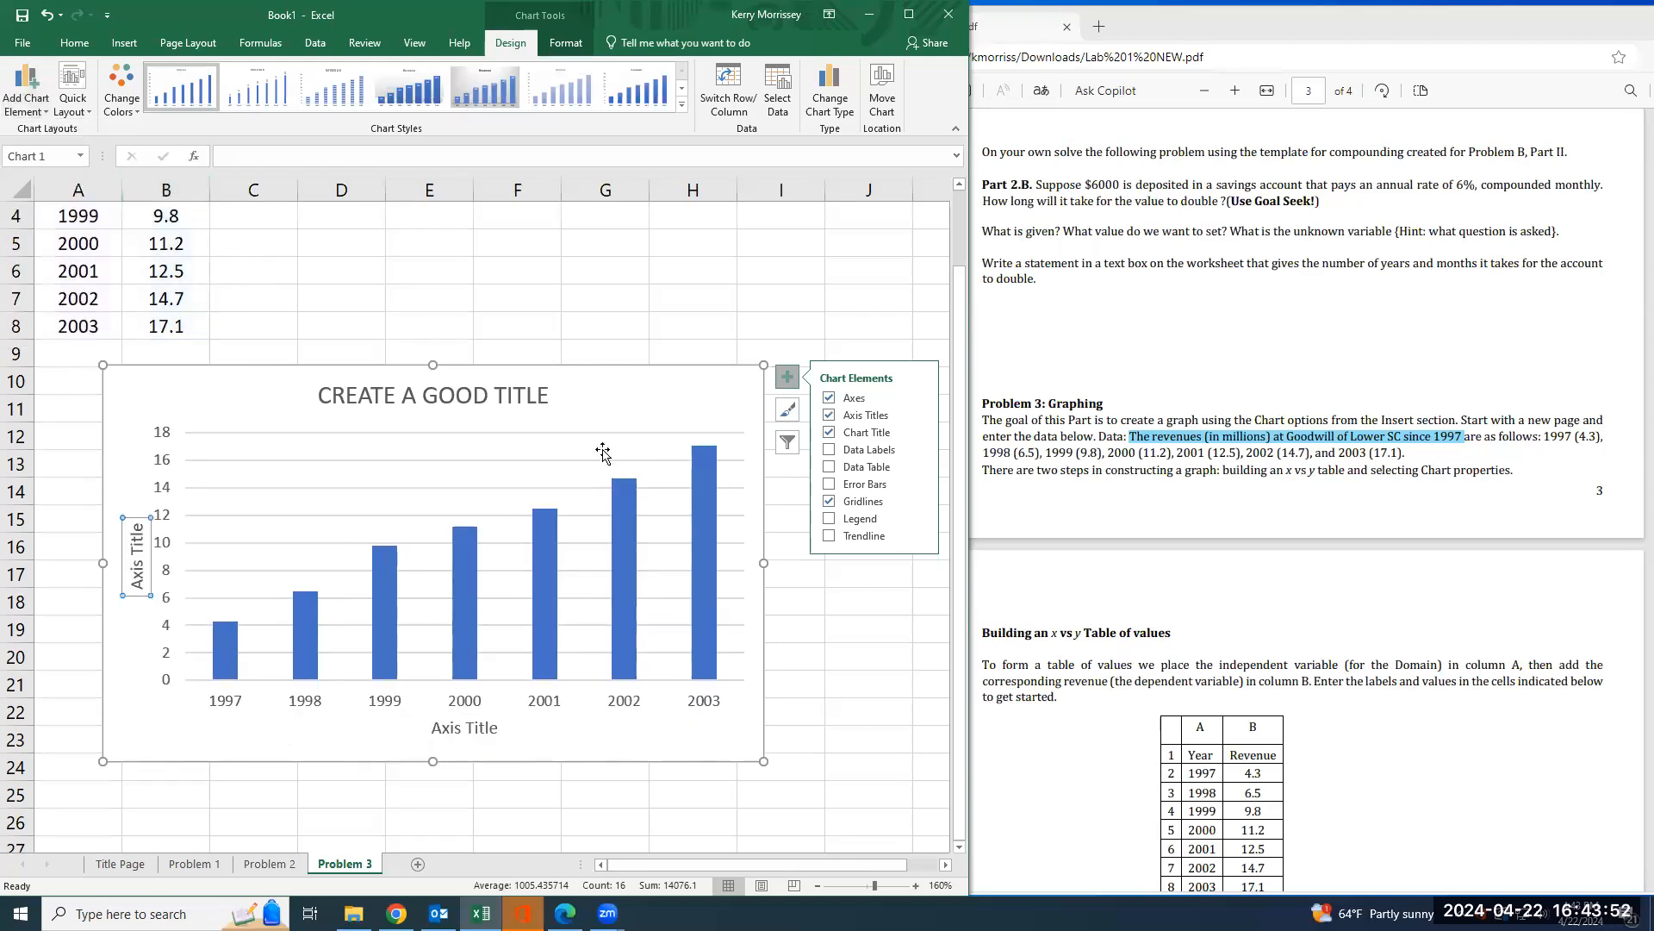
{"action": "left_click", "coordinate": [787, 373]}
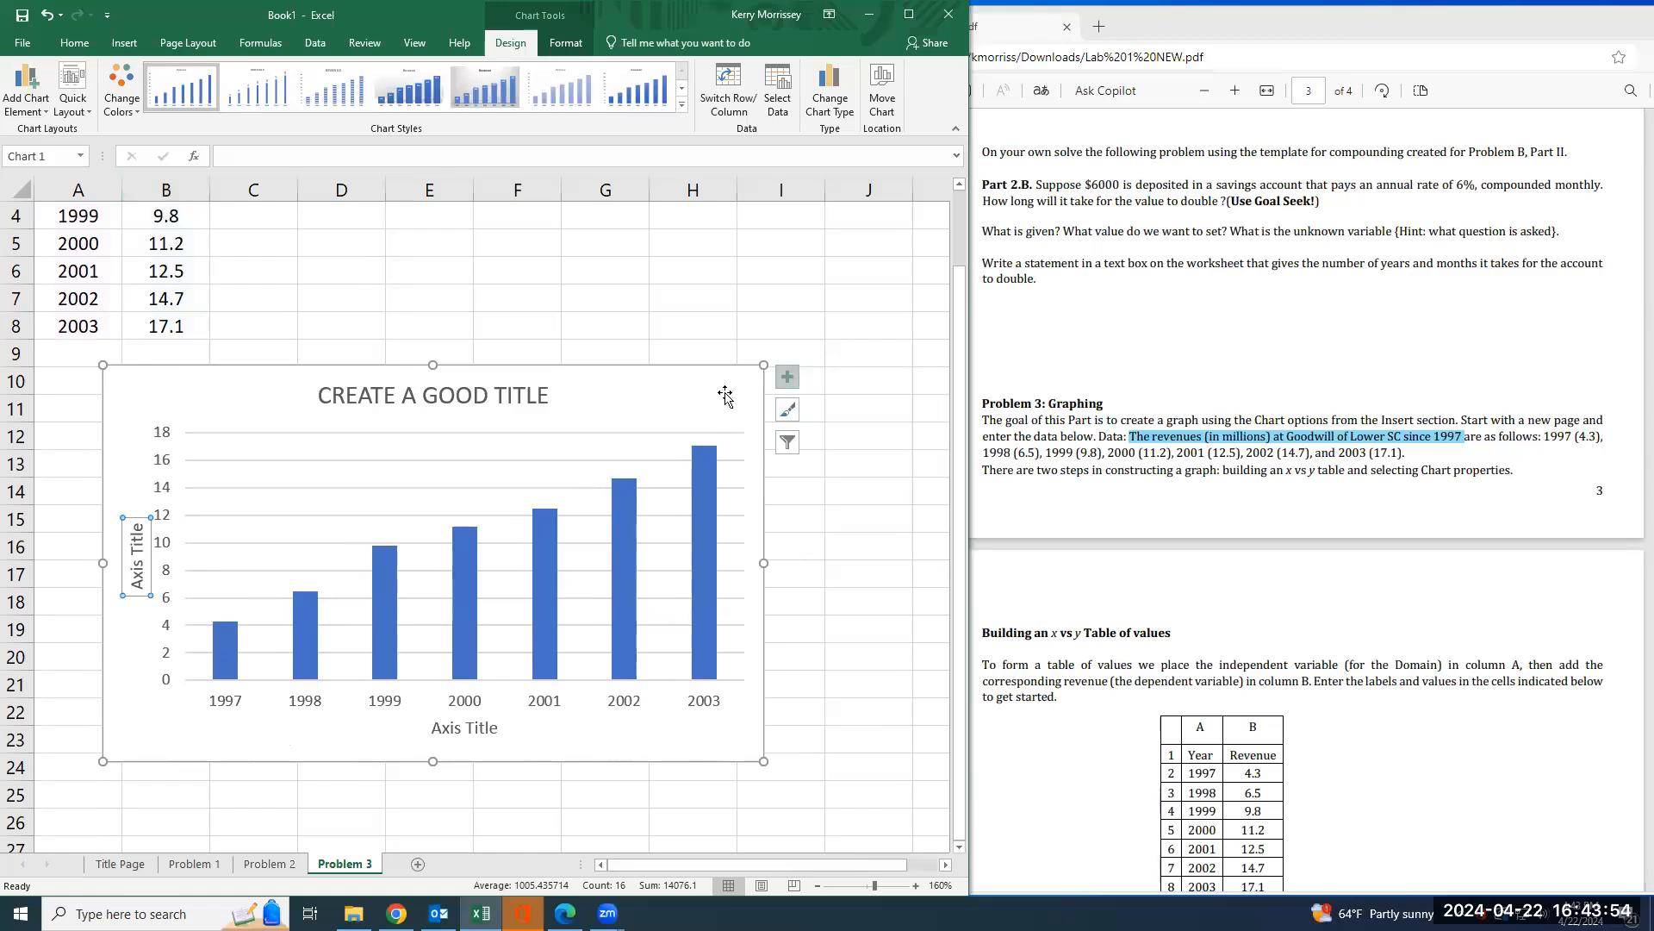
- Set the horizontal axis title to "CREATE A GOOD TITLE FOR THESE VALUE"
{"action": "triple_click", "coordinate": [470, 731]}
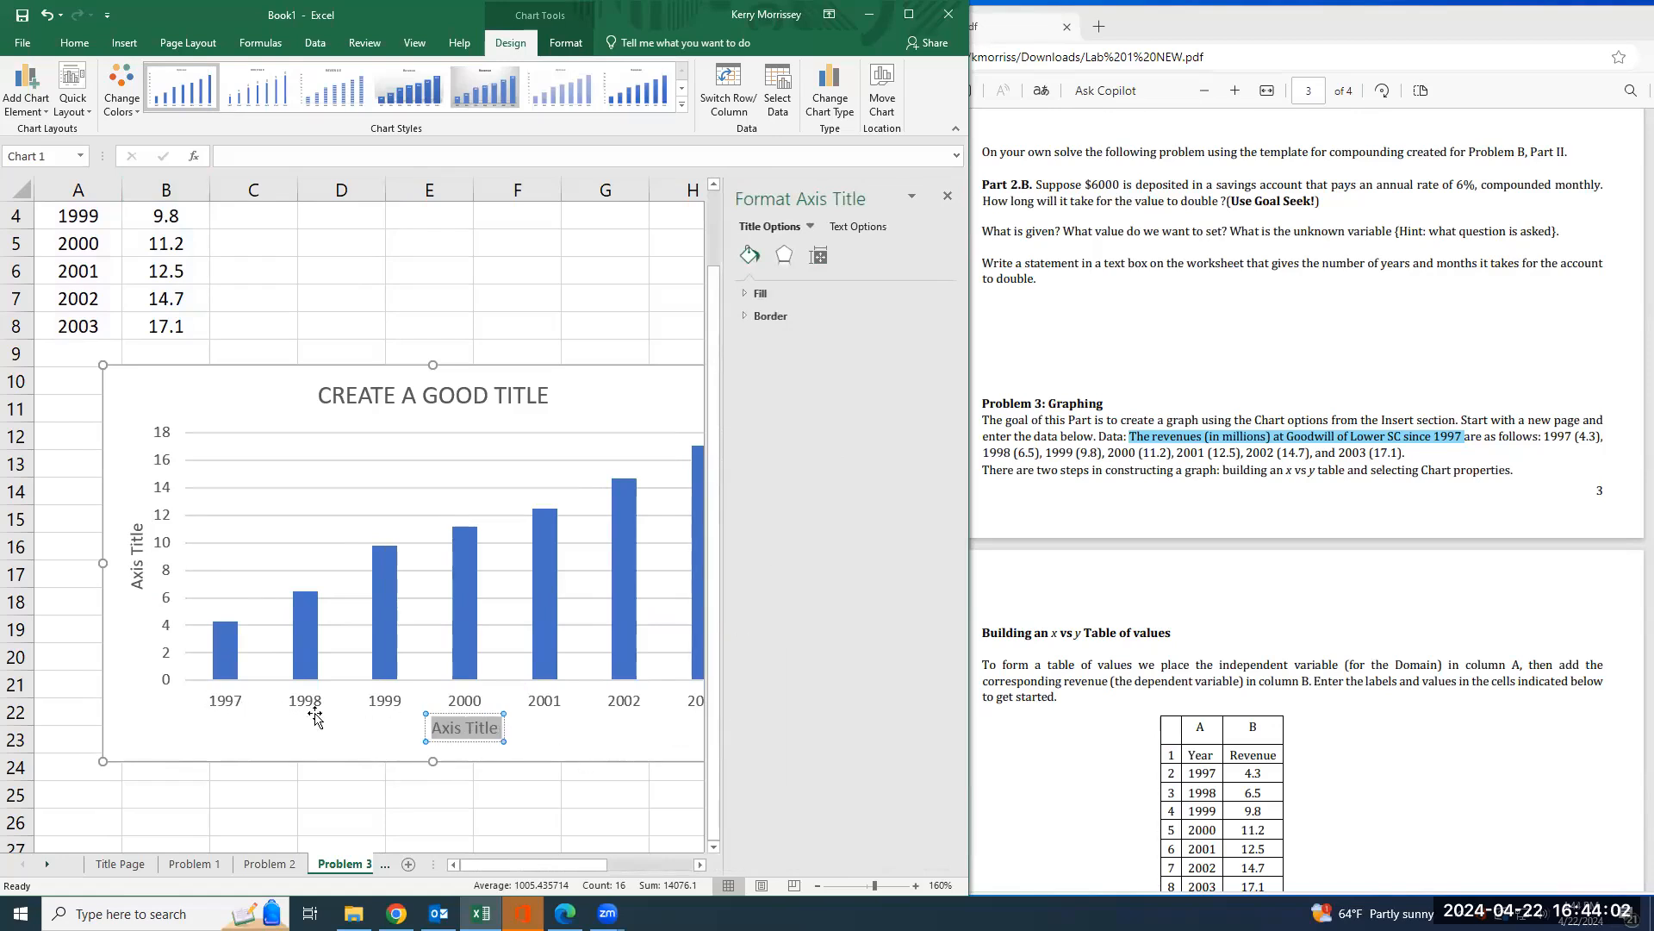
{"action": "type", "text": "cREATE A"}
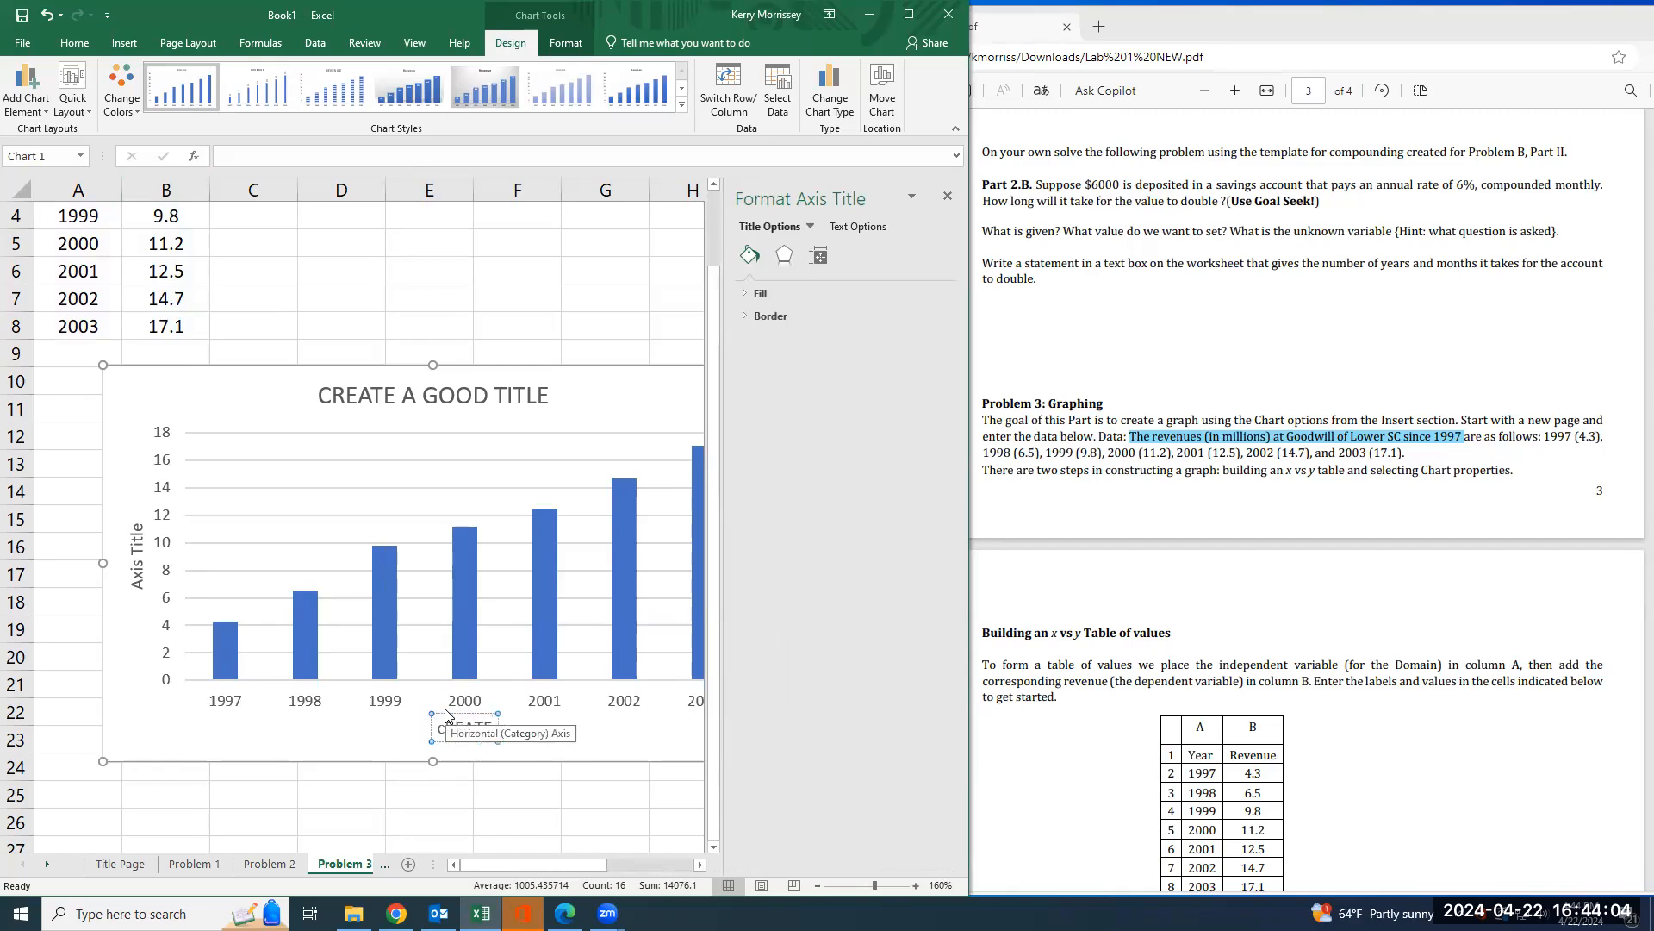
{"action": "key", "text": "BackSpace"}
{"action": "key", "text": "BackSpace"}
{"action": "key", "text": "BackSpace"}
{"action": "key", "text": "BackSpace"}
{"action": "key", "text": "BackSpace"}
{"action": "key", "text": "BackSpace"}
{"action": "key", "text": "BackSpace"}
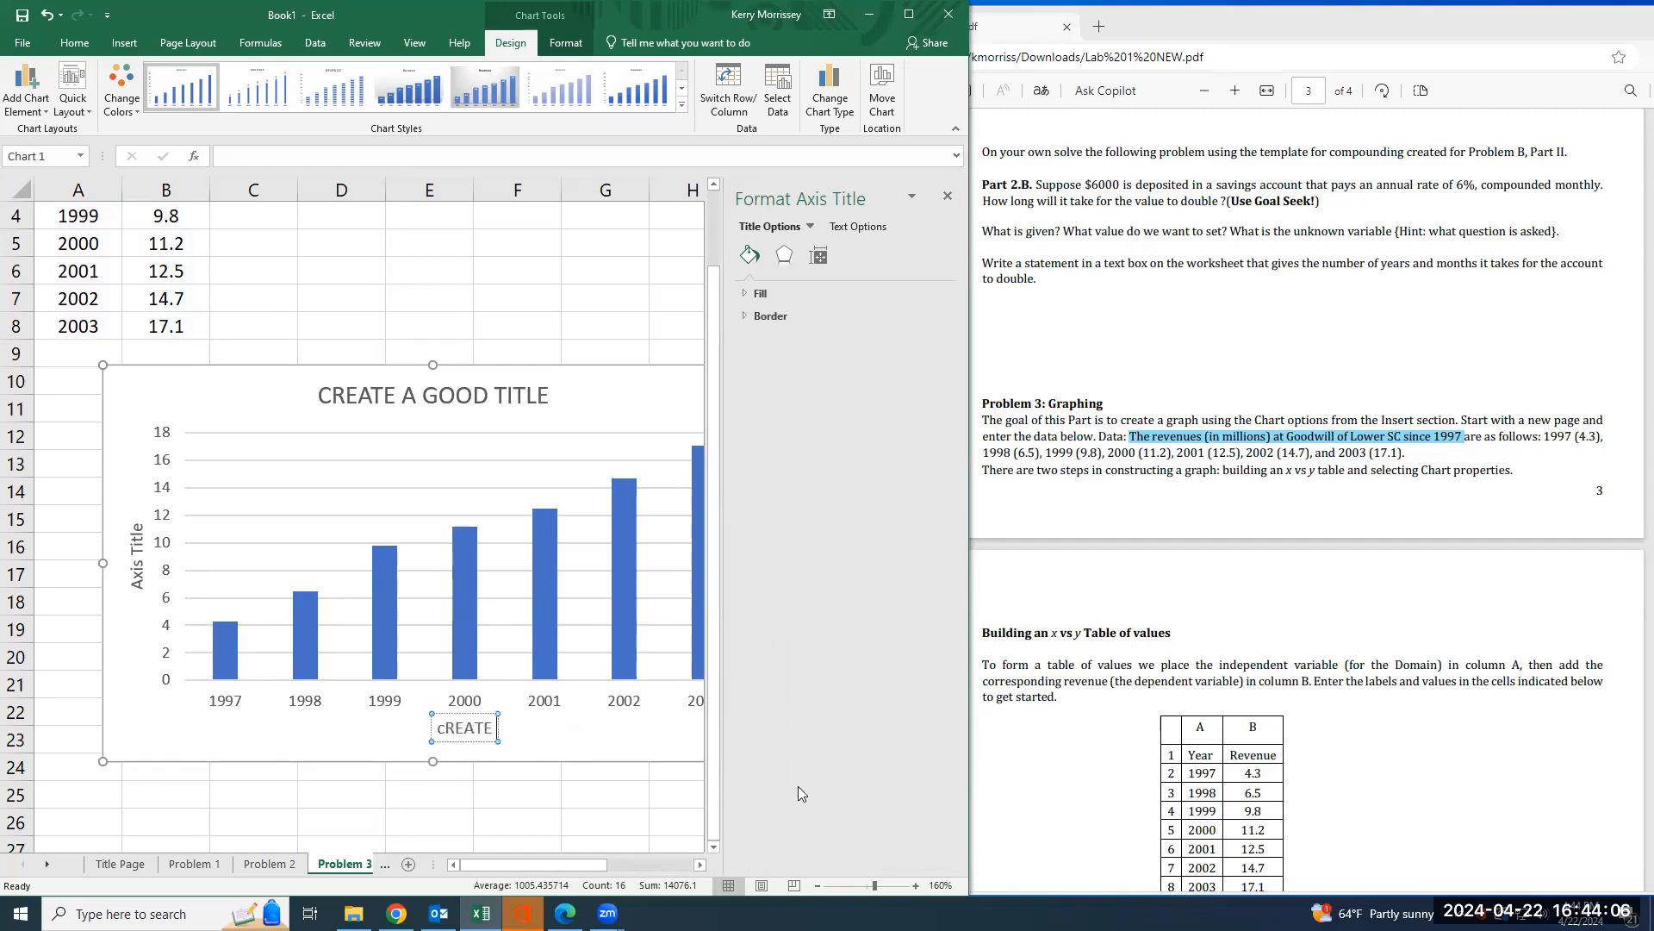
{"action": "key", "text": "BackSpace"}
{"action": "type", "text": "CREATE A GOOG"}
{"action": "key", "text": "BackSpace"}
{"action": "type", "text": "D TITLE FOR THESE VALUE"}
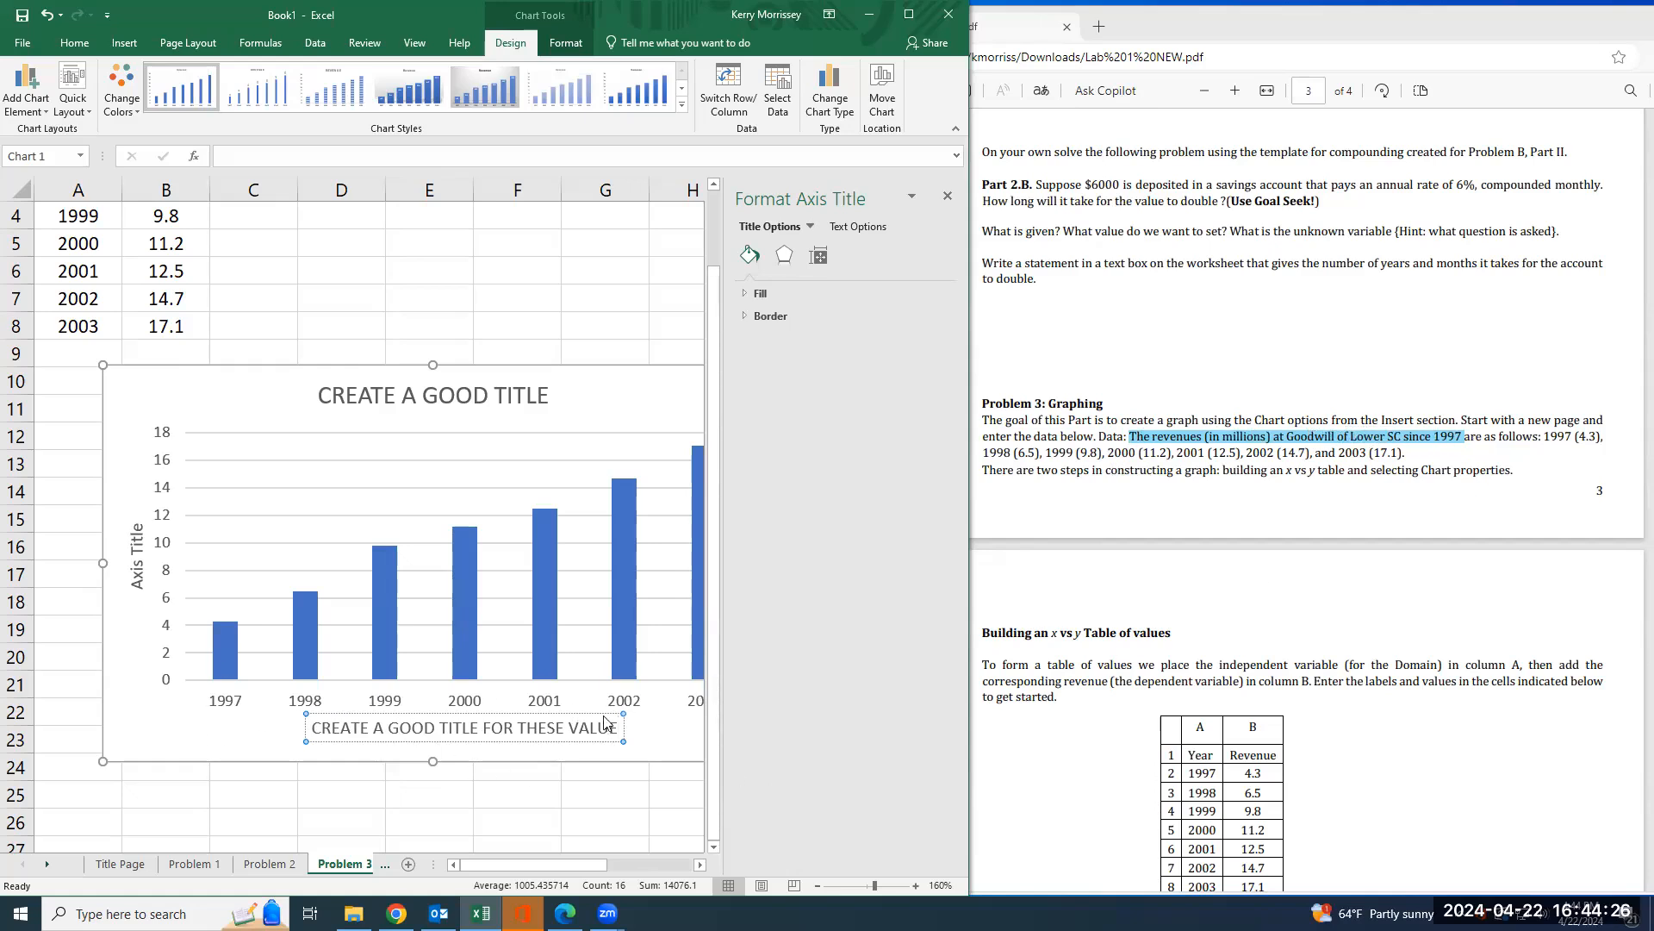
- Set the vertical axis title to "CREATE A GOOD TITLE FOR THESE VALUE" and close the axis title formatting
{"action": "left_click", "coordinate": [135, 560]}
{"action": "triple_click", "coordinate": [135, 562]}
{"action": "type", "text": "CREATE A GOOG"}
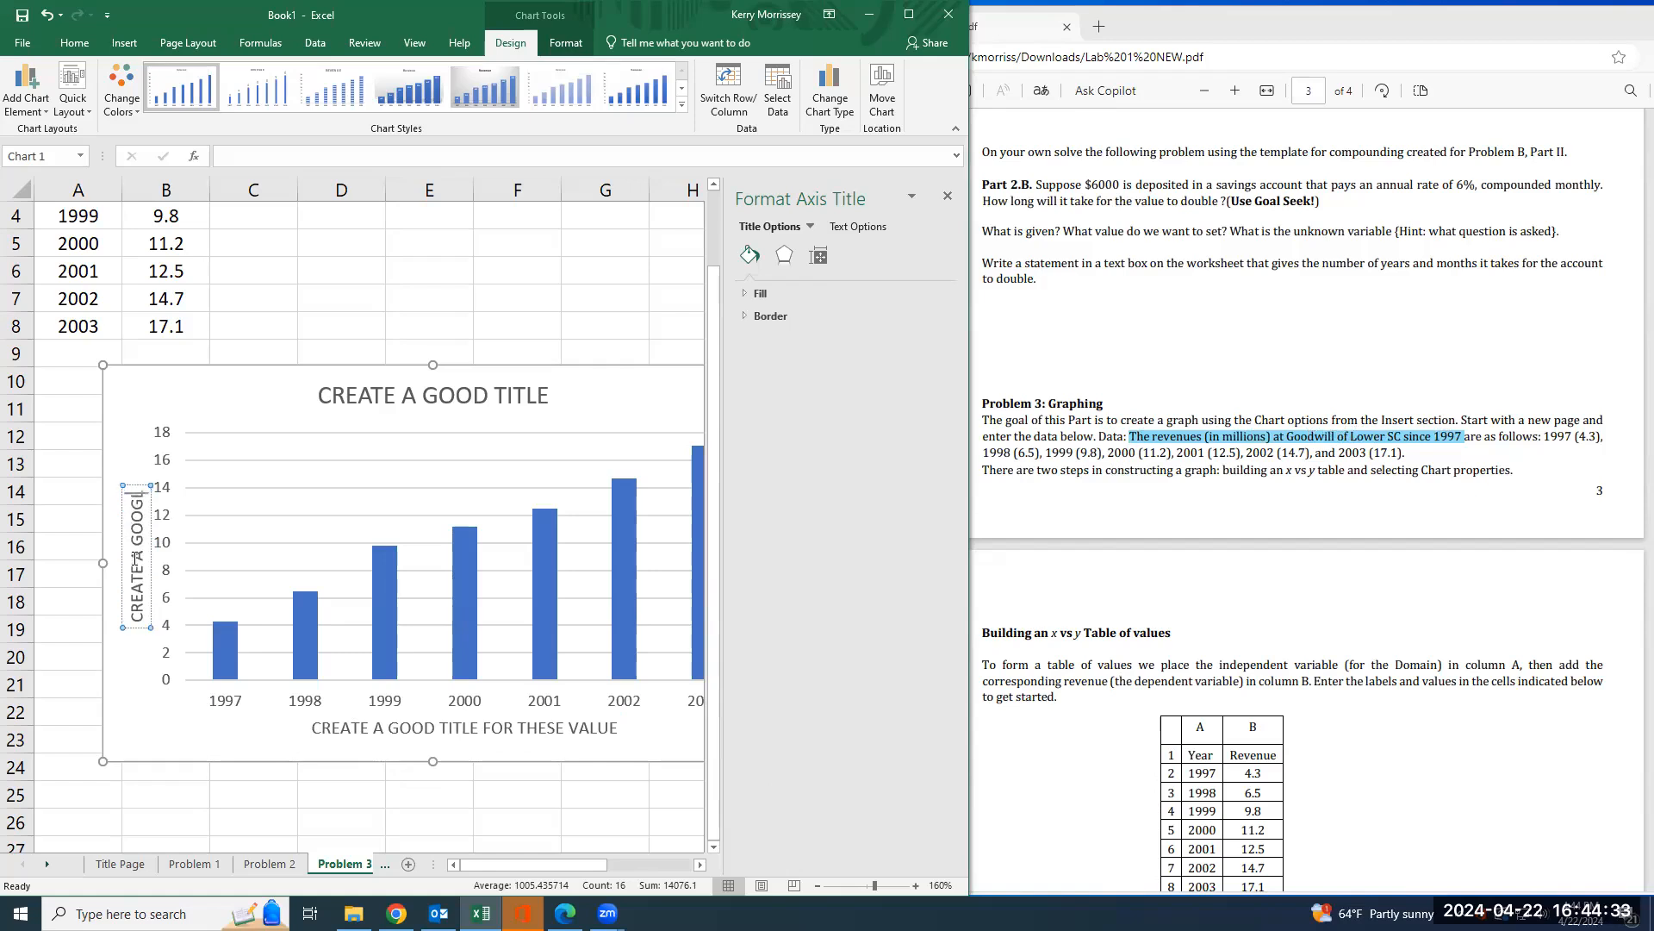
{"action": "key", "text": "BackSpace"}
{"action": "type", "text": "D"}
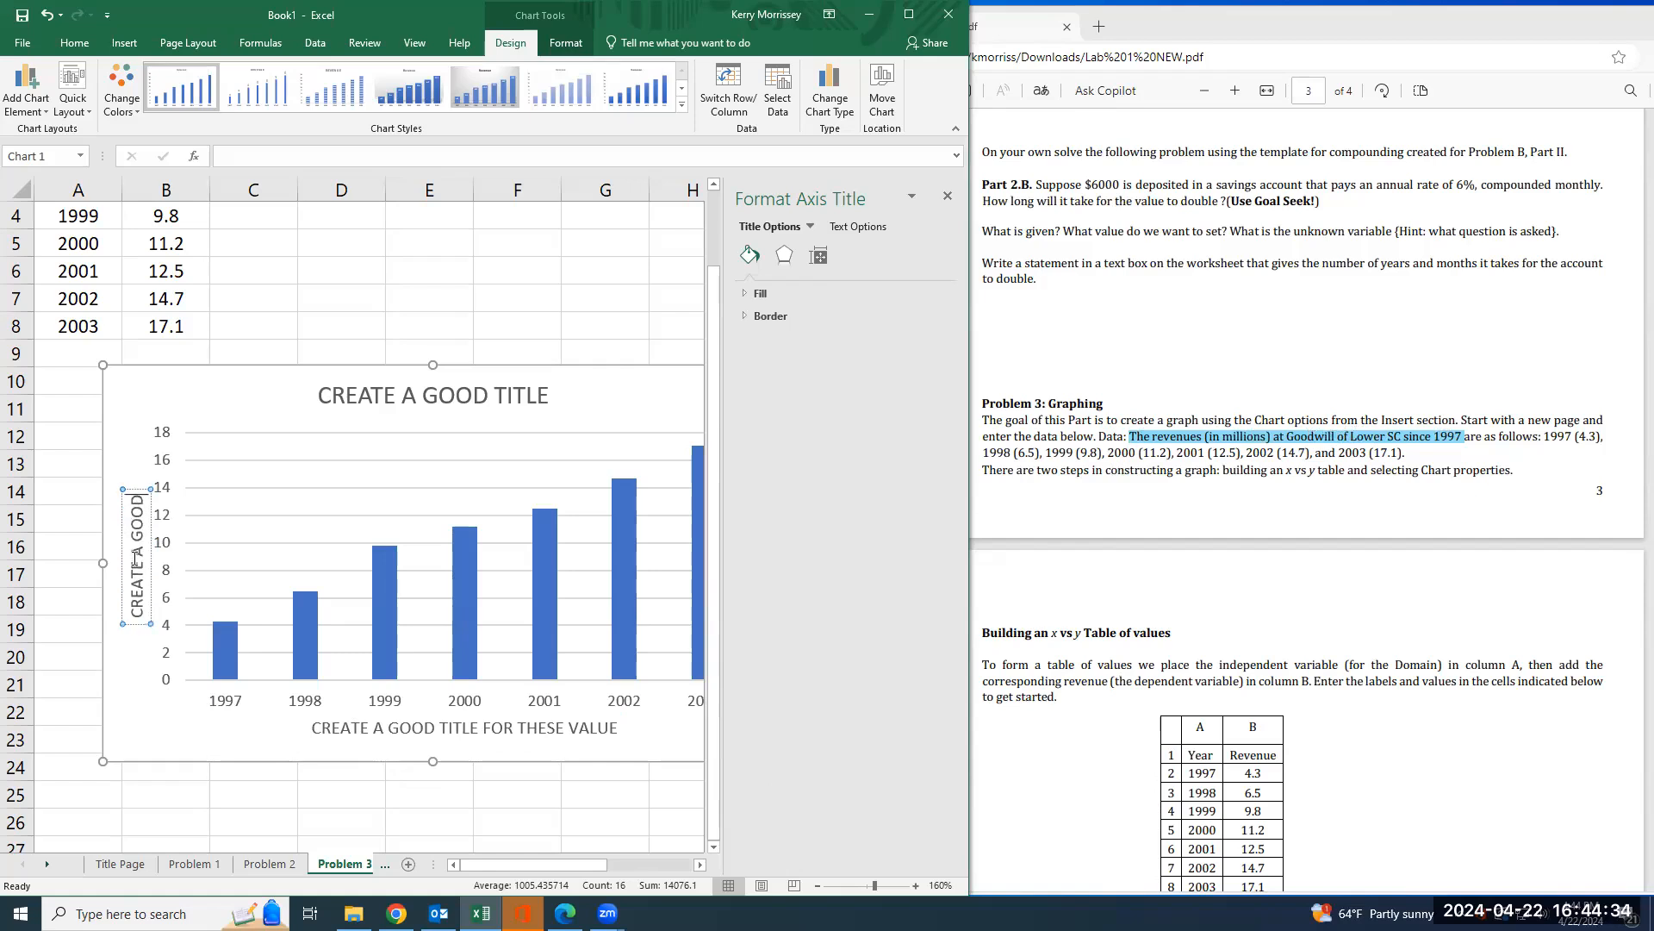
{"action": "type", "text": " TITLE FOR THESE VALUE"}
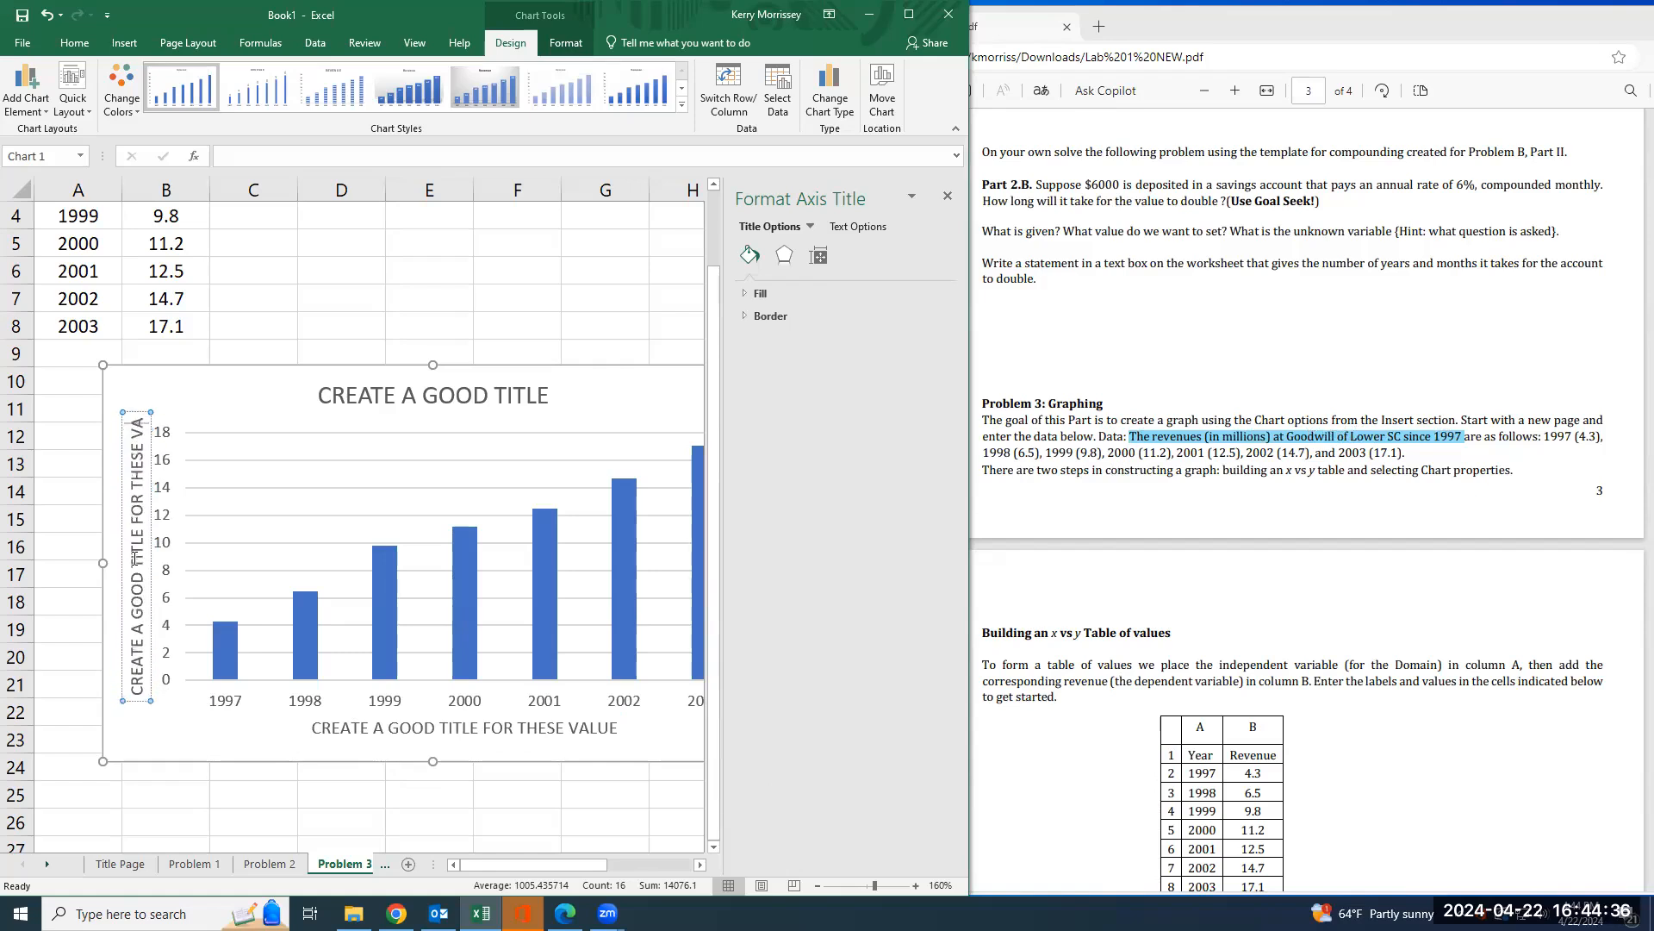
{"action": "left_click", "coordinate": [948, 196]}
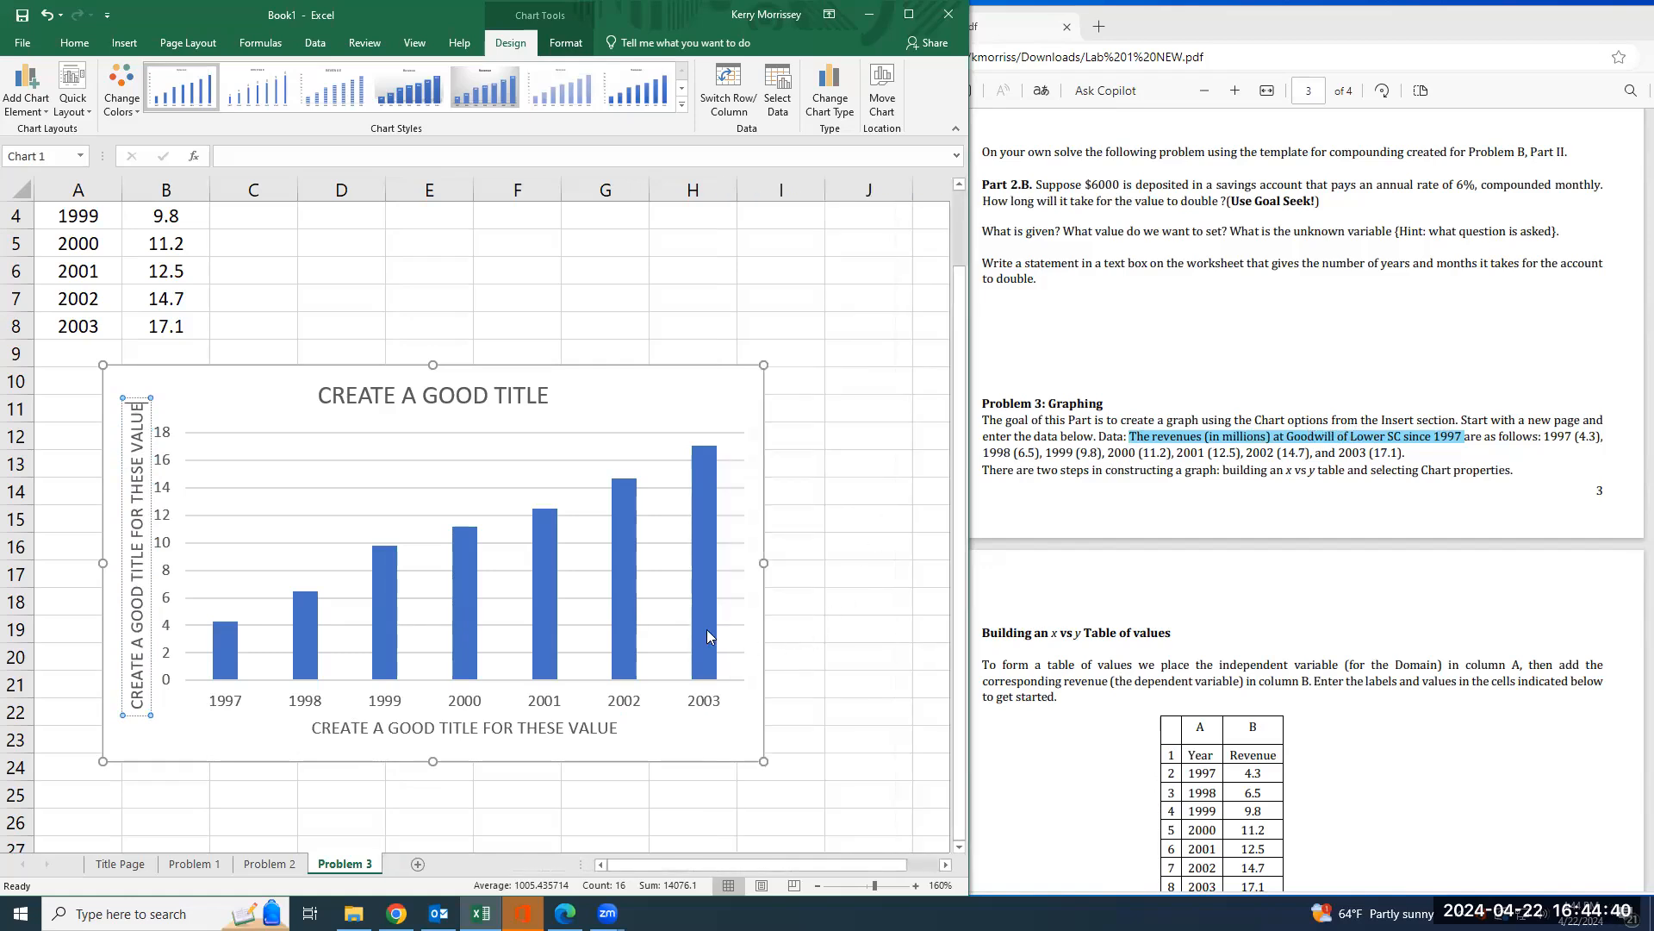
- Fill all columns of the Revenue series with a light green theme color
{"action": "mouse_move", "coordinate": [626, 613]}
{"action": "left_click", "coordinate": [626, 612]}
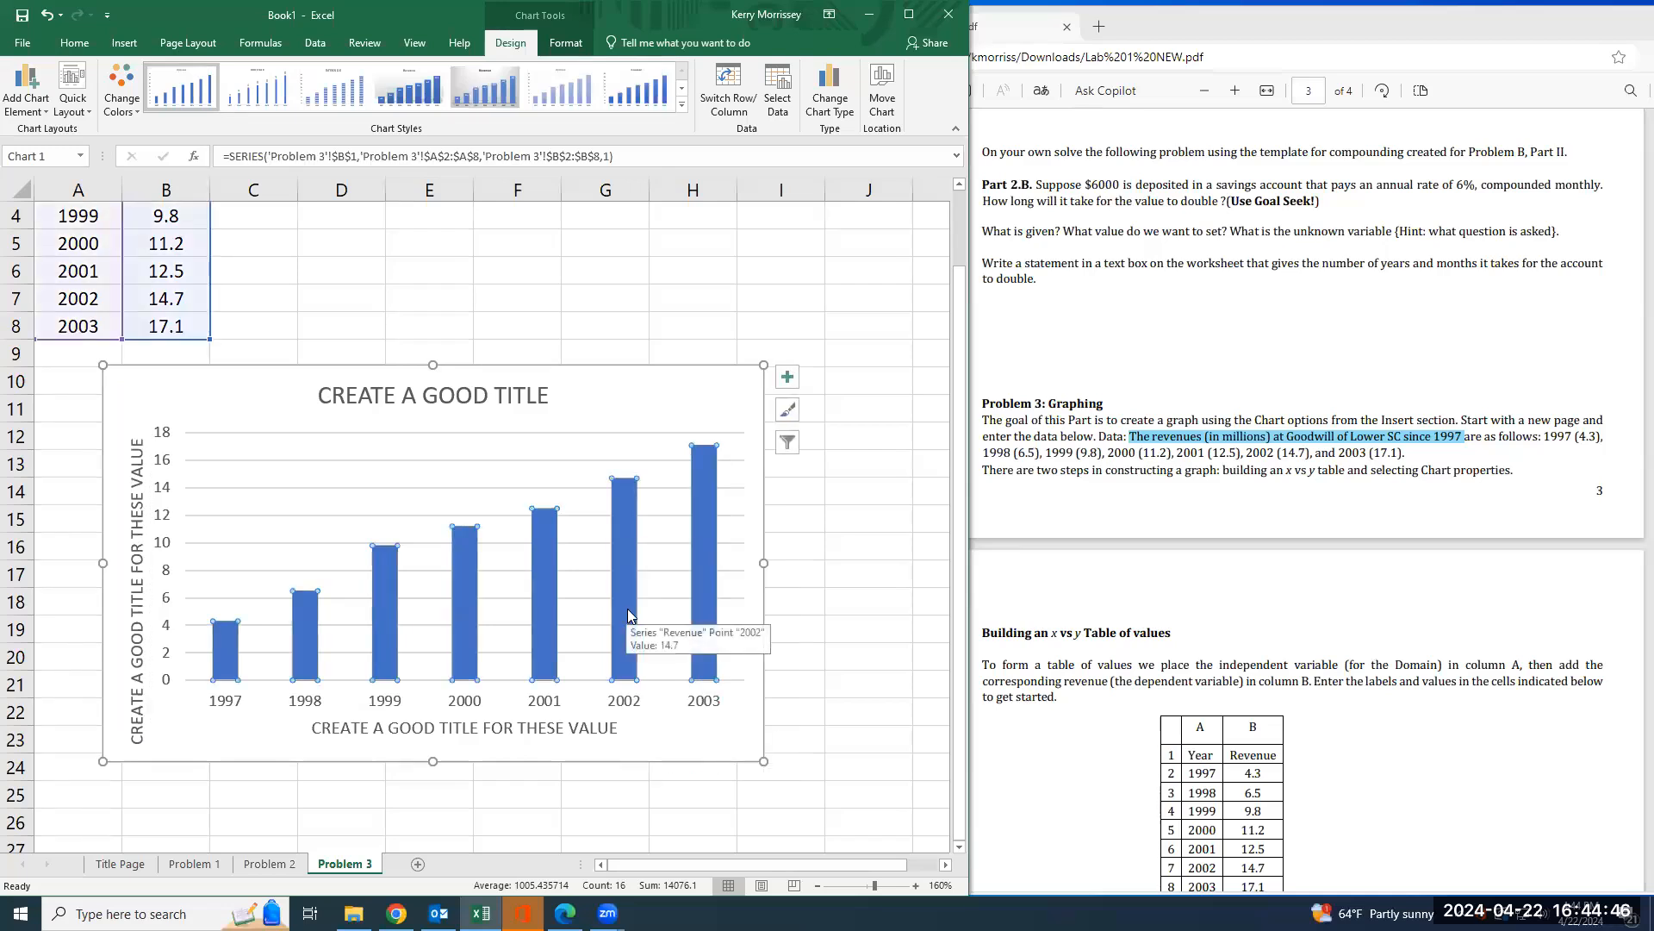
{"action": "right_click", "coordinate": [628, 609]}
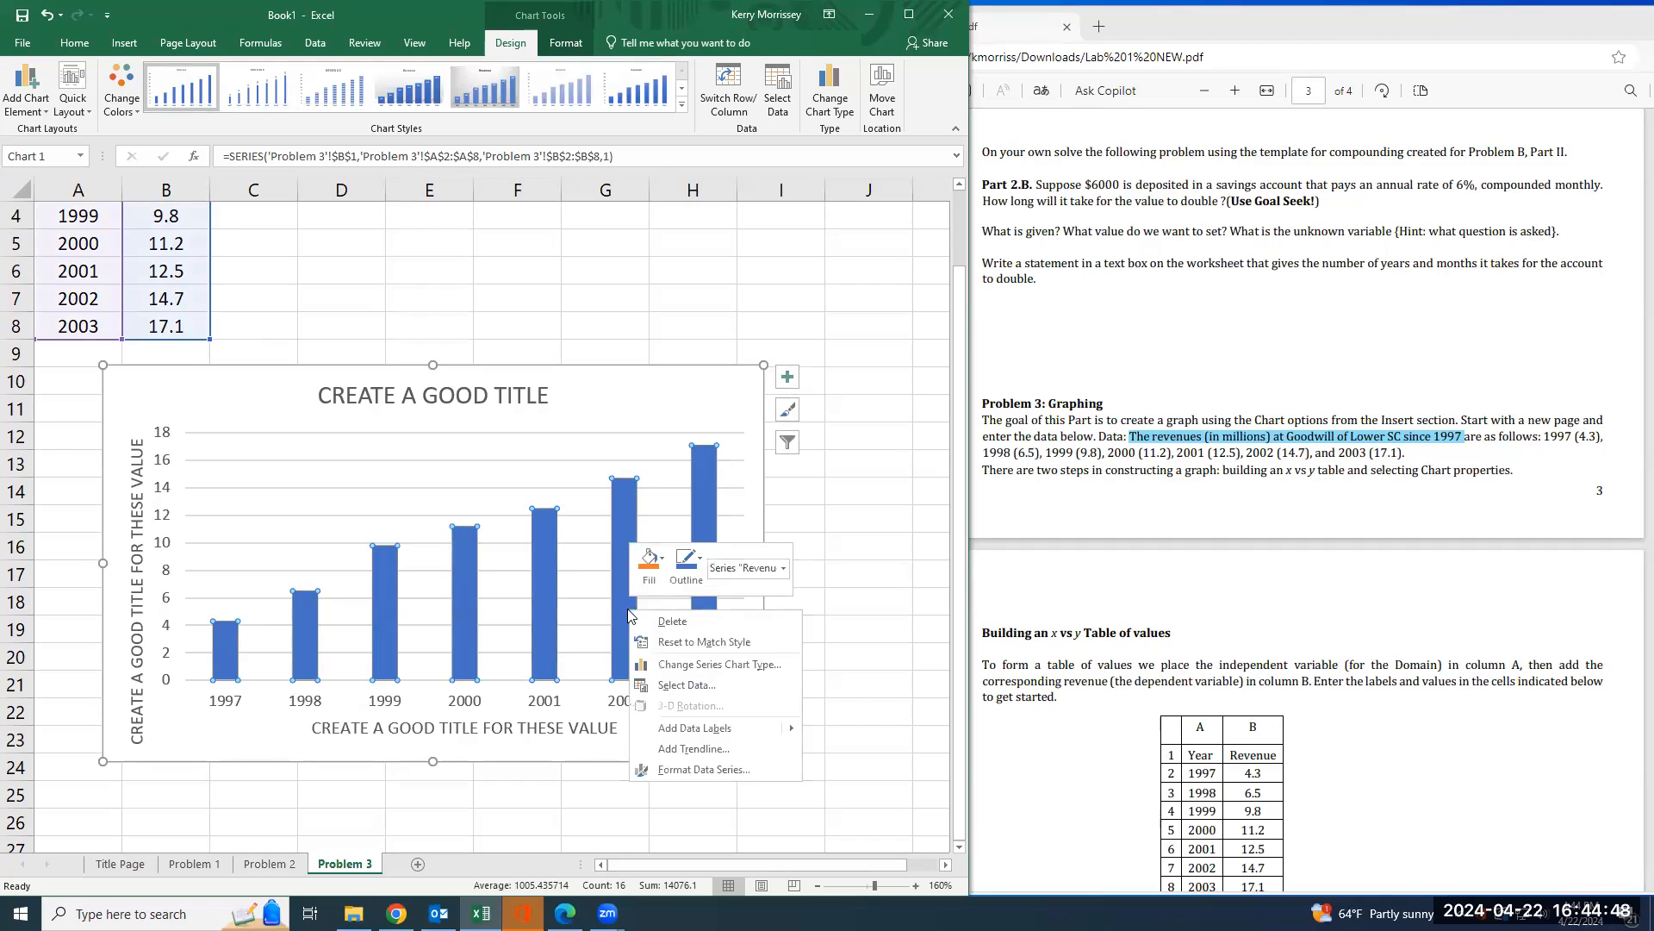
{"action": "left_click", "coordinate": [665, 571]}
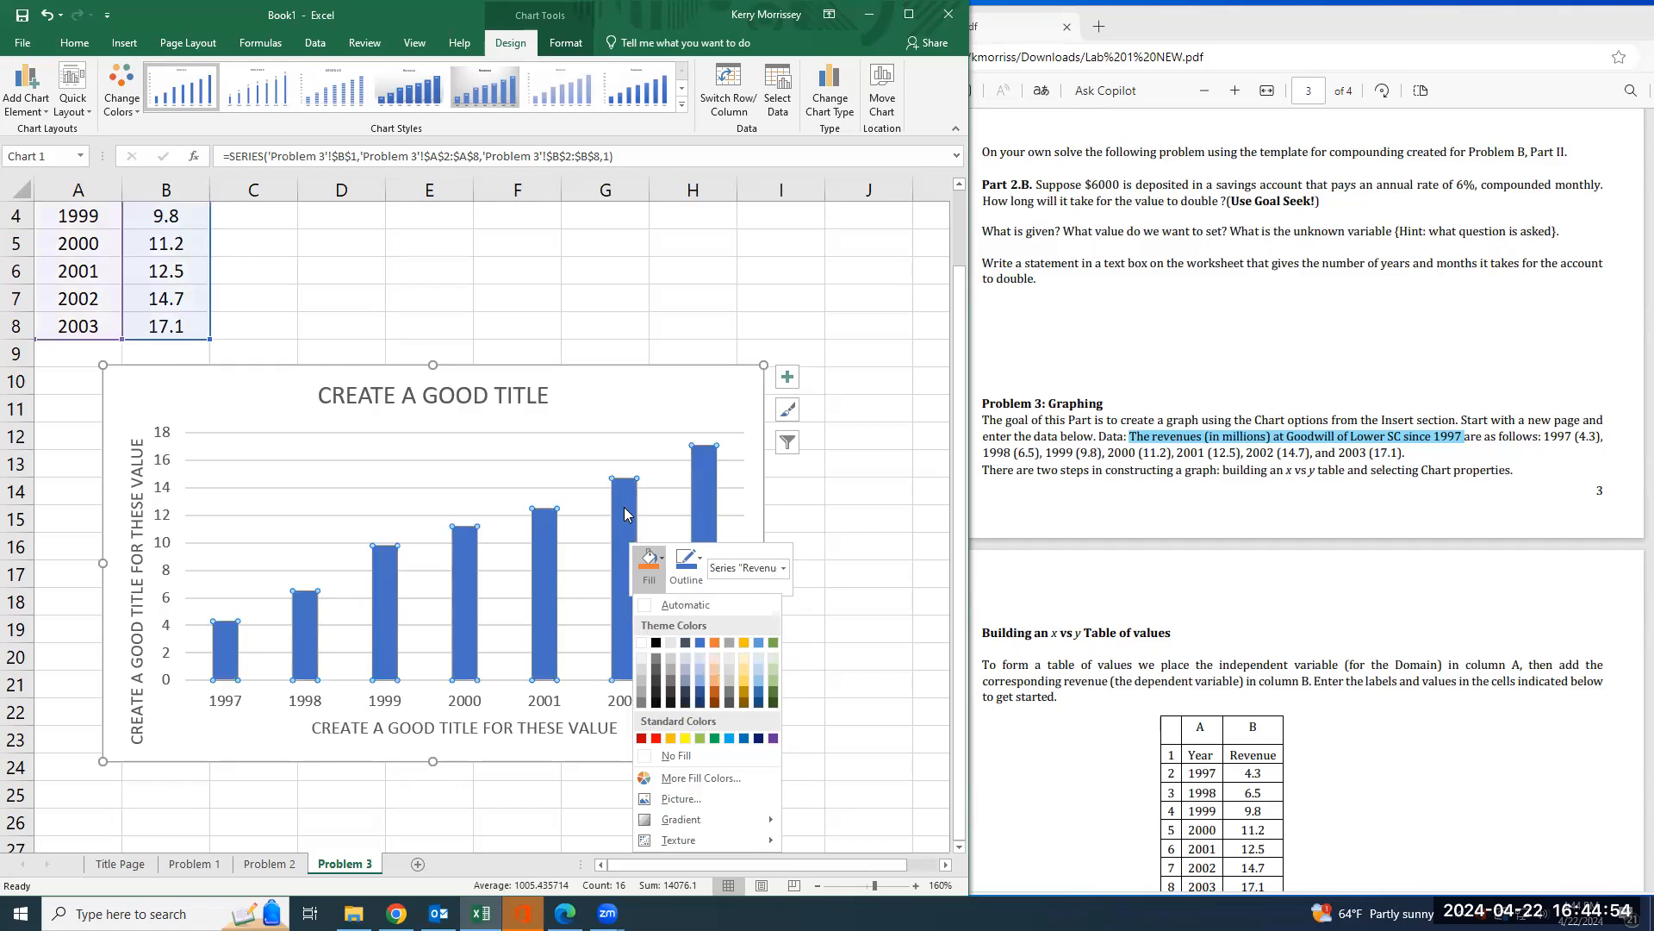
{"action": "left_click", "coordinate": [772, 669]}
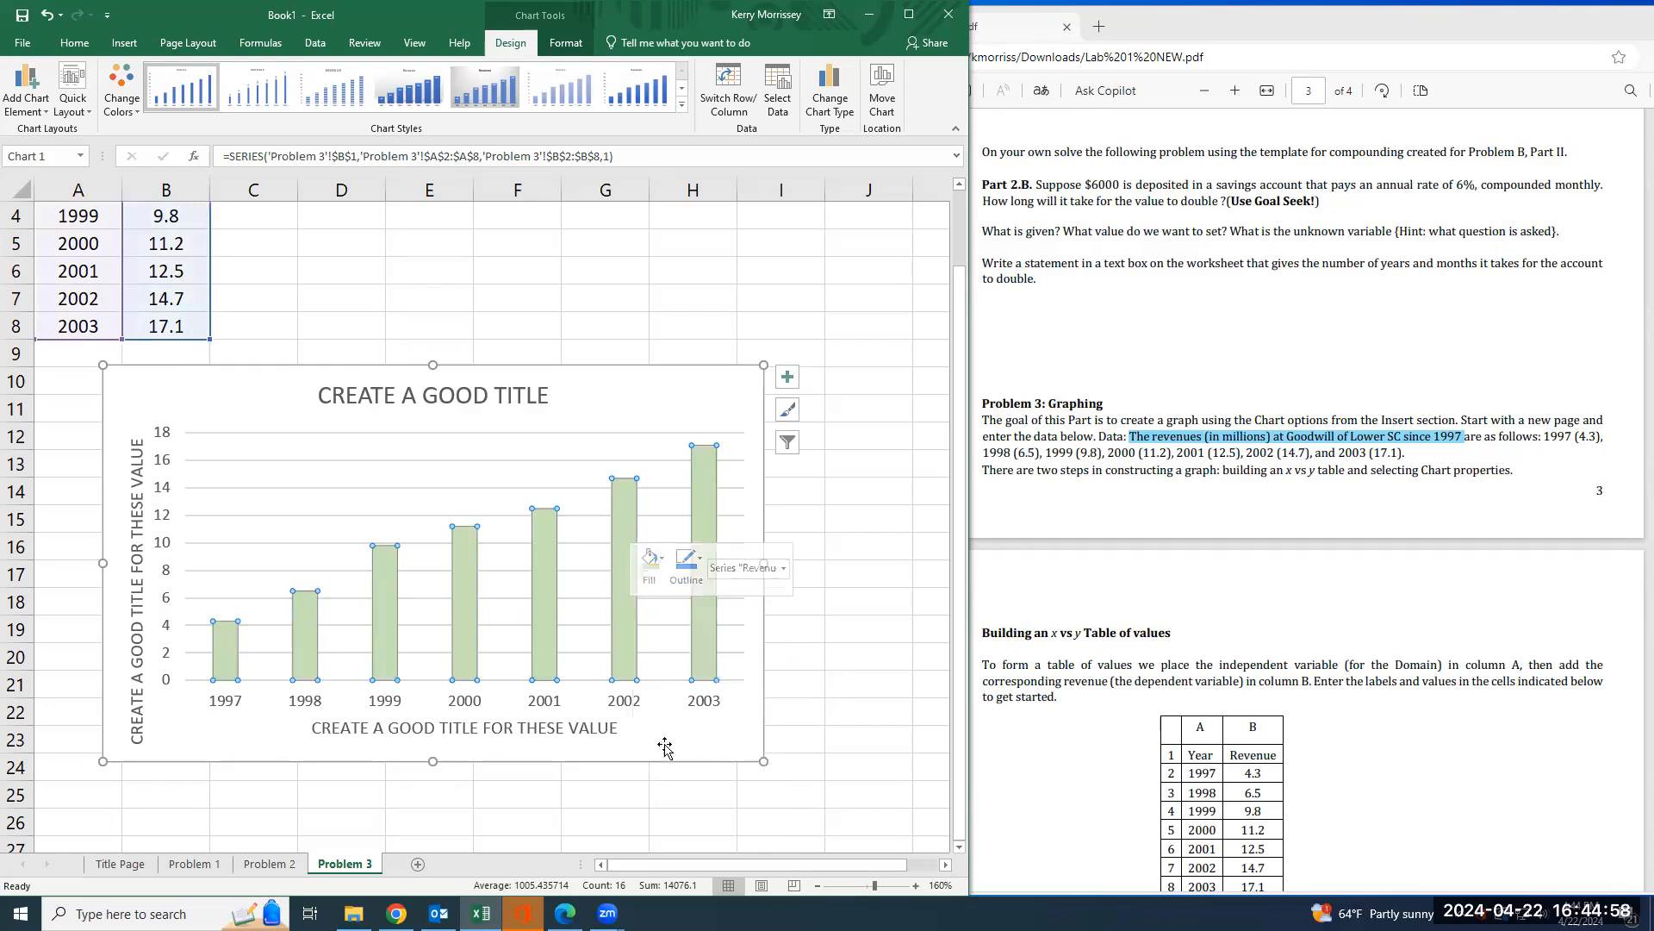
{"action": "left_click", "coordinate": [638, 477]}
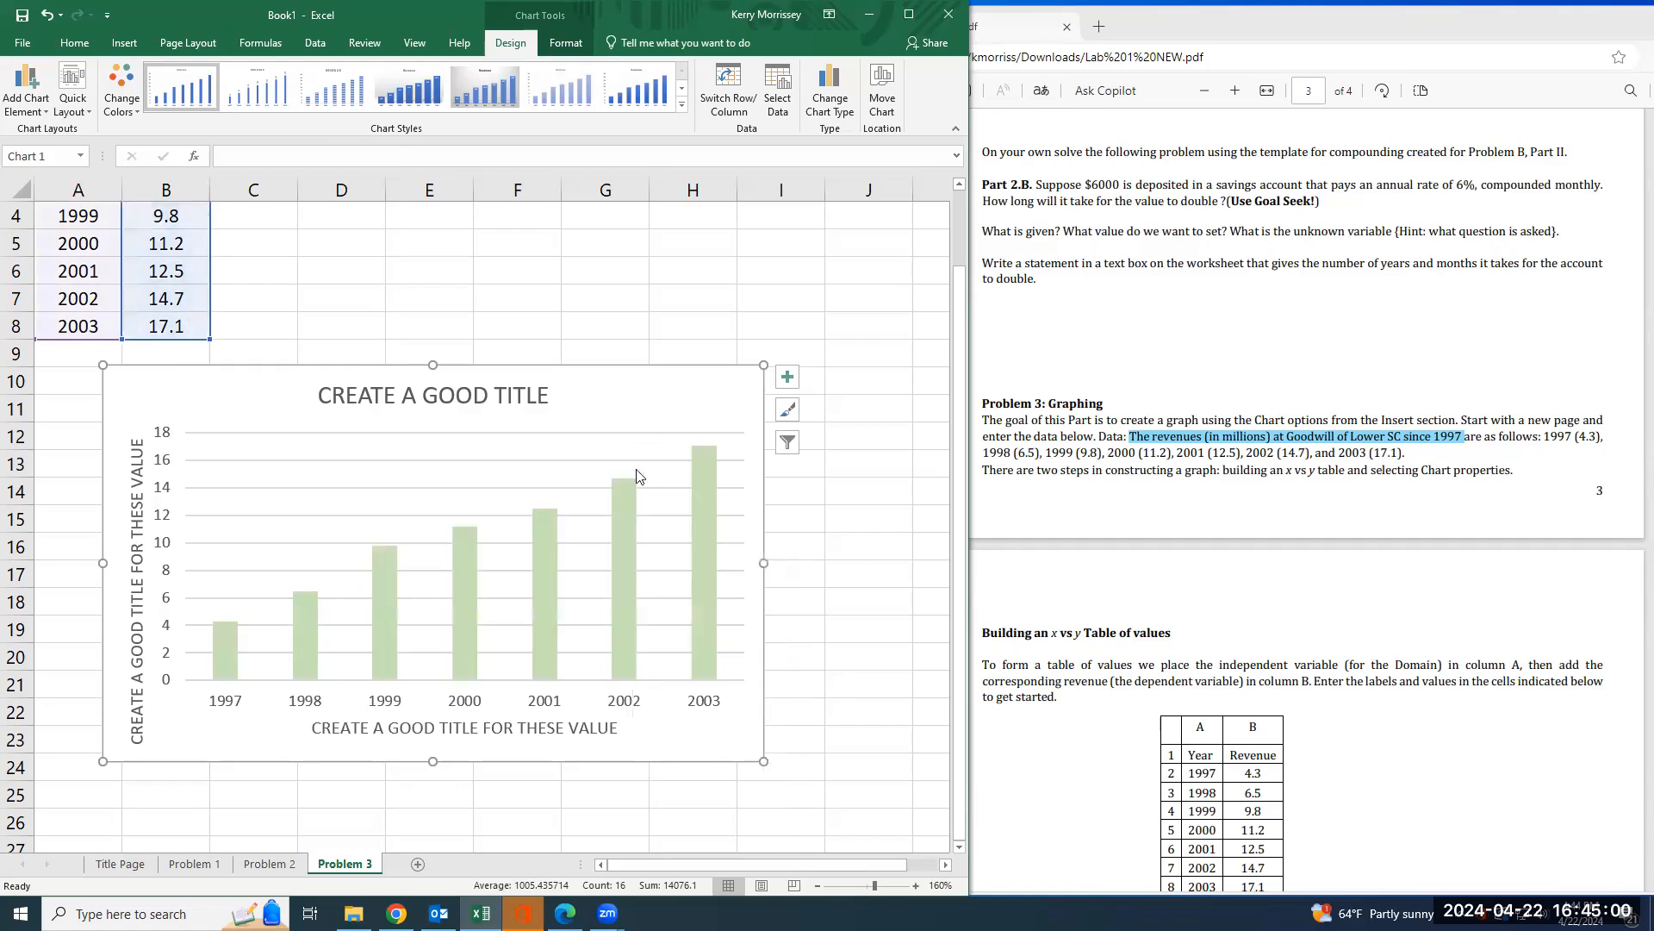
{"action": "left_click", "coordinate": [637, 576]}
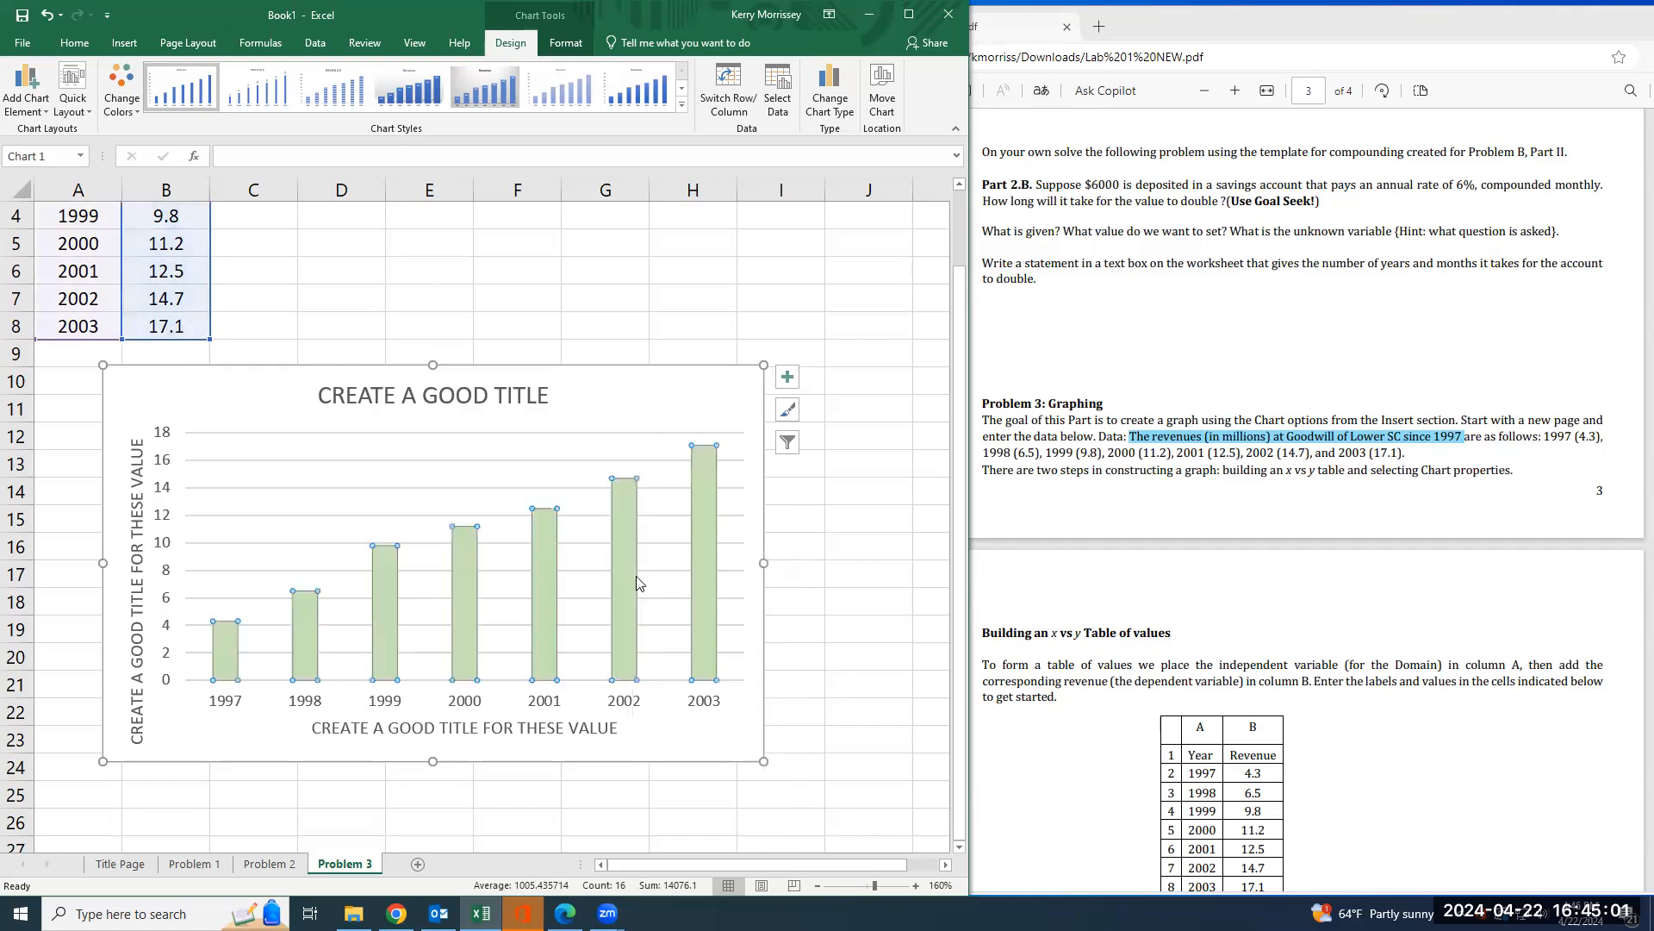
{"action": "left_click", "coordinate": [566, 45]}
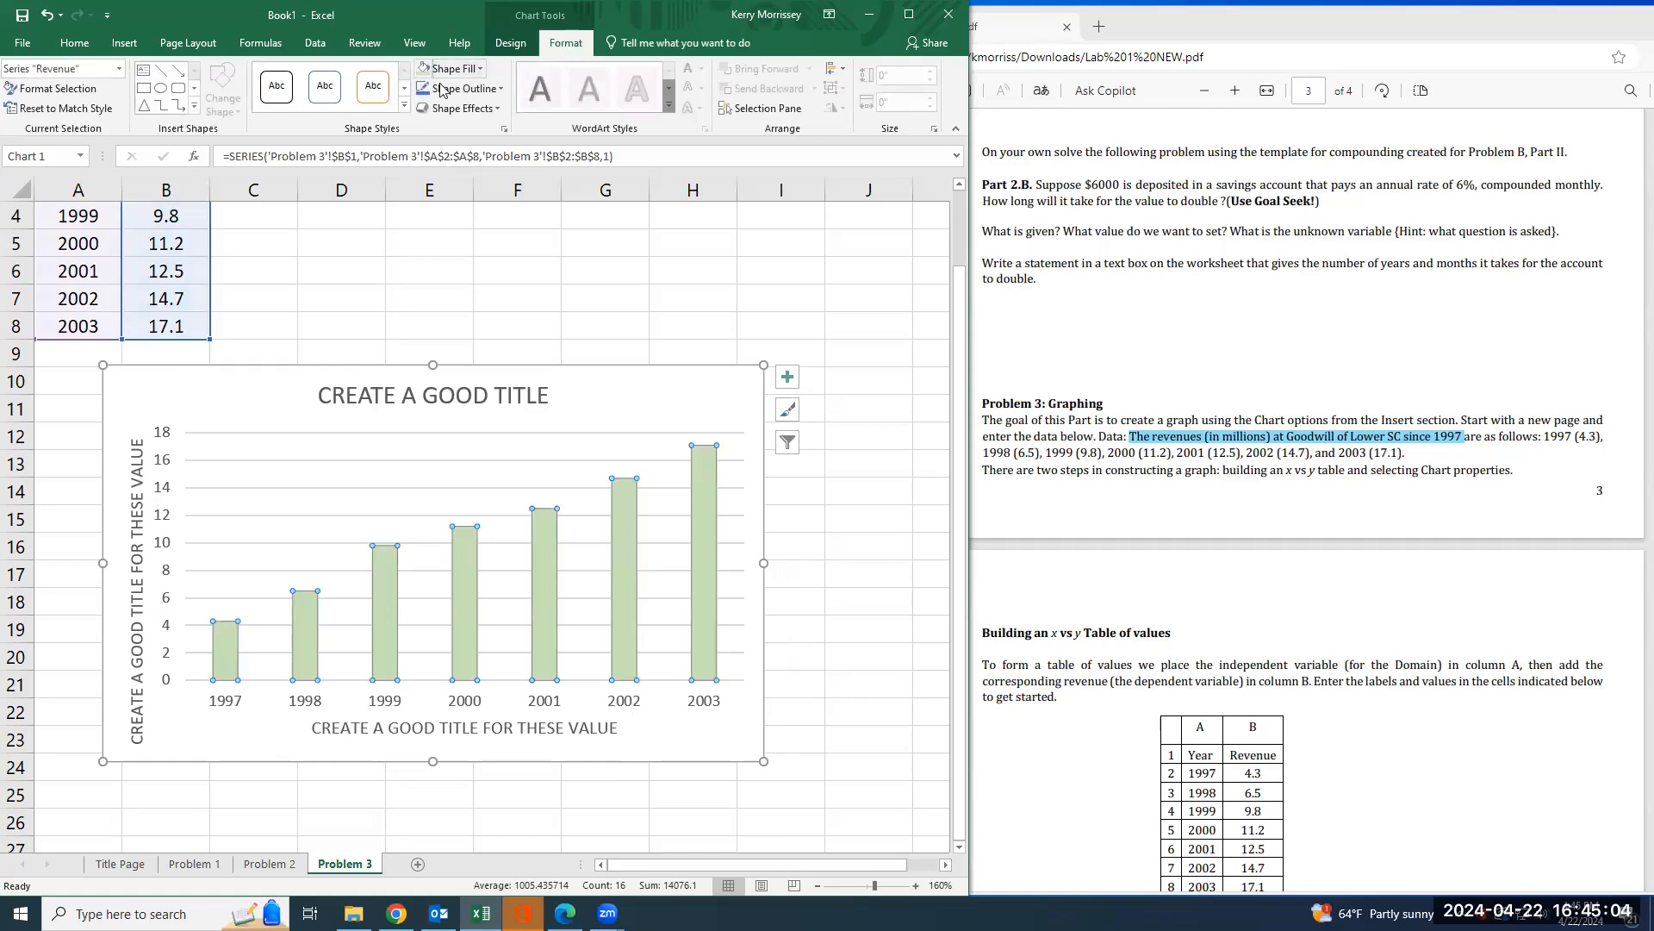
{"action": "double_click", "coordinate": [629, 517]}
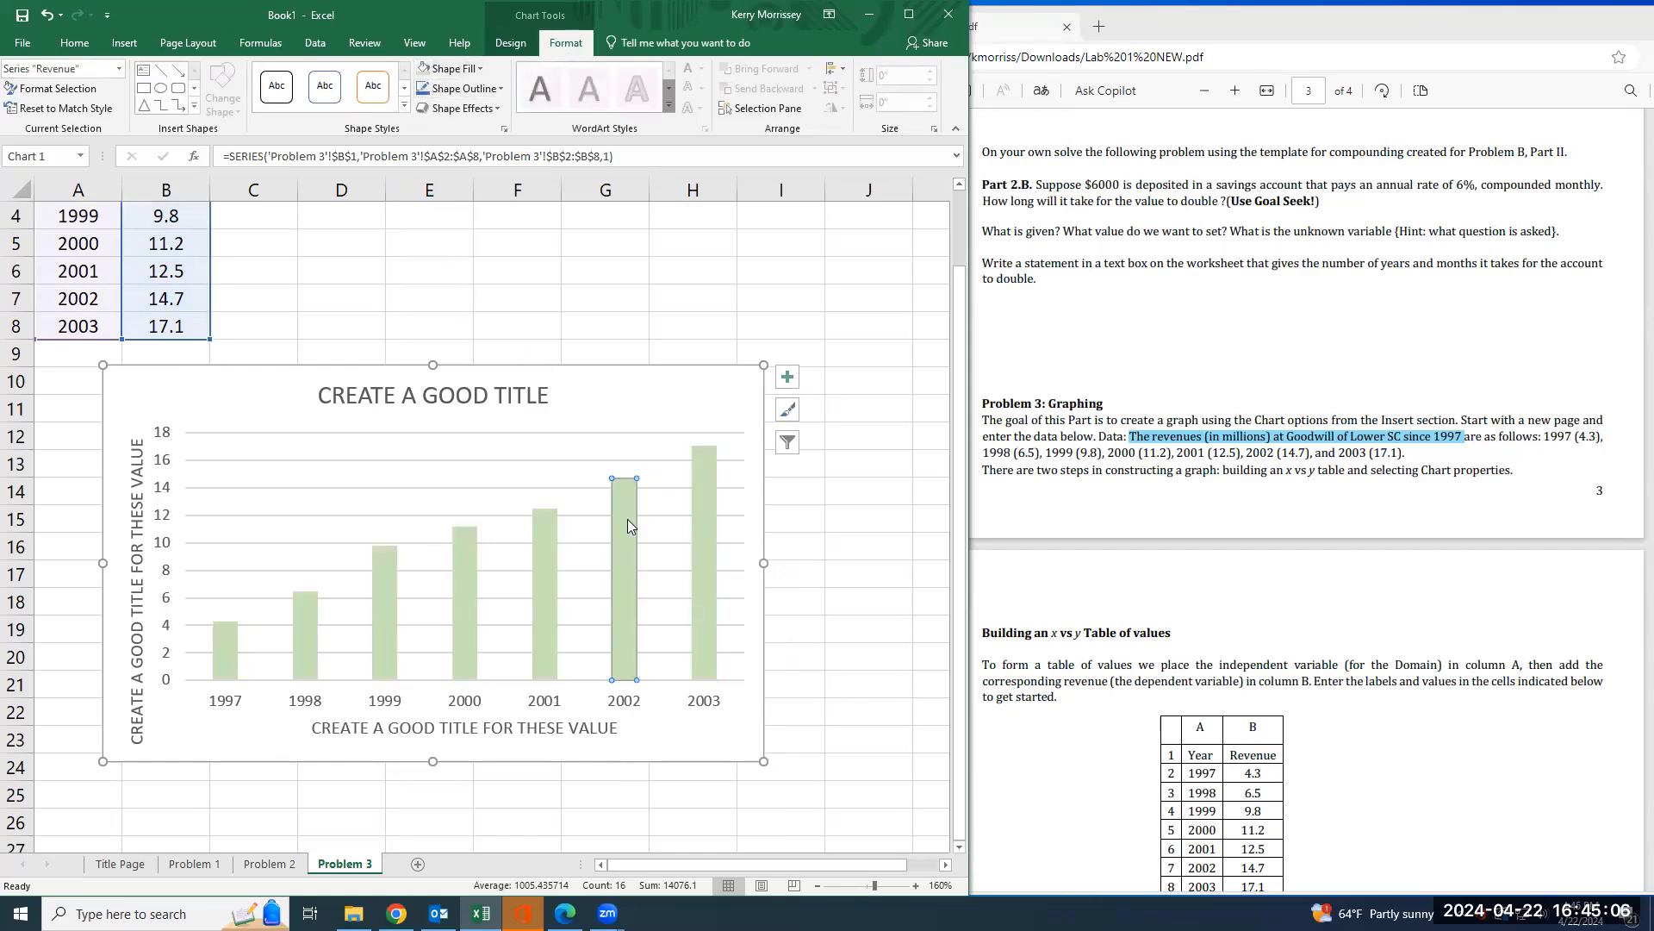
{"action": "left_click", "coordinate": [549, 571]}
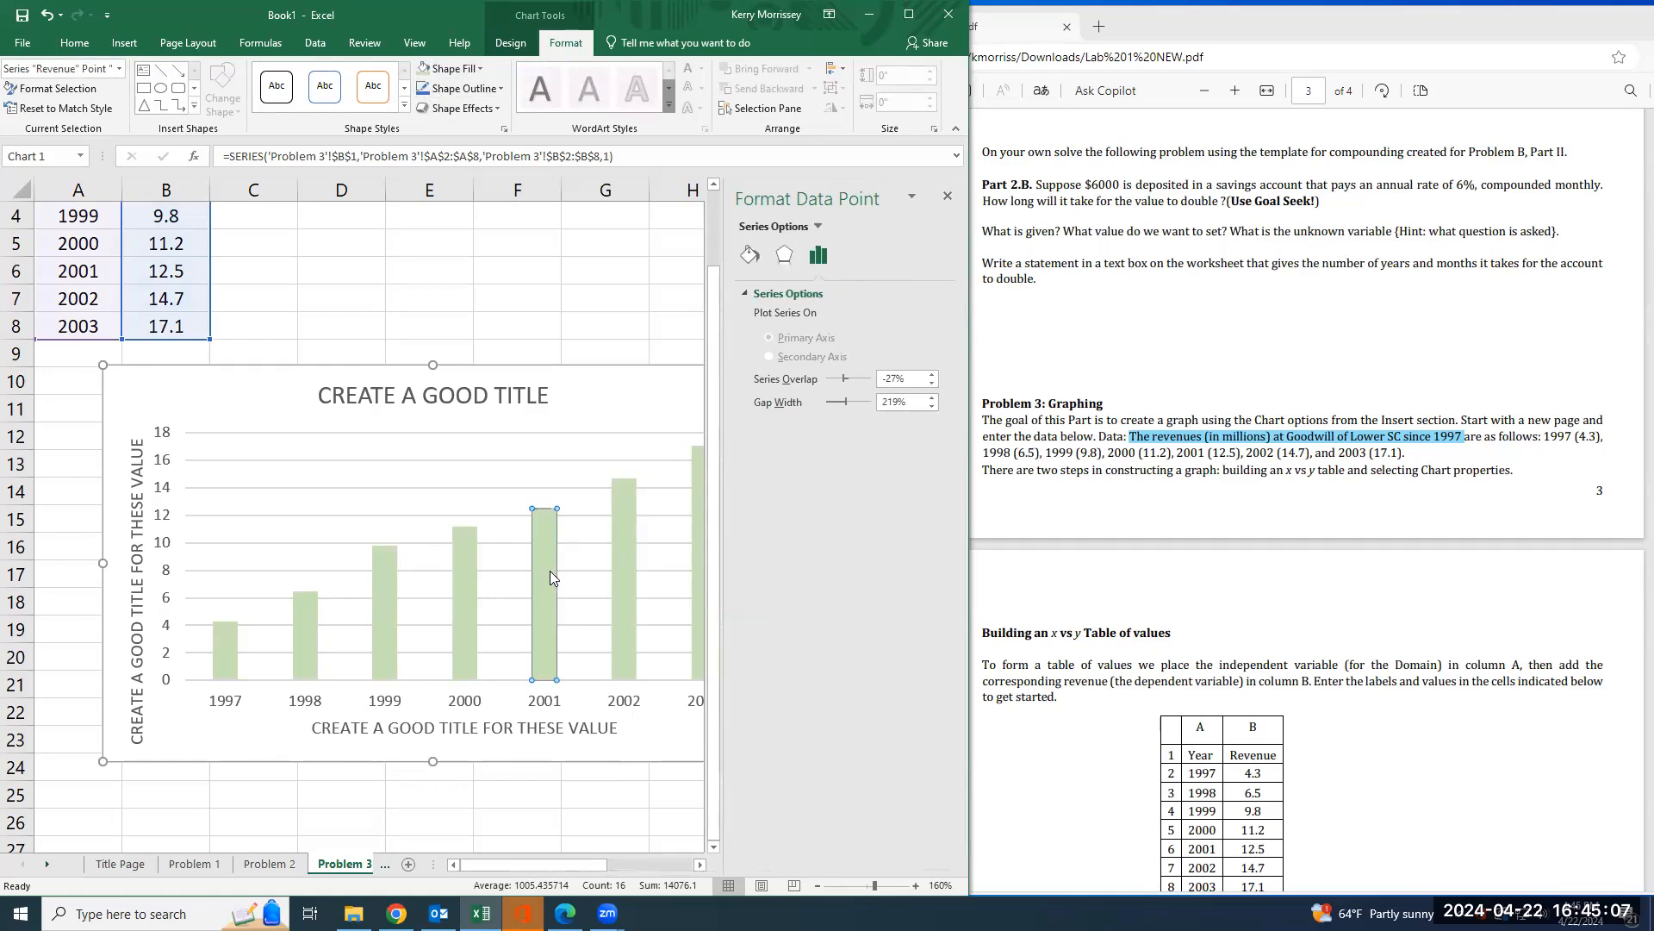
{"action": "left_click", "coordinate": [596, 384]}
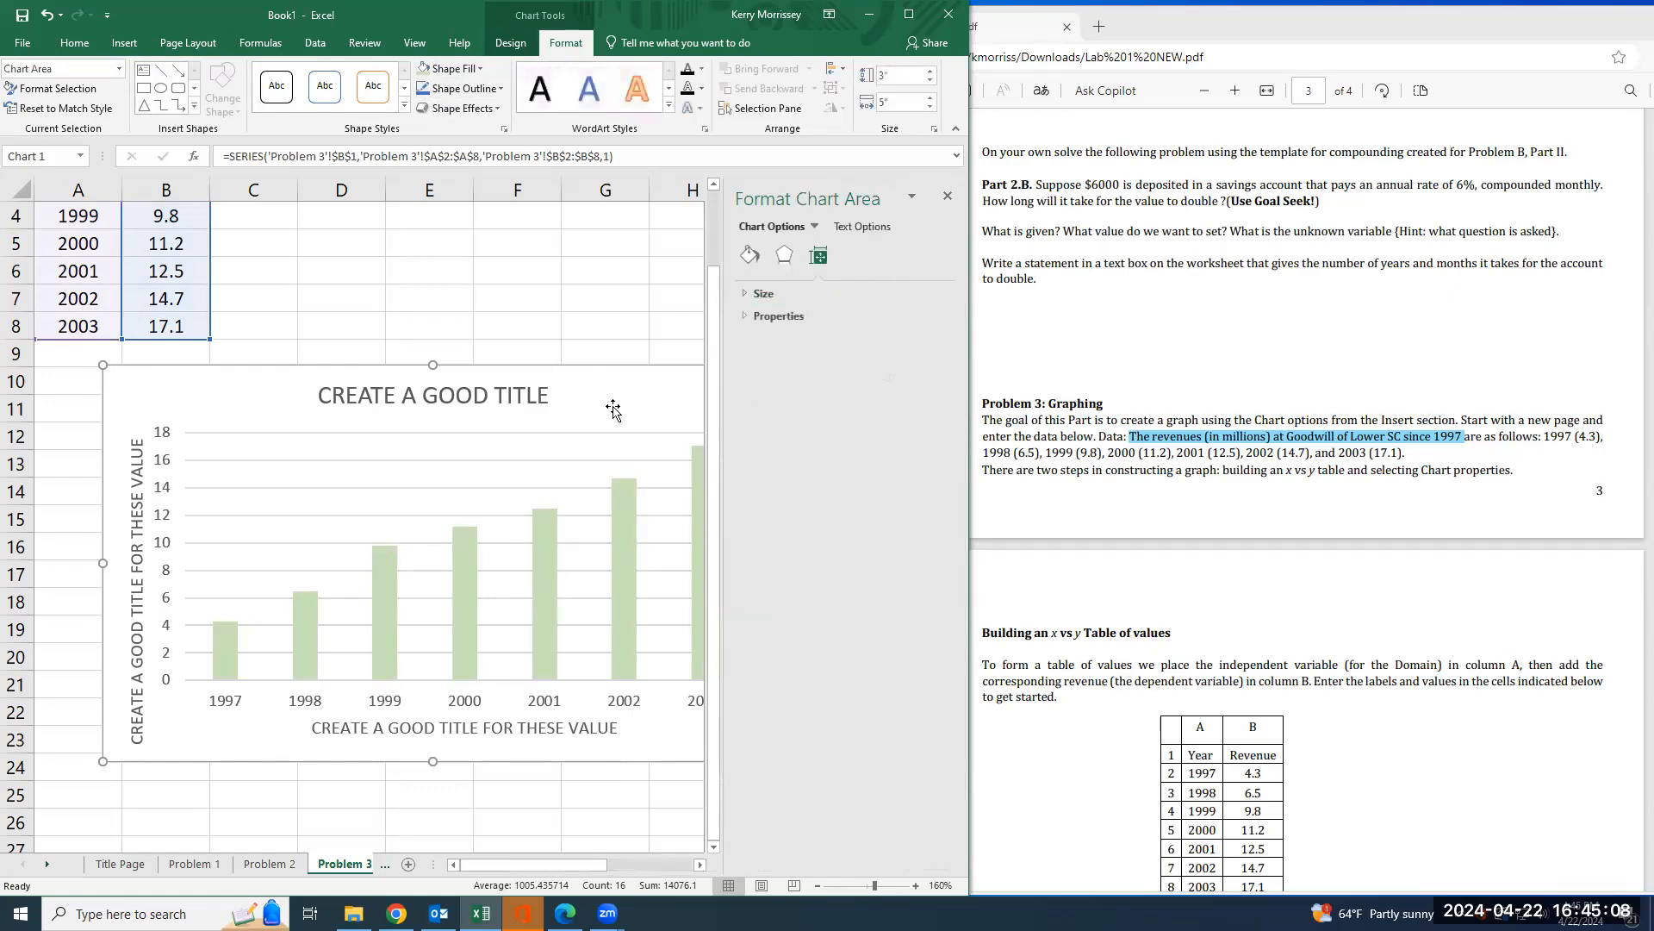
{"action": "right_click", "coordinate": [617, 515]}
{"action": "key", "text": "Escape"}
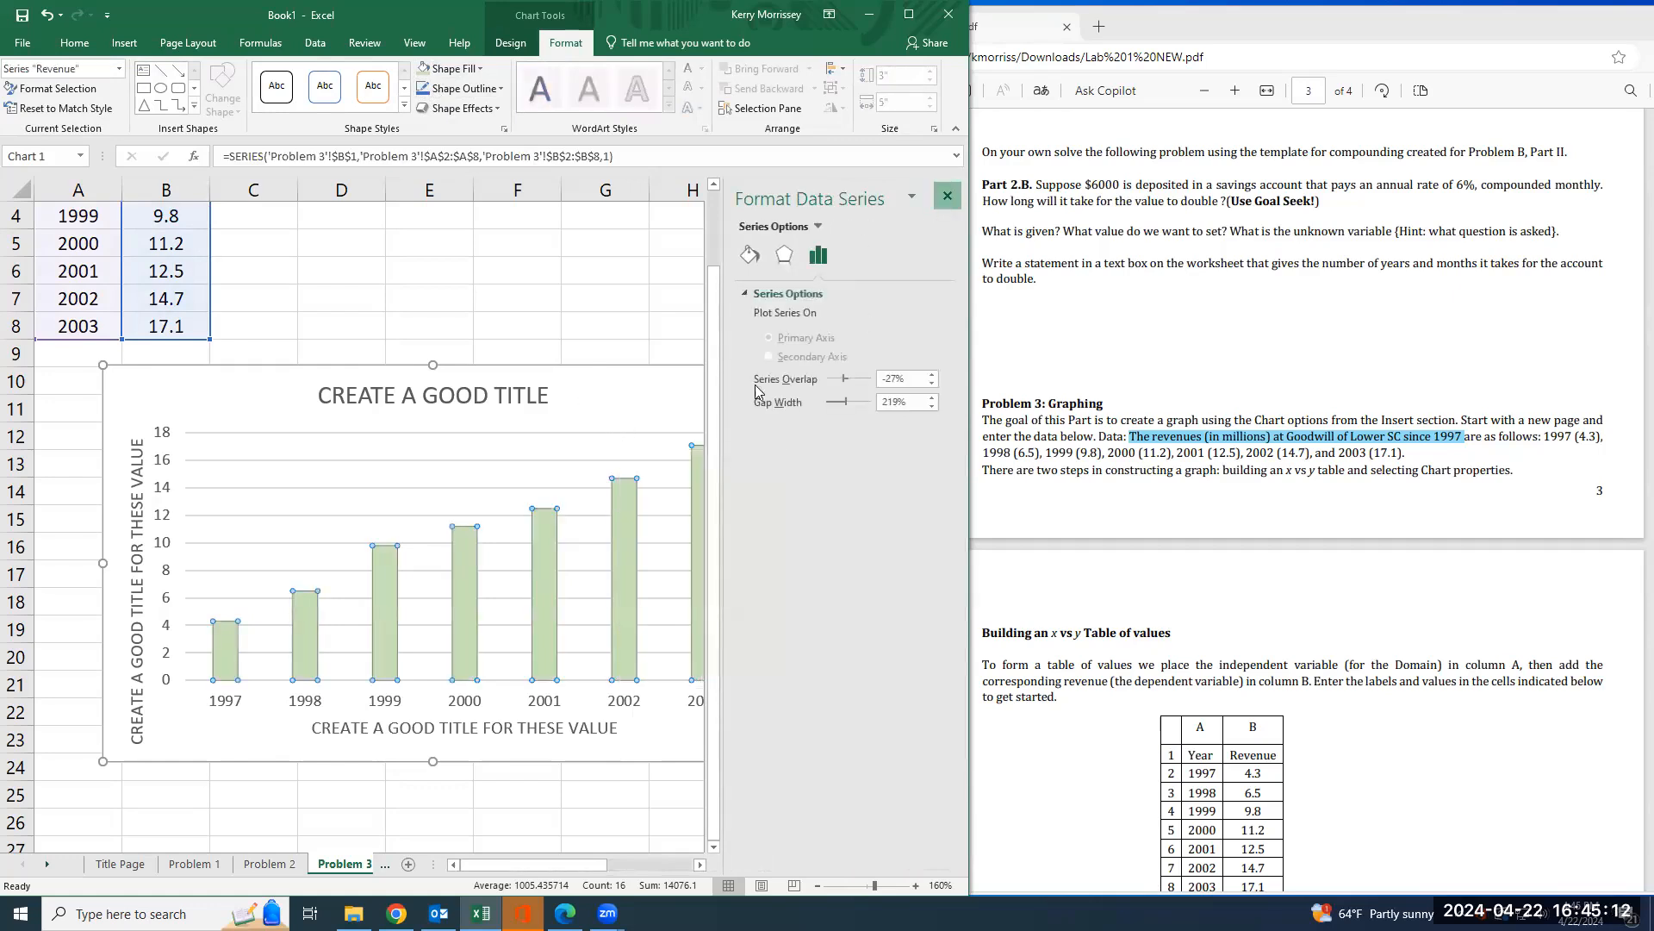
{"action": "left_click", "coordinate": [949, 197]}
{"action": "left_click", "coordinate": [620, 394]}
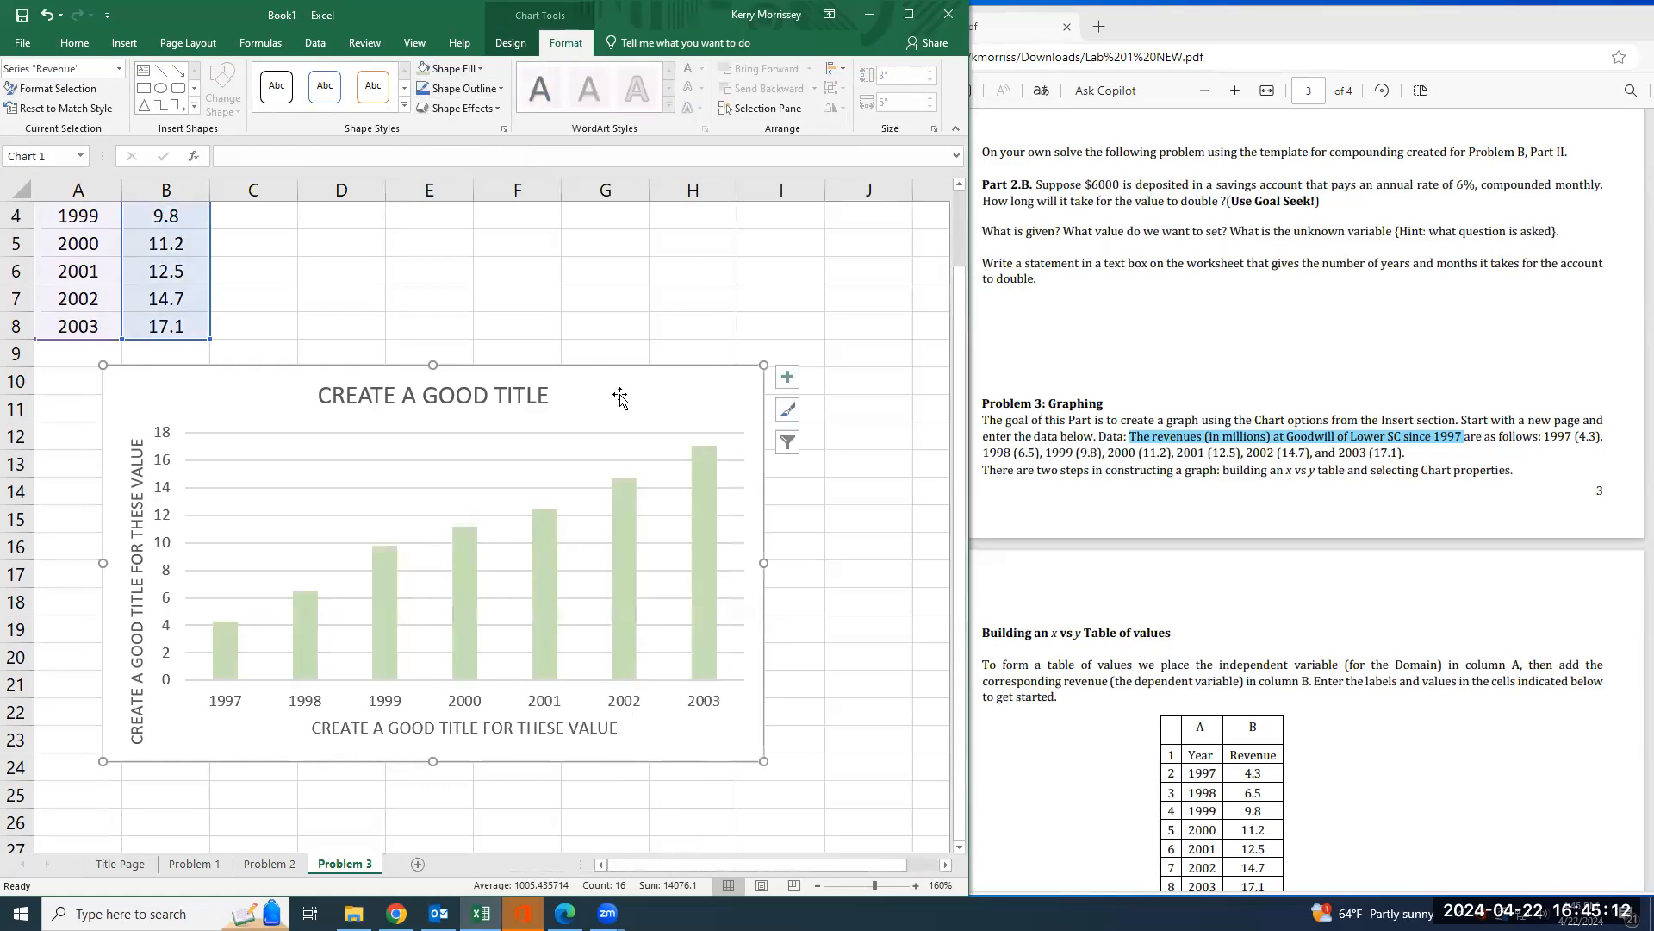
{"action": "left_click", "coordinate": [628, 517]}
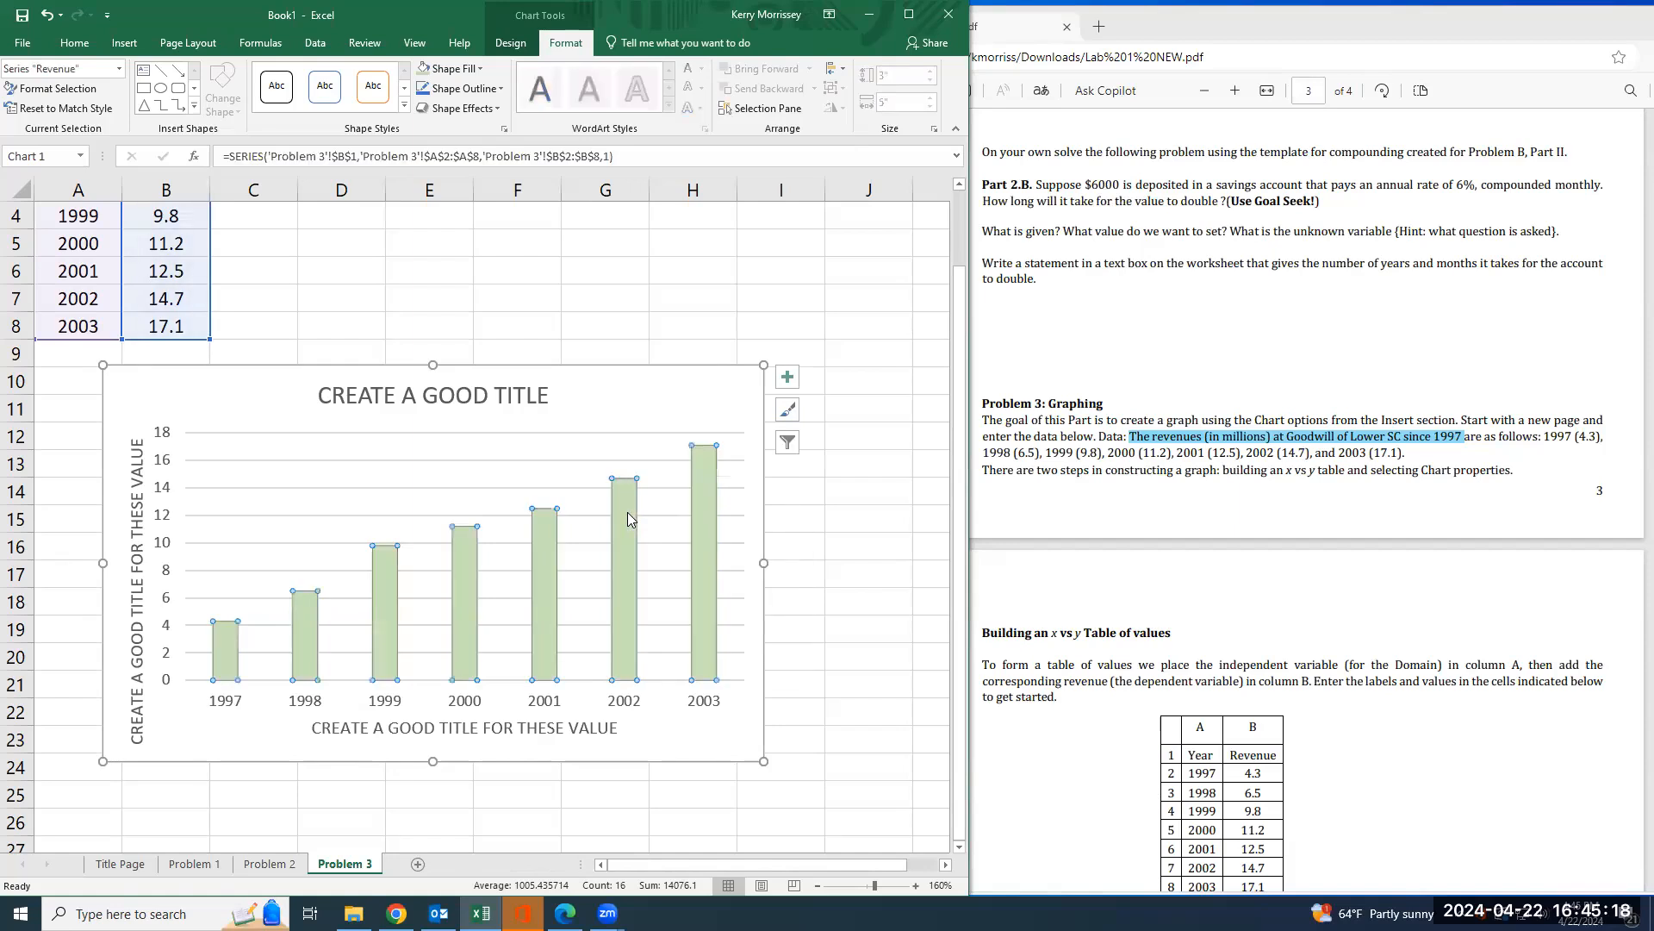
{"action": "left_click", "coordinate": [619, 428]}
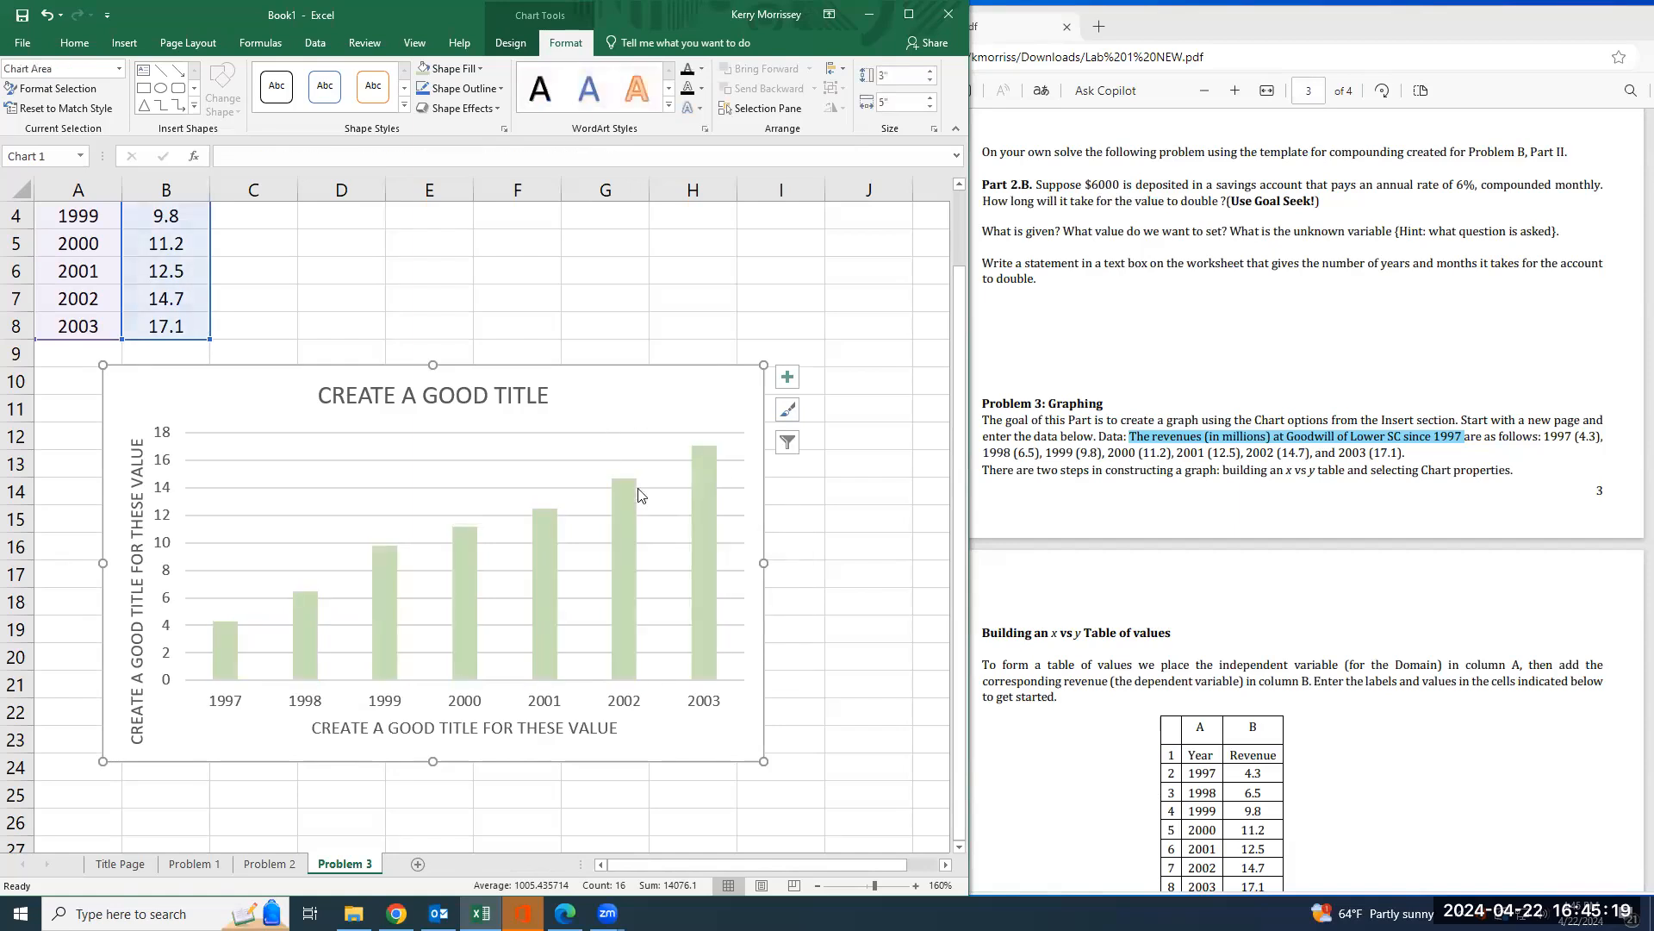
{"action": "left_click", "coordinate": [624, 534]}
{"action": "right_click", "coordinate": [623, 534]}
{"action": "key", "text": "Escape"}
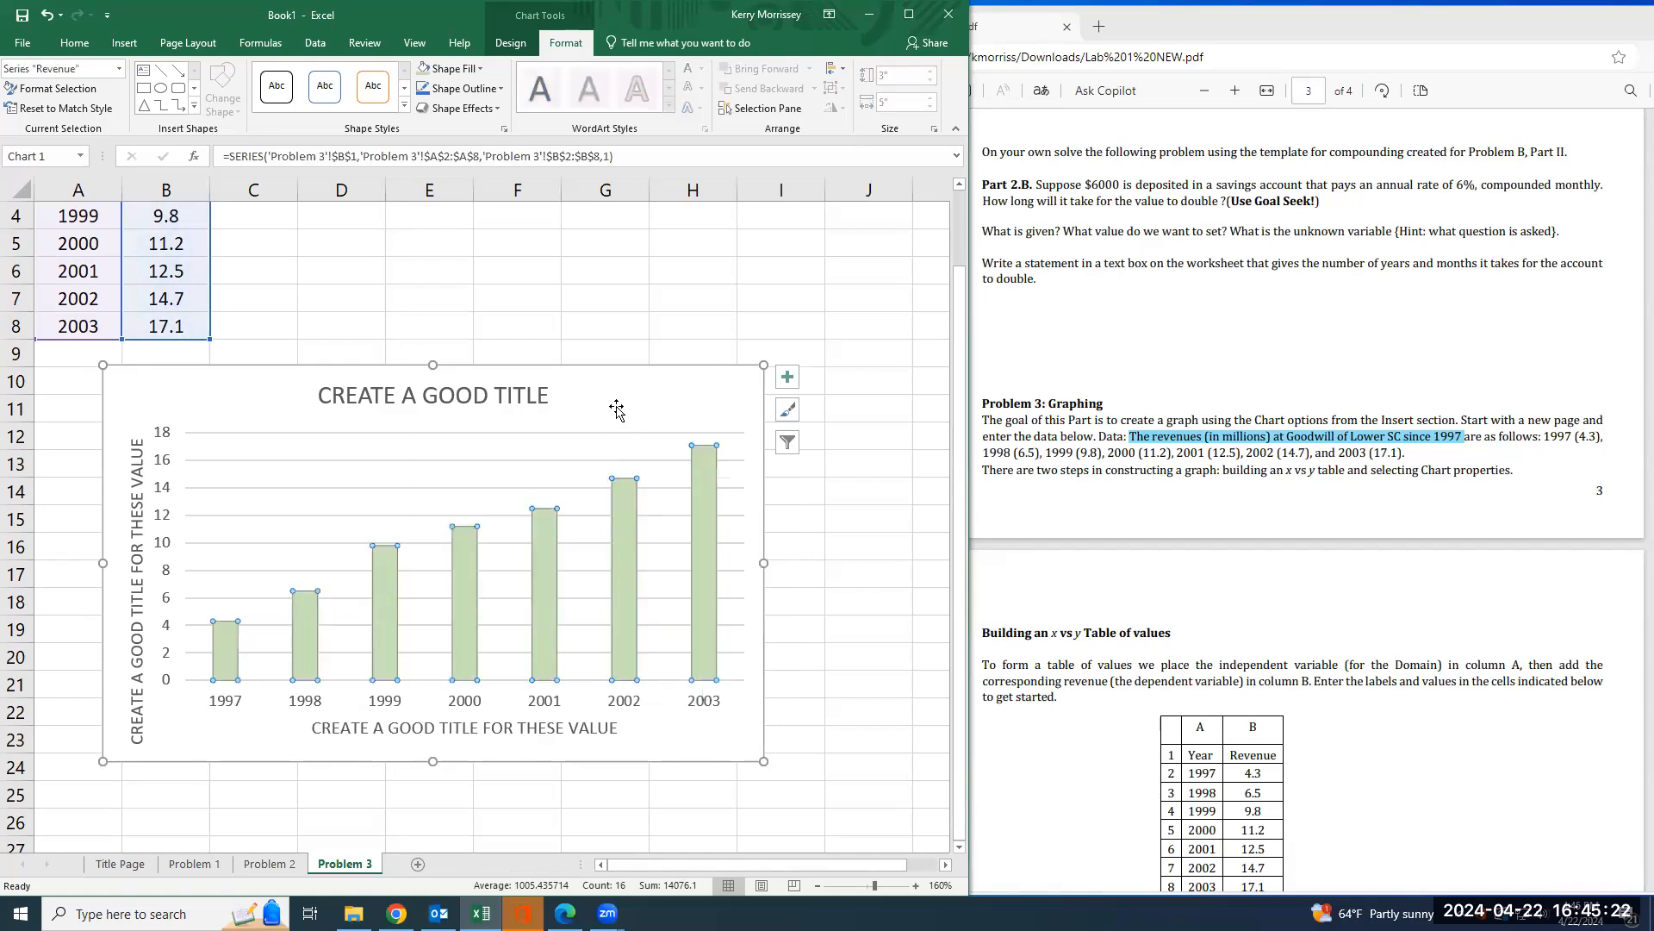
- Fill all Revenue series columns with a solid light orange theme color, and switch the fill to a gradient
{"action": "double_click", "coordinate": [628, 529]}
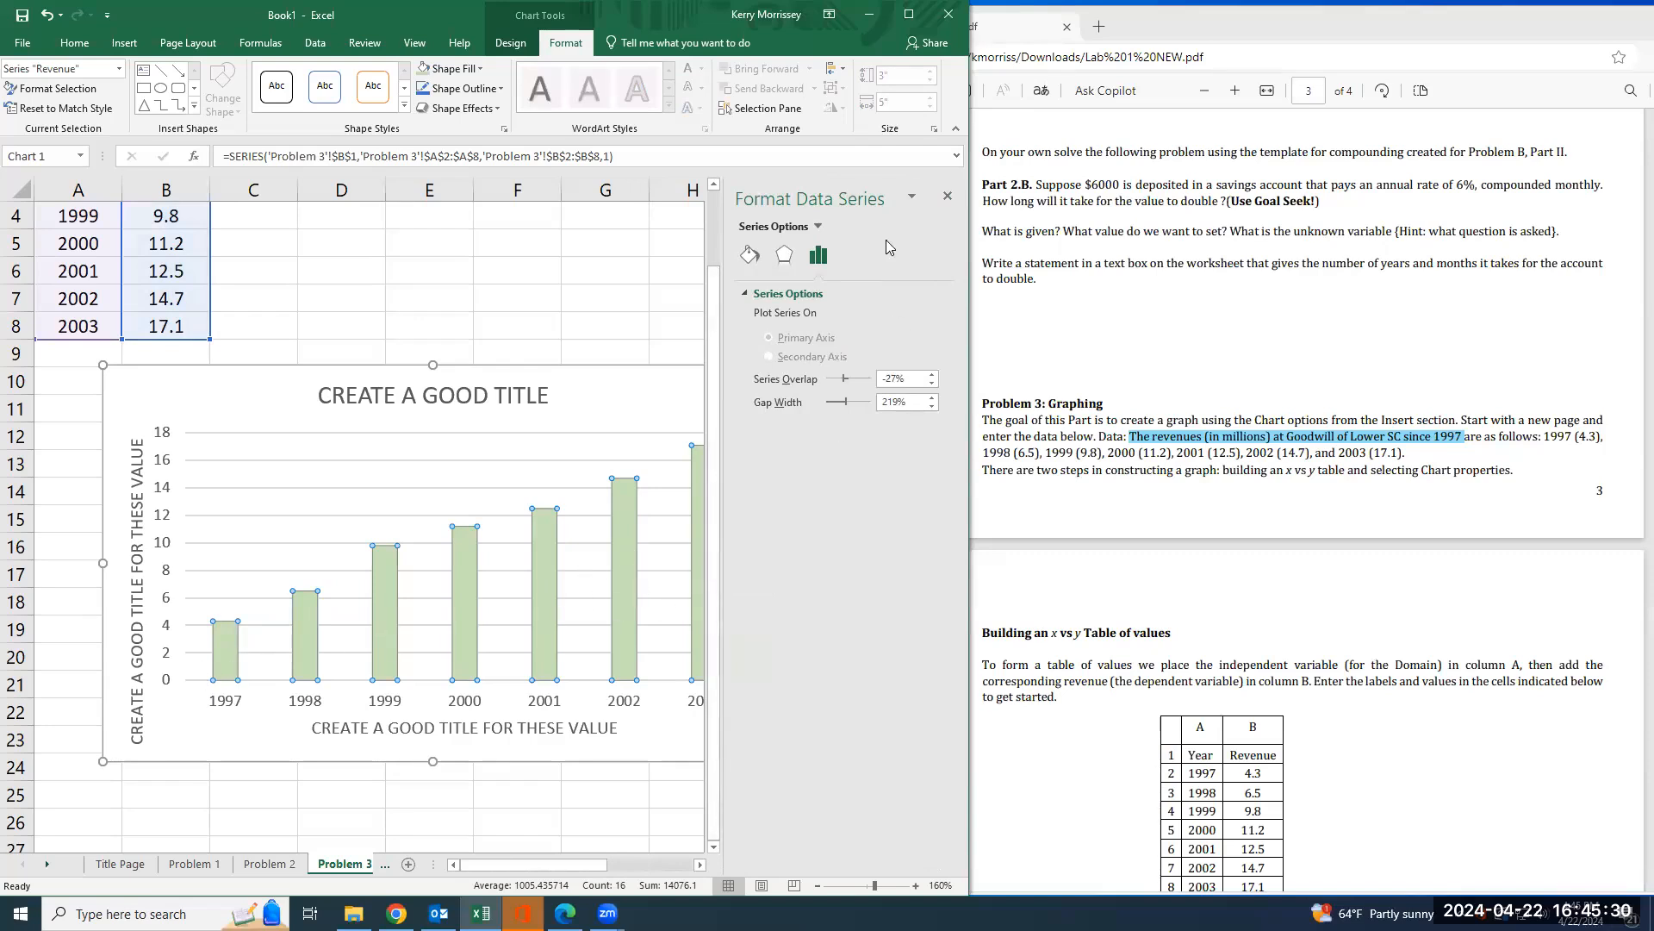
{"action": "left_click", "coordinate": [750, 258]}
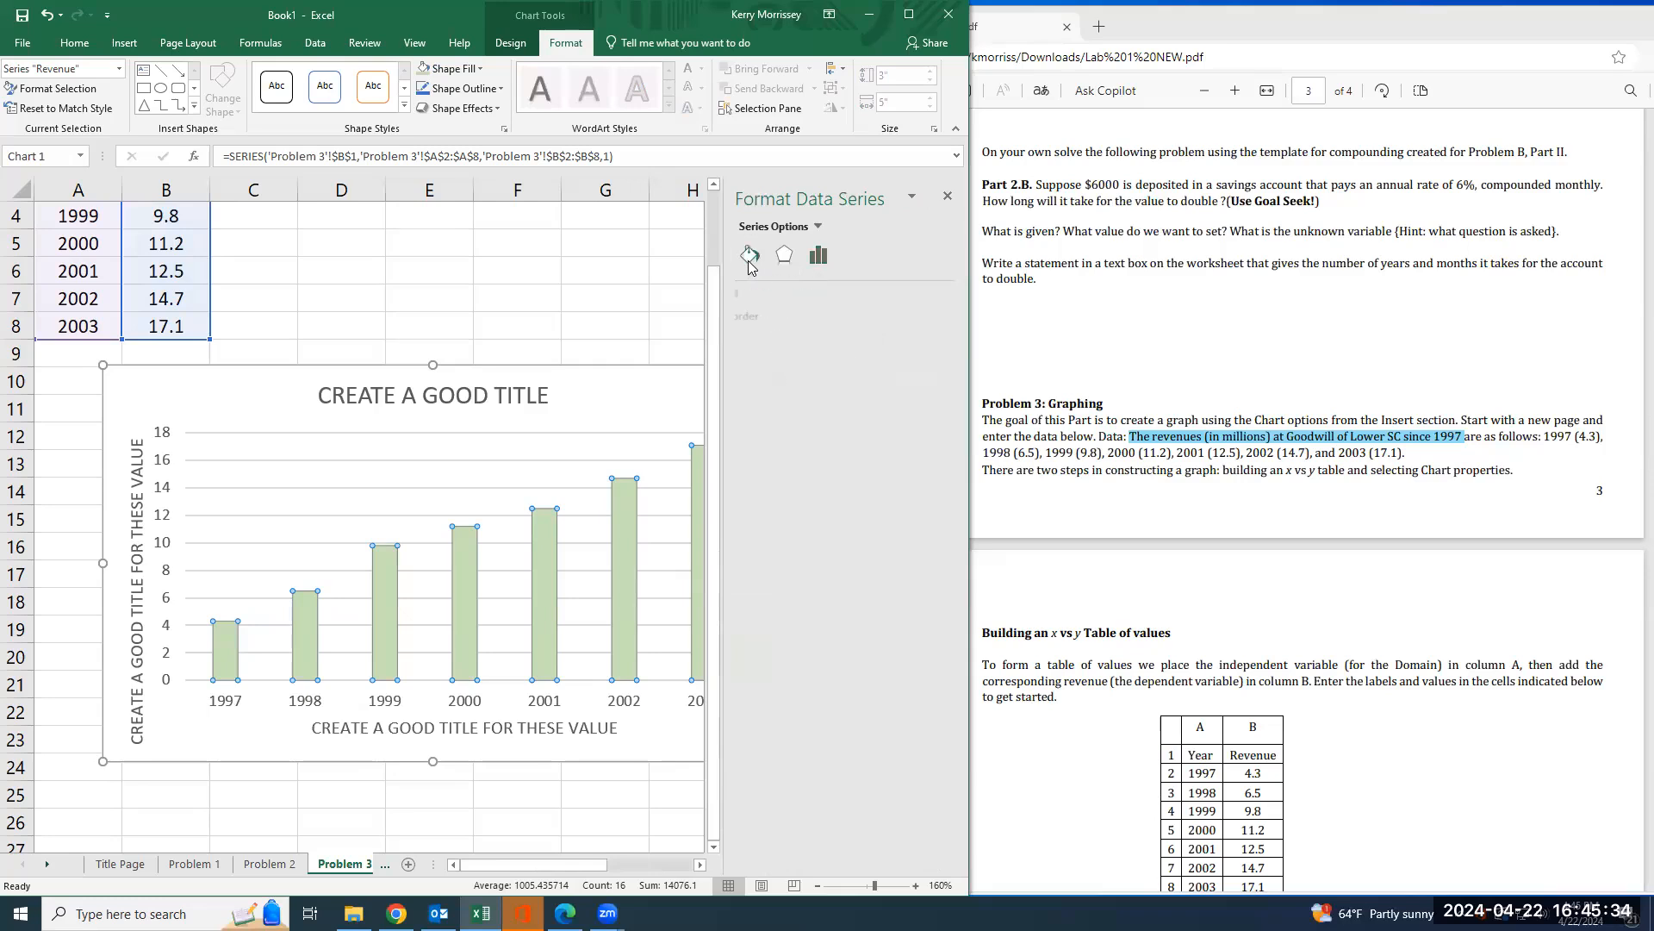
{"action": "left_click", "coordinate": [757, 294]}
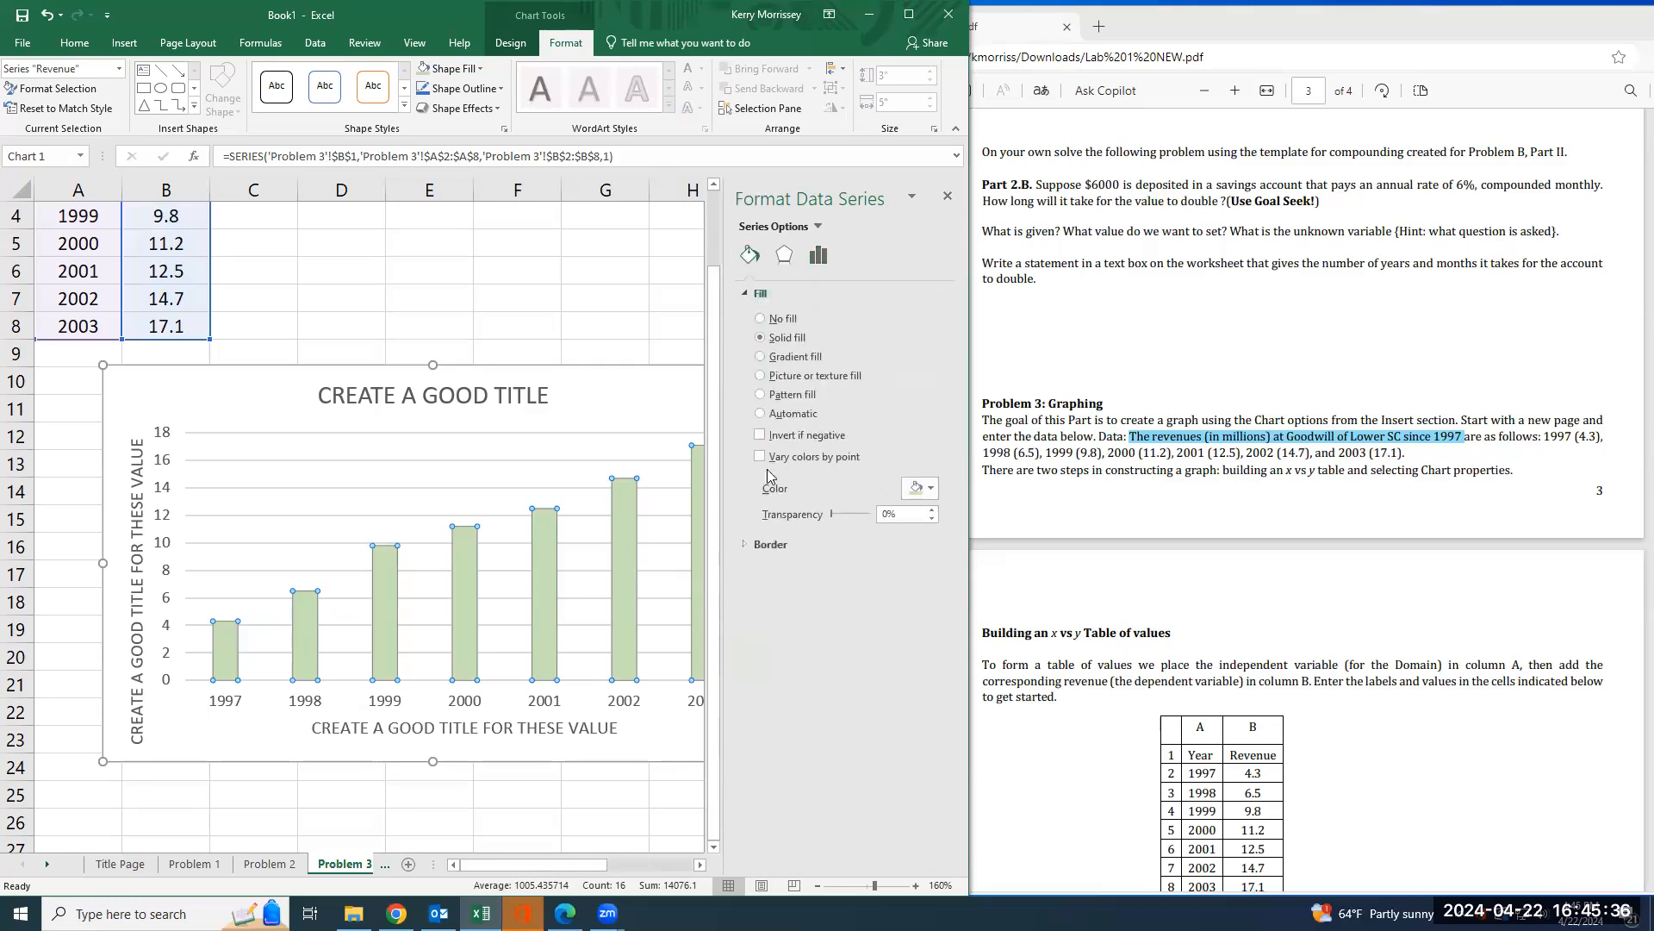
{"action": "left_click", "coordinate": [928, 488]}
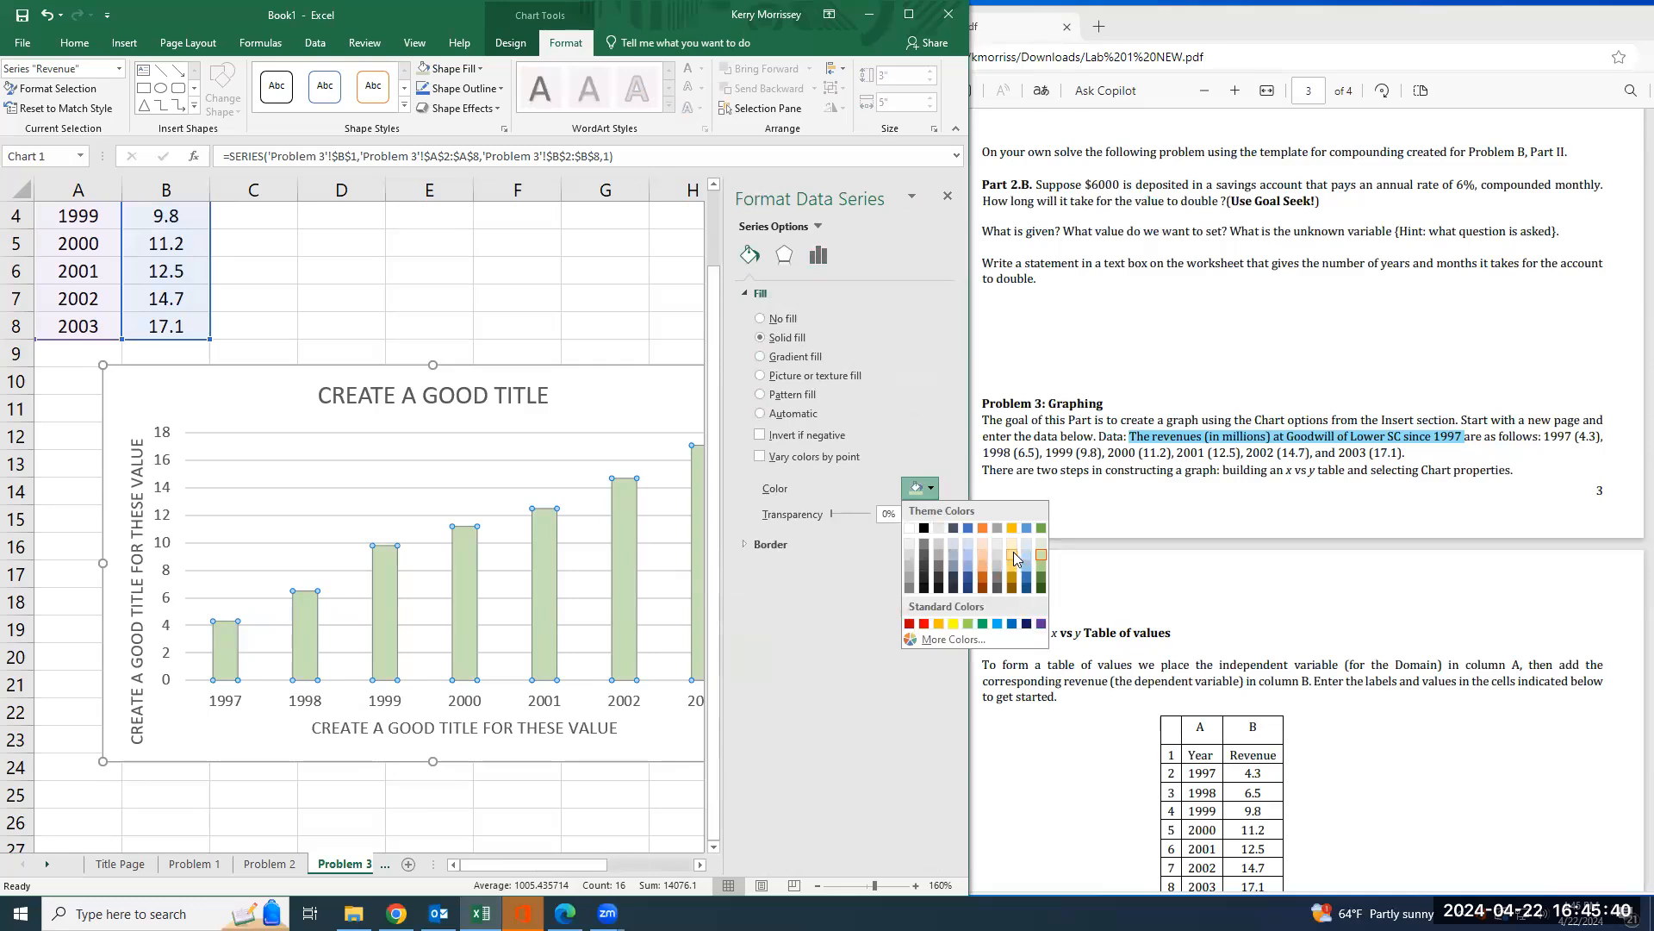
{"action": "left_click", "coordinate": [984, 553]}
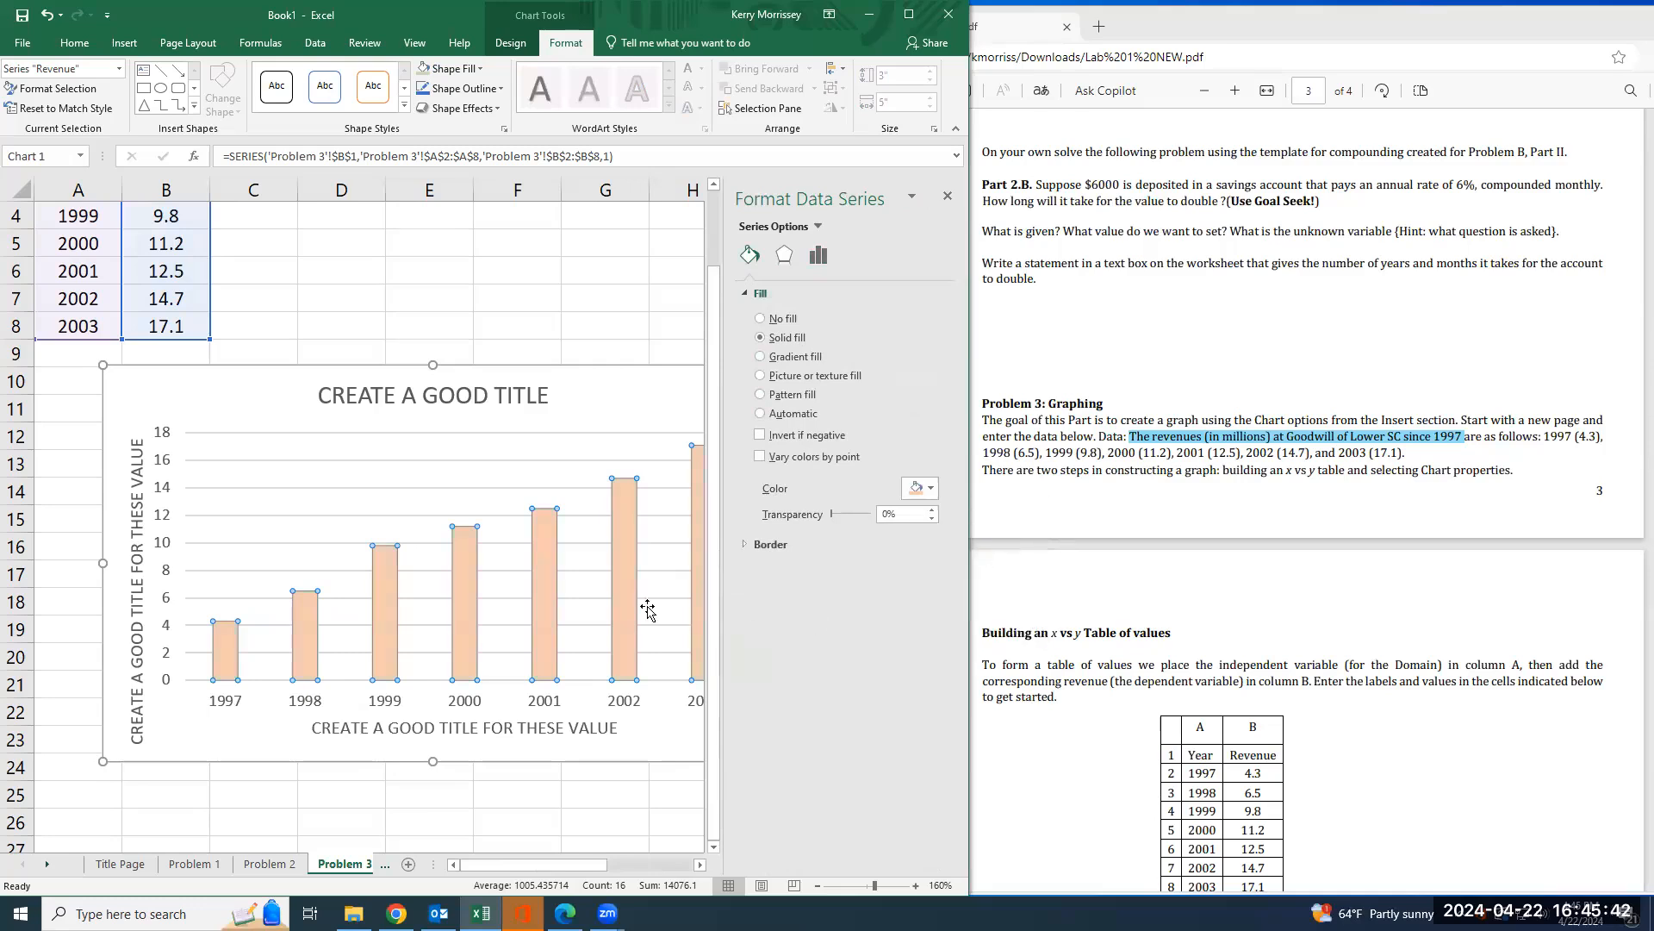
{"action": "left_click", "coordinate": [761, 358]}
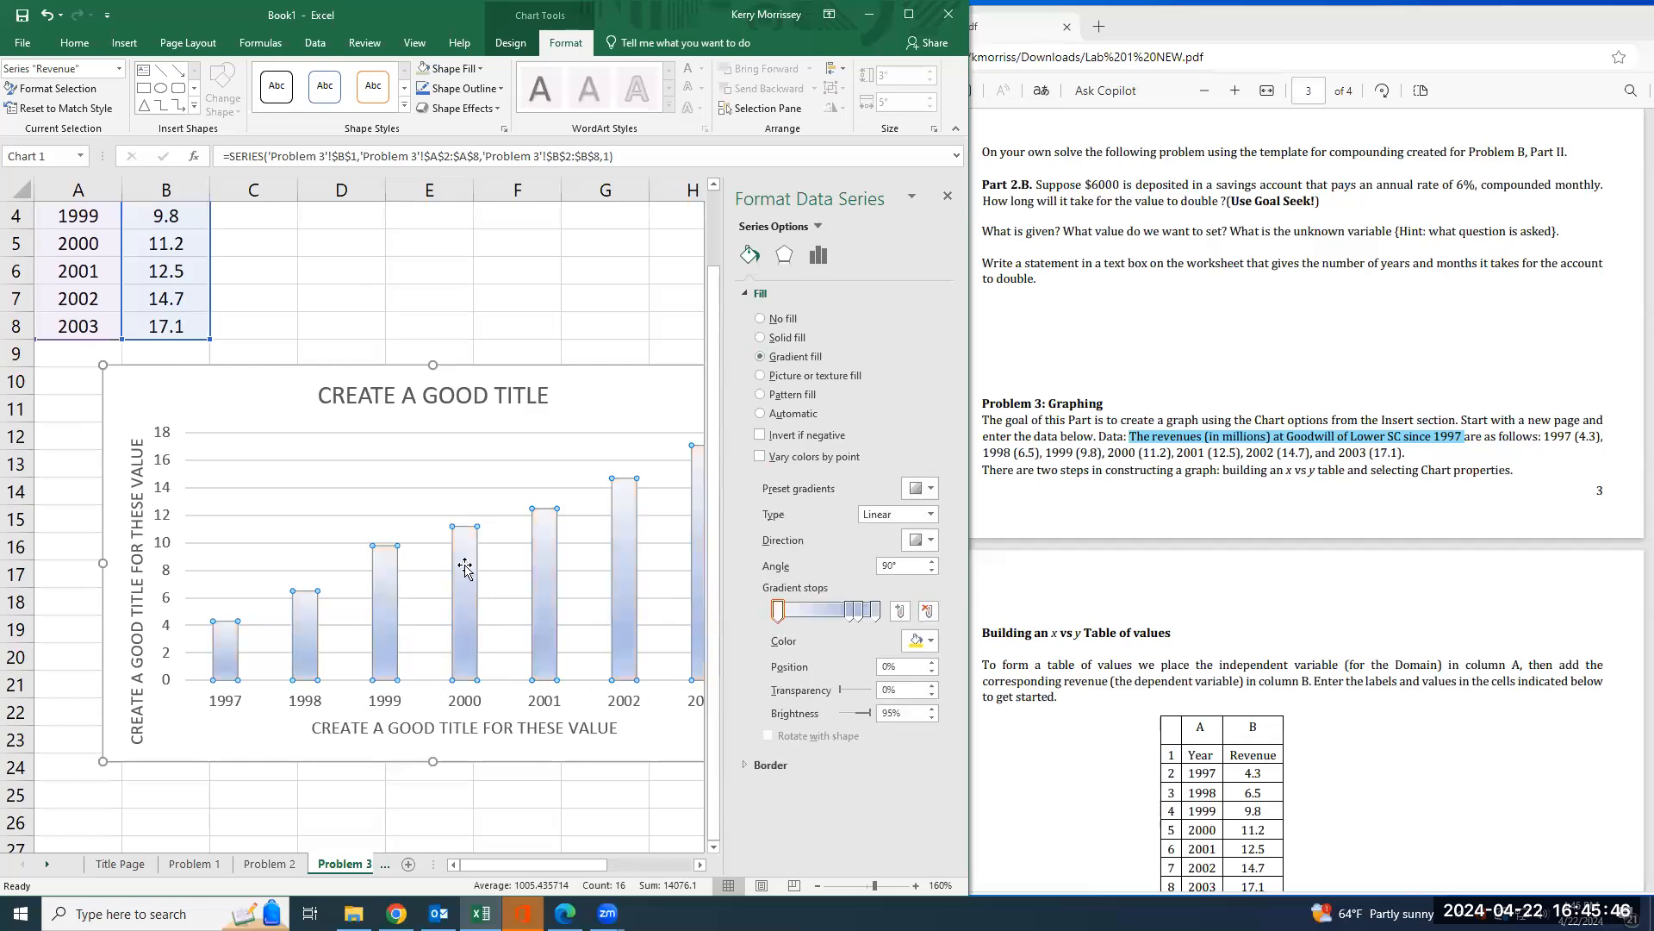
- Give the Revenue columns a solid line border in black with a dashed line style
{"action": "left_click", "coordinate": [771, 764]}
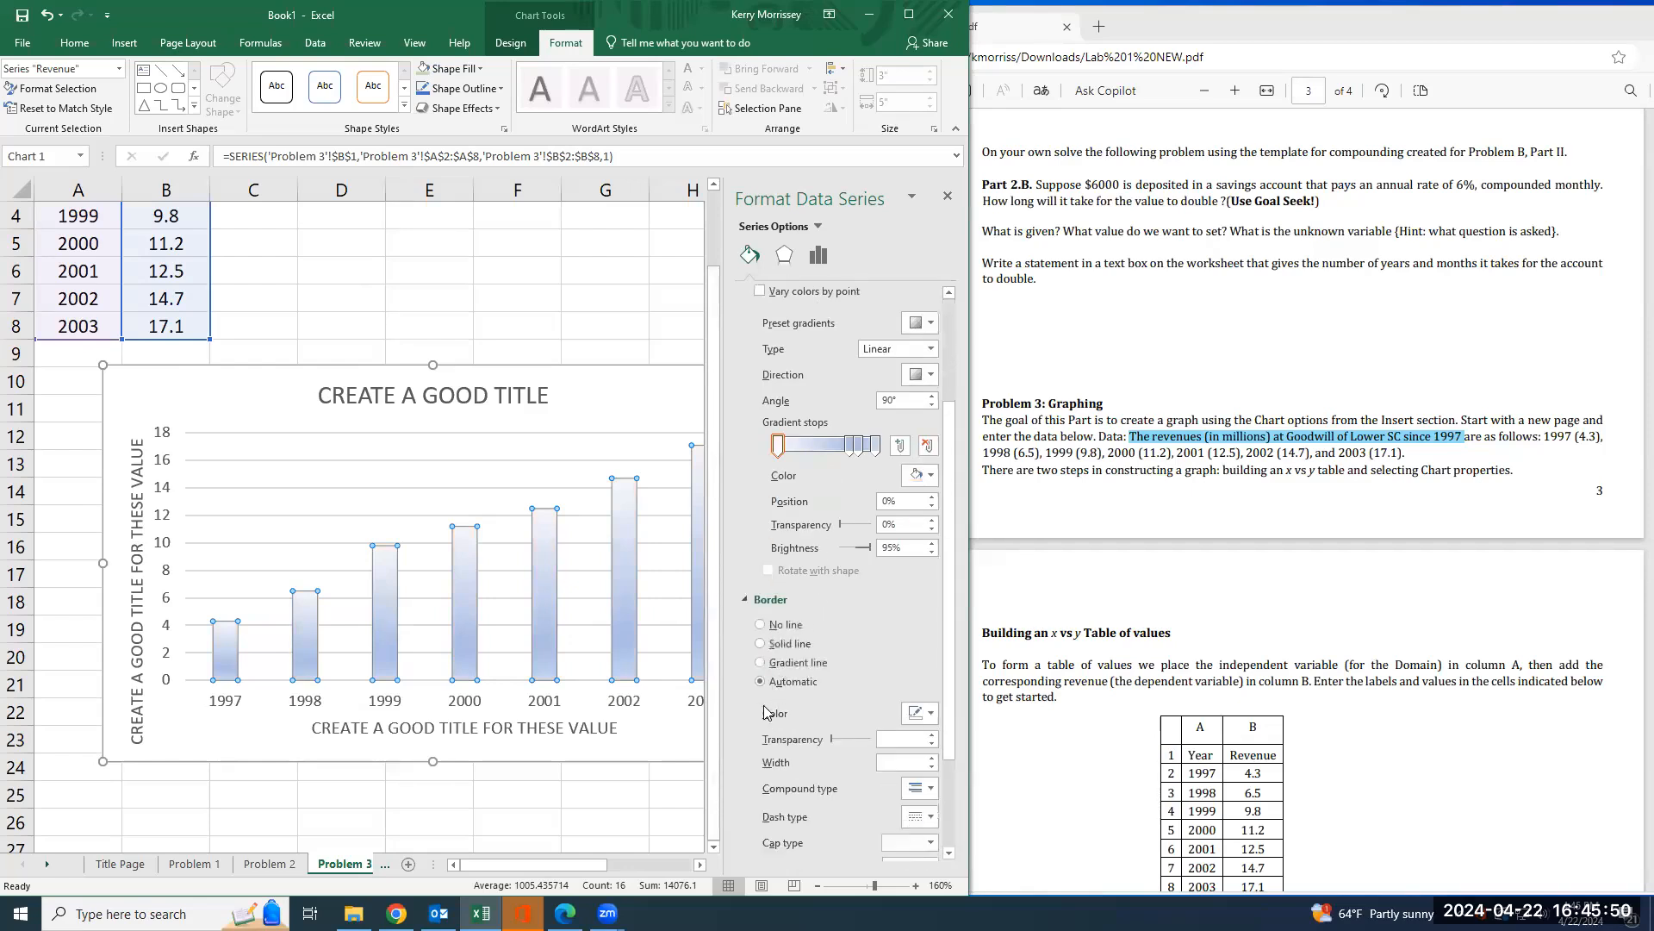
{"action": "left_click", "coordinate": [762, 602]}
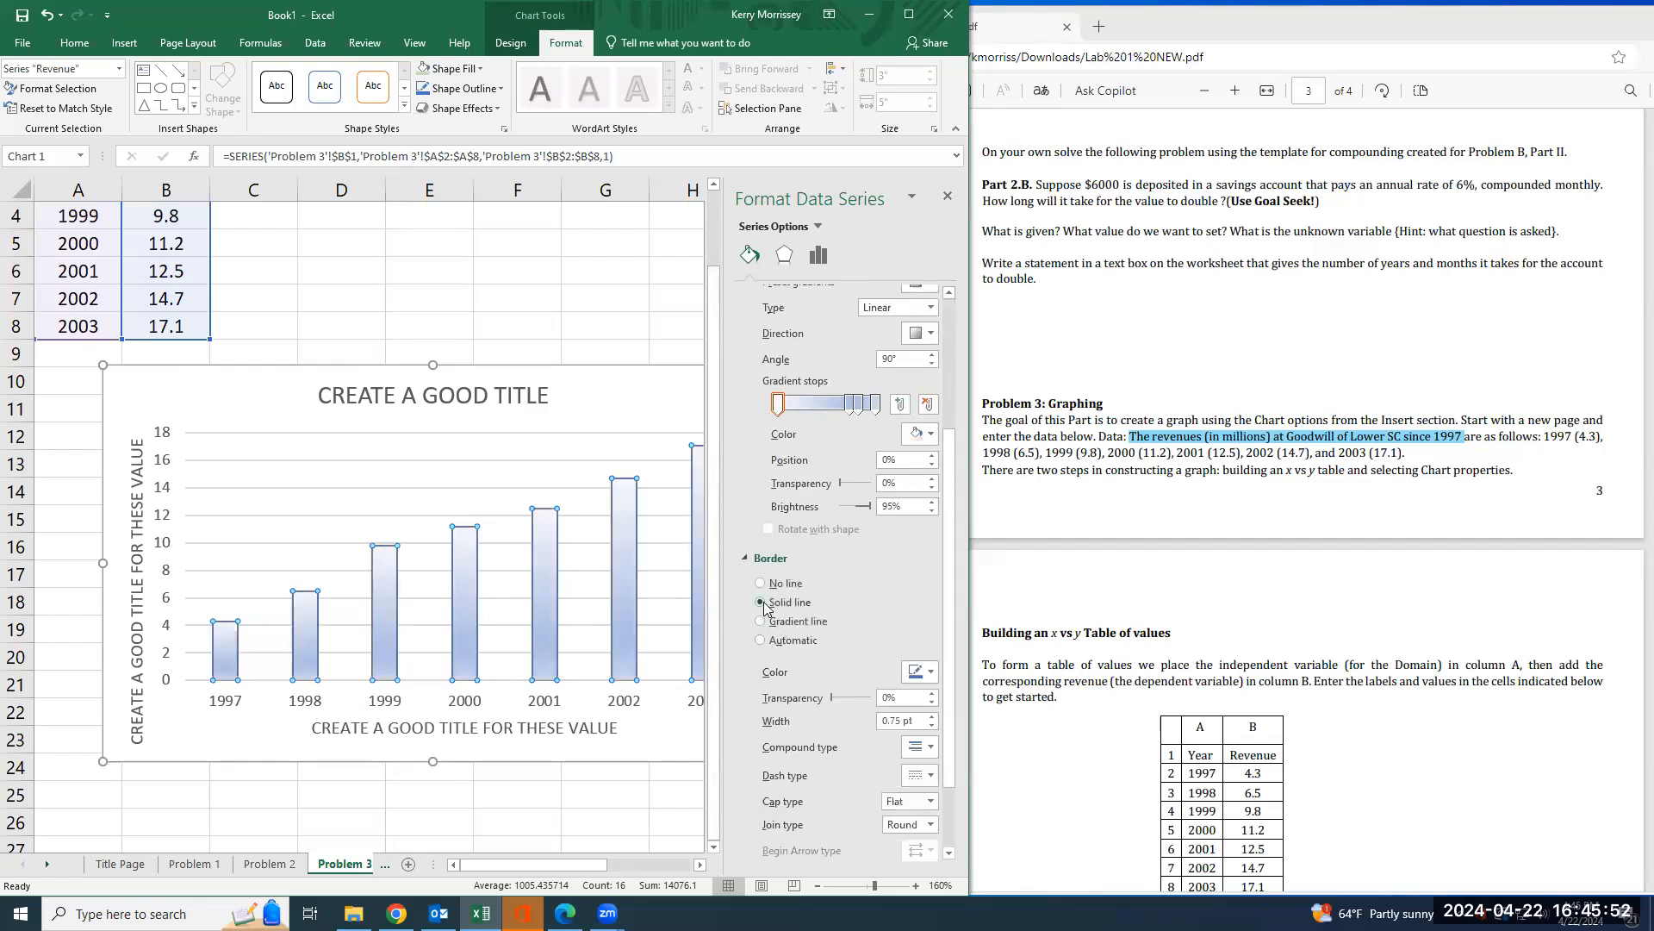
{"action": "left_click", "coordinate": [931, 674]}
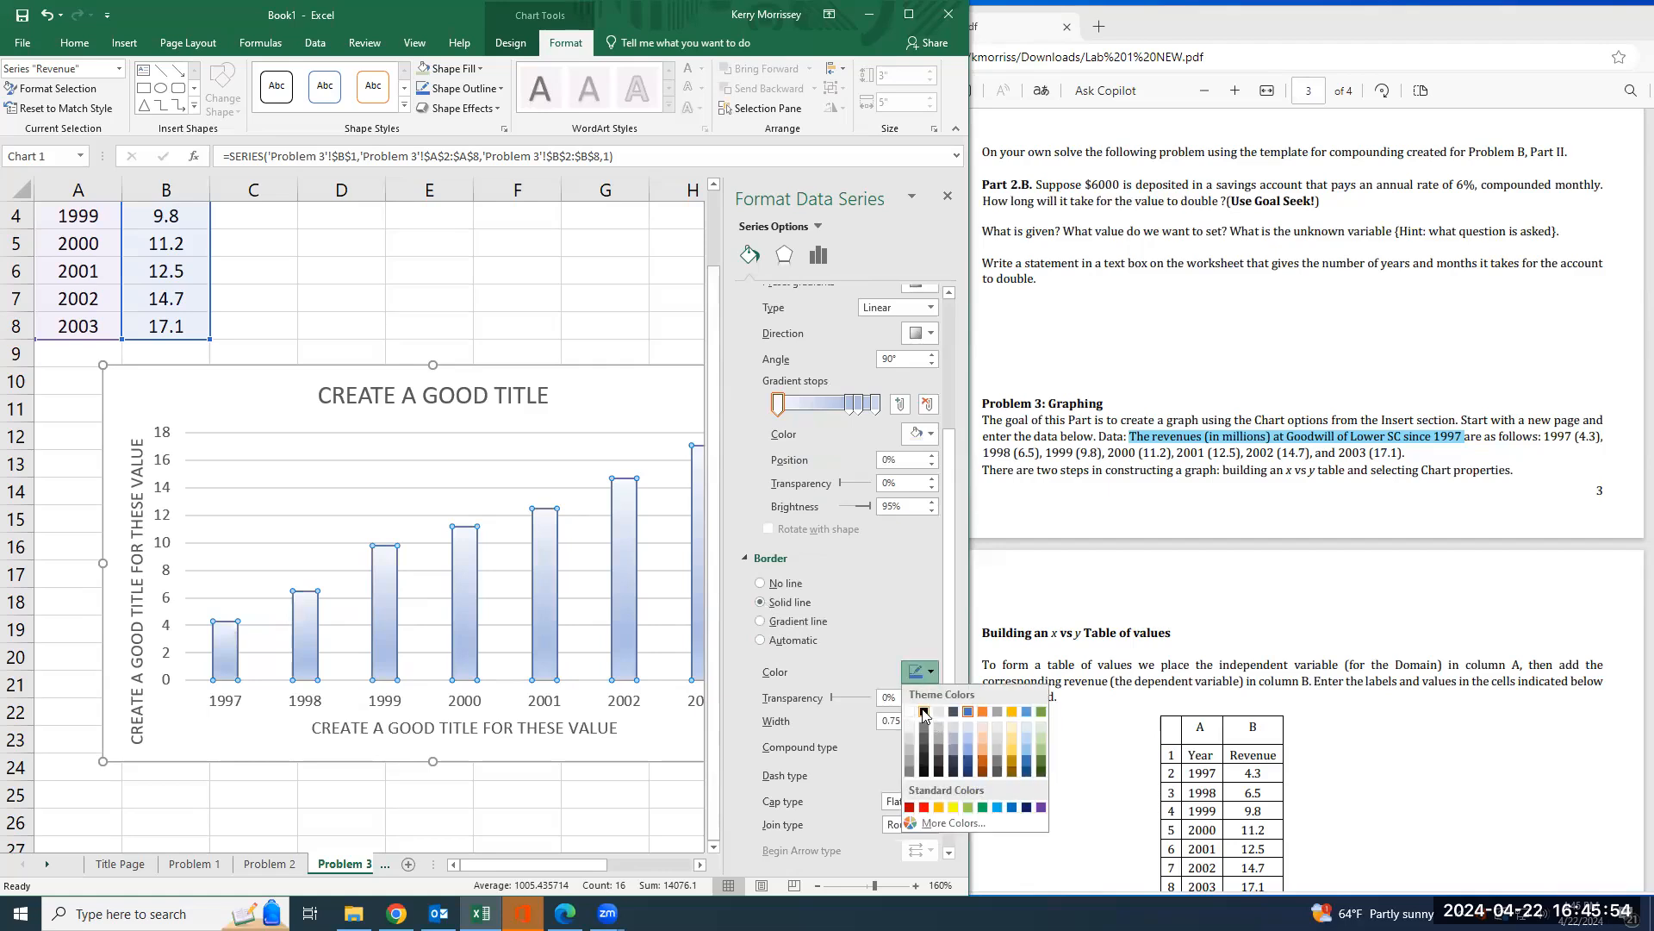
{"action": "left_click", "coordinate": [918, 709]}
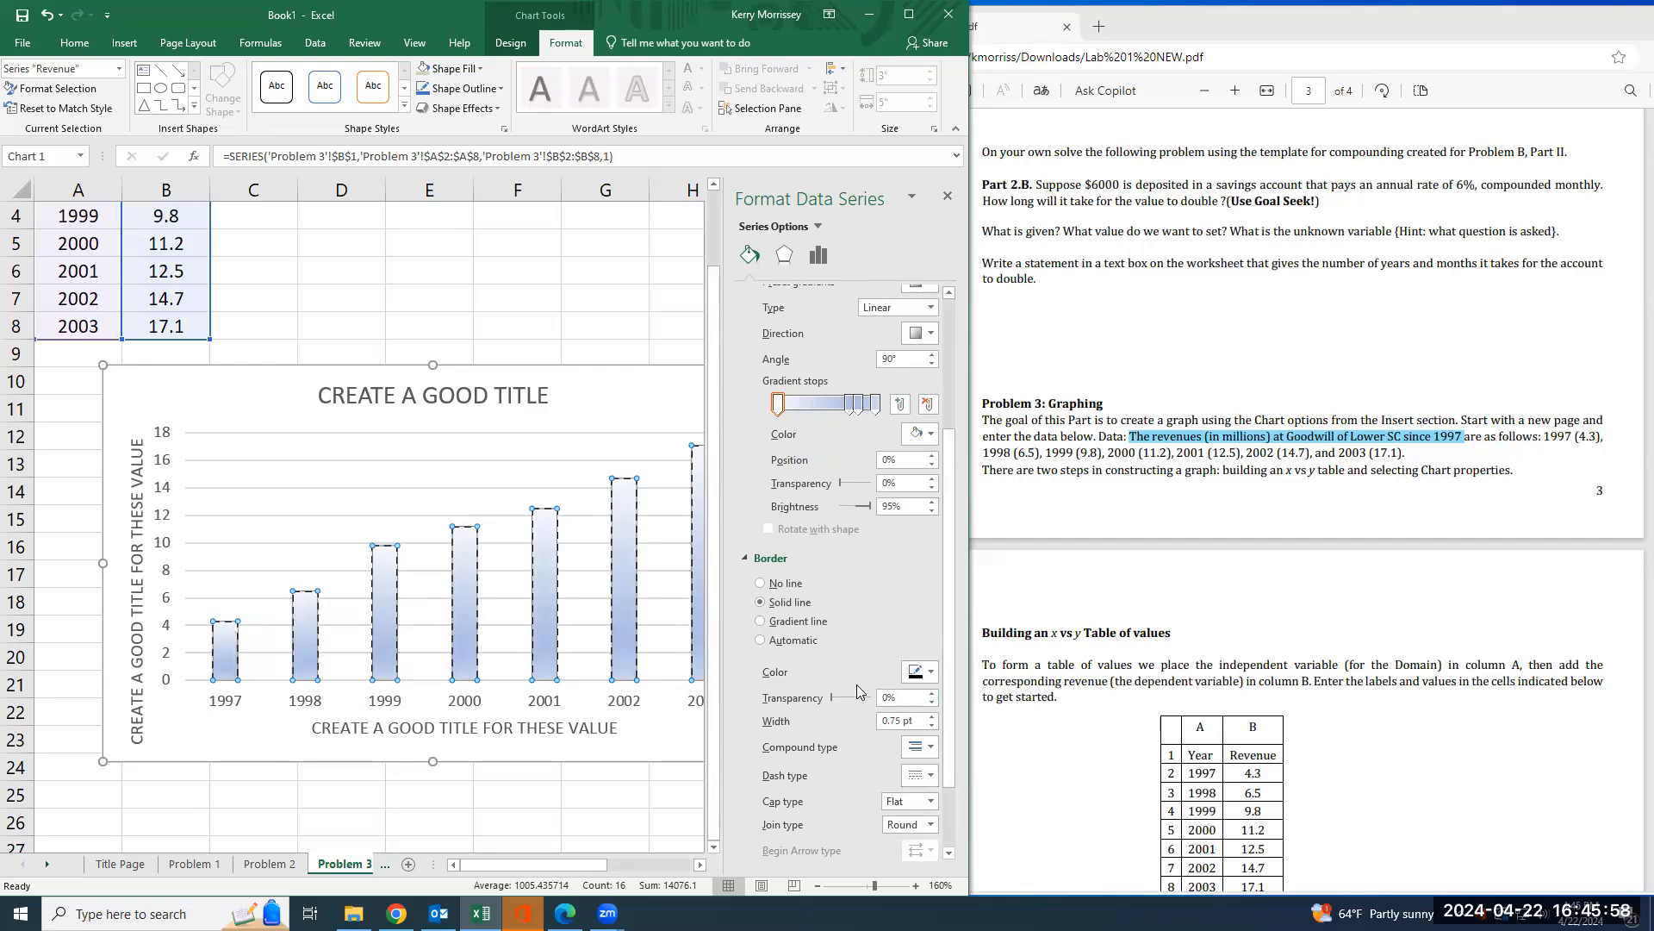
- Set the gap width of the Revenue columns to 0%, widen it to 281%, and close the series formatting
{"action": "scroll", "coordinate": [830, 709], "scroll_direction": "up", "scroll_amount": 3}
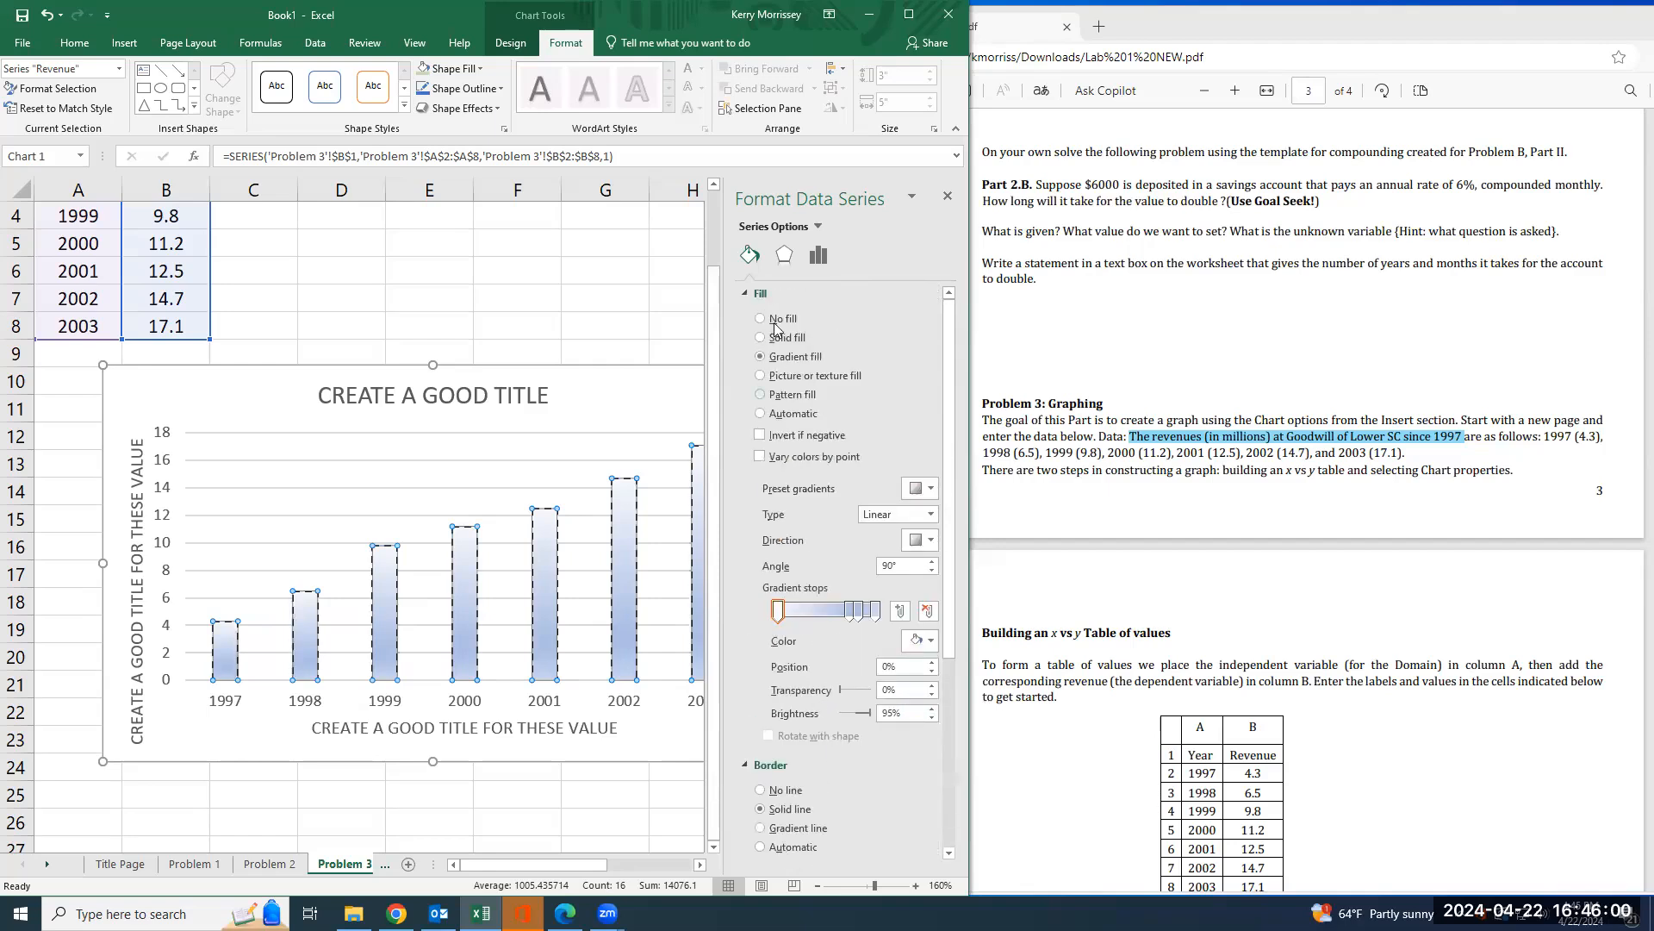
{"action": "left_click", "coordinate": [819, 257]}
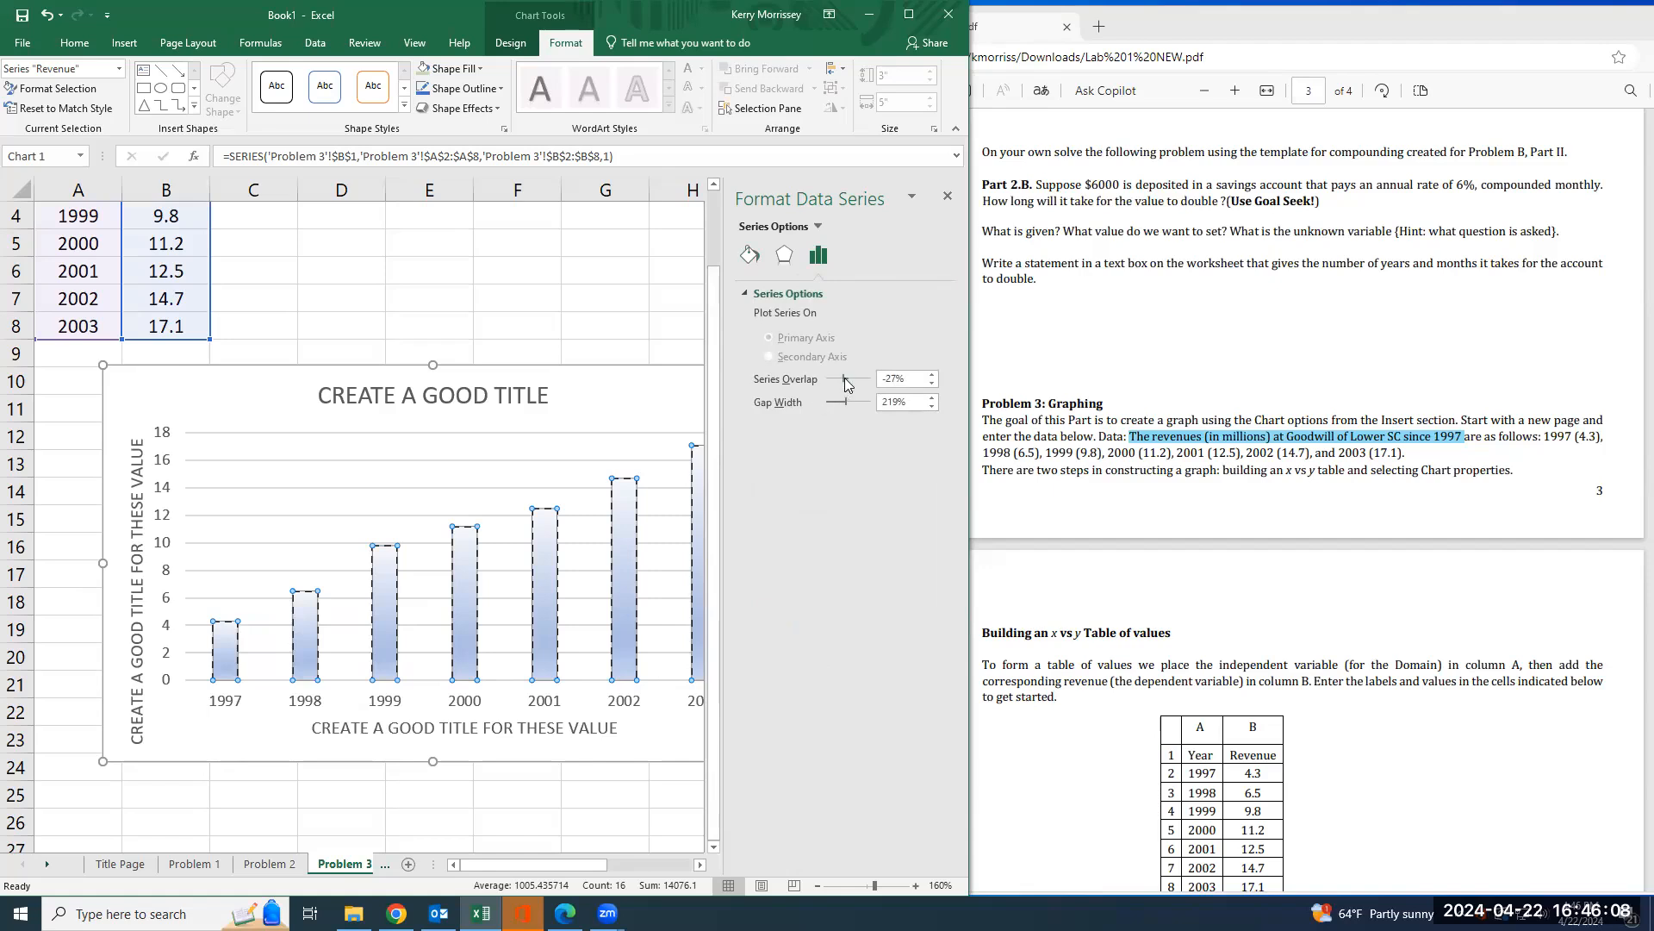
{"action": "left_click_drag", "start_coordinate": [849, 405], "coordinate": [829, 408]}
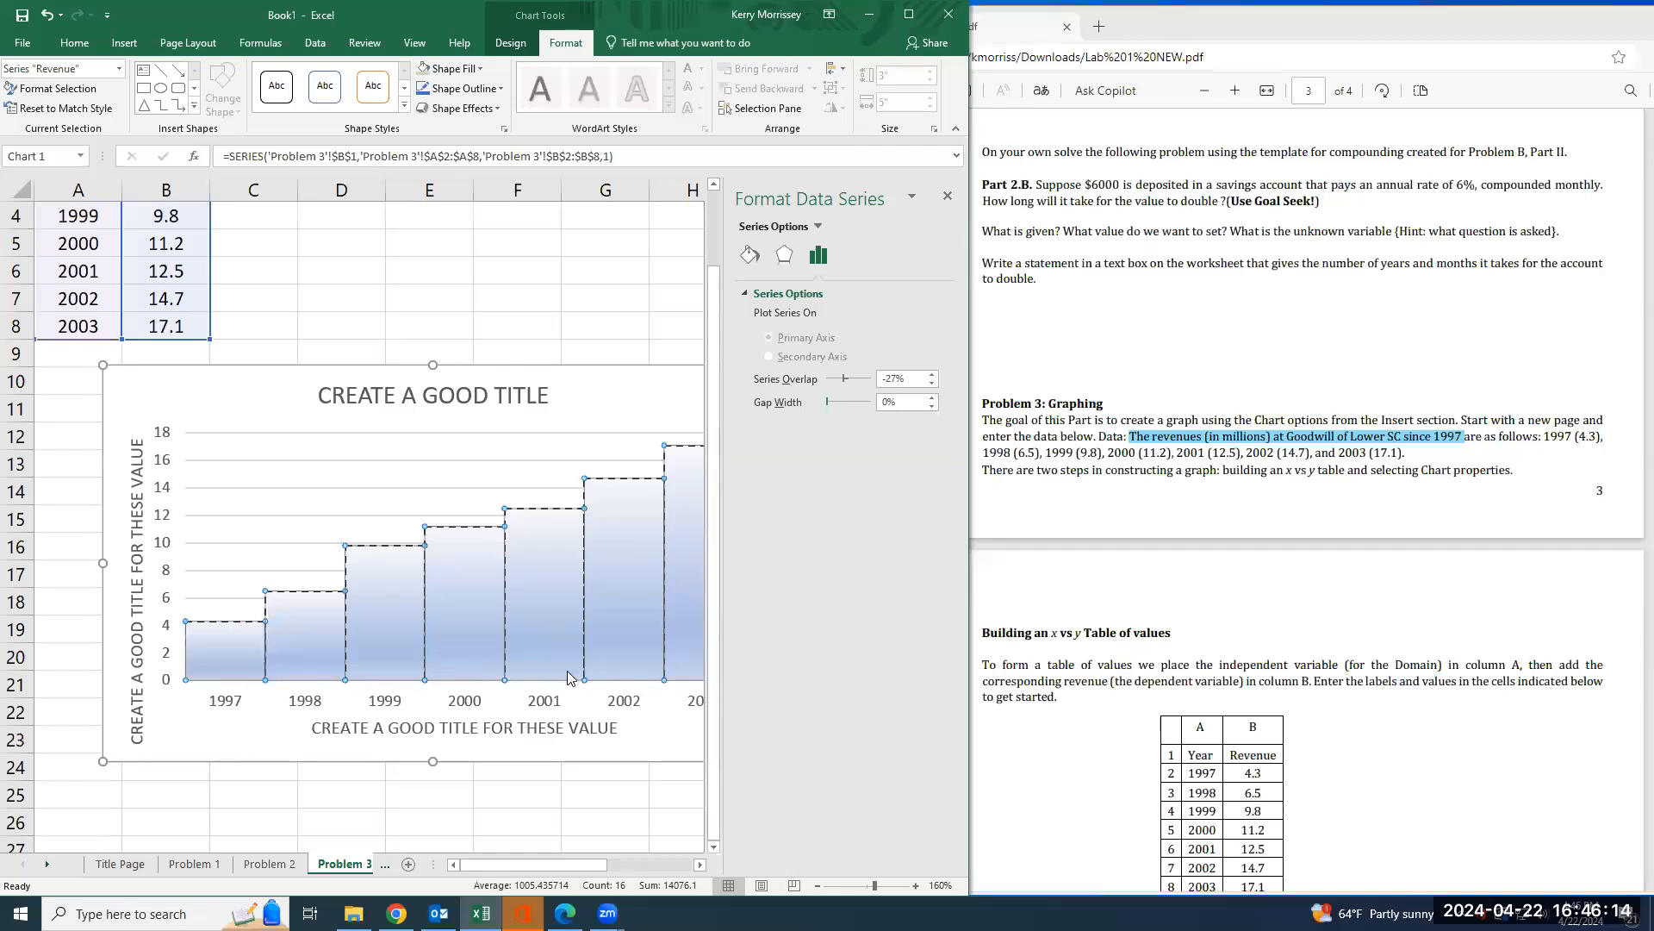
{"action": "mouse_move", "coordinate": [703, 664]}
{"action": "left_click_drag", "start_coordinate": [830, 406], "coordinate": [859, 406]}
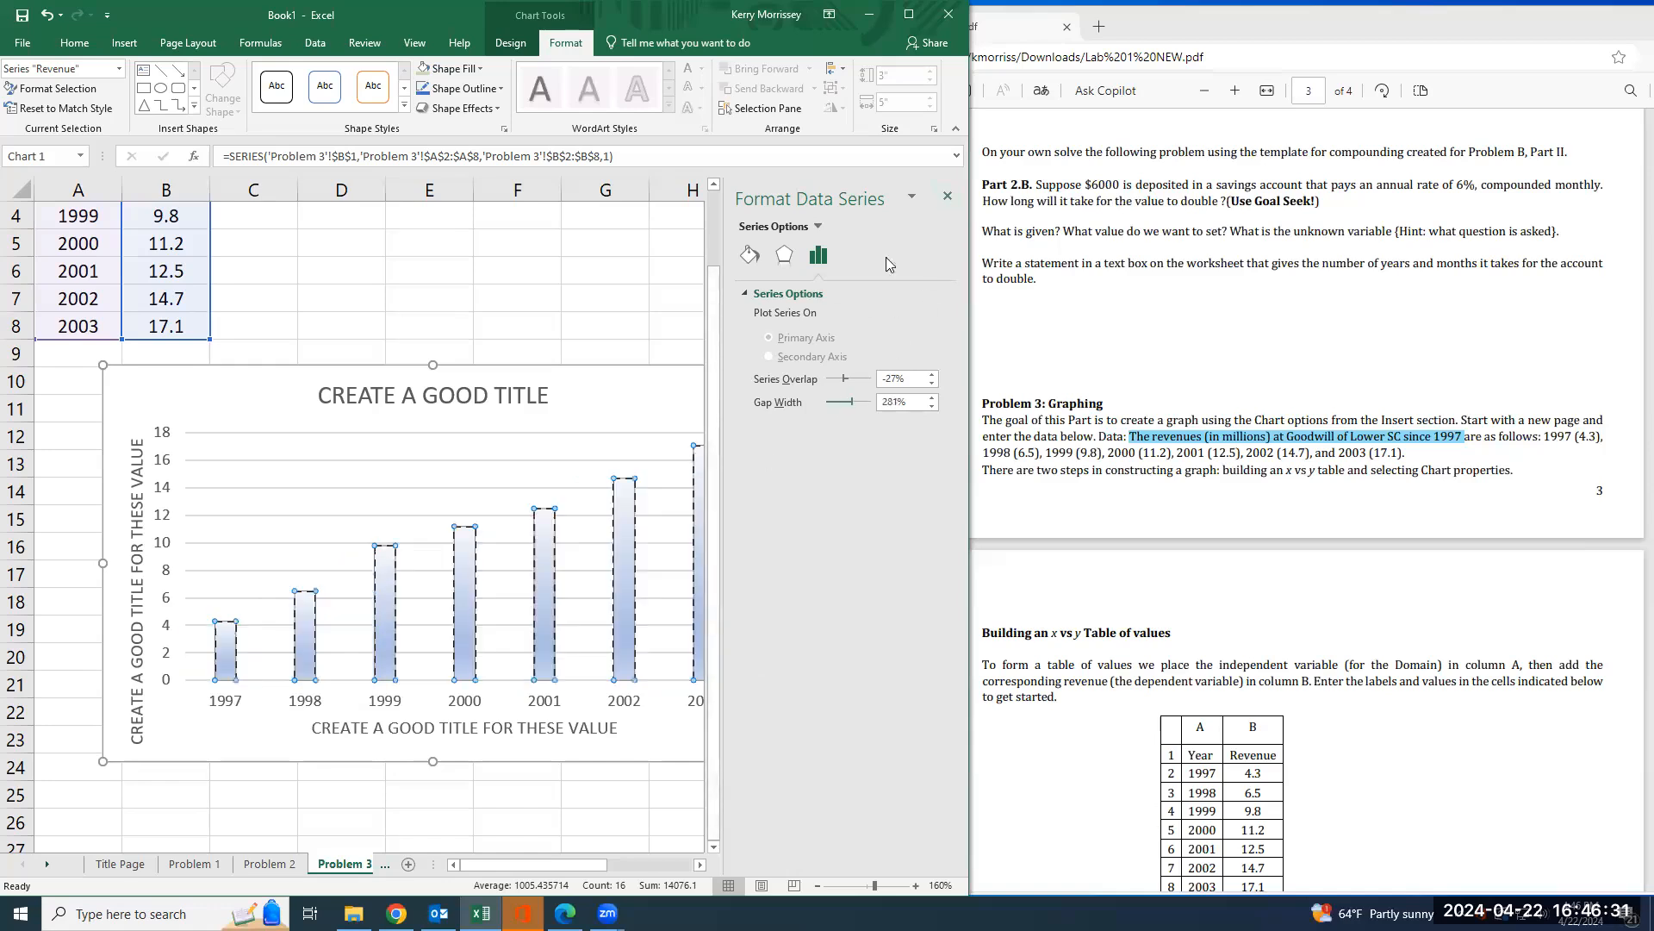
{"action": "left_click", "coordinate": [948, 195]}
{"action": "left_click", "coordinate": [585, 405]}
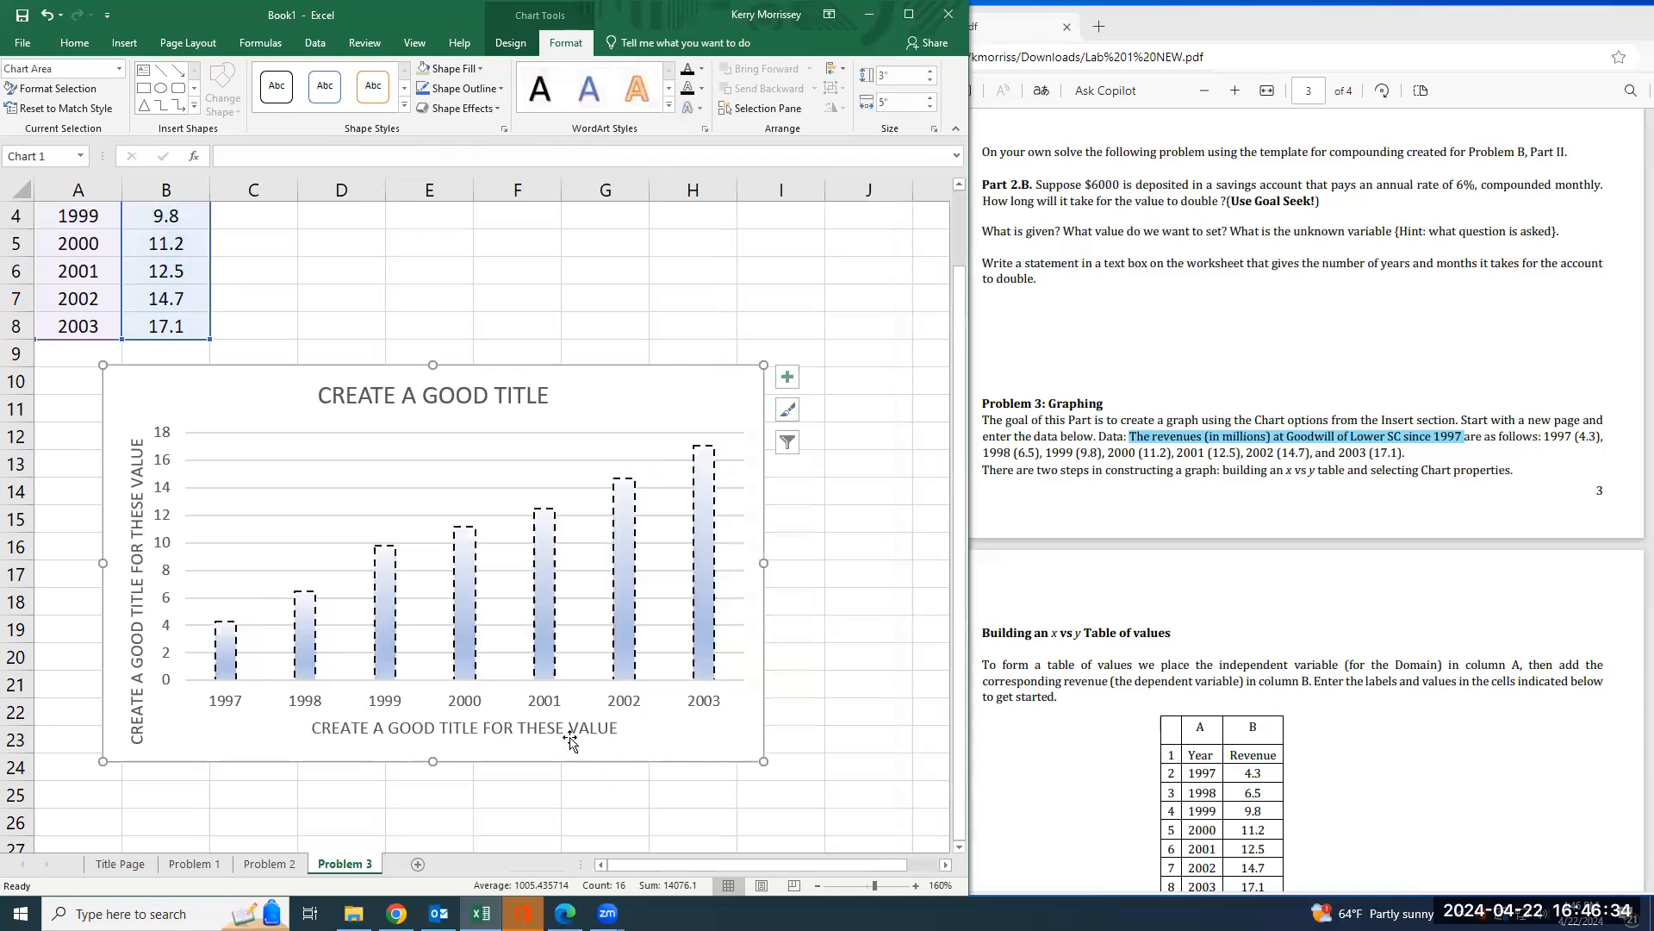
{"action": "right_click", "coordinate": [546, 546]}
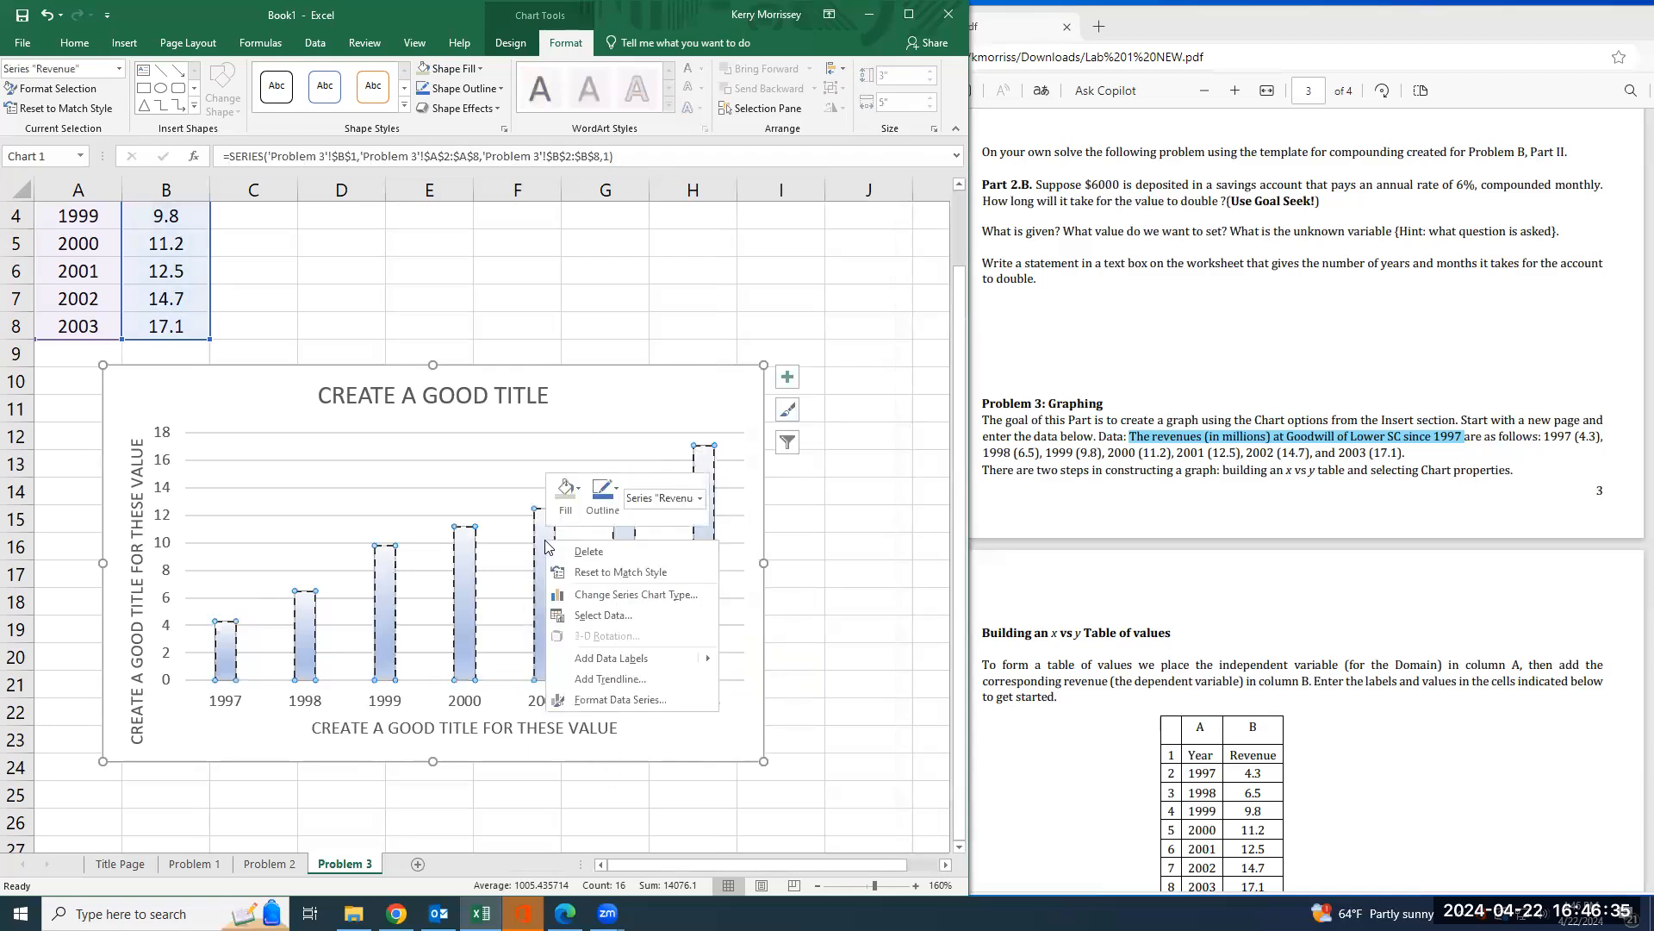
{"action": "left_click", "coordinate": [620, 398]}
{"action": "left_click", "coordinate": [621, 398]}
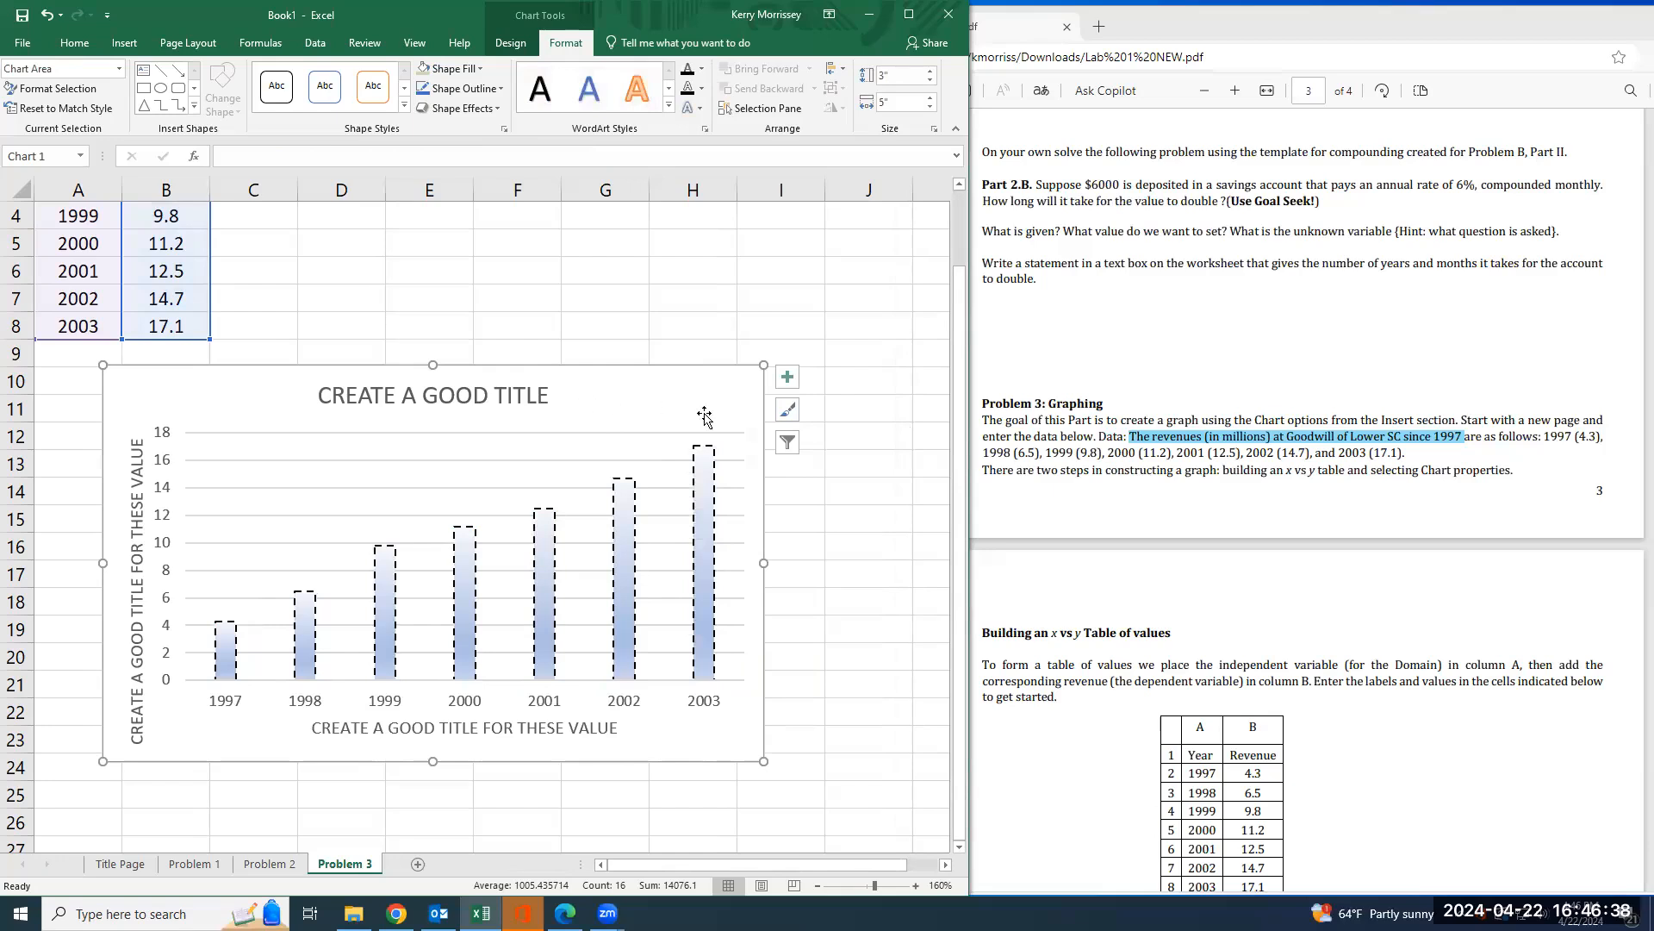
- Set the Revenue series gap width to 0% and change the column border's dash type to a continuous line
{"action": "double_click", "coordinate": [624, 556]}
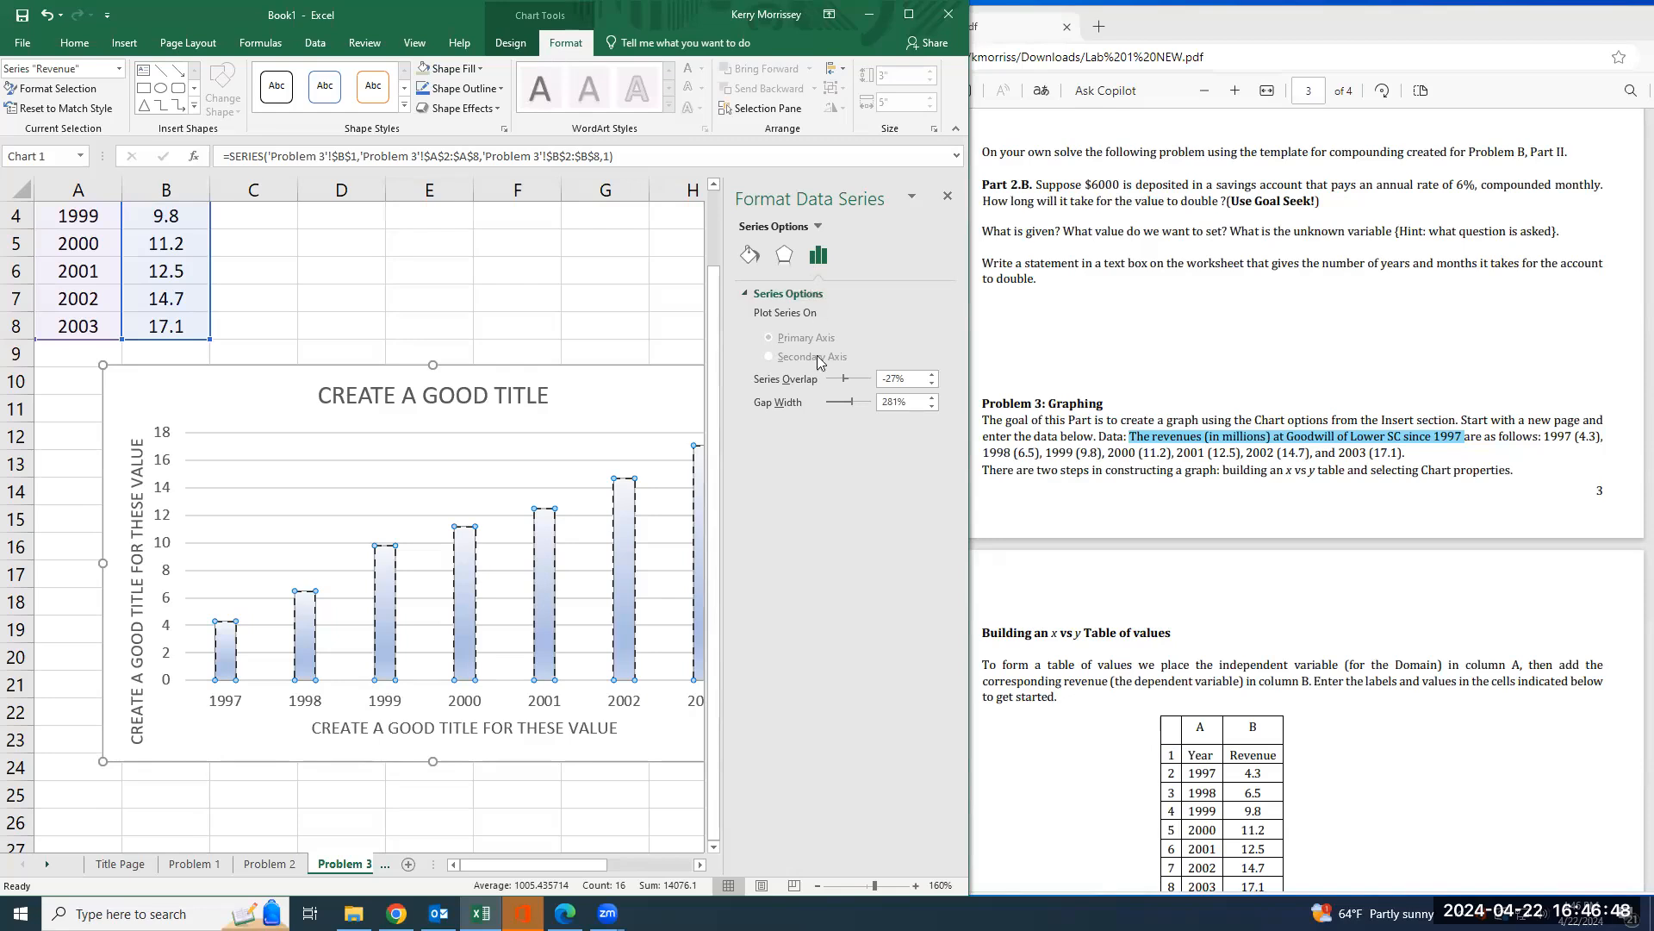
{"action": "left_click_drag", "start_coordinate": [853, 407], "coordinate": [827, 408]}
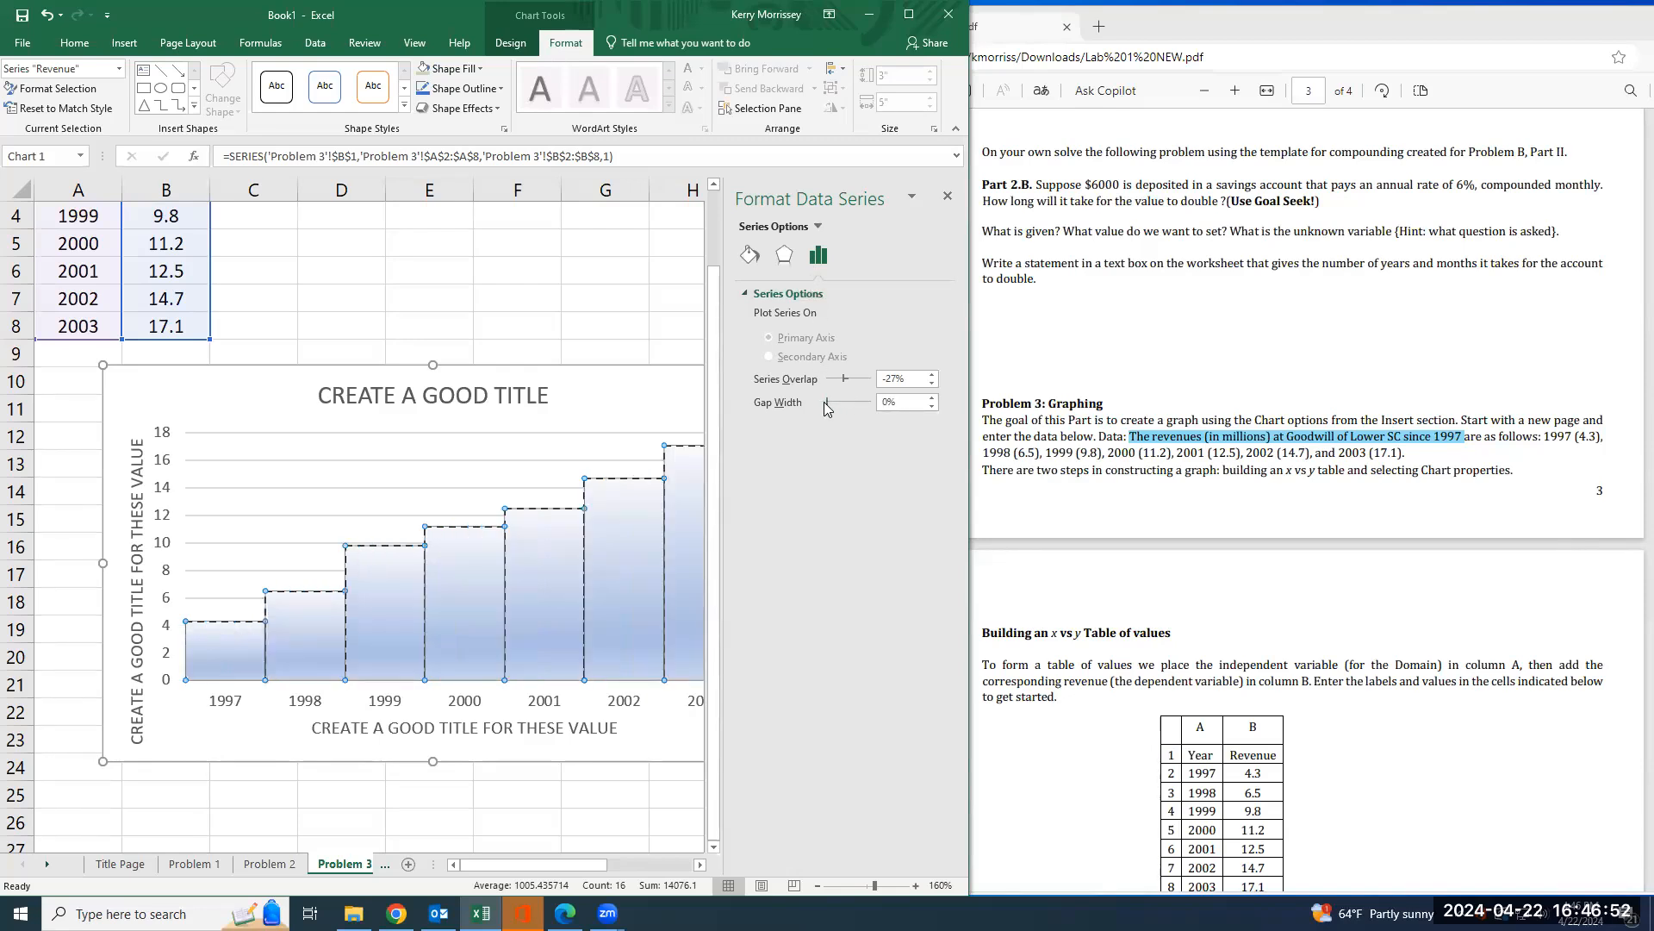
{"action": "left_click", "coordinate": [750, 255]}
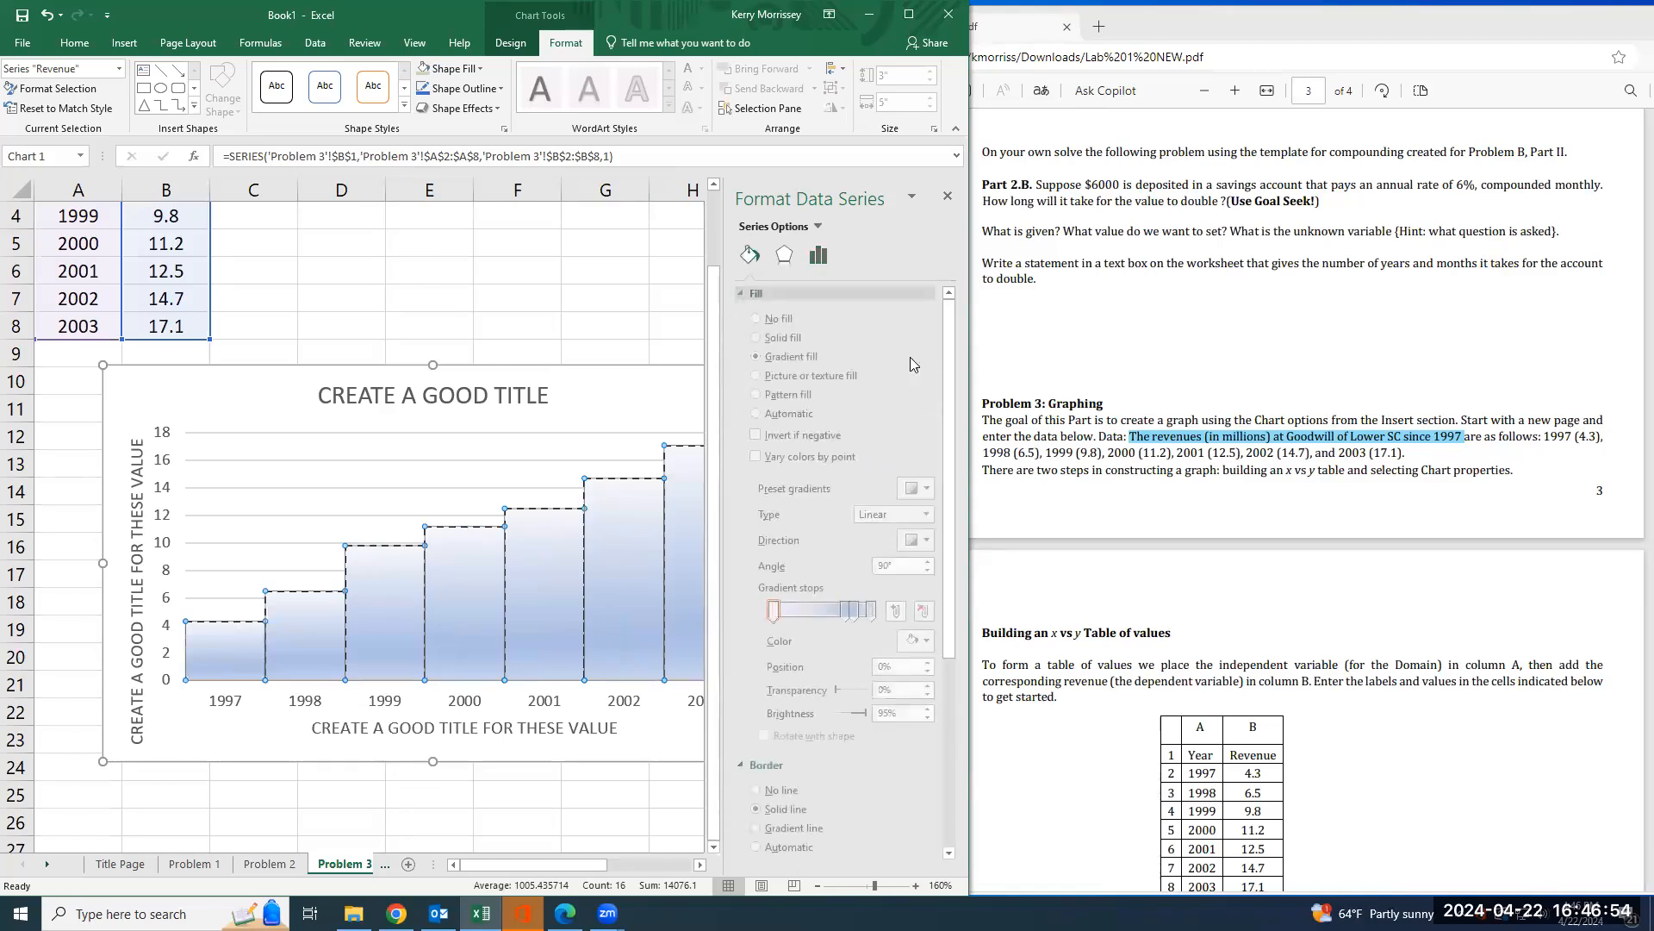
{"action": "left_click", "coordinate": [750, 295]}
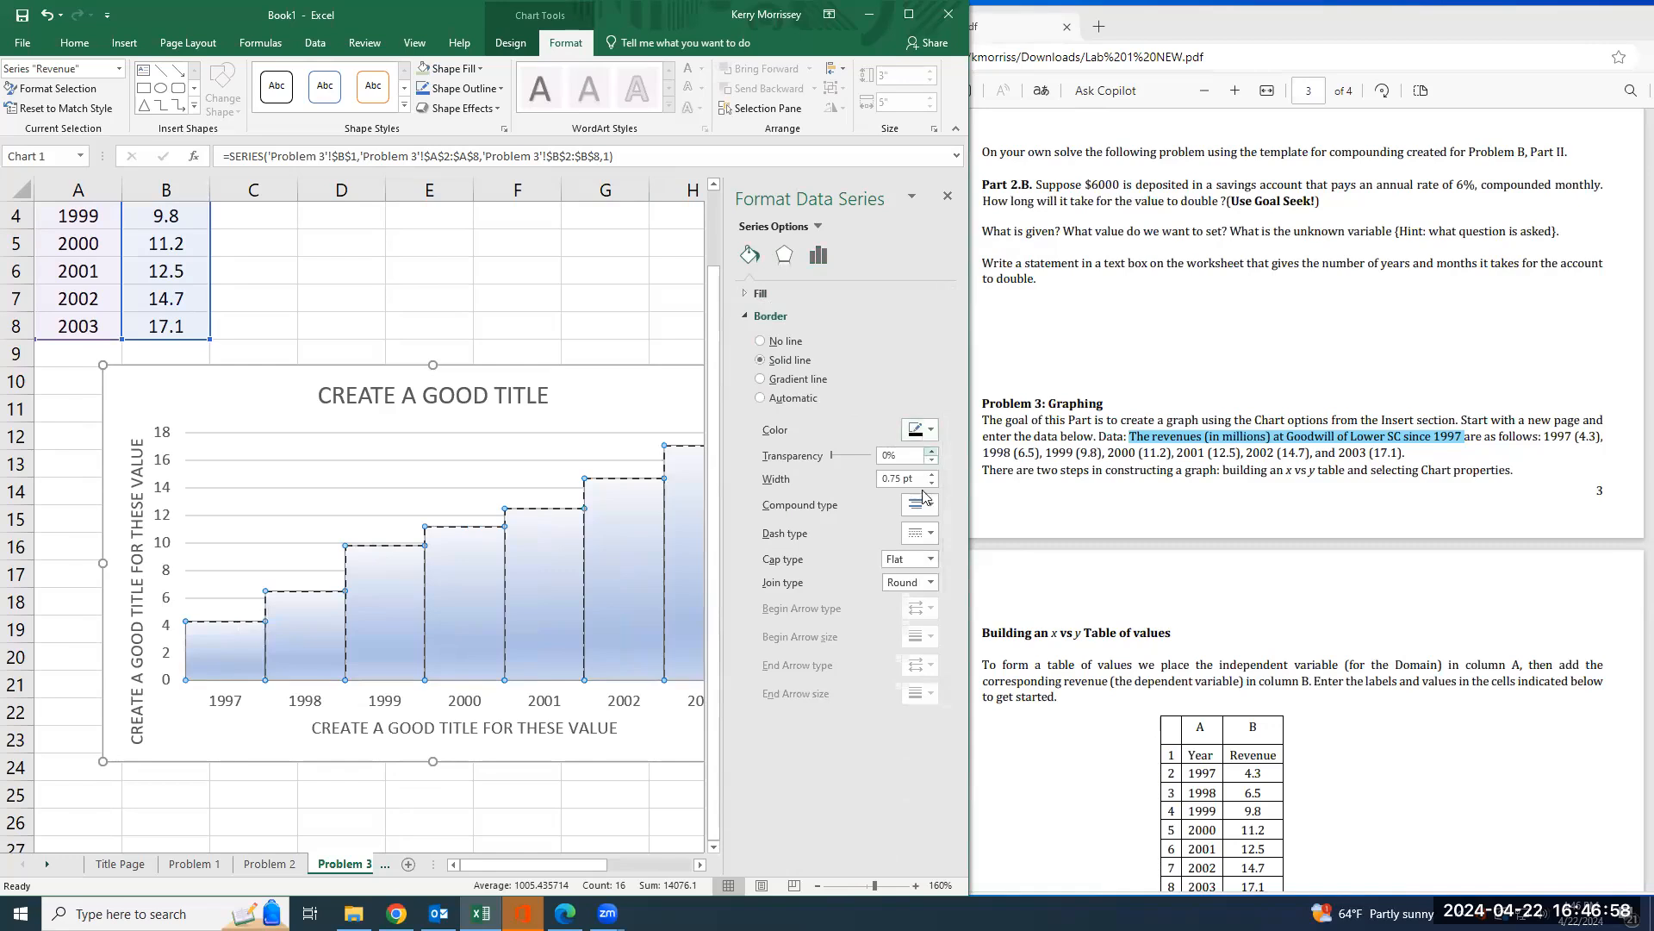
{"action": "left_click", "coordinate": [932, 534]}
{"action": "left_click", "coordinate": [935, 553]}
- Make the Revenue columns' border black and thicker, close the series formatting and deselect the chart
{"action": "left_click", "coordinate": [931, 431]}
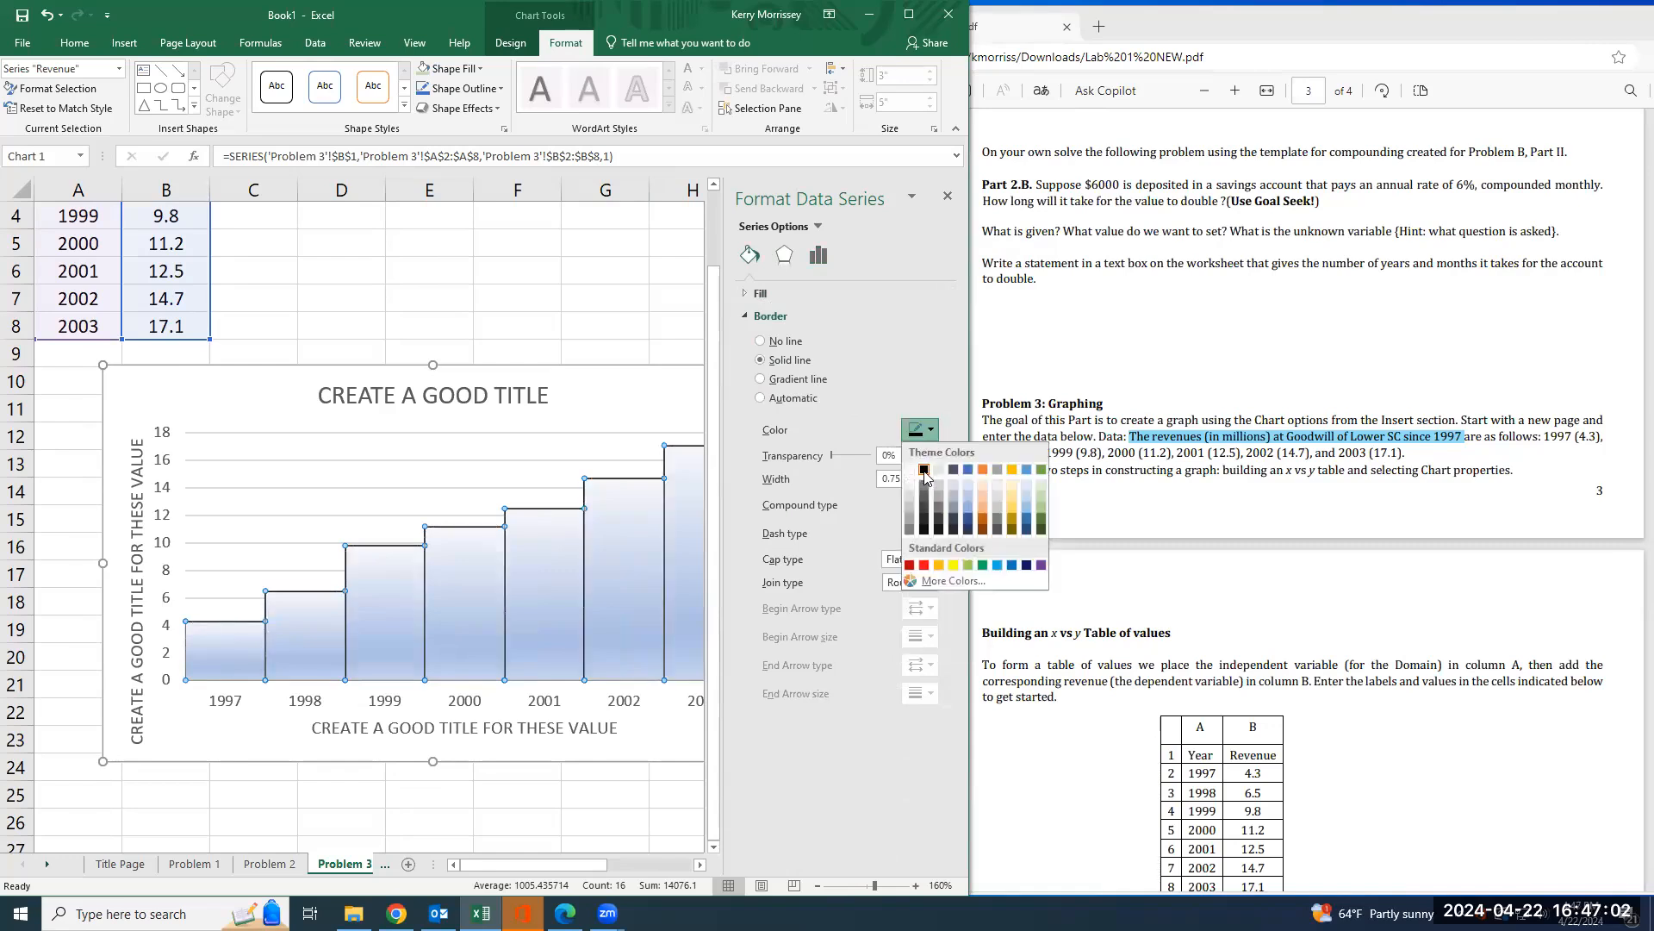
{"action": "left_click", "coordinate": [922, 402]}
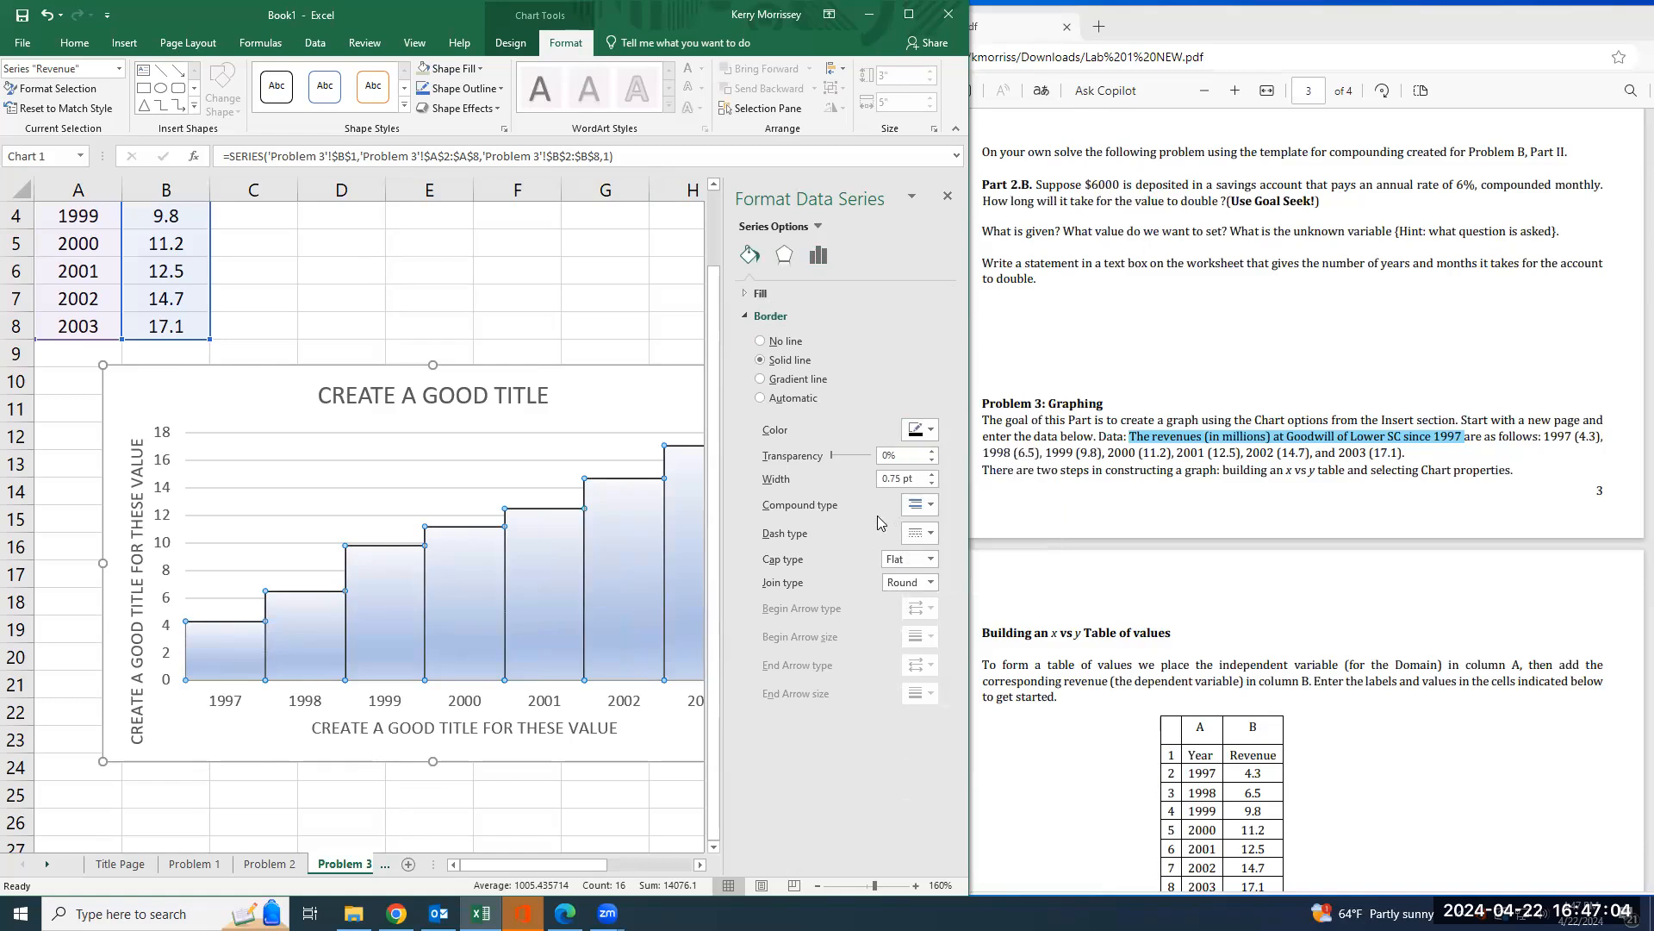
{"action": "left_click", "coordinate": [932, 475]}
{"action": "left_click", "coordinate": [948, 196]}
{"action": "left_click", "coordinate": [640, 399]}
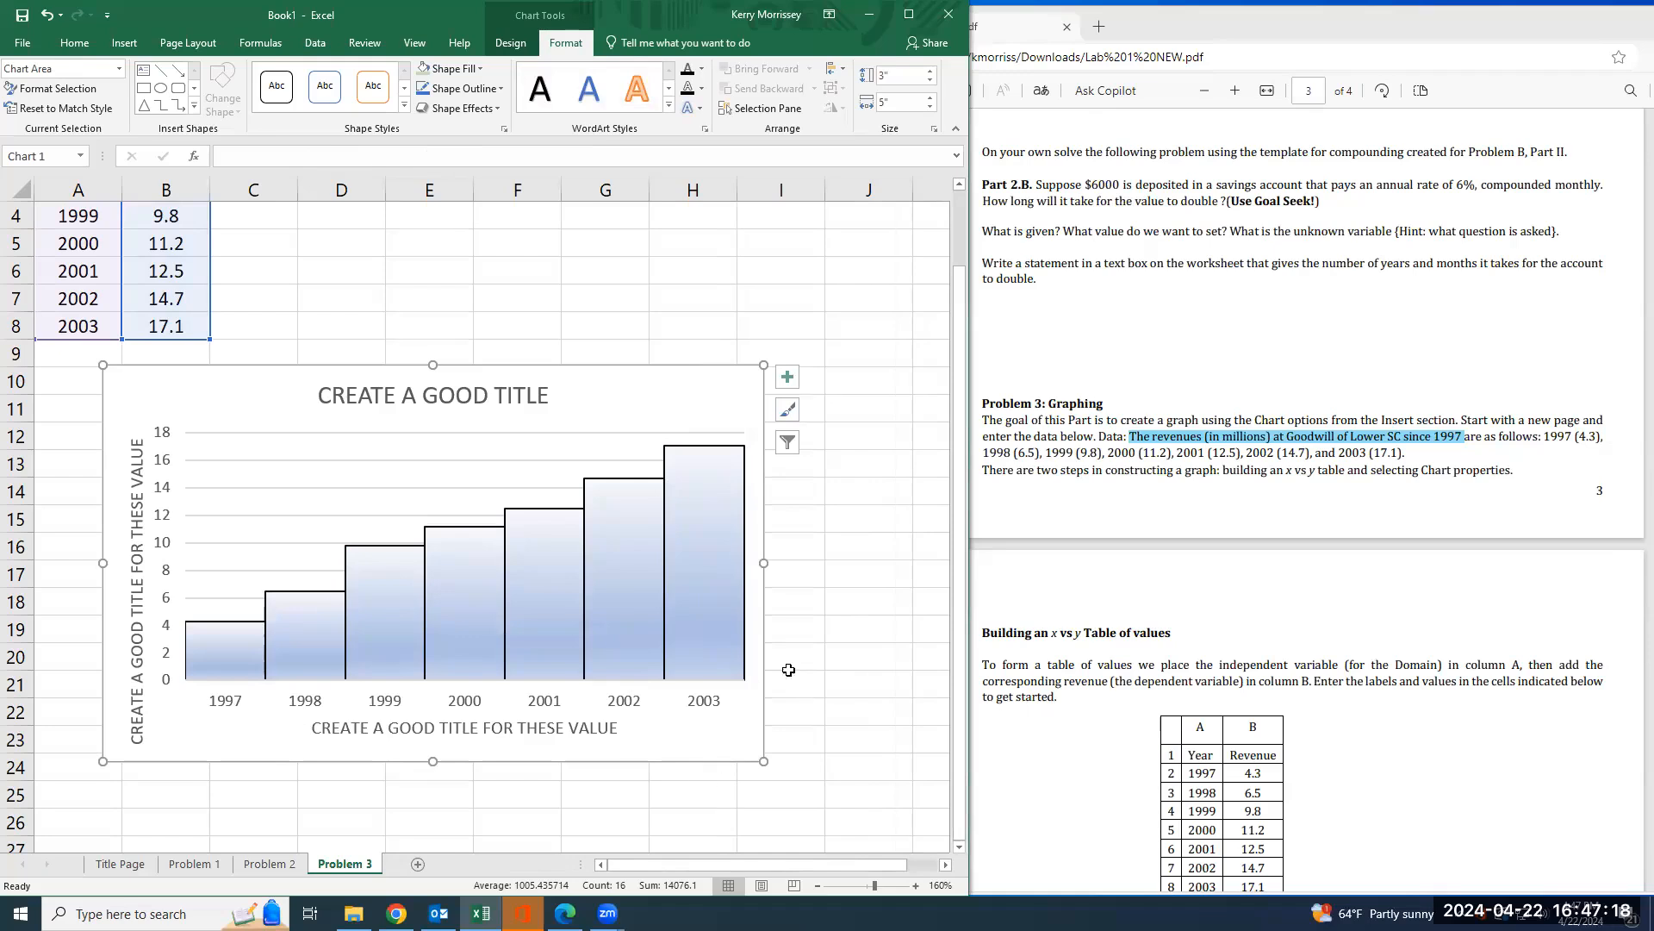
{"action": "left_click", "coordinate": [834, 627]}
{"action": "scroll", "coordinate": [629, 716], "scroll_direction": "up", "scroll_amount": 1}
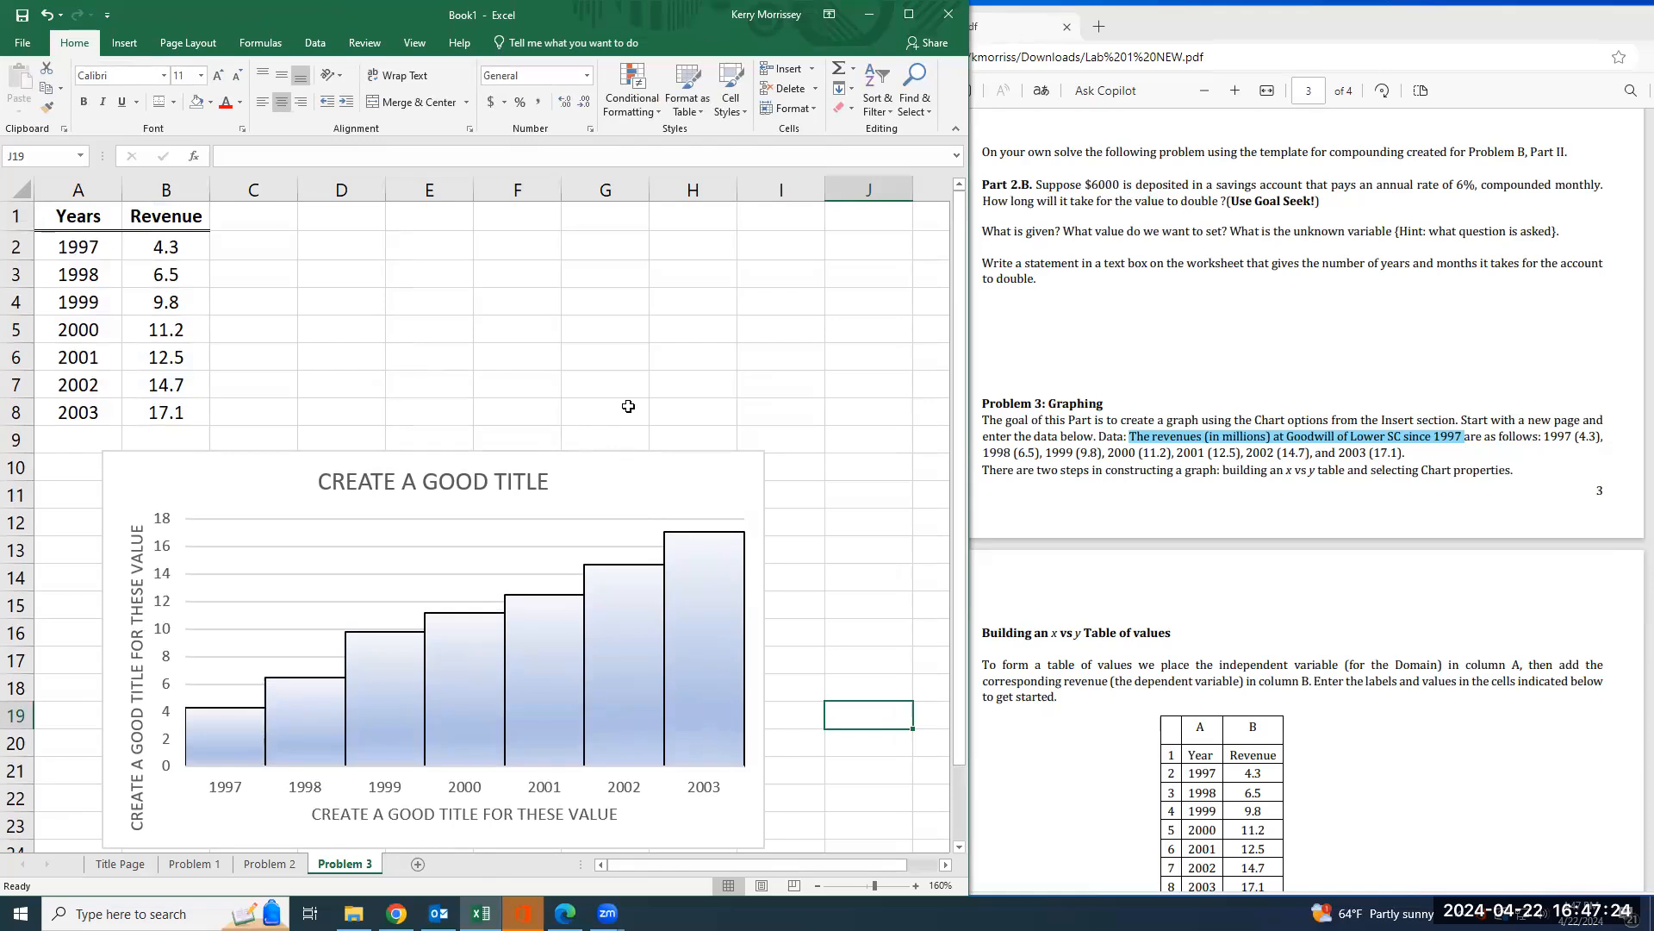
- Check the print preview of the Problem 3 sheet and return to the worksheet
{"action": "key", "text": "ctrl+p"}
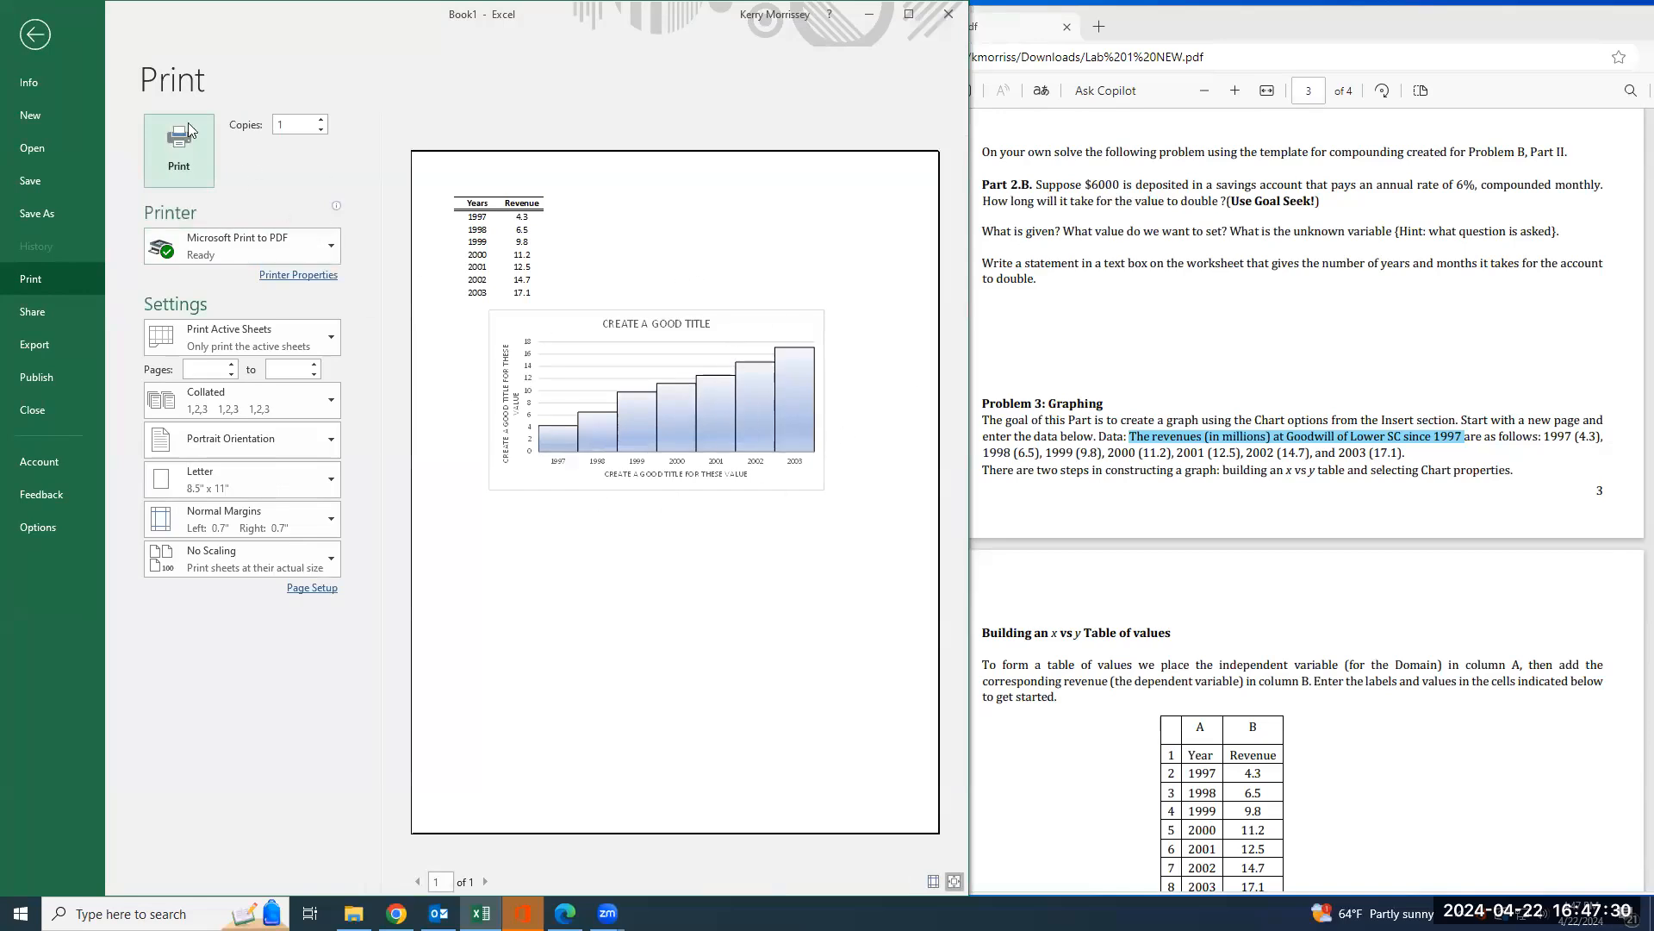
{"action": "left_click", "coordinate": [33, 40]}
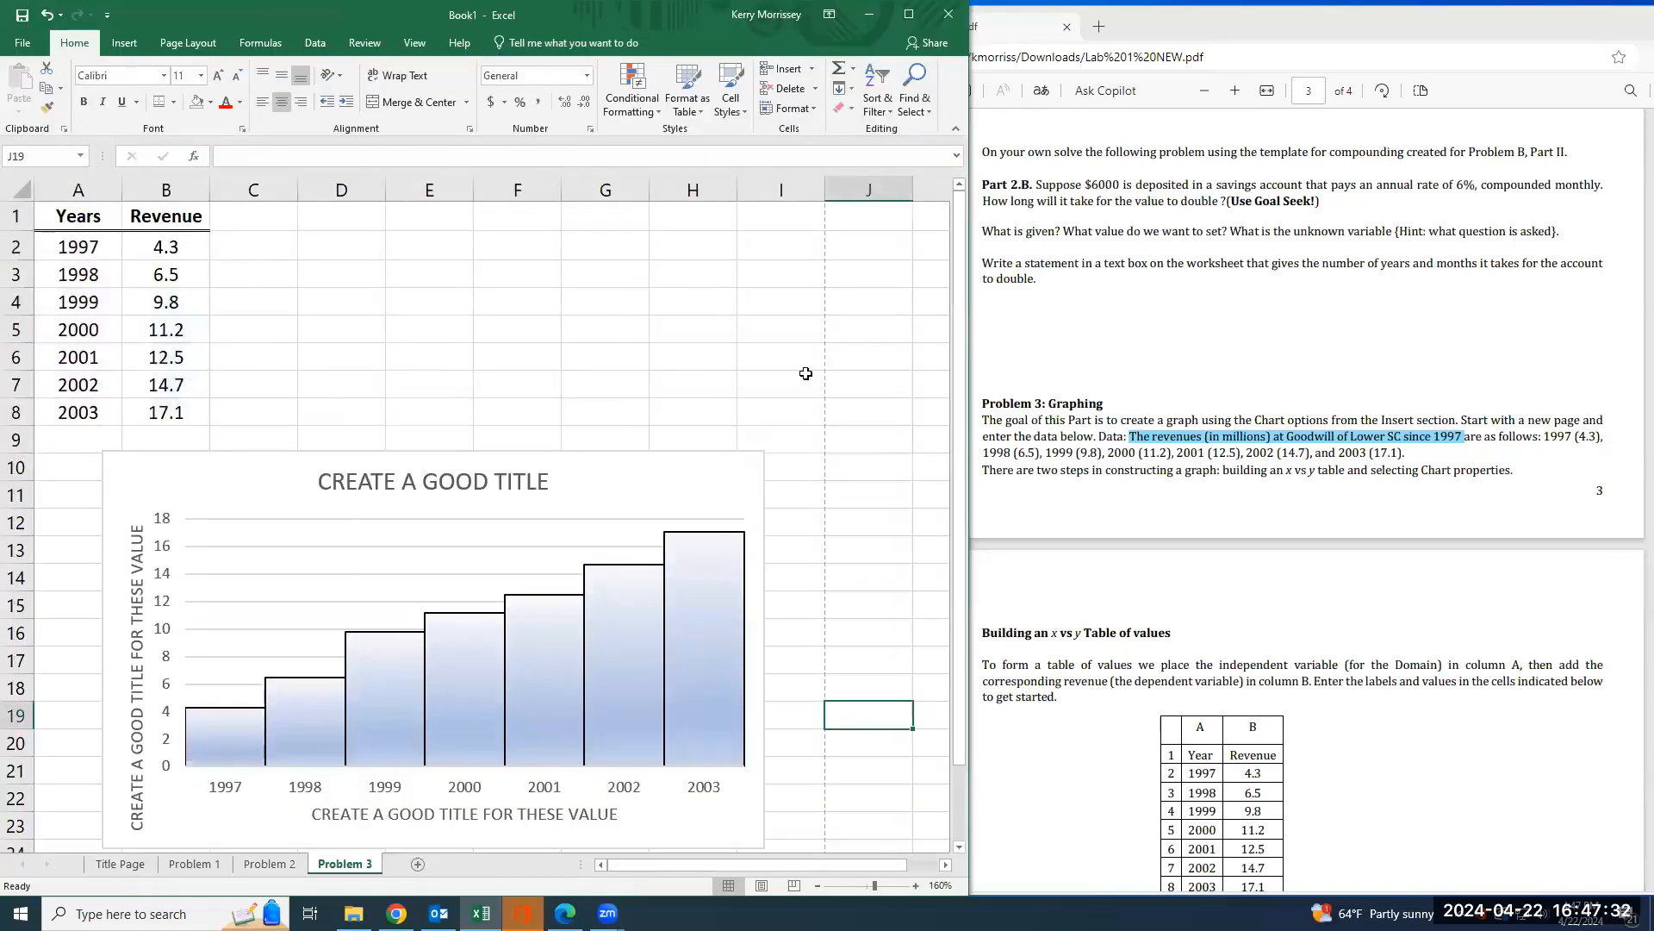
- Move the column chart far across the sheet so it straddles a page break, and preview printing the chart alone and the whole sheet
{"action": "left_click_drag", "start_coordinate": [678, 476], "coordinate": [756, 431]}
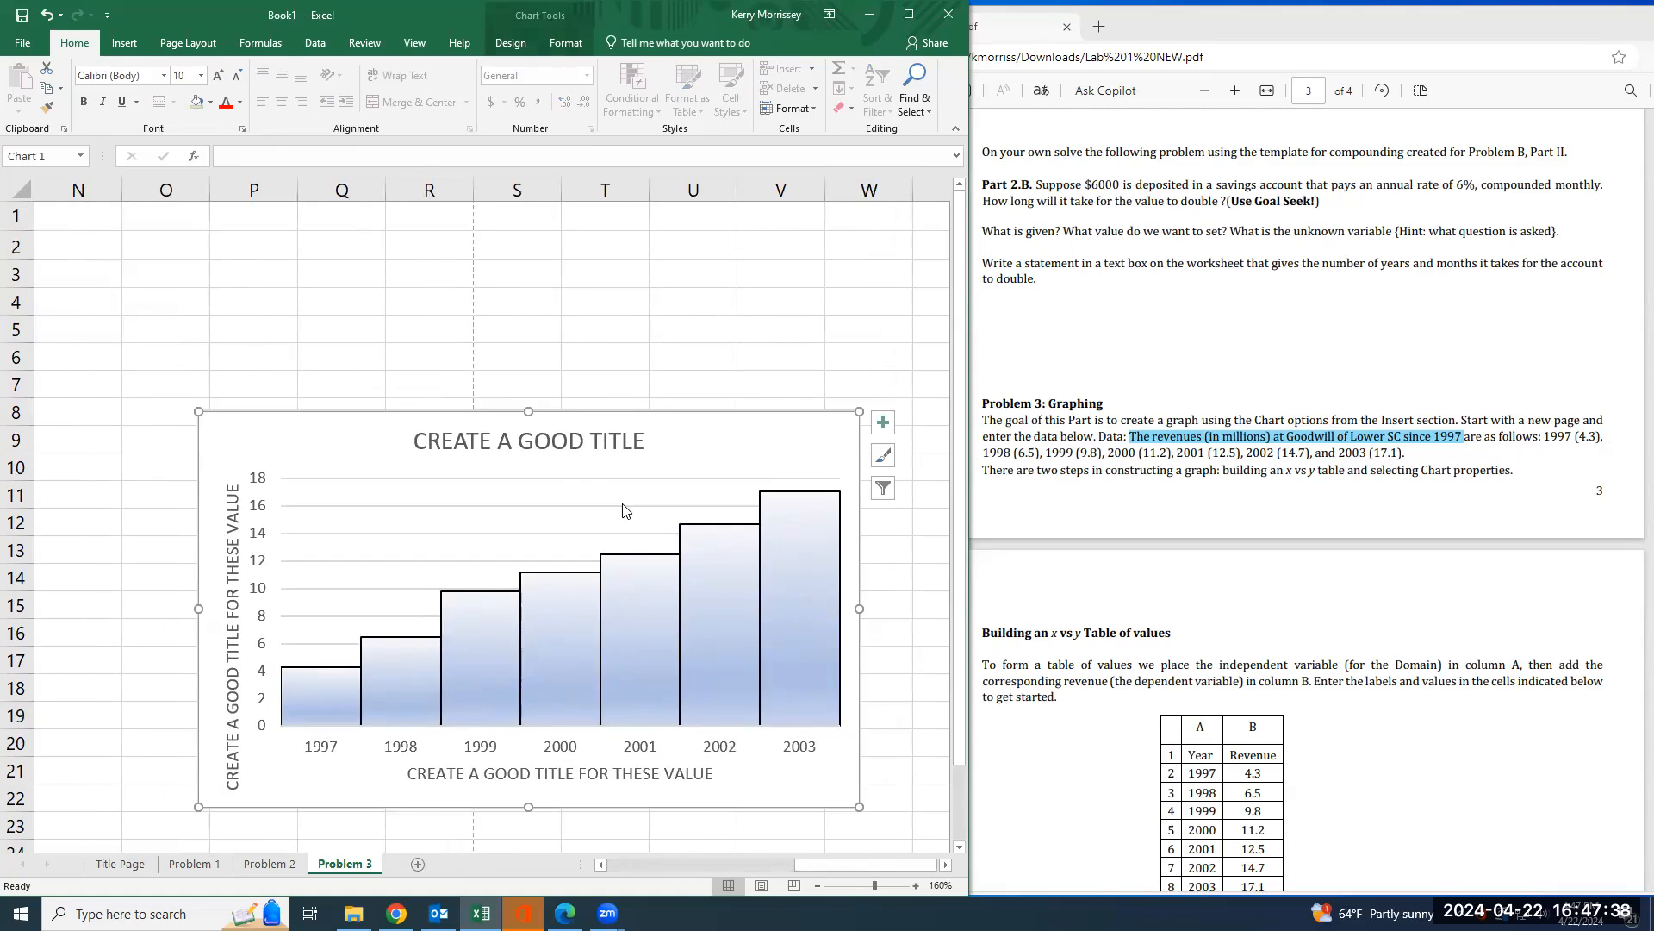
{"action": "key", "text": "ctrl+p"}
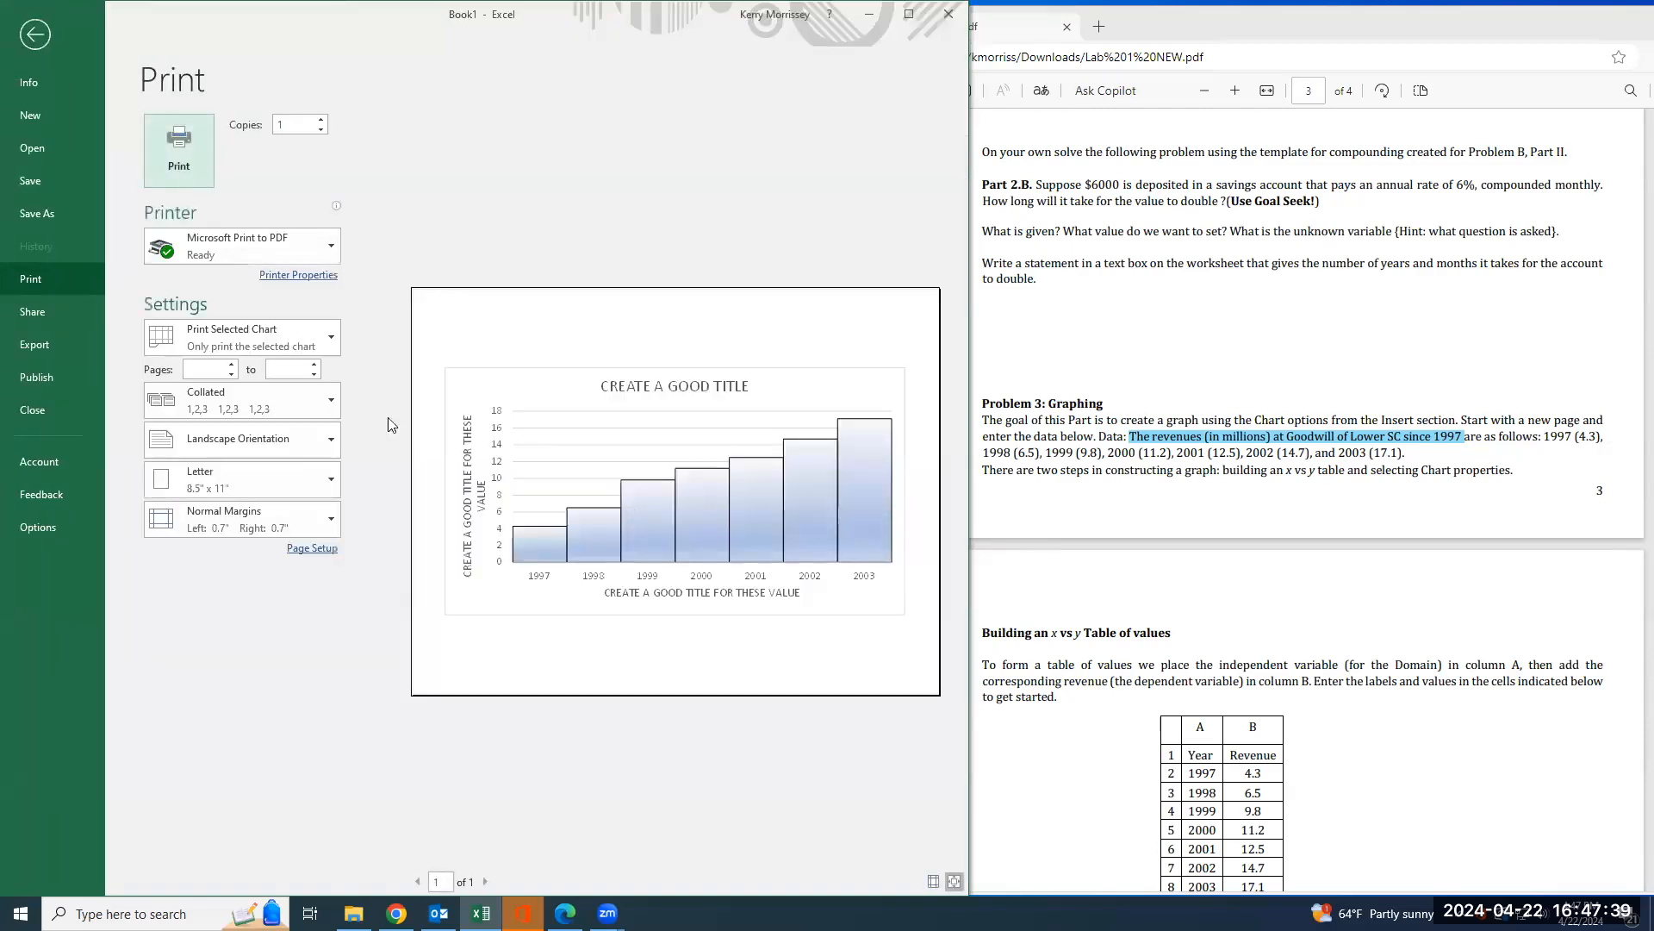
{"action": "left_click", "coordinate": [34, 35]}
{"action": "left_click", "coordinate": [661, 343]}
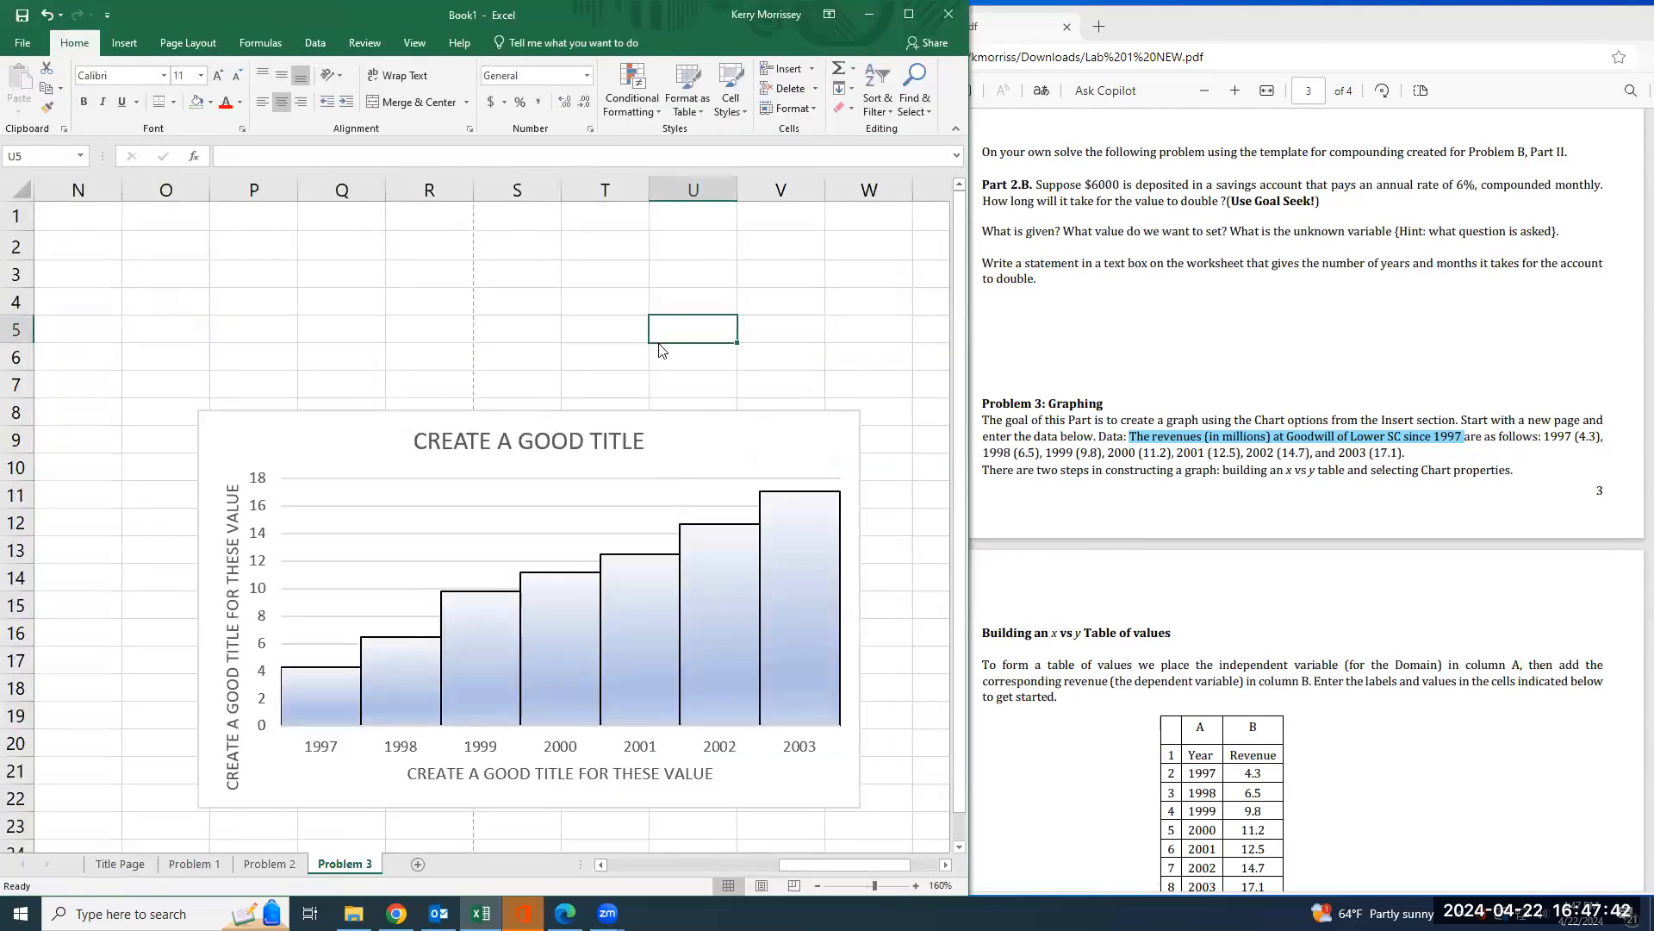
{"action": "key", "text": "ctrl+p"}
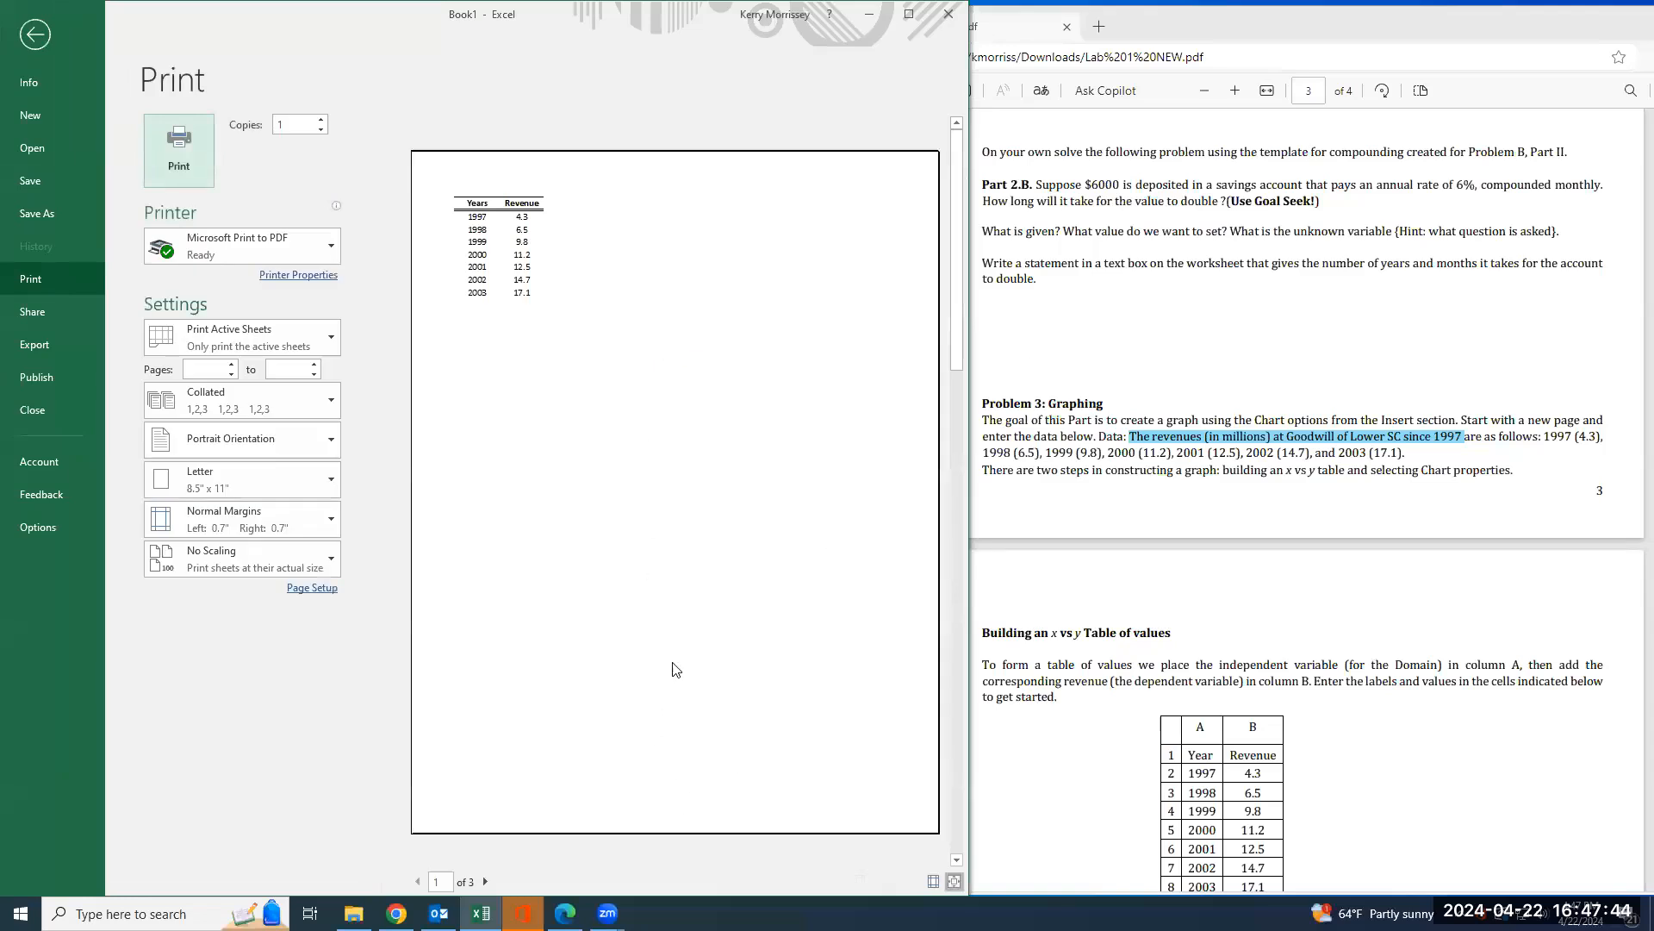
{"action": "scroll", "coordinate": [675, 669], "scroll_direction": "down", "scroll_amount": 2}
{"action": "scroll", "coordinate": [617, 667], "scroll_direction": "up", "scroll_amount": 2}
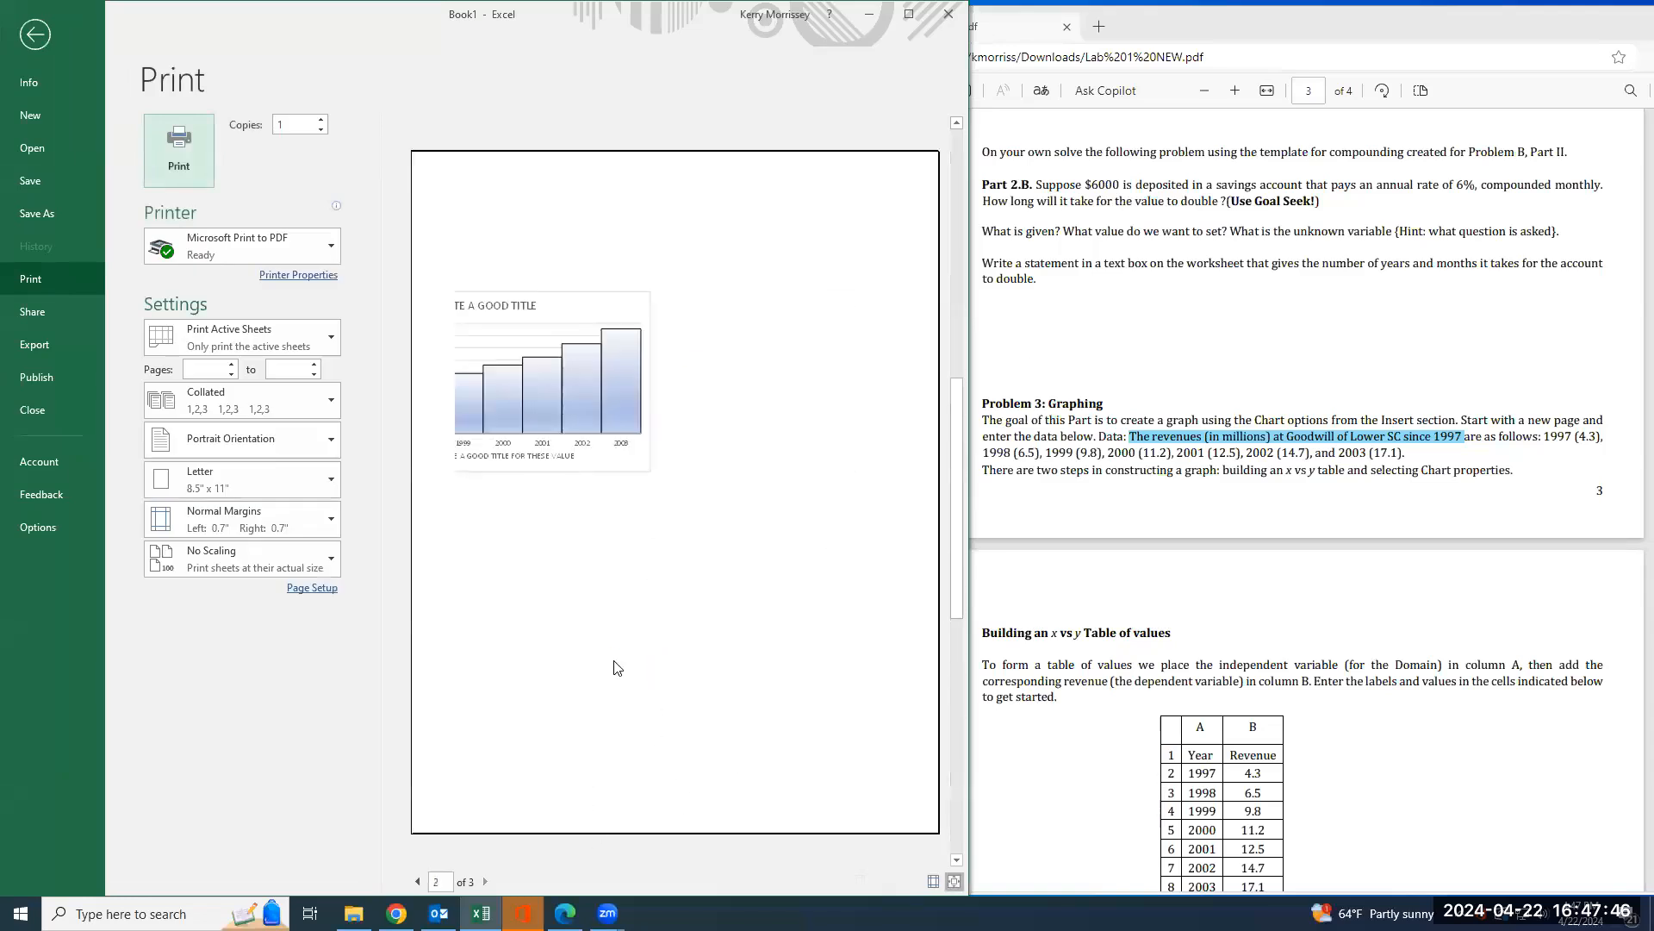
{"action": "left_click", "coordinate": [34, 34]}
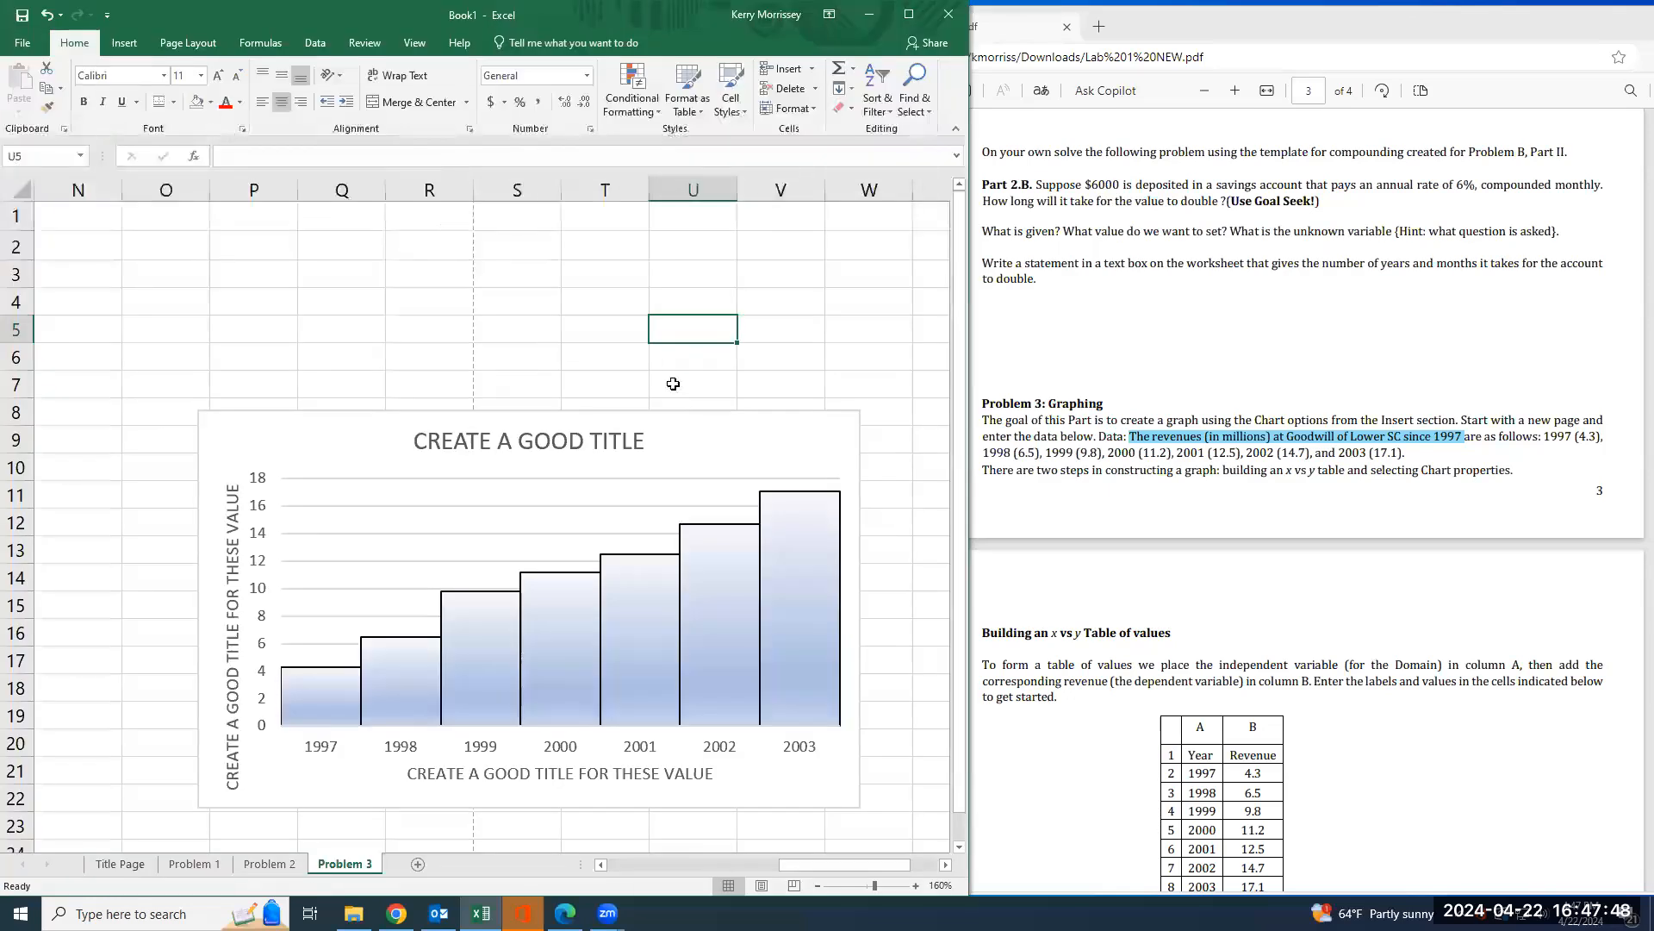
- Move the column chart back below the Years and Revenue table, spanning about columns B to I
{"action": "left_click", "coordinate": [817, 885]}
{"action": "left_click", "coordinate": [817, 885]}
{"action": "left_click", "coordinate": [817, 885]}
{"action": "left_click", "coordinate": [817, 885]}
{"action": "left_click_drag", "start_coordinate": [821, 855], "coordinate": [726, 866]}
{"action": "left_click_drag", "start_coordinate": [757, 377], "coordinate": [102, 418]}
{"action": "left_click_drag", "start_coordinate": [755, 868], "coordinate": [688, 868]}
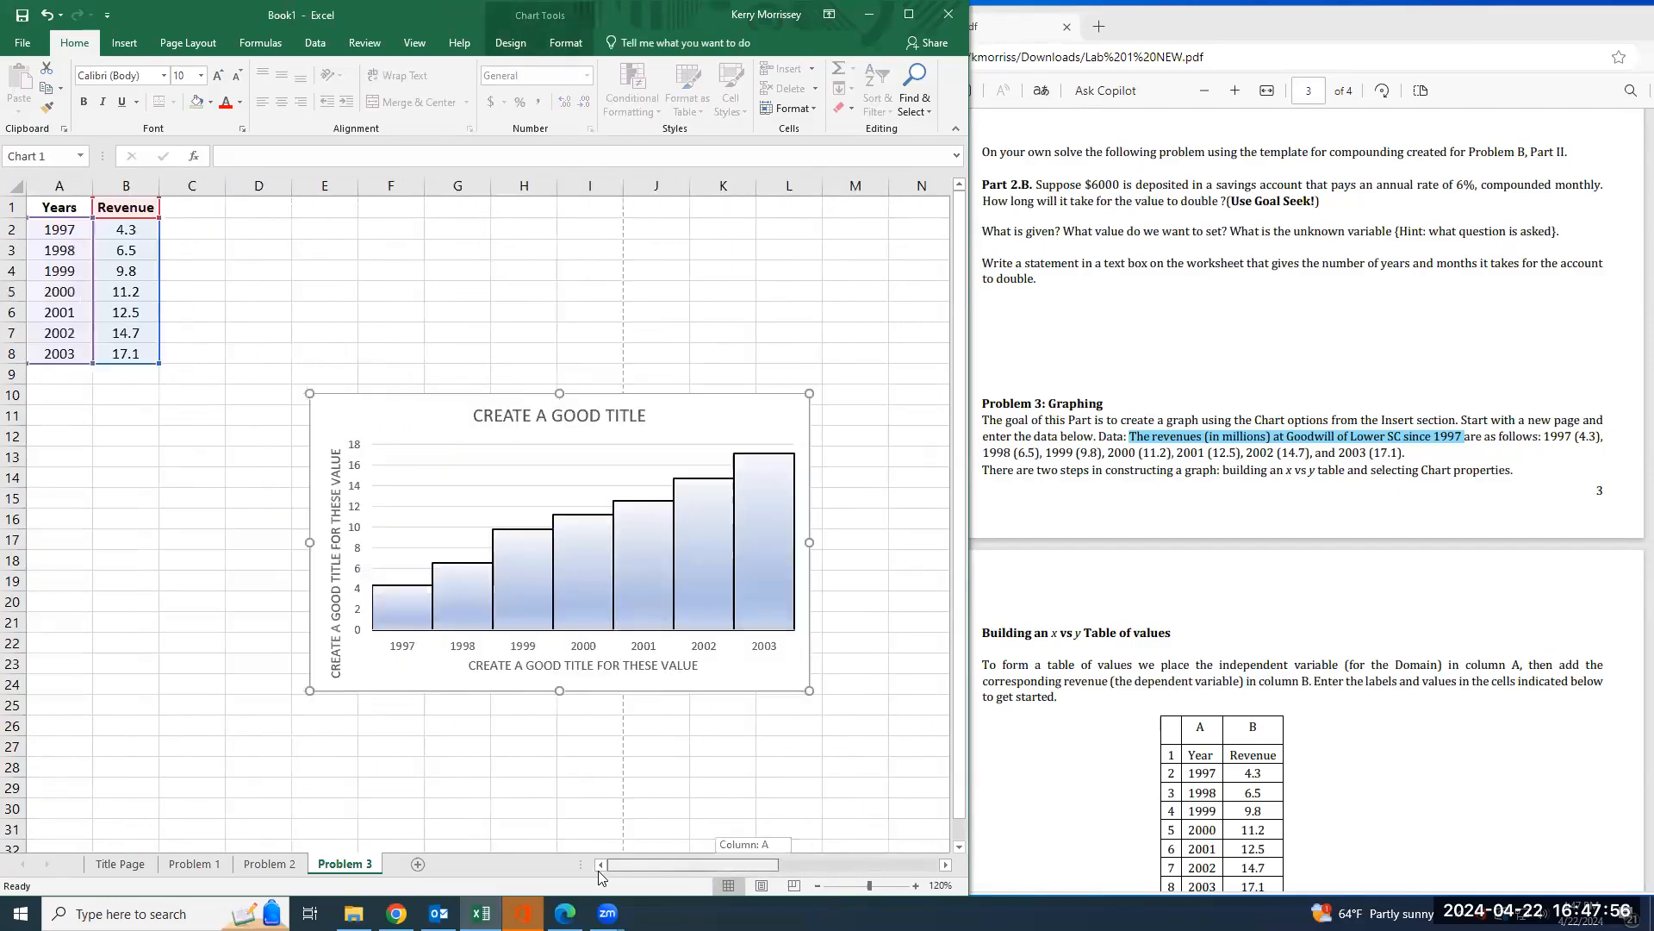
{"action": "left_click_drag", "start_coordinate": [614, 436], "coordinate": [470, 428]}
{"action": "left_click", "coordinate": [517, 374]}
{"action": "left_click", "coordinate": [509, 444]}
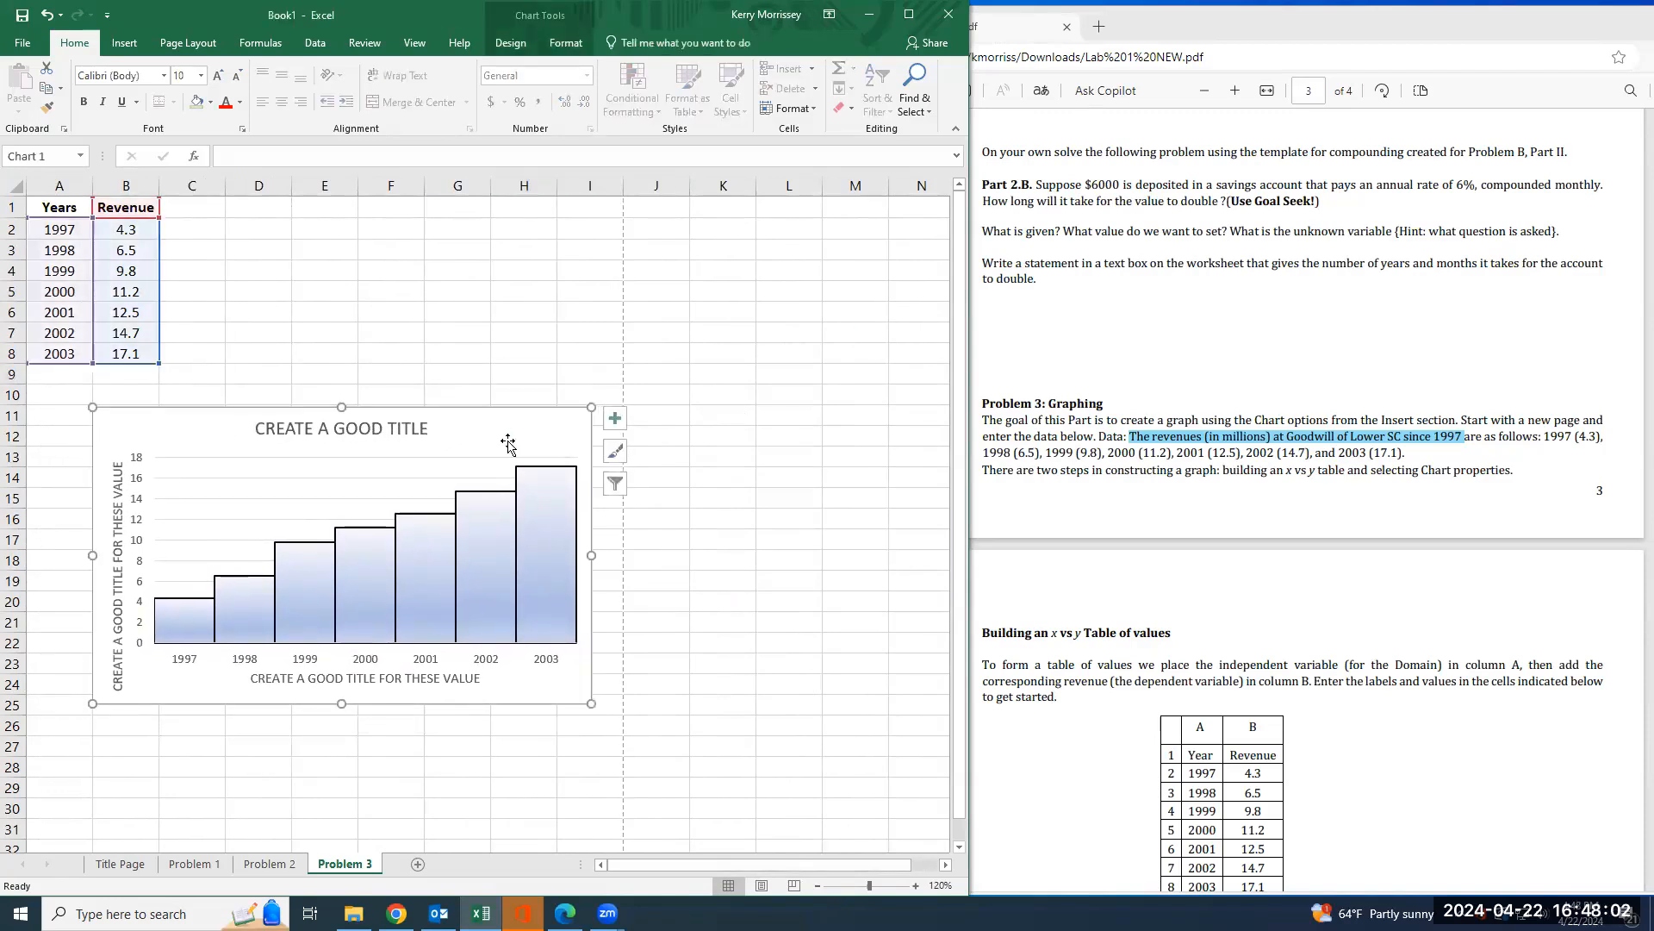
- Preview the print of the selected column chart alone, return to the worksheet and deselect the chart
{"action": "key", "text": "ctrl+p"}
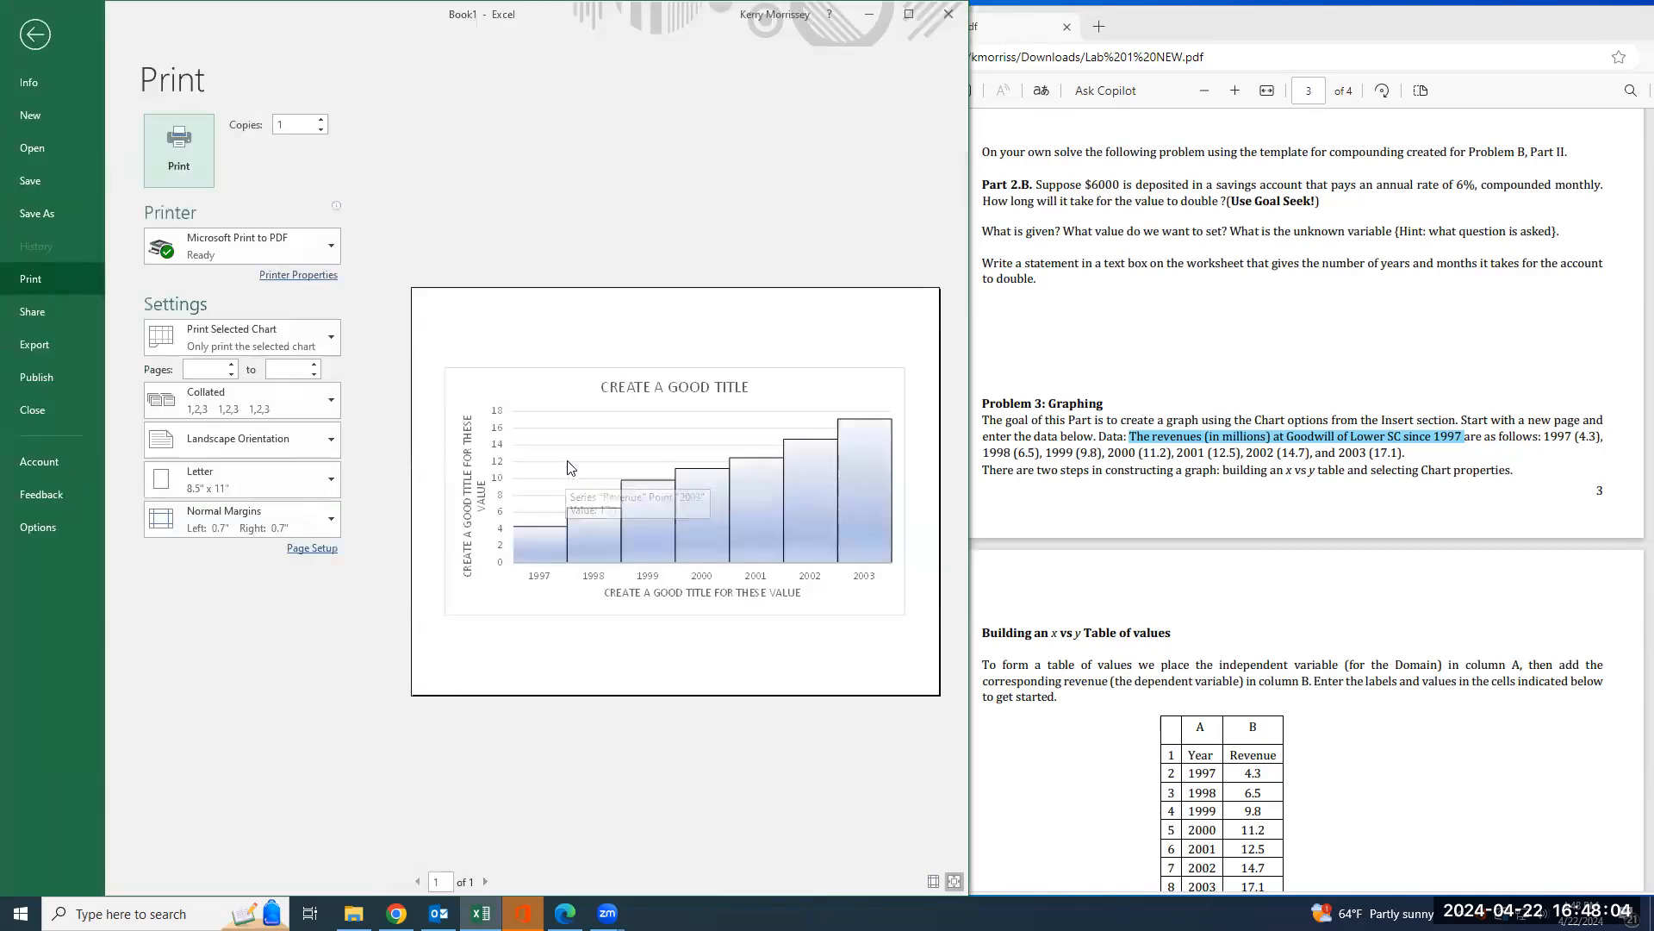
{"action": "left_click", "coordinate": [34, 34]}
{"action": "left_click", "coordinate": [368, 304]}
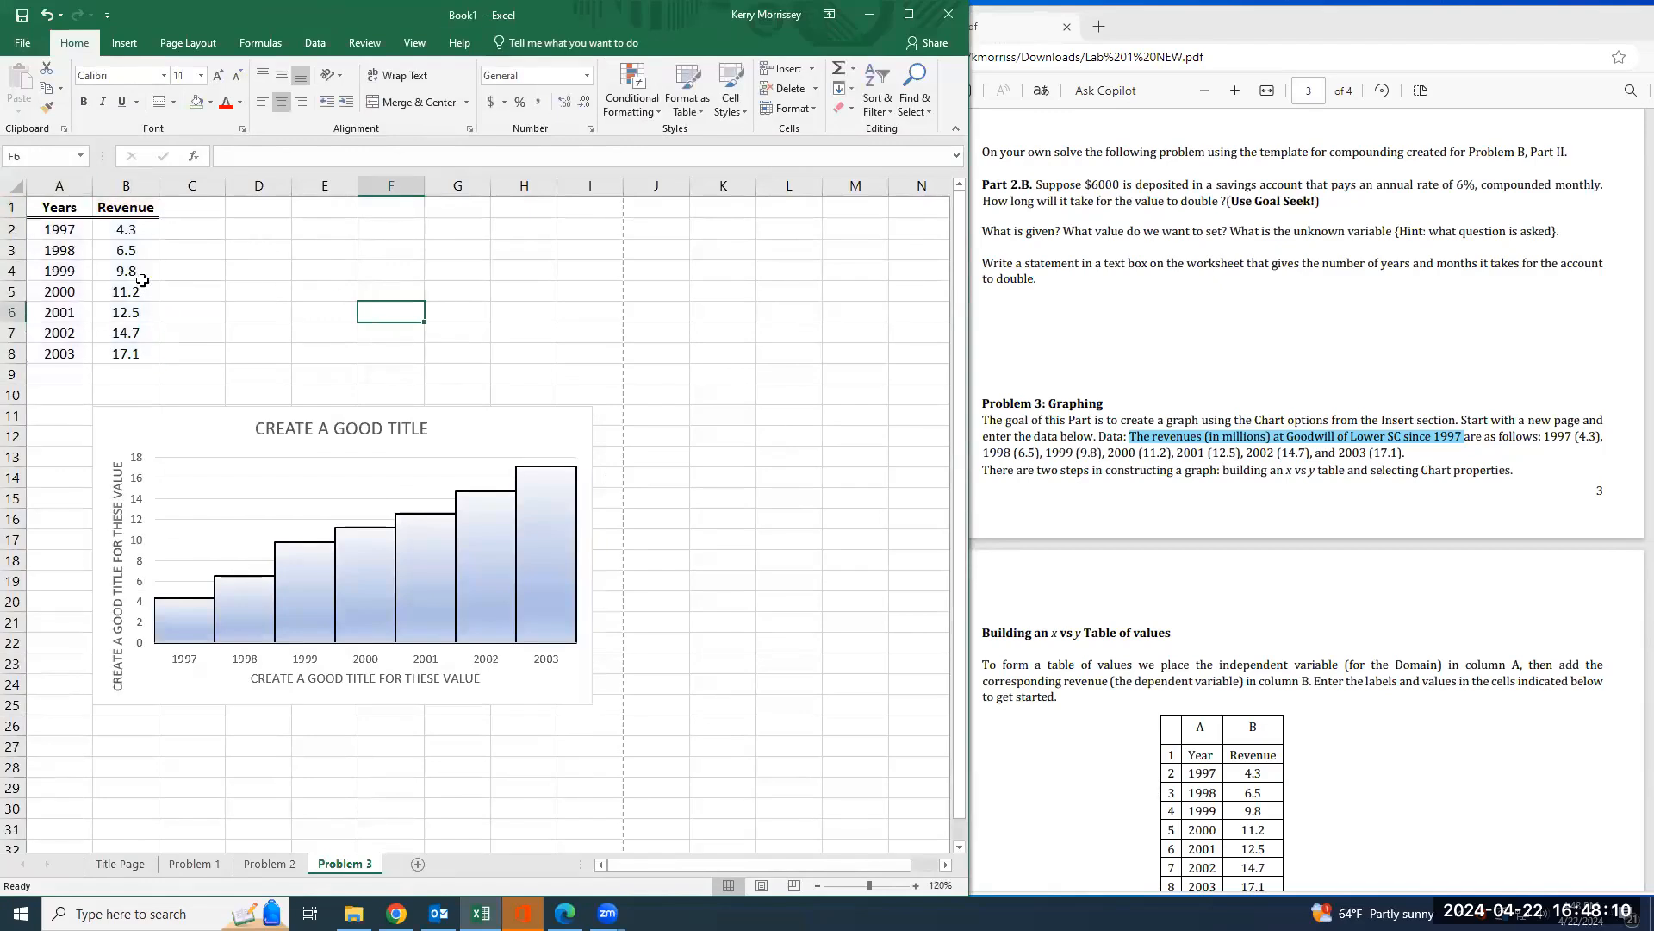
{"action": "left_click", "coordinate": [480, 311]}
- Set the Problem 3 sheet's page margins to Narrow
{"action": "left_click", "coordinate": [188, 43]}
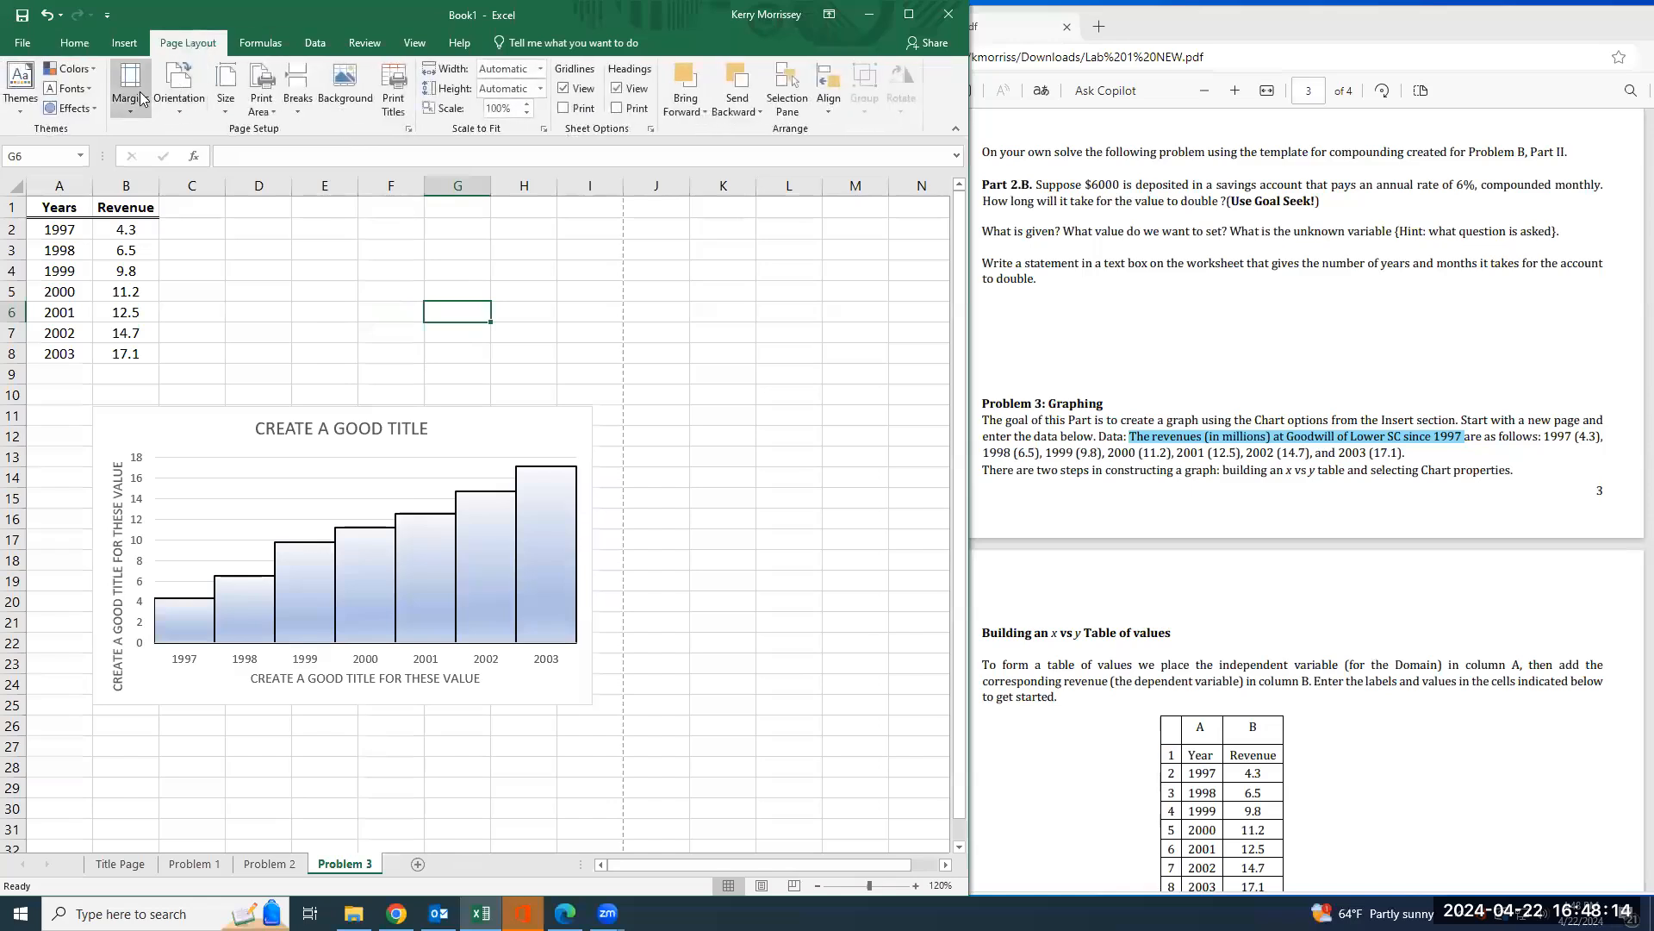
{"action": "left_click", "coordinate": [143, 97]}
{"action": "left_click", "coordinate": [211, 288]}
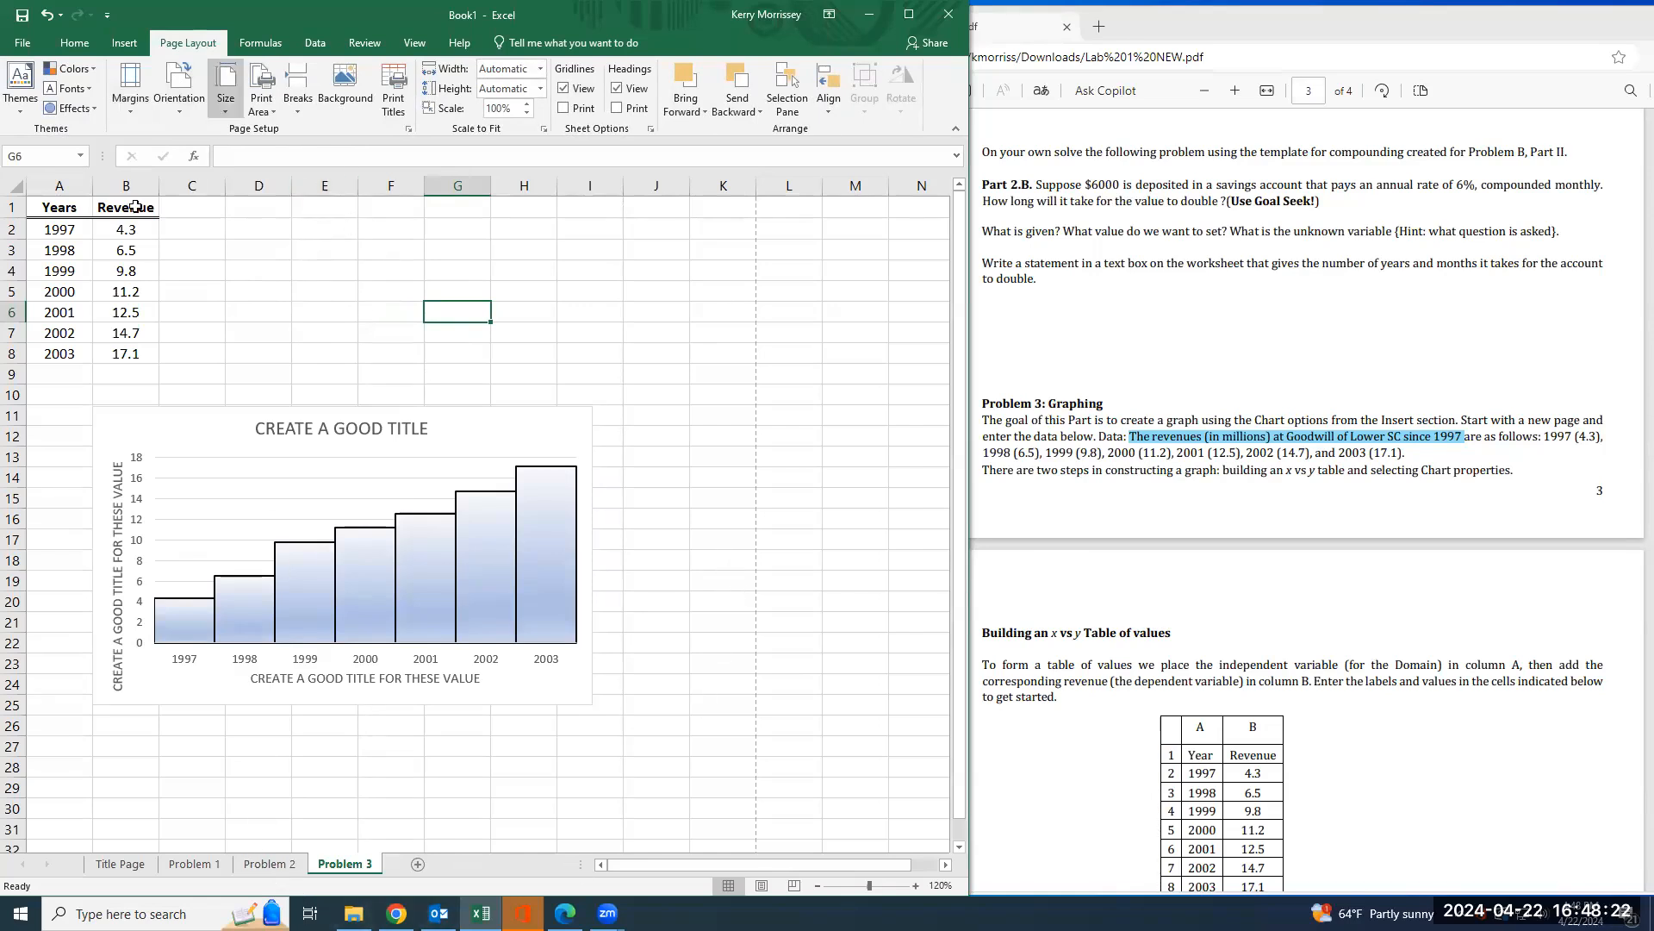
- Set the print area of the Problem 3 sheet to A1:J30, covering the table and the chart
{"action": "left_click_drag", "start_coordinate": [52, 211], "coordinate": [681, 810]}
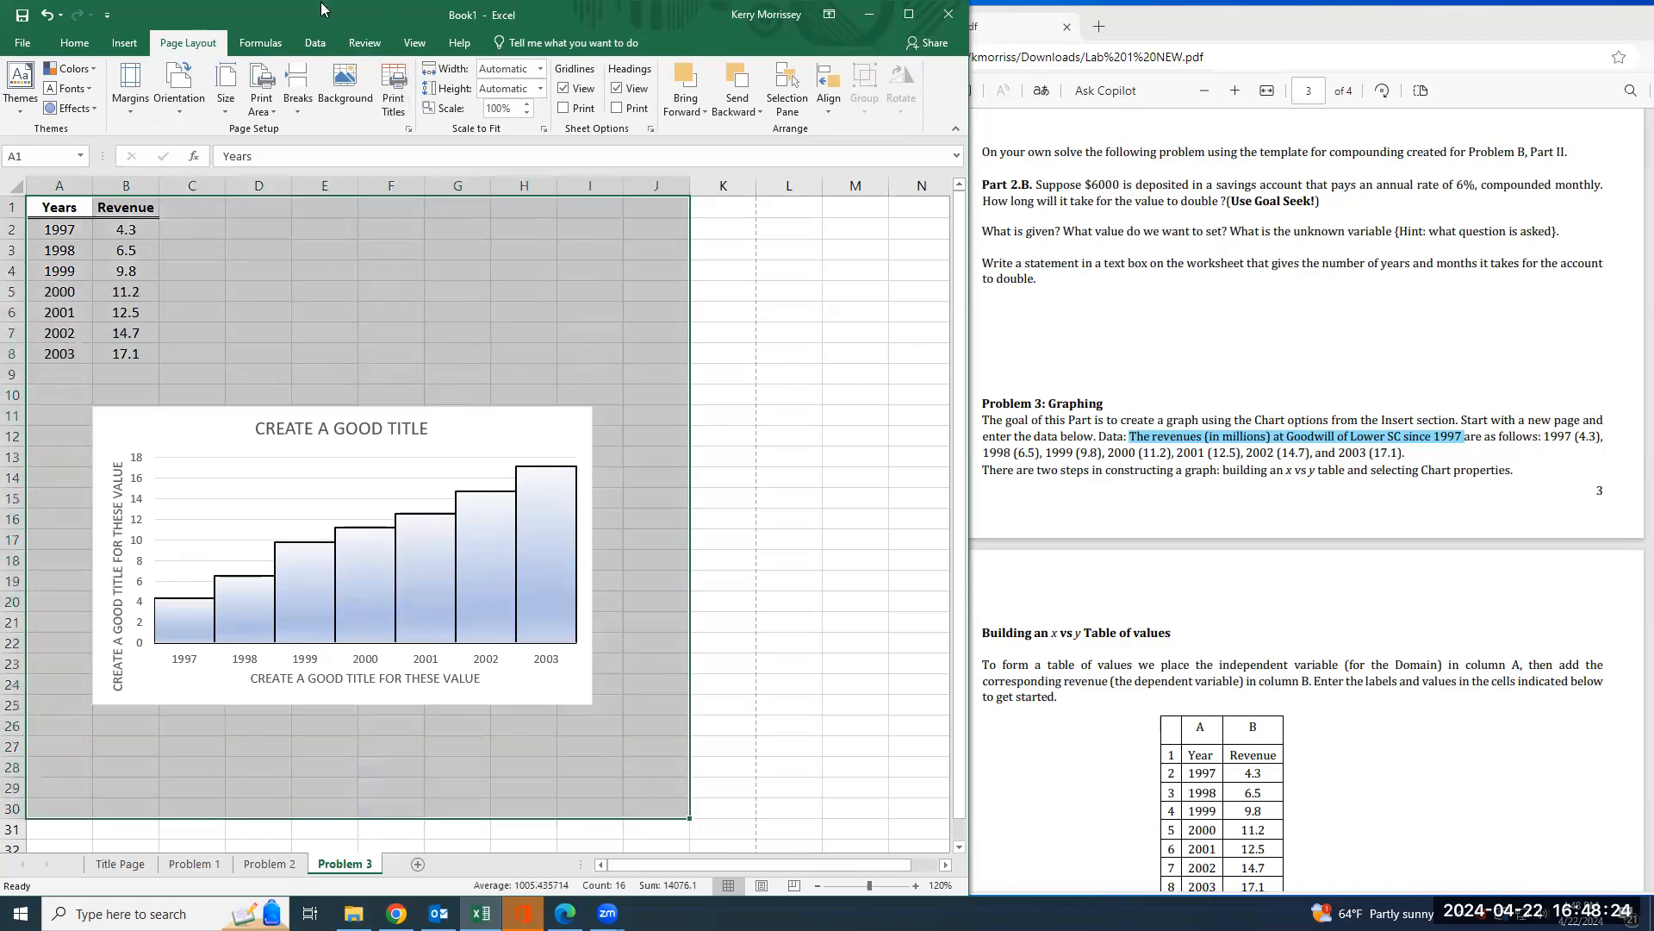
{"action": "left_click", "coordinate": [271, 114]}
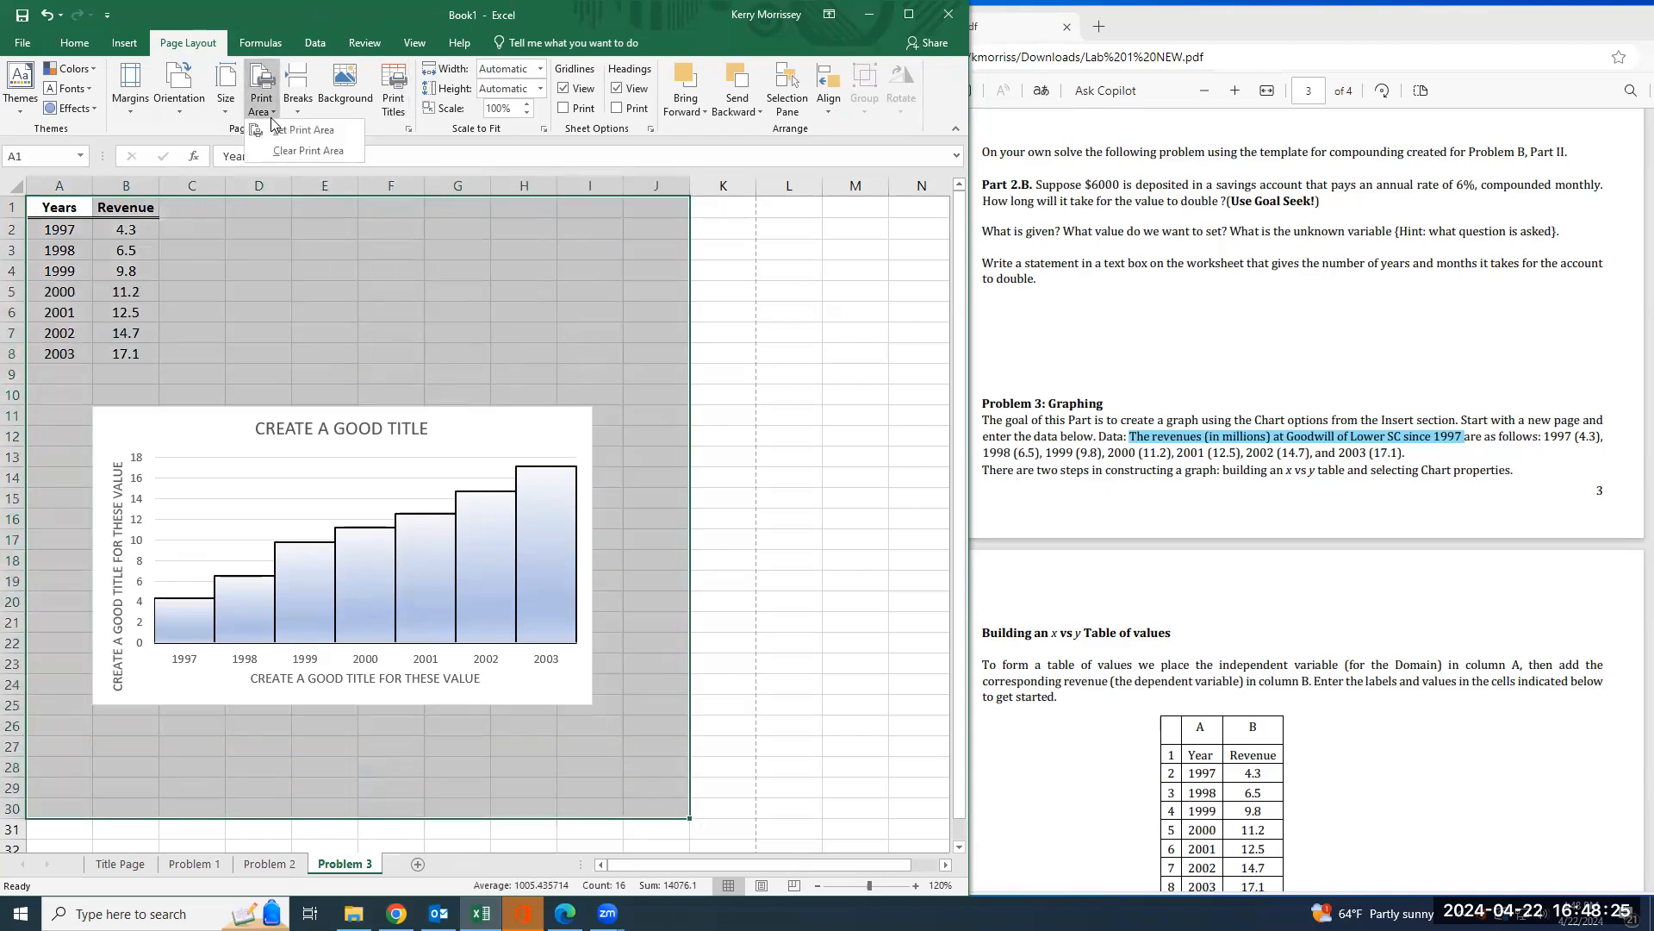
{"action": "left_click", "coordinate": [324, 131]}
- Go to the Problem 2 sheet and check its print preview for content that spills onto another page
{"action": "left_click", "coordinate": [269, 864]}
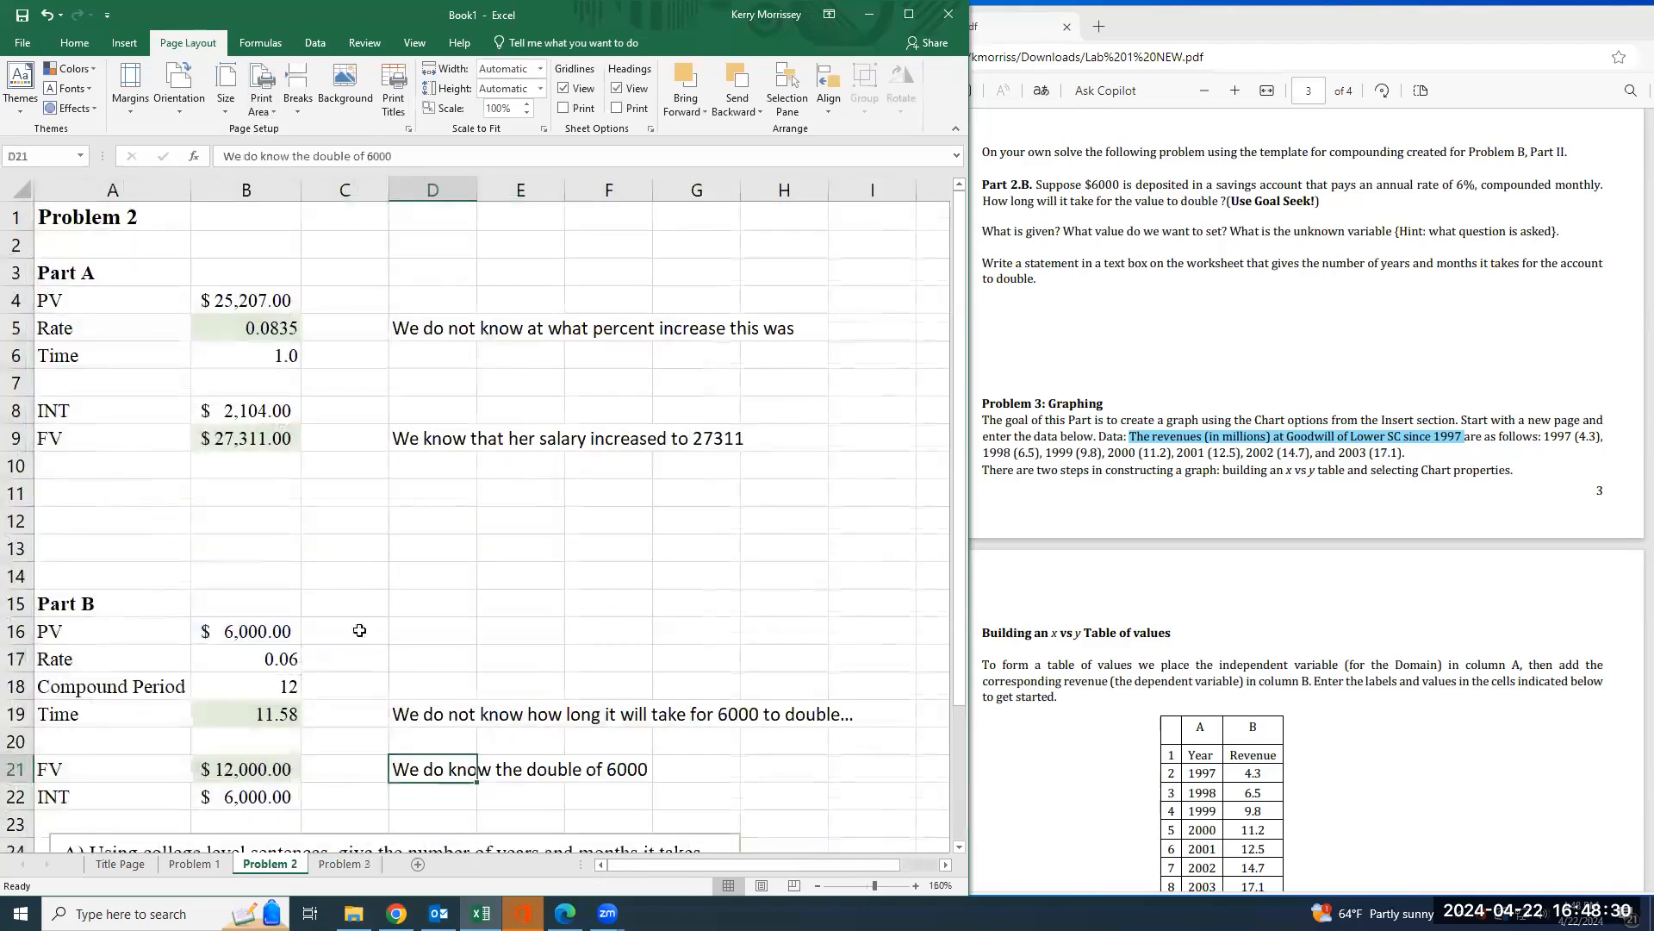
{"action": "left_click", "coordinate": [817, 886]}
{"action": "left_click", "coordinate": [817, 885]}
{"action": "left_click", "coordinate": [817, 886]}
{"action": "left_click", "coordinate": [817, 886]}
{"action": "left_click", "coordinate": [817, 886]}
{"action": "left_click", "coordinate": [817, 885]}
{"action": "left_click", "coordinate": [817, 885]}
{"action": "left_click", "coordinate": [603, 570]}
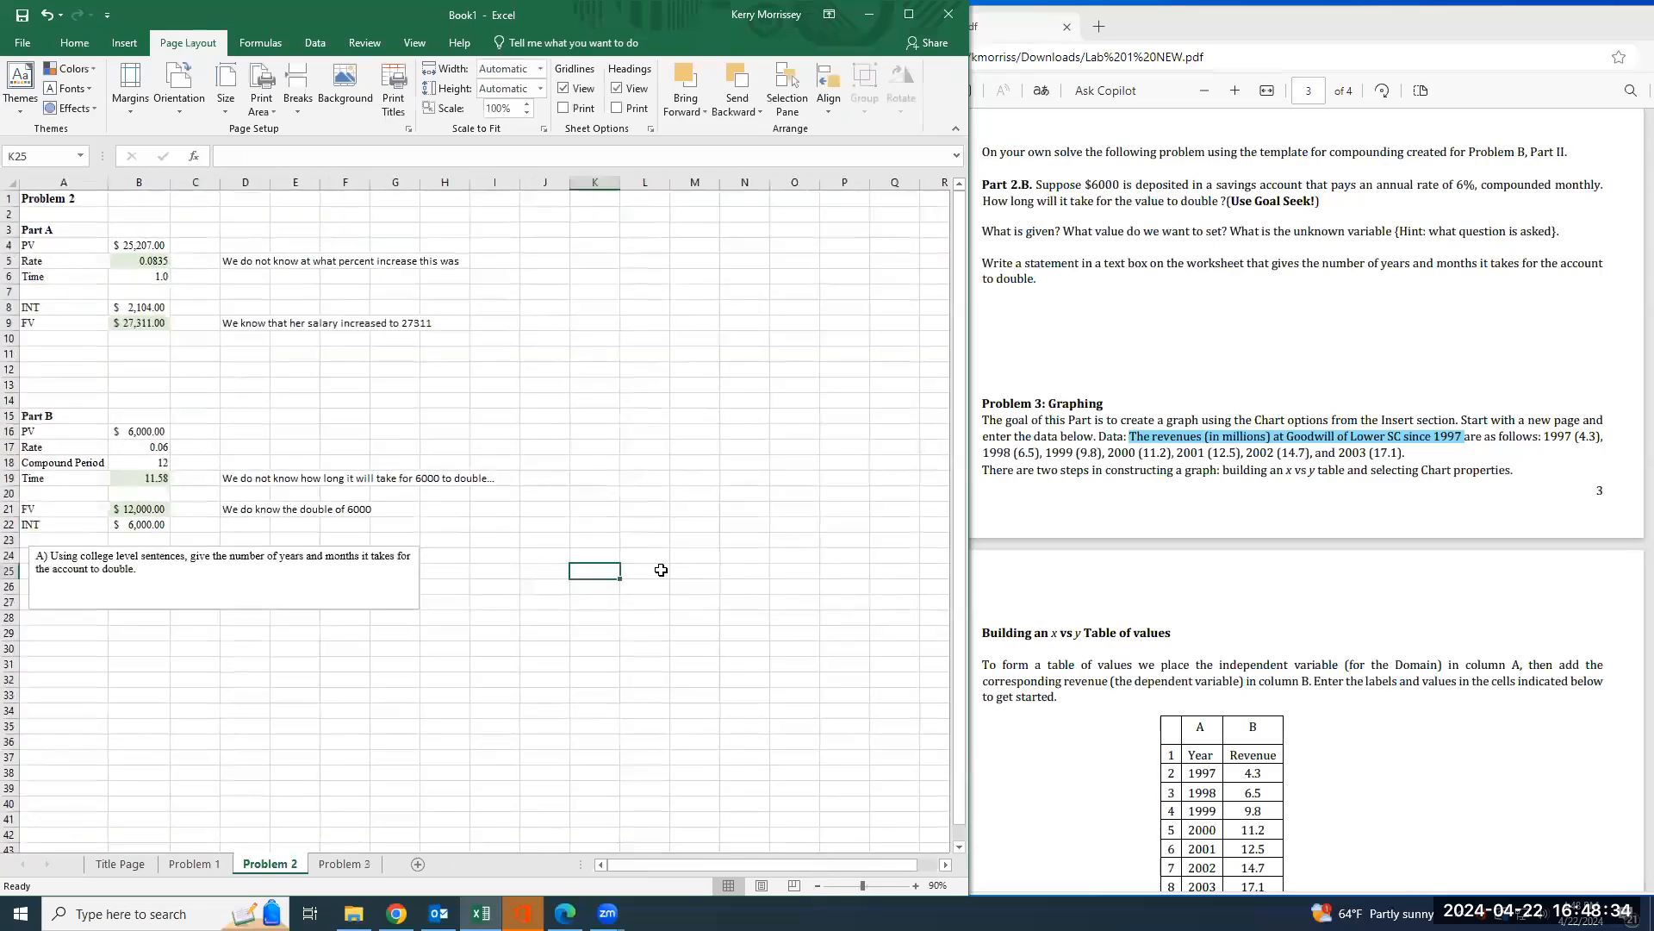
{"action": "key", "text": "ctrl+p"}
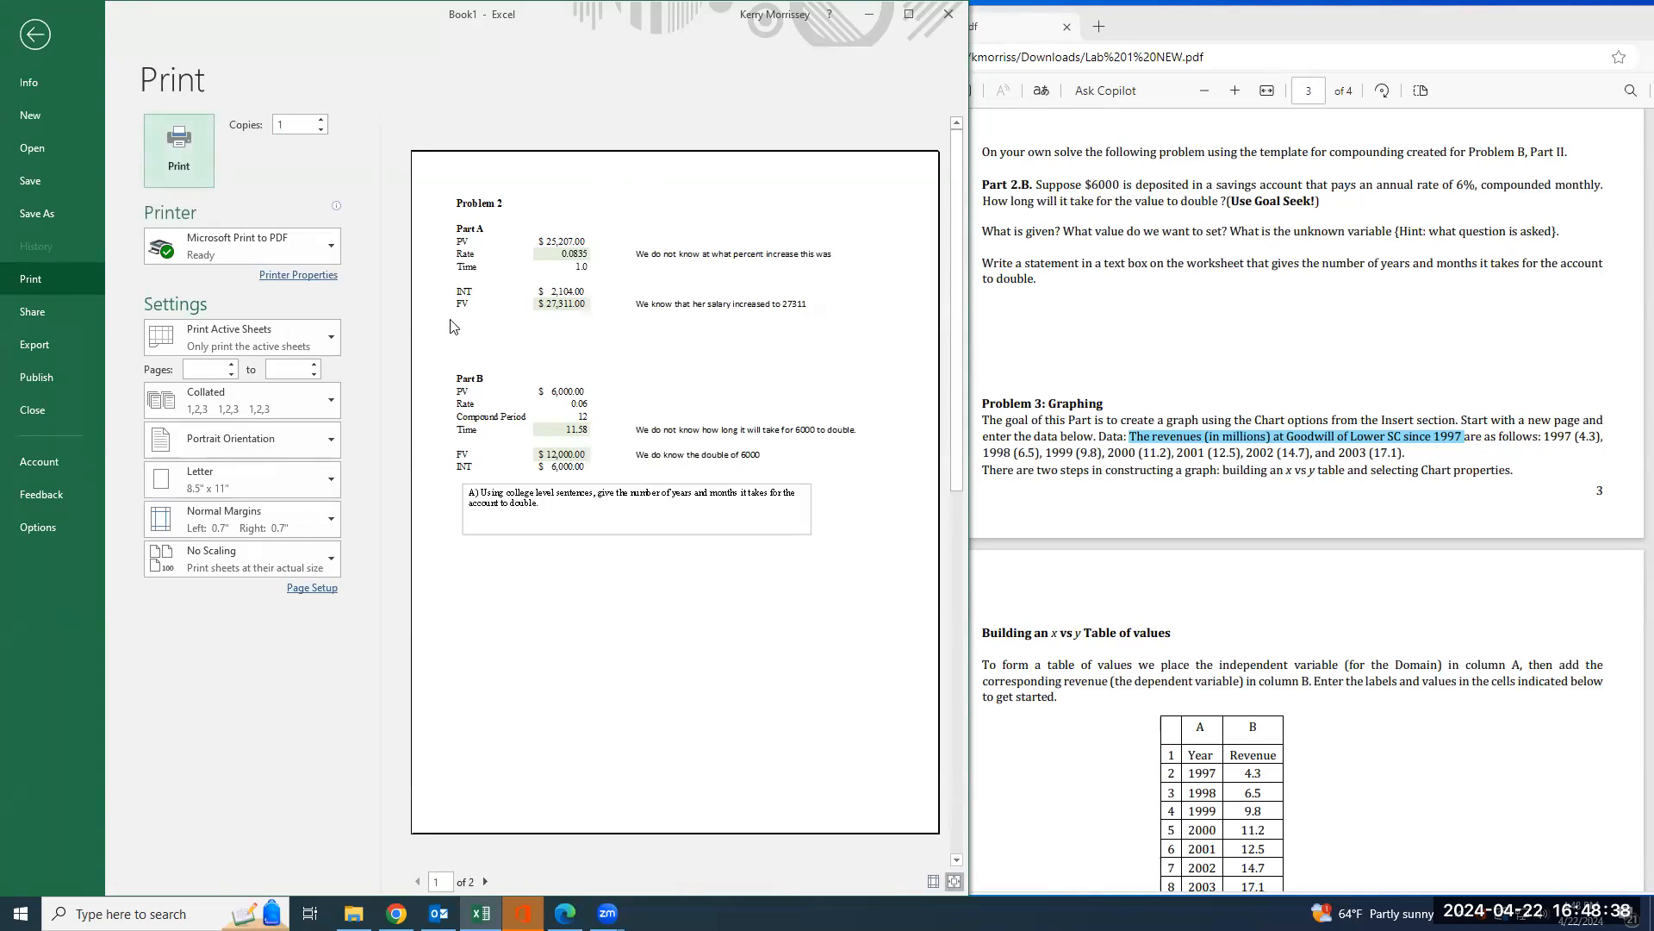
{"action": "left_click", "coordinate": [35, 37]}
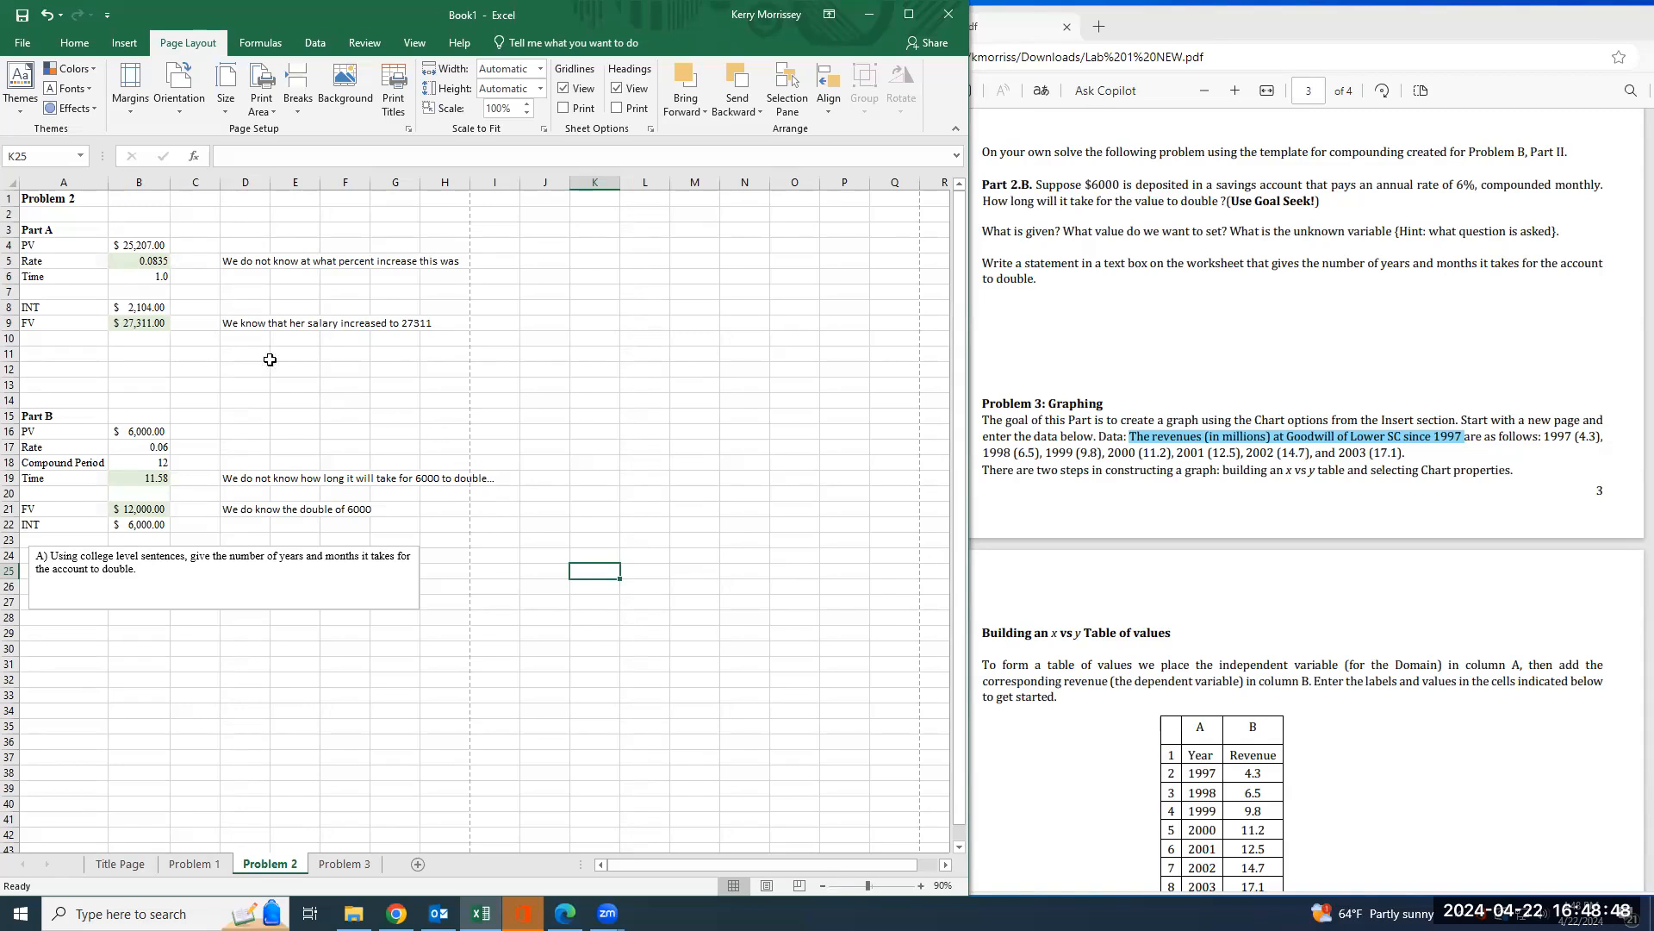
- Set the Problem 2 sheet's page margins to Narrow so the note in row 19 fits the page
{"action": "left_click_drag", "start_coordinate": [236, 484], "coordinate": [509, 479]}
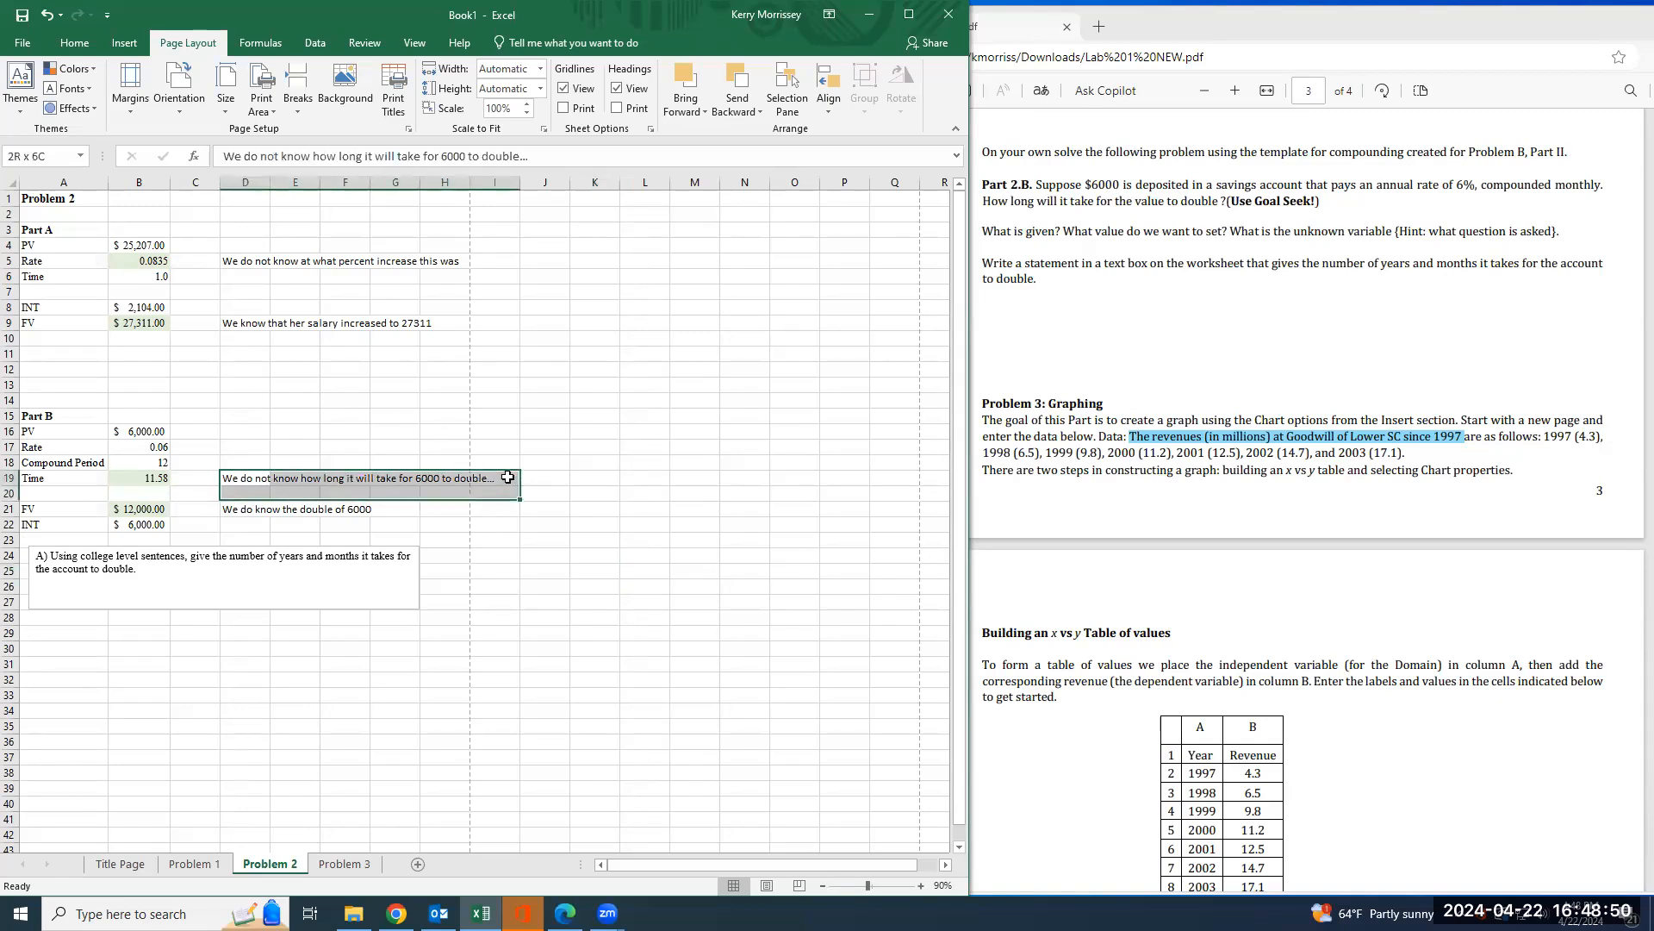
{"action": "left_click", "coordinate": [508, 479]}
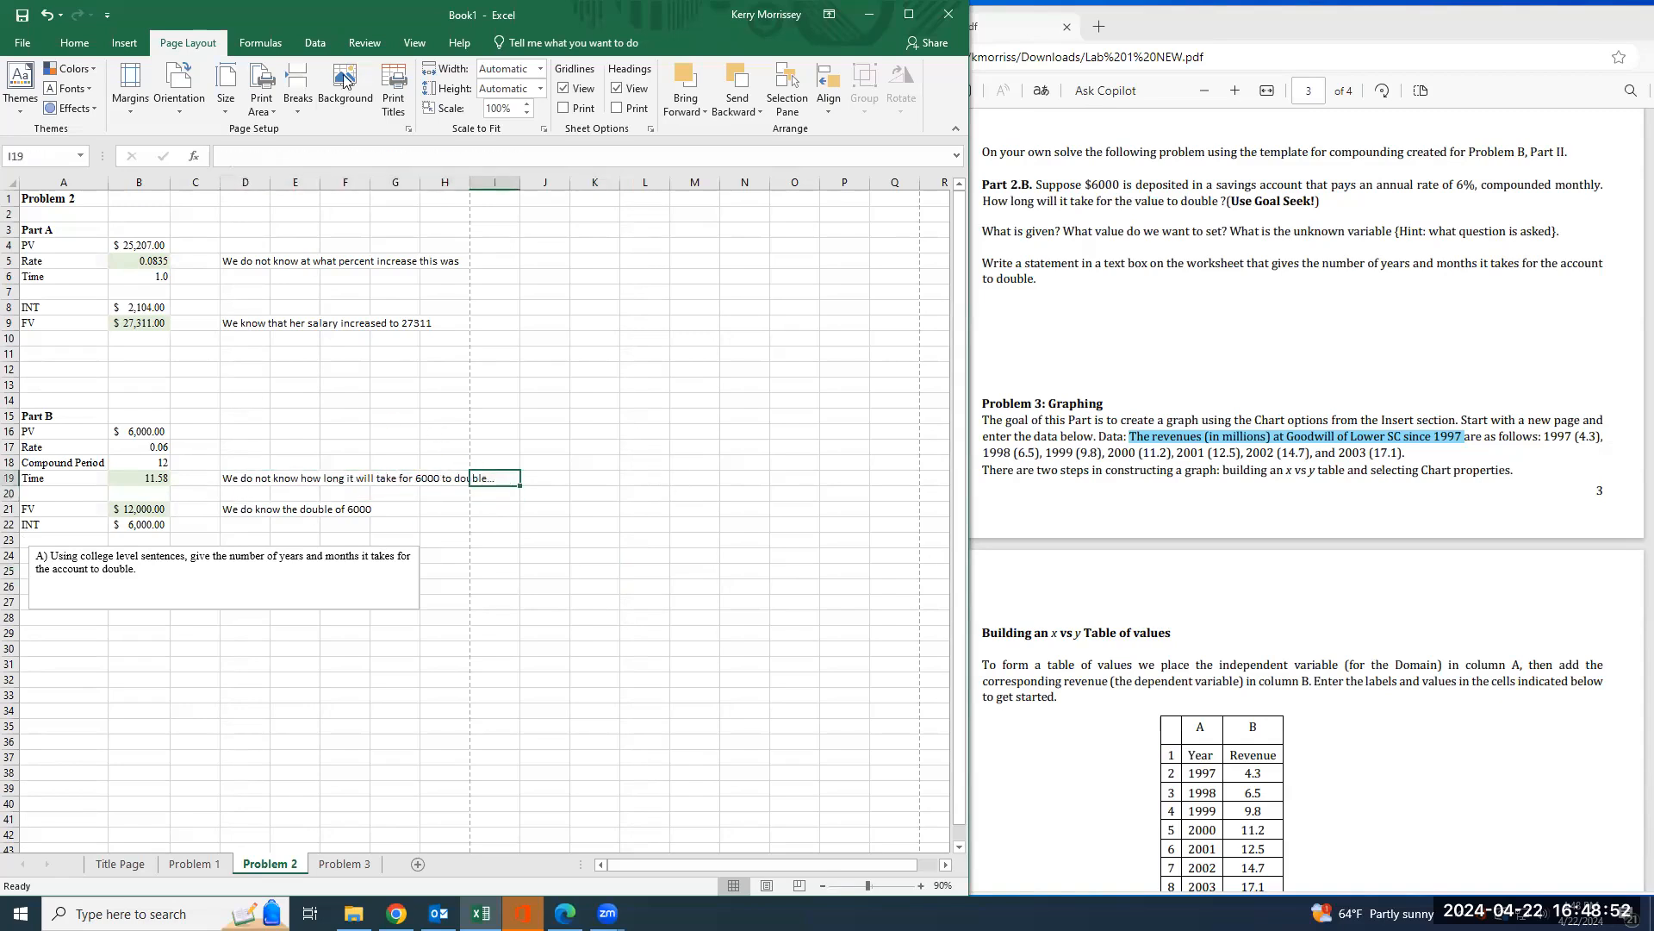
{"action": "left_click", "coordinate": [130, 86]}
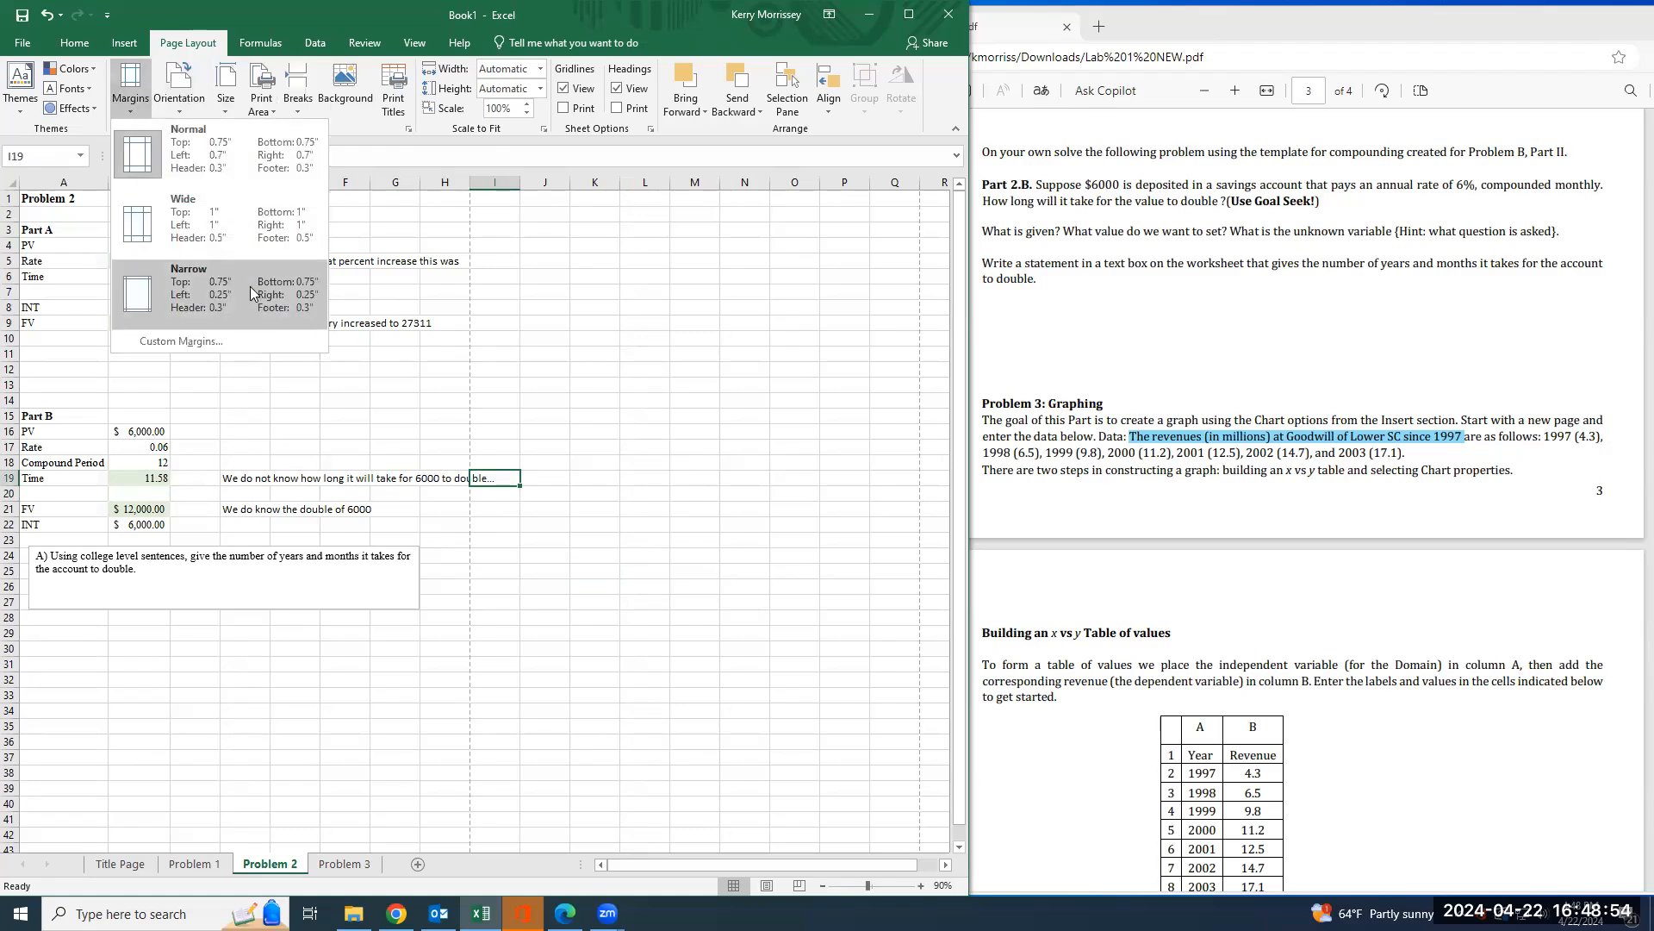
{"action": "left_click", "coordinate": [248, 280]}
{"action": "left_click", "coordinate": [494, 522]}
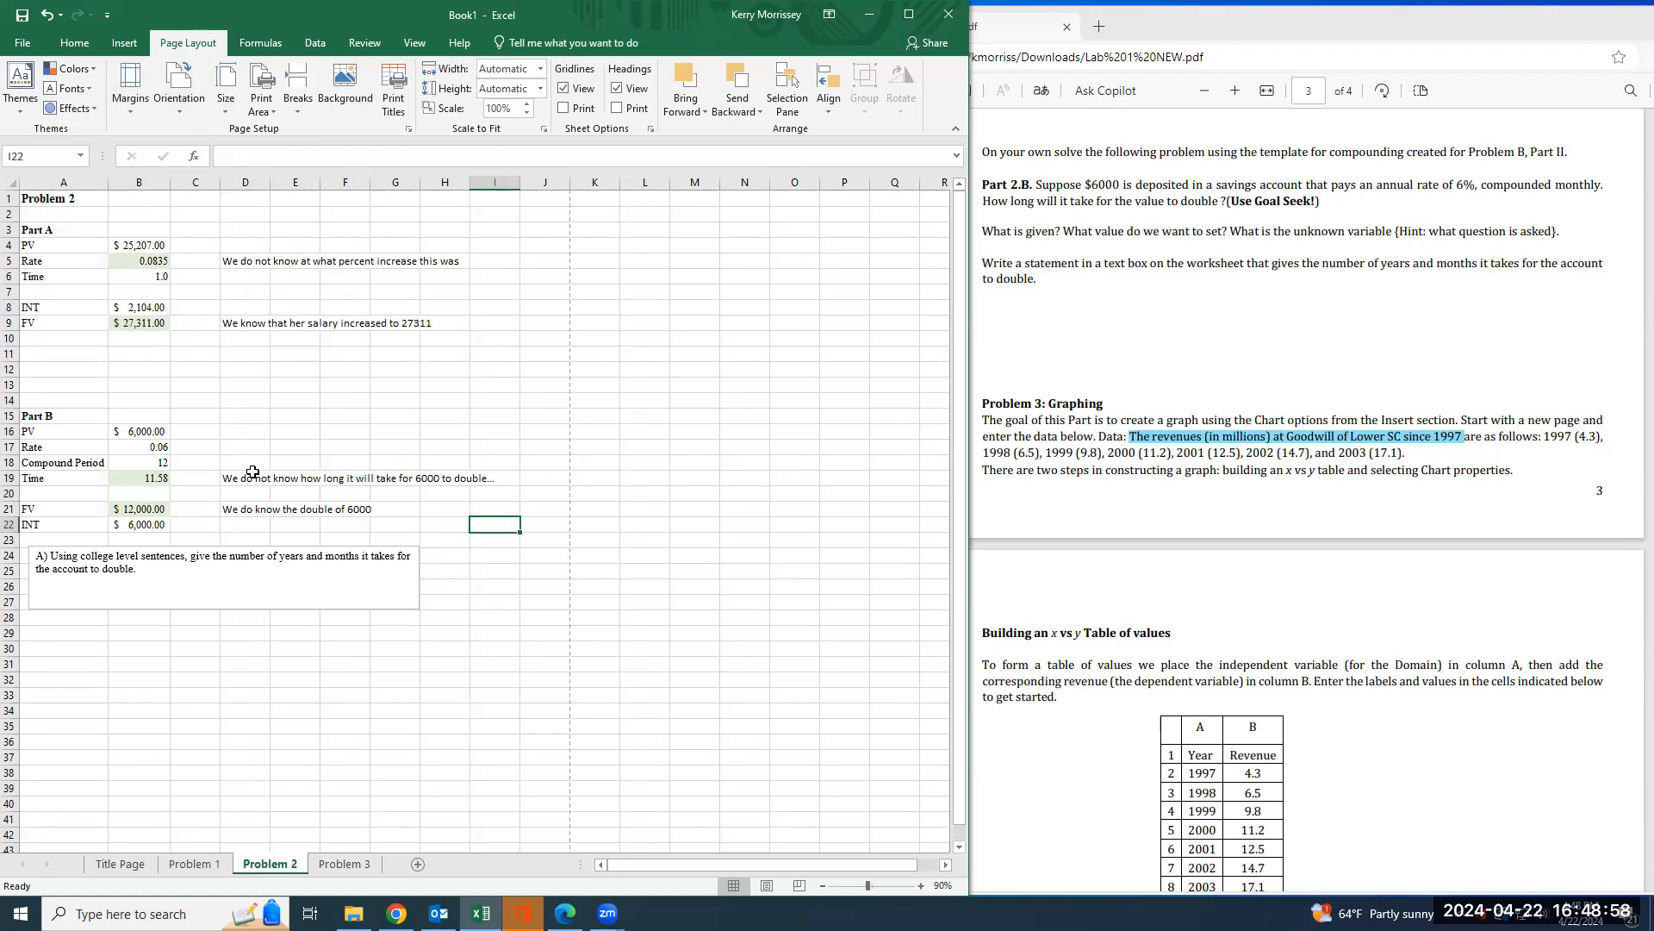
- Delete the explanatory notes in D5:I22 of the Problem 2 sheet
{"action": "left_click_drag", "start_coordinate": [233, 262], "coordinate": [505, 529]}
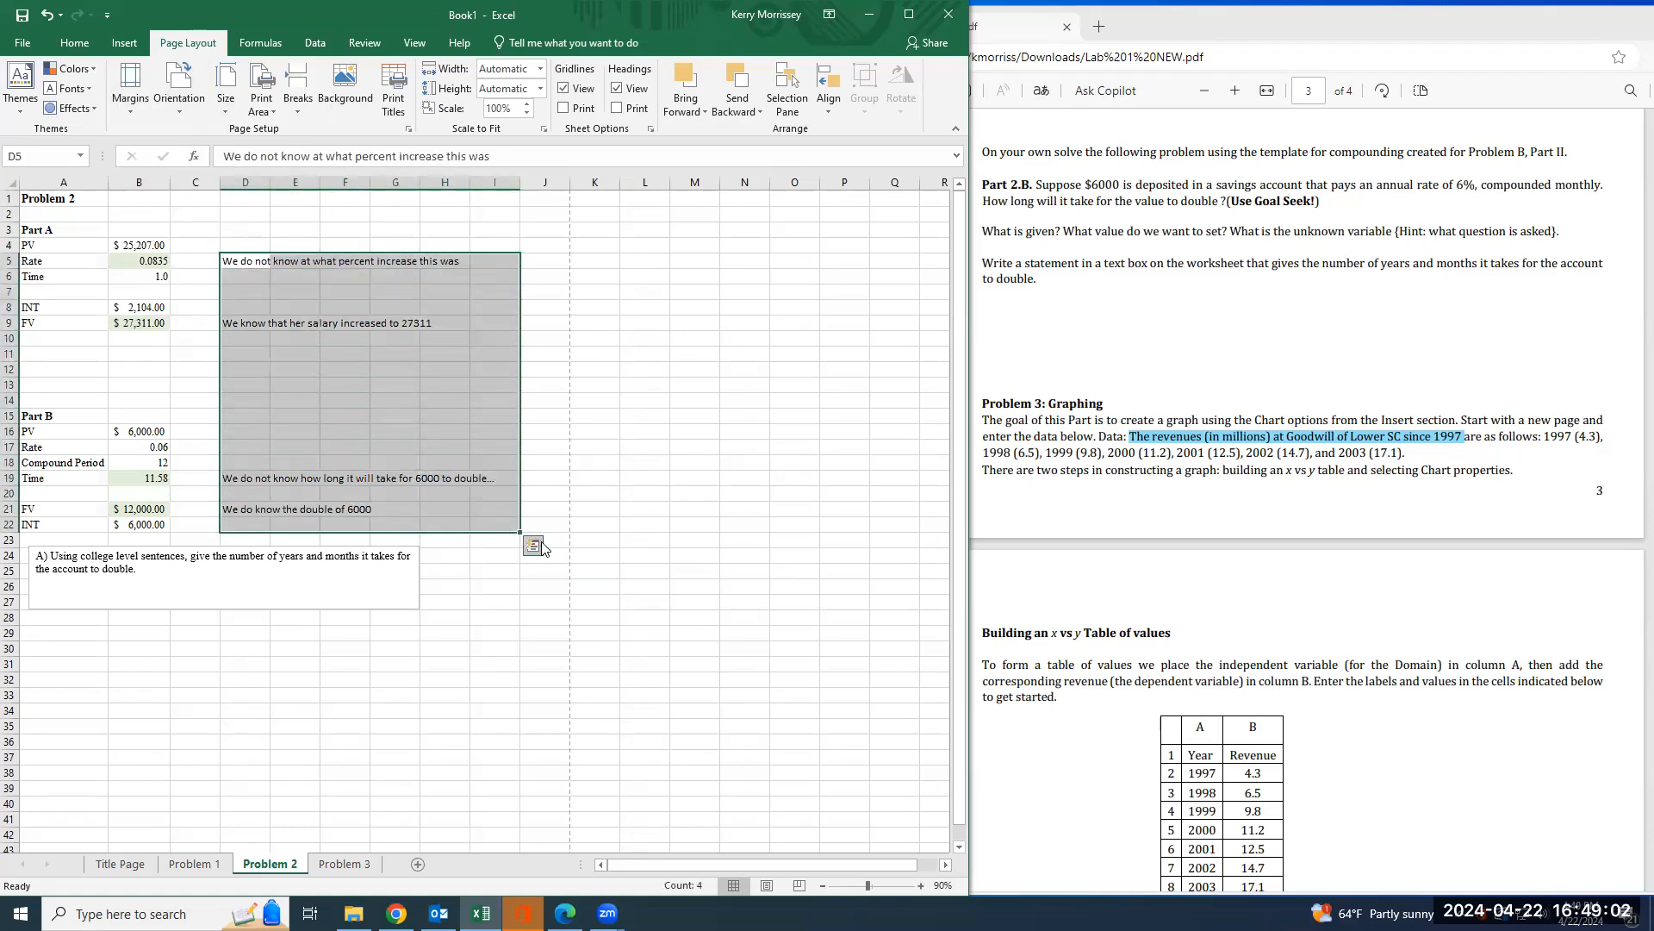
{"action": "key", "text": "Delete"}
{"action": "left_click", "coordinate": [503, 711]}
- Go to the Problem 1 sheet and check in its print preview whether the questions text box is cut off
{"action": "key", "text": "ctrl+Page_Up"}
{"action": "left_click", "coordinate": [443, 776]}
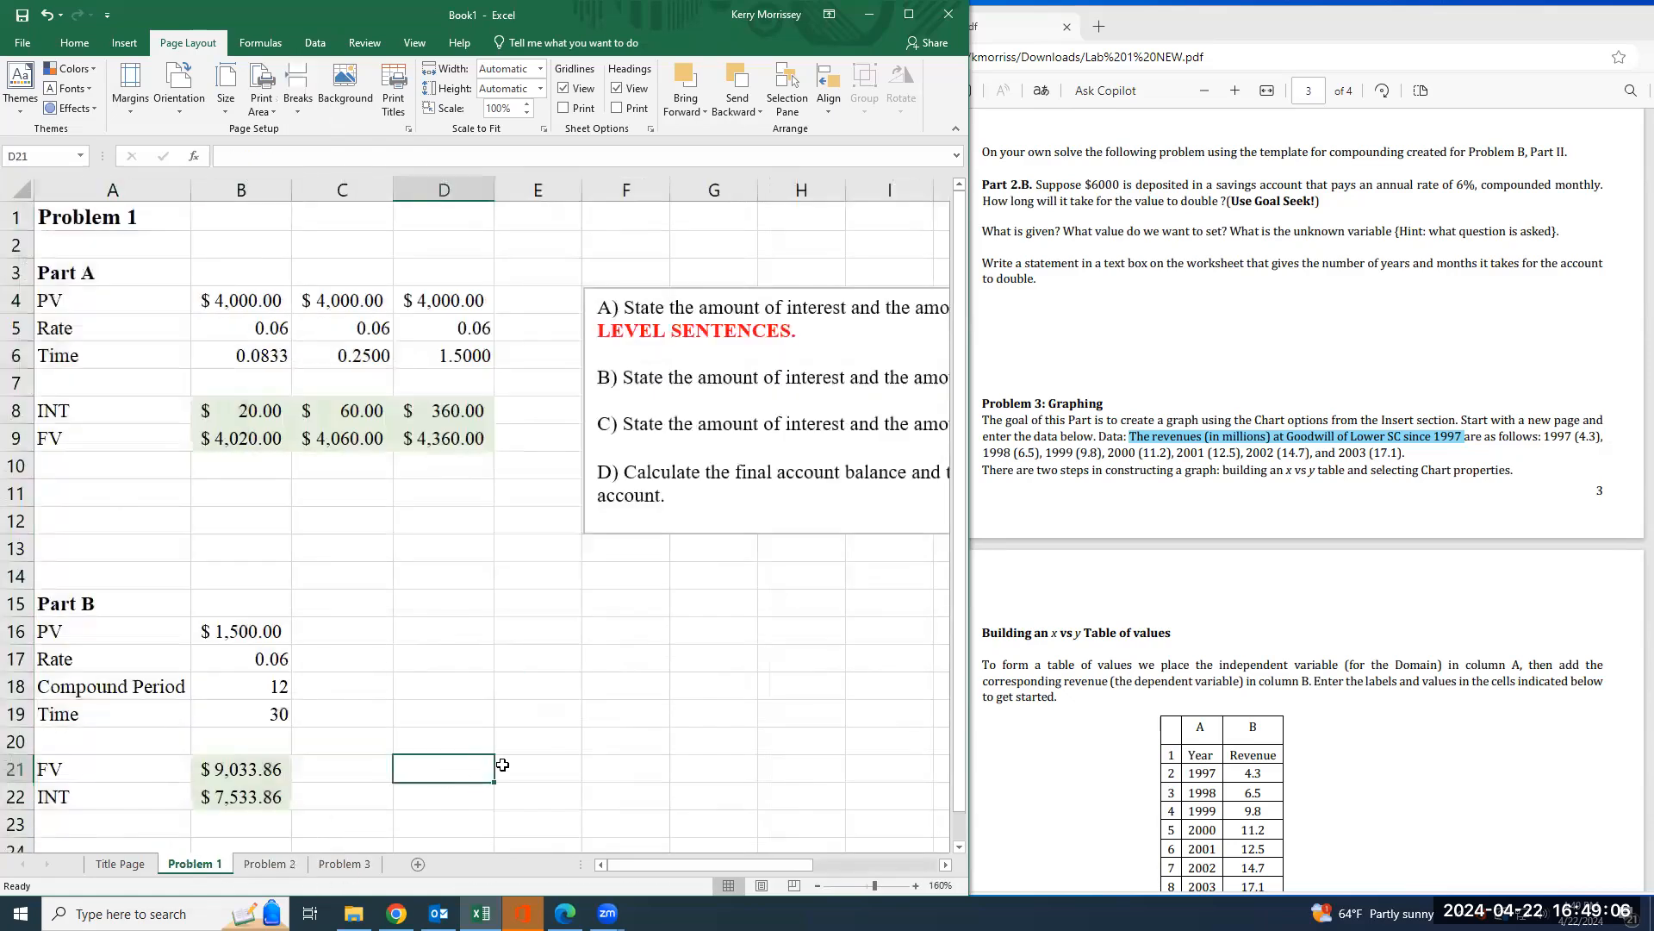
{"action": "key", "text": "ctrl+p"}
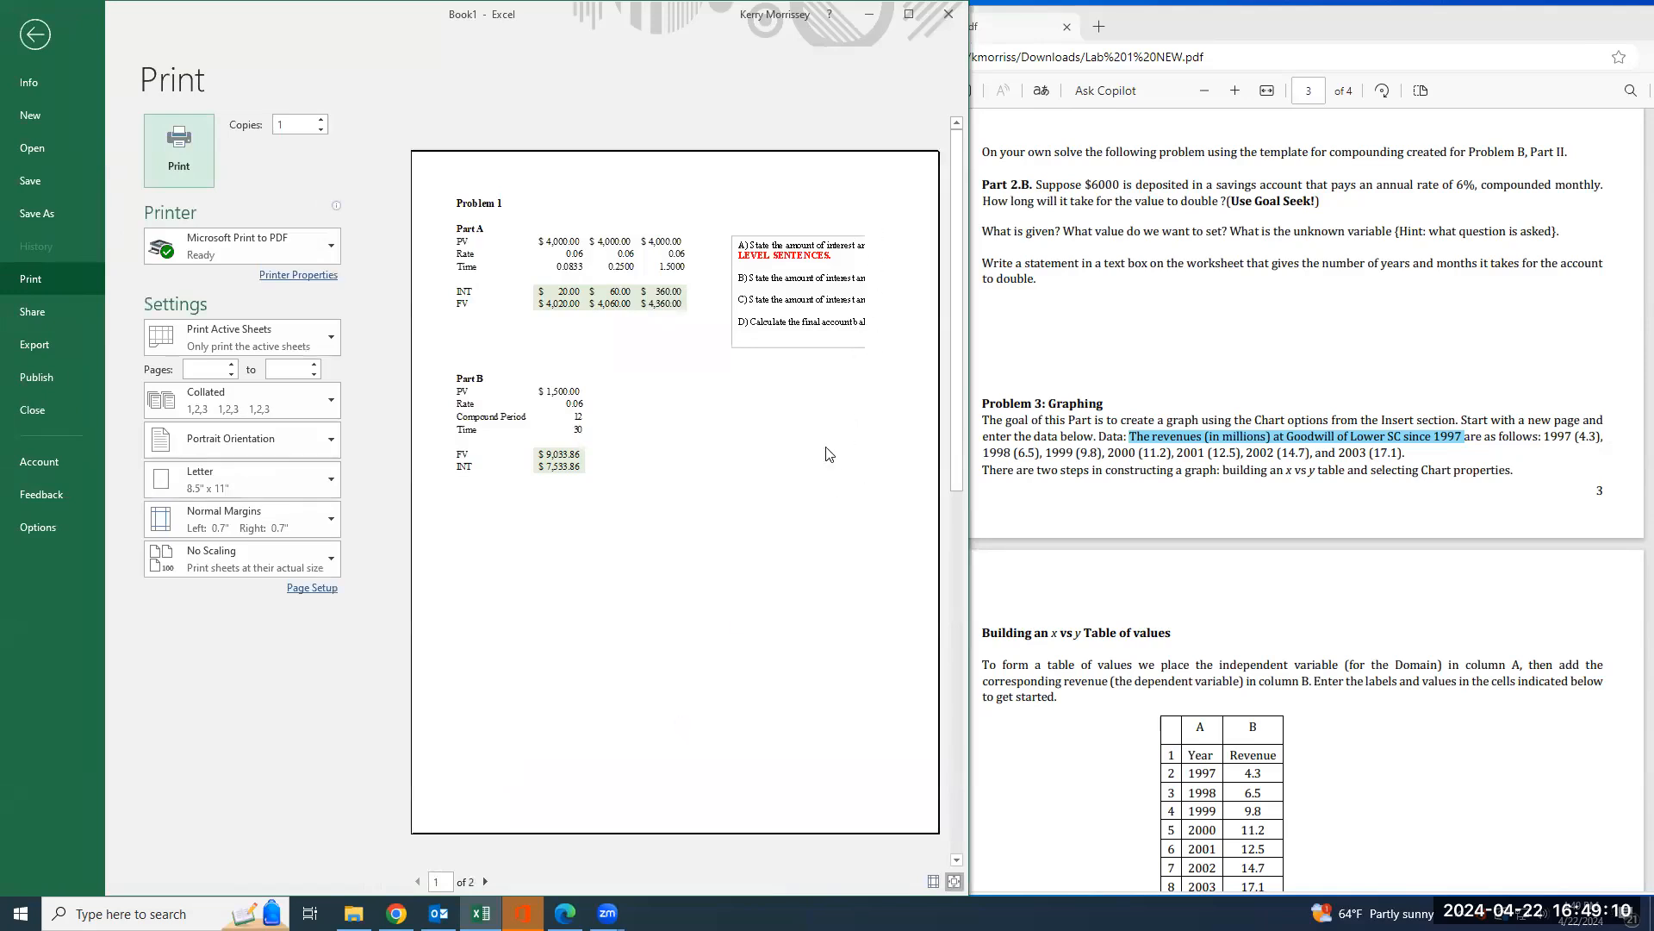
{"action": "left_click", "coordinate": [40, 37]}
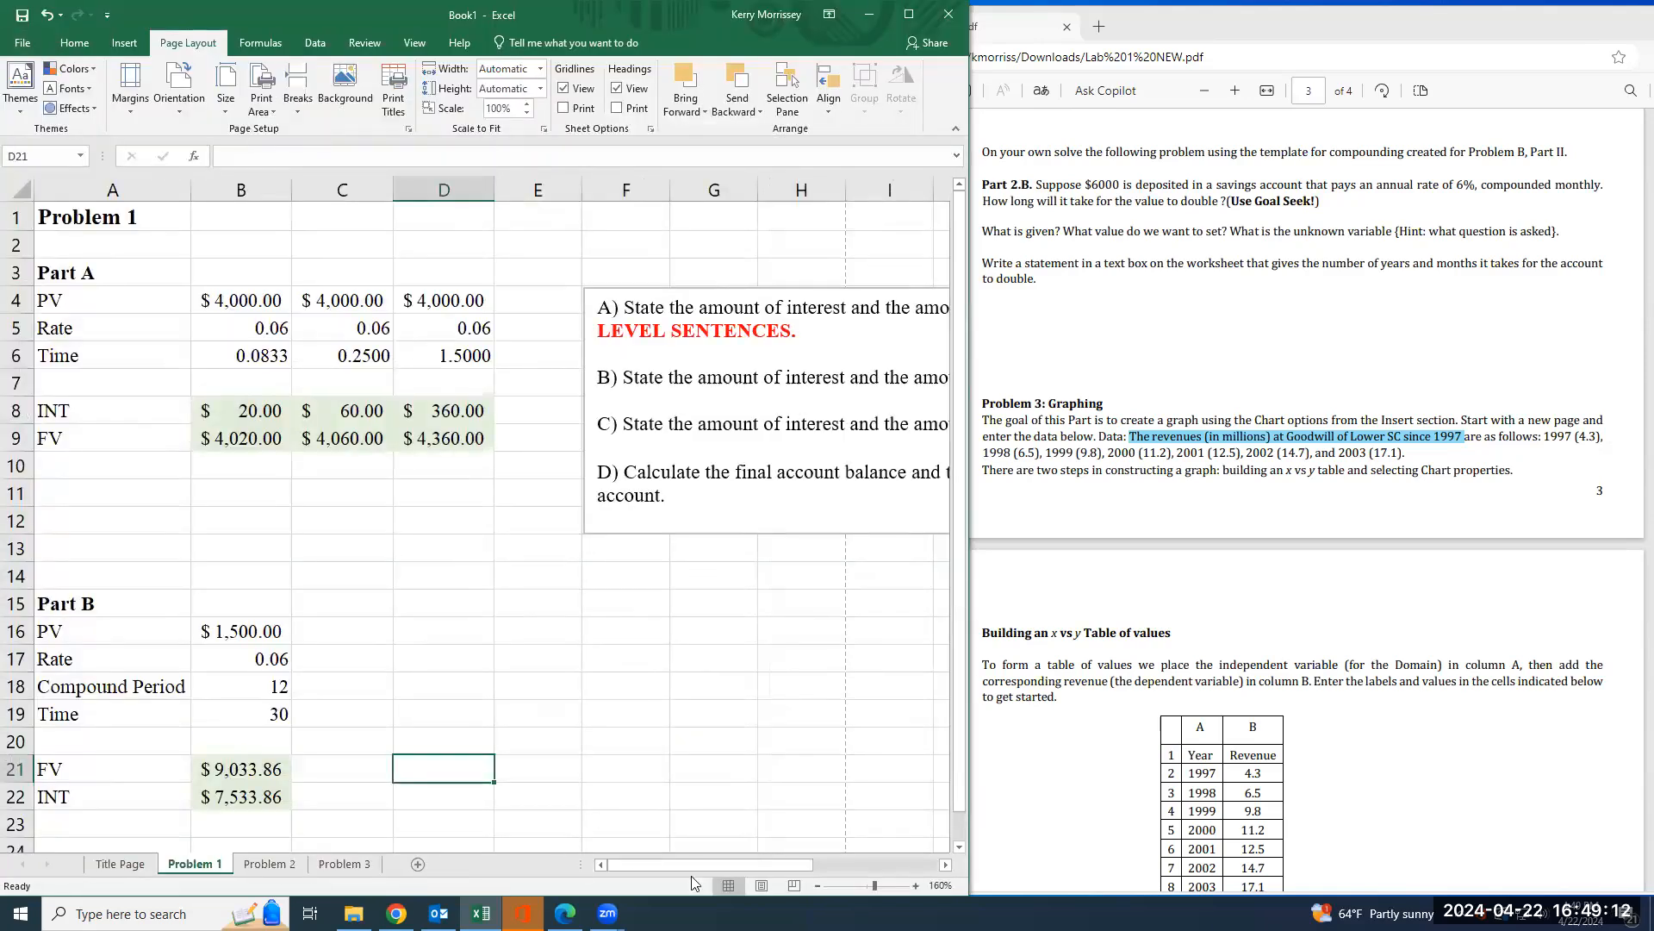
- Move the questions text box on the Problem 1 sheet below Part B, within the first page's width
{"action": "left_click", "coordinate": [814, 892]}
{"action": "left_click", "coordinate": [815, 892]}
{"action": "left_click", "coordinate": [814, 892]}
{"action": "left_click", "coordinate": [814, 892]}
{"action": "left_click", "coordinate": [814, 892]}
{"action": "left_click", "coordinate": [814, 892]}
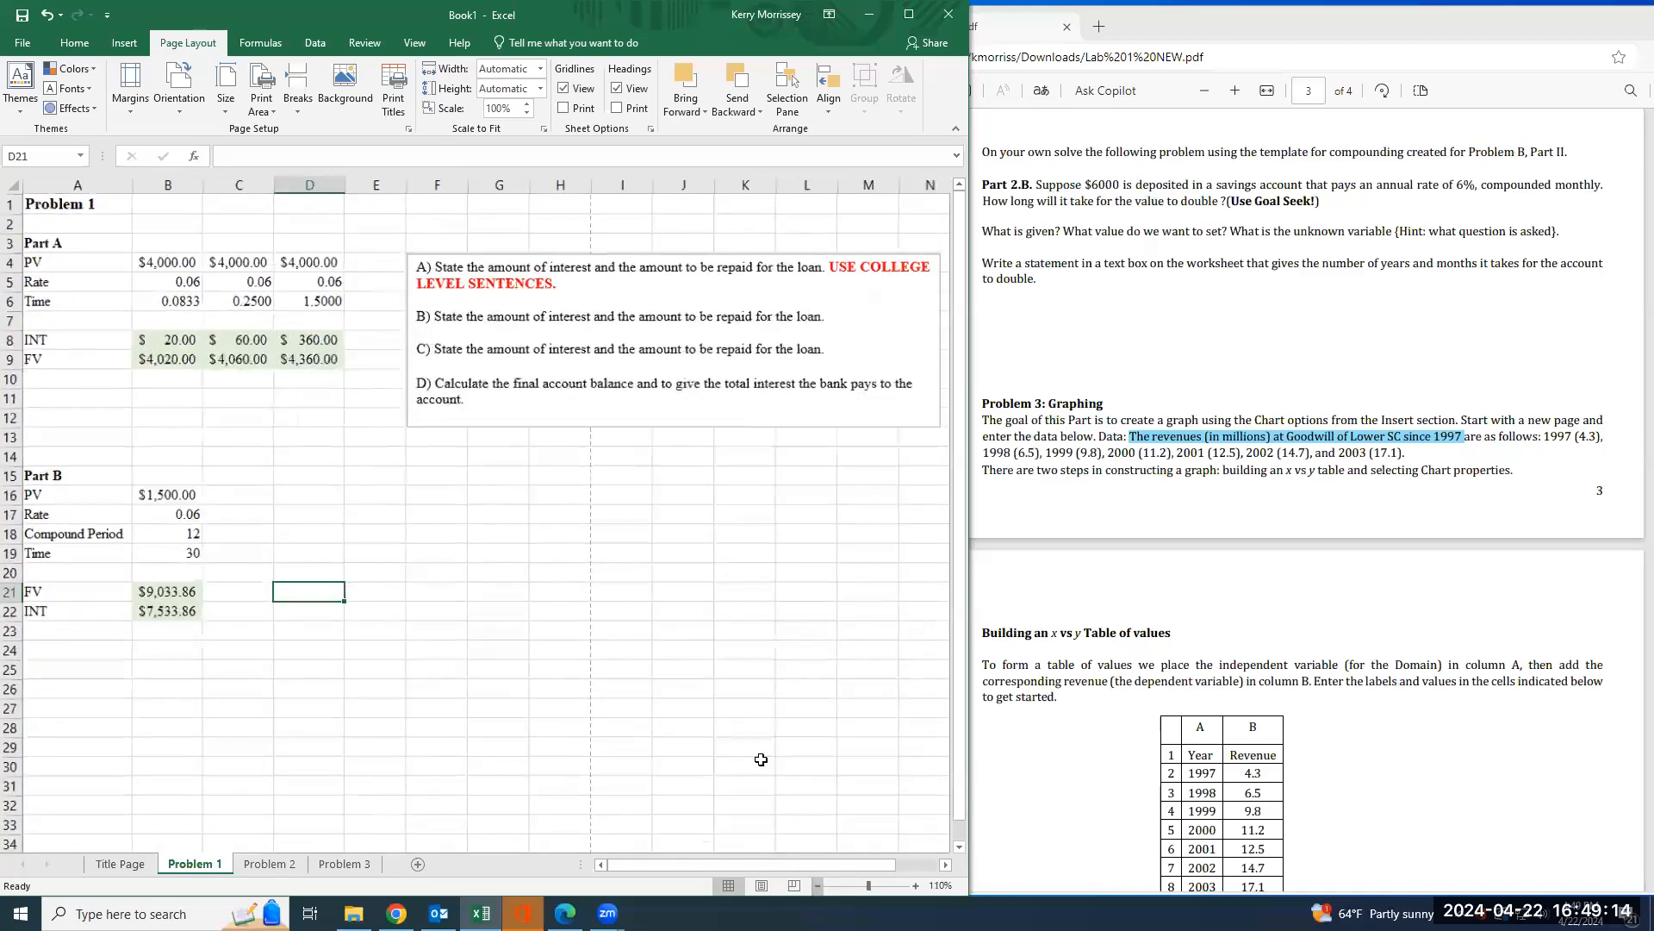
{"action": "left_click", "coordinate": [827, 278]}
{"action": "left_click_drag", "start_coordinate": [814, 248], "coordinate": [368, 610]}
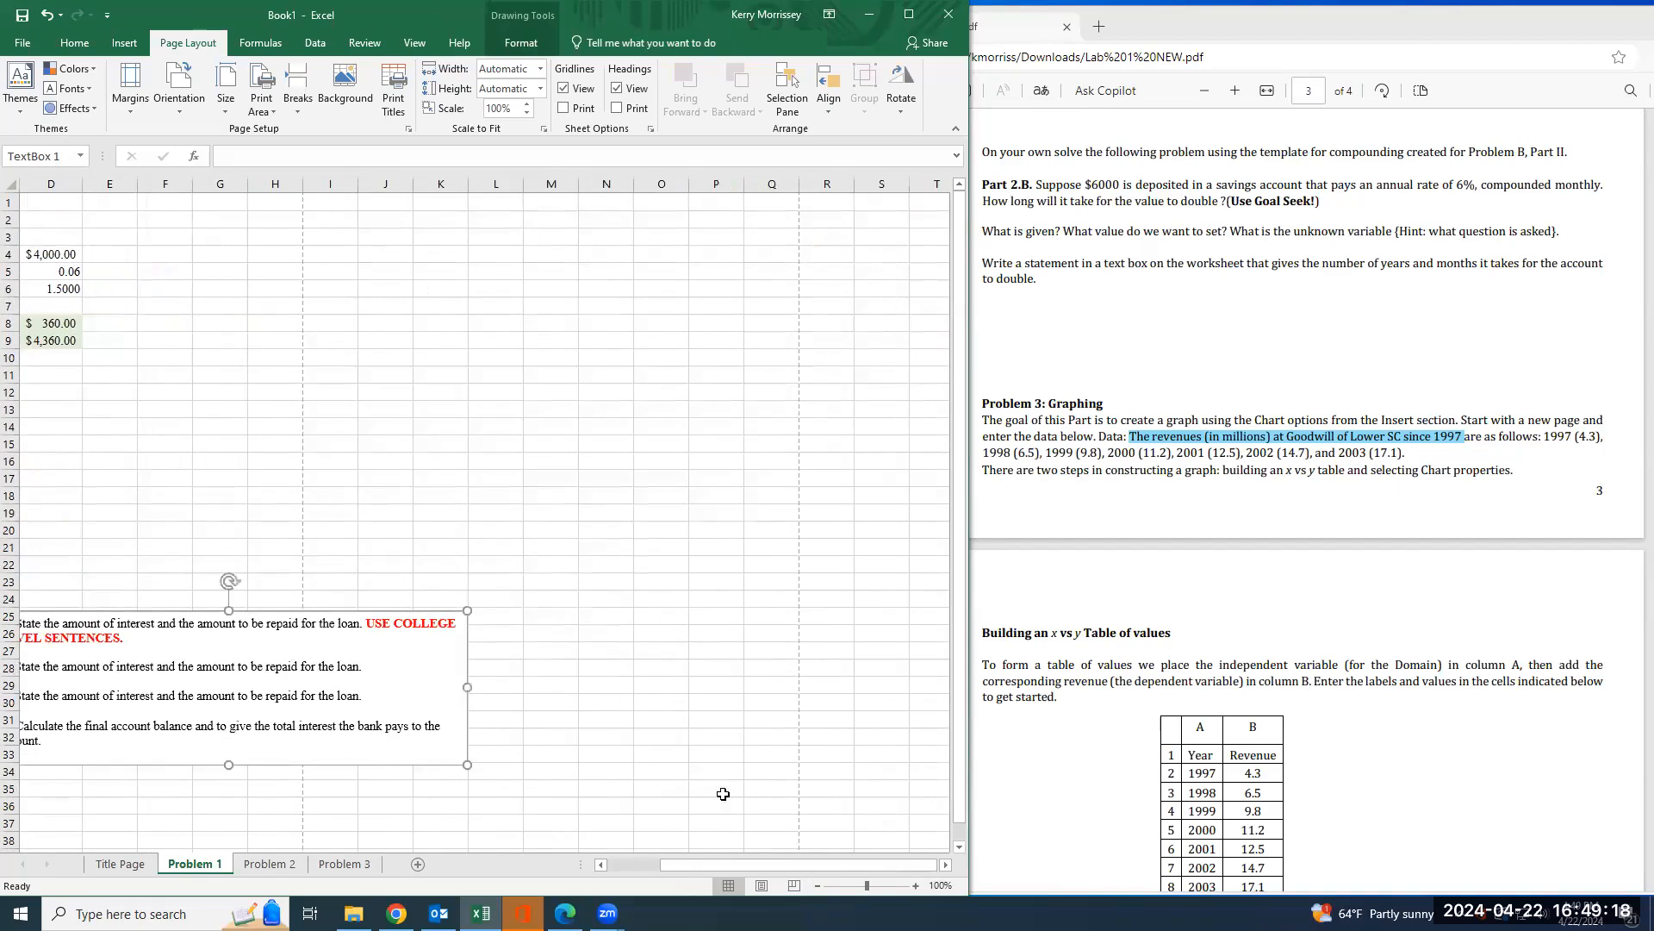
{"action": "left_click_drag", "start_coordinate": [704, 870], "coordinate": [654, 870]}
{"action": "left_click_drag", "start_coordinate": [523, 610], "coordinate": [403, 593]}
- Set the Problem 1 sheet to Landscape orientation and move the questions text box beside Part B, spanning about columns D to L
{"action": "left_click", "coordinate": [226, 99]}
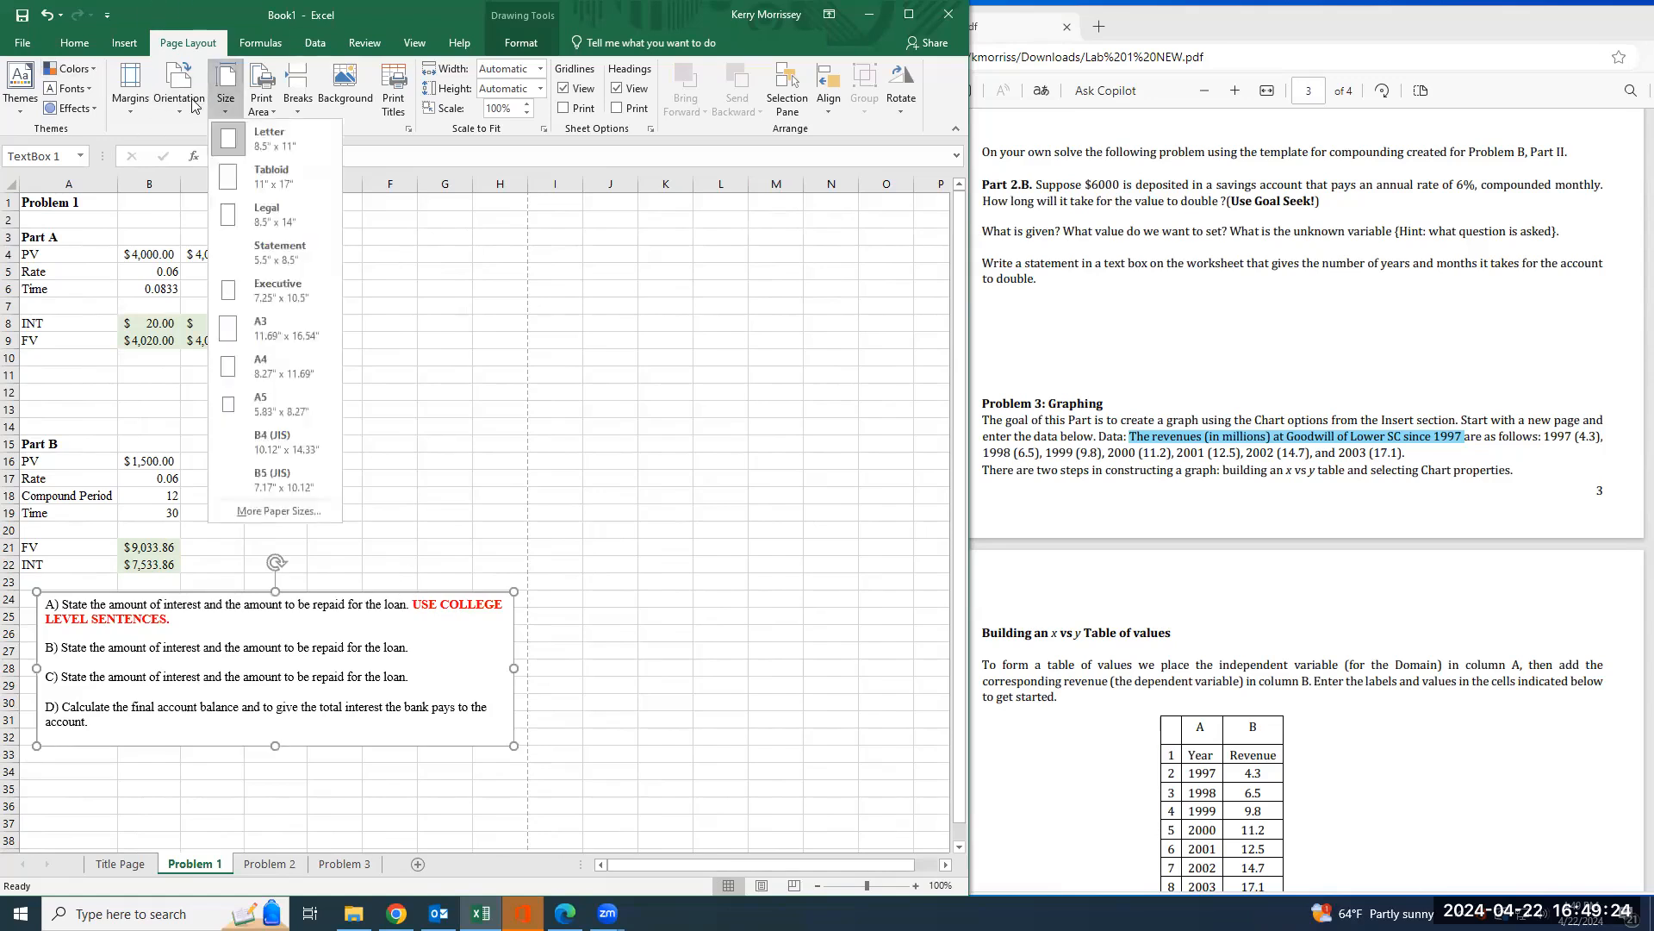
{"action": "left_click", "coordinate": [191, 105]}
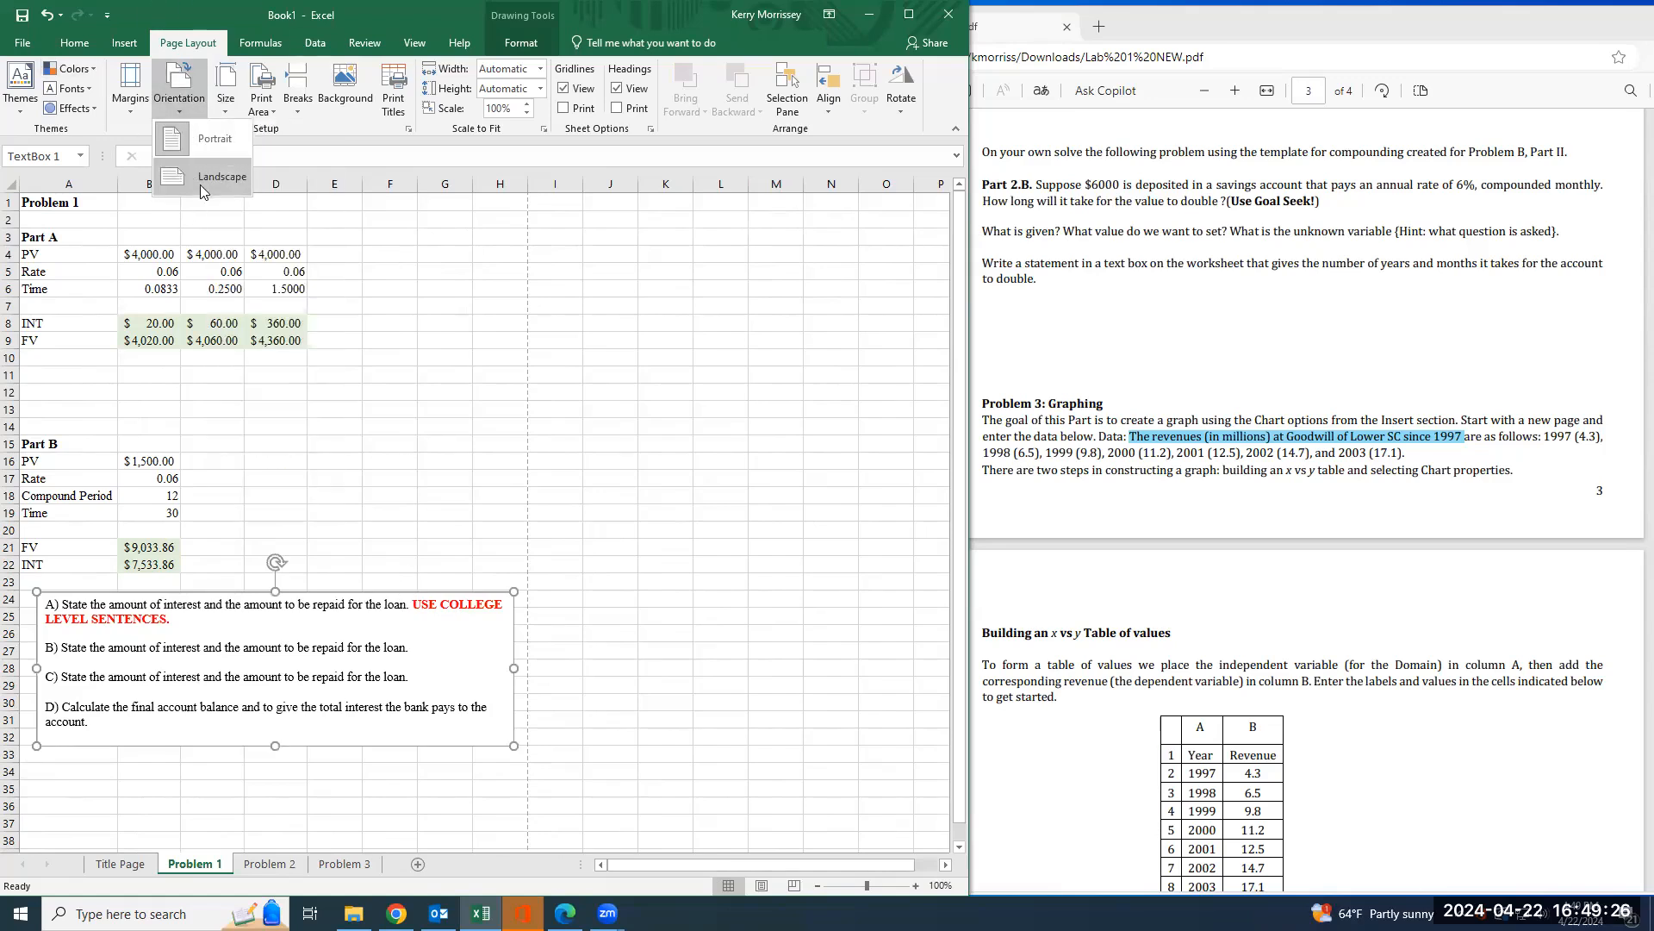
{"action": "left_click", "coordinate": [201, 178]}
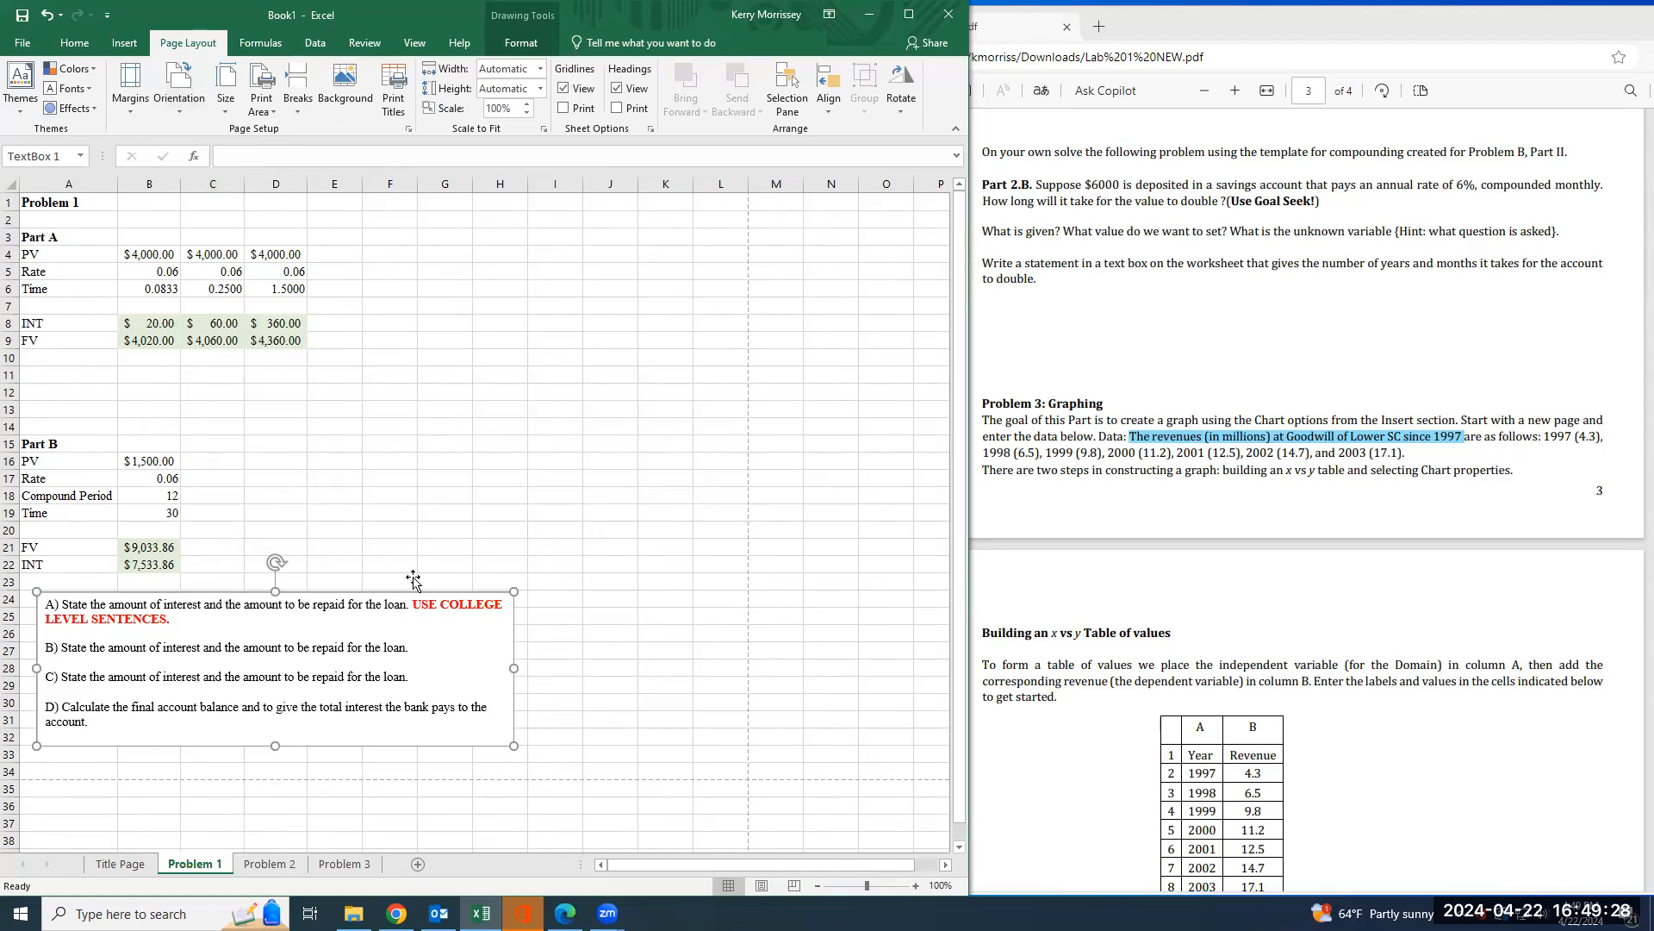
{"action": "left_click_drag", "start_coordinate": [479, 592], "coordinate": [620, 281]}
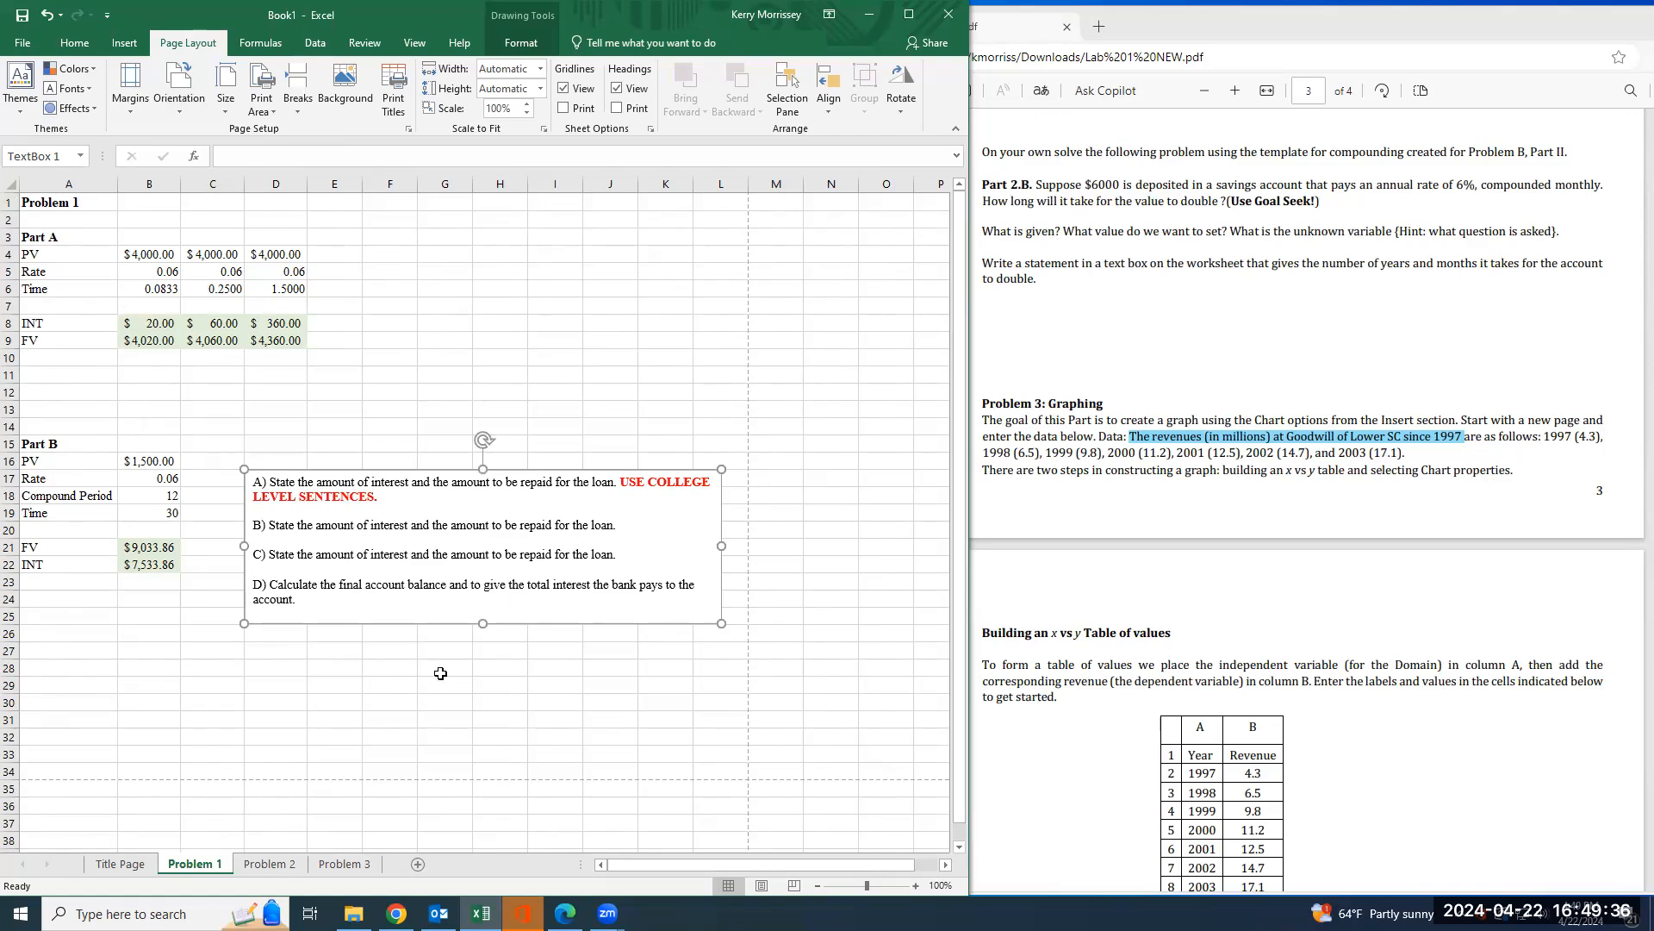
- Go to the Title Page sheet and check its layout in the print preview
{"action": "left_click", "coordinate": [125, 864]}
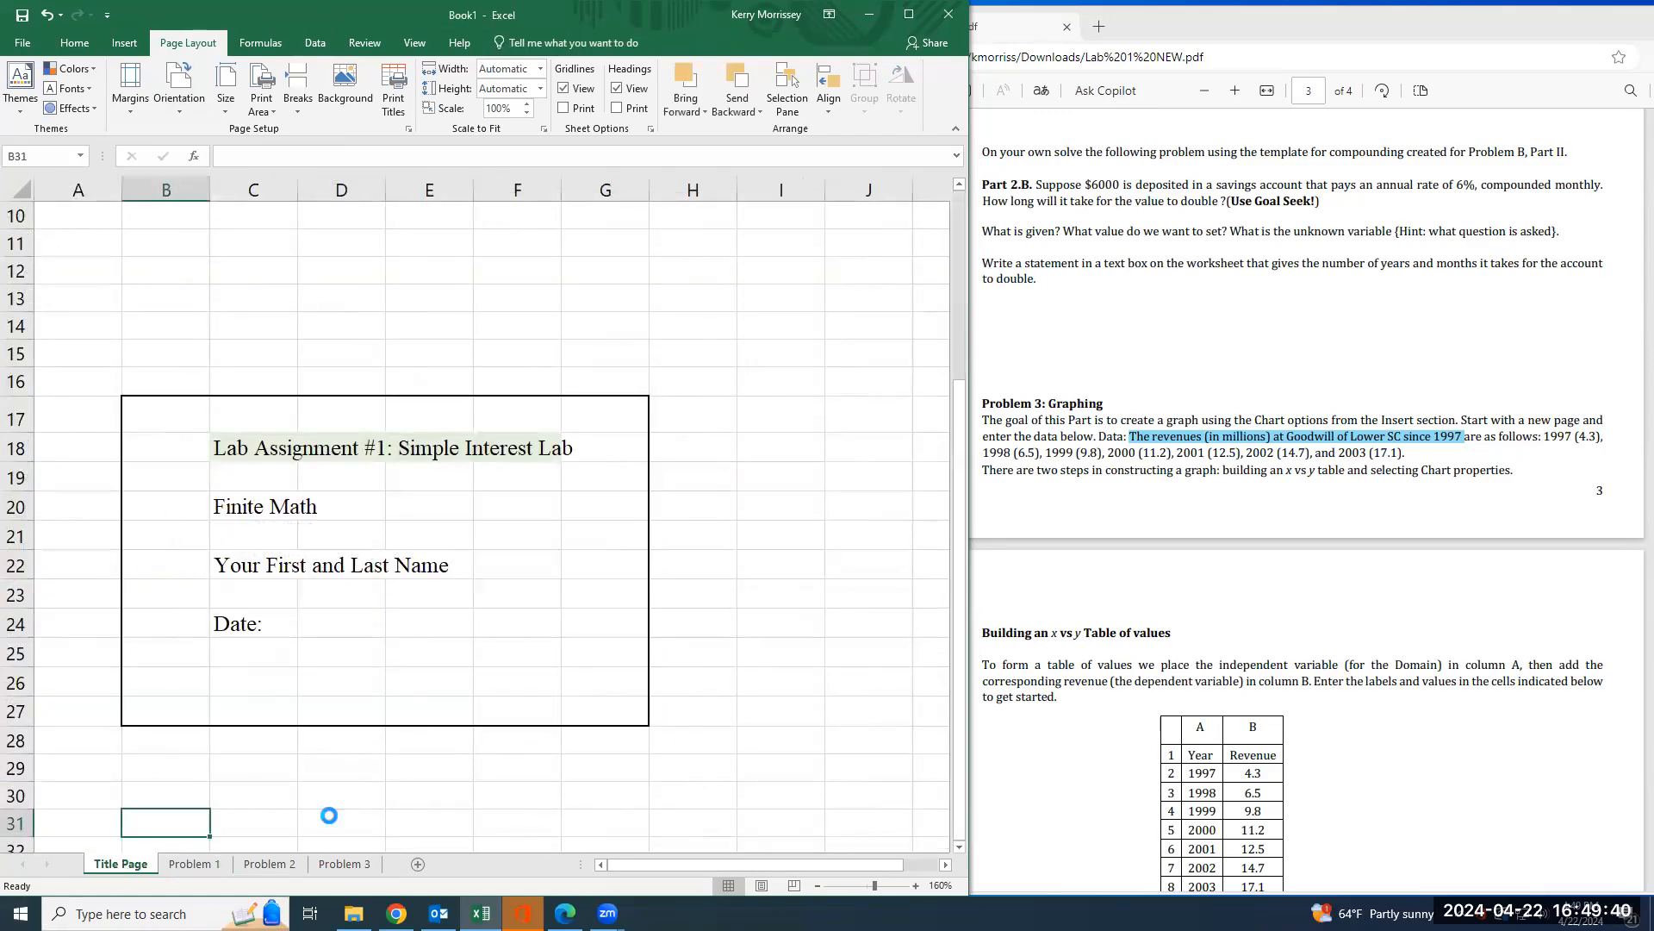
{"action": "key", "text": "ctrl+p"}
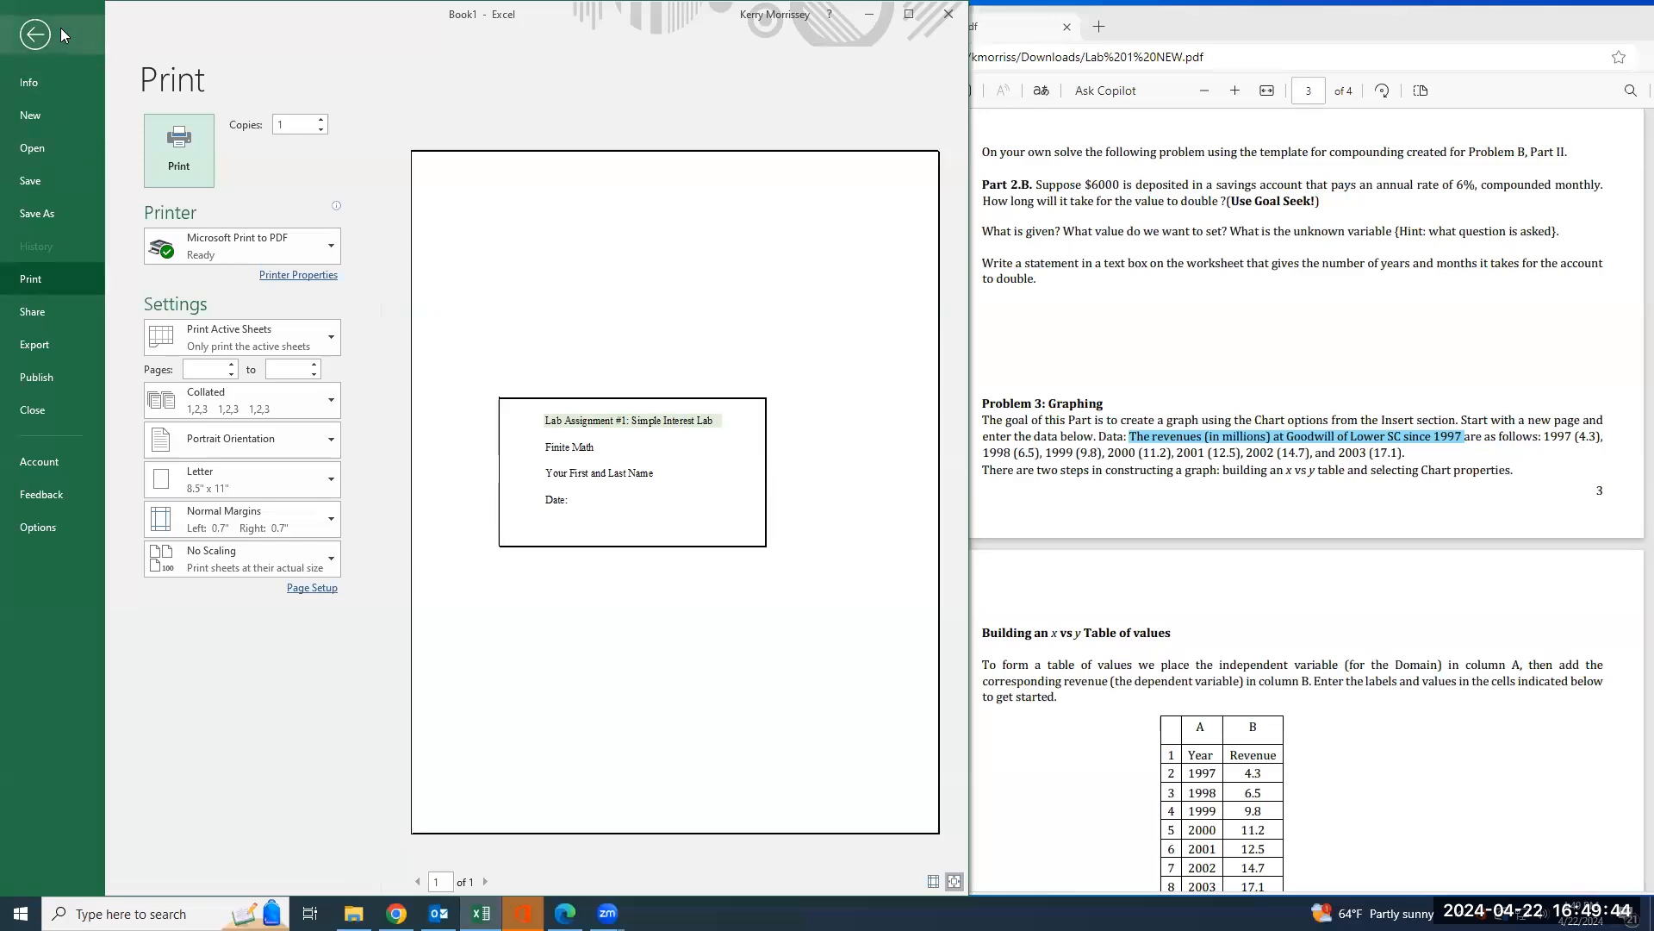
{"action": "left_click", "coordinate": [38, 34]}
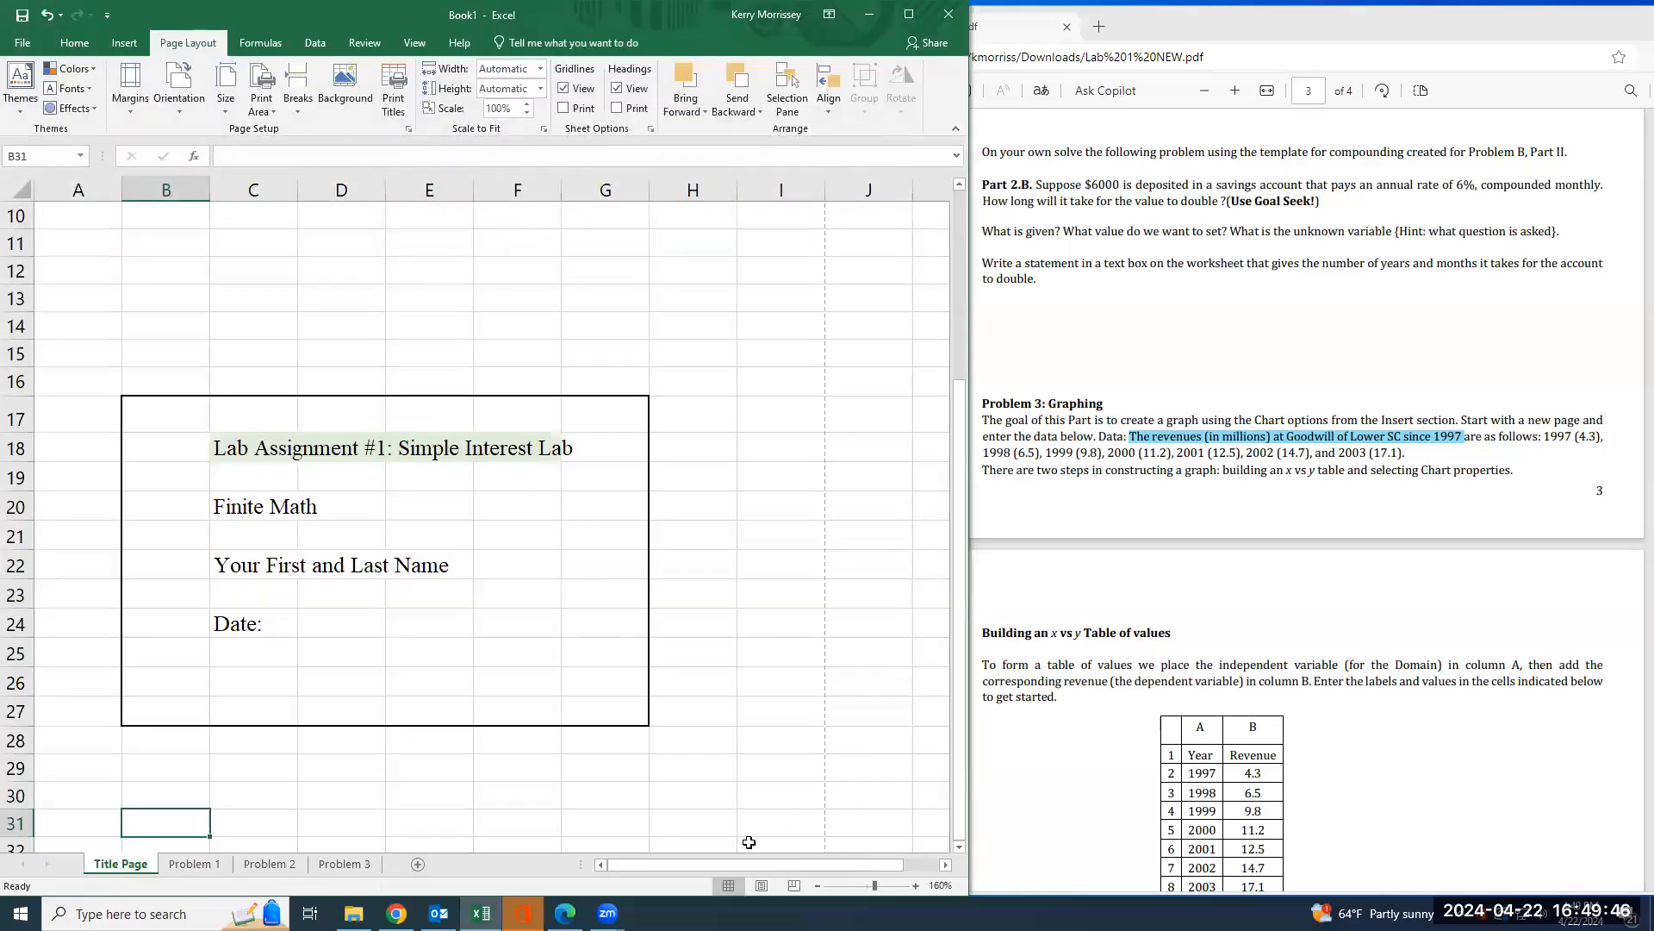
- Open the print preview from the Title Page sheet and set it to print the entire workbook
{"action": "left_click", "coordinate": [186, 865]}
{"action": "left_click", "coordinate": [137, 865]}
{"action": "left_click", "coordinate": [401, 347]}
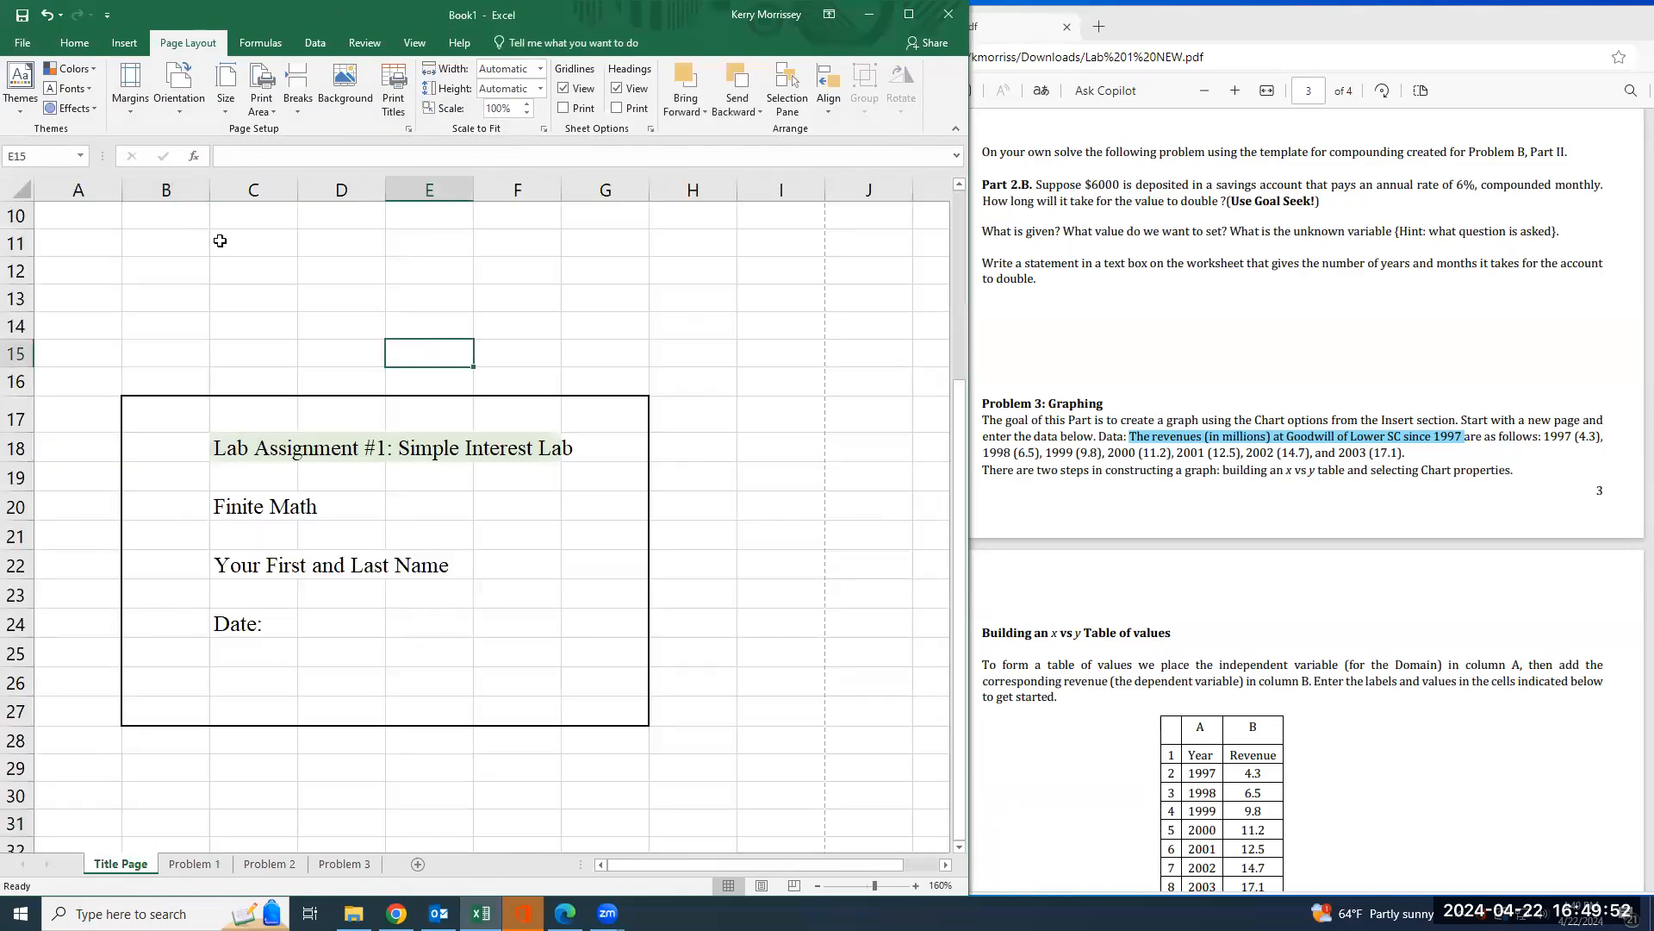
{"action": "key", "text": "ctrl+p"}
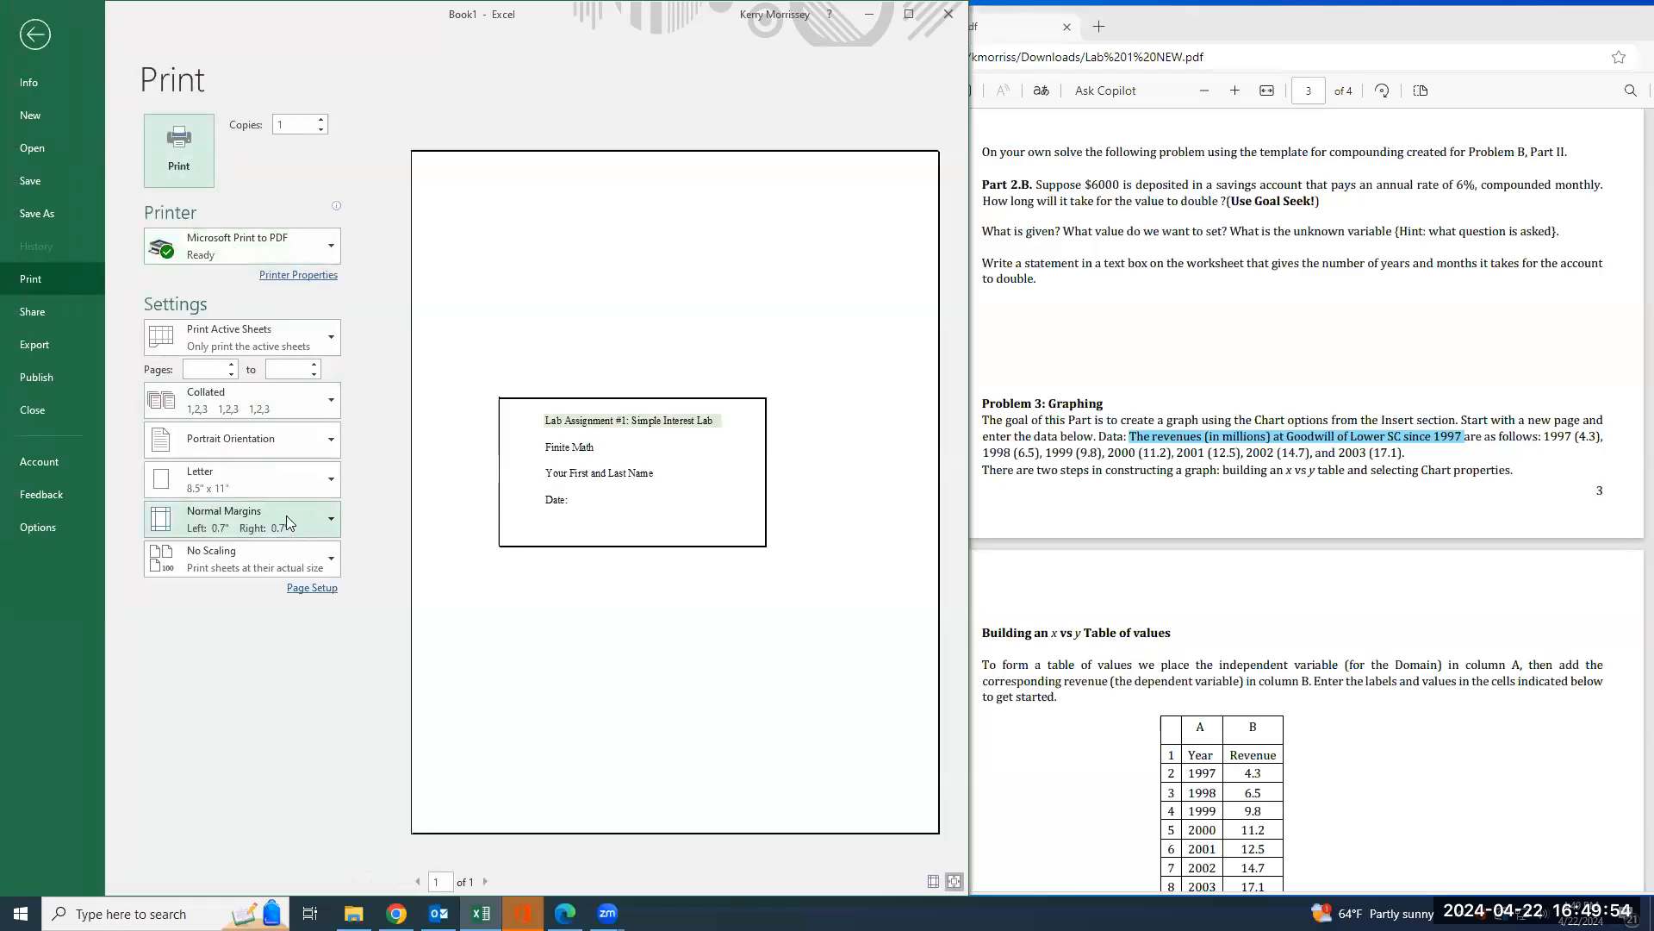
{"action": "left_click", "coordinate": [326, 341]}
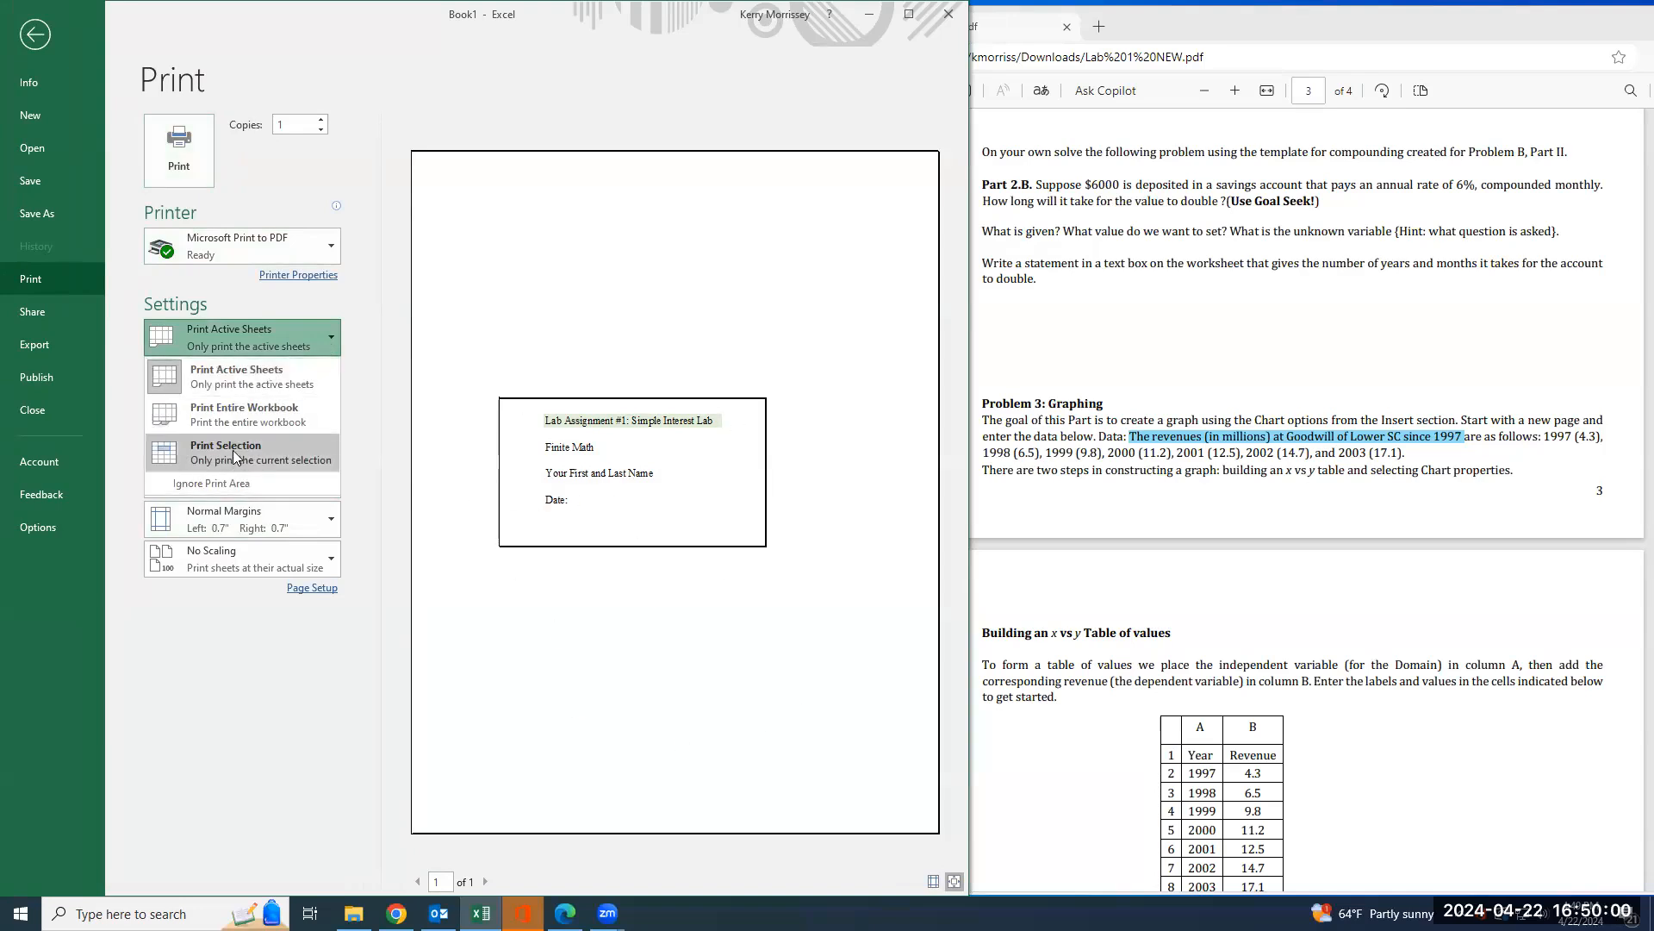
{"action": "left_click", "coordinate": [271, 420]}
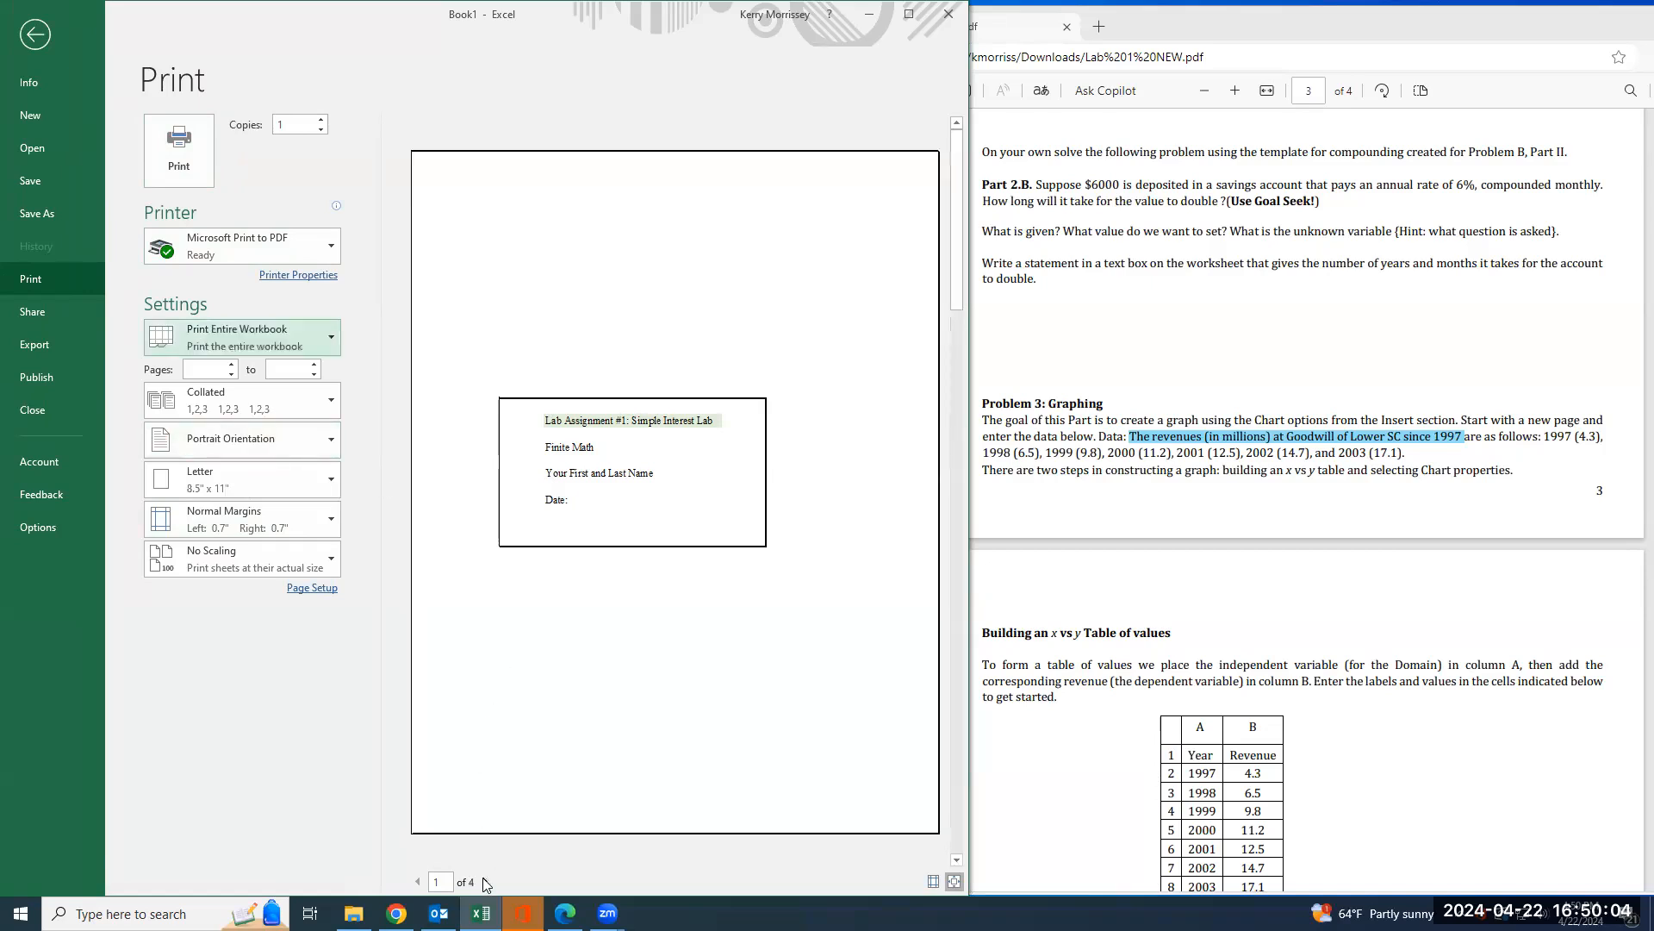
- Page through the whole workbook's print preview and check the layout of each sheet up to the chart page
{"action": "left_click", "coordinate": [485, 881]}
{"action": "left_click", "coordinate": [485, 881]}
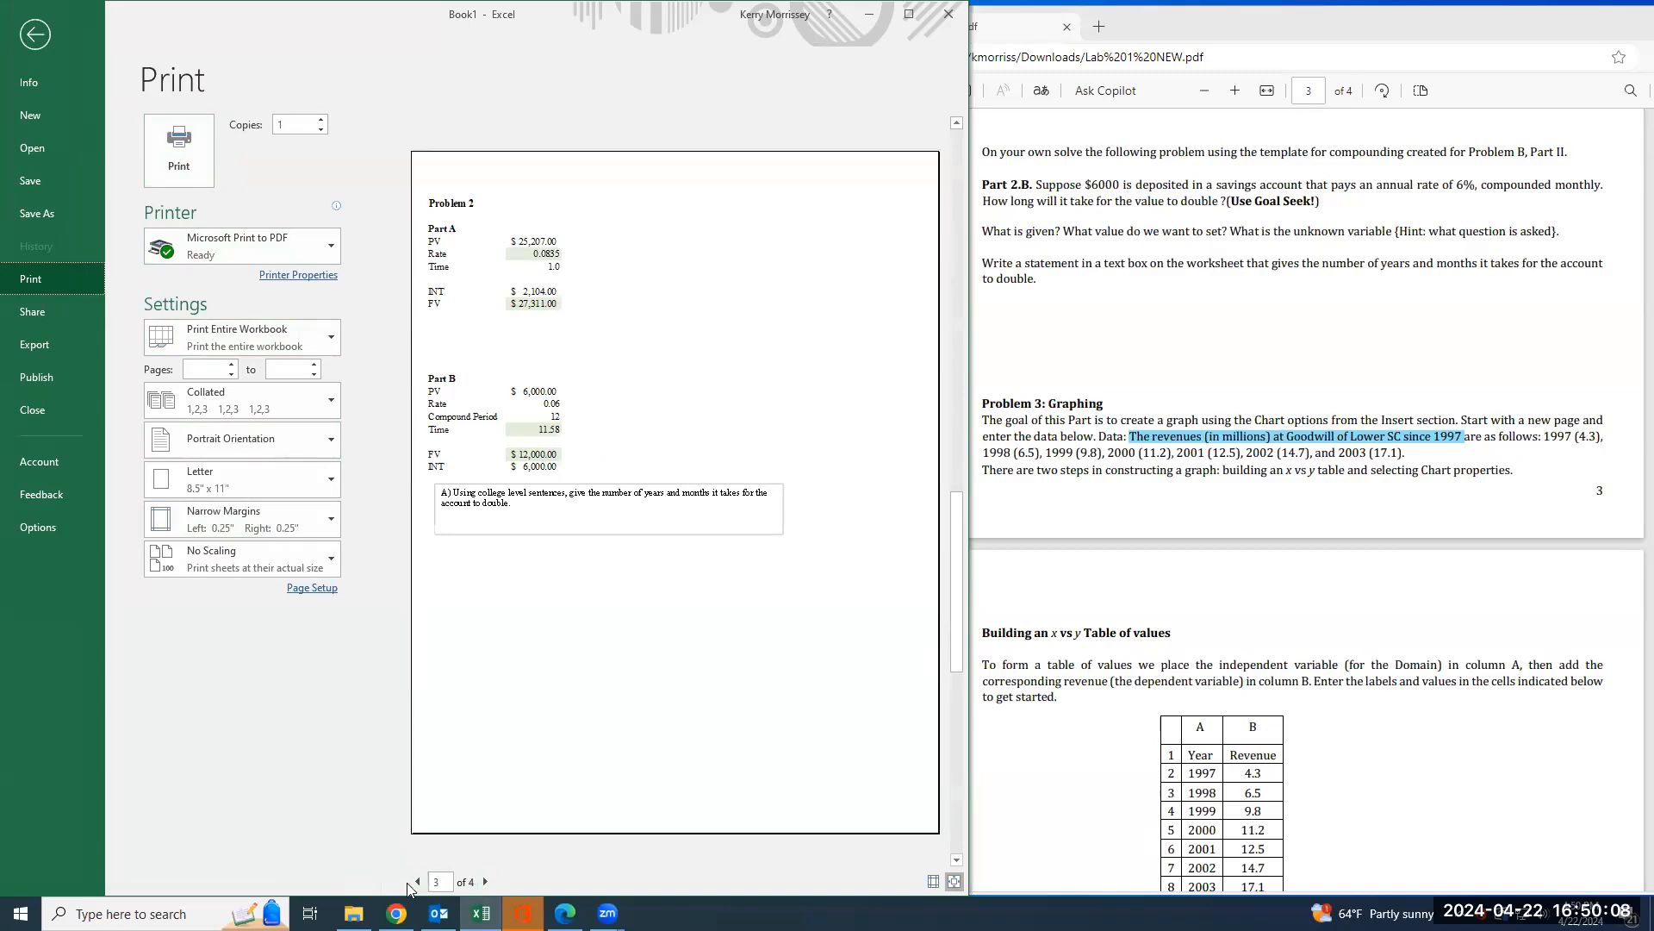
{"action": "left_click", "coordinate": [418, 882]}
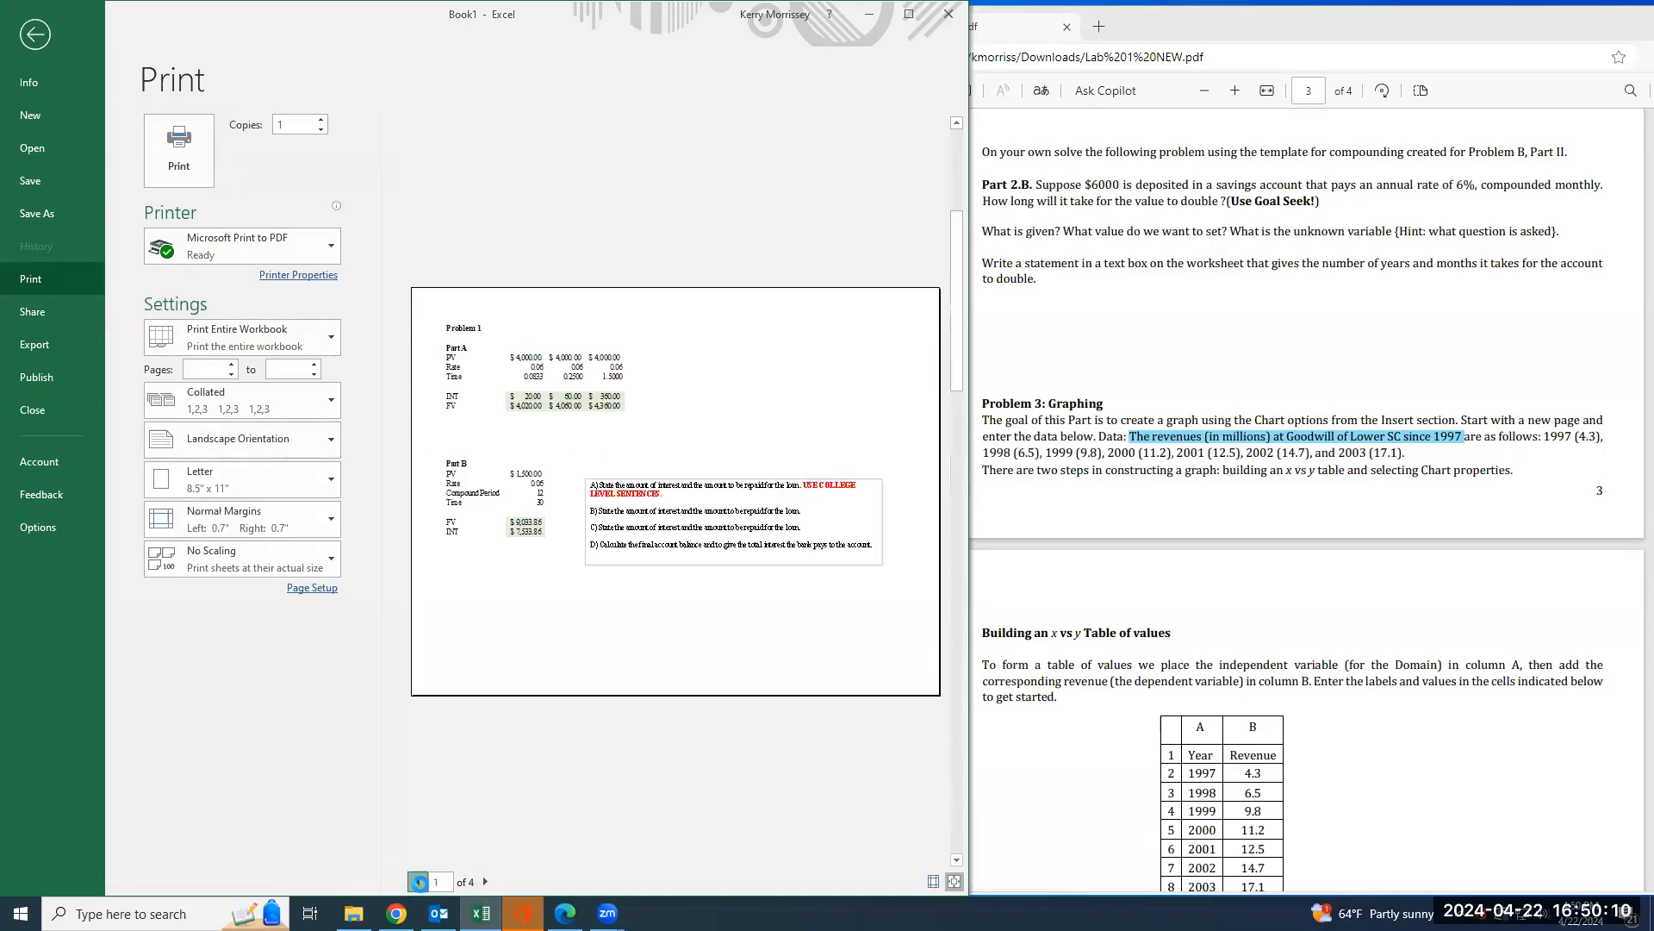
{"action": "left_click", "coordinate": [418, 882]}
{"action": "left_click", "coordinate": [485, 882]}
{"action": "left_click", "coordinate": [485, 882]}
{"action": "left_click", "coordinate": [485, 881]}
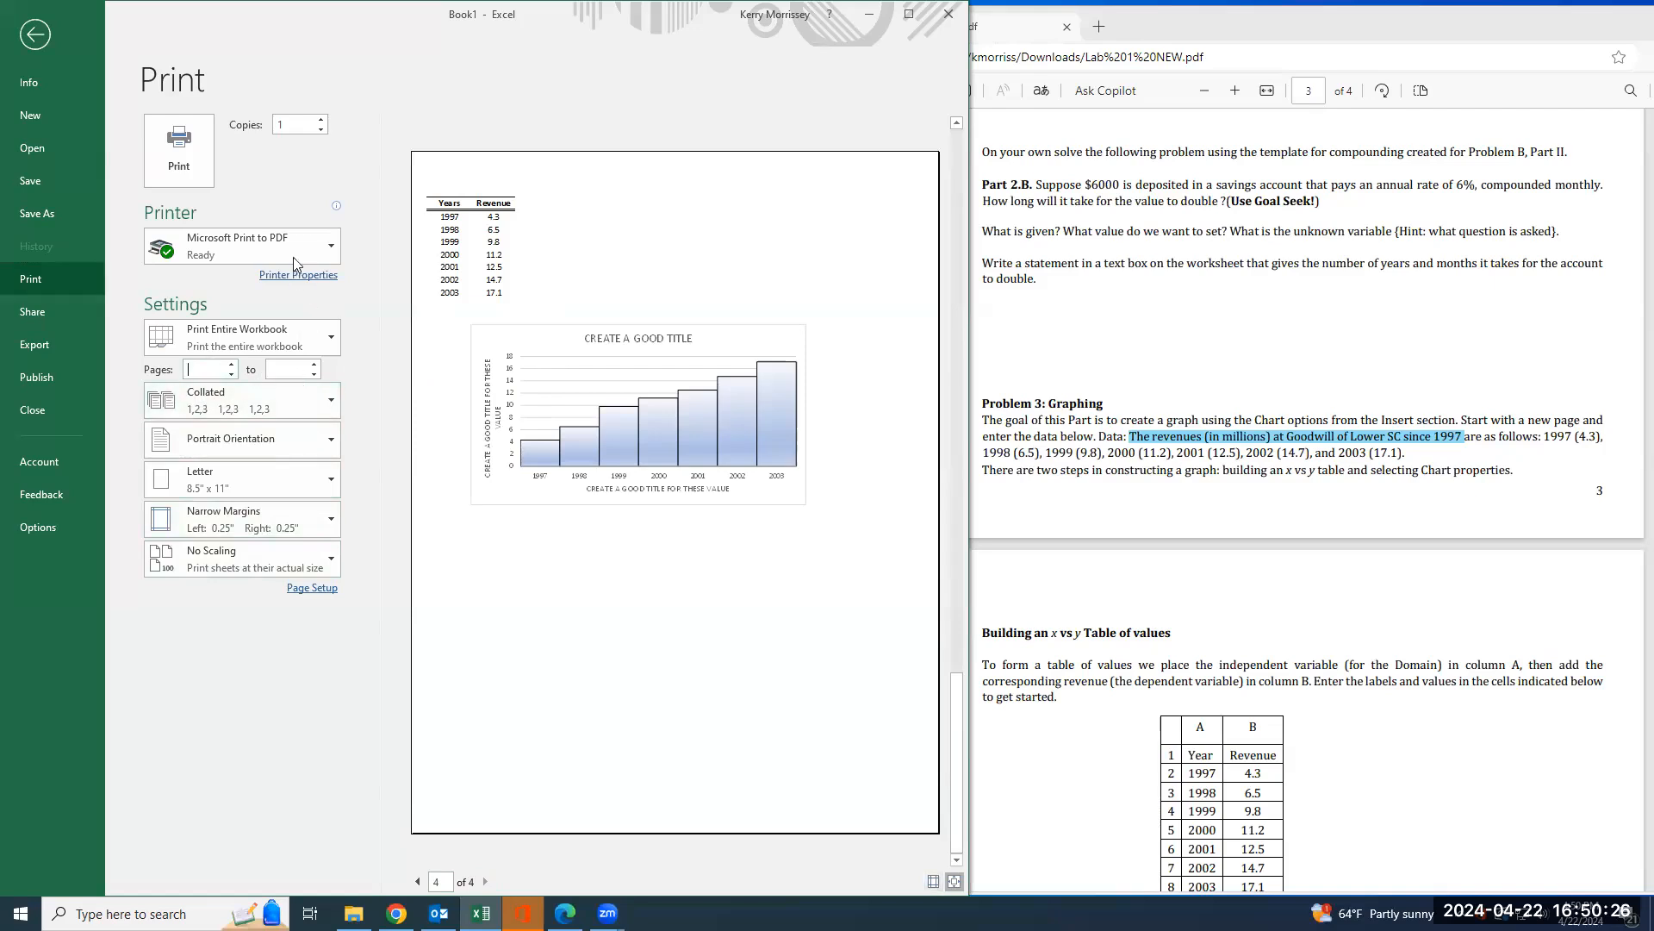
- Start exporting the workbook as a PDF and set the publishing options to include the entire workbook
{"action": "left_click", "coordinate": [52, 350]}
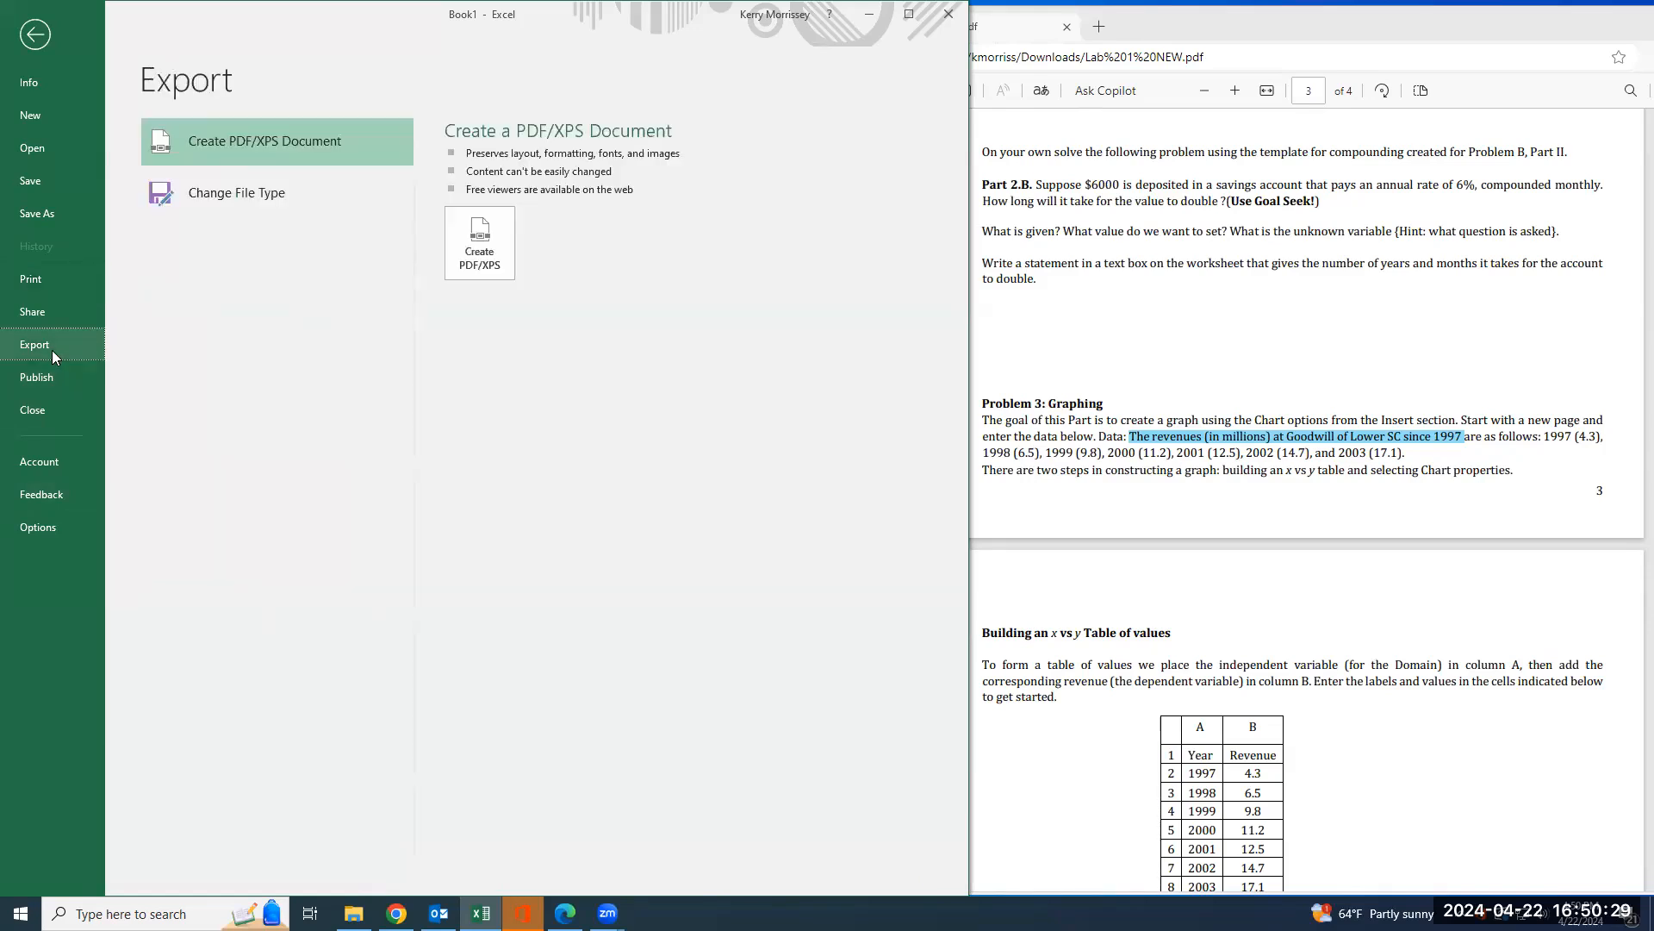
{"action": "left_click", "coordinate": [471, 274]}
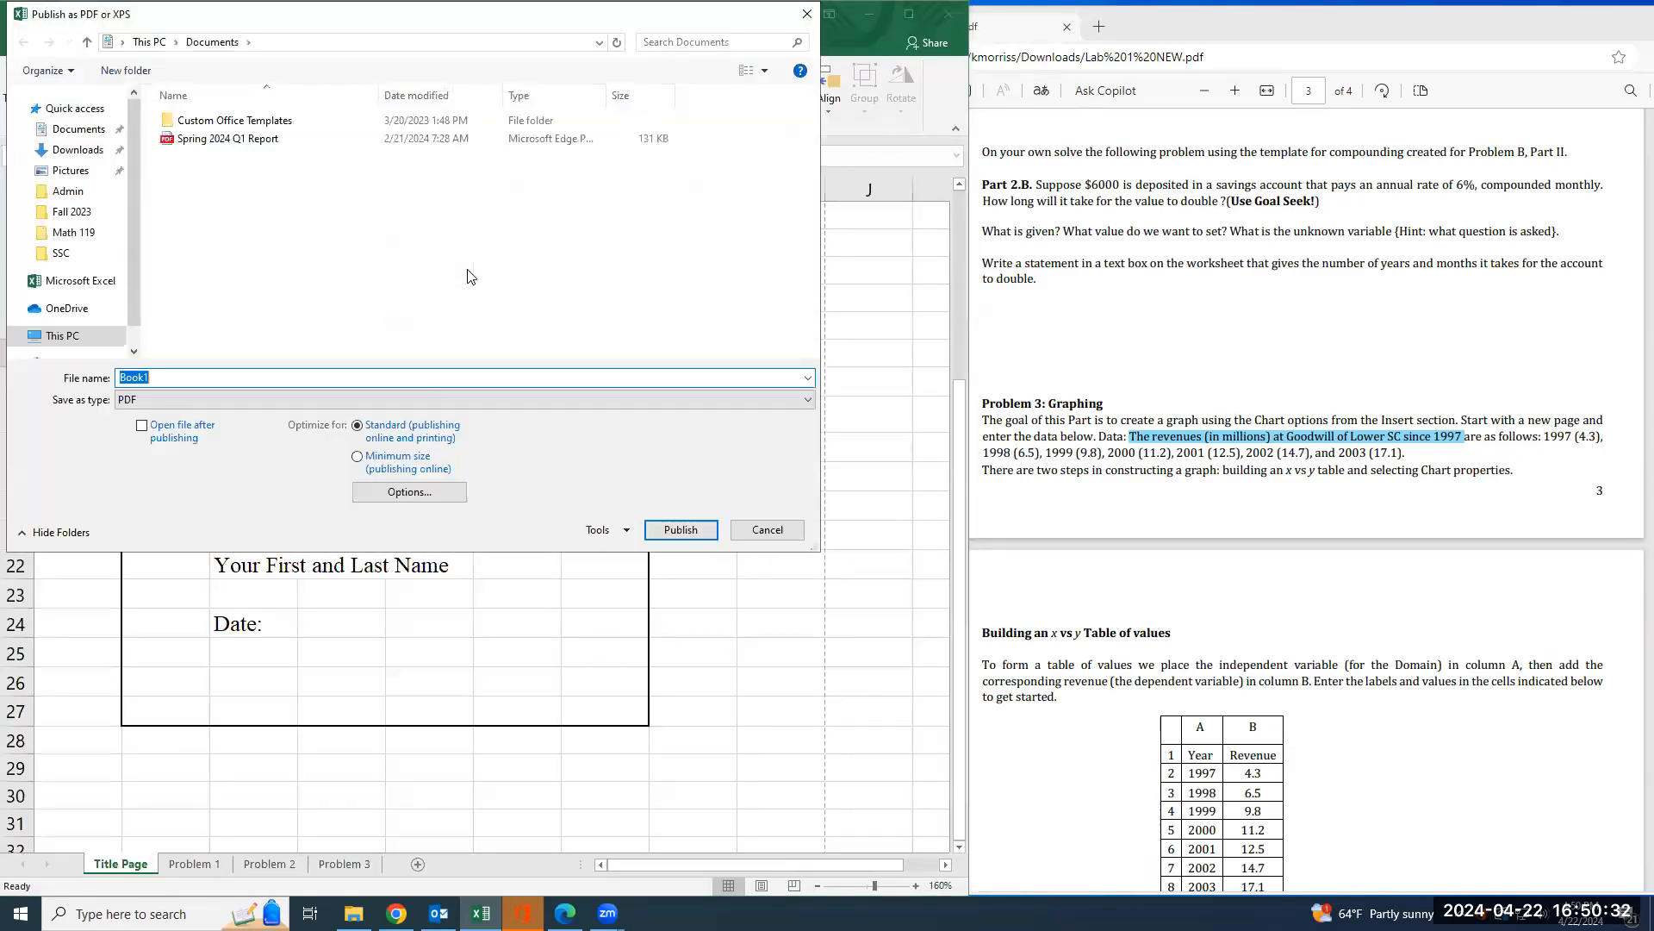
{"action": "left_click", "coordinate": [424, 494]}
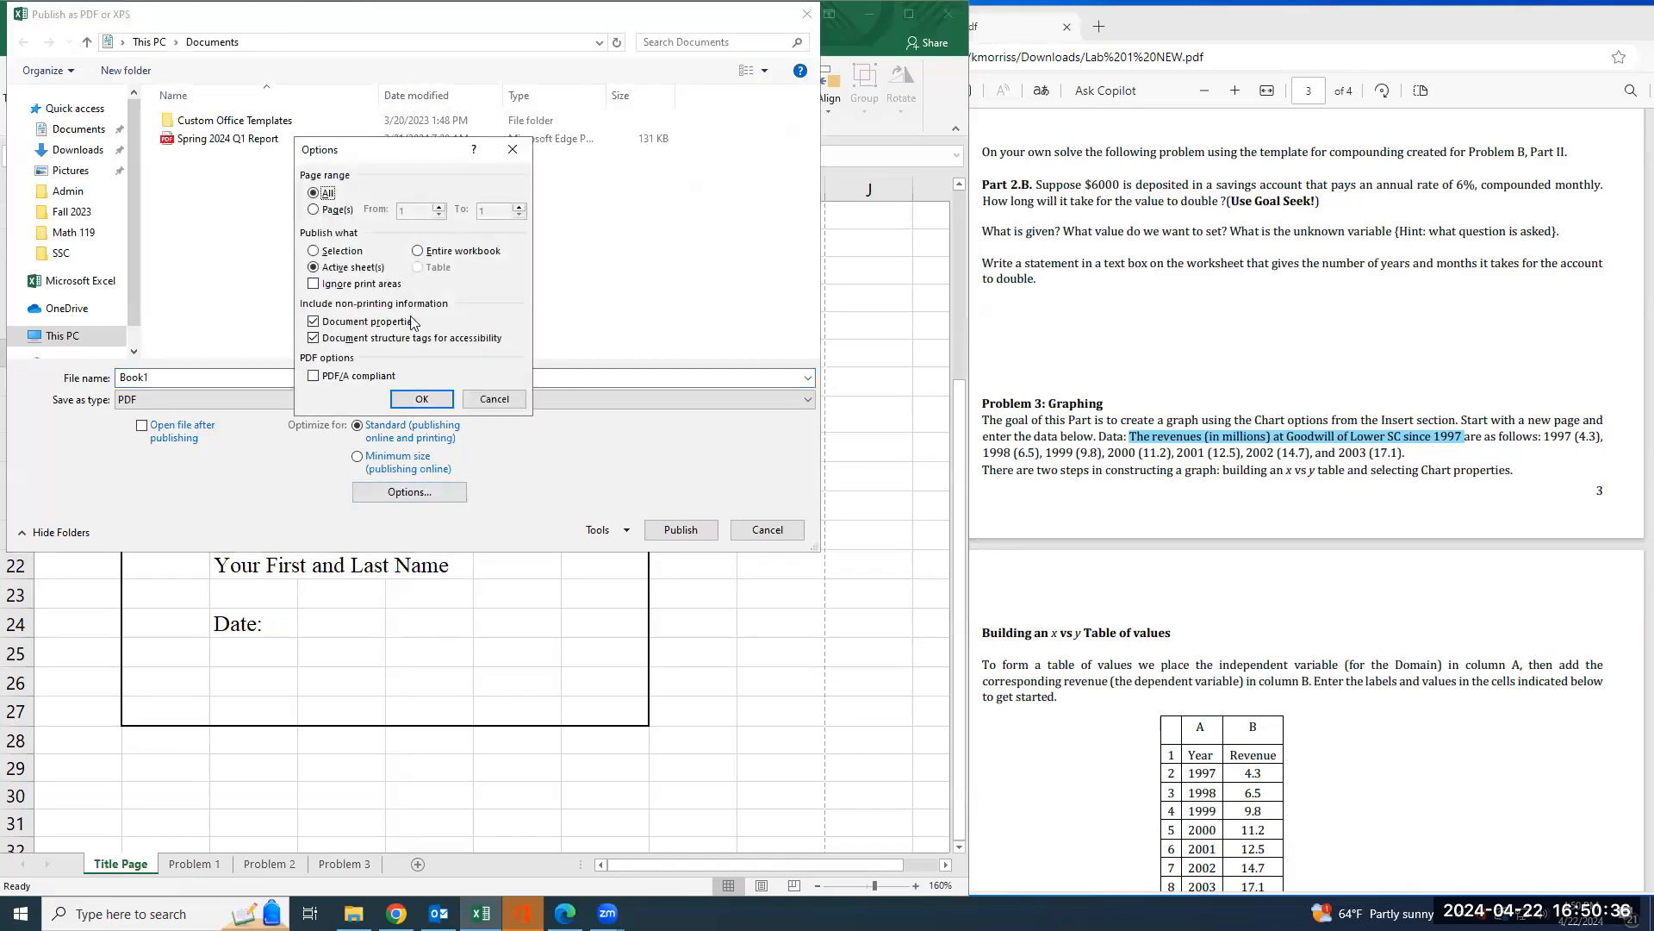
{"action": "left_click", "coordinate": [495, 399]}
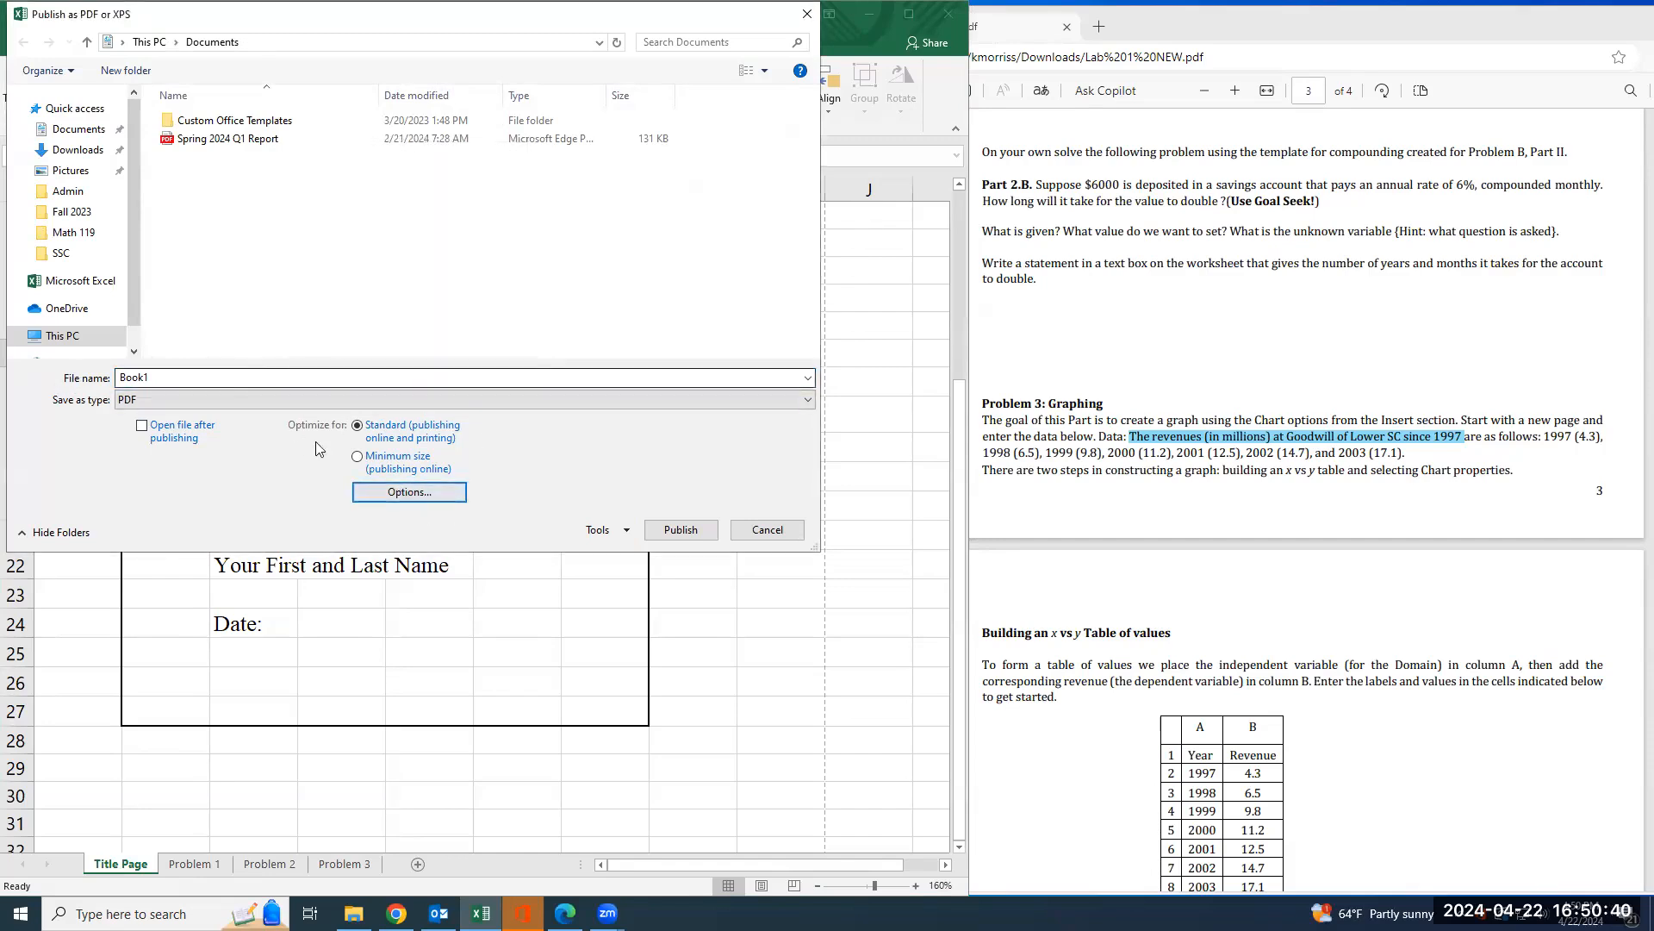
{"action": "left_click", "coordinate": [405, 492]}
{"action": "left_click", "coordinate": [428, 251]}
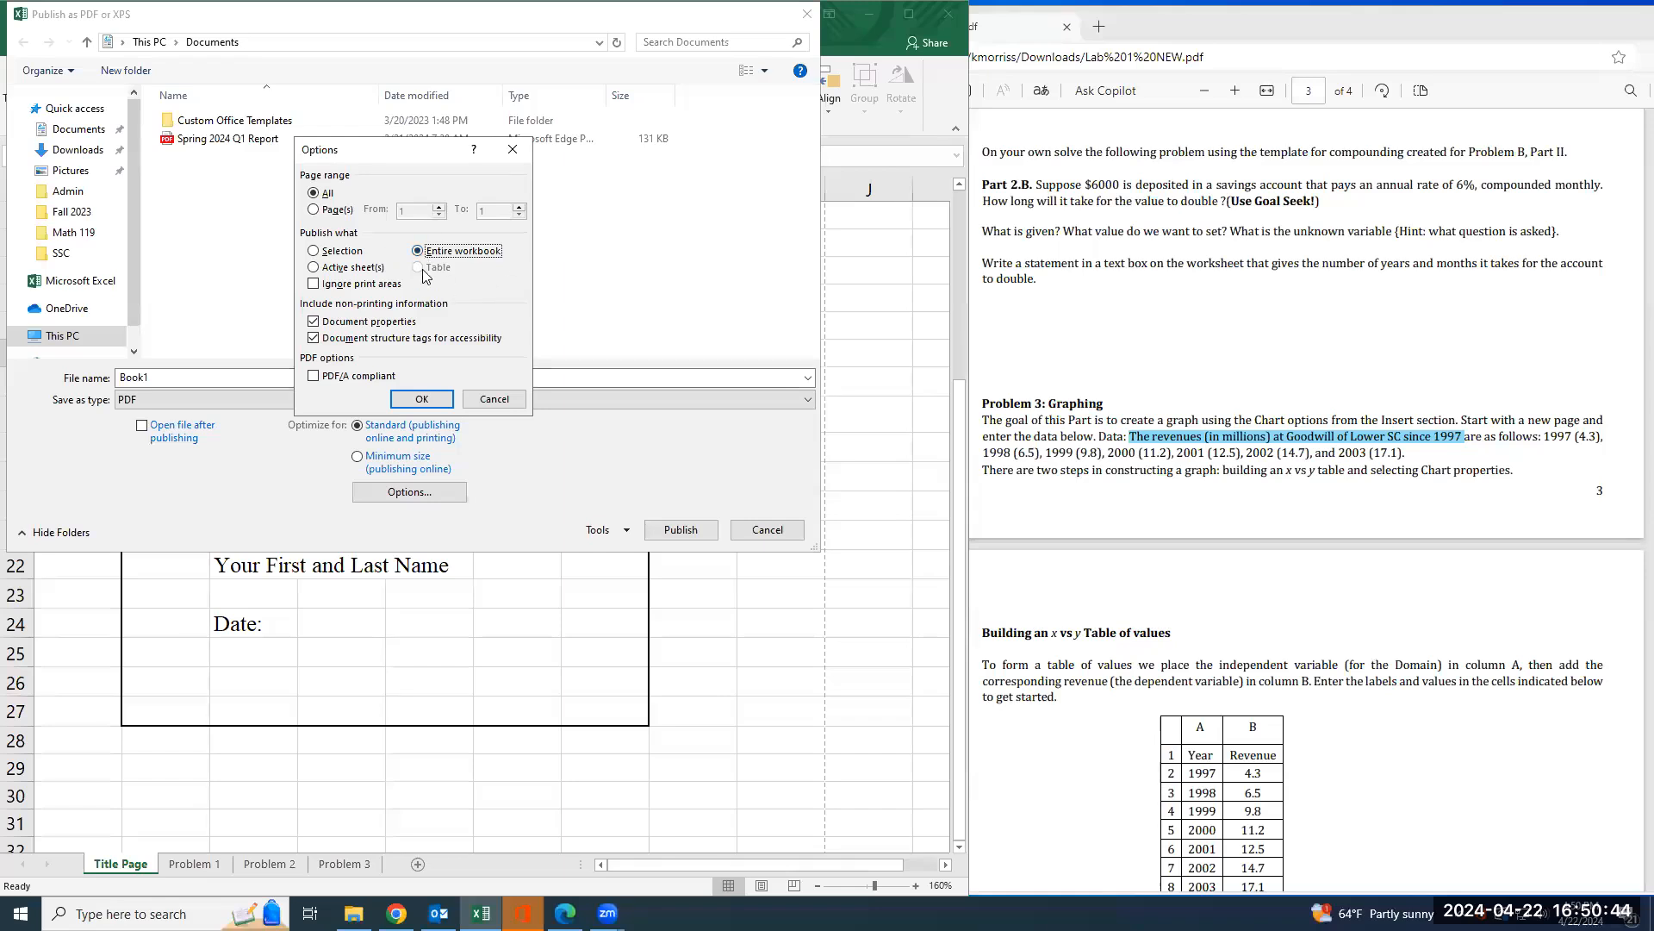
{"action": "left_click", "coordinate": [422, 399]}
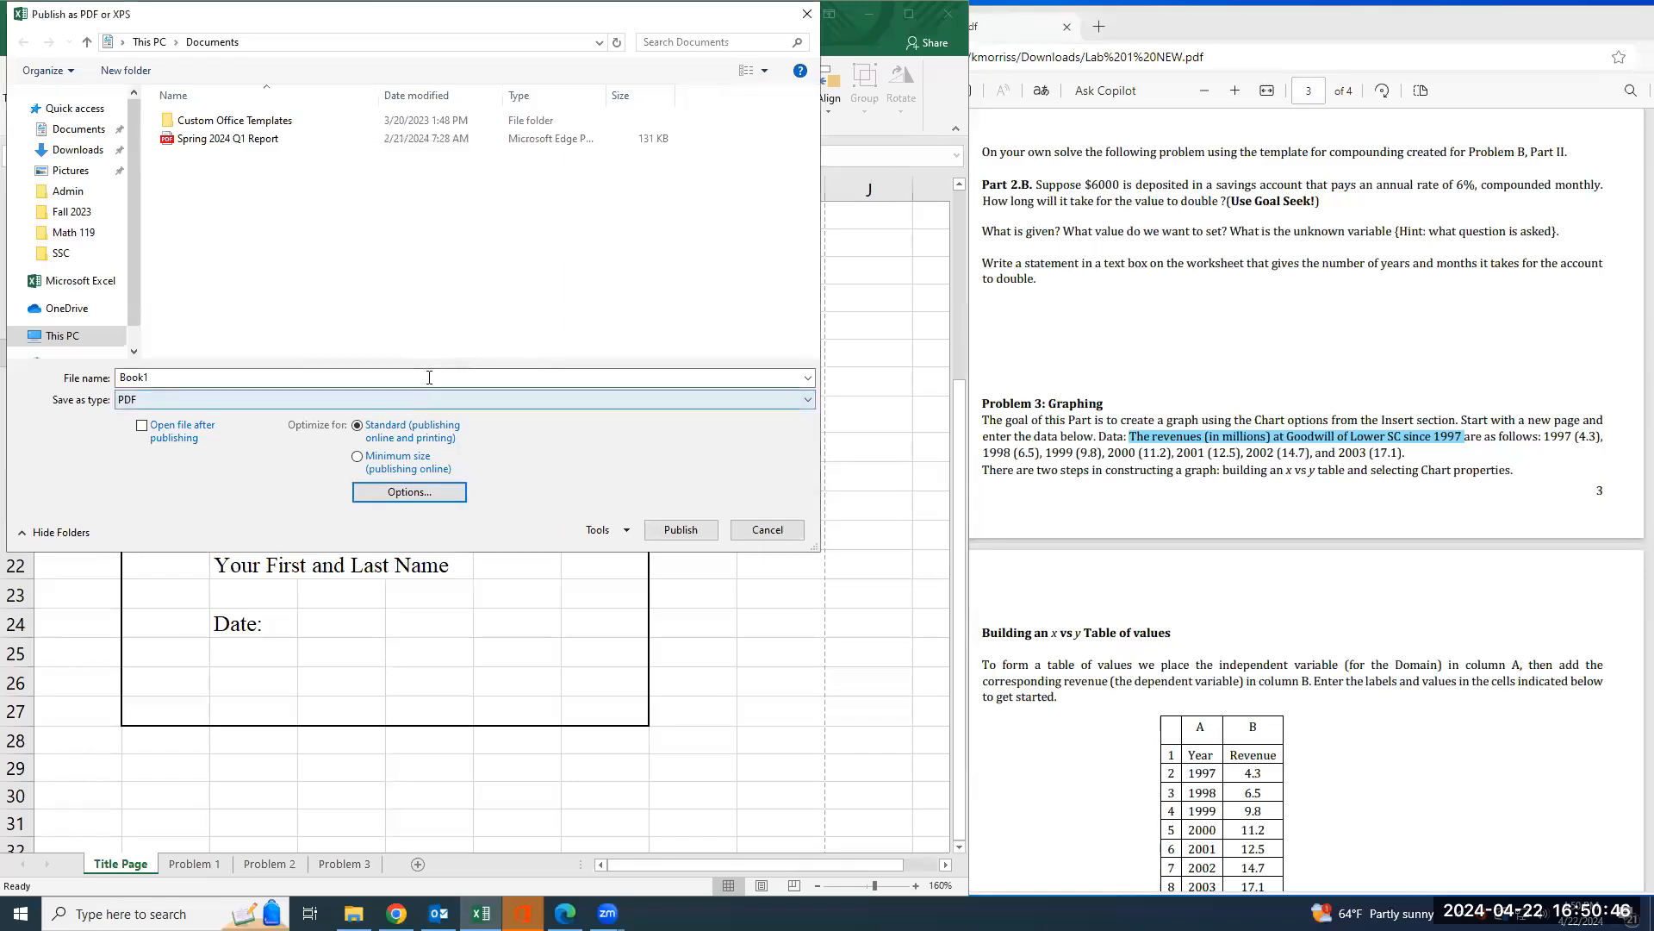
- Name the PDF "Simple Interest Lab - YOUR NAME" and publish it to the Documents folder
{"action": "type", "text": "skd"}
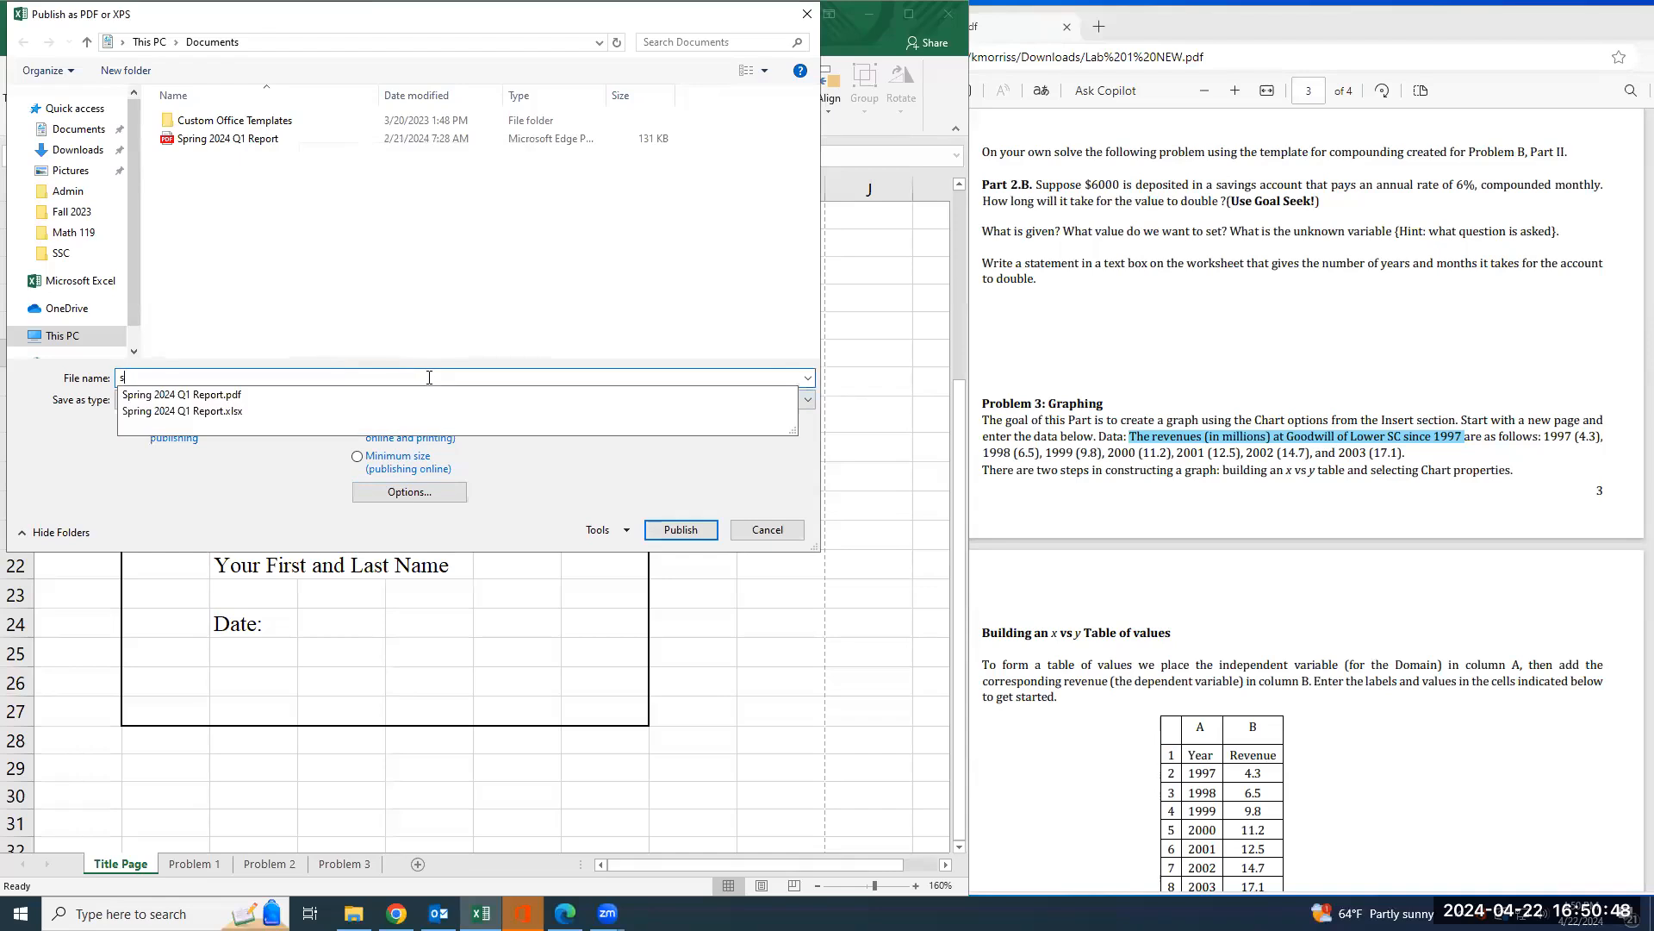
{"action": "key", "text": "BackSpace"}
{"action": "key", "text": "BackSpace"}
{"action": "key", "text": "BackSpace"}
{"action": "type", "text": "Simple Int"}
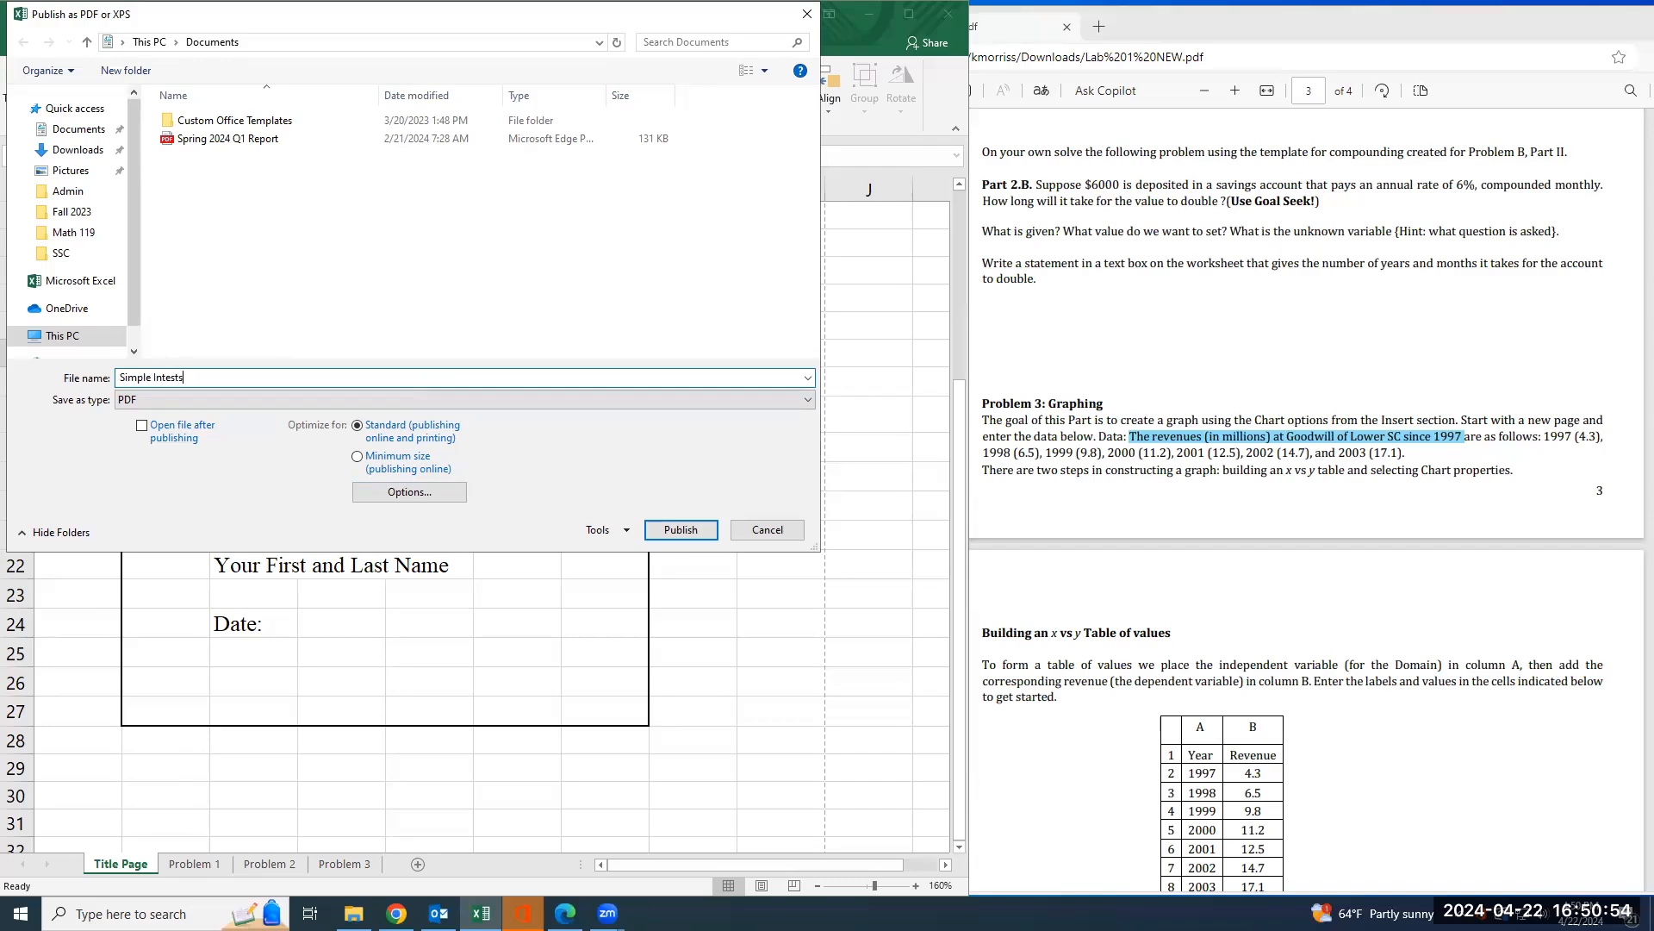
{"action": "type", "text": "erest Lab - YOUR NAME"}
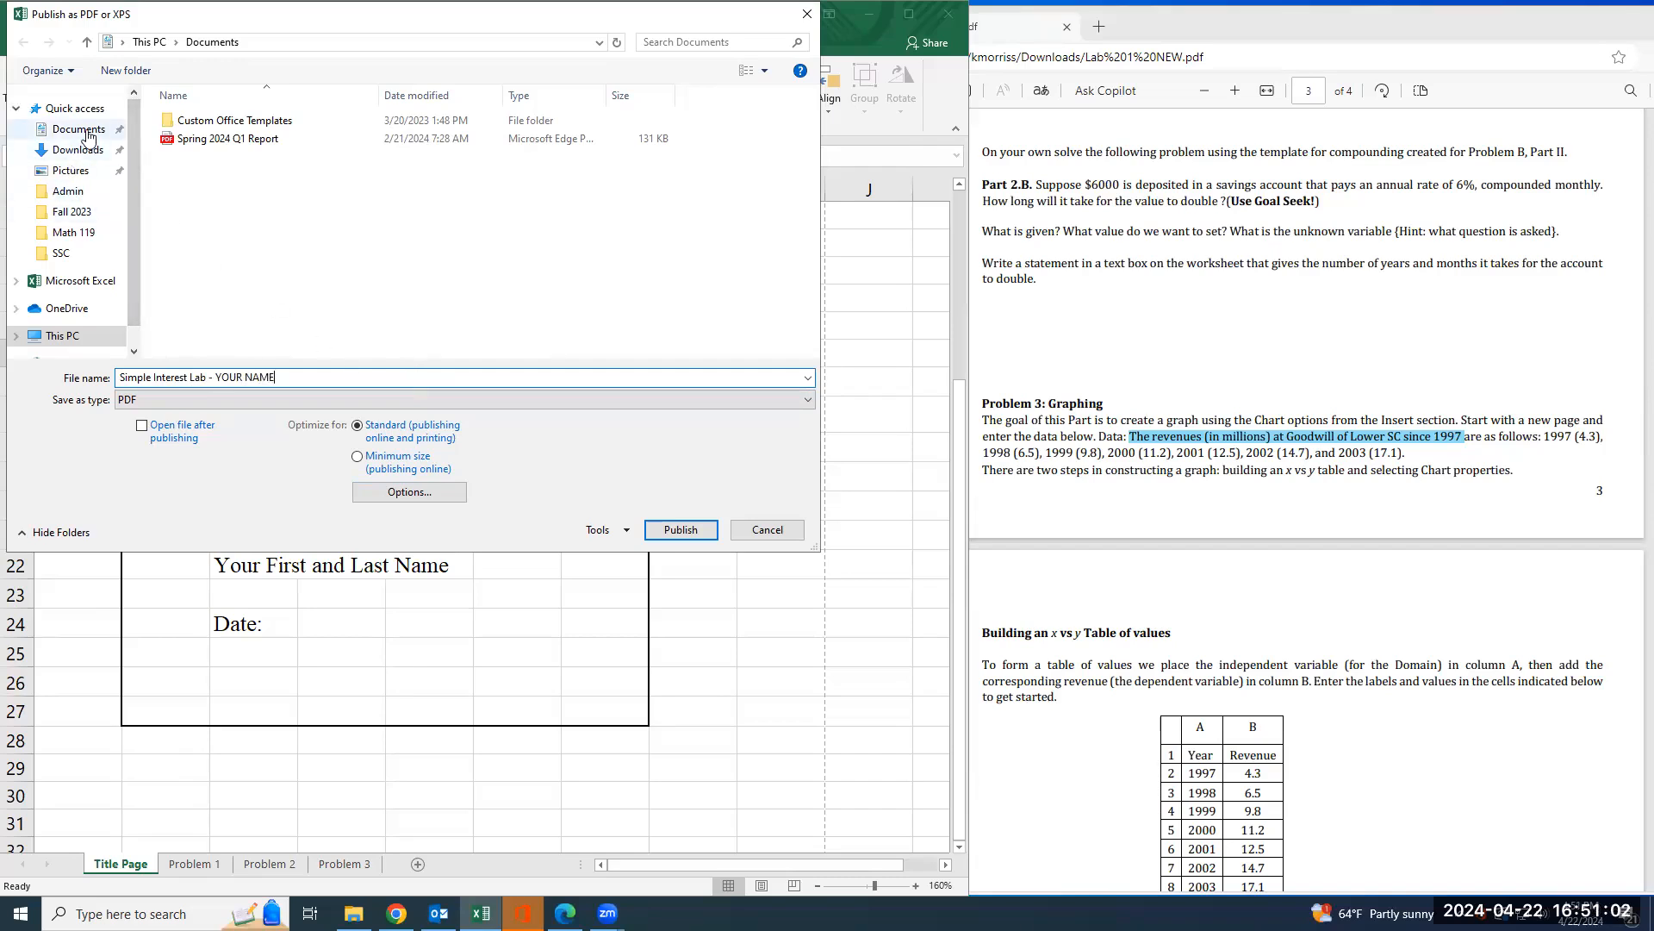
{"action": "left_click", "coordinate": [696, 531]}
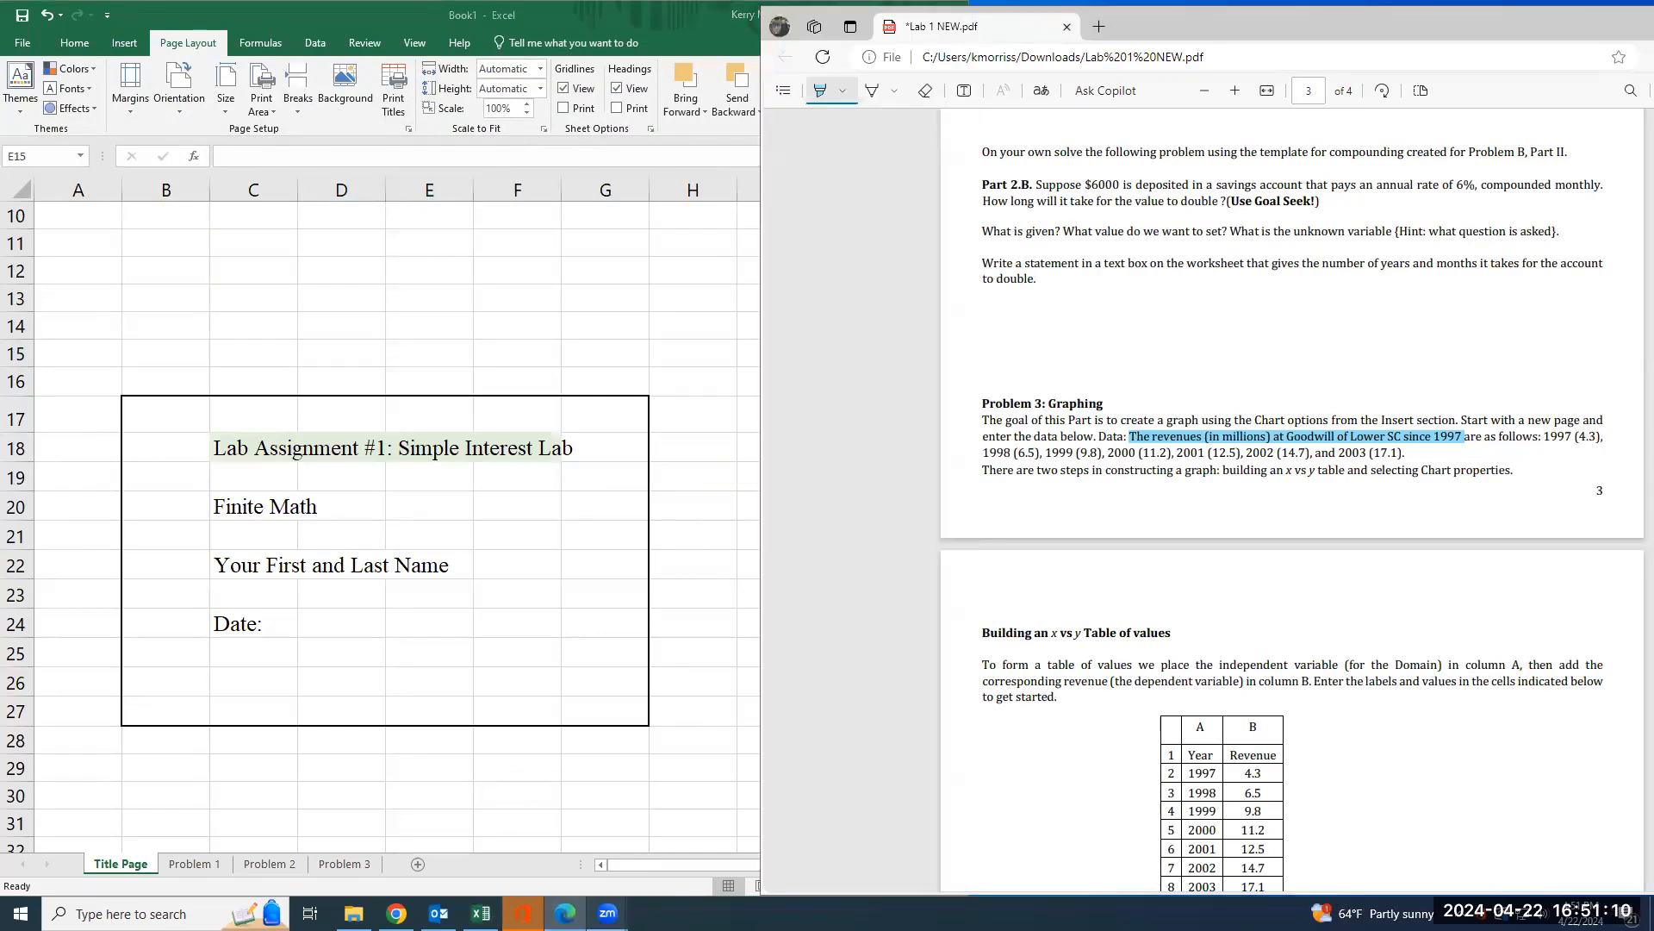
- Switch to File Explorer and open "Simple Interest Lab - YOUR NAME" from the Documents folder
{"action": "left_click", "coordinate": [354, 913]}
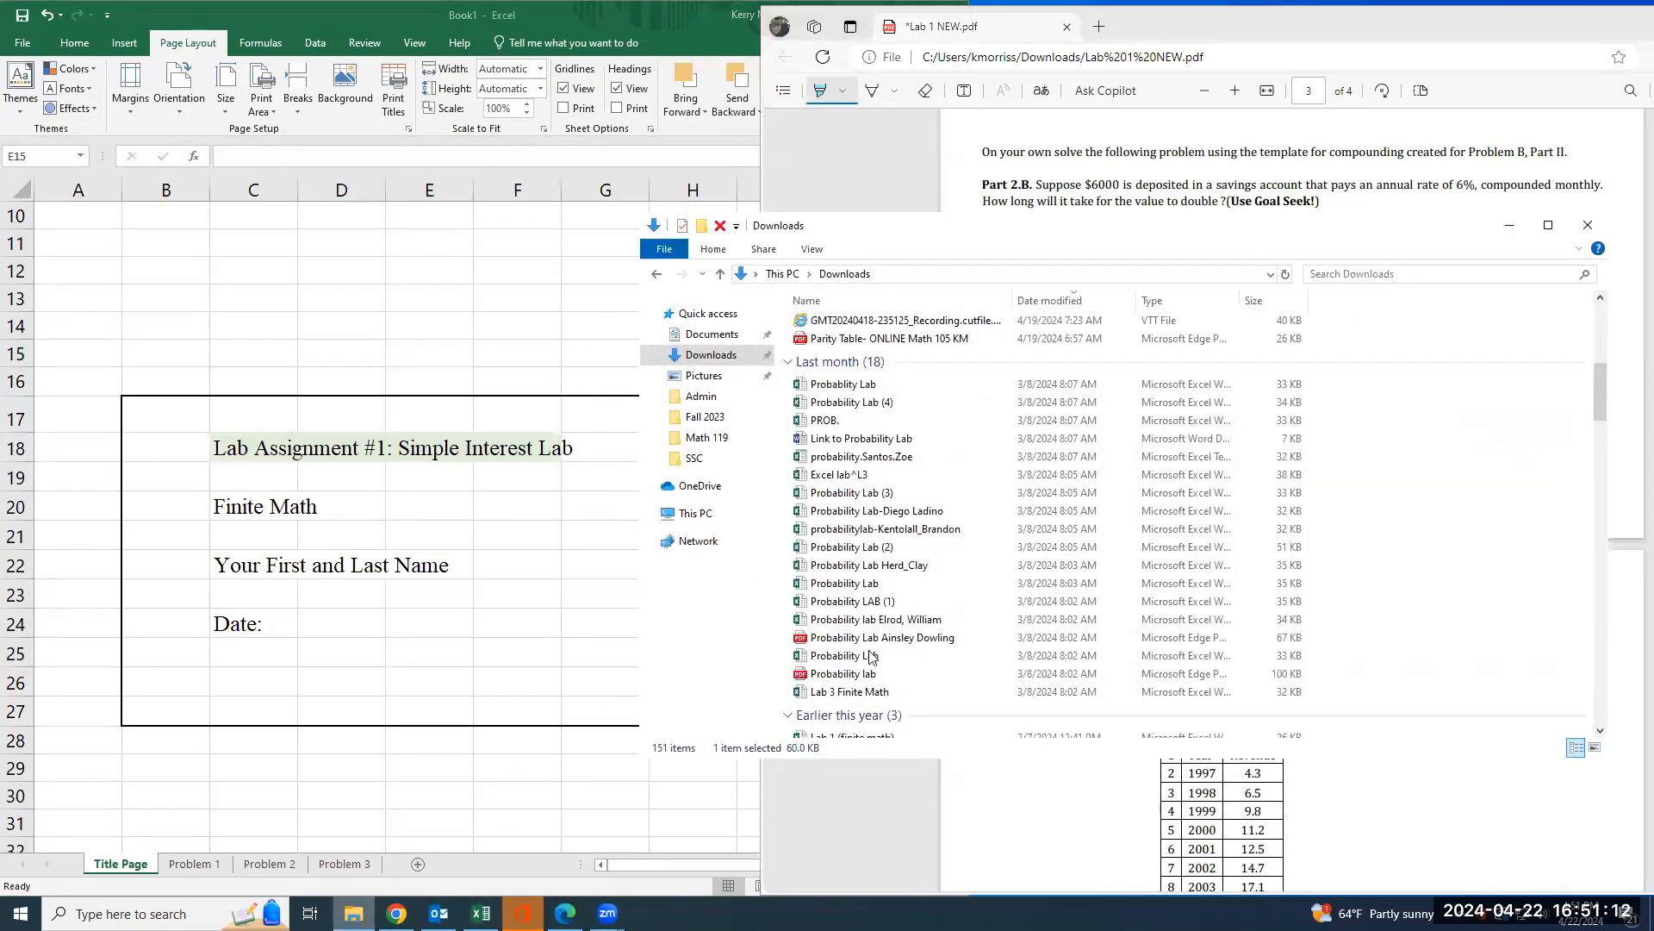
{"action": "left_click", "coordinate": [715, 336]}
{"action": "left_click", "coordinate": [900, 348]}
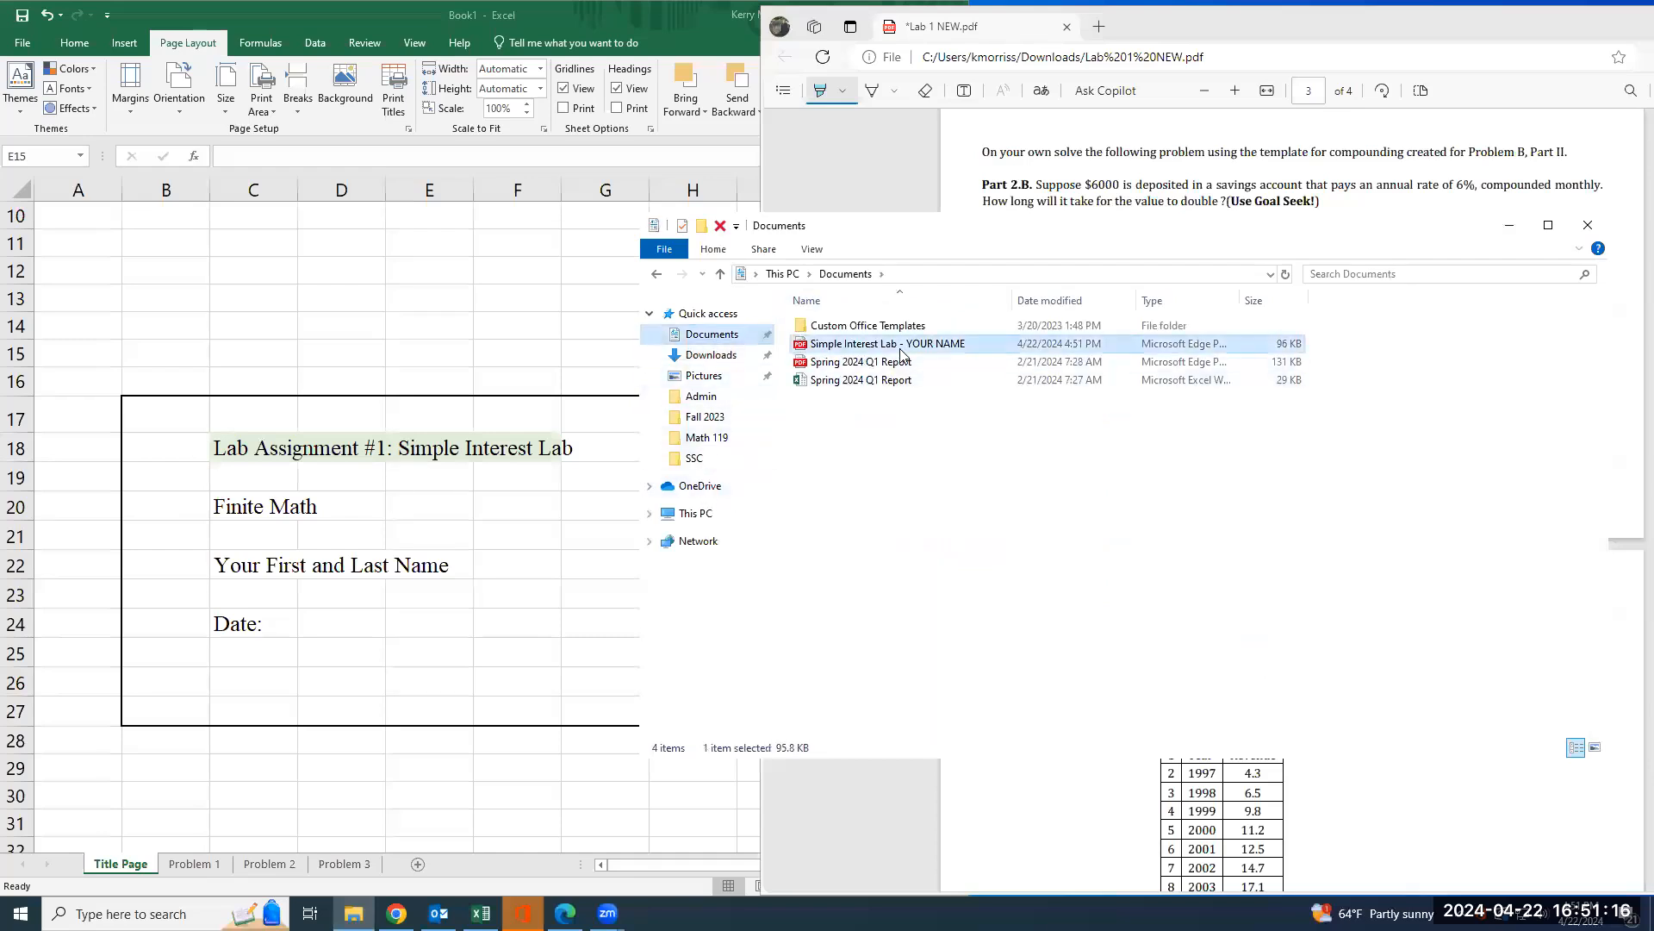
{"action": "double_click", "coordinate": [900, 348]}
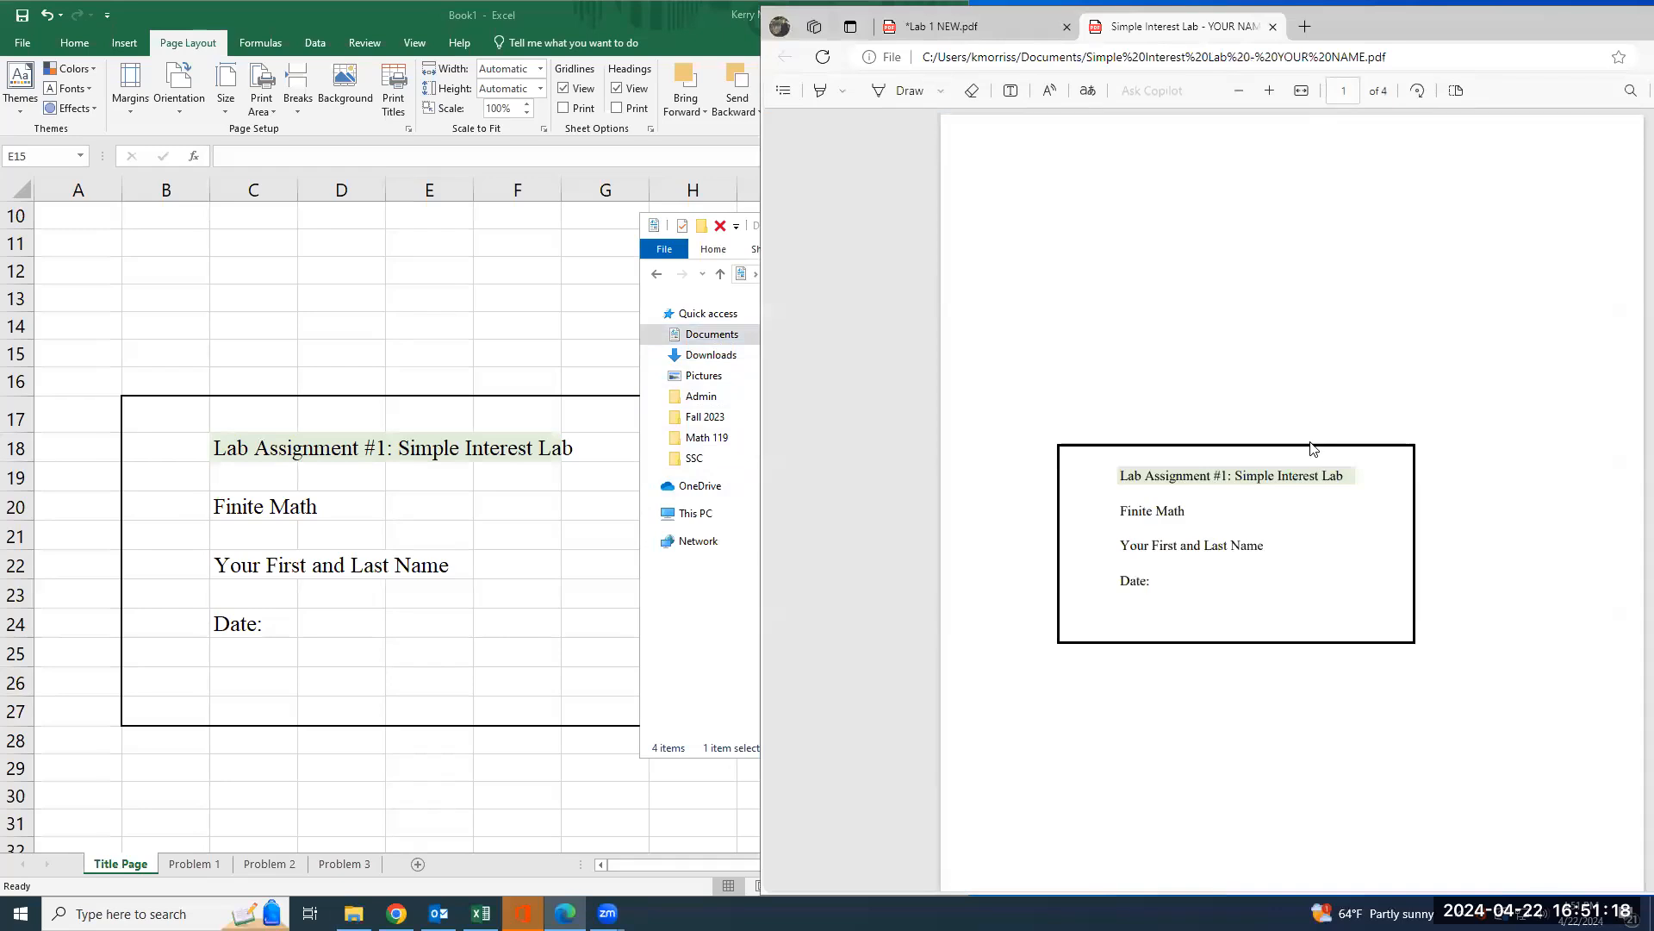
- Examine the published PDF from the title page to the chart page, checking that each sheet fits its page
{"action": "scroll", "coordinate": [1312, 448], "scroll_direction": "down", "scroll_amount": 20}
{"action": "scroll", "coordinate": [1258, 479], "scroll_direction": "up", "scroll_amount": 20}
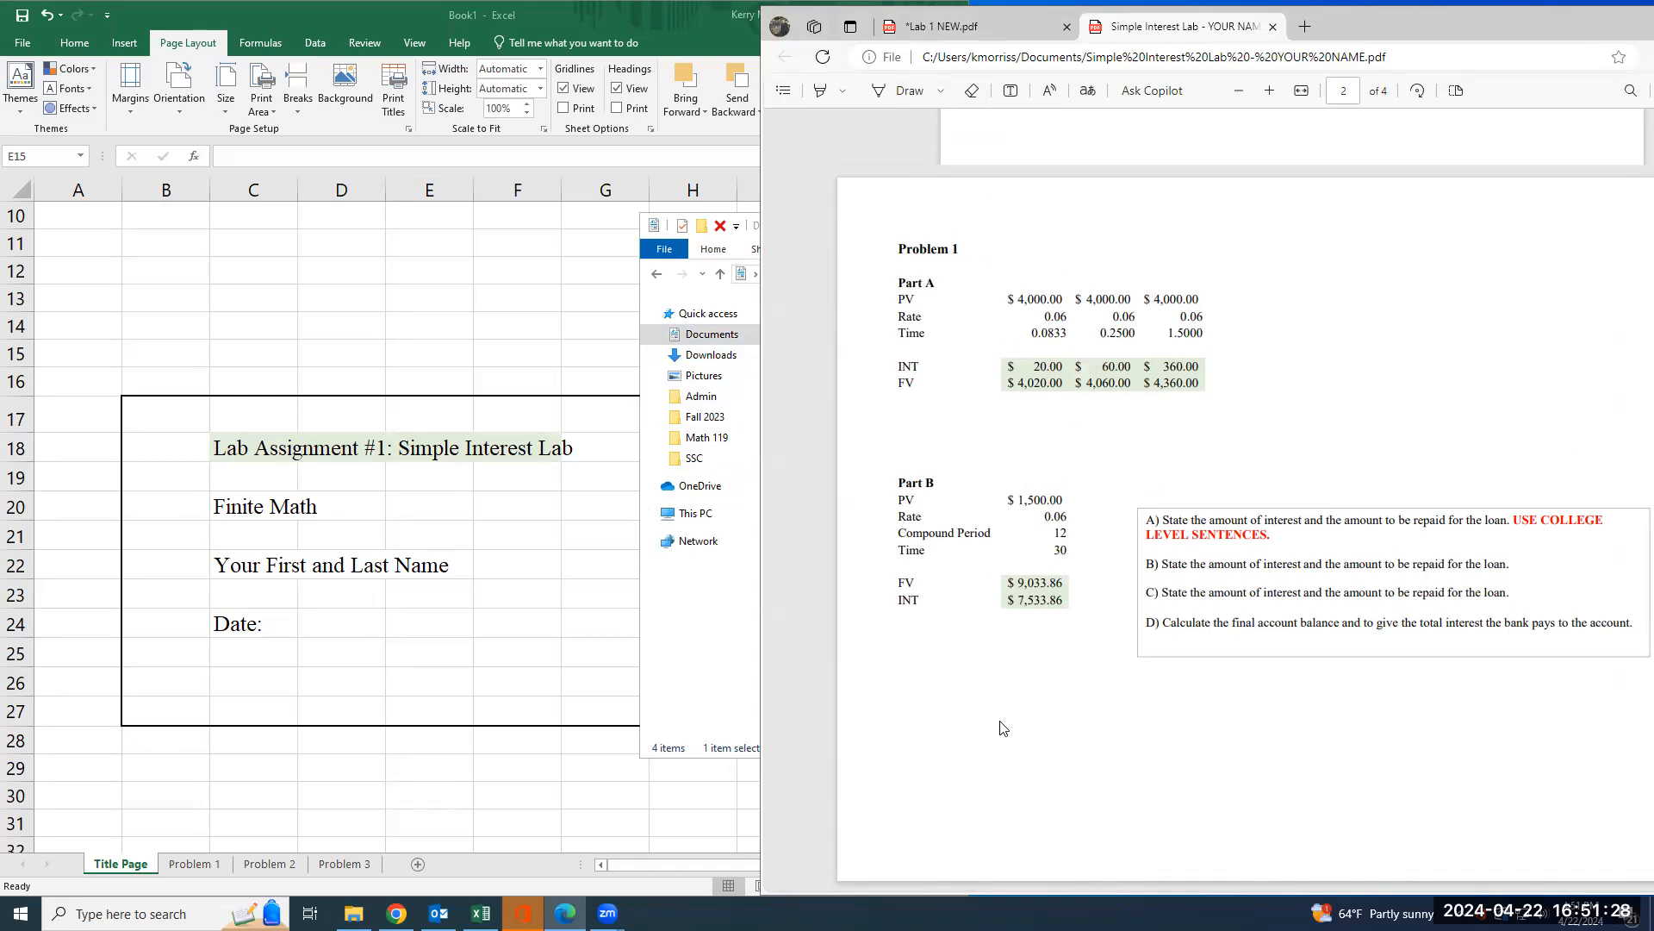
{"action": "scroll", "coordinate": [1172, 632], "scroll_direction": "up", "scroll_amount": 5}
{"action": "scroll", "coordinate": [1176, 695], "scroll_direction": "down", "scroll_amount": 4}
{"action": "scroll", "coordinate": [1176, 702], "scroll_direction": "down", "scroll_amount": 20}
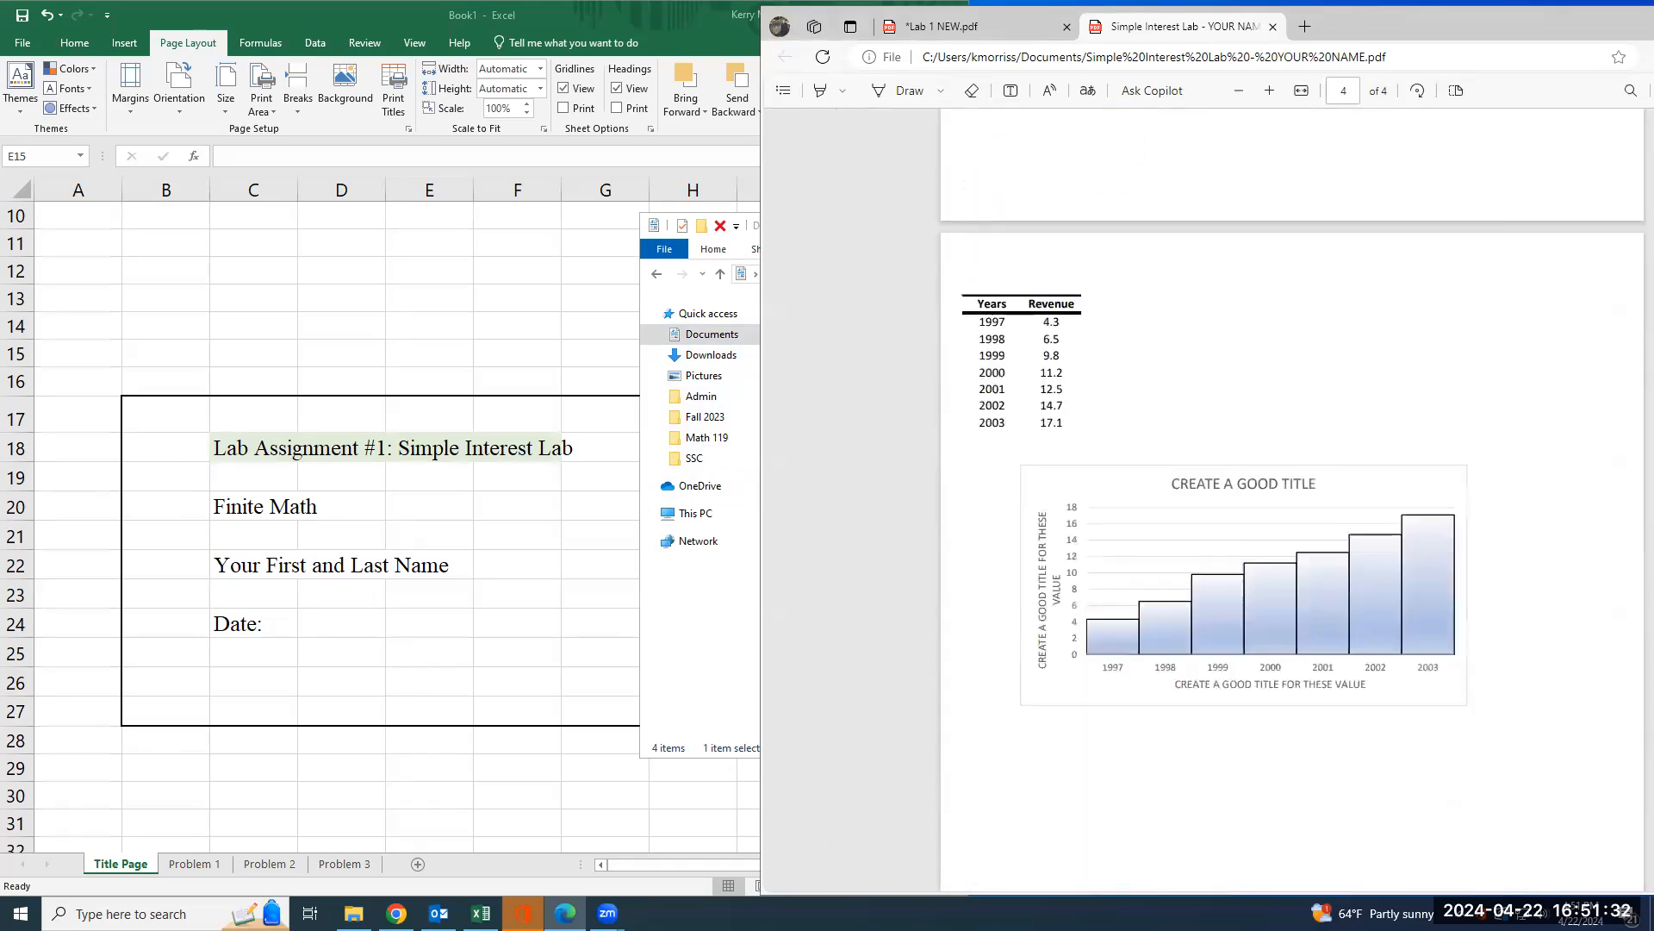
{"action": "scroll", "coordinate": [1309, 677], "scroll_direction": "down", "scroll_amount": 2}
{"action": "scroll", "coordinate": [1310, 680], "scroll_direction": "up", "scroll_amount": 15}
{"action": "scroll", "coordinate": [1310, 685], "scroll_direction": "up", "scroll_amount": 10}
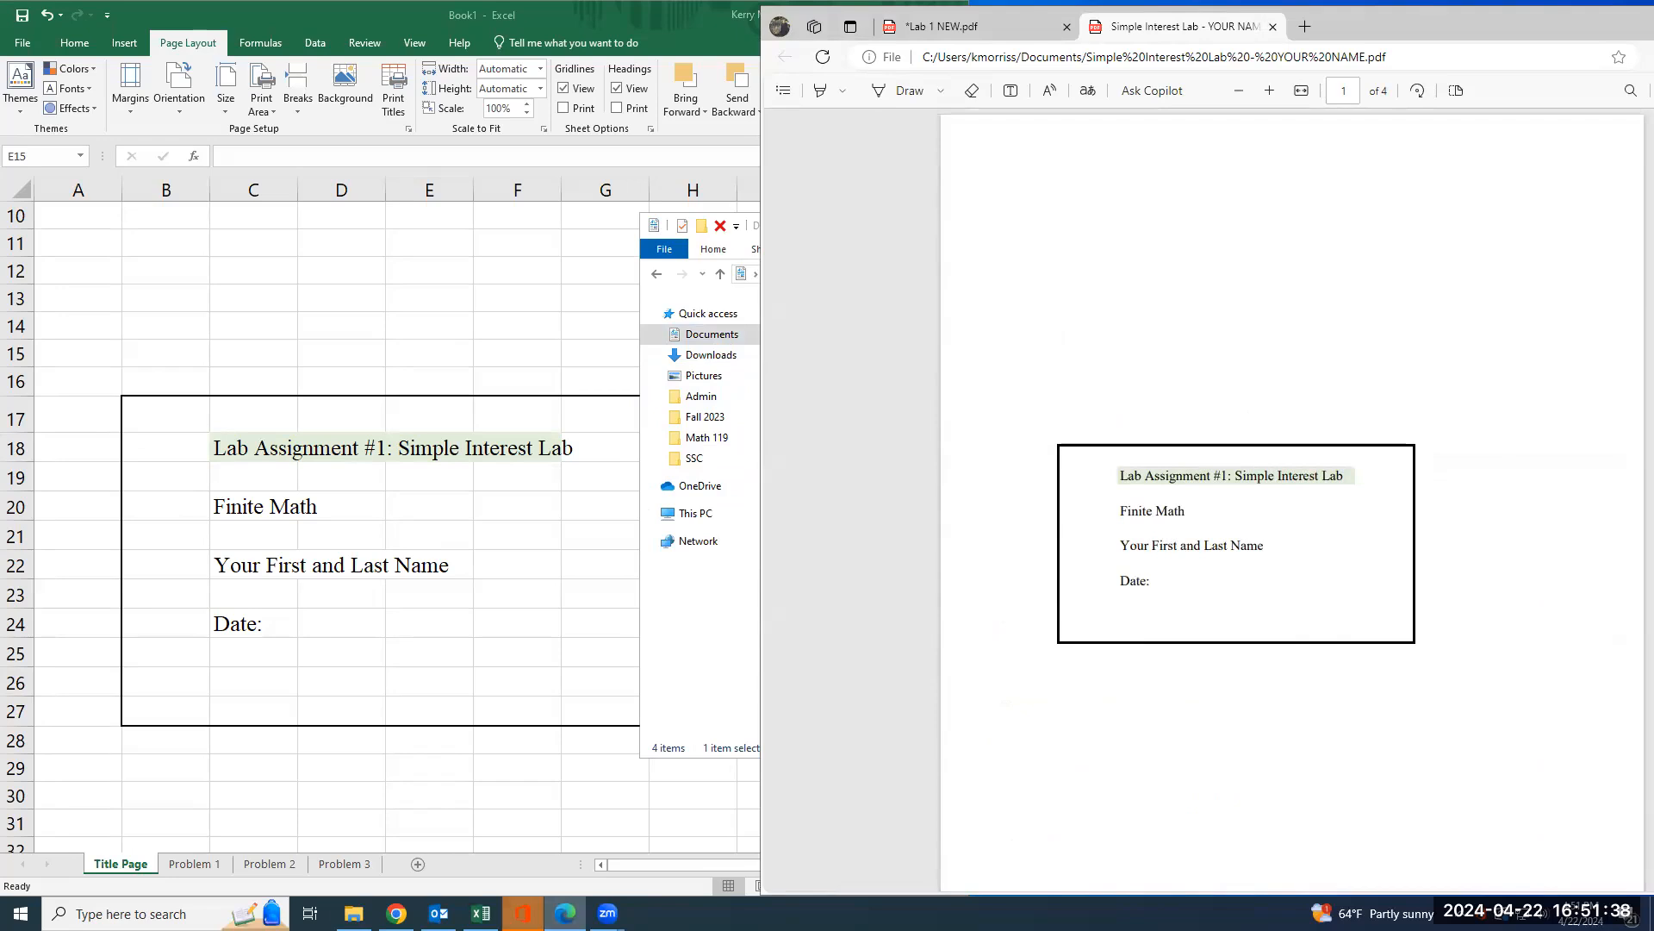
- Switch to the Chrome window and move it so that it is fully on screen
{"action": "mouse_move", "coordinate": [397, 914]}
{"action": "left_click", "coordinate": [397, 827]}
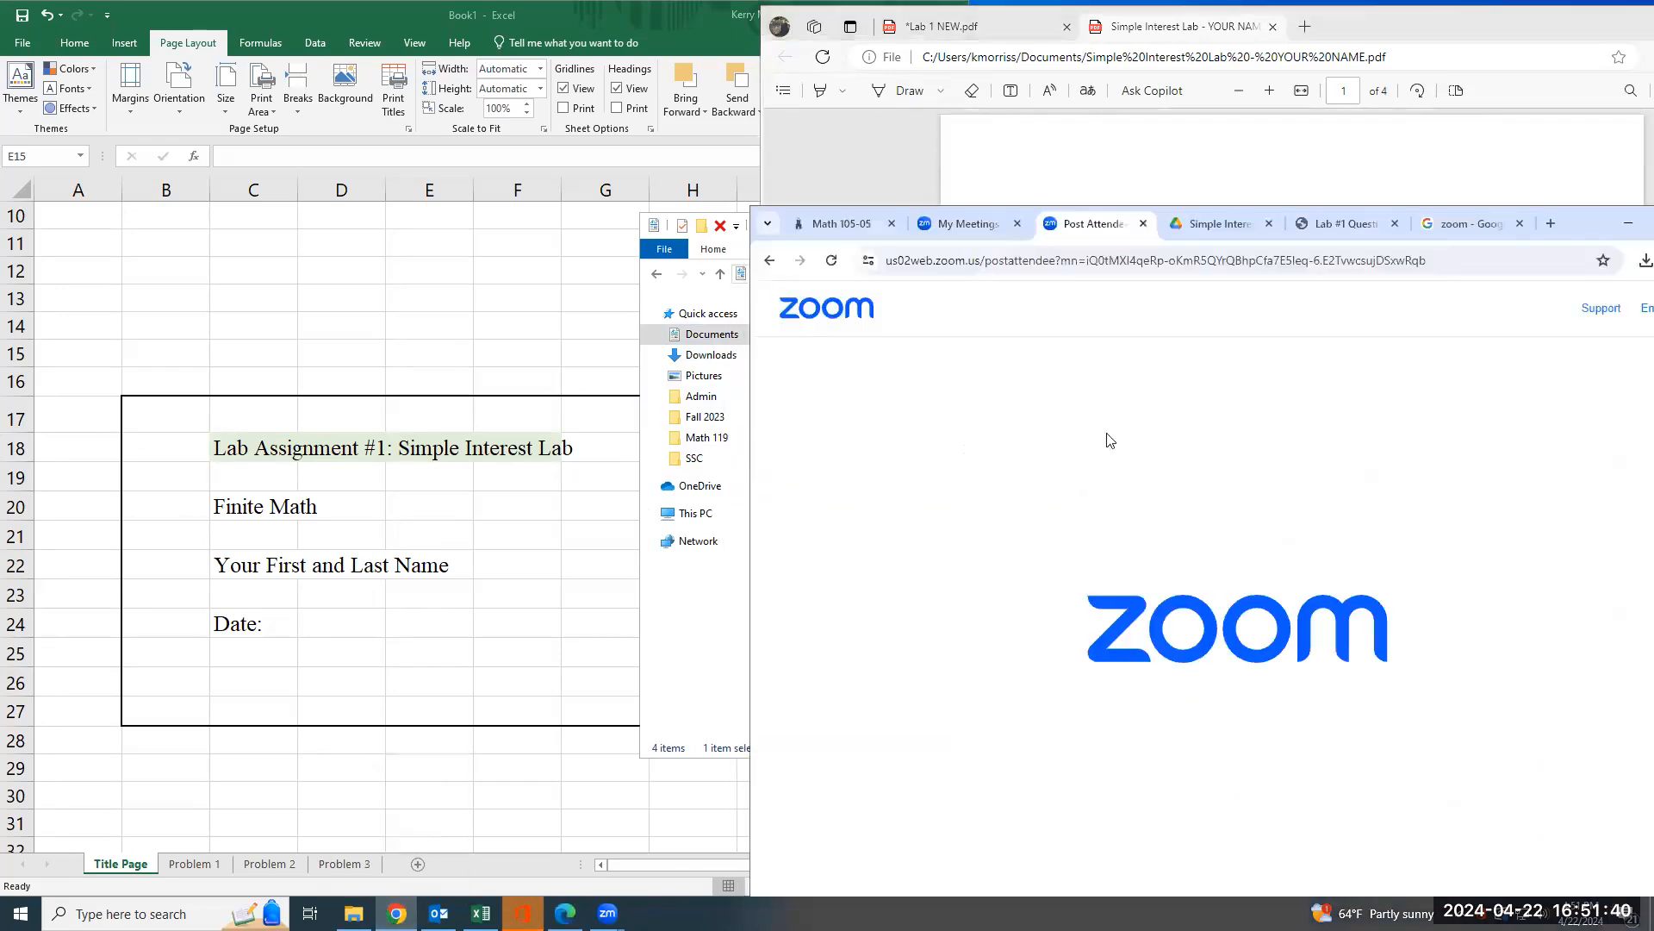
{"action": "left_click_drag", "start_coordinate": [1604, 223], "coordinate": [880, 90]}
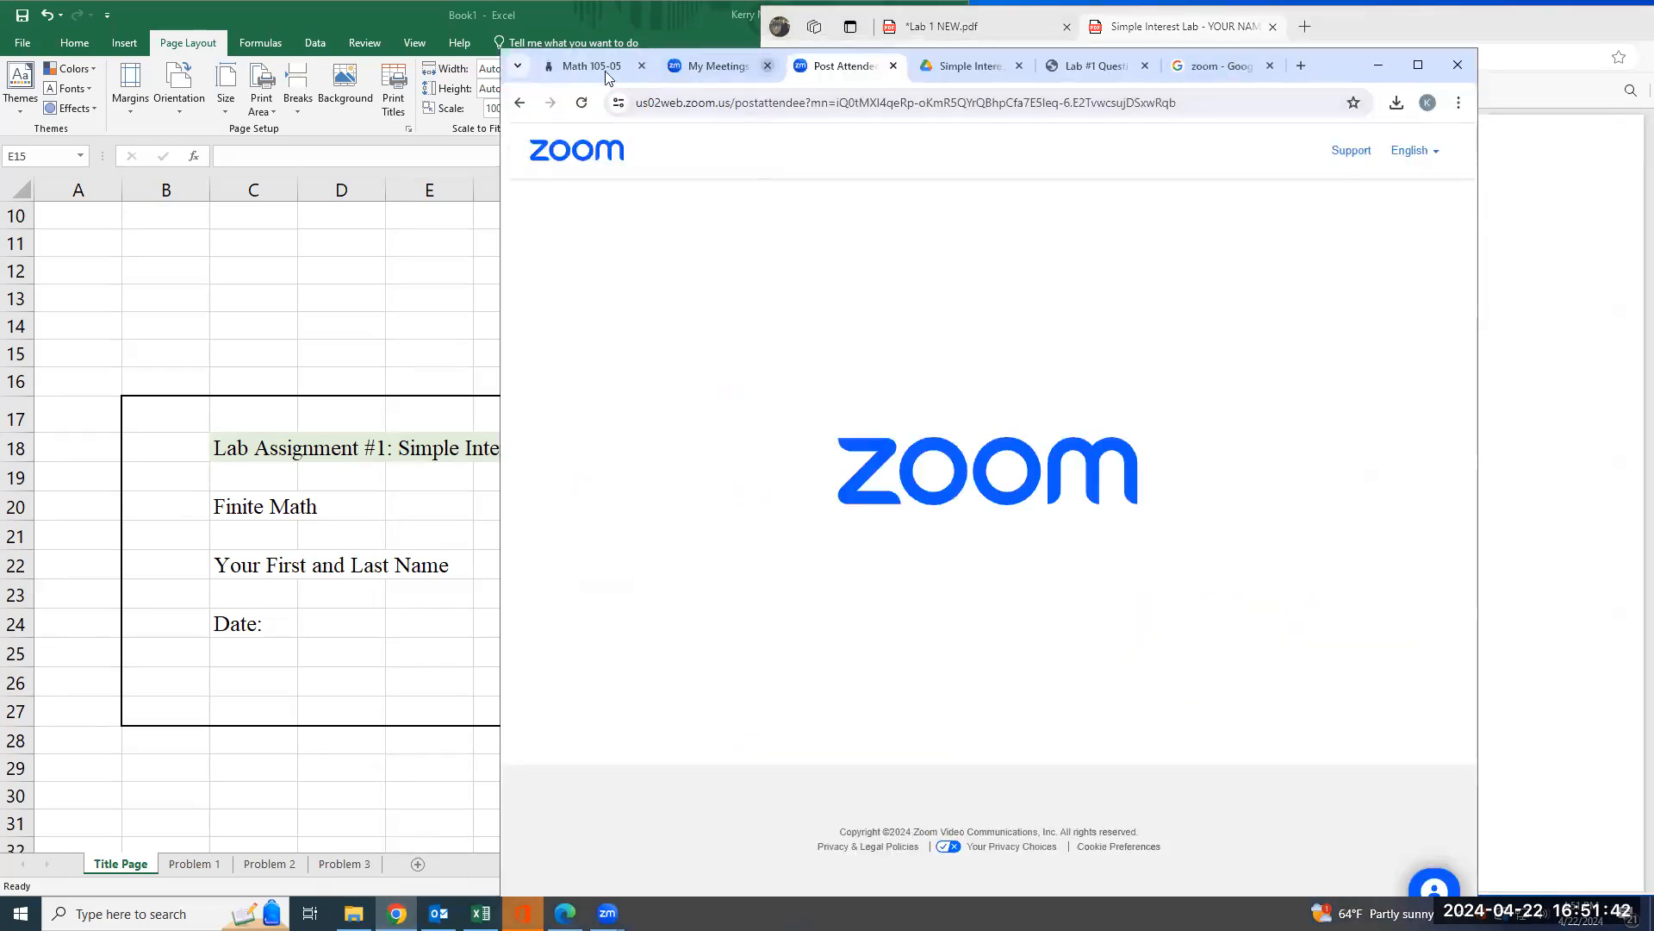